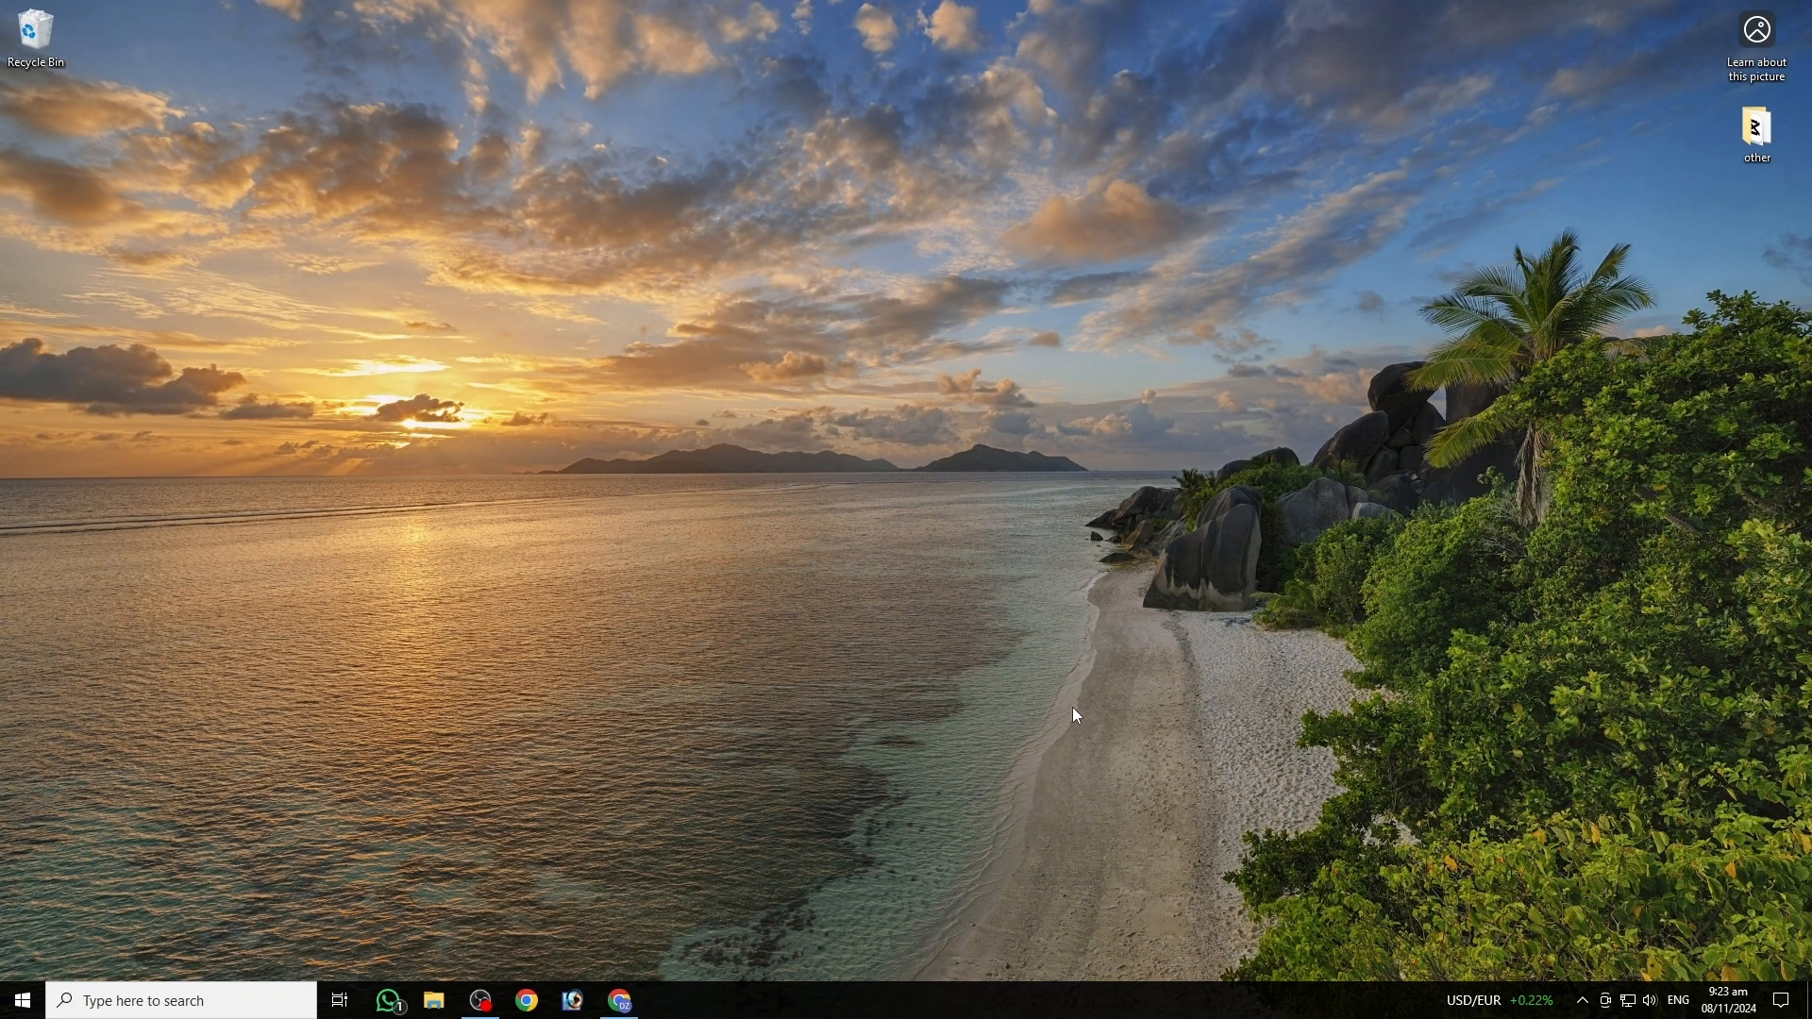
# Step: Open the browser, search Google for "fiverr" and open the Fiverr website from the results
pyautogui.click(632, 1010)
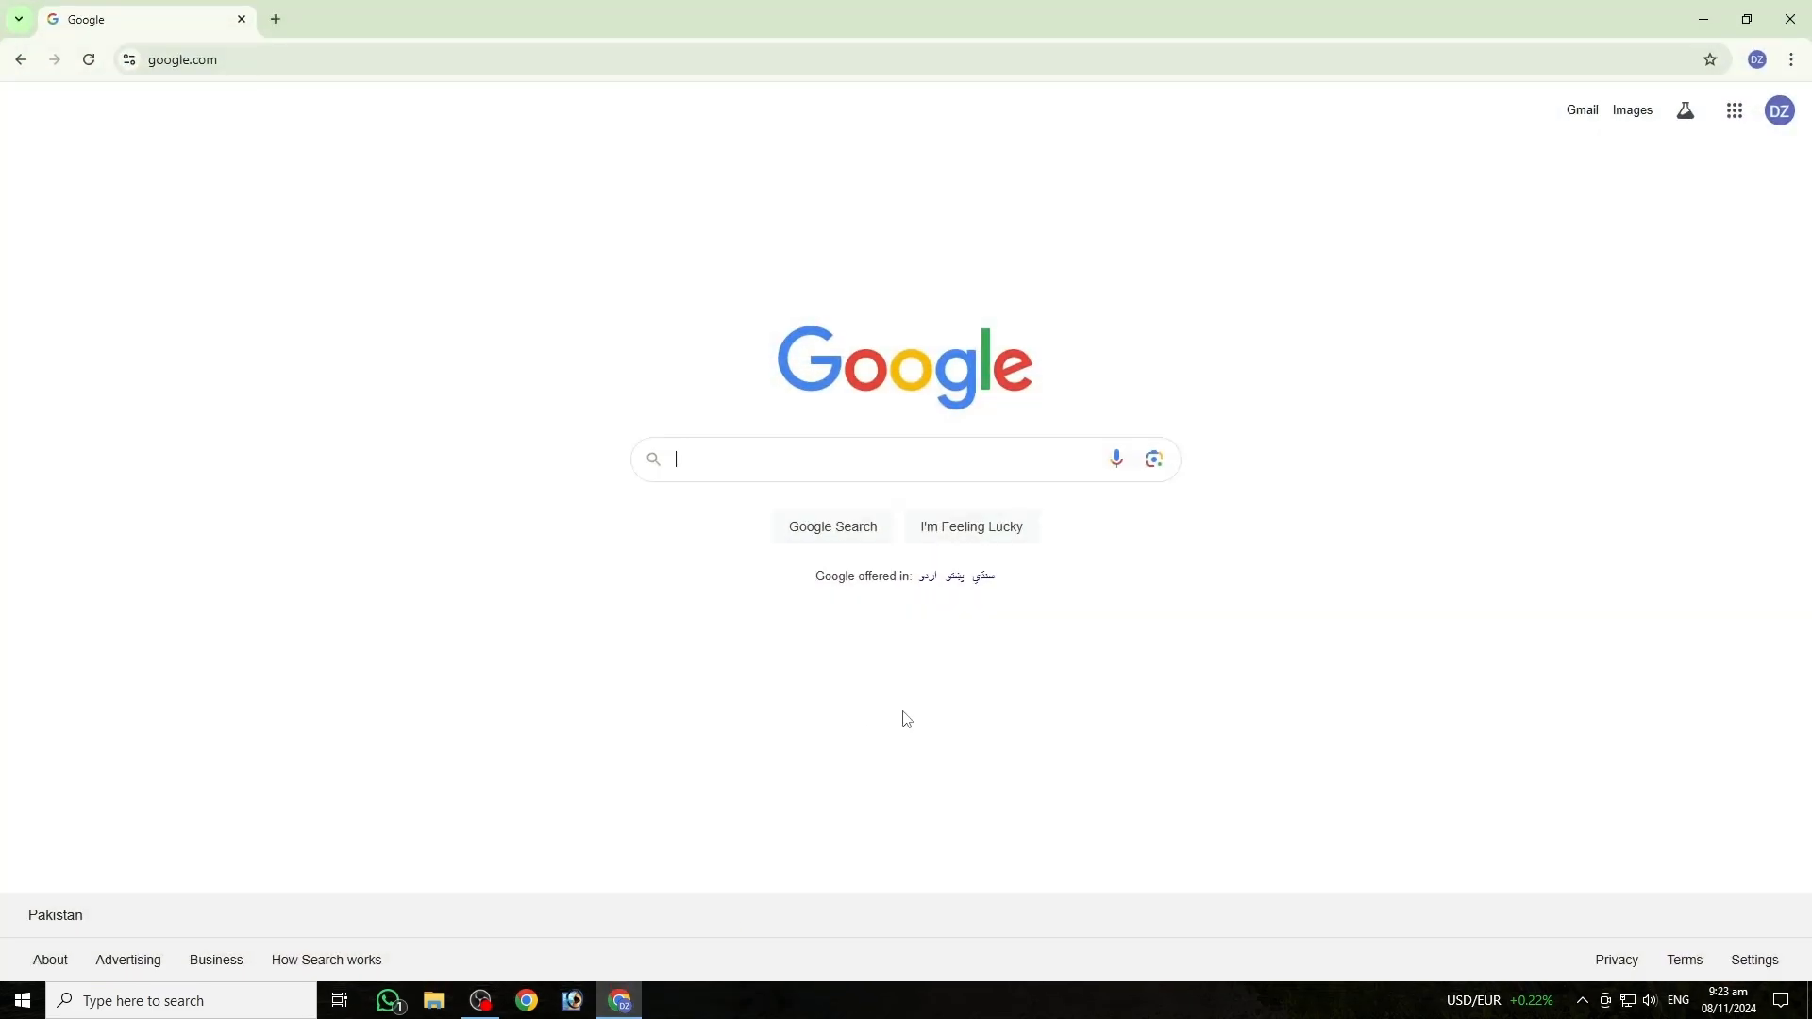
pyautogui.click(762, 453)
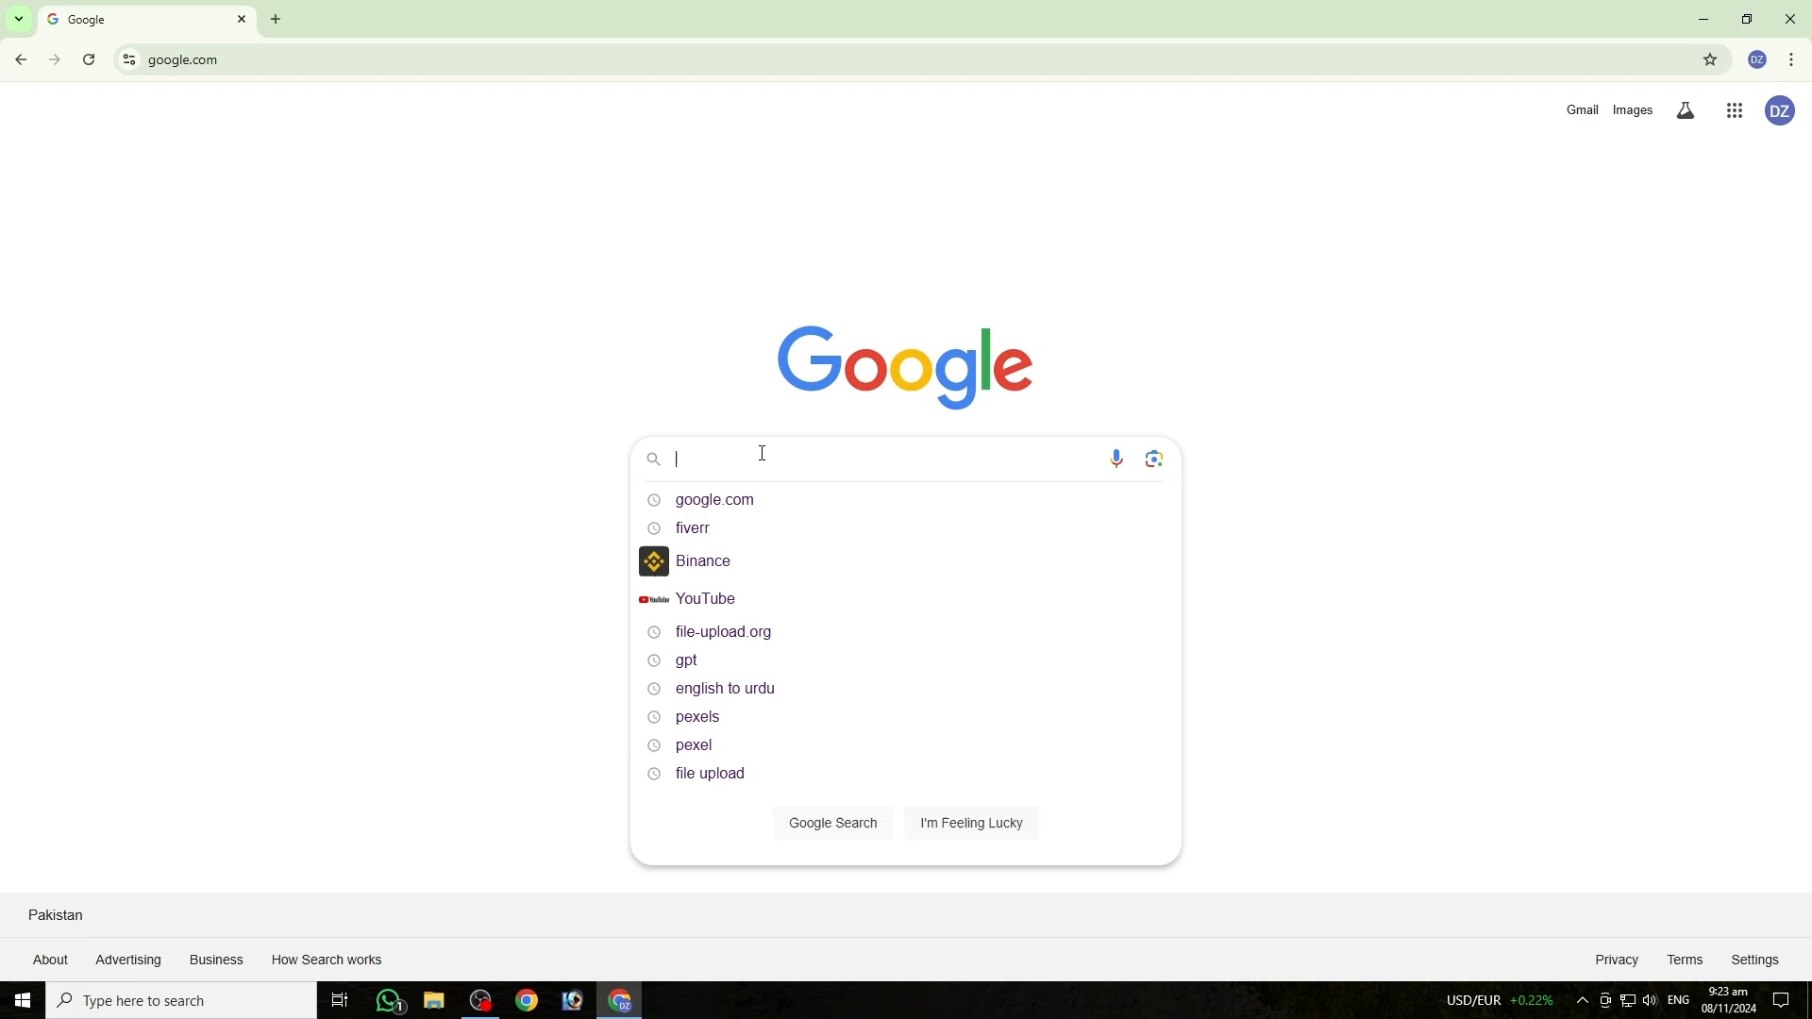
pyautogui.write('fiverr')
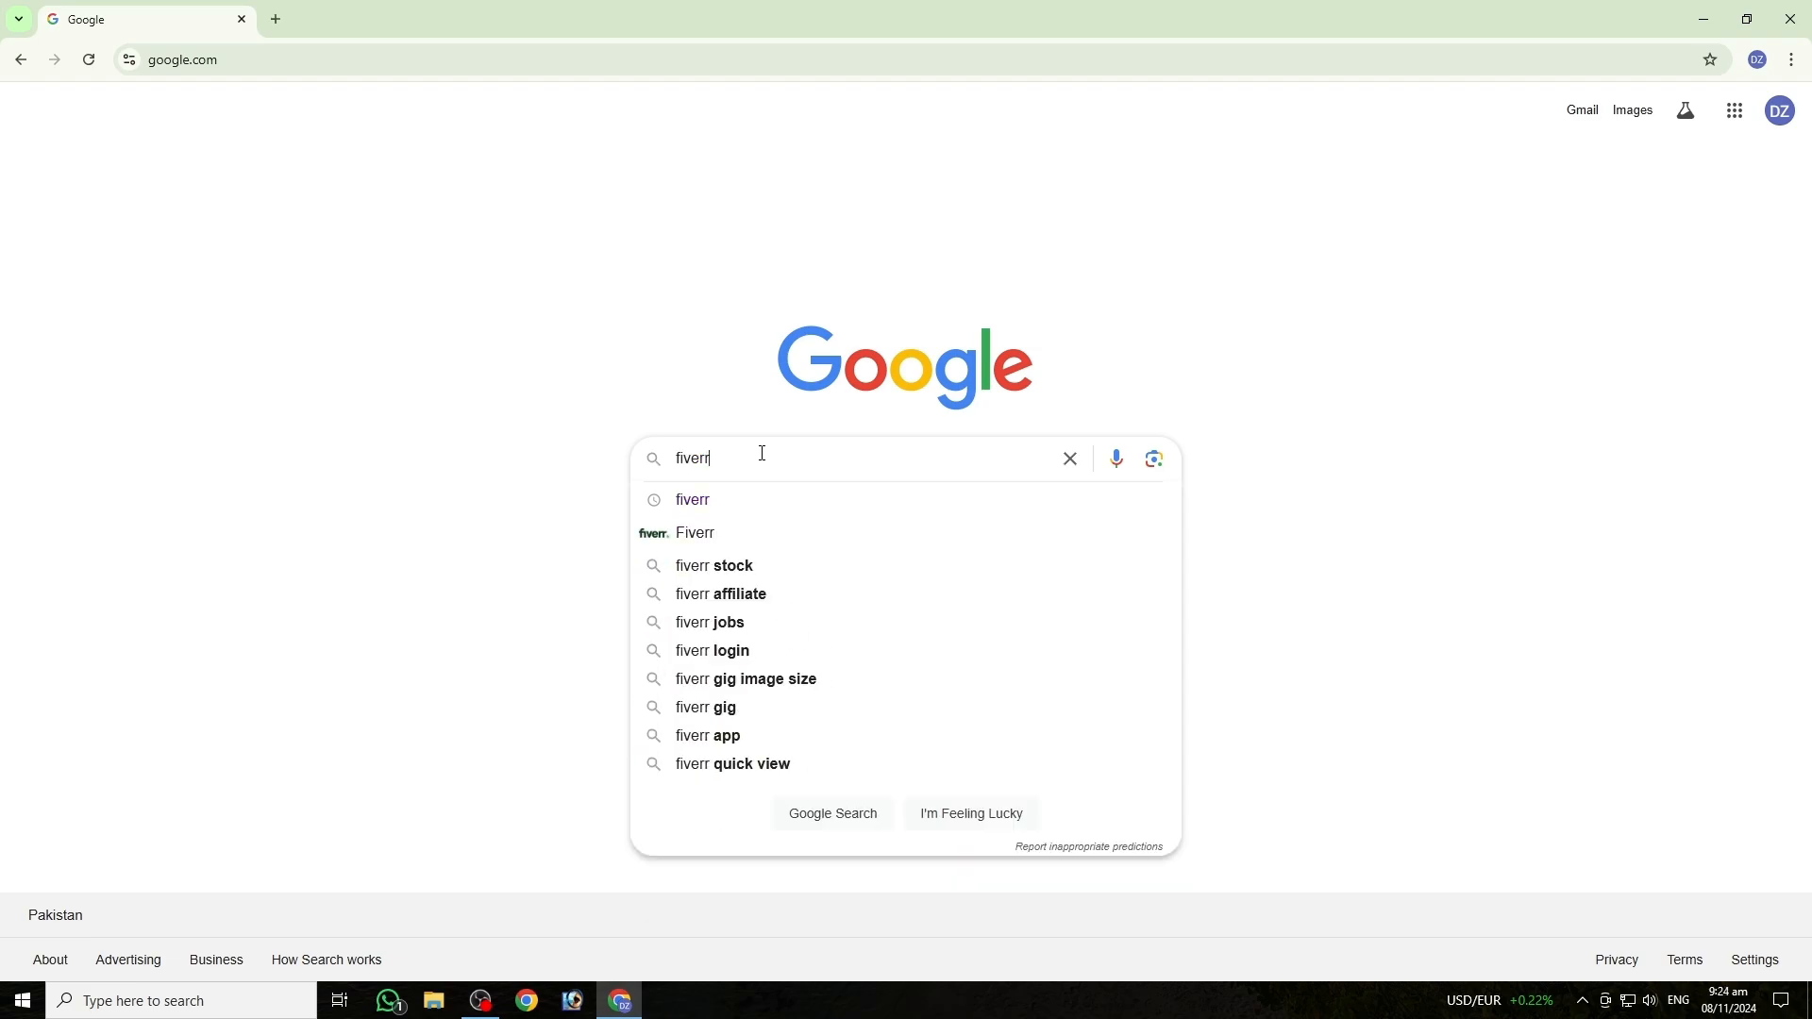
pyautogui.press('Return')
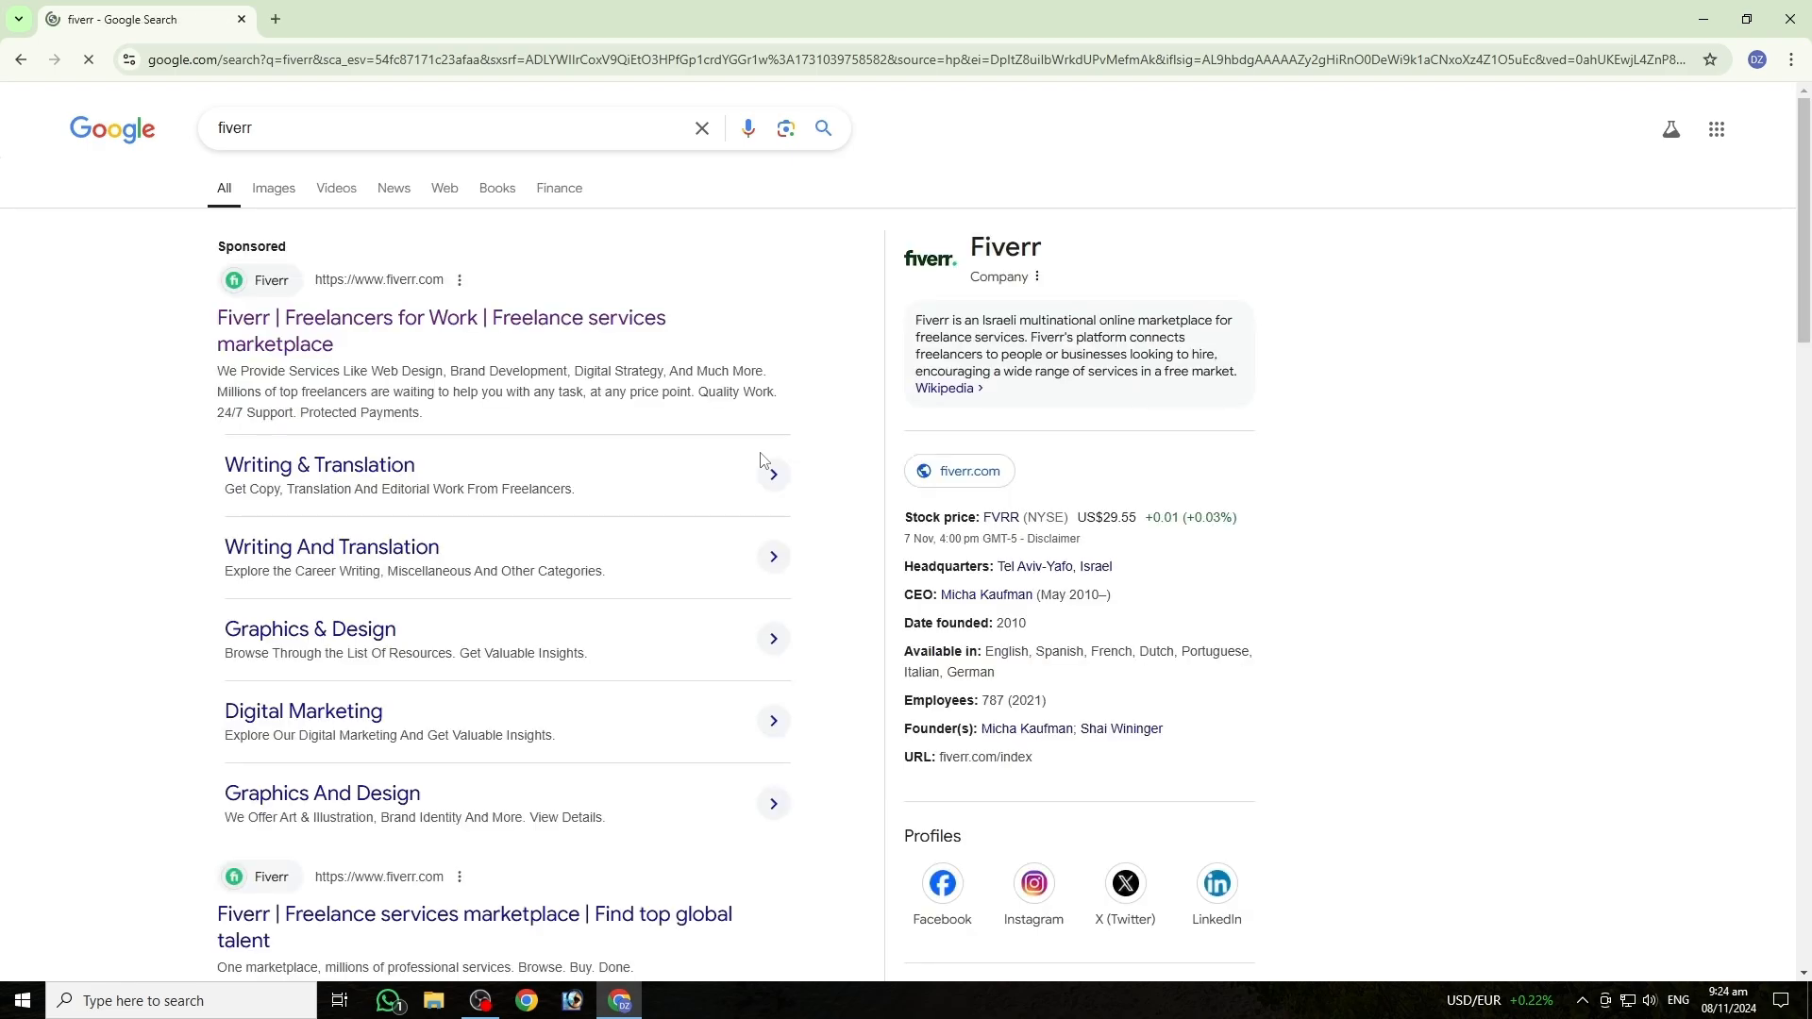
pyautogui.scroll(-1, 511, 299)
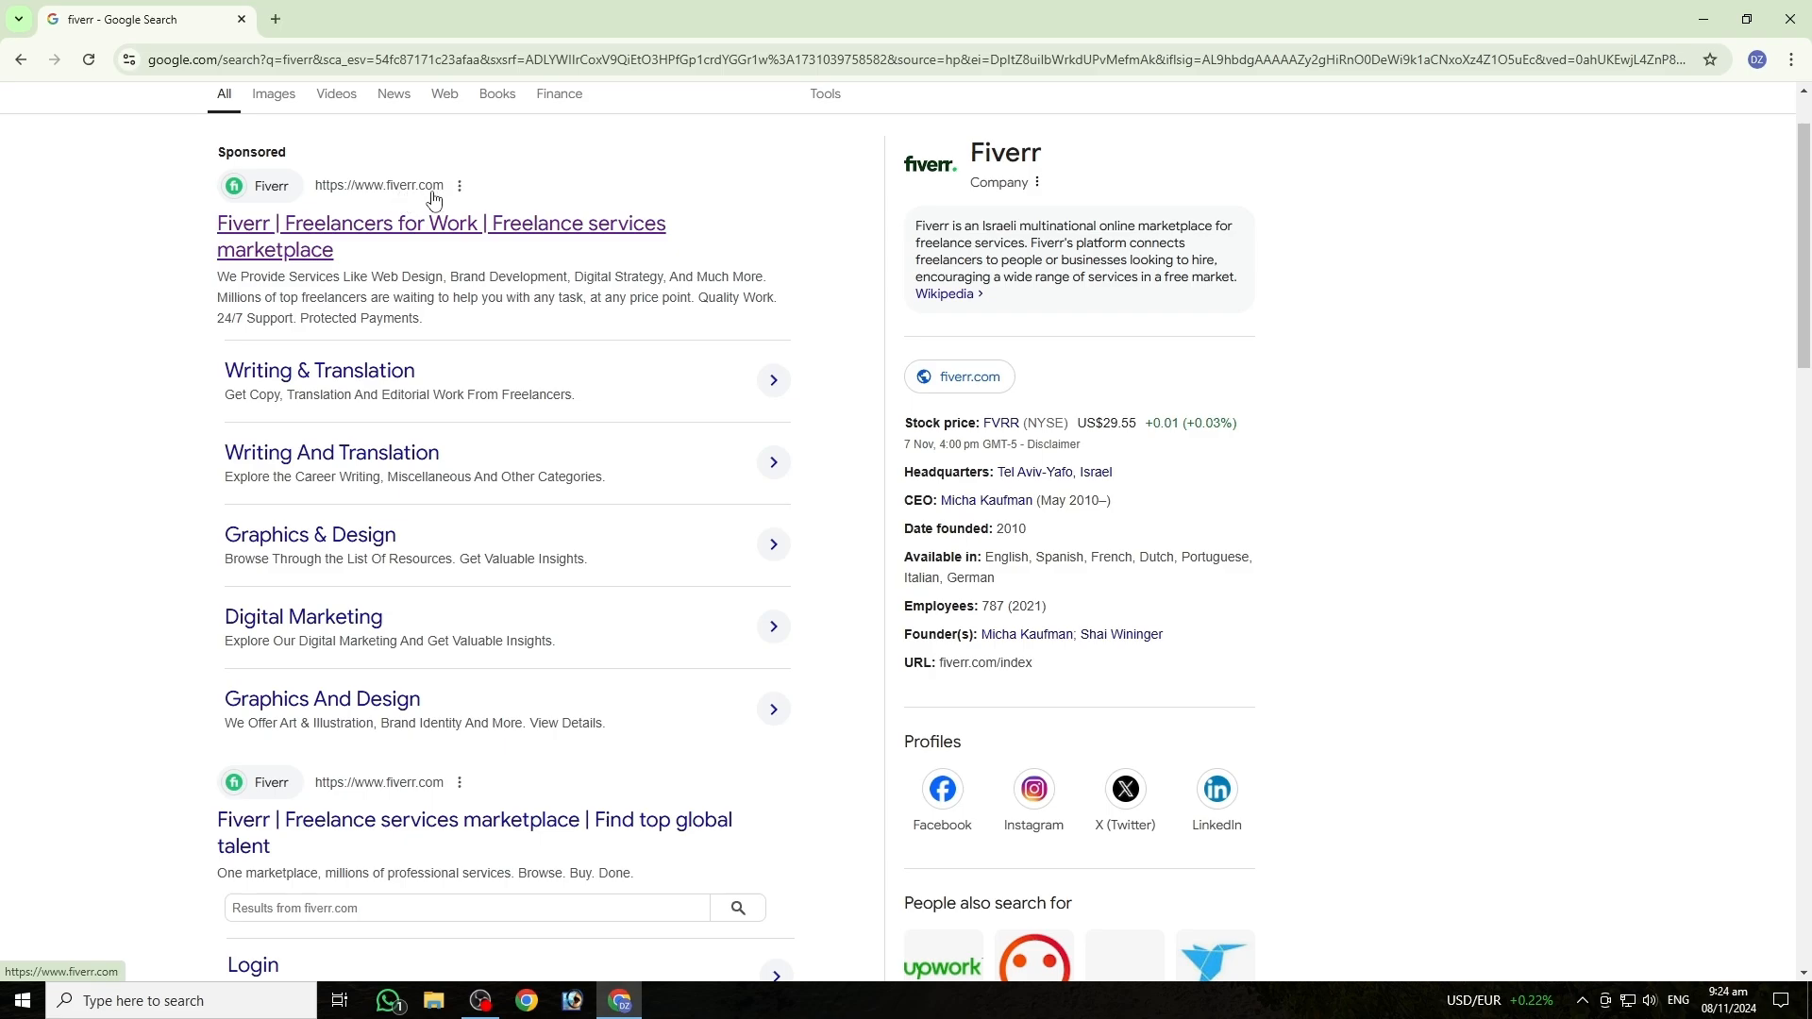
pyautogui.scroll(1, 422, 293)
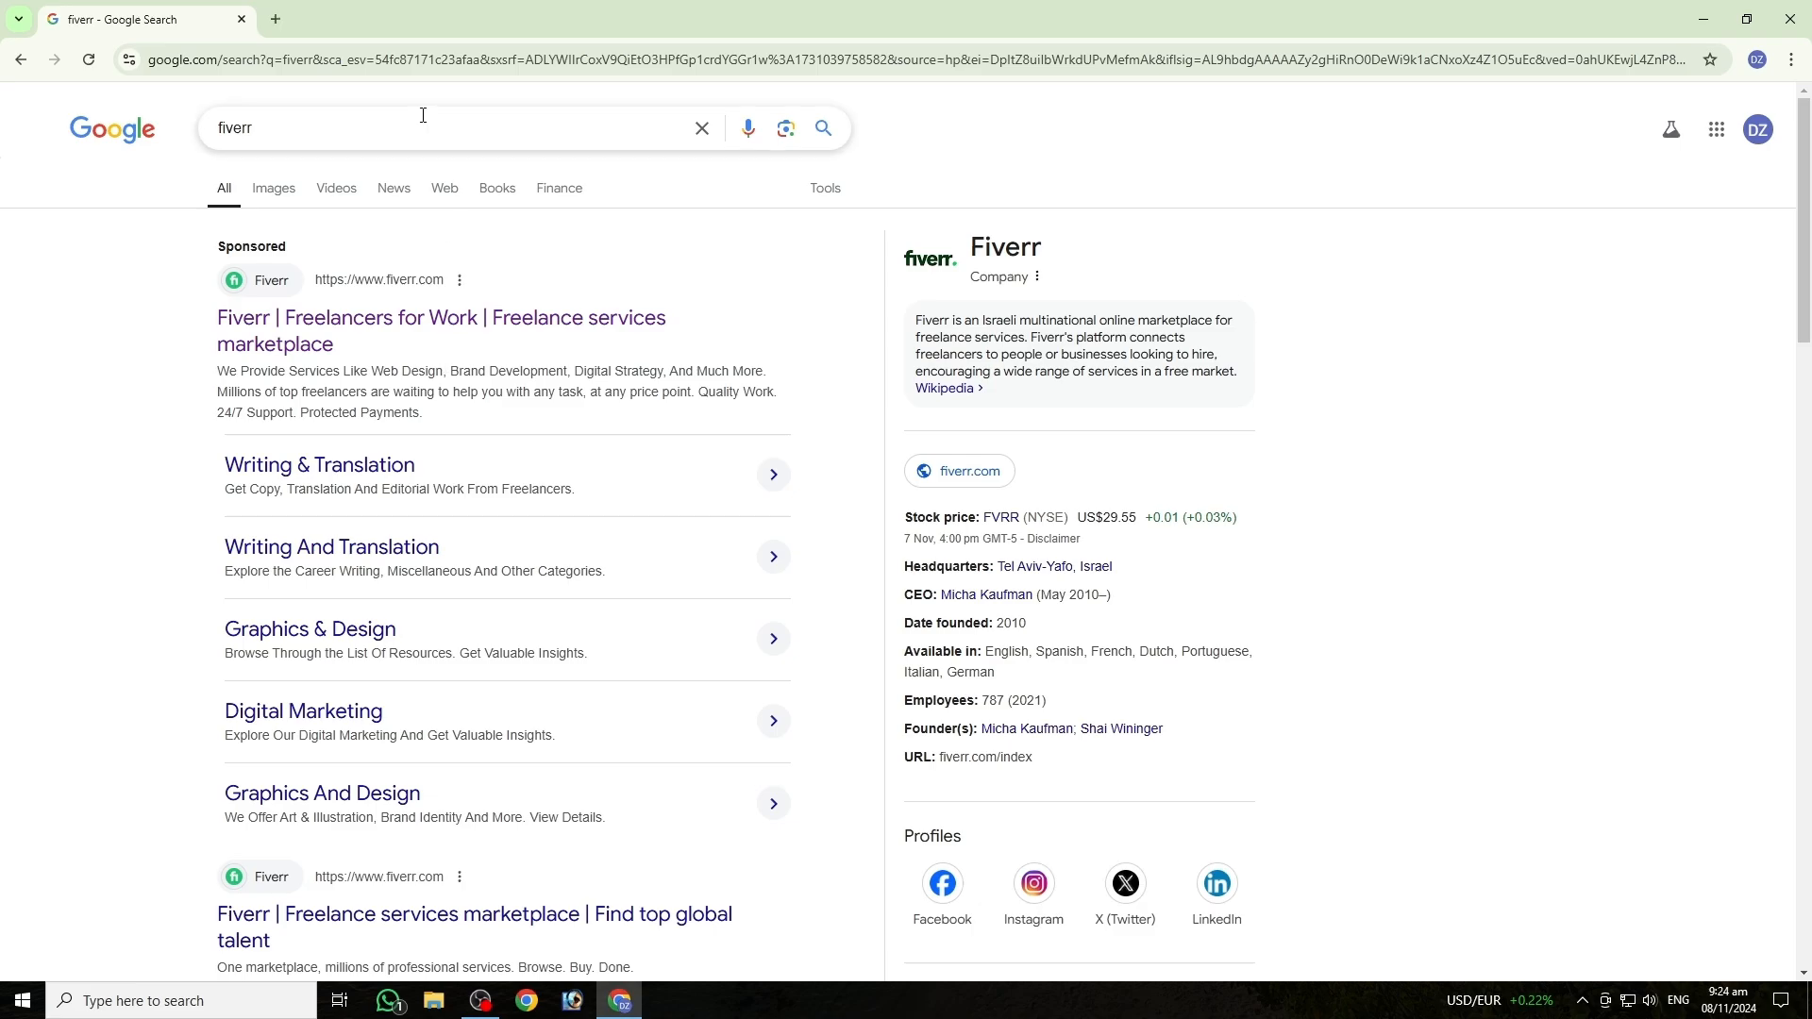
pyautogui.scroll(-2, 387, 350)
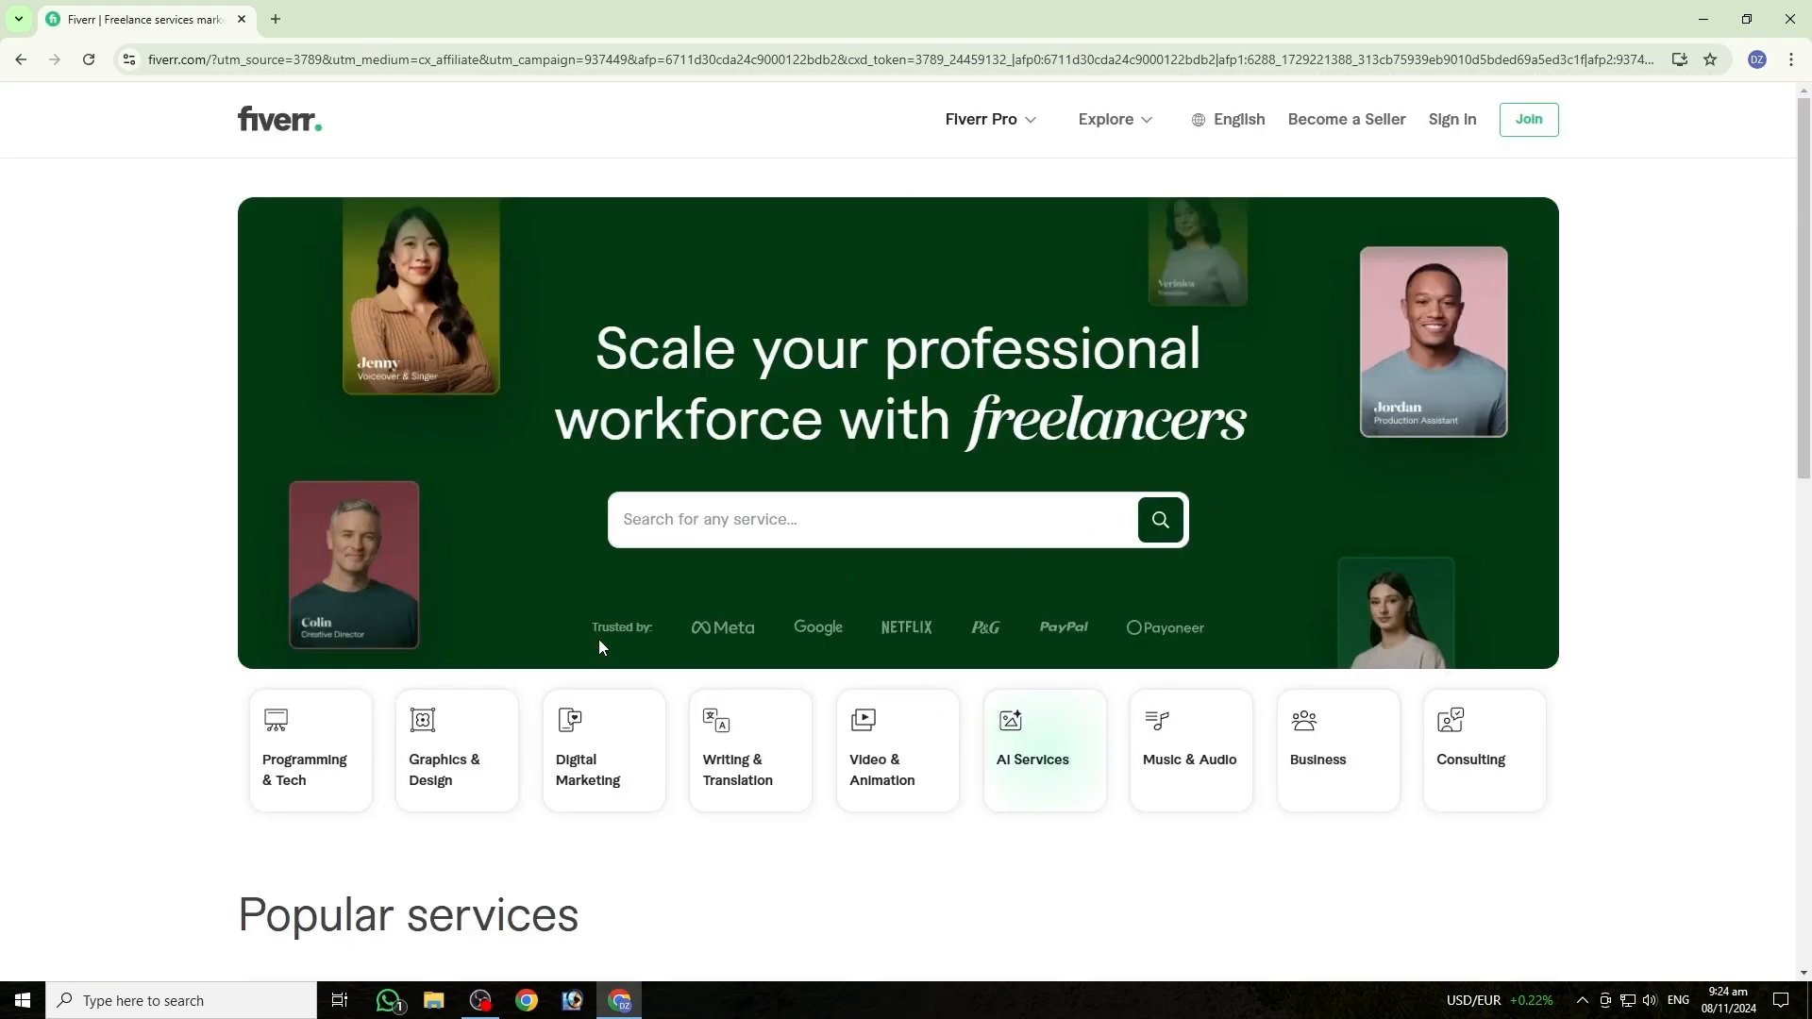
# Step: Go from the Fiverr homepage to the Become a Seller page and start the seller sign-up
pyautogui.scroll(-3, 541, 681)
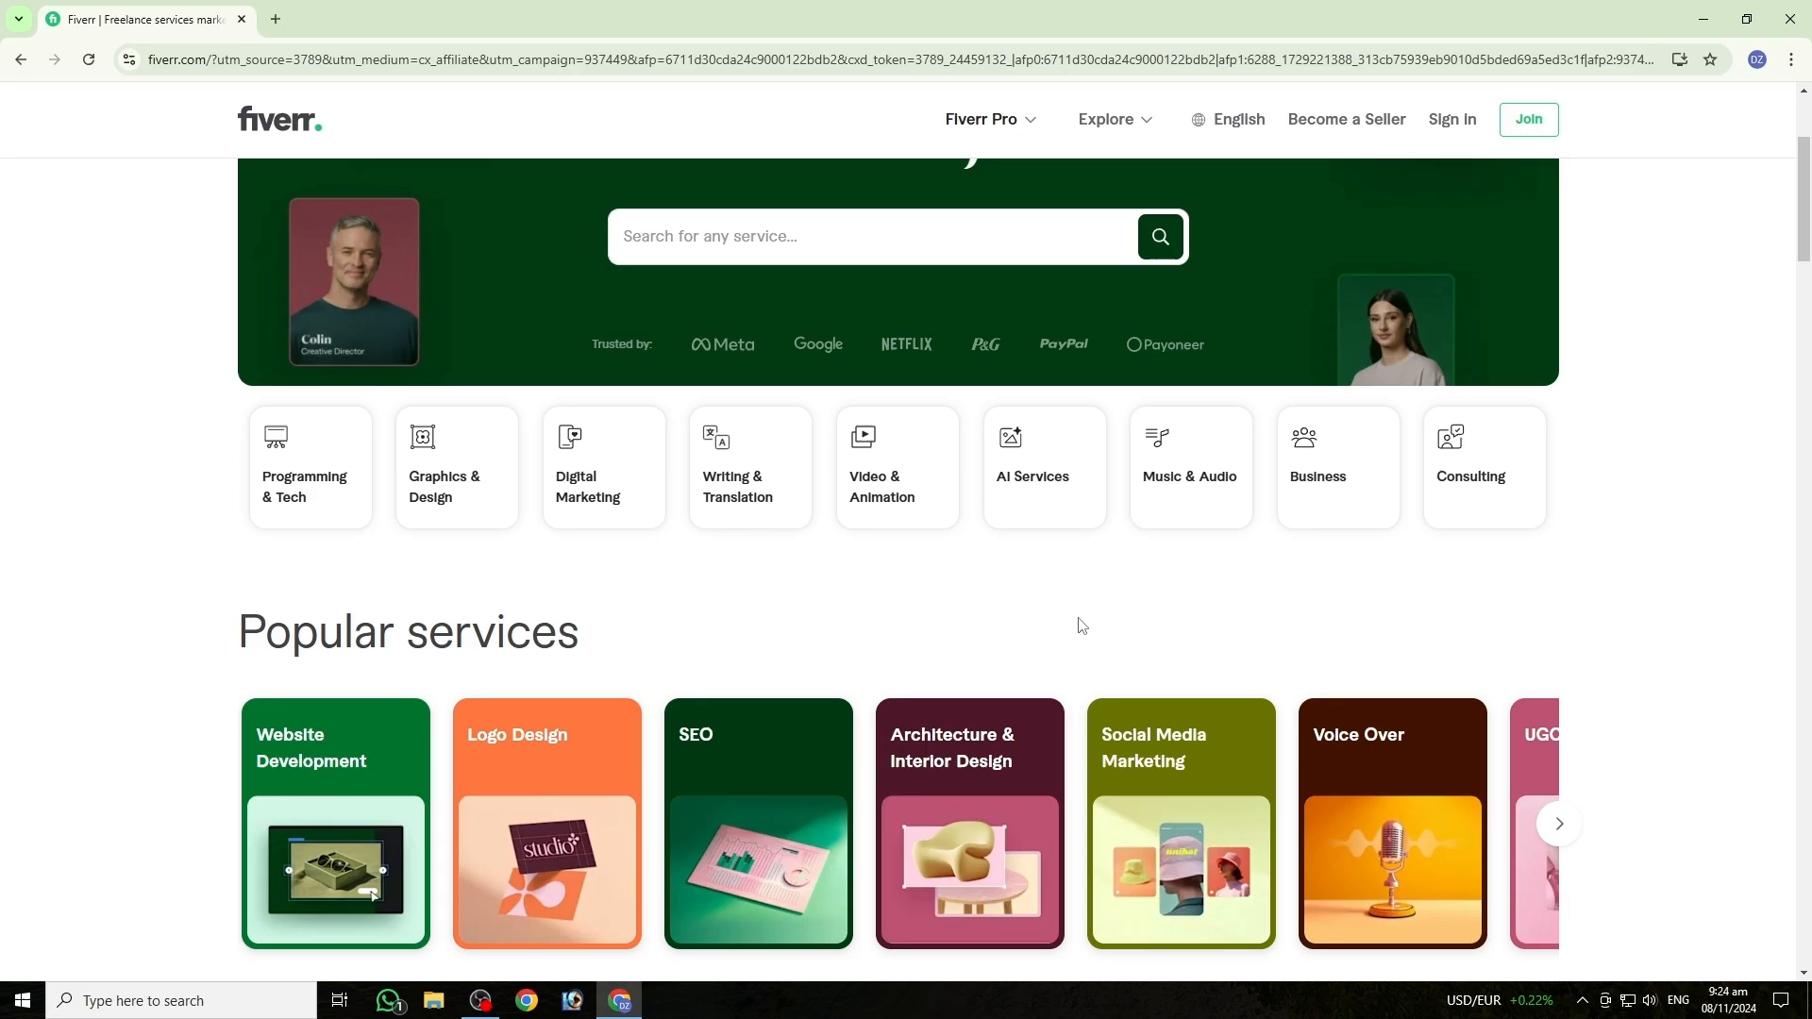
pyautogui.scroll(-2, 1081, 626)
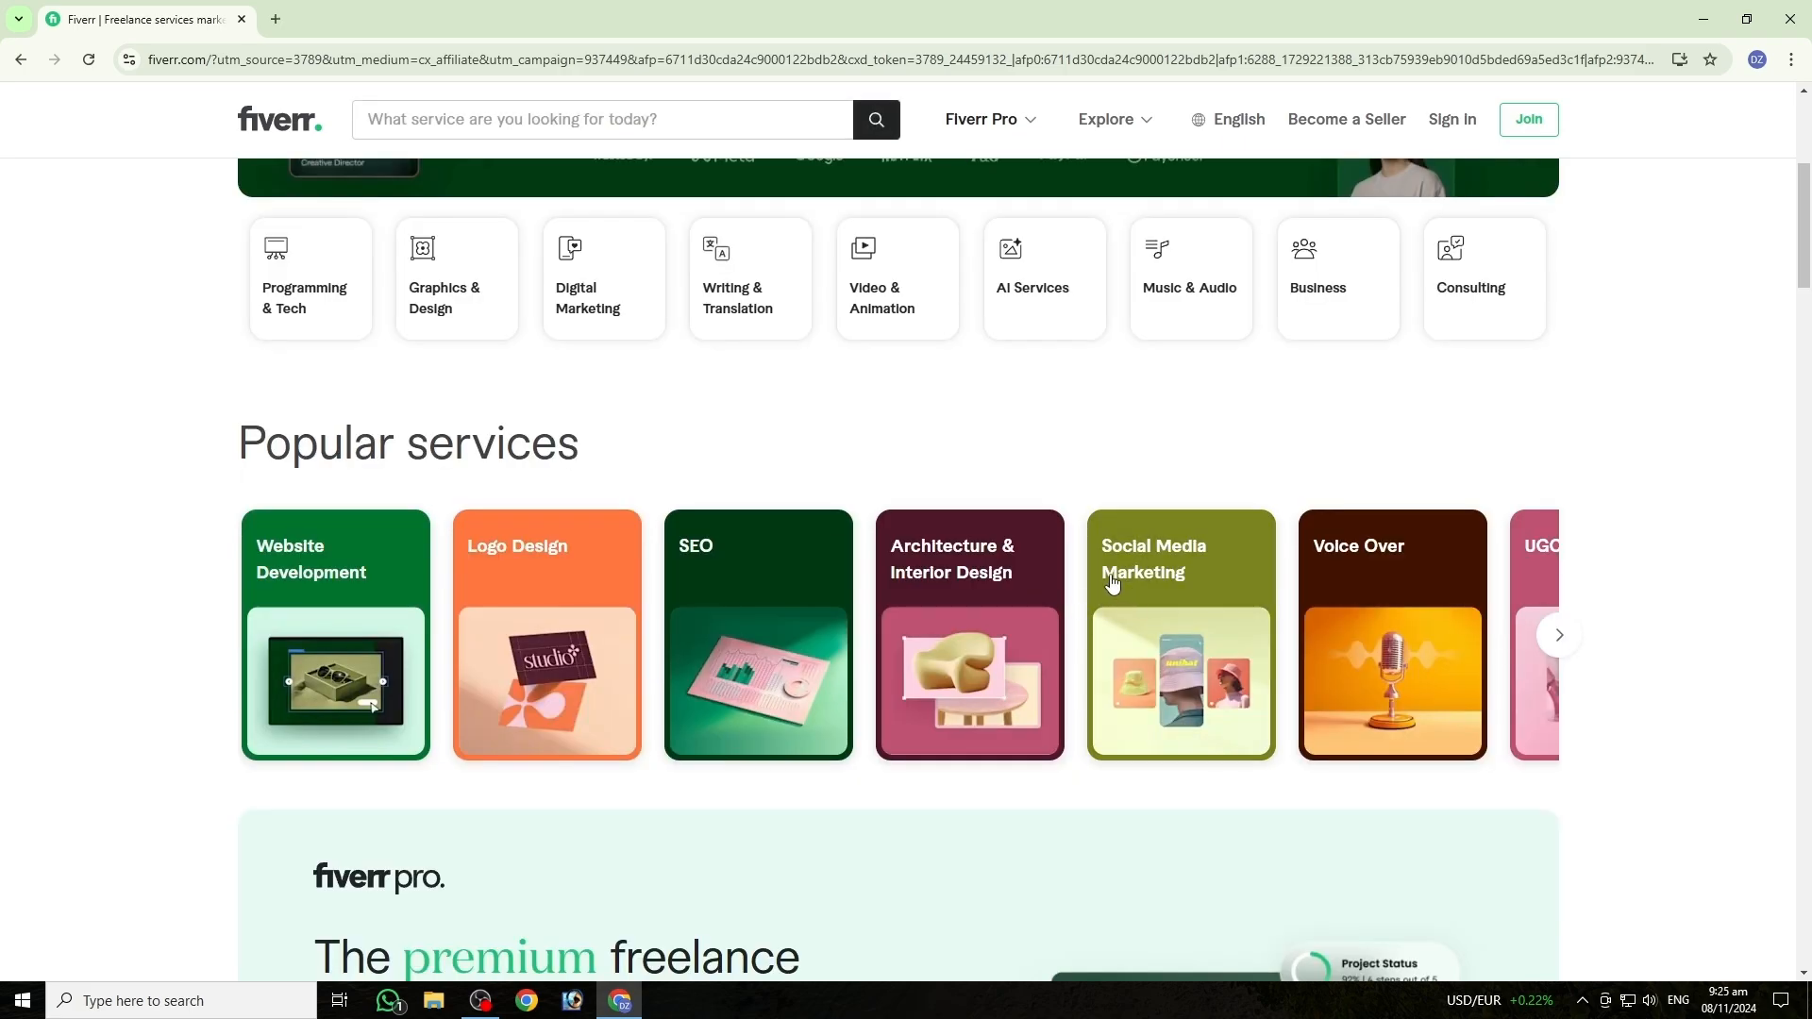
pyautogui.scroll(3, 1123, 585)
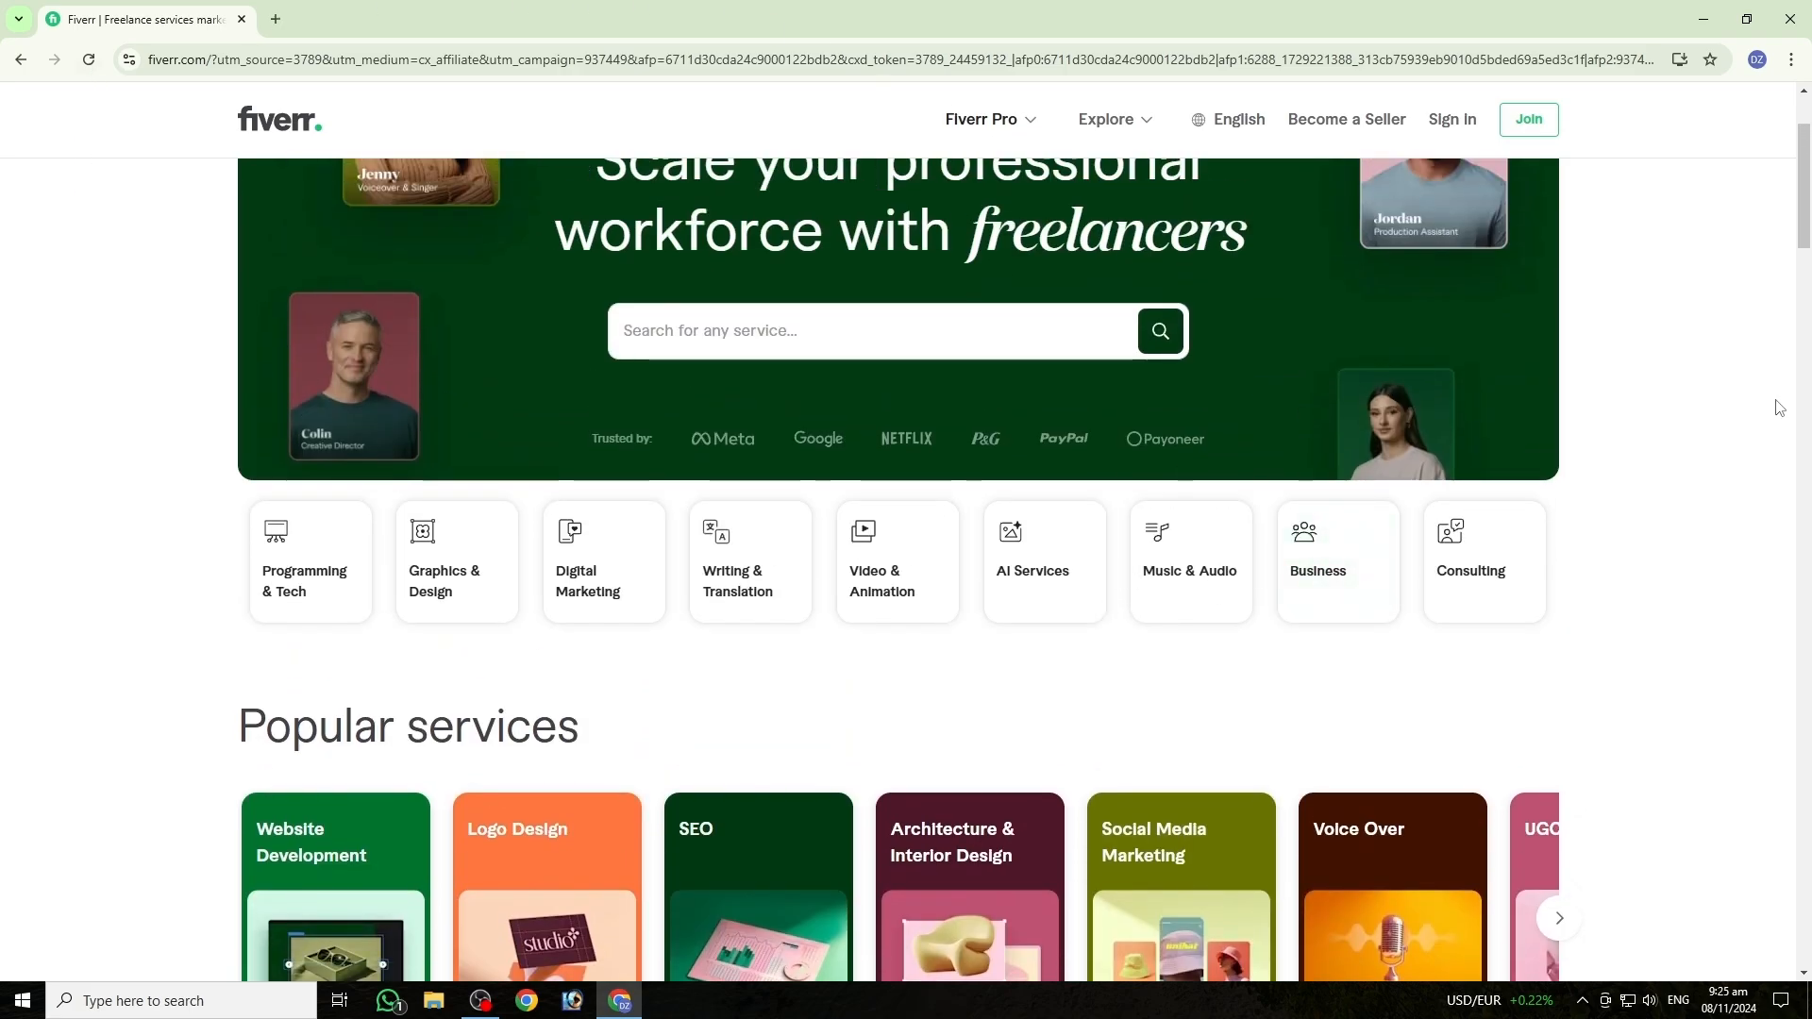
pyautogui.scroll(1, 1713, 487)
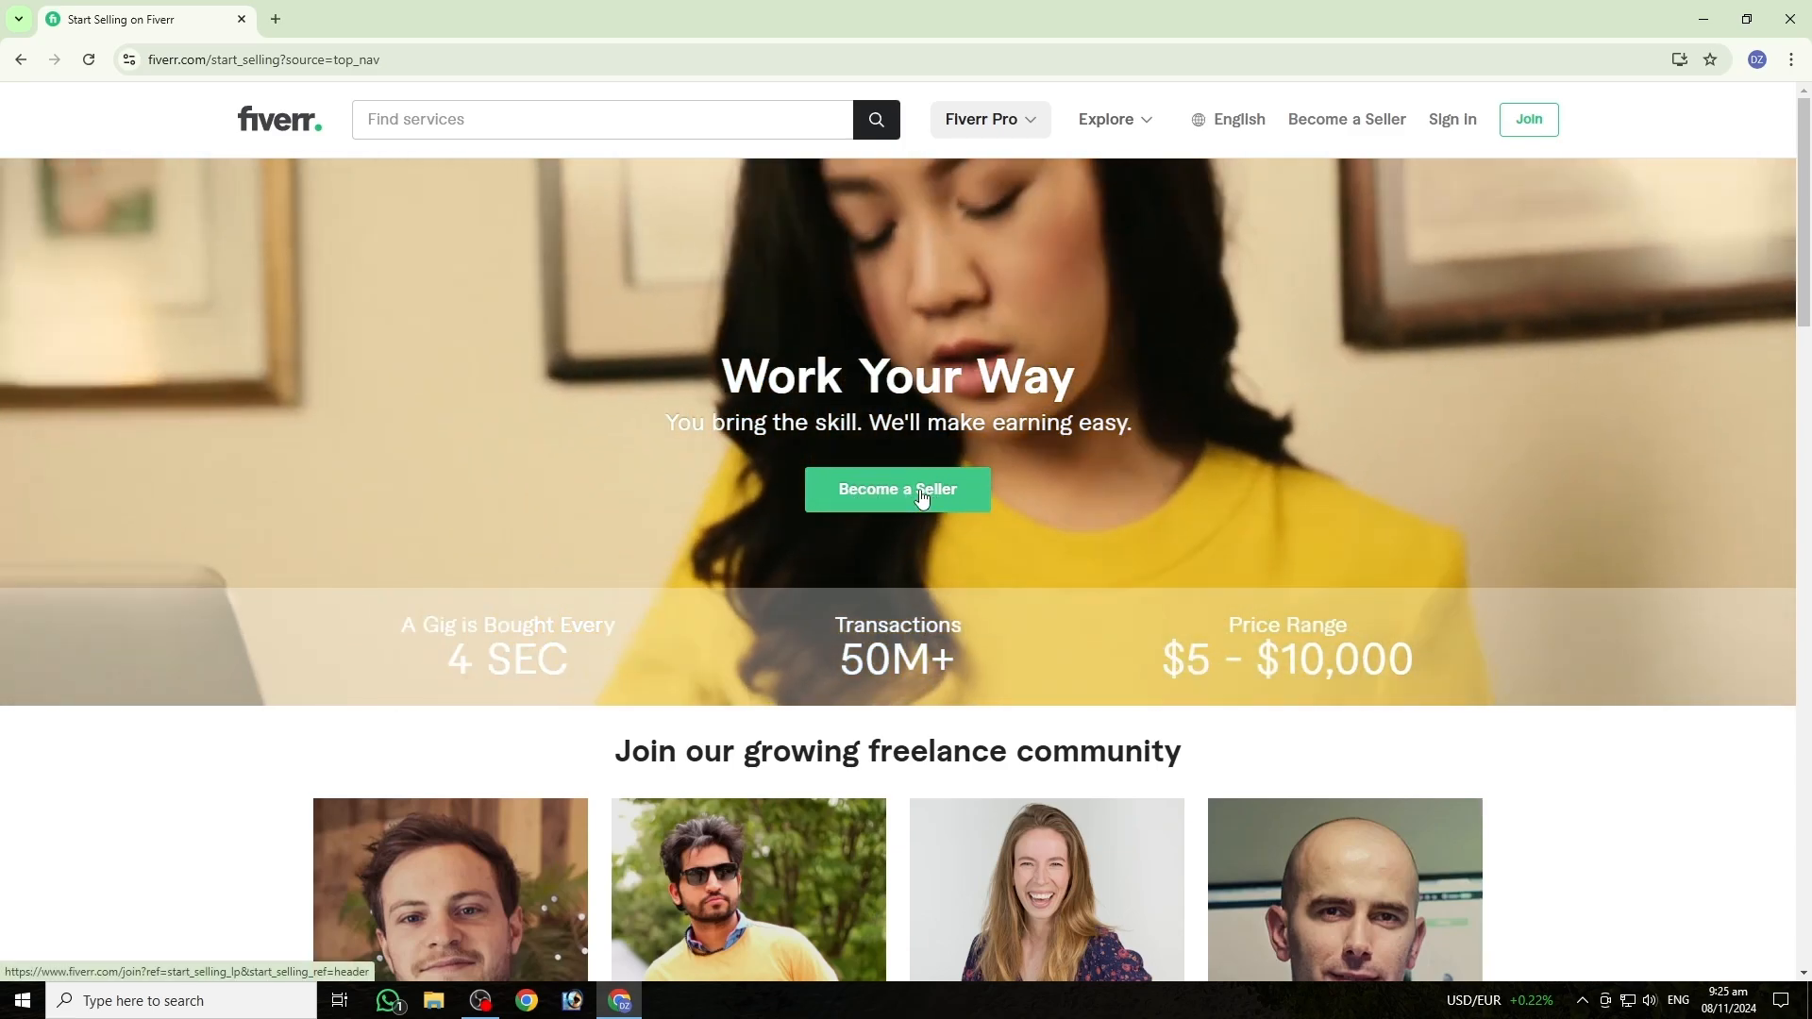
pyautogui.click(923, 496)
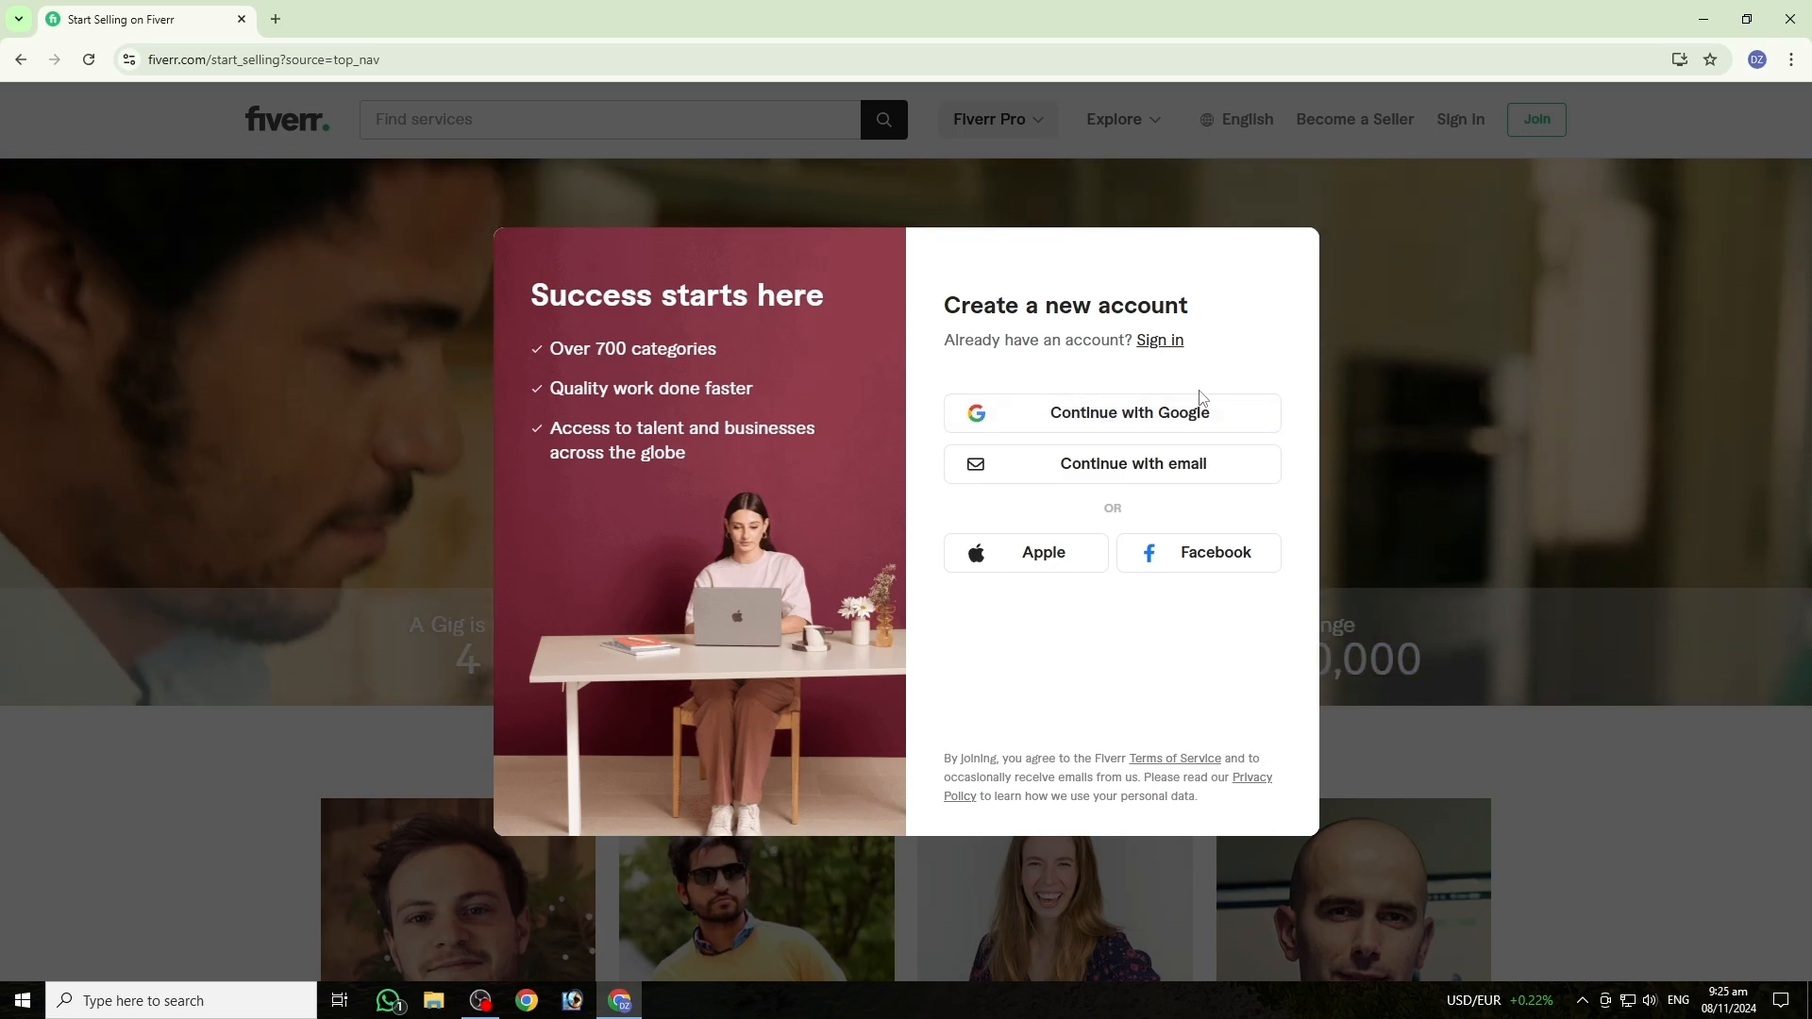
# Step: Sign up with Google, choosing the existing Google account and confirming access for Fiverr
pyautogui.click(1108, 420)
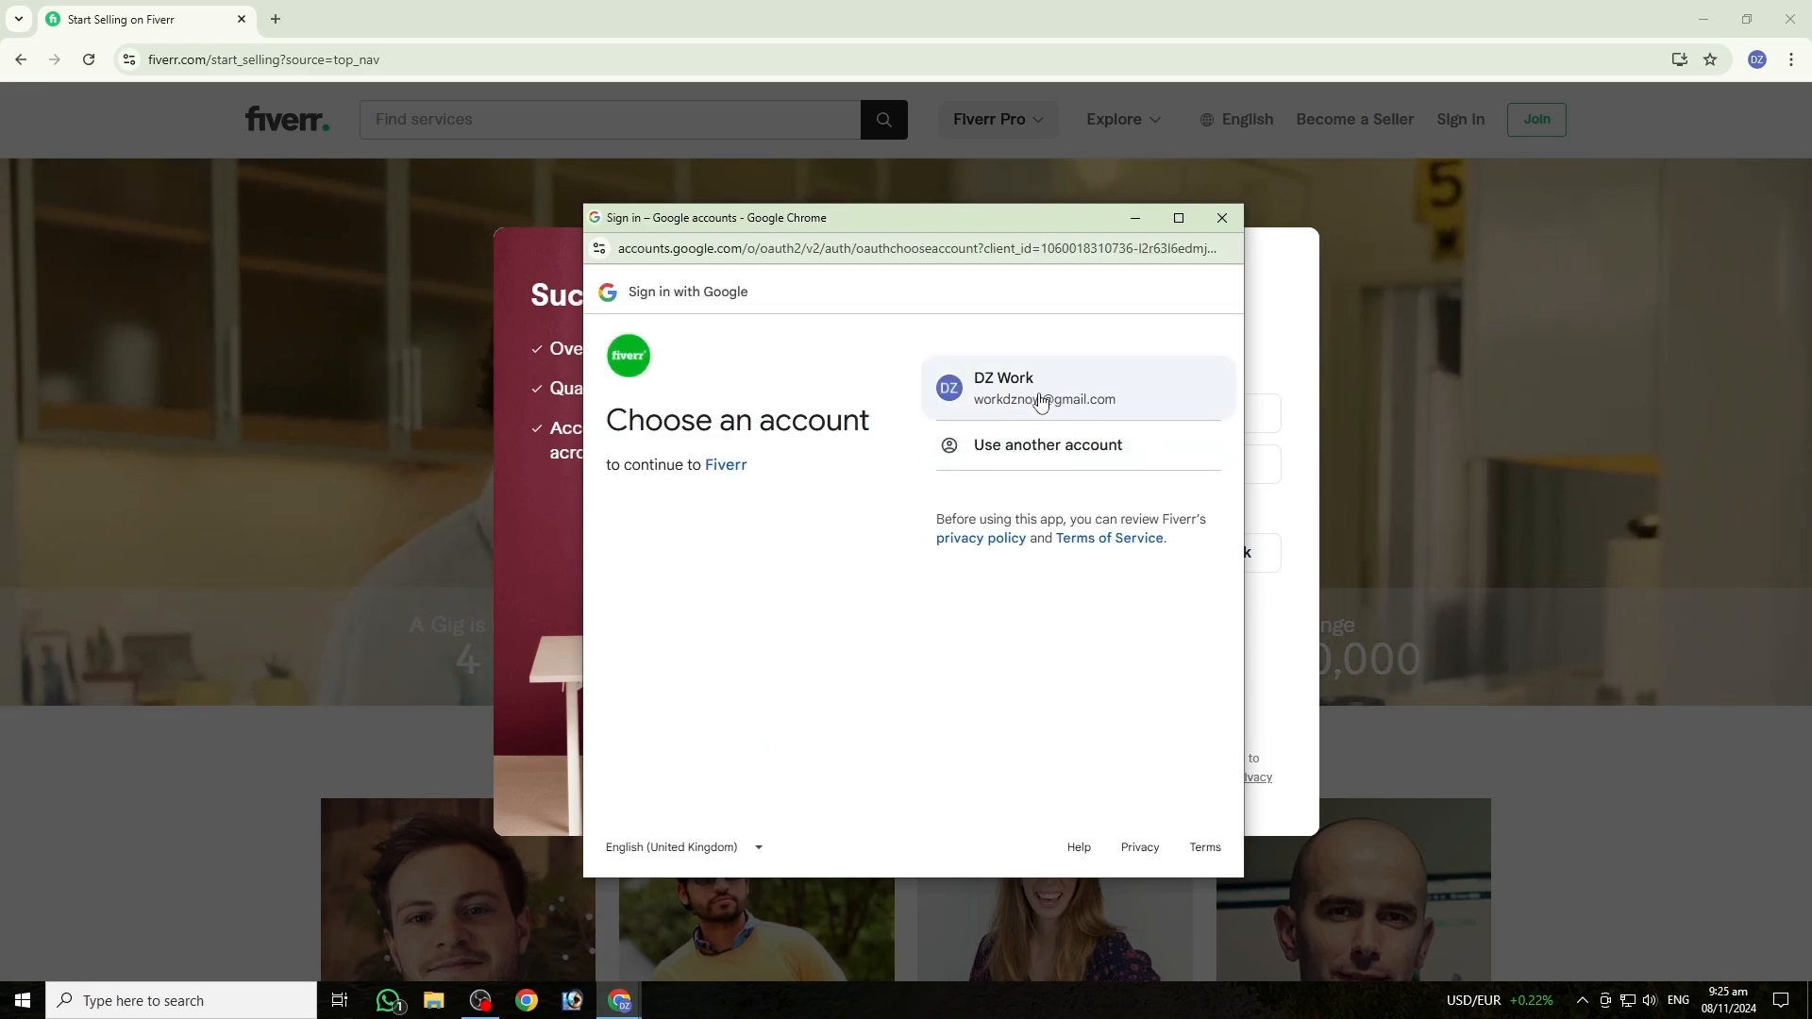
pyautogui.click(1040, 402)
pyautogui.click(1152, 546)
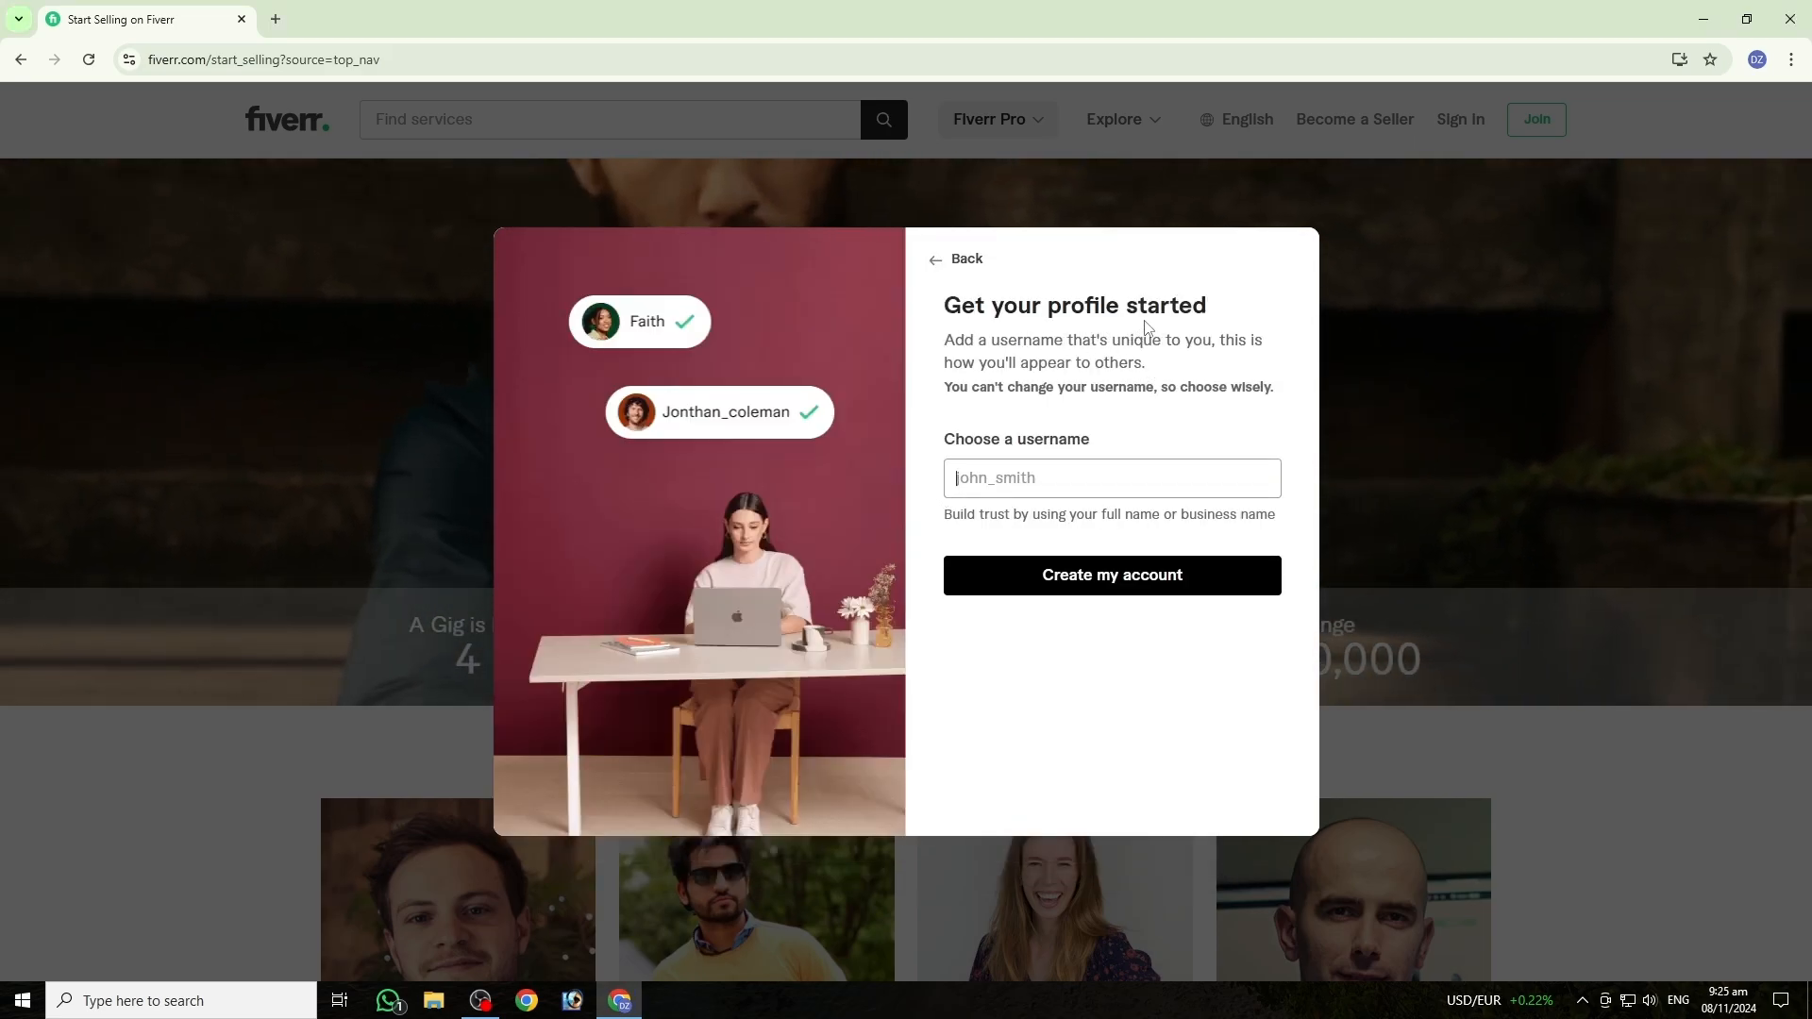
# Step: Set the profile username to WndesTech and create the Fiverr account
pyautogui.click(1024, 477)
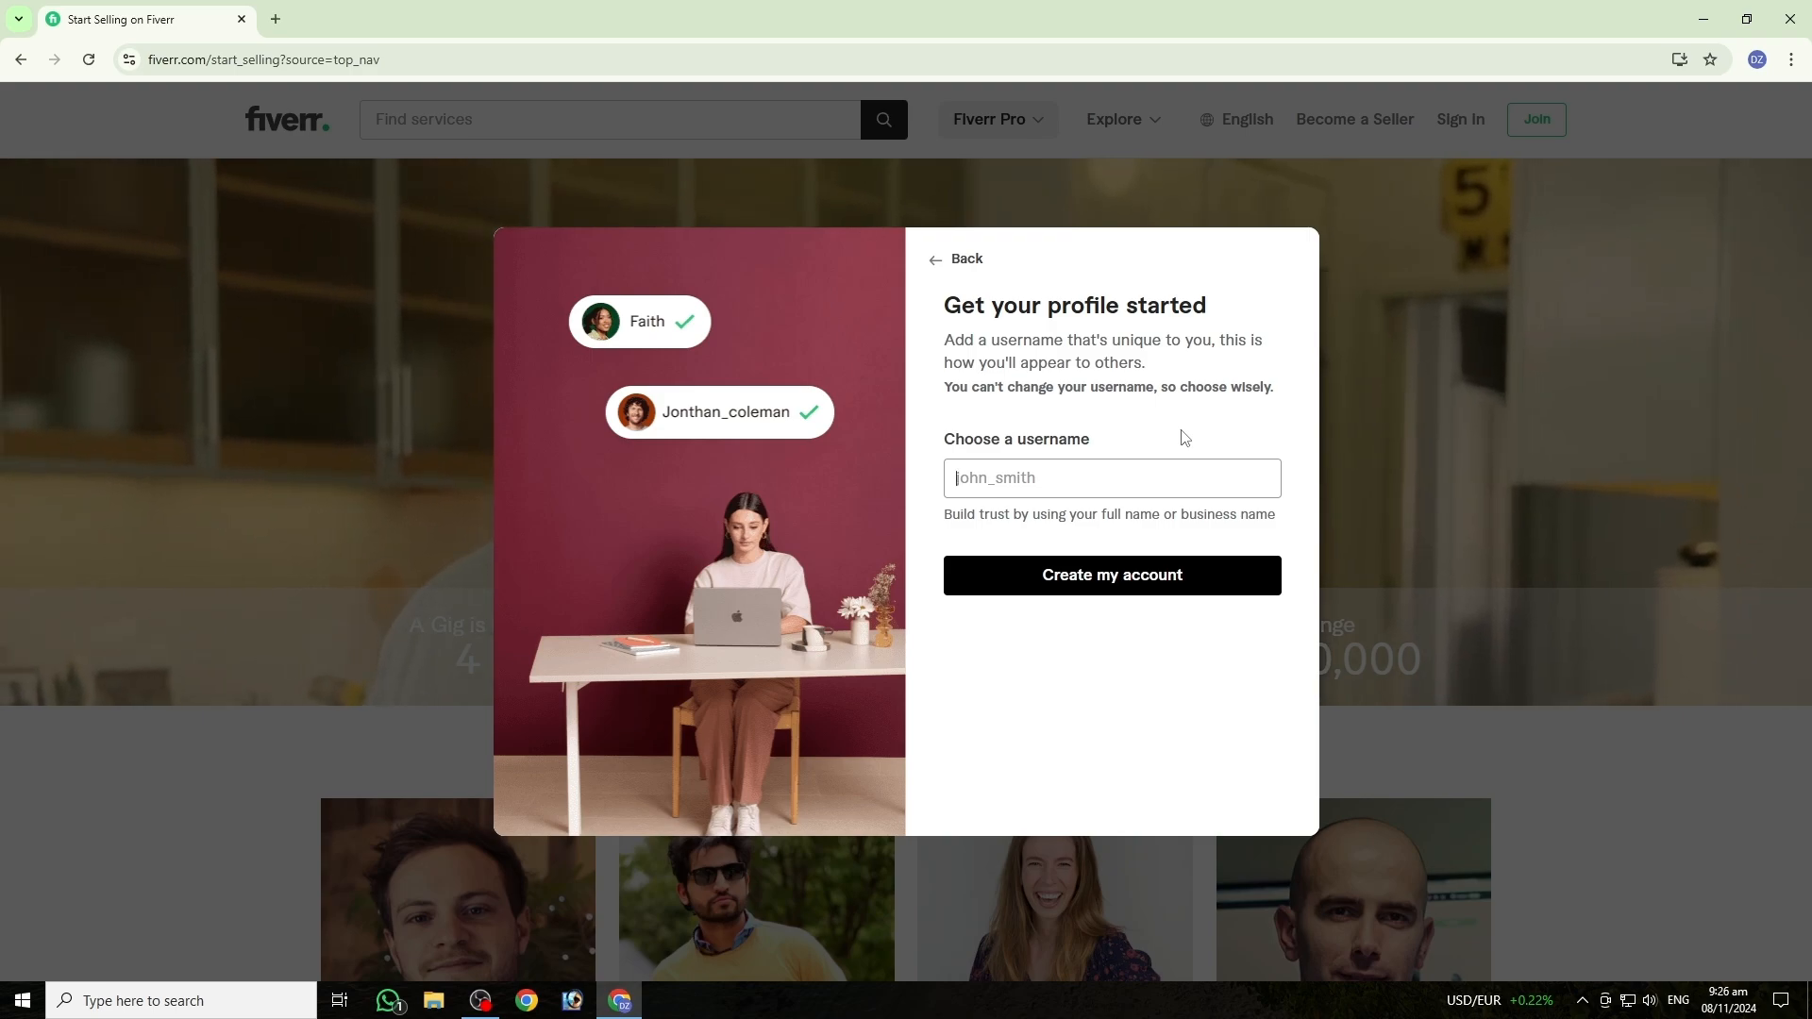
pyautogui.write('WndesTech')
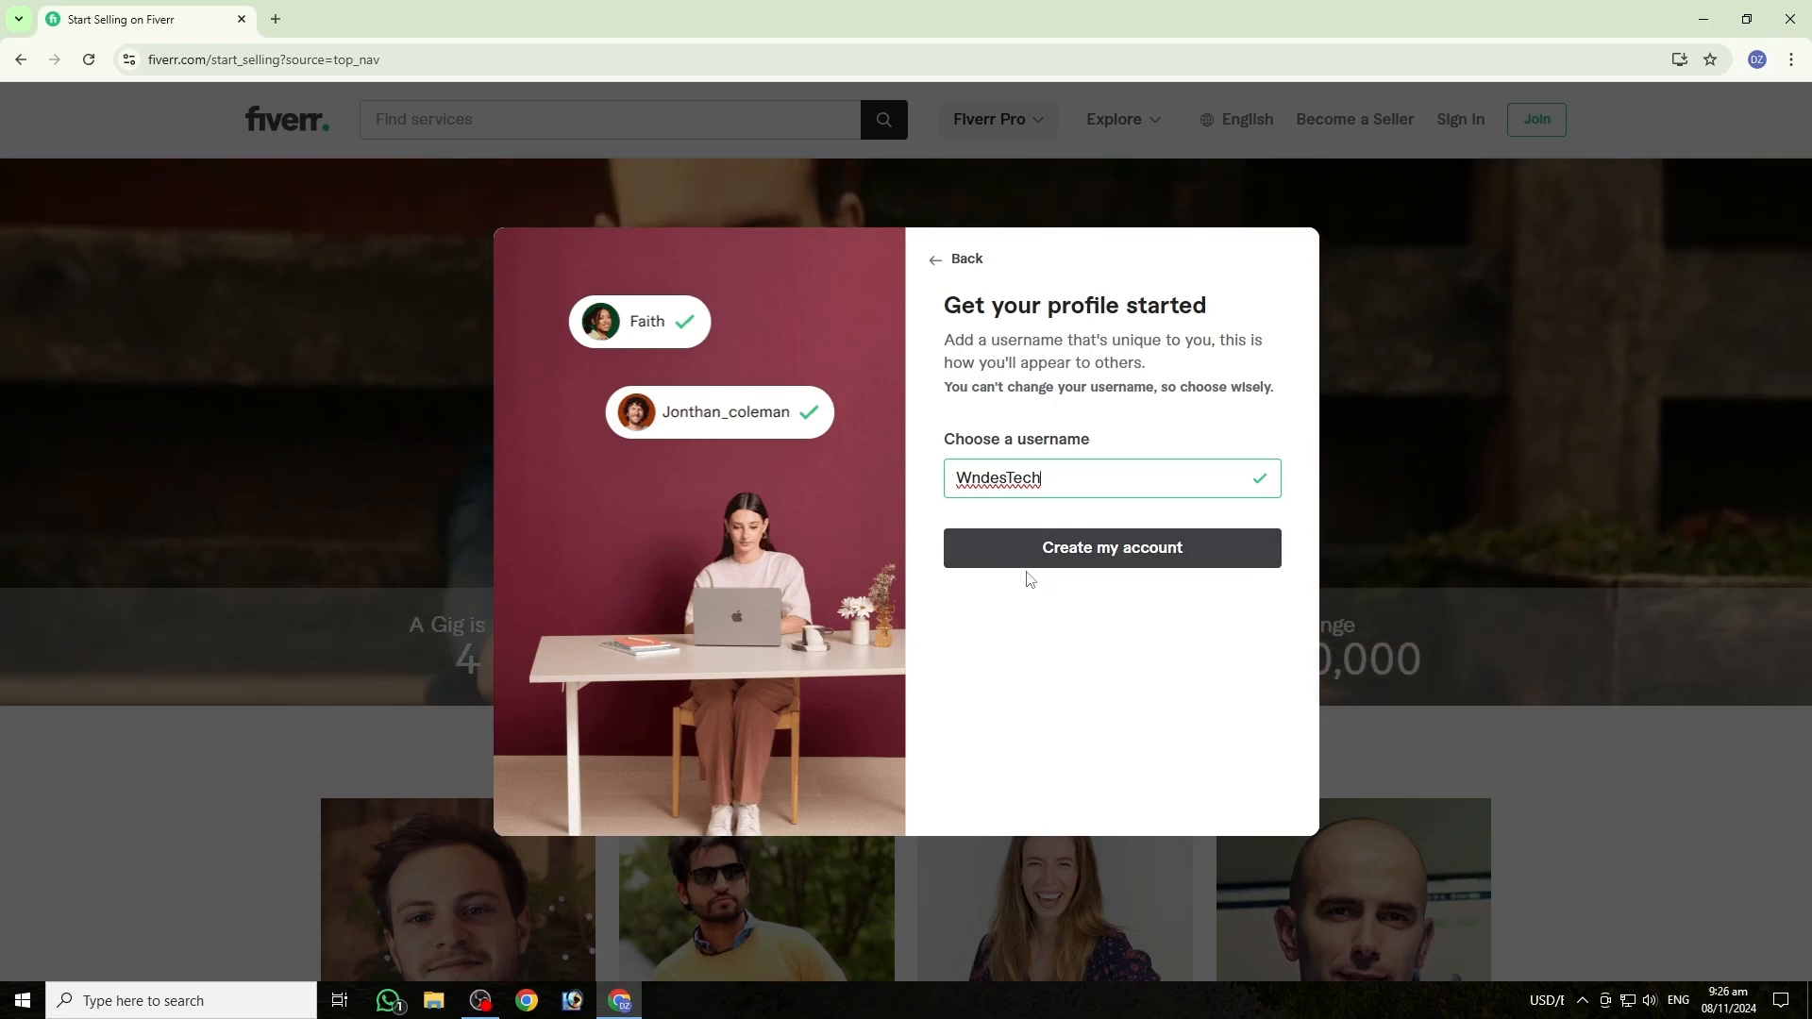
pyautogui.click(1136, 563)
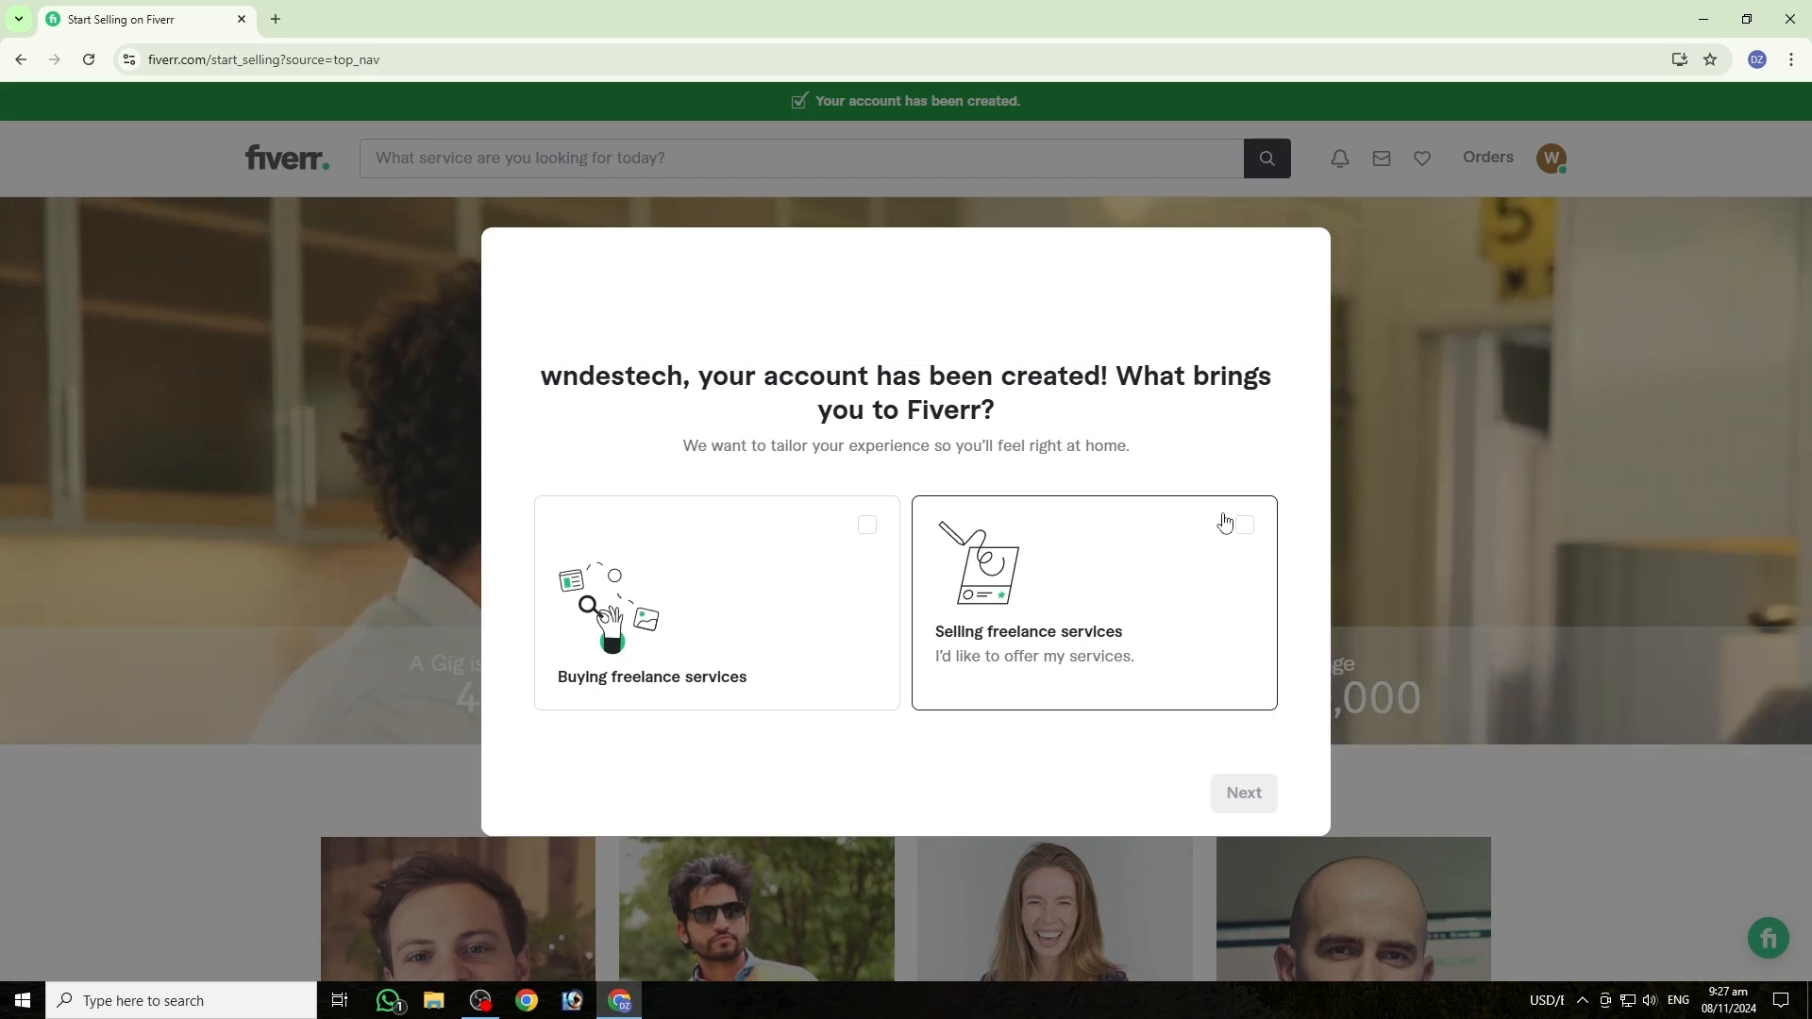
# Step: Answer the onboarding questions with Selling freelance services, Solo freelancer and Freelancing online, and finish the questionnaire
pyautogui.click(1248, 548)
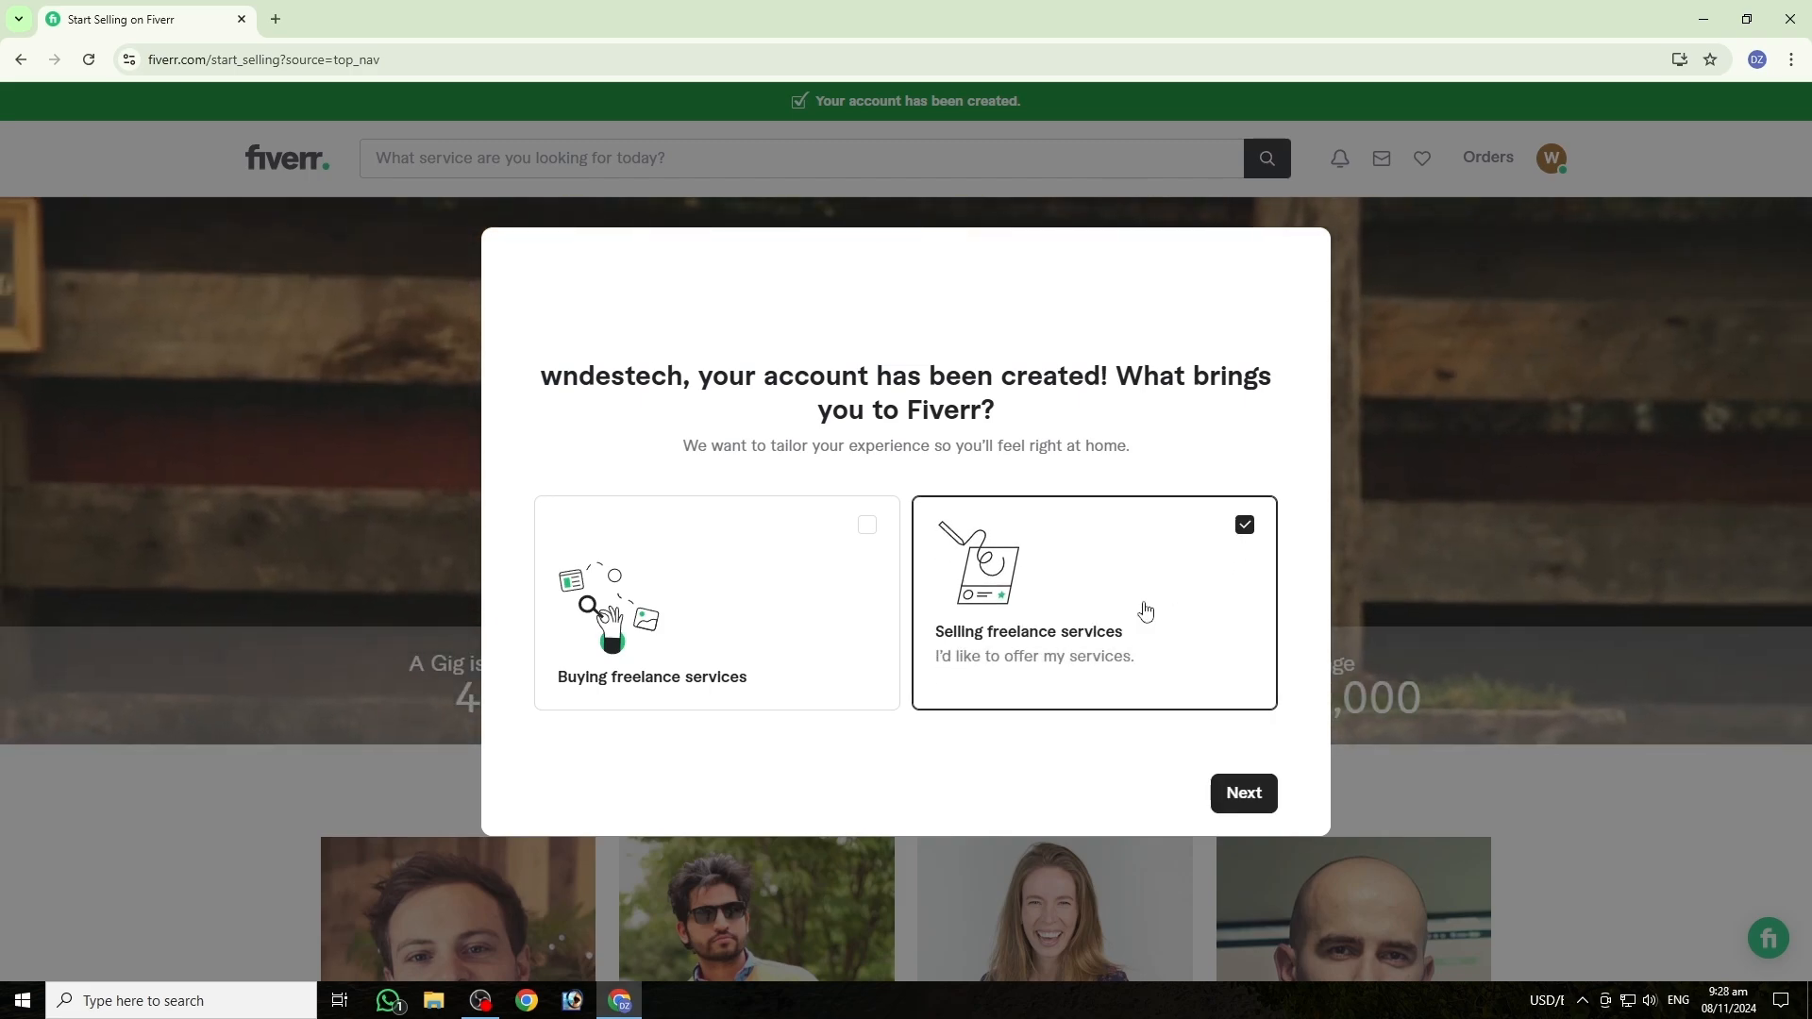
pyautogui.click(1244, 795)
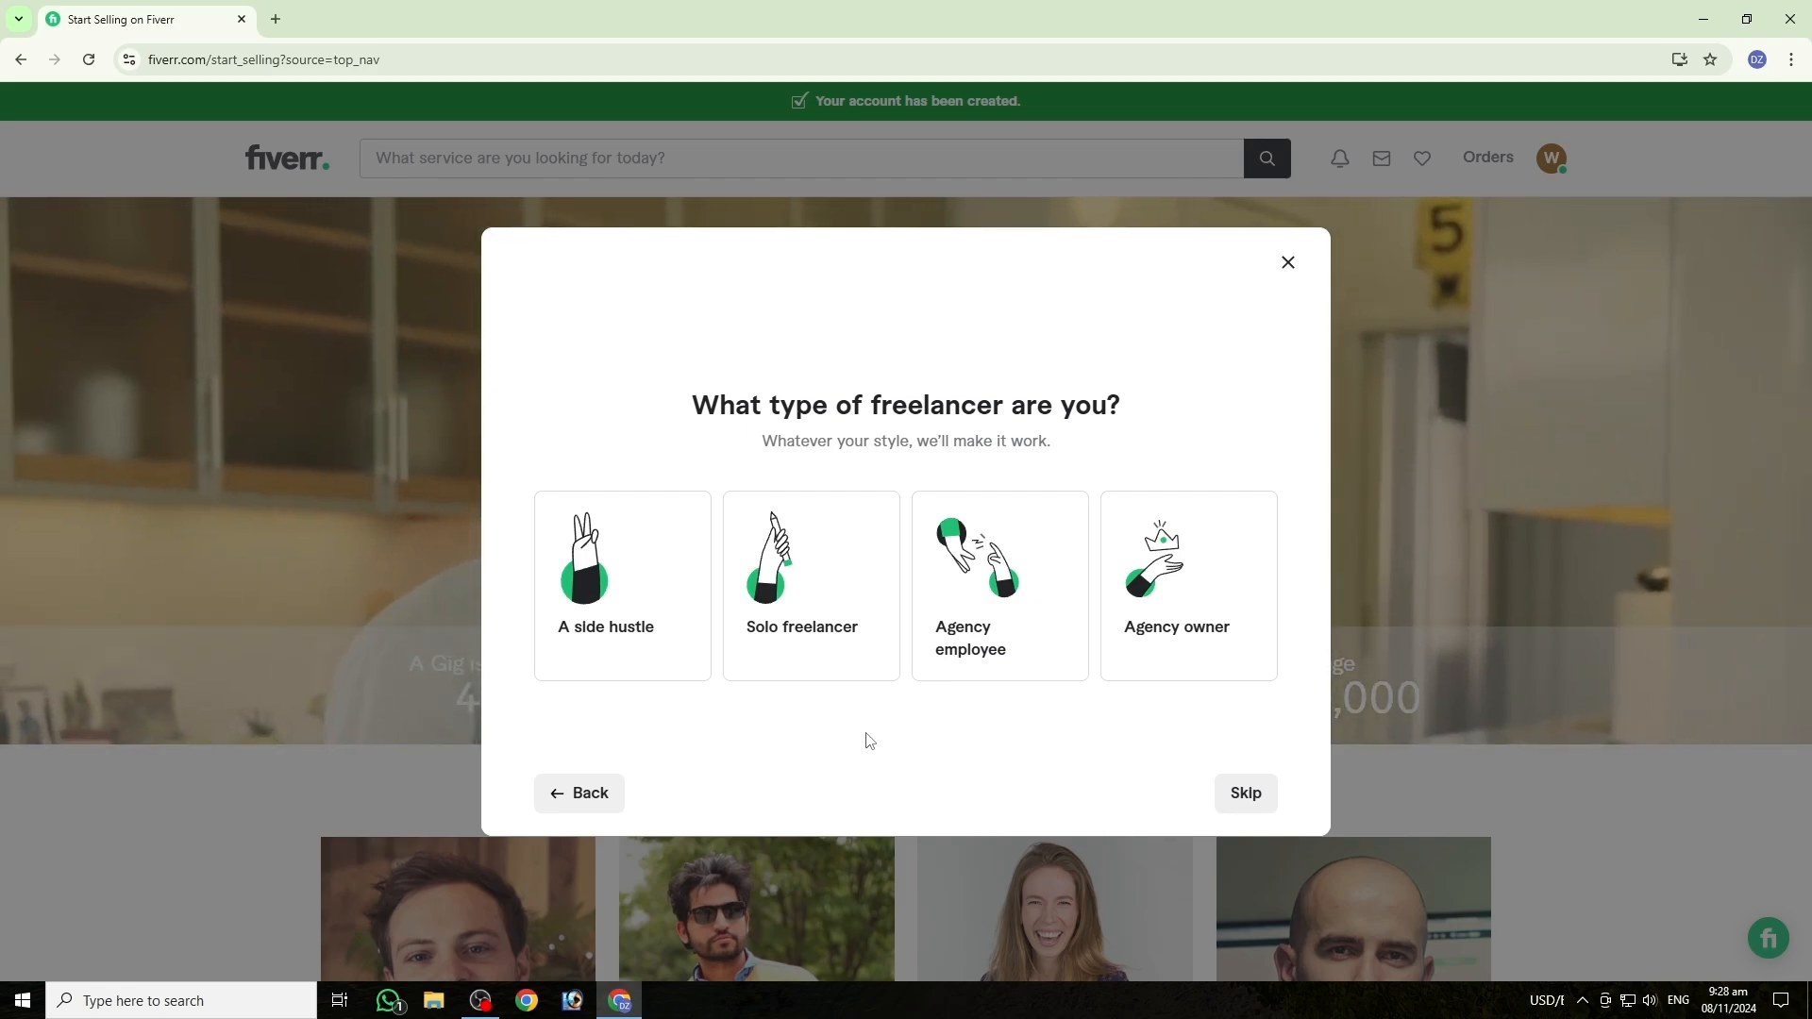
pyautogui.click(791, 646)
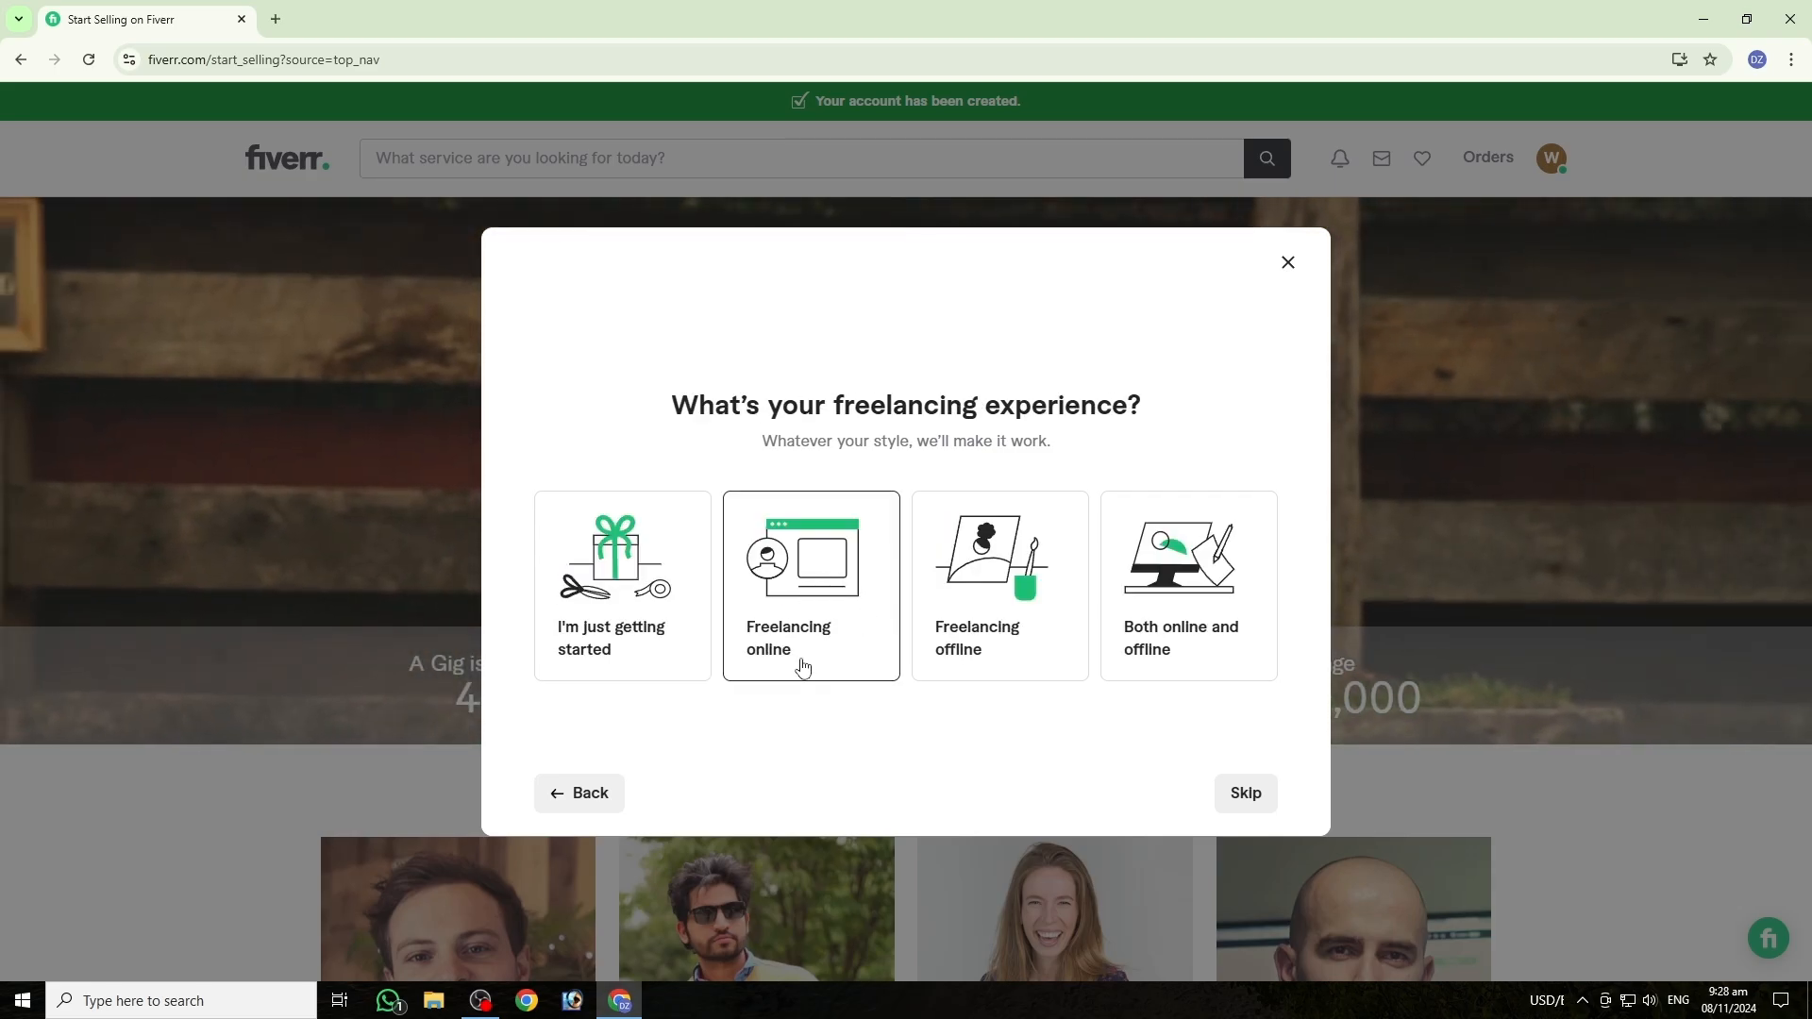
pyautogui.click(818, 615)
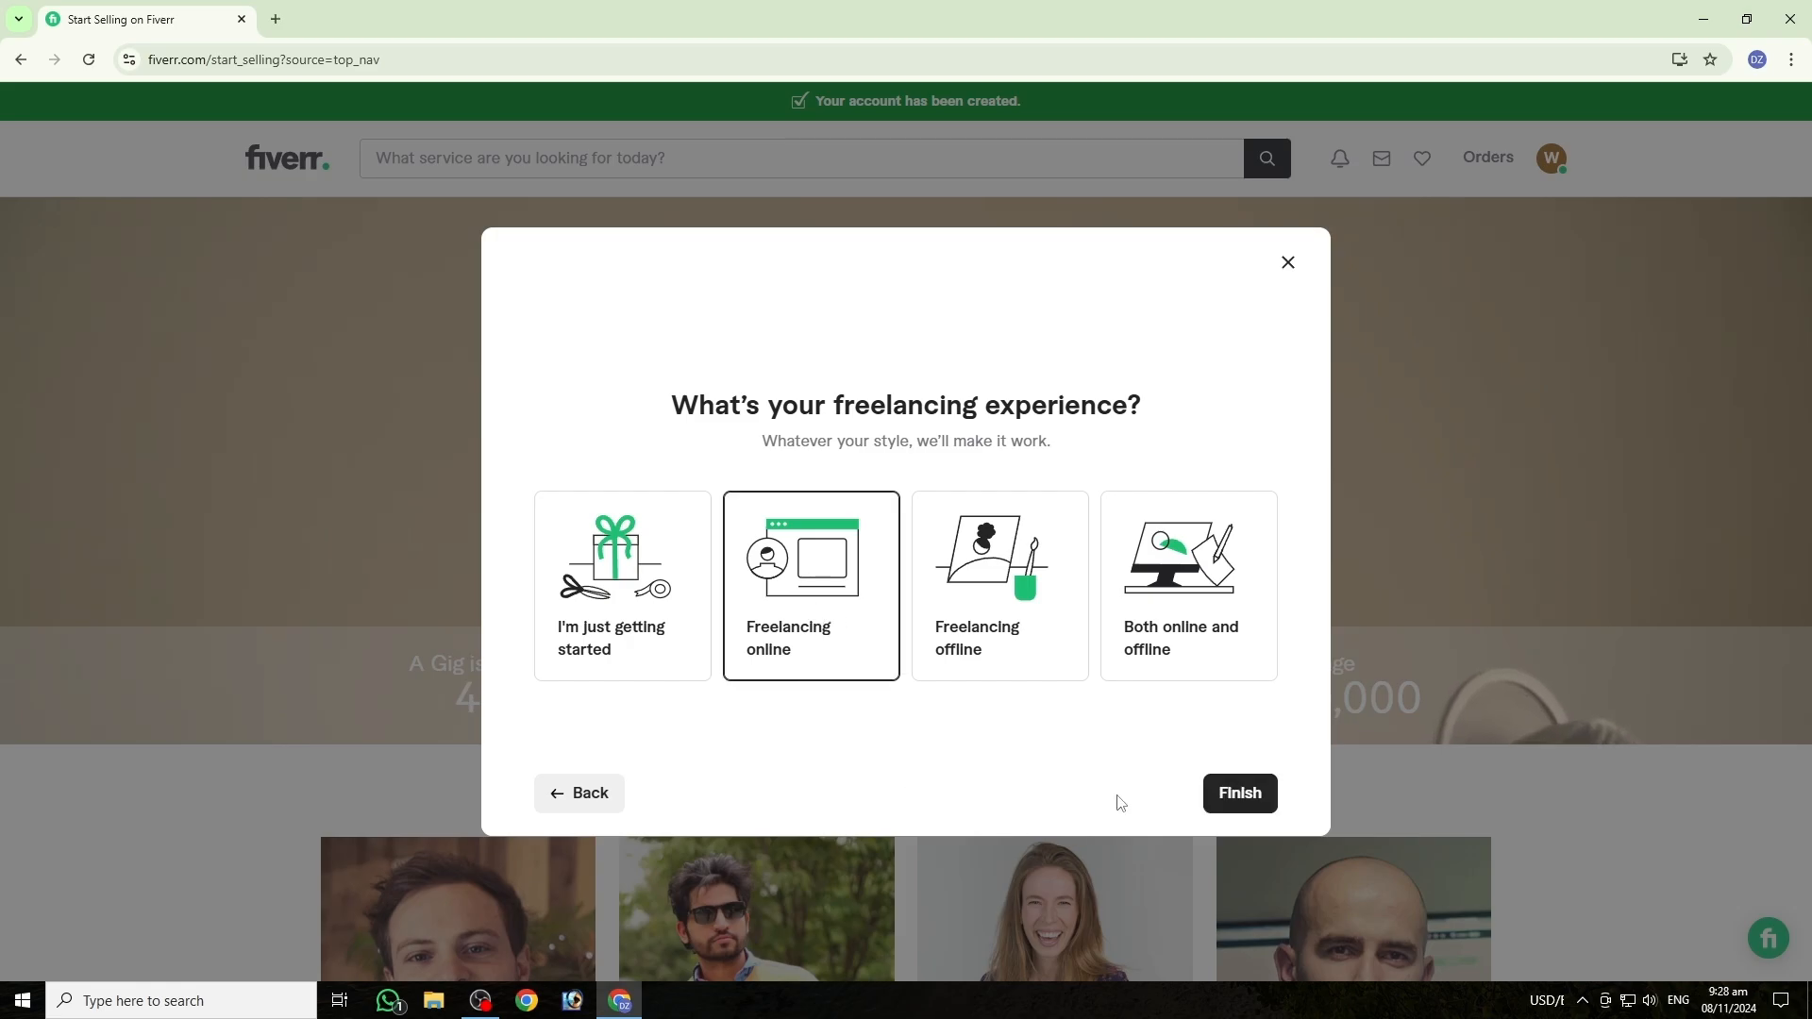
pyautogui.click(1242, 798)
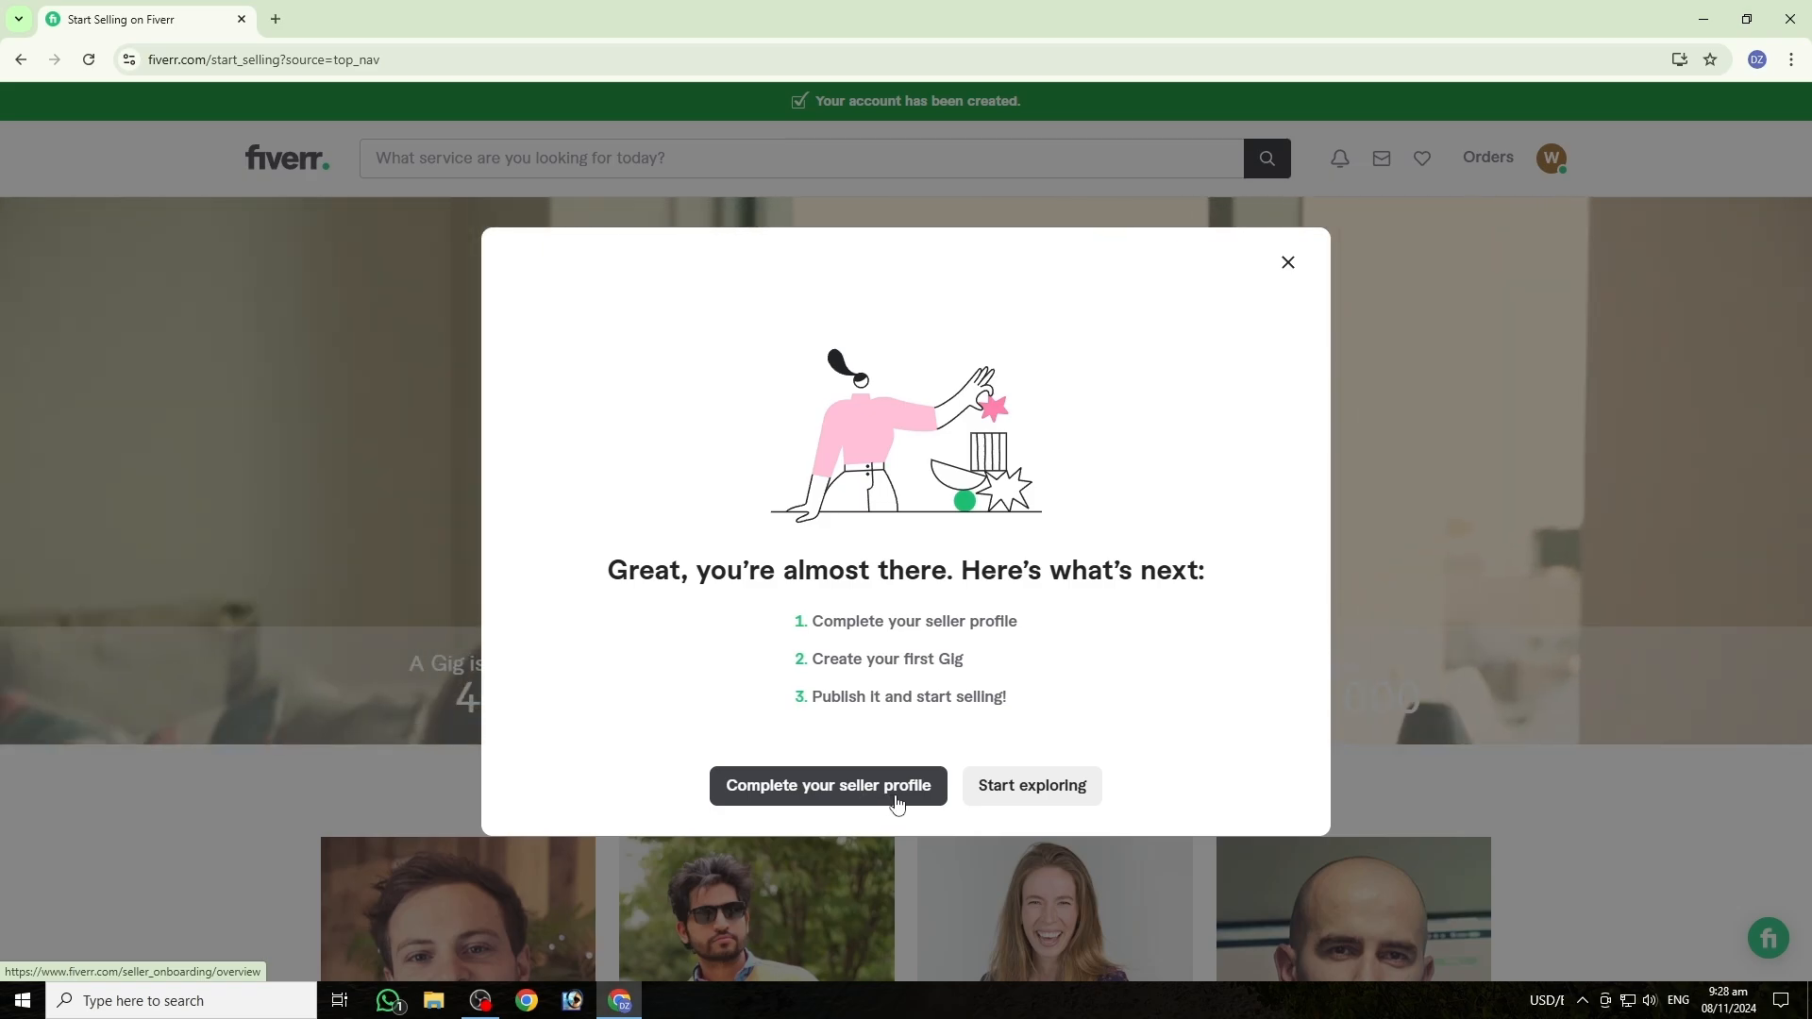
# Step: Start completing the seller profile and continue through the introductory guidance pages to the Personal Info form
pyautogui.click(805, 789)
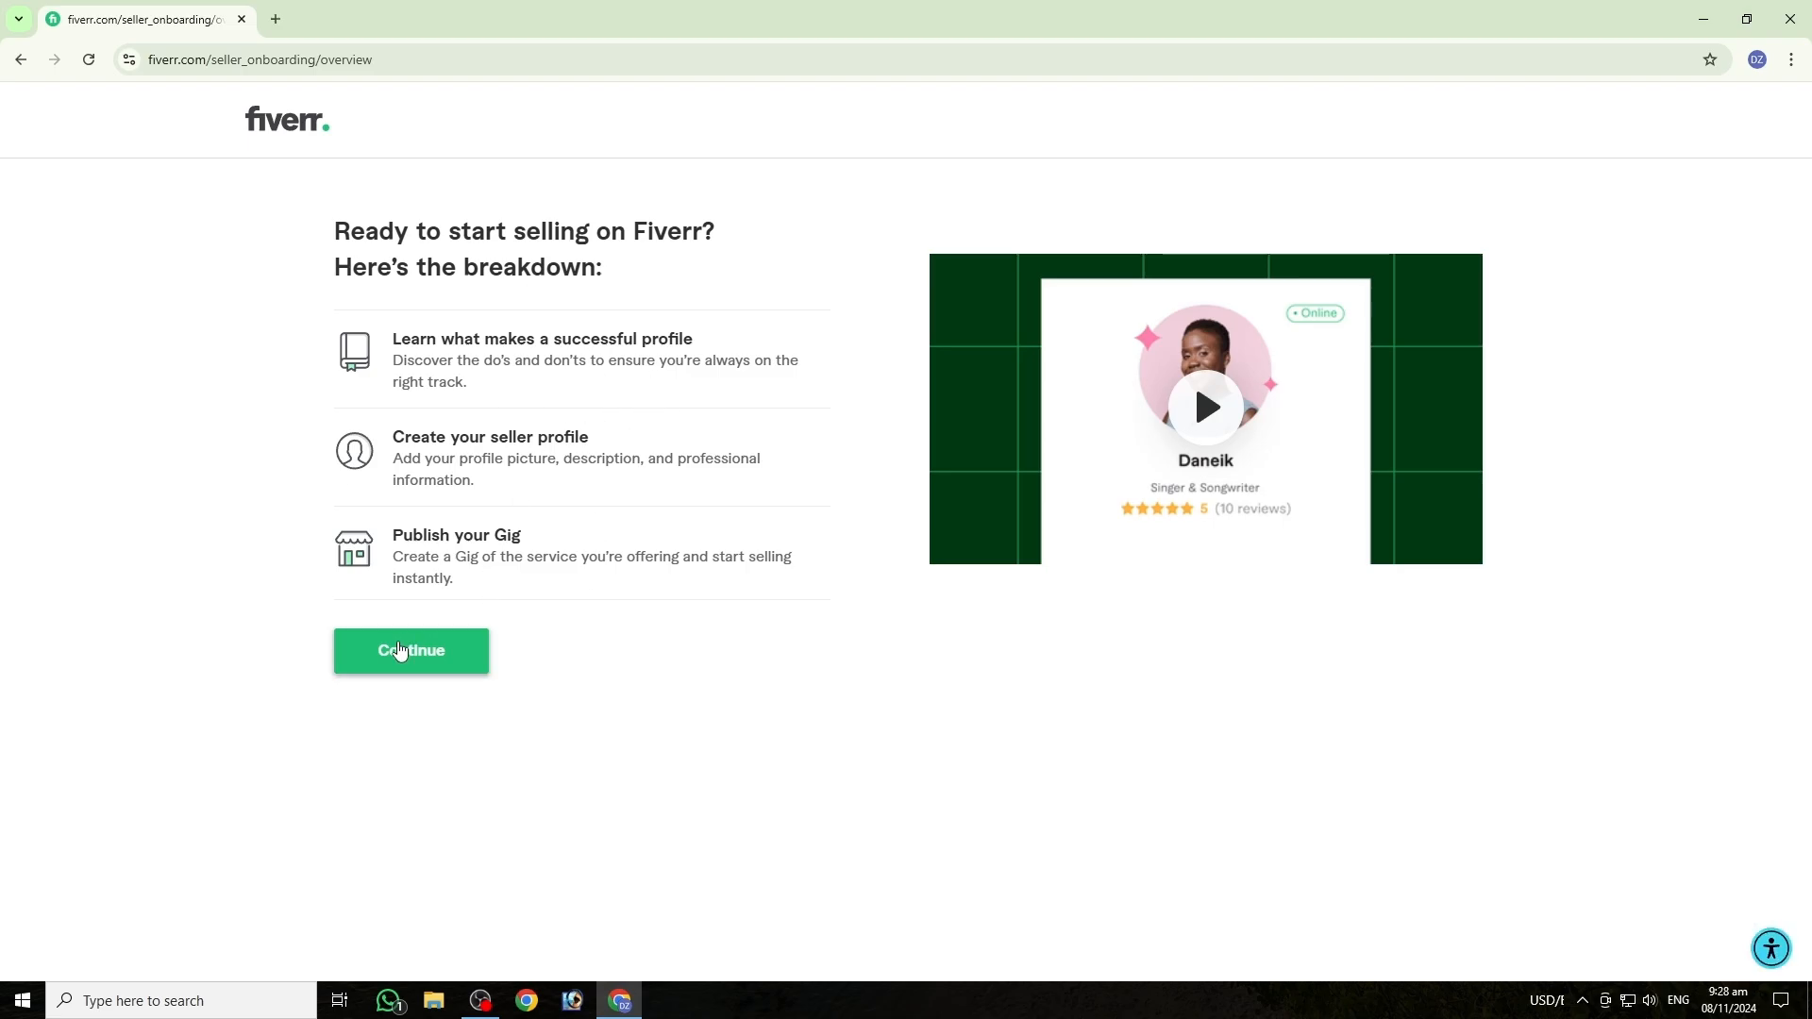
pyautogui.click(434, 659)
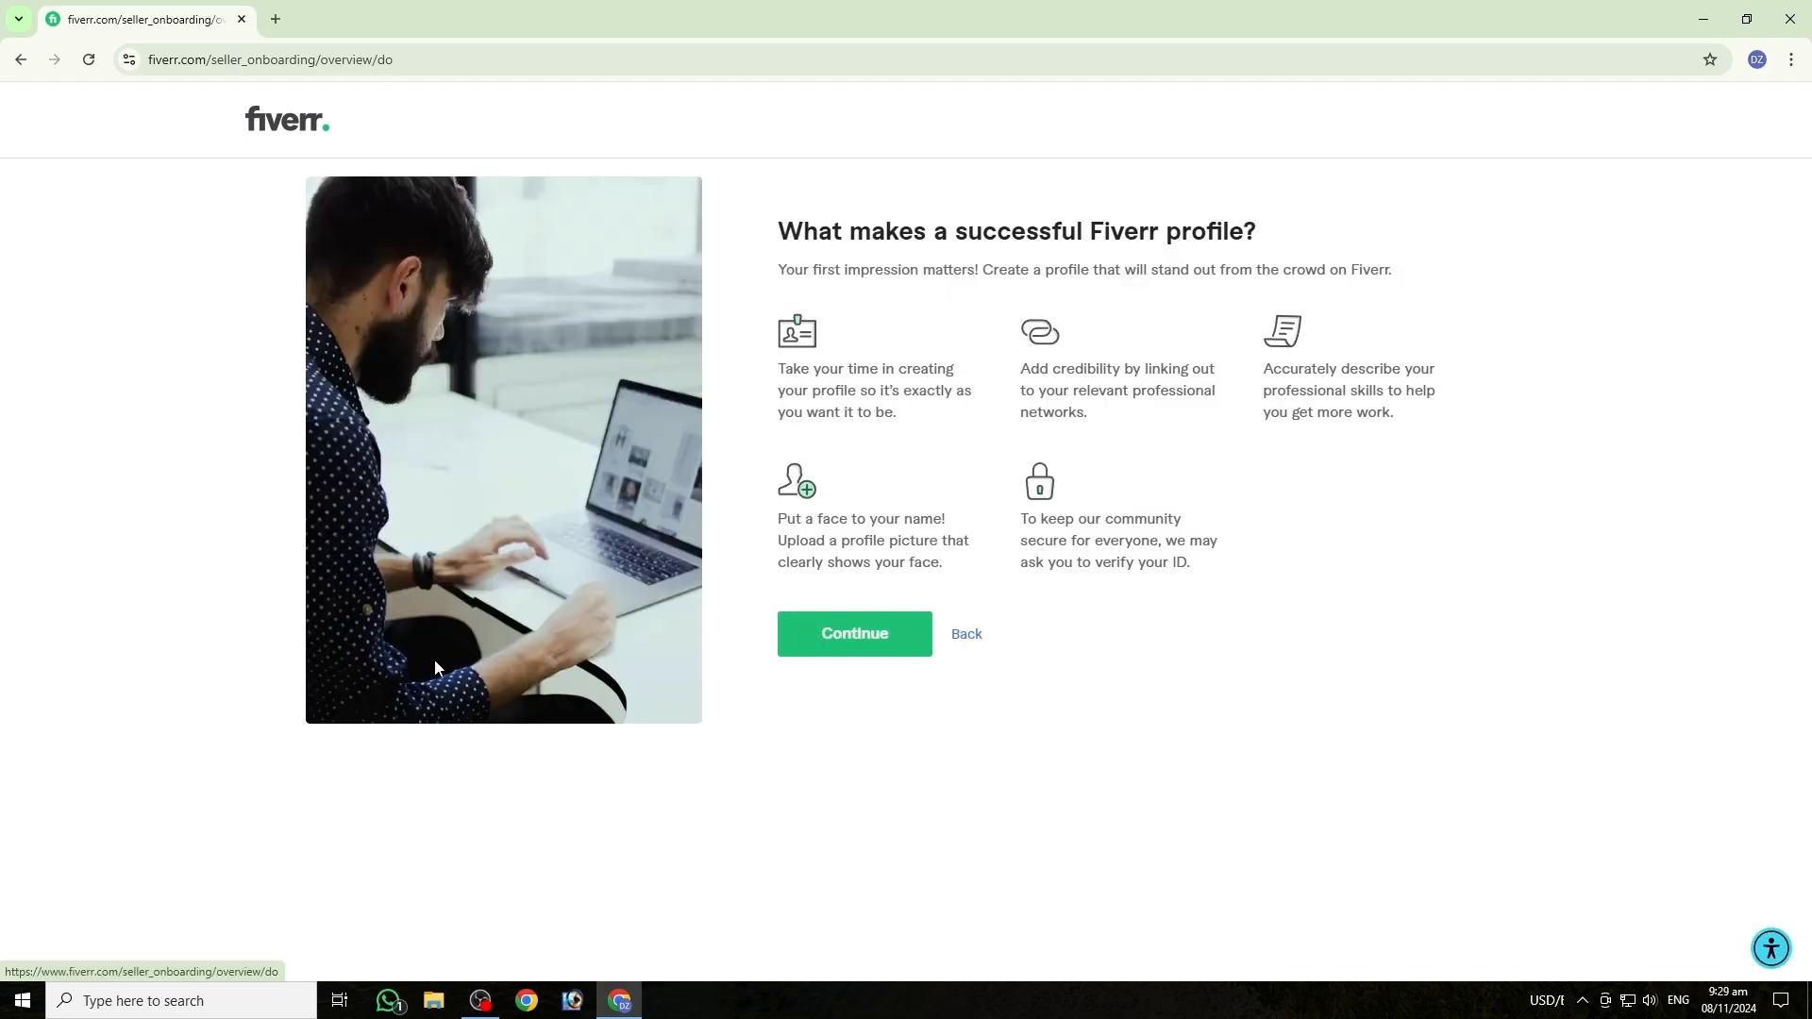
pyautogui.click(814, 652)
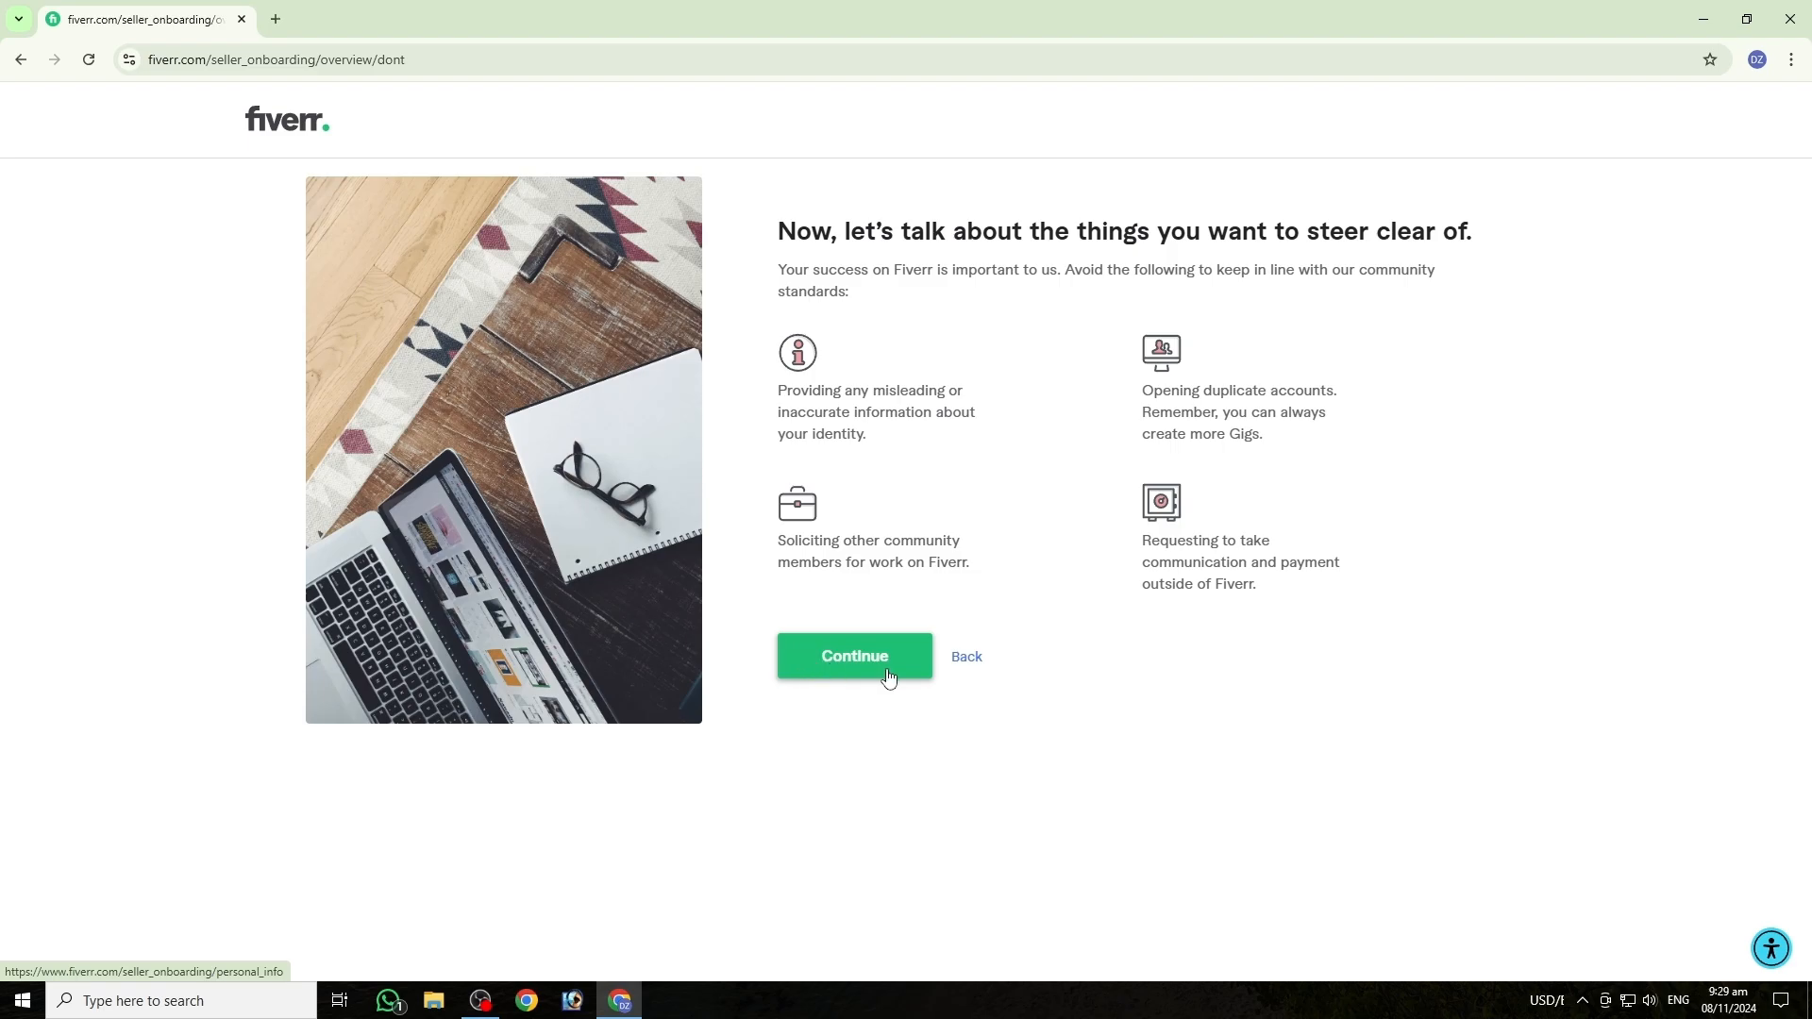
pyautogui.click(887, 674)
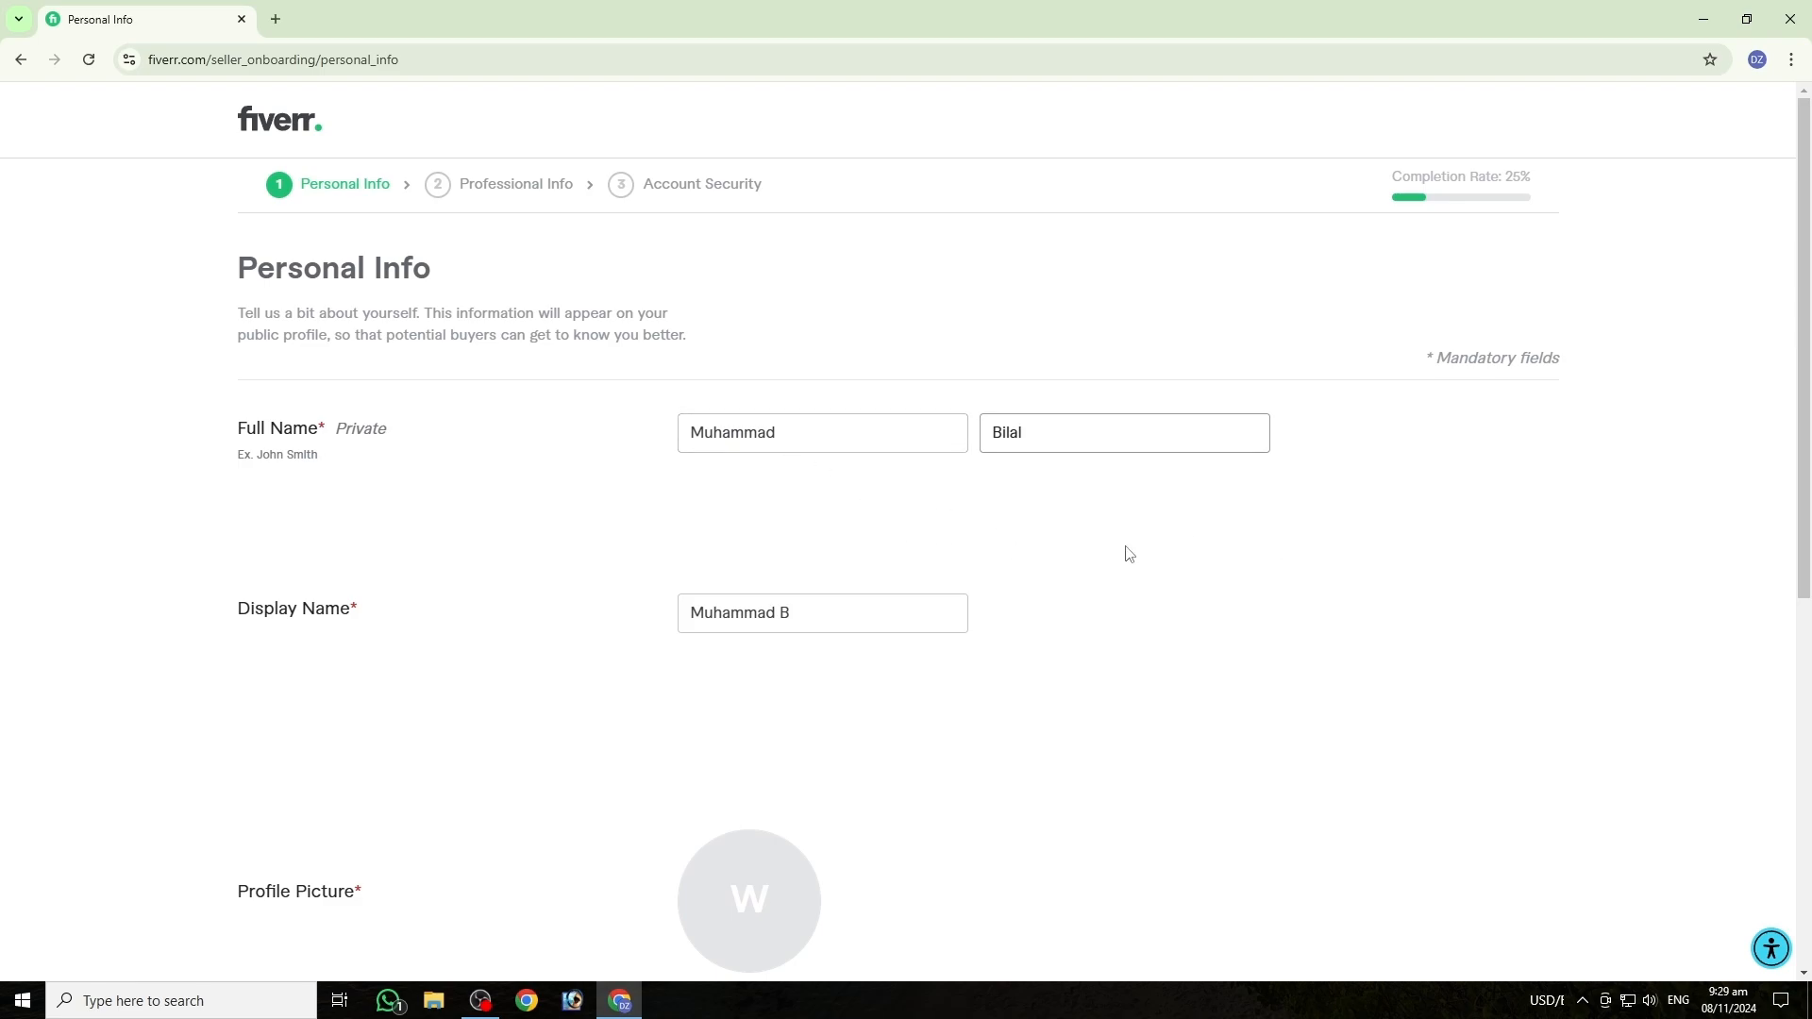
# Step: Fill in the seller's full name and display name on the Personal Info form and upload a profile picture
pyautogui.scroll(-2, 1137, 607)
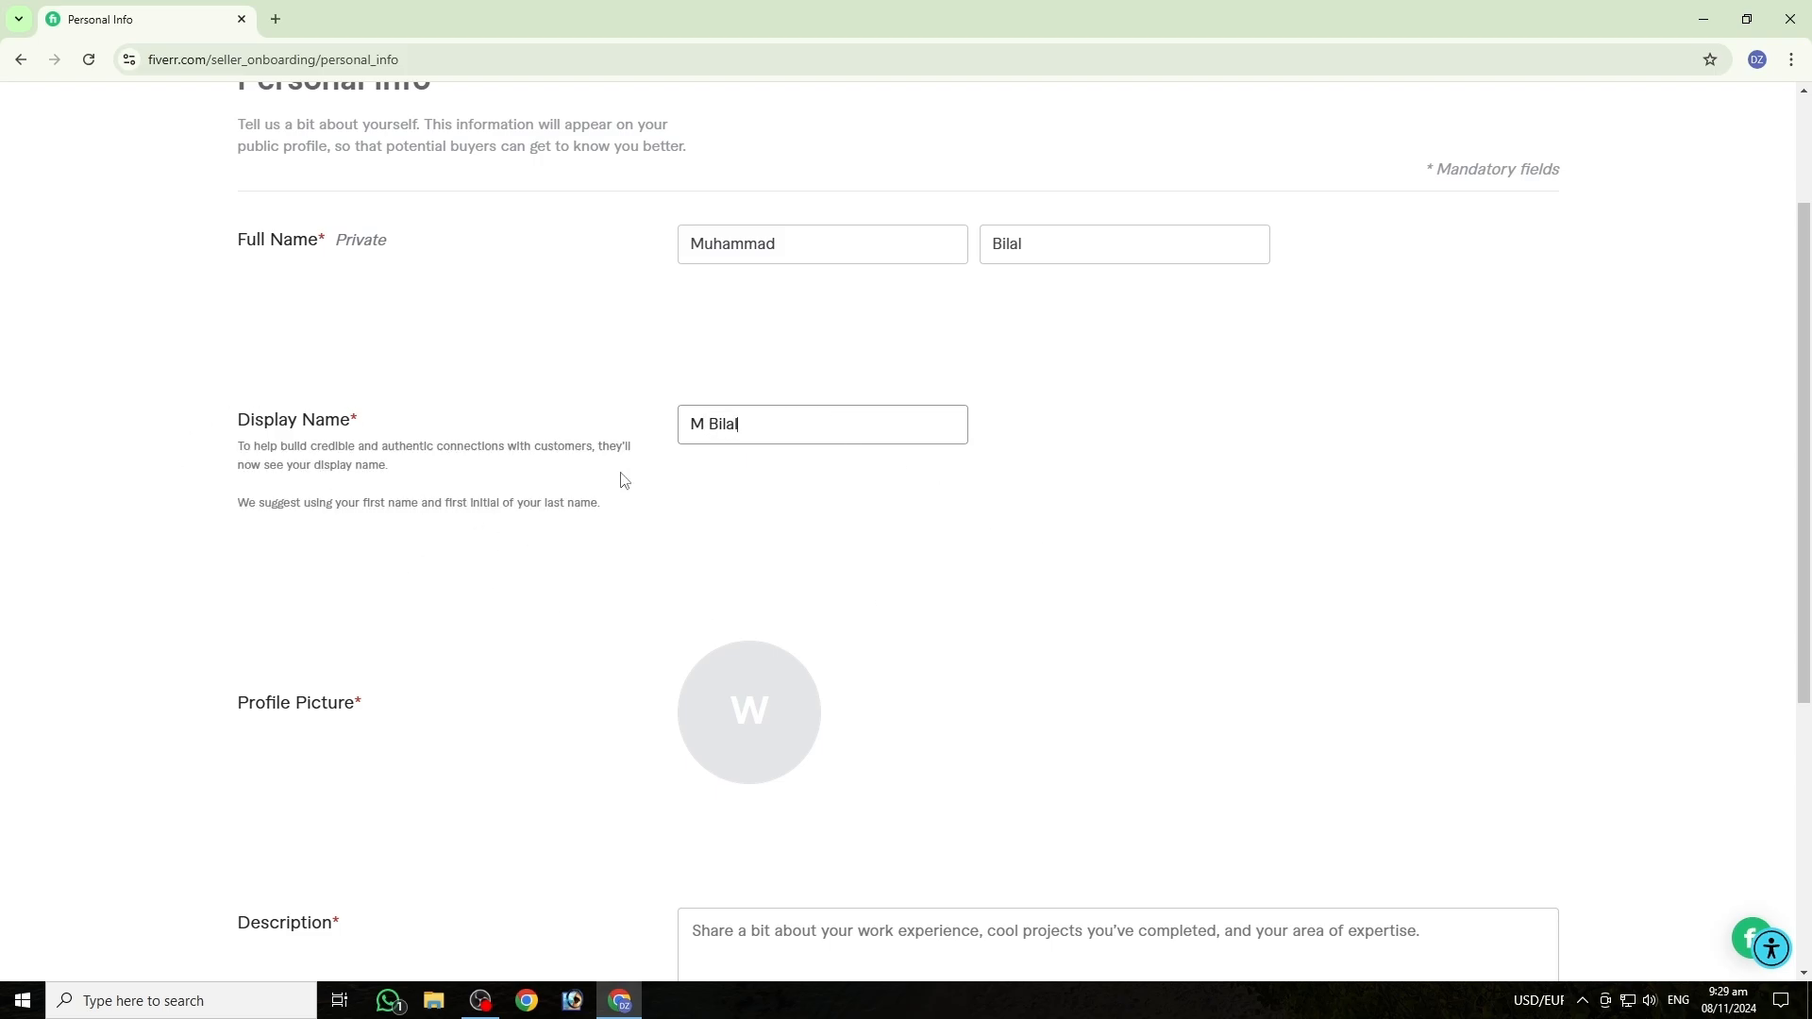
pyautogui.scroll(-2, 580, 570)
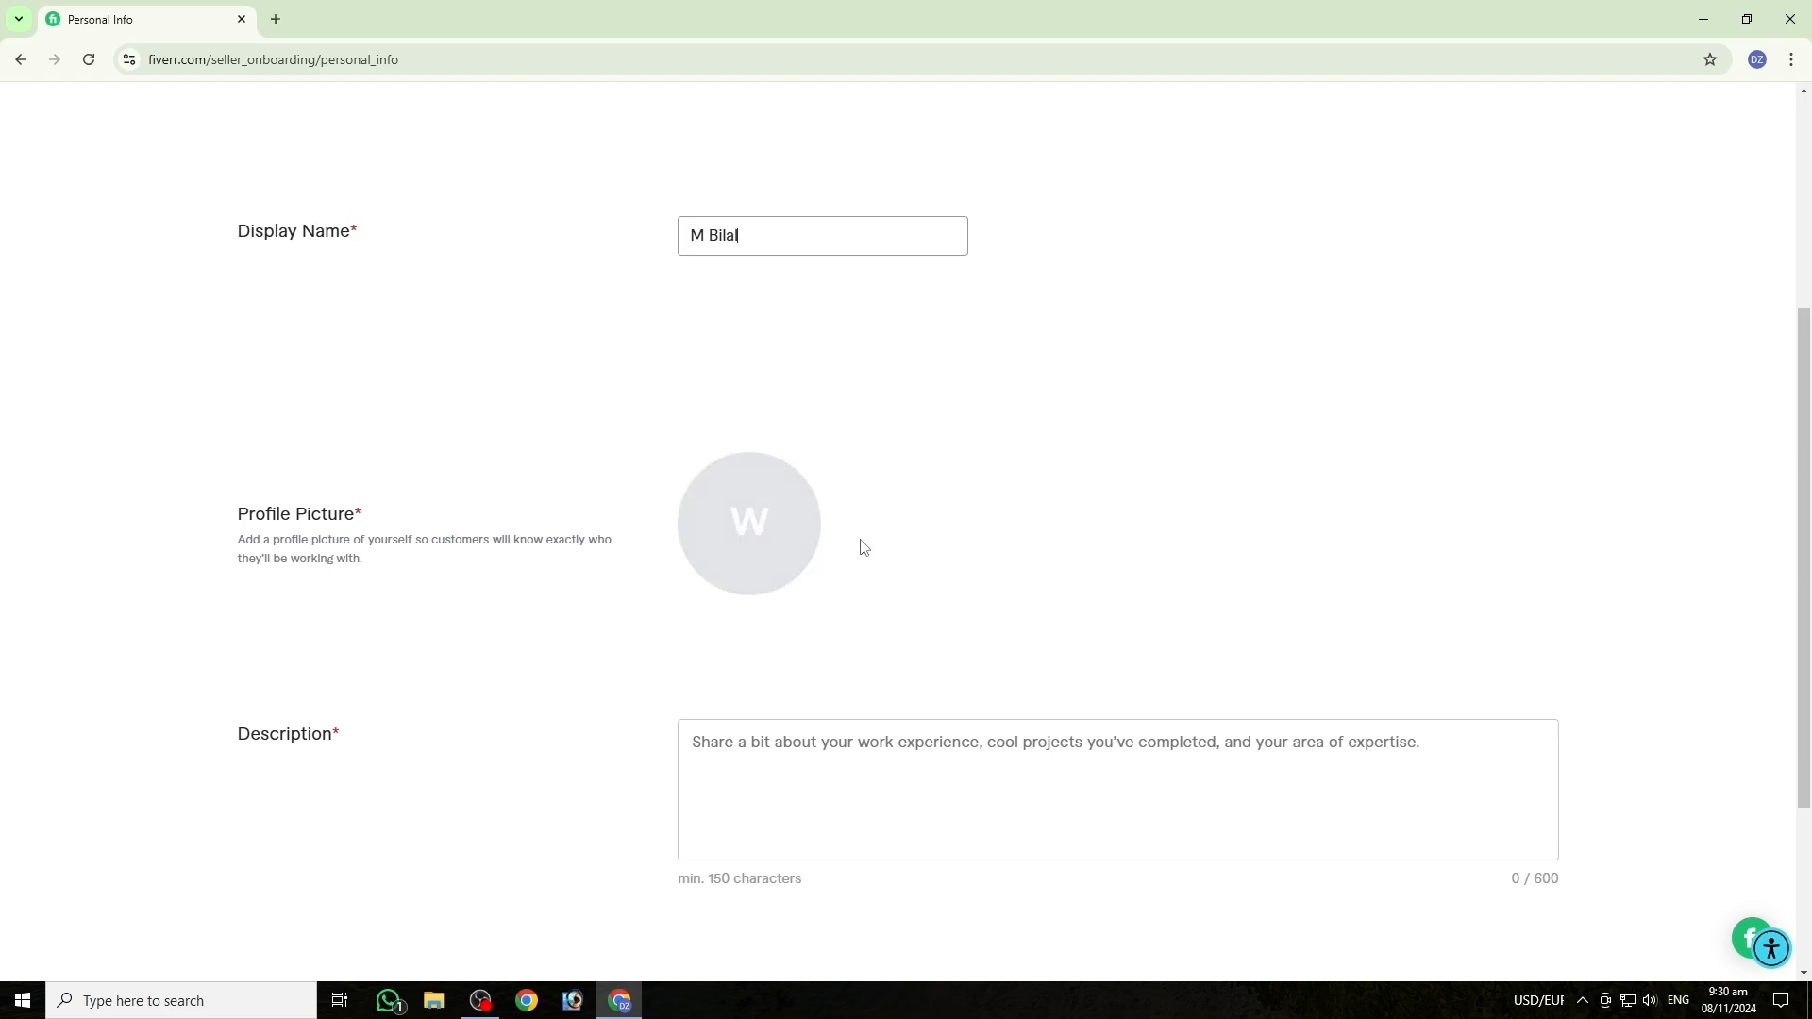
pyautogui.scroll(-3, 397, 526)
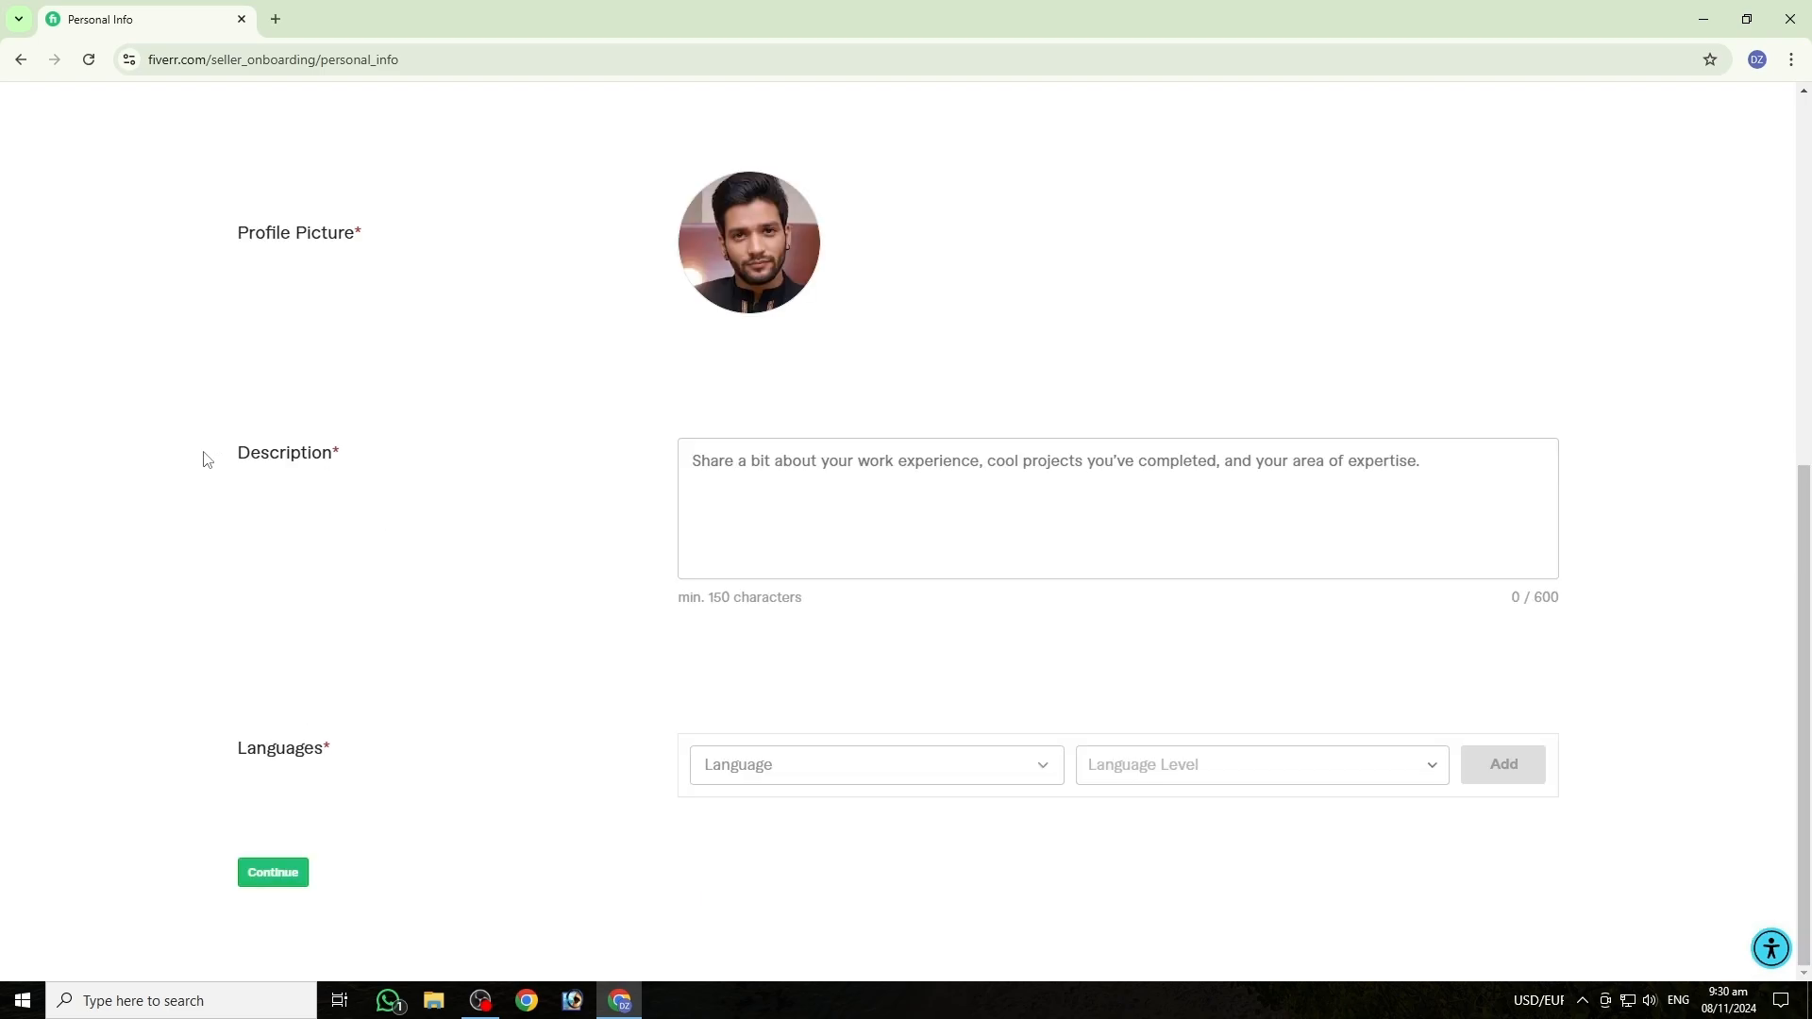
pyautogui.click(914, 491)
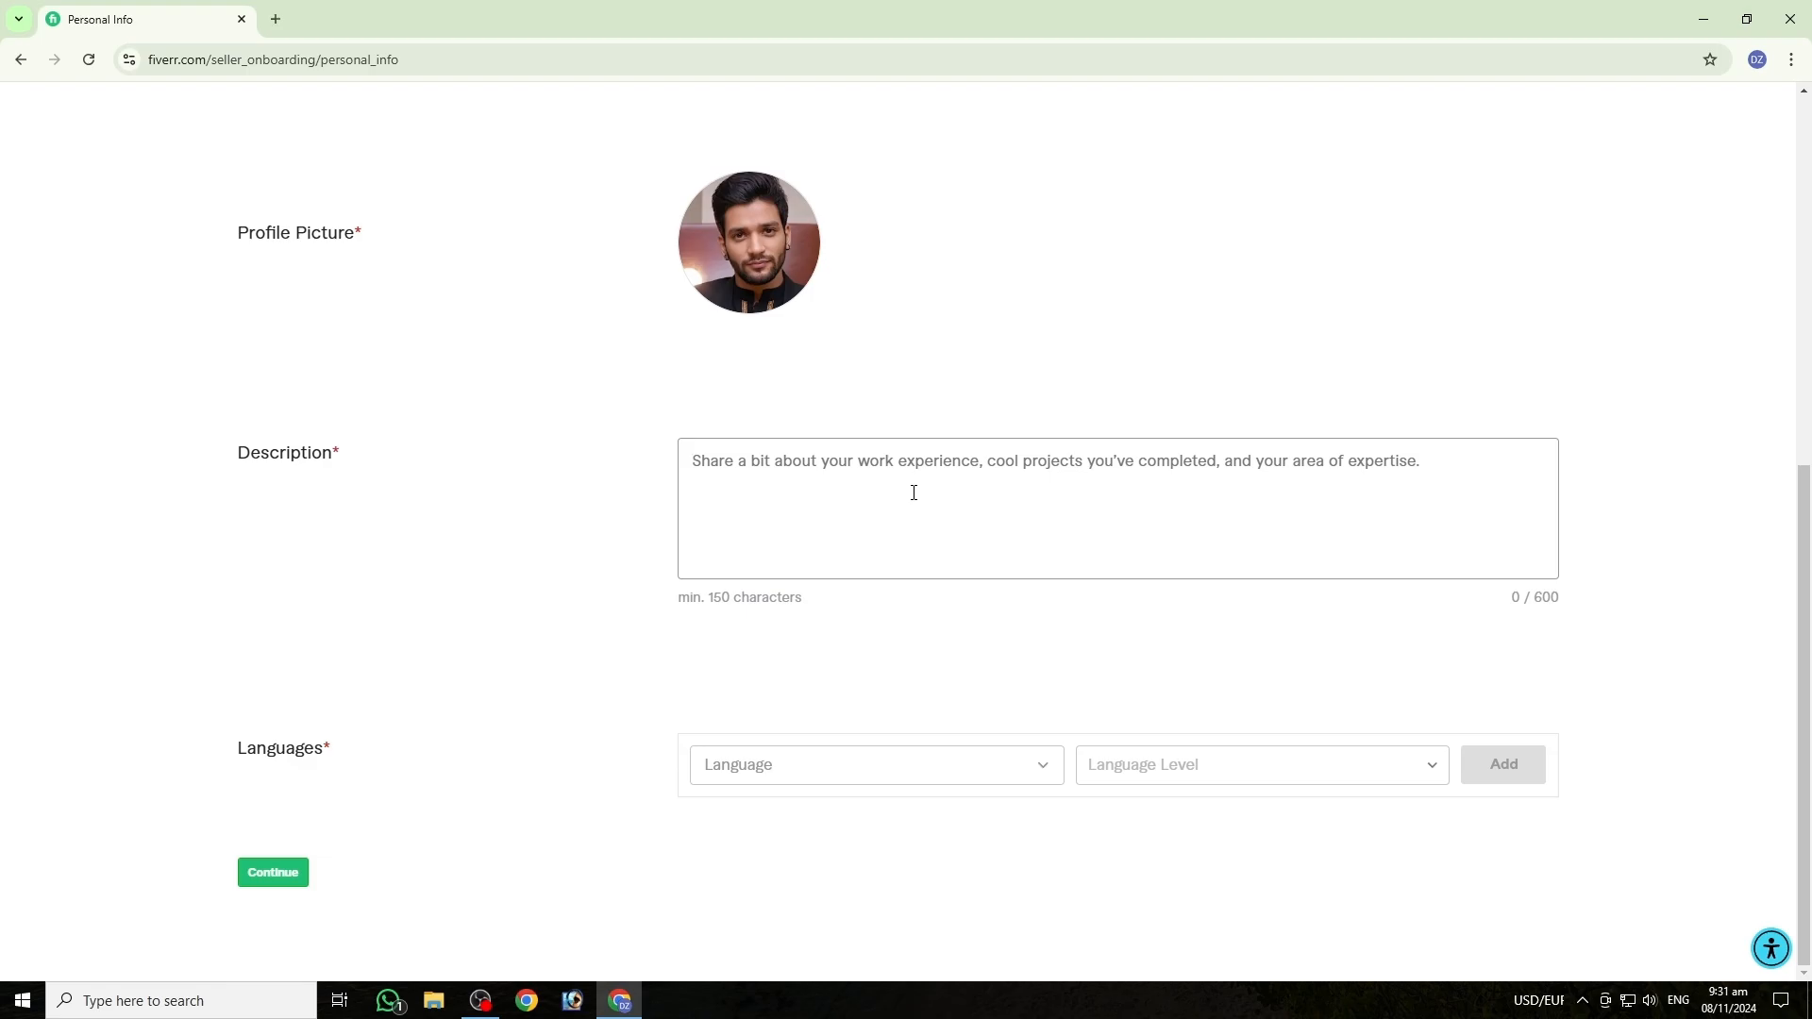
# Step: Open chatgpt.com in a new browser tab
pyautogui.click(276, 19)
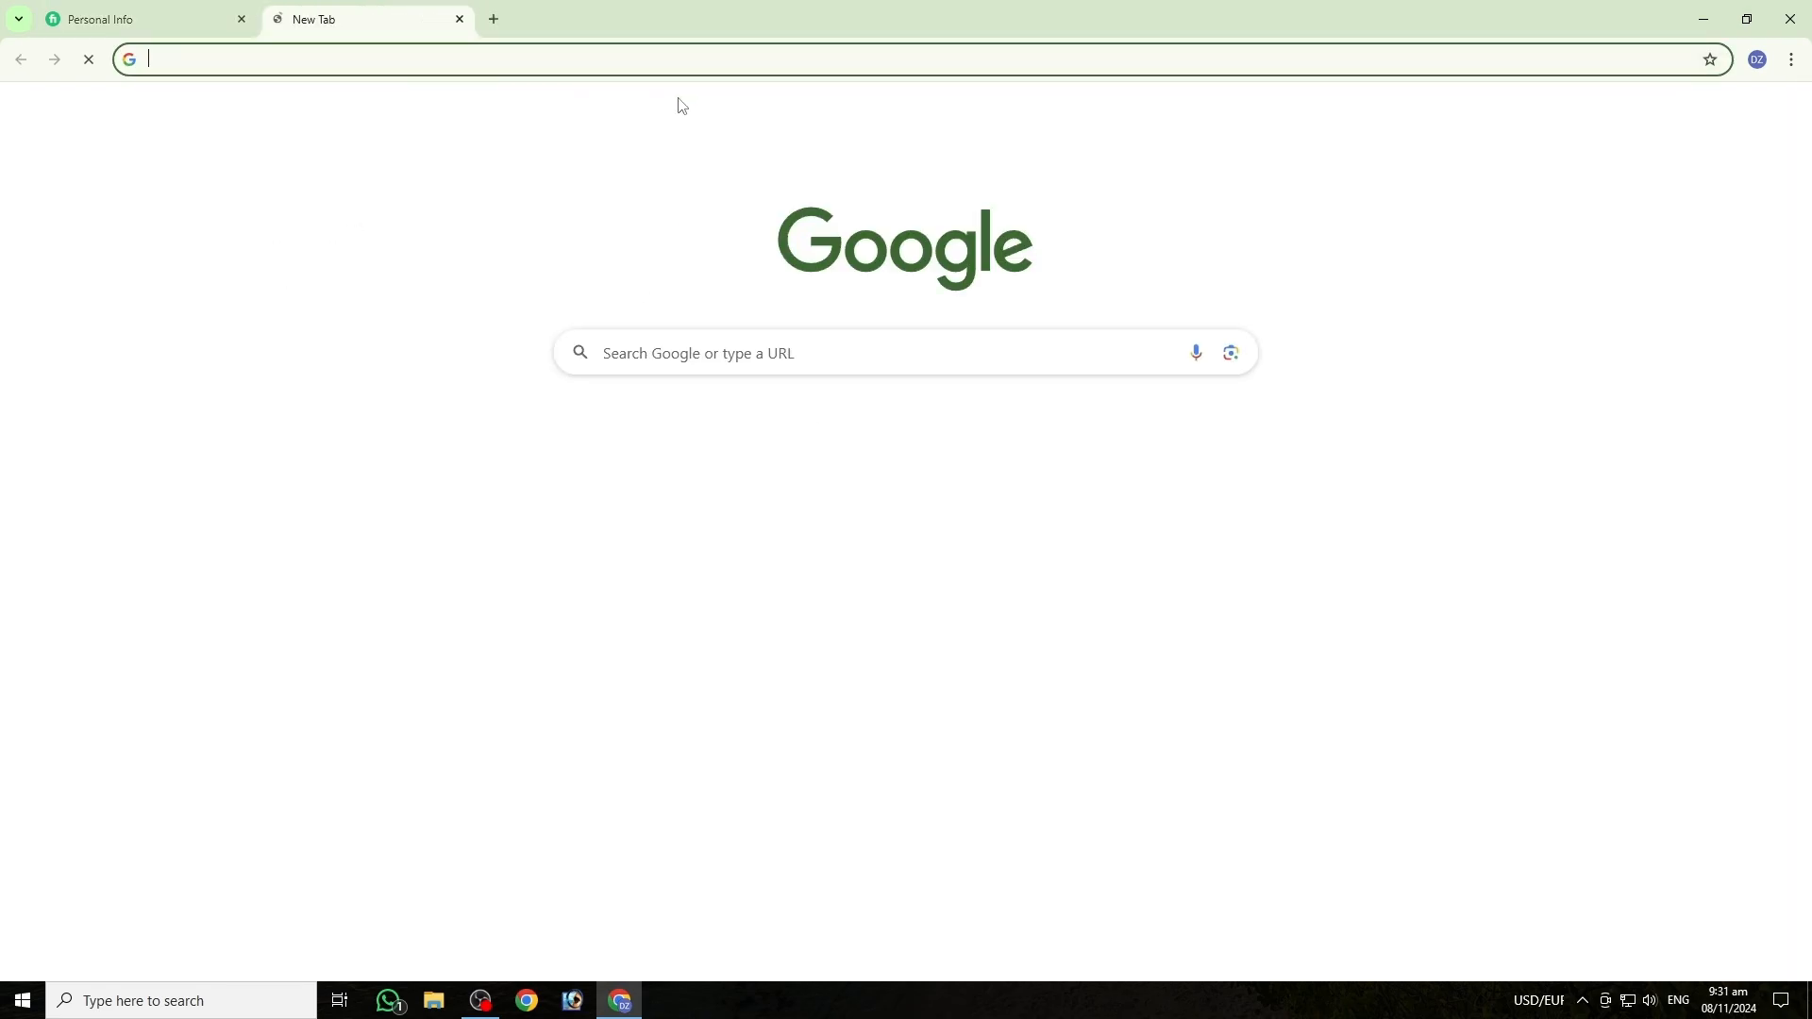
pyautogui.click(512, 60)
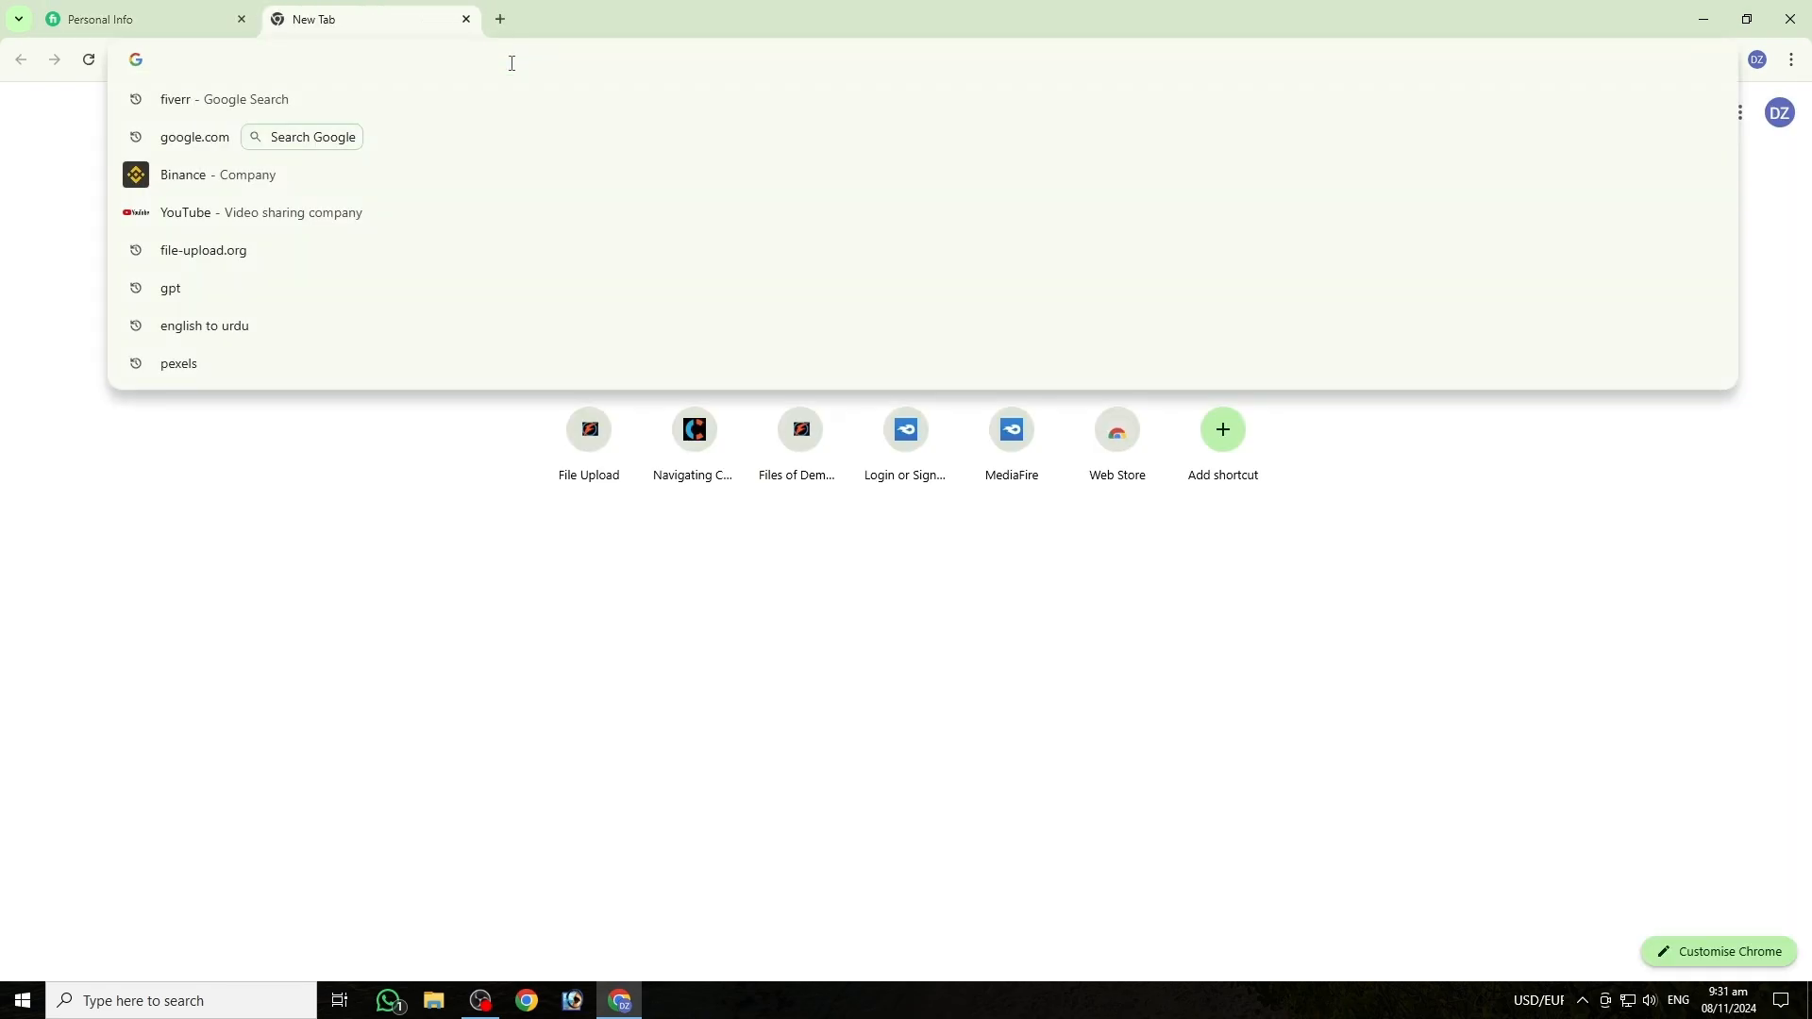
pyautogui.write('chatgpt.com')
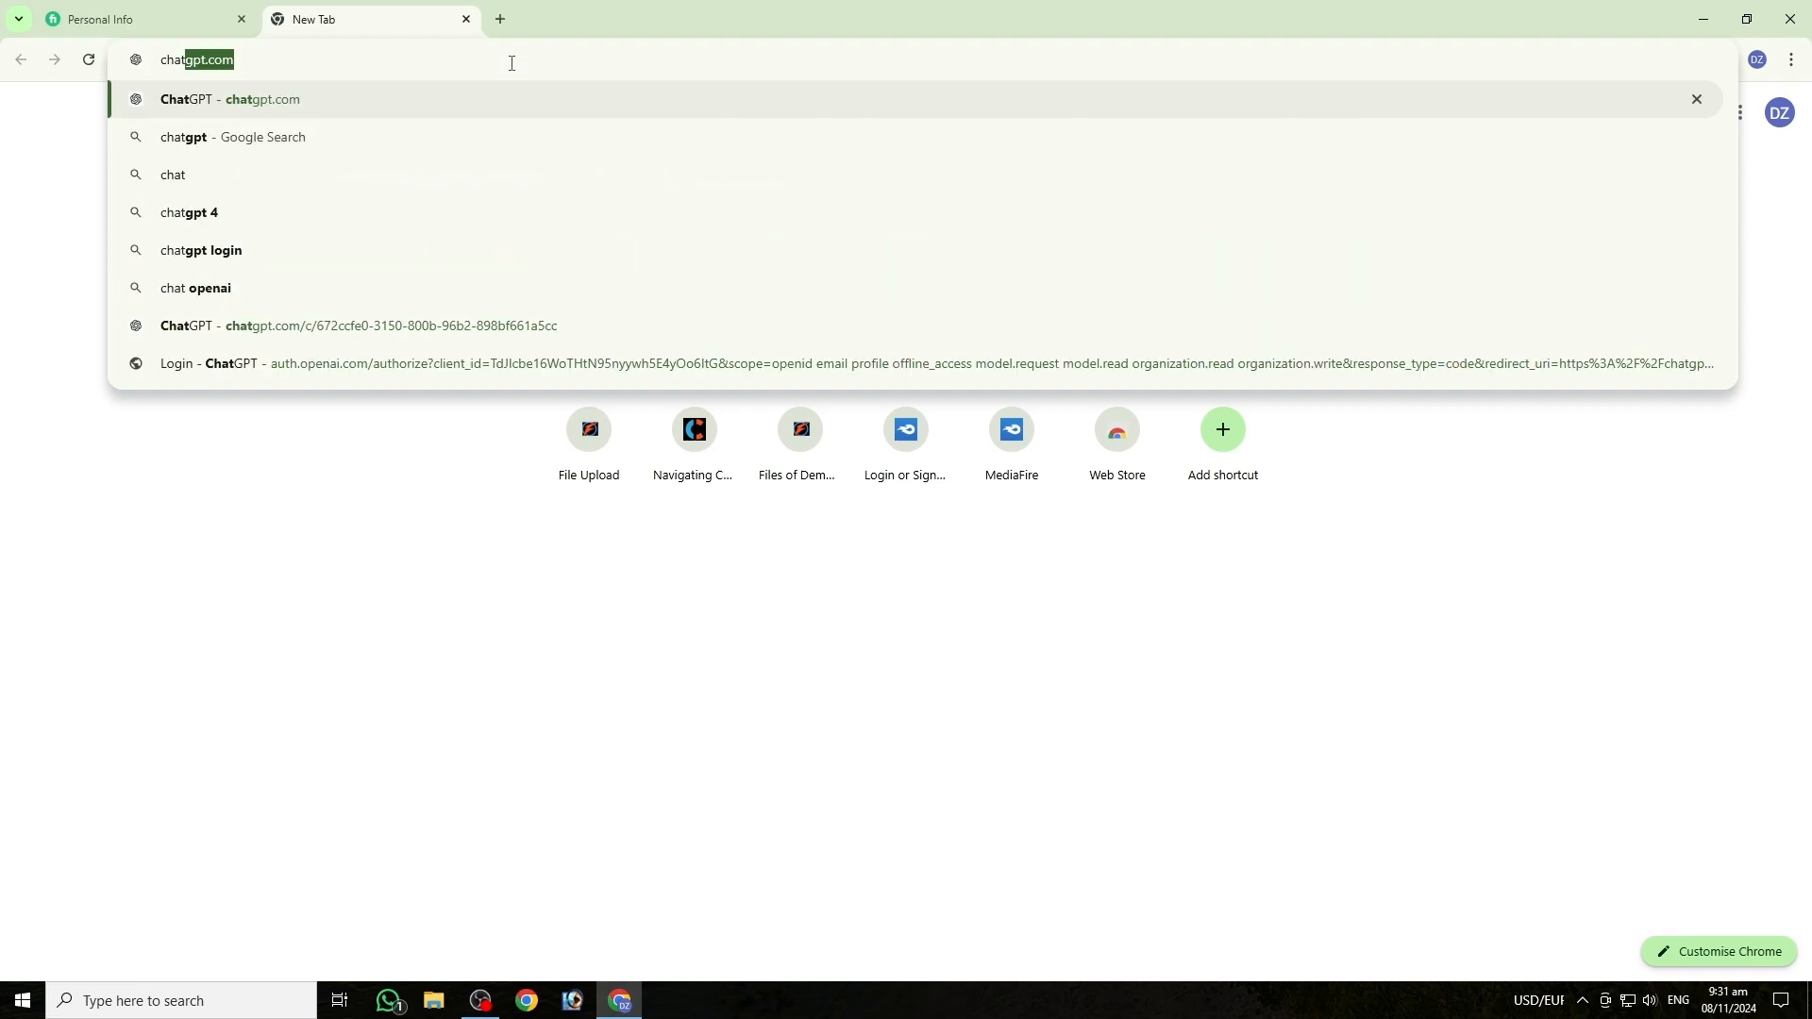
pyautogui.press('Return')
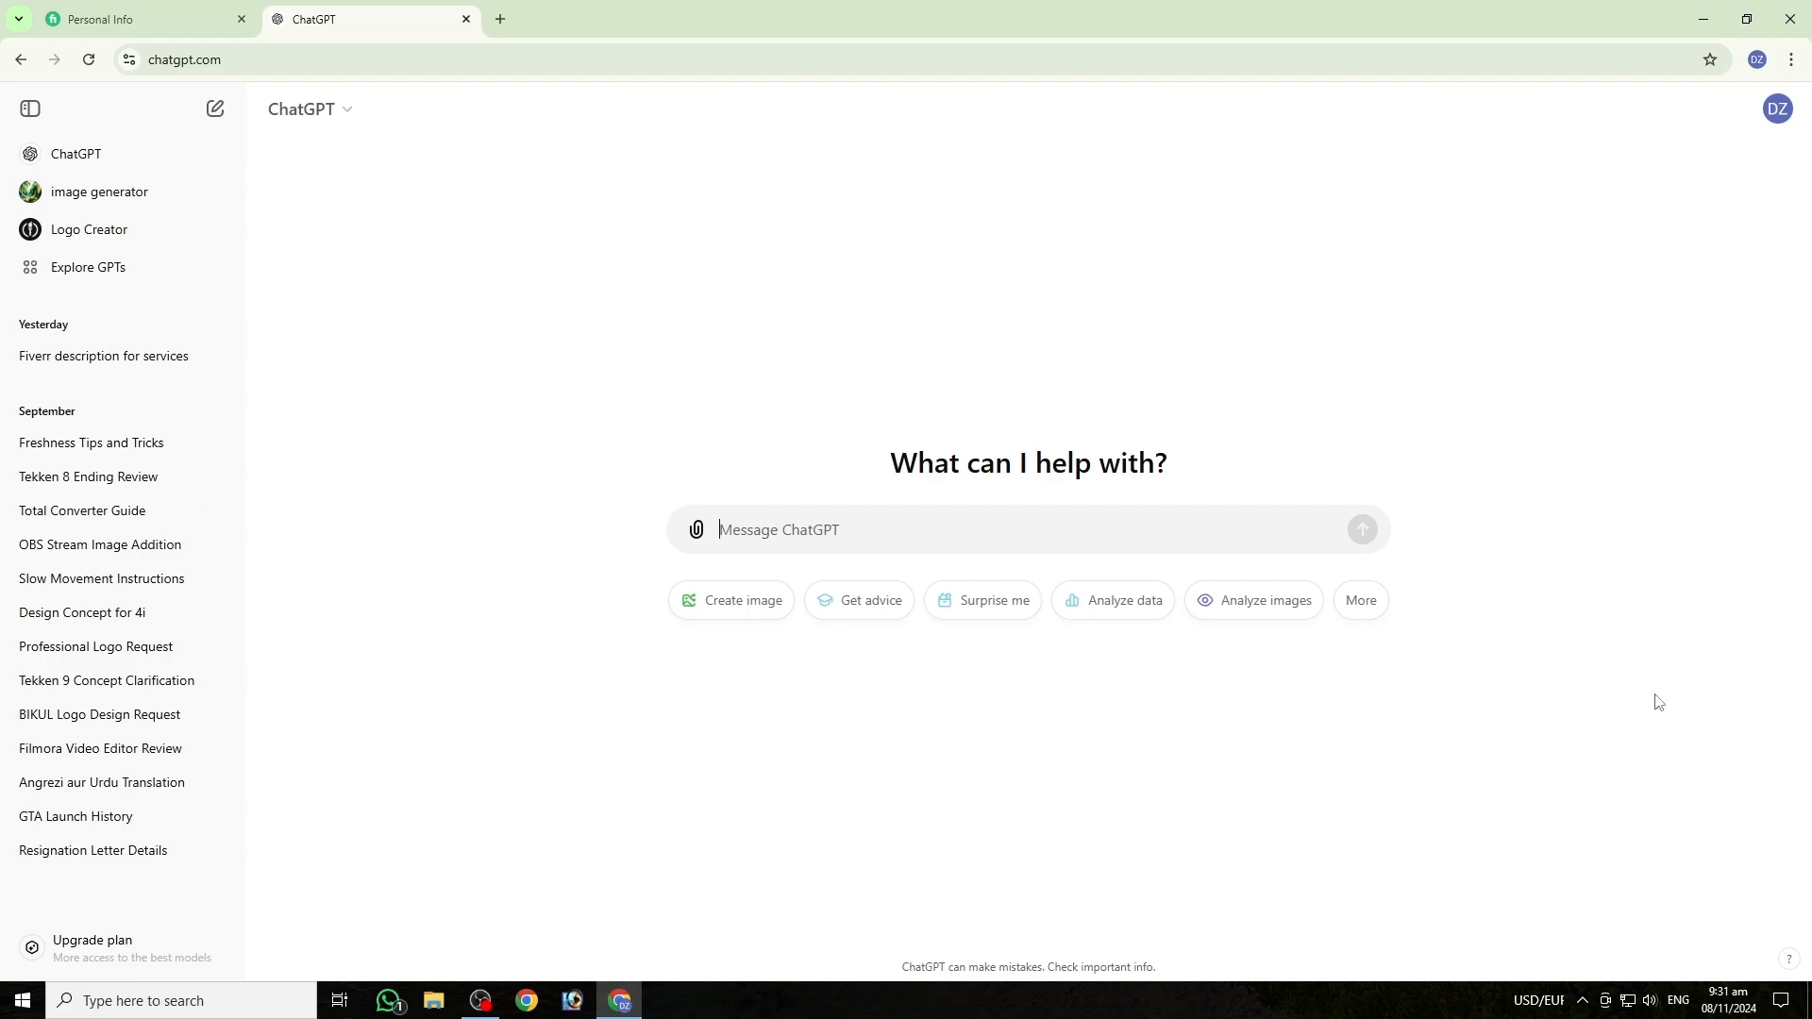
# Step: Ask ChatGPT in Roman Urdu for a Fiverr description covering video editing, Adobe Photoshop, logo creation and video thumbnails
pyautogui.write('Sir, mujhe Fiverr ke liye ek description likhna hai. Mera skill set video editing aur Adobe Photoshop par kaam karna hai. Main services mein logo creation aur video thumbnails banane ka kaam shamil karunga. Bas yahi kaam ata hai. Aap mujhe ek achha Fiverr ke liye description likh den.')
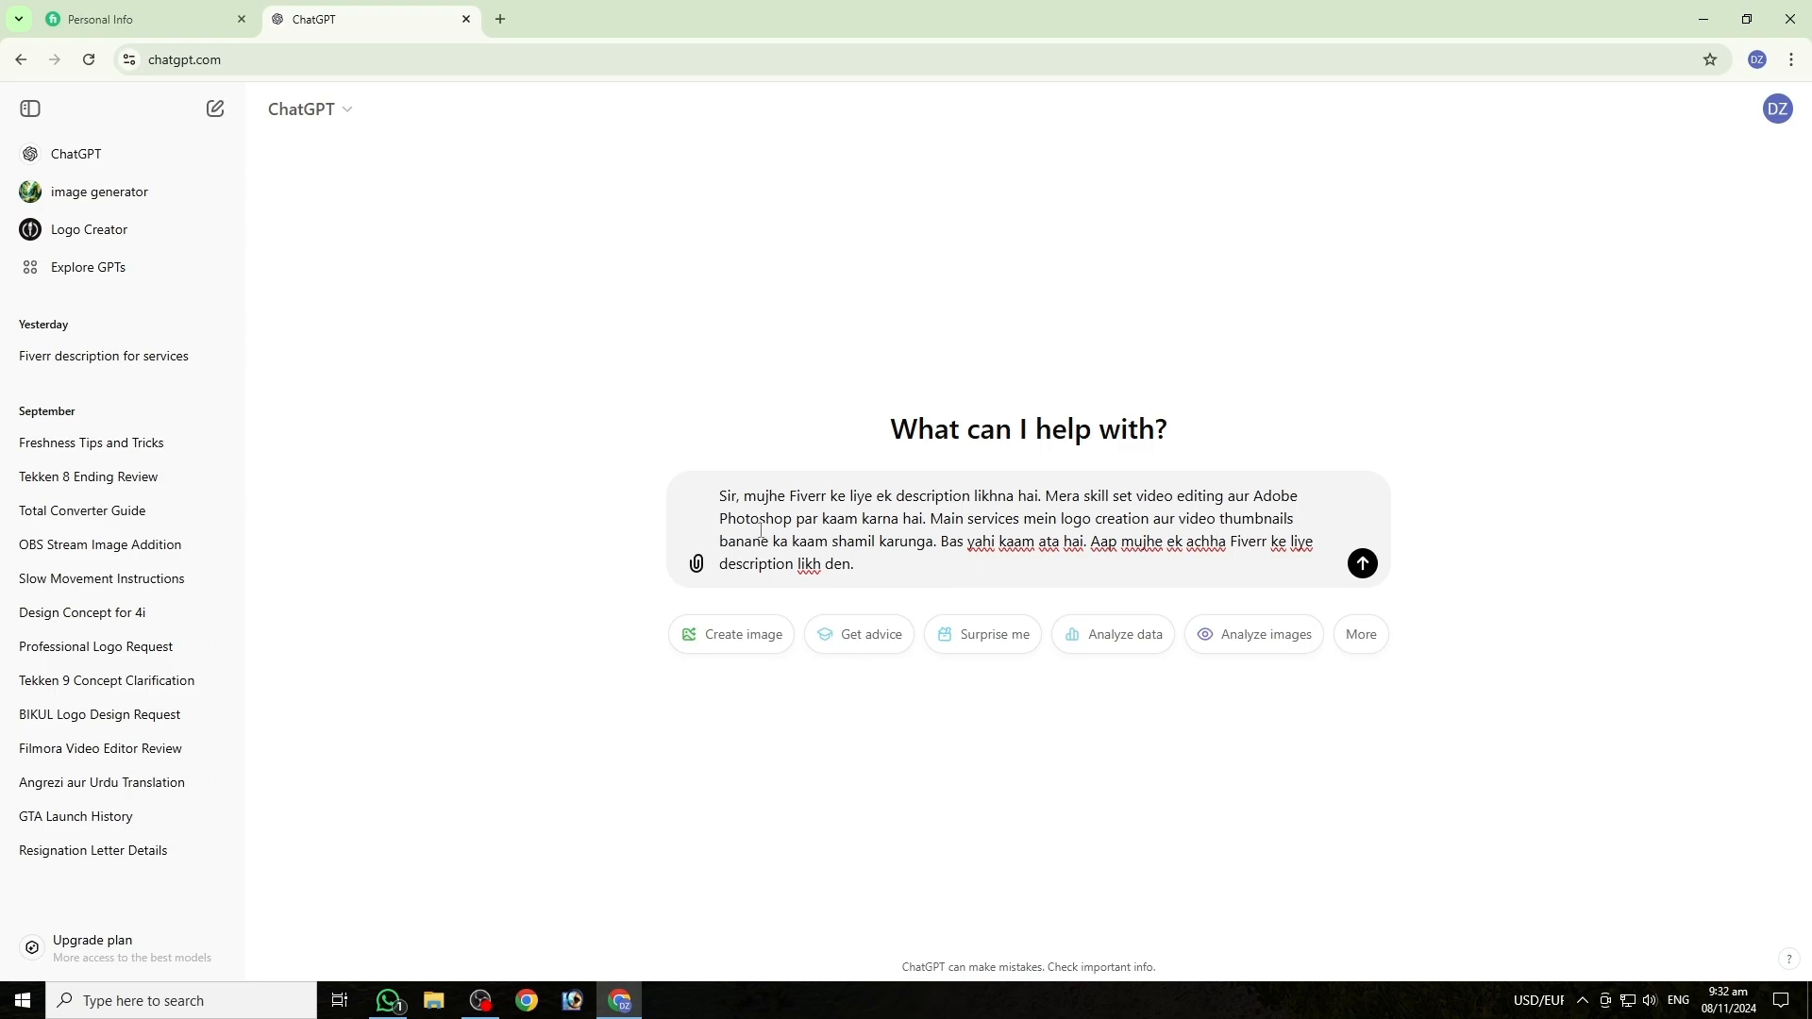
pyautogui.moveTo(1136, 497); pyautogui.dragTo(799, 526)
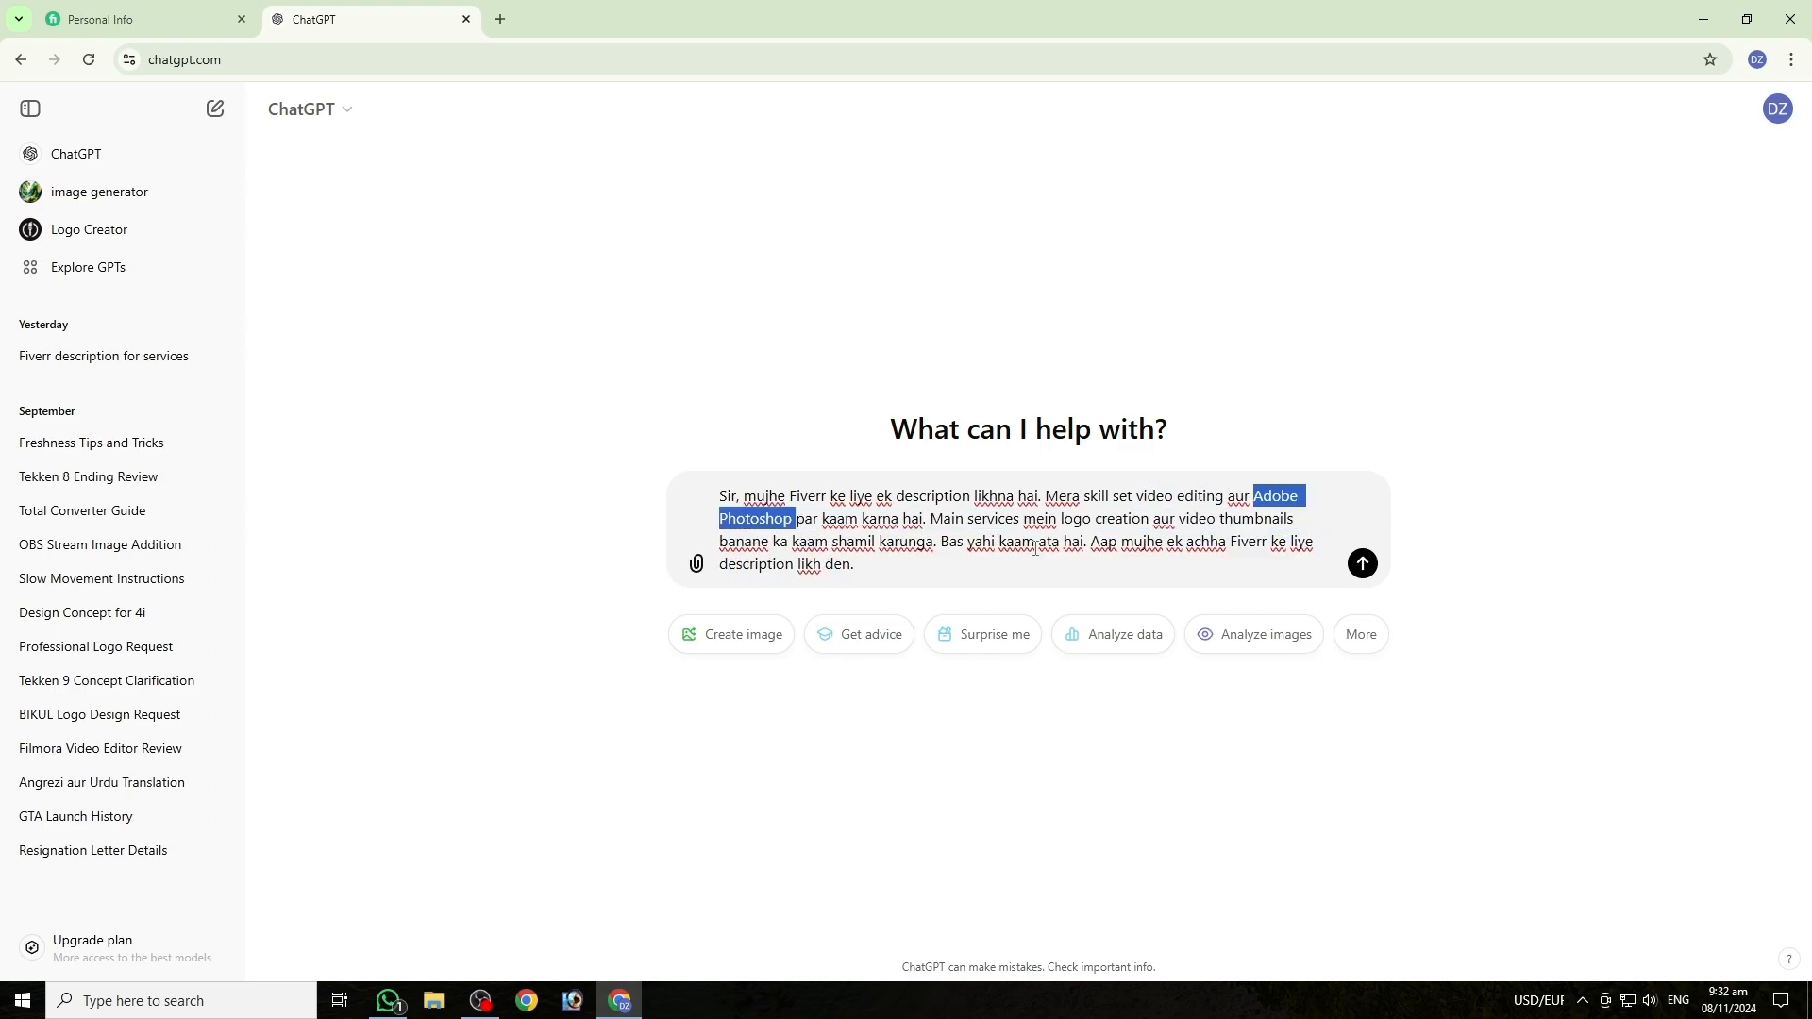
pyautogui.click(1069, 574)
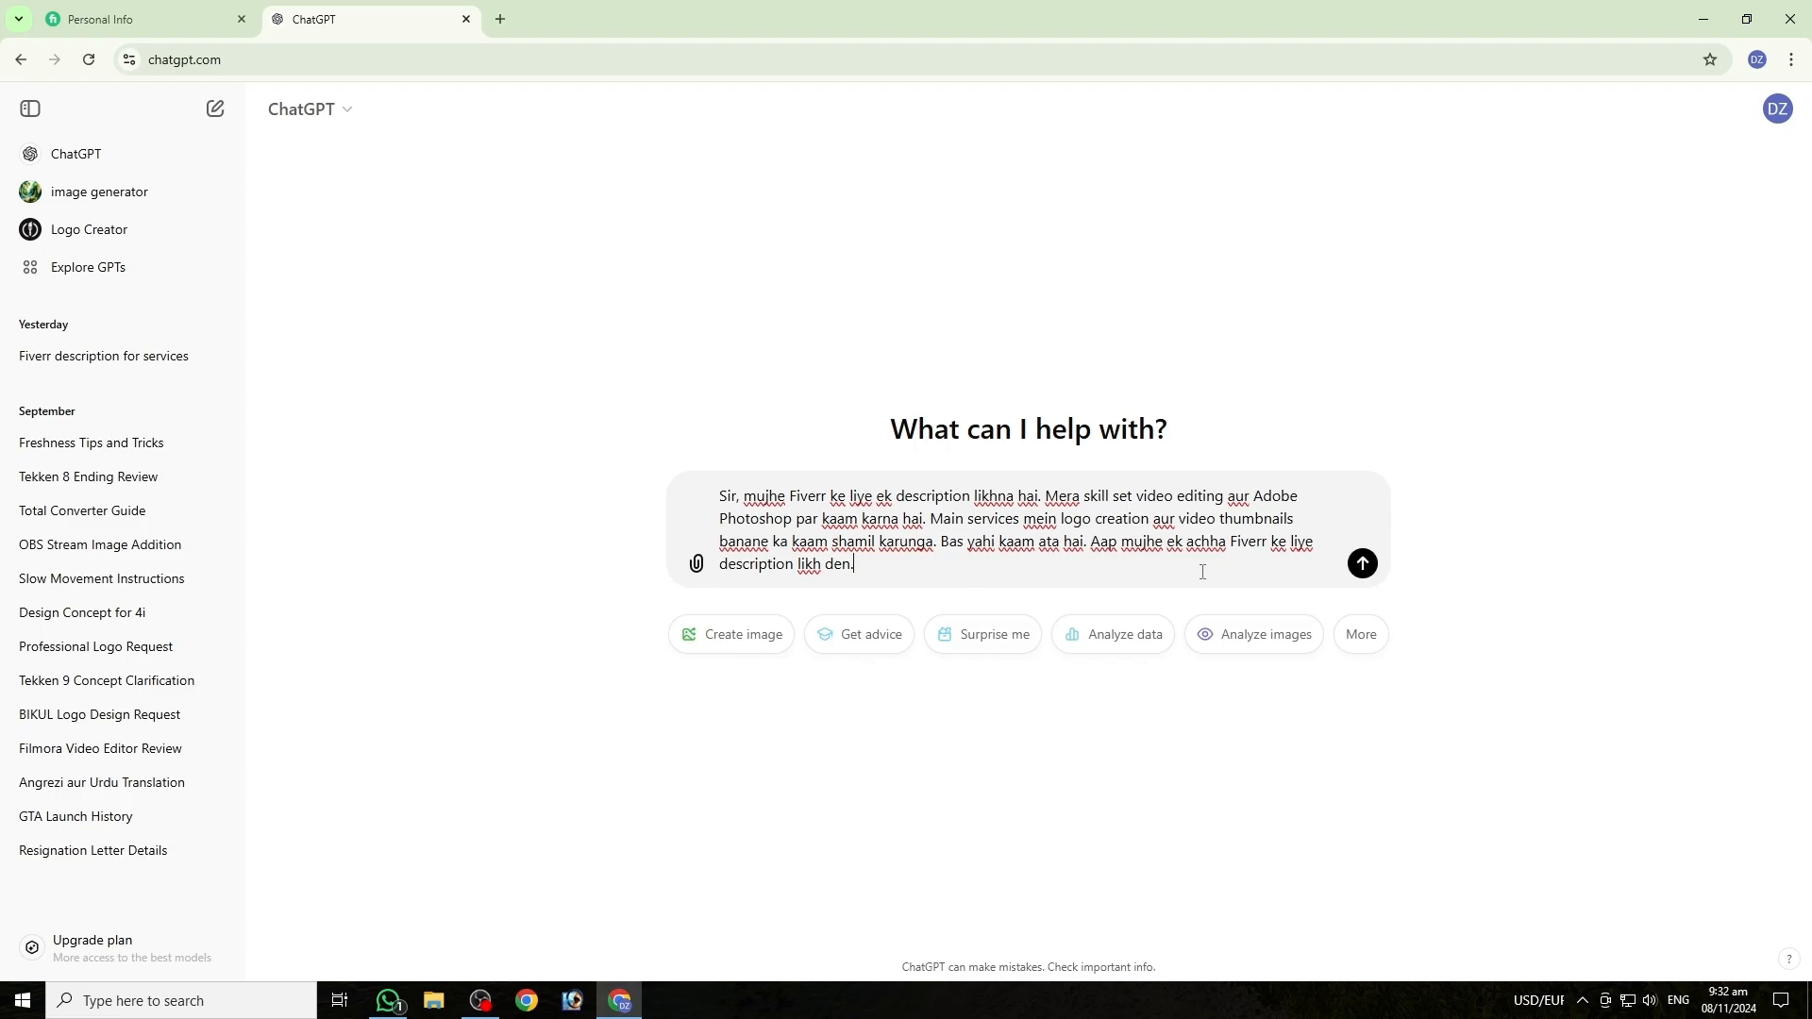
pyautogui.click(1362, 564)
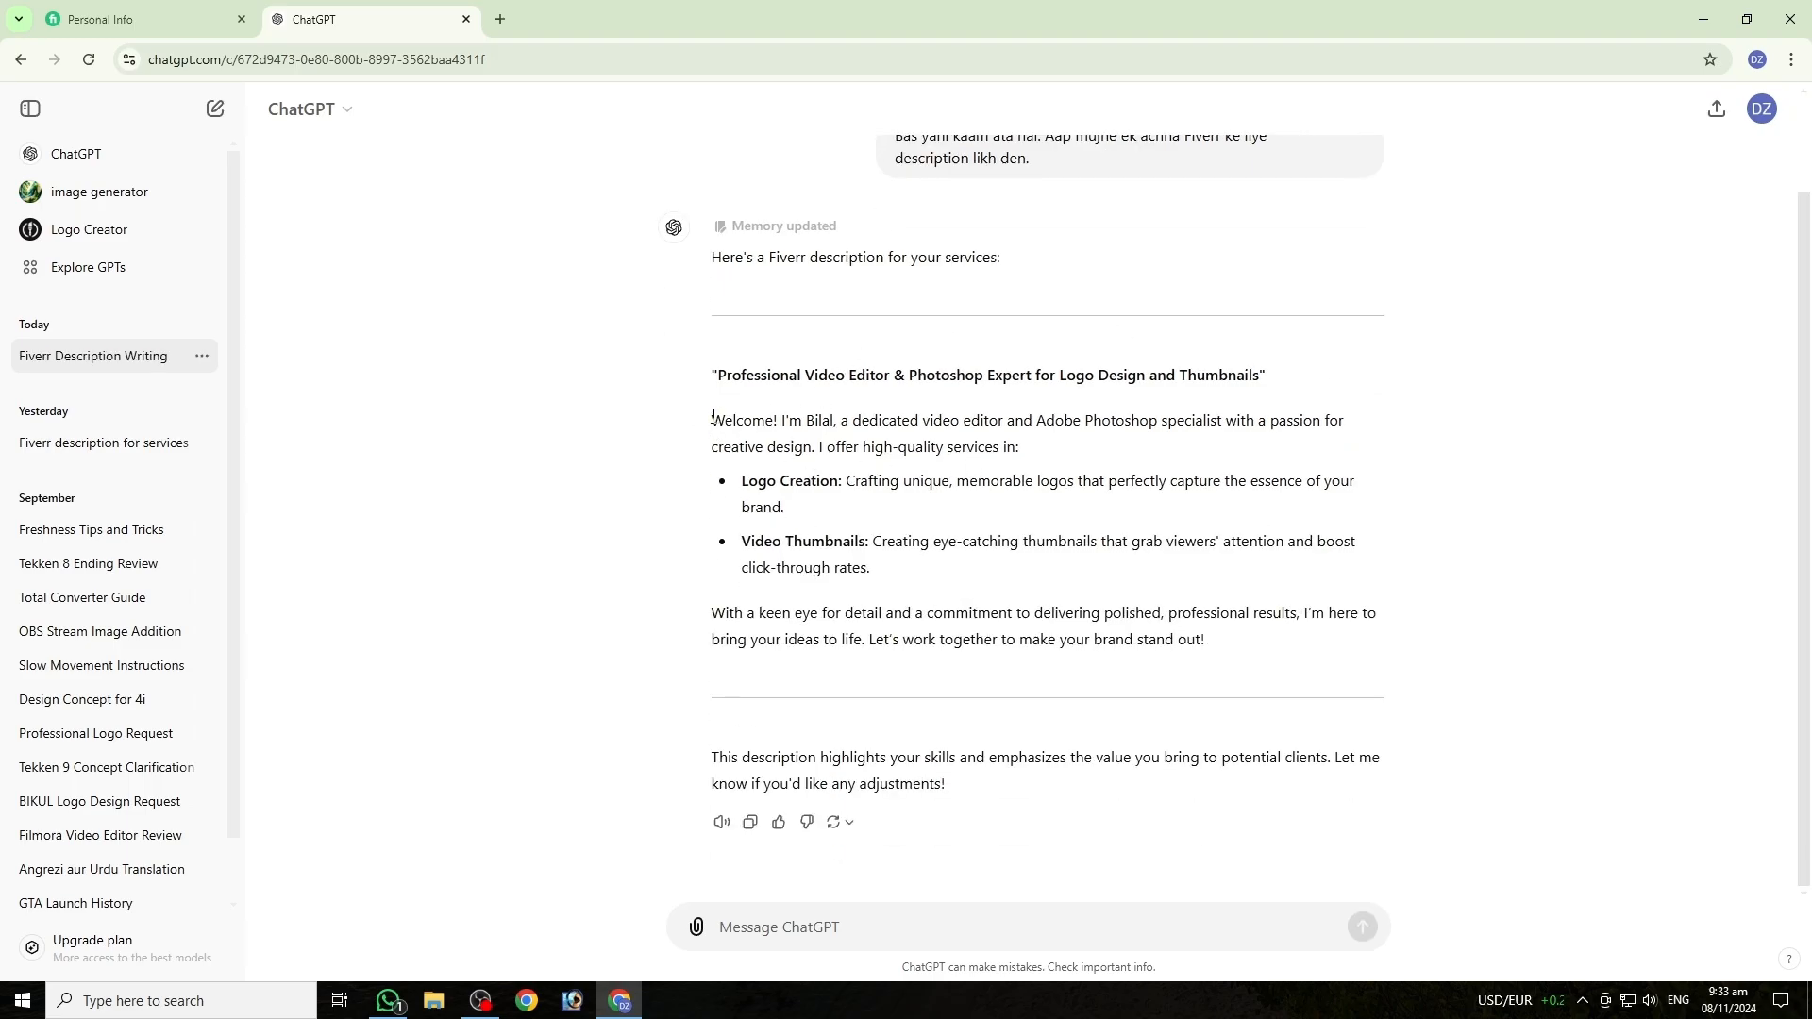
# Step: Copy the generated description from its welcome sentence to the closing line and paste it into the Fiverr profile's Description
pyautogui.moveTo(713, 417); pyautogui.dragTo(1206, 642)
pyautogui.rightClick(1135, 632)
pyautogui.click(1184, 655)
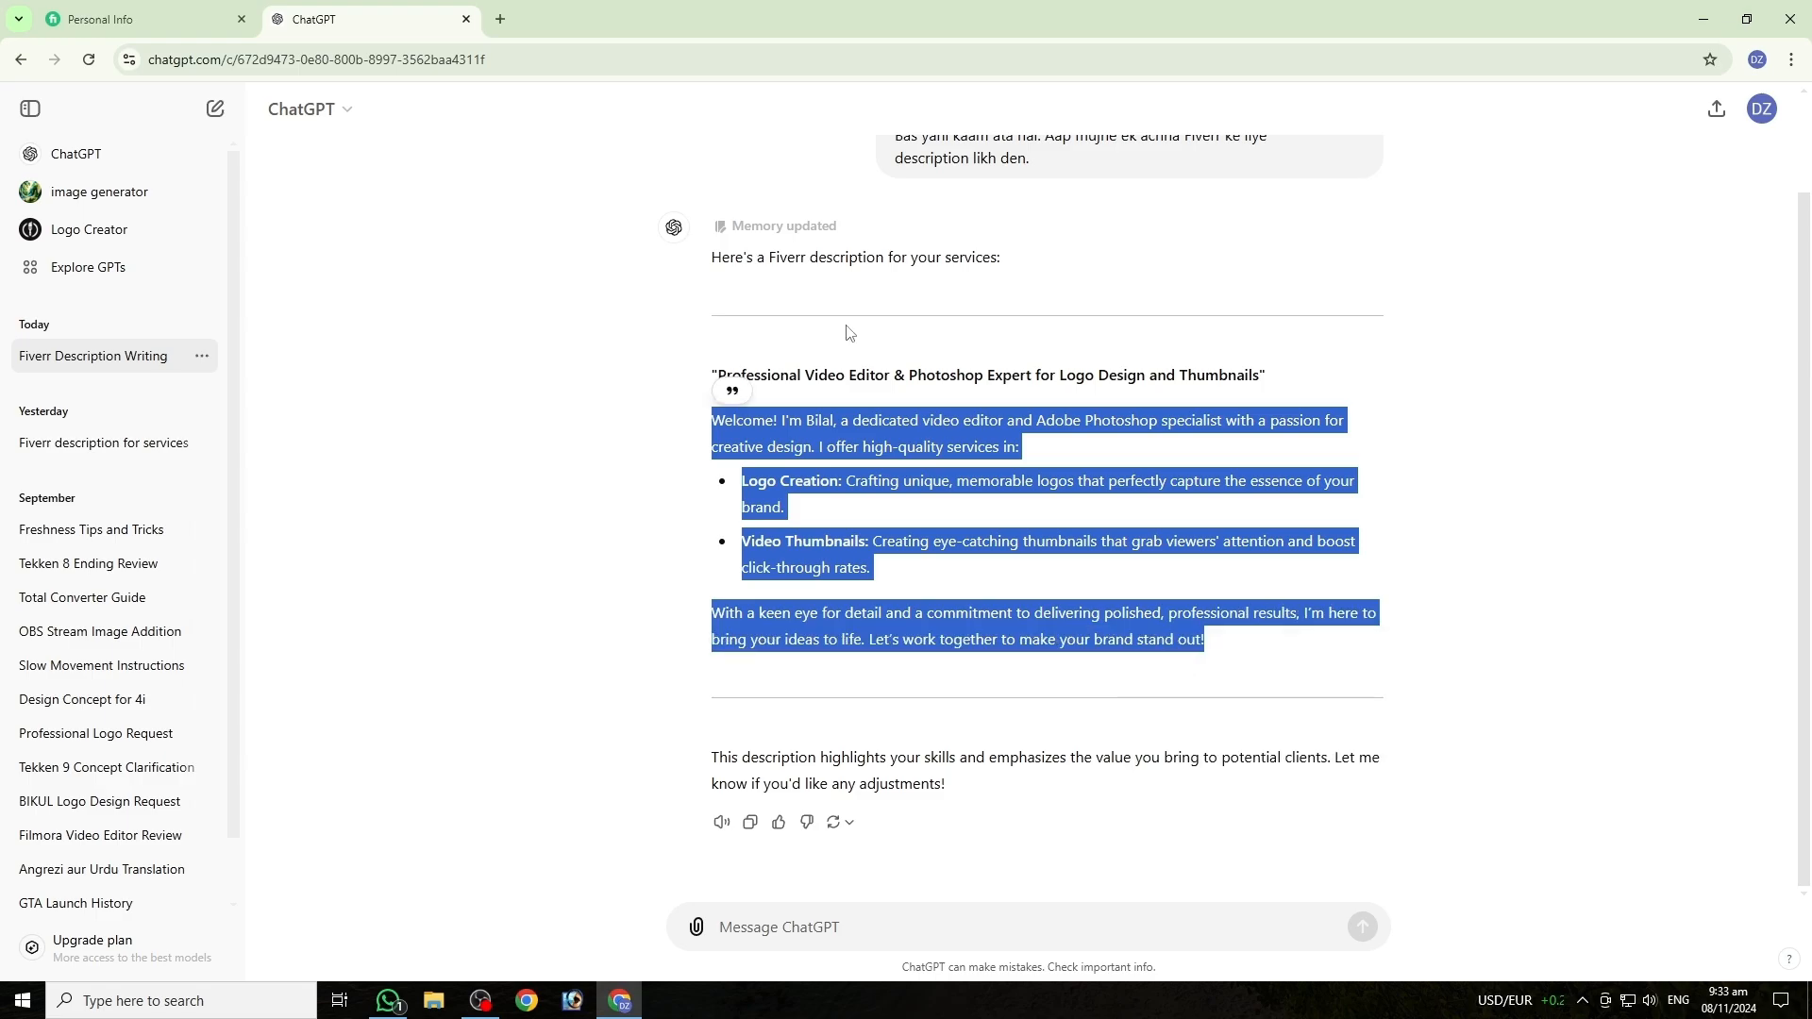
pyautogui.click(141, 19)
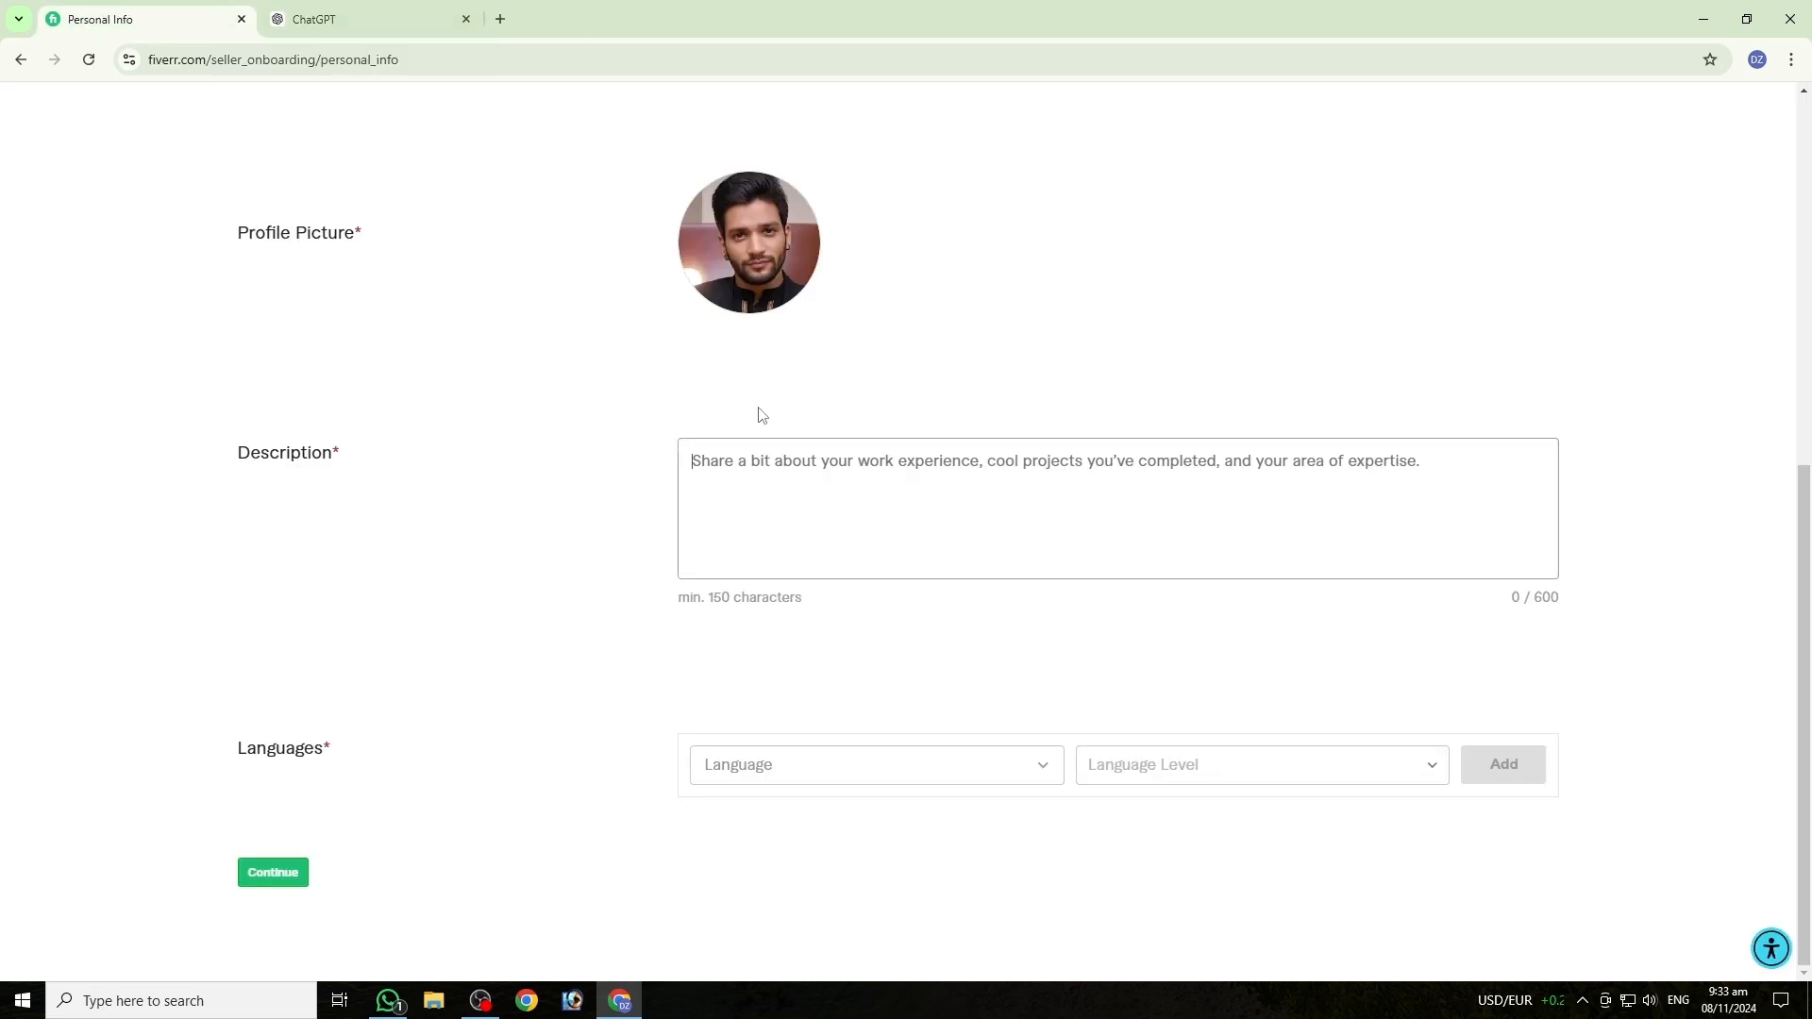
pyautogui.rightClick(778, 472)
pyautogui.click(840, 694)
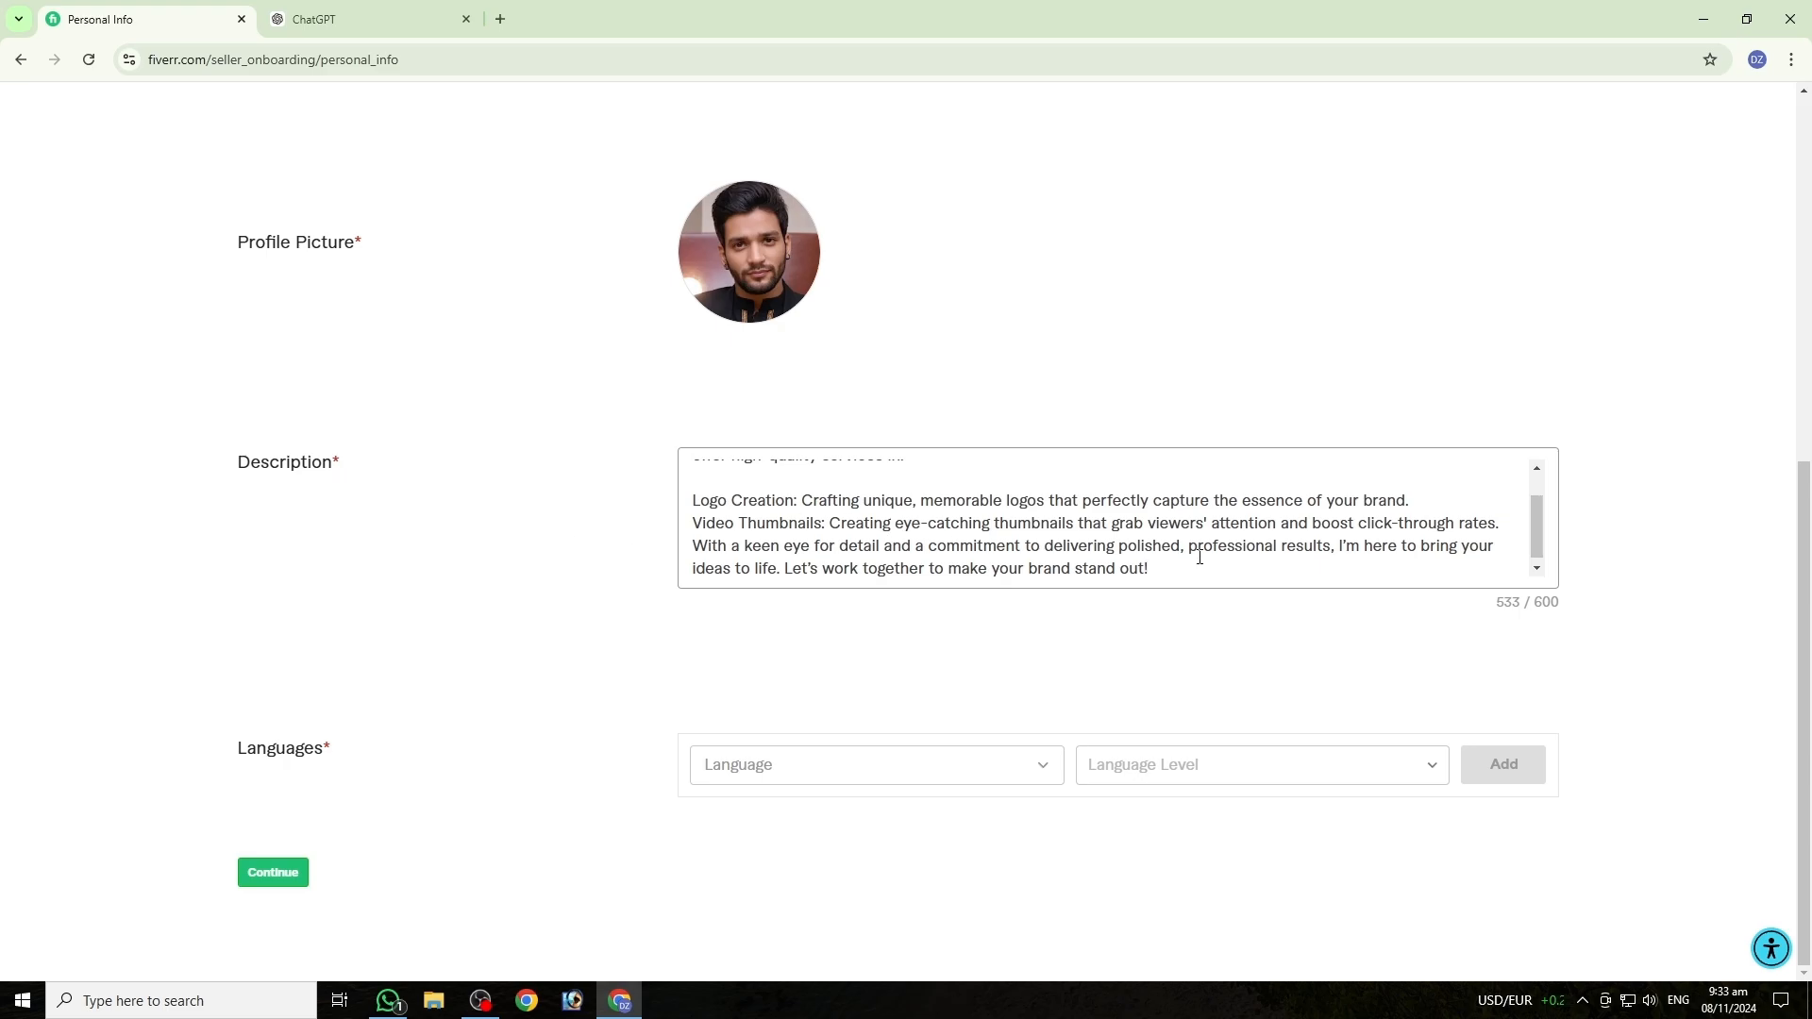
pyautogui.scroll(5, 1200, 556)
pyautogui.scroll(-5, 1007, 526)
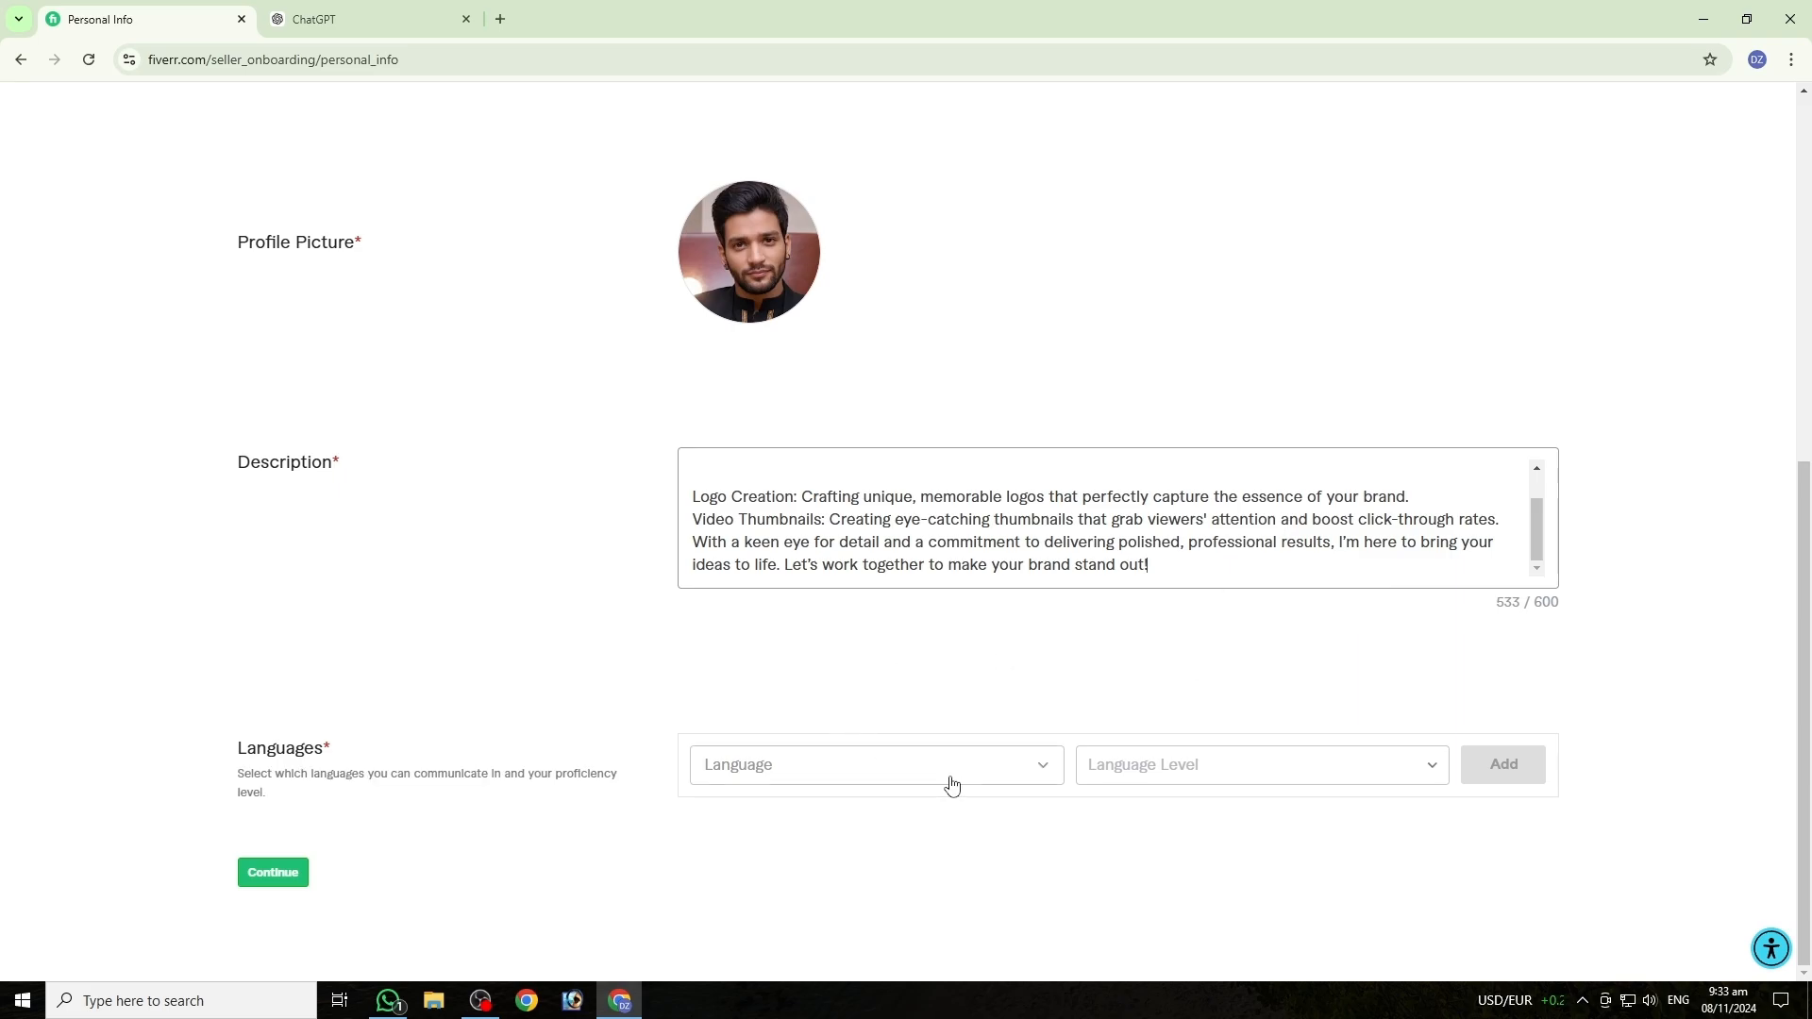
# Step: Add English at Basic level to the profile's languages
pyautogui.click(1031, 780)
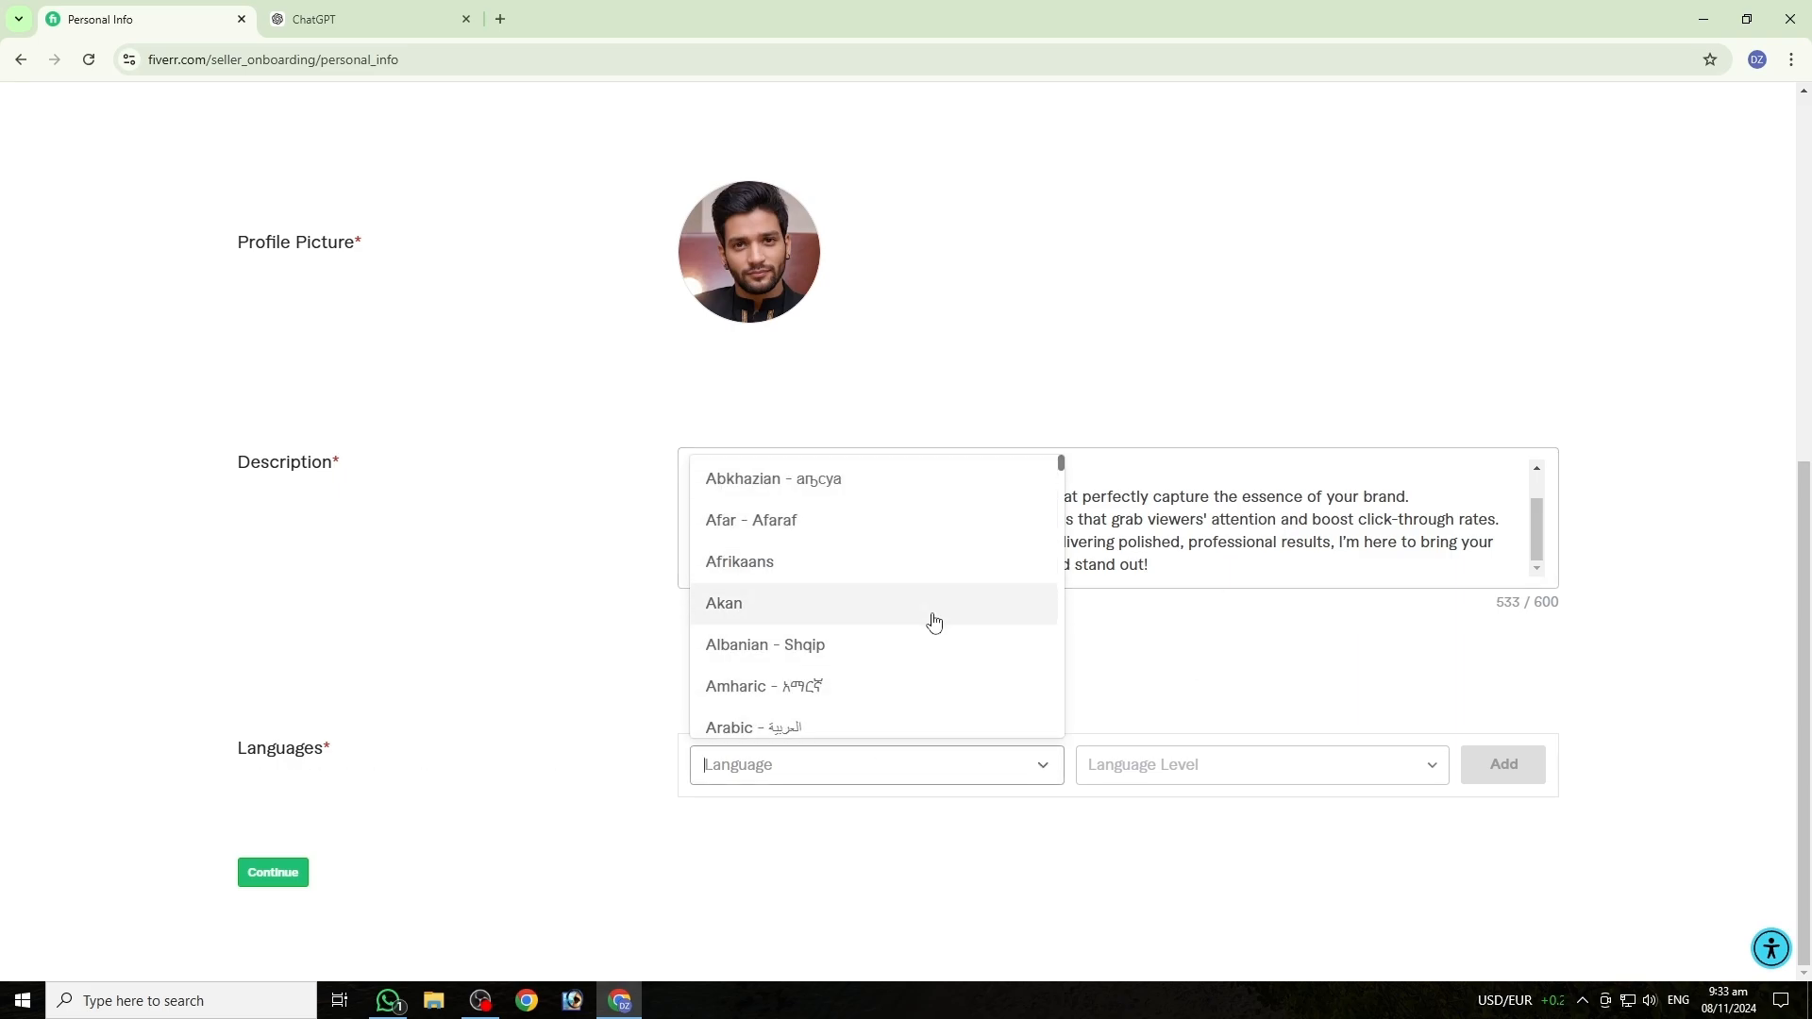
pyautogui.write('e')
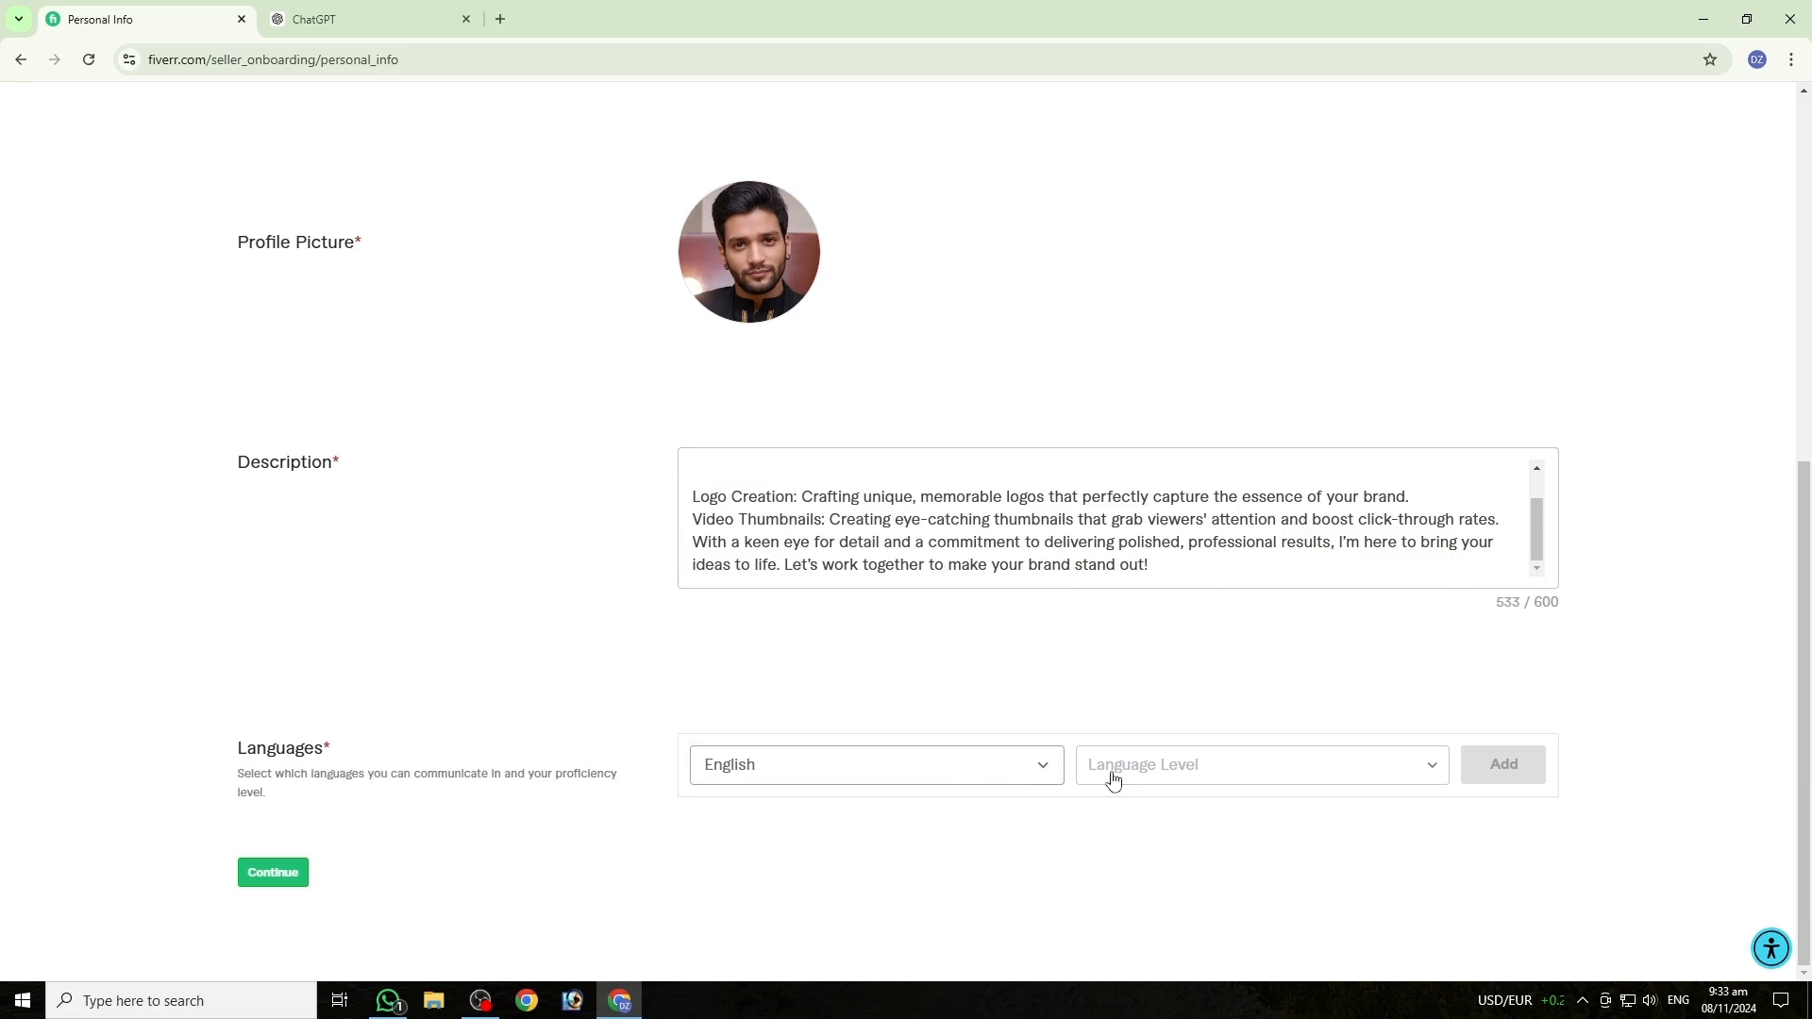
pyautogui.click(1218, 782)
pyautogui.click(1135, 564)
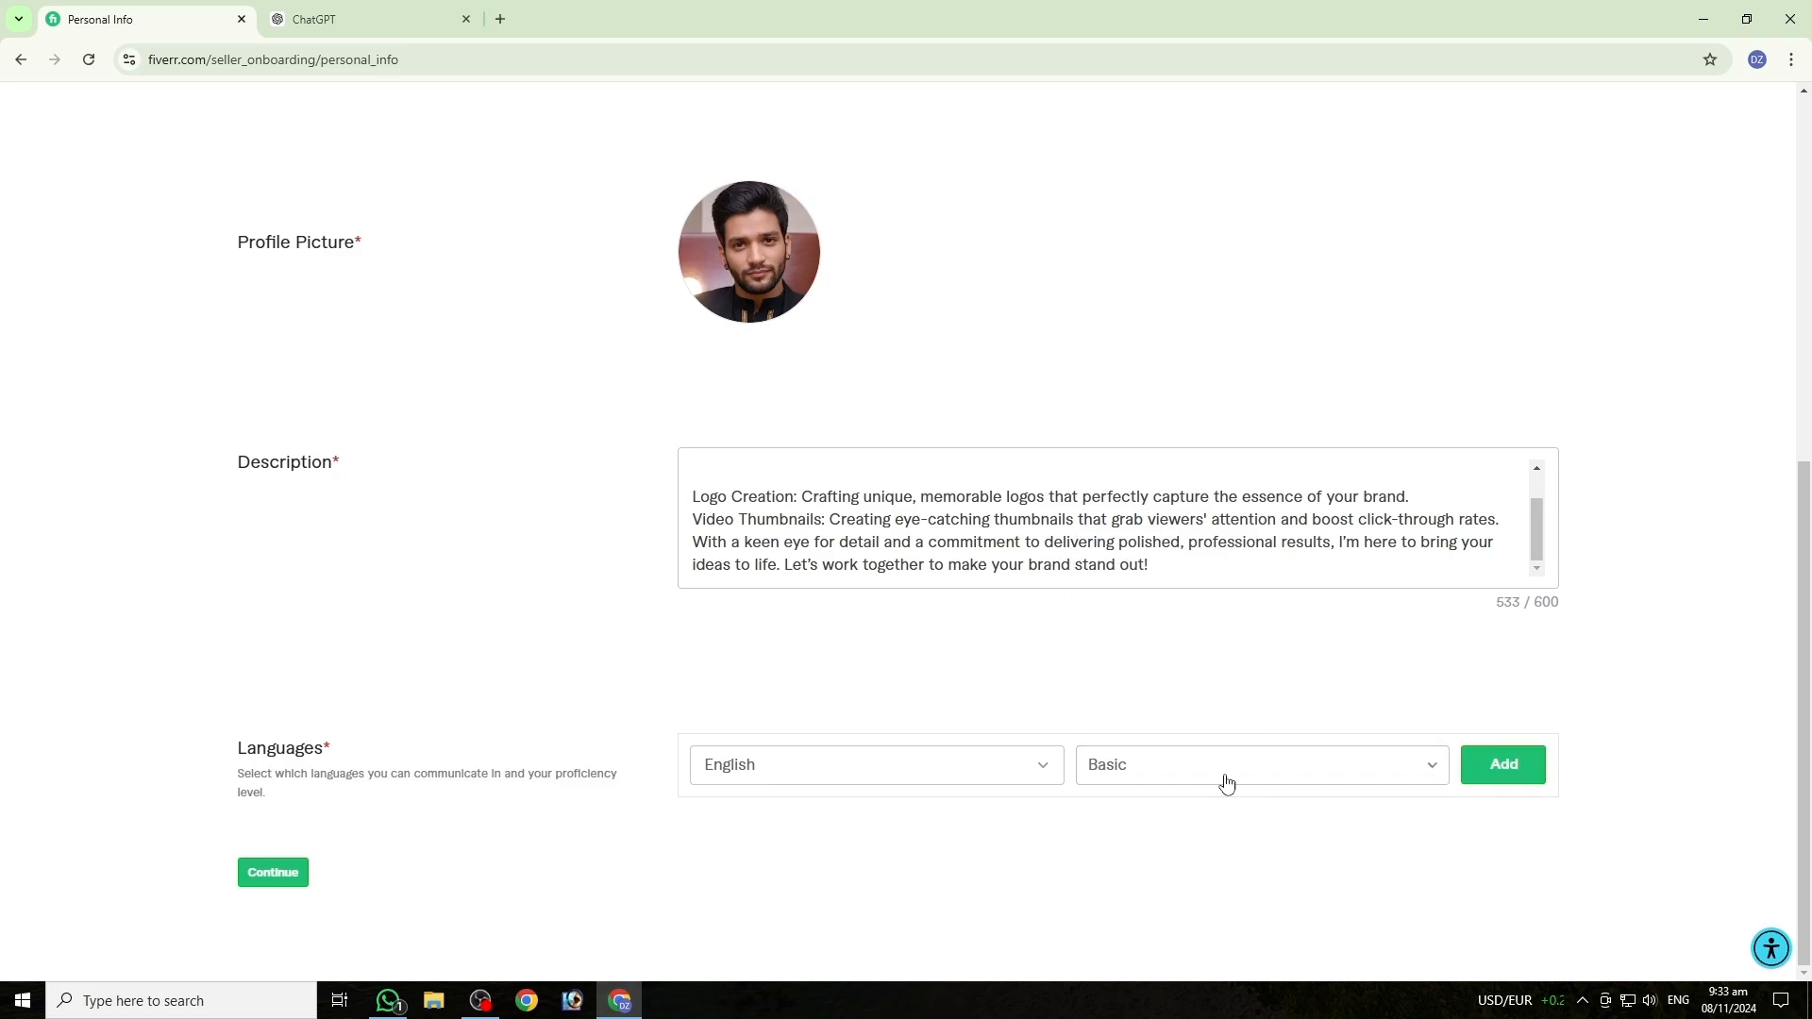
pyautogui.click(1501, 765)
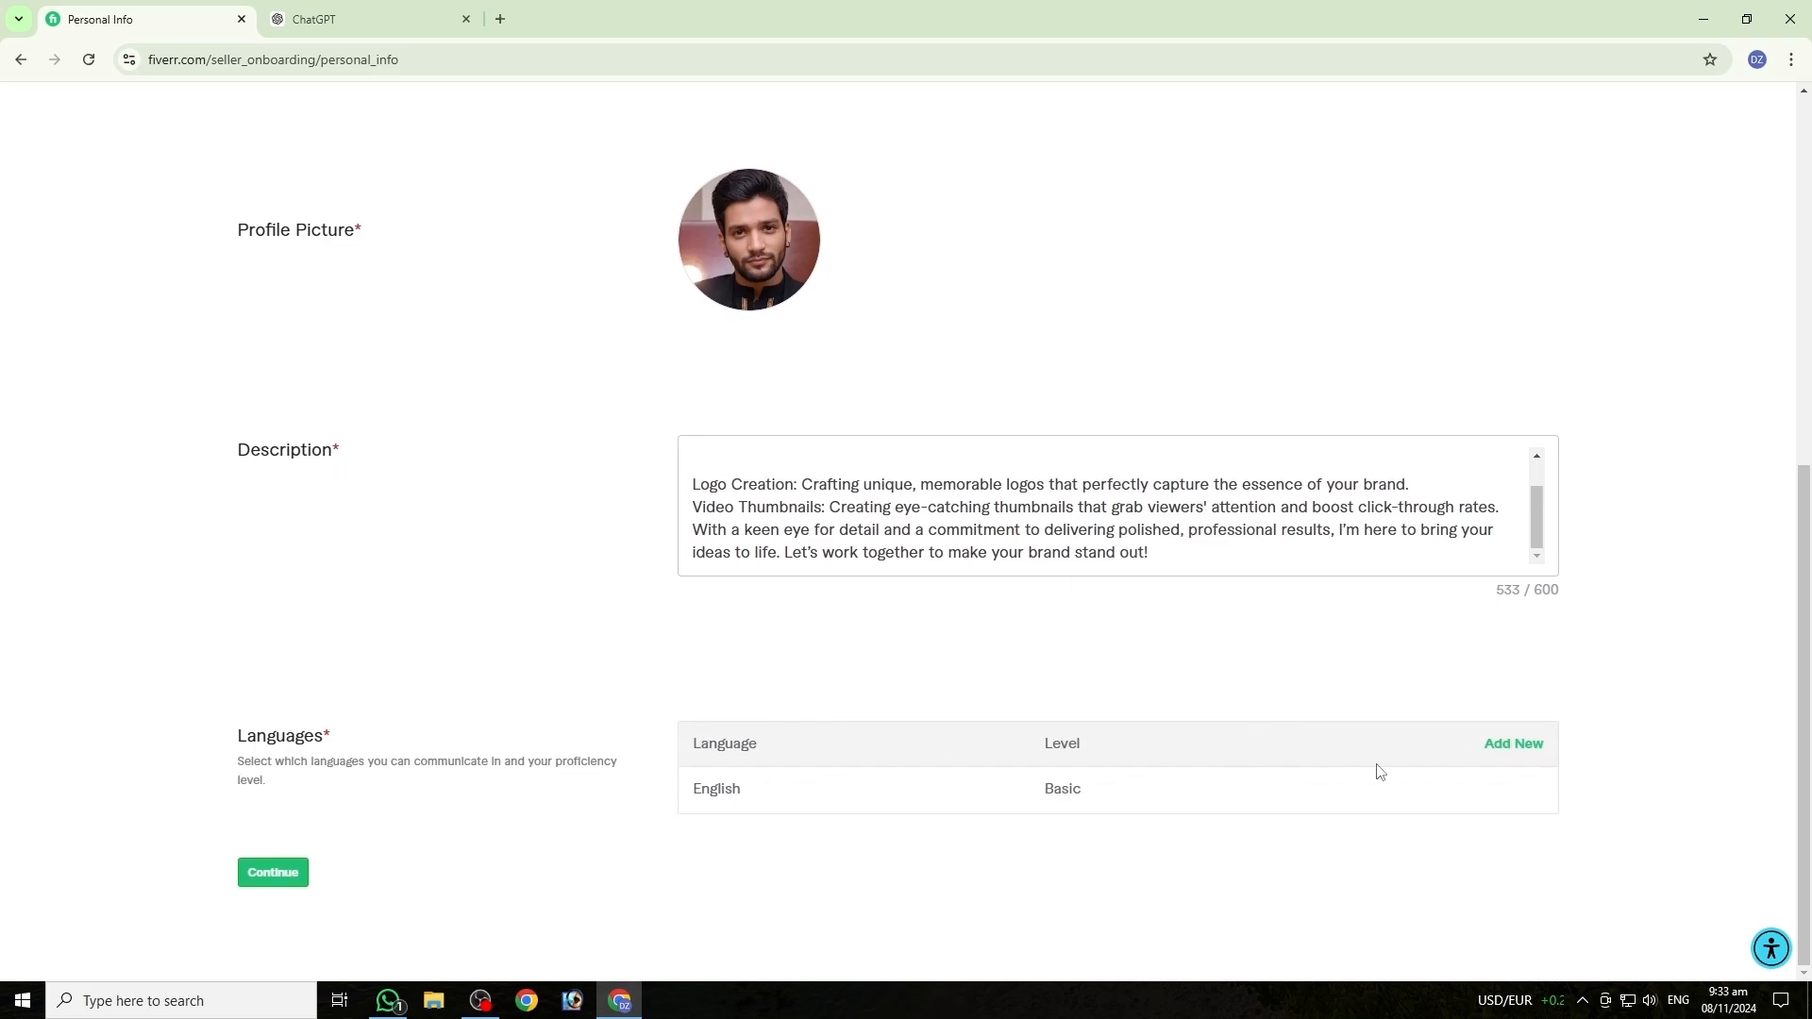
# Step: Add Urdu at Basic level as a second language and continue to the Professional Info form
pyautogui.click(1512, 745)
pyautogui.click(814, 757)
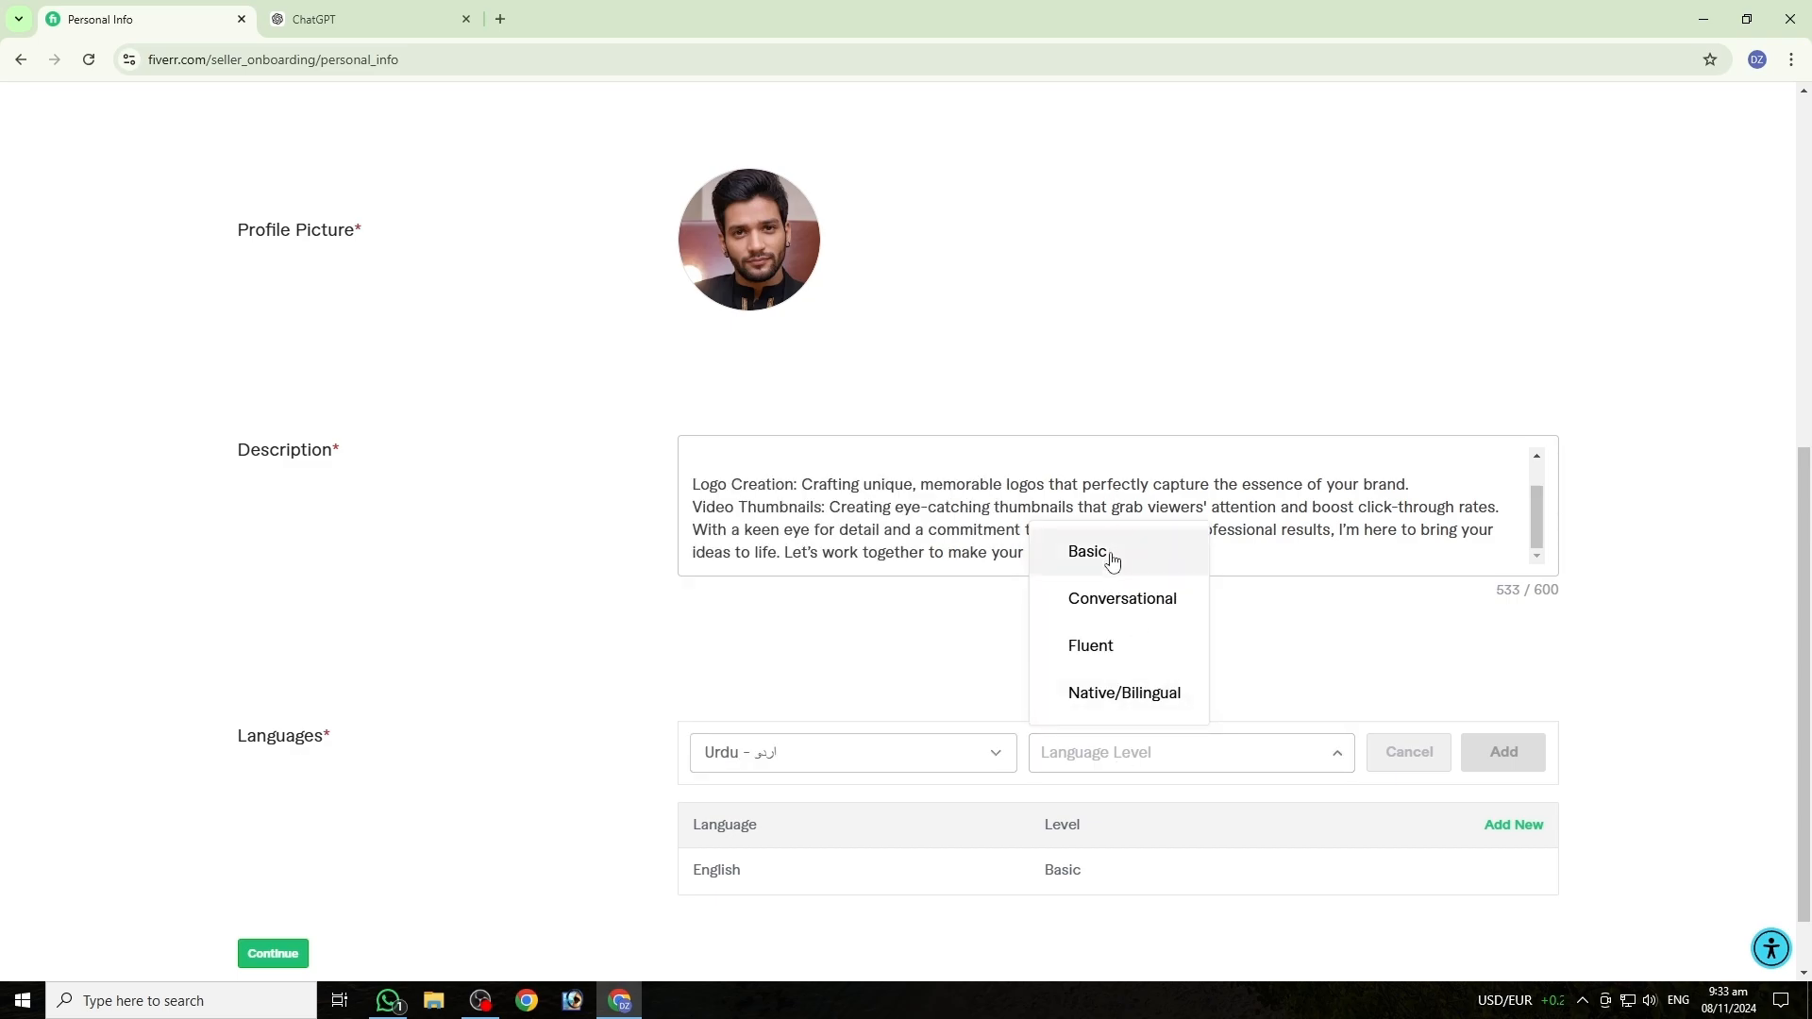
pyautogui.click(1112, 557)
pyautogui.click(1476, 755)
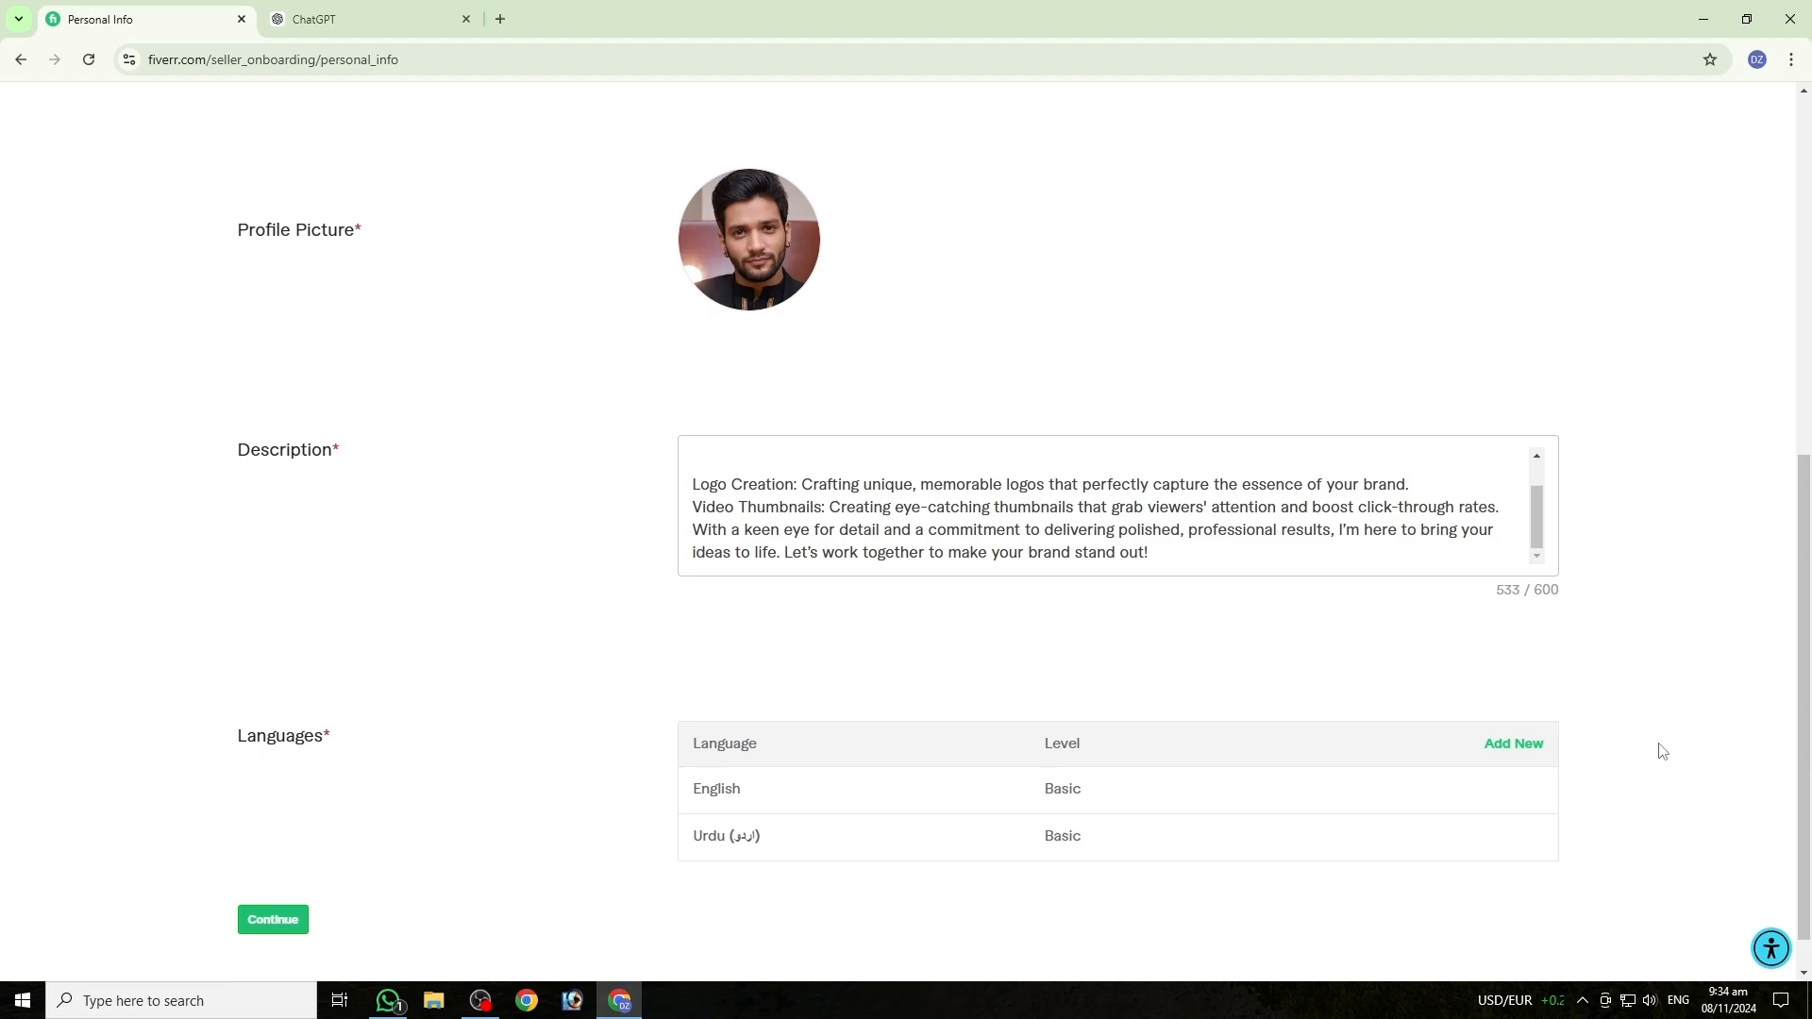
pyautogui.scroll(-1, 1605, 753)
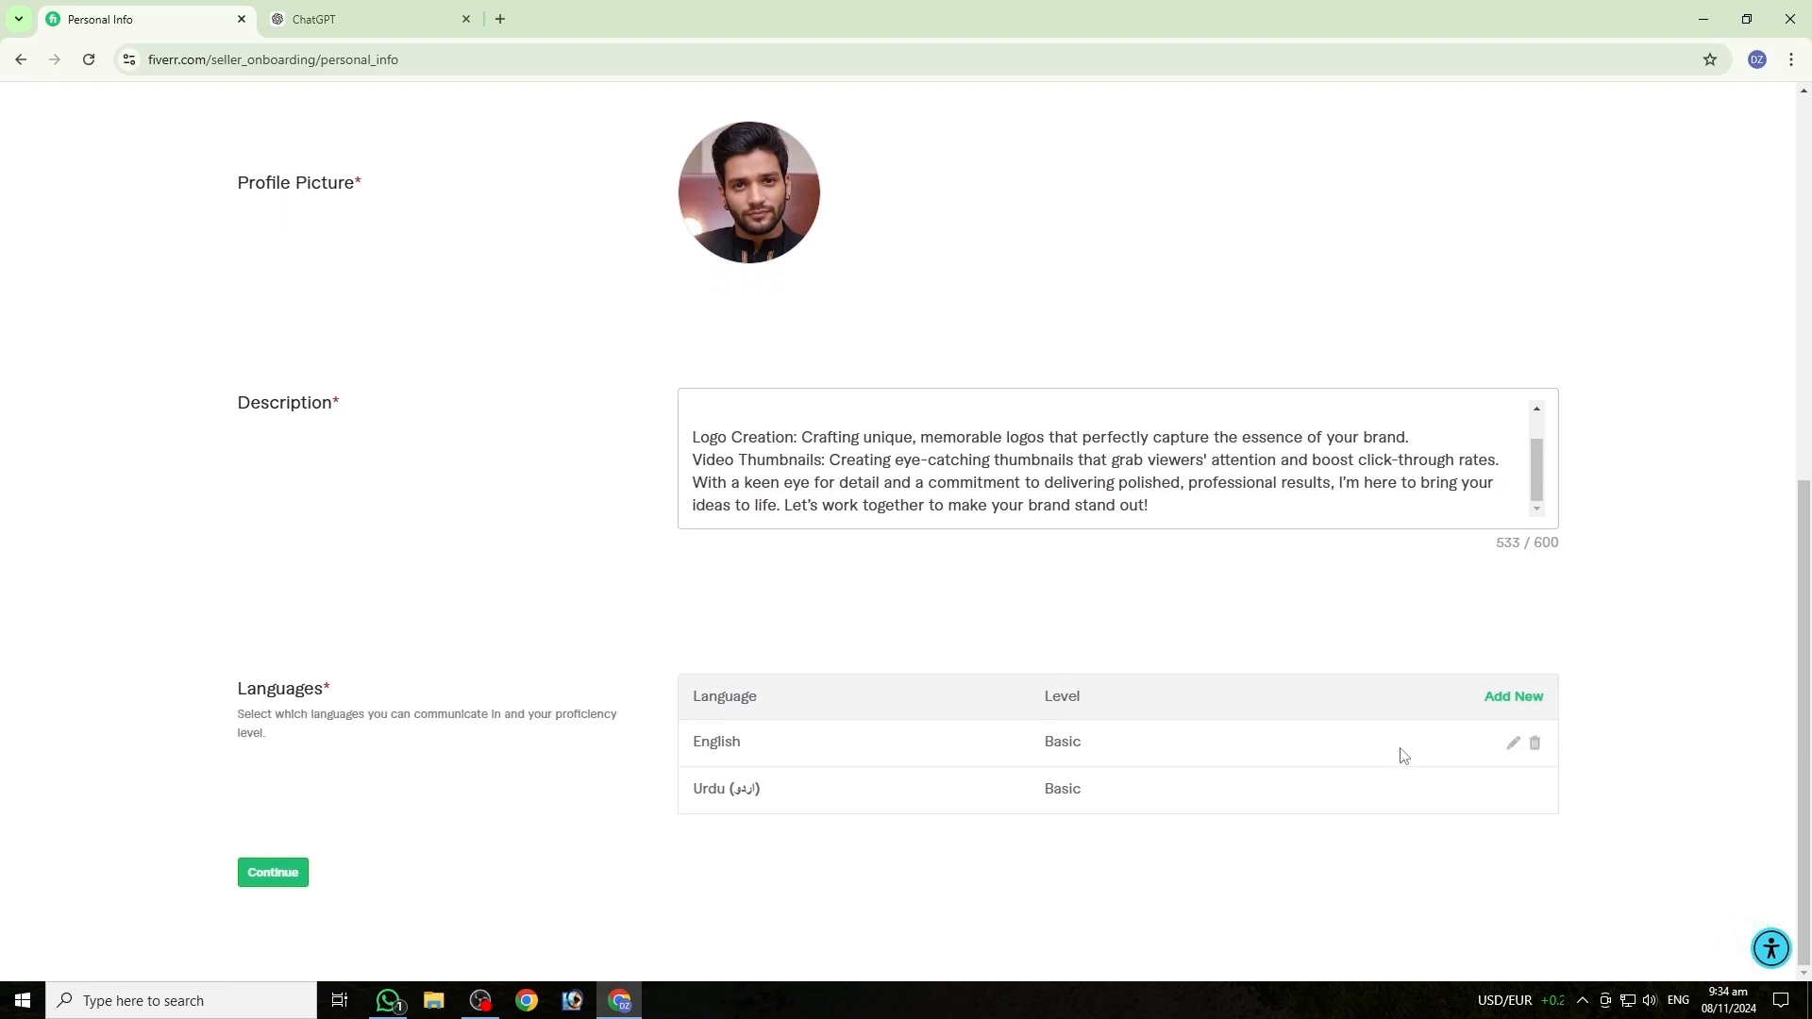
pyautogui.click(285, 880)
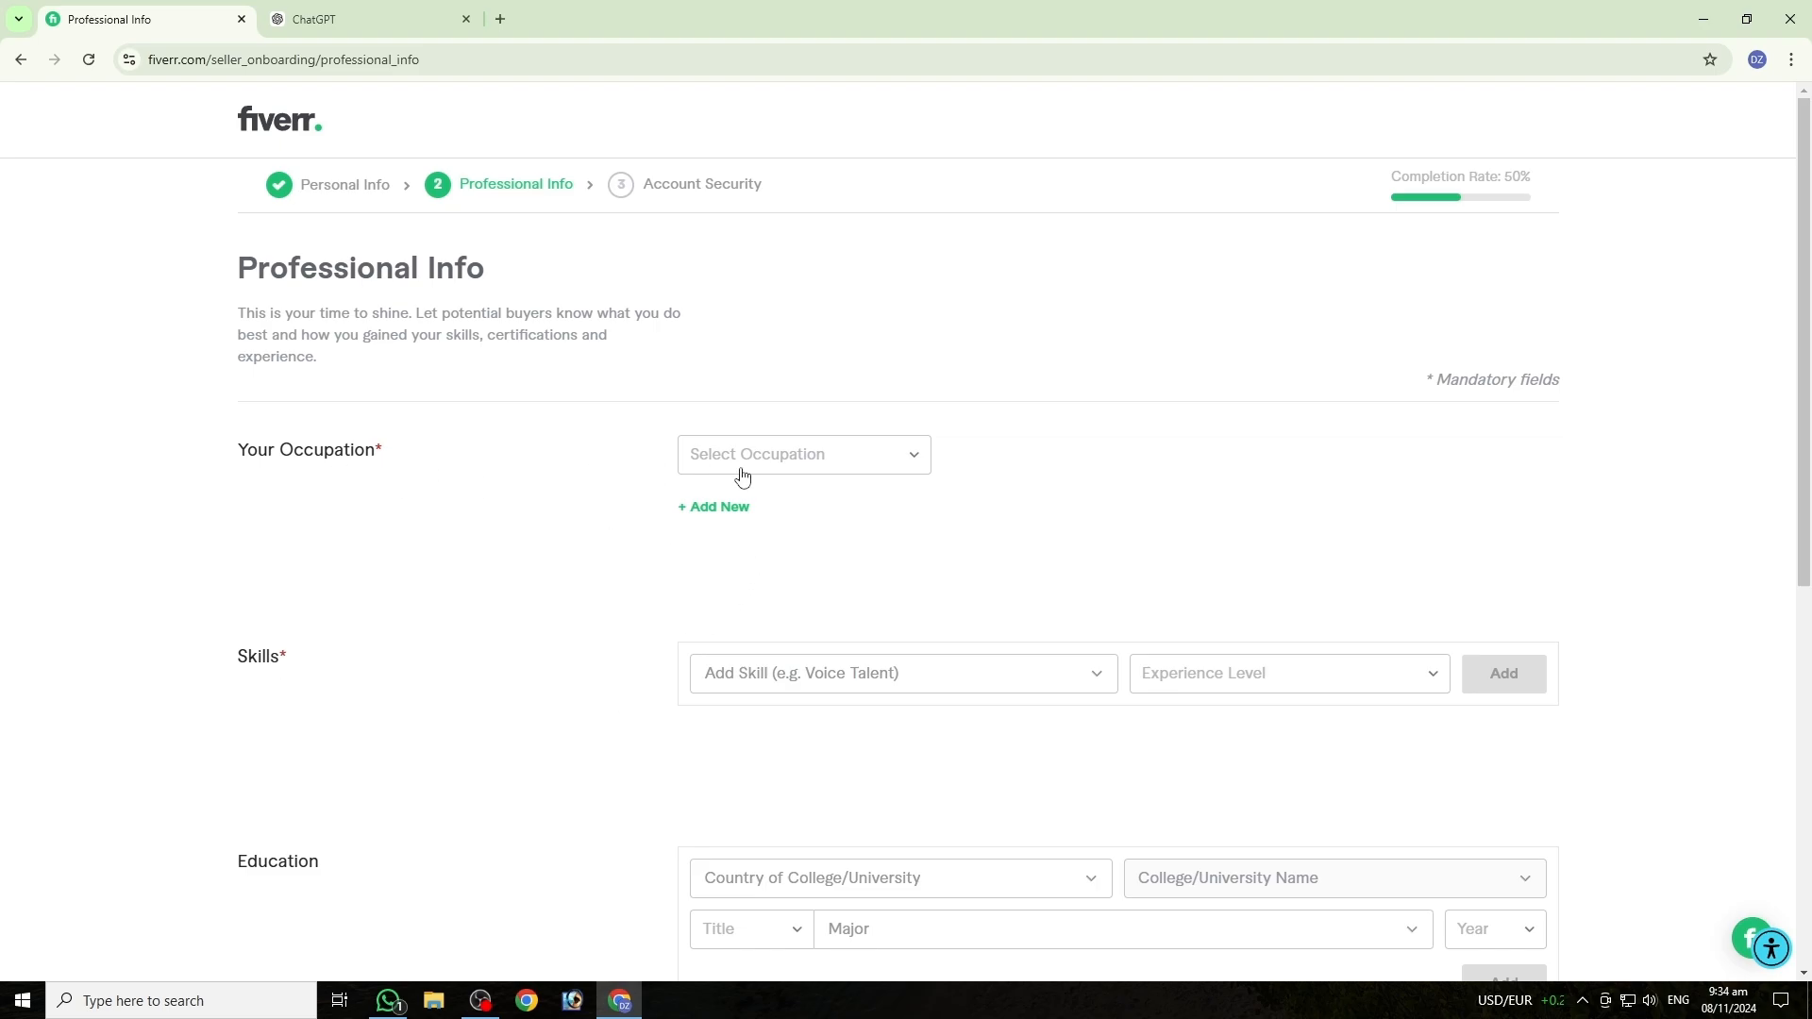
# Step: Set the occupation to Graphics & Design, from 2016 to 2024
pyautogui.click(803, 470)
pyautogui.click(803, 472)
pyautogui.click(861, 475)
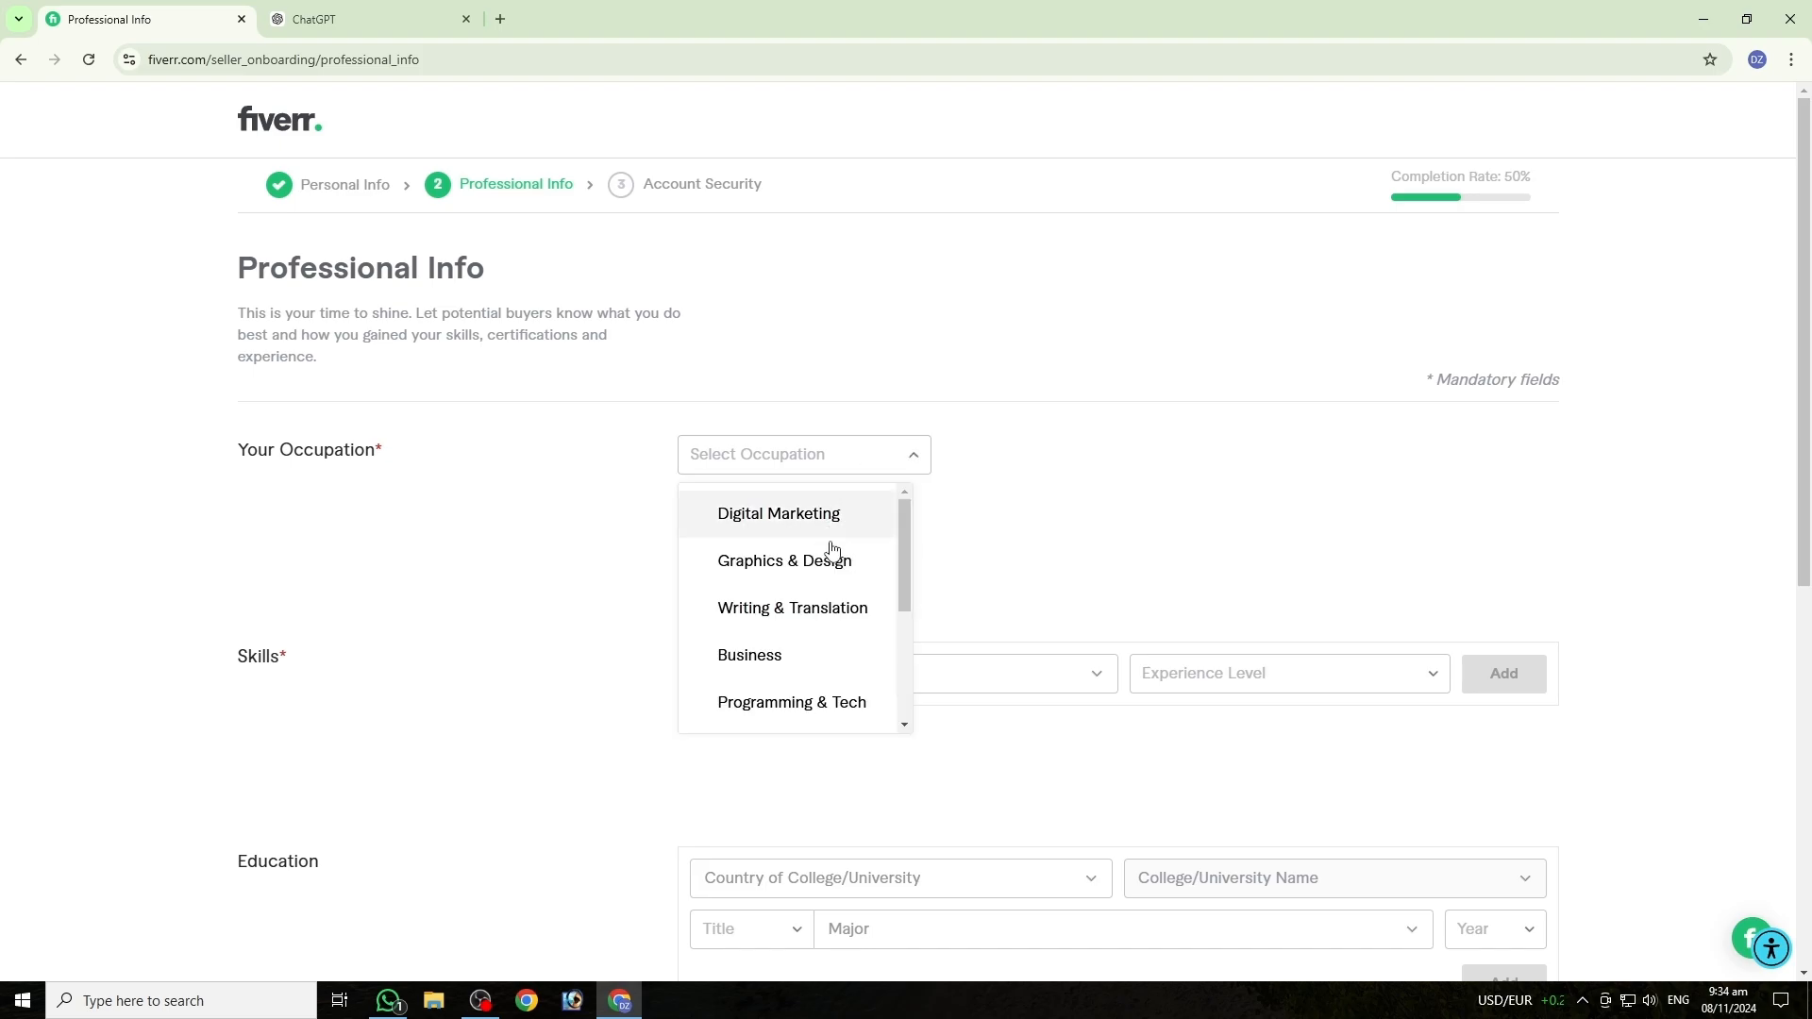
pyautogui.click(819, 572)
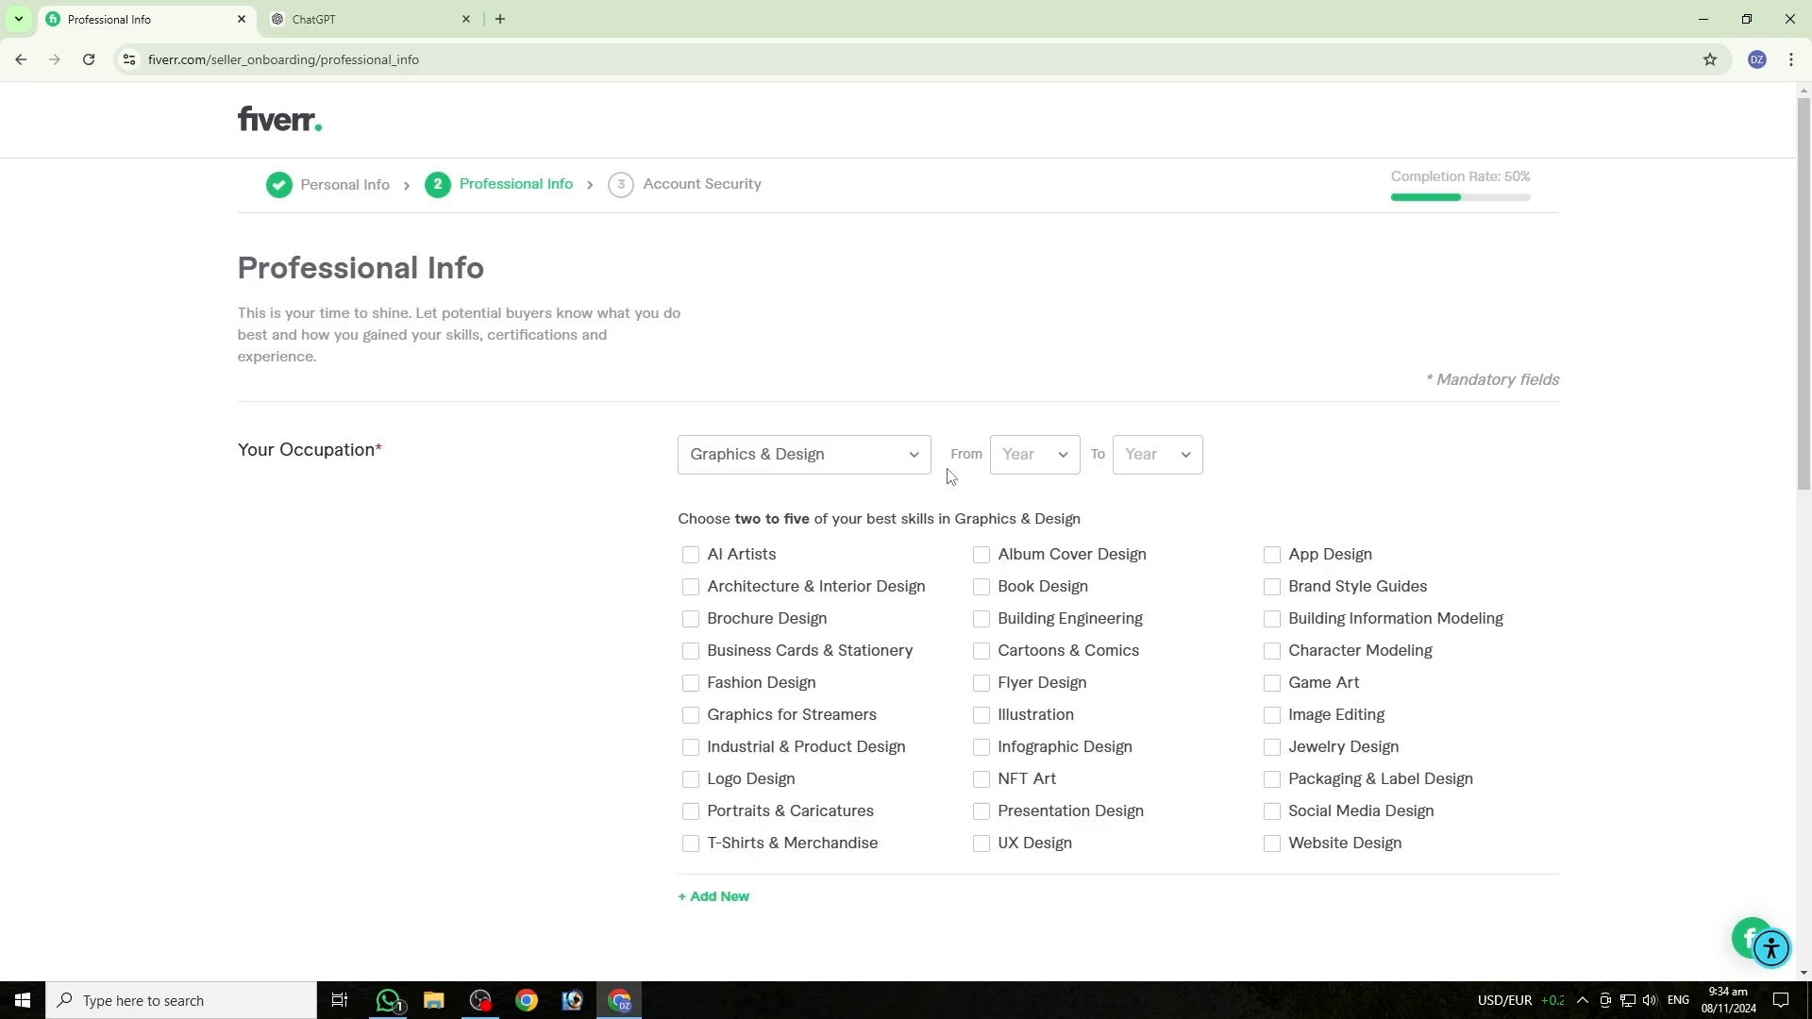
pyautogui.click(1051, 466)
pyautogui.scroll(-2, 1227, 554)
pyautogui.scroll(2, 972, 708)
pyautogui.scroll(-1, 1086, 623)
pyautogui.scroll(-1, 938, 623)
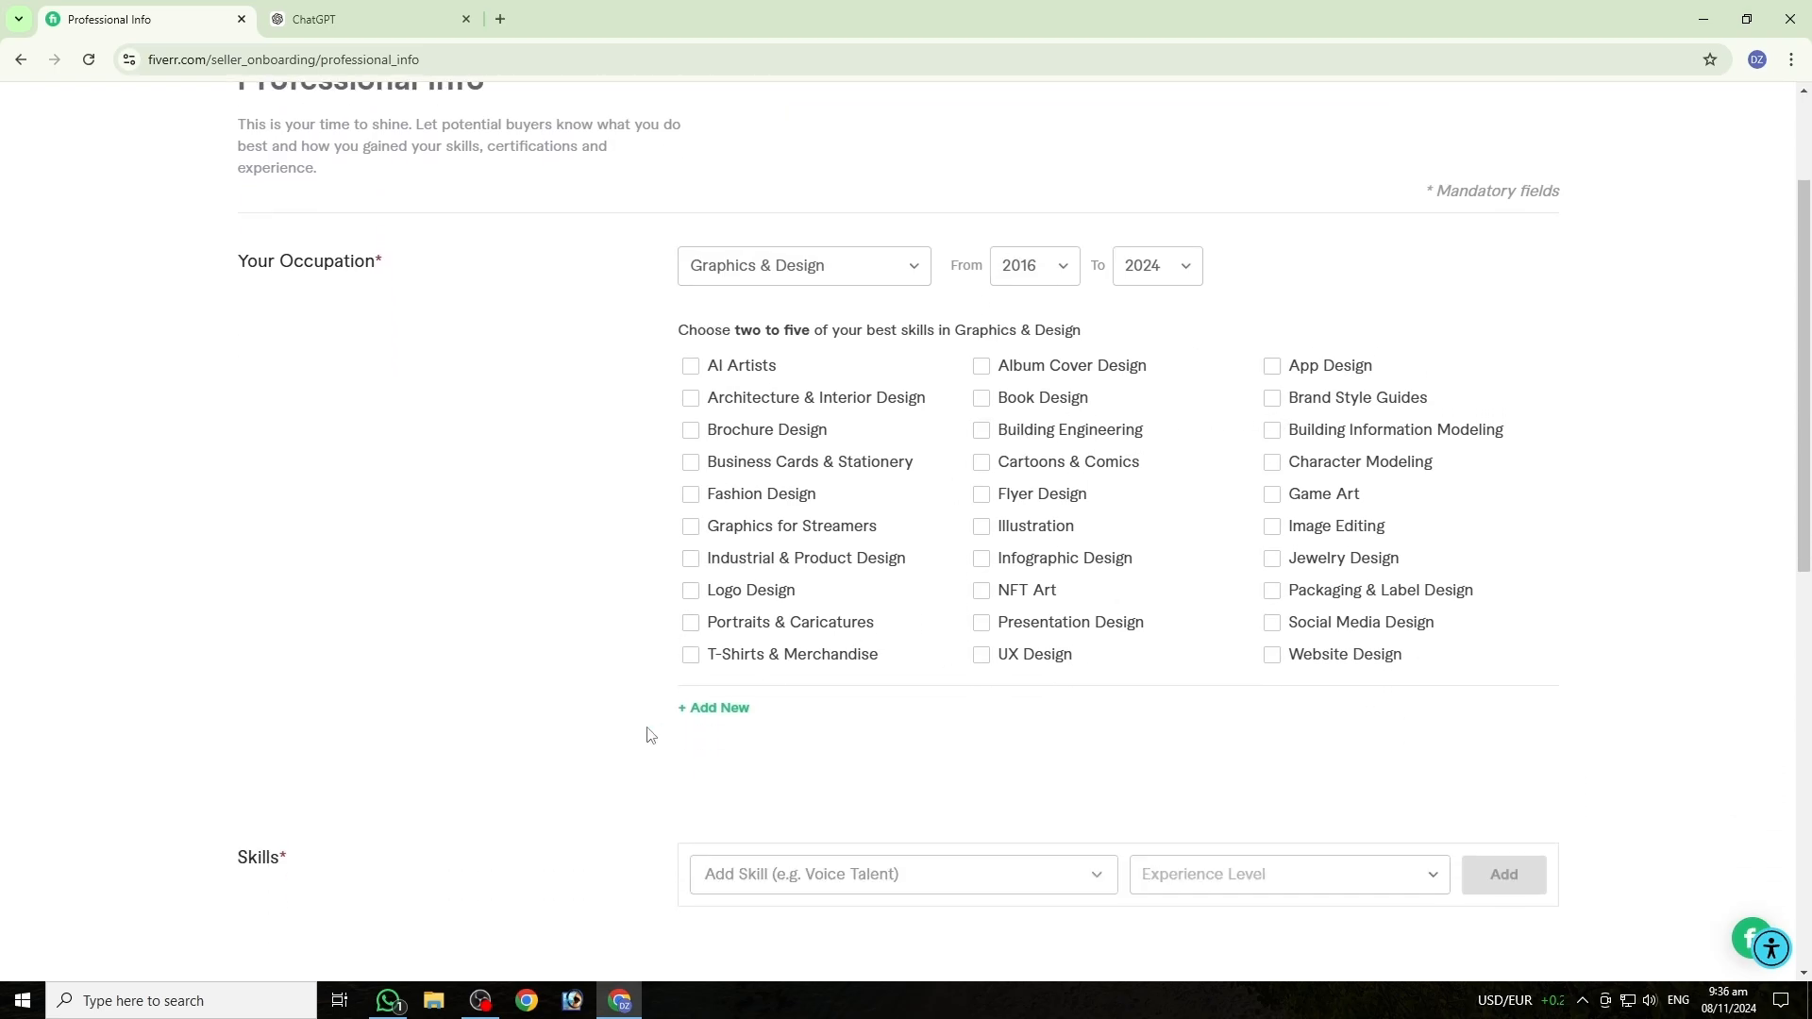
# Step: Add a second occupation, Video & Animation, from 2018 to 2024
pyautogui.click(710, 708)
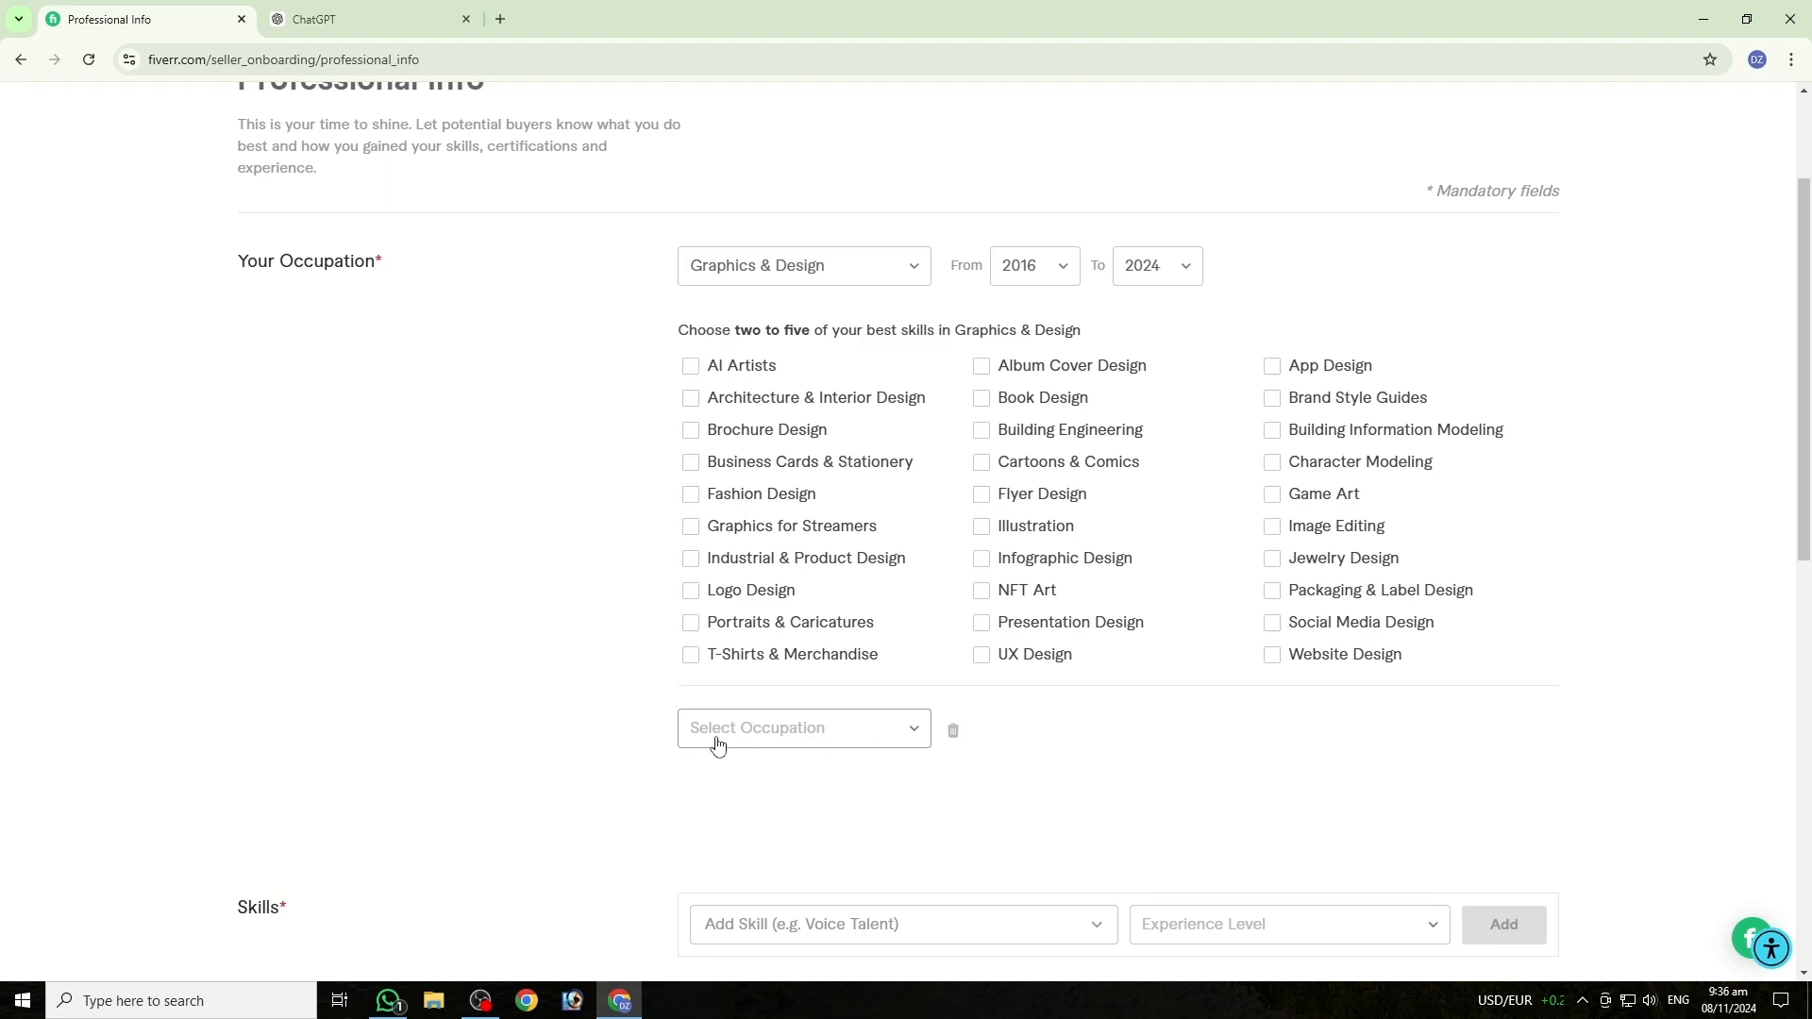
pyautogui.click(851, 742)
pyautogui.scroll(-2, 801, 585)
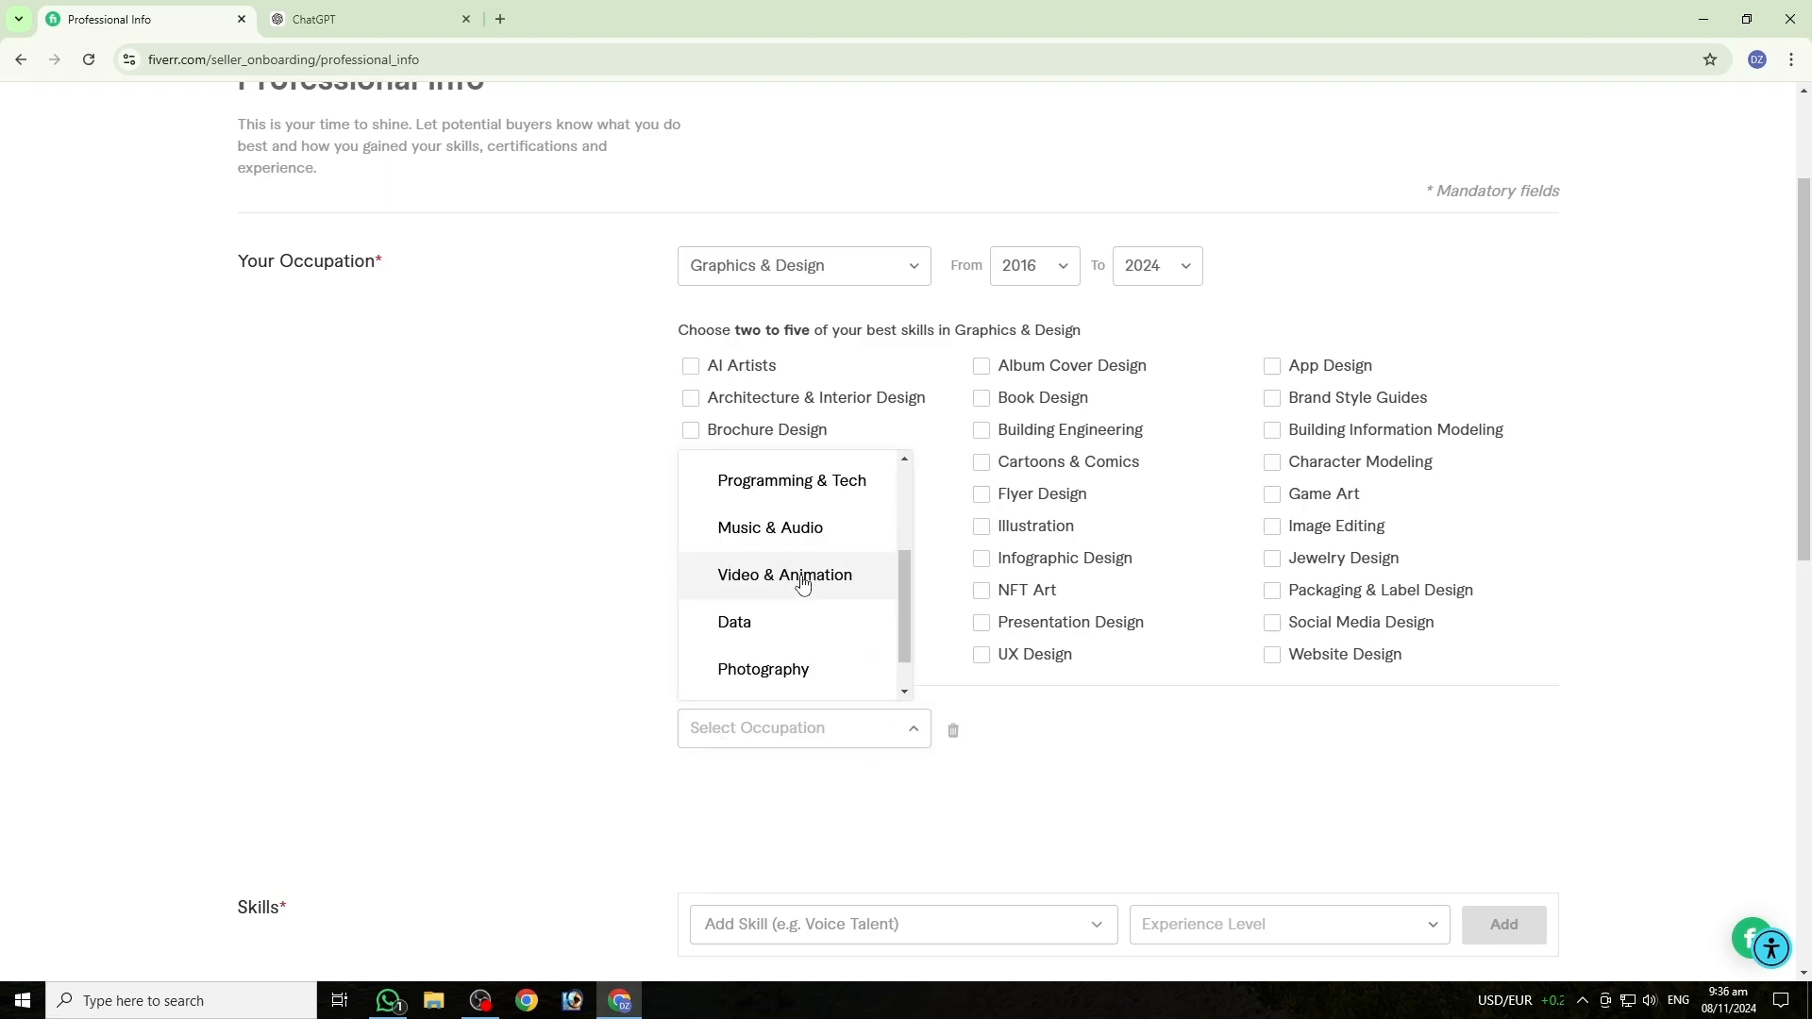
pyautogui.click(801, 585)
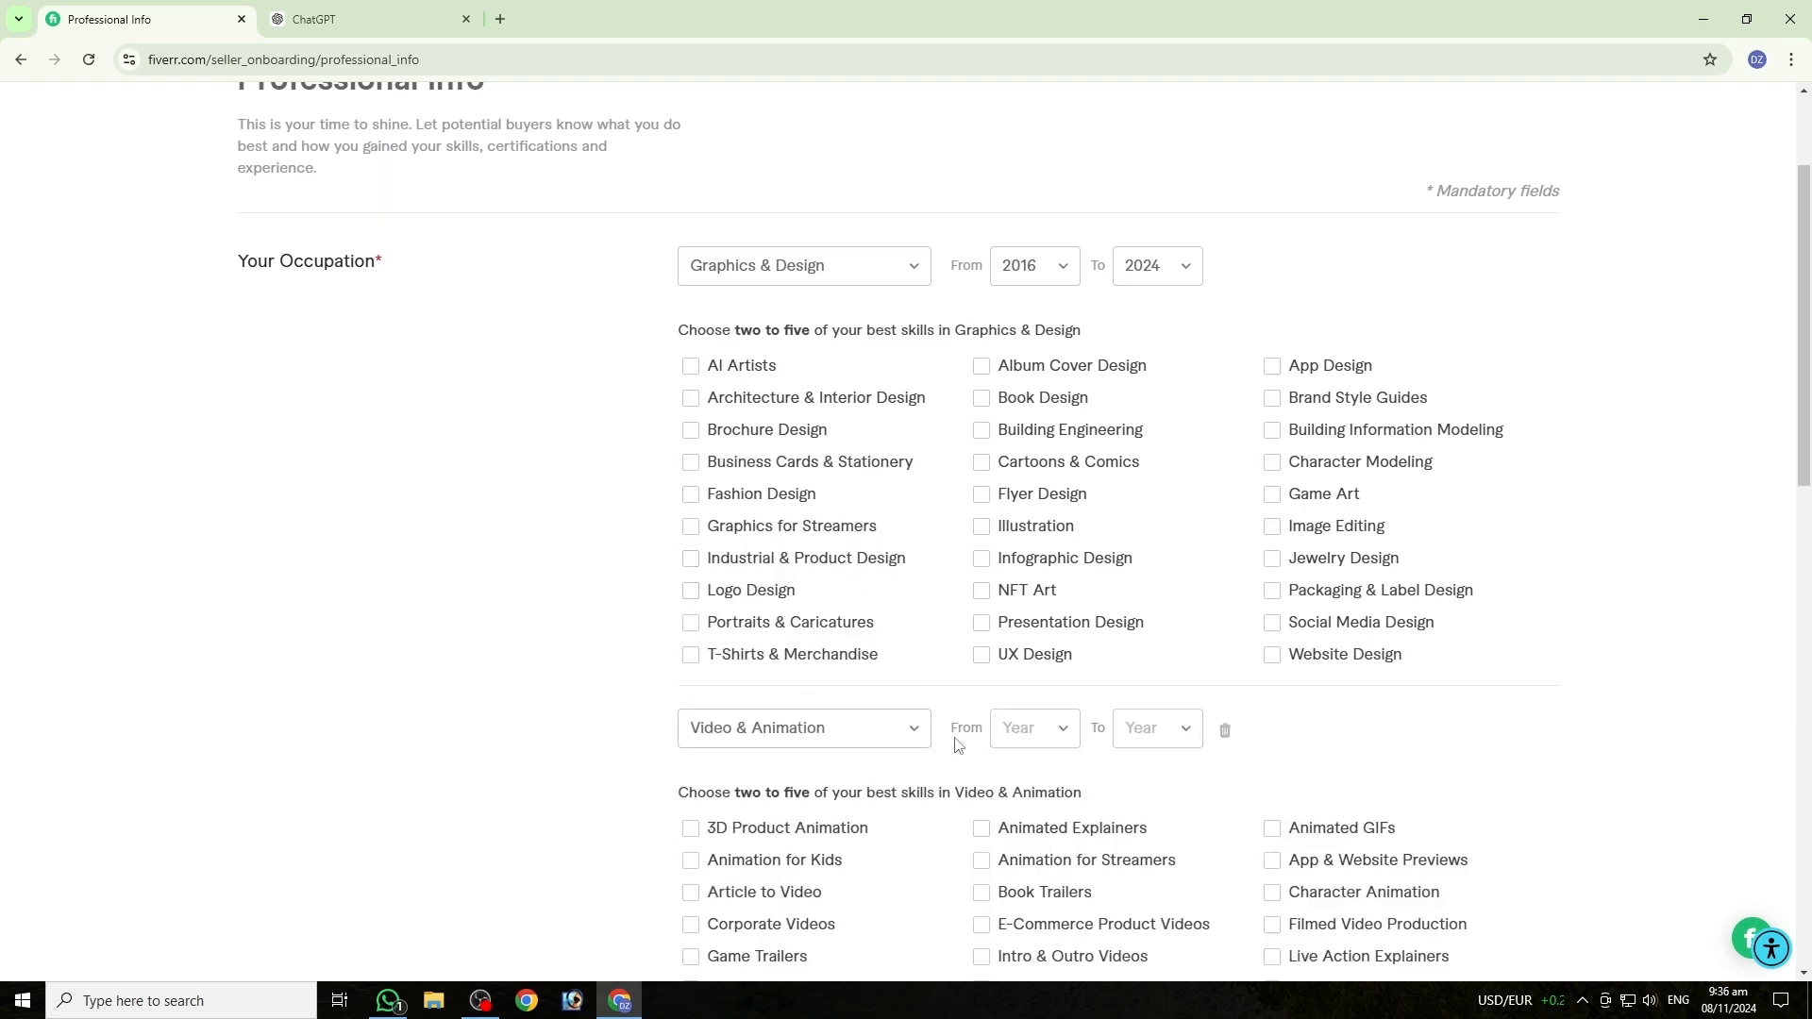
pyautogui.click(1038, 734)
pyautogui.scroll(-1, 1164, 751)
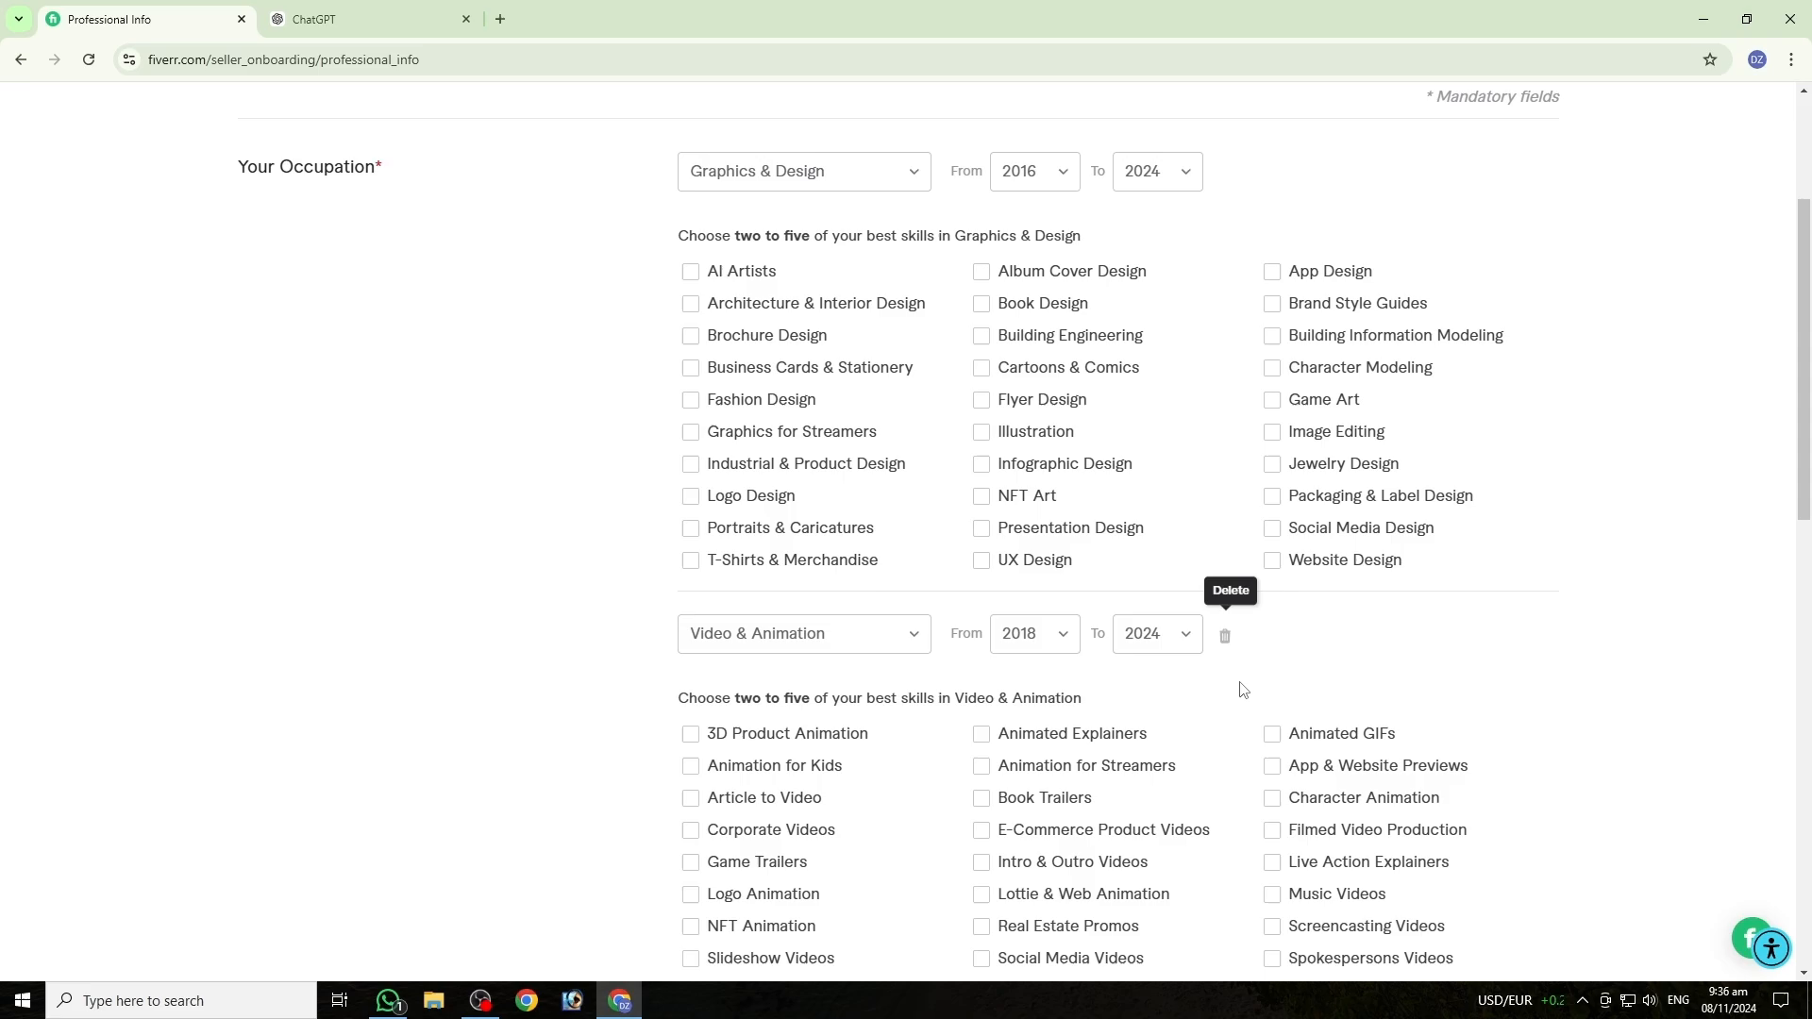
# Step: Select Logo Design, Image Editing and Fashion Design as the best skills in Graphics & Design
pyautogui.scroll(-2, 866, 655)
pyautogui.scroll(-2, 1057, 807)
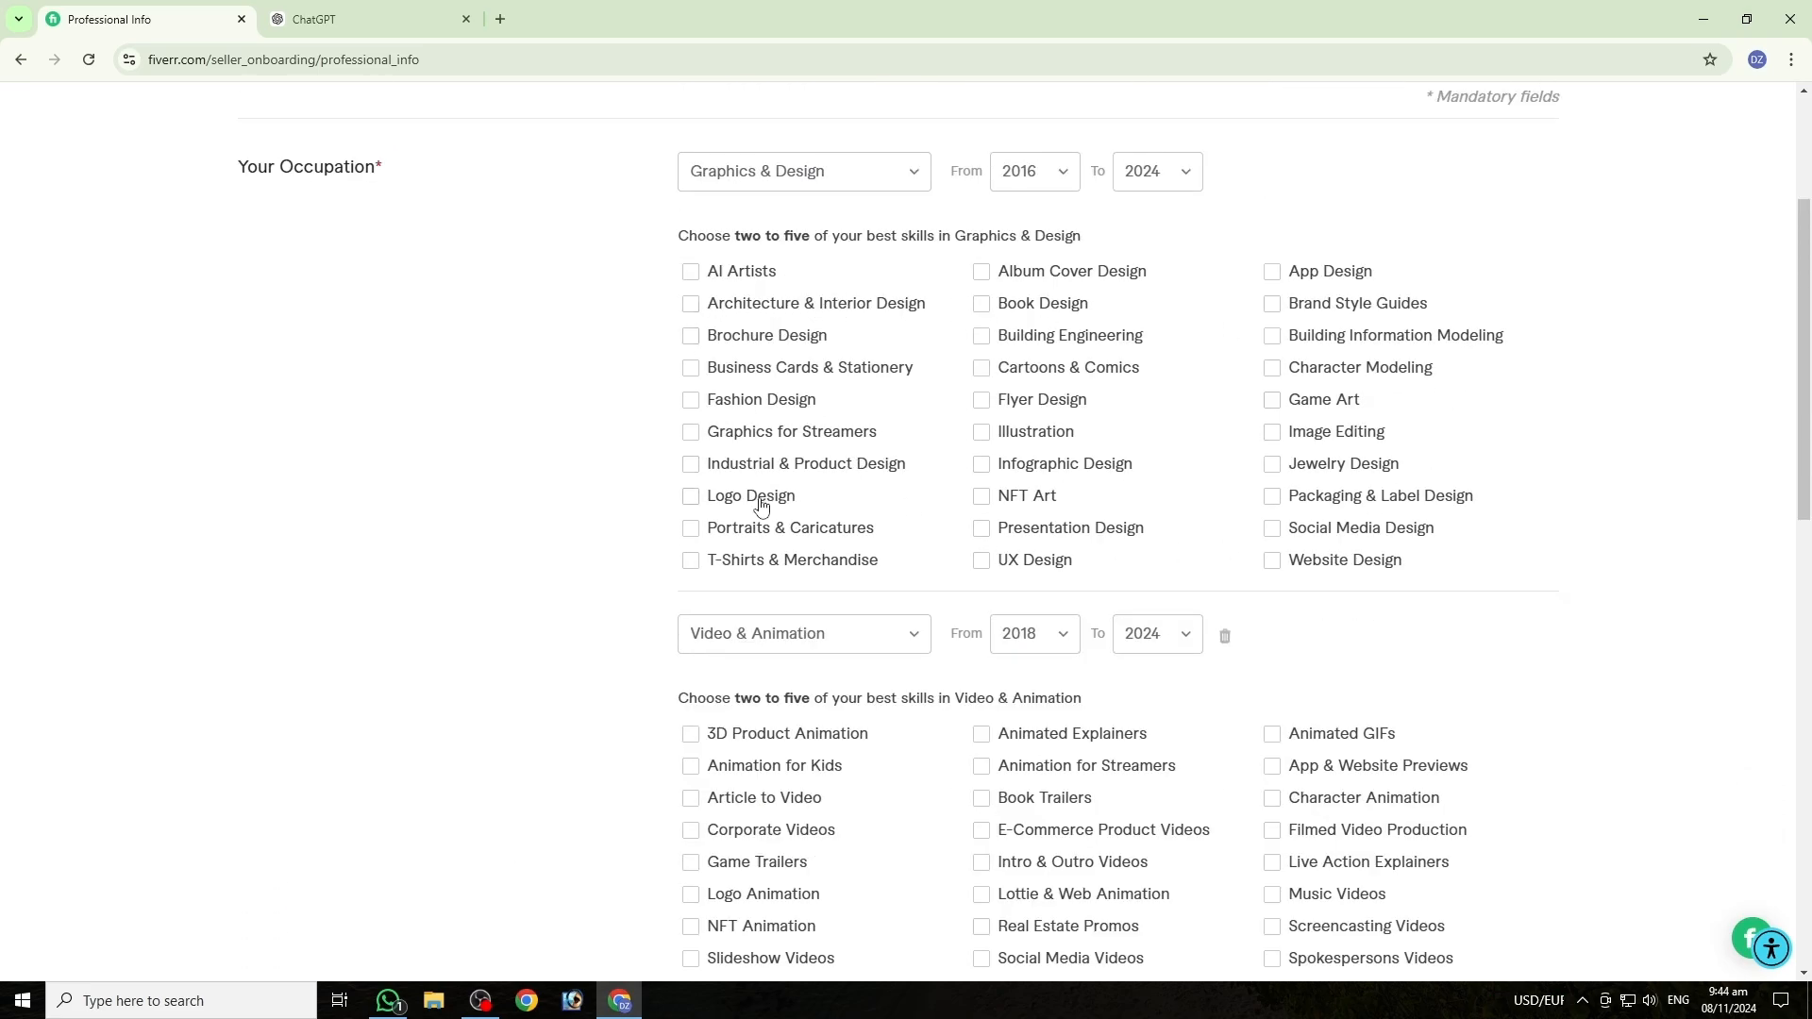
pyautogui.click(694, 499)
pyautogui.click(1290, 438)
pyautogui.click(691, 408)
# Step: Select Video Editing and Social Media Videos as the best skills in Video & Animation
pyautogui.scroll(-3, 1317, 500)
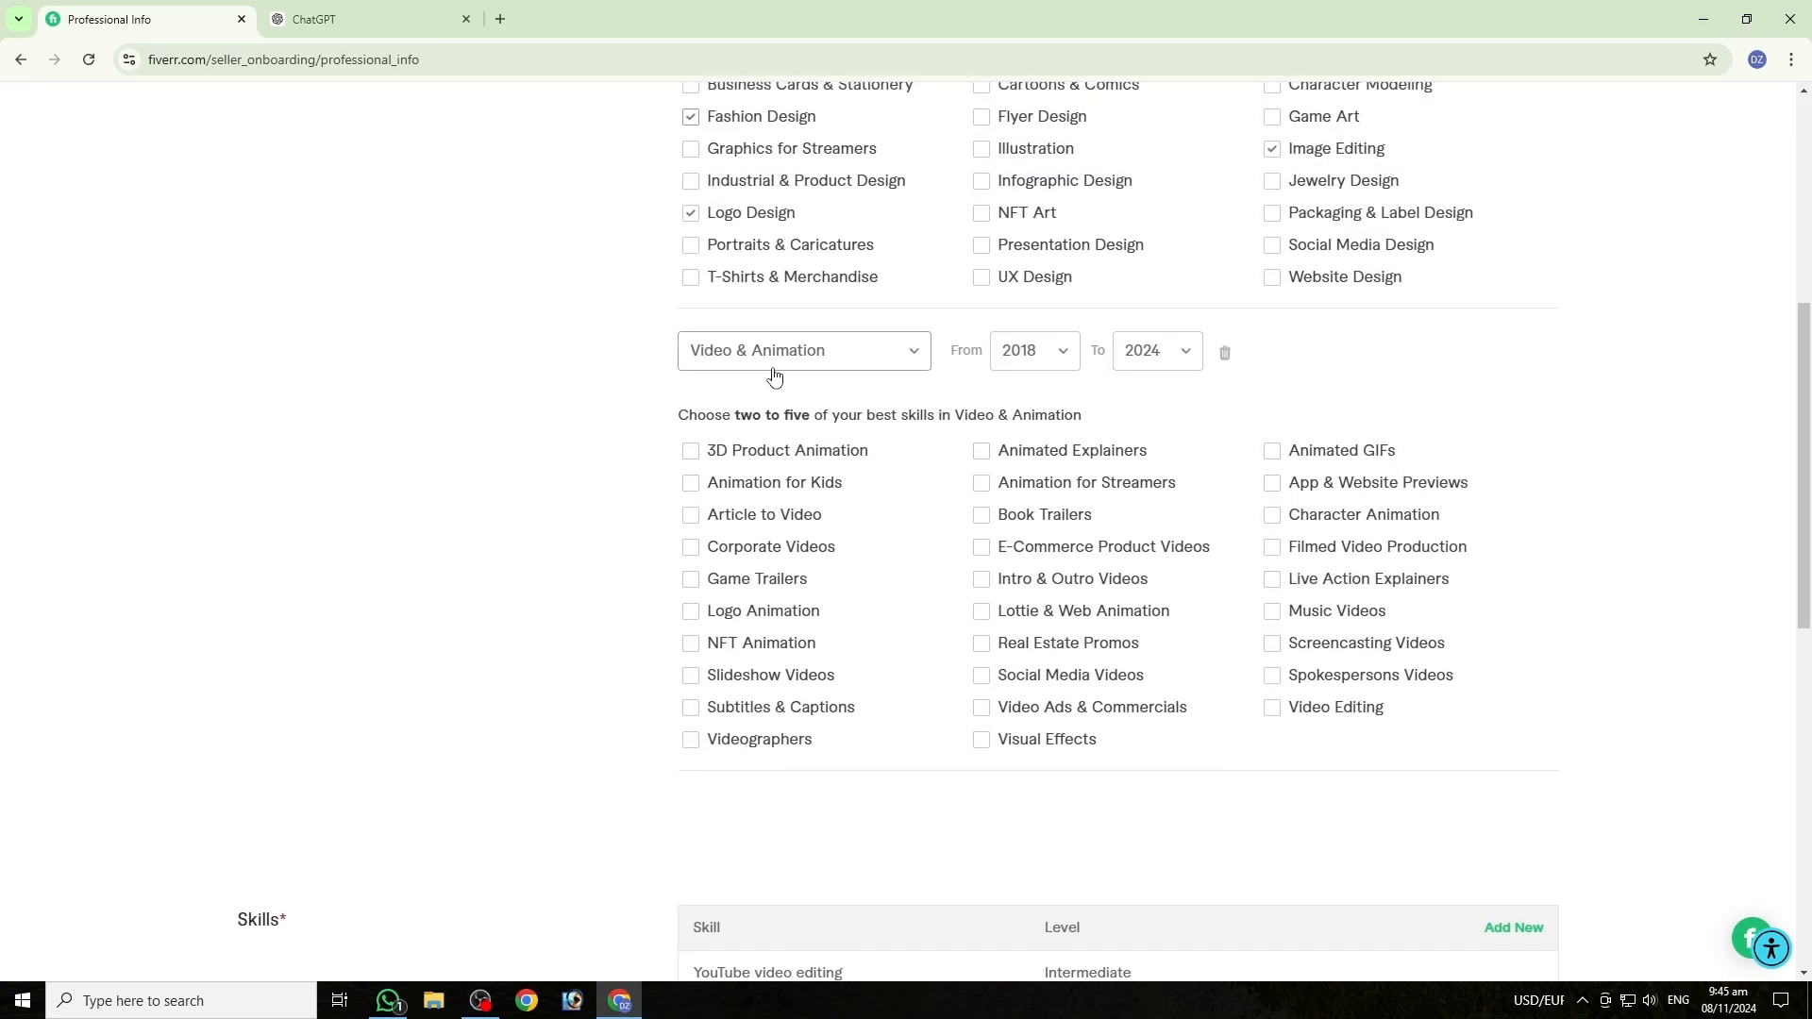
pyautogui.click(1273, 710)
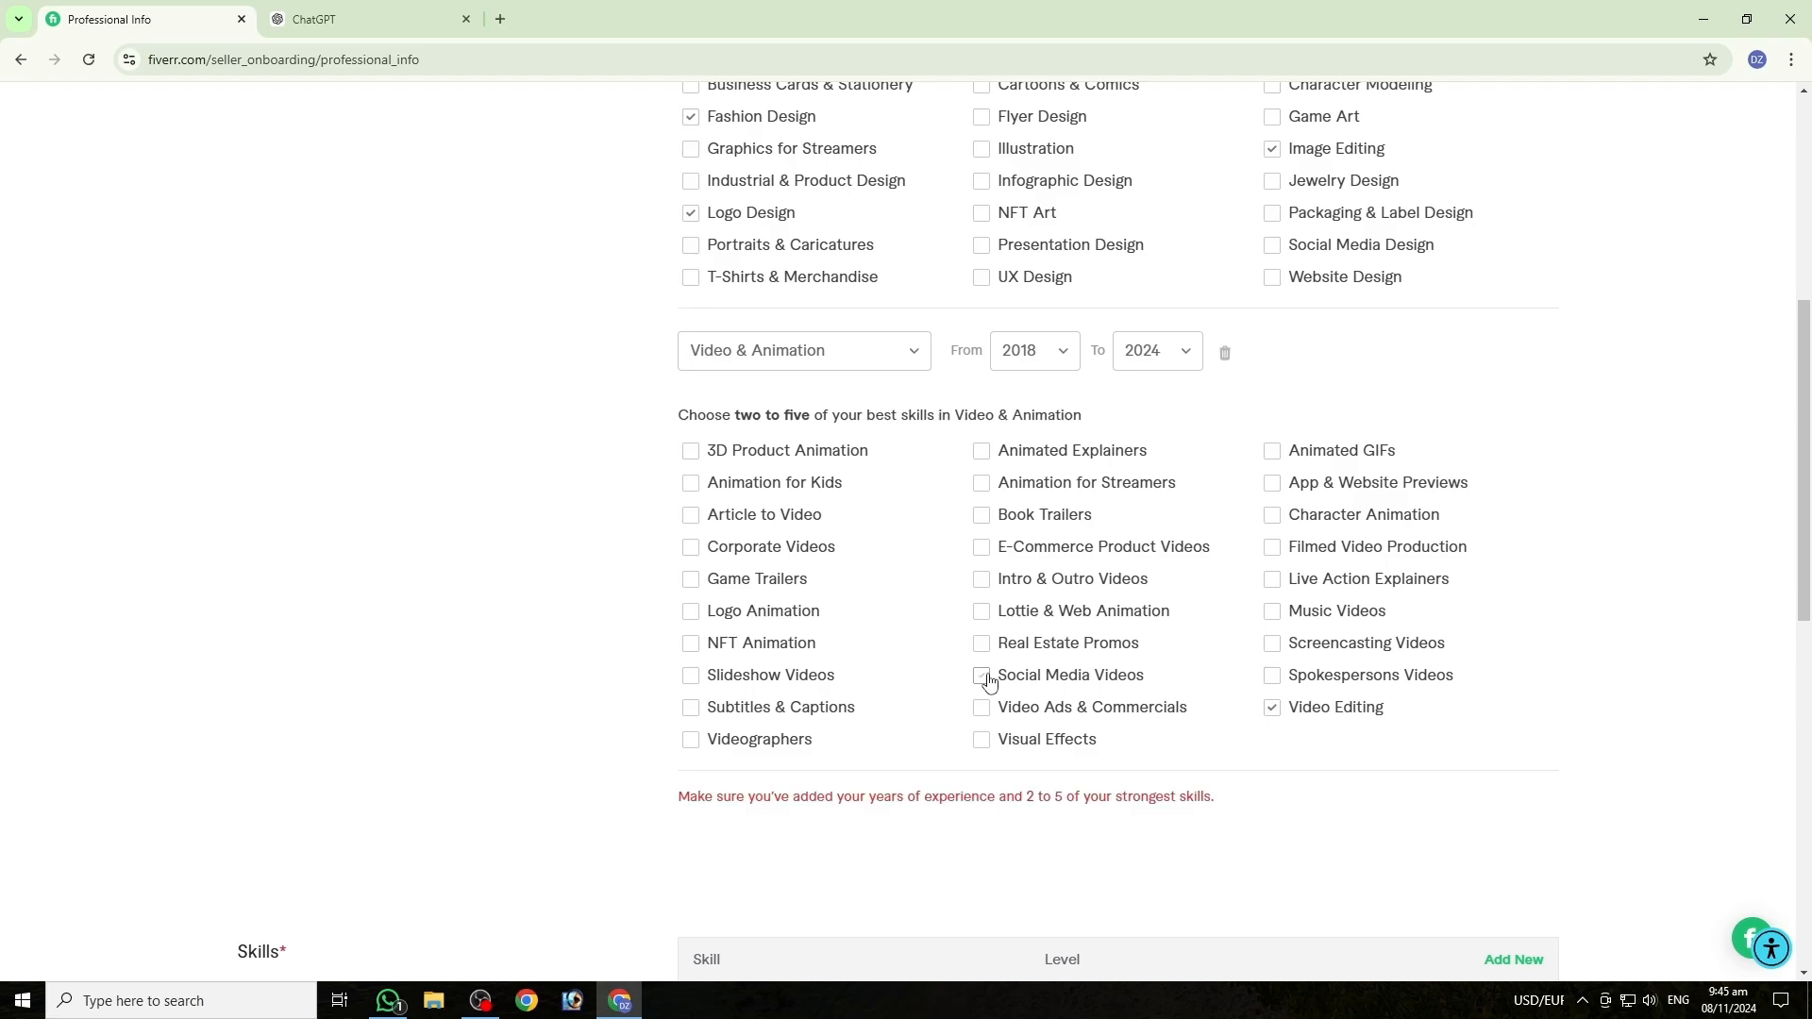
pyautogui.click(985, 678)
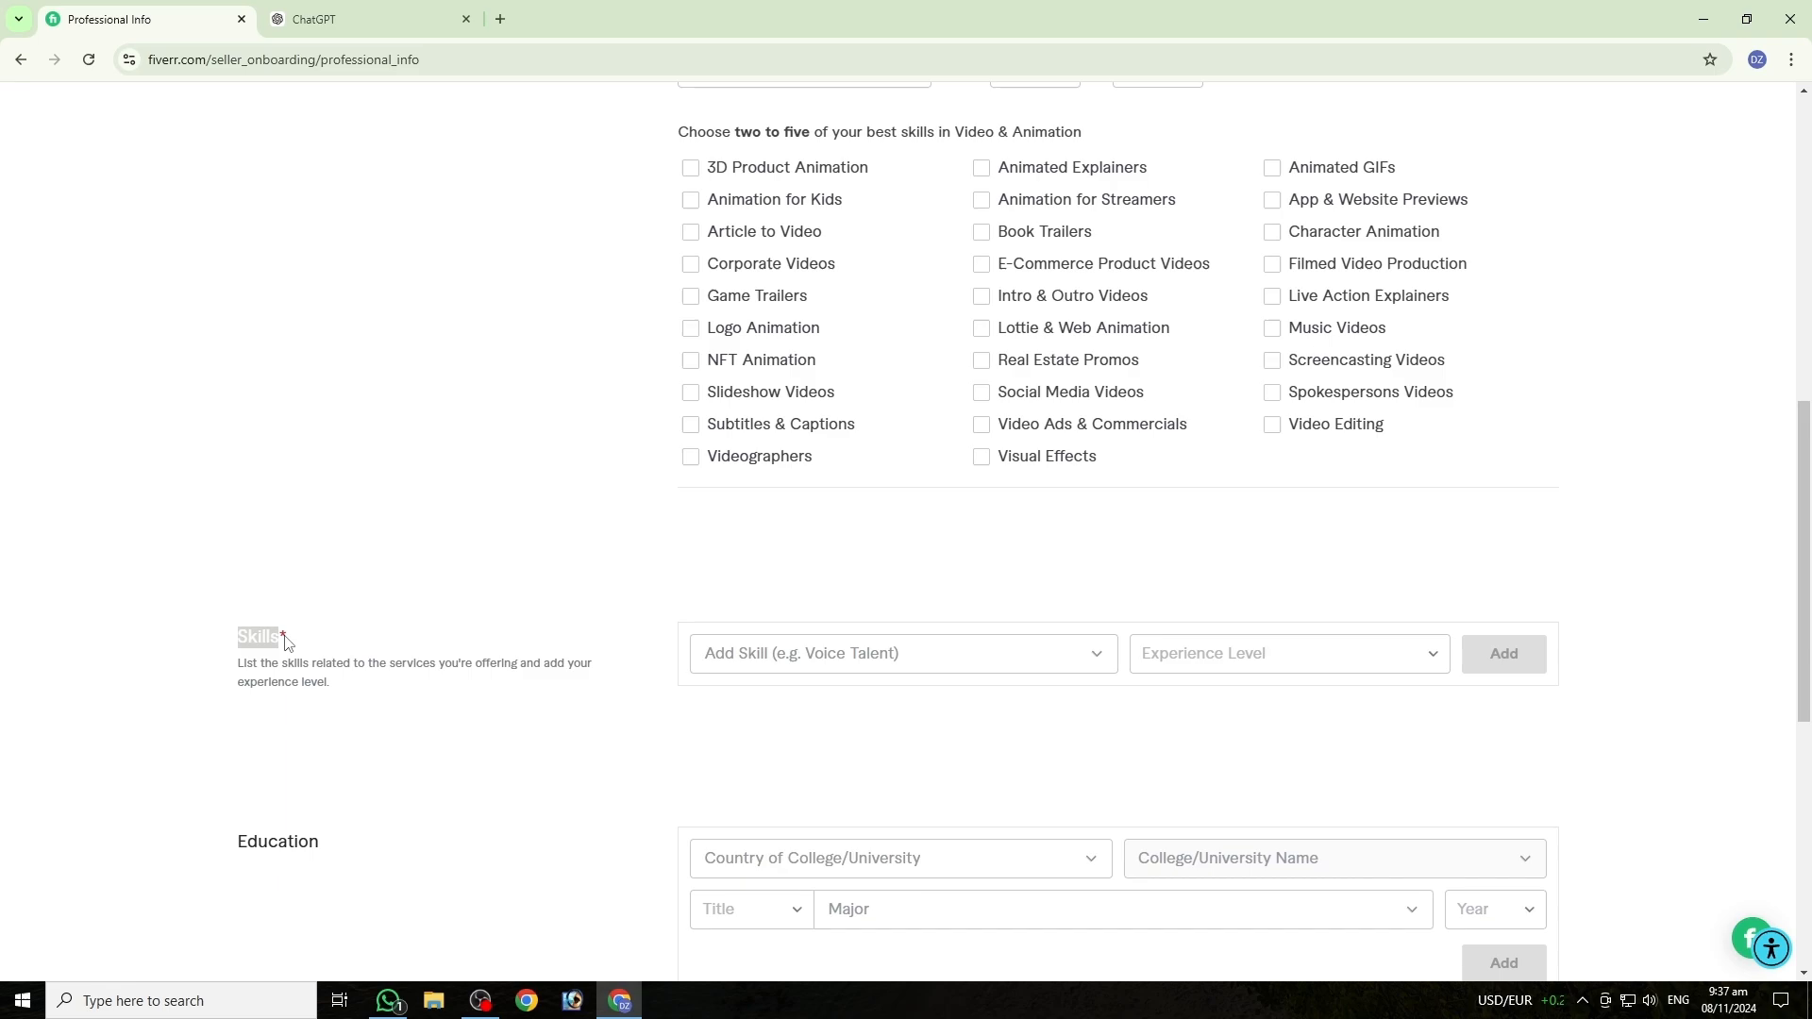
# Step: Add YouTube video editing to the Skills section with the Intermediate experience level
pyautogui.click(962, 654)
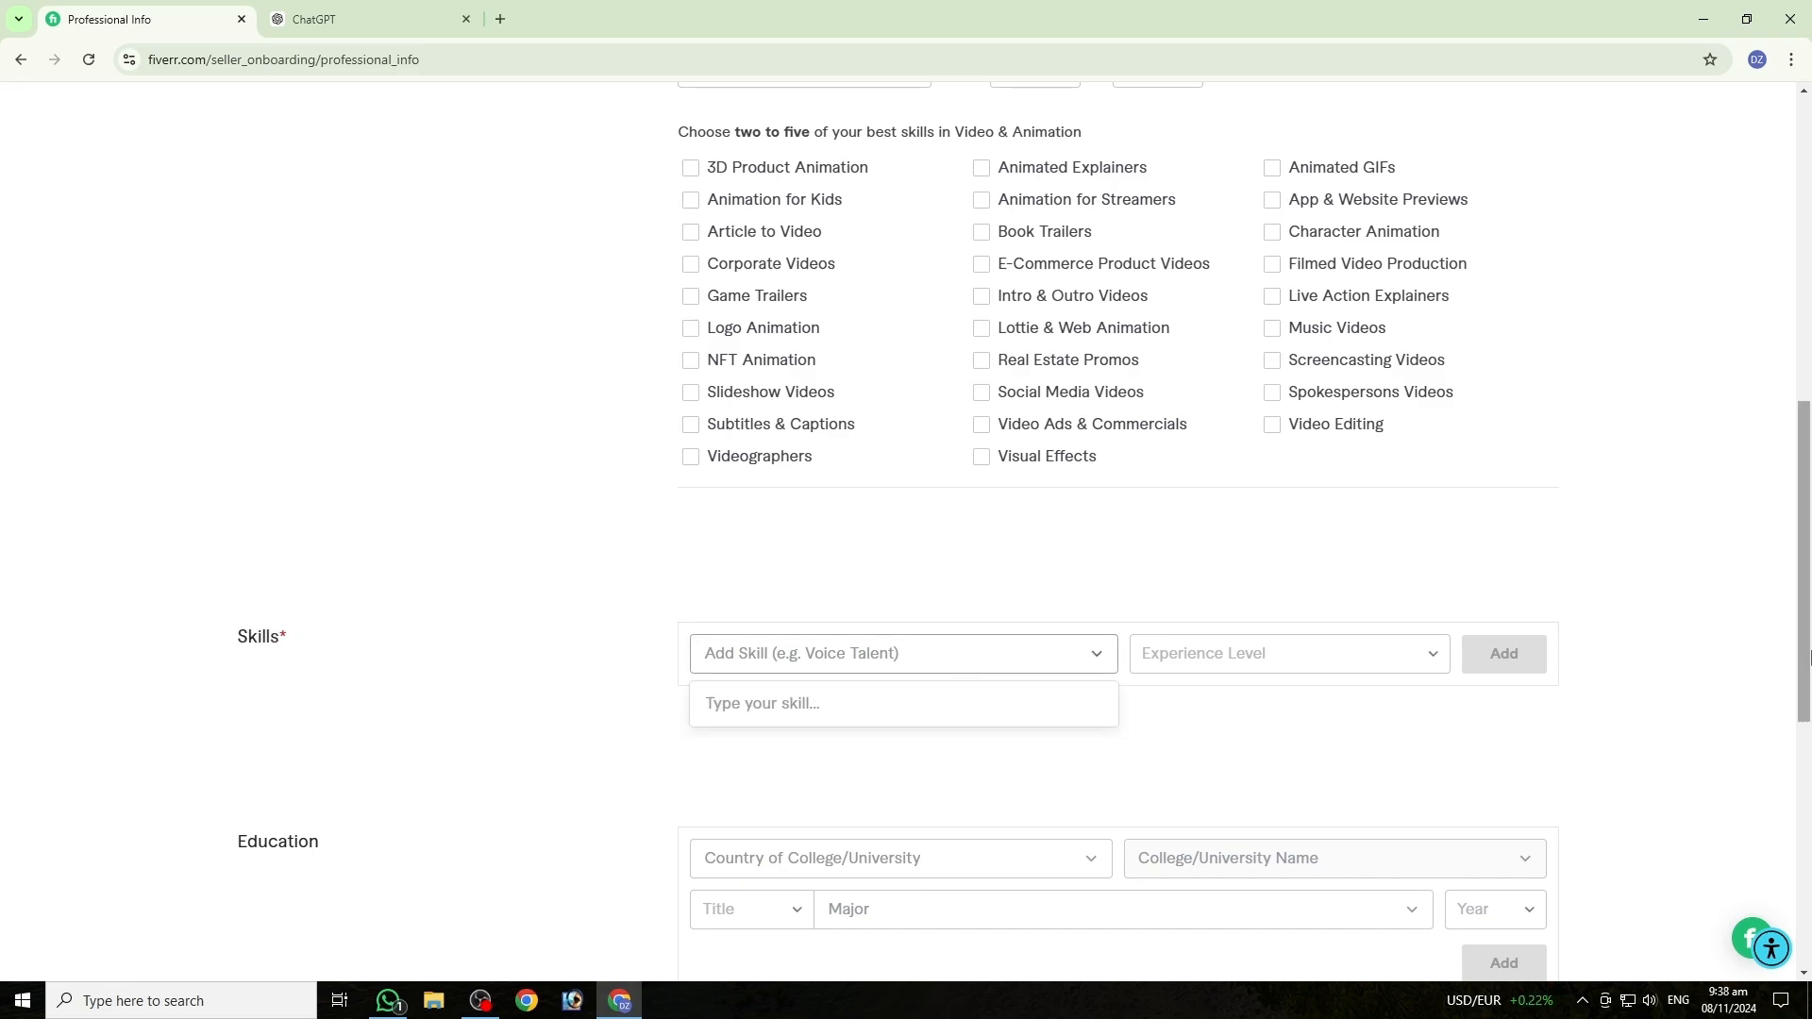
pyautogui.write('youtube video')
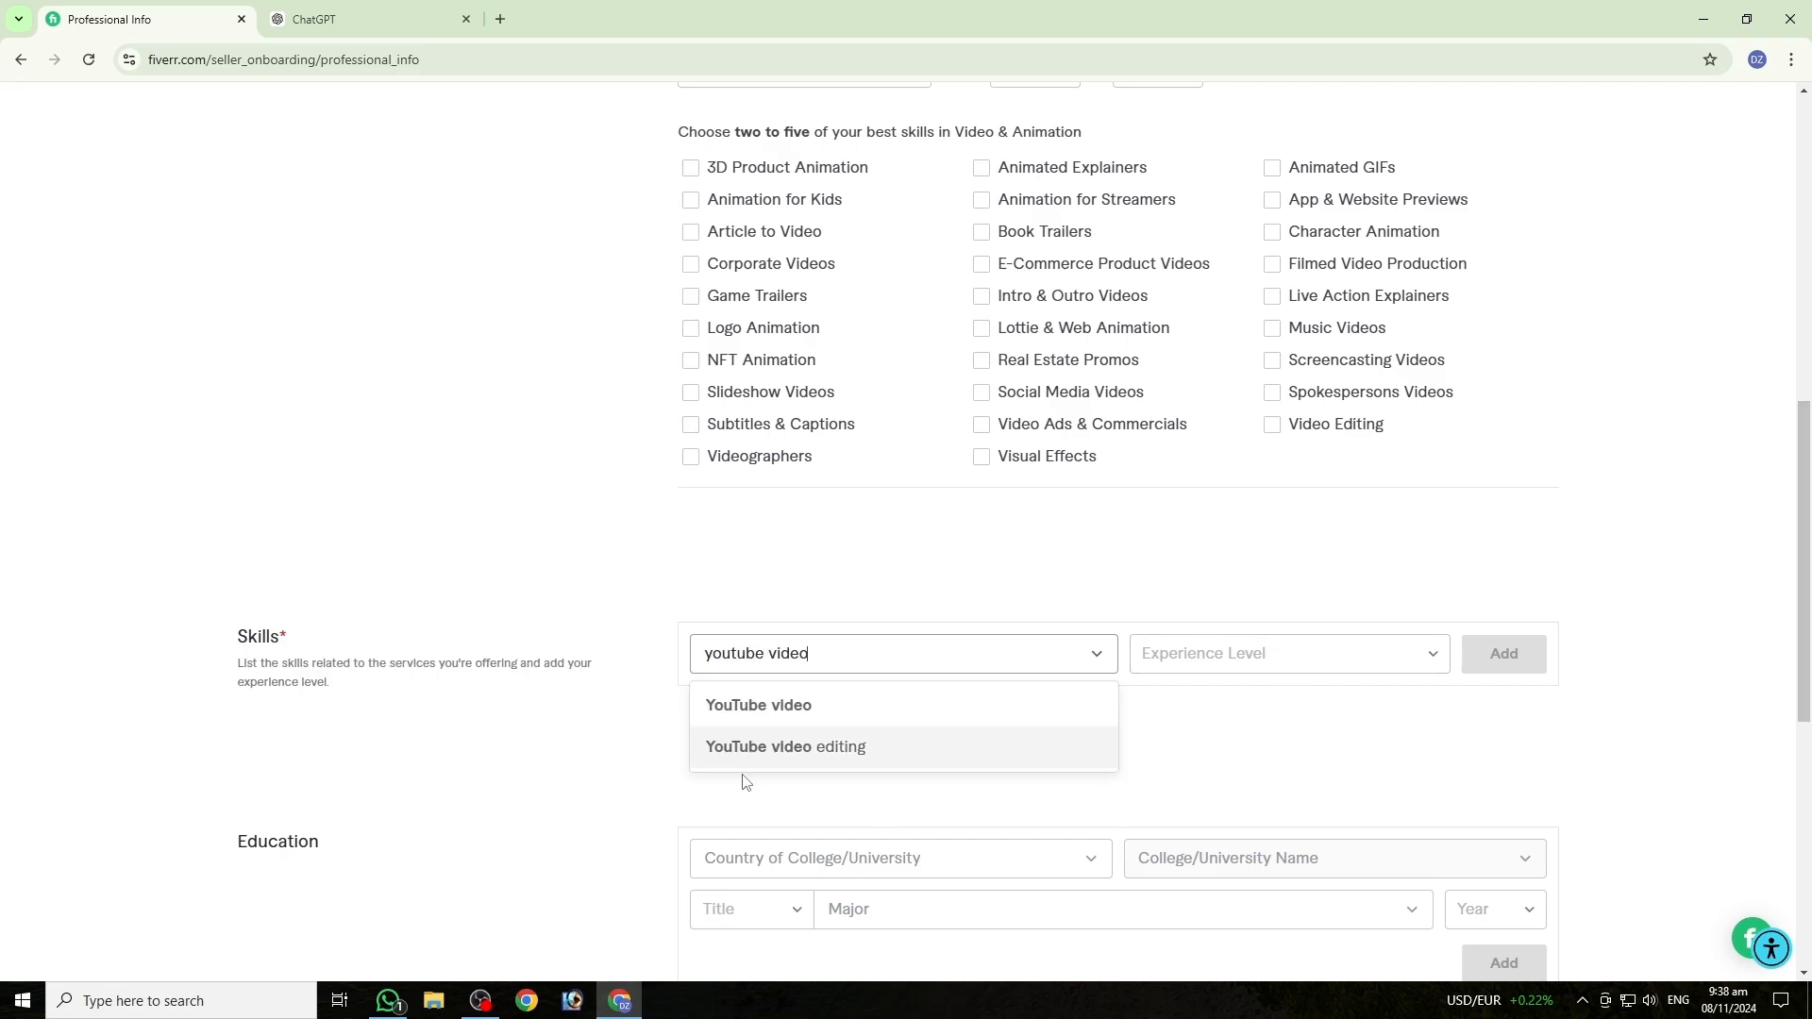
pyautogui.click(817, 752)
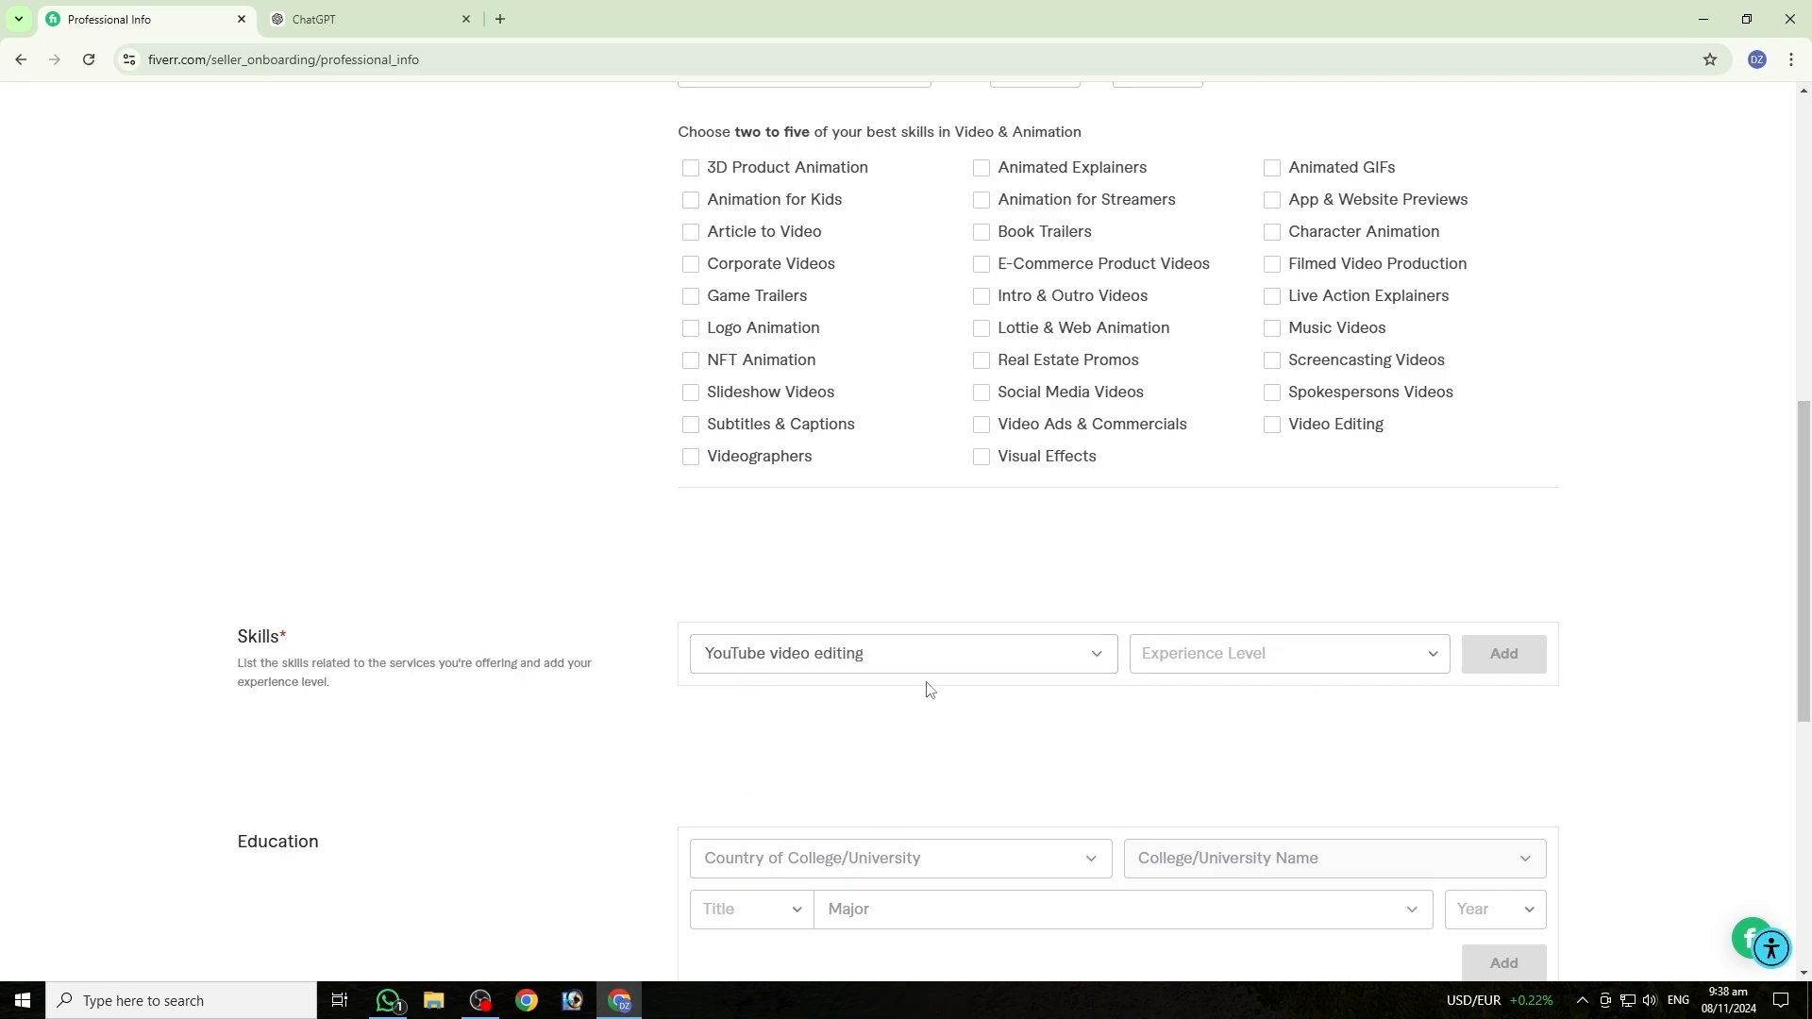
pyautogui.click(1290, 655)
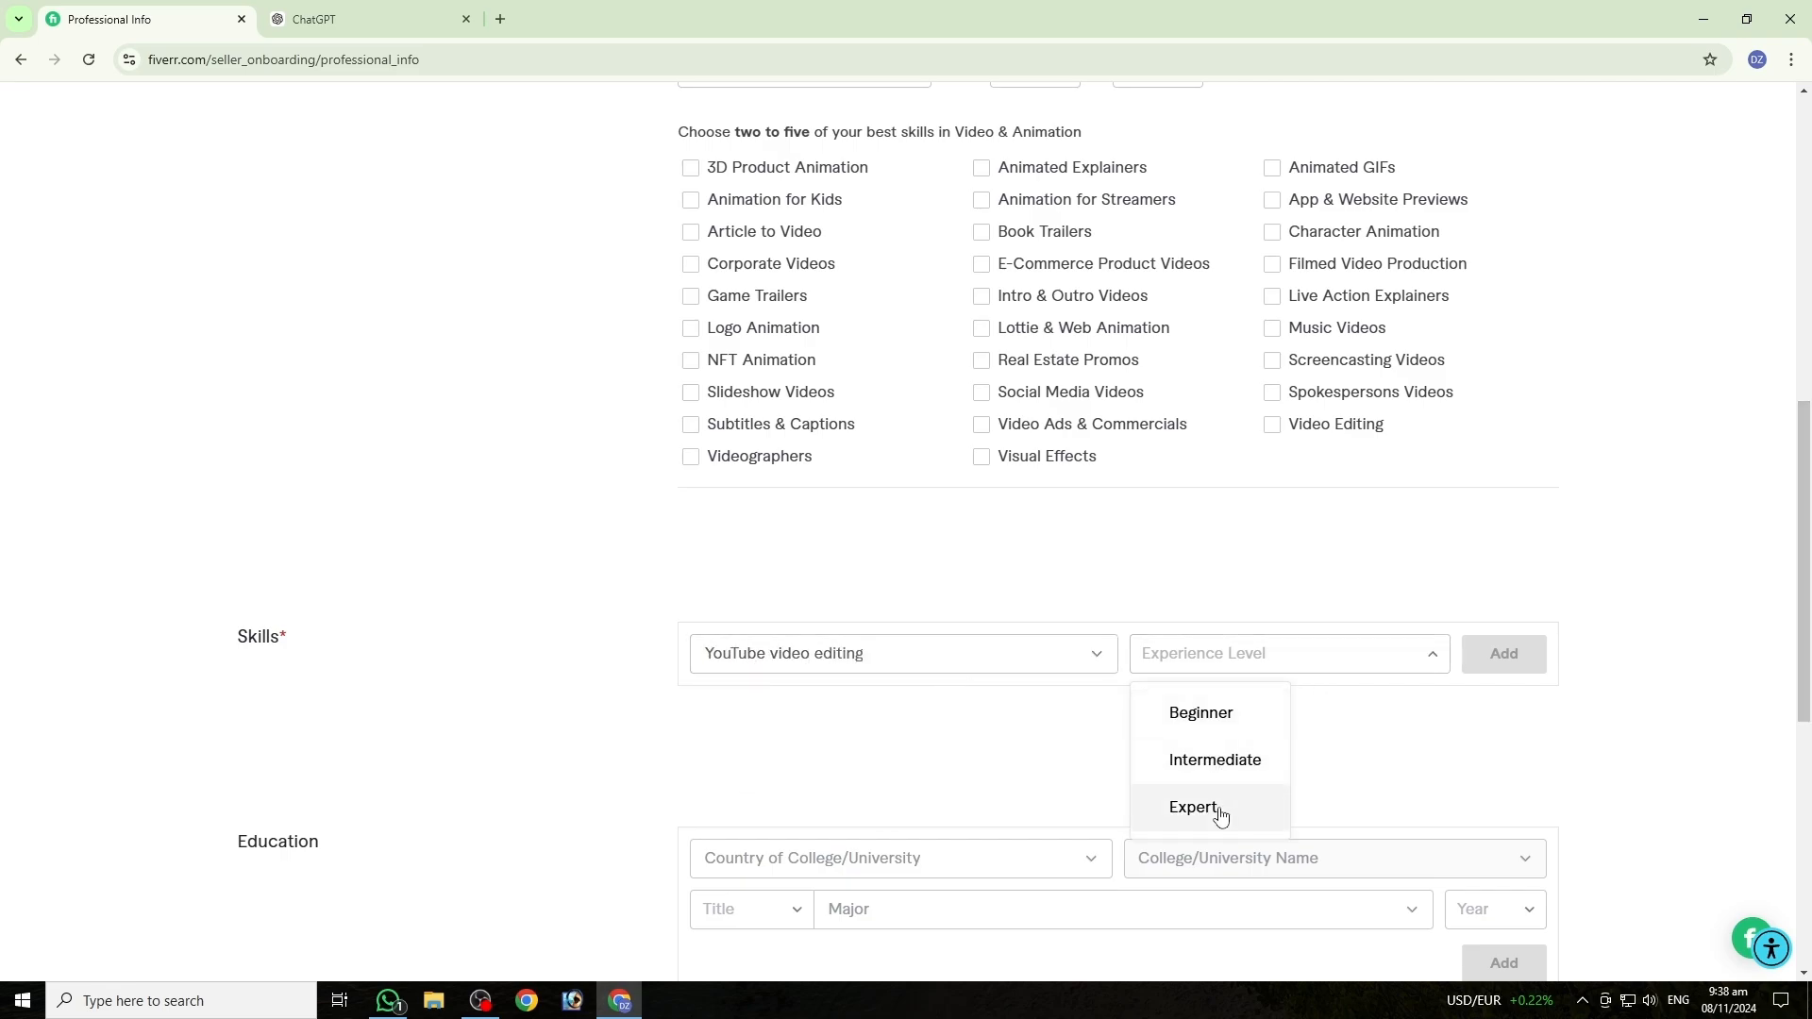
pyautogui.click(1226, 760)
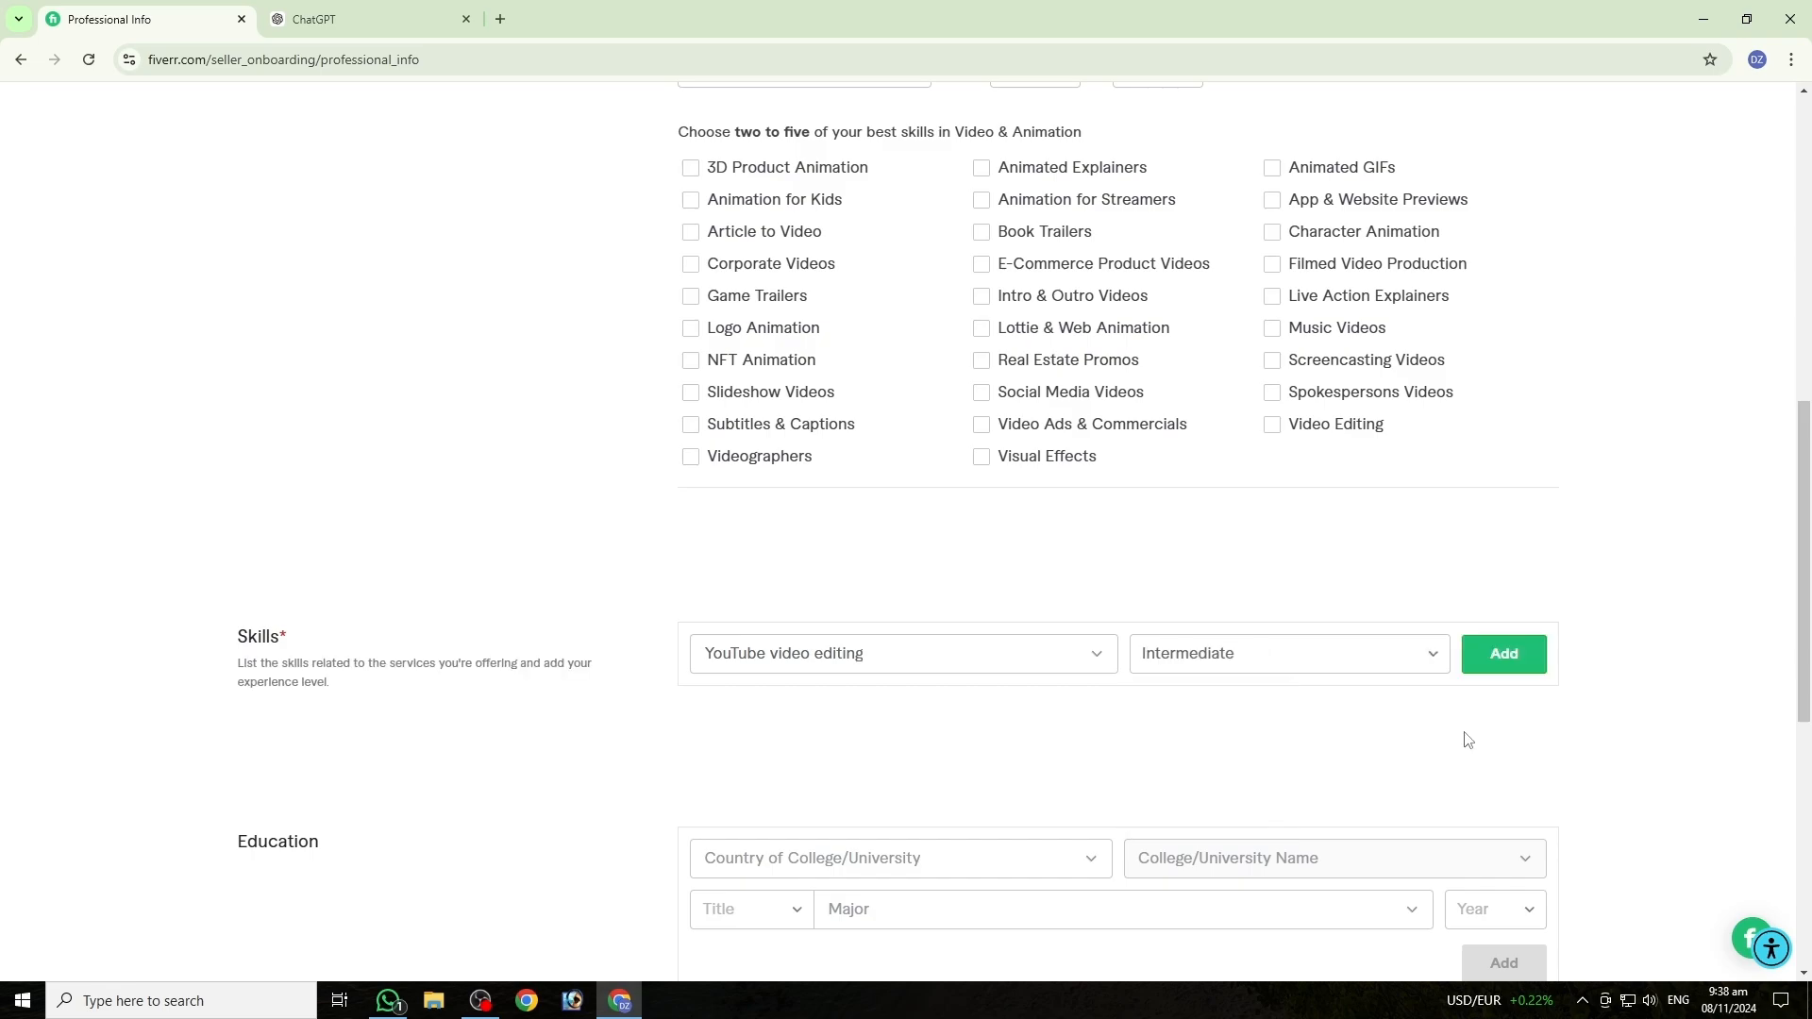
pyautogui.click(1516, 653)
# Step: Add Graphic design as a second skill with the Intermediate experience level
pyautogui.click(805, 653)
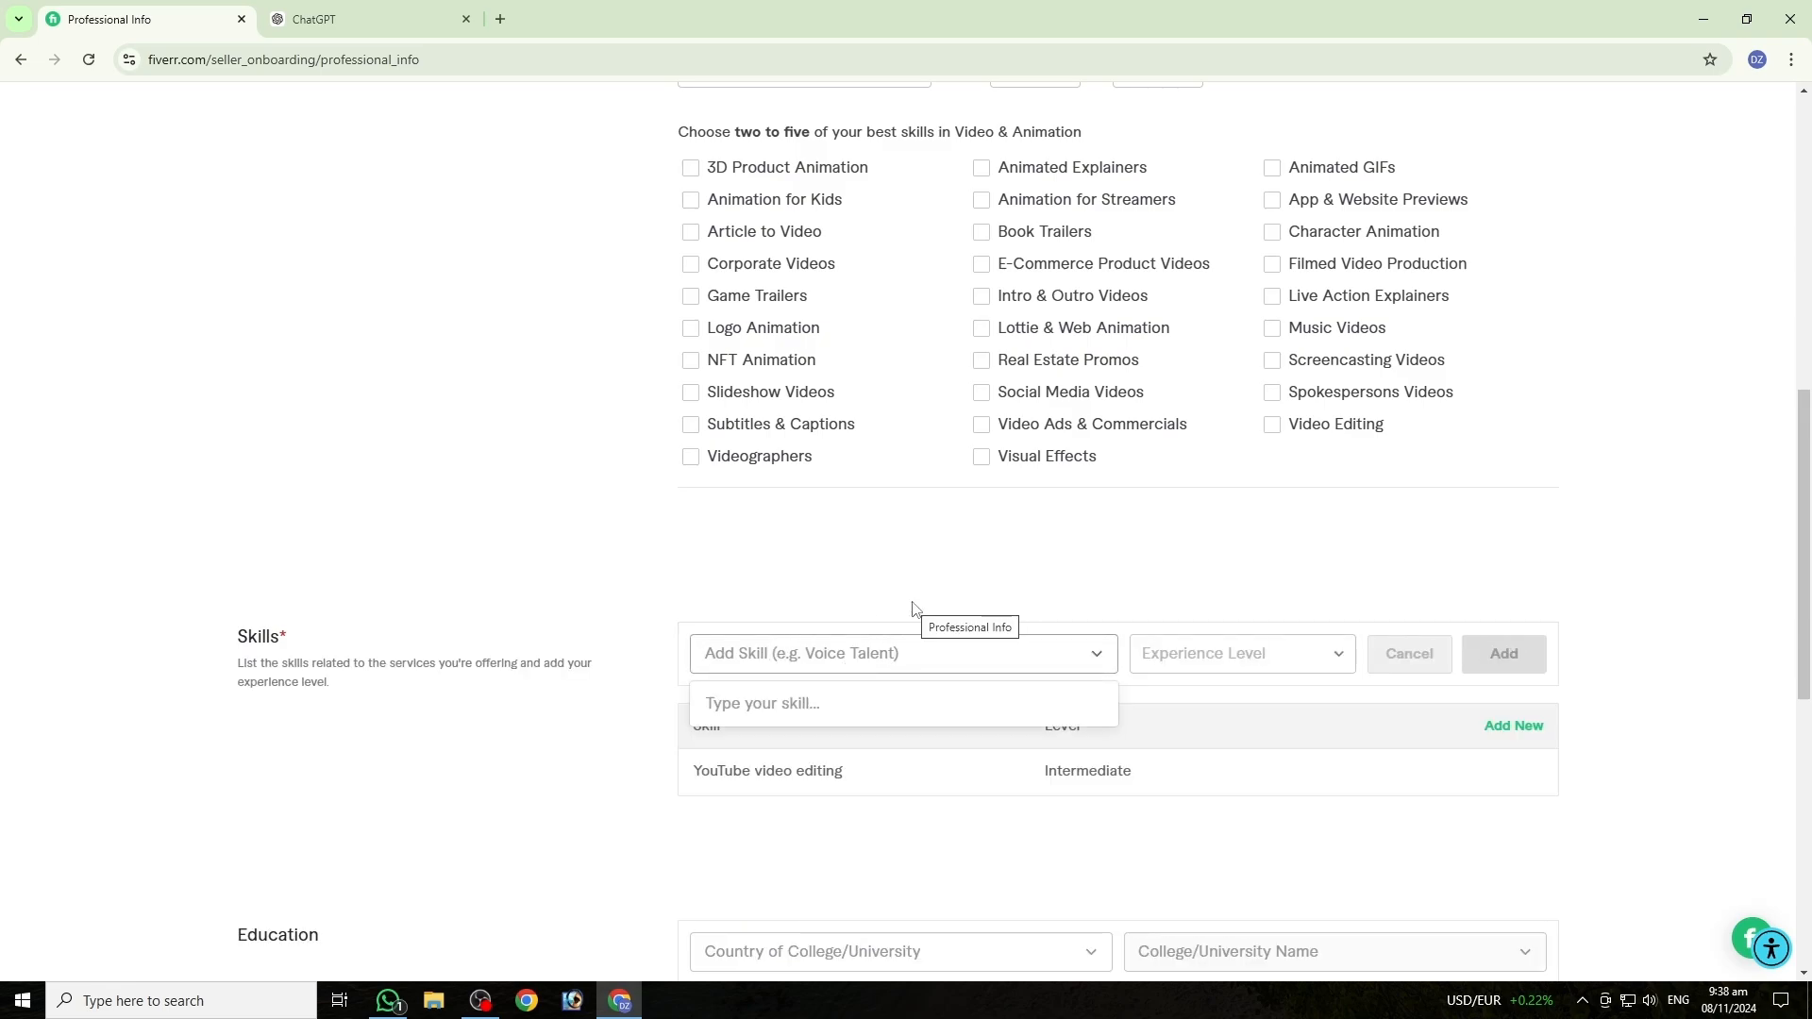
pyautogui.write('Graphic')
pyautogui.click(797, 785)
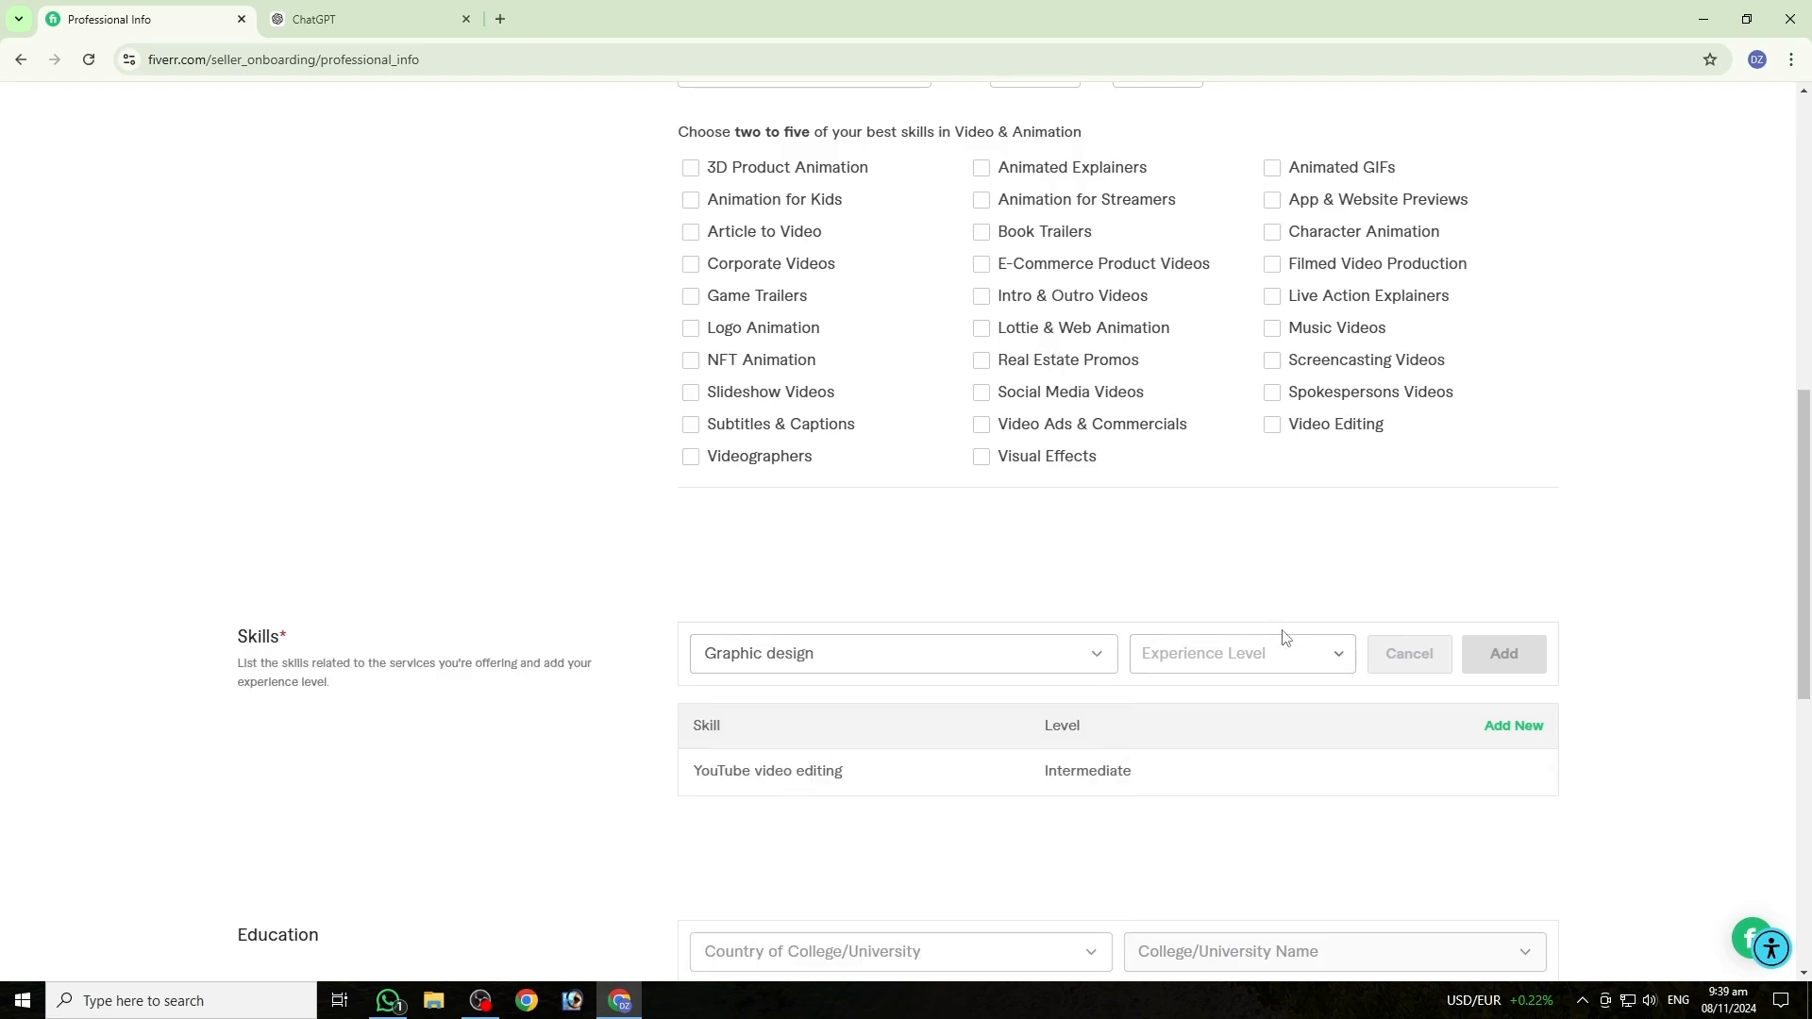
pyautogui.click(1230, 660)
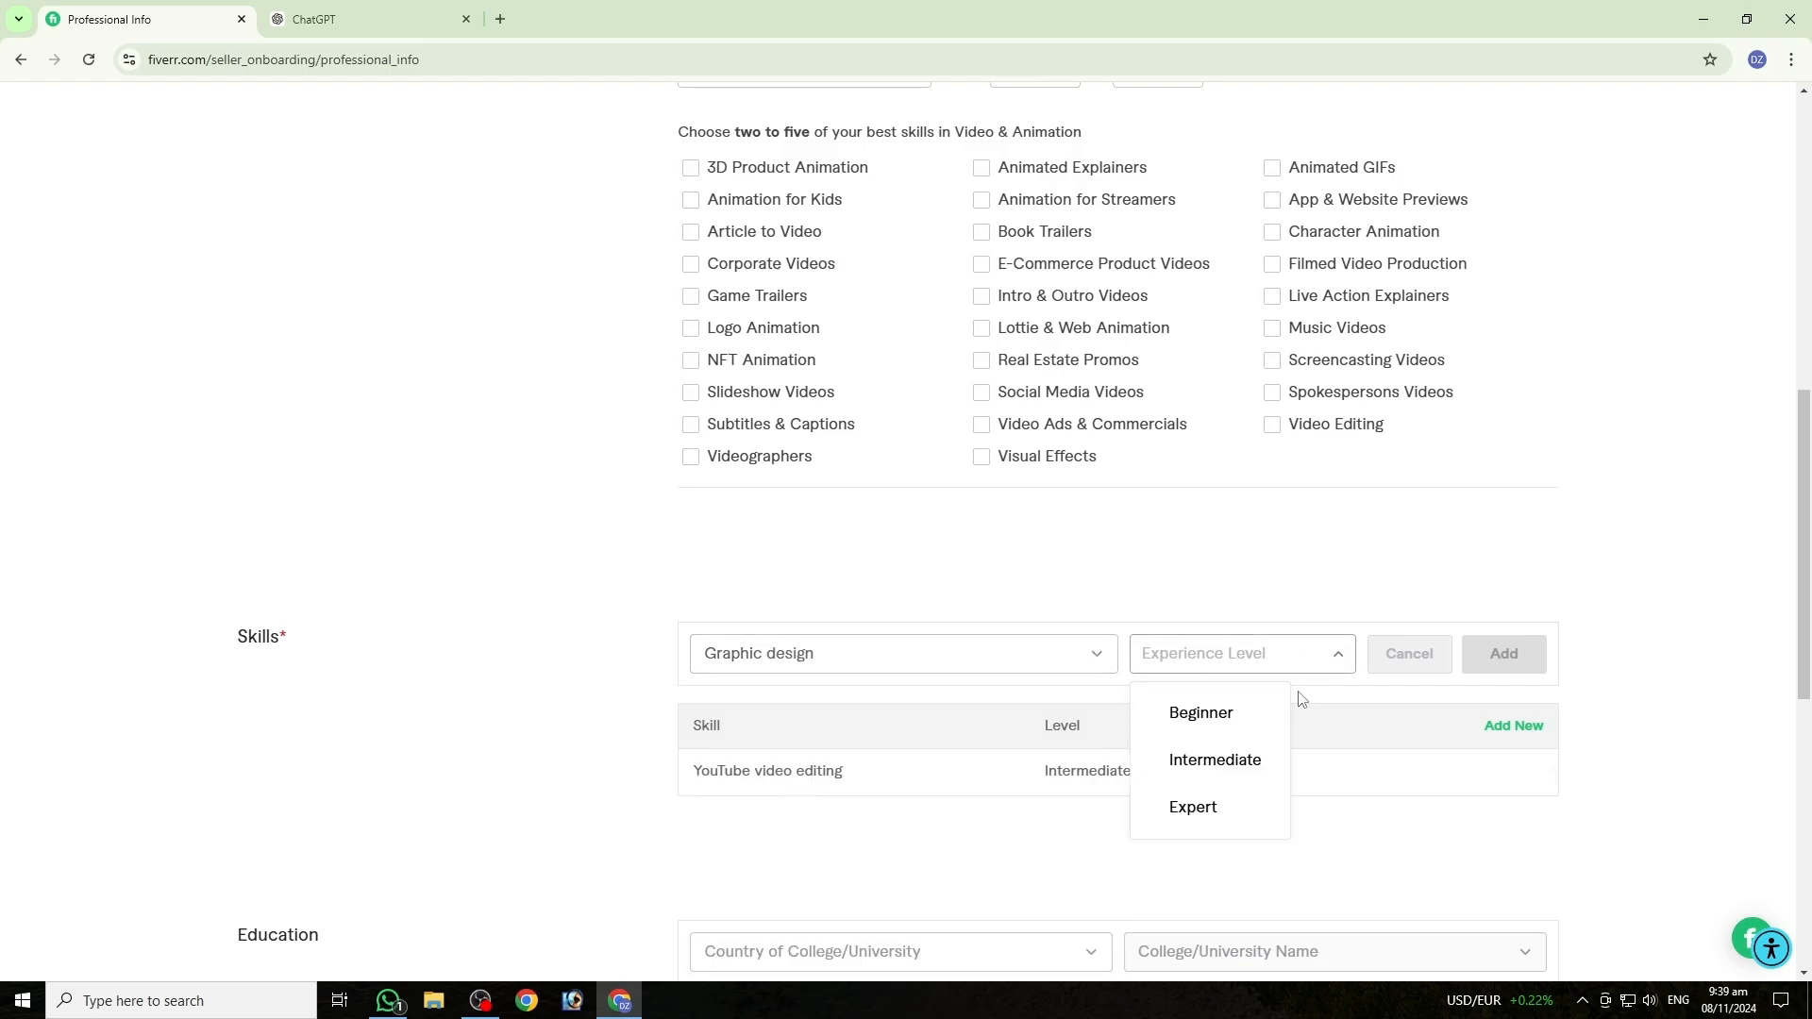
pyautogui.click(1233, 774)
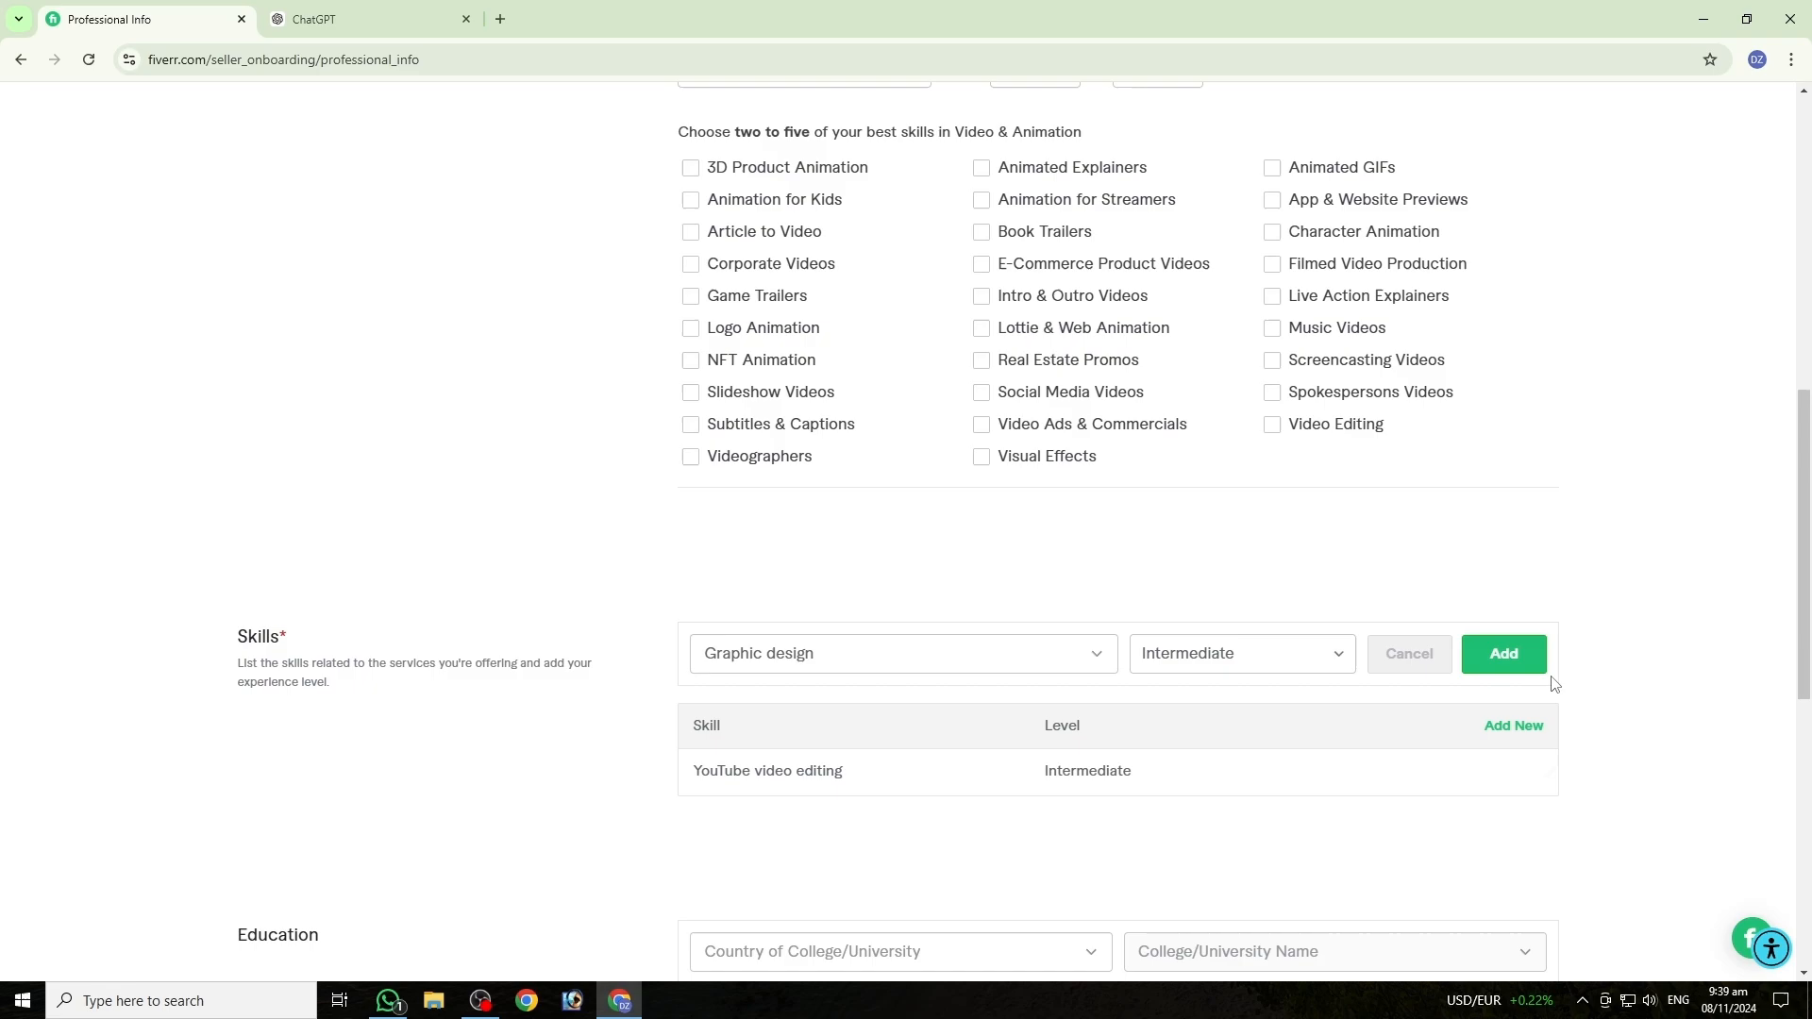
pyautogui.click(1510, 661)
# Step: Add an education entry for a college or university in Pakistan, with 2018 as the graduation year
pyautogui.scroll(-1, 930, 653)
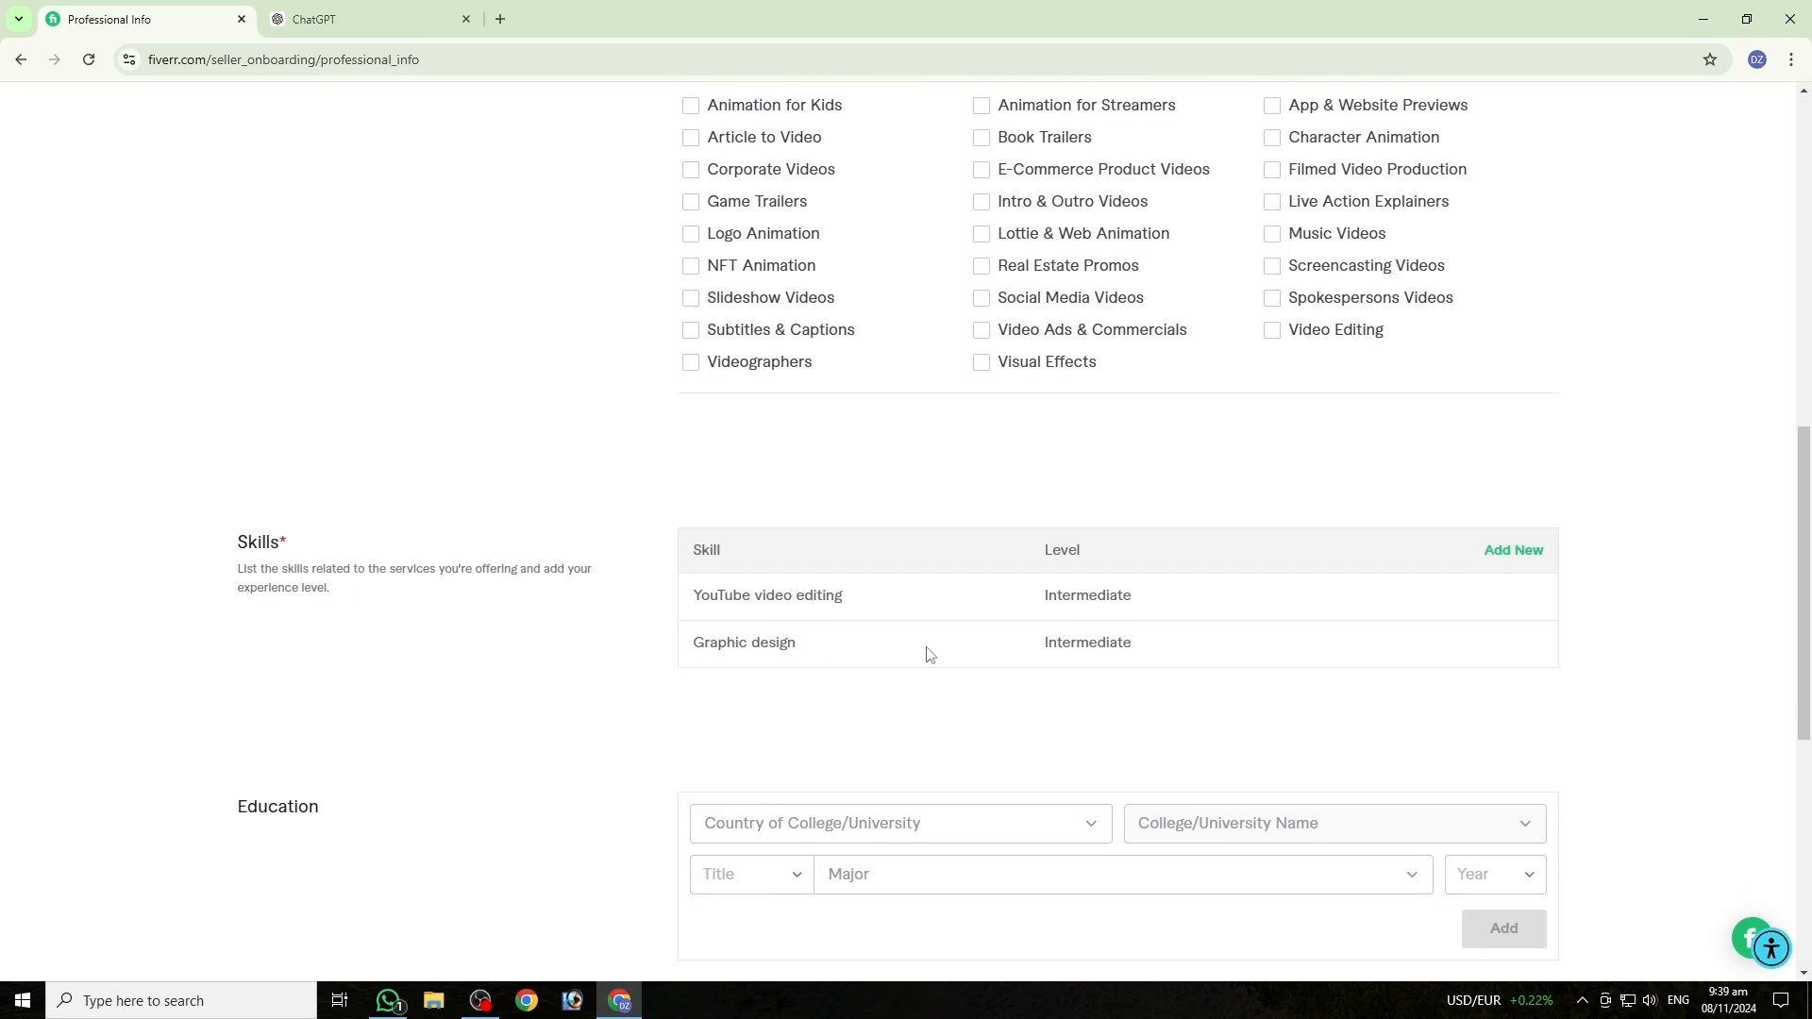
pyautogui.scroll(-2, 970, 598)
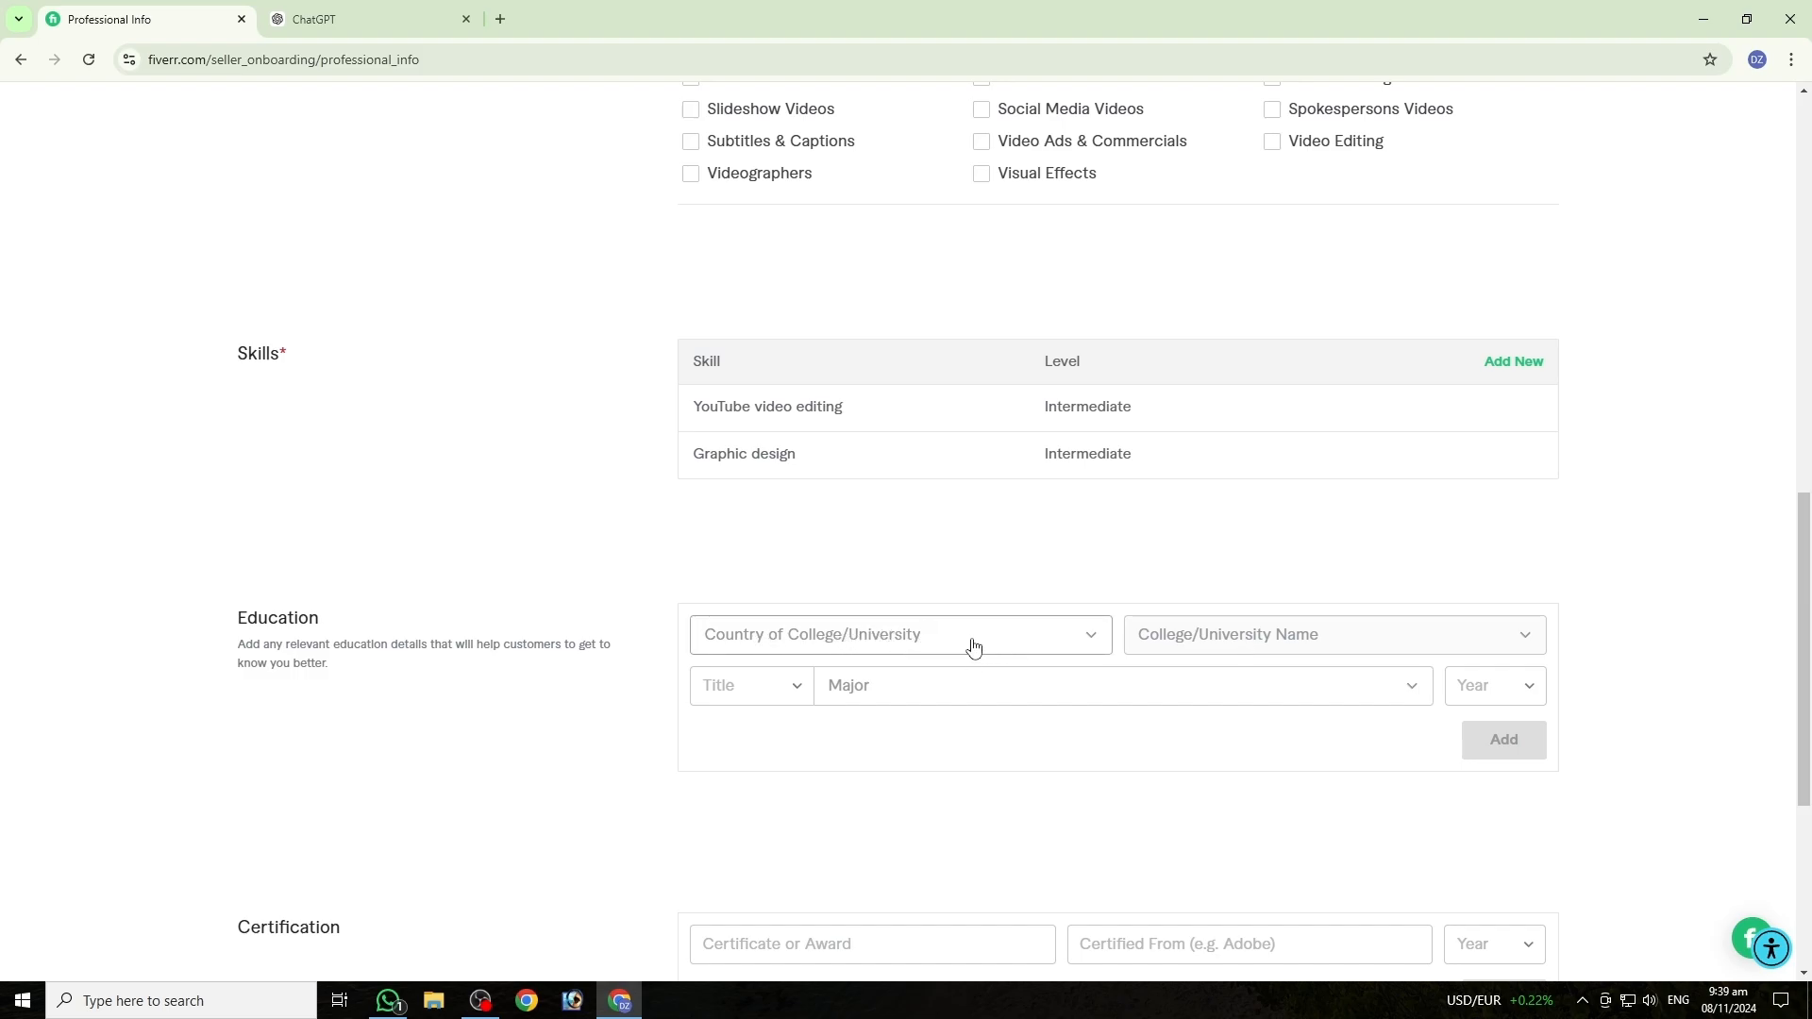
pyautogui.click(1043, 641)
pyautogui.write('pa')
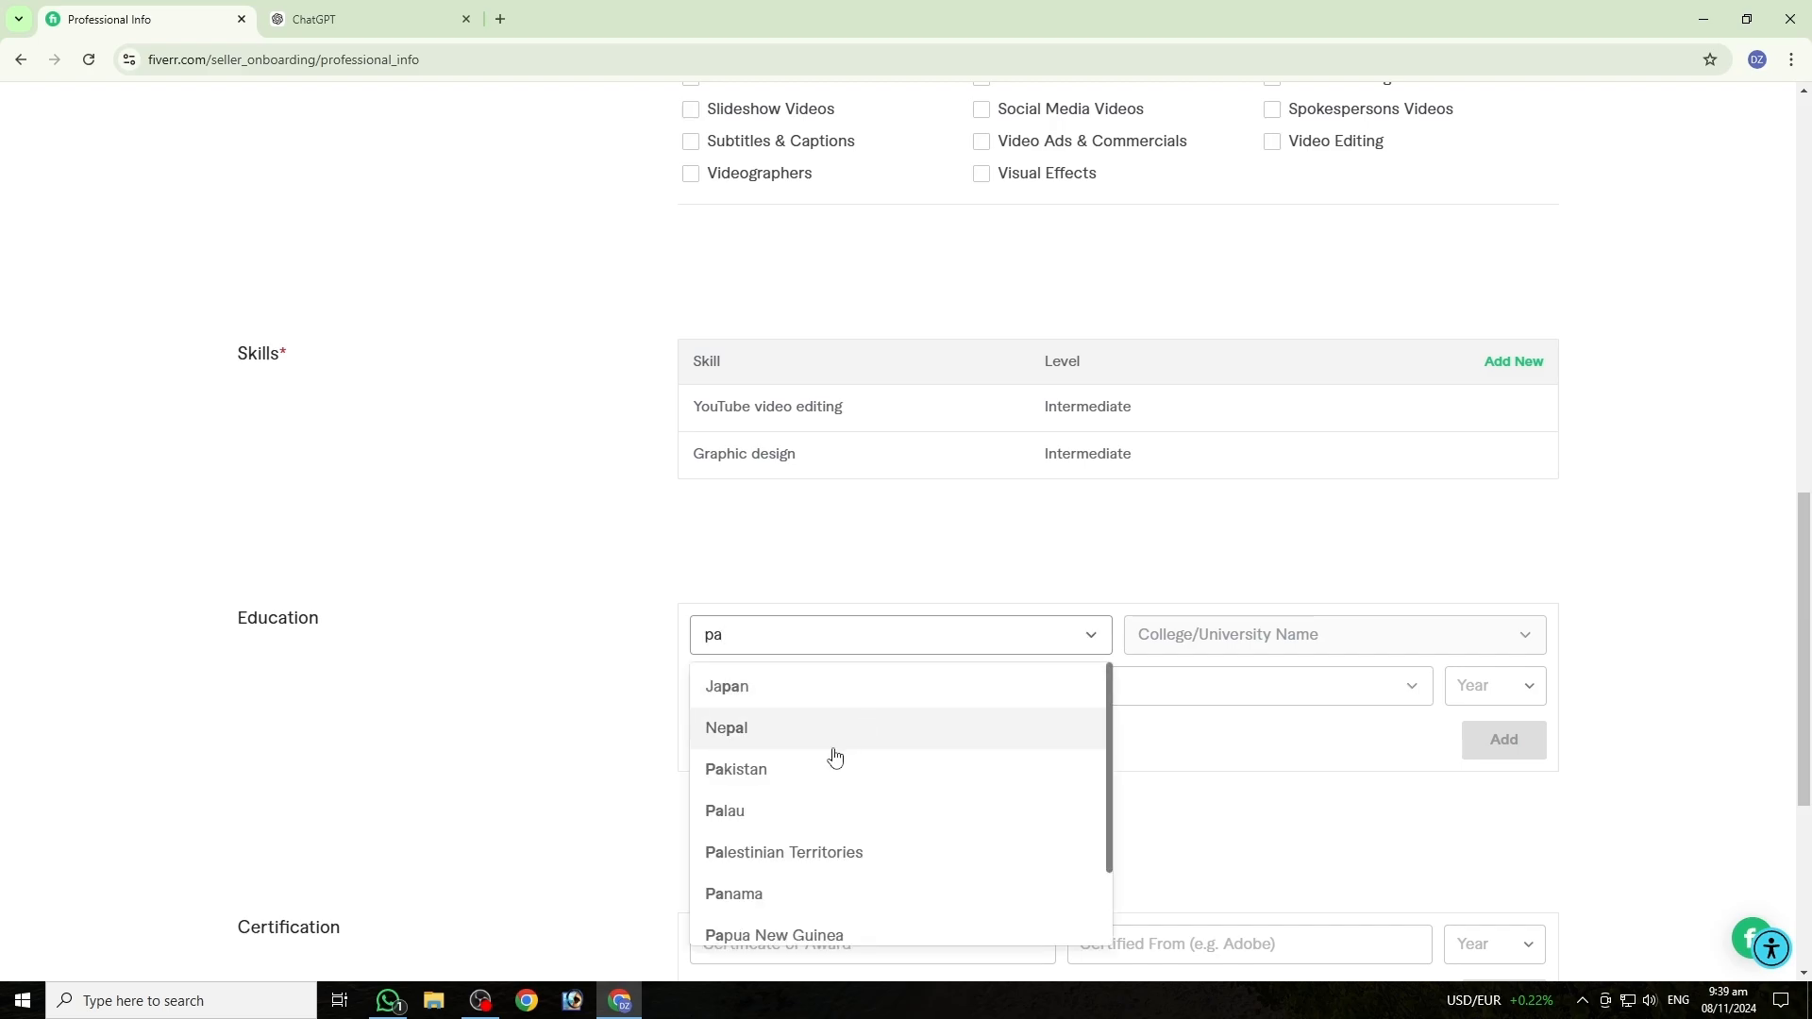
pyautogui.click(838, 769)
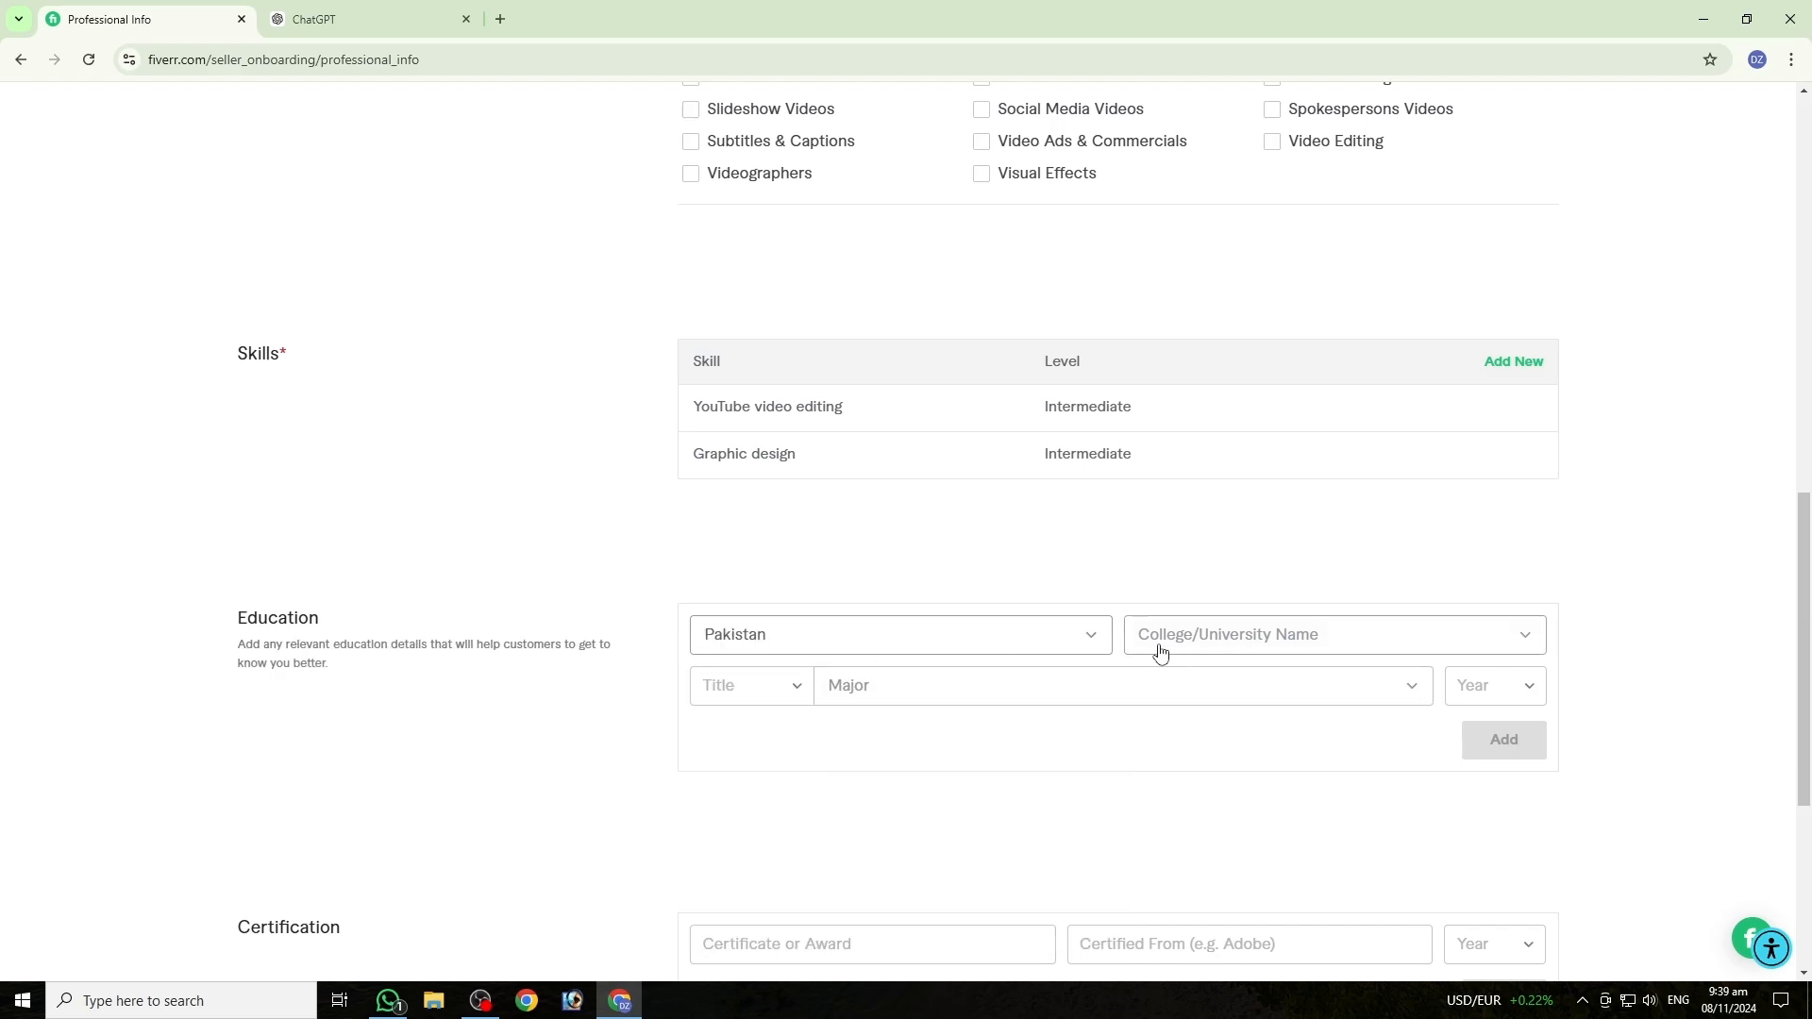
pyautogui.click(1270, 637)
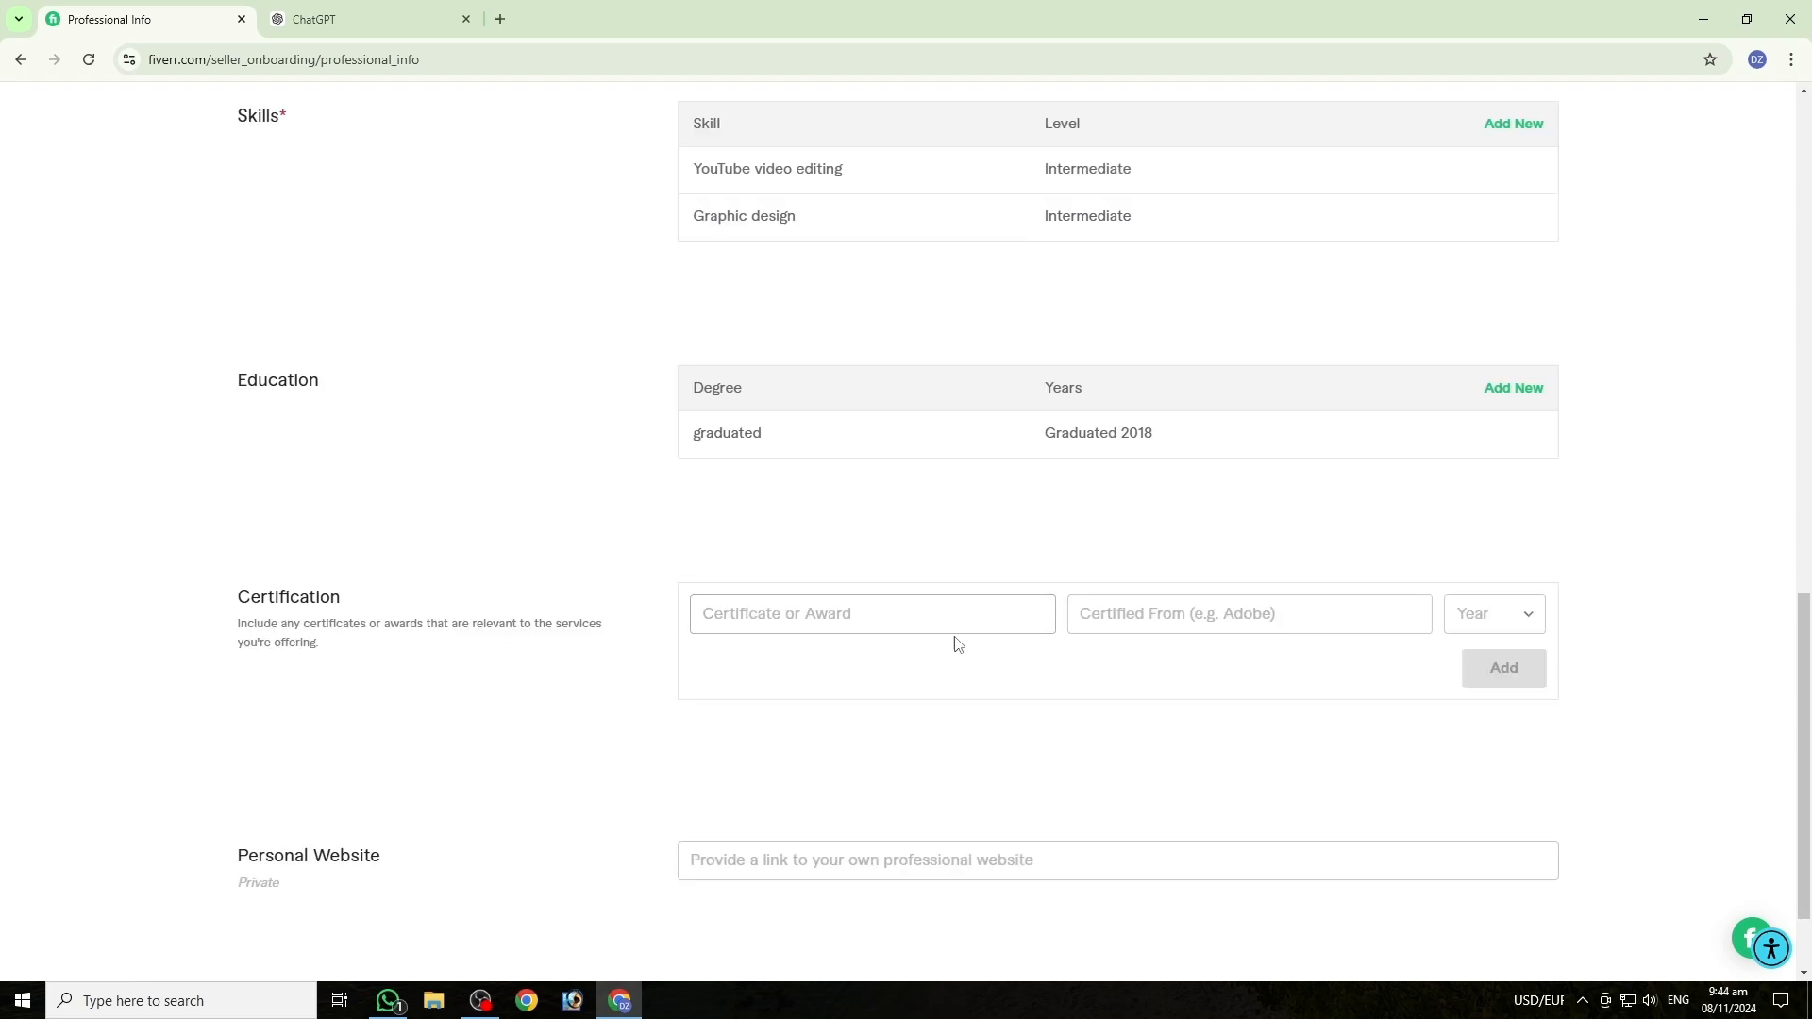
# Step: Submit the professional info without a certification or personal website and continue past Account Security
pyautogui.scroll(-2, 954, 756)
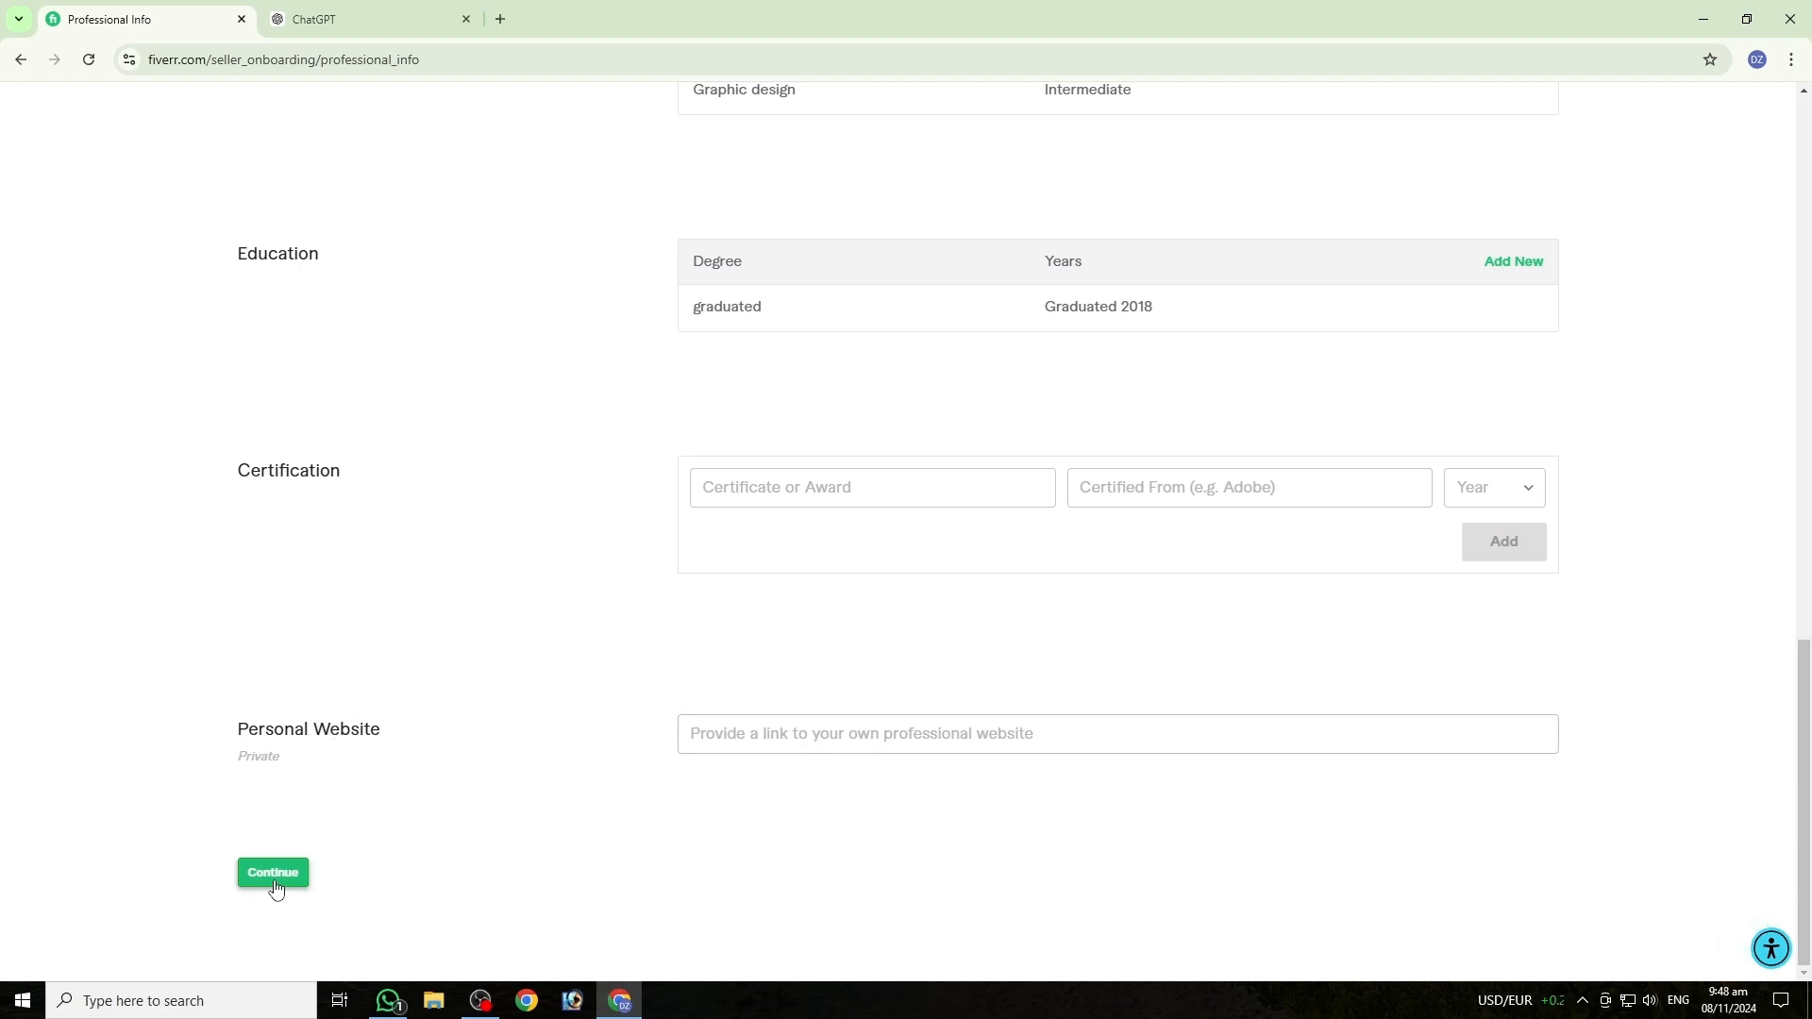
pyautogui.click(274, 887)
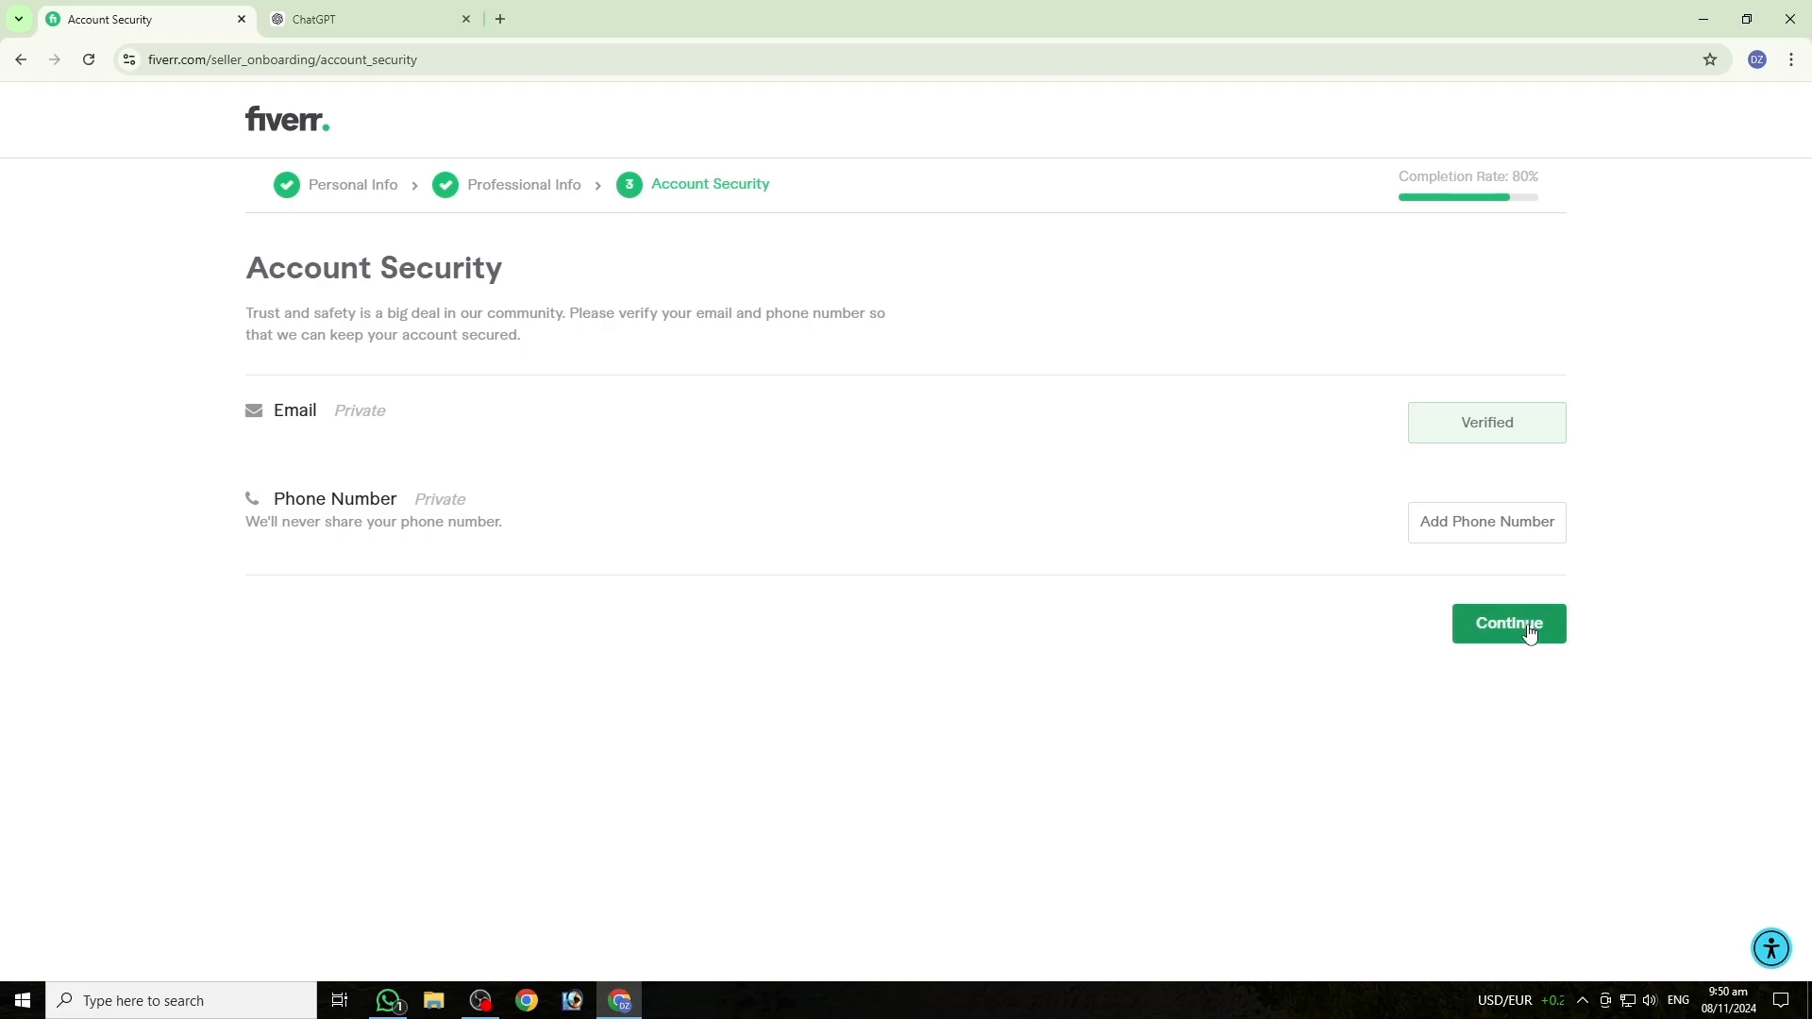
pyautogui.click(1527, 629)
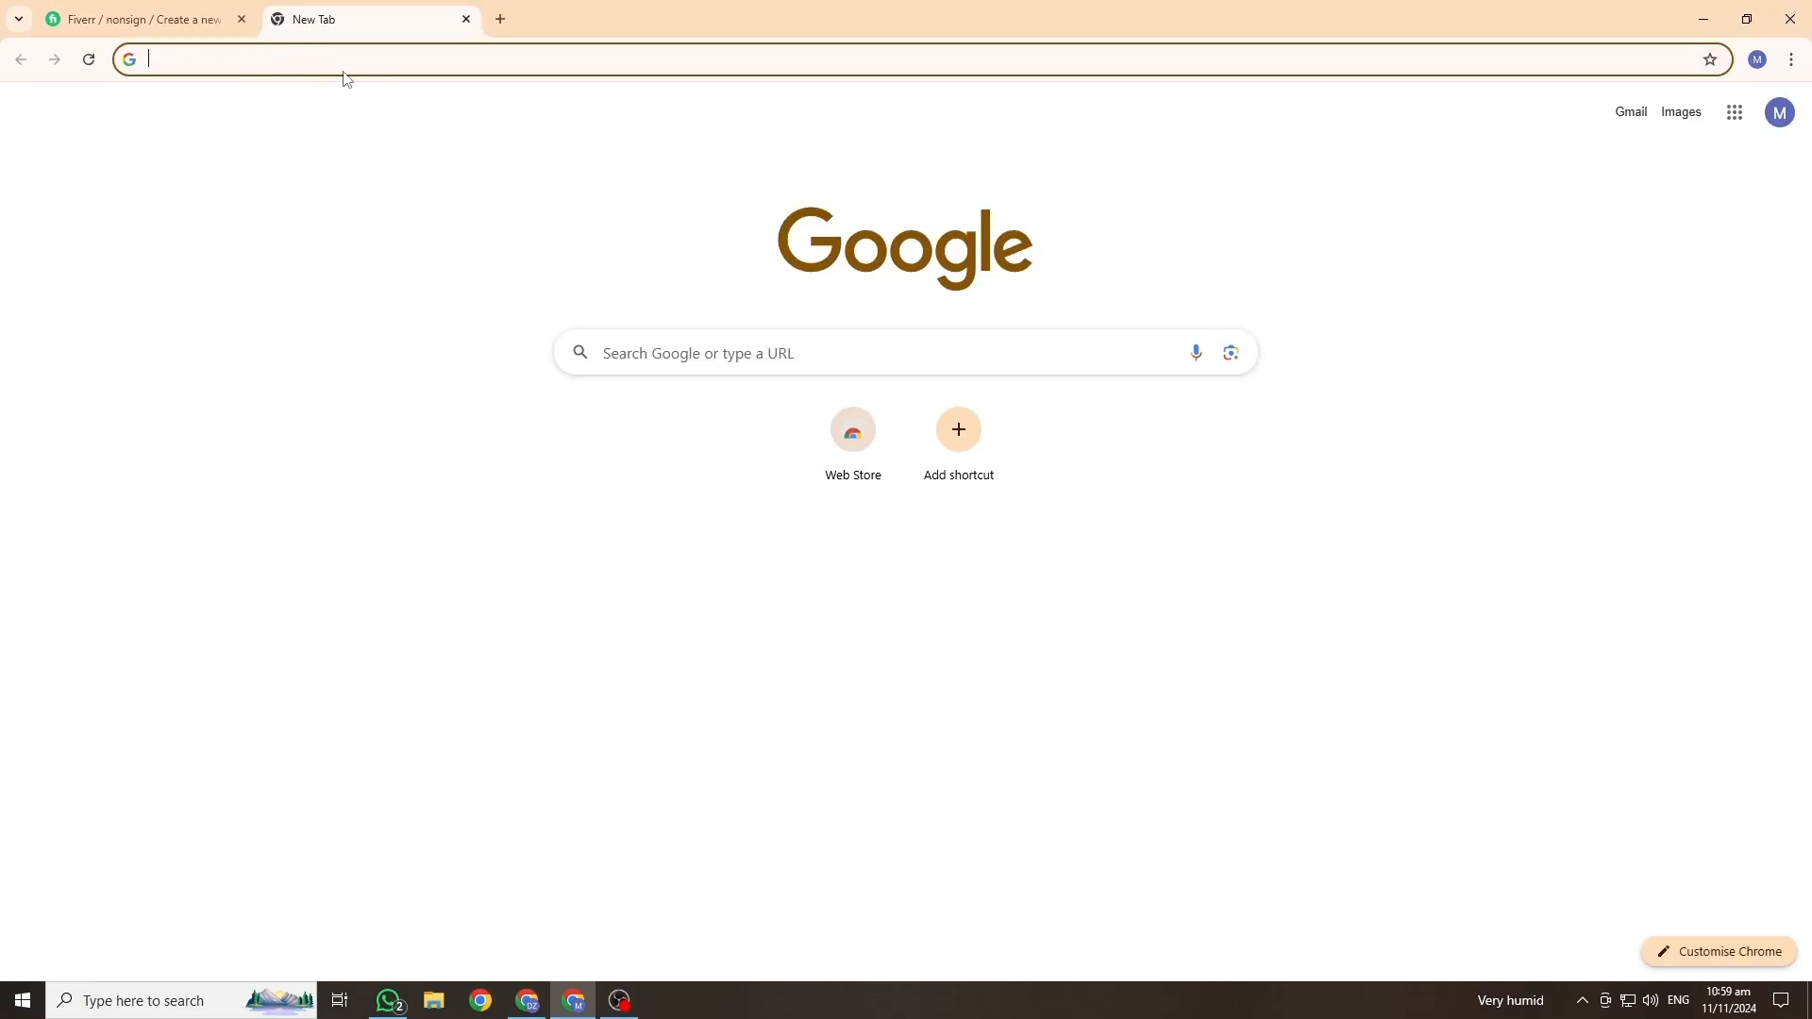
# Step: Search for google in the new browser tab and open the google.com home page from the results
pyautogui.click(393, 67)
pyautogui.write('google')
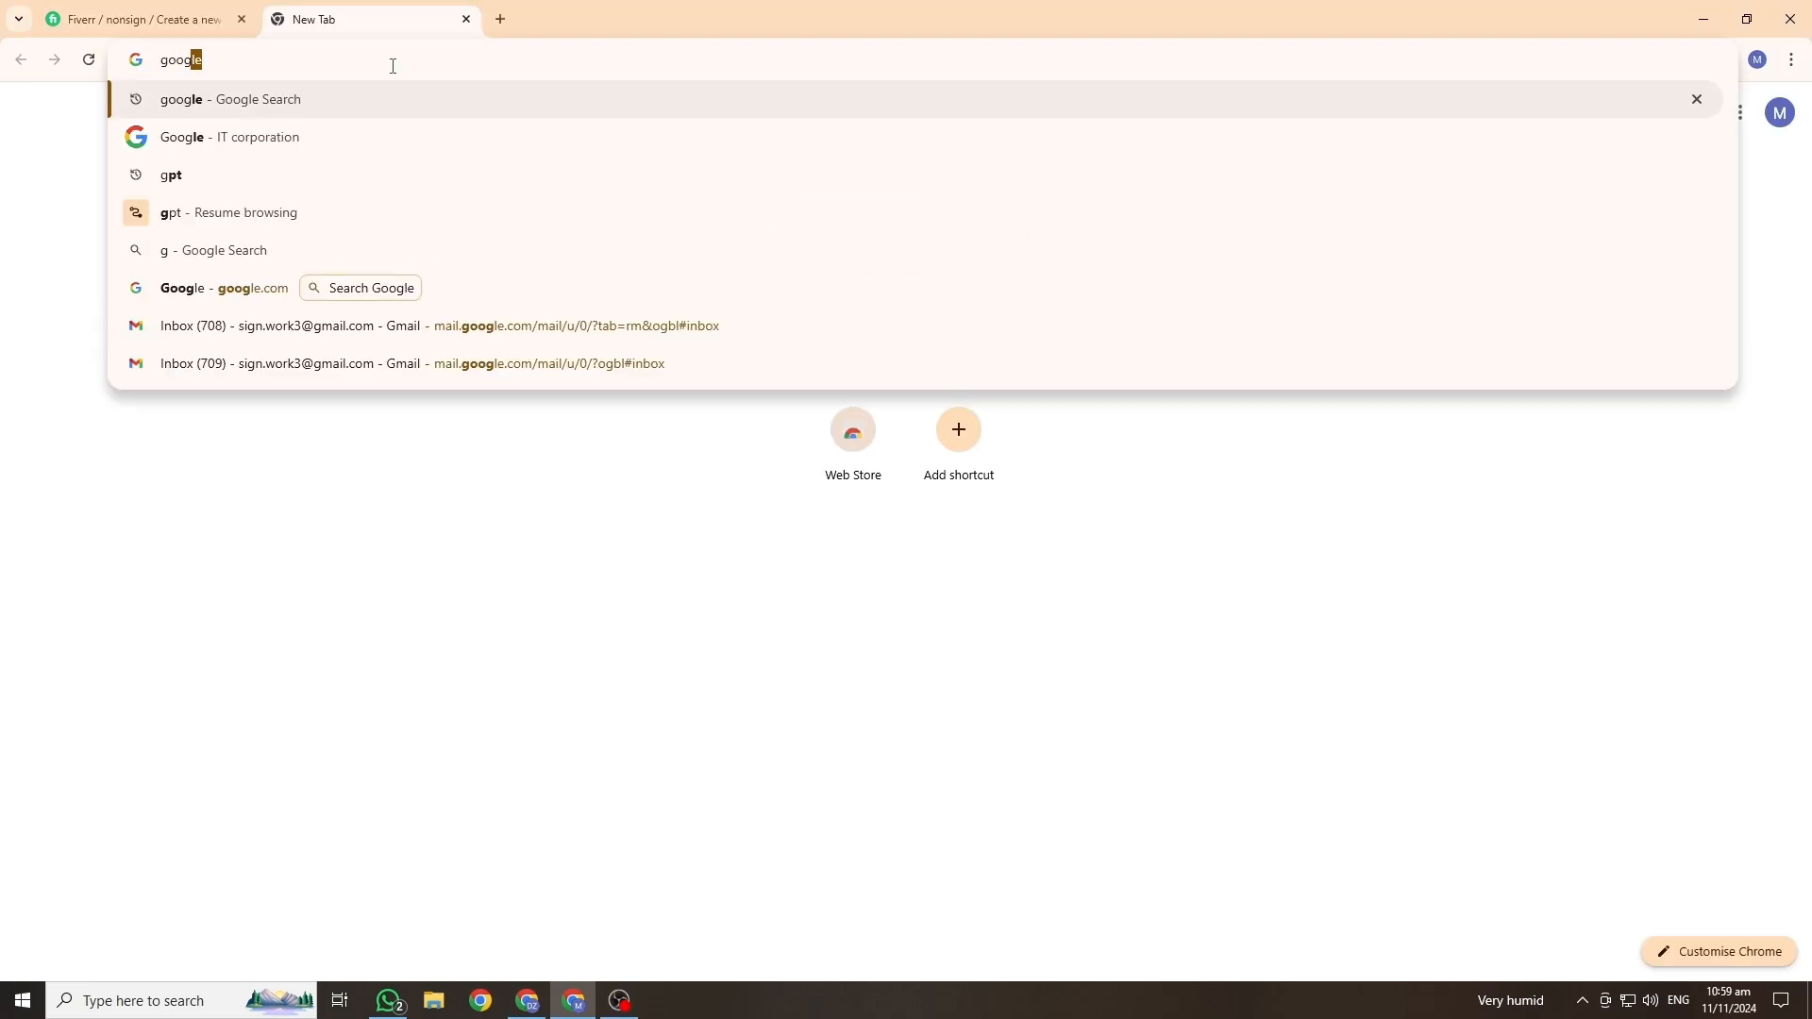
pyautogui.press('Return')
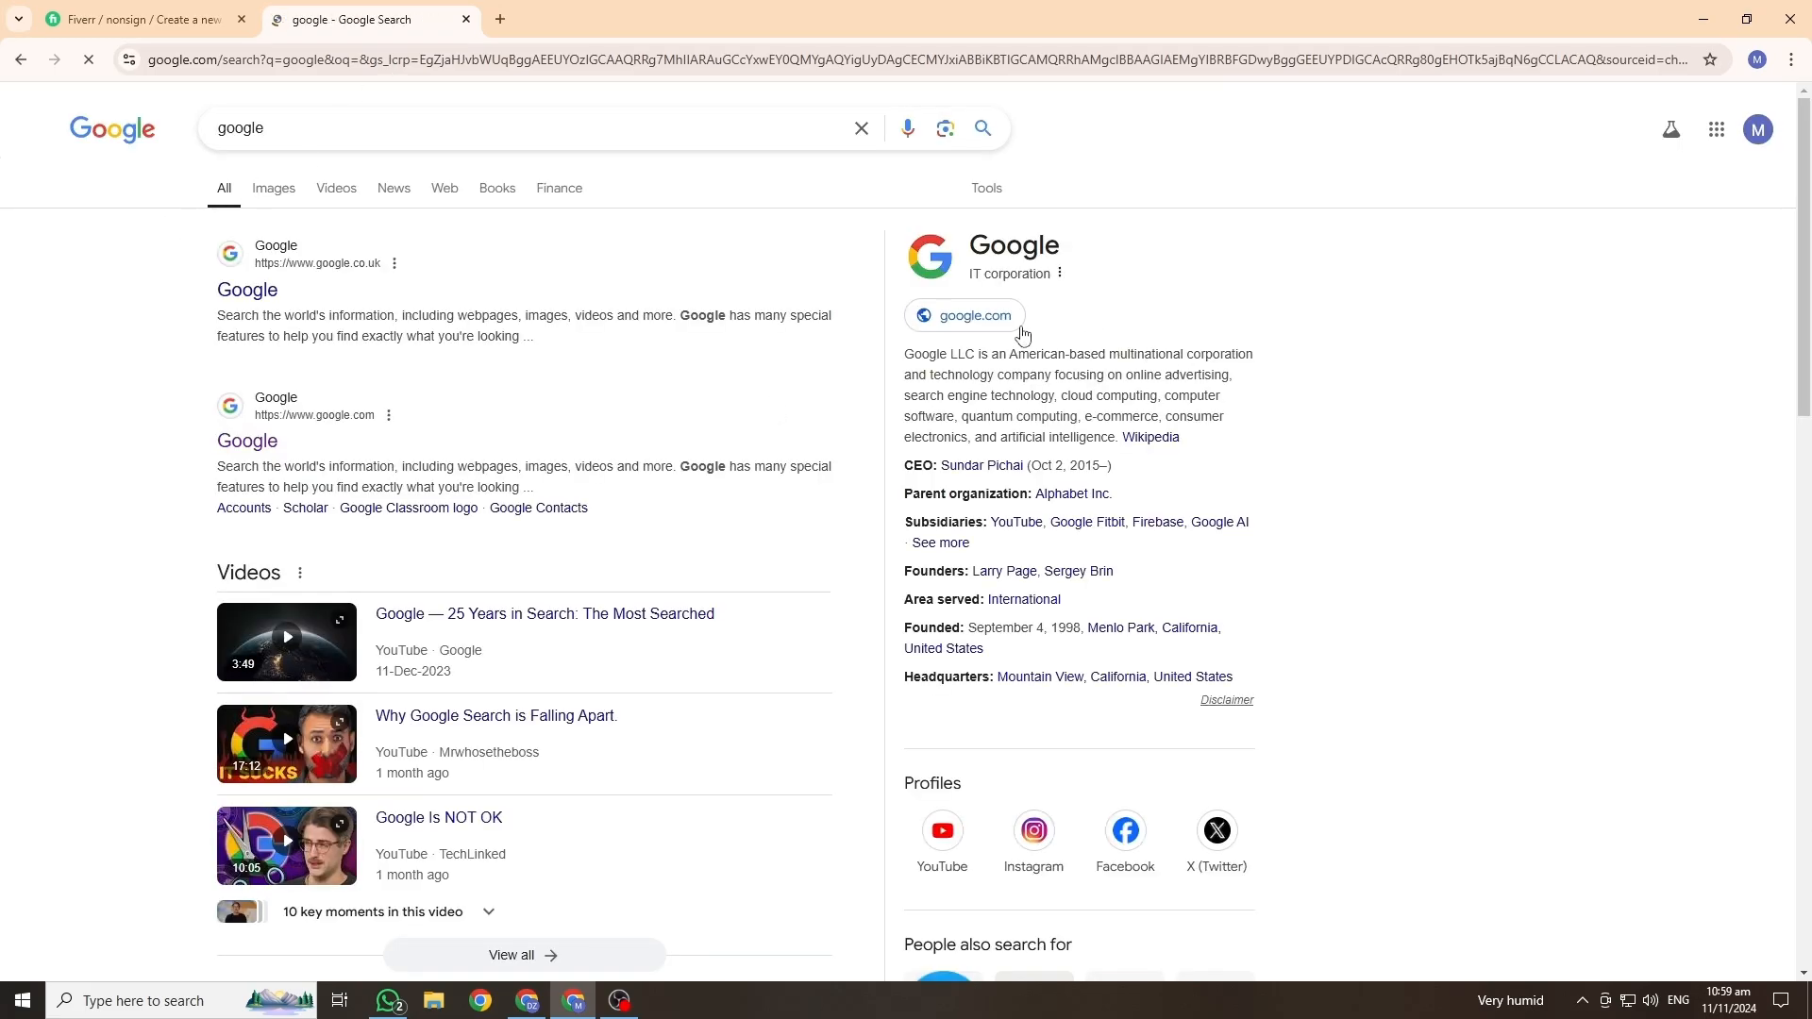
pyautogui.click(1020, 327)
# Step: Search Google for fiverr, open the Fiverr site and switch the account to buying mode
pyautogui.click(920, 455)
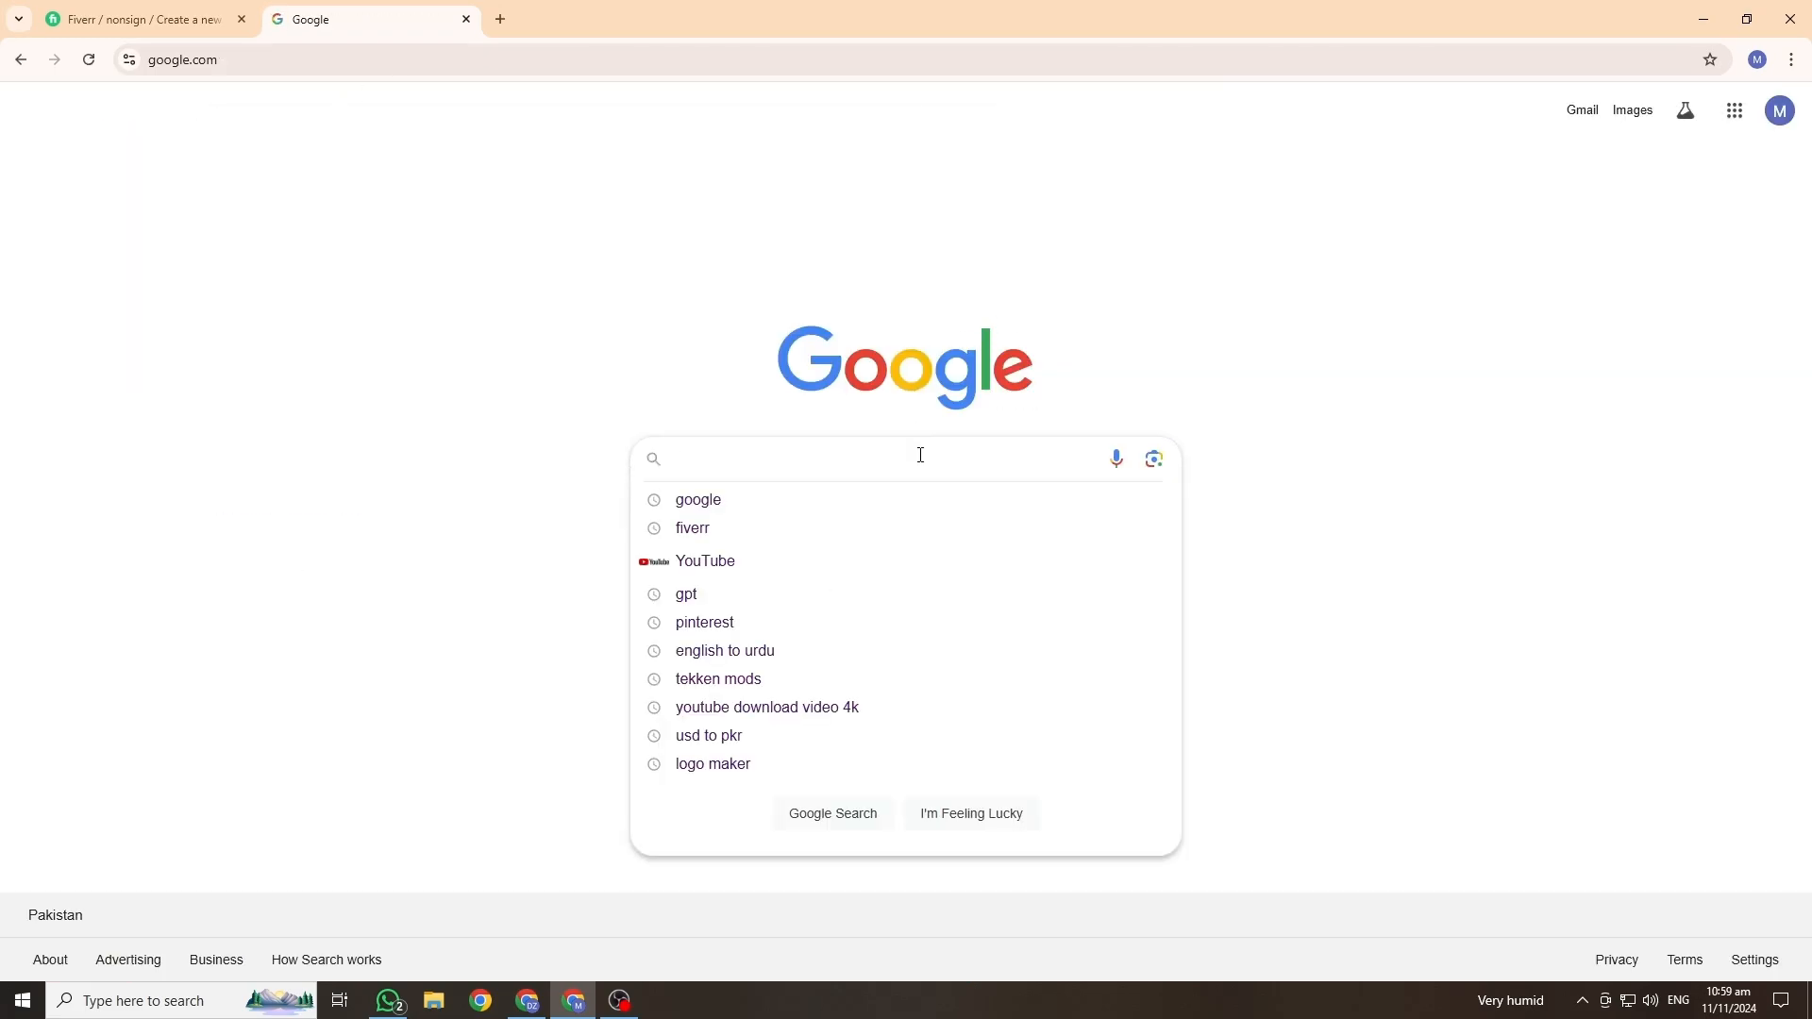
pyautogui.click(694, 529)
pyautogui.click(477, 288)
pyautogui.click(1544, 135)
pyautogui.click(1398, 249)
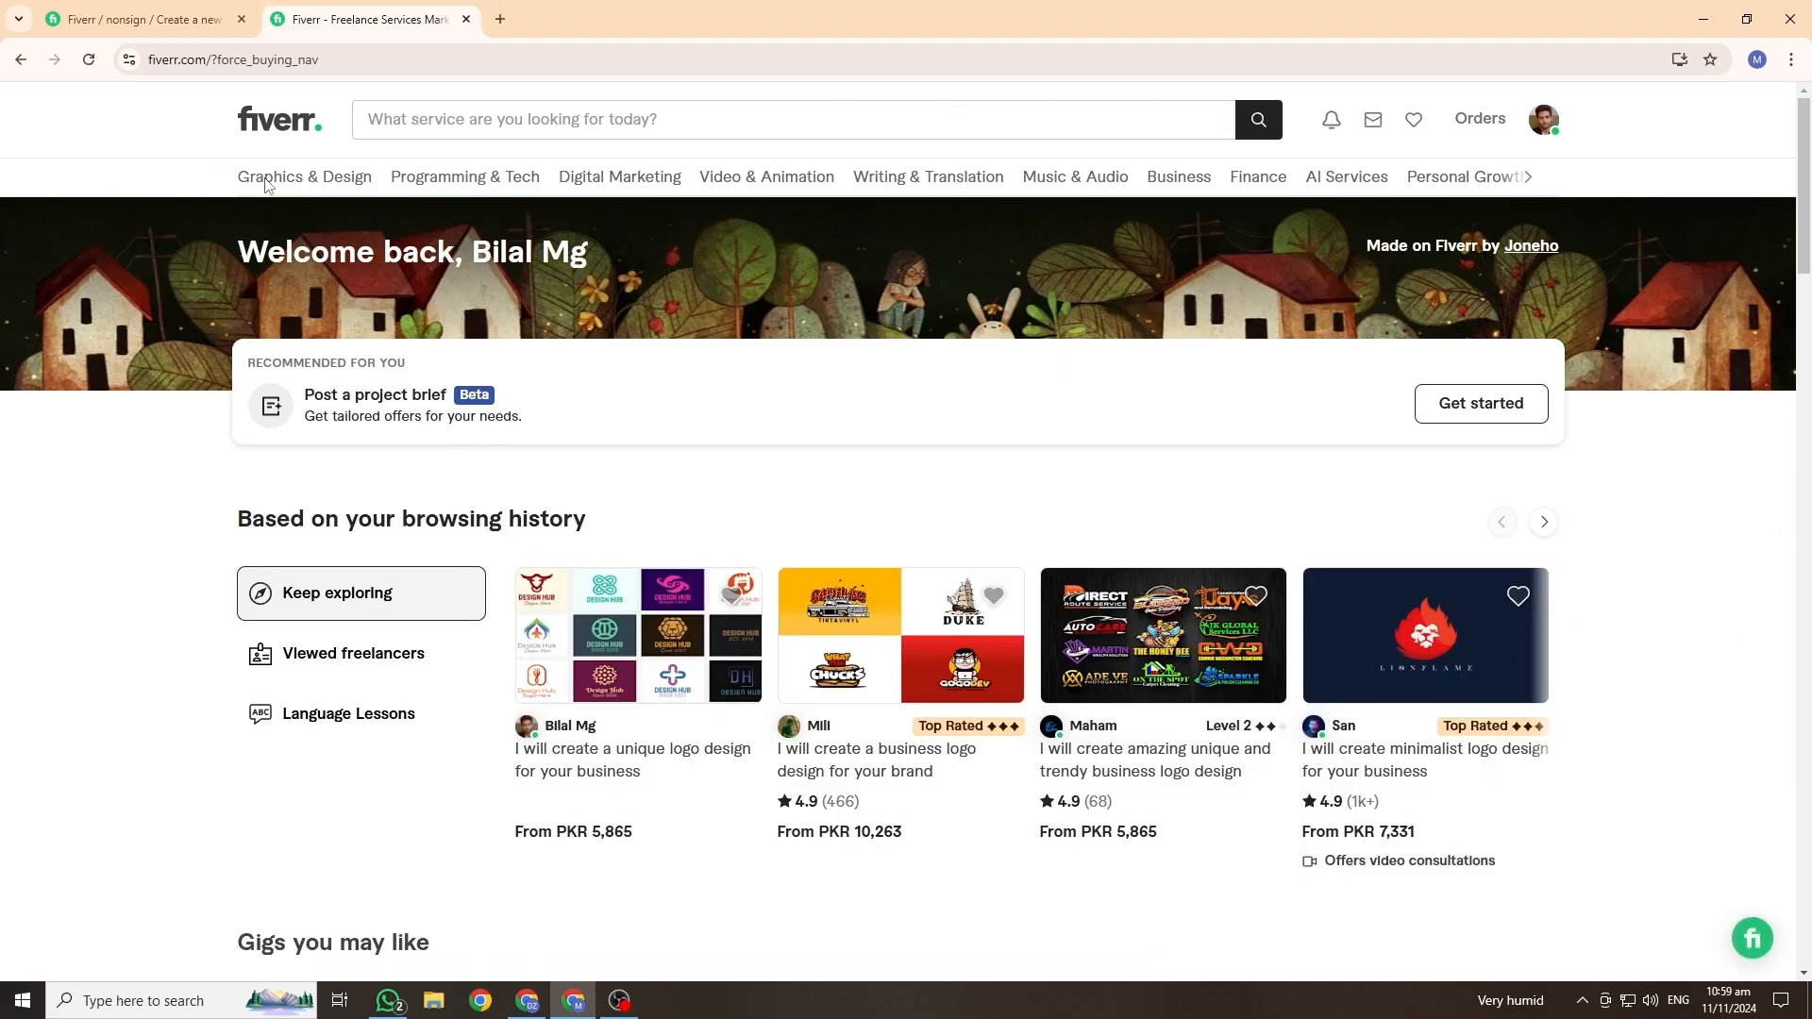
# Step: Open the Logo Design category under Graphics & Design and browse its gigs for suitable reference examples
pyautogui.moveTo(269, 182)
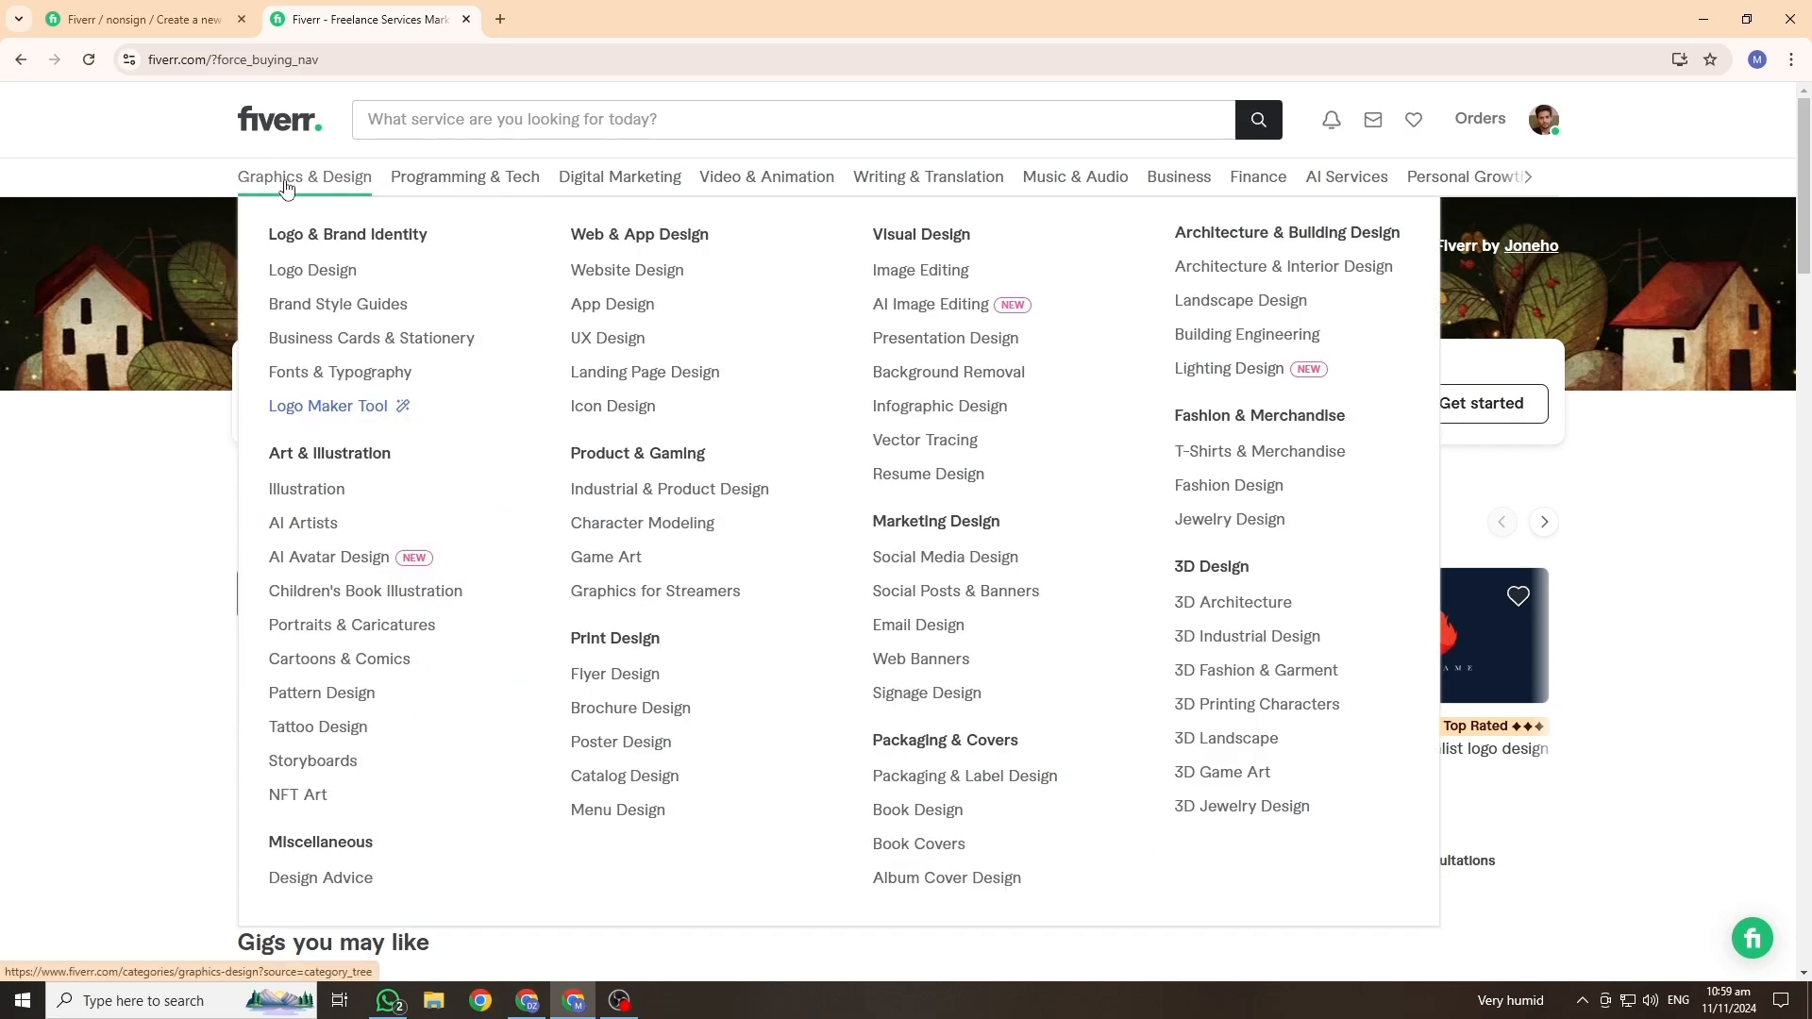
pyautogui.click(329, 274)
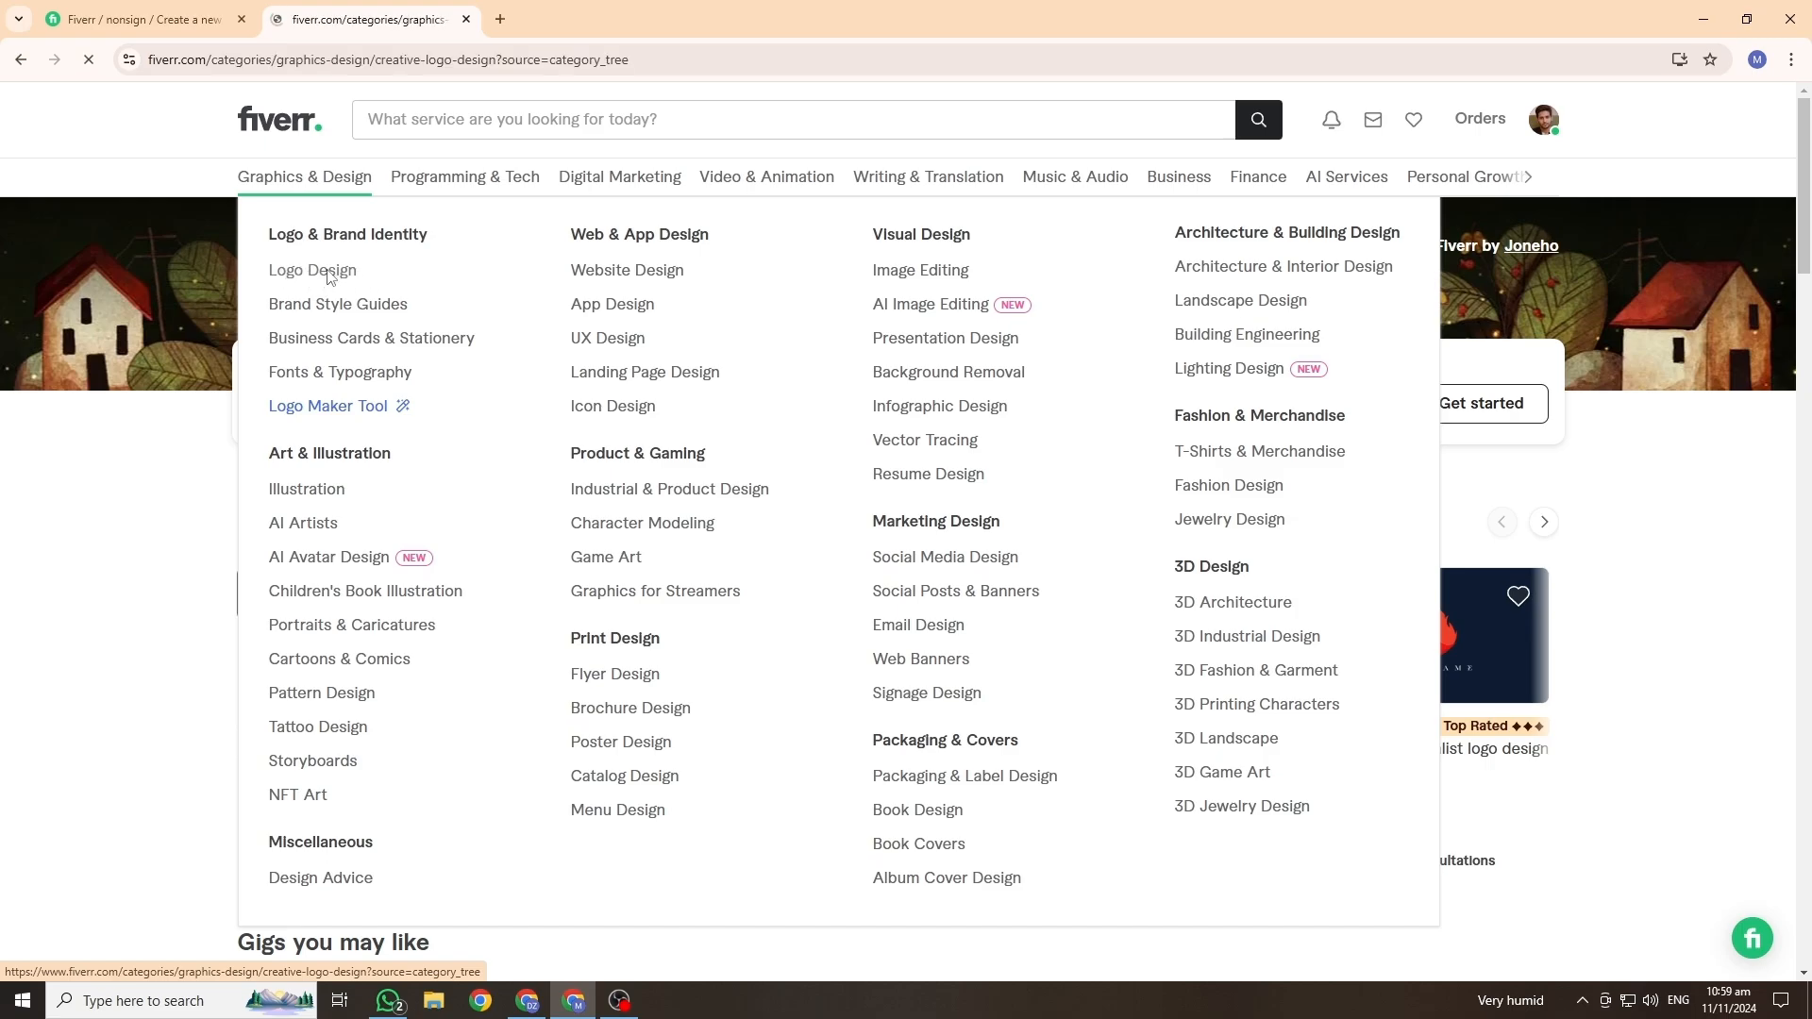
pyautogui.scroll(-2, 315, 364)
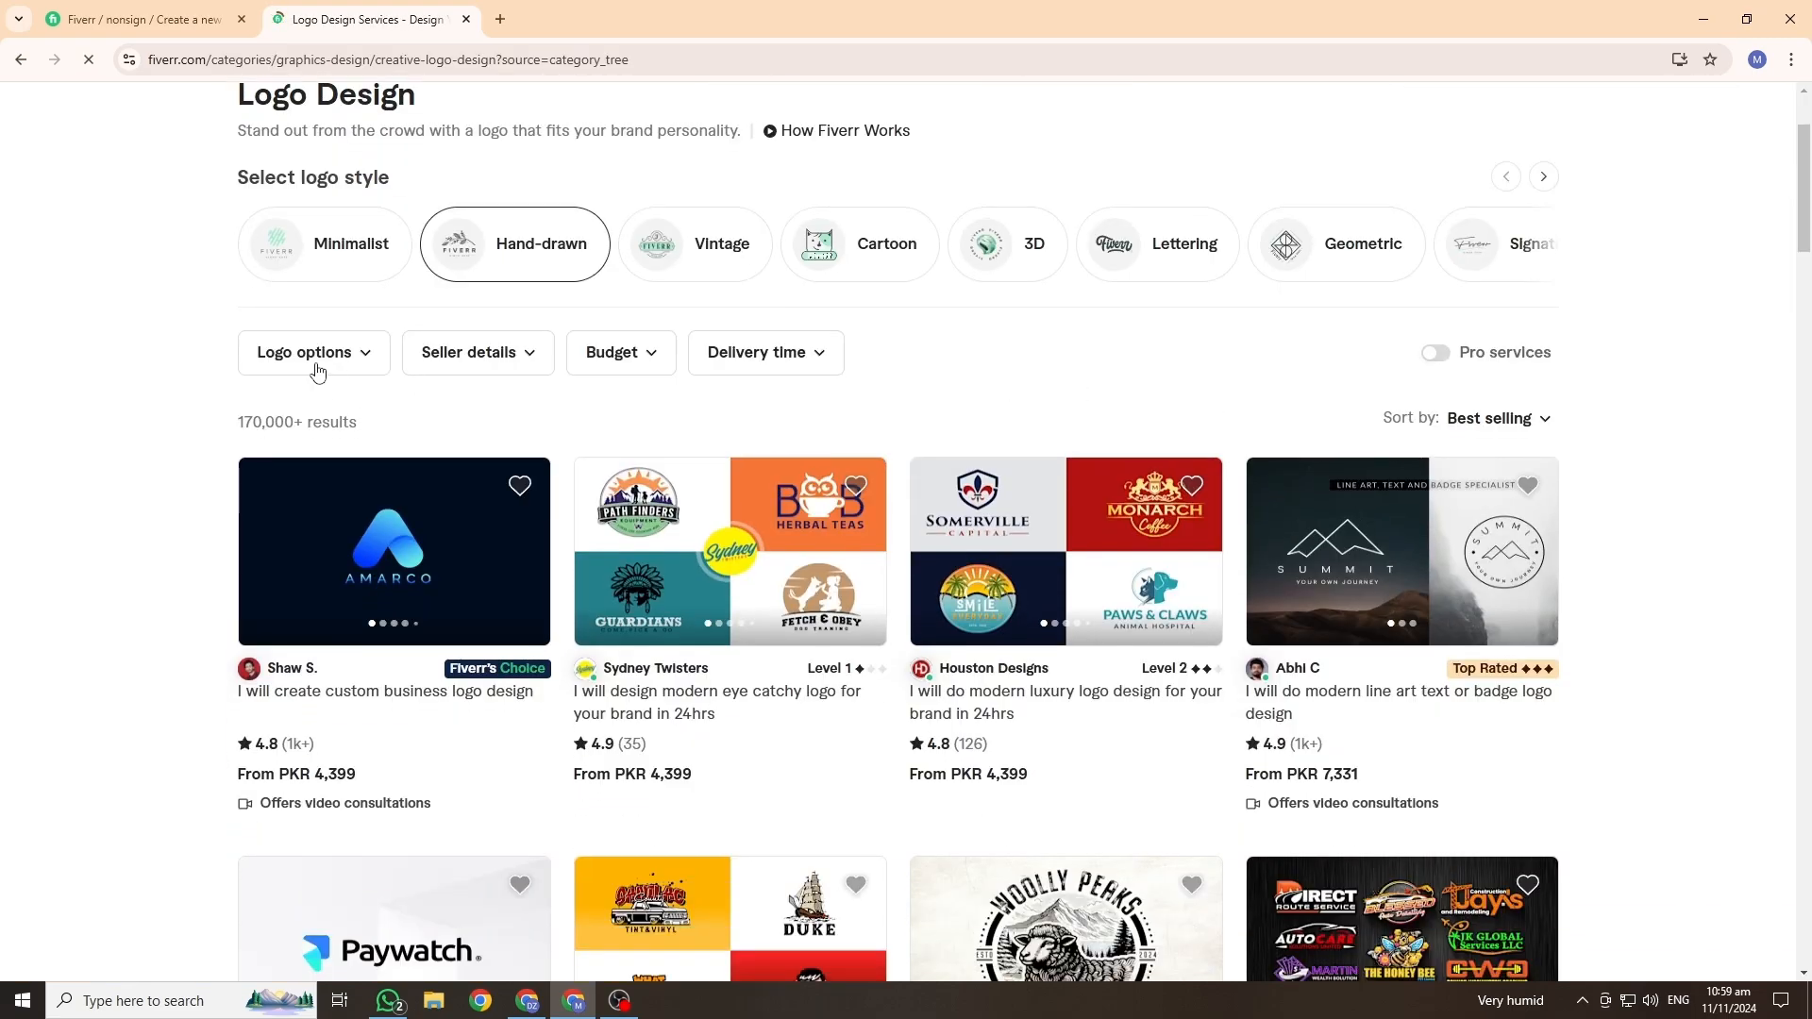
pyautogui.scroll(-3, 685, 564)
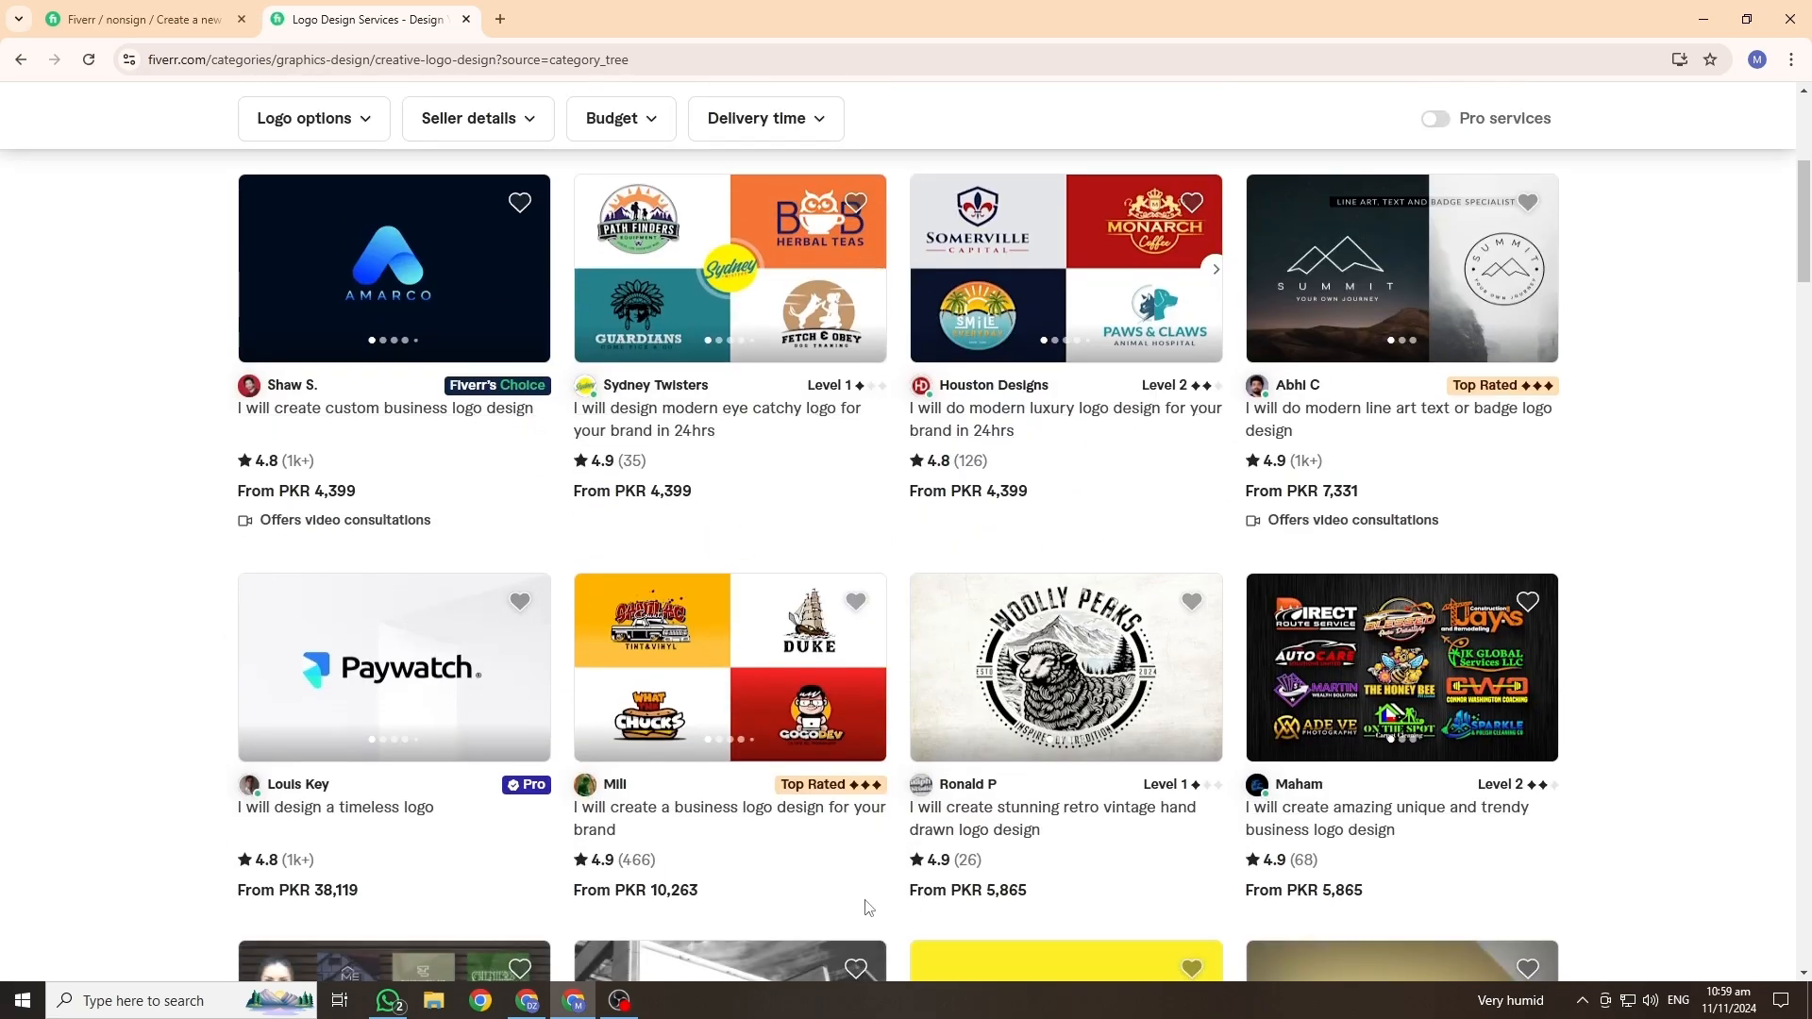
pyautogui.scroll(-2, 1197, 686)
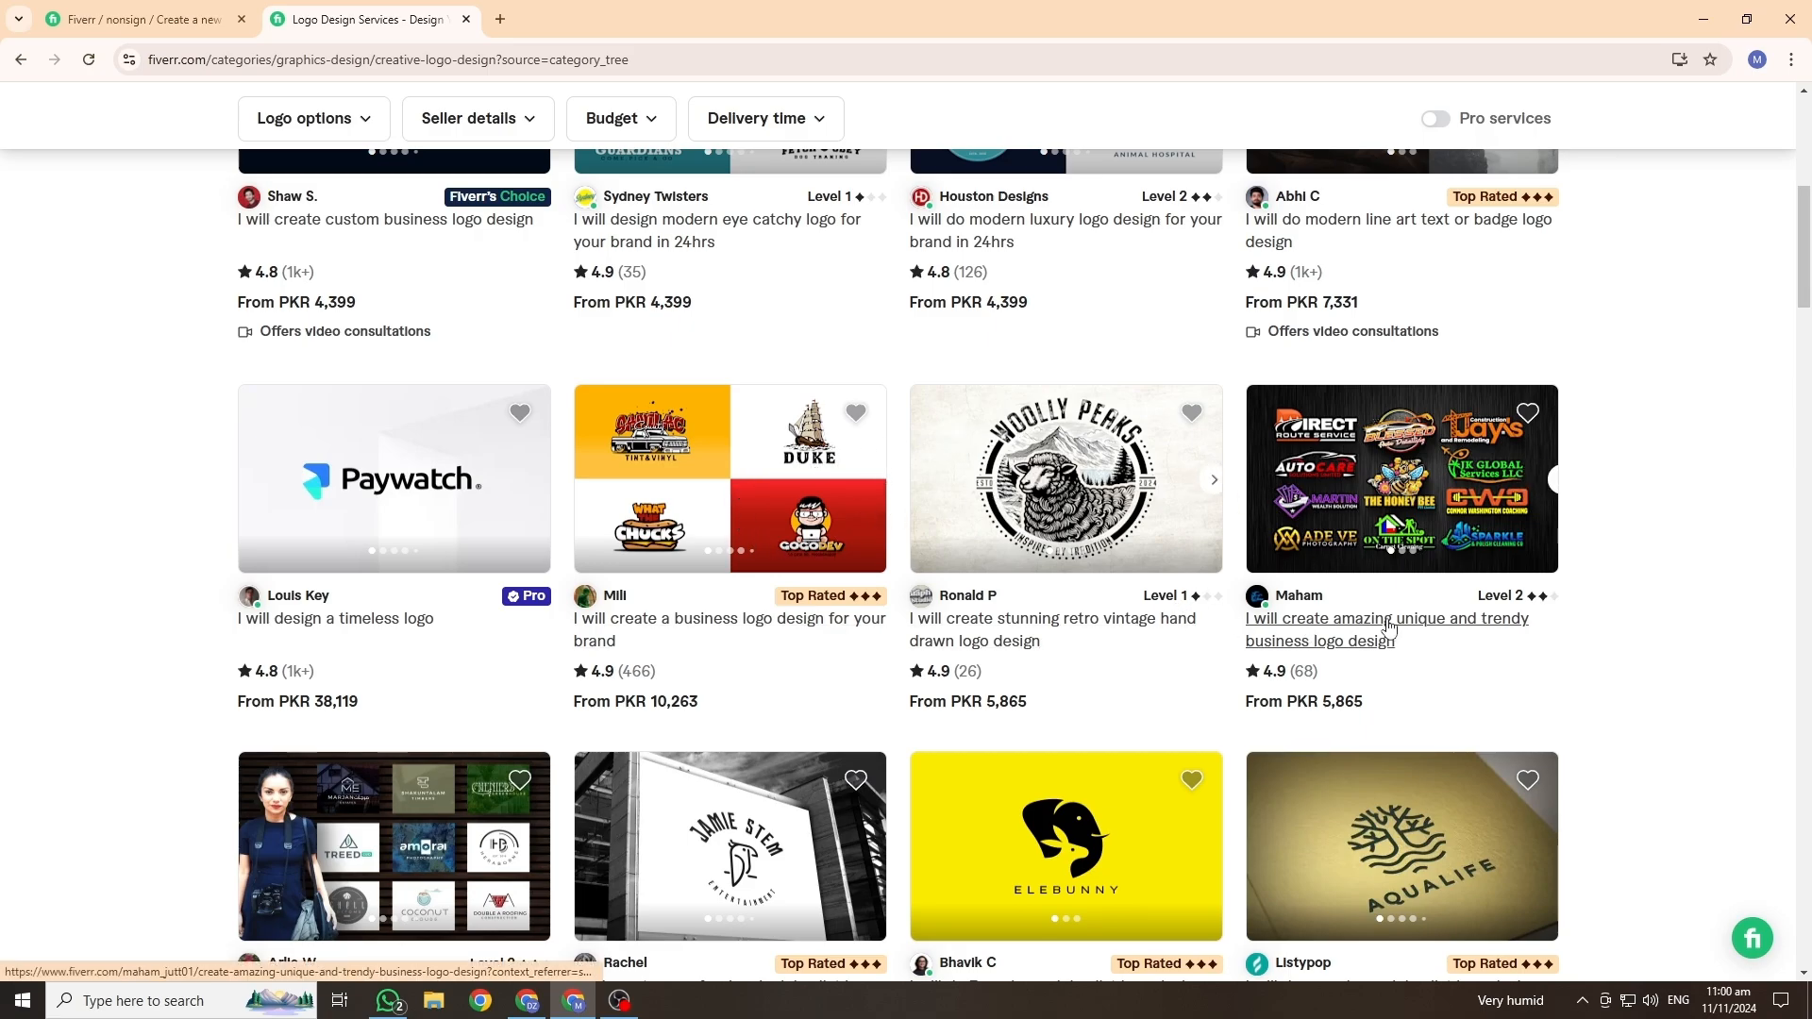
pyautogui.scroll(1, 1242, 626)
pyautogui.scroll(-1, 784, 658)
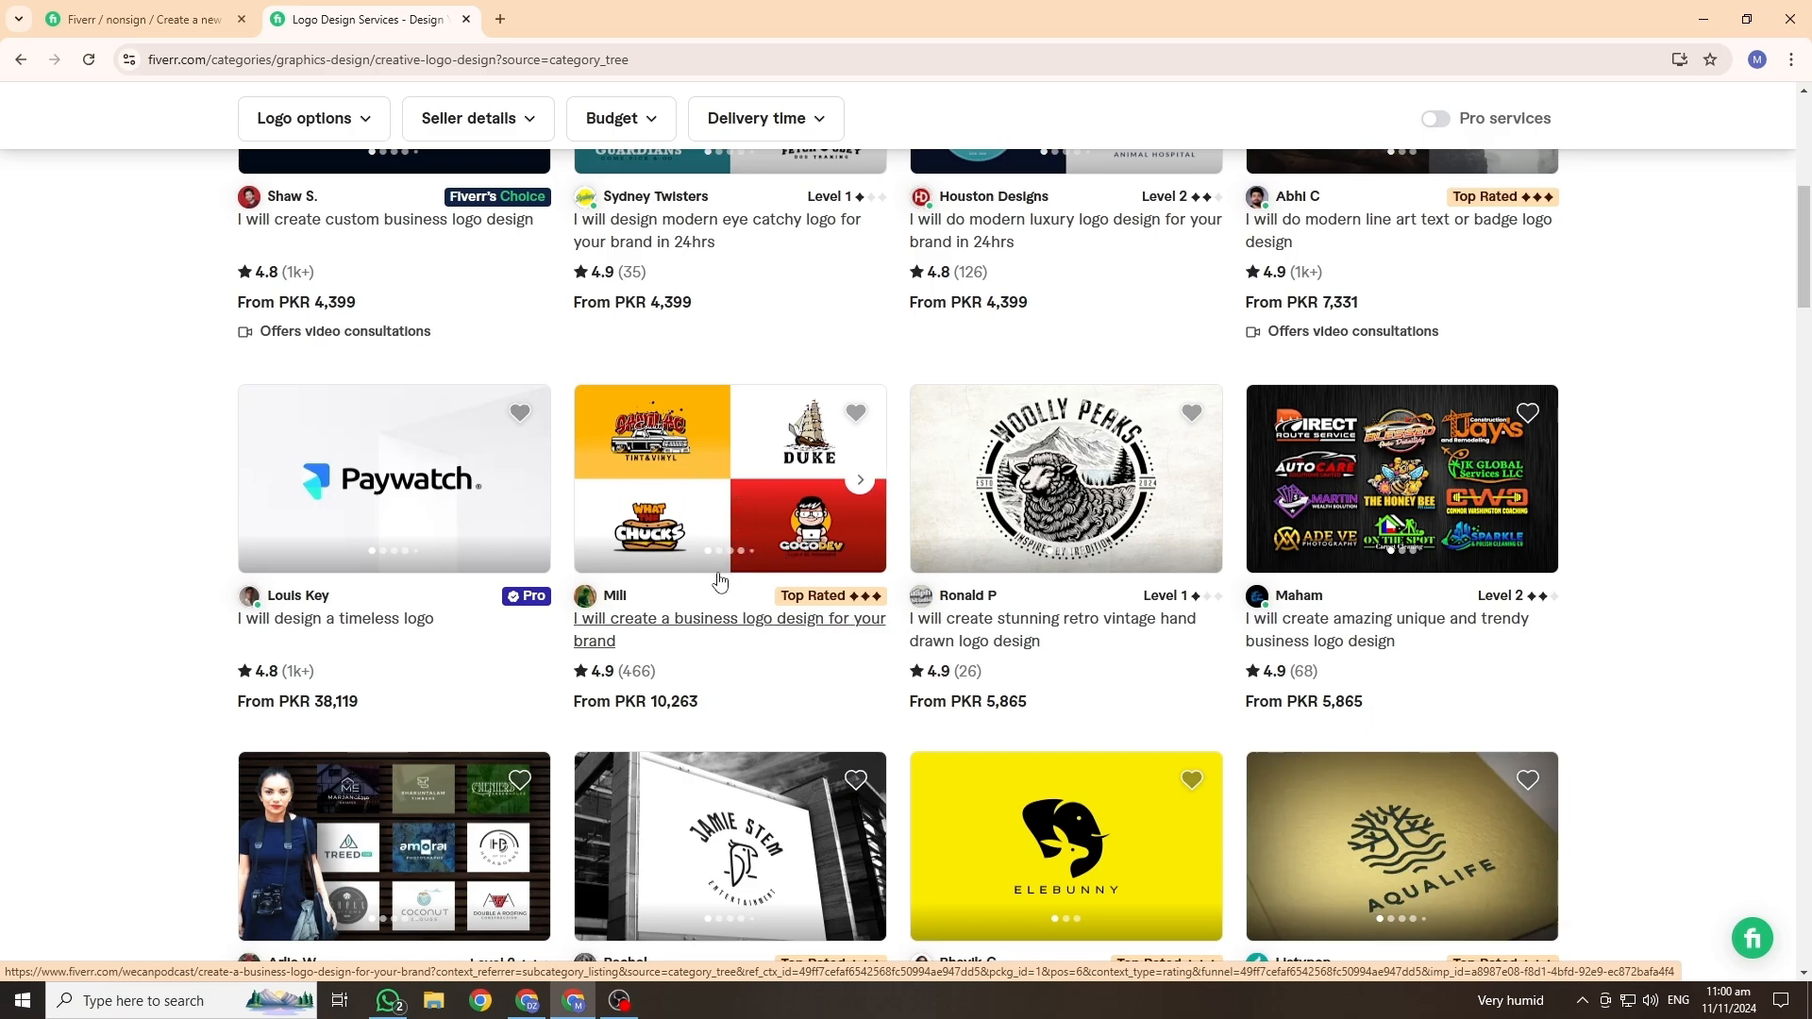
# Step: Open the "business logo design for your brand" and "amazing unique and trendy business logo design" gigs in separate new tabs
pyautogui.scroll(-1, 716, 574)
pyautogui.rightClick(607, 534)
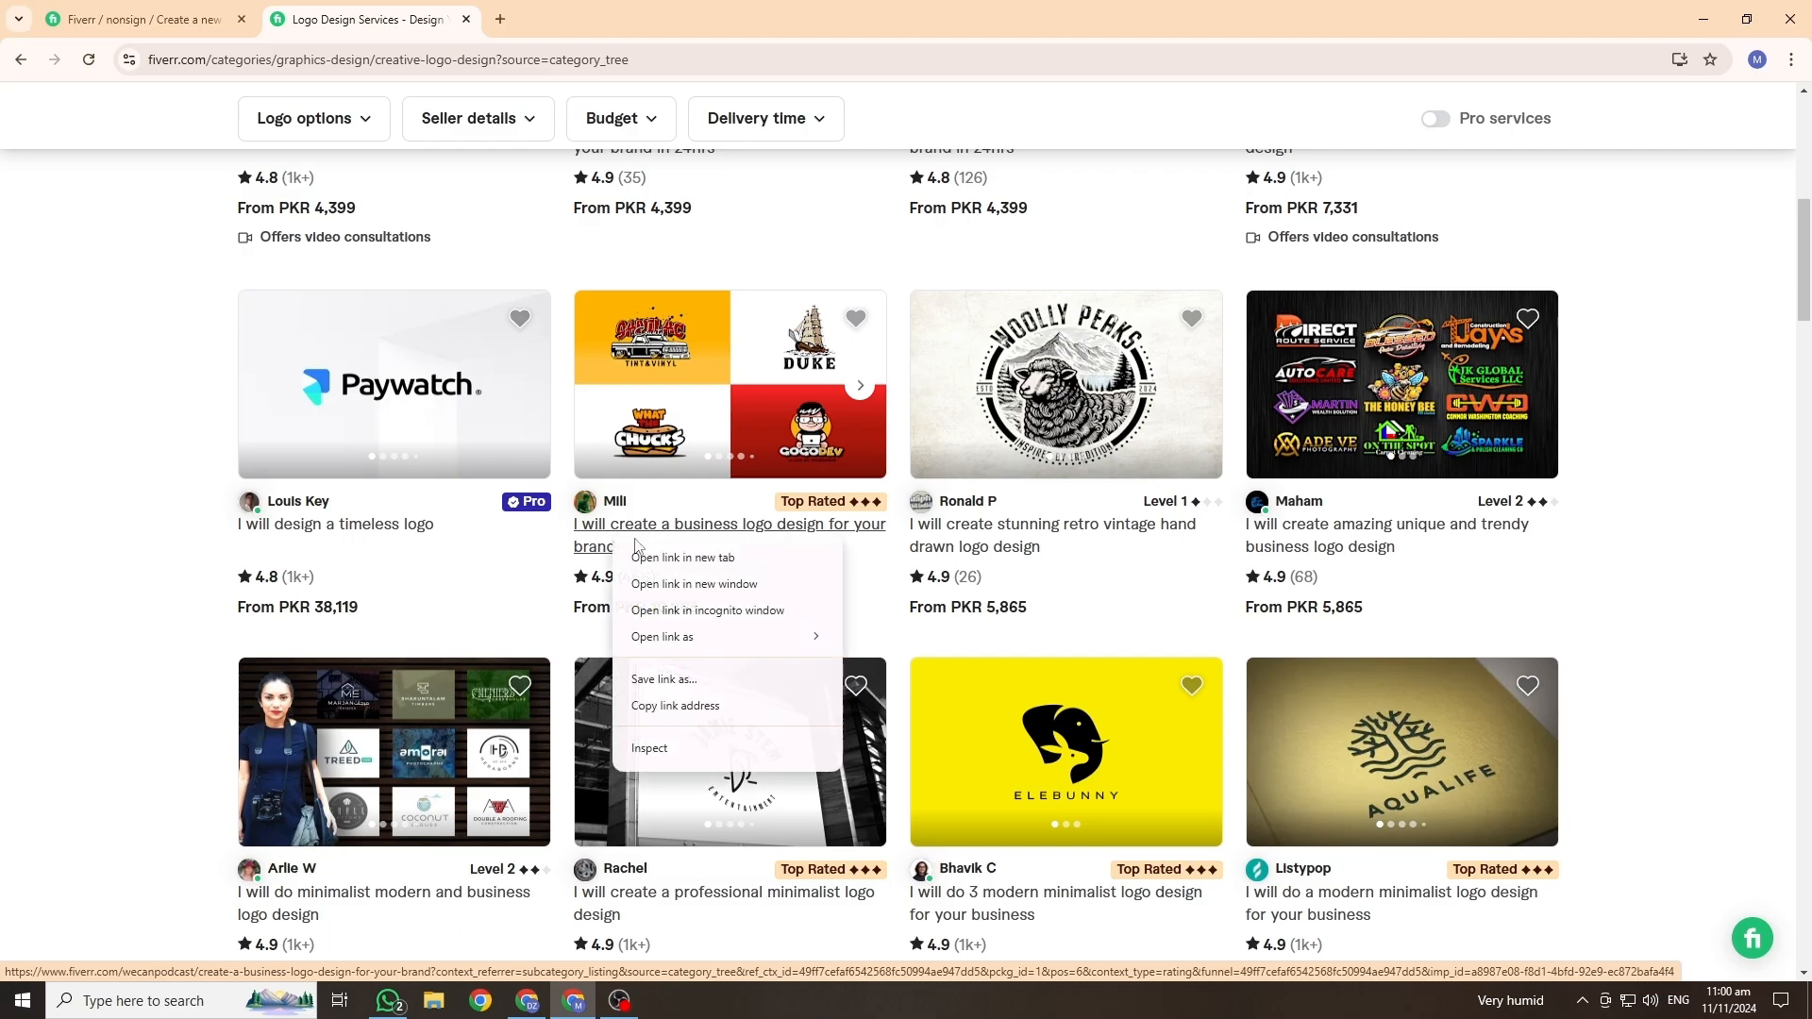
pyautogui.click(708, 564)
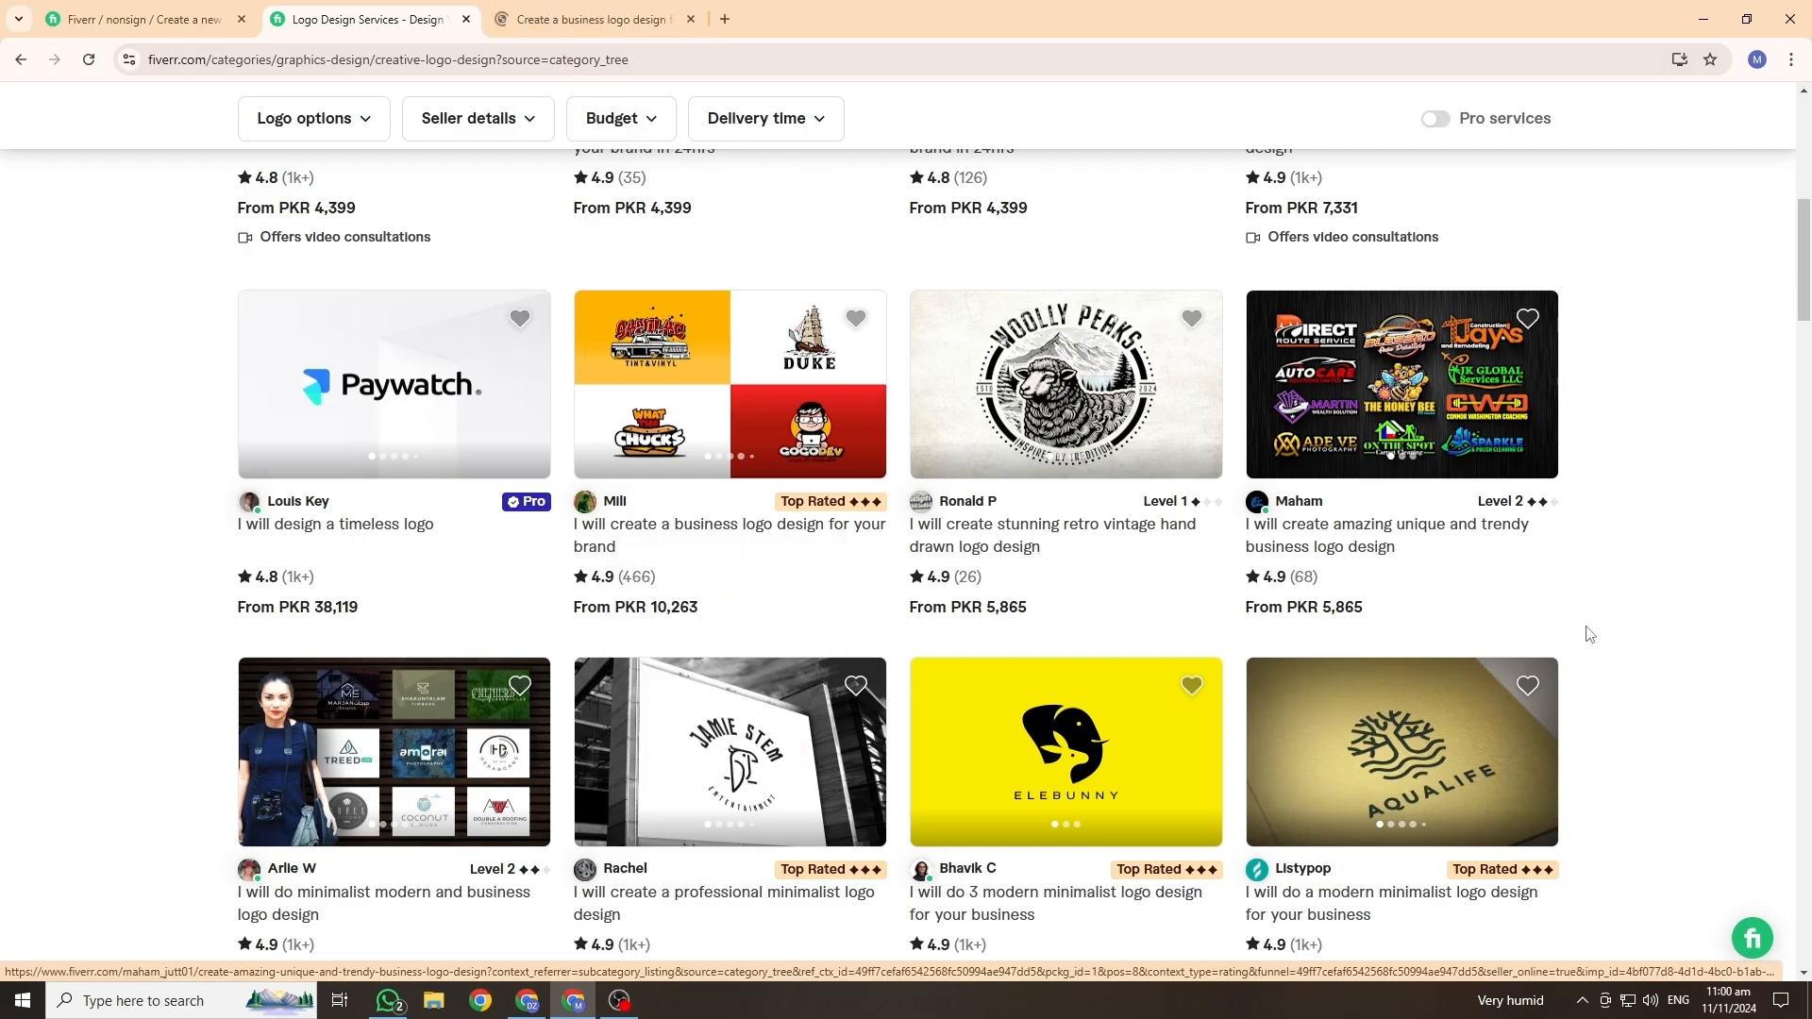
pyautogui.rightClick(1350, 547)
pyautogui.click(1424, 569)
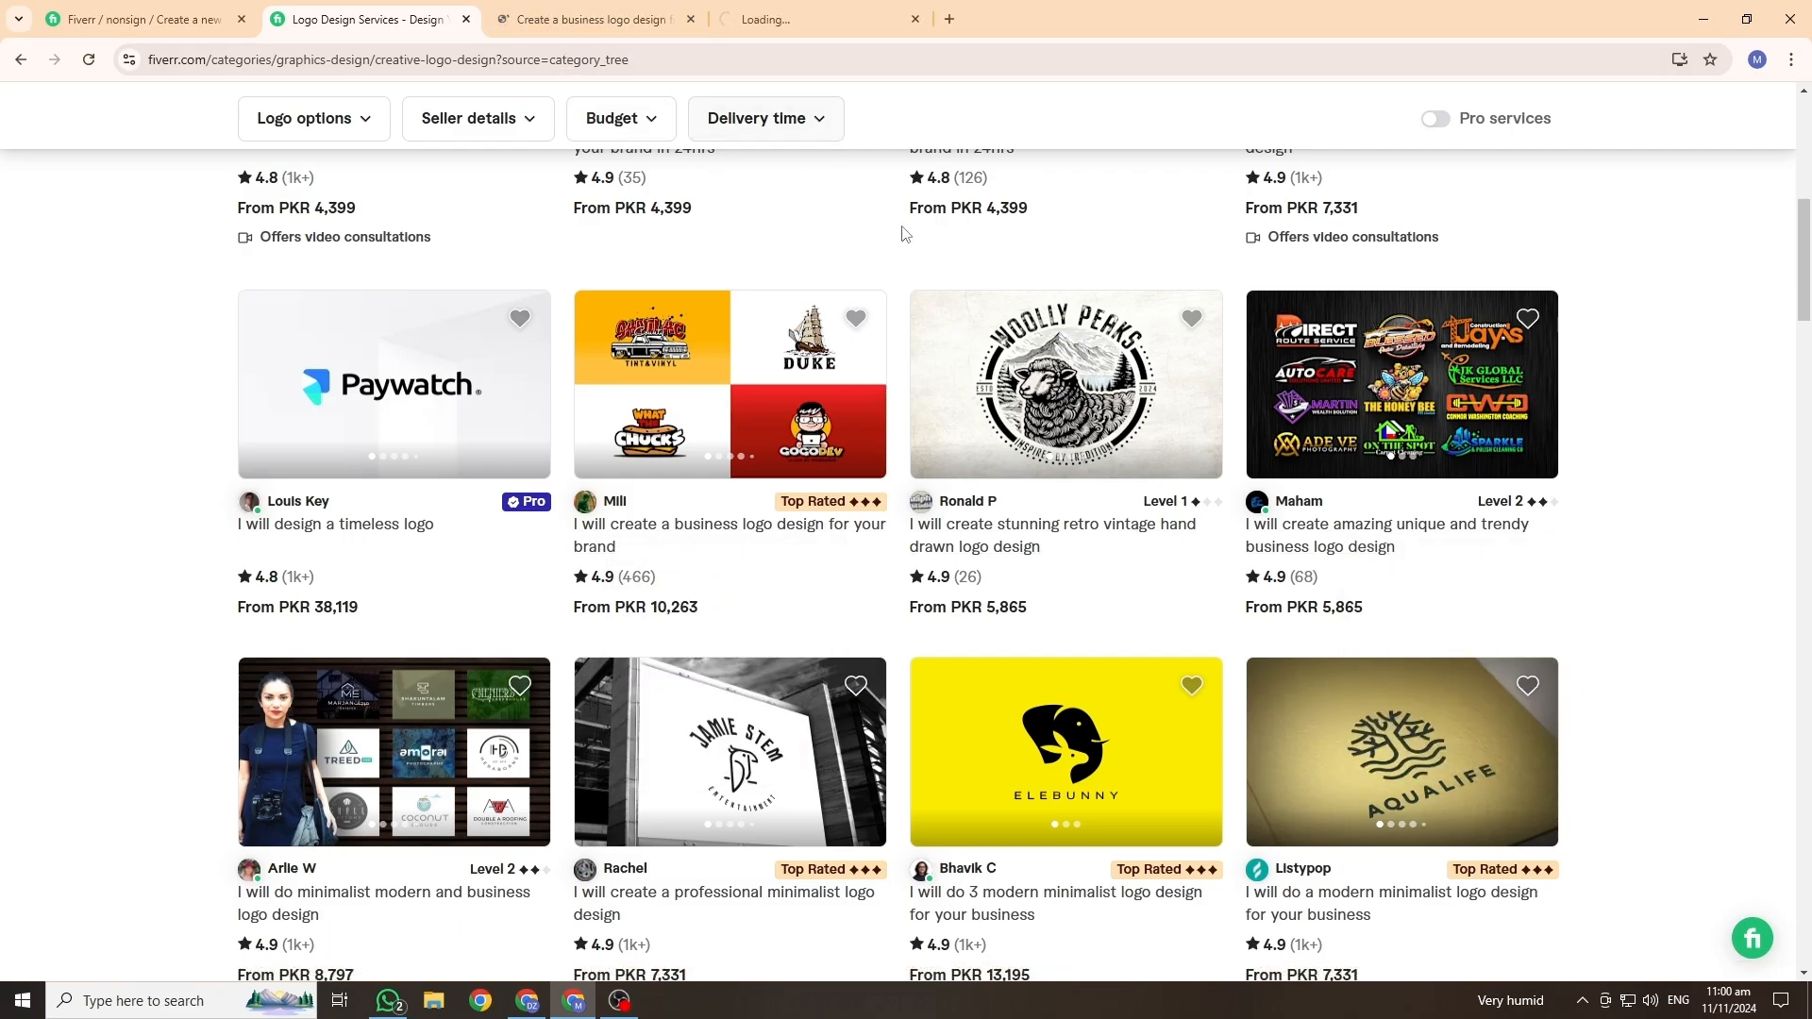
# Step: Check the two opened gig pages, return to the new gig form and close the Logo Design listing tab
pyautogui.hotkey('ctrl', 'Tab')
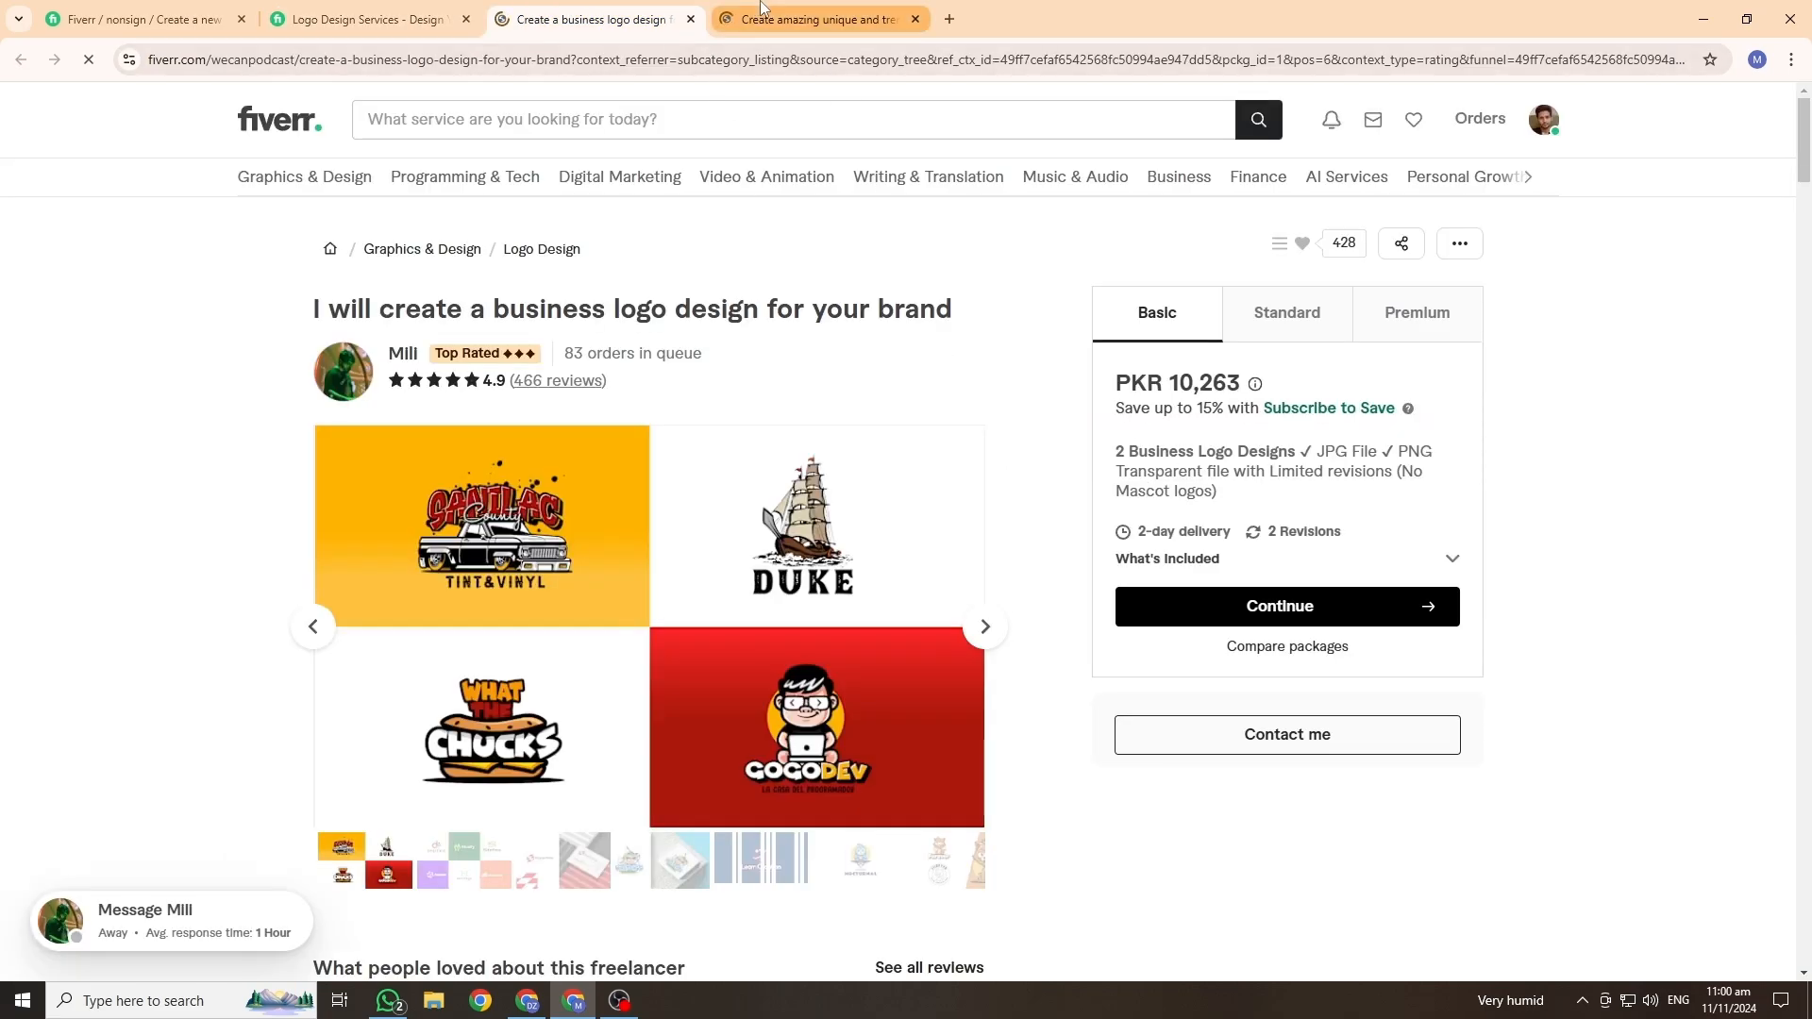
pyautogui.hotkey('ctrl', 'Tab')
pyautogui.hotkey('ctrl', 'shift', 'Tab')
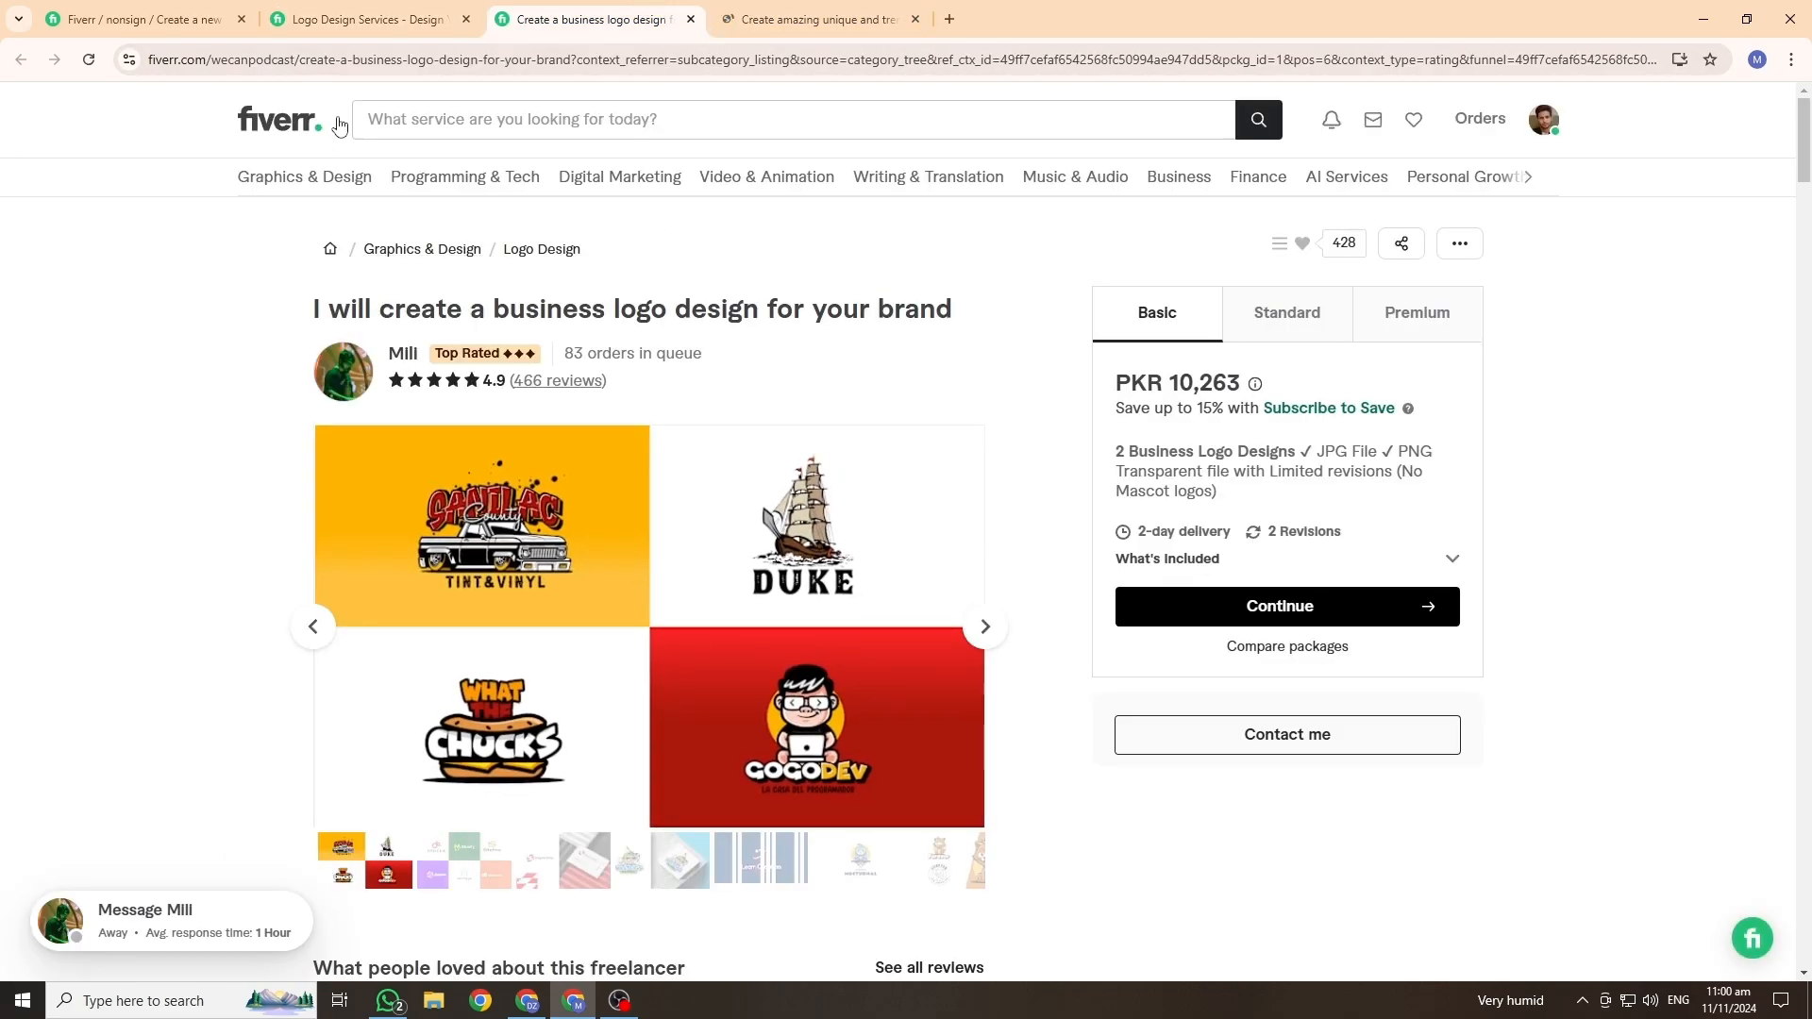
pyautogui.click(151, 20)
pyautogui.click(466, 19)
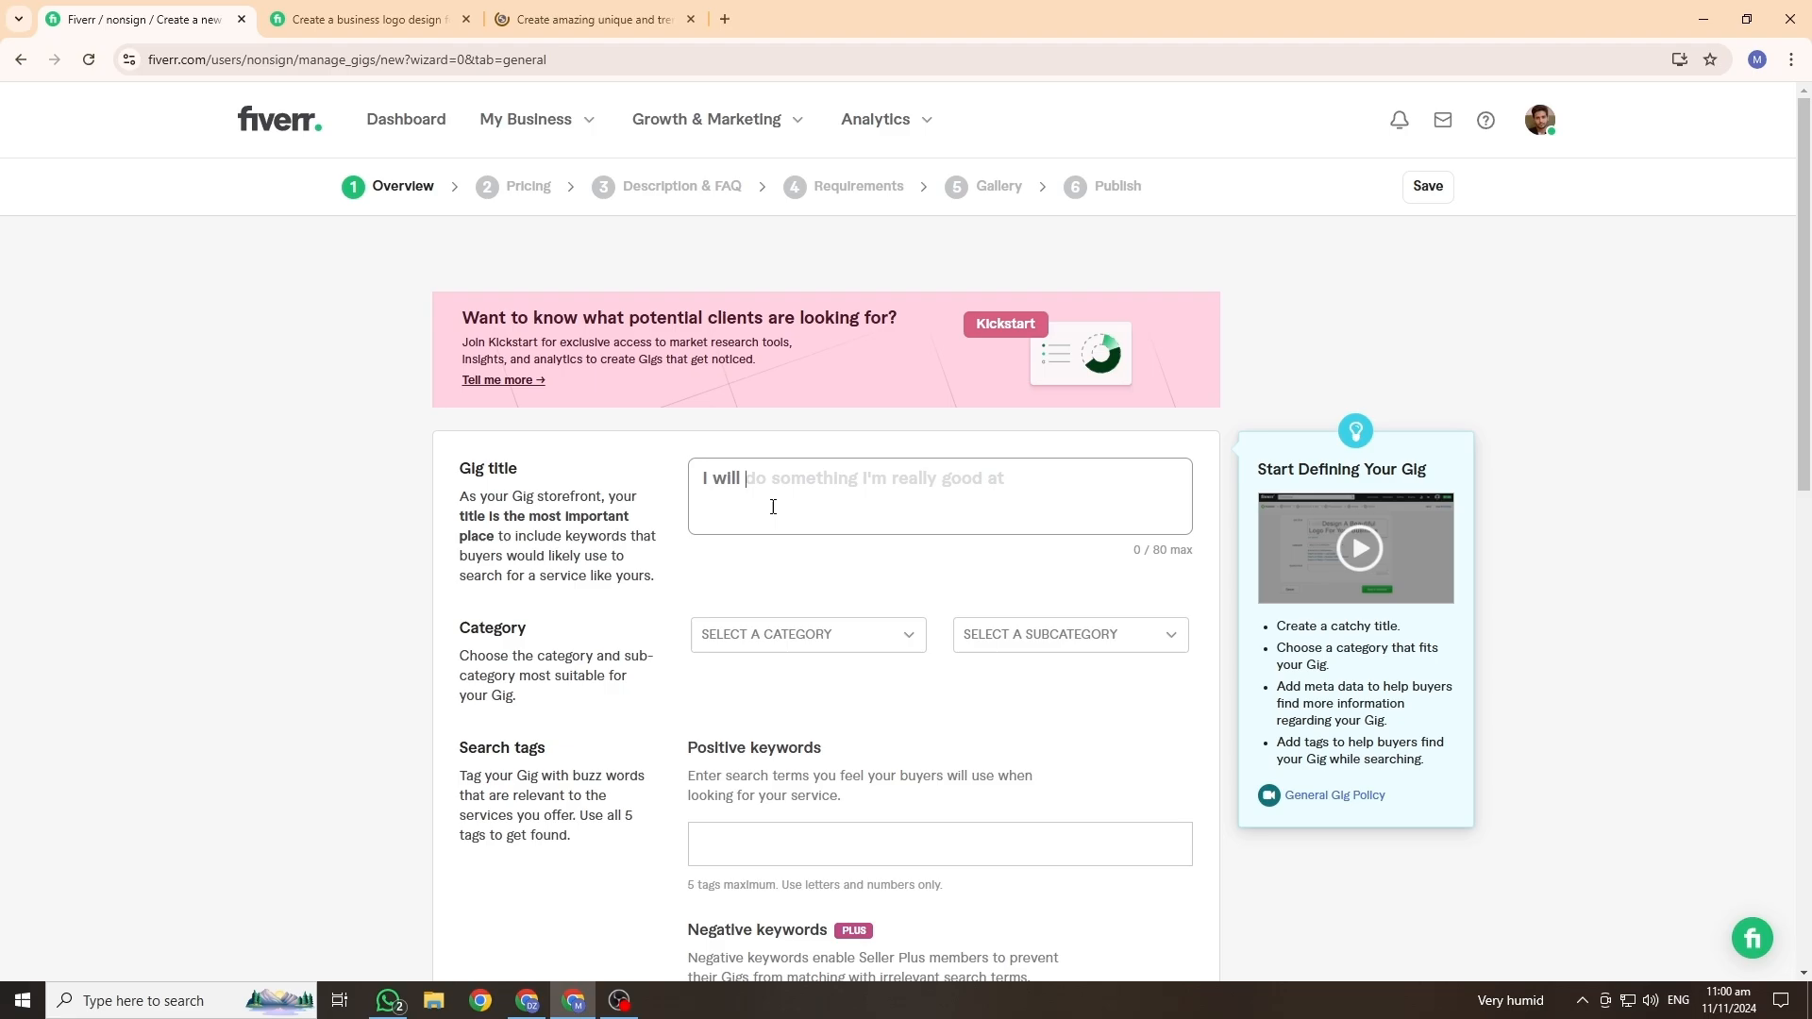
# Step: Compare the titles of the two reference logo design gigs as wording examples for the new gig
pyautogui.click(377, 19)
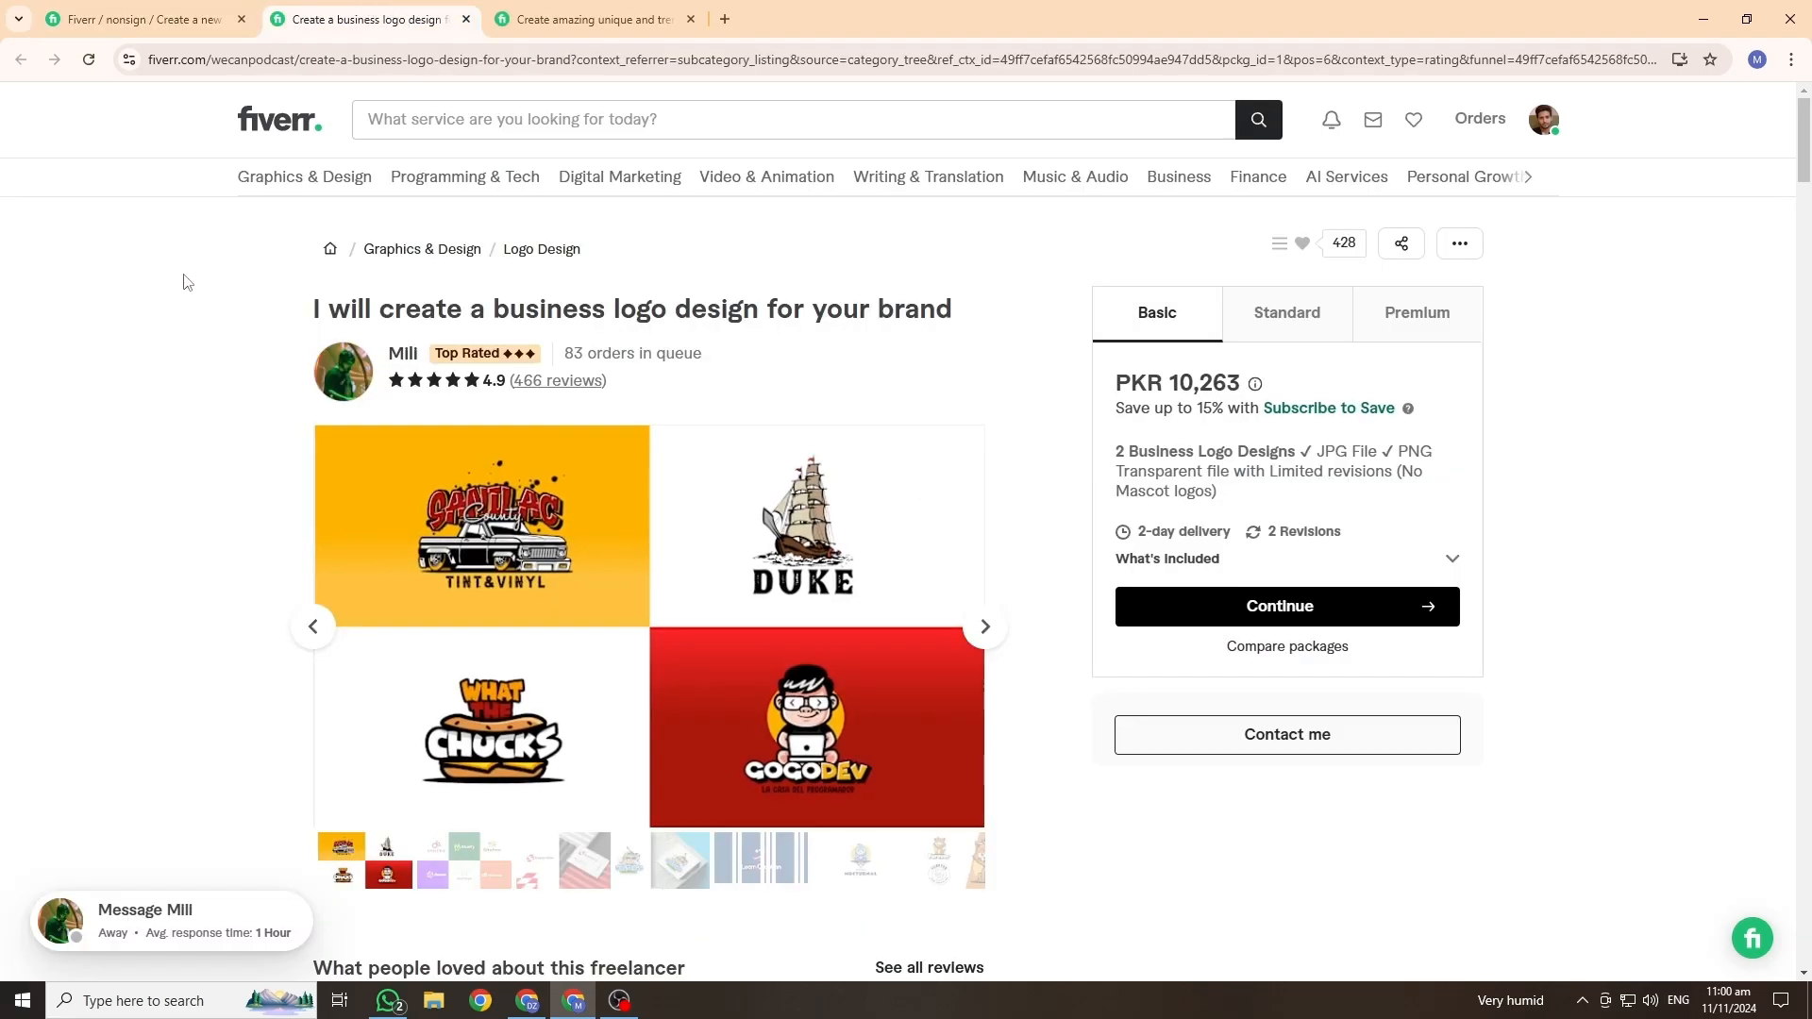
pyautogui.moveTo(315, 310); pyautogui.dragTo(360, 309)
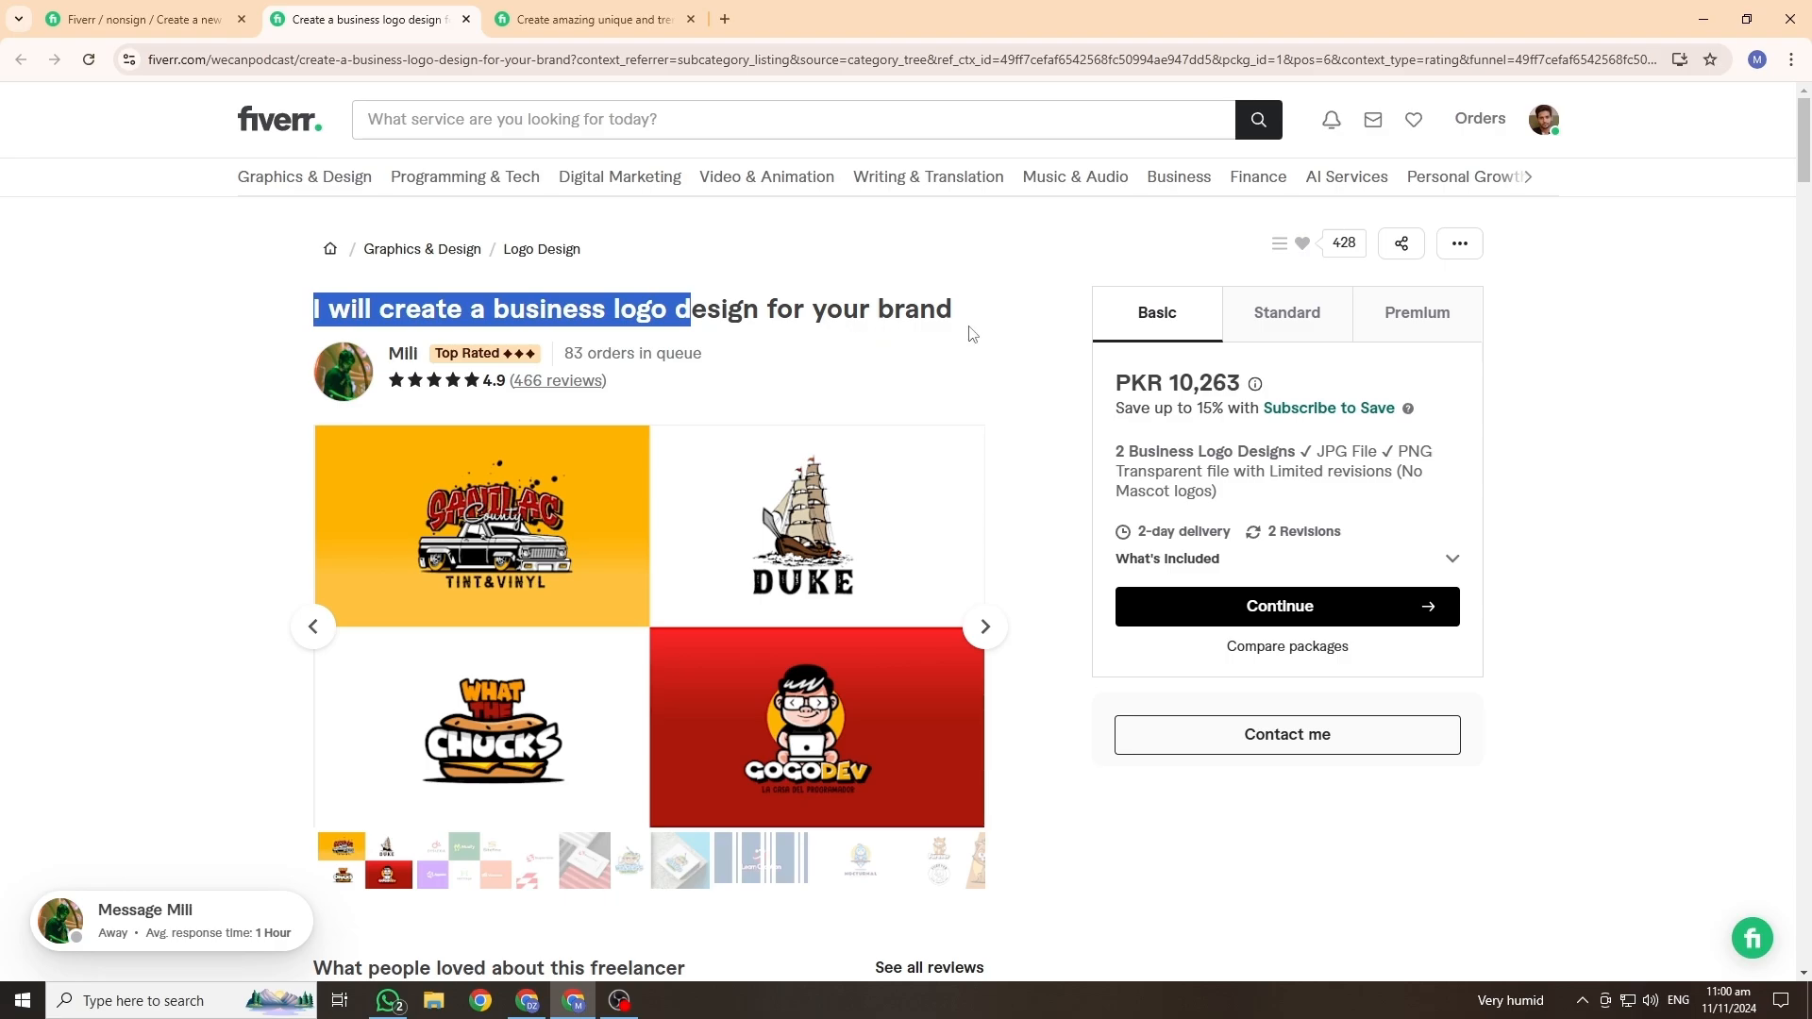
pyautogui.hotkey('ctrl', 'Tab')
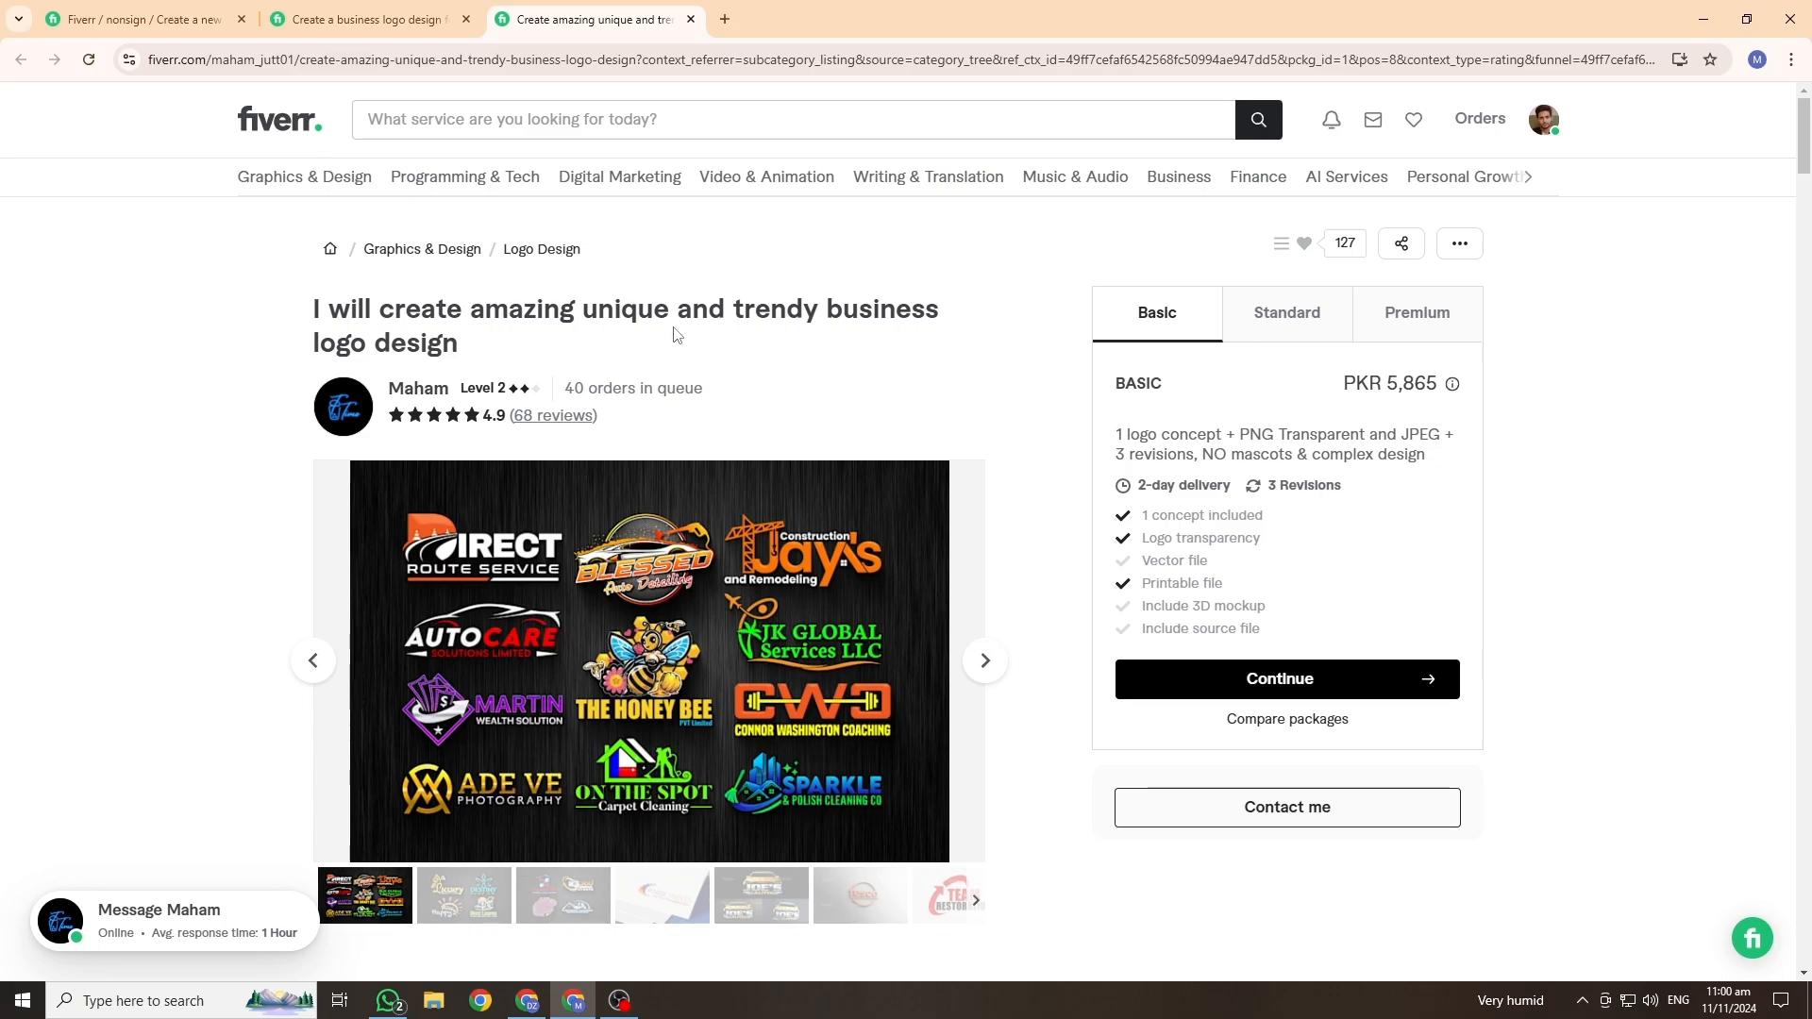
pyautogui.click(381, 8)
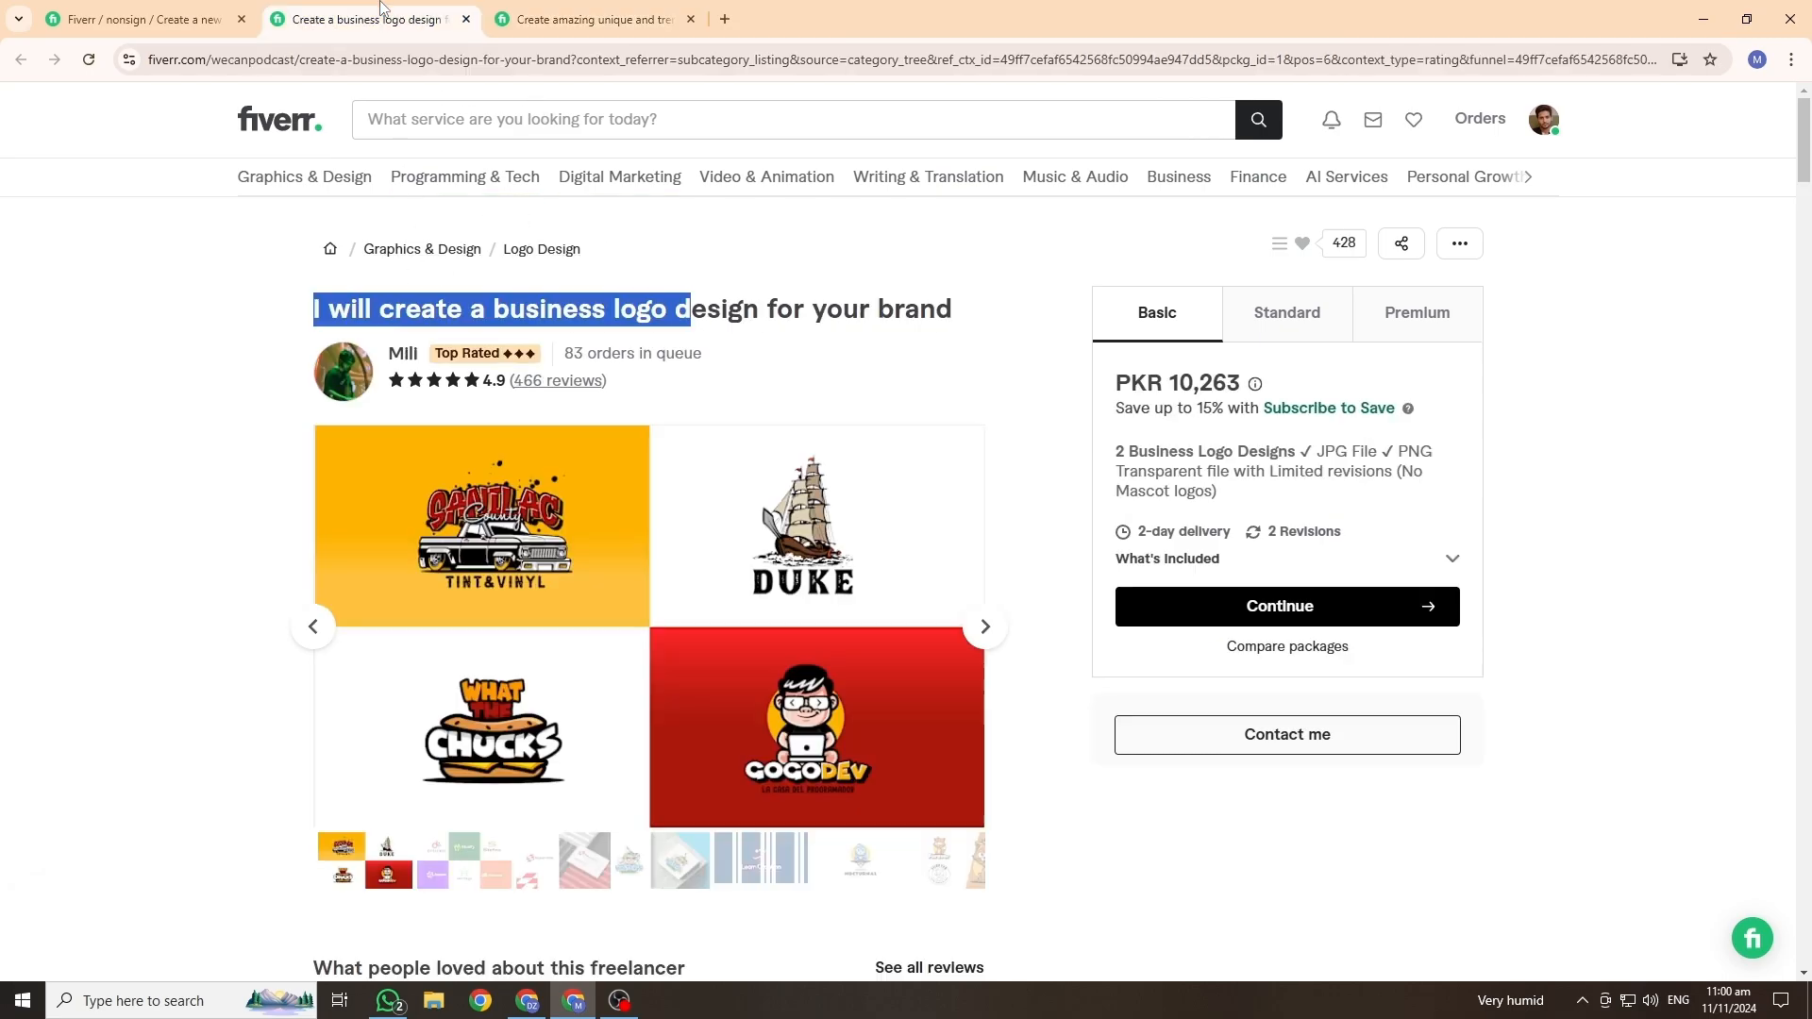
pyautogui.click(533, 14)
pyautogui.click(432, 11)
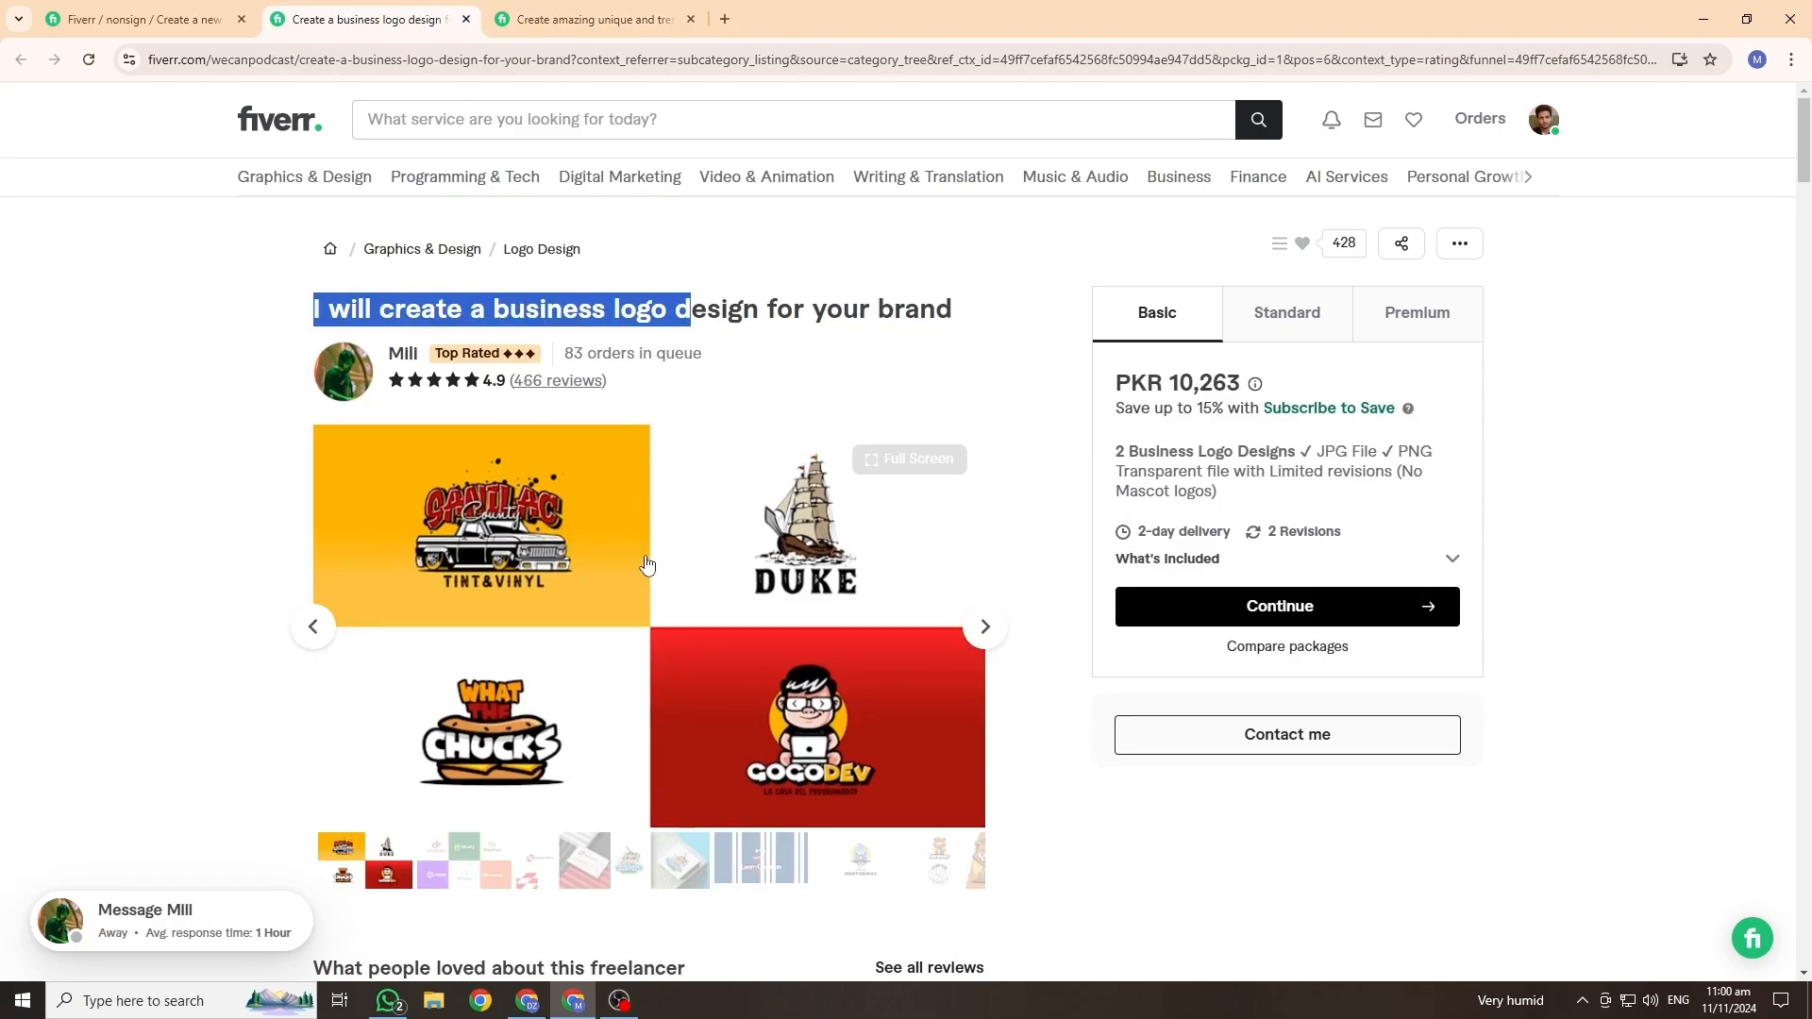
pyautogui.click(529, 311)
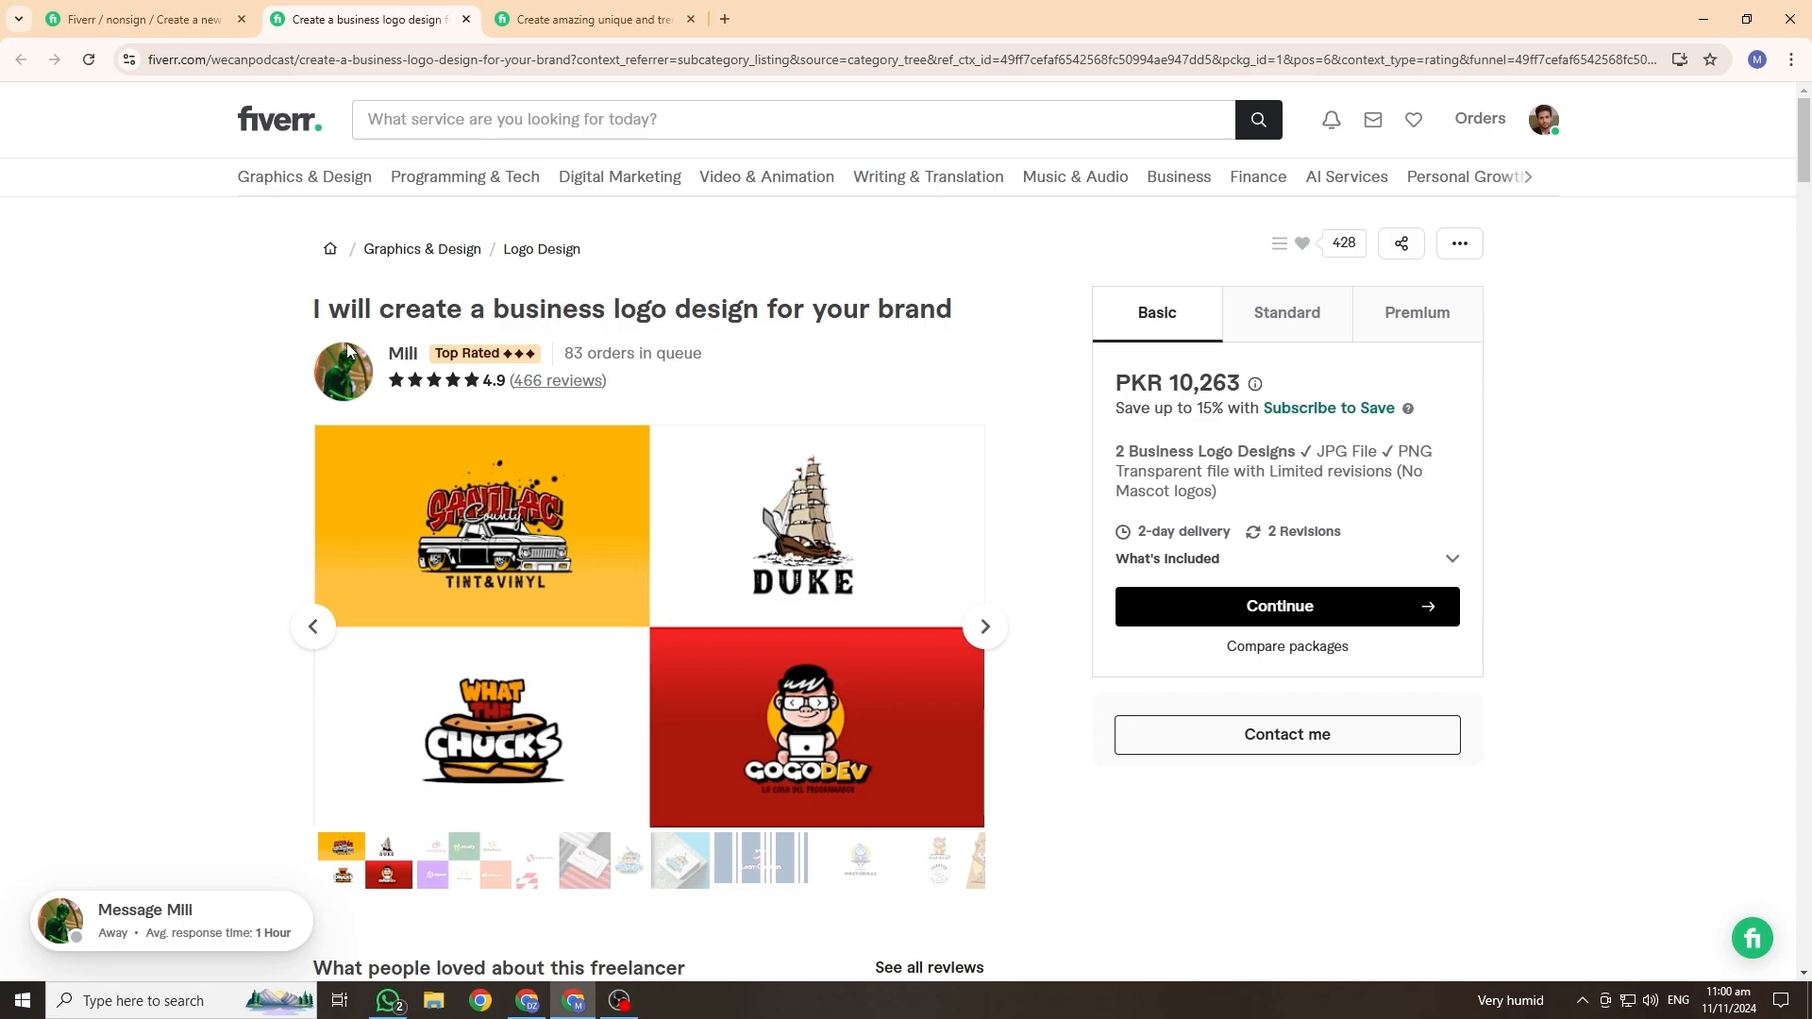
pyautogui.click(529, 13)
pyautogui.click(377, 18)
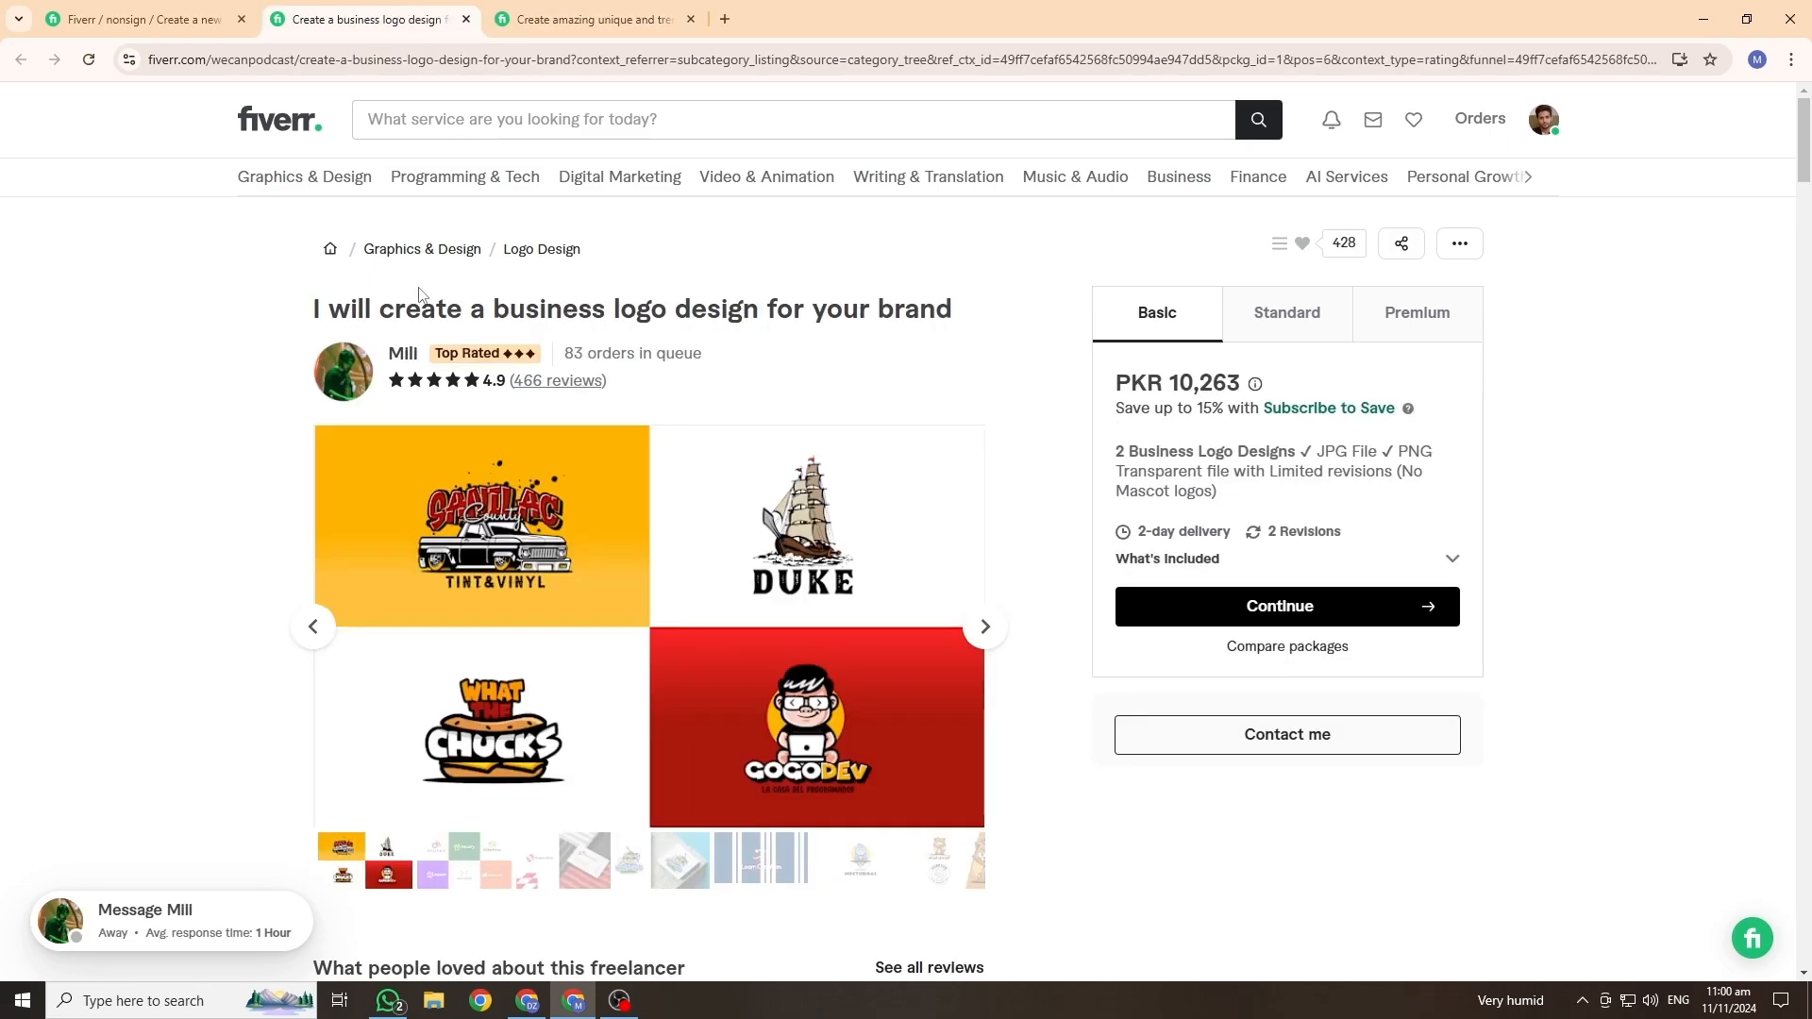
# Step: Enter the gig title "create a unique logo design for your business" and recheck it against the two reference gigs
pyautogui.click(139, 21)
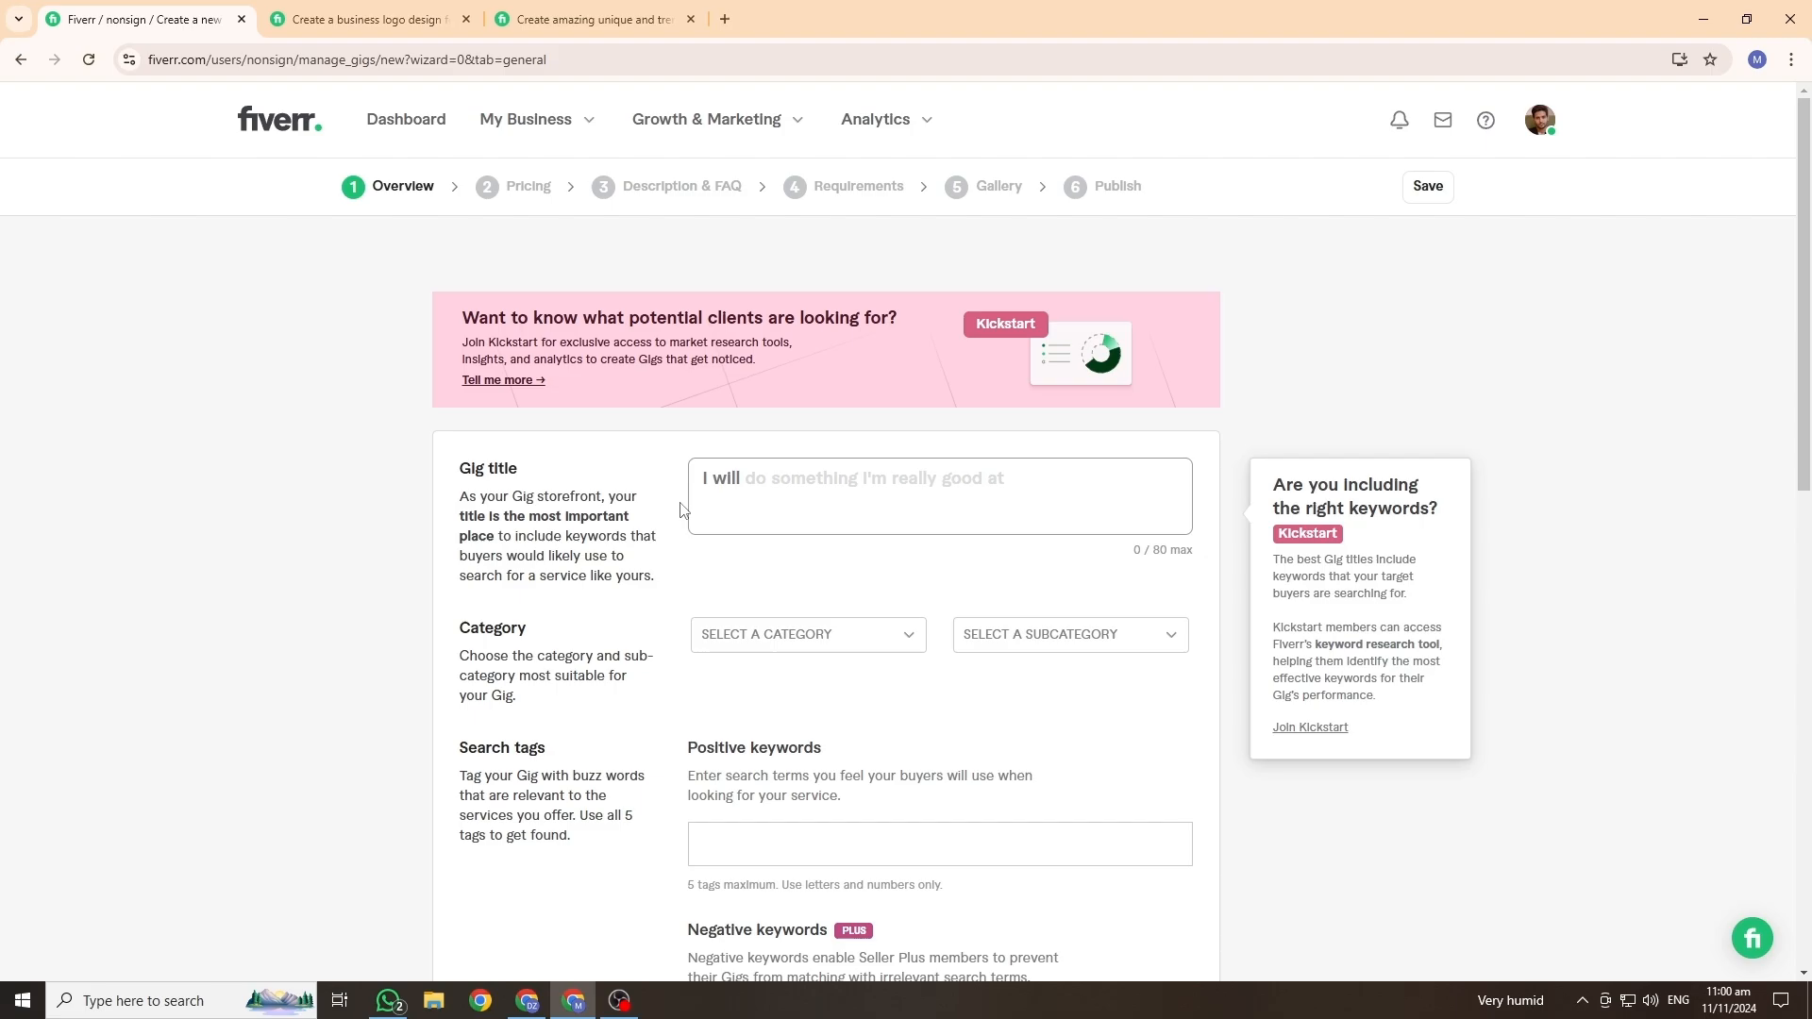
pyautogui.write('create a unique logo design for your business')
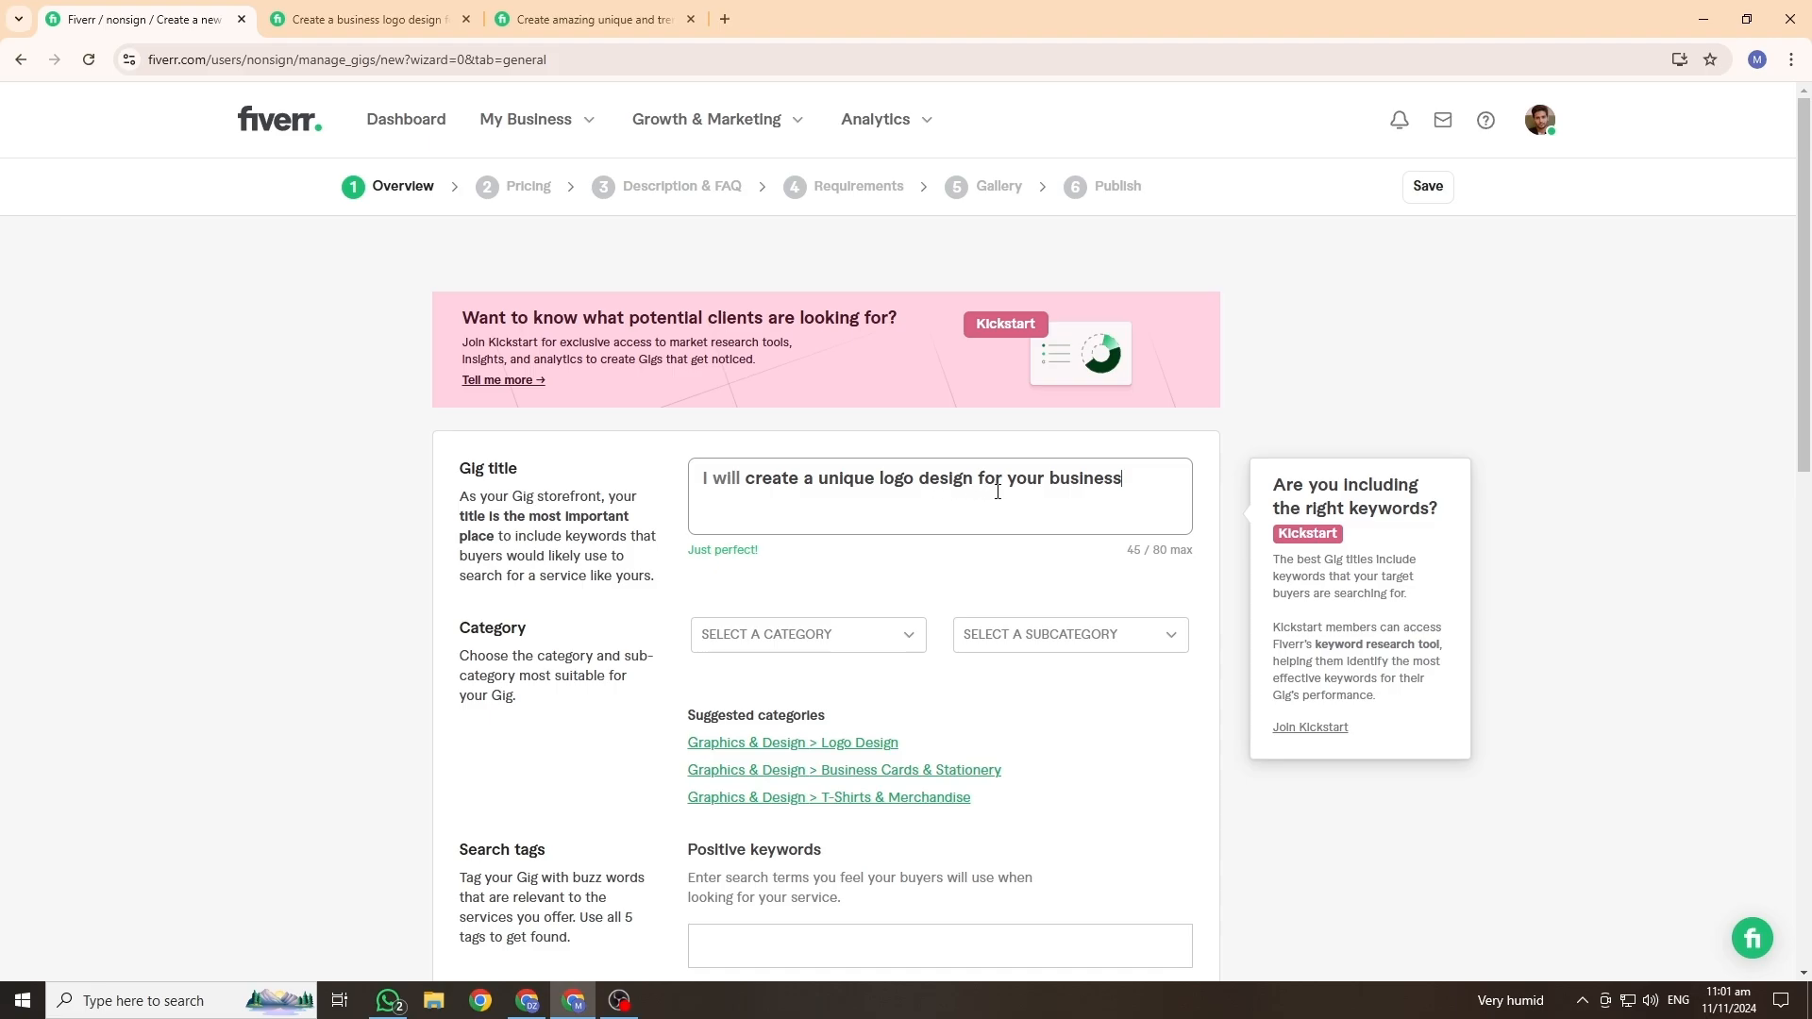
pyautogui.click(368, 19)
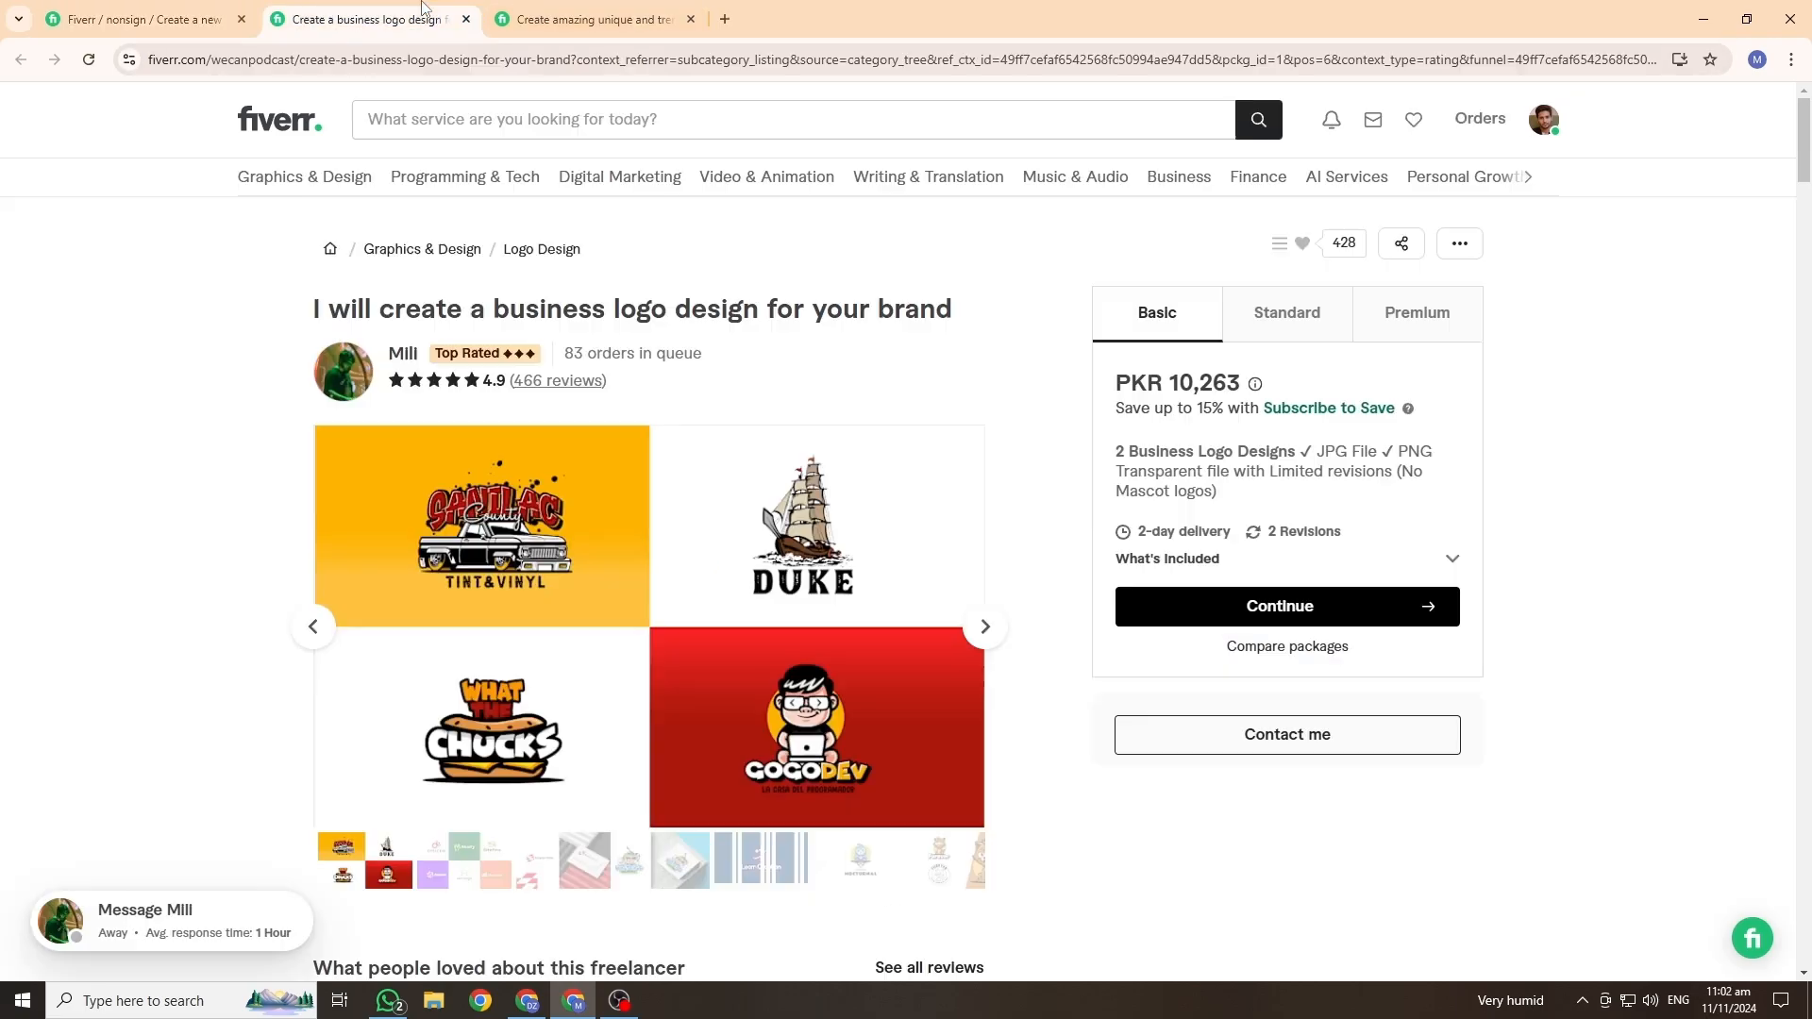
pyautogui.click(585, 19)
pyautogui.click(377, 18)
pyautogui.click(175, 19)
# Step: Set the gig's category to Graphics & Design and its subcategory to Logo Design
pyautogui.scroll(-1, 889, 487)
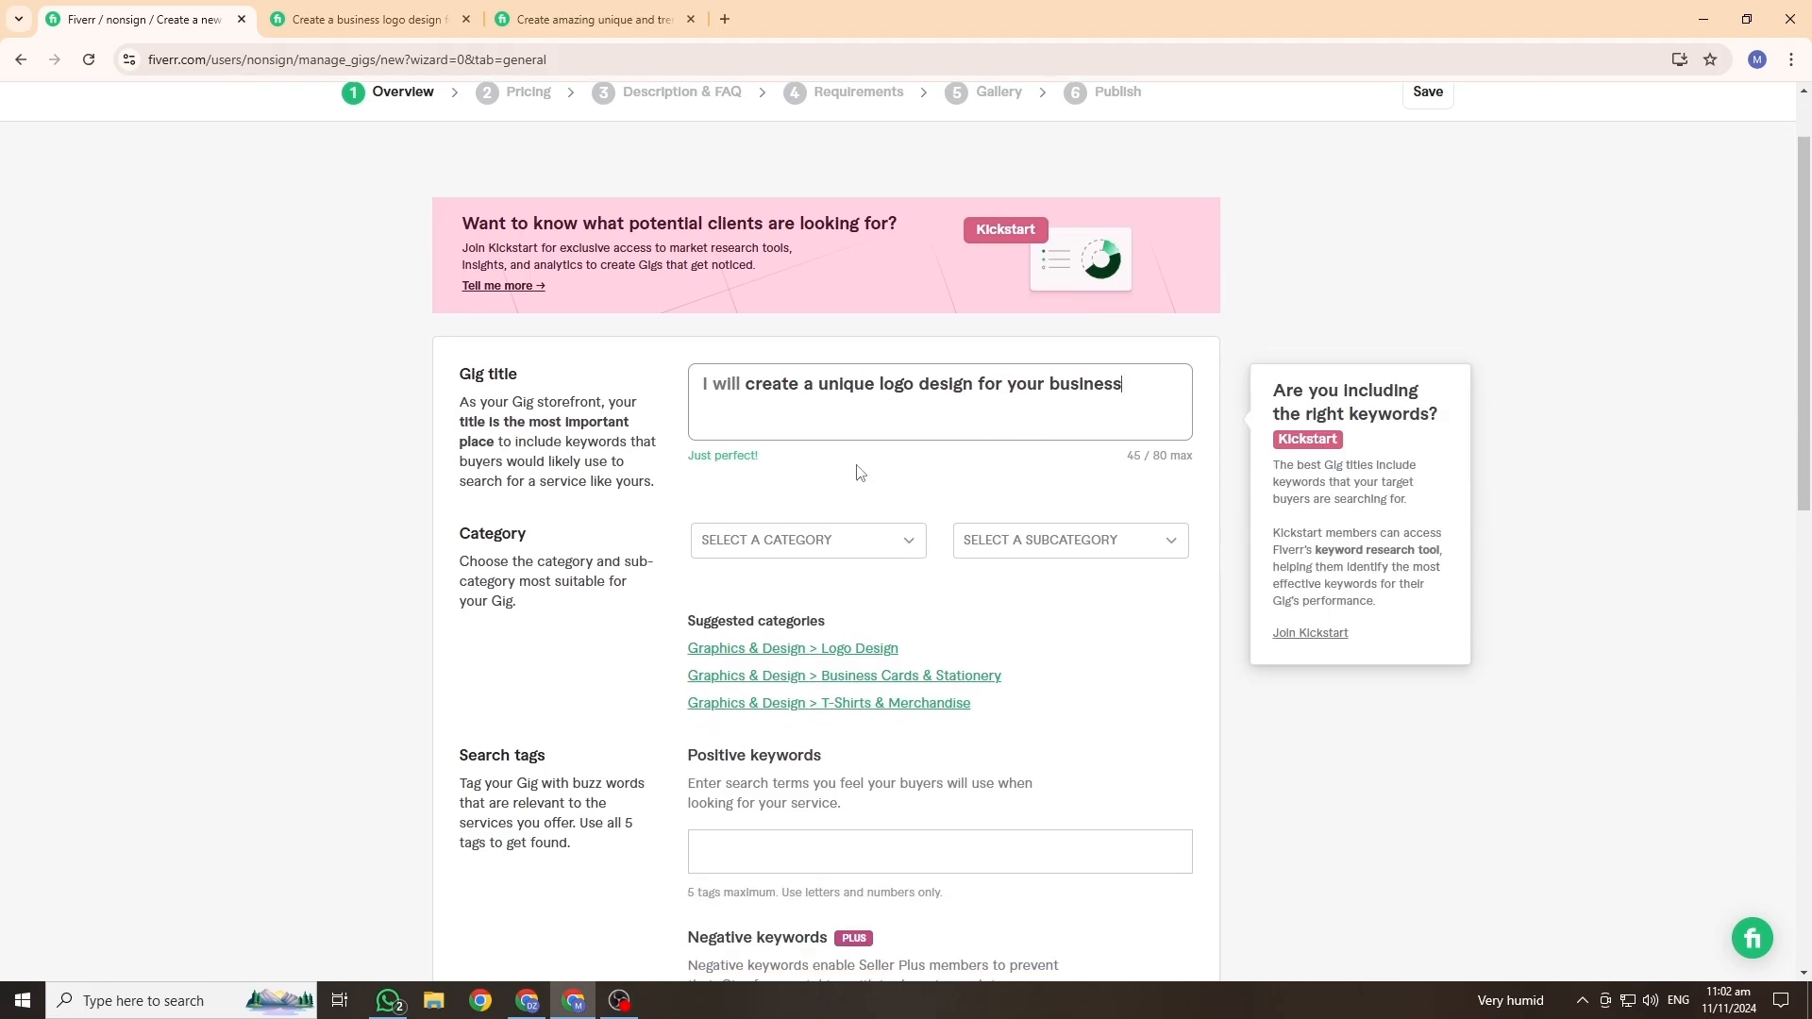
pyautogui.scroll(-1, 684, 470)
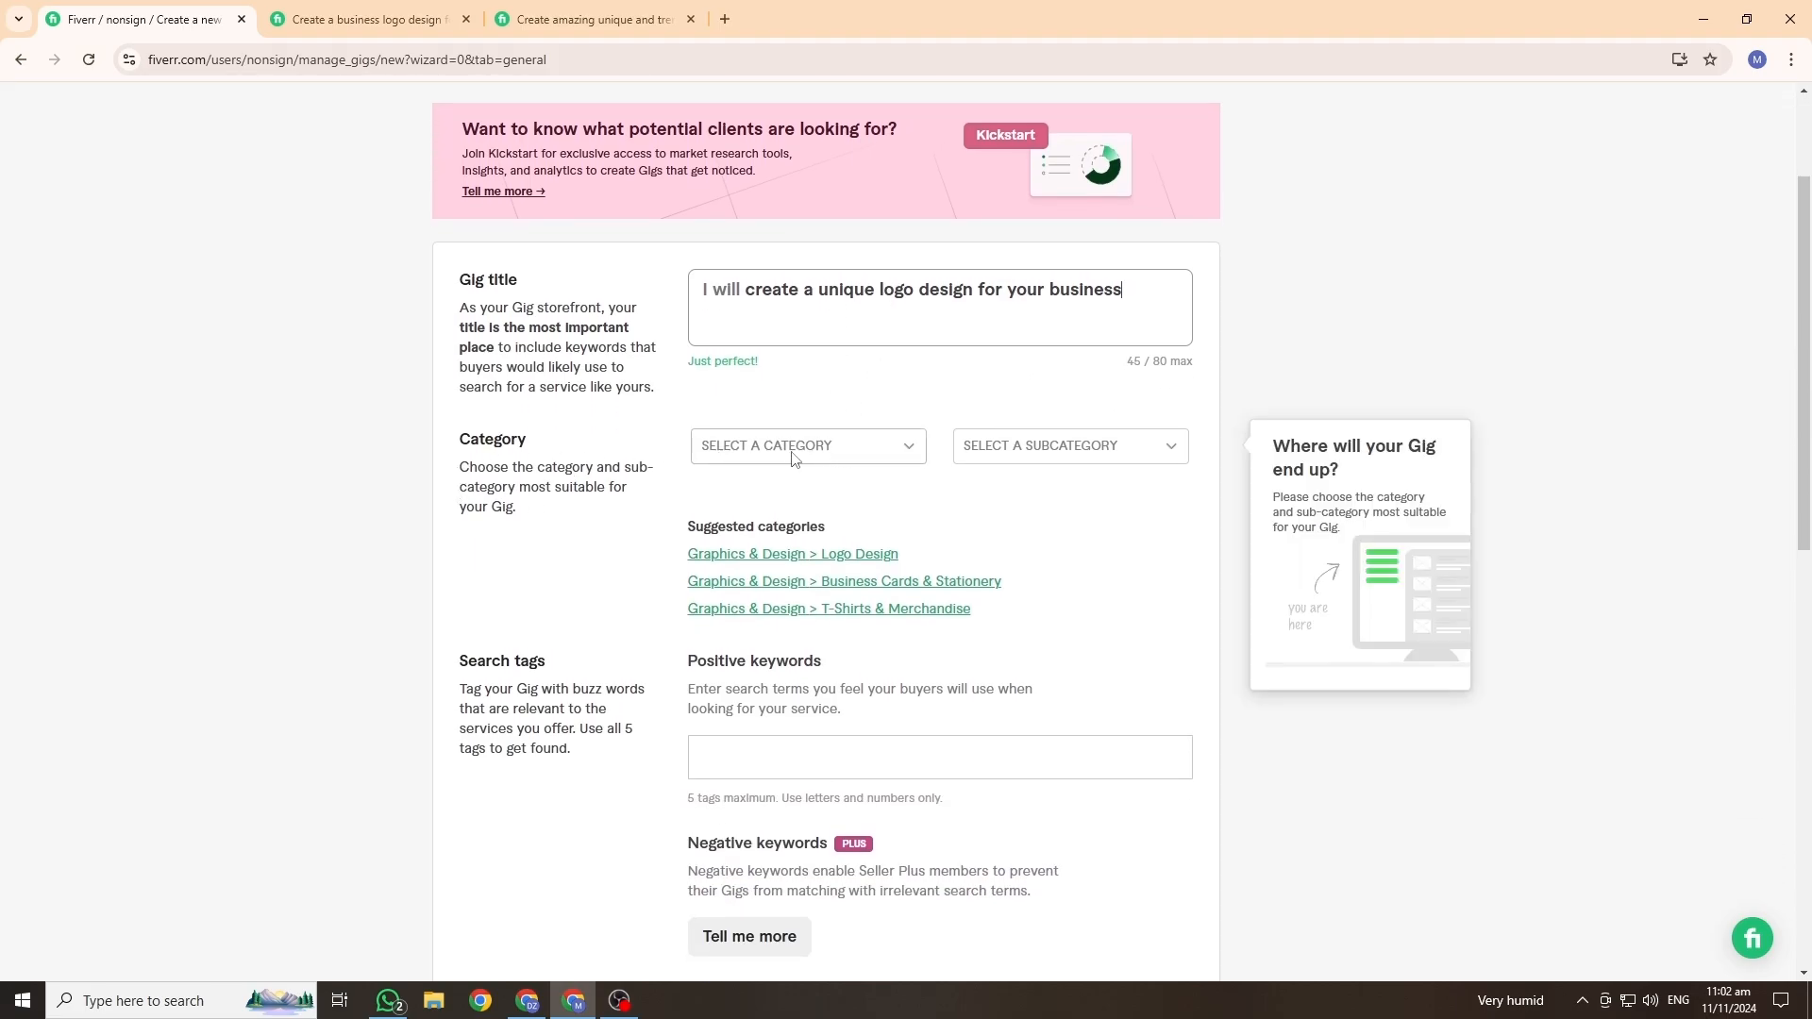
pyautogui.click(888, 456)
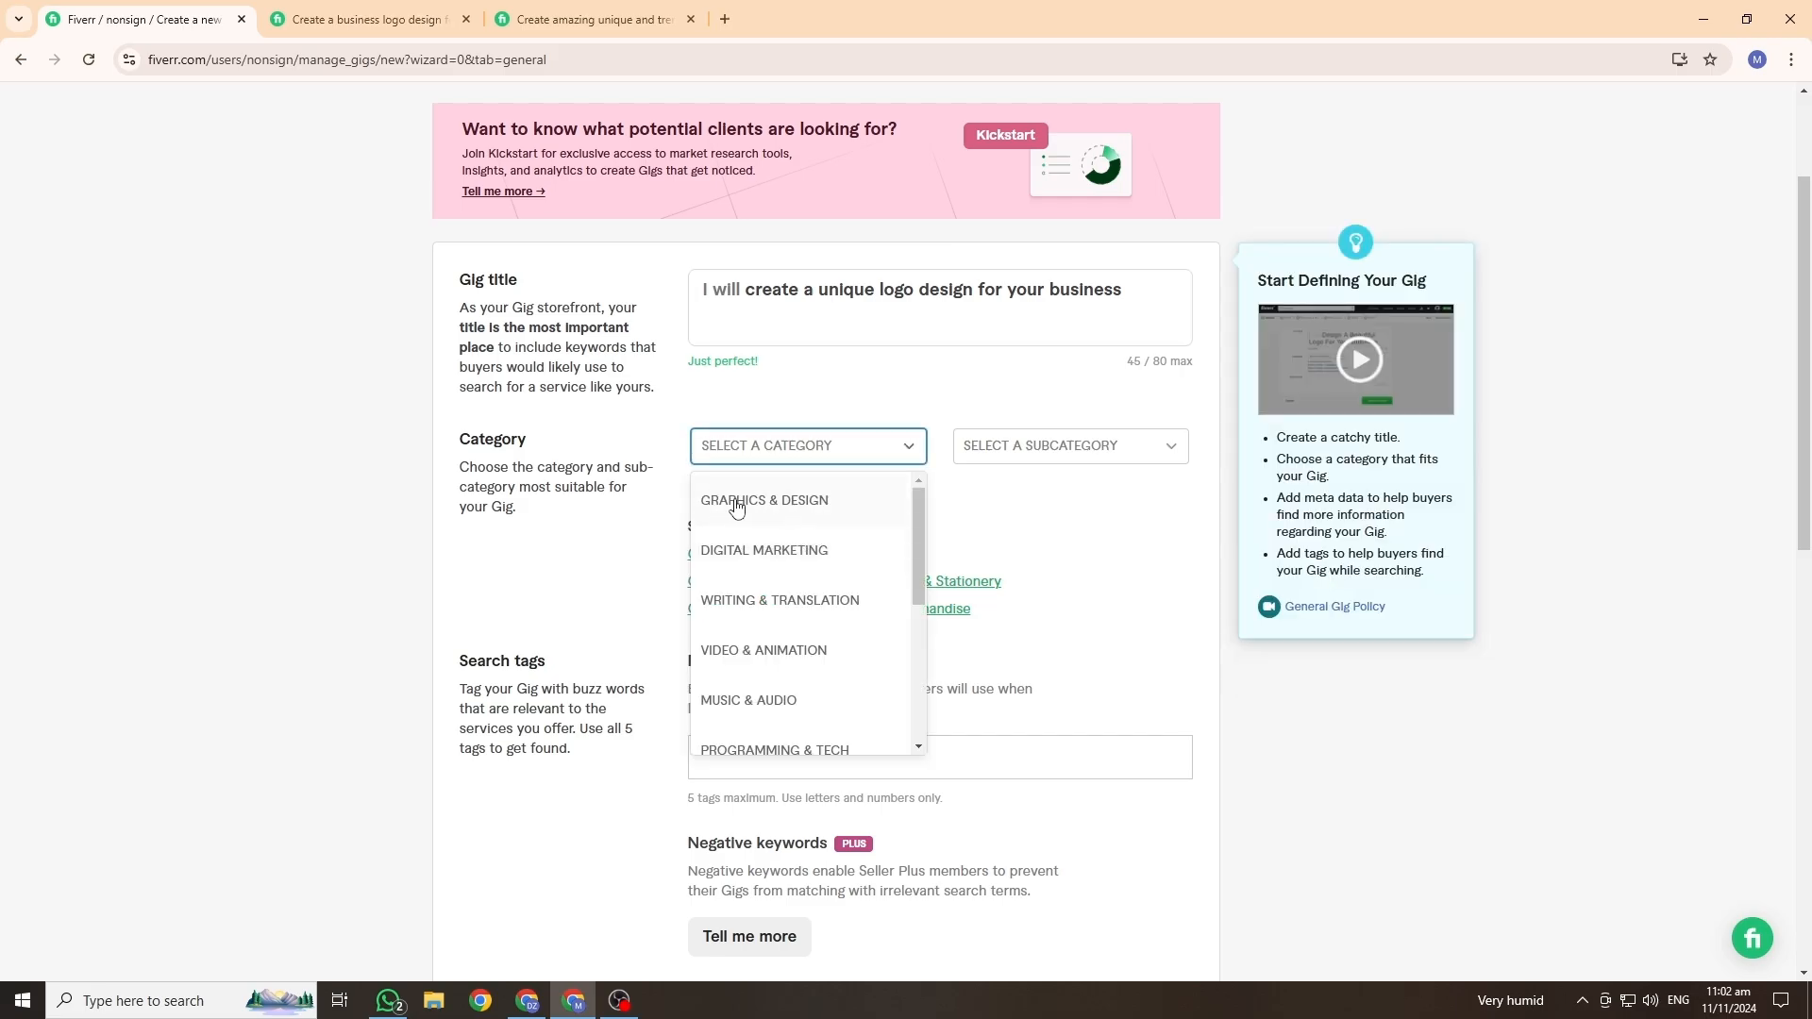
pyautogui.click(782, 505)
pyautogui.click(1061, 447)
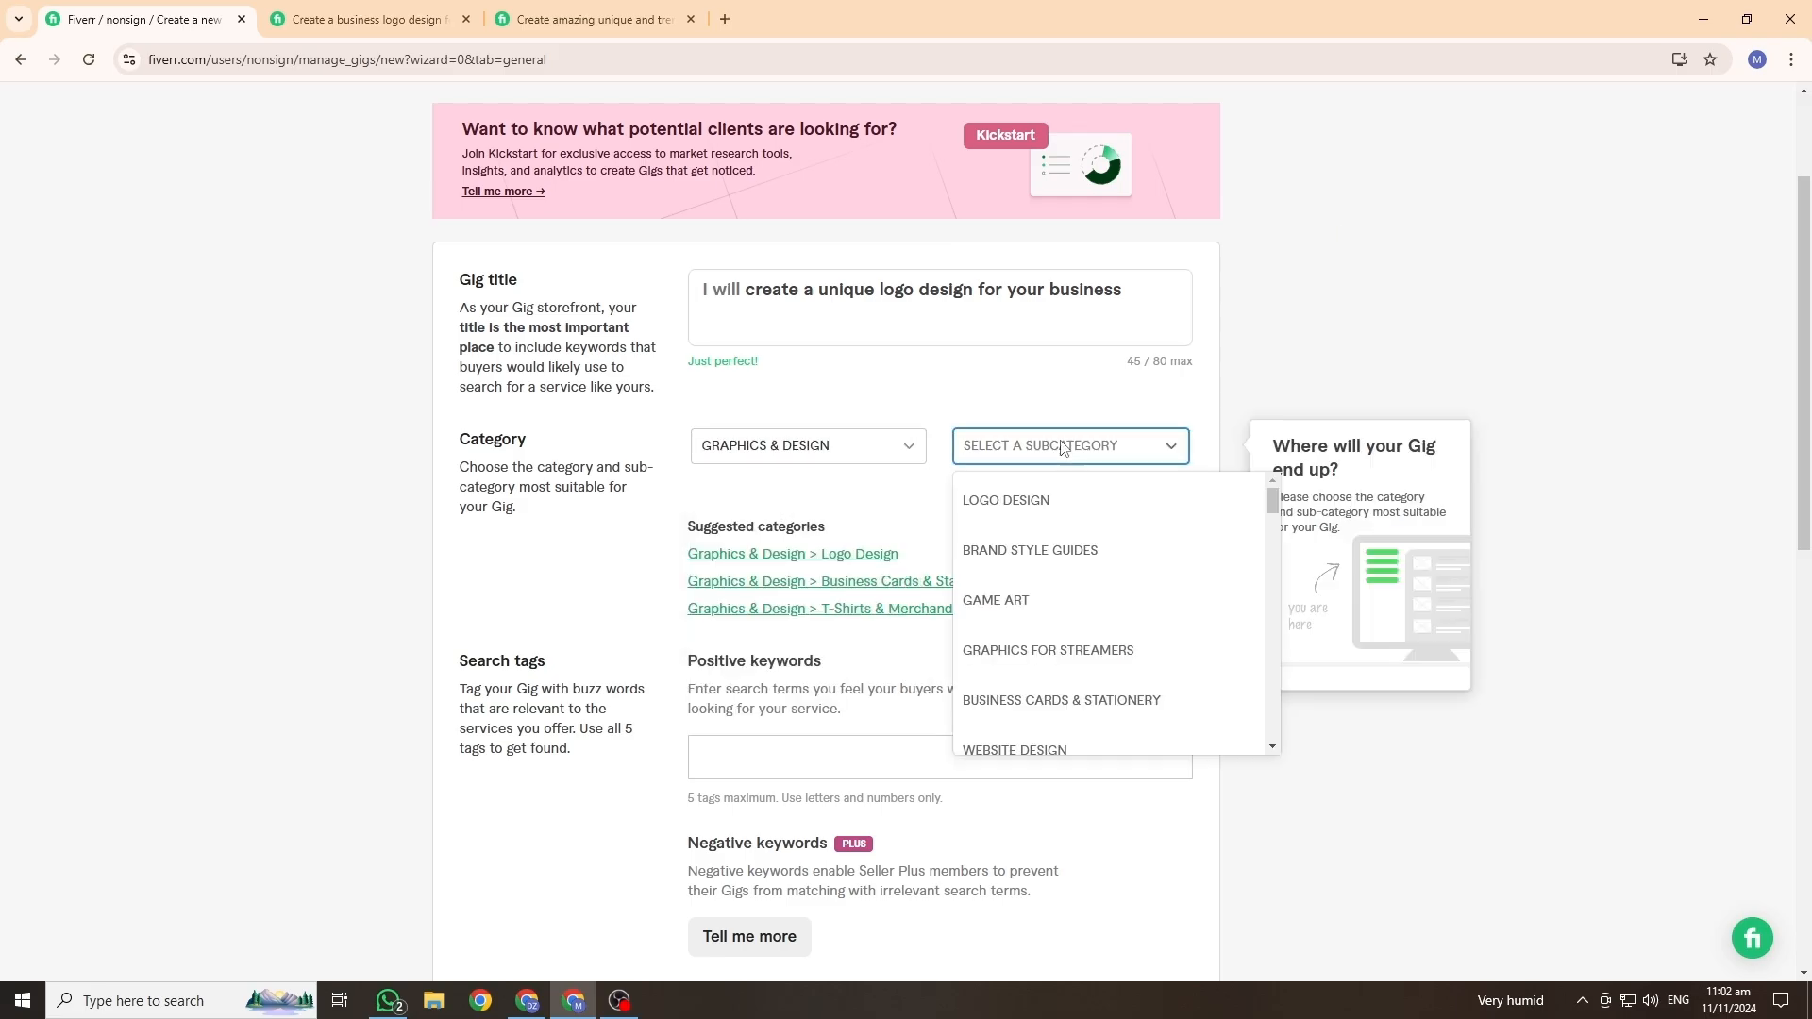
pyautogui.click(1014, 506)
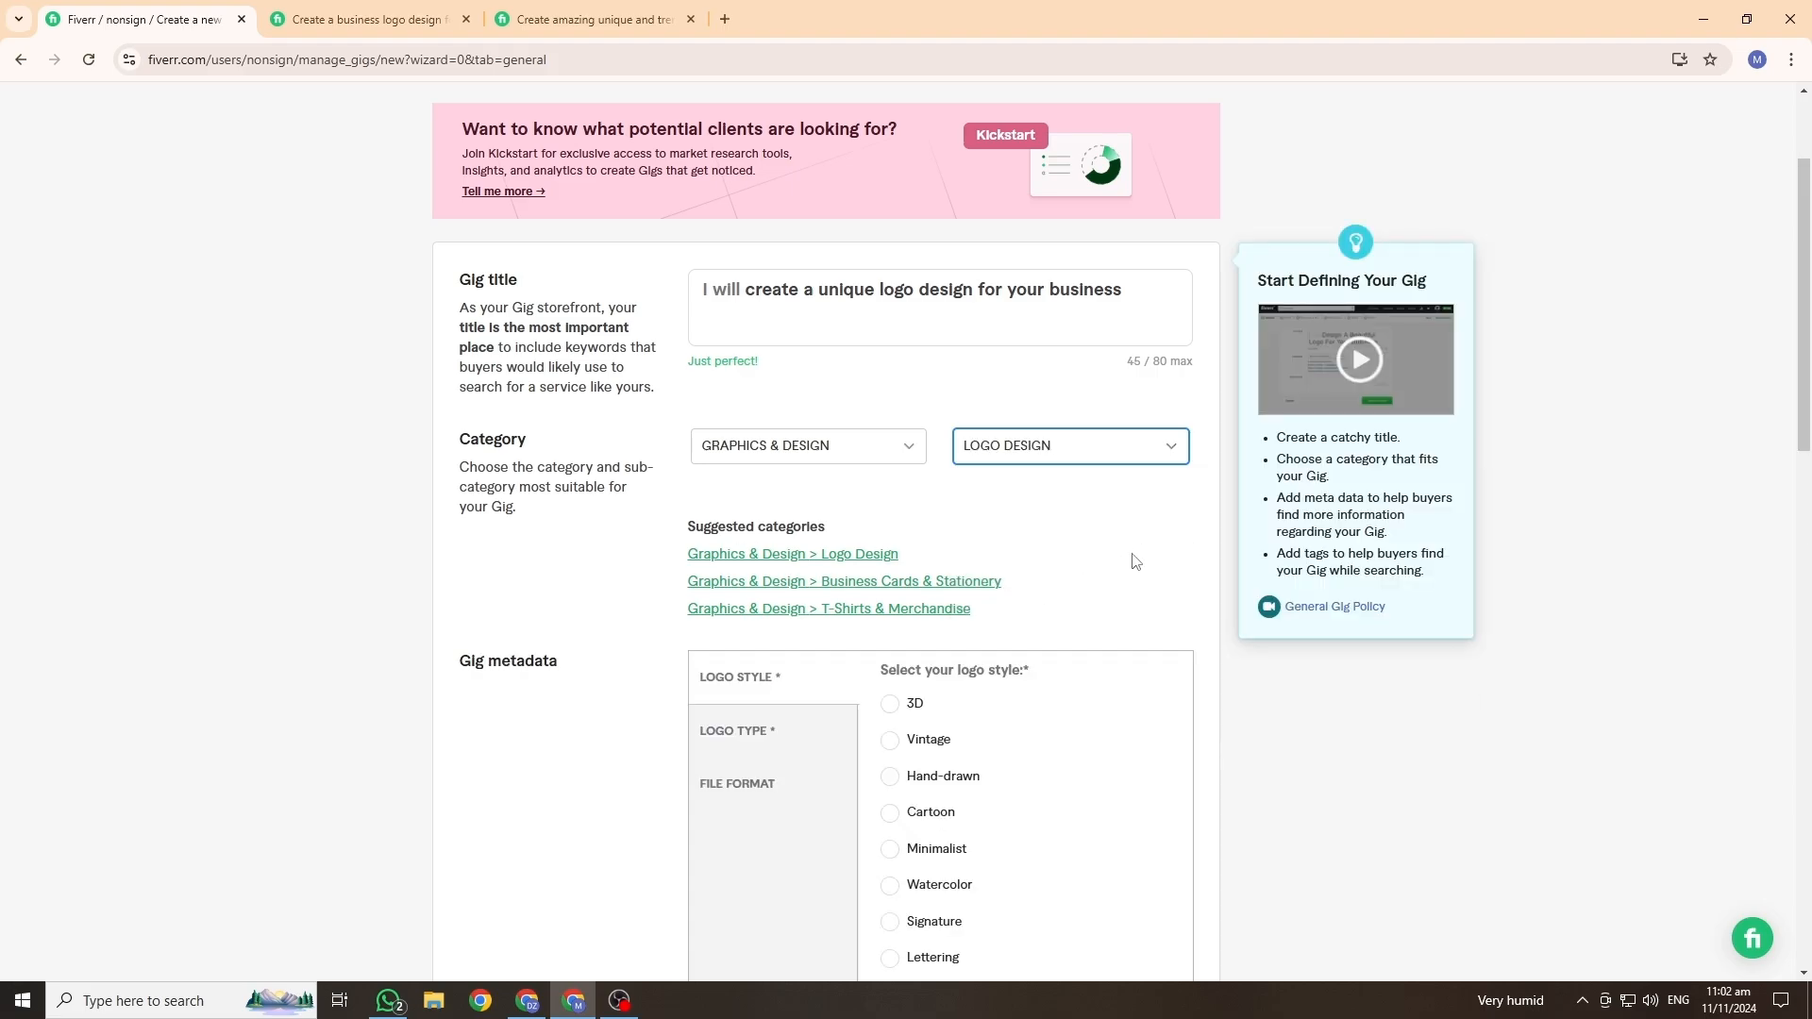
# Step: In the gig metadata, choose the Minimalist logo style and the Monogram and Wordmark logo types
pyautogui.scroll(-2, 1132, 565)
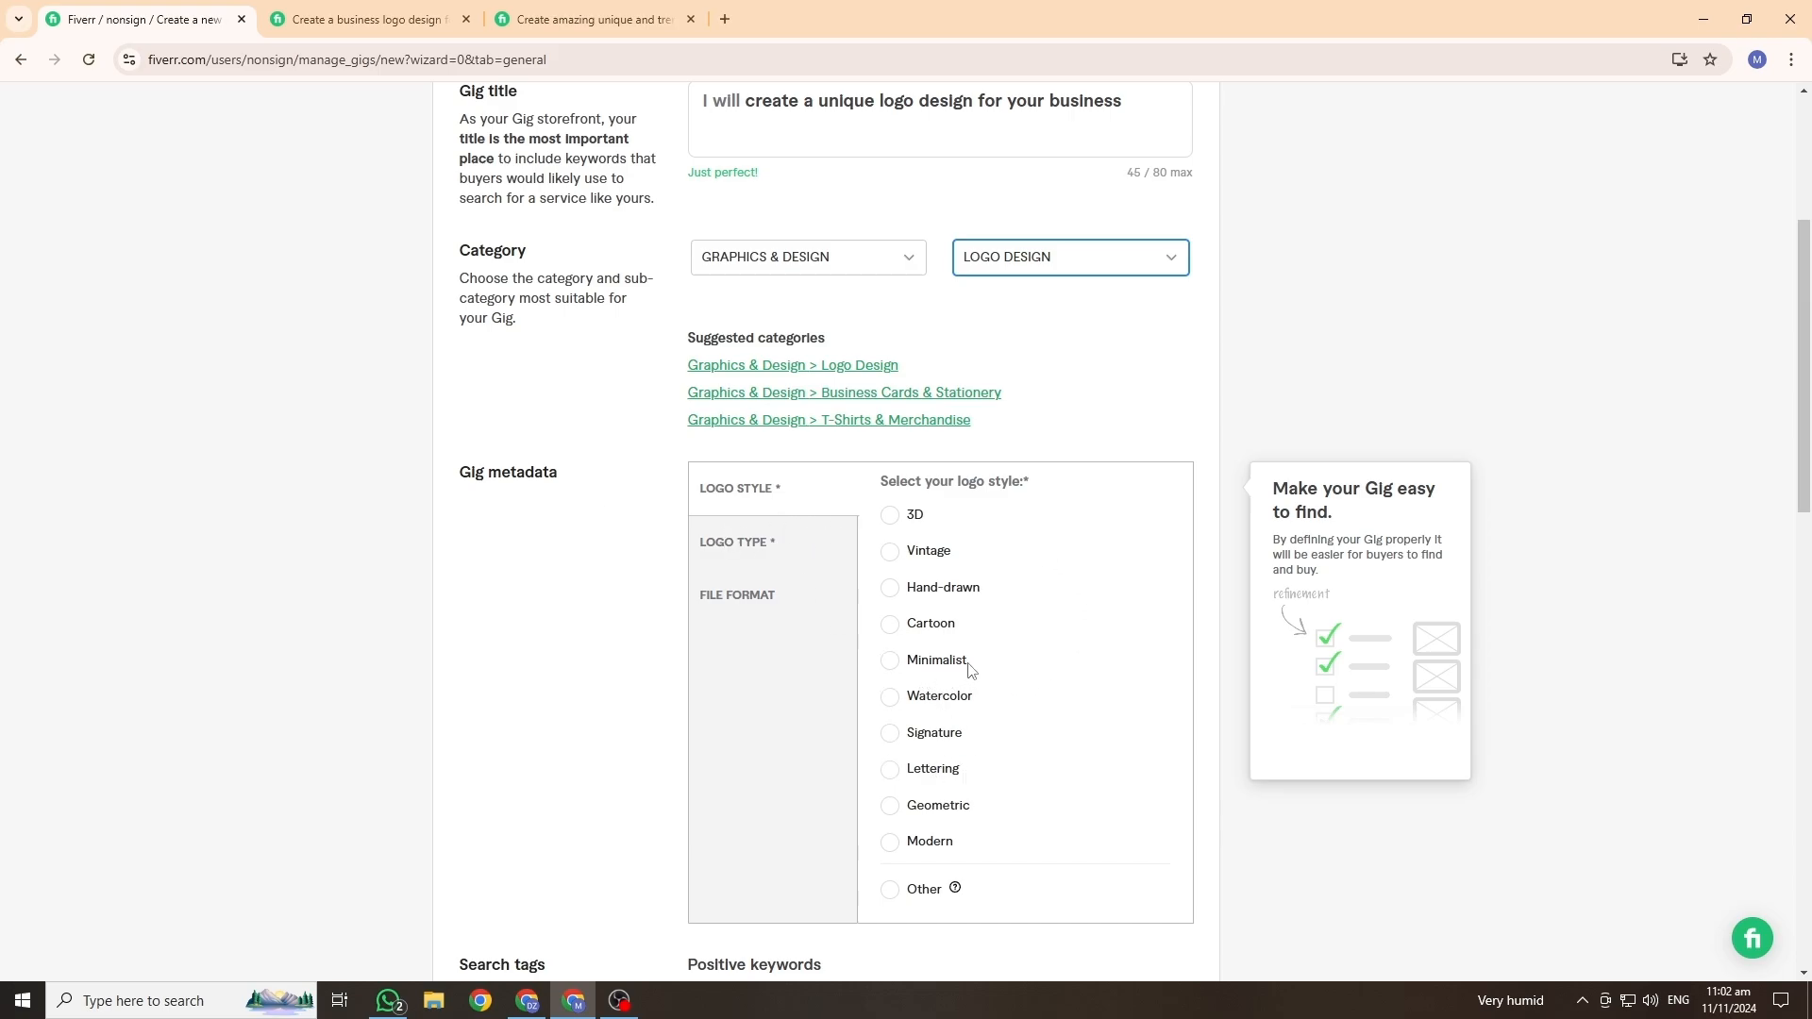
pyautogui.click(892, 669)
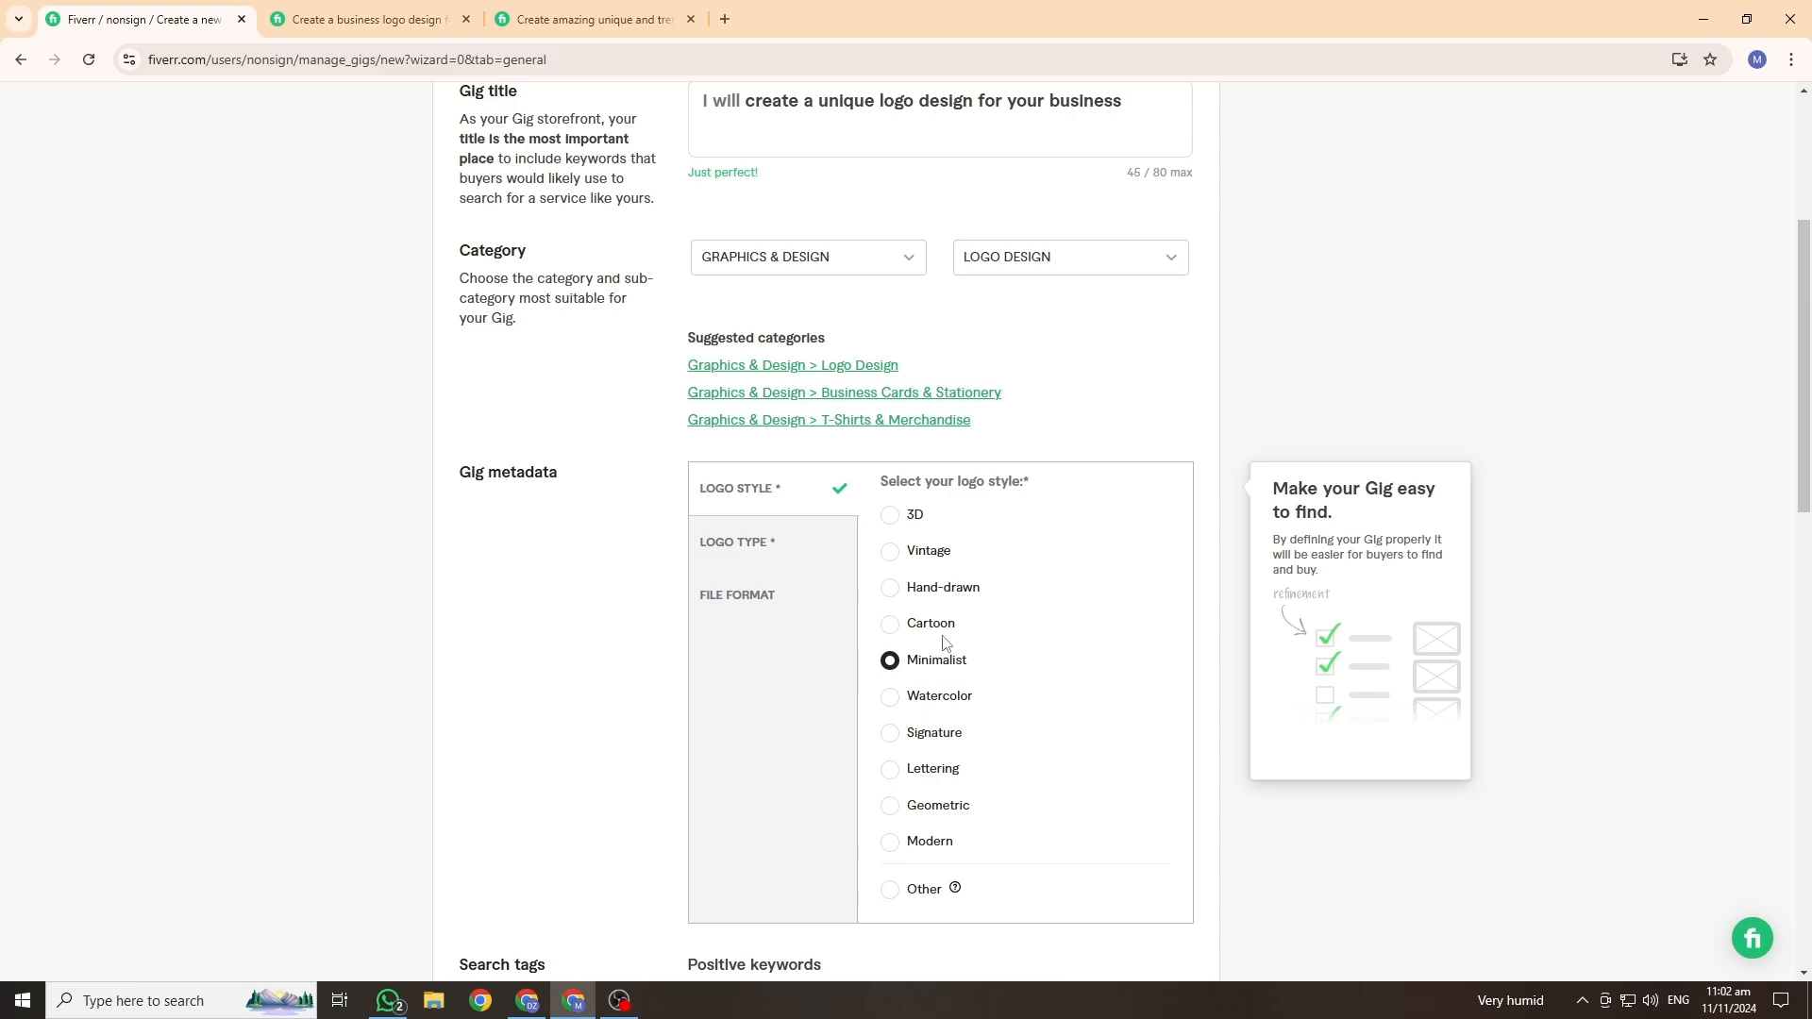
pyautogui.click(738, 552)
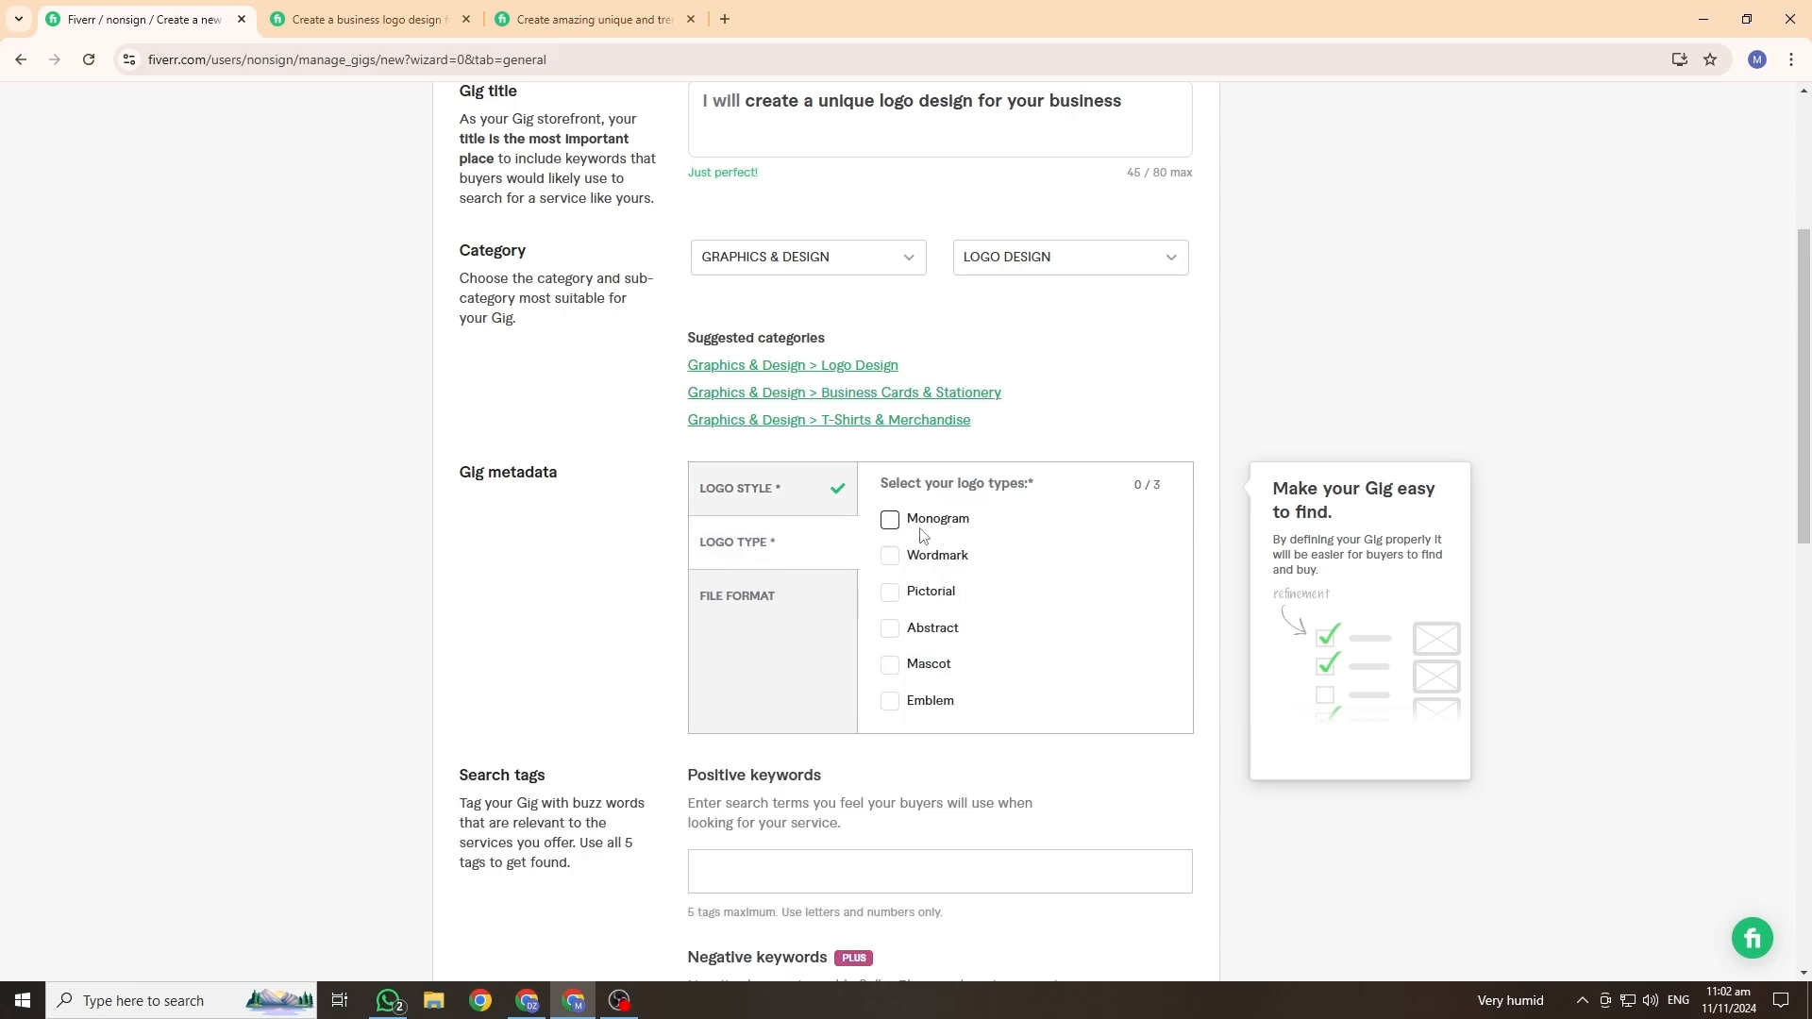
pyautogui.click(890, 520)
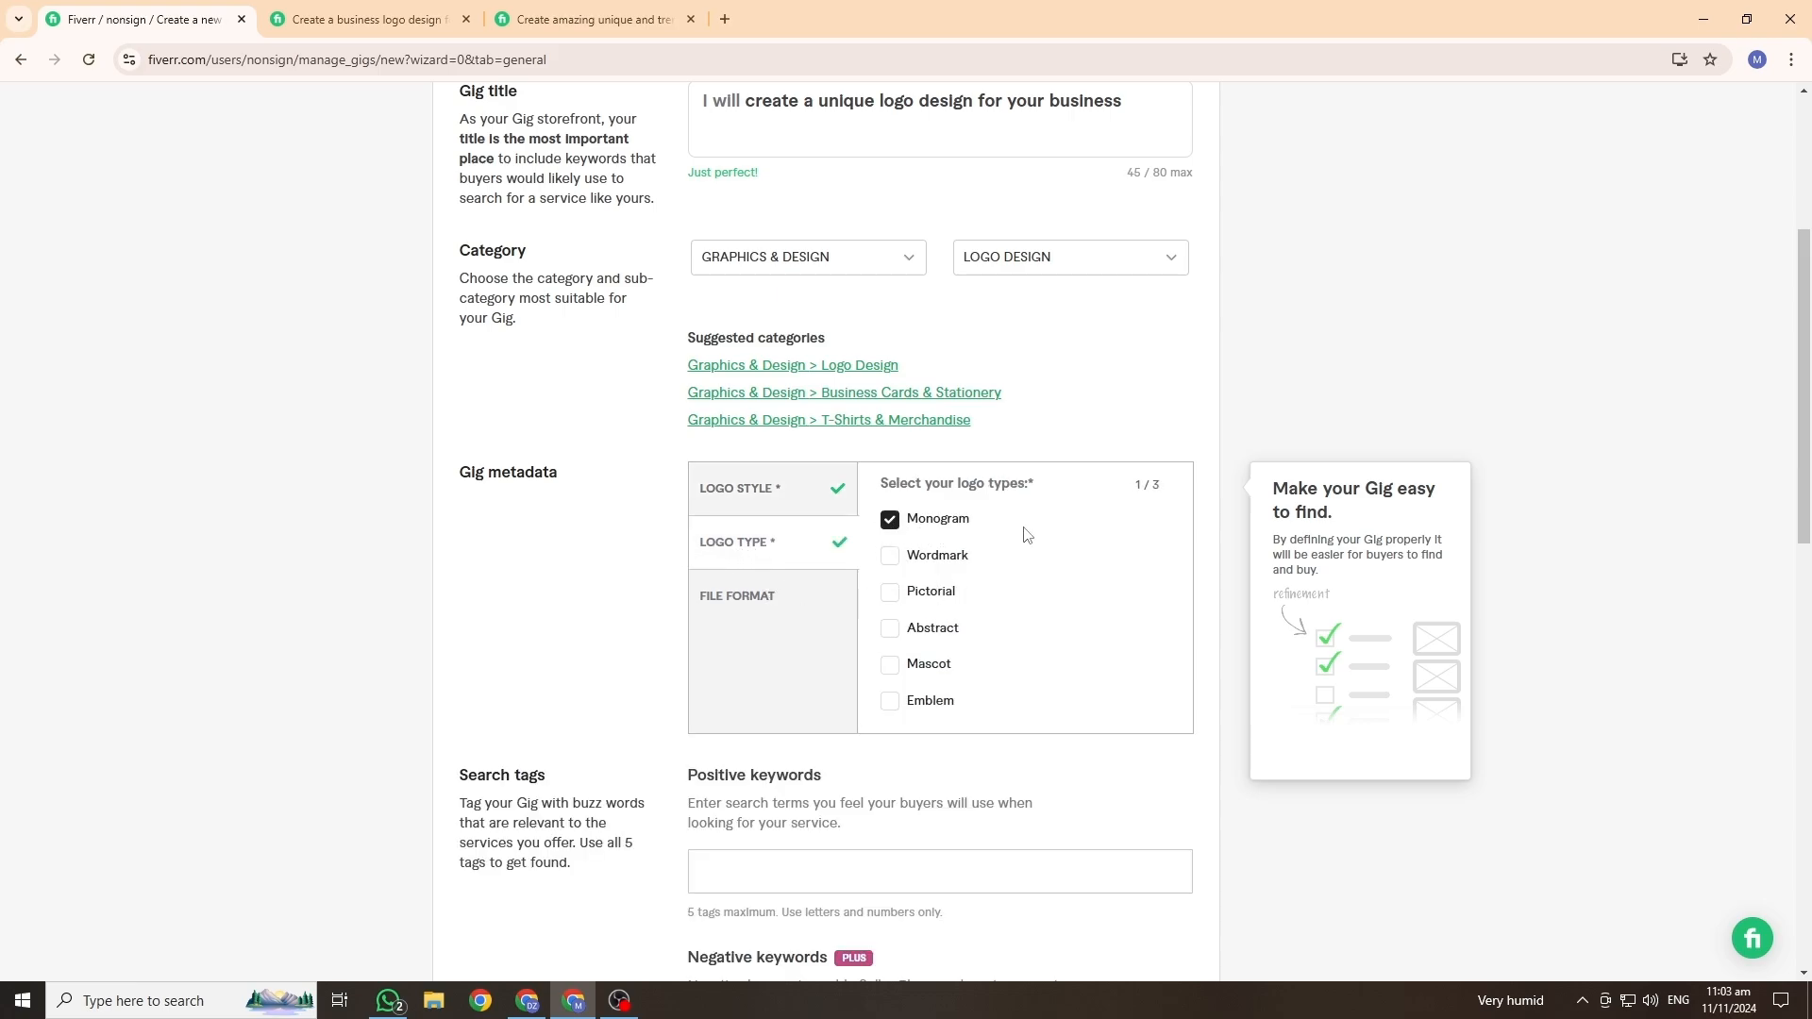
pyautogui.click(891, 555)
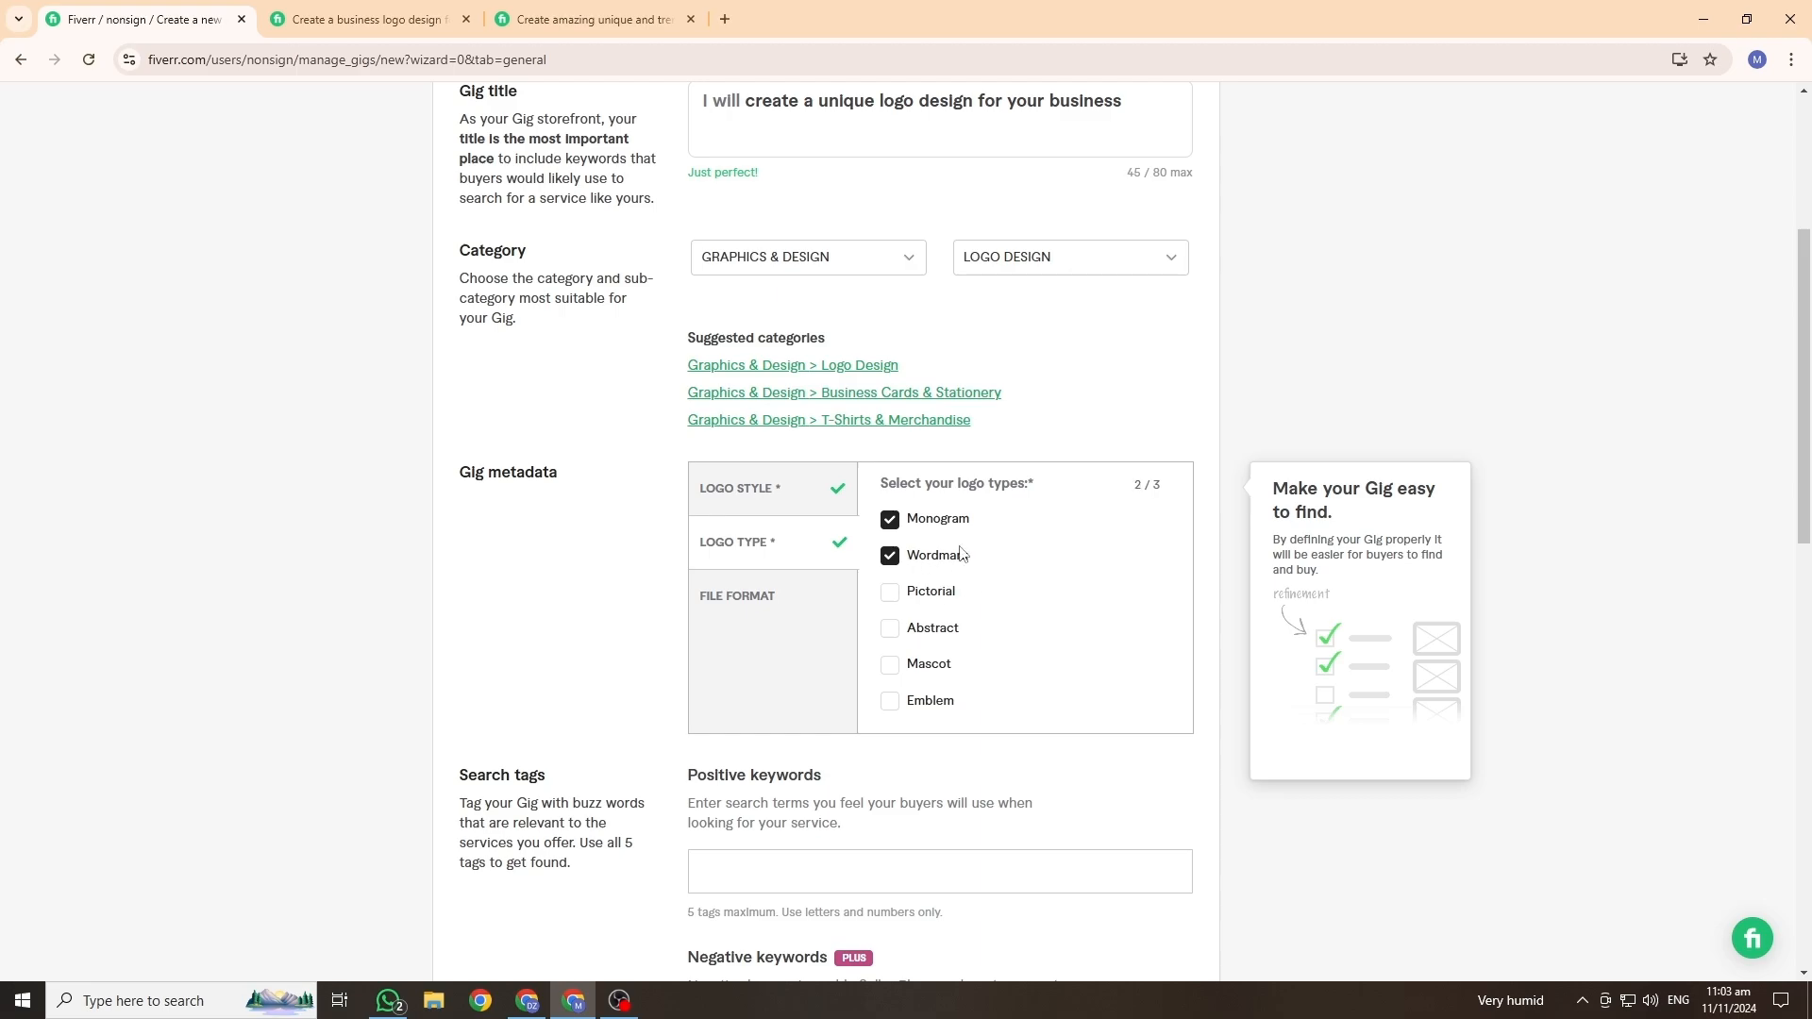
# Step: Select JPG, PDF, PNG and PSD as the file formats provided in the gig metadata
pyautogui.click(764, 612)
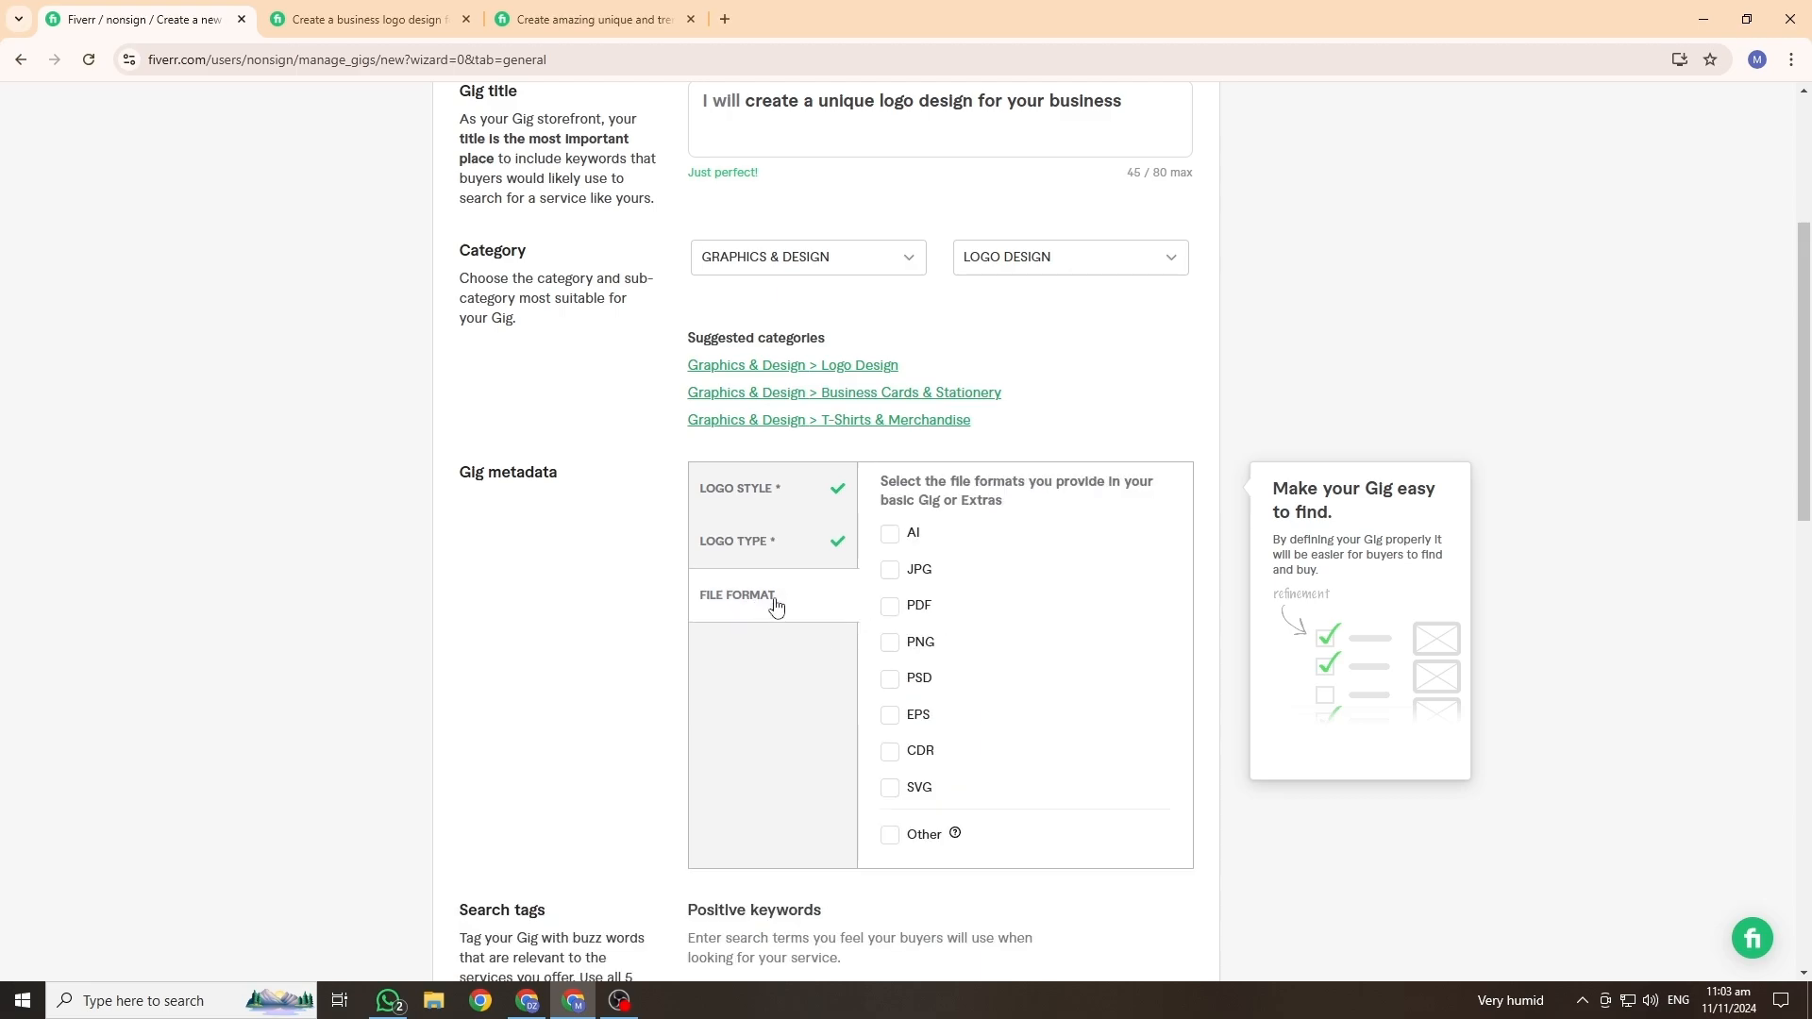
pyautogui.scroll(-1, 1014, 604)
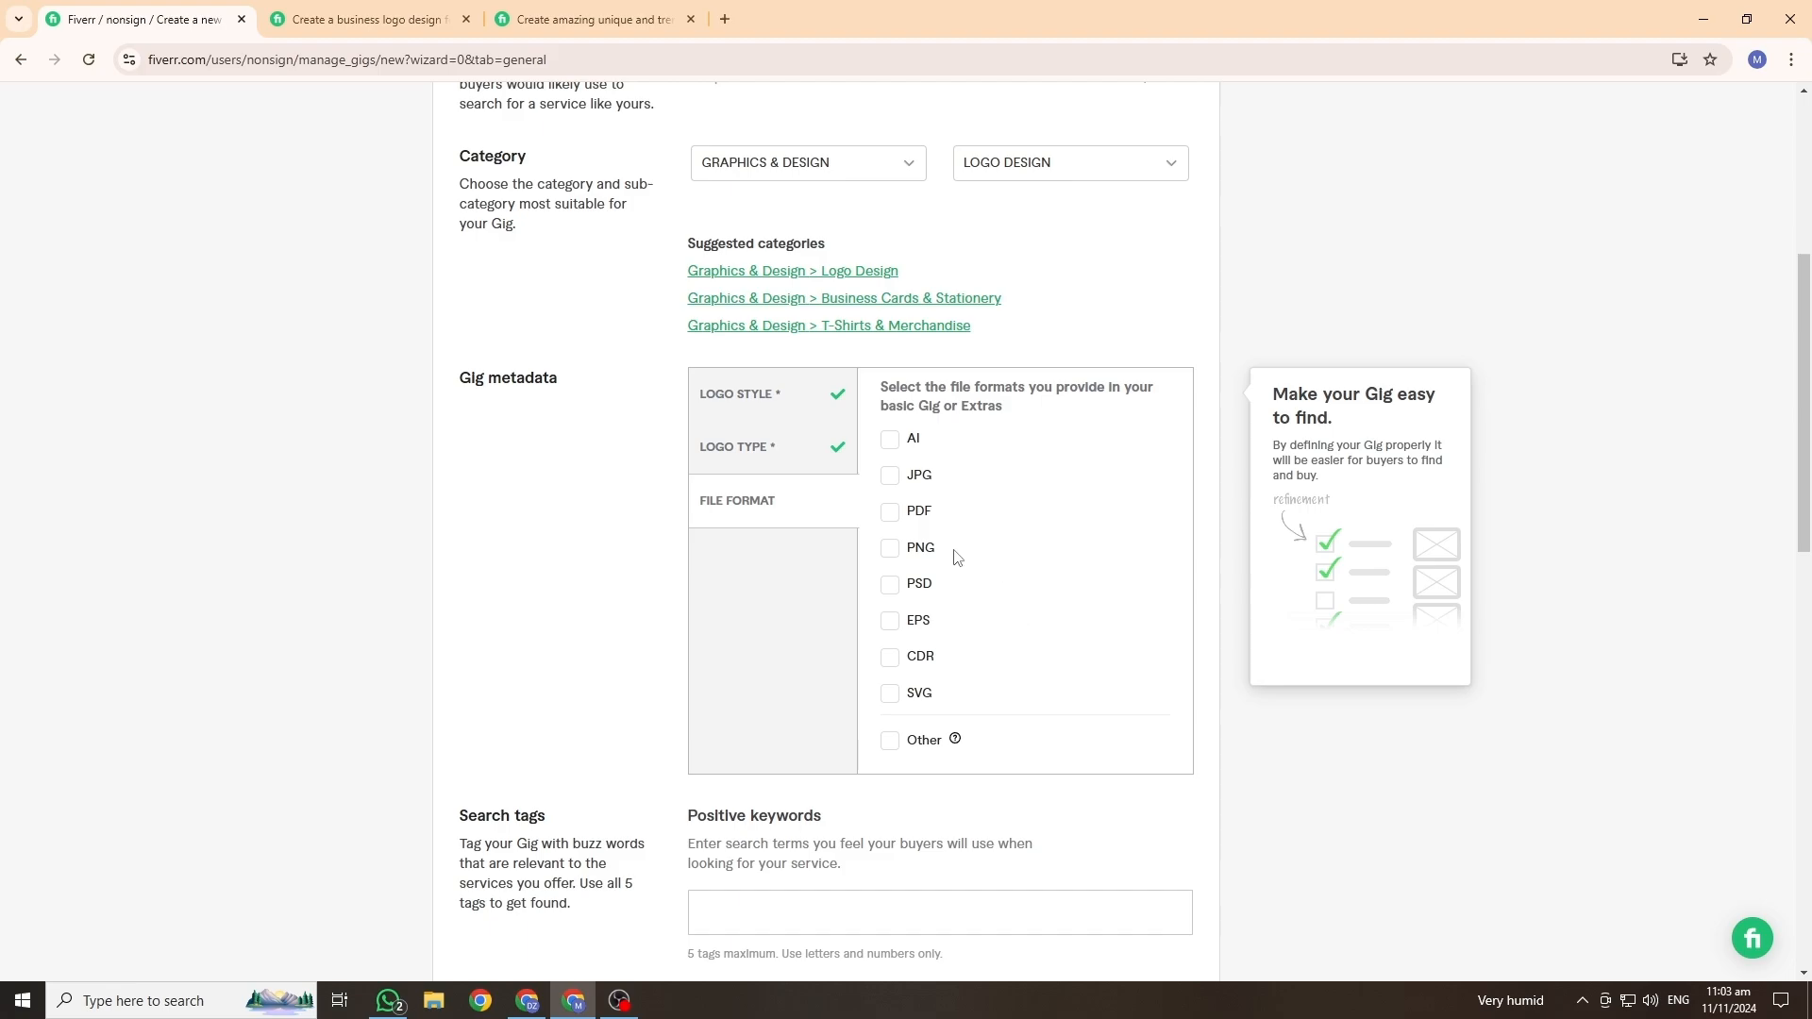
pyautogui.click(890, 475)
pyautogui.click(890, 512)
pyautogui.click(887, 551)
pyautogui.click(891, 586)
# Step: Add the positive keywords "logo design", "business logo" and "business logo design" as the gig's search tags
pyautogui.scroll(-2, 1013, 628)
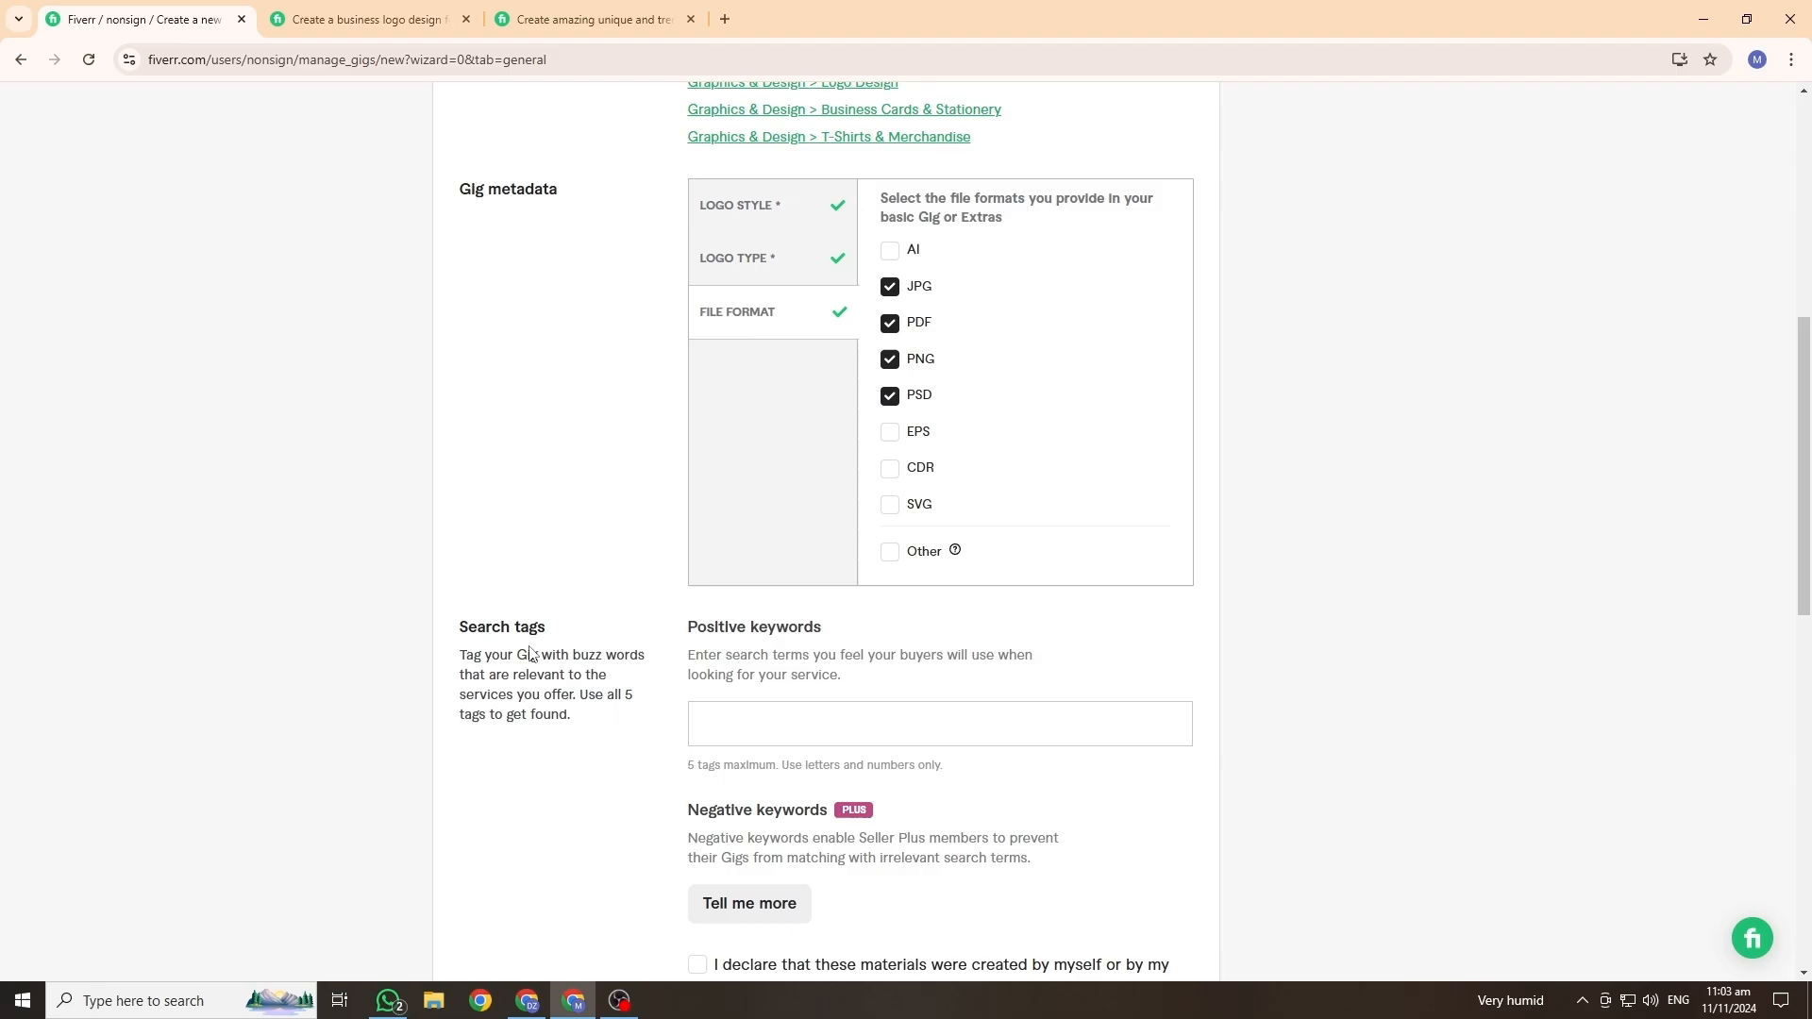
pyautogui.scroll(4, 938, 700)
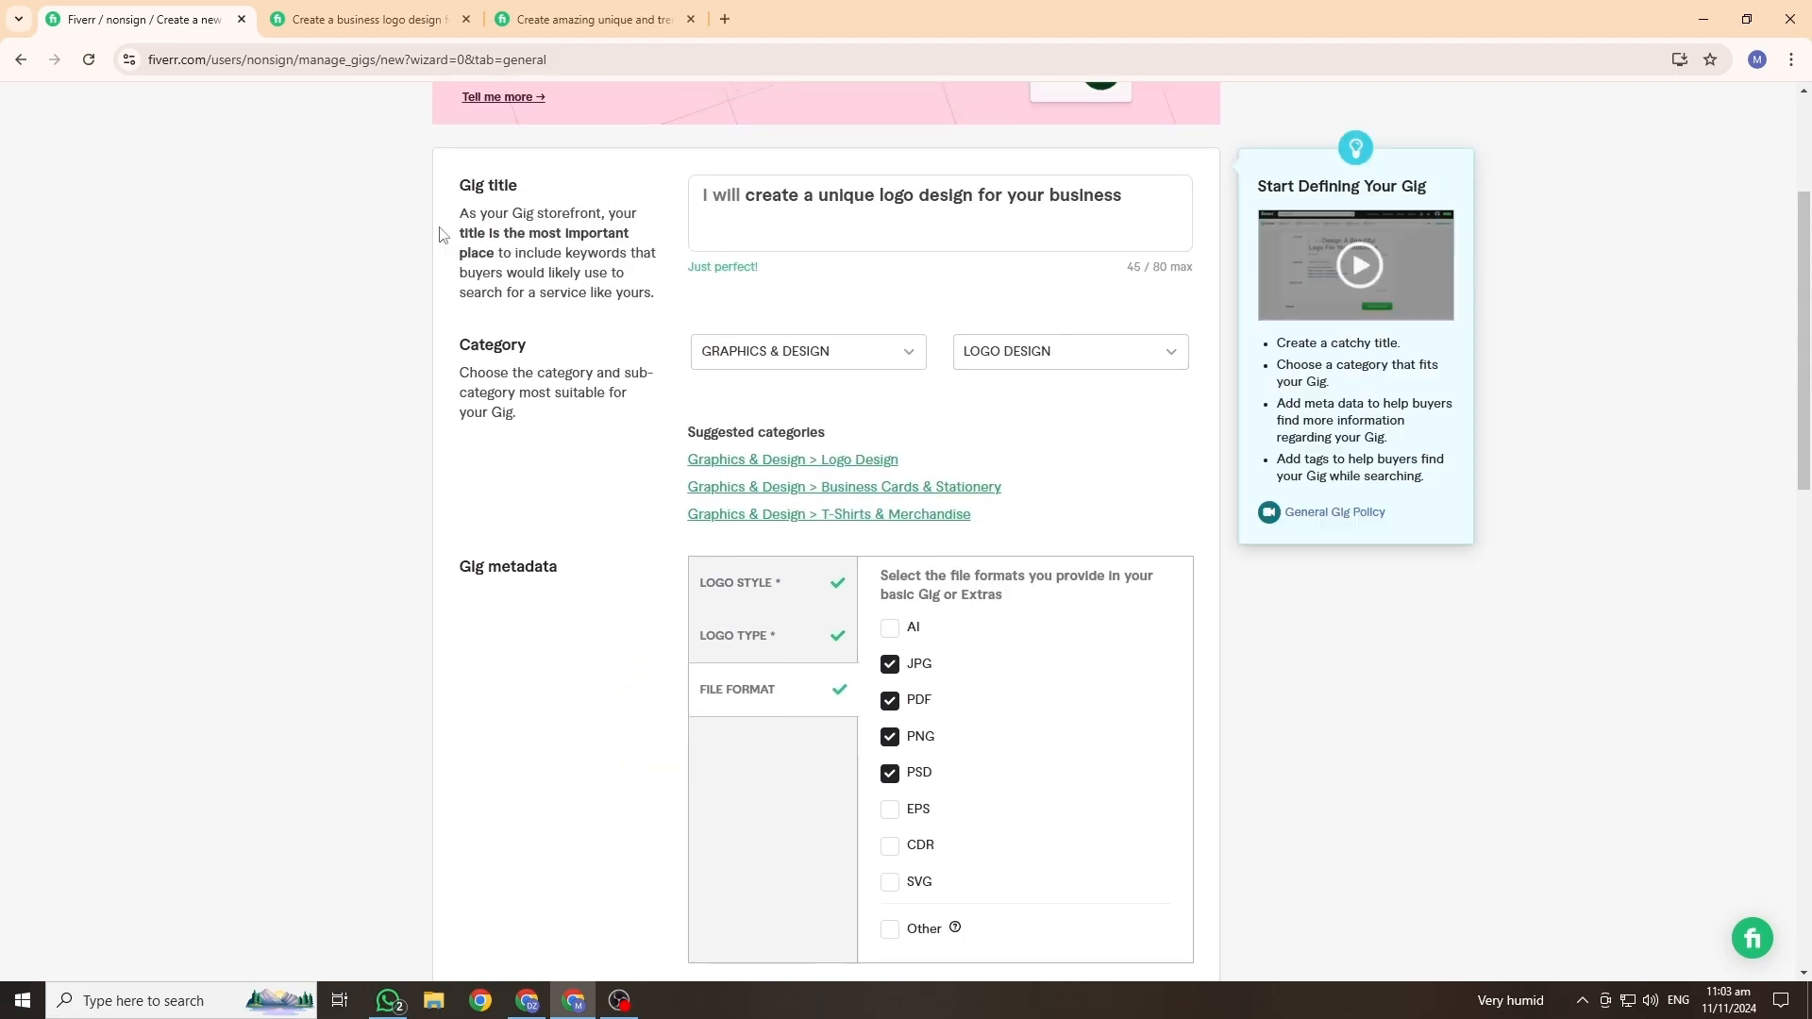
pyautogui.scroll(-5, 1044, 688)
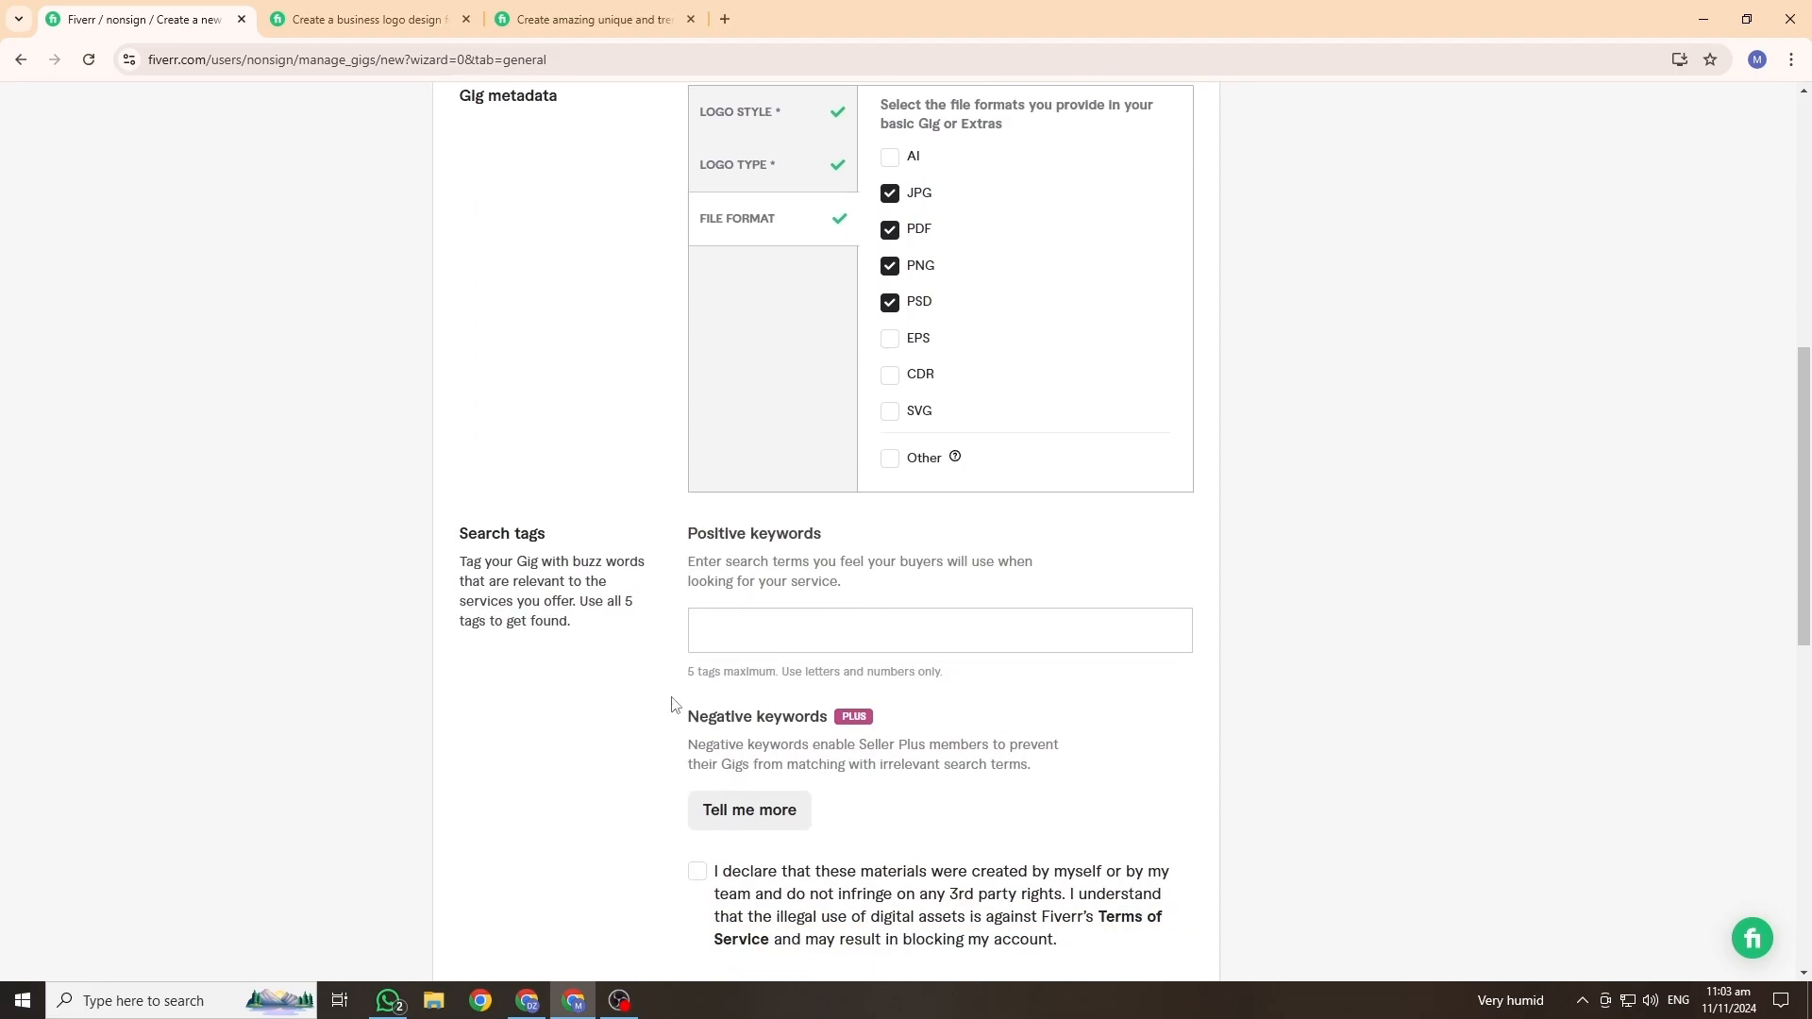
pyautogui.click(1077, 623)
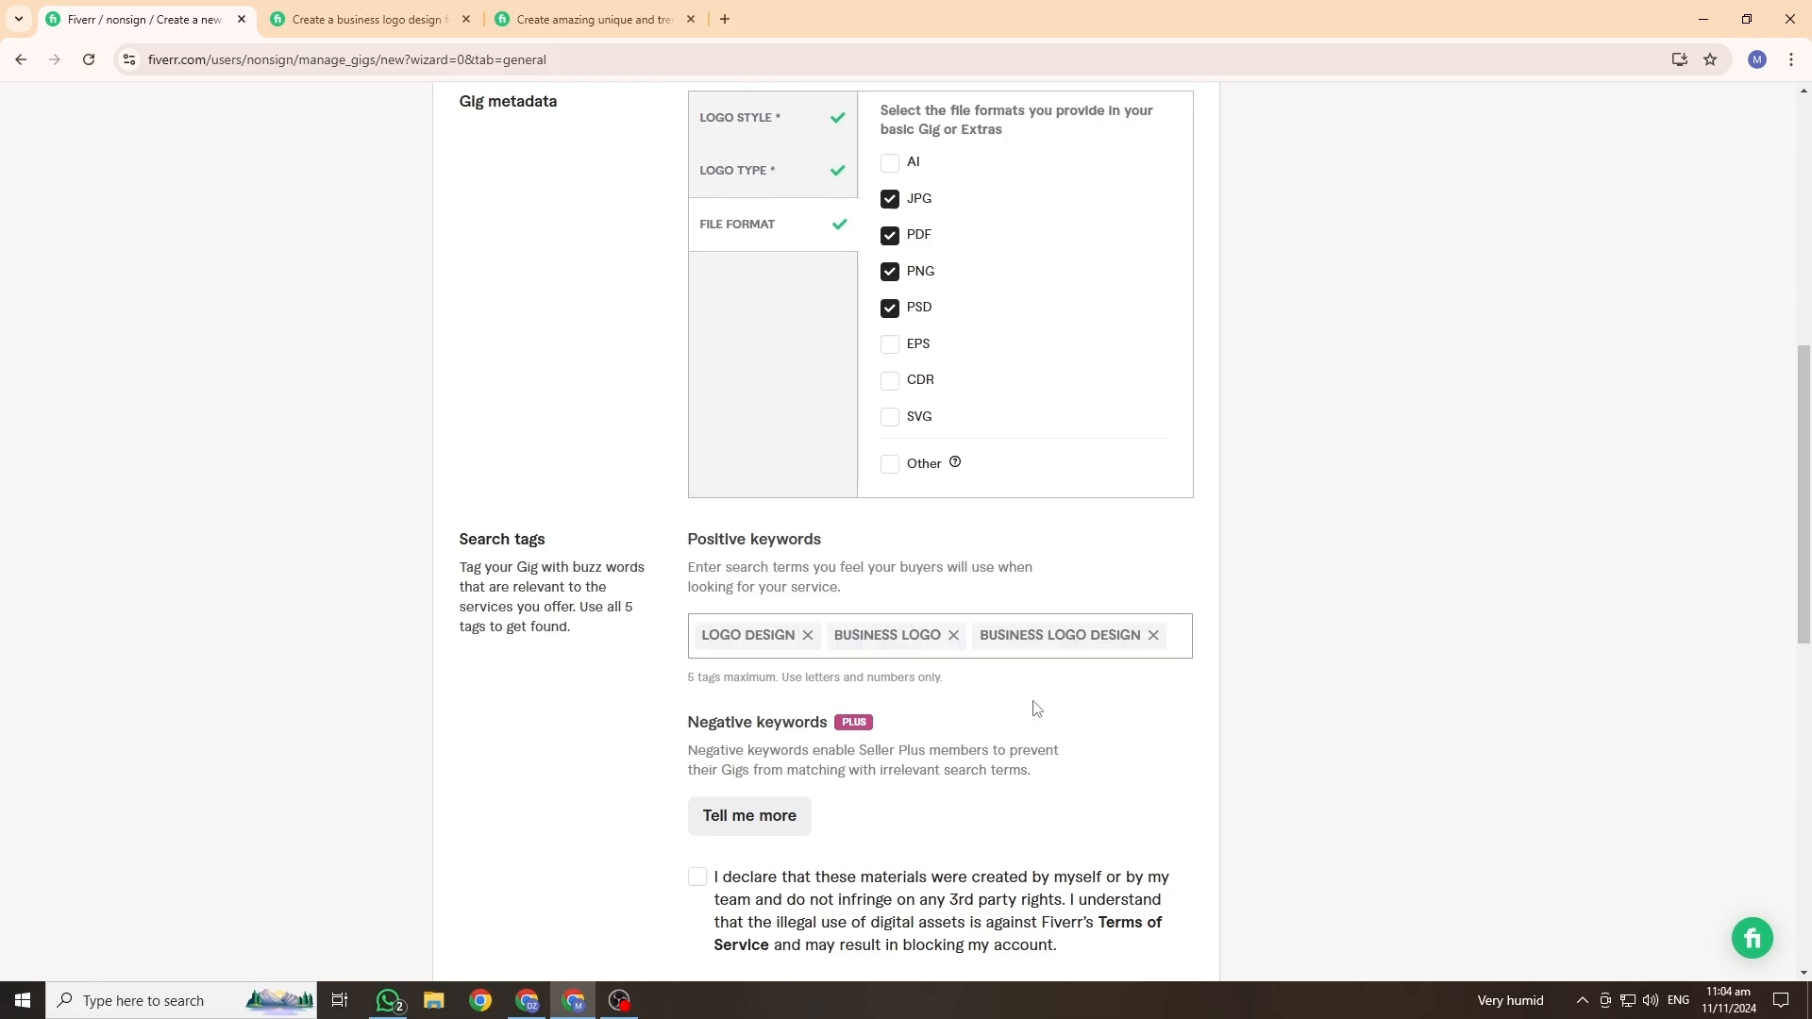
# Step: Accept the declaration that the materials are self-created, then save the overview and continue to pricing
pyautogui.scroll(2, 1032, 708)
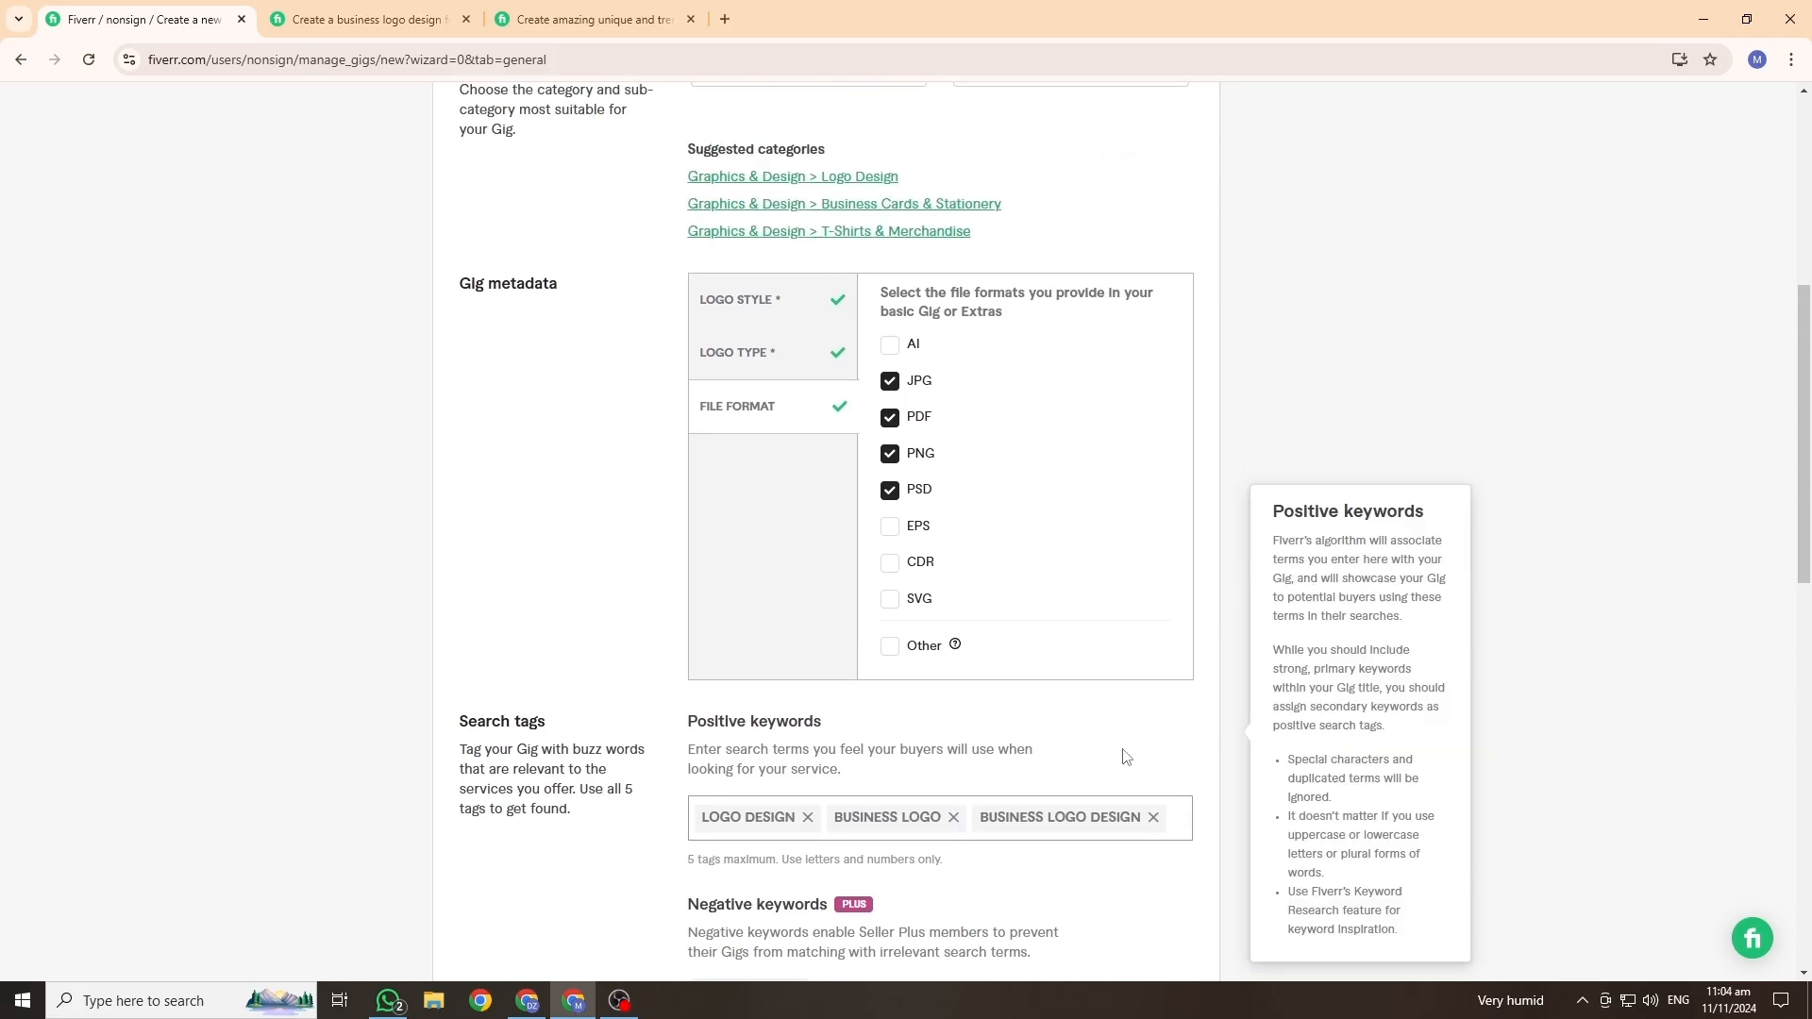
pyautogui.scroll(-3, 1120, 753)
pyautogui.scroll(-1, 1165, 717)
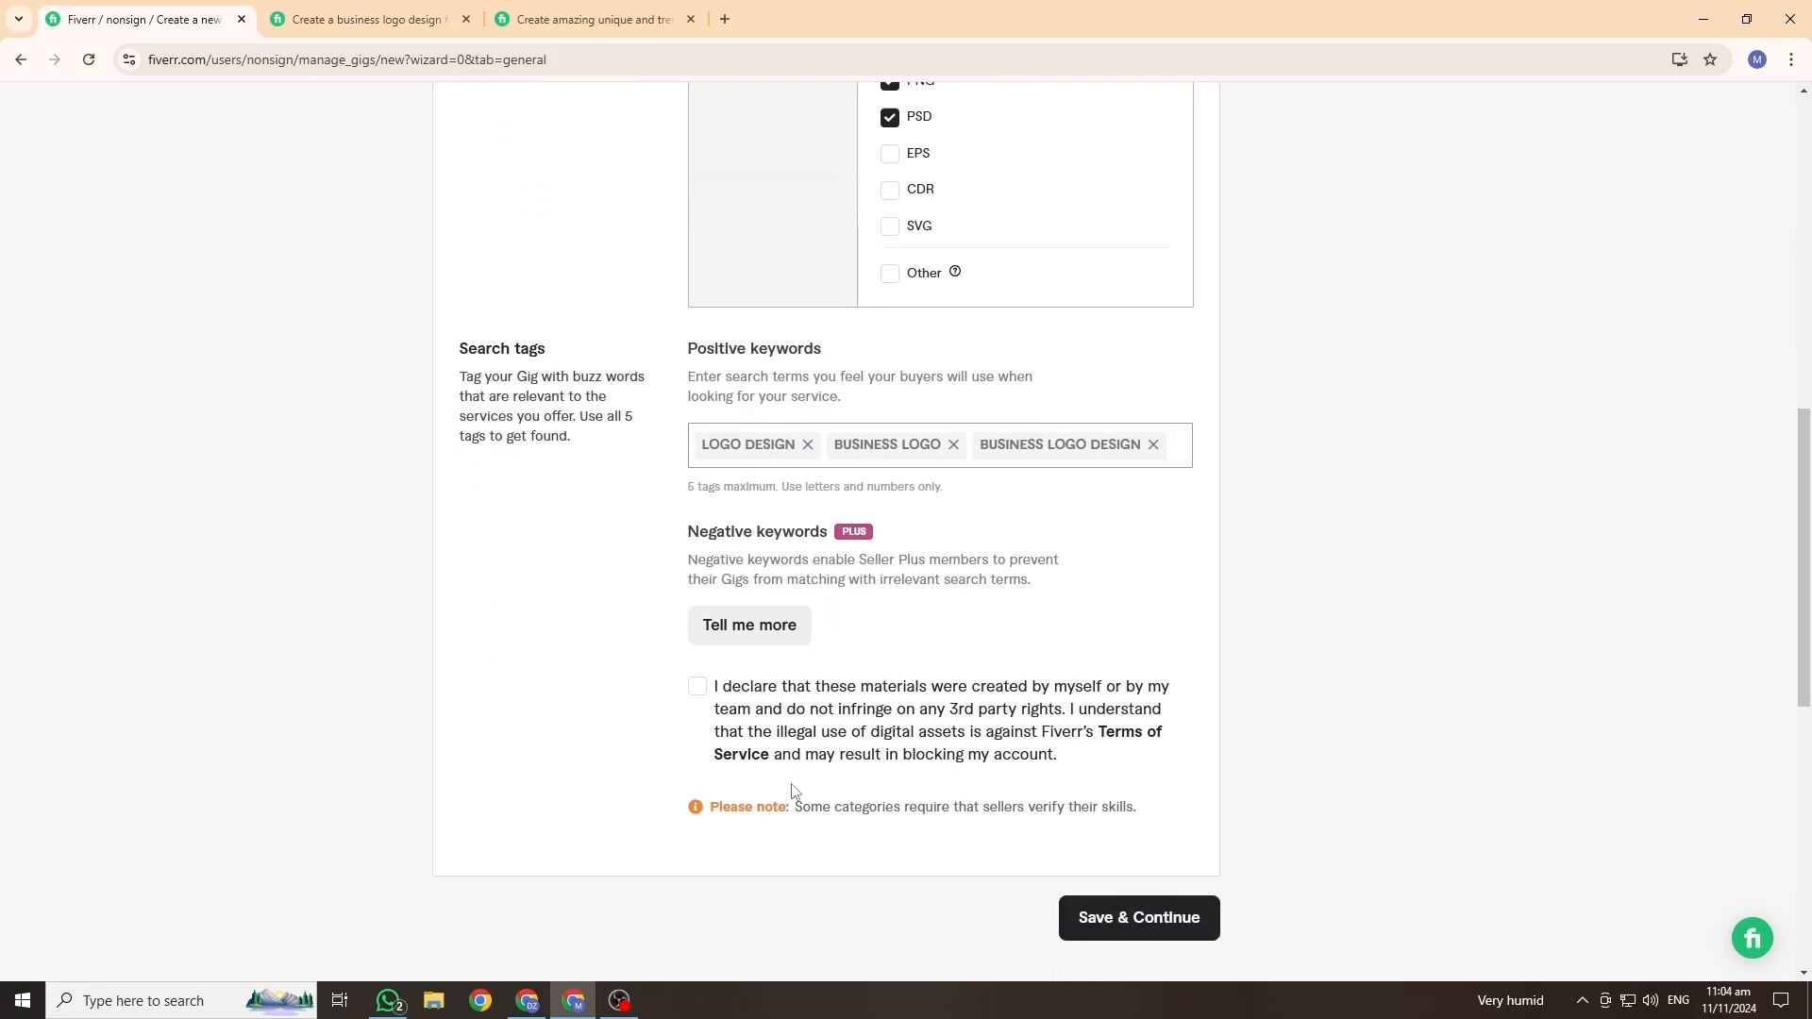
pyautogui.scroll(-3, 1170, 674)
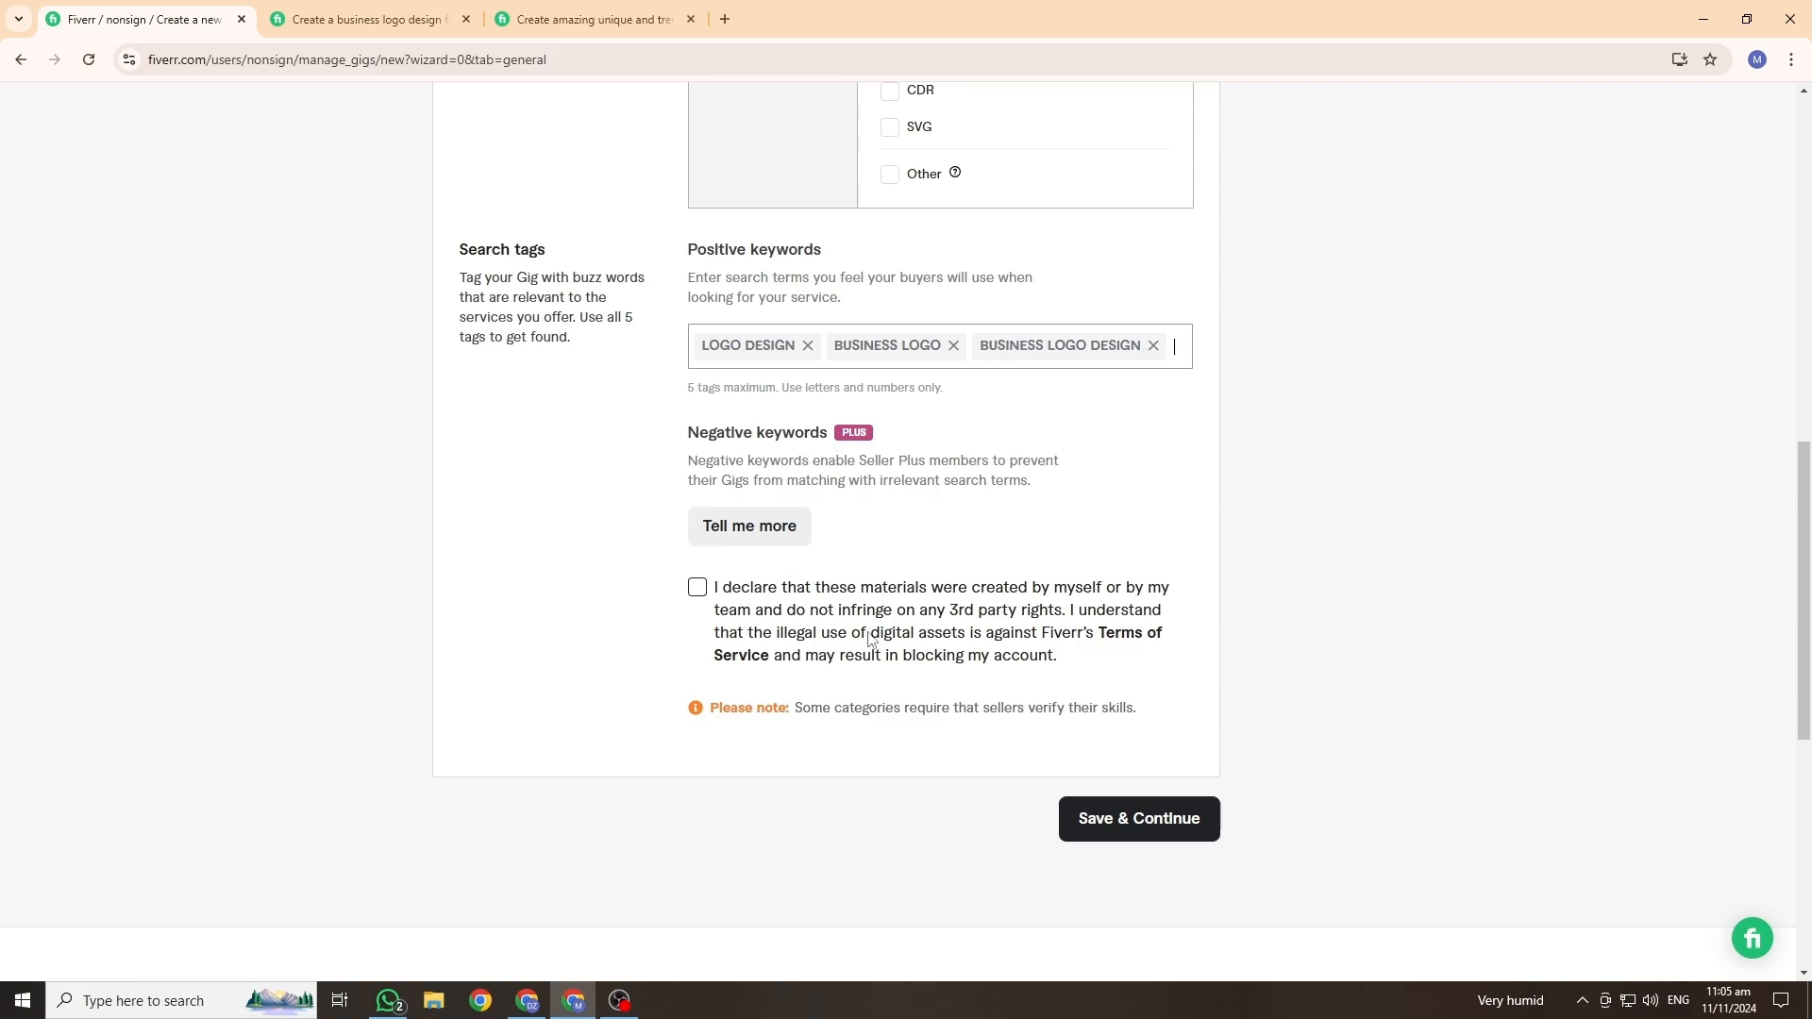
pyautogui.click(703, 626)
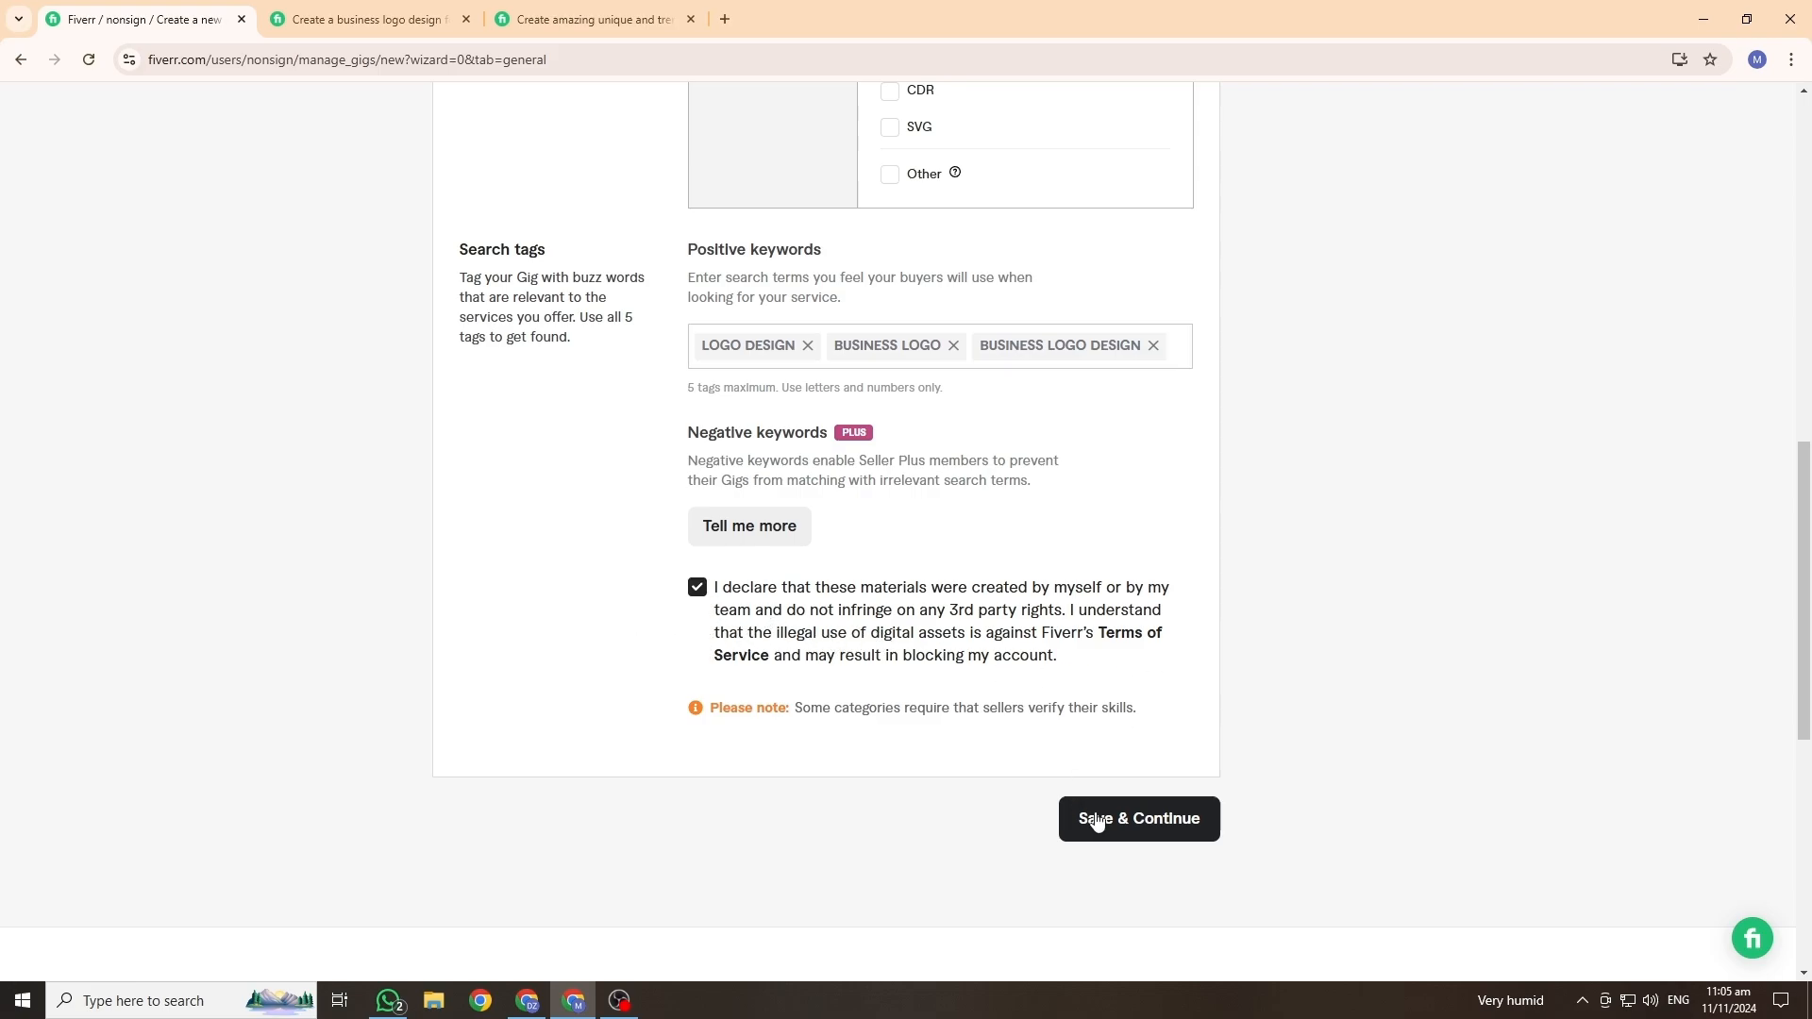
pyautogui.click(1172, 828)
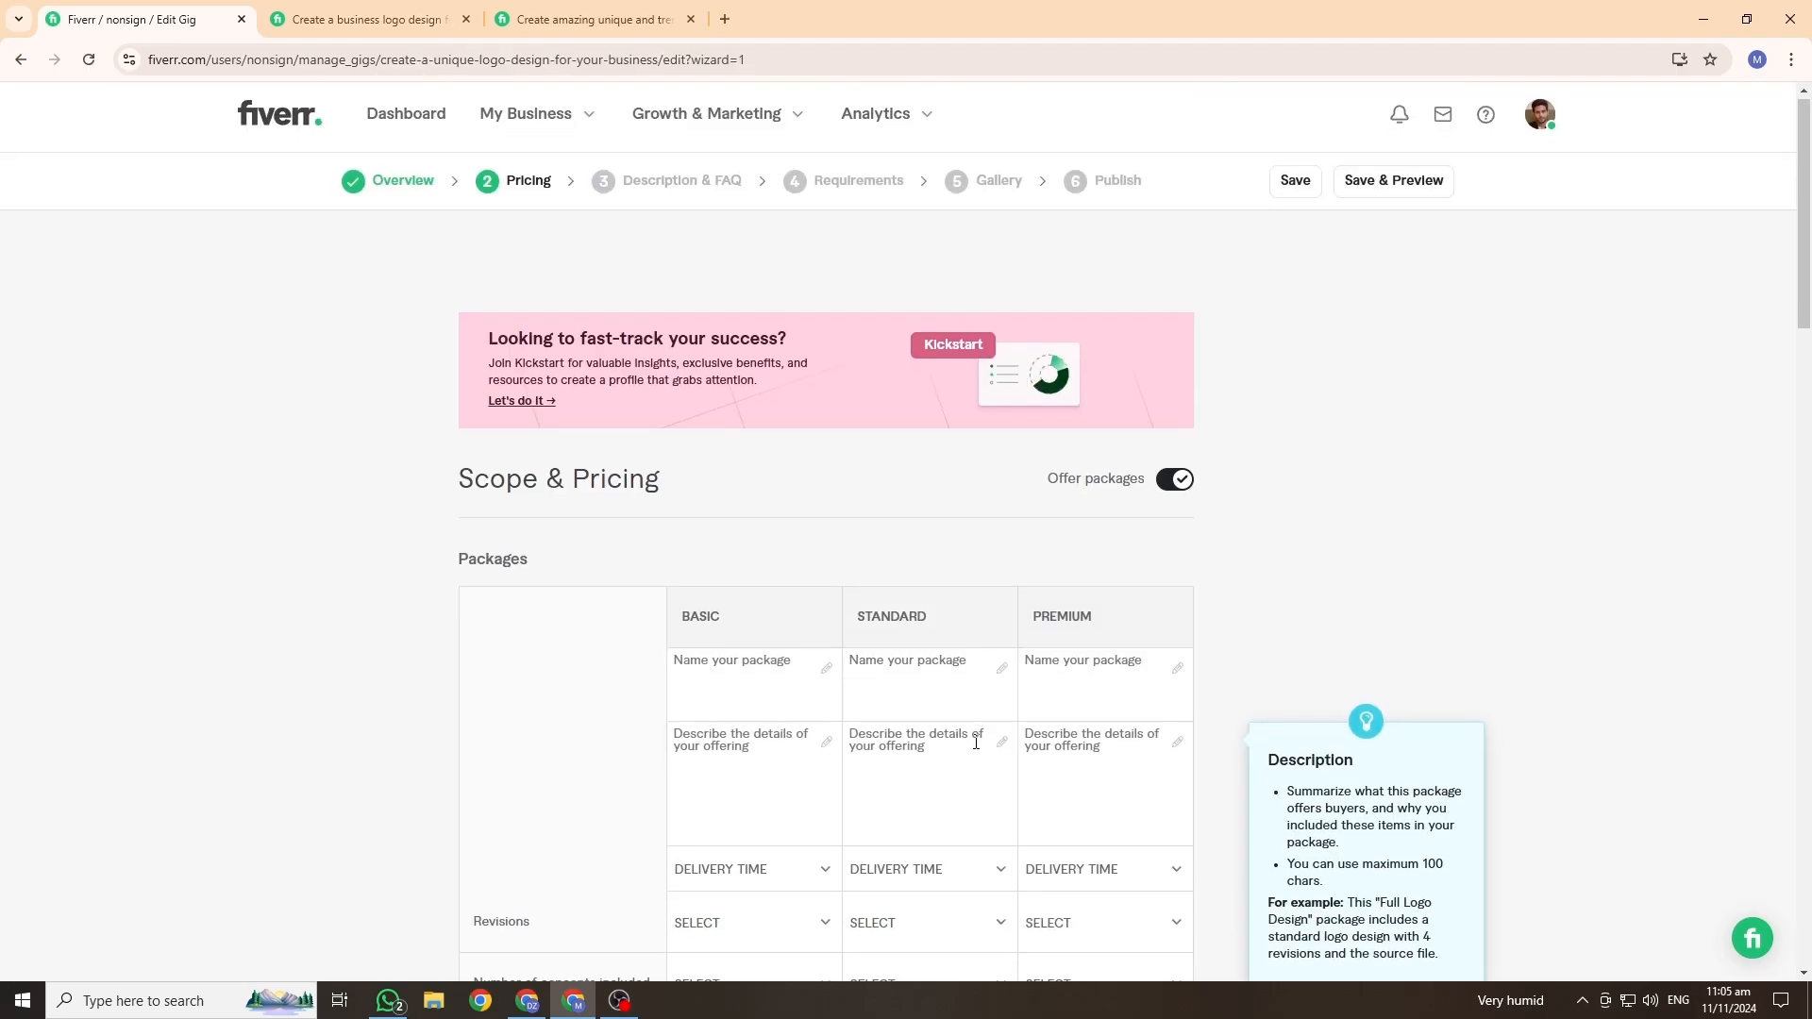
# Step: Name the first package "Basic" in the Scope & Pricing table
pyautogui.scroll(-3, 409, 688)
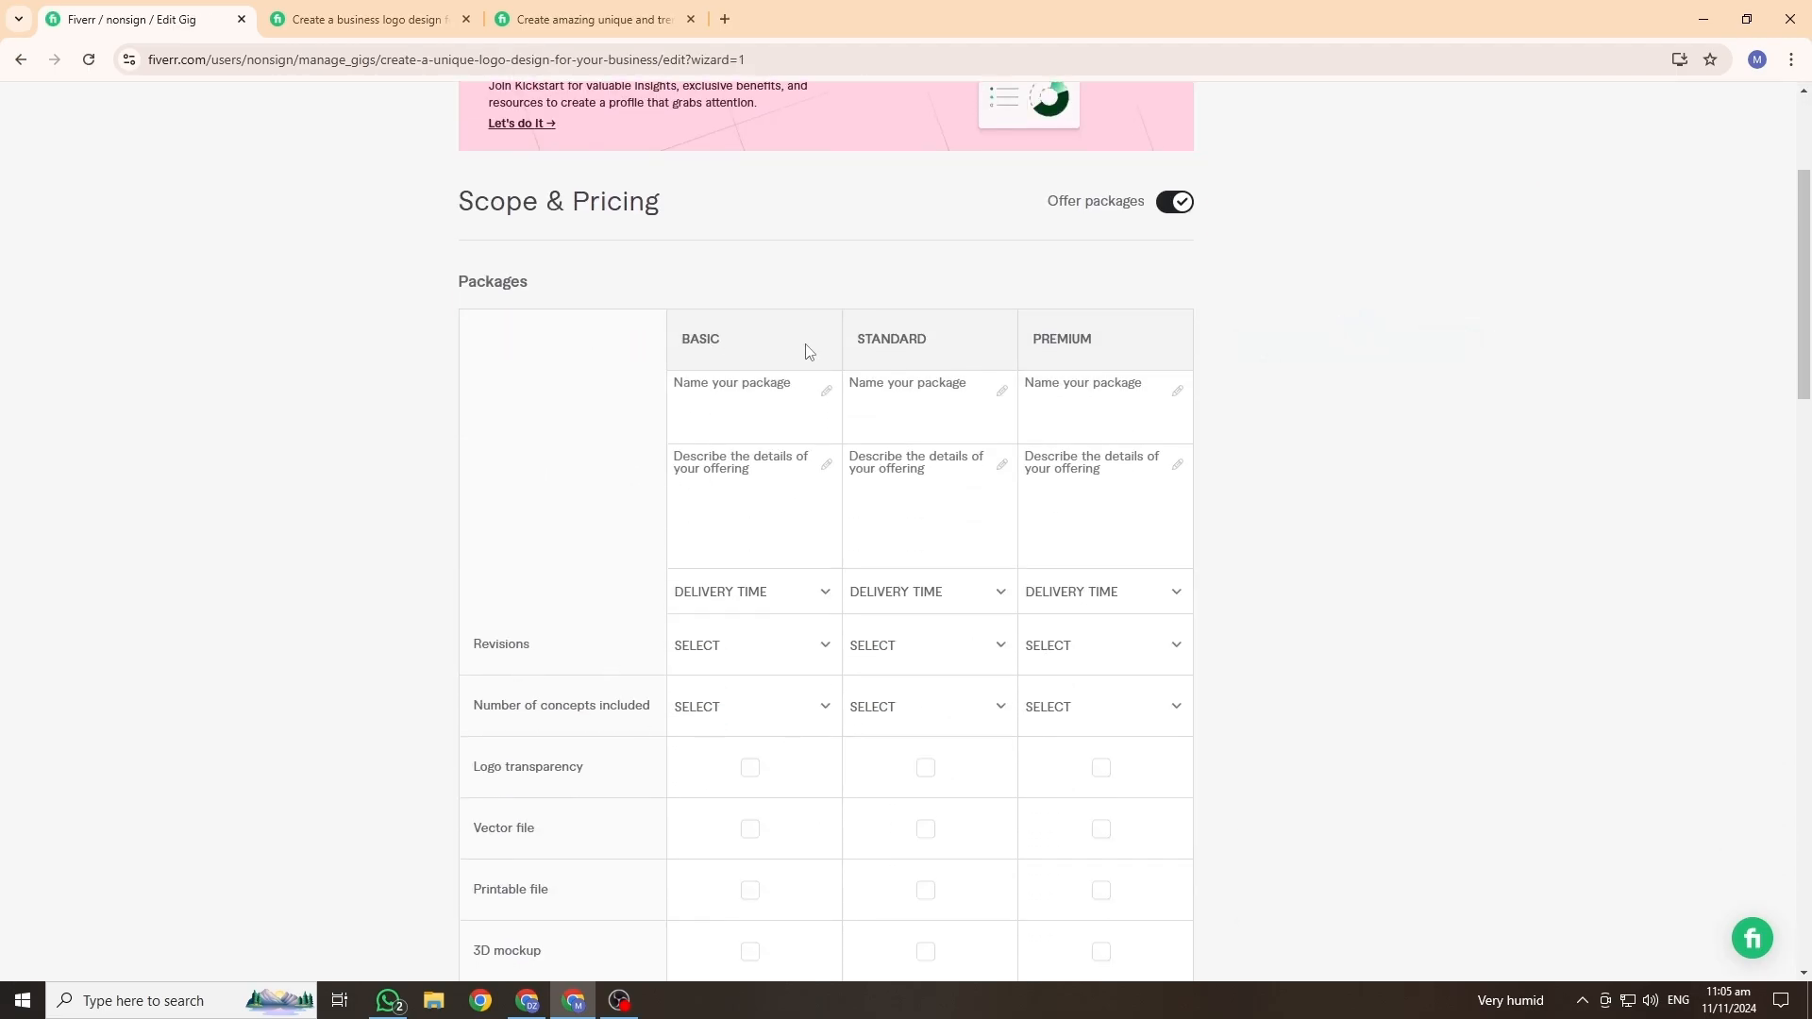
pyautogui.moveTo(697, 723)
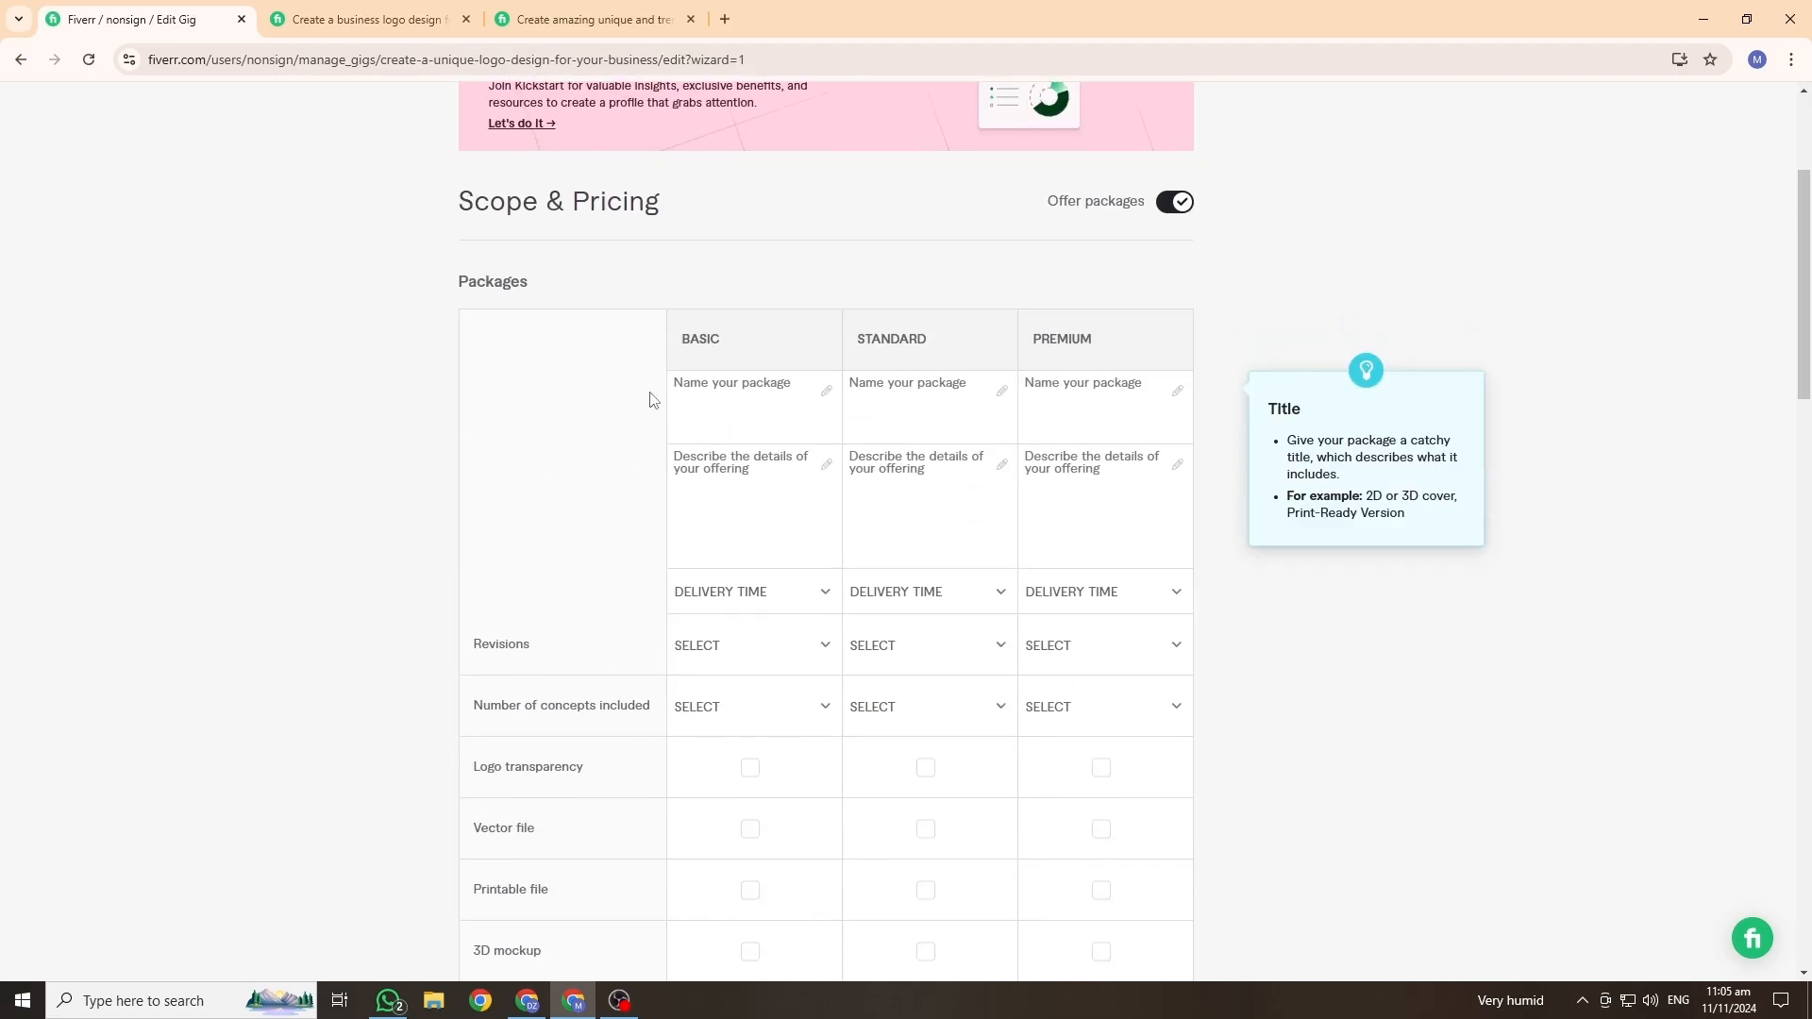
pyautogui.moveTo(756, 413)
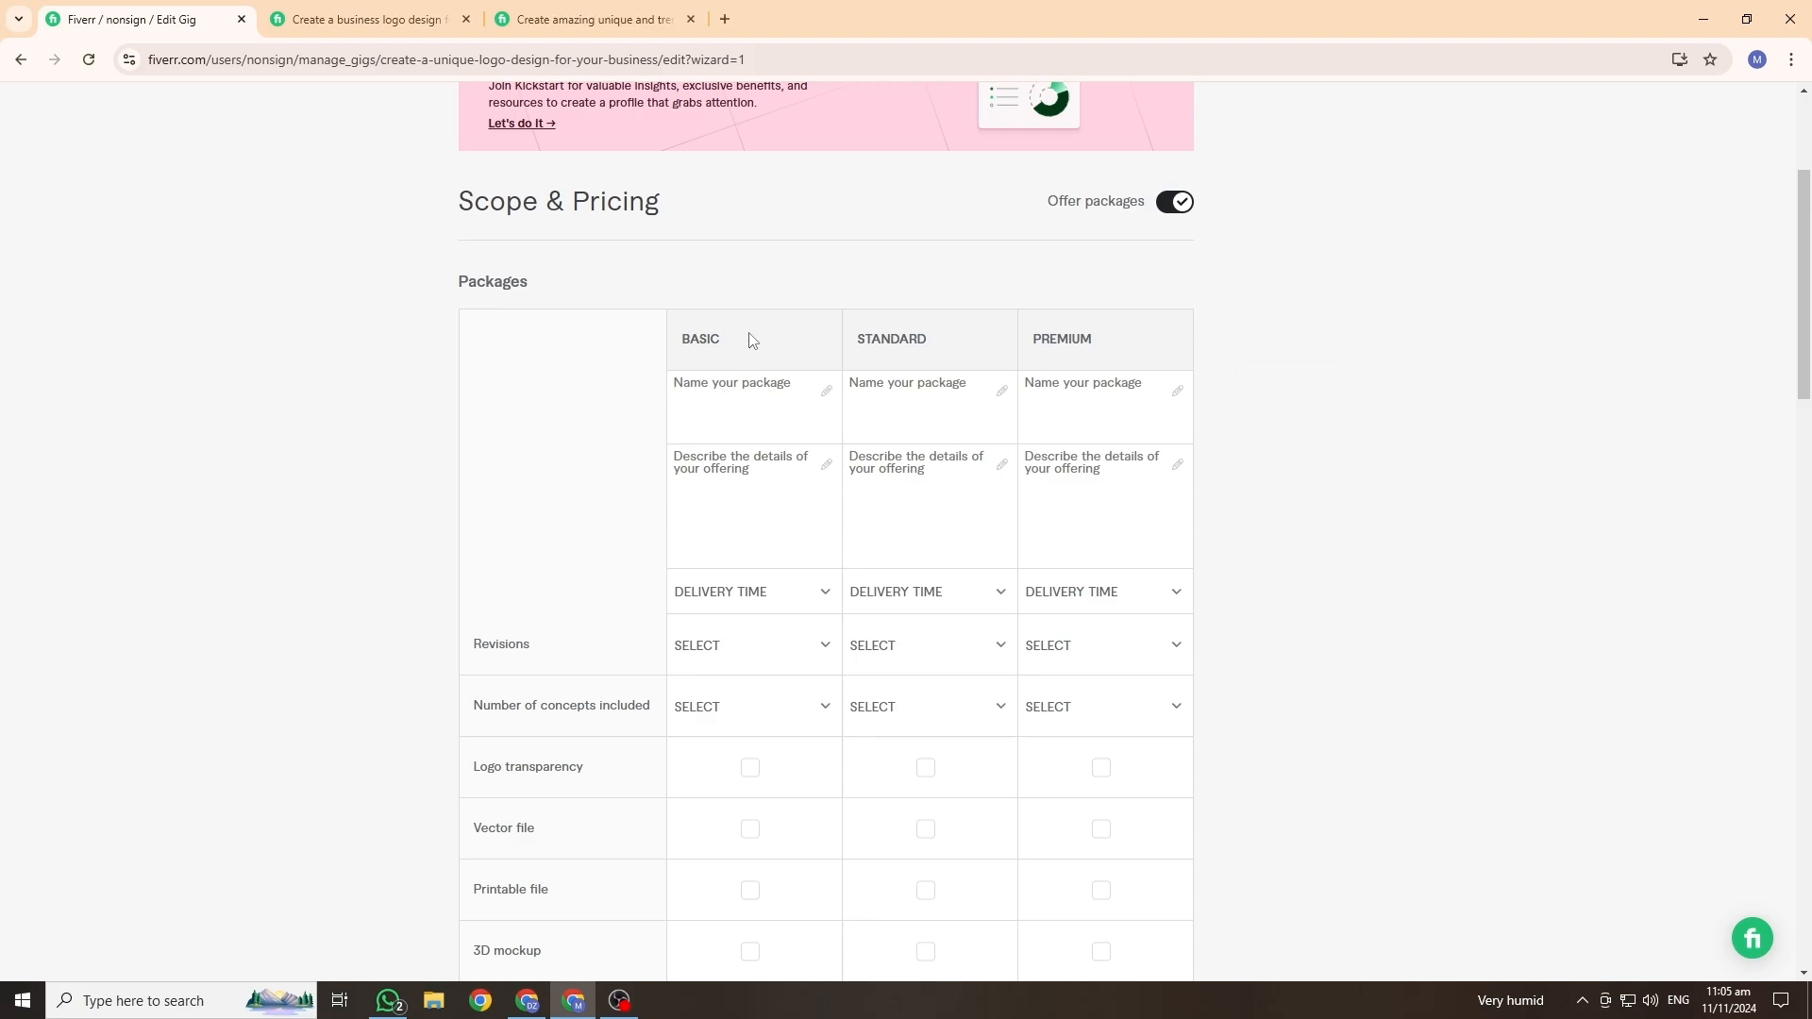
pyautogui.moveTo(736, 336); pyautogui.dragTo(677, 347)
pyautogui.click(689, 379)
pyautogui.write('Basic')
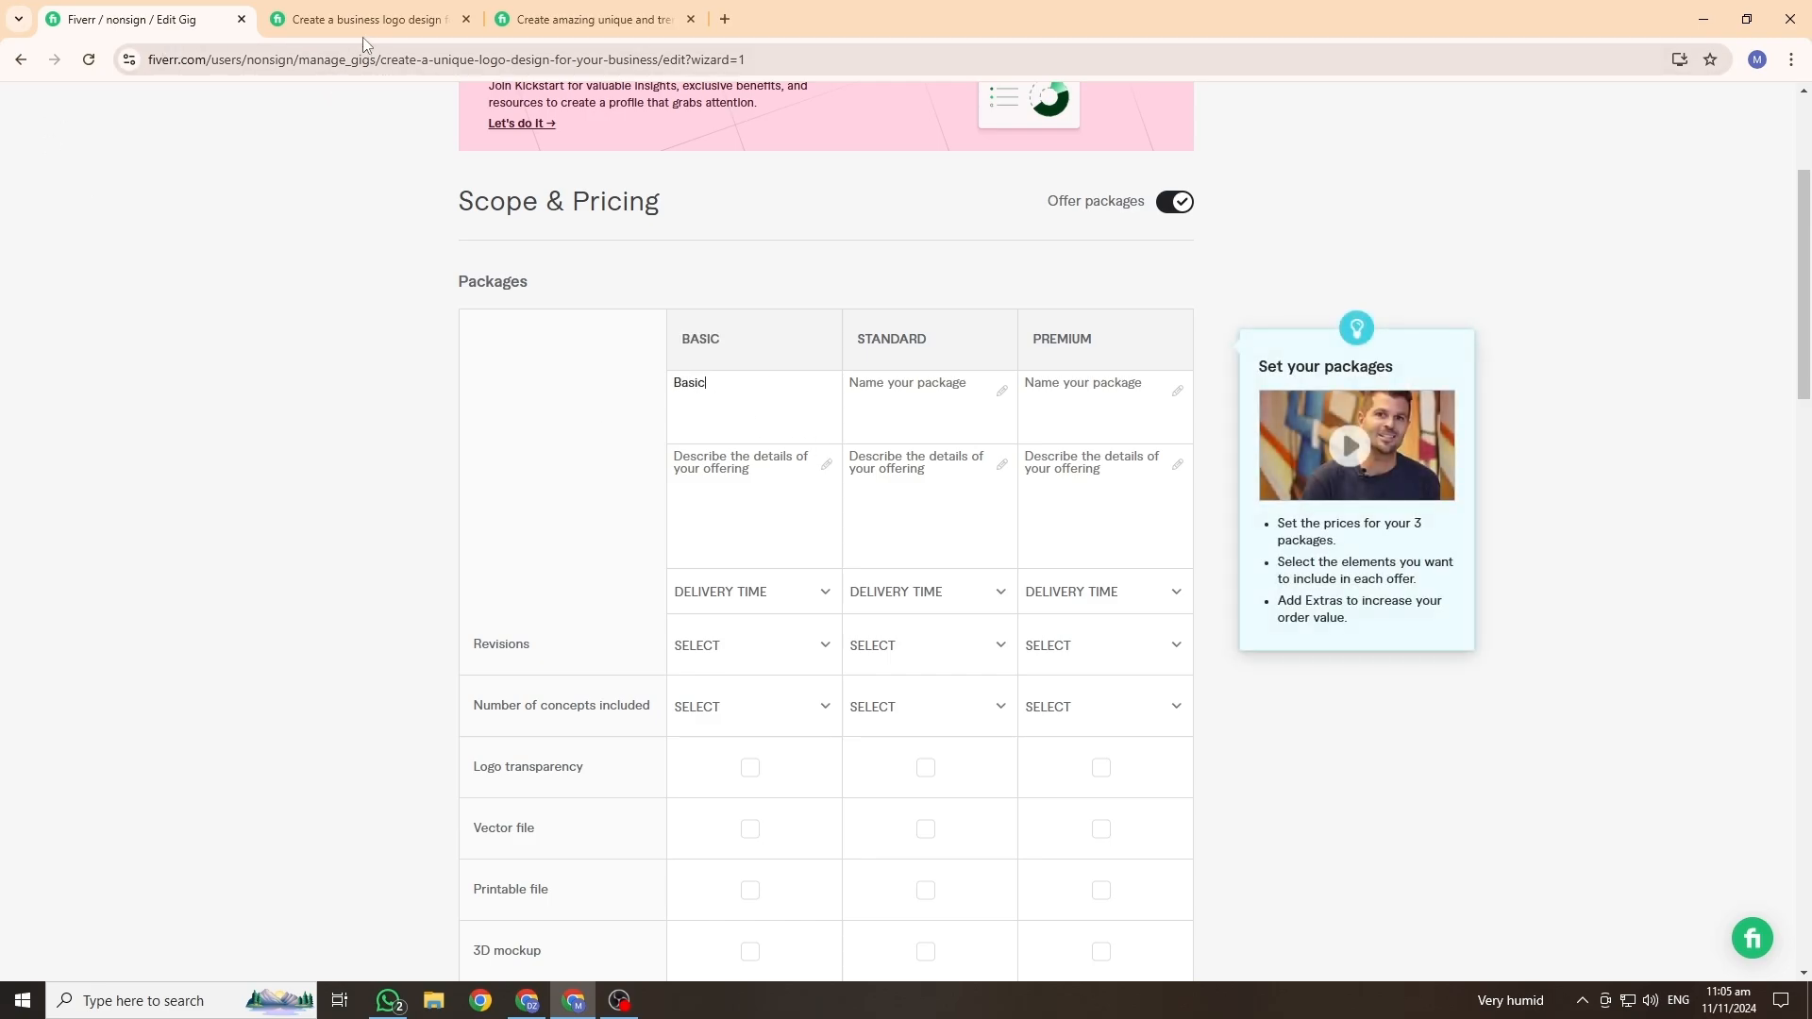
# Step: Review how the two reference logo design gigs name their Basic, Standard and Premium packages
pyautogui.click(321, 21)
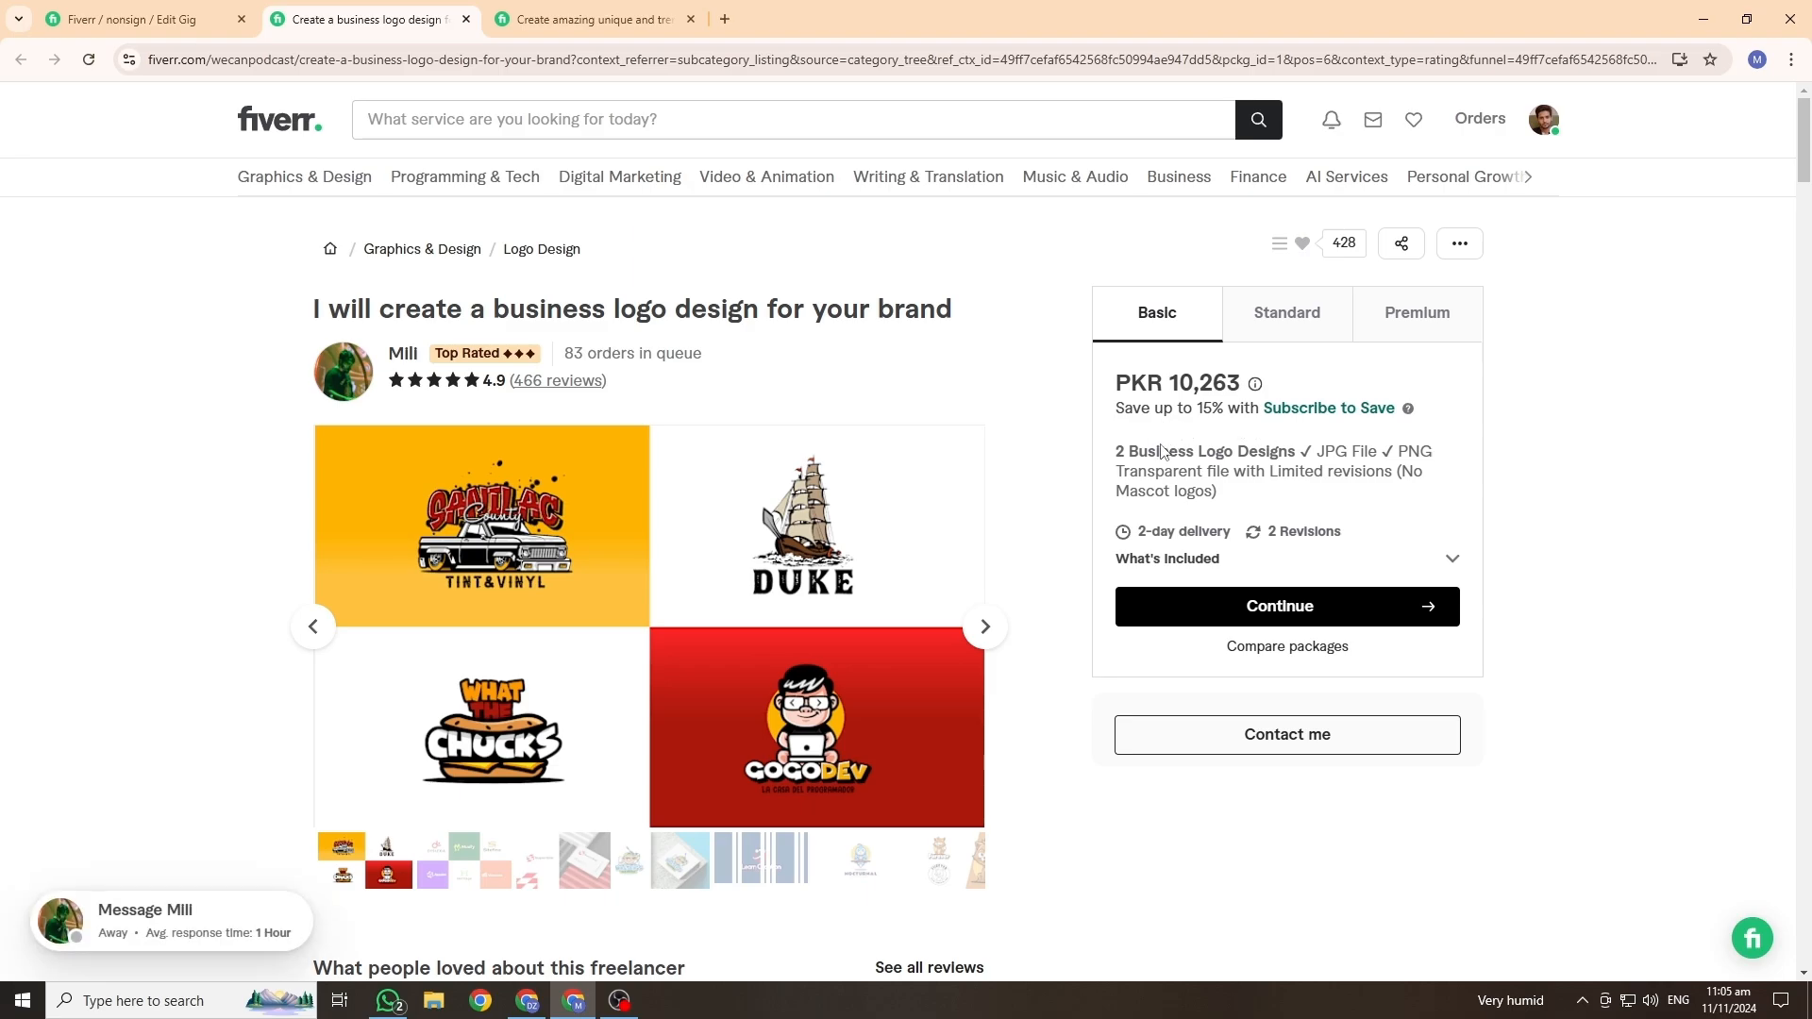
pyautogui.click(559, 18)
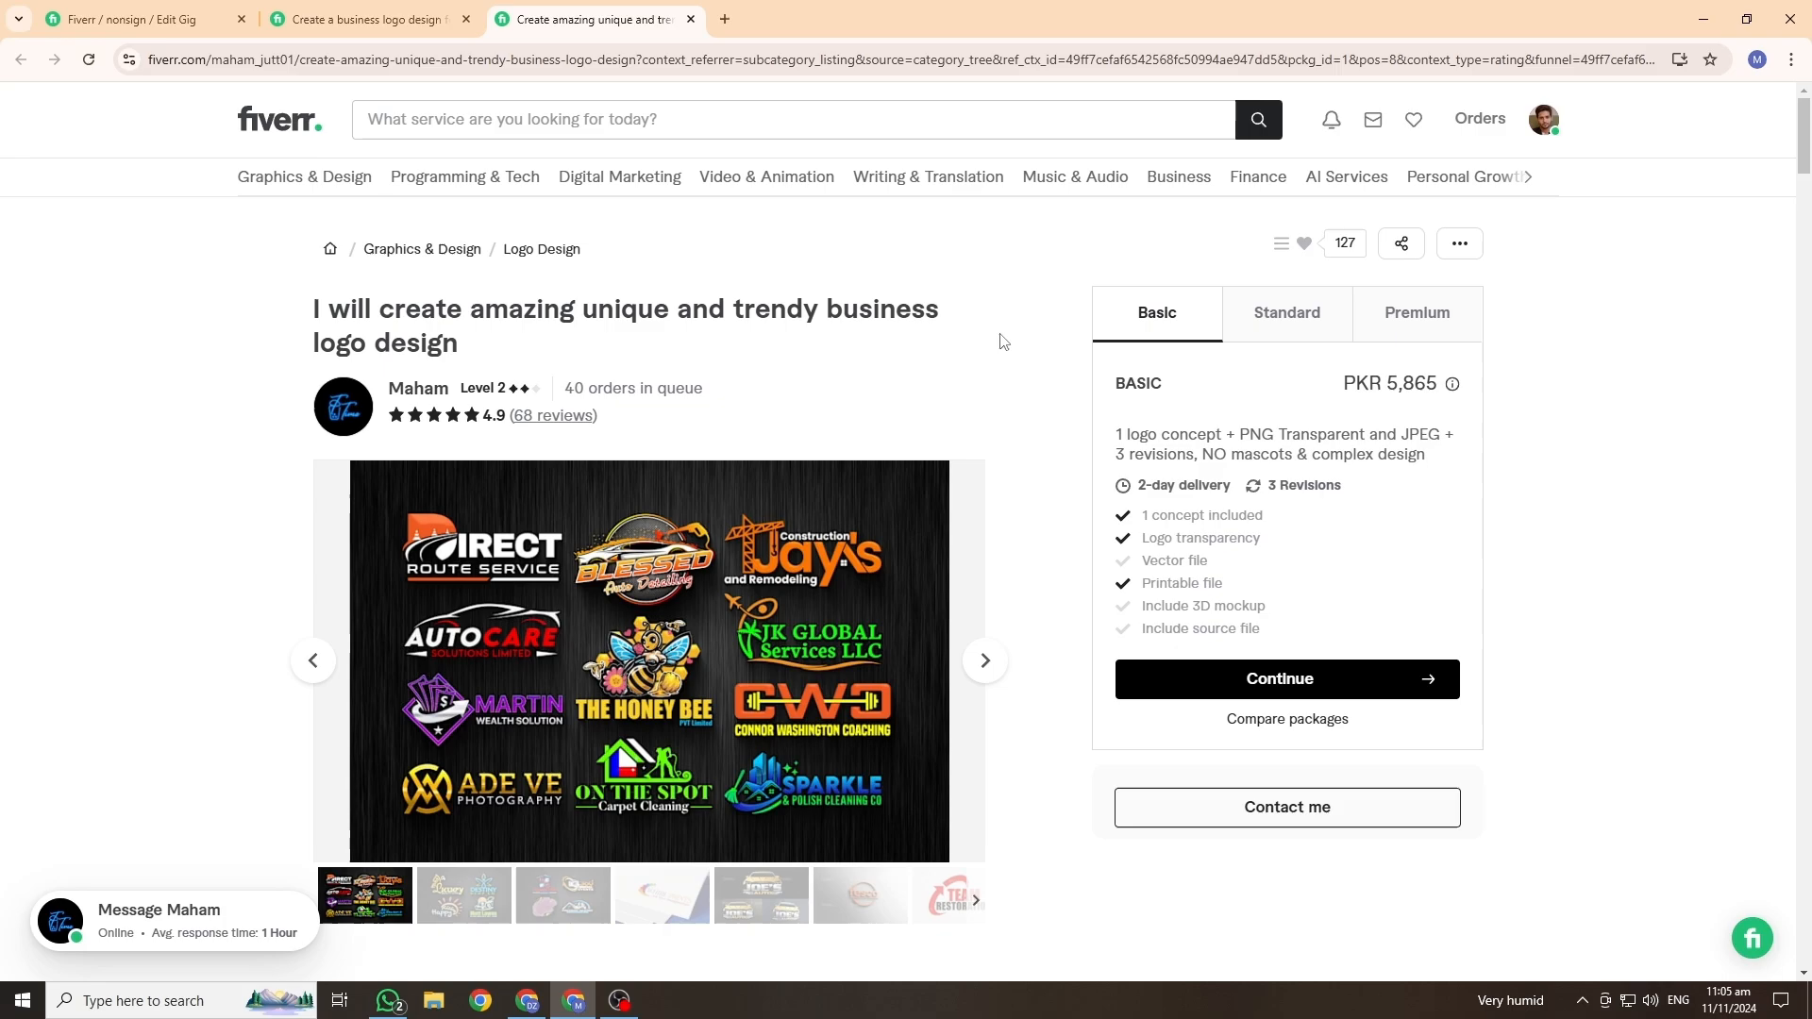
pyautogui.moveTo(1193, 388); pyautogui.dragTo(1086, 398)
pyautogui.click(1278, 315)
pyautogui.click(1360, 321)
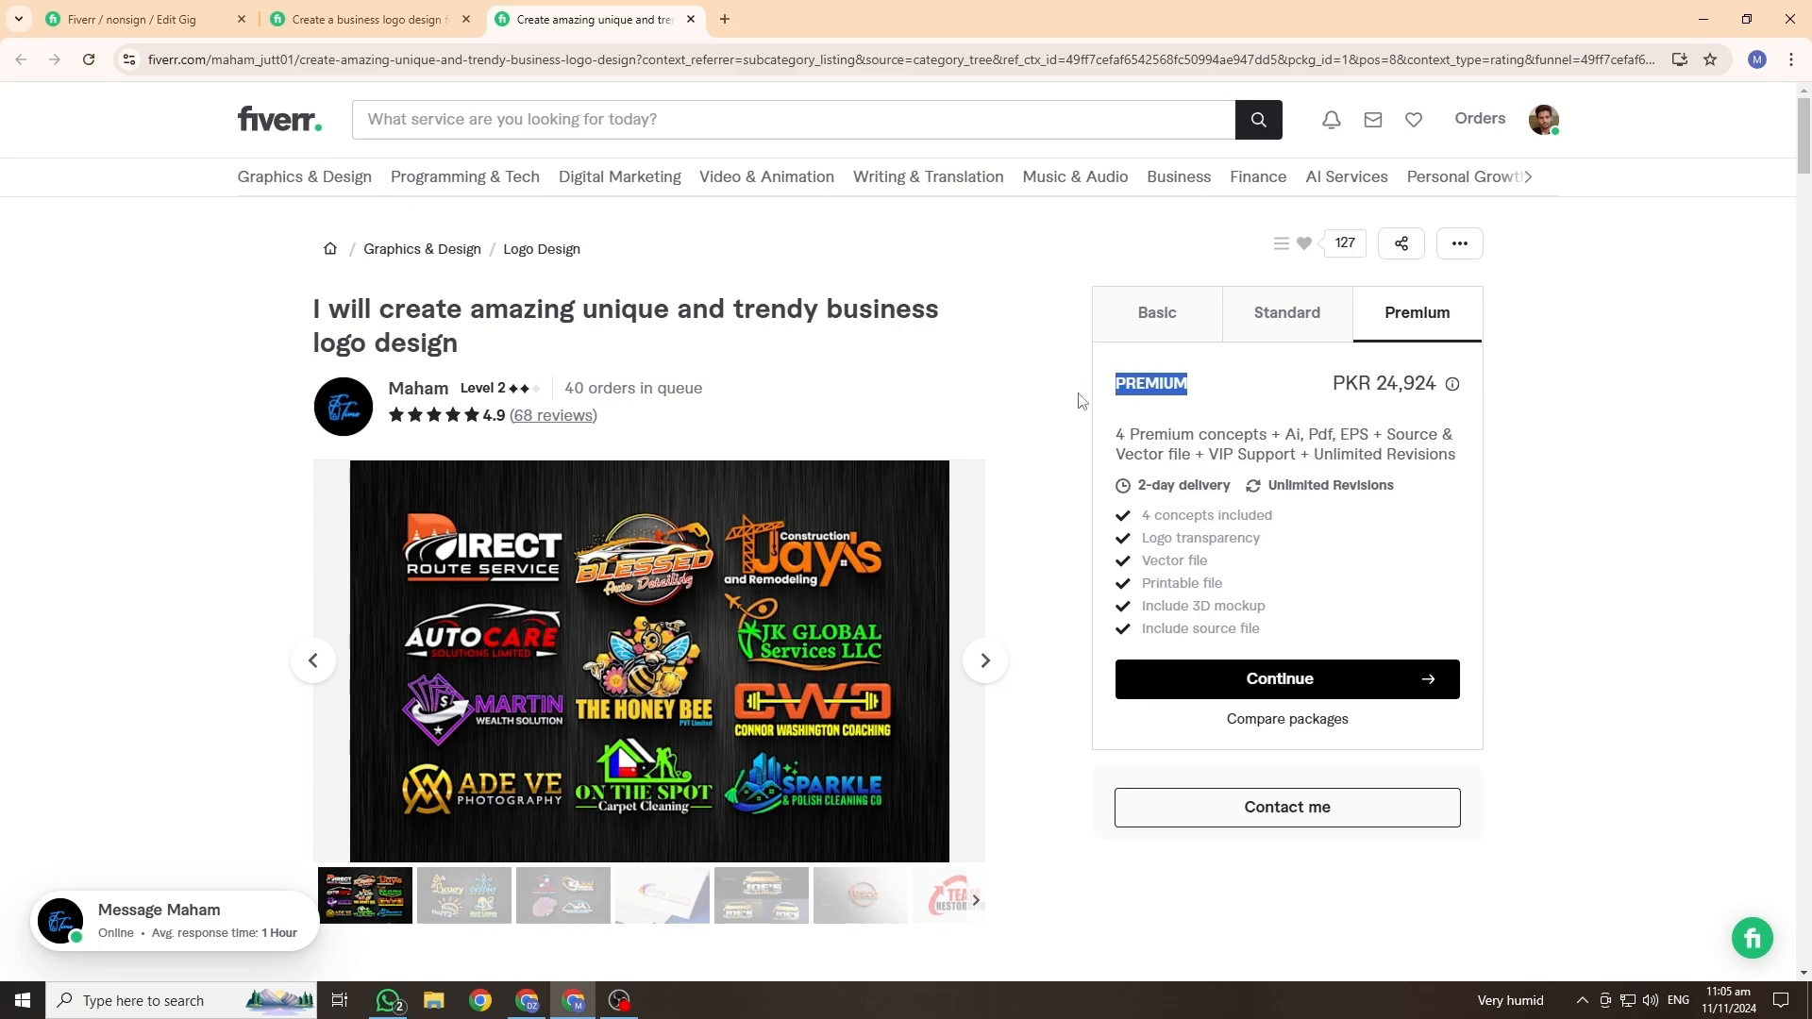
# Step: Return to the gig being edited and extend the first package's name to "Basic Package"
pyautogui.click(154, 12)
pyautogui.click(724, 383)
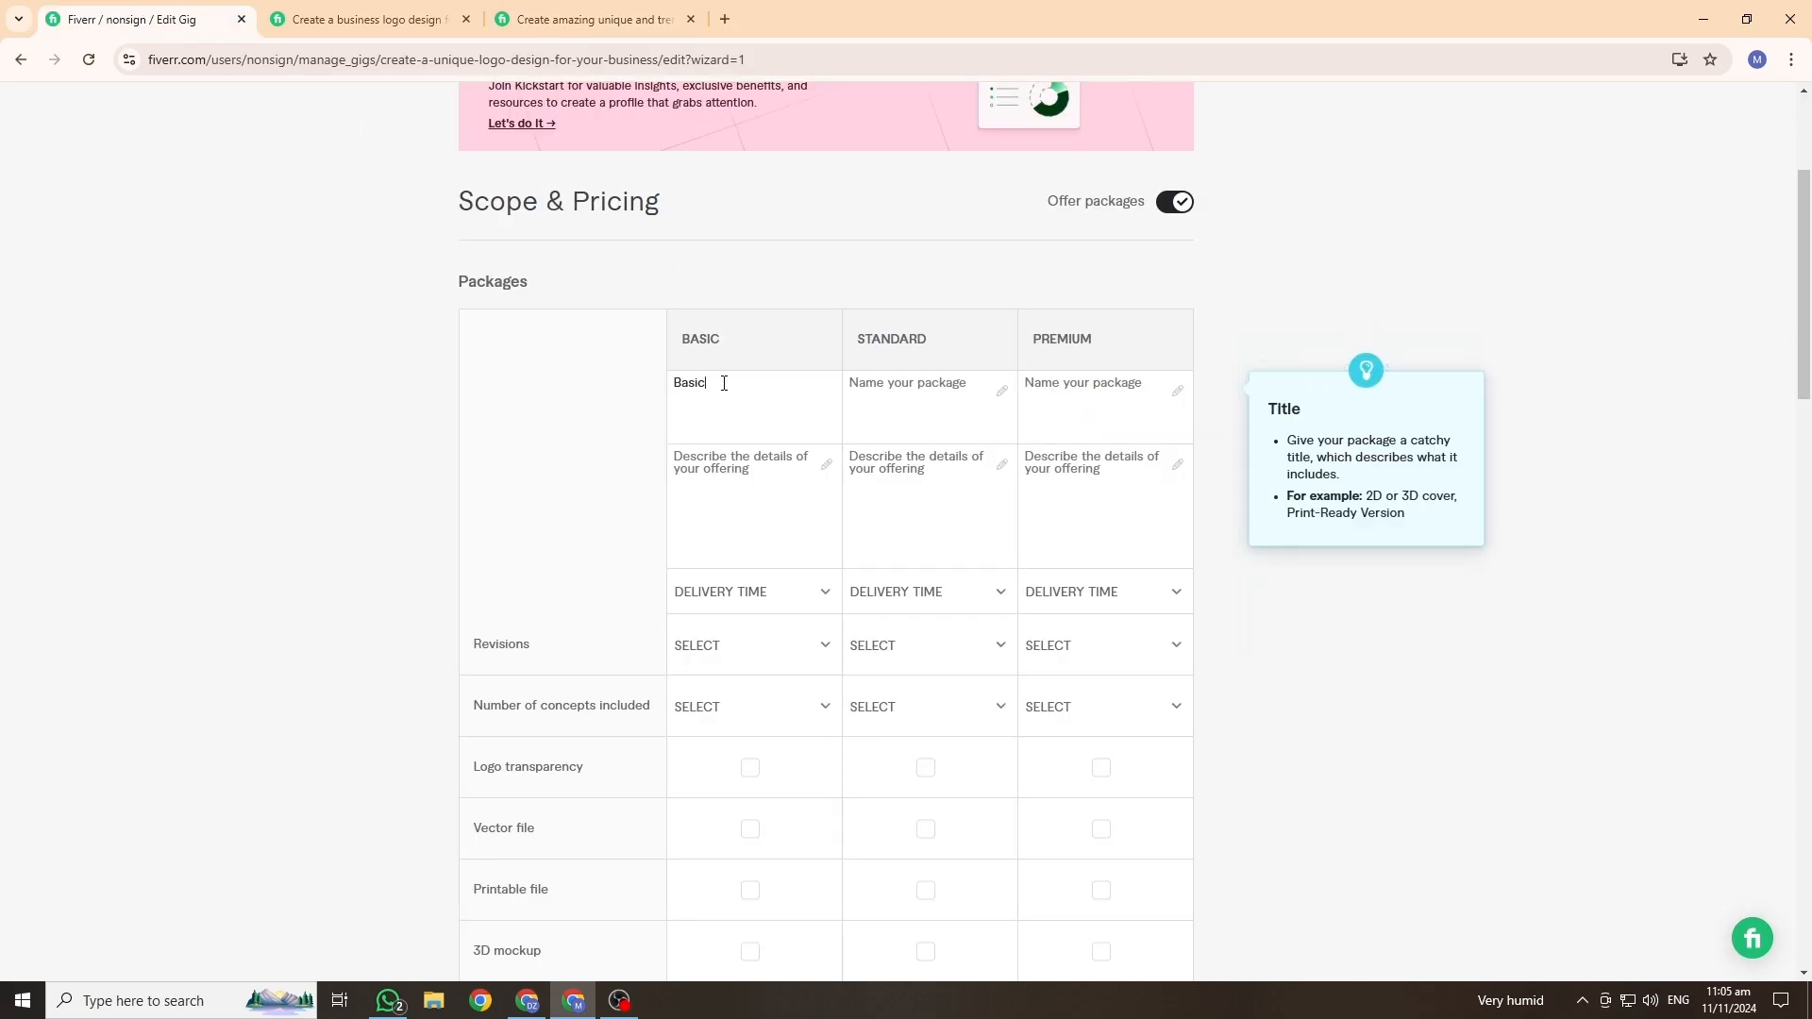
pyautogui.write('Basic Package')
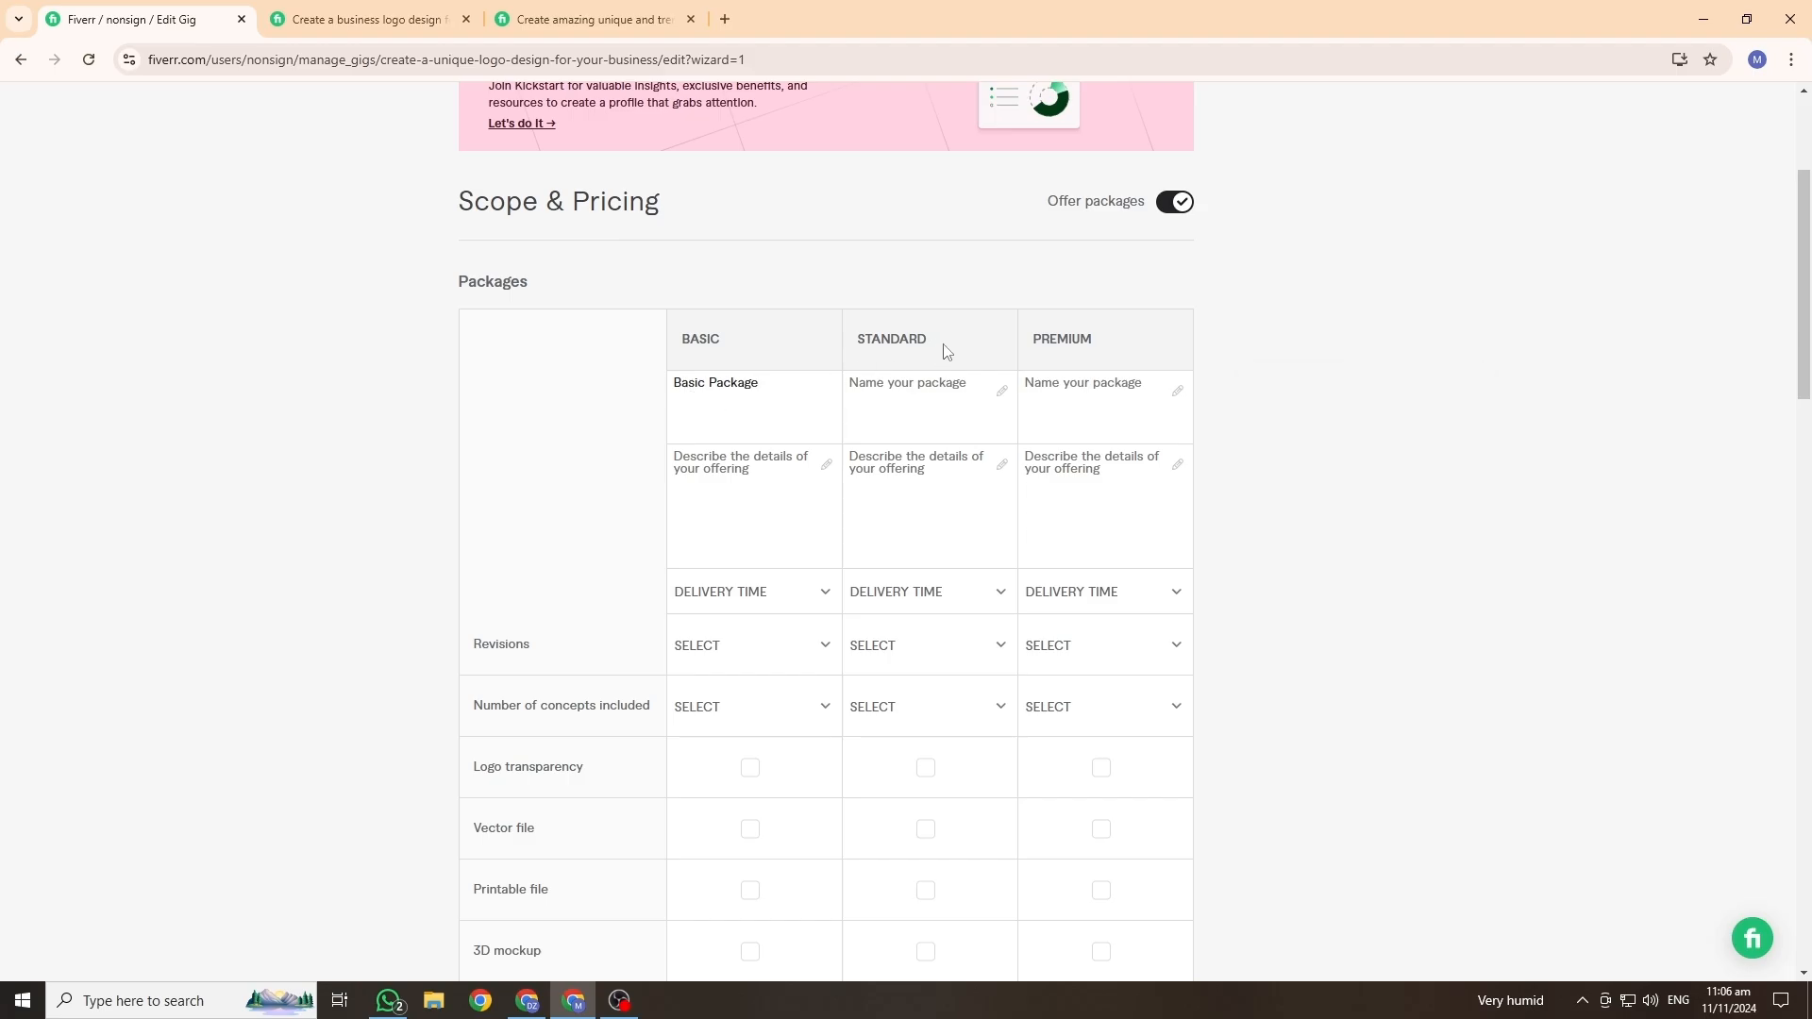
# Step: Name the second package "Standard Package", reusing the word "Package" from the Basic package's name
pyautogui.moveTo(943, 348); pyautogui.dragTo(868, 340)
pyautogui.click(866, 386)
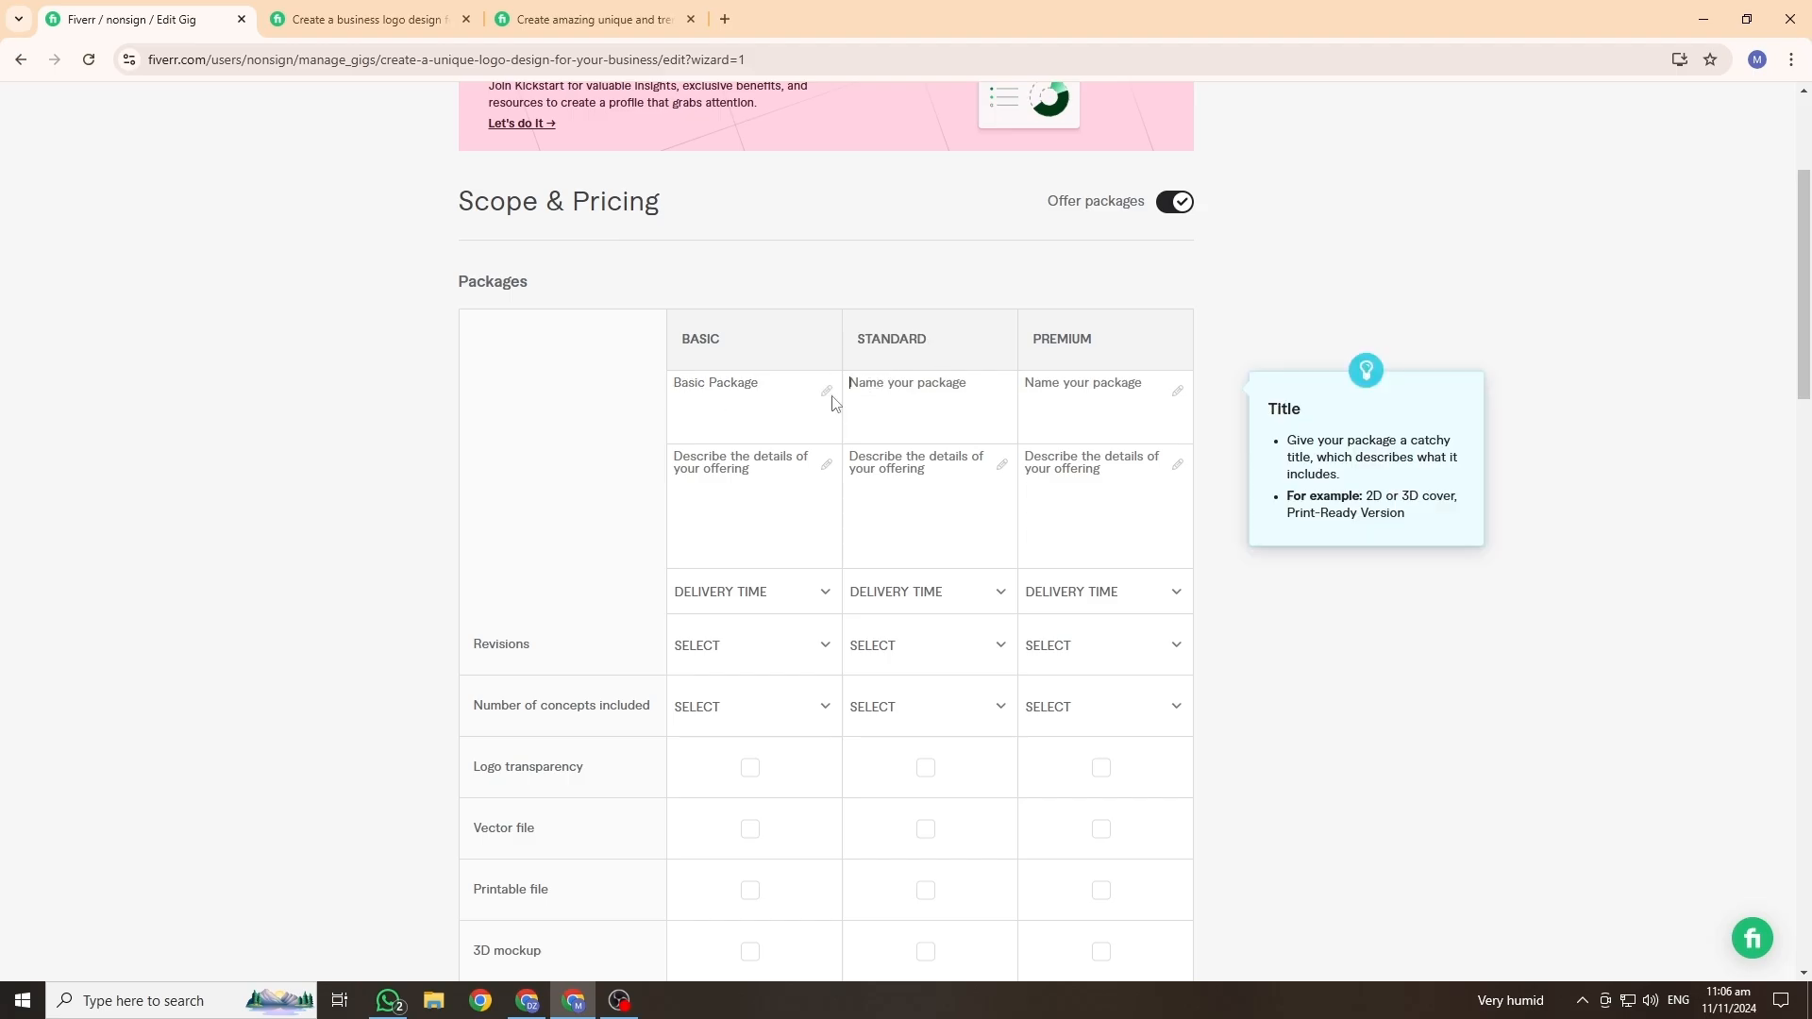
pyautogui.write('Standard')
pyautogui.doubleClick(725, 385)
pyautogui.hotkey('ctrl', 'c')
pyautogui.click(921, 385)
pyautogui.hotkey('ctrl', 'v')
# Step: Name the third package "Premium Package" in the Scope & Pricing table
pyautogui.click(1050, 385)
pyautogui.write('Premium')
pyautogui.doubleClick(732, 384)
pyautogui.click(1100, 386)
pyautogui.hotkey('ctrl', 'v')
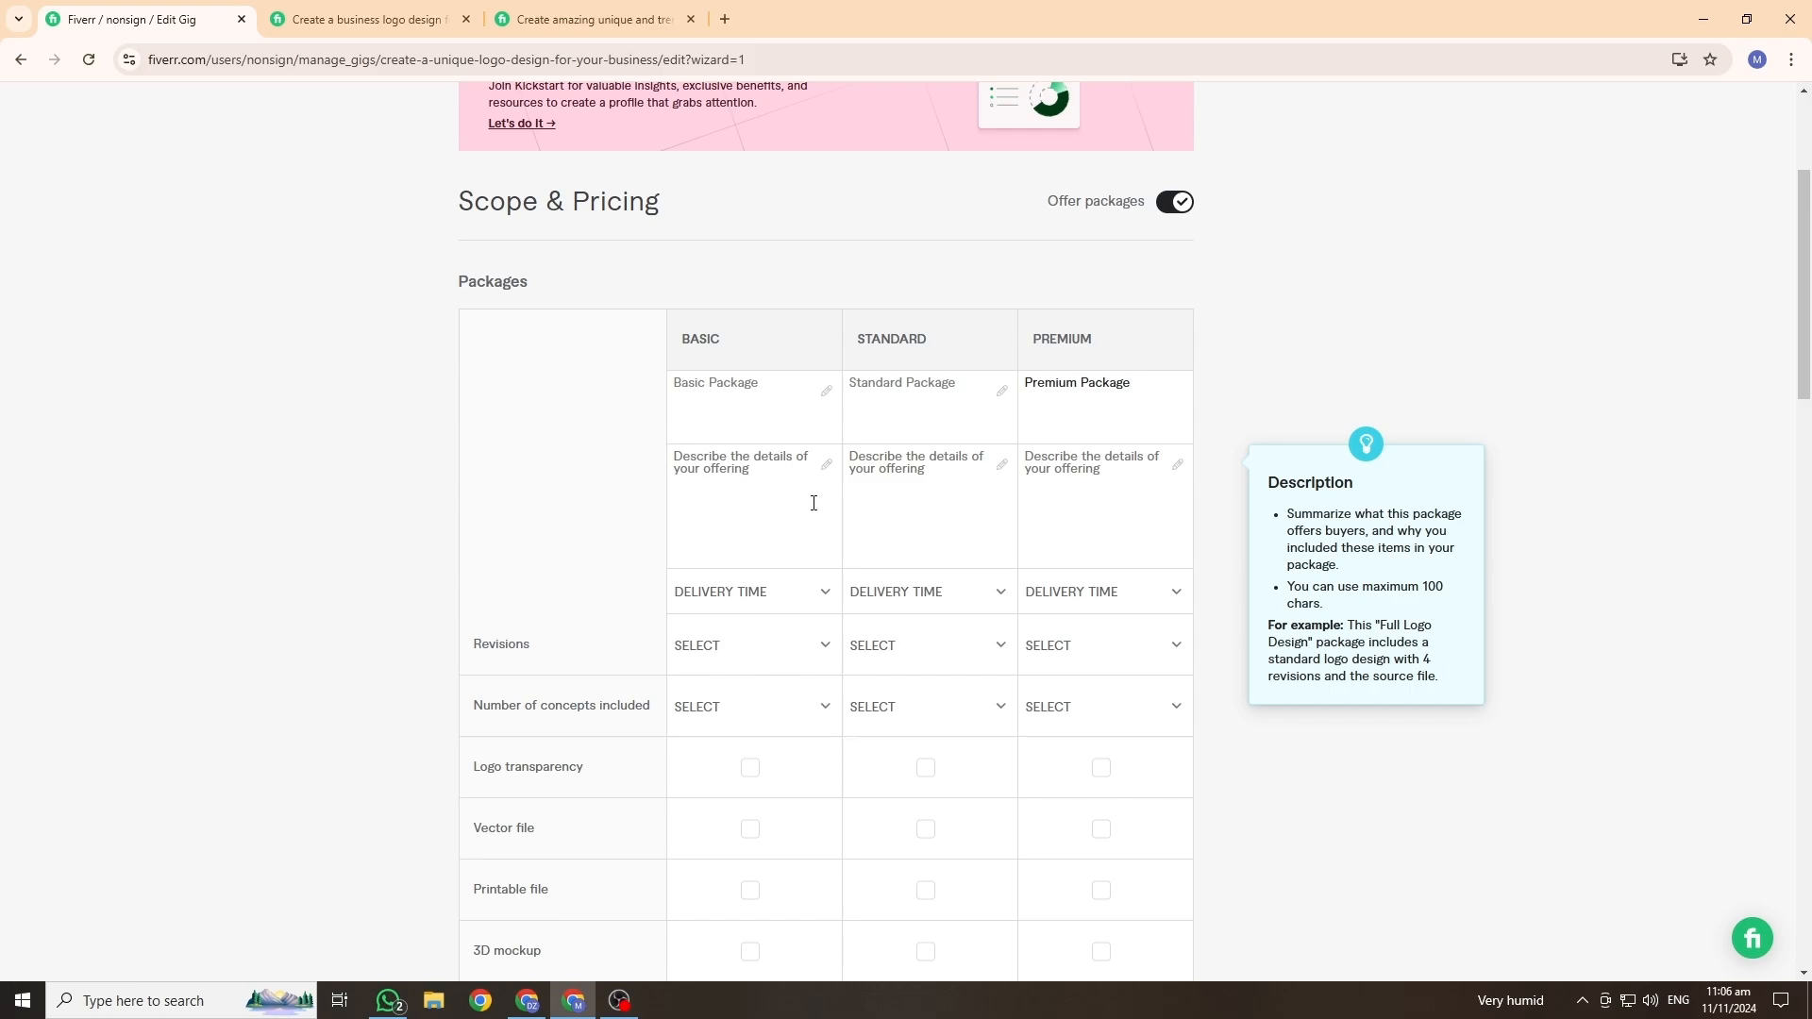
# Step: Examine the Basic, Standard and Premium package descriptions of the reference gig "create a business logo design for your brand"
pyautogui.click(668, 487)
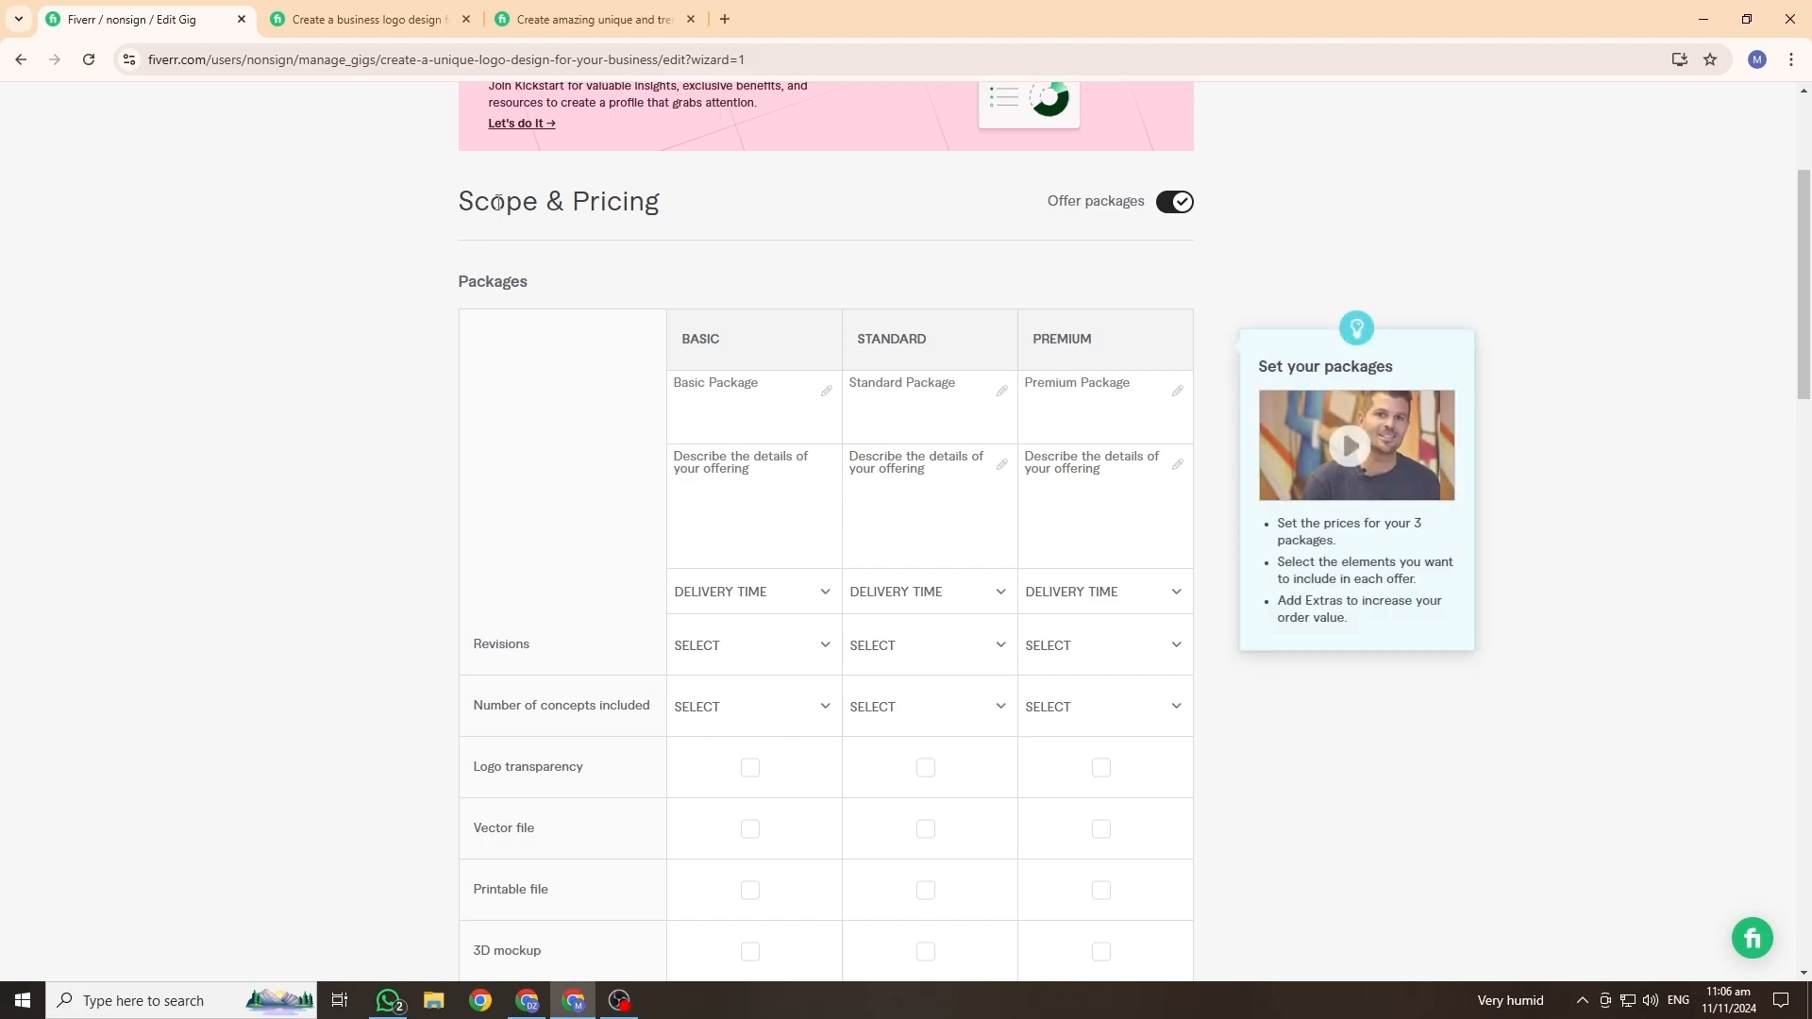
pyautogui.click(396, 14)
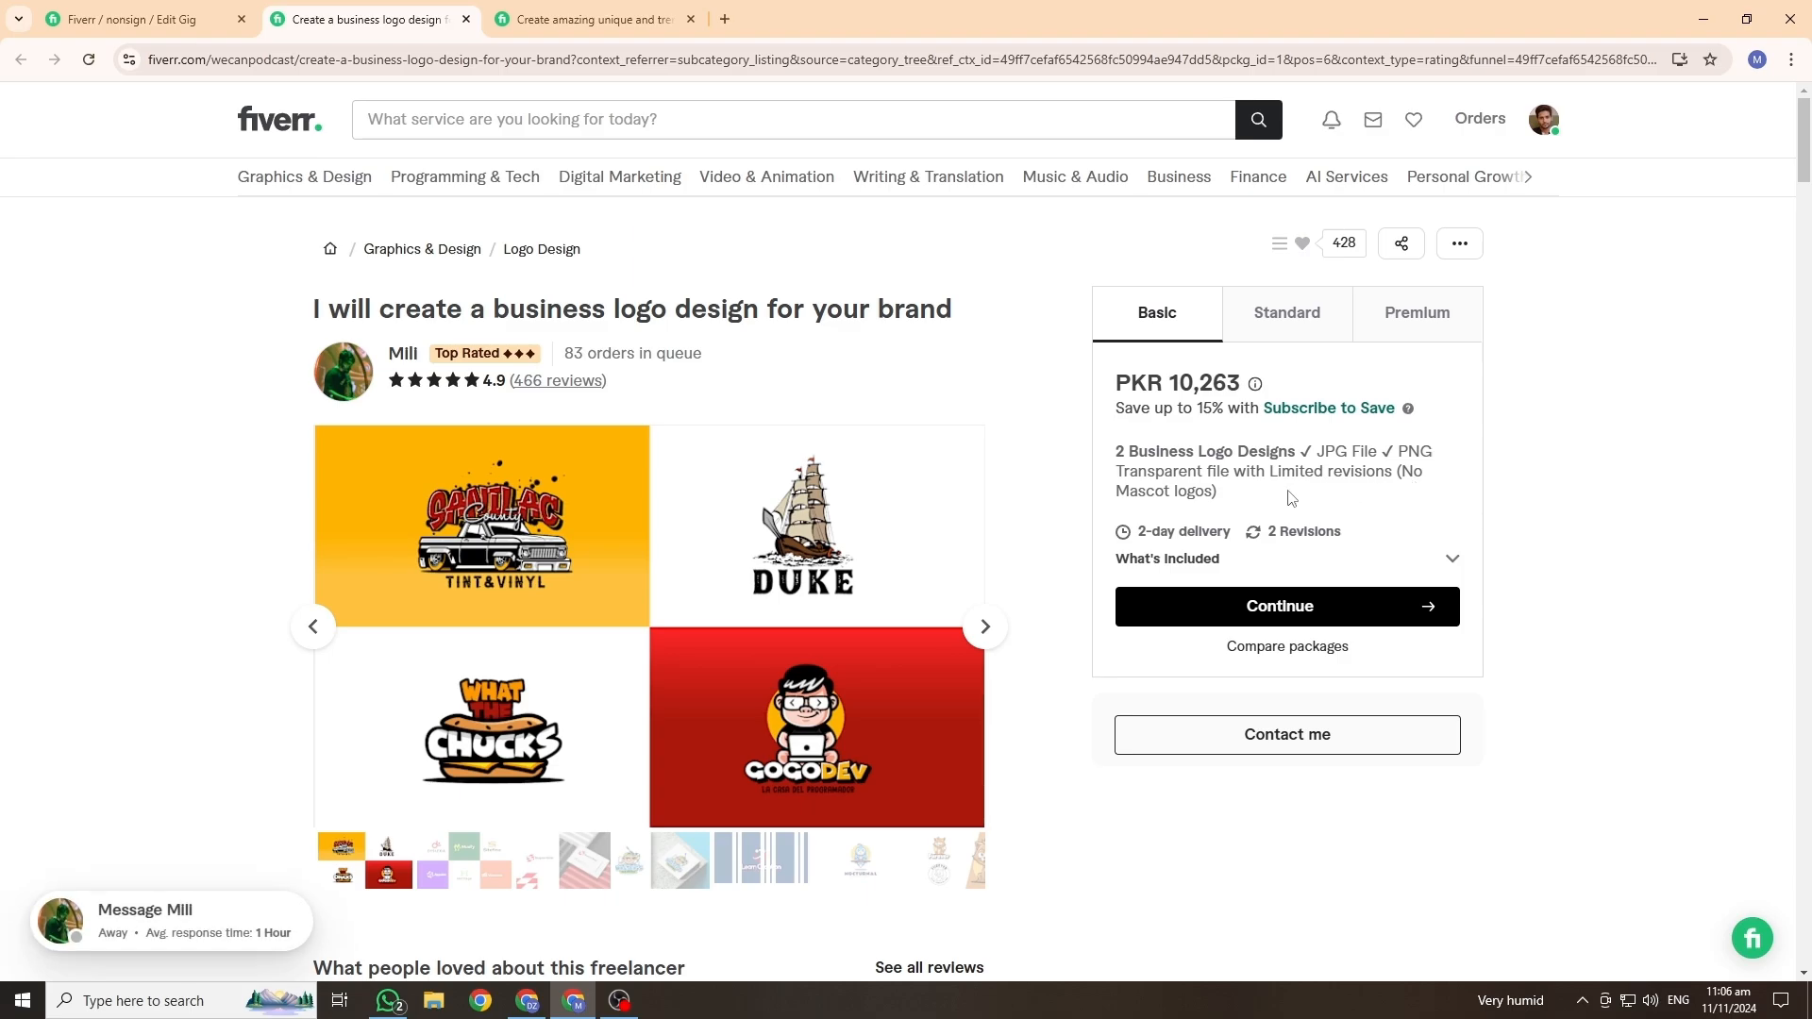
pyautogui.click(1295, 332)
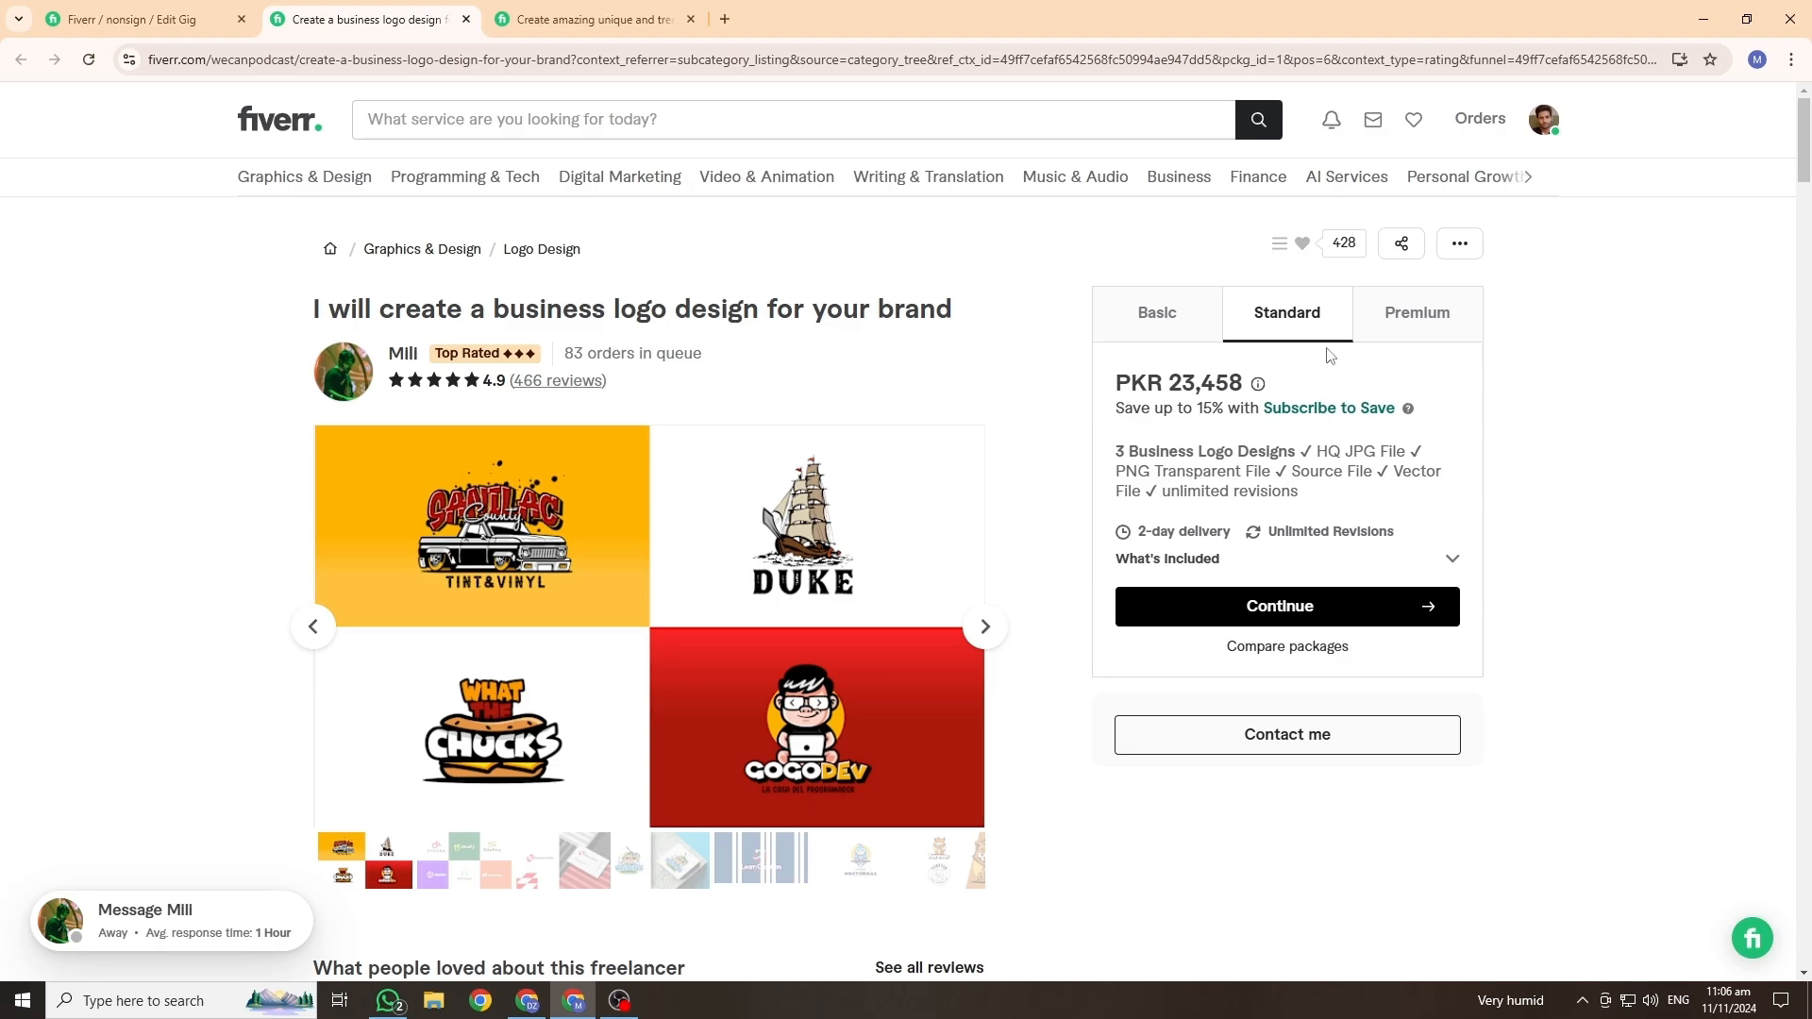
pyautogui.click(1432, 337)
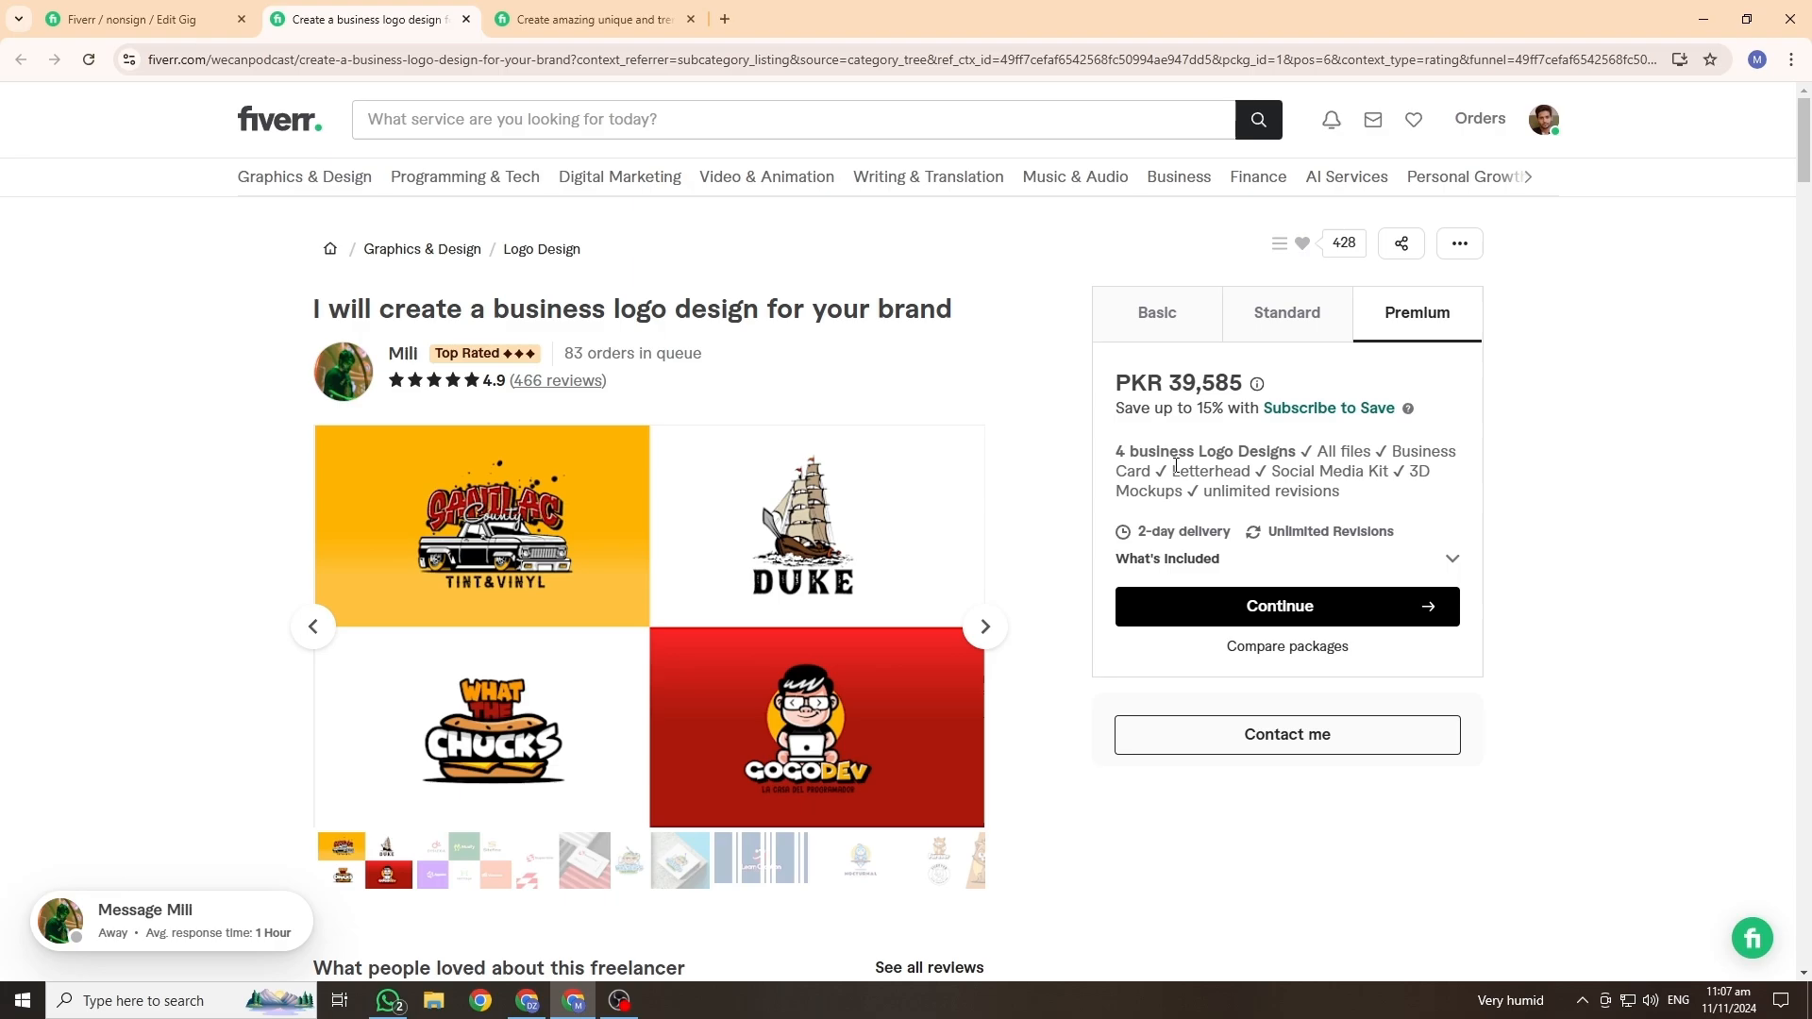
pyautogui.click(1168, 322)
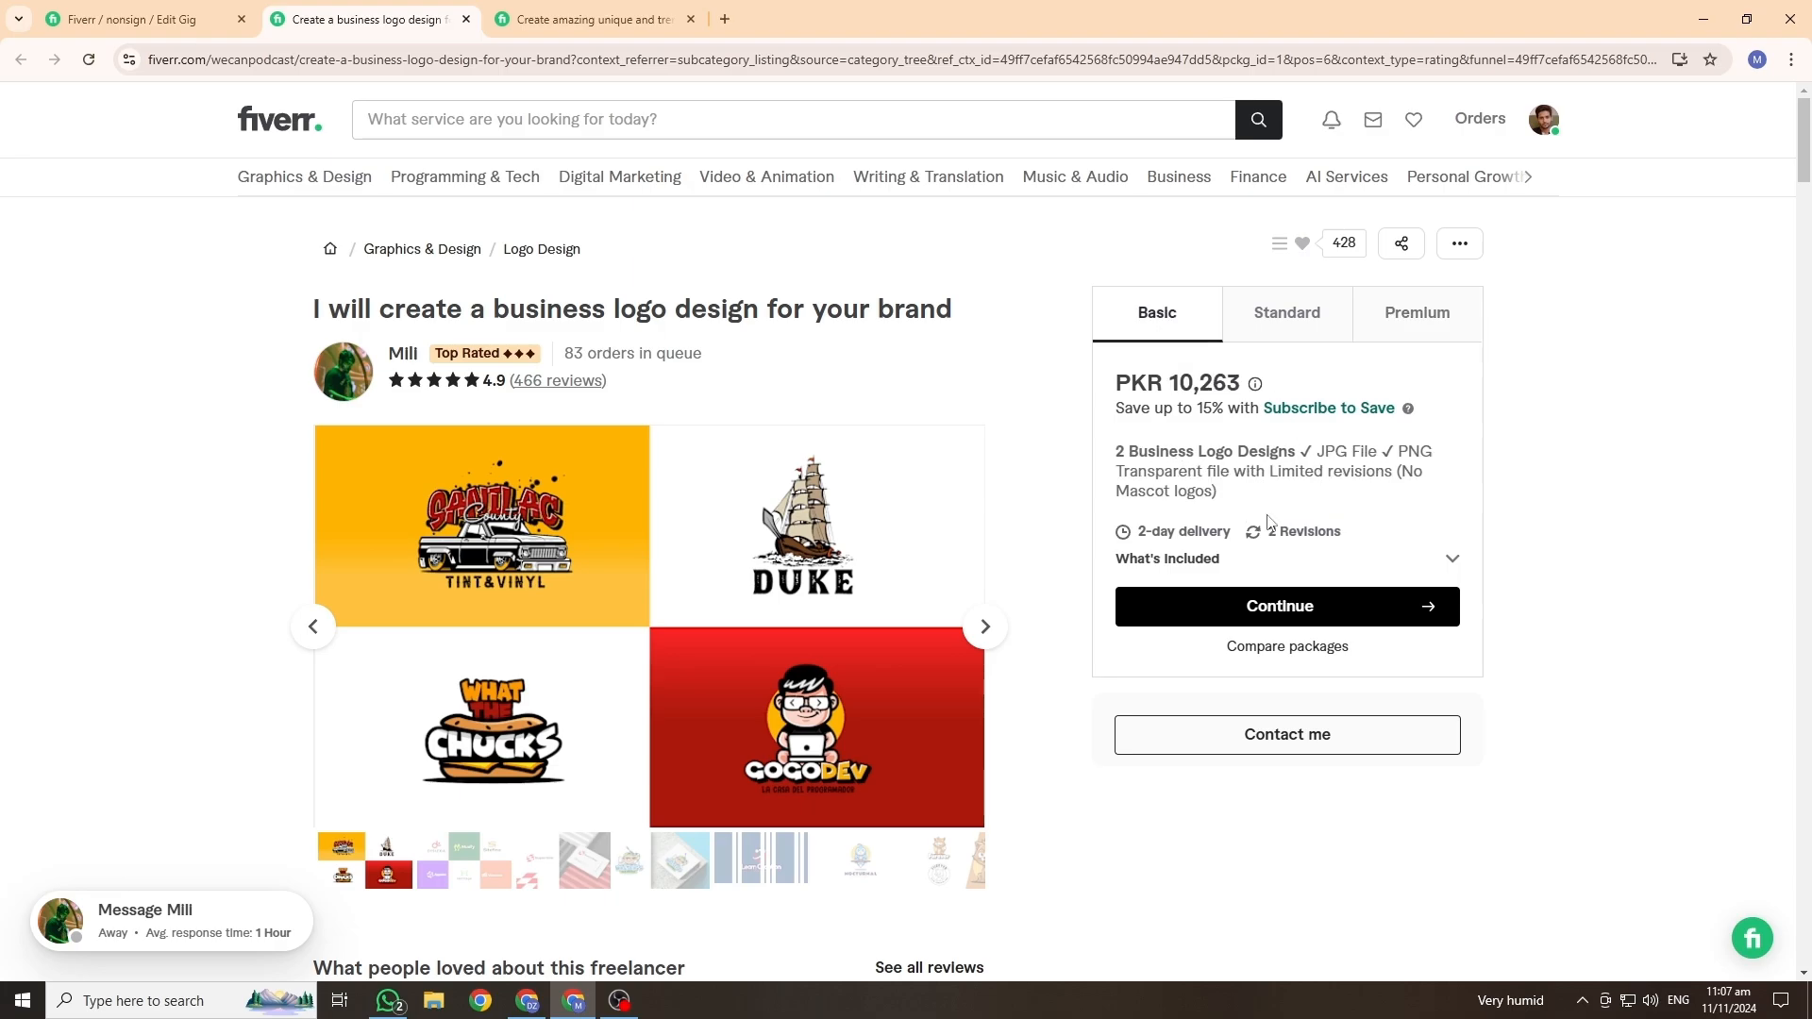
# Step: Describe the Basic package in the edited gig as "1 Business Logo Designs ✓ JPG File ✓ PNG Transparent file with Limited revisions"
pyautogui.click(141, 18)
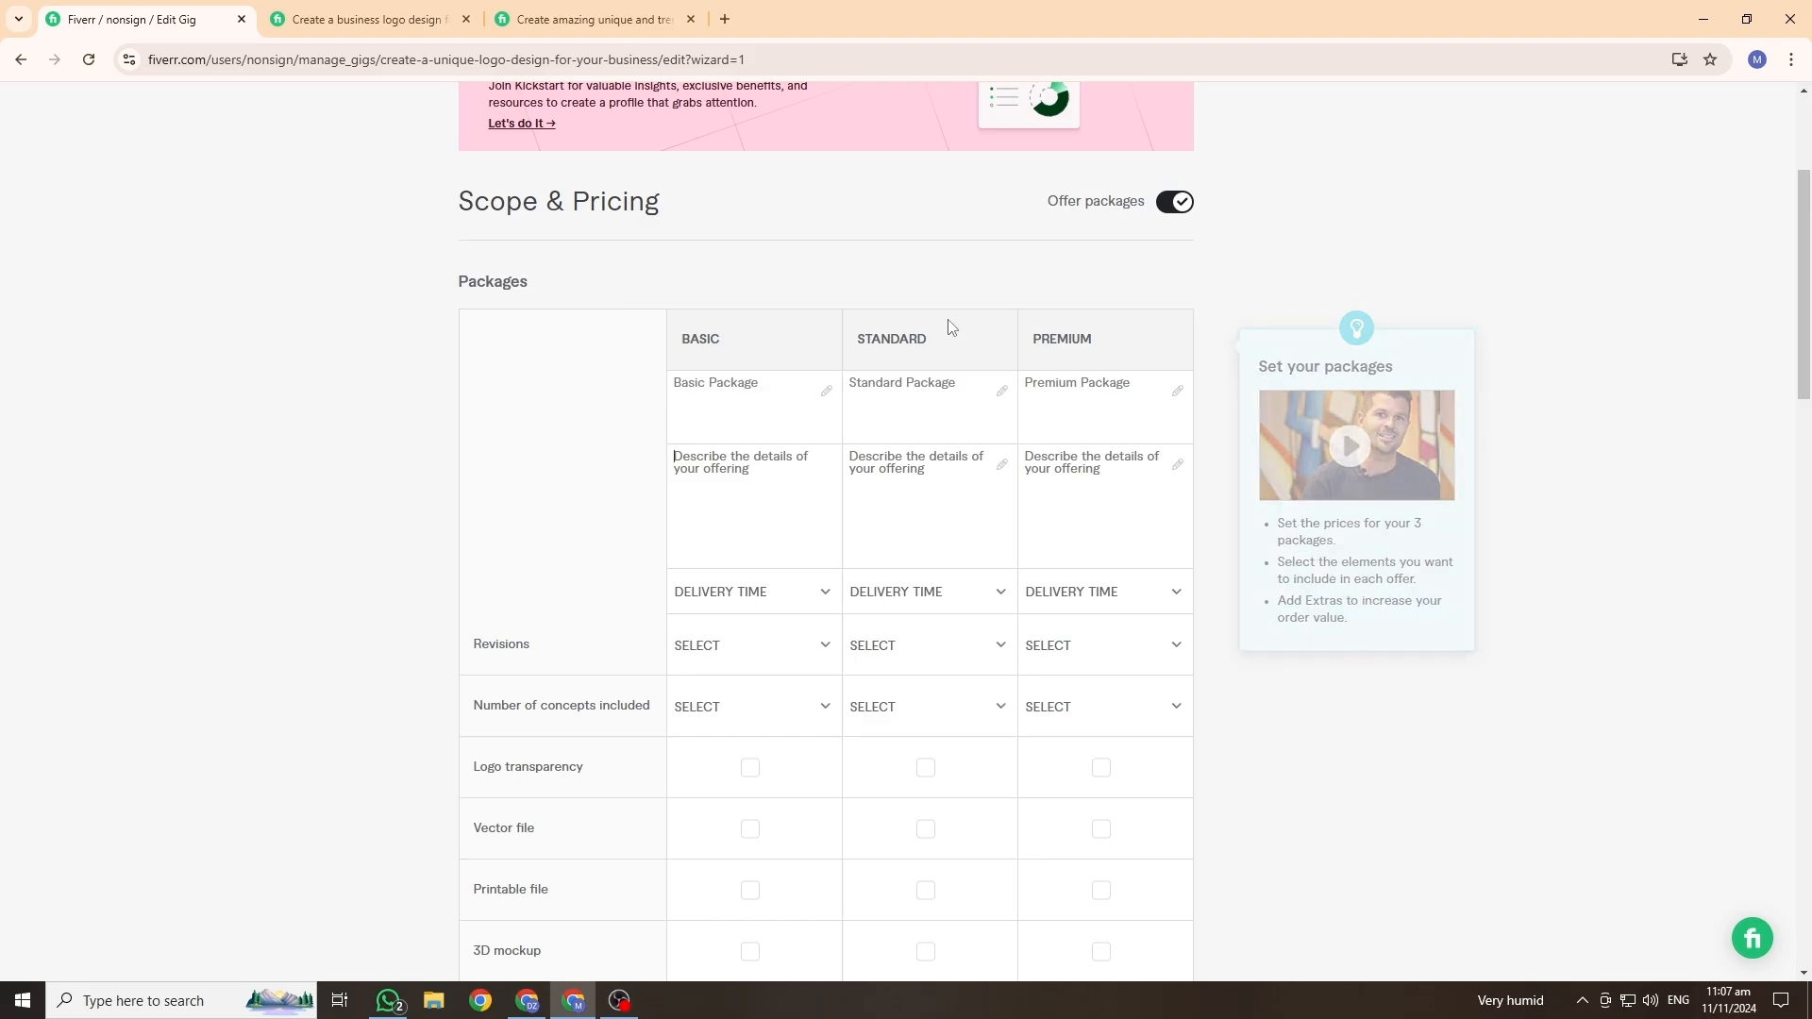
pyautogui.click(755, 462)
pyautogui.write('1 Business Logo Designs ✓ JPG File ✓ PNG Transparent file with Limited revisions')
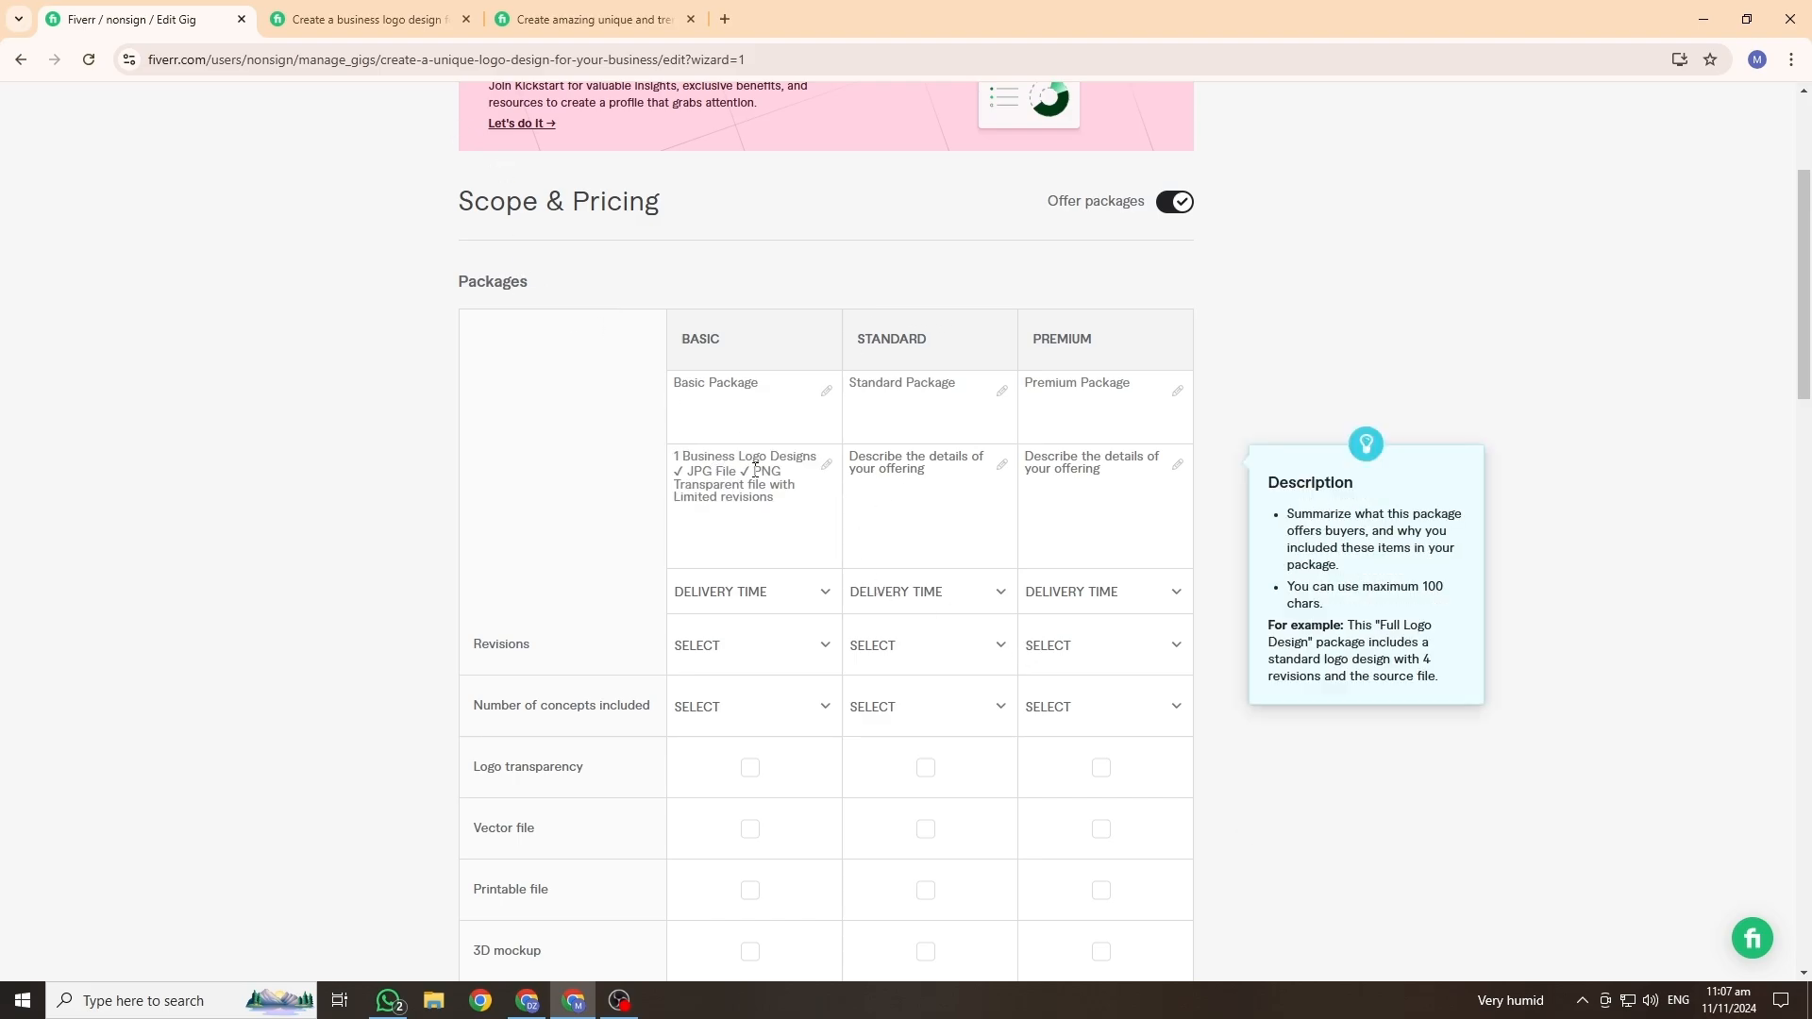
pyautogui.click(727, 513)
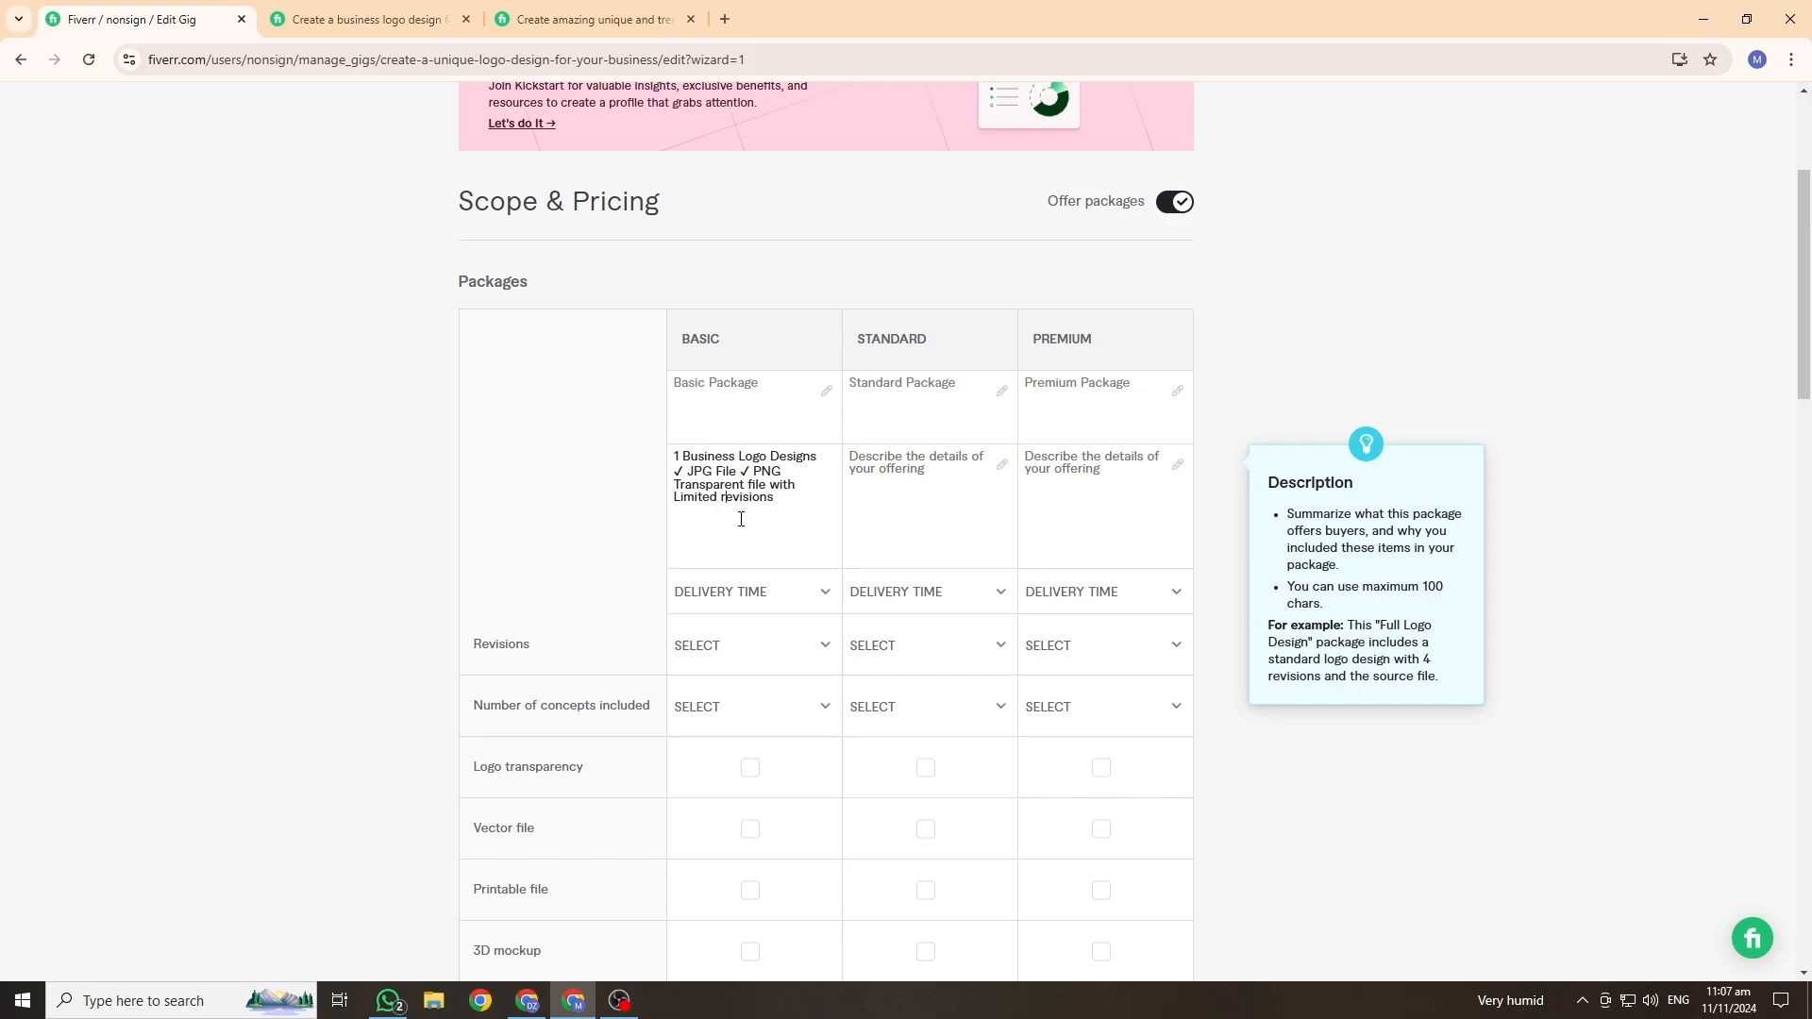
# Step: Describe the Standard package as "2 Business Logo Designs ✓ JPG File ✓ PNG Transparent file with Limited revisions unlimited", and Premium identically with 4 designs
pyautogui.click(898, 476)
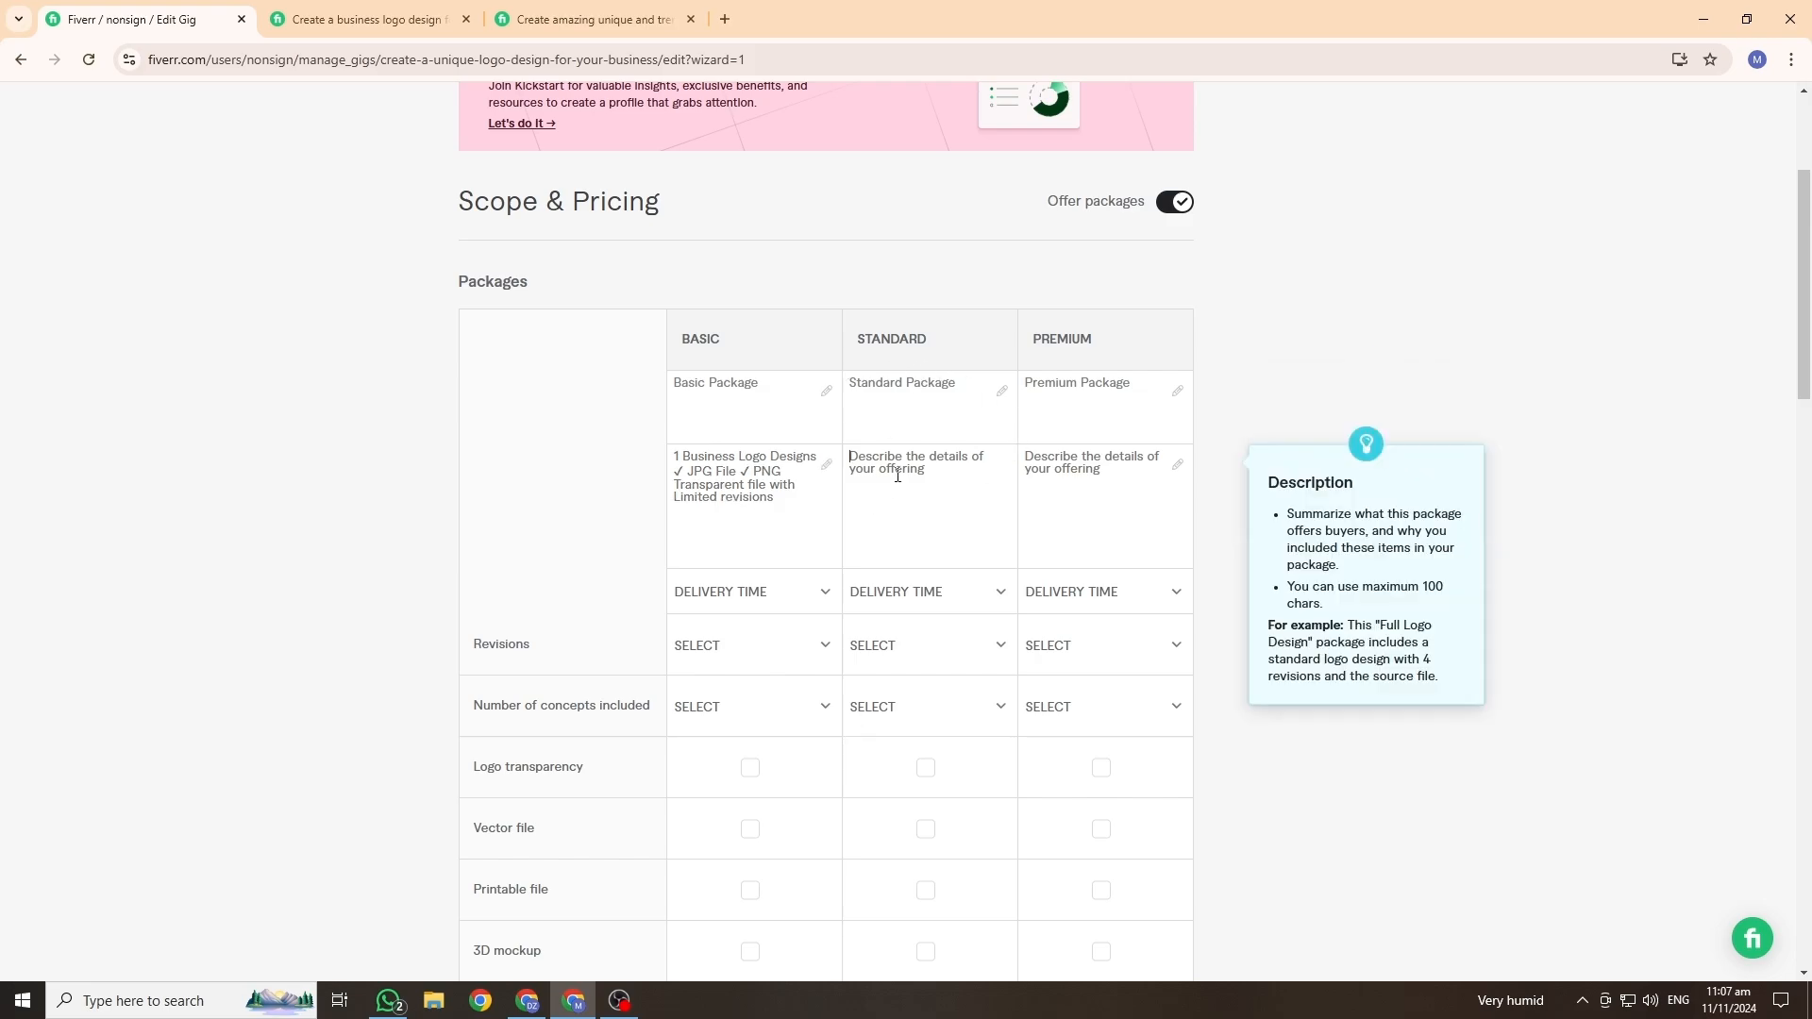
pyautogui.write('2 Business Logo Designs ✓ JPG File ✓ PNG Transparent file with Limited revisions unlimited')
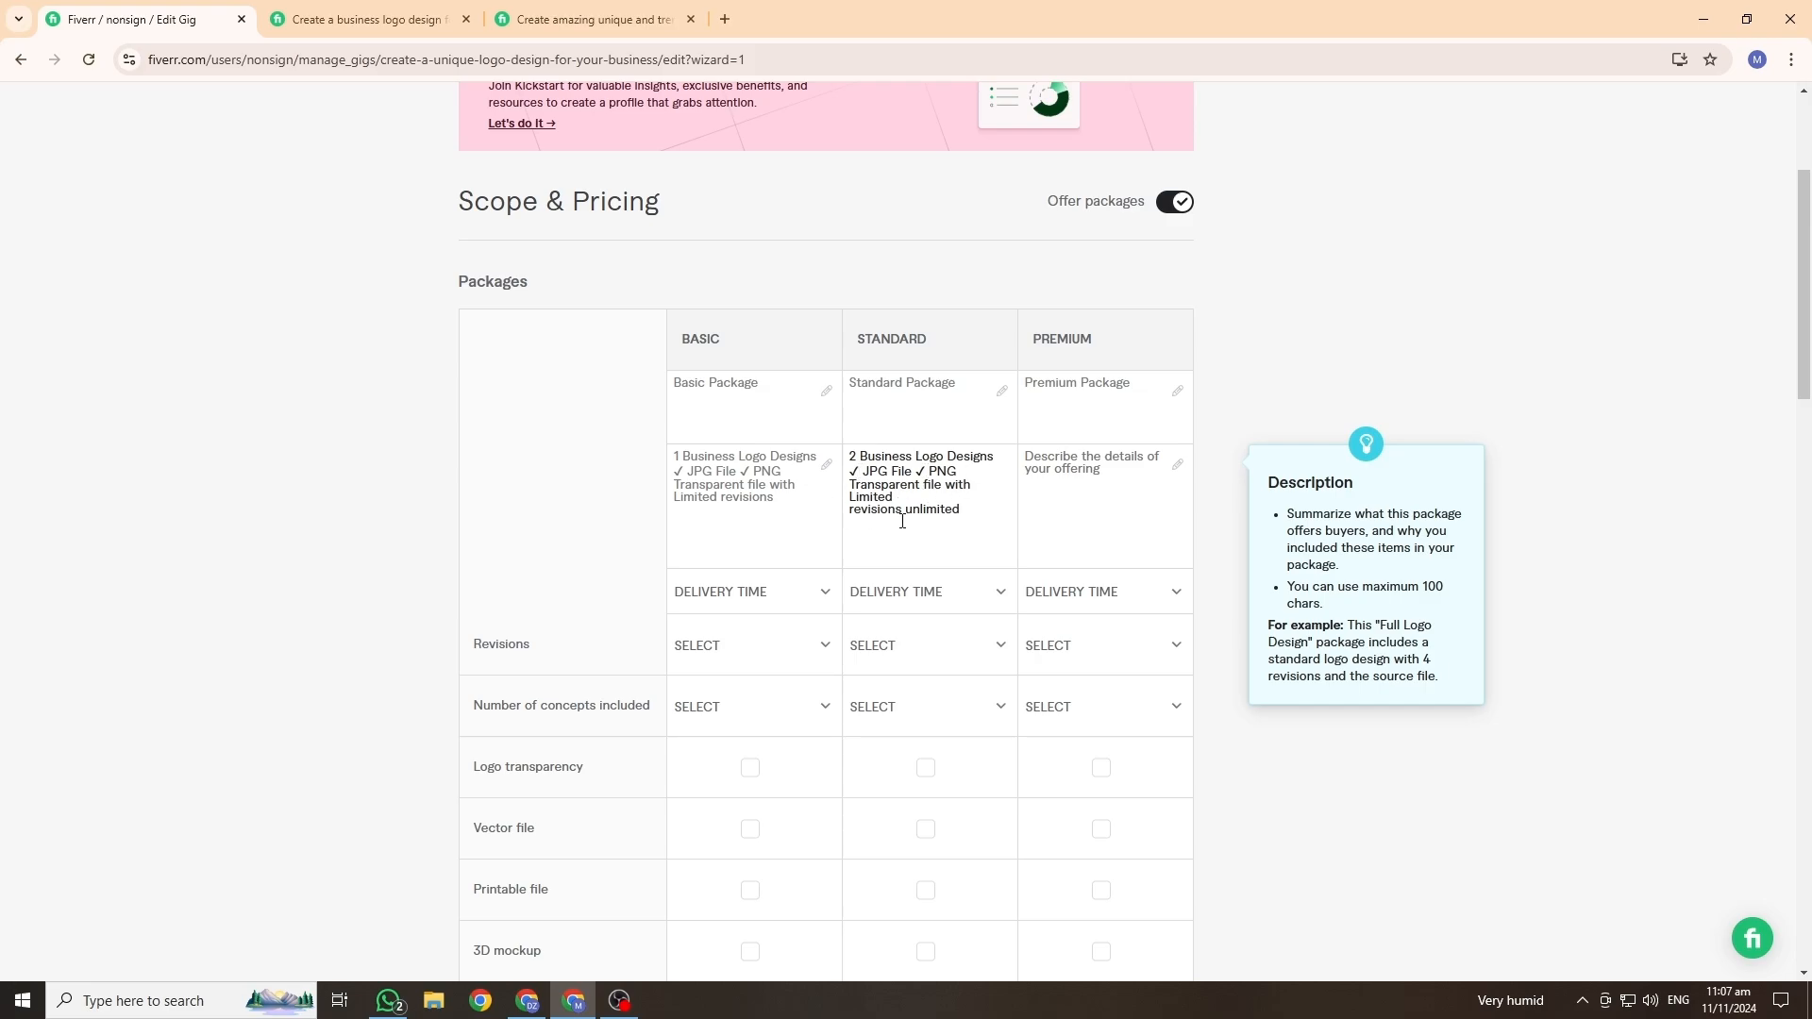
pyautogui.click(1047, 496)
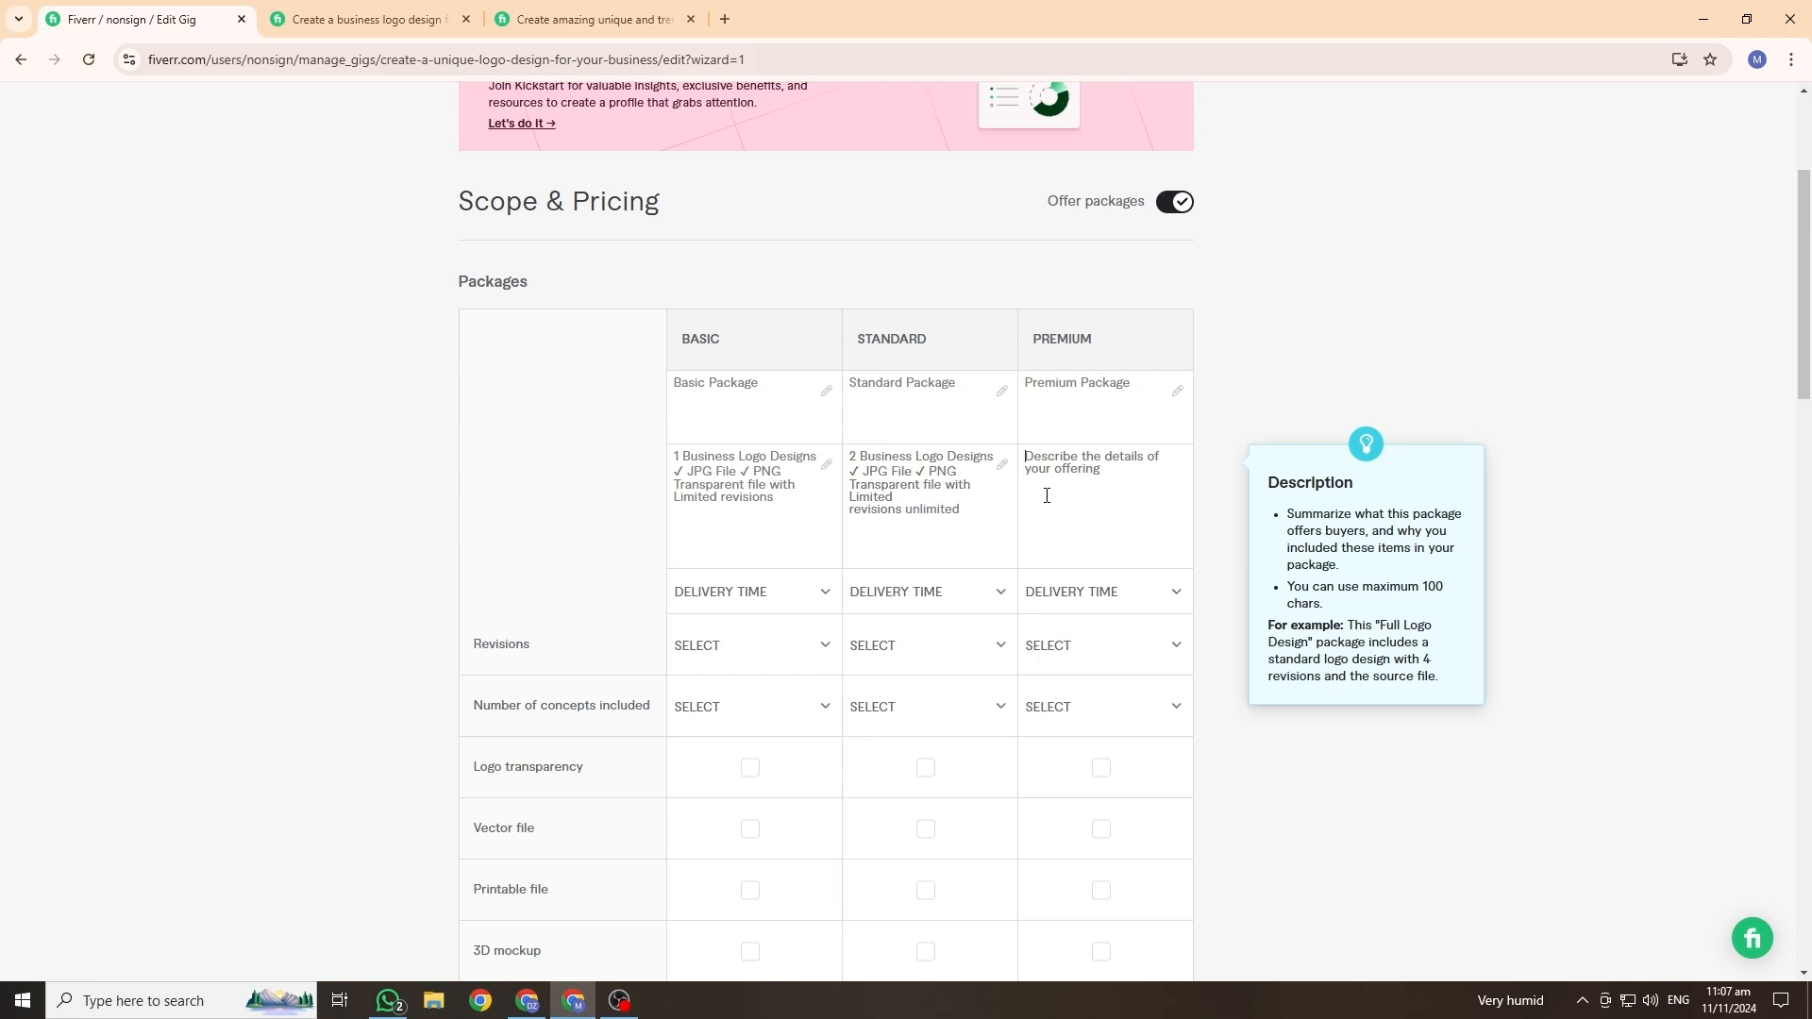
pyautogui.write('2 Business Logo Designs ✓ JPG File ✓ PNG Transparent file with Limited revisions unlimited')
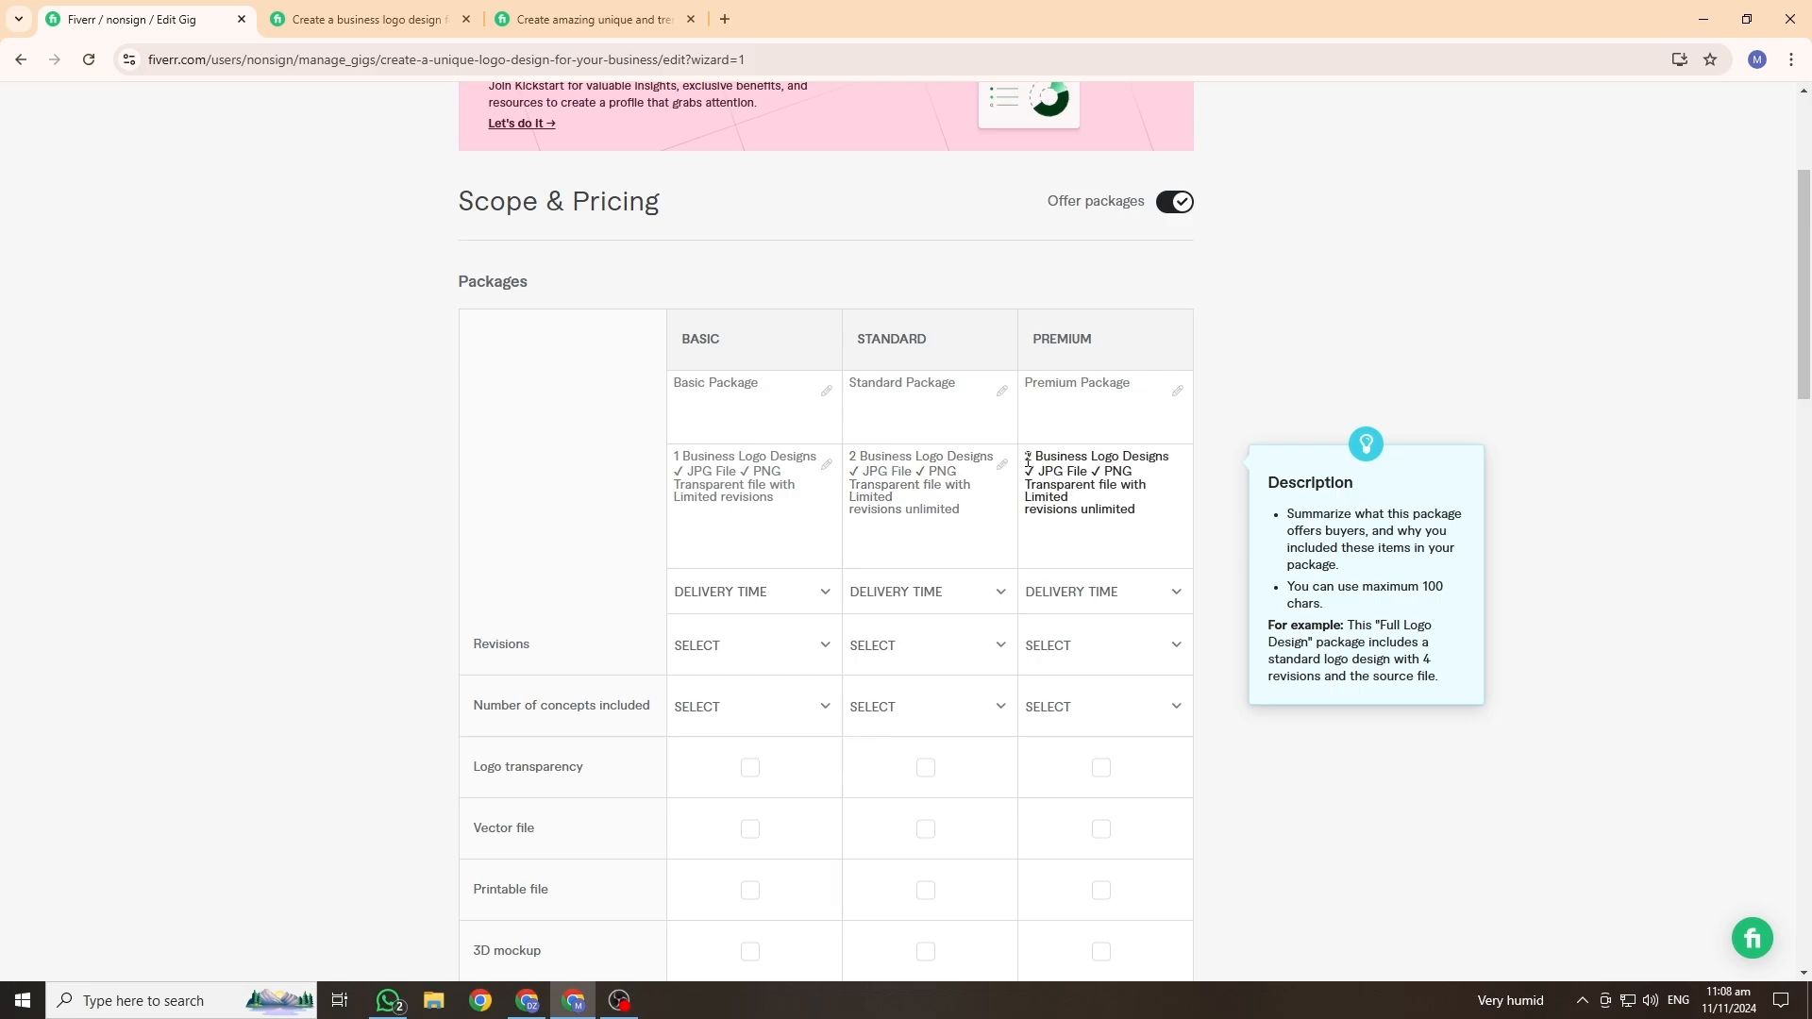
pyautogui.write('4')
# Step: Set the delivery time to 2 days for the Basic and Standard packages and 3 days for Premium
pyautogui.scroll(-1, 703, 526)
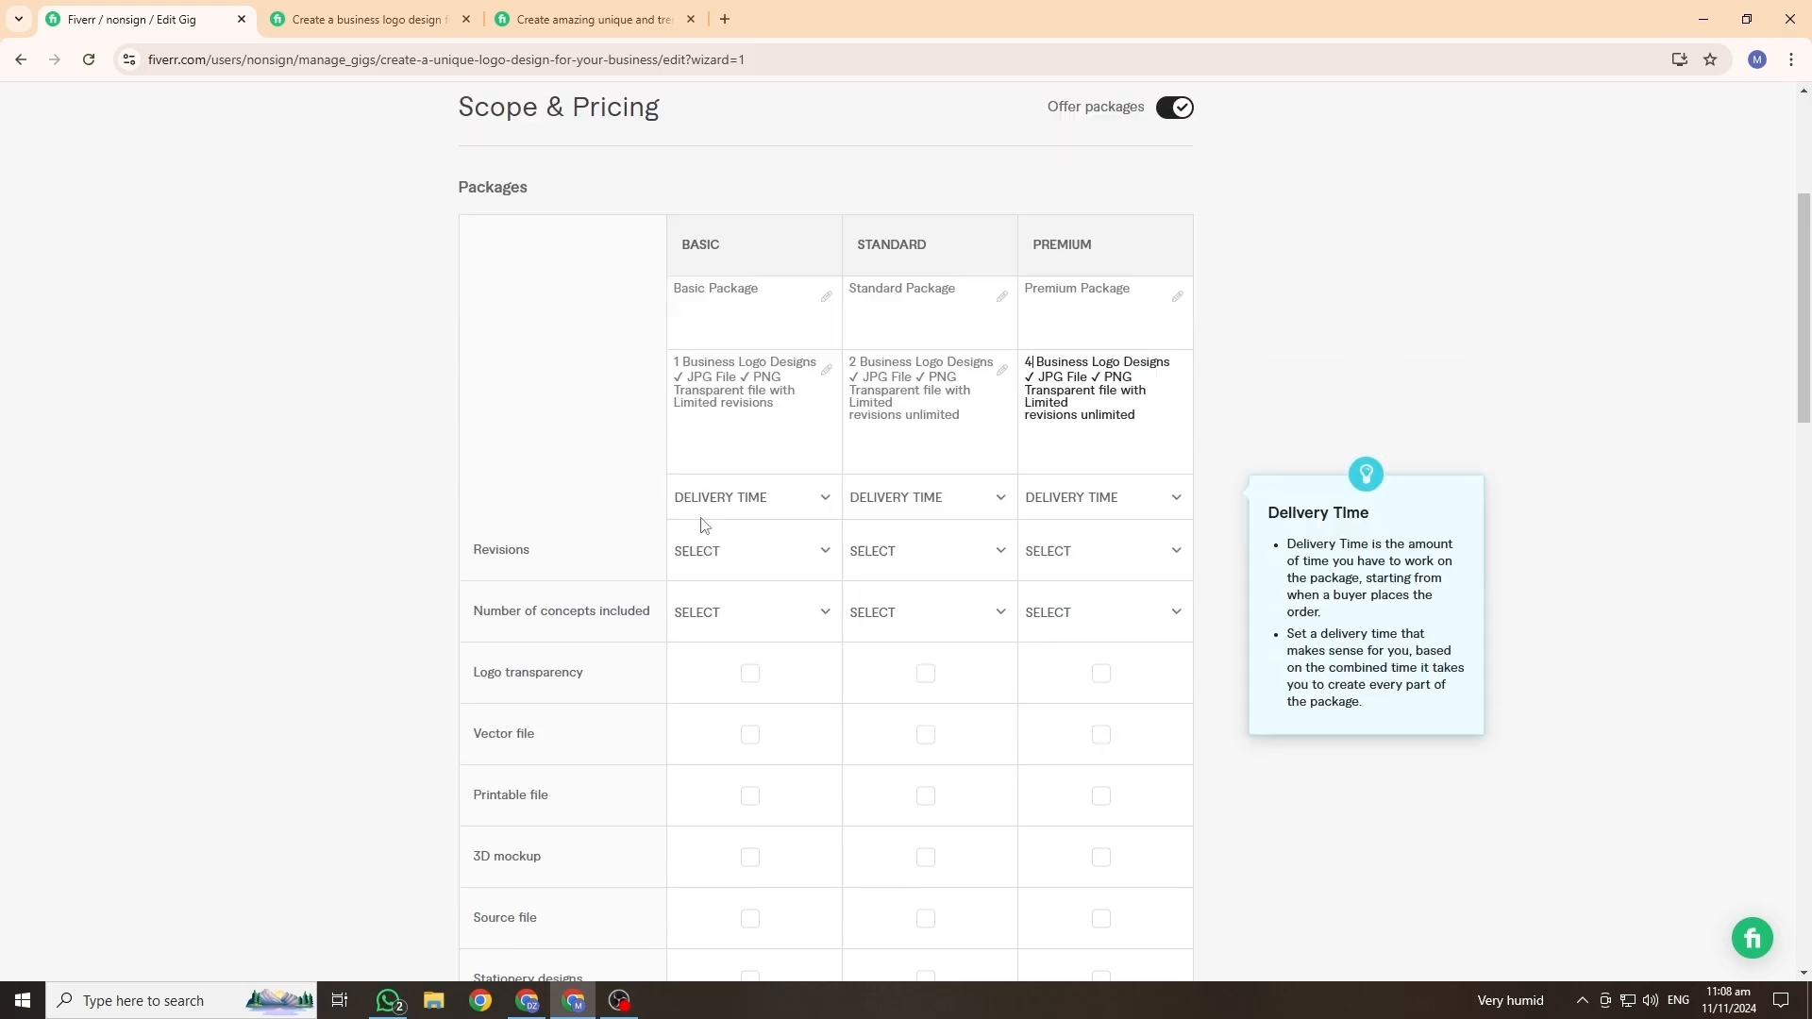
pyautogui.click(809, 507)
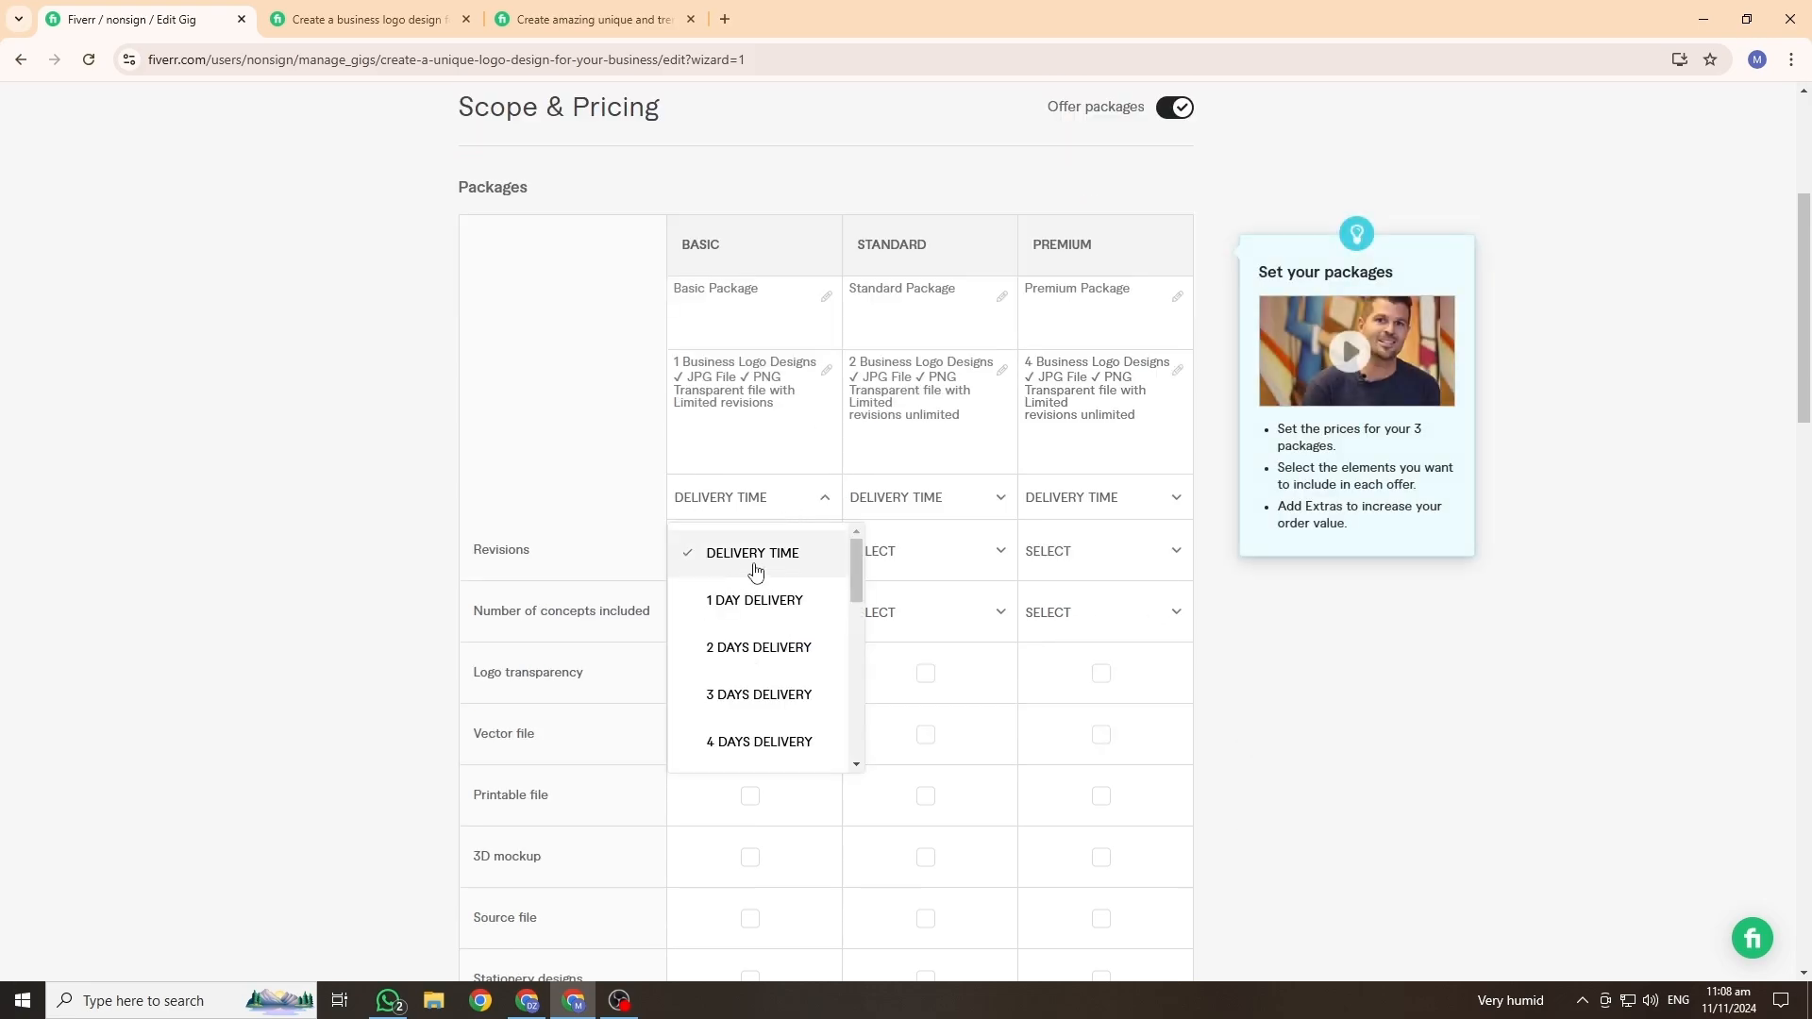
pyautogui.click(761, 652)
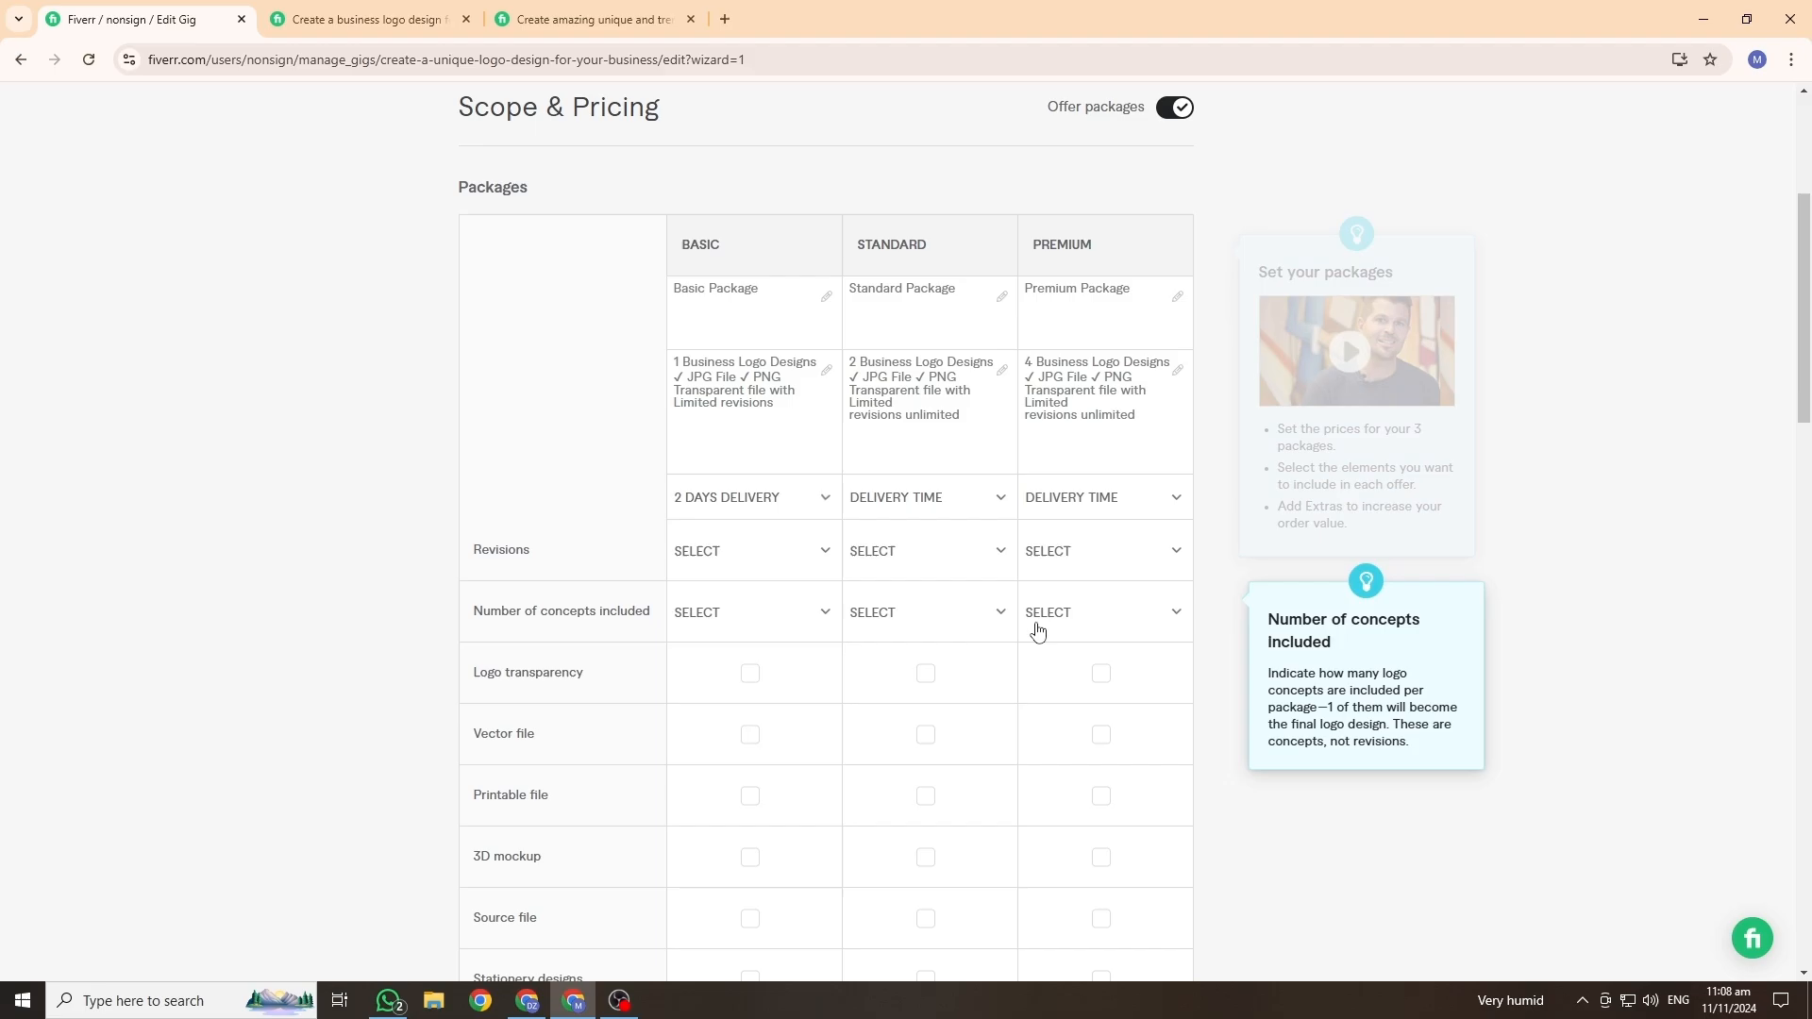
pyautogui.click(965, 508)
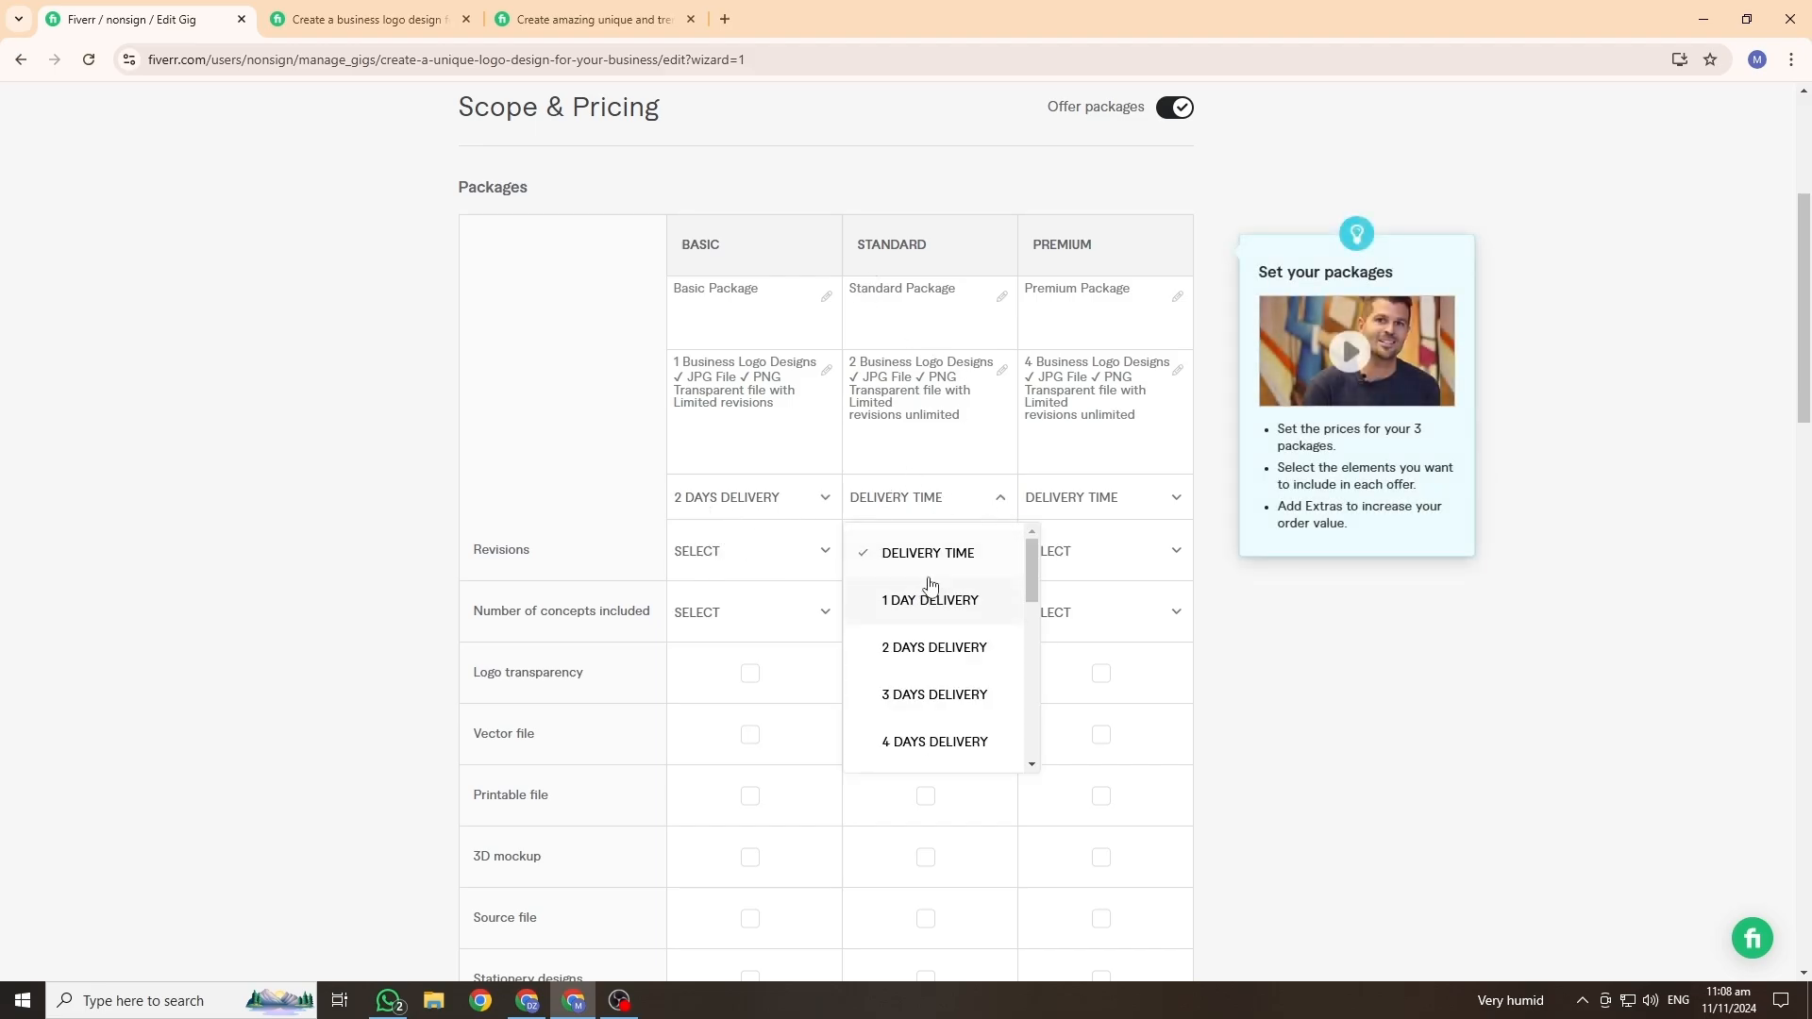
pyautogui.click(932, 647)
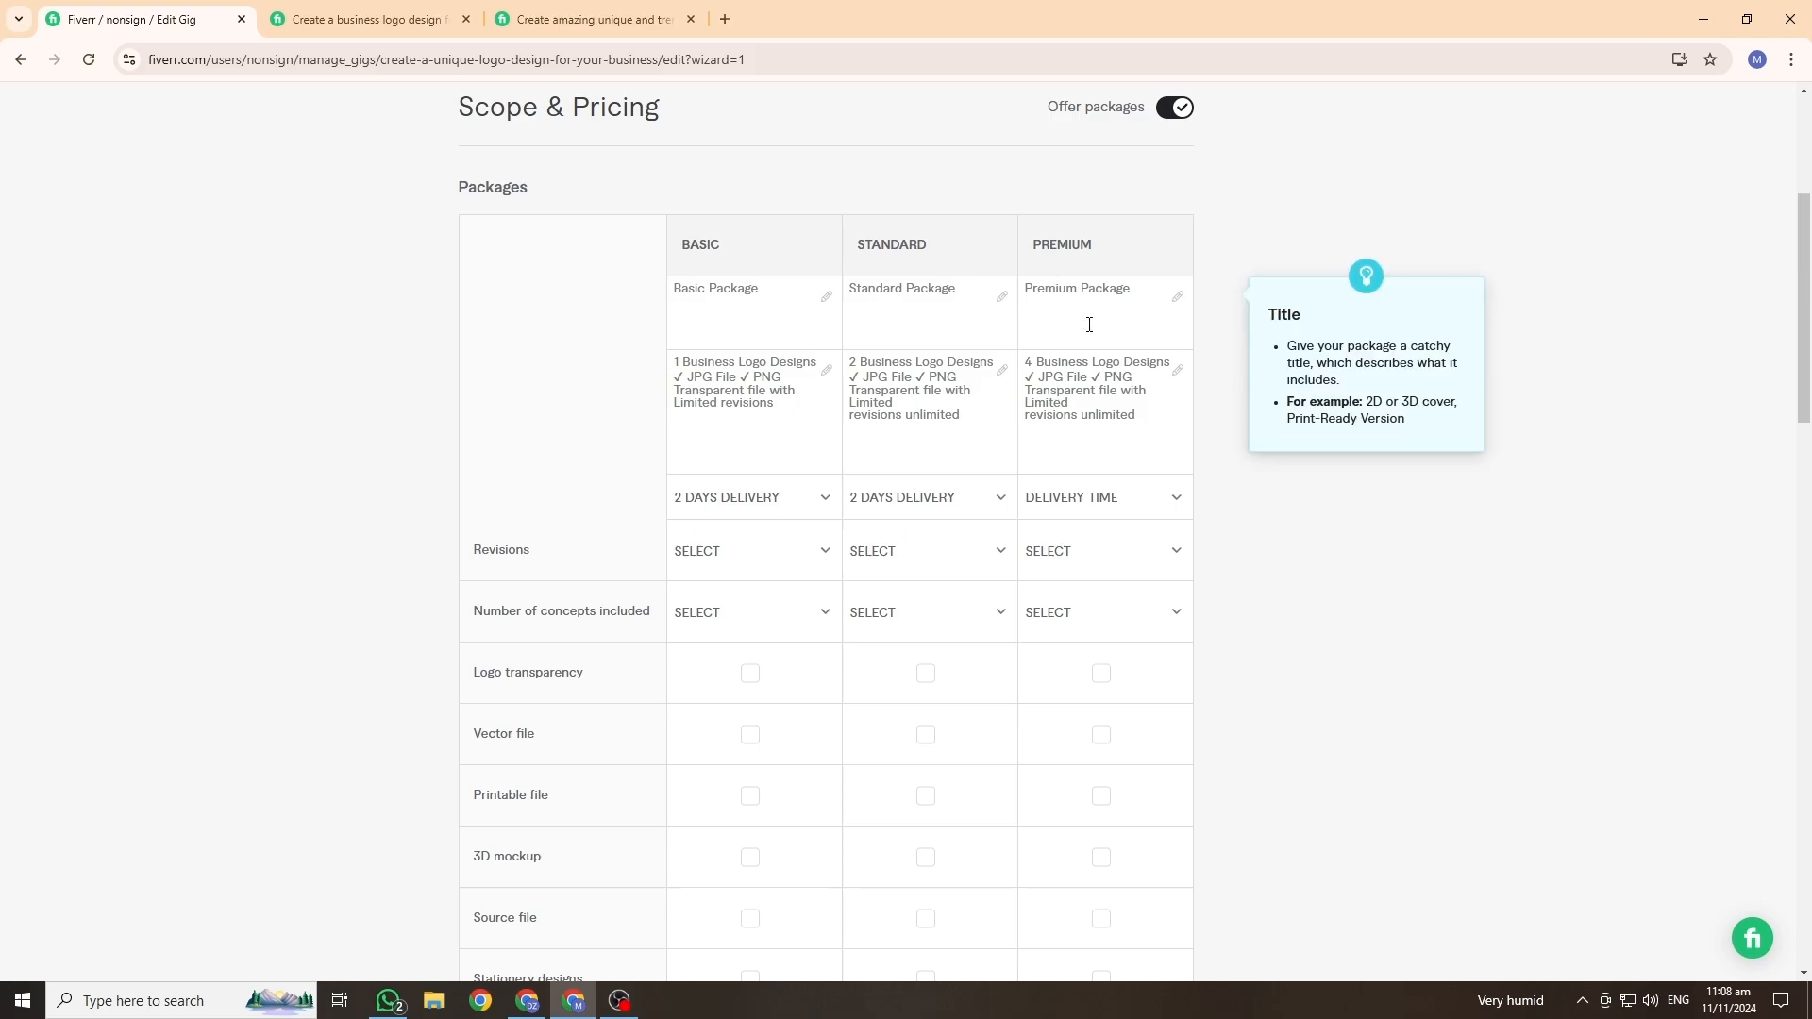
pyautogui.click(1114, 502)
pyautogui.click(1130, 695)
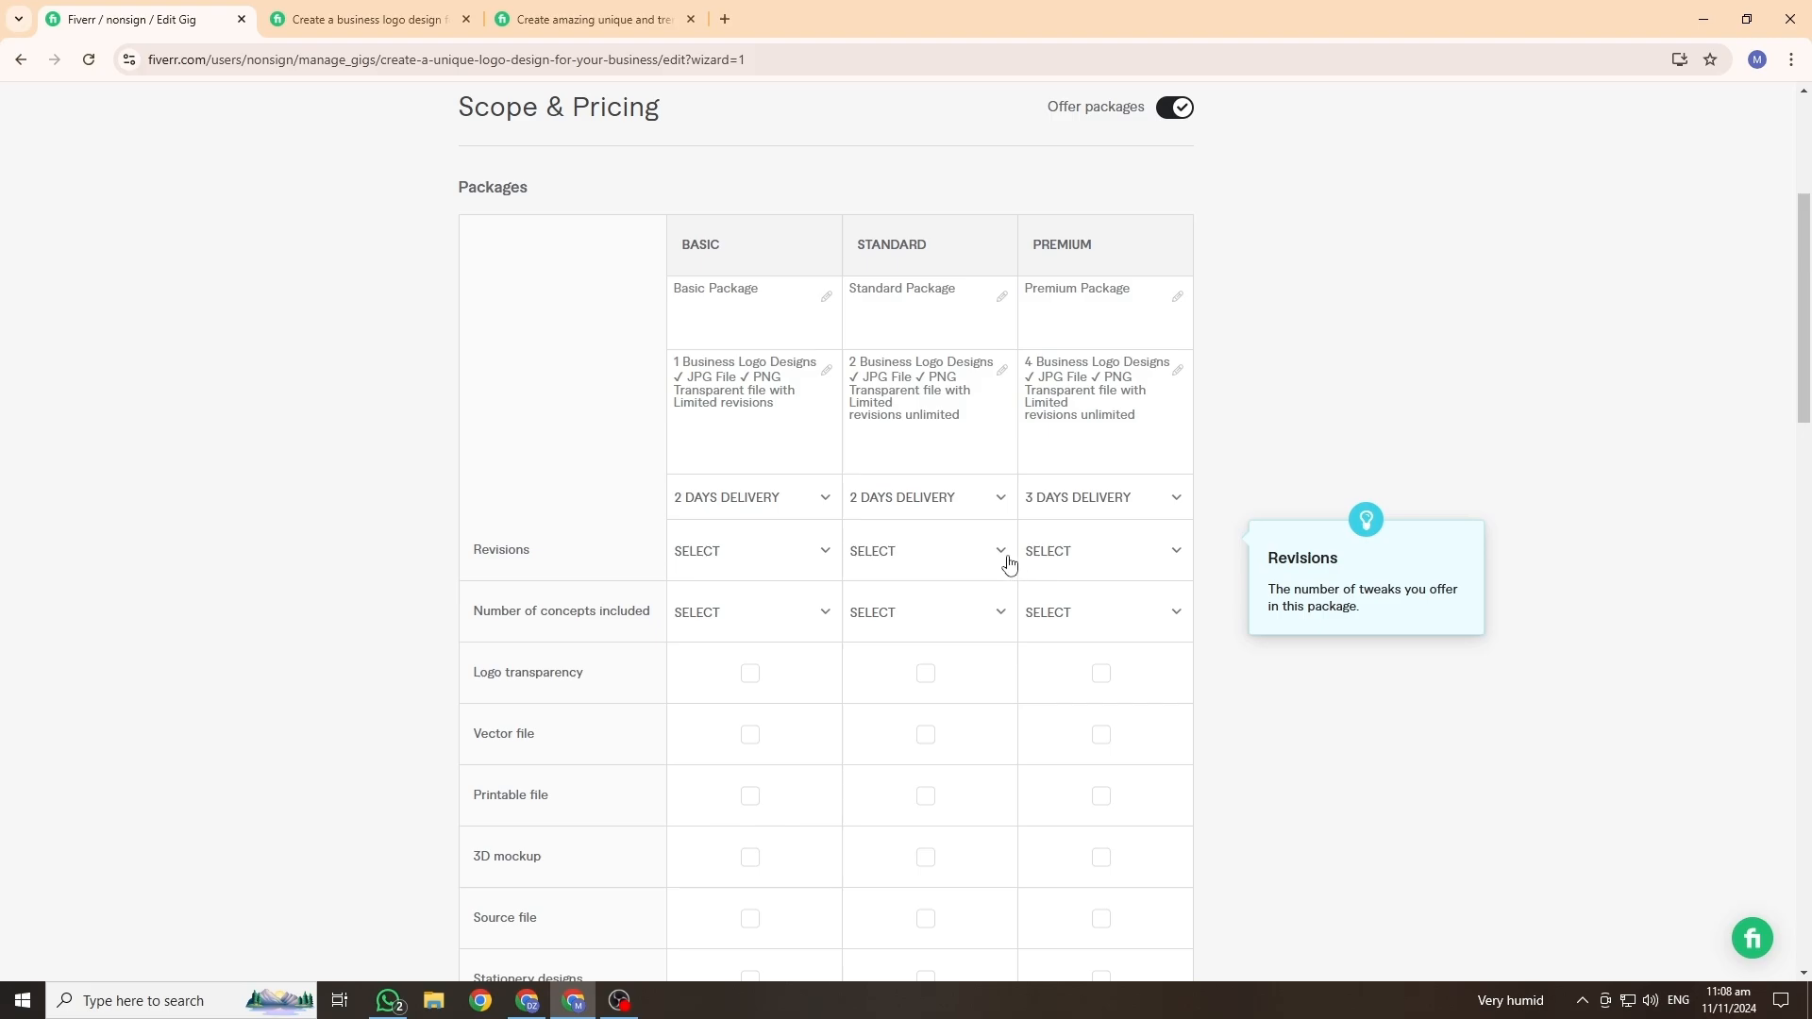
# Step: Set the revisions to 2 for the Basic package and unlimited for the Standard and Premium packages
pyautogui.moveTo(470, 559); pyautogui.dragTo(535, 561)
pyautogui.click(811, 558)
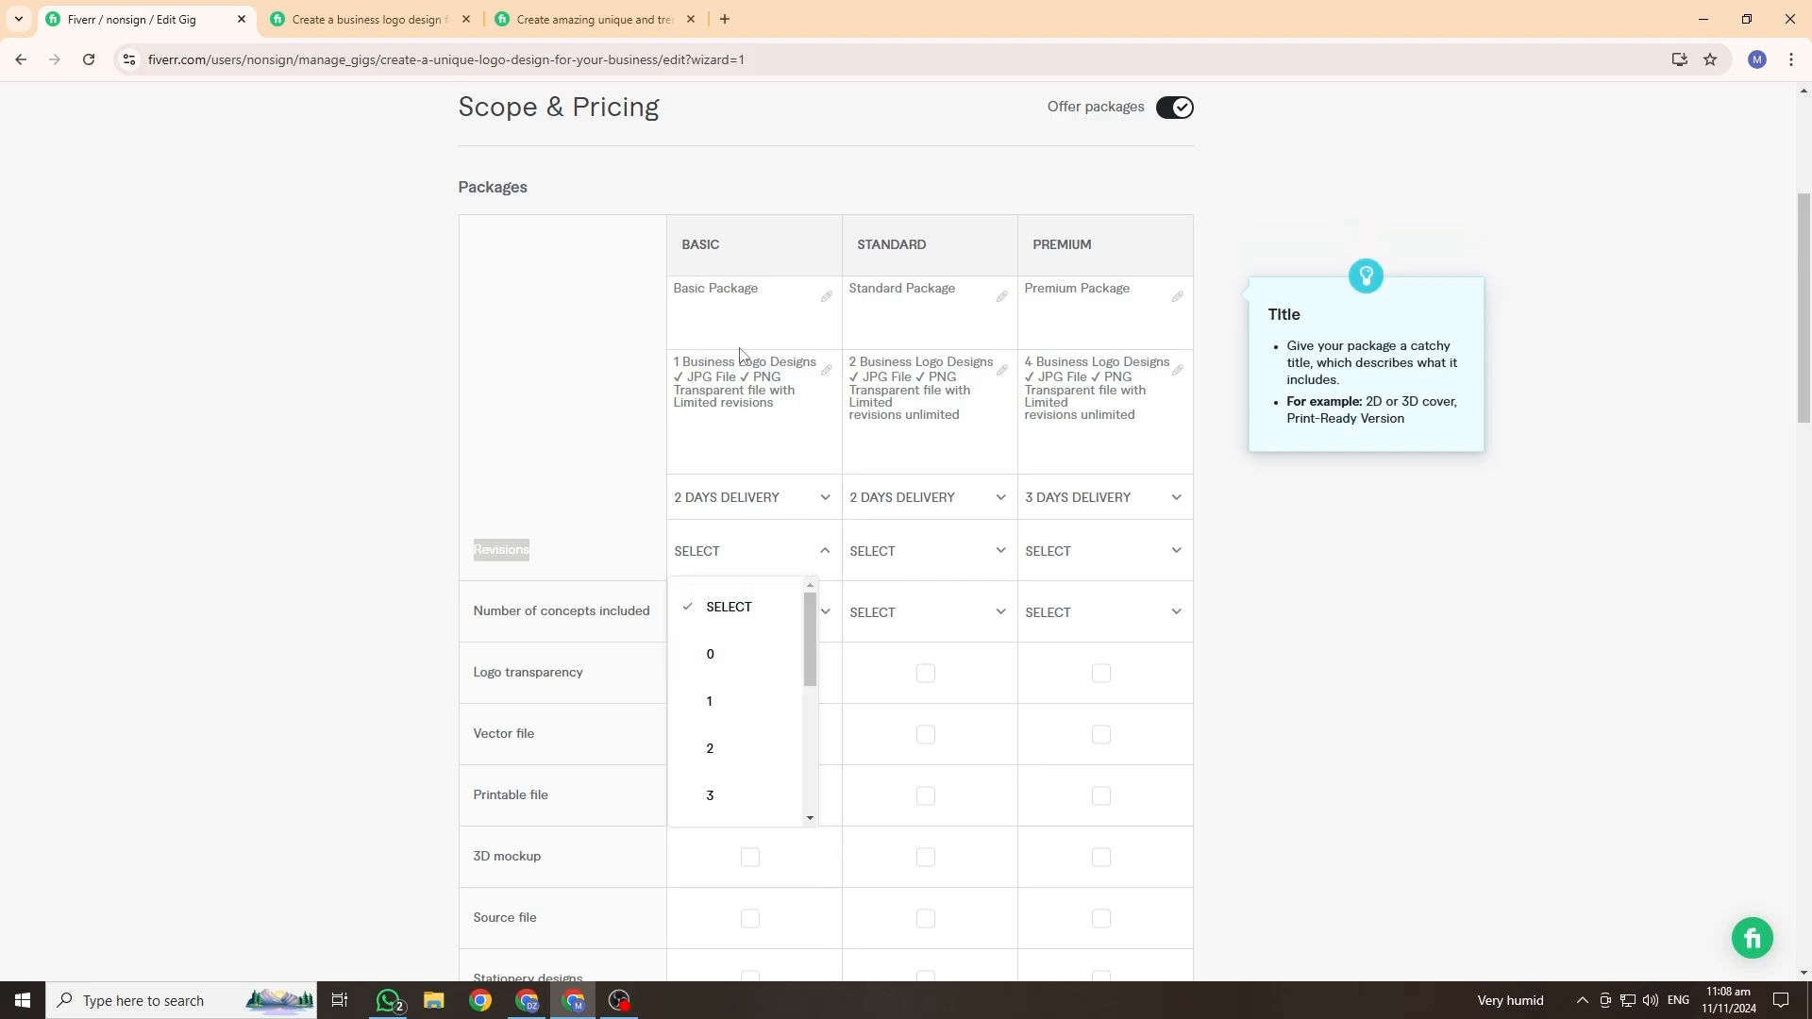
pyautogui.click(712, 751)
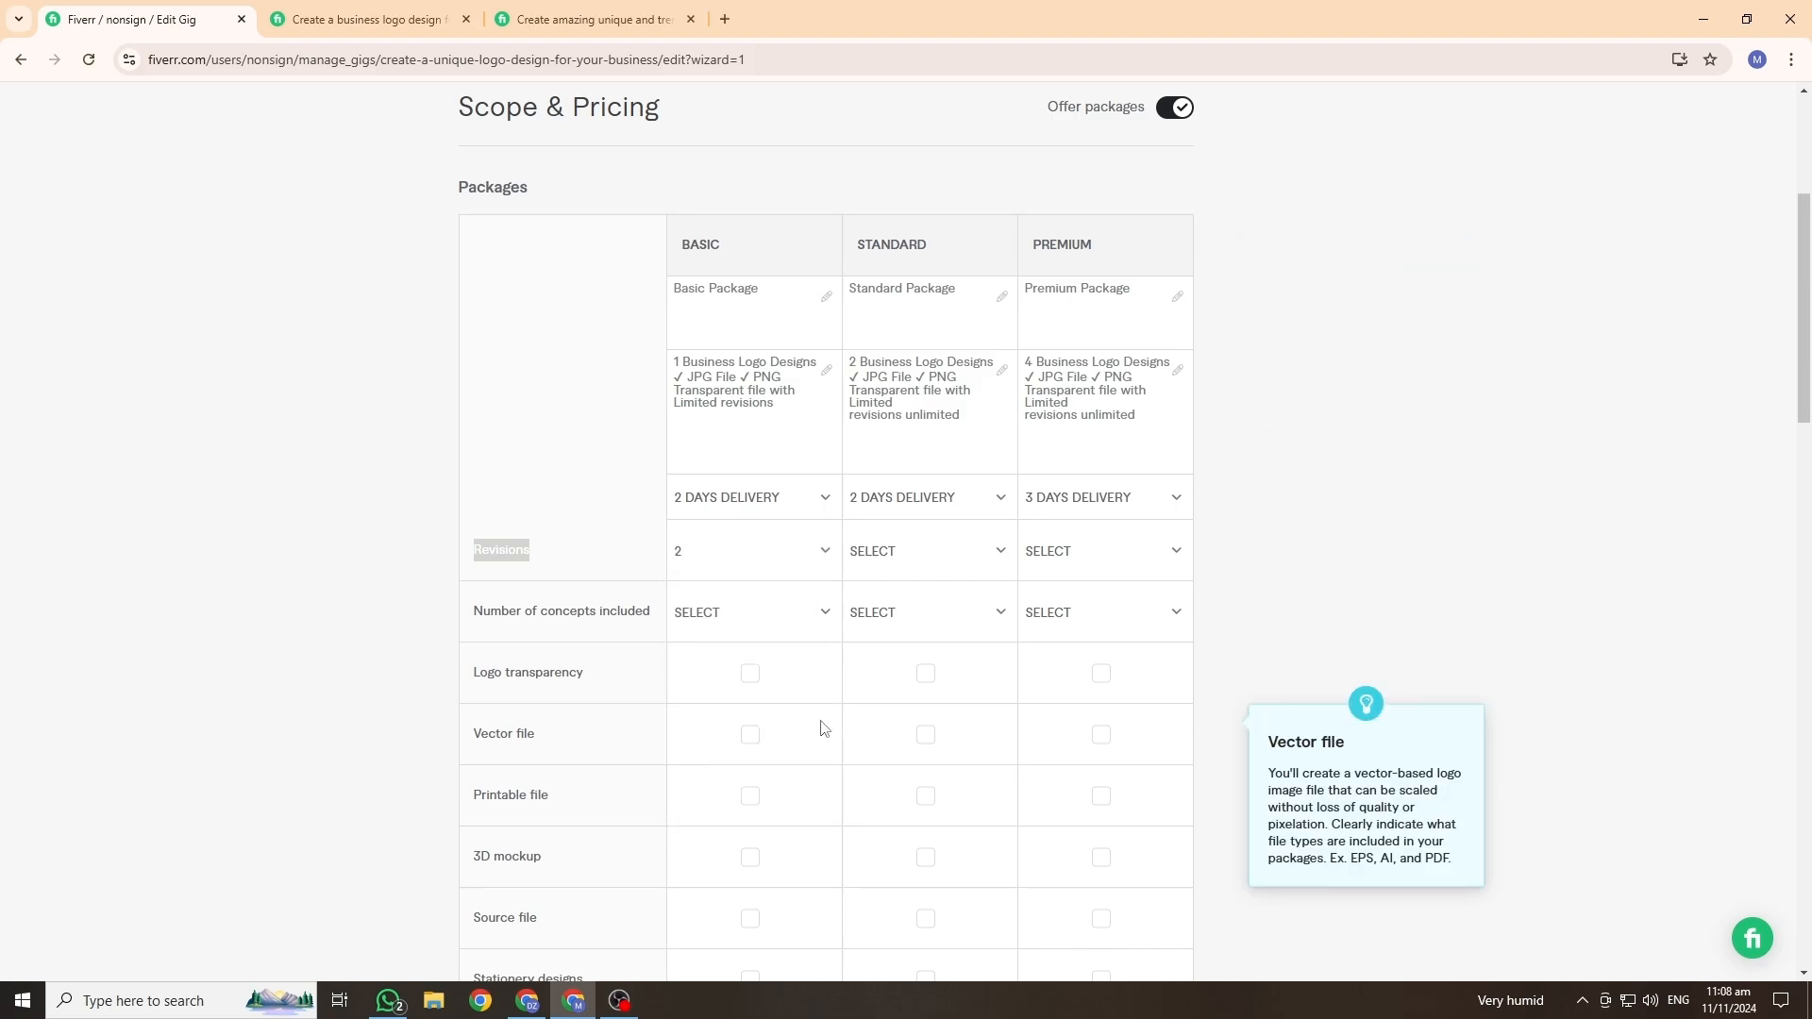
pyautogui.click(989, 558)
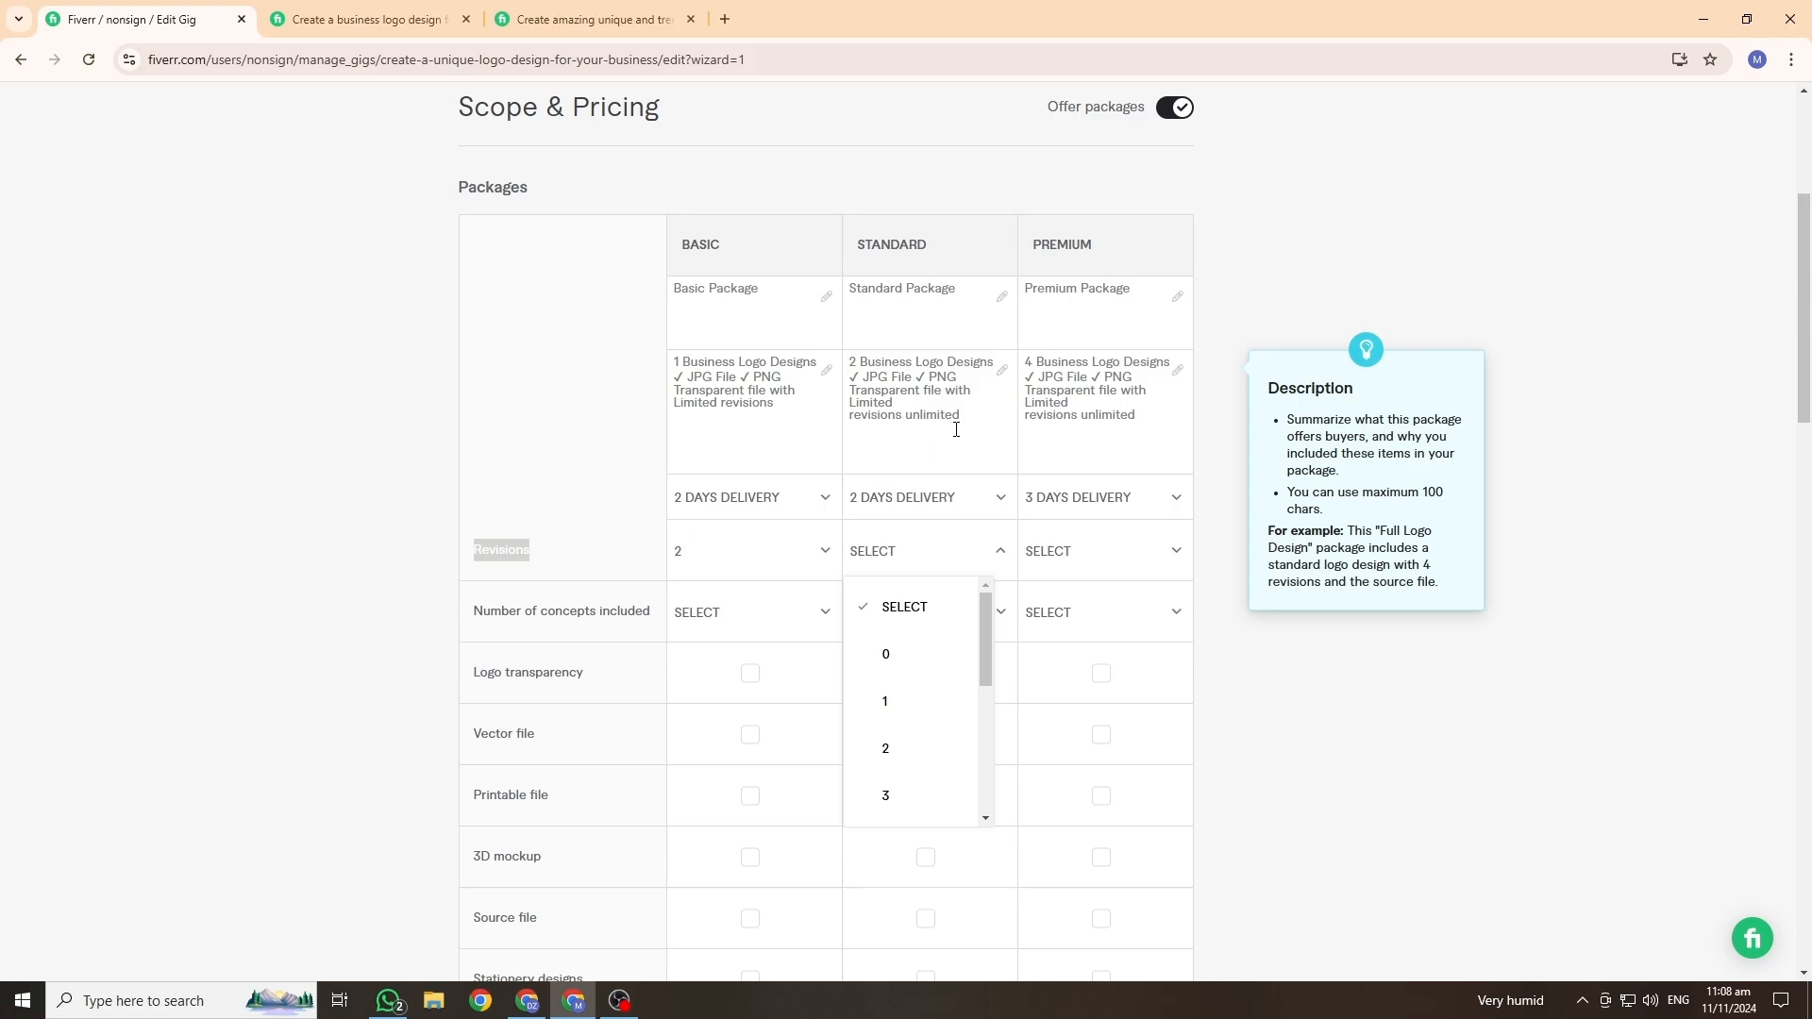
pyautogui.scroll(-5, 931, 740)
pyautogui.click(931, 794)
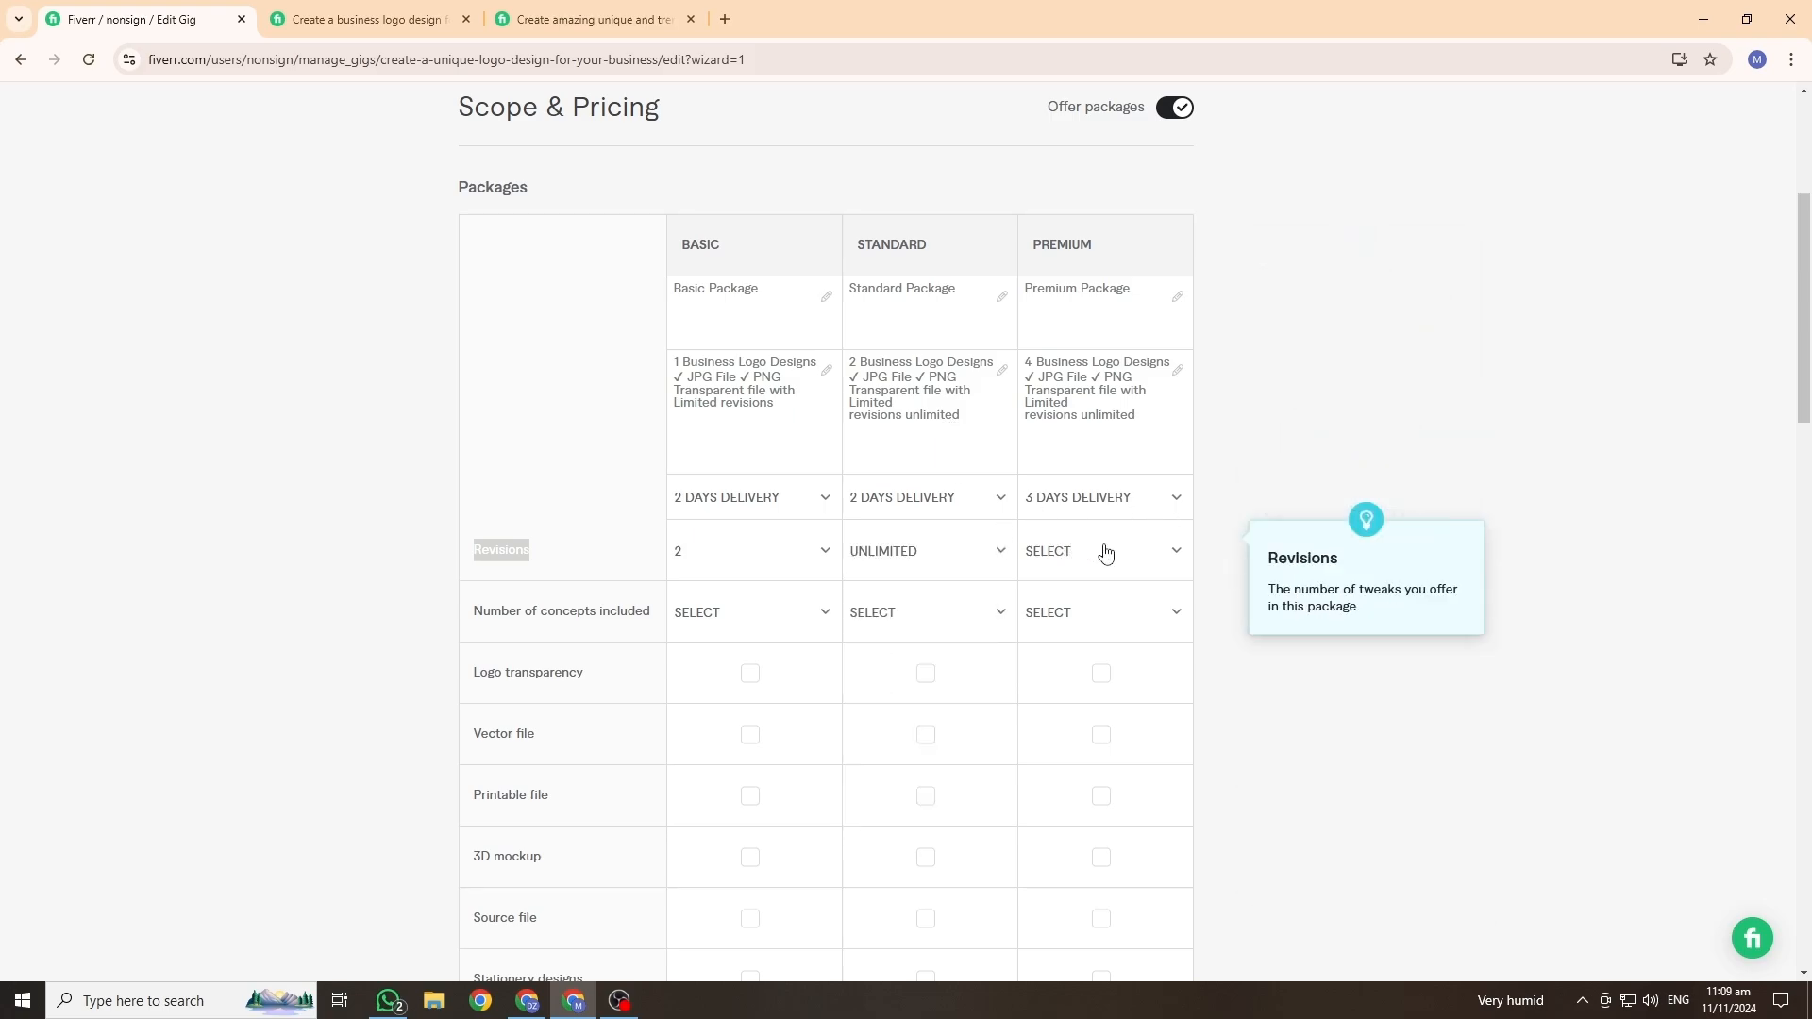
pyautogui.click(1144, 561)
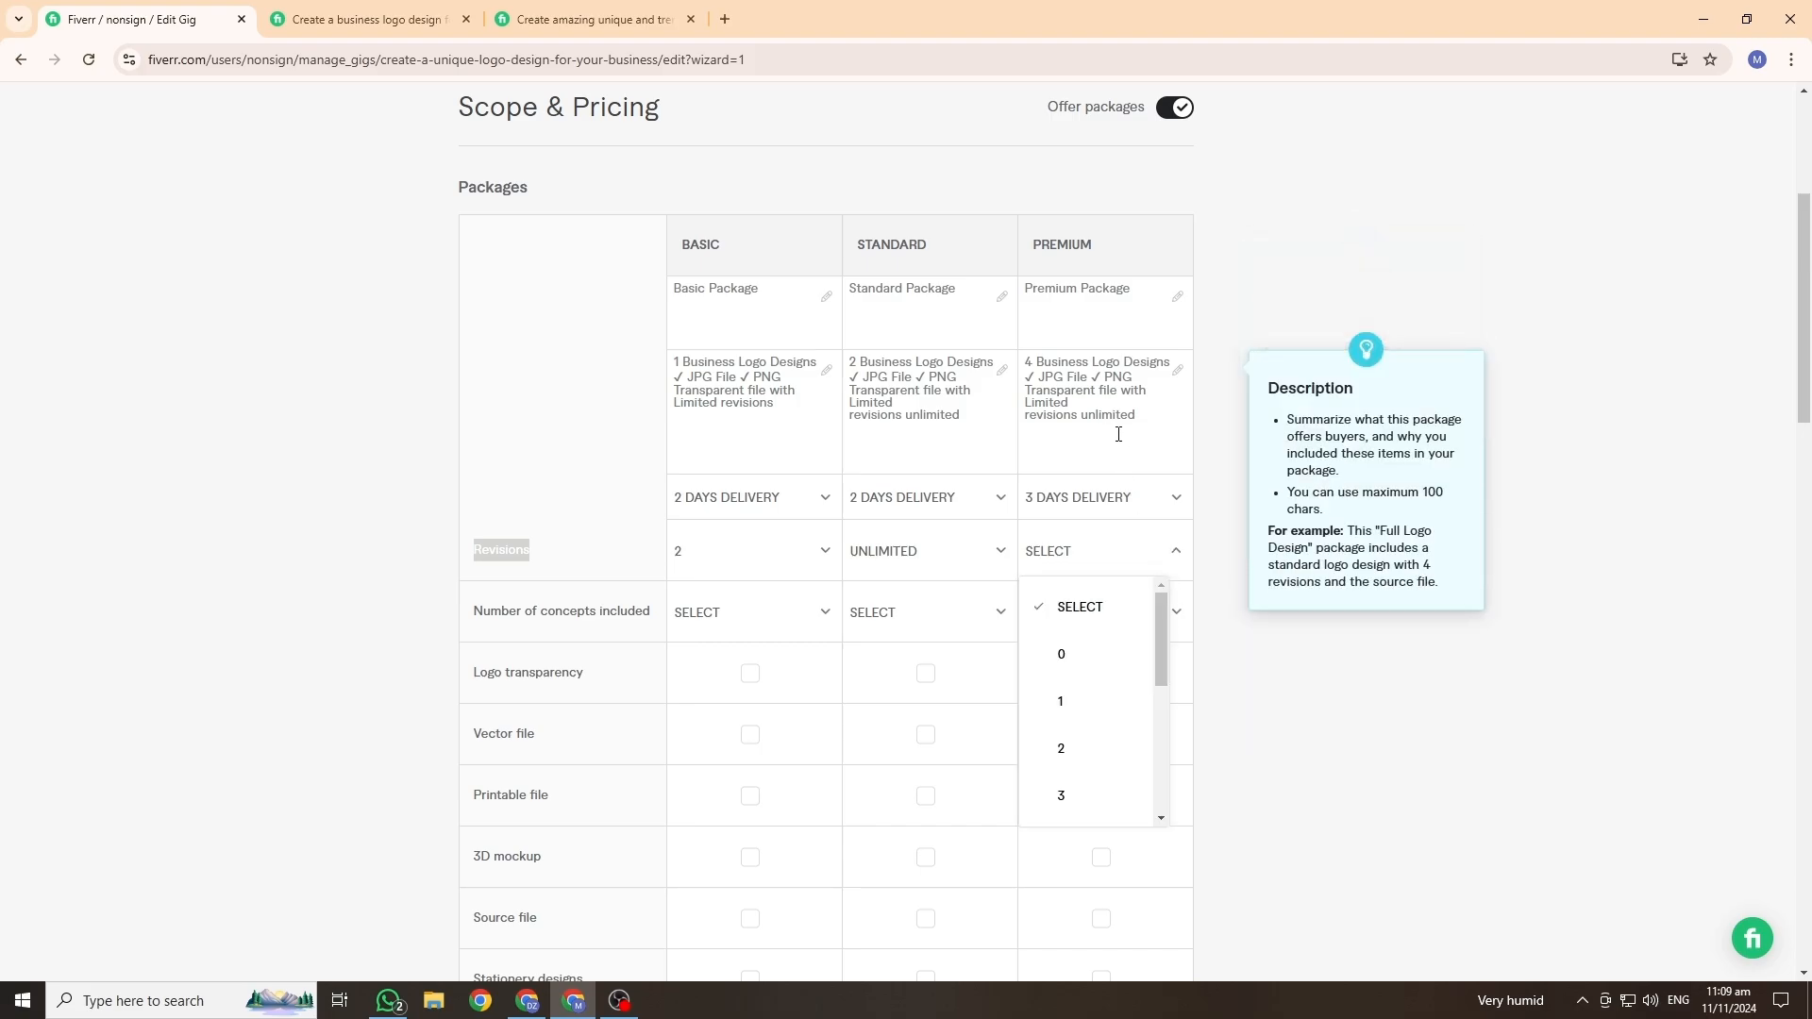
pyautogui.scroll(-5, 1092, 765)
pyautogui.click(1093, 796)
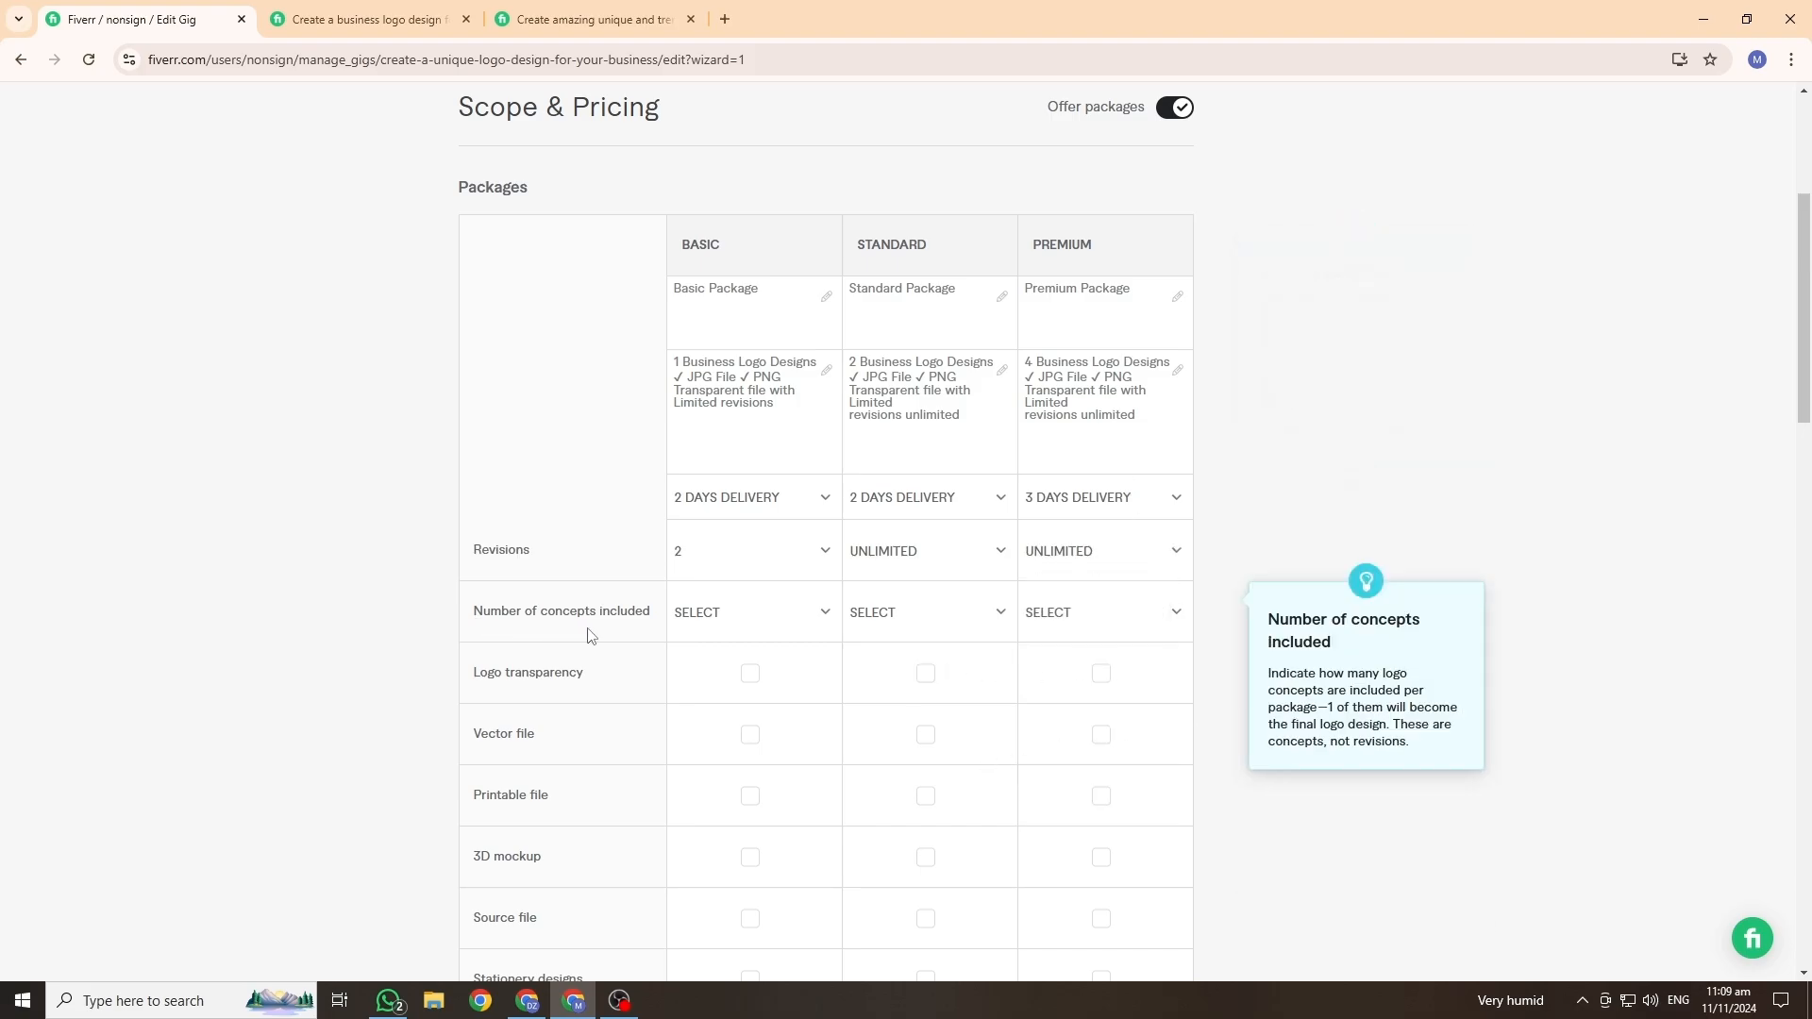
# Step: Set the number of concepts included to 1 for Basic, 2 for Standard and 4 for Premium
pyautogui.click(798, 611)
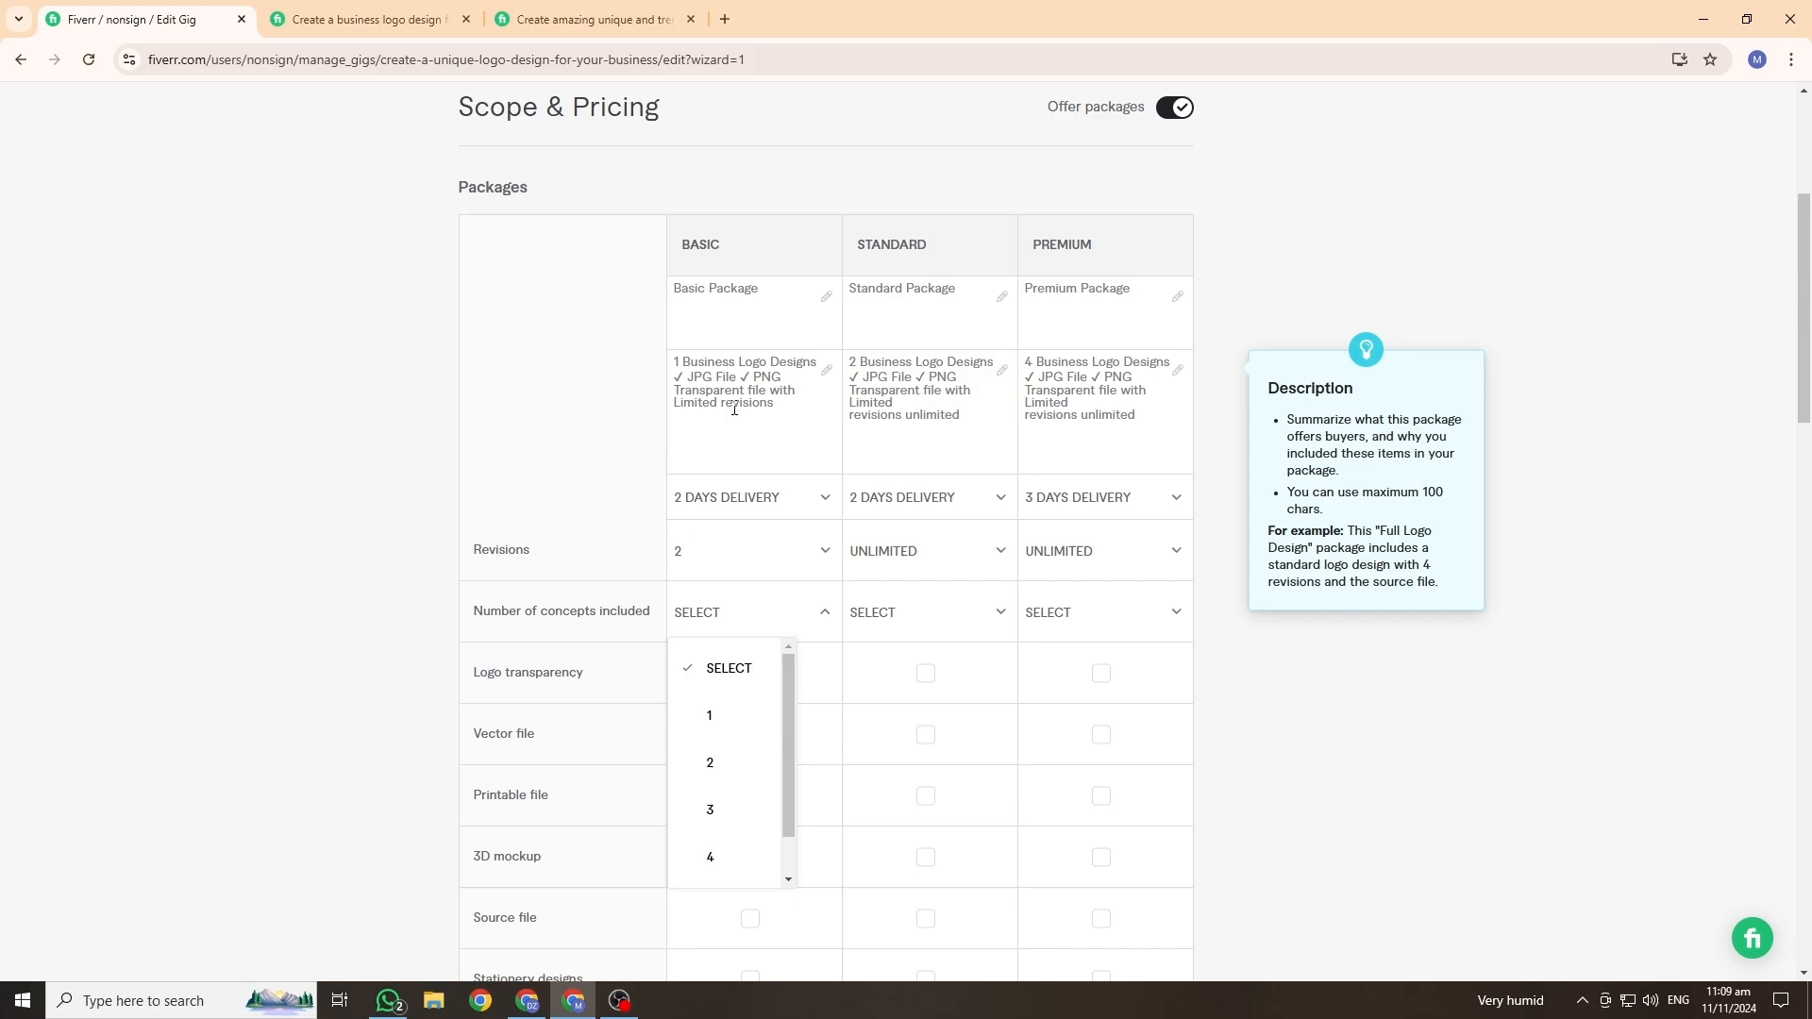
pyautogui.click(740, 725)
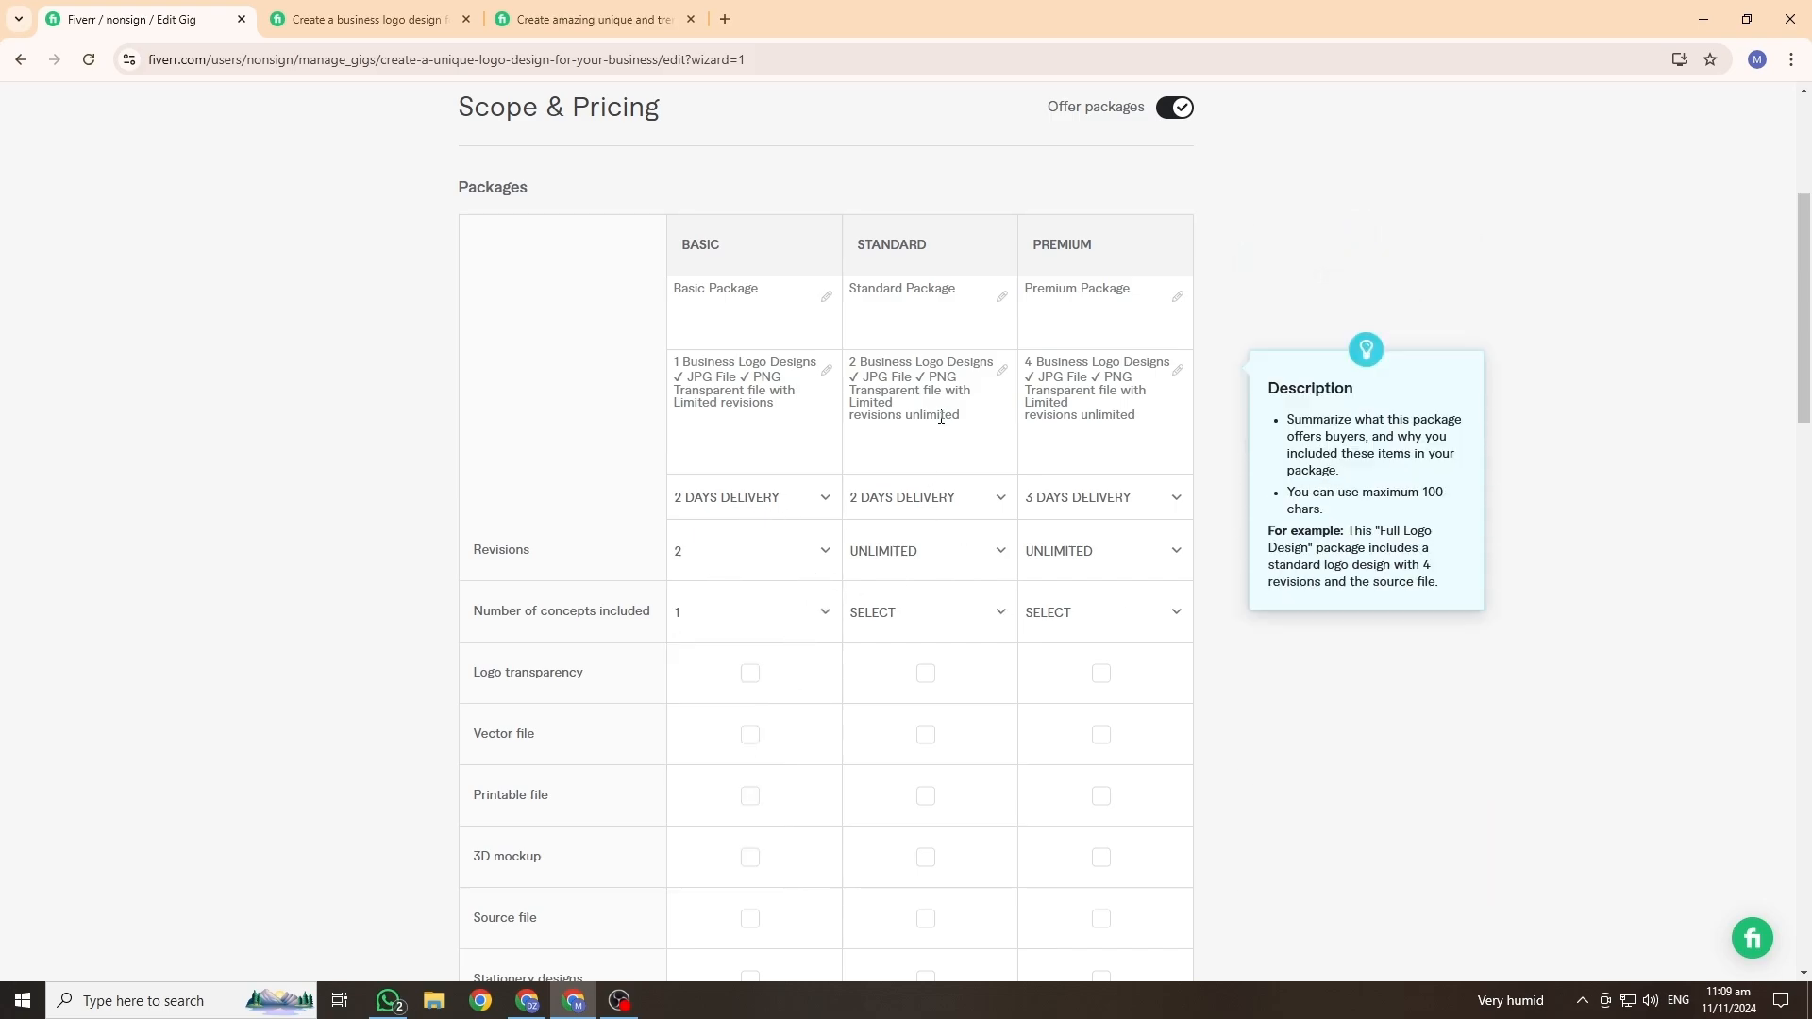
pyautogui.click(970, 621)
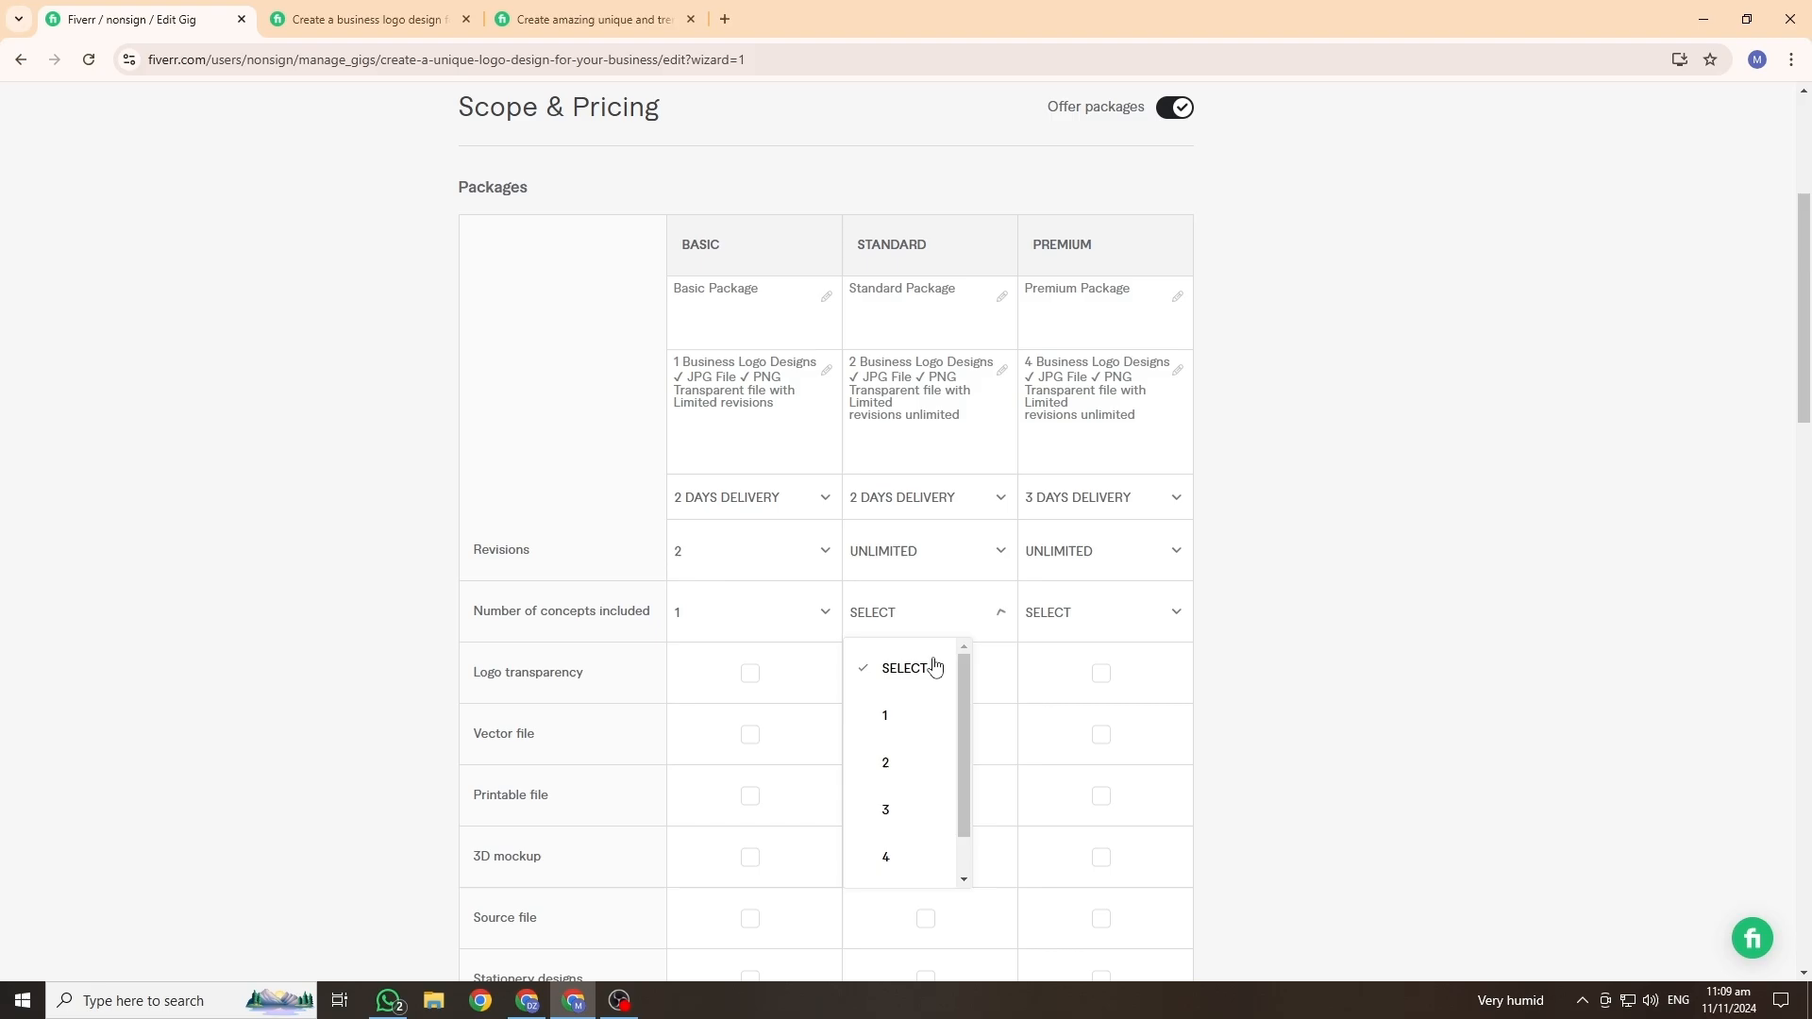
pyautogui.click(906, 759)
pyautogui.click(1168, 616)
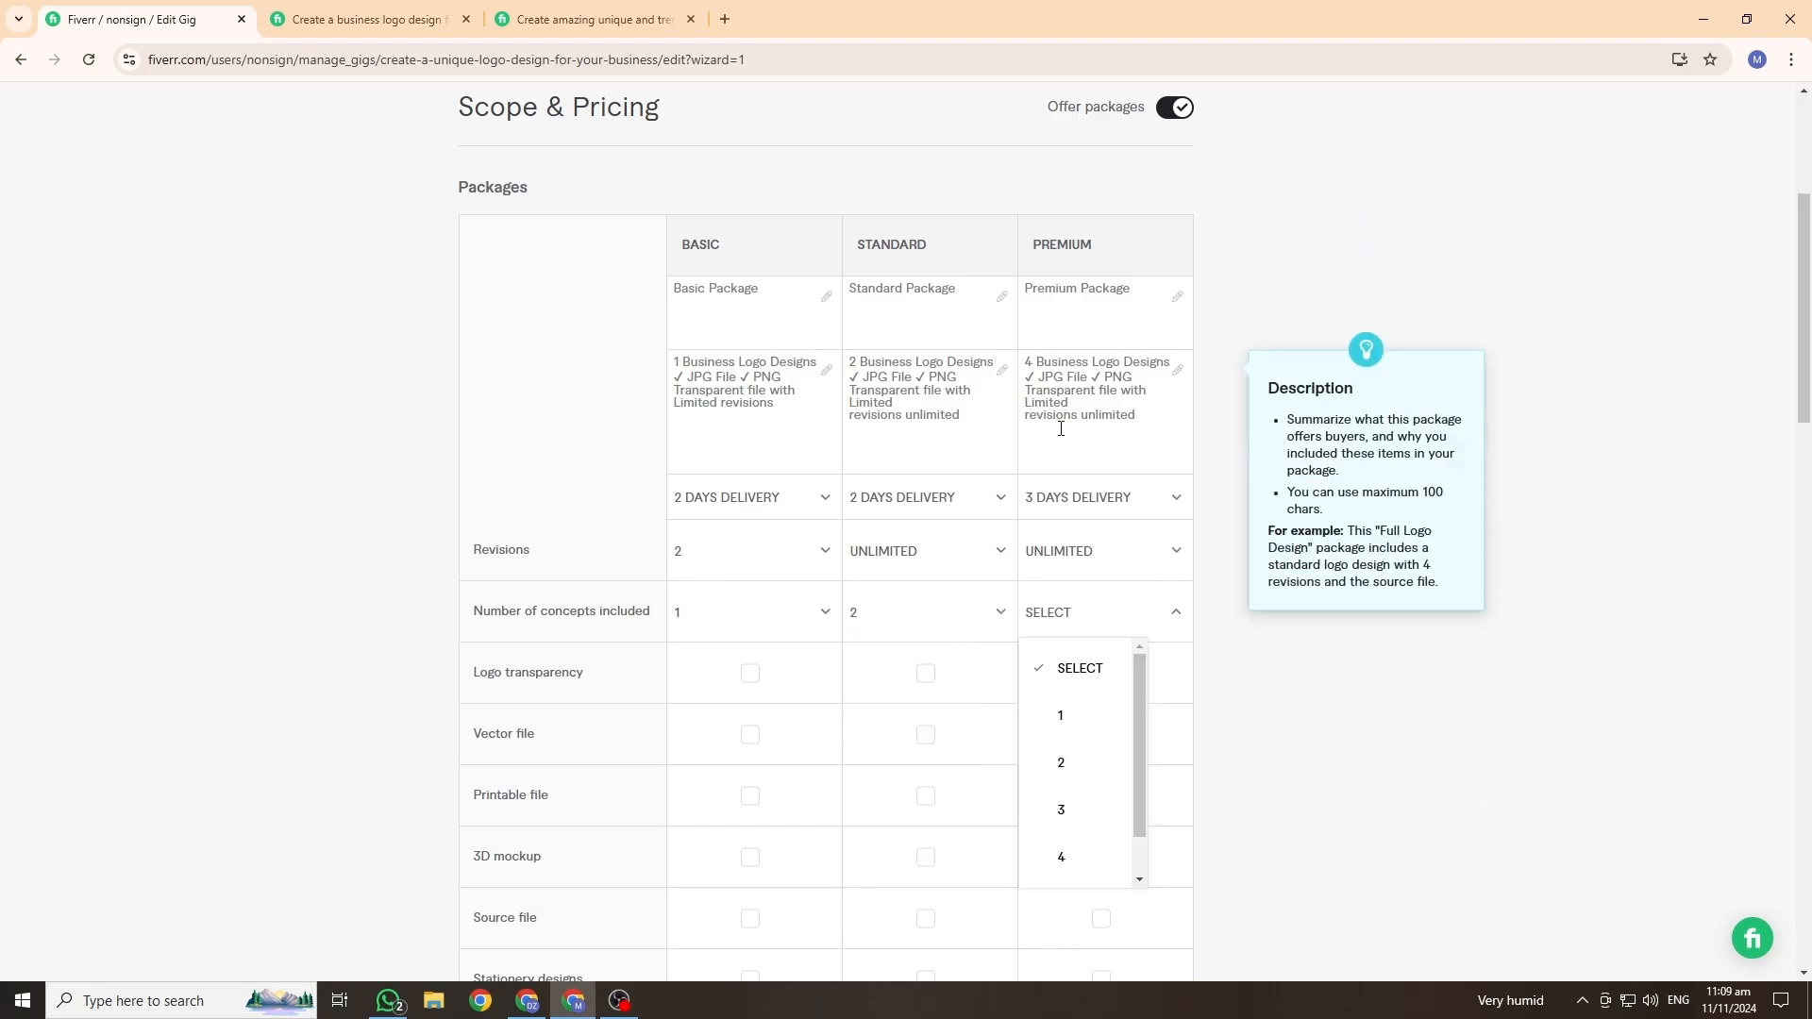
pyautogui.click(1081, 853)
# Step: Include logo transparency and a vector file in the Basic, Standard and Premium packages
pyautogui.scroll(-1, 587, 531)
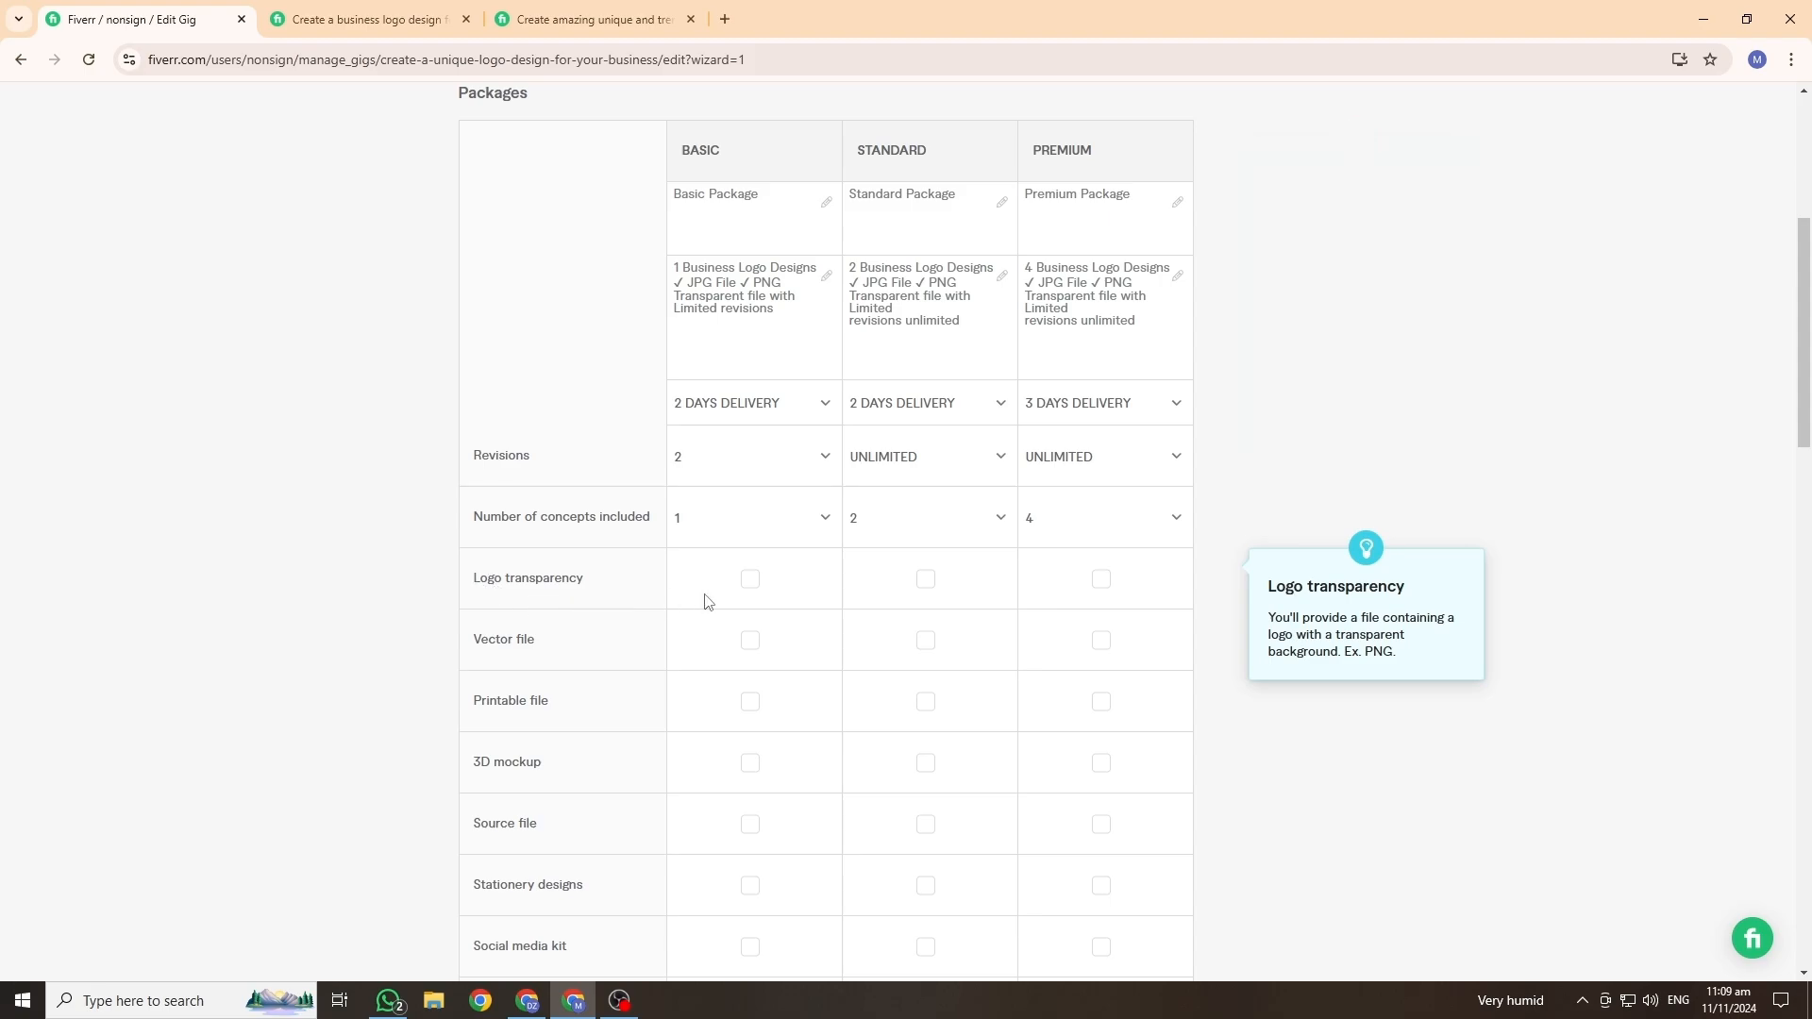
pyautogui.click(750, 578)
pyautogui.click(926, 579)
pyautogui.click(1102, 579)
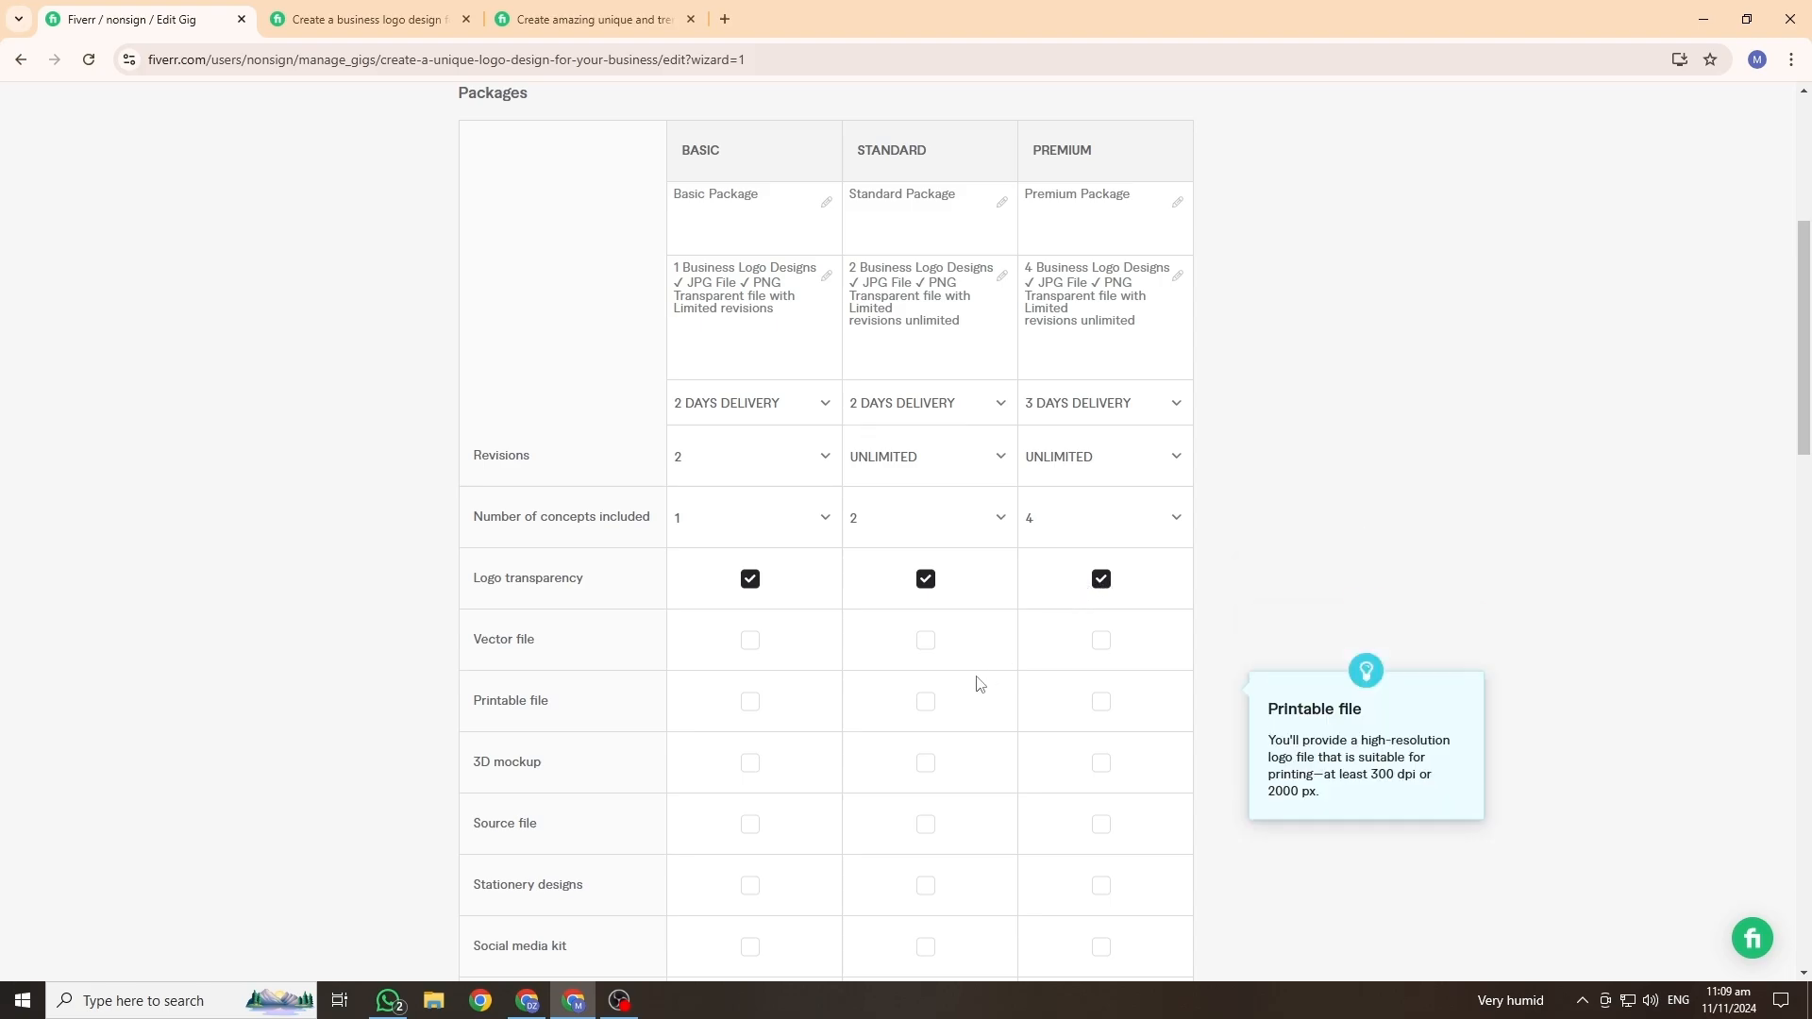
pyautogui.click(751, 641)
pyautogui.click(926, 640)
pyautogui.click(1101, 641)
# Step: Include a printable file and a source file in all three packages
pyautogui.click(750, 703)
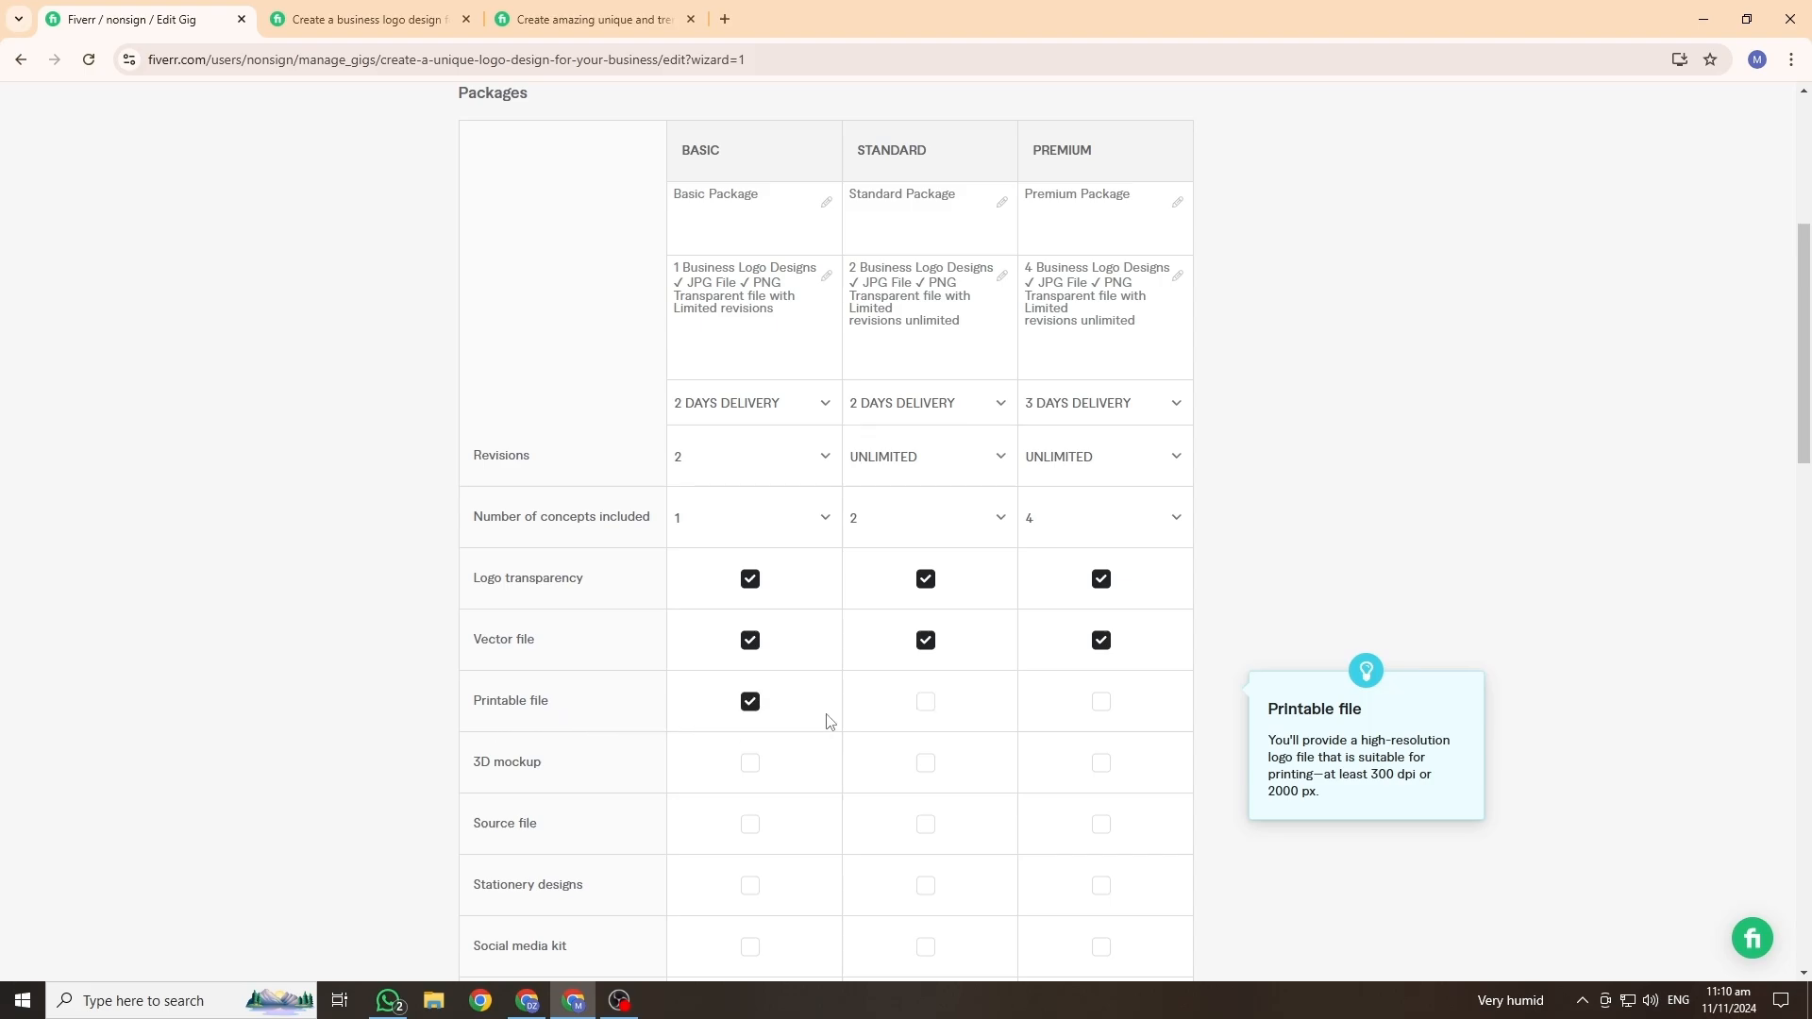
pyautogui.click(926, 703)
pyautogui.click(1102, 703)
pyautogui.scroll(-1, 259, 809)
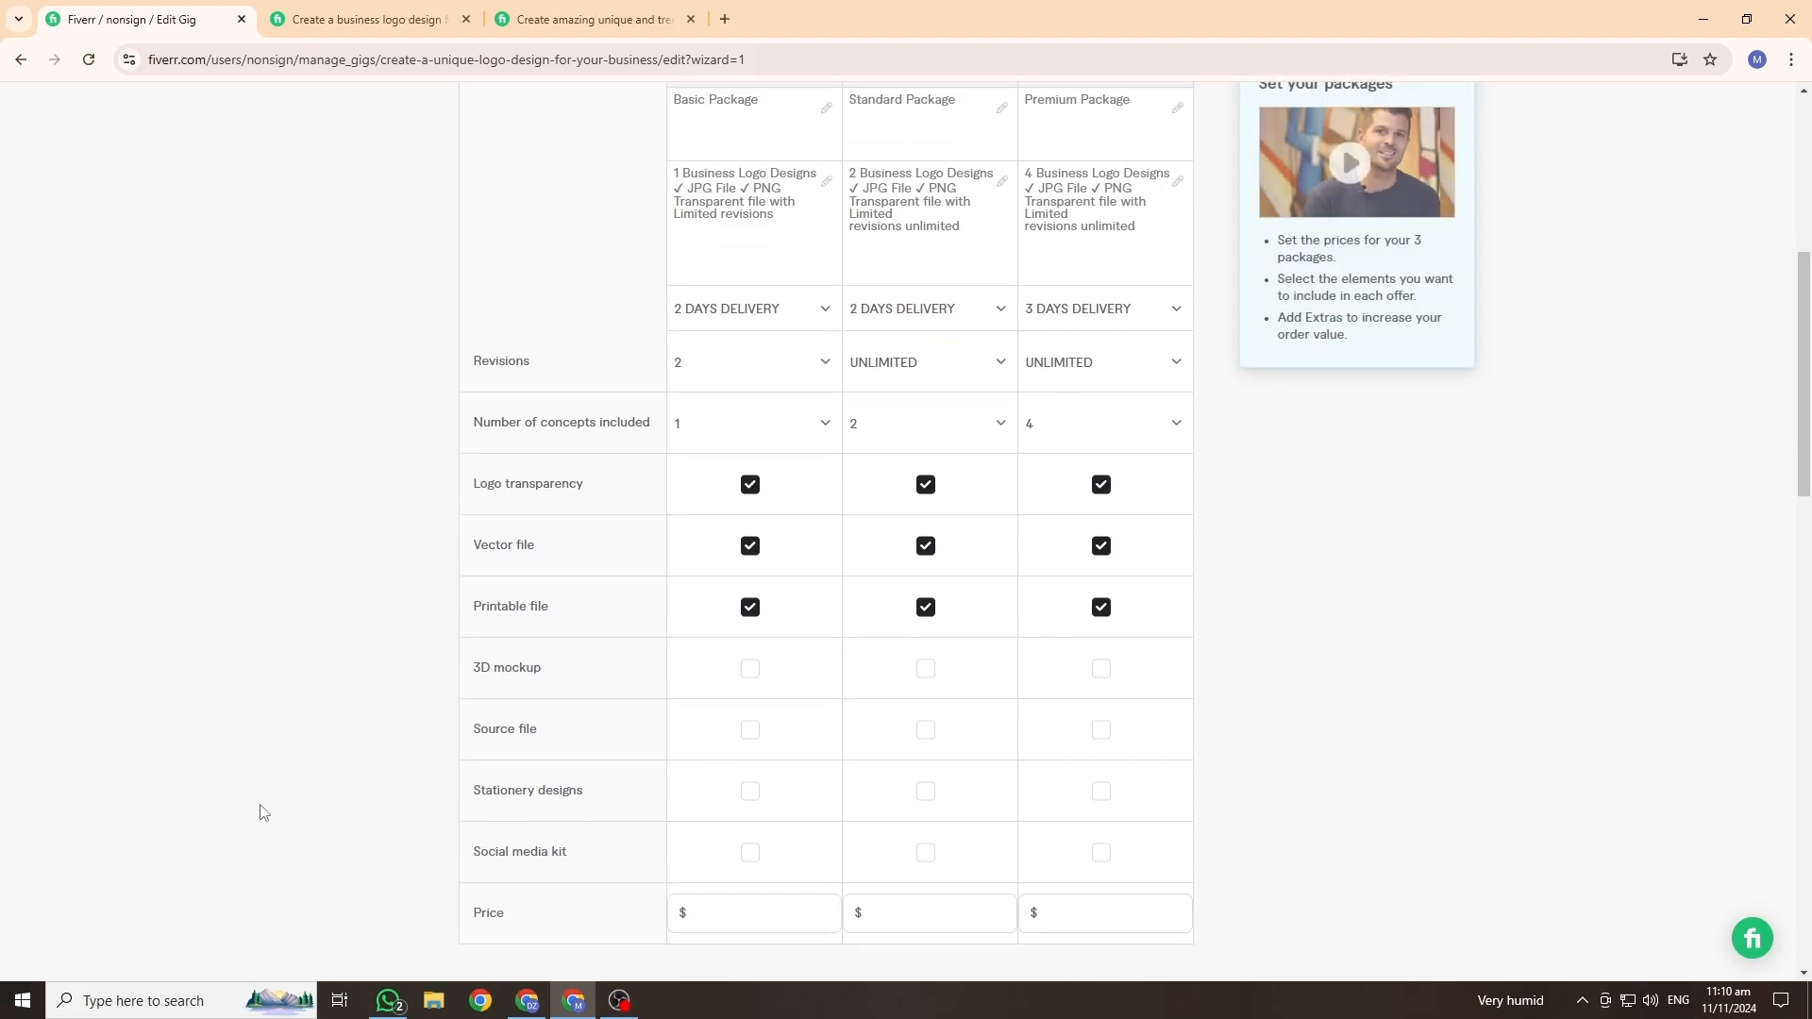
pyautogui.click(751, 730)
pyautogui.click(926, 730)
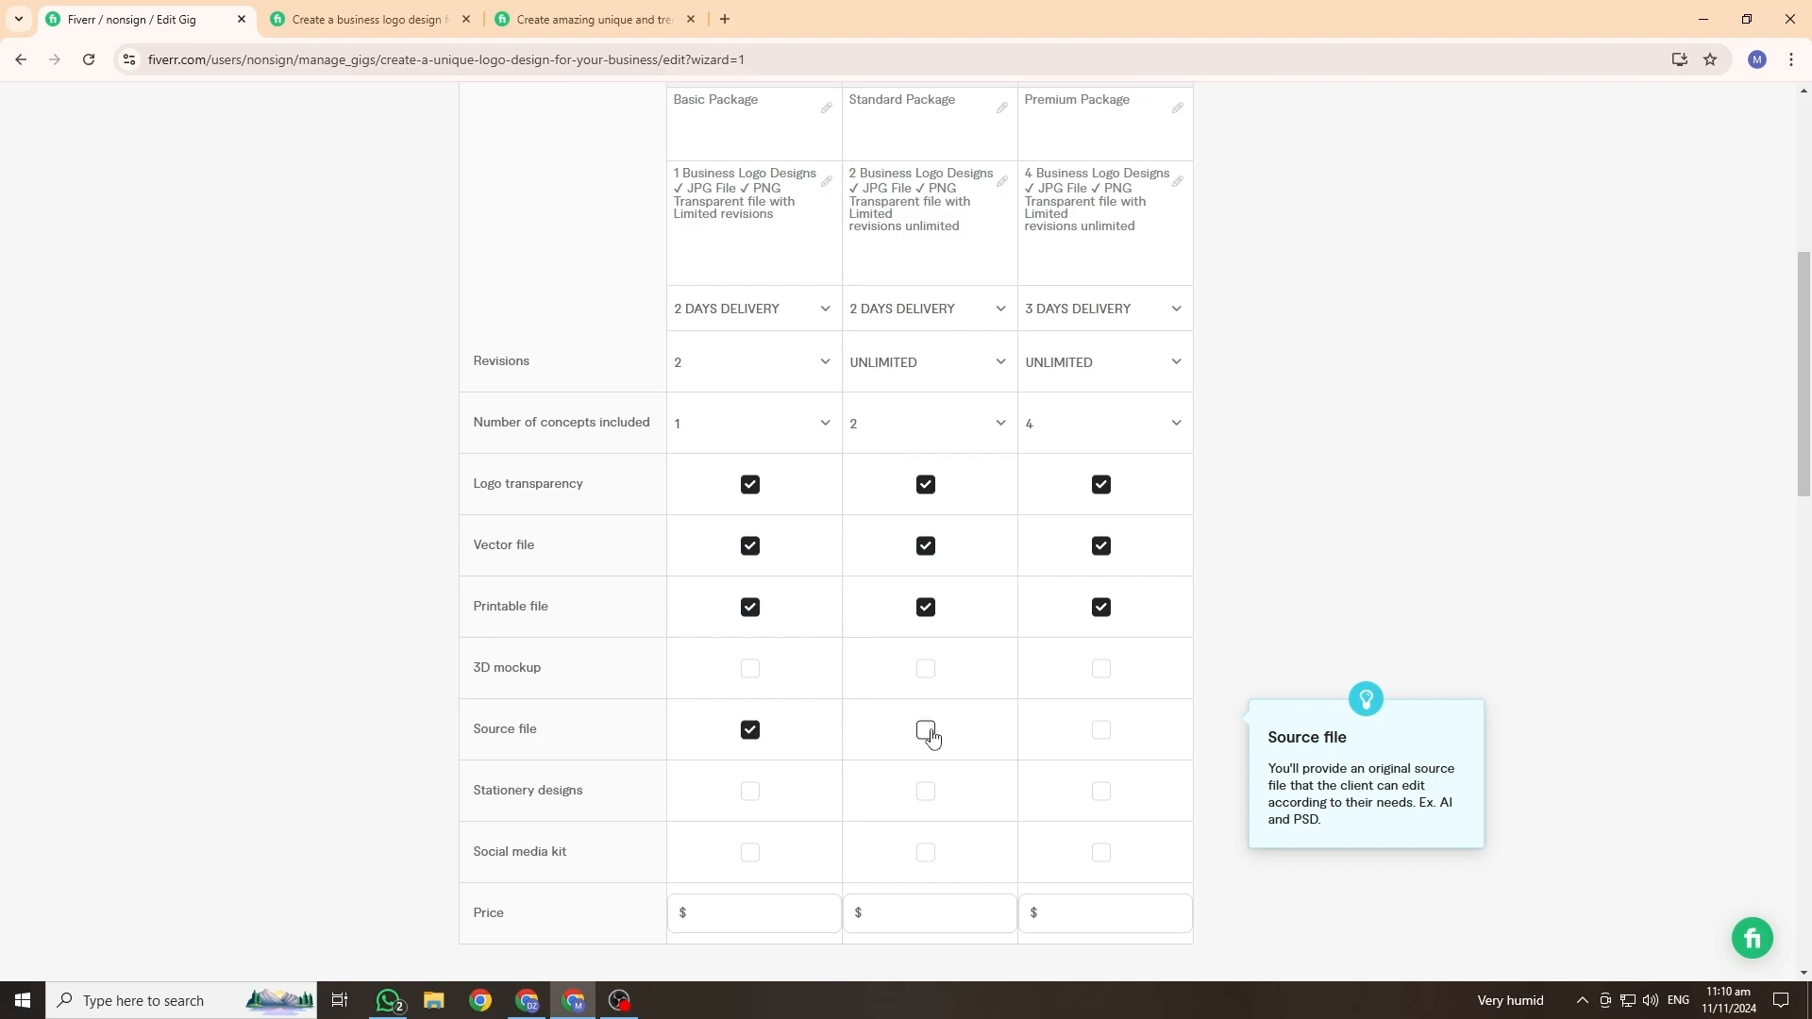
pyautogui.click(1101, 731)
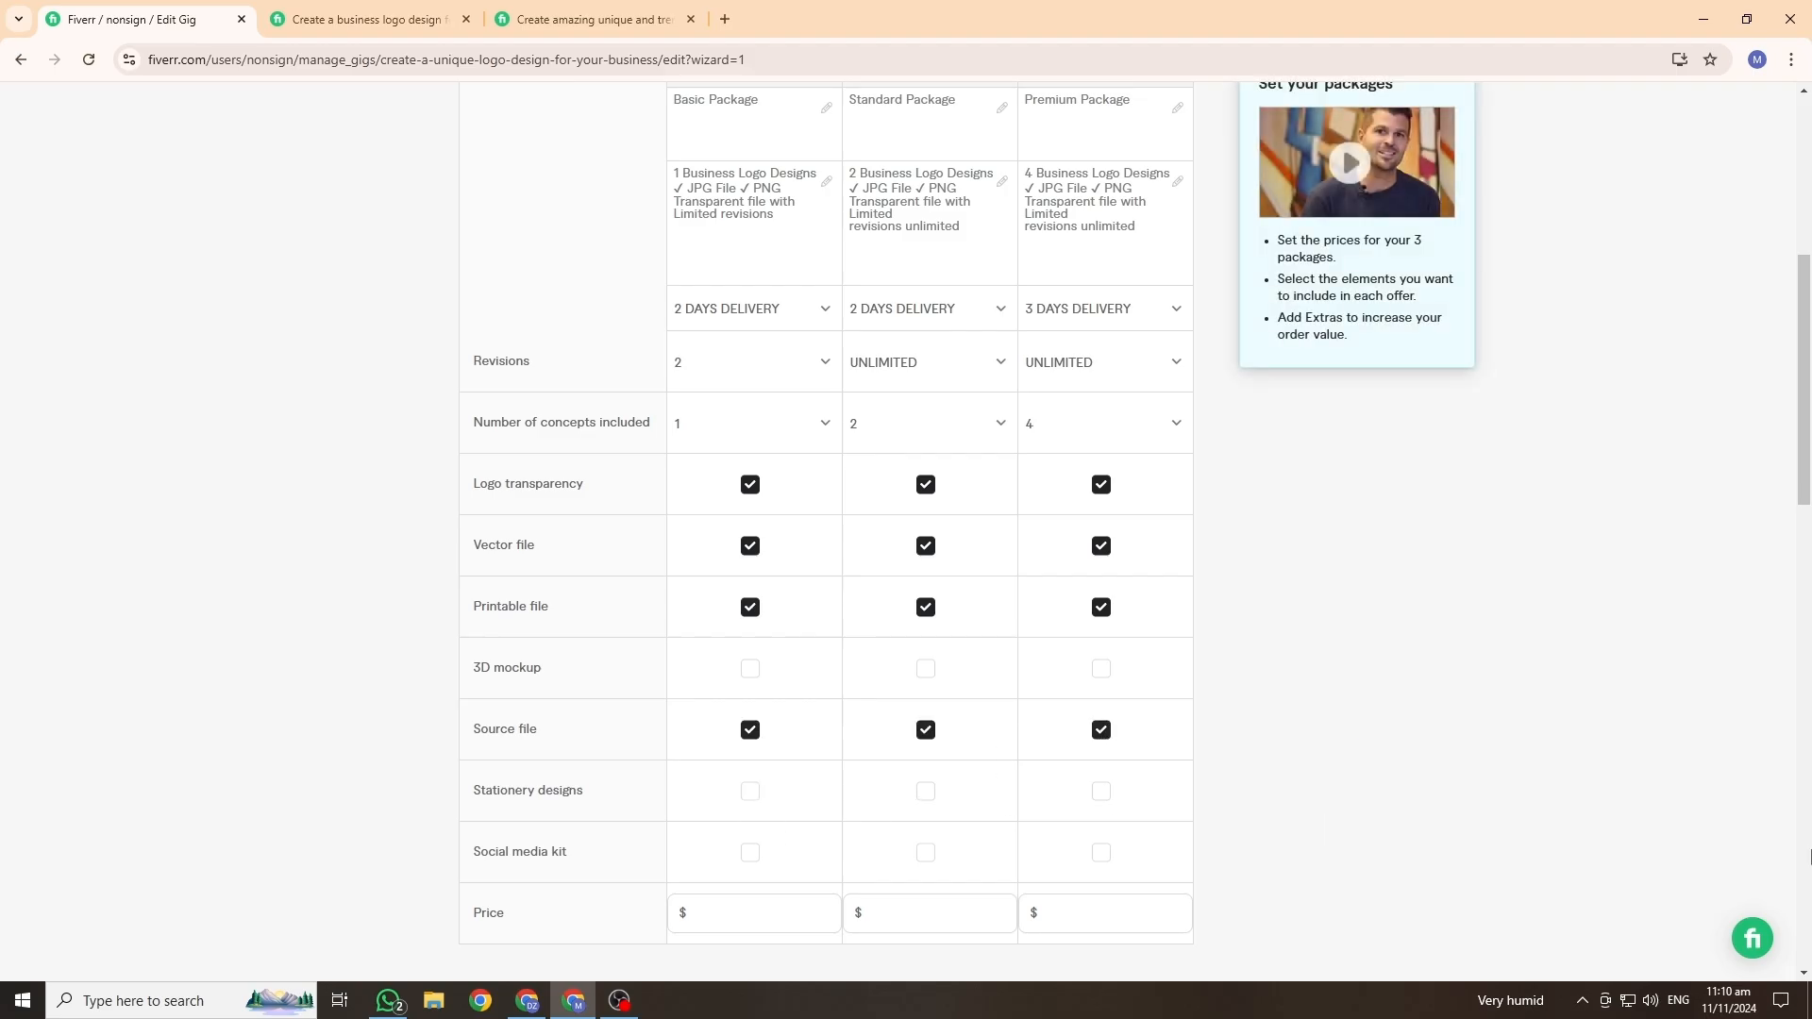
# Step: Check the Basic package prices of the two reference logo design gigs
pyautogui.scroll(-4, 1029, 755)
pyautogui.scroll(3, 896, 751)
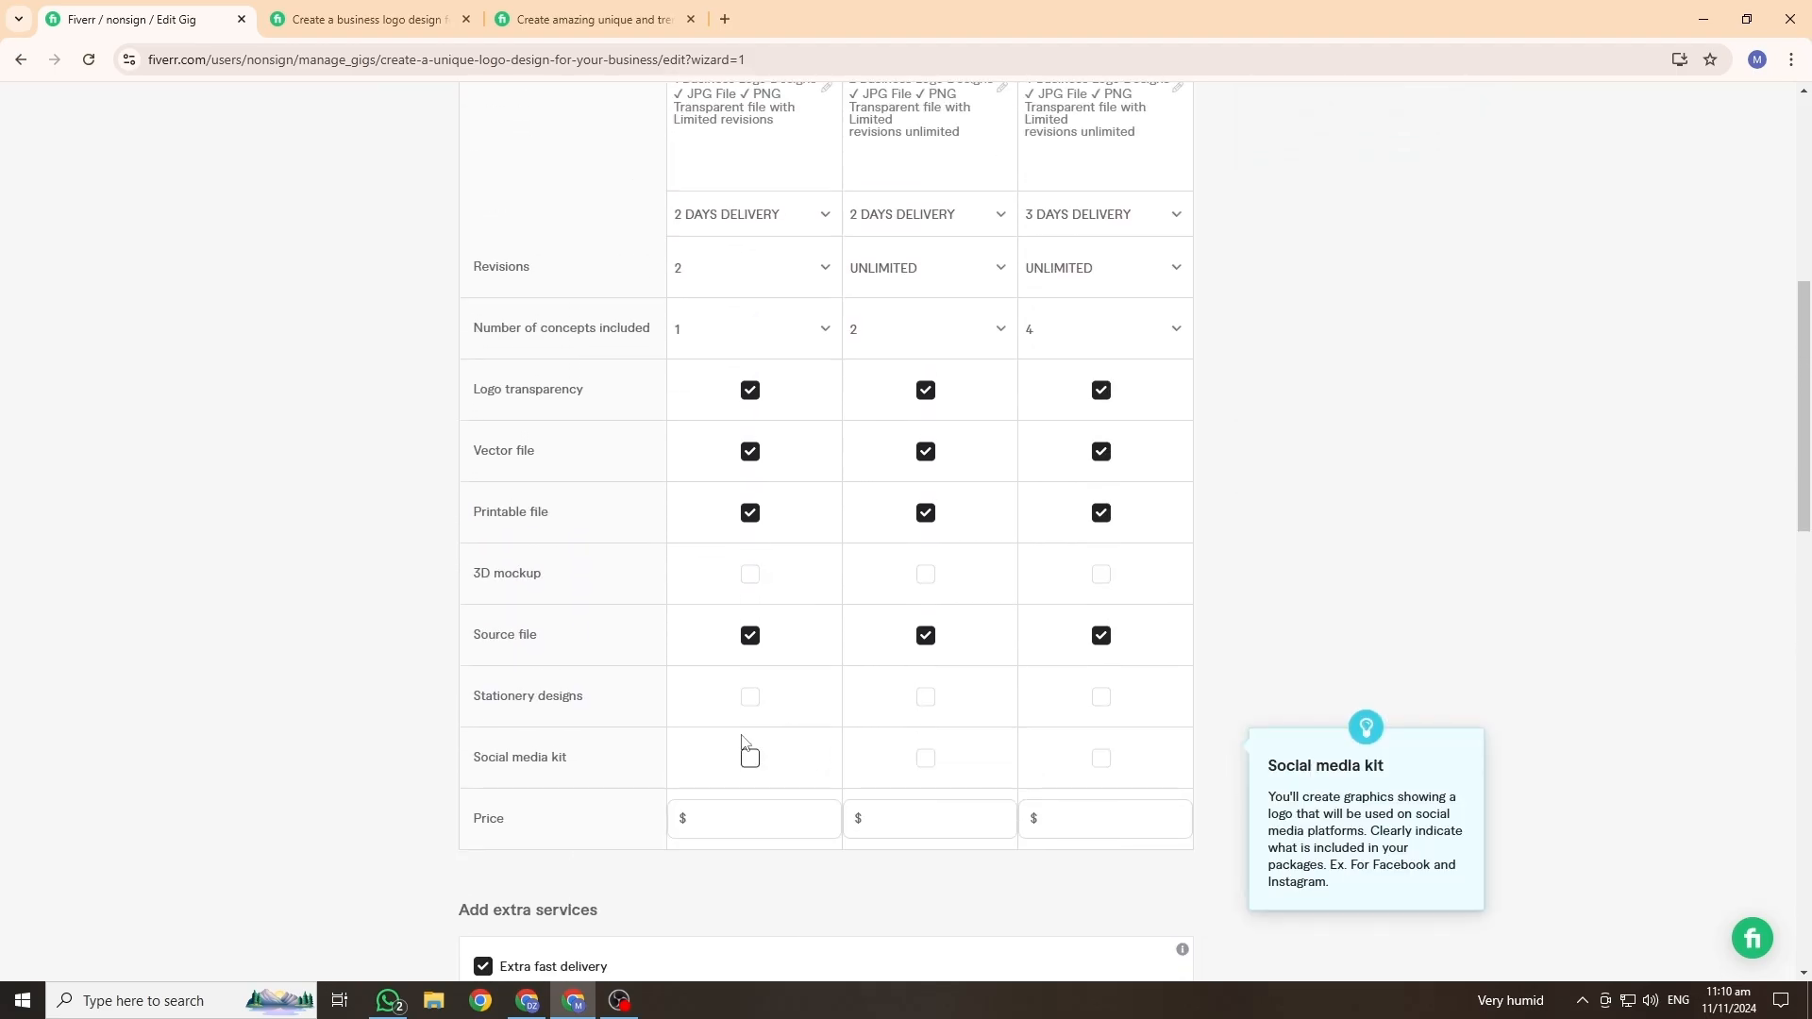
pyautogui.scroll(1, 794, 432)
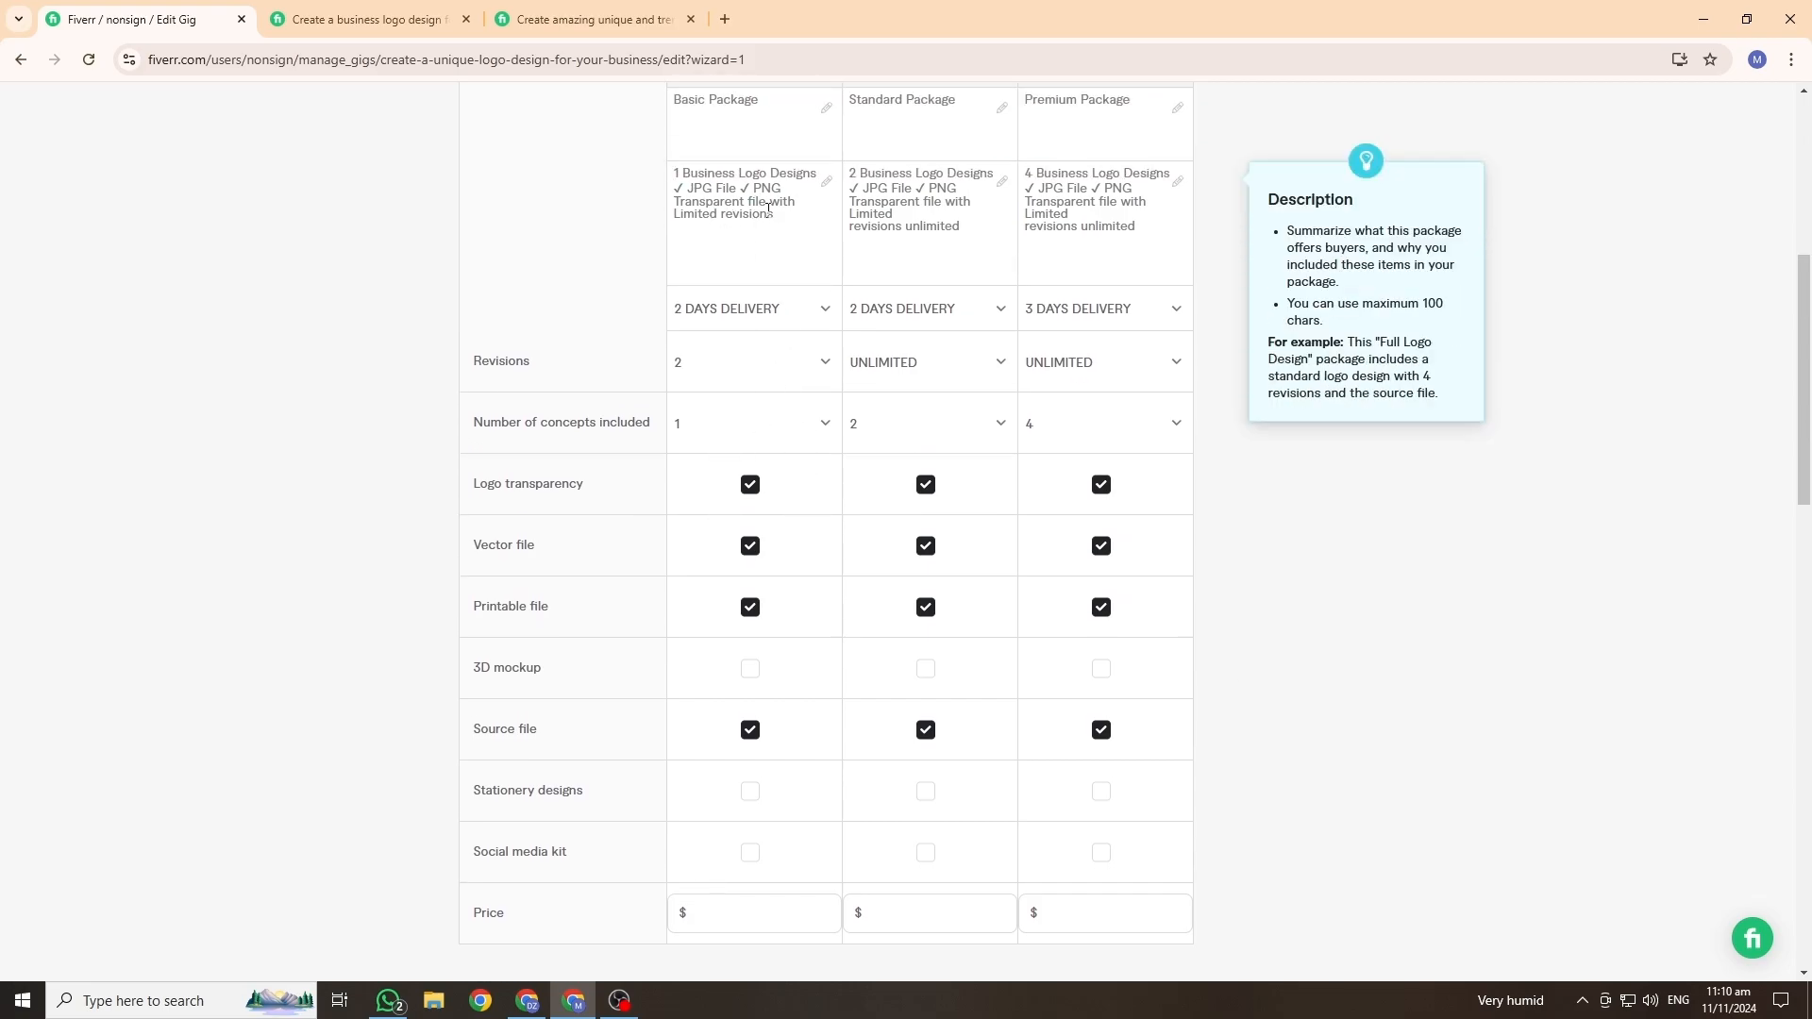
pyautogui.click(776, 913)
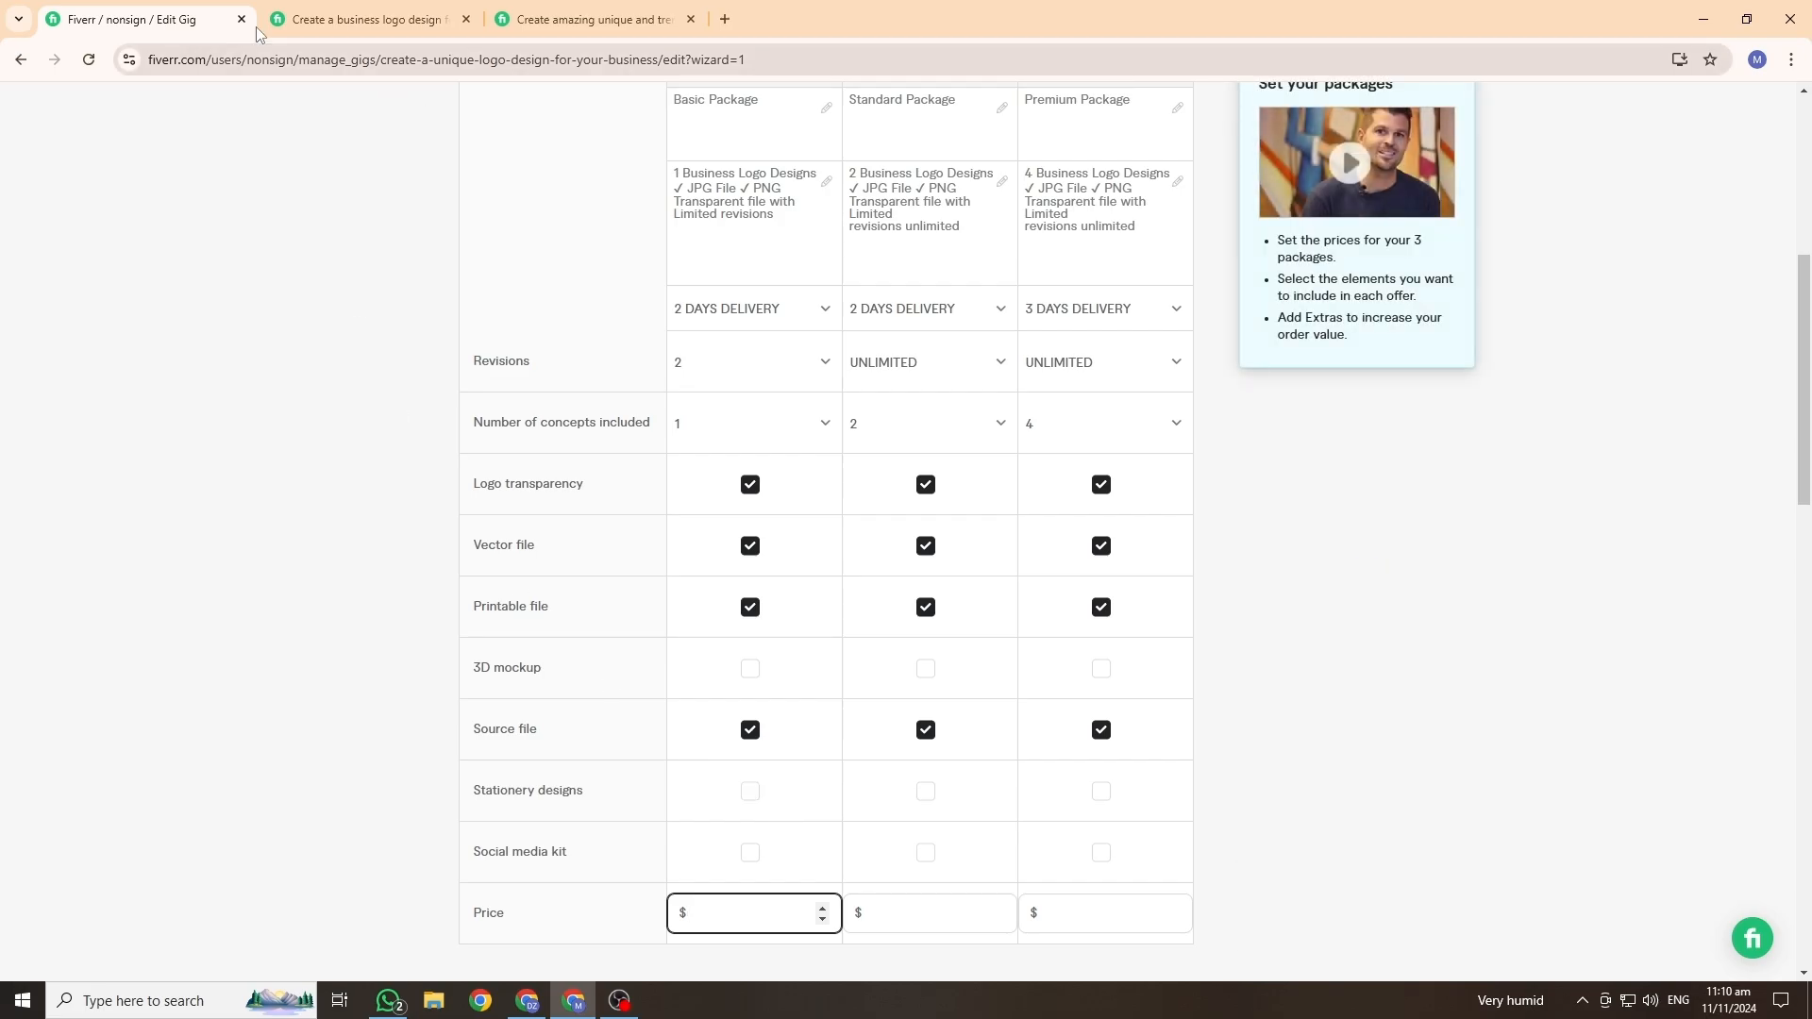
pyautogui.hotkey('ctrl', 'Tab')
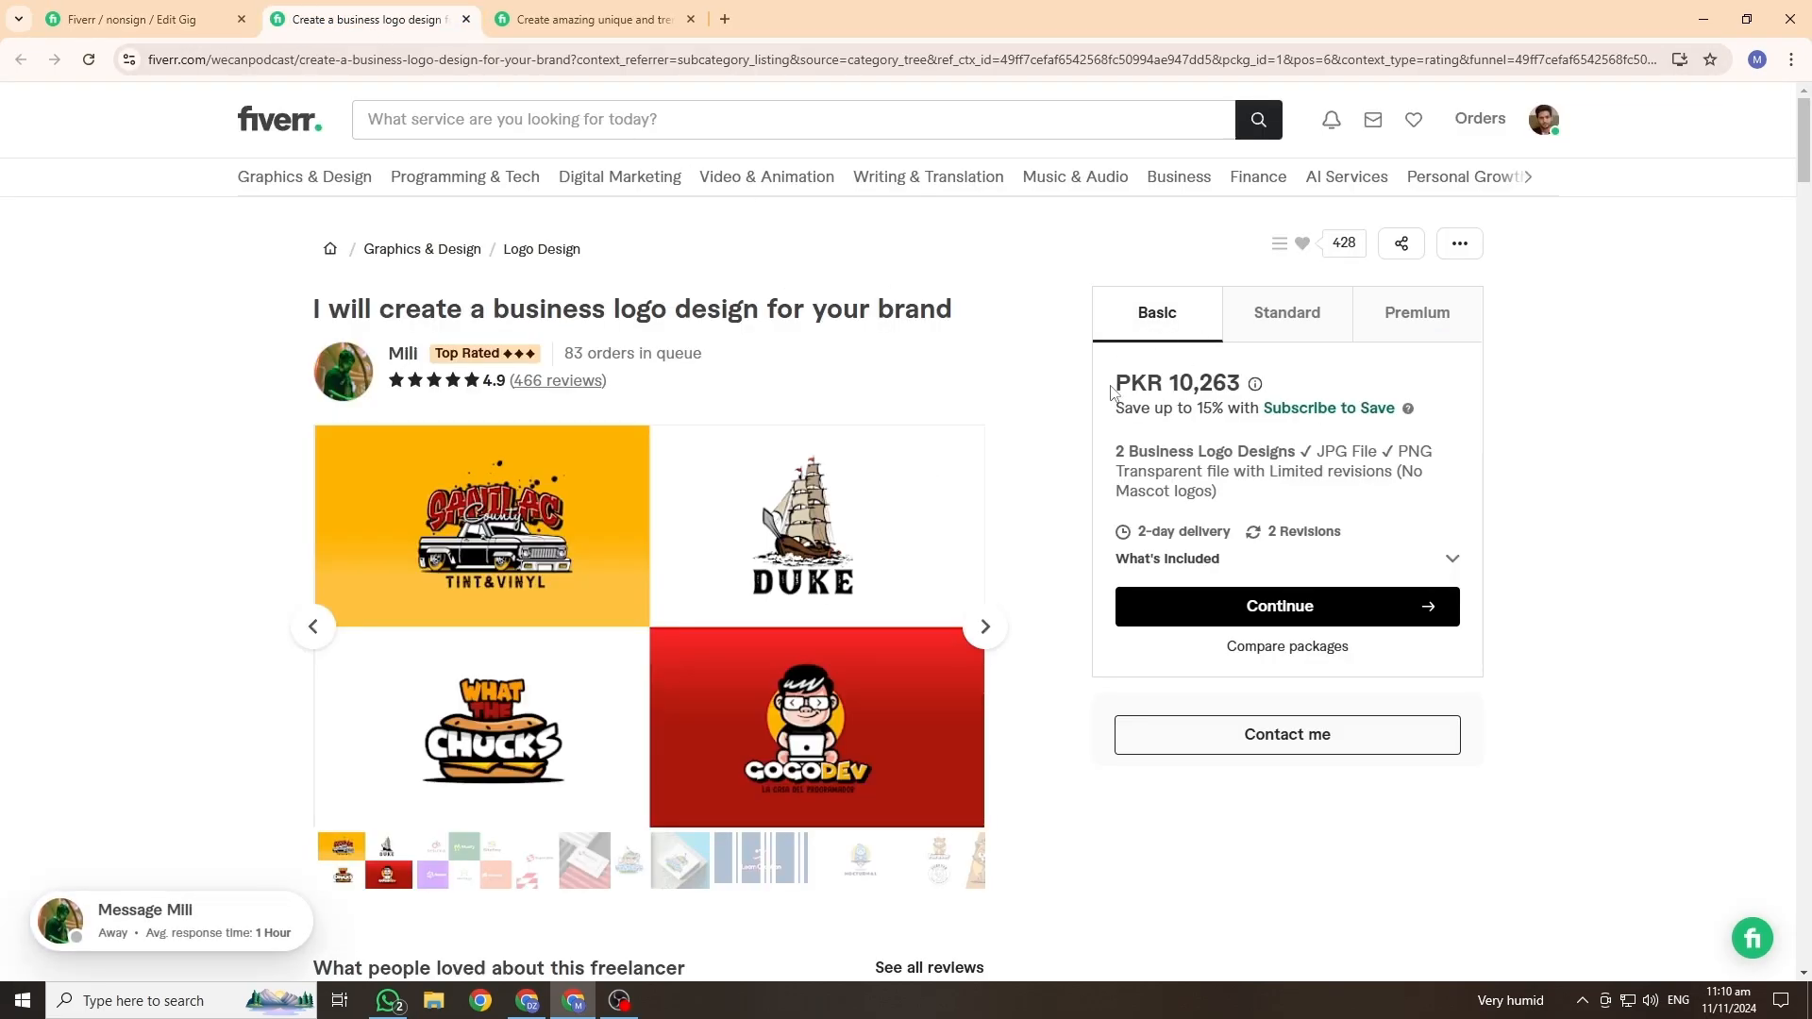
pyautogui.moveTo(1111, 387); pyautogui.dragTo(1225, 383)
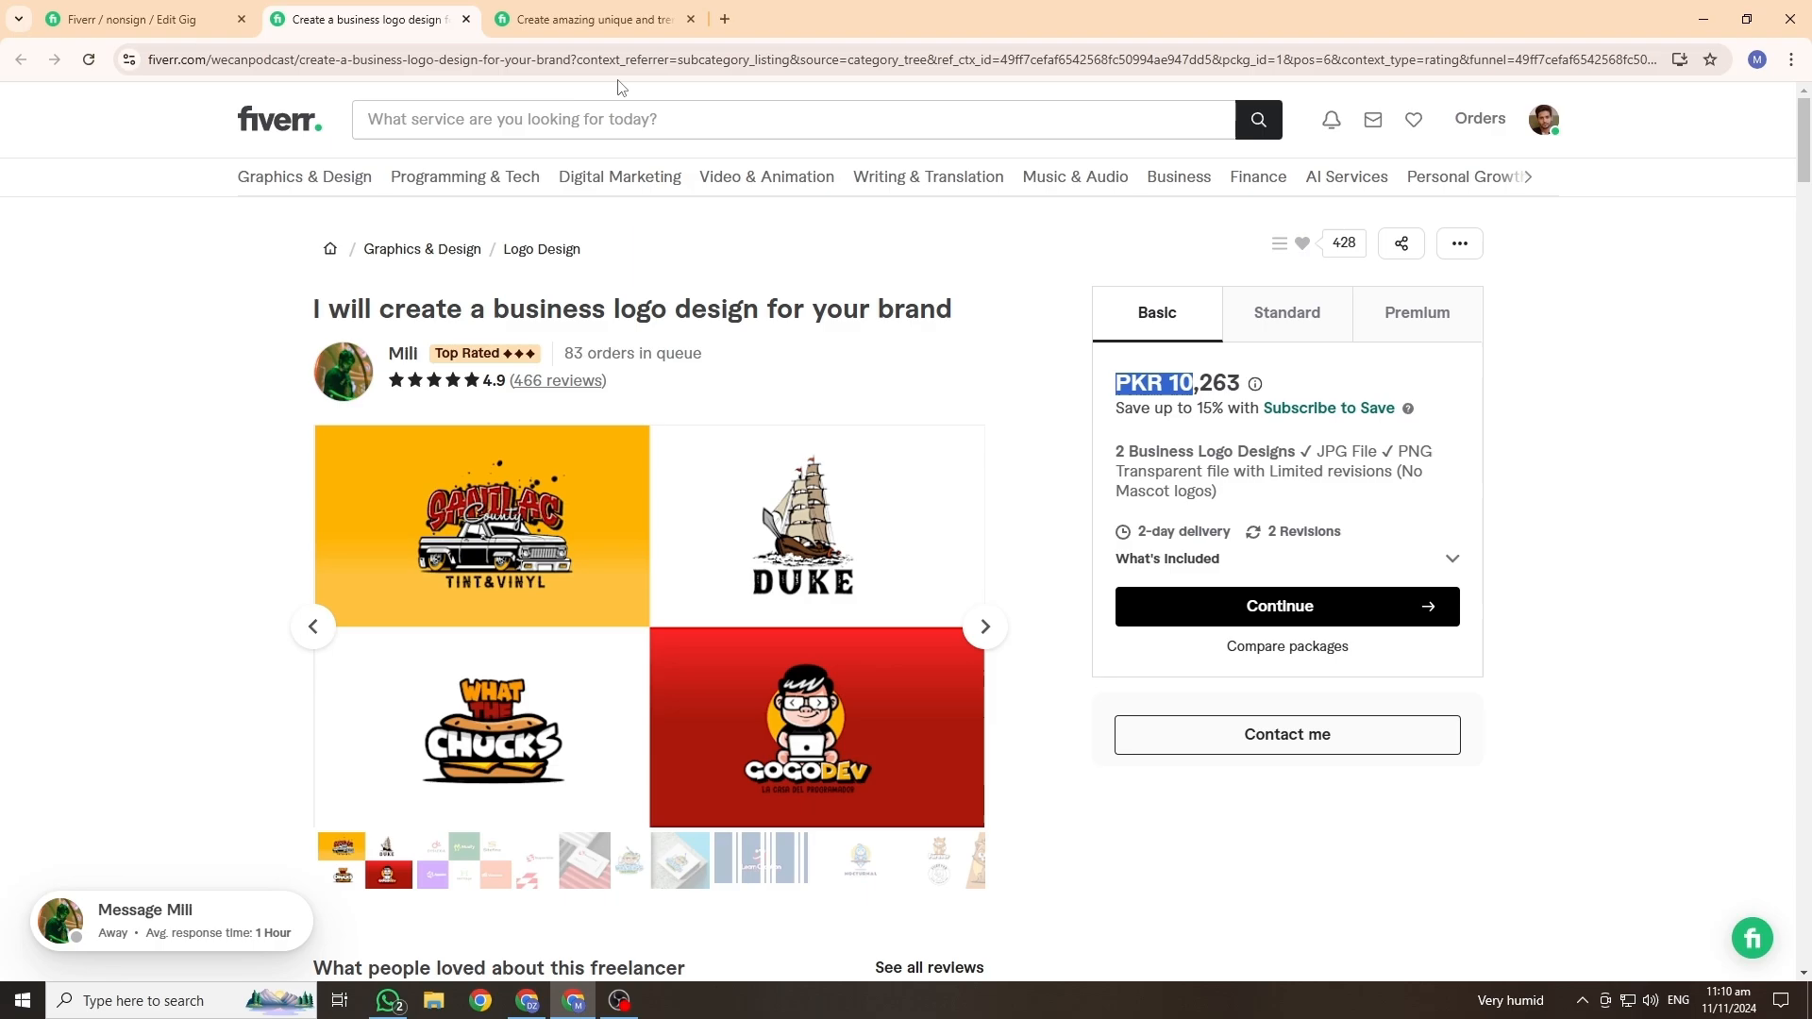
pyautogui.hotkey('ctrl', 'Tab')
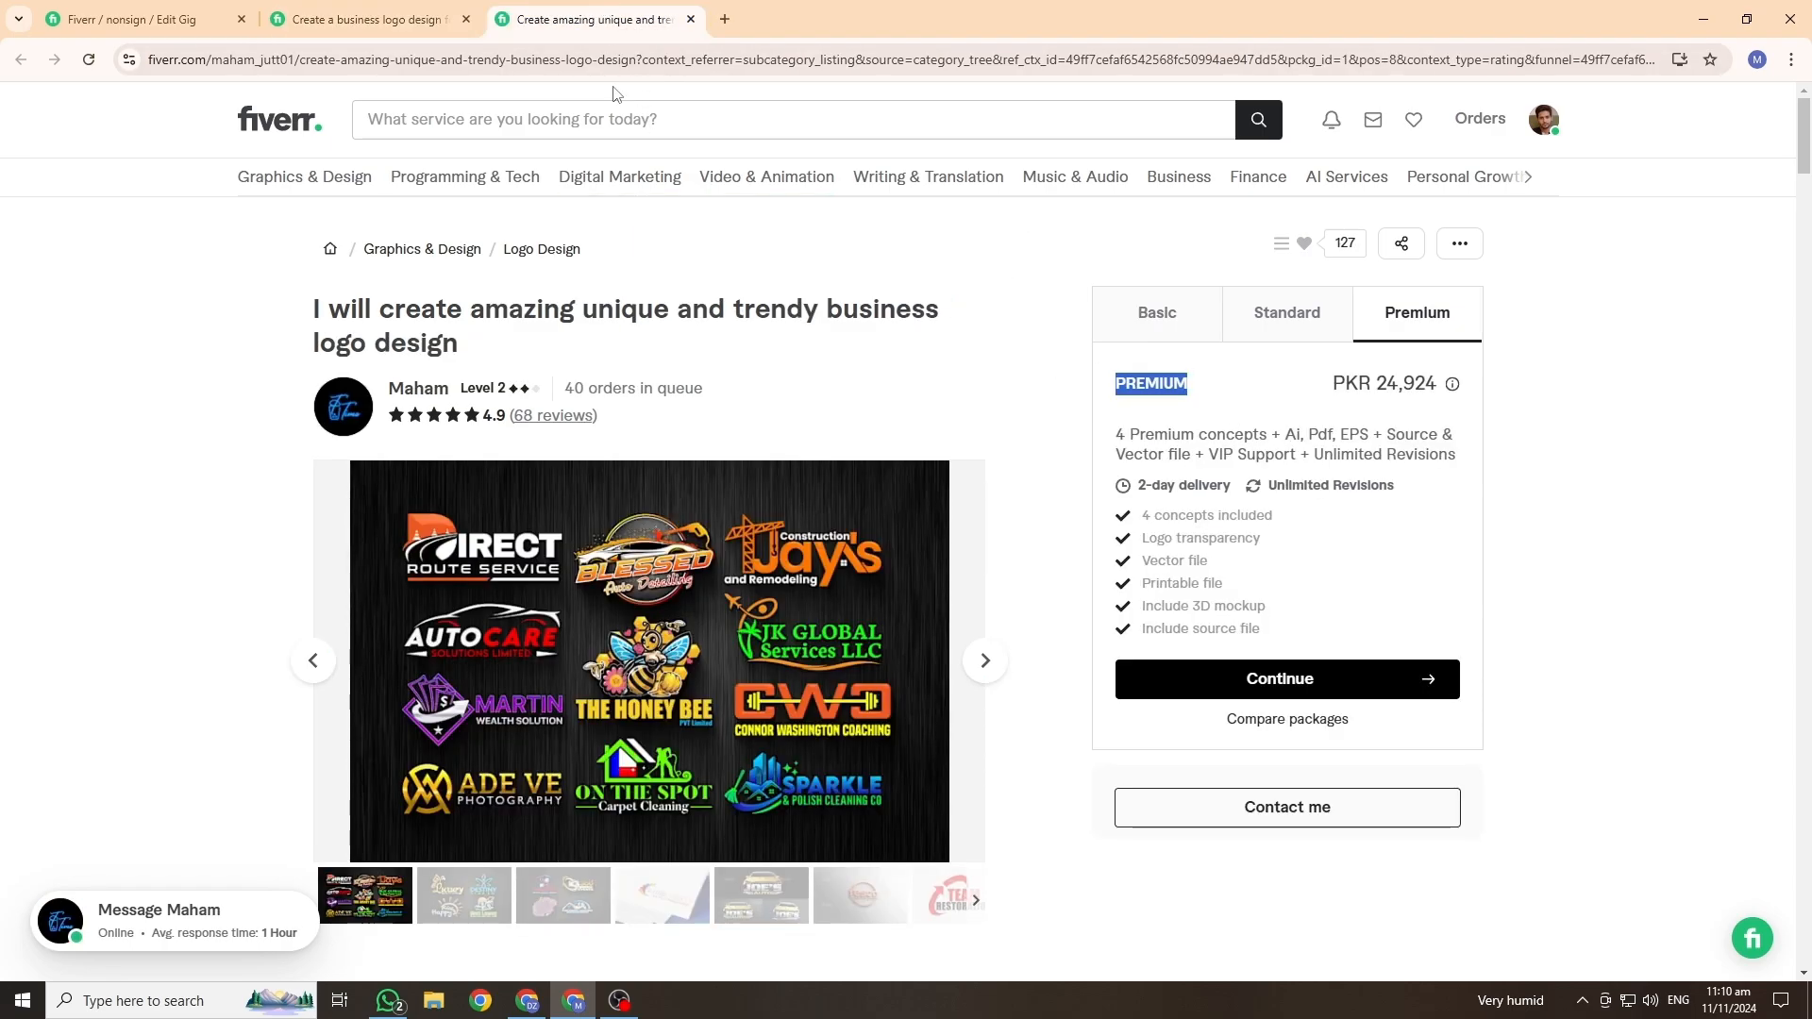
pyautogui.click(1144, 328)
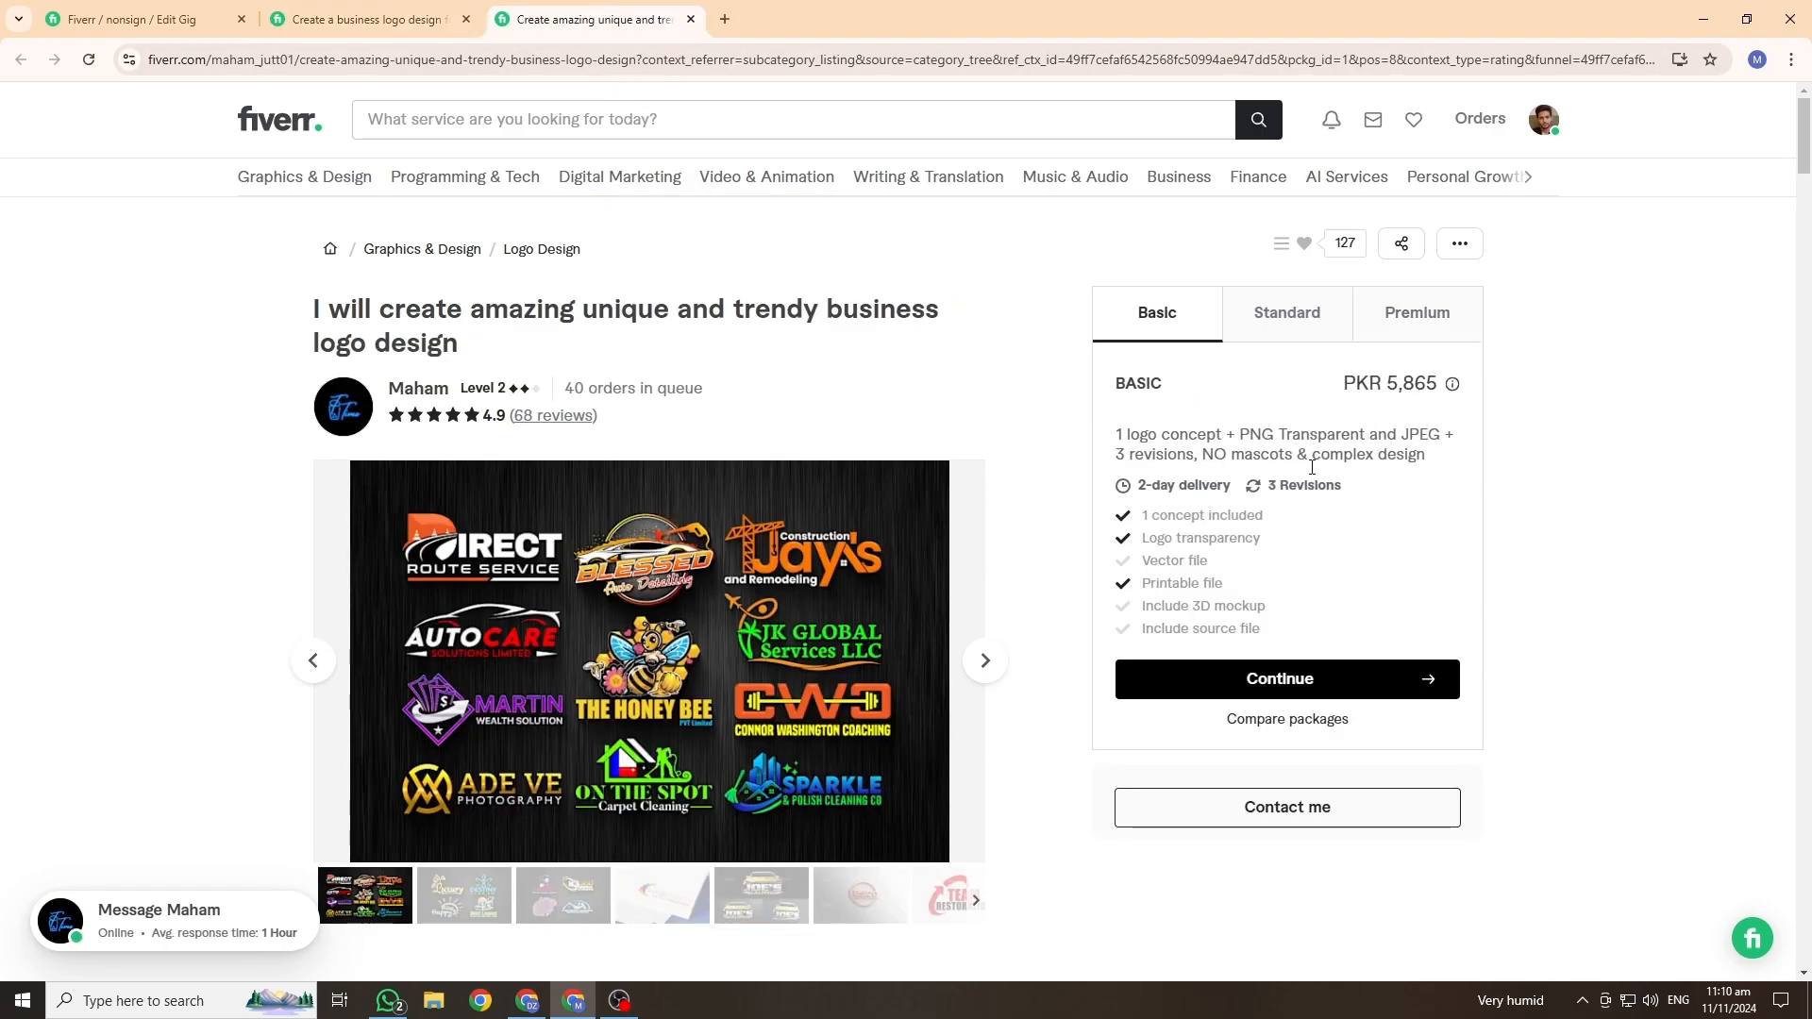
pyautogui.moveTo(1386, 387); pyautogui.dragTo(1444, 394)
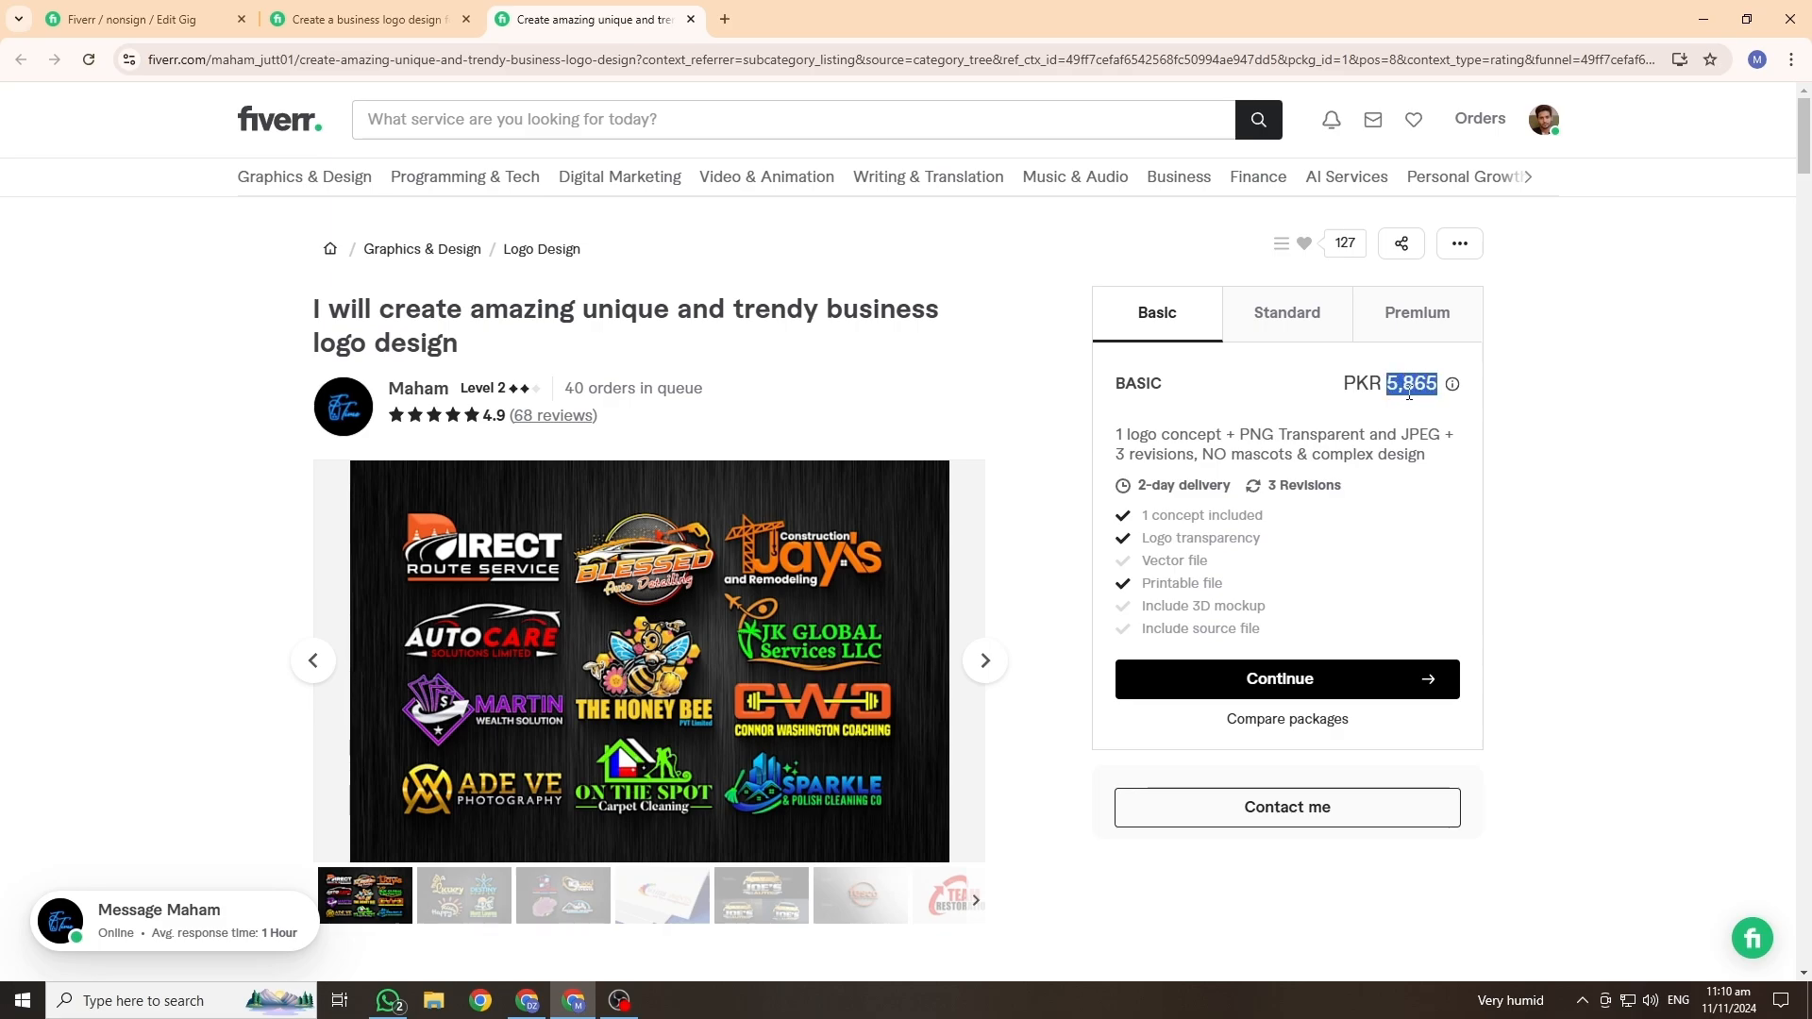
pyautogui.click(1386, 391)
# Step: Price the Basic package at $20 and the Standard package at $50 in the edited gig
pyautogui.click(248, 17)
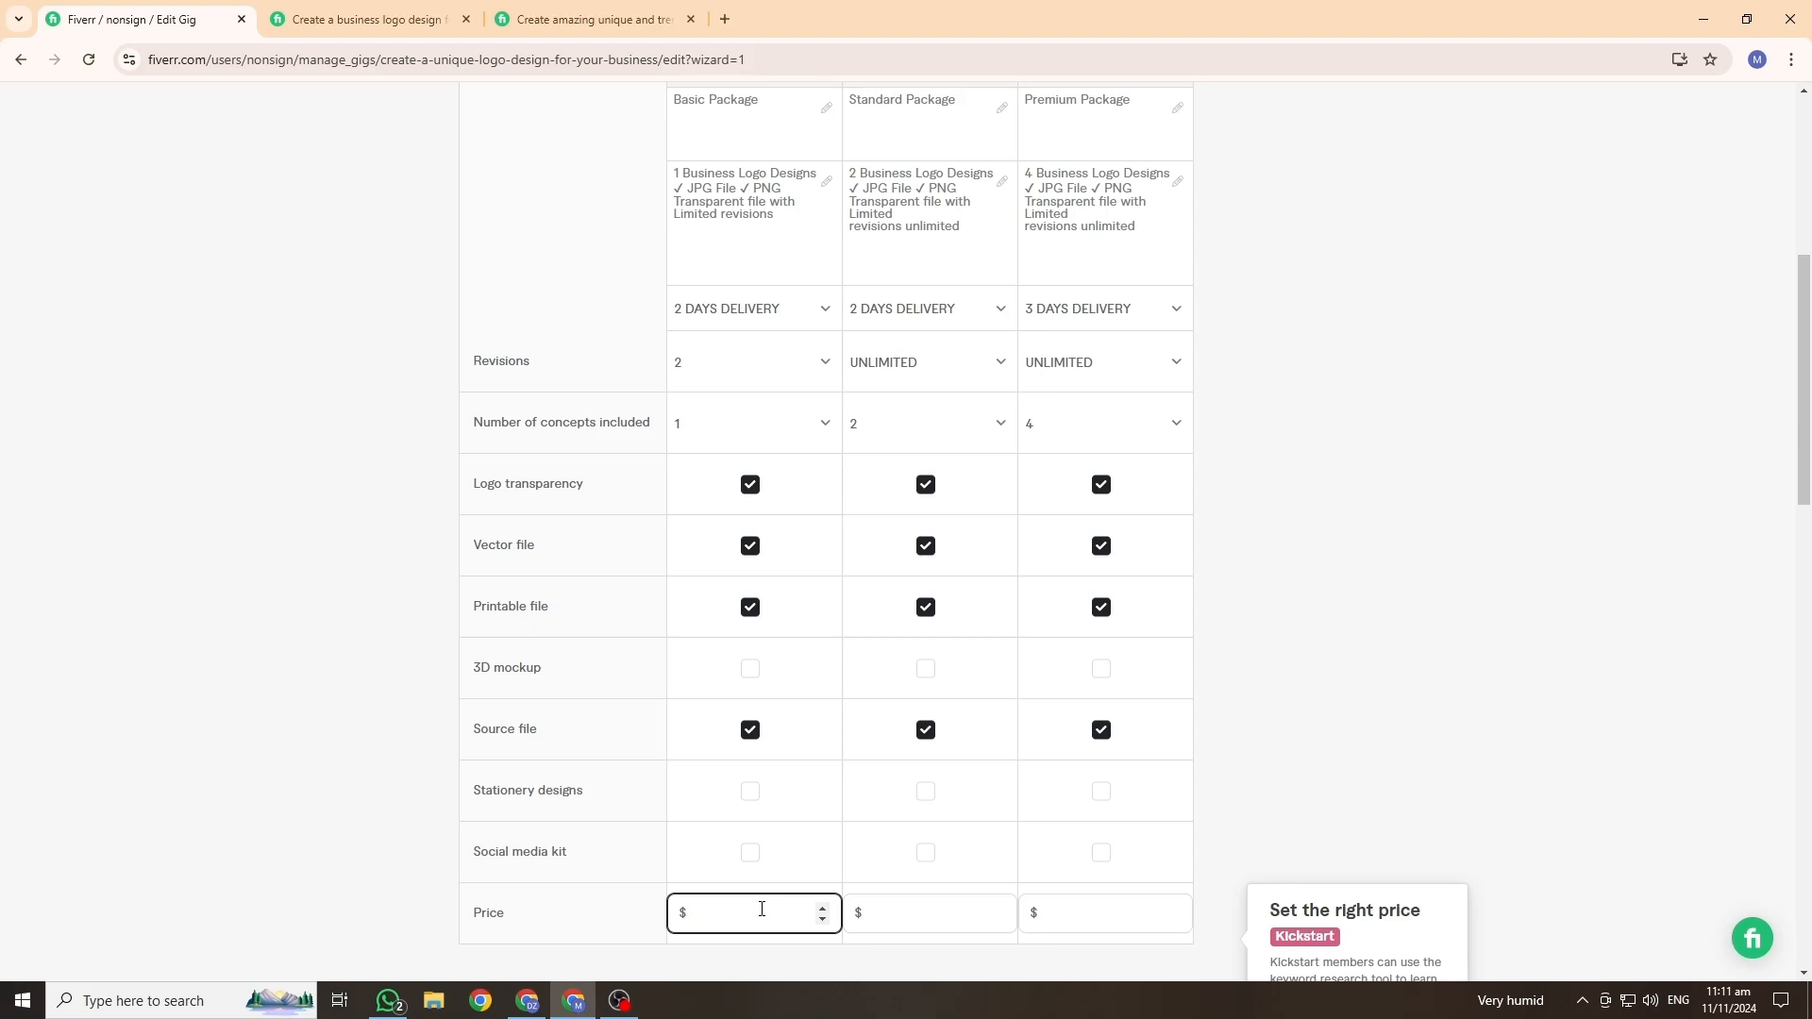
pyautogui.click(939, 918)
pyautogui.scroll(3, 952, 802)
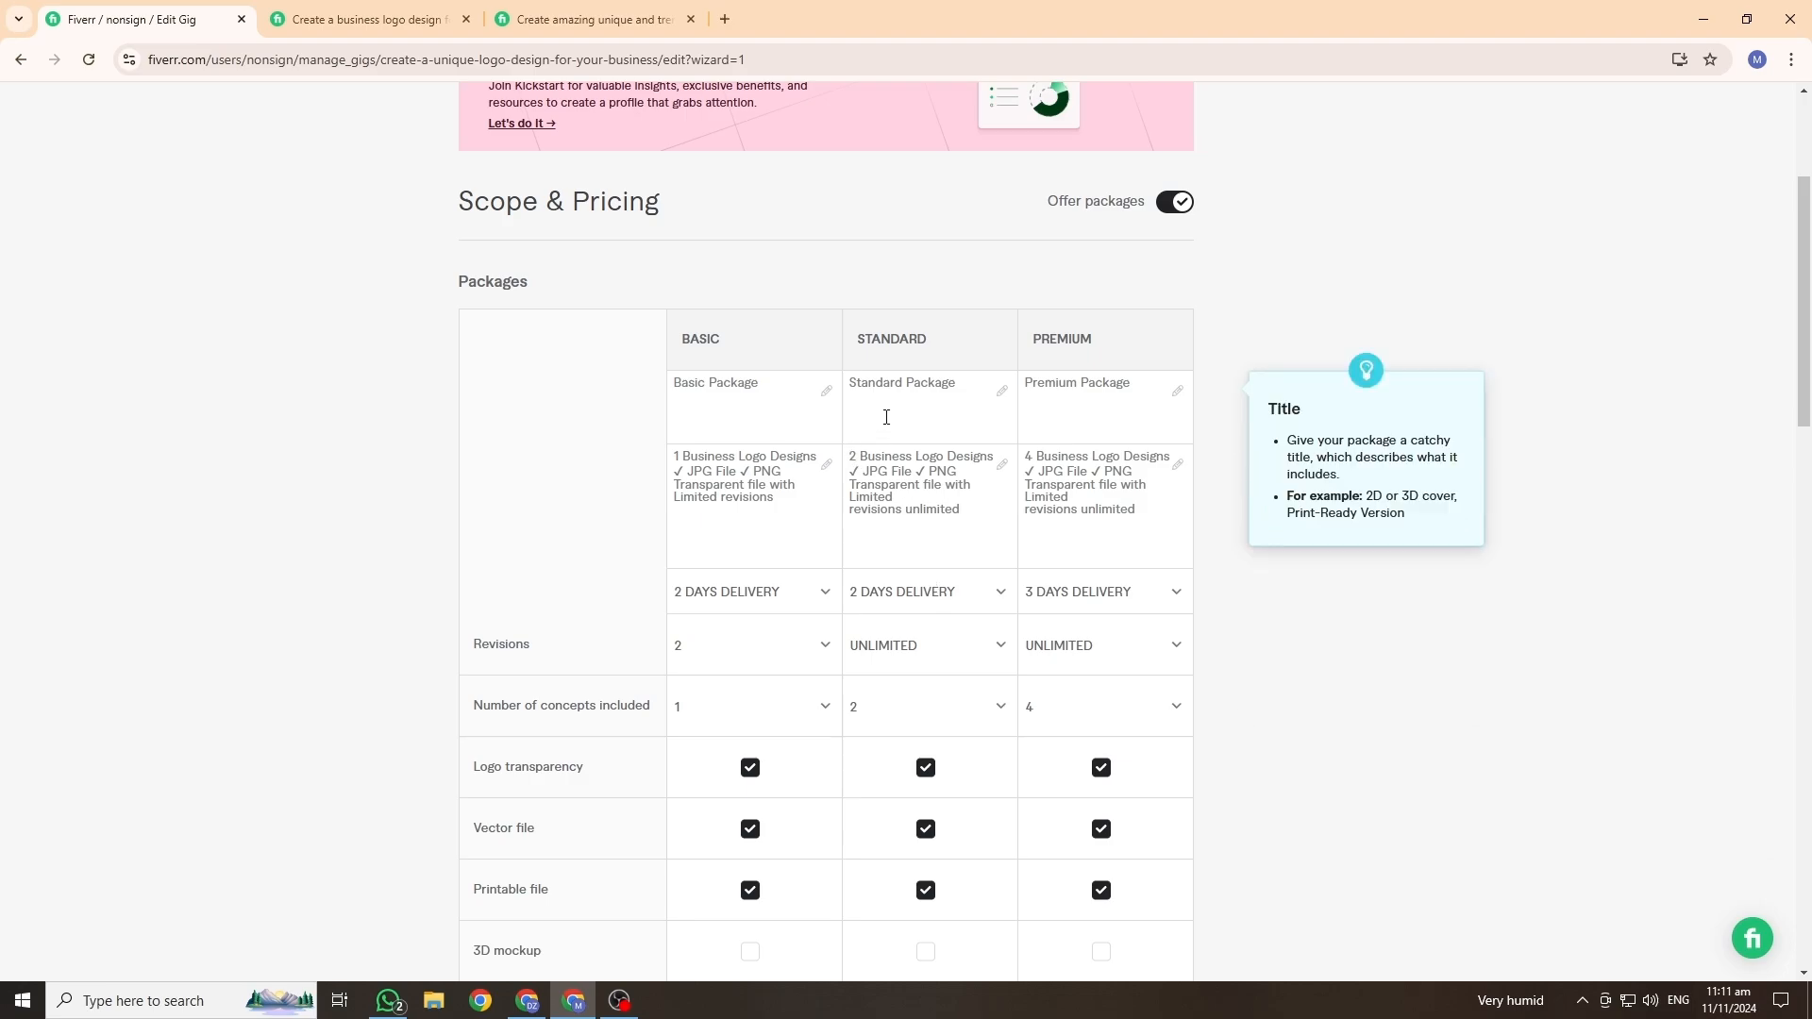
pyautogui.scroll(-4, 970, 854)
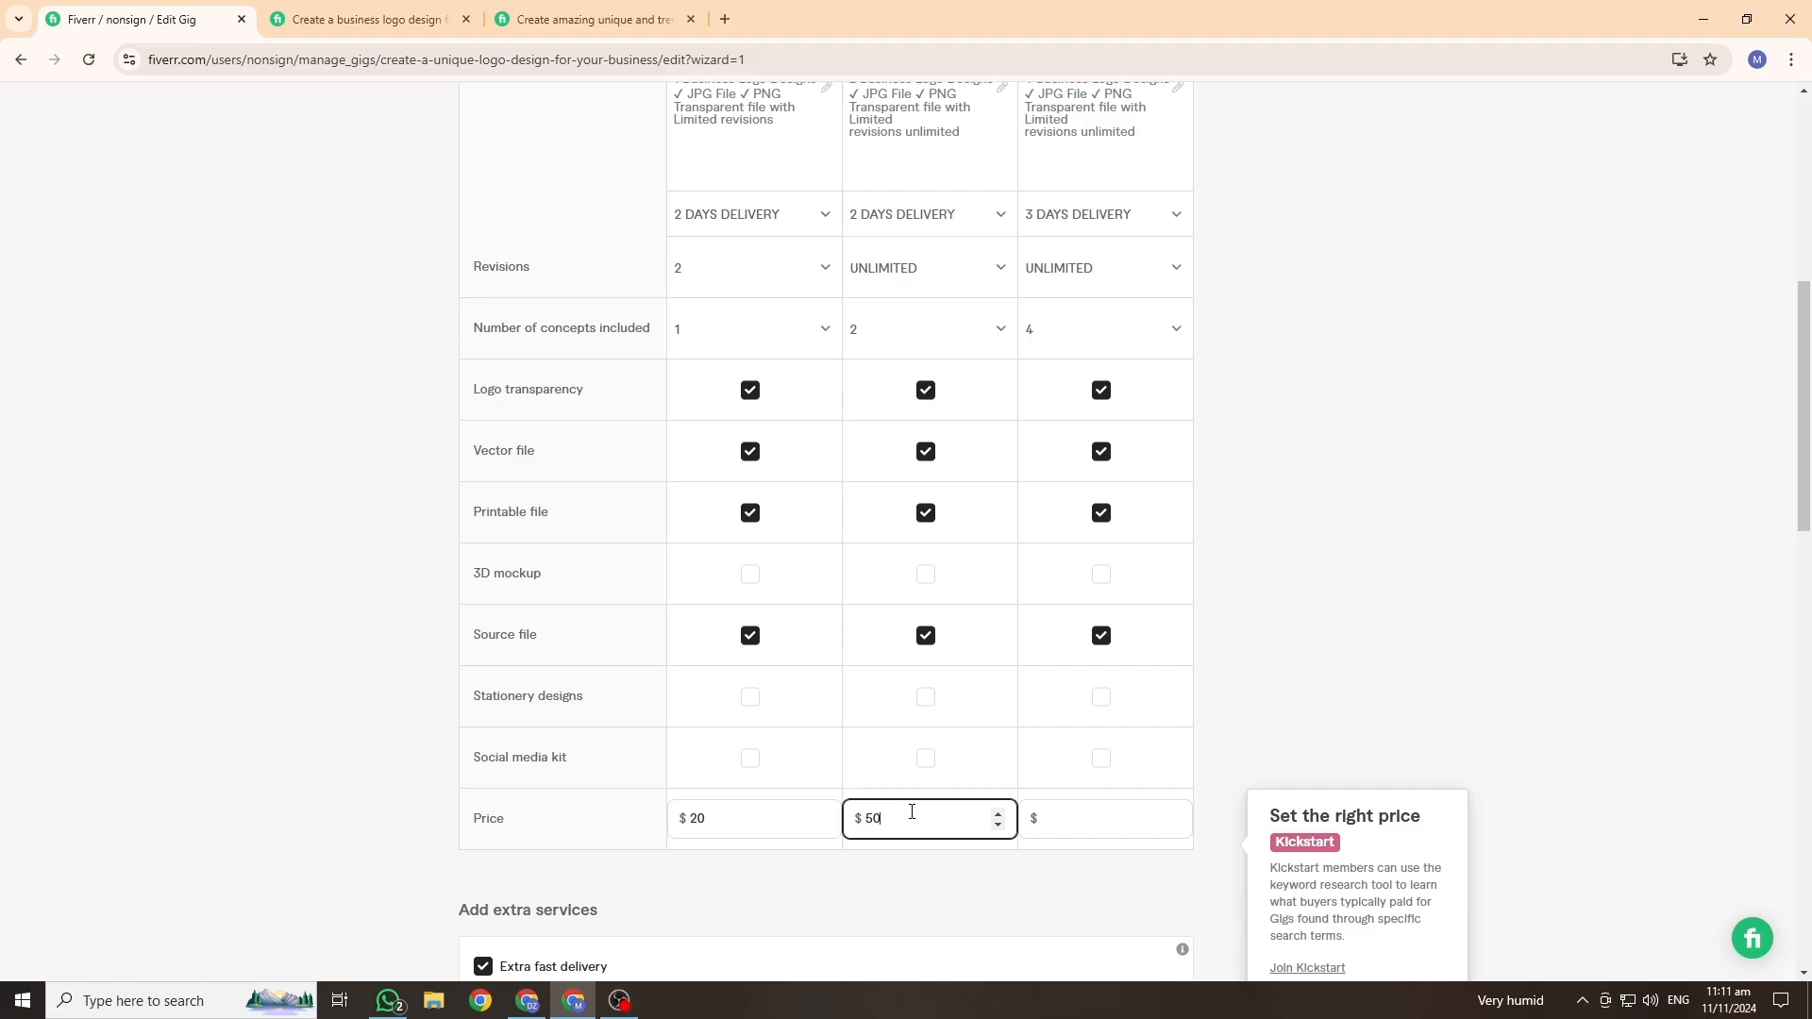
pyautogui.scroll(2, 1073, 717)
pyautogui.scroll(-2, 1105, 712)
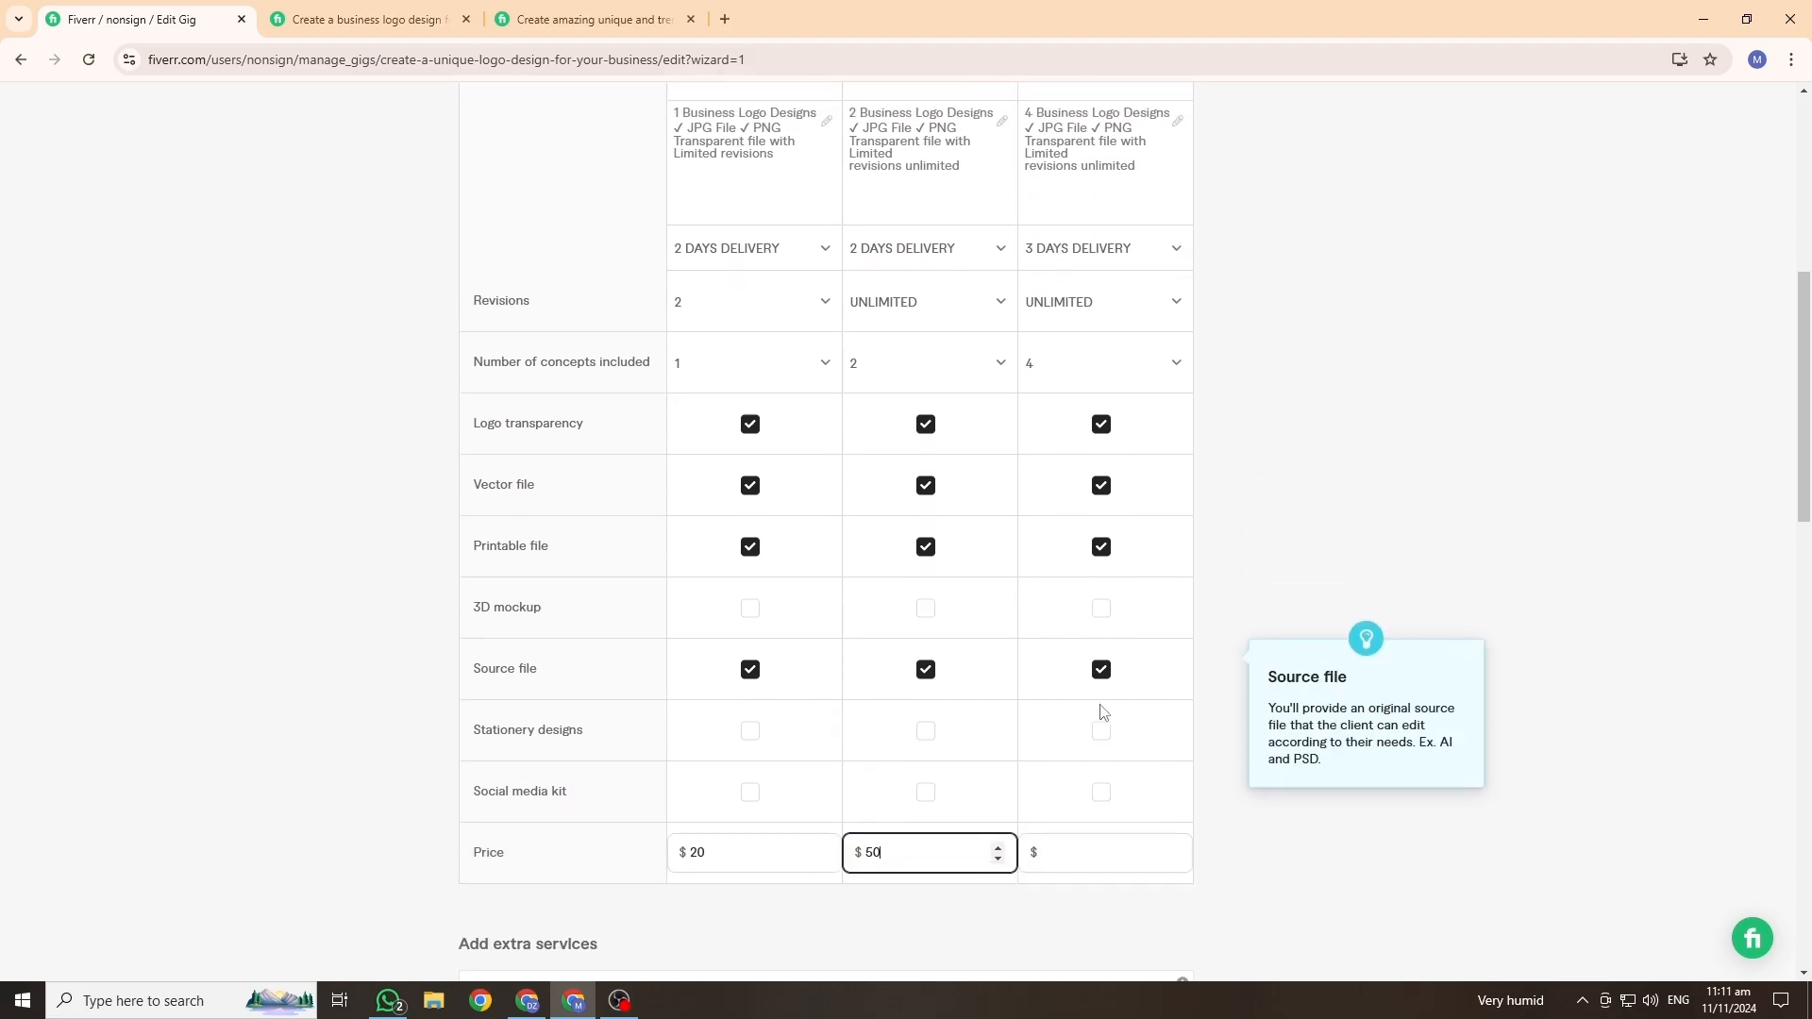
# Step: Set the Premium package price to $80
pyautogui.scroll(-1, 1104, 713)
pyautogui.click(1095, 815)
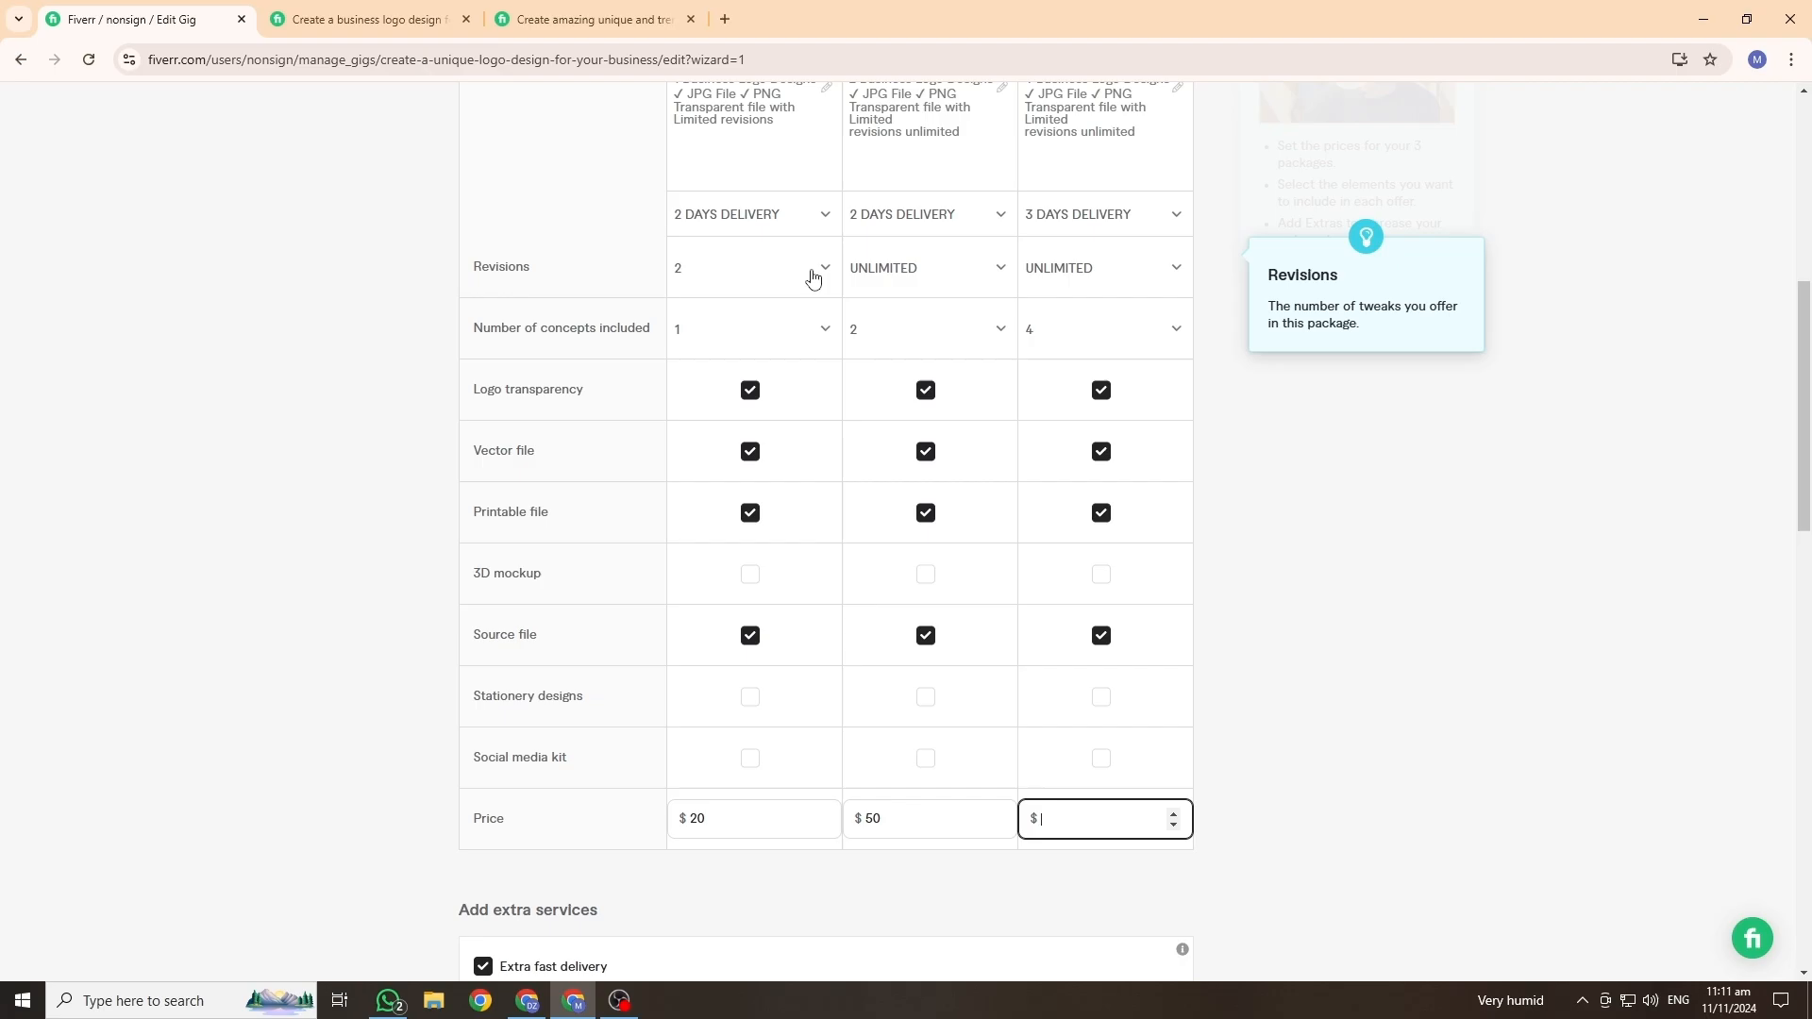
pyautogui.scroll(2, 812, 276)
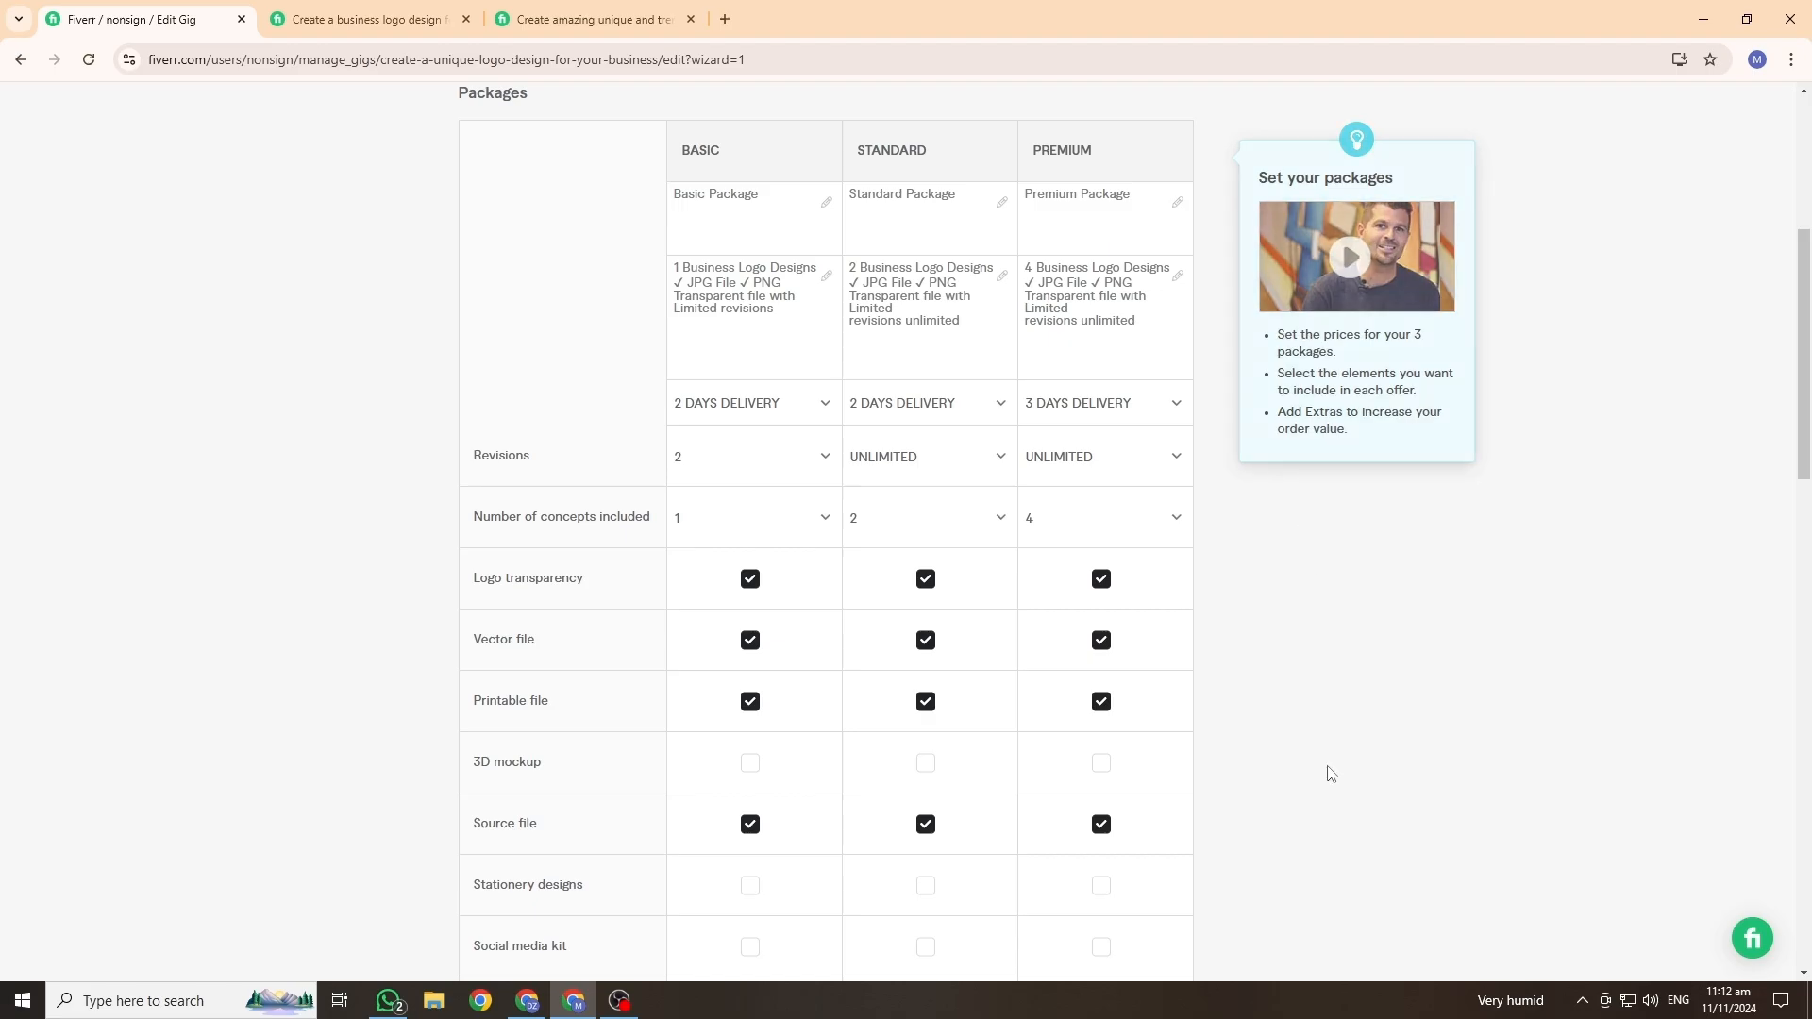
pyautogui.scroll(-2, 1327, 768)
pyautogui.scroll(2, 975, 493)
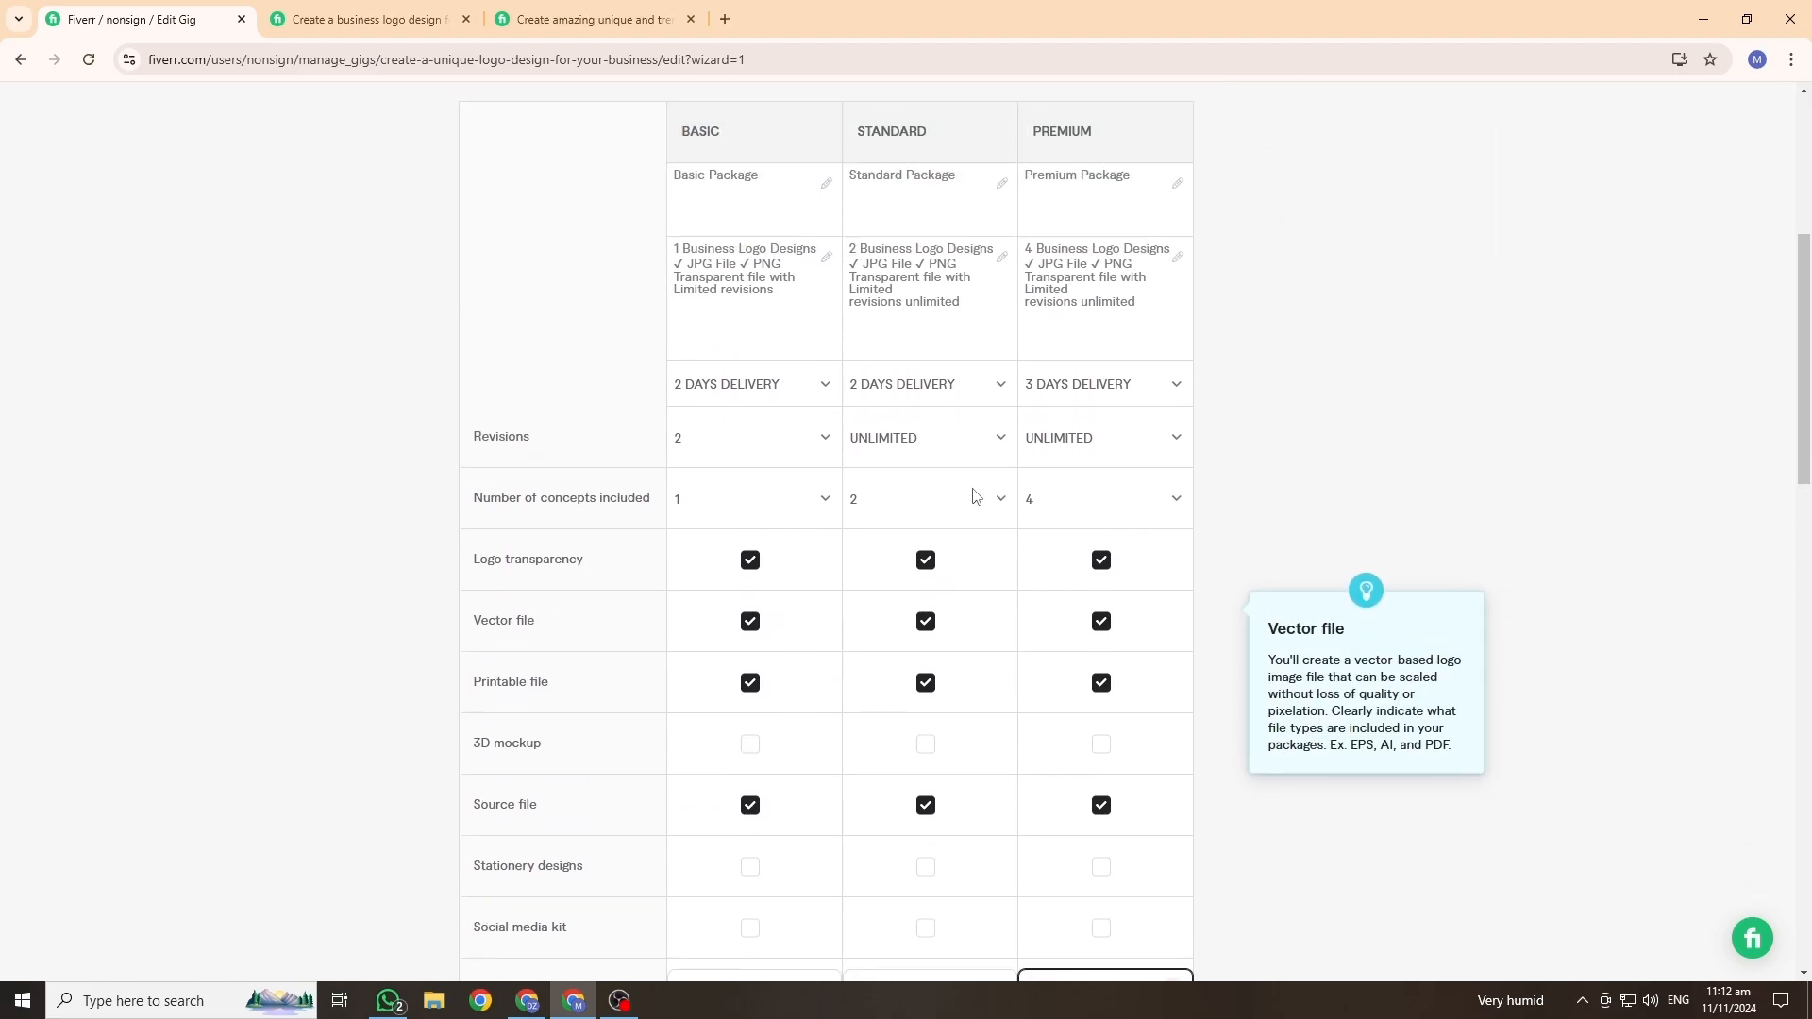
pyautogui.scroll(-1, 1278, 874)
pyautogui.scroll(-3, 756, 706)
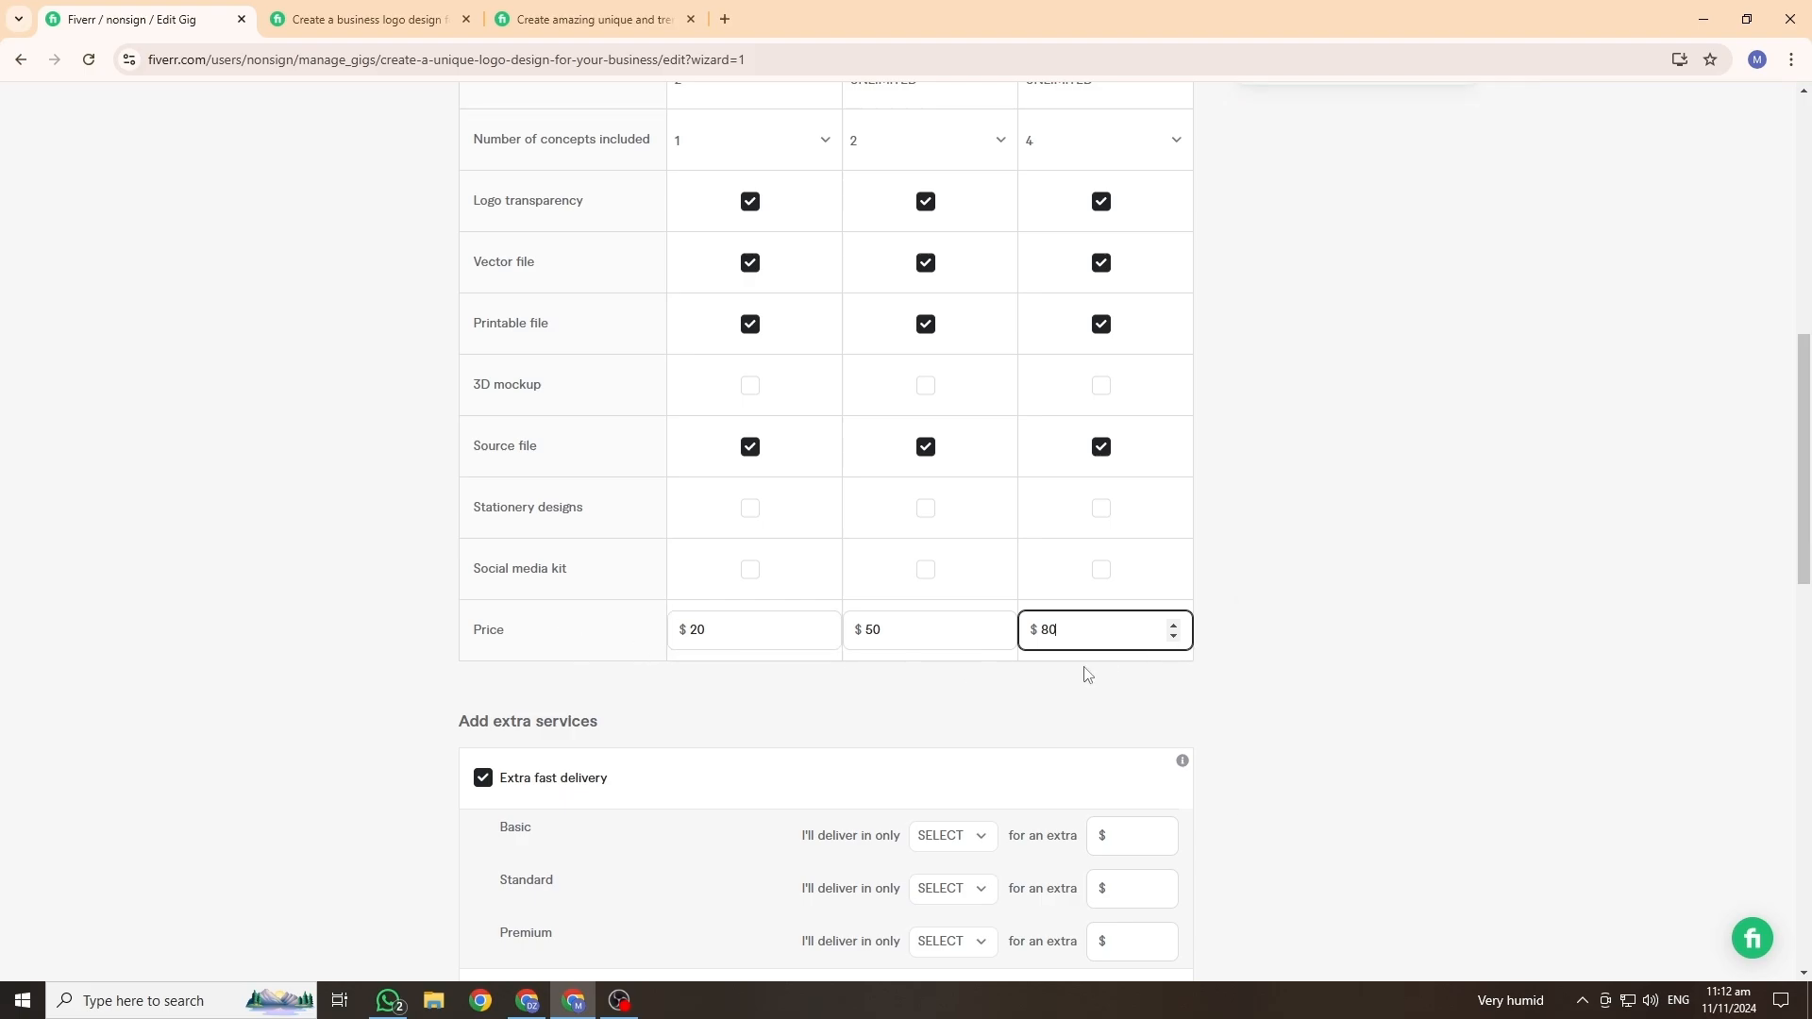
# Step: Deselect the extra fast delivery, additional revision, additional logo and 3D mockup extras, and save the pricing to continue to the description
pyautogui.scroll(-2, 1092, 675)
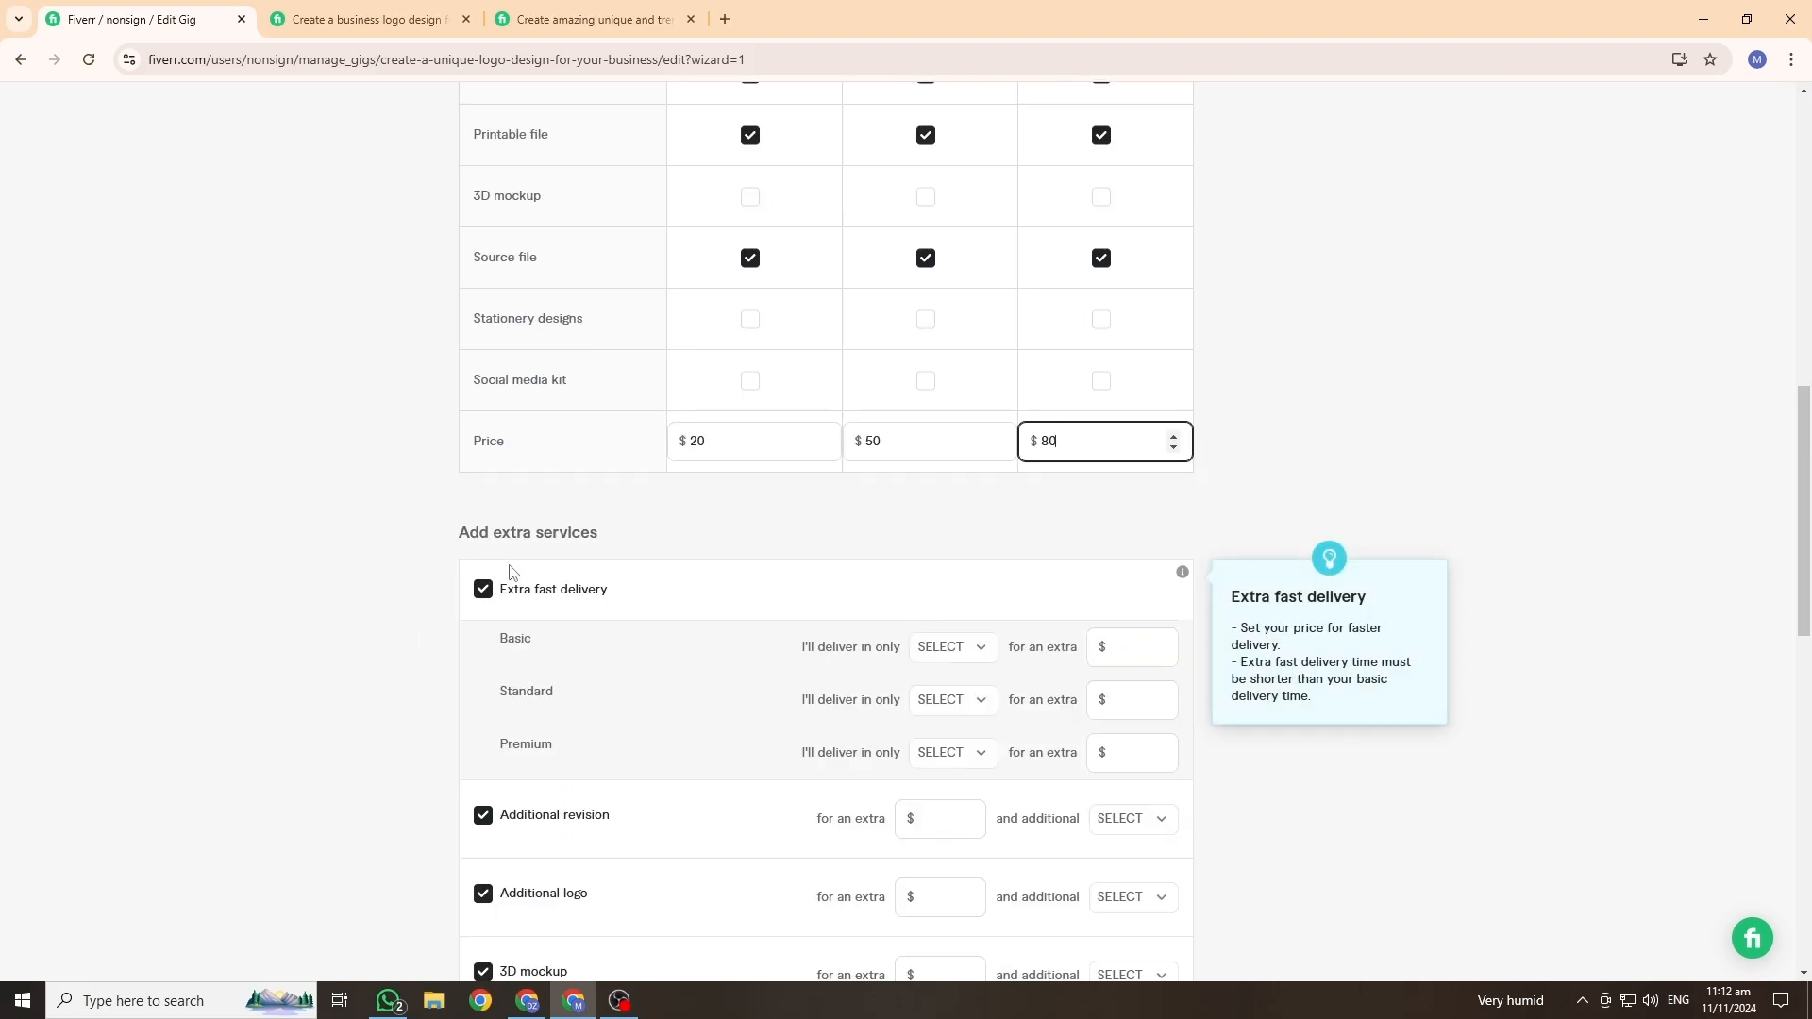
pyautogui.scroll(-1, 663, 558)
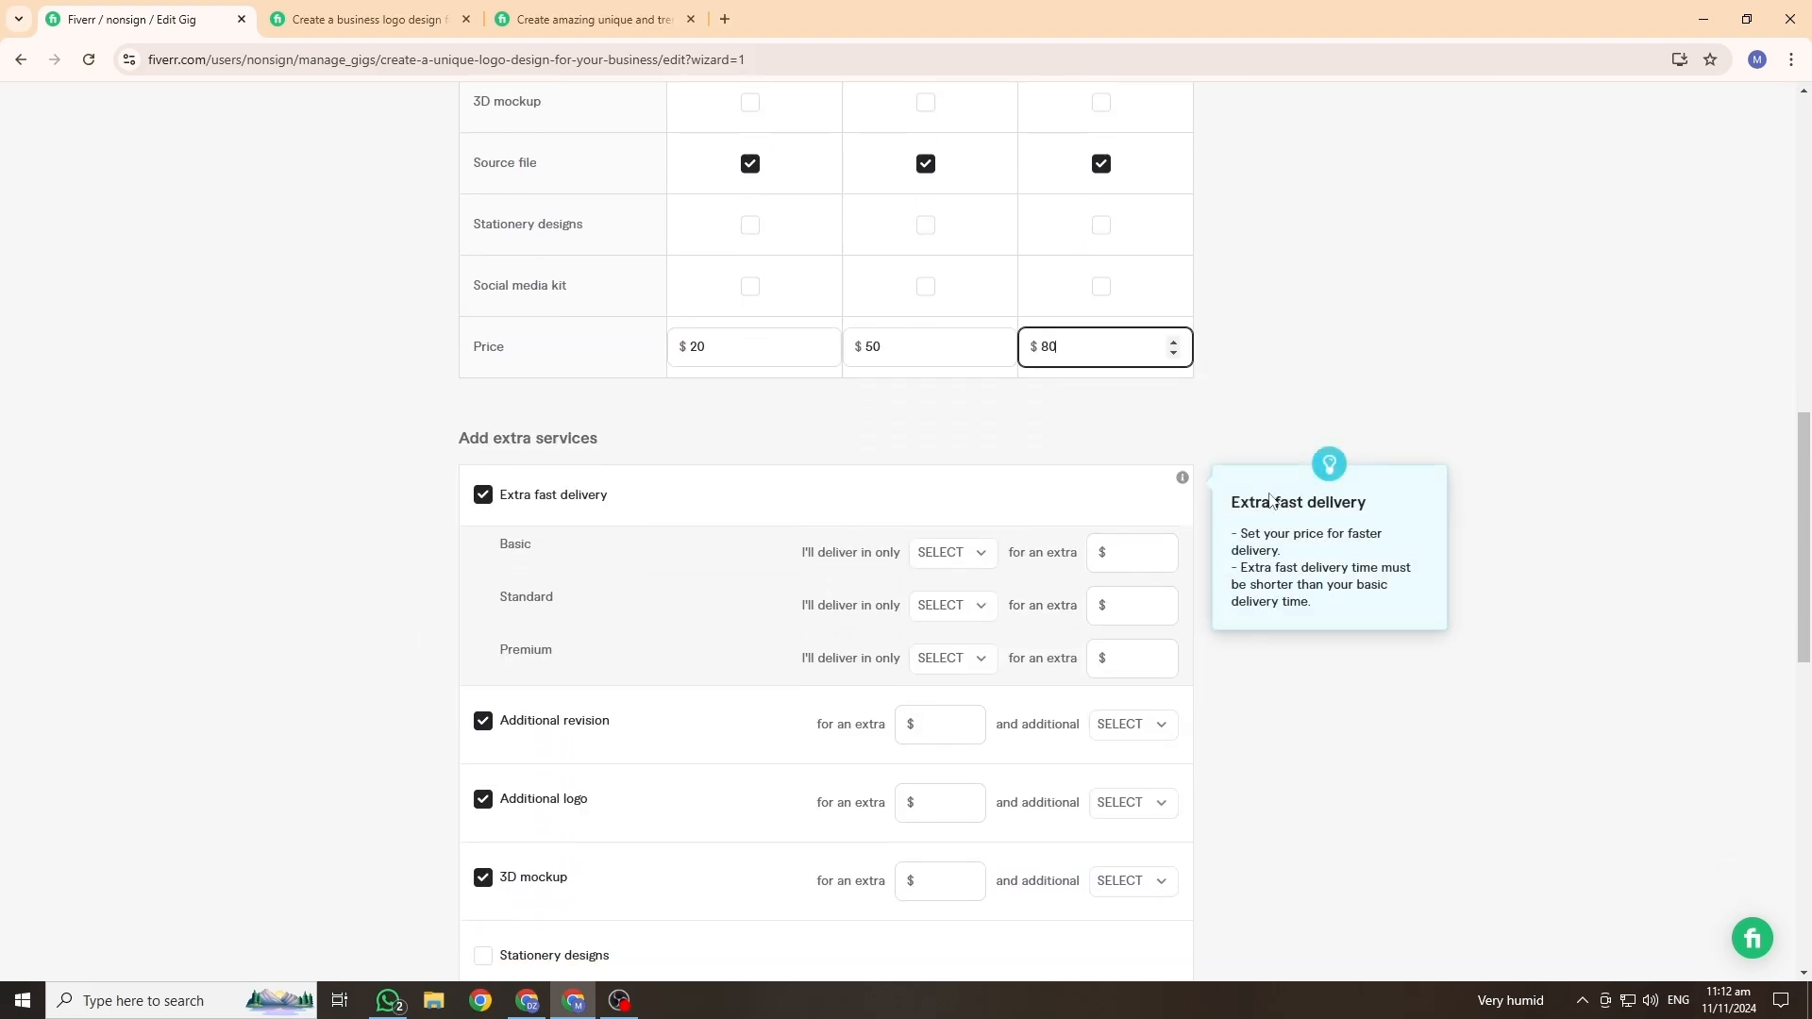
pyautogui.click(982, 465)
pyautogui.click(482, 496)
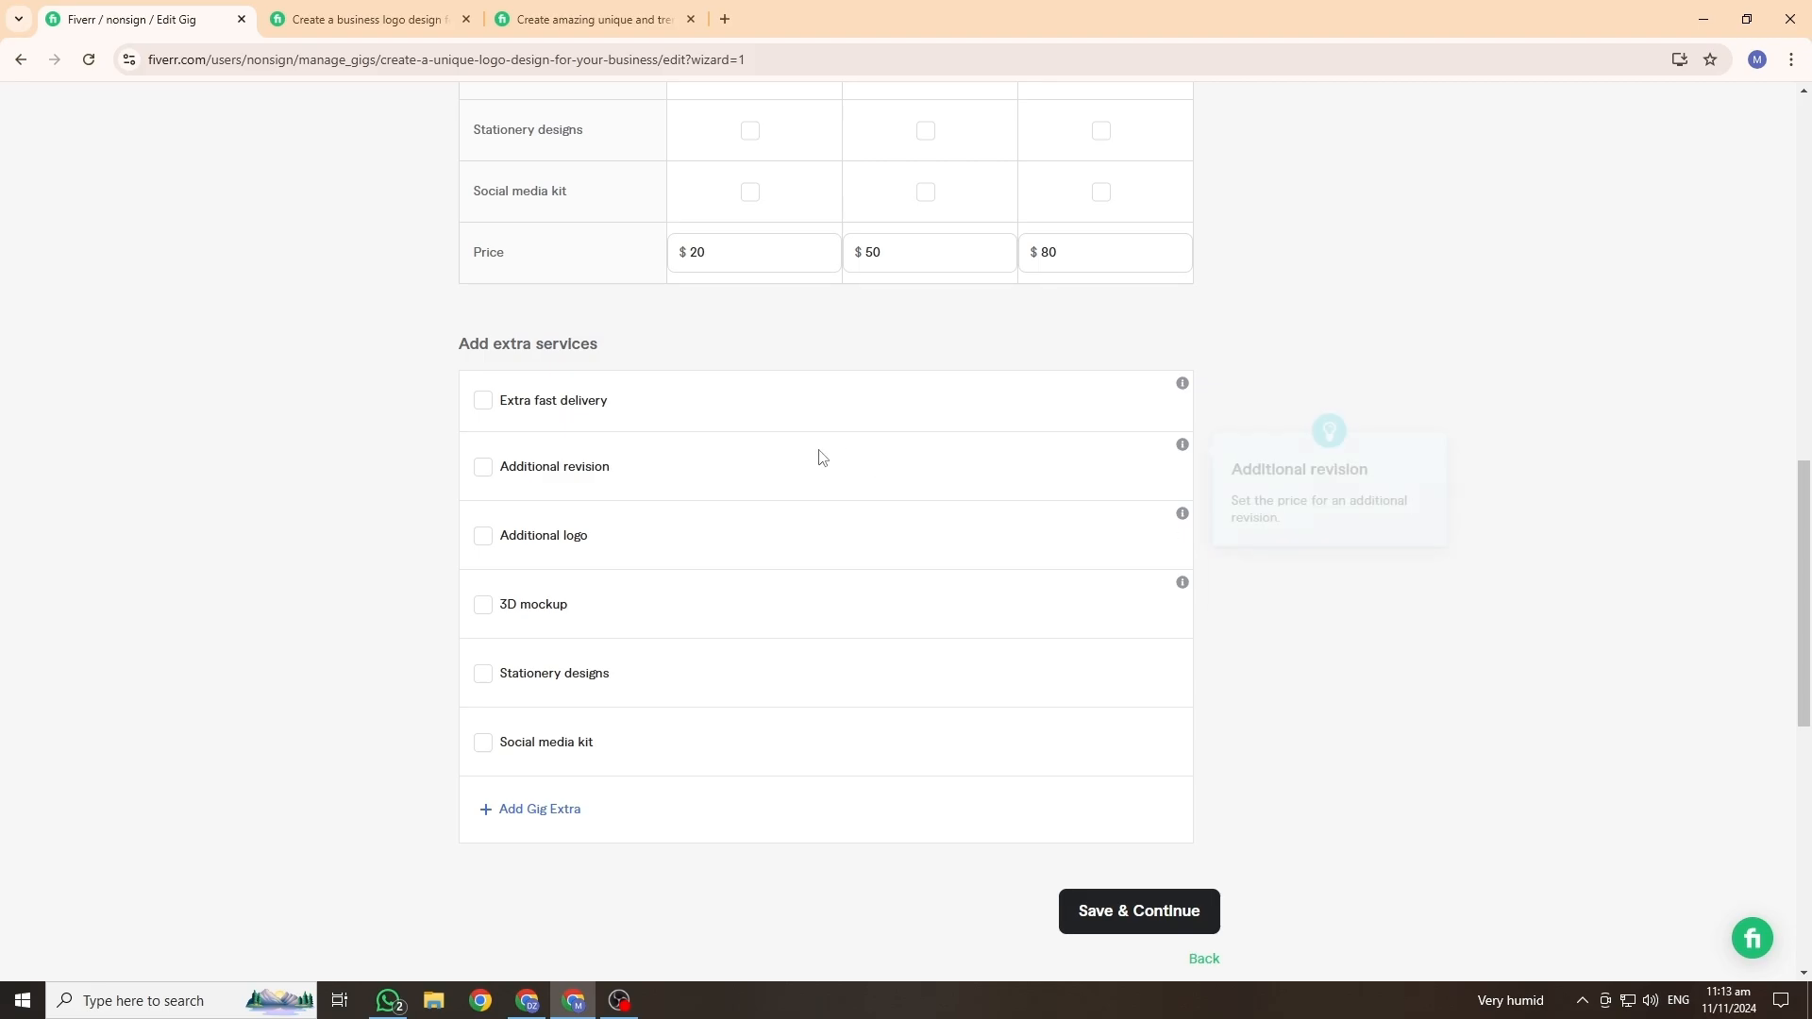
pyautogui.scroll(-1, 1555, 685)
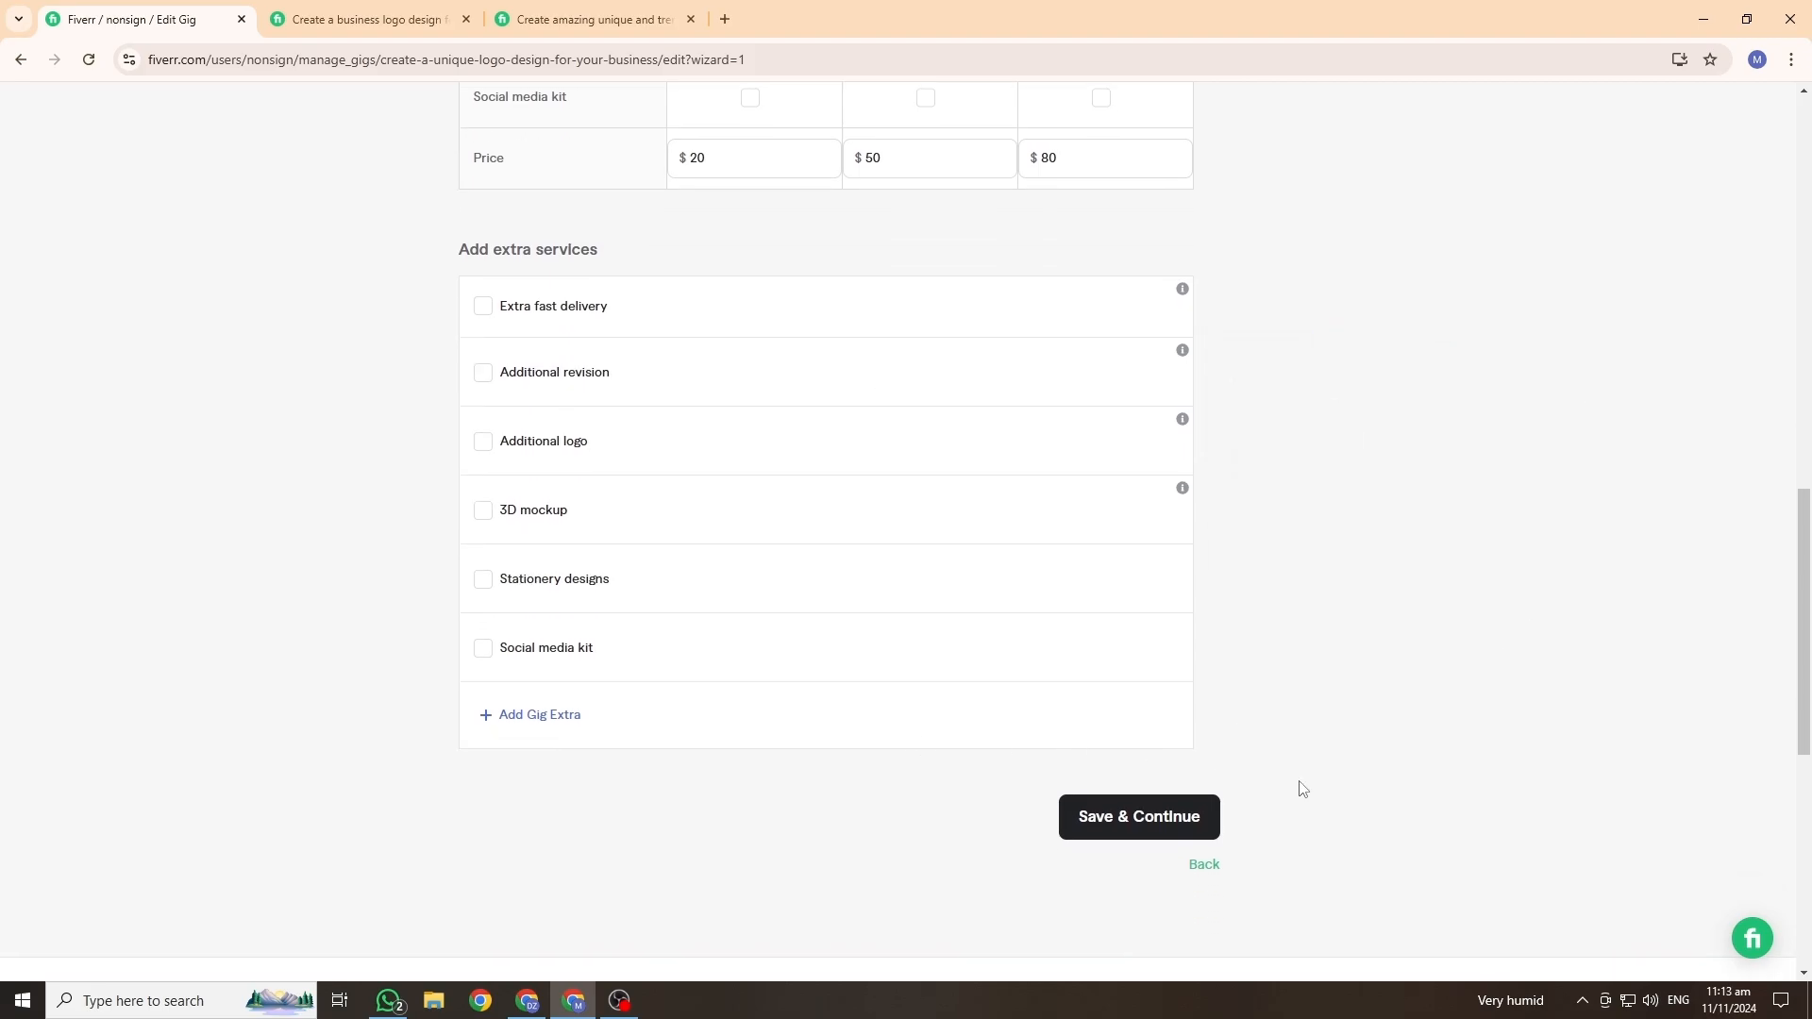
pyautogui.click(1149, 838)
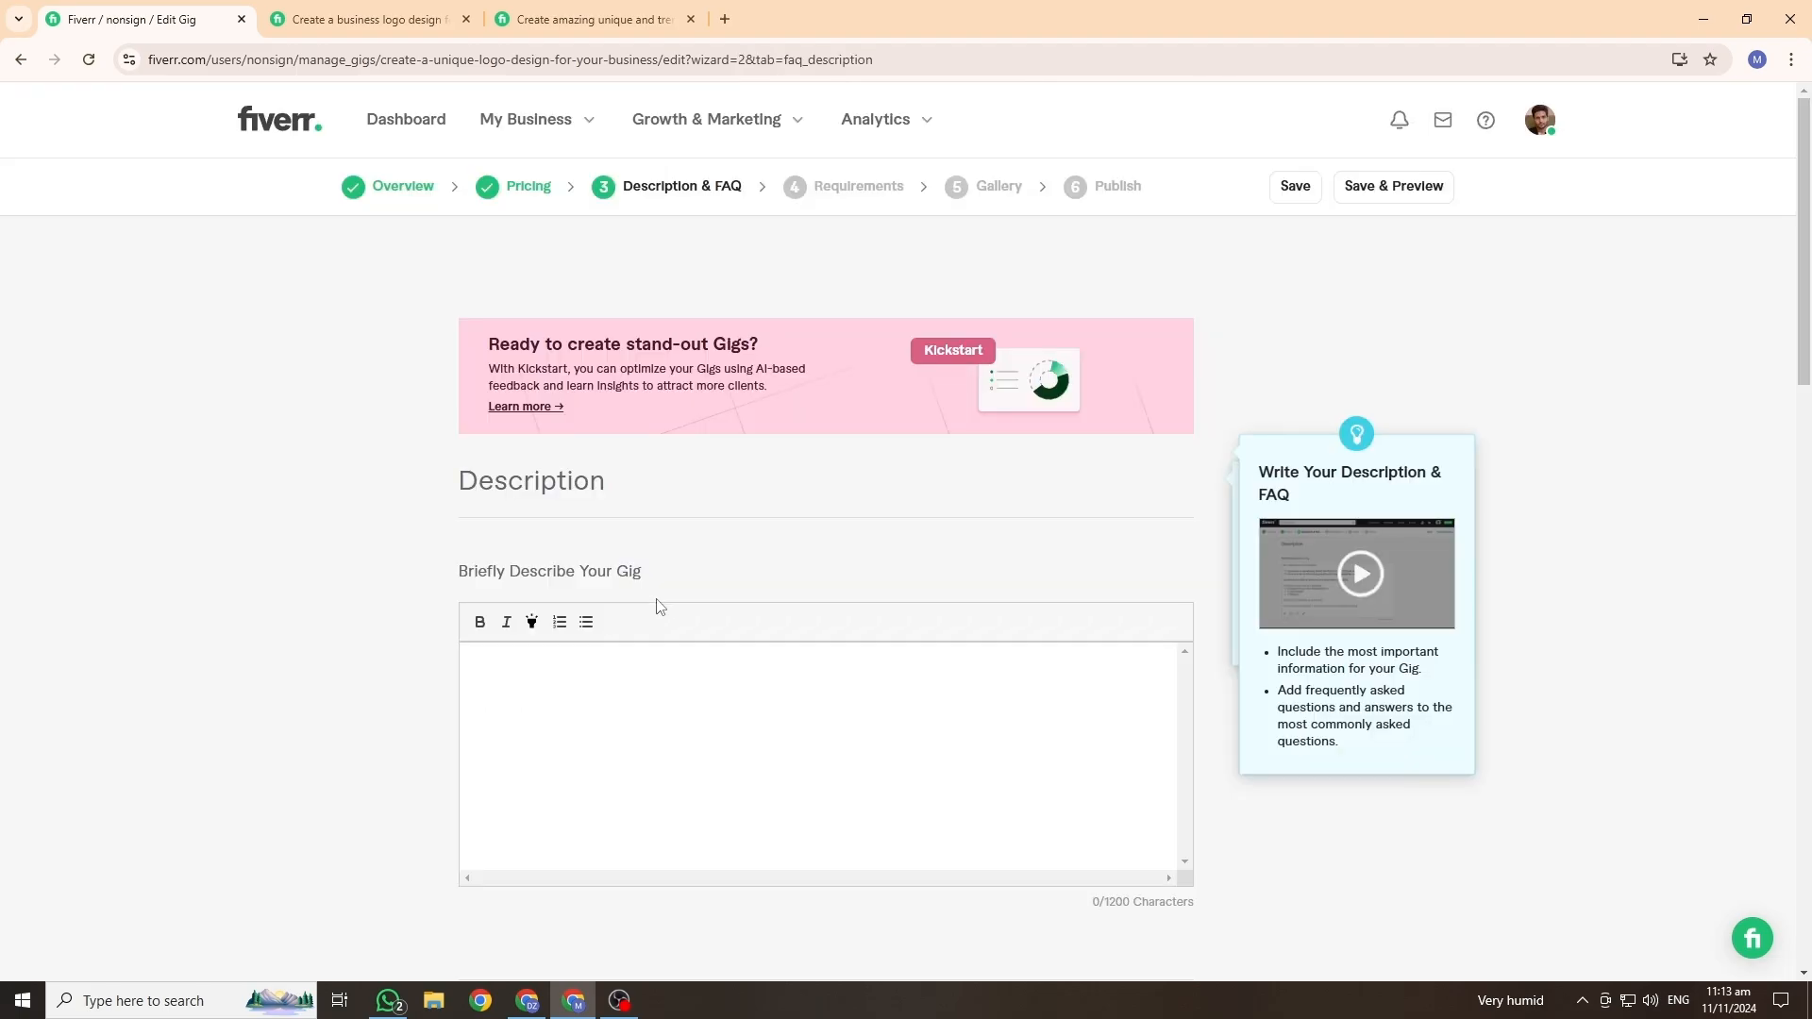
# Step: Examine the "About this gig" text of the reference gig "I will create a business logo design for your brand" as a model for the description
pyautogui.scroll(-2, 756, 507)
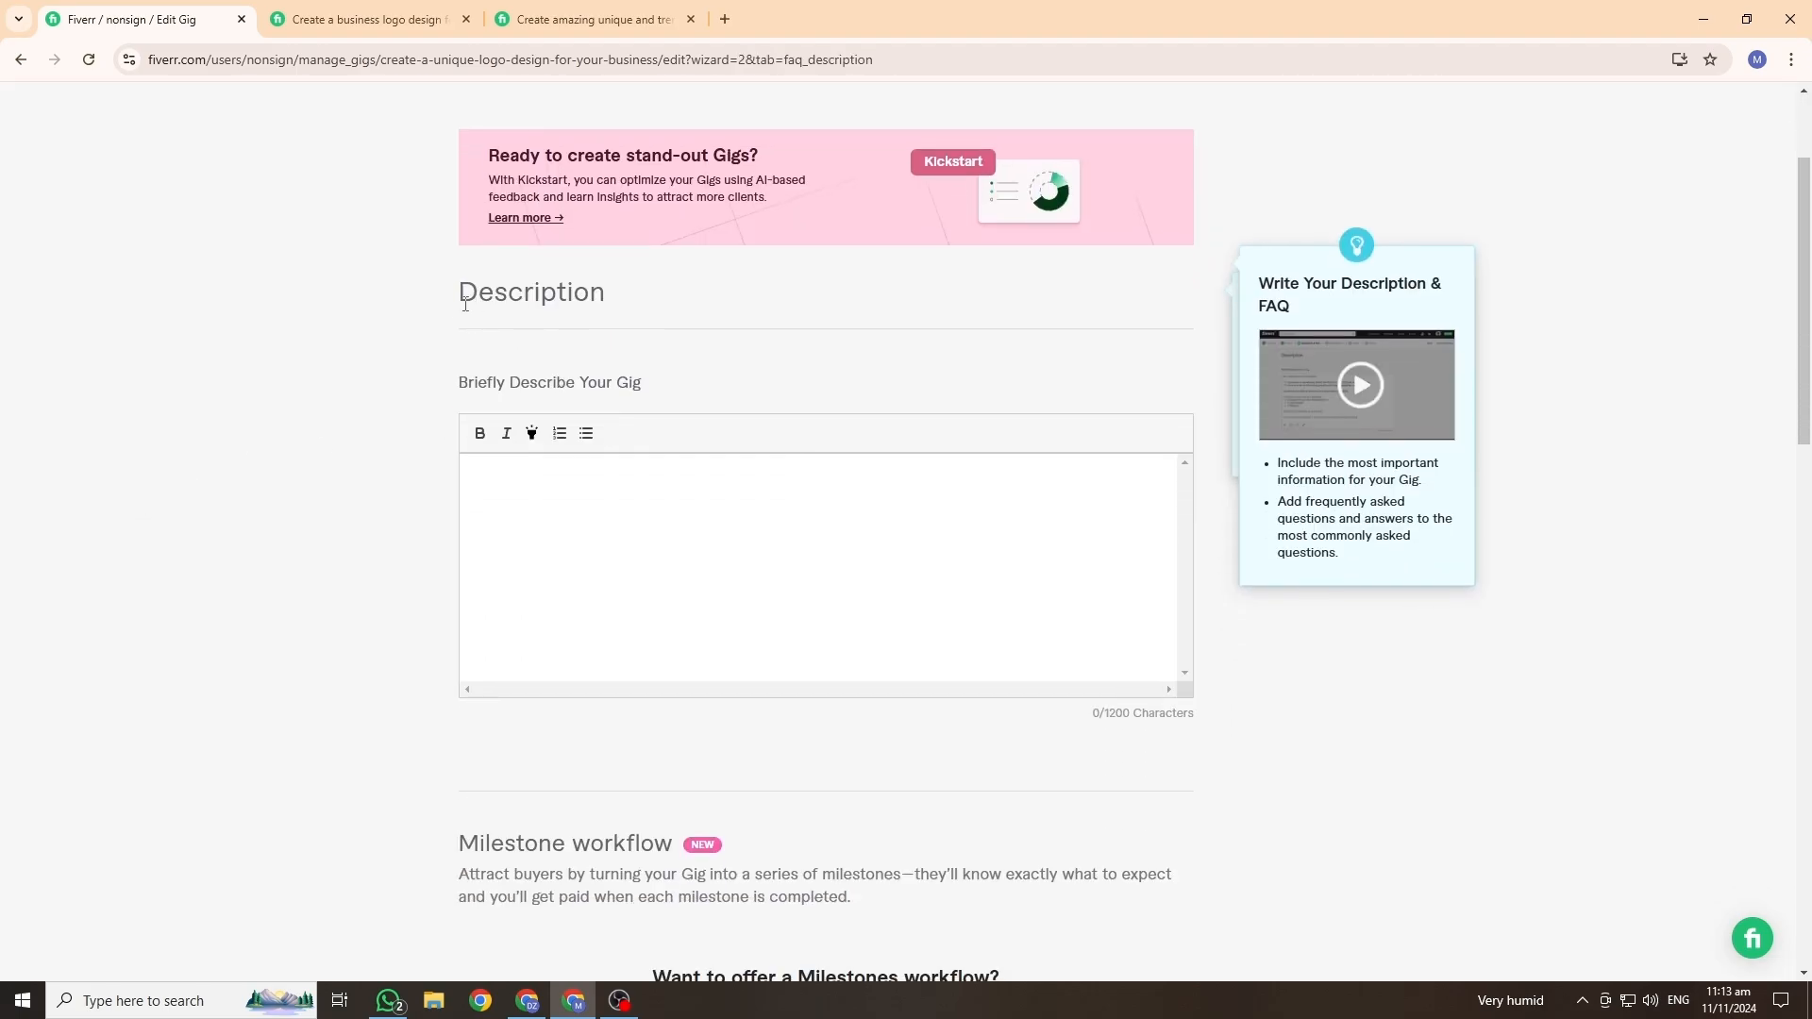
pyautogui.moveTo(465, 305); pyautogui.dragTo(599, 293)
pyautogui.click(400, 23)
pyautogui.scroll(-5, 566, 505)
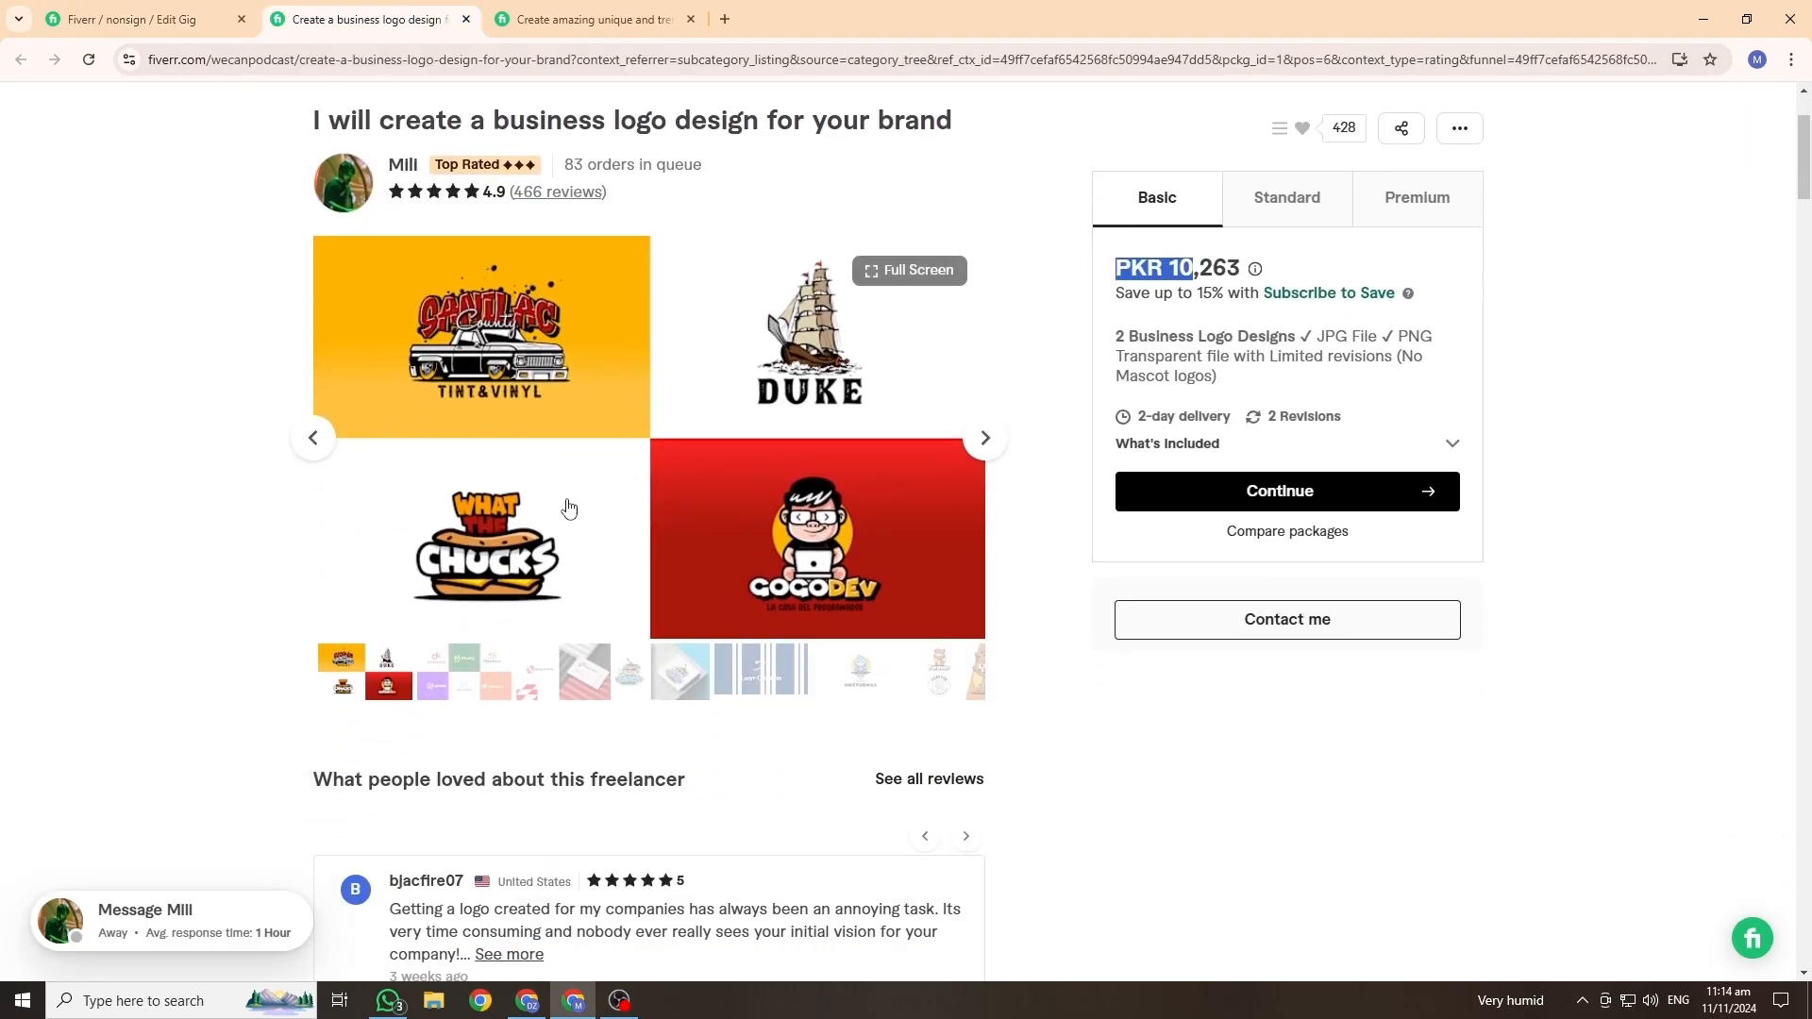
pyautogui.scroll(3, 1371, 500)
pyautogui.scroll(-9, 857, 442)
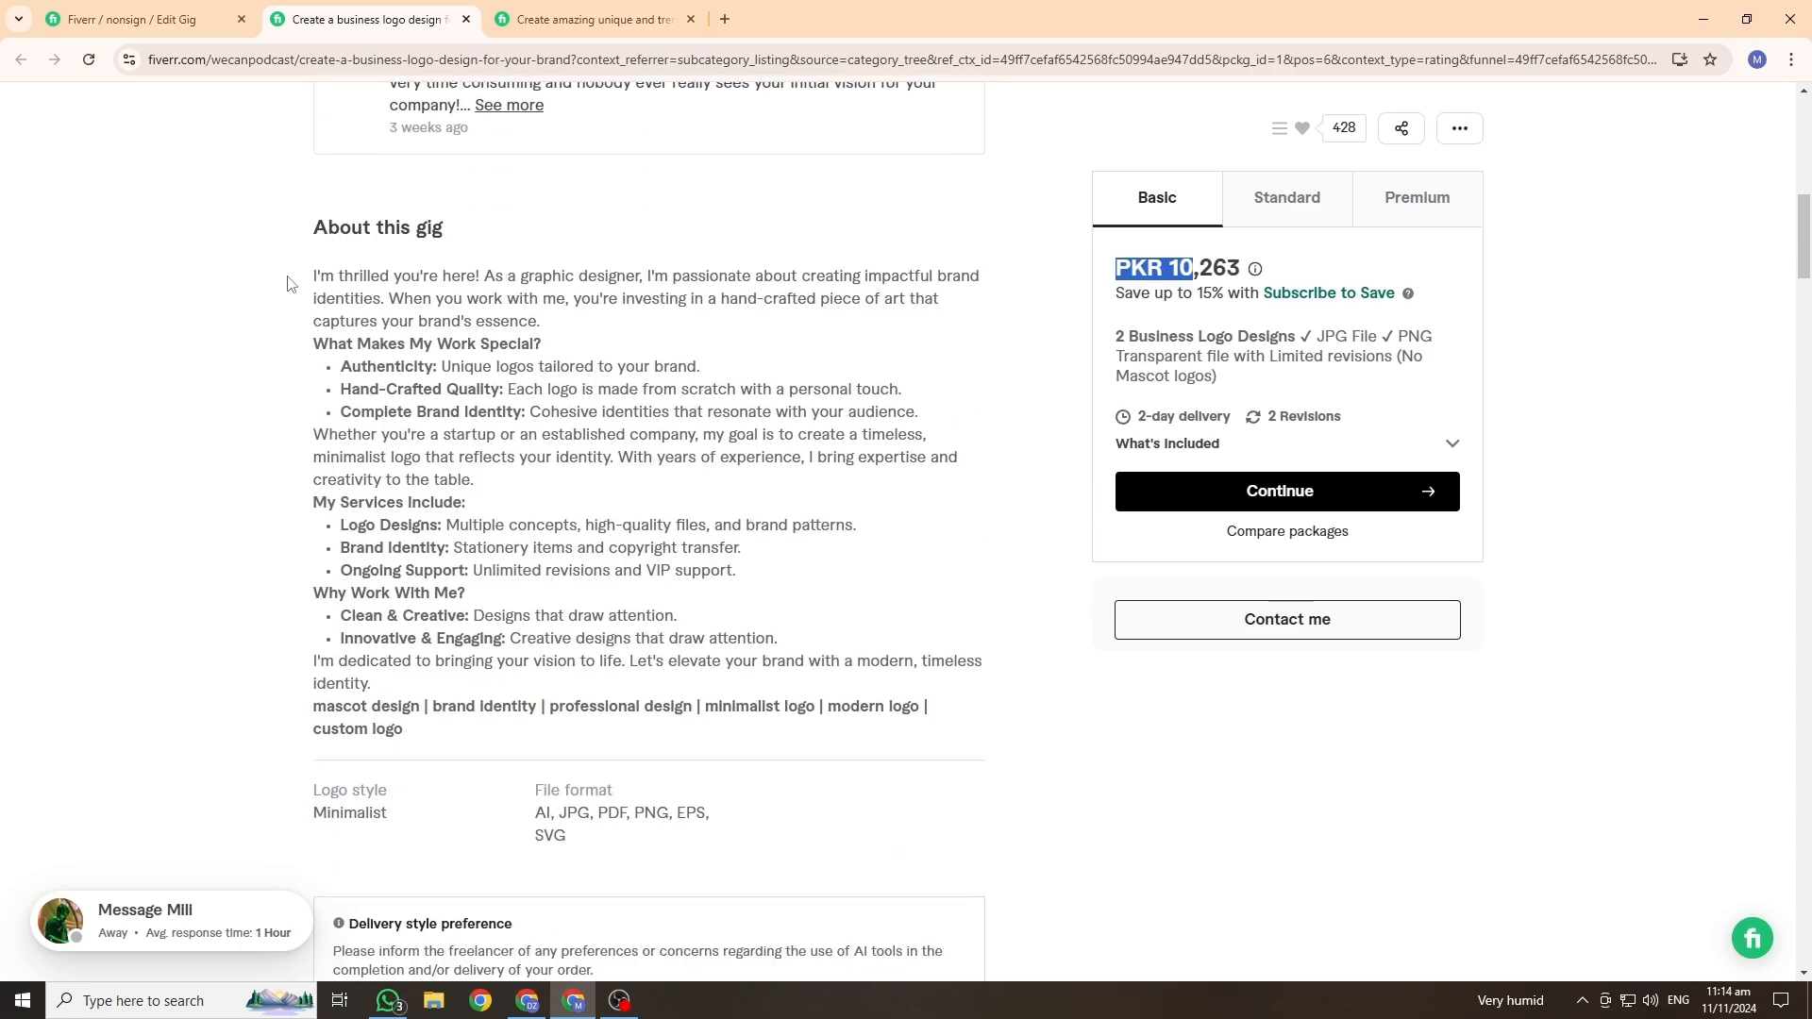
pyautogui.moveTo(315, 273); pyautogui.dragTo(932, 734)
pyautogui.click(116, 173)
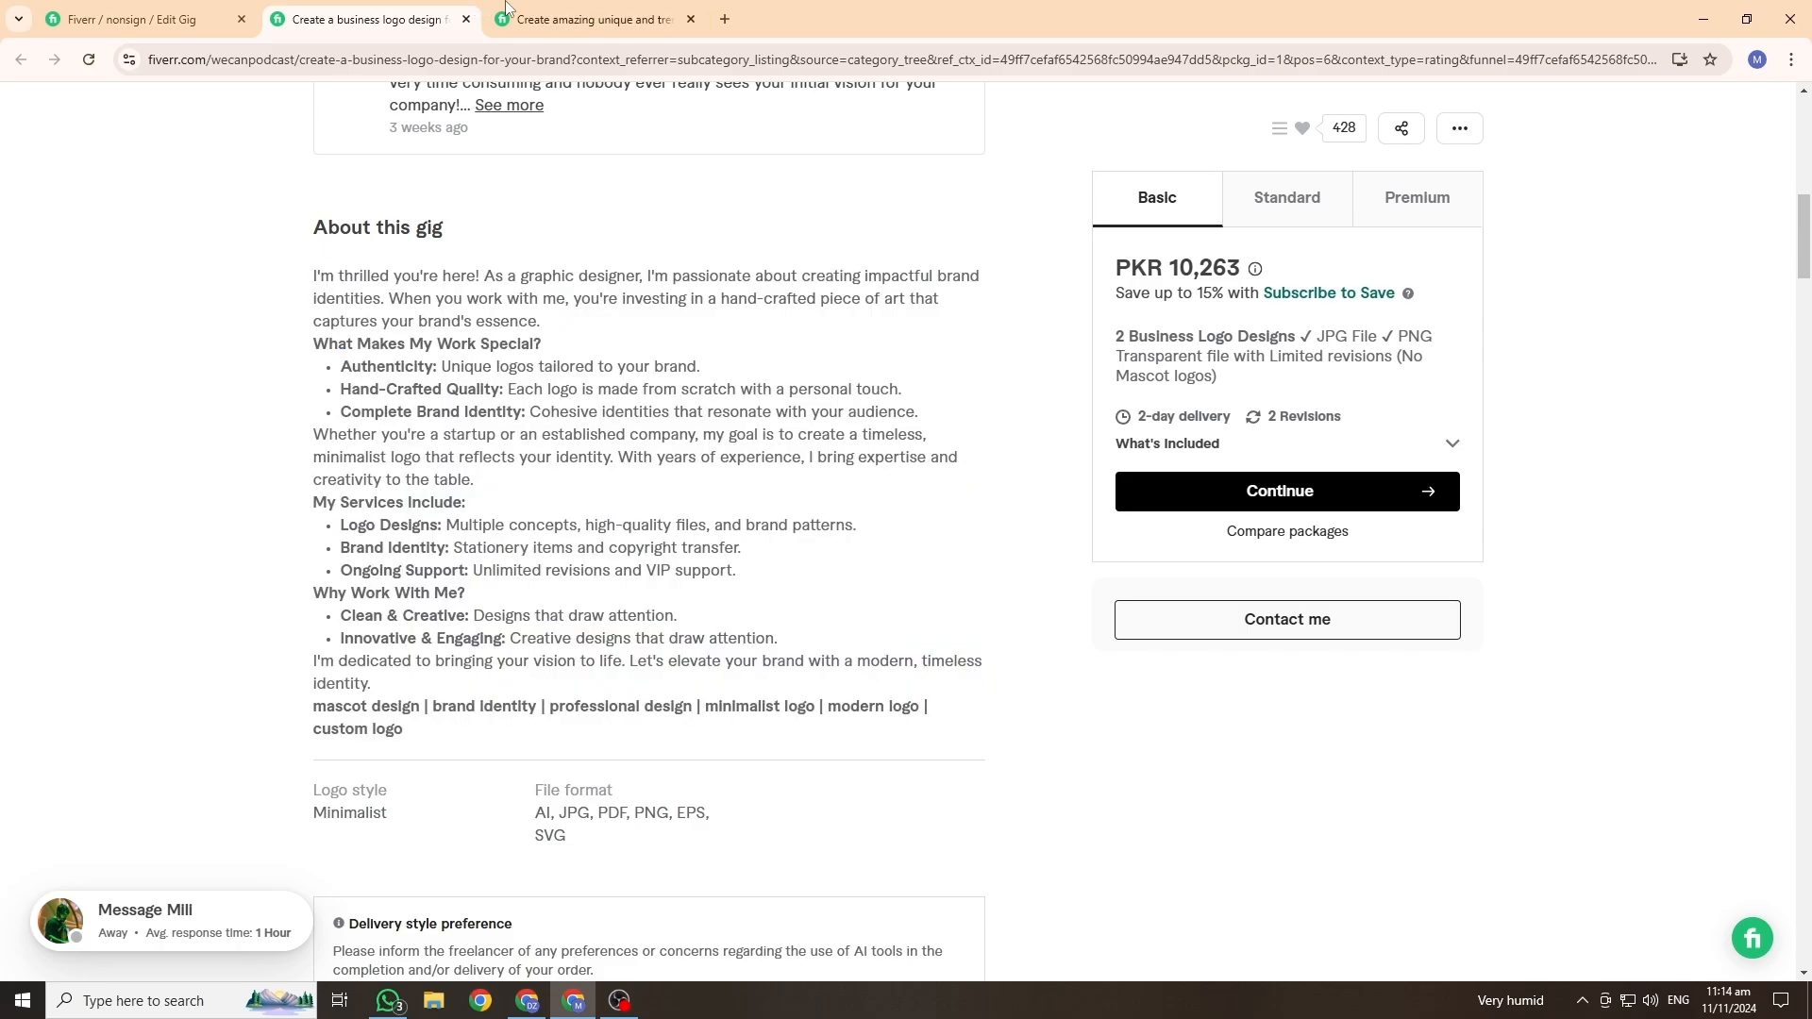
# Step: Examine the "About this gig" text of the reference gig "create amazing unique and trendy business logo design" as a second description model
pyautogui.click(590, 19)
pyautogui.scroll(-3, 1521, 518)
pyautogui.scroll(-7, 1522, 517)
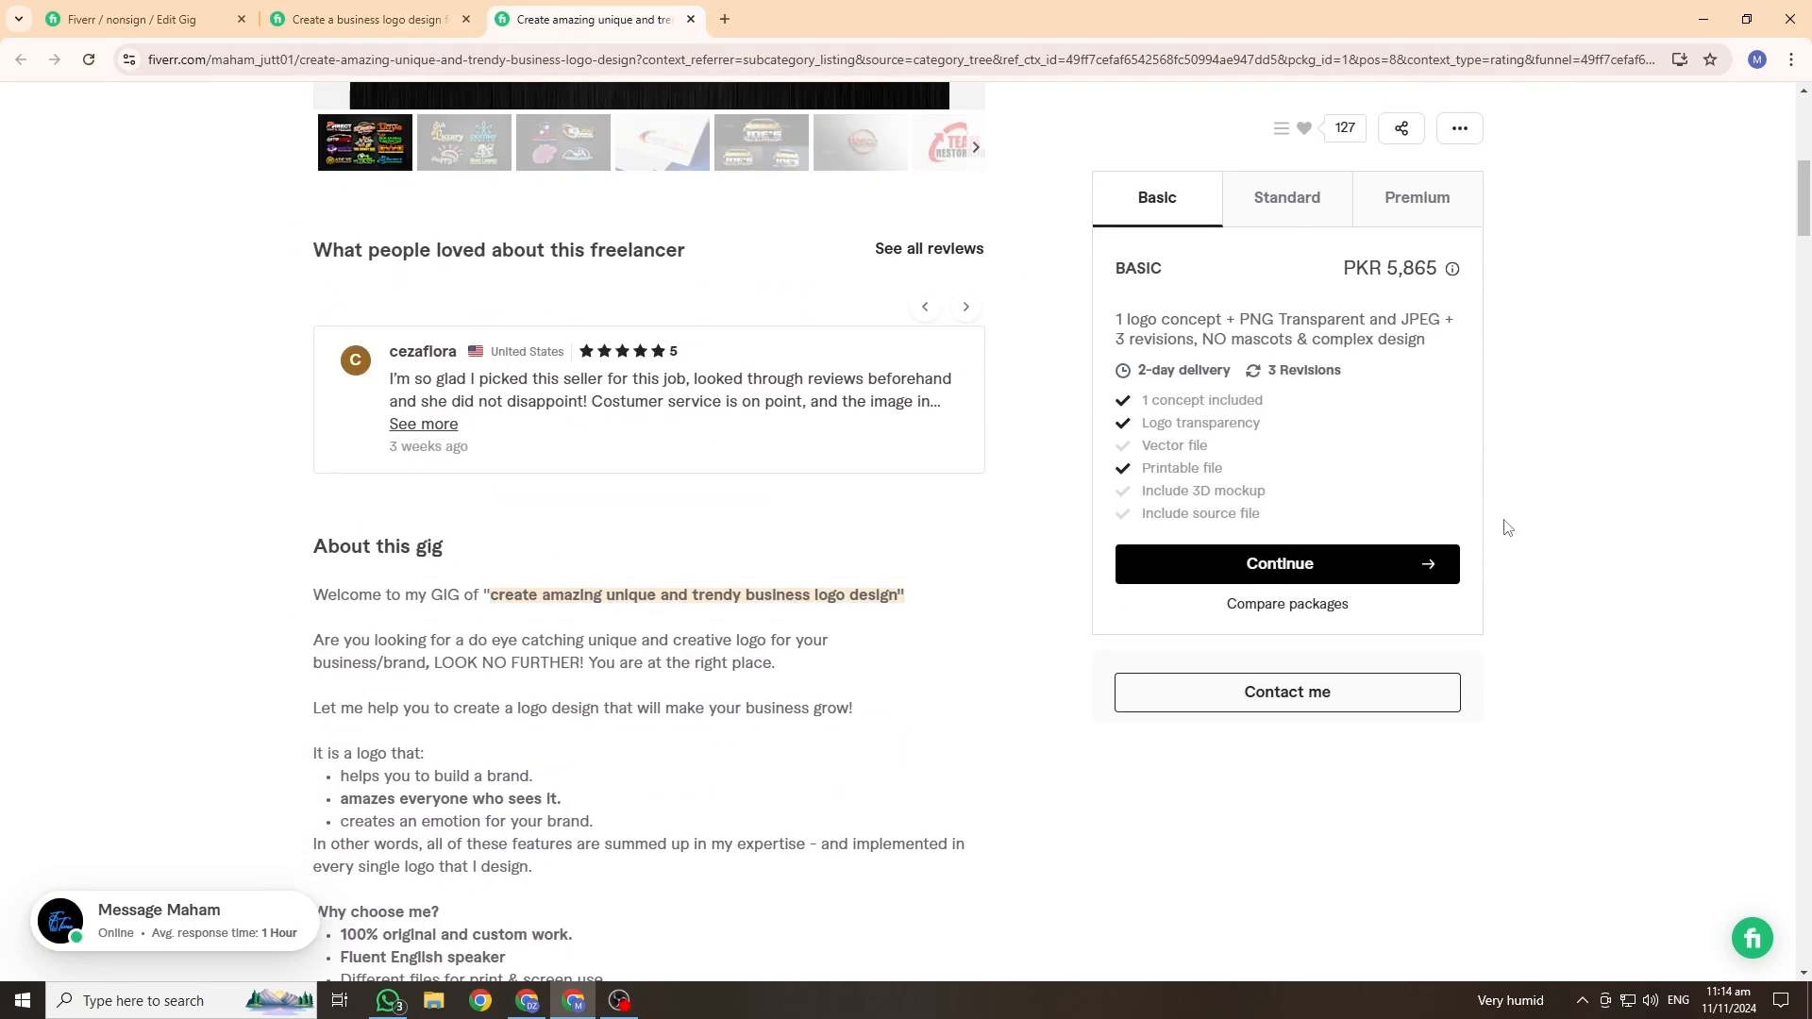
pyautogui.scroll(-2, 336, 147)
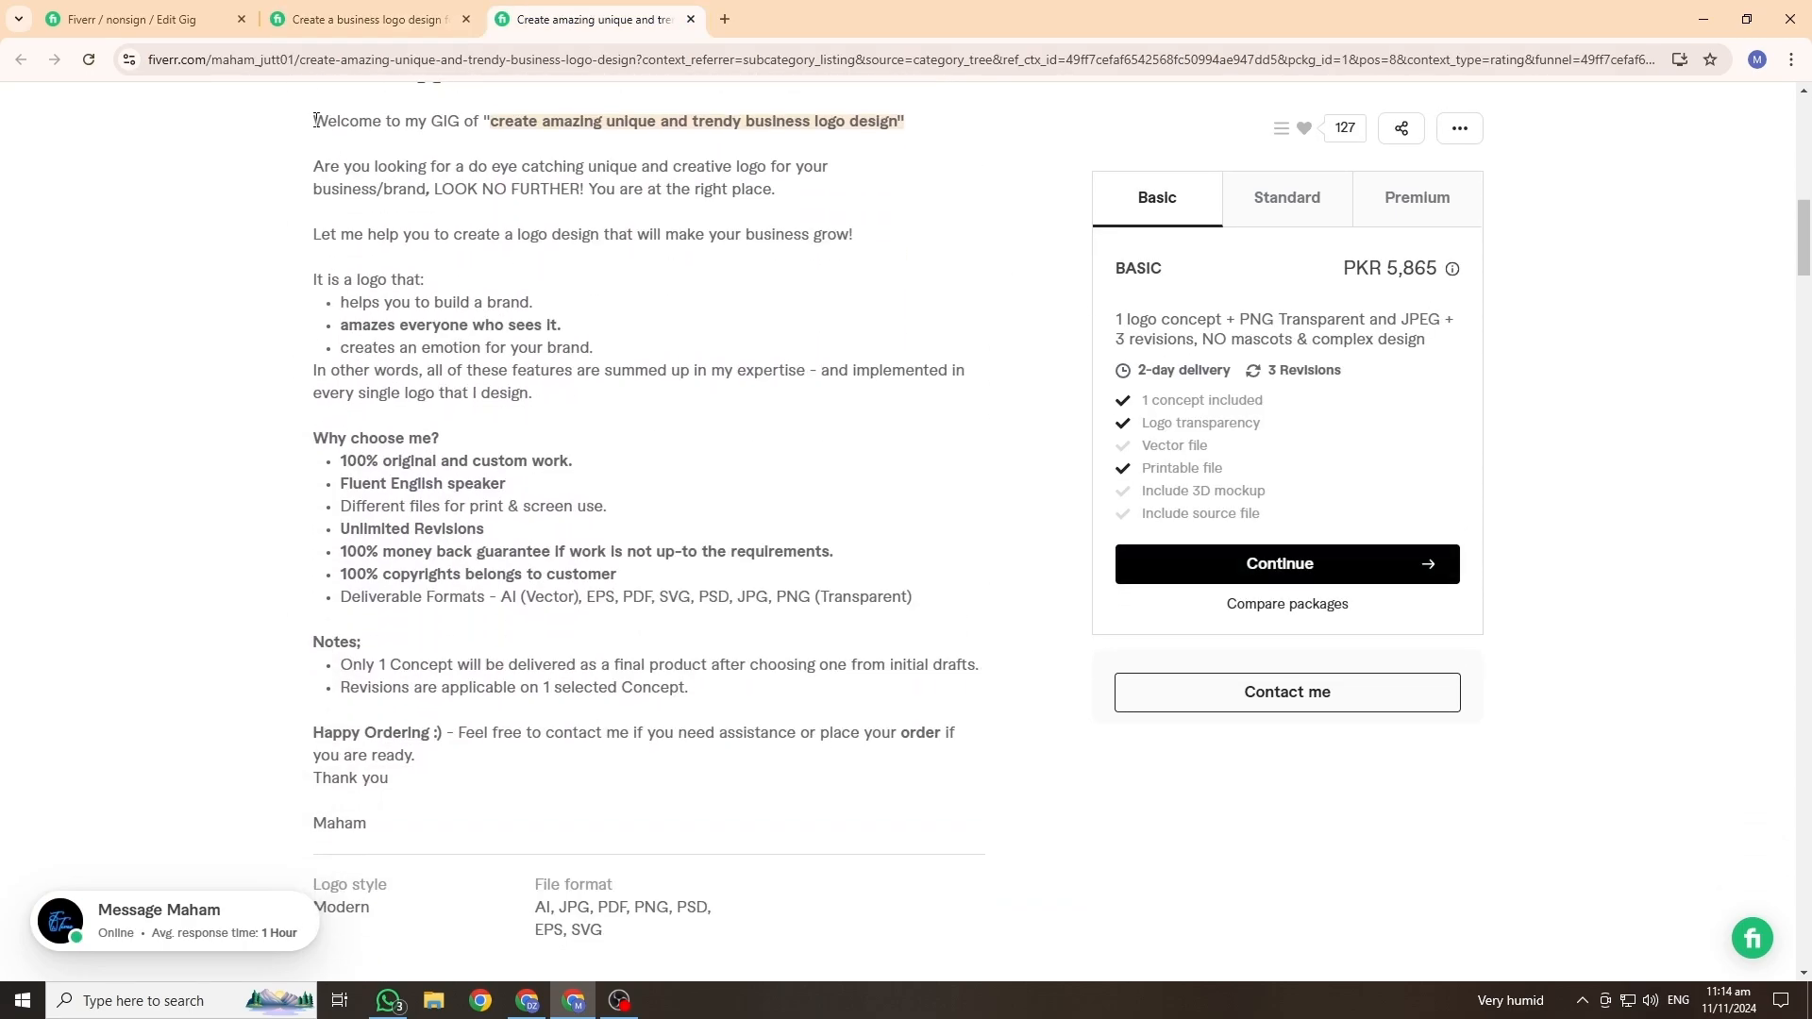
pyautogui.moveTo(316, 120); pyautogui.dragTo(840, 800)
pyautogui.click(1155, 820)
pyautogui.scroll(1, 697, 635)
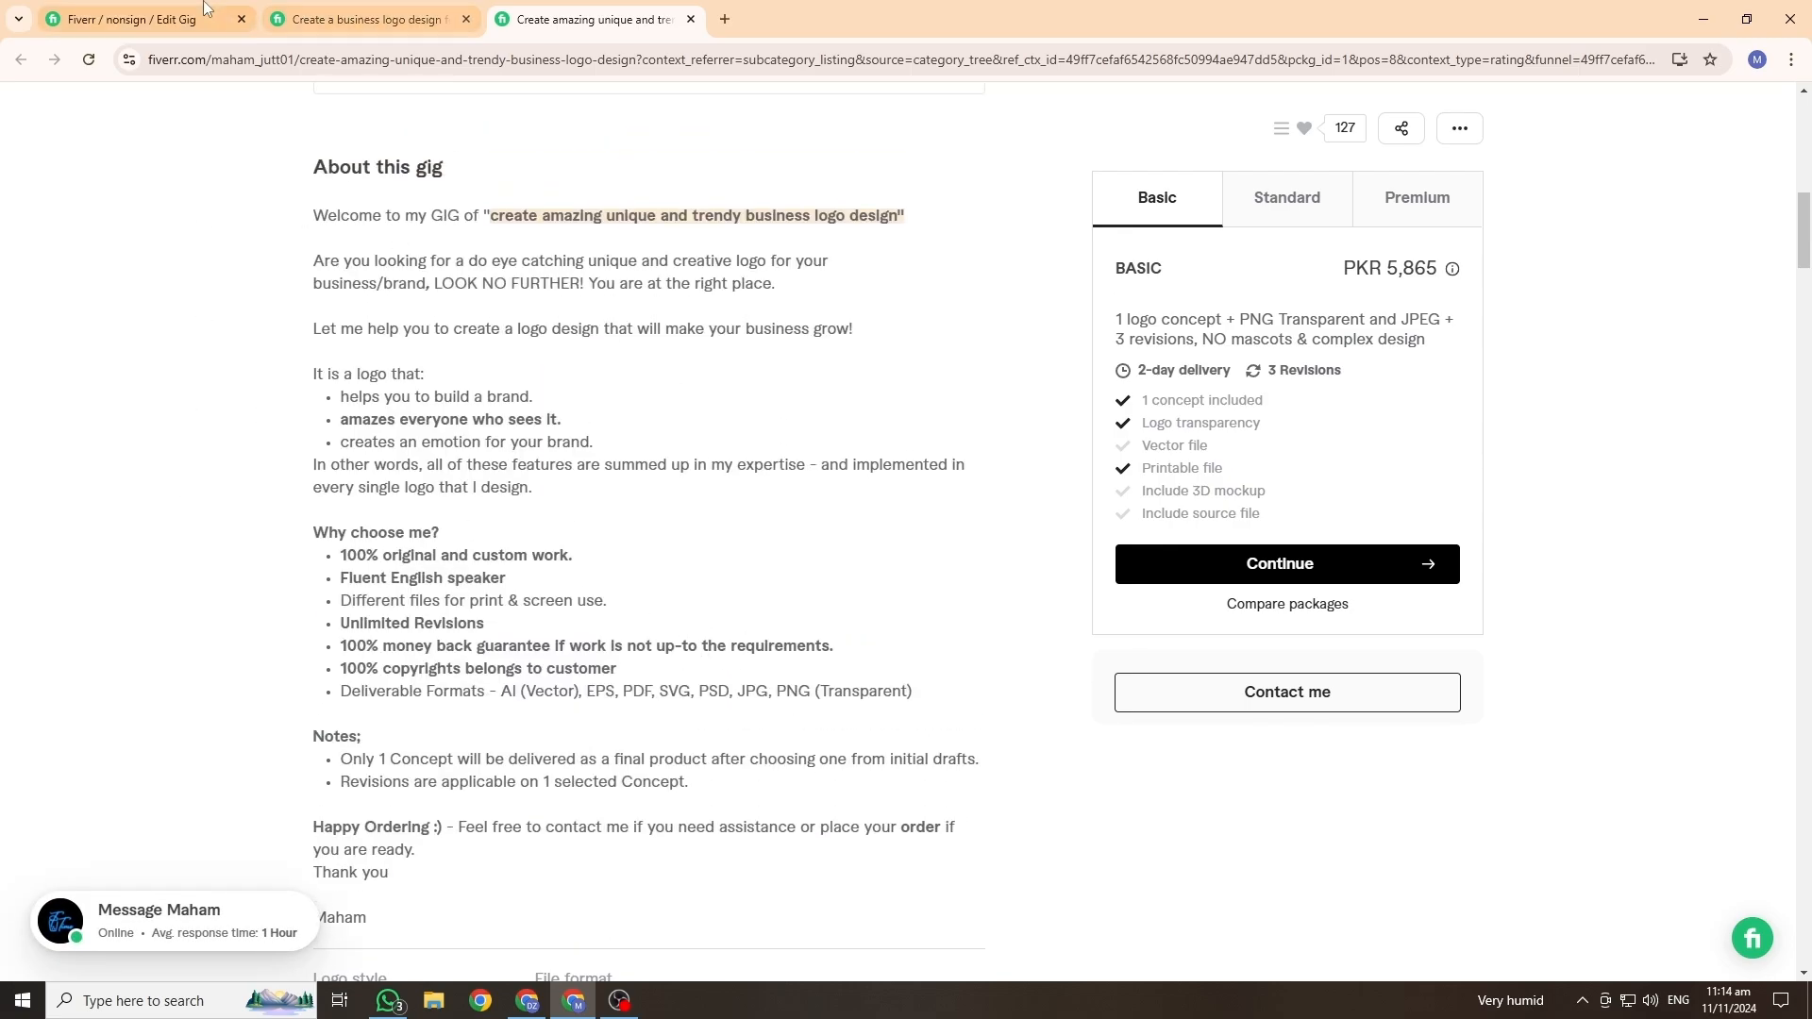
# Step: Paste the prepared logo designer description into the edited gig's empty description and review the text from beginning to end
pyautogui.click(357, 17)
pyautogui.click(141, 18)
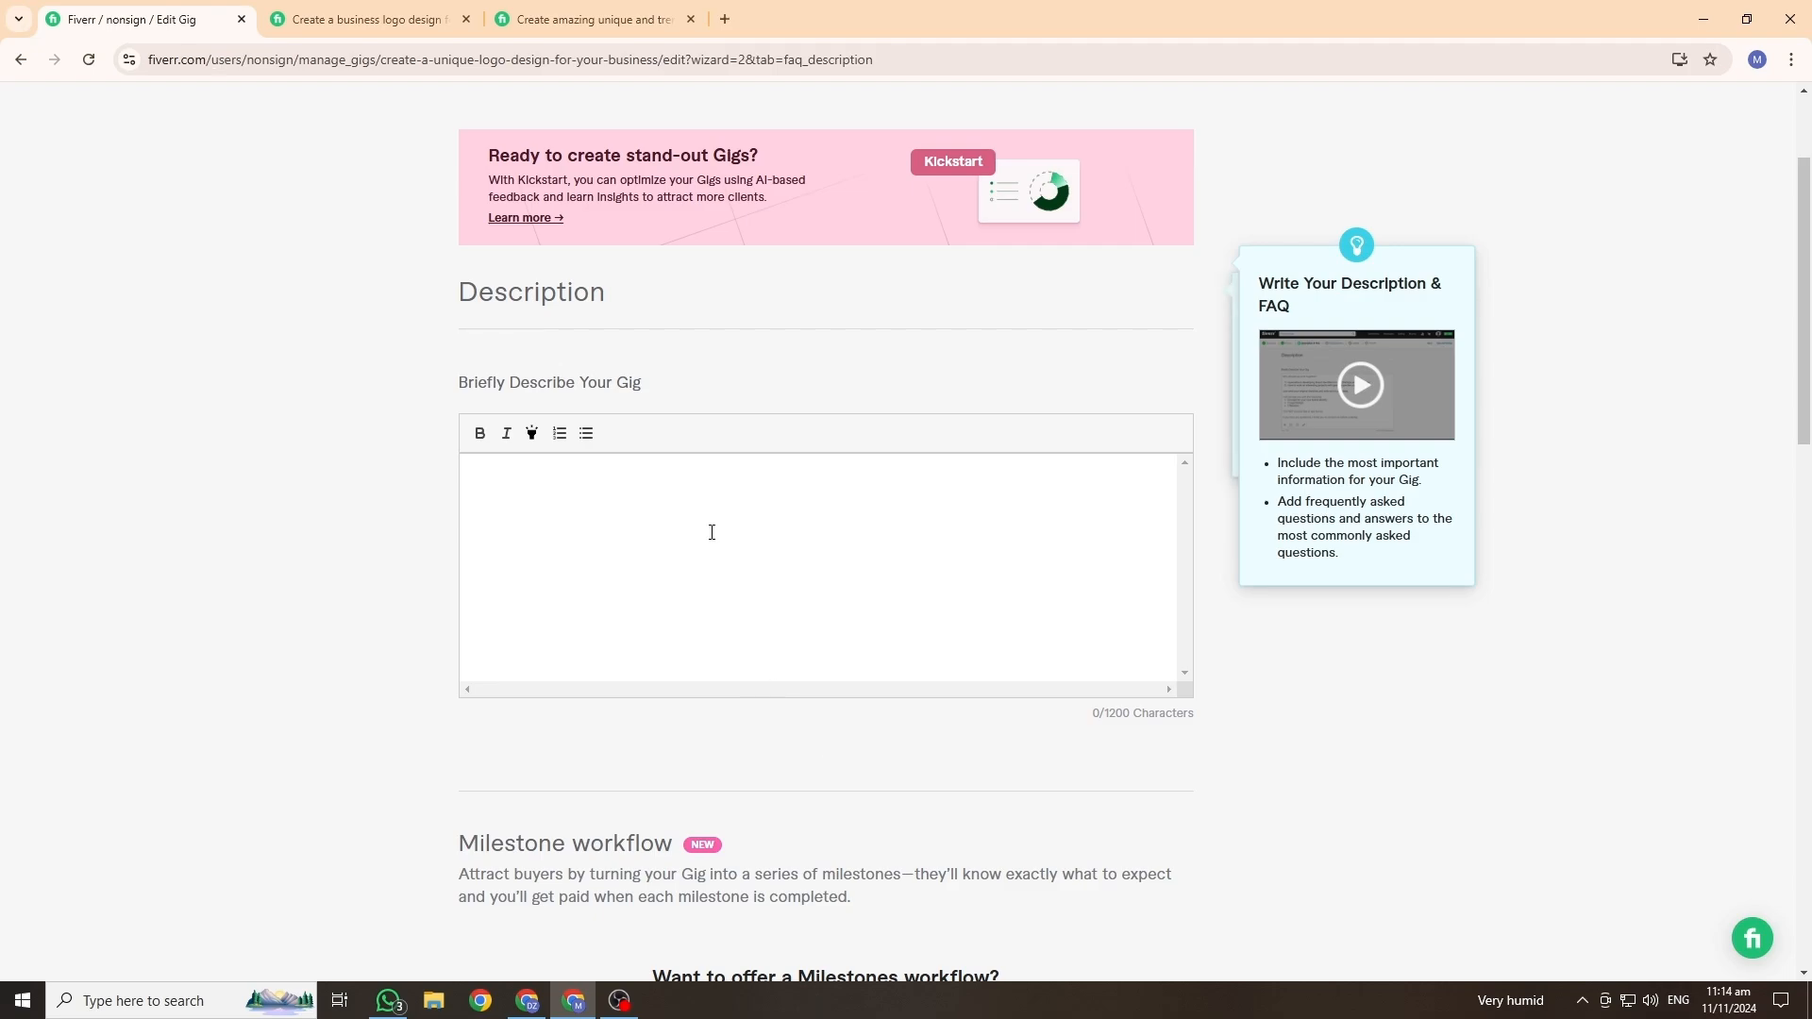
pyautogui.hotkey('ctrl', 'v')
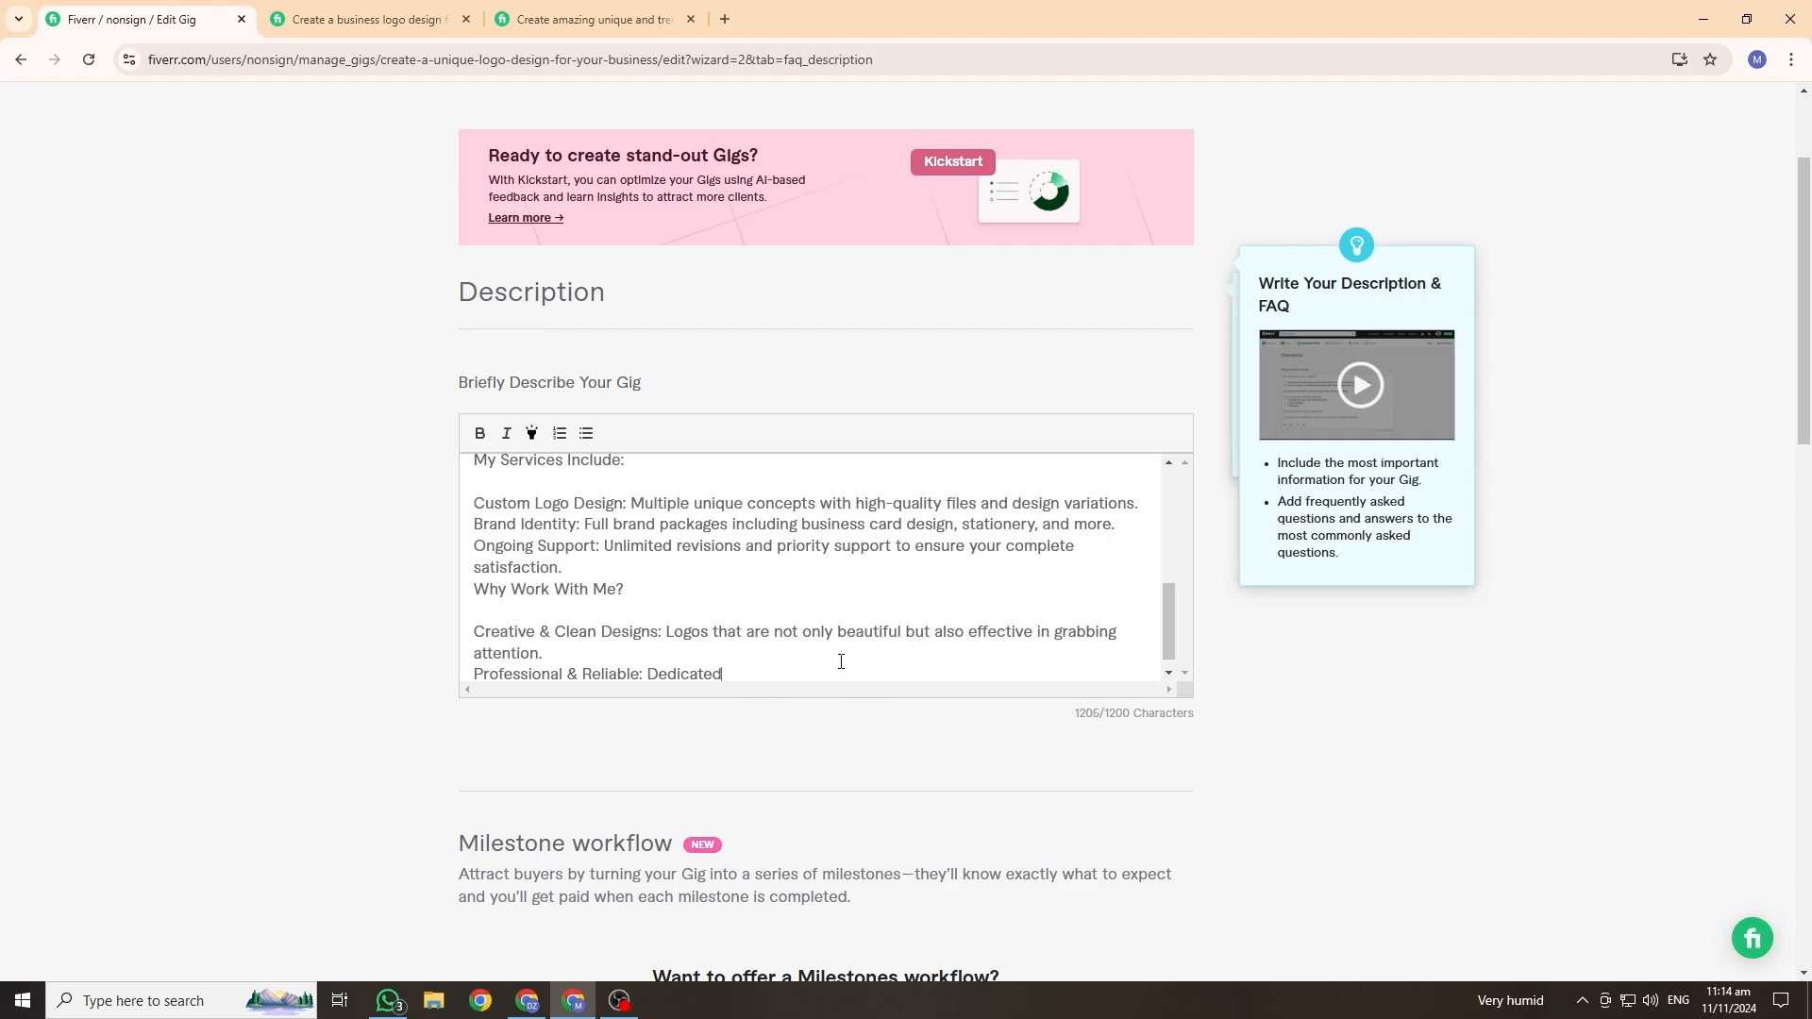
pyautogui.scroll(5, 615, 579)
pyautogui.scroll(-1, 917, 516)
pyautogui.scroll(4, 675, 506)
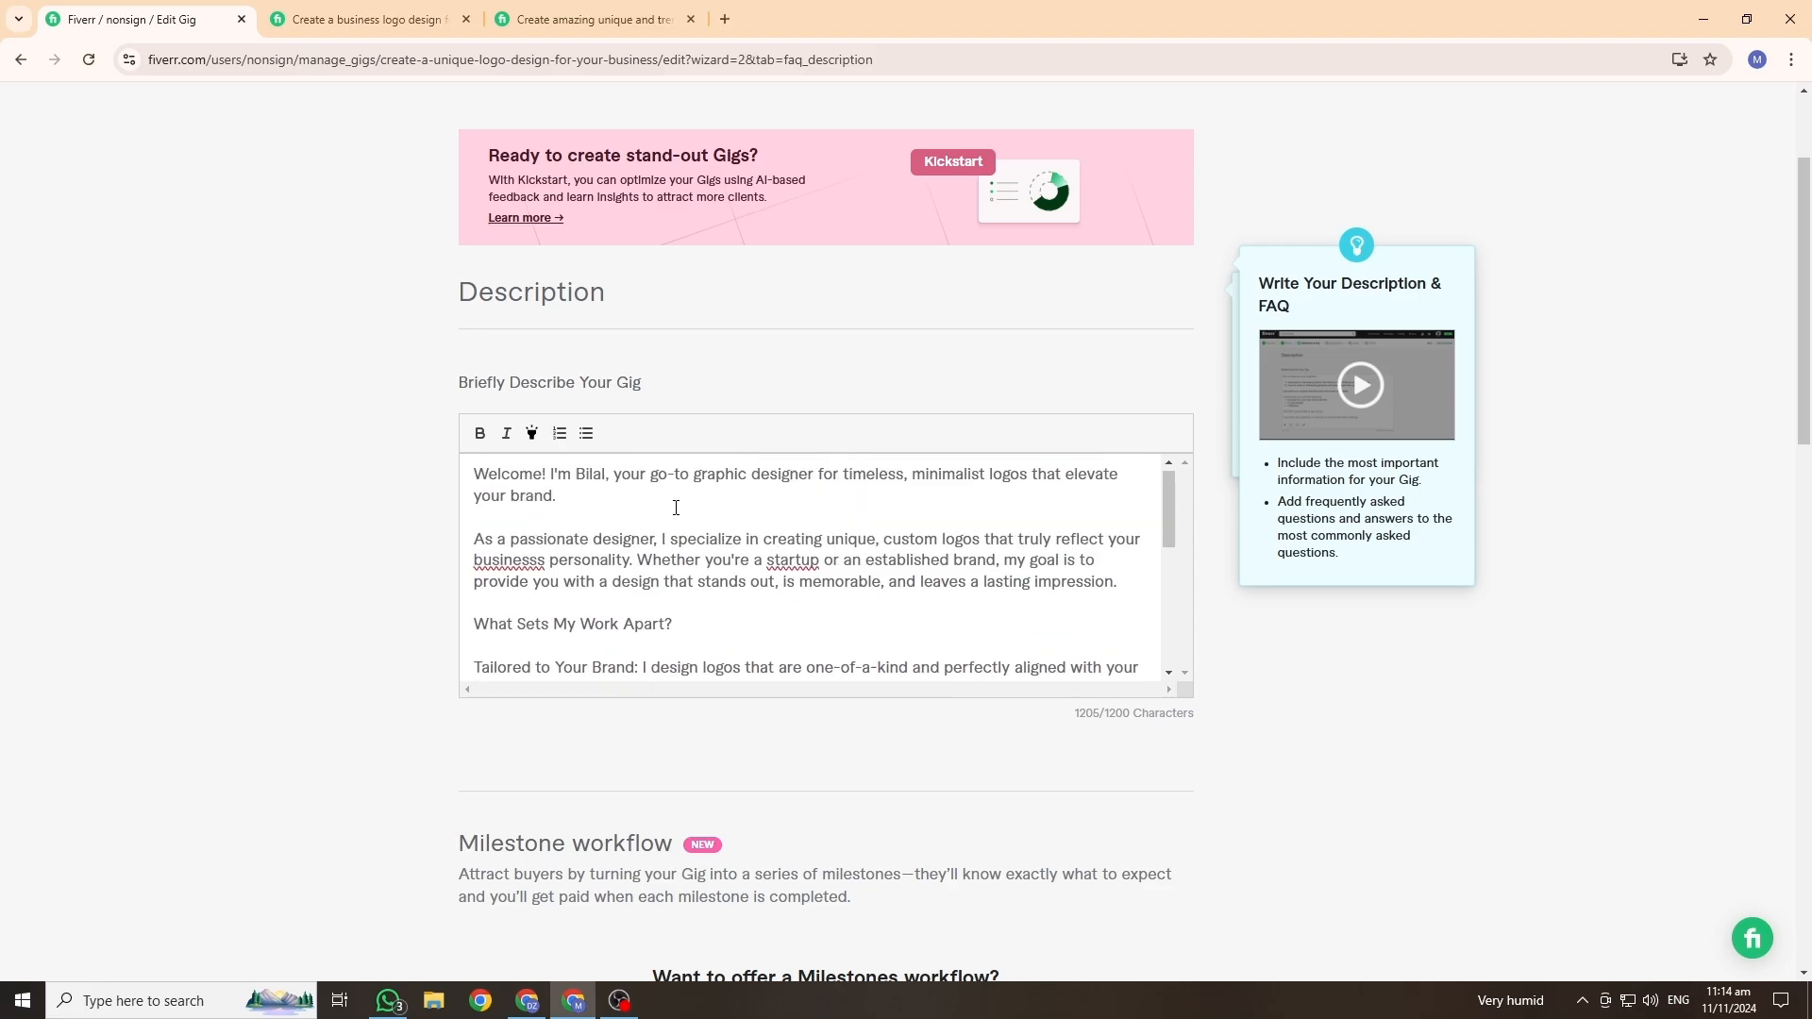
pyautogui.scroll(-1, 687, 728)
pyautogui.scroll(-2, 358, 641)
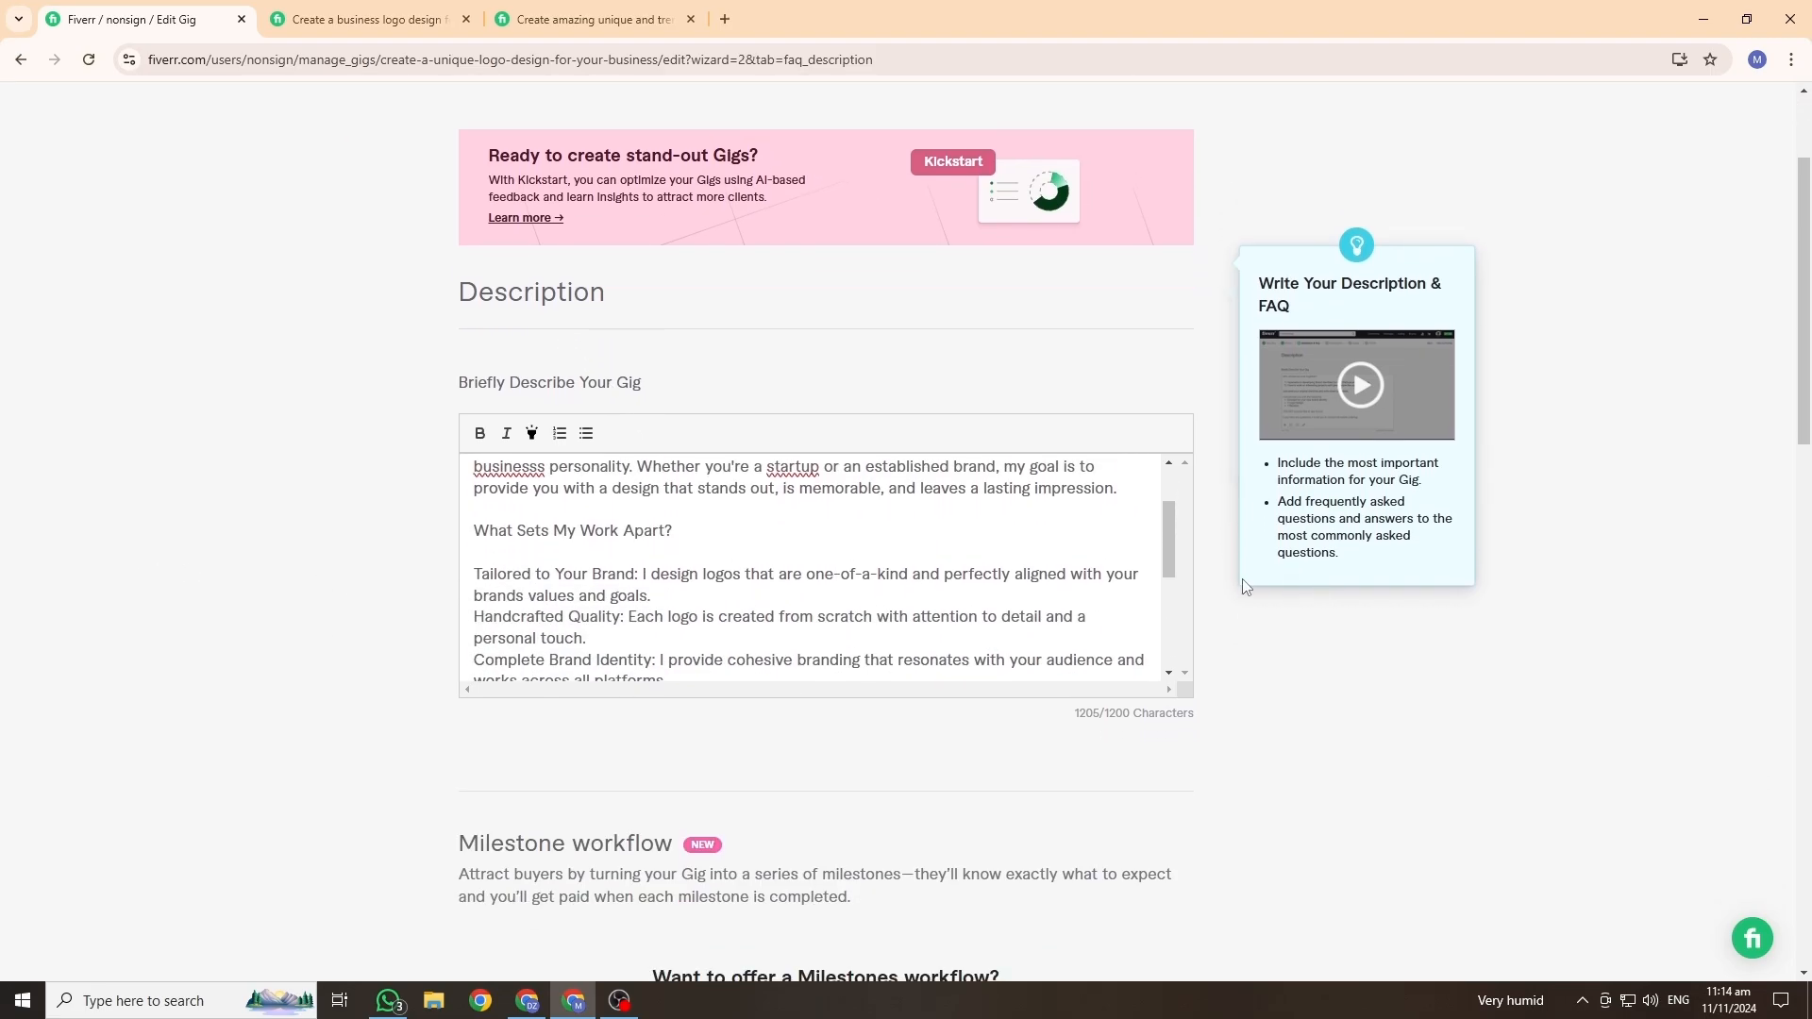
pyautogui.scroll(-3, 883, 553)
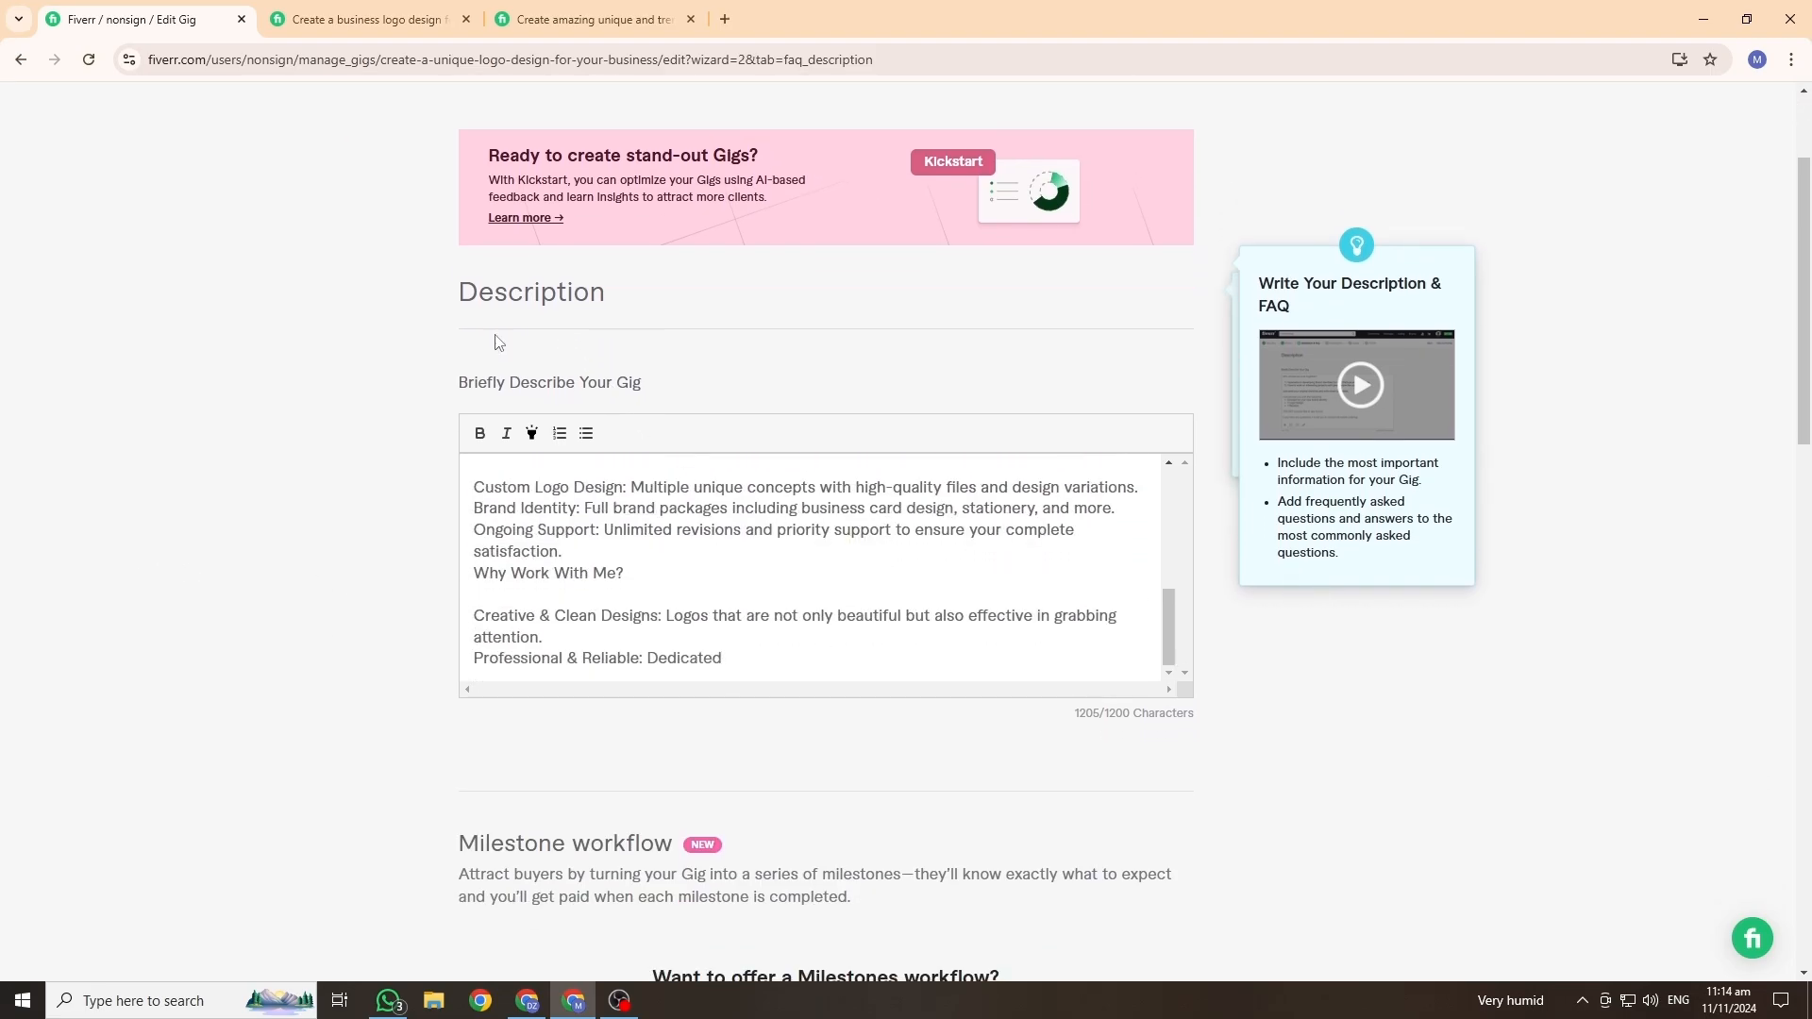
# Step: Go back to the "About this gig" text of the reference gig for a business logo design for your brand
pyautogui.click(370, 18)
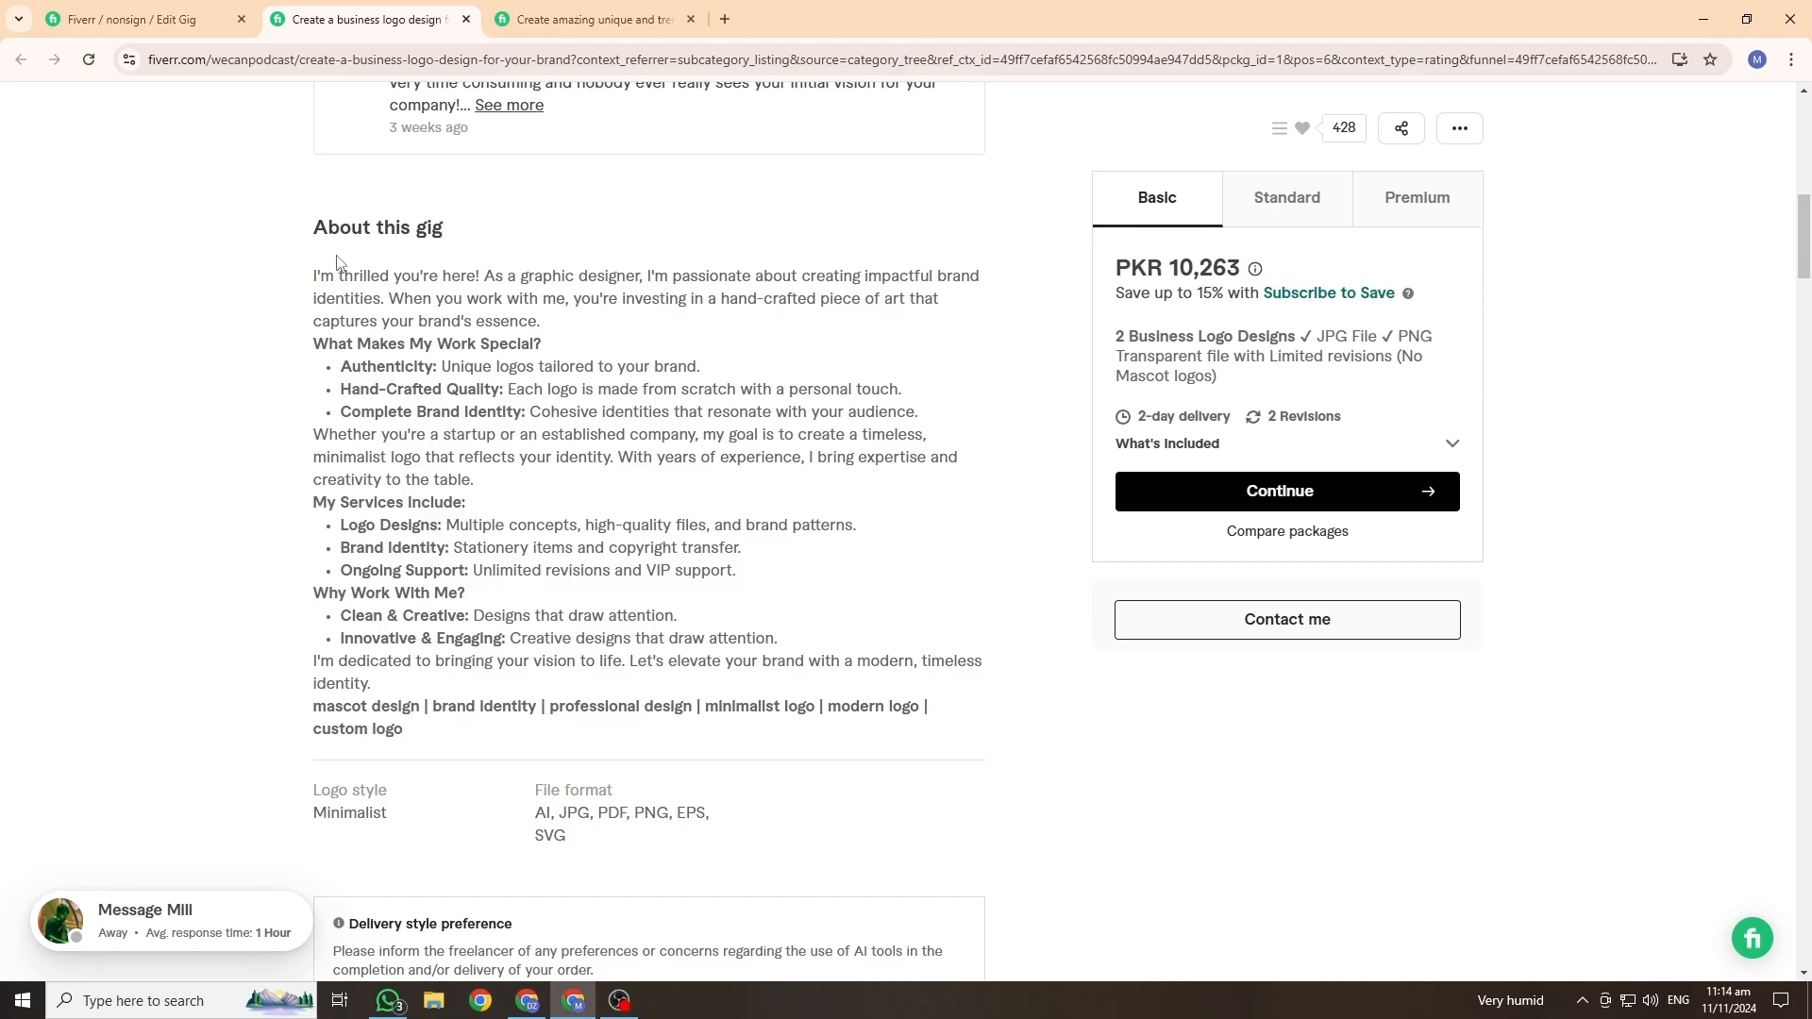
# Step: Compare the gig description with the two reference logo design gigs, and save the description to continue to the requirements
pyautogui.click(132, 19)
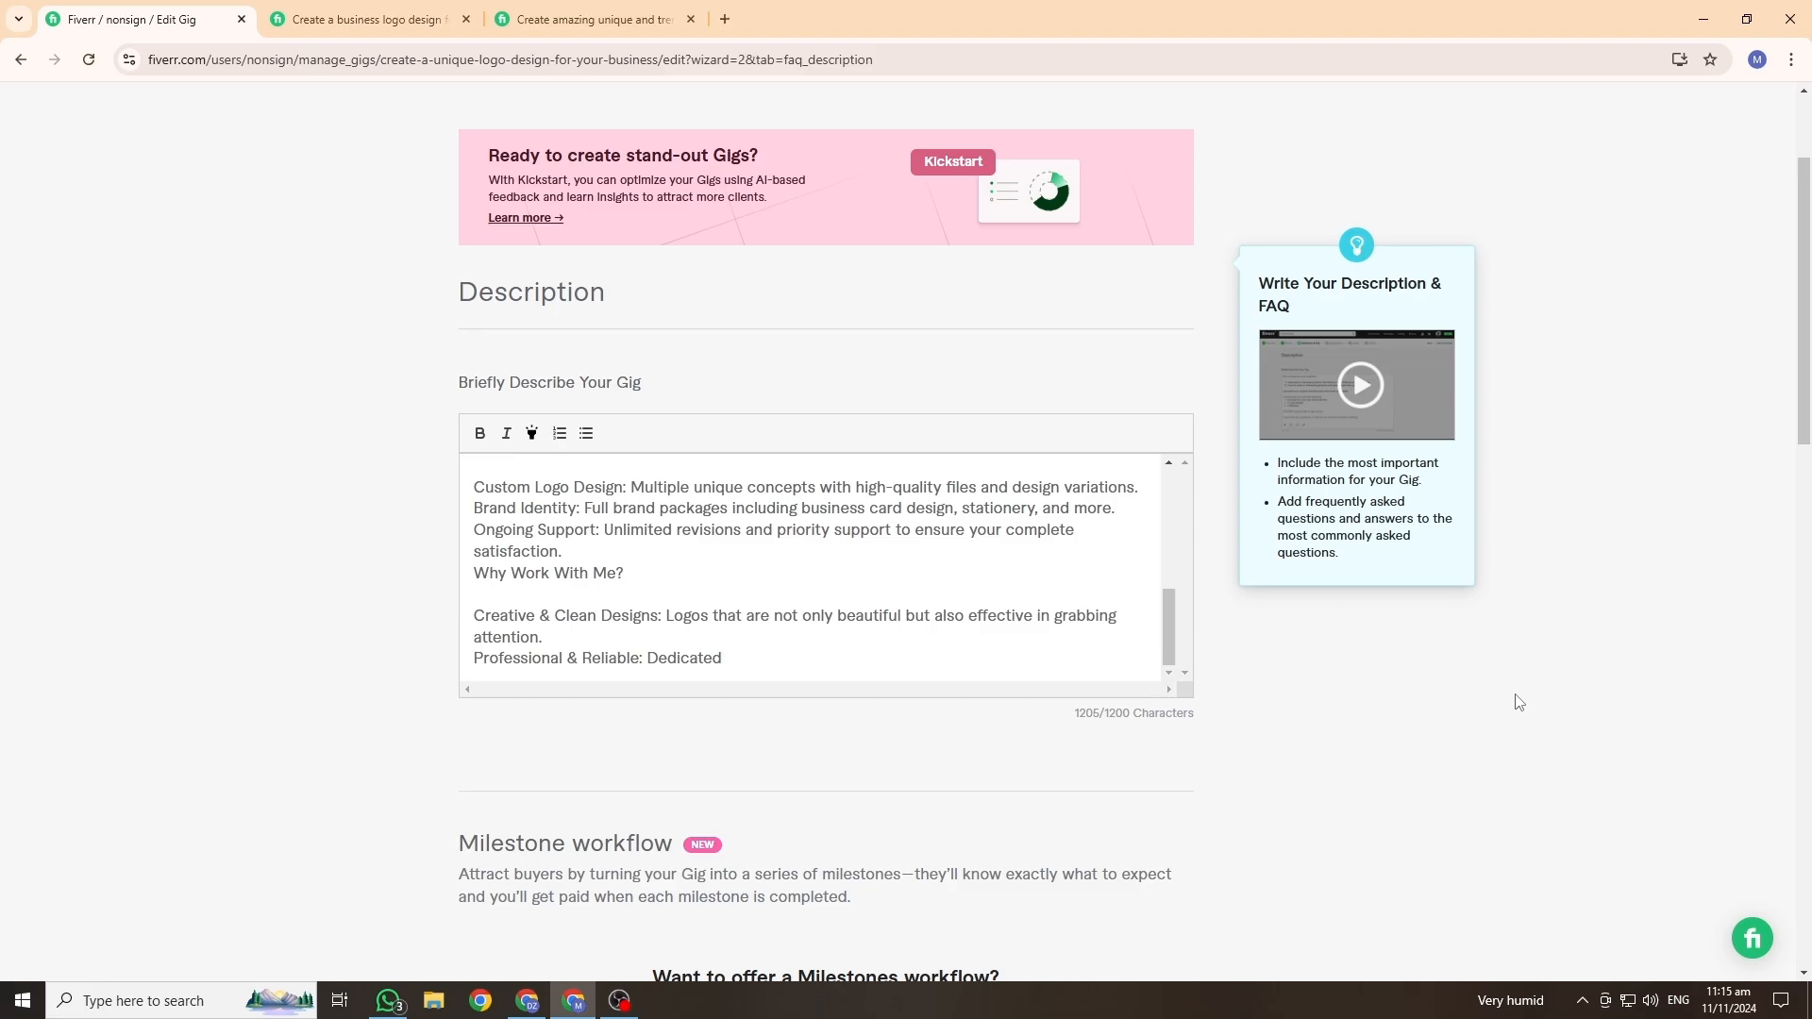
pyautogui.scroll(5, 990, 610)
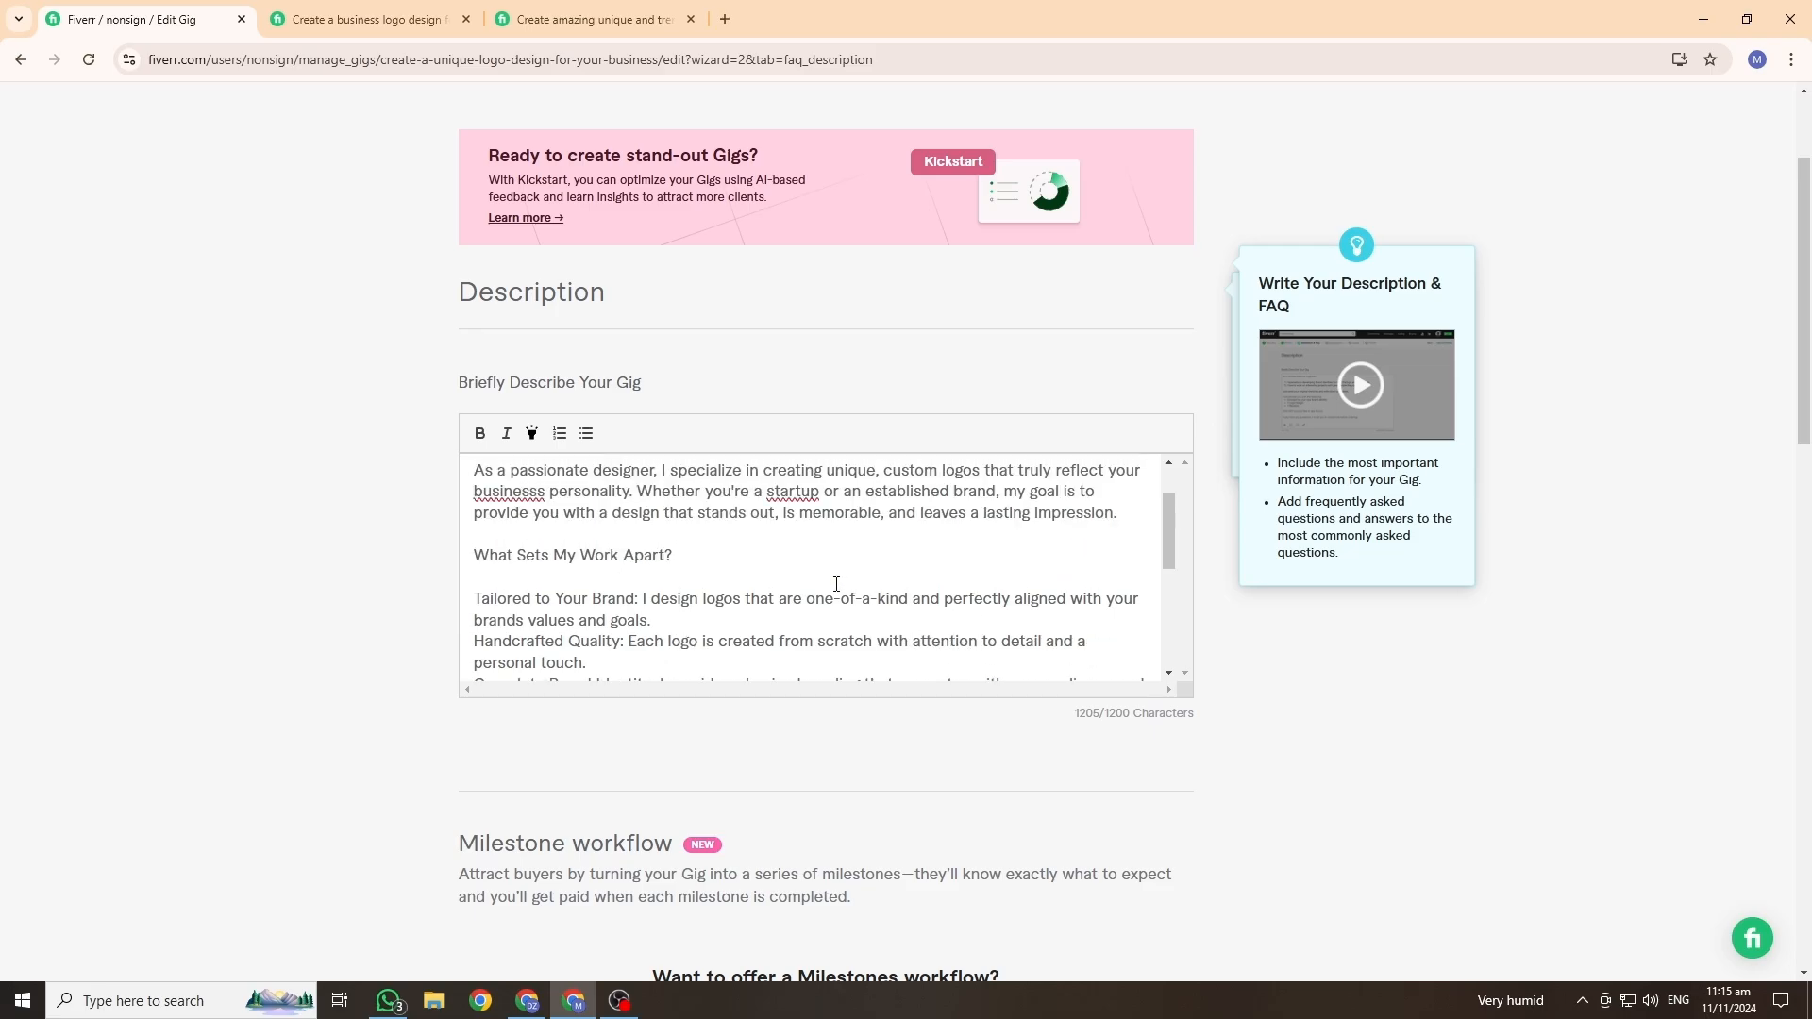
pyautogui.click(368, 19)
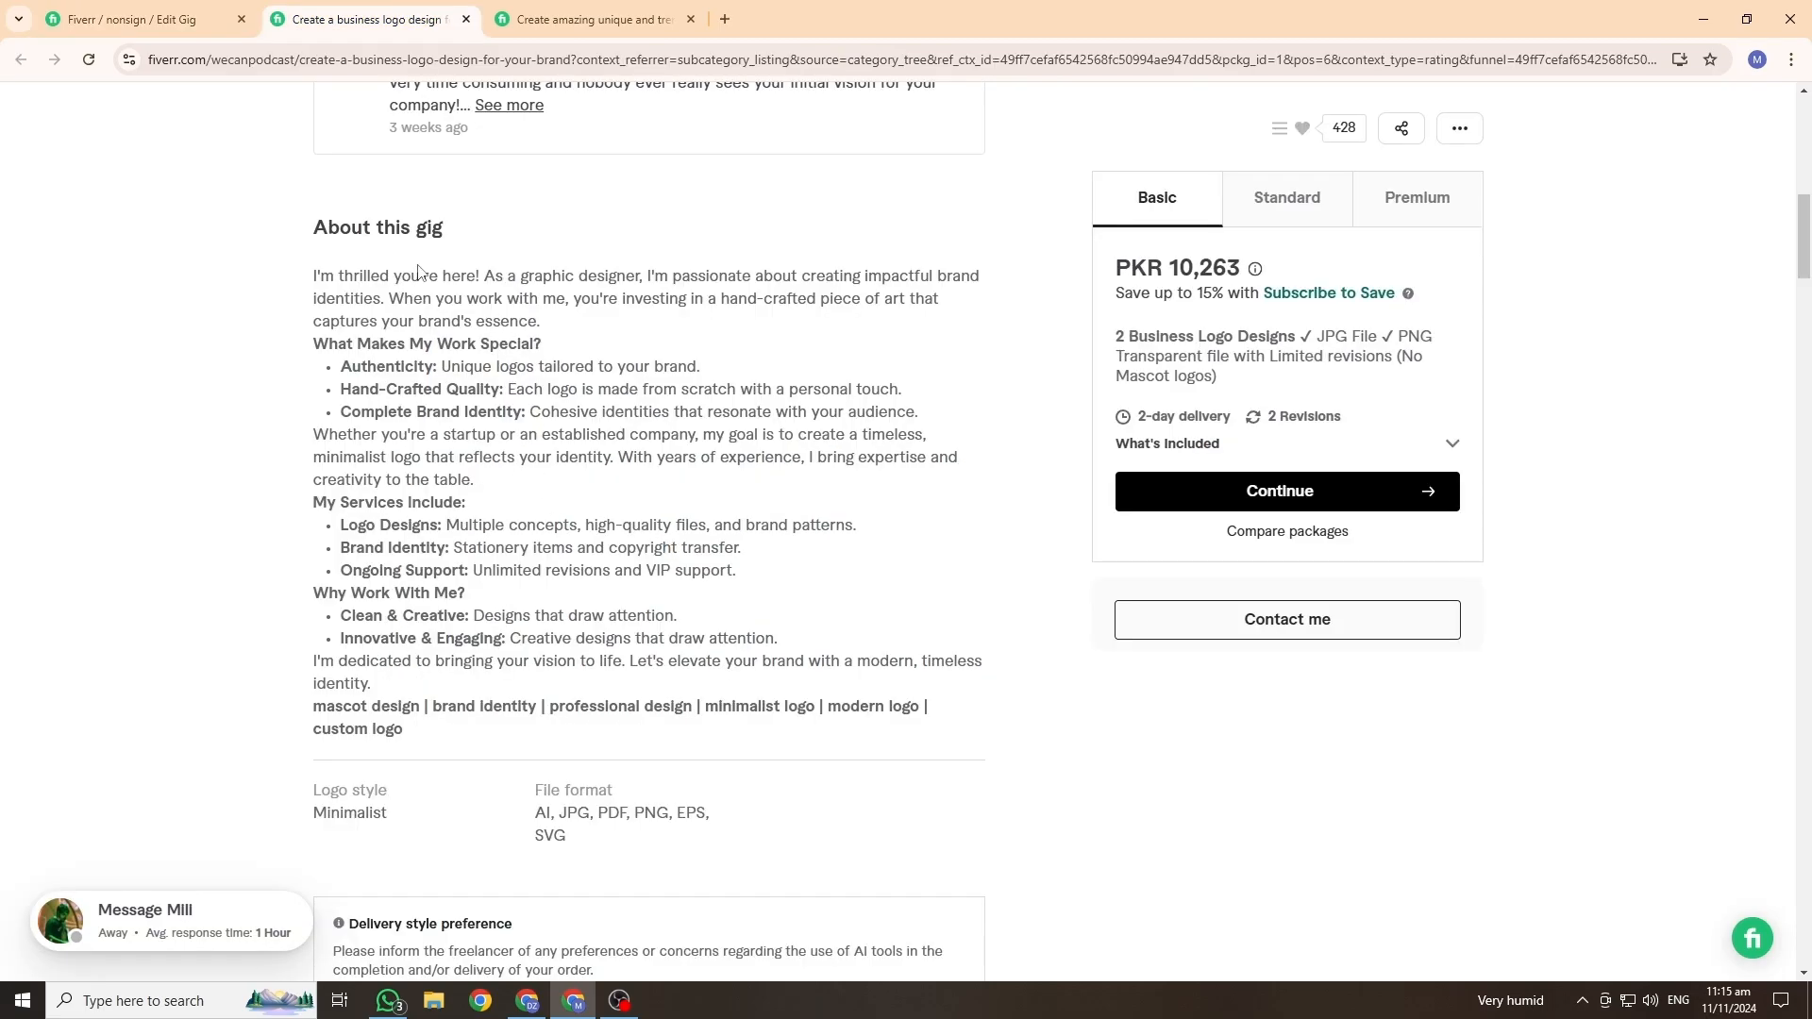
pyautogui.click(631, 15)
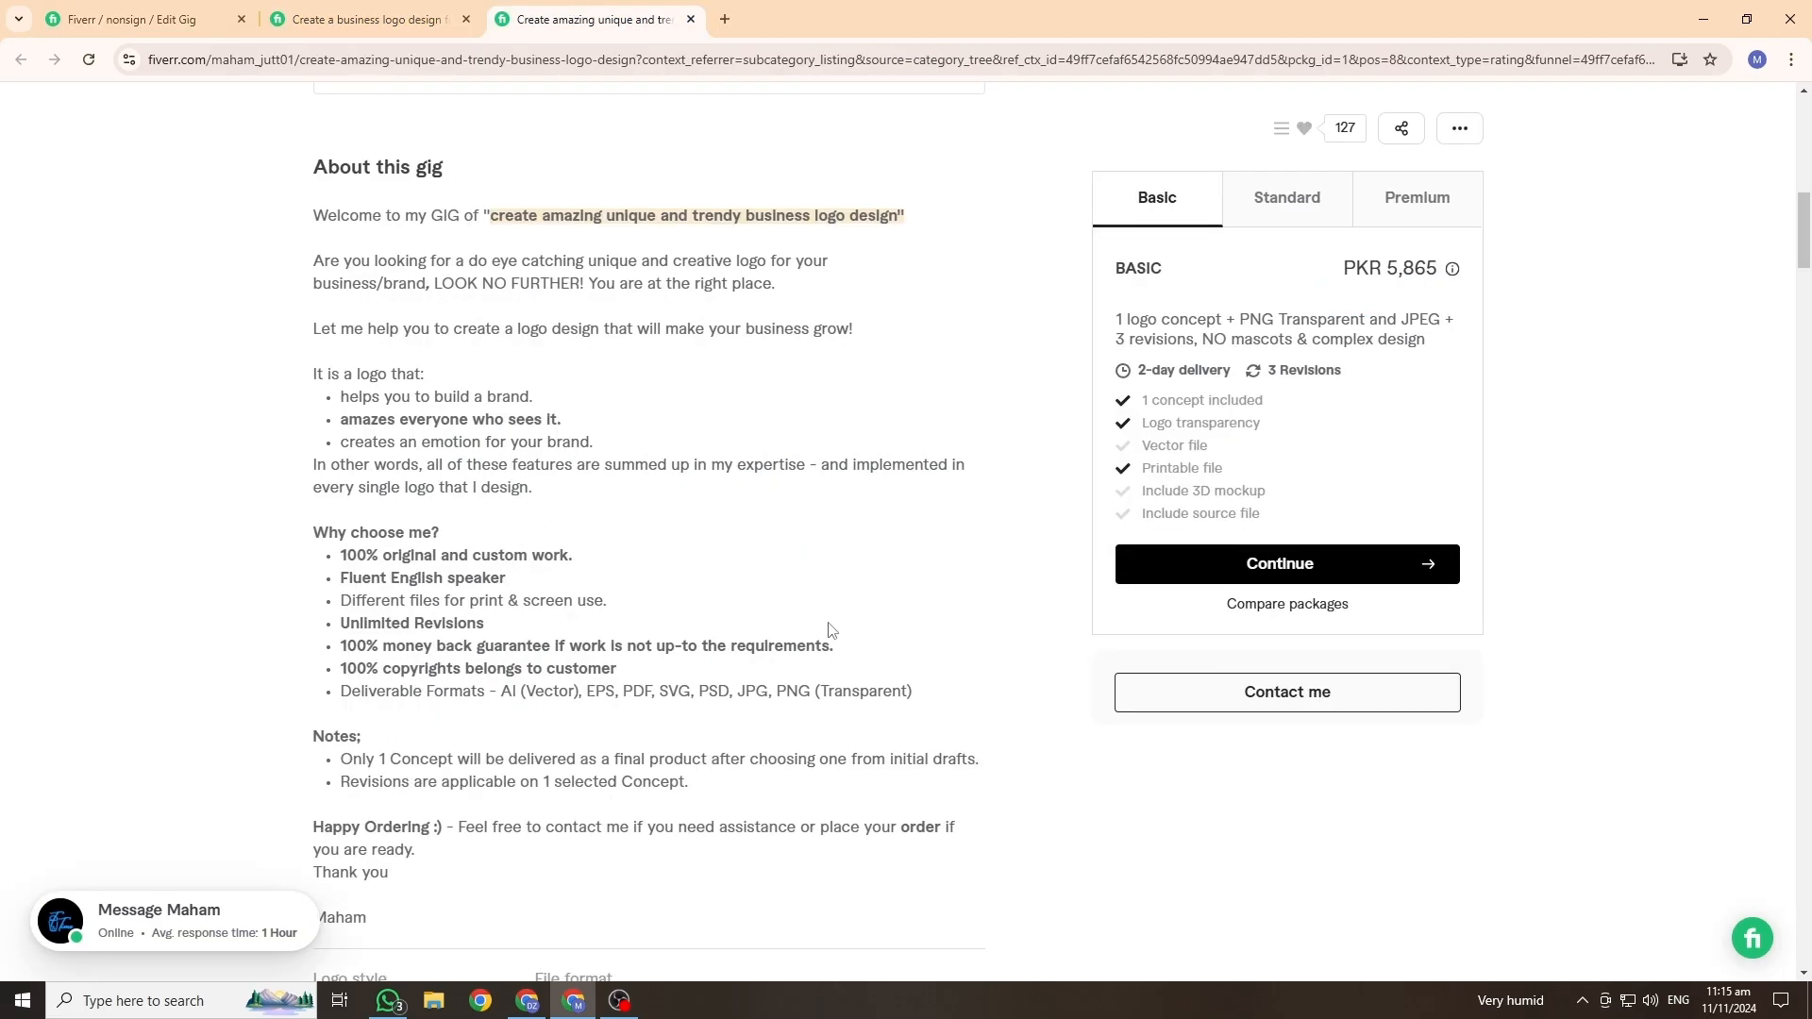
pyautogui.click(369, 13)
pyautogui.click(189, 17)
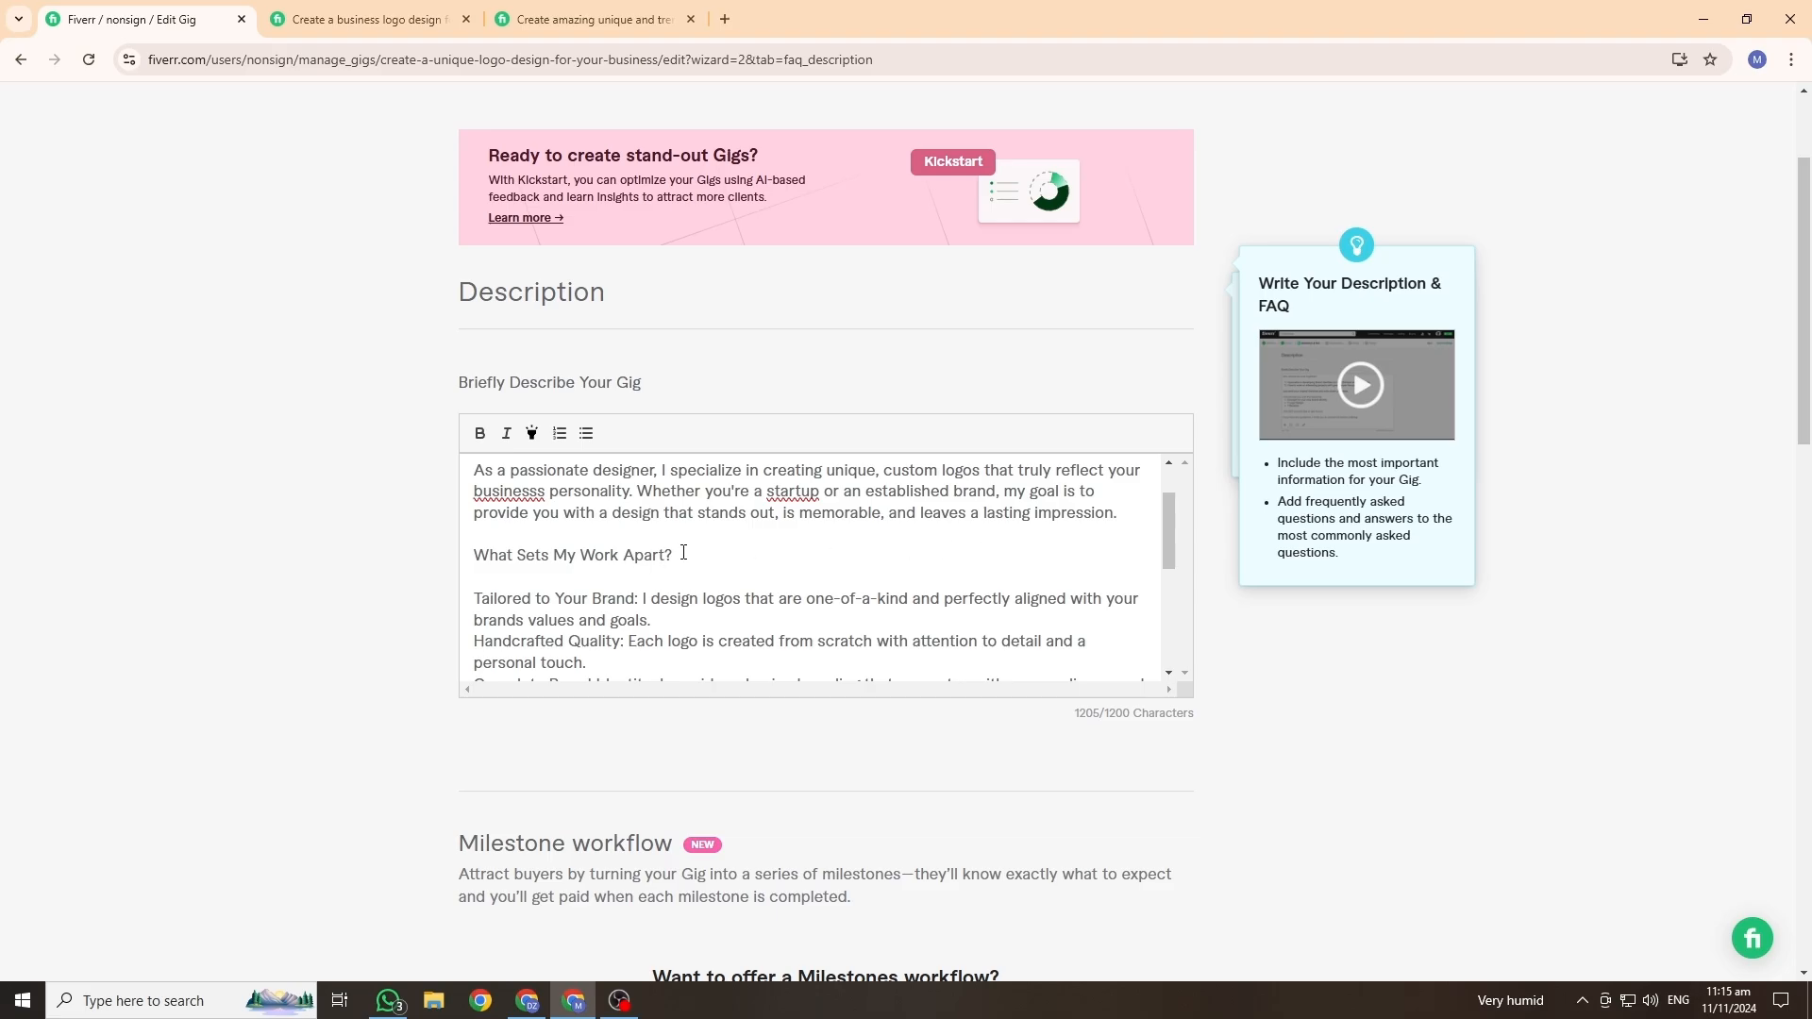
pyautogui.scroll(-10, 901, 590)
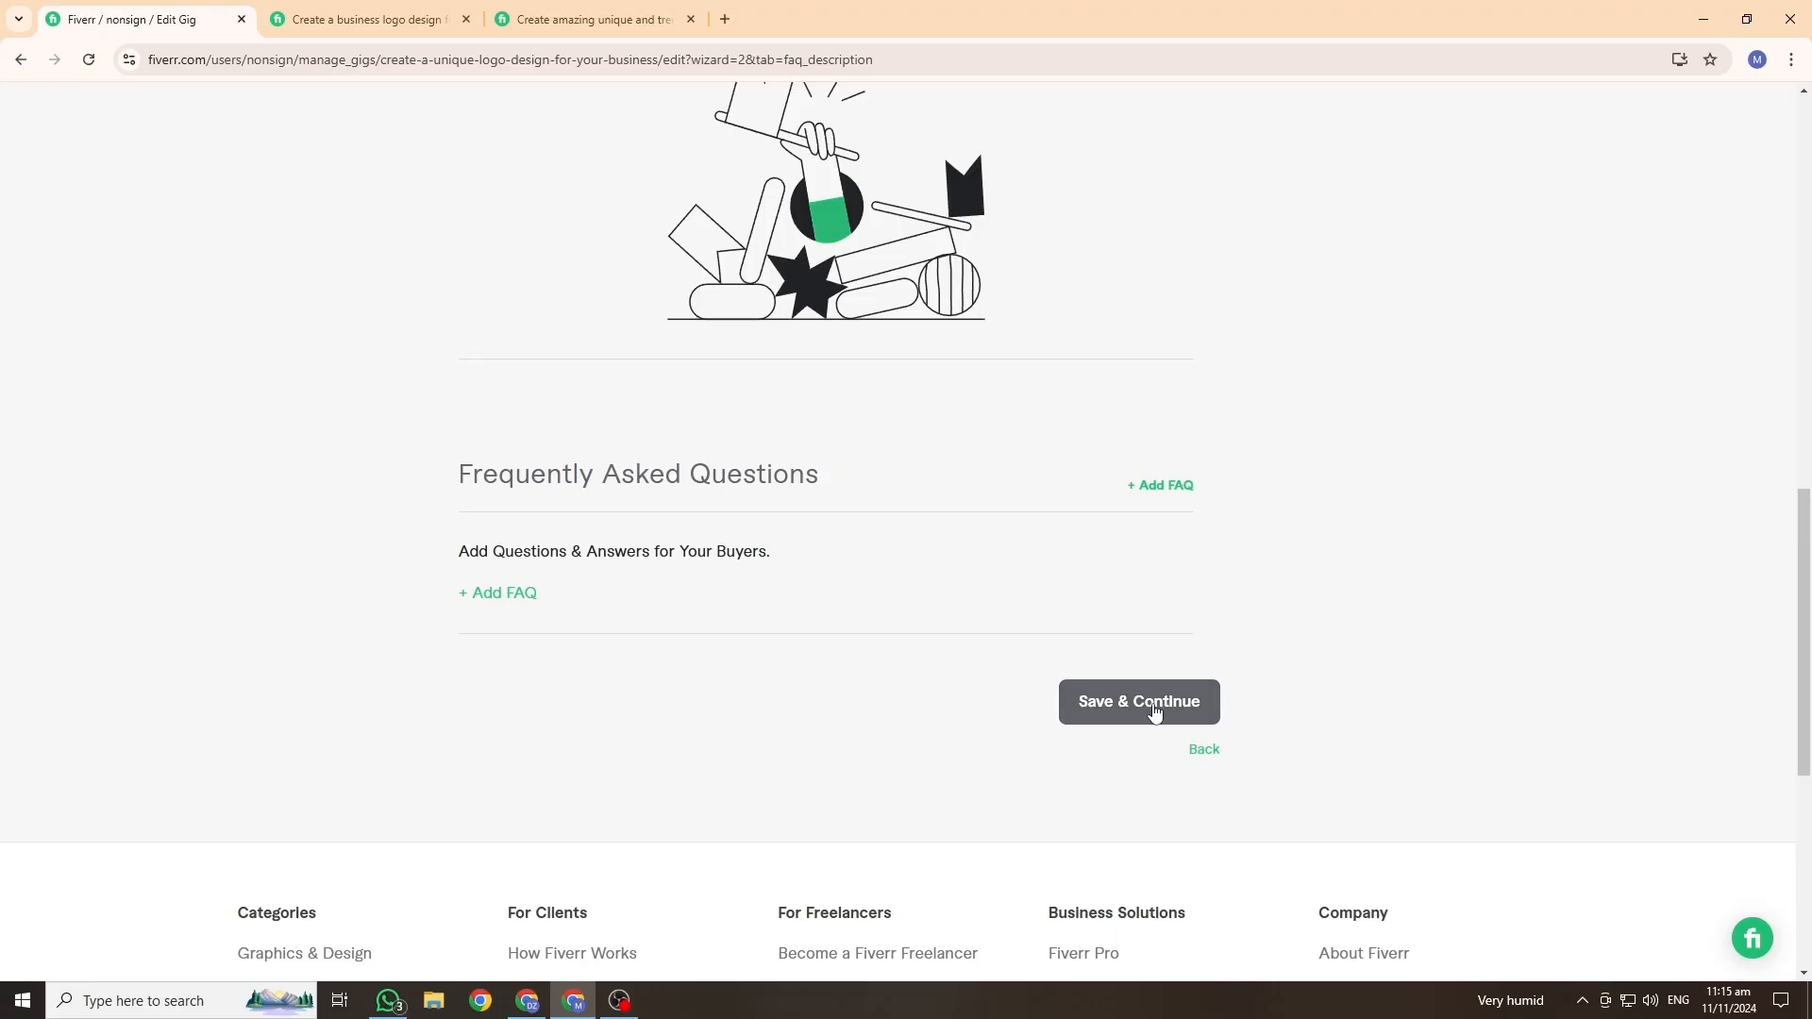
pyautogui.click(1153, 707)
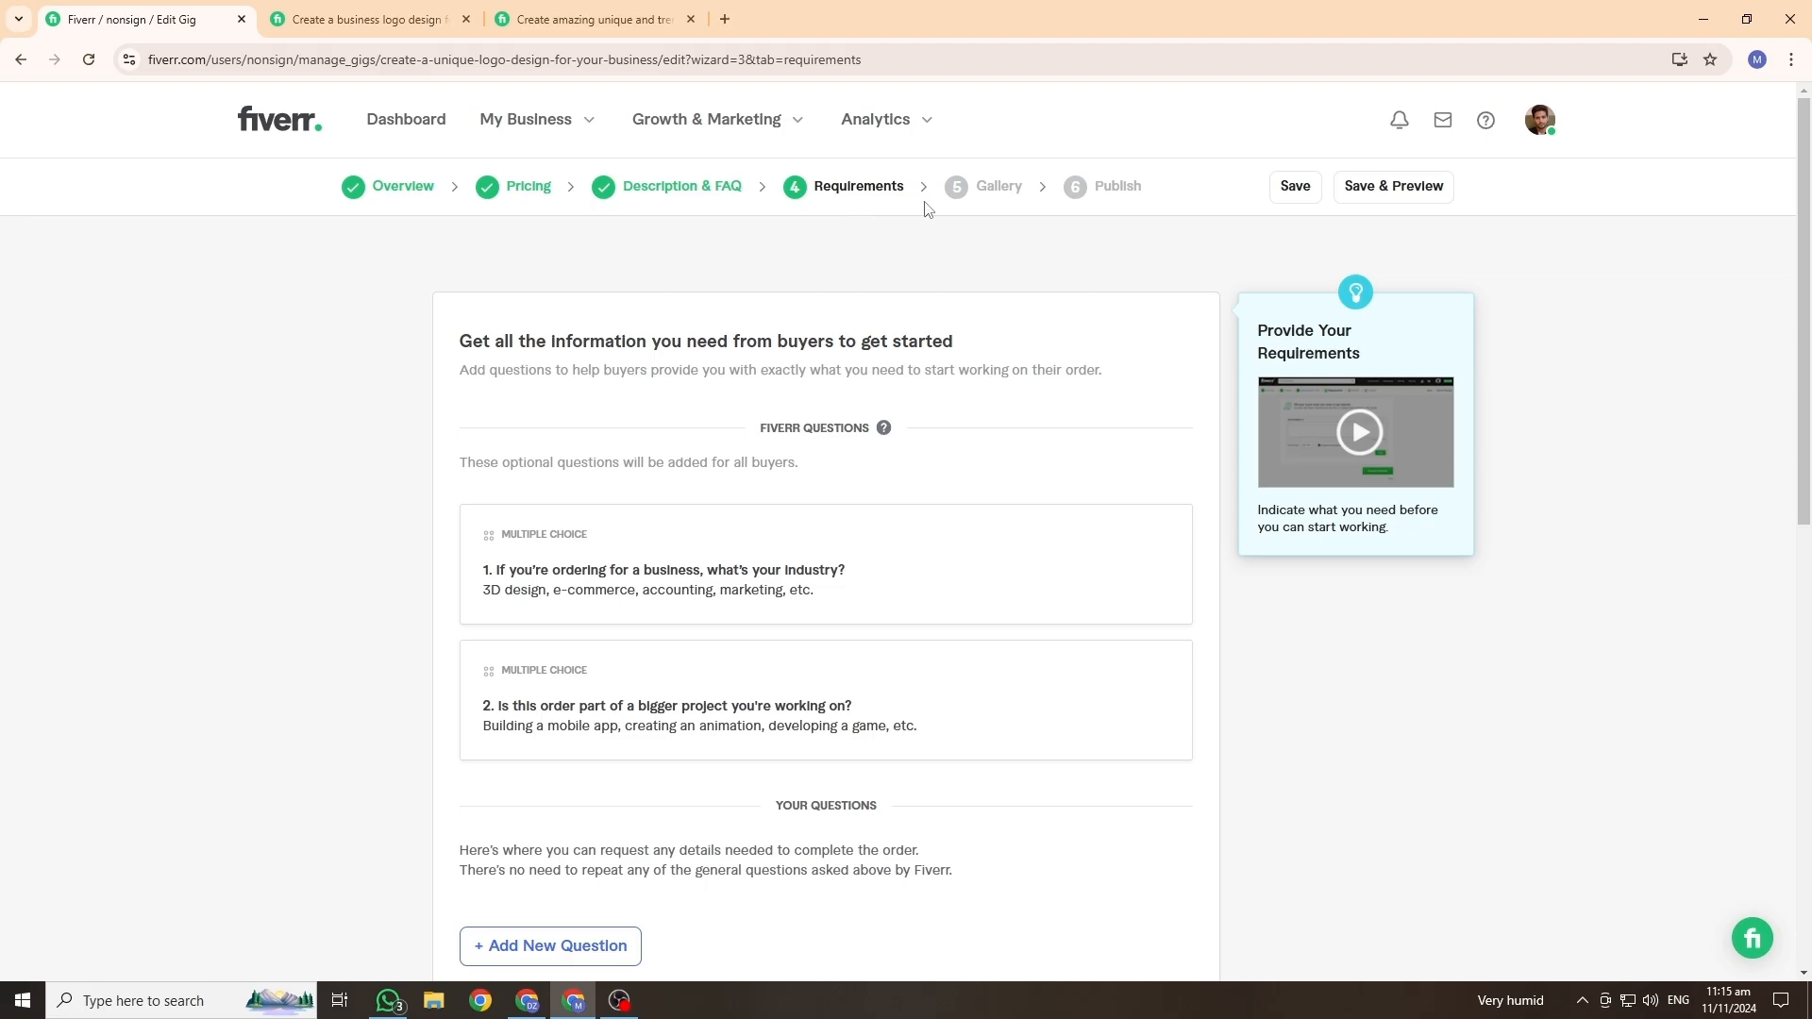
# Step: Add the required free-text buyer question "What is the name of your brand or company?" and save the requirements to continue to the gallery
pyautogui.scroll(-1, 1164, 416)
pyautogui.scroll(-1, 956, 715)
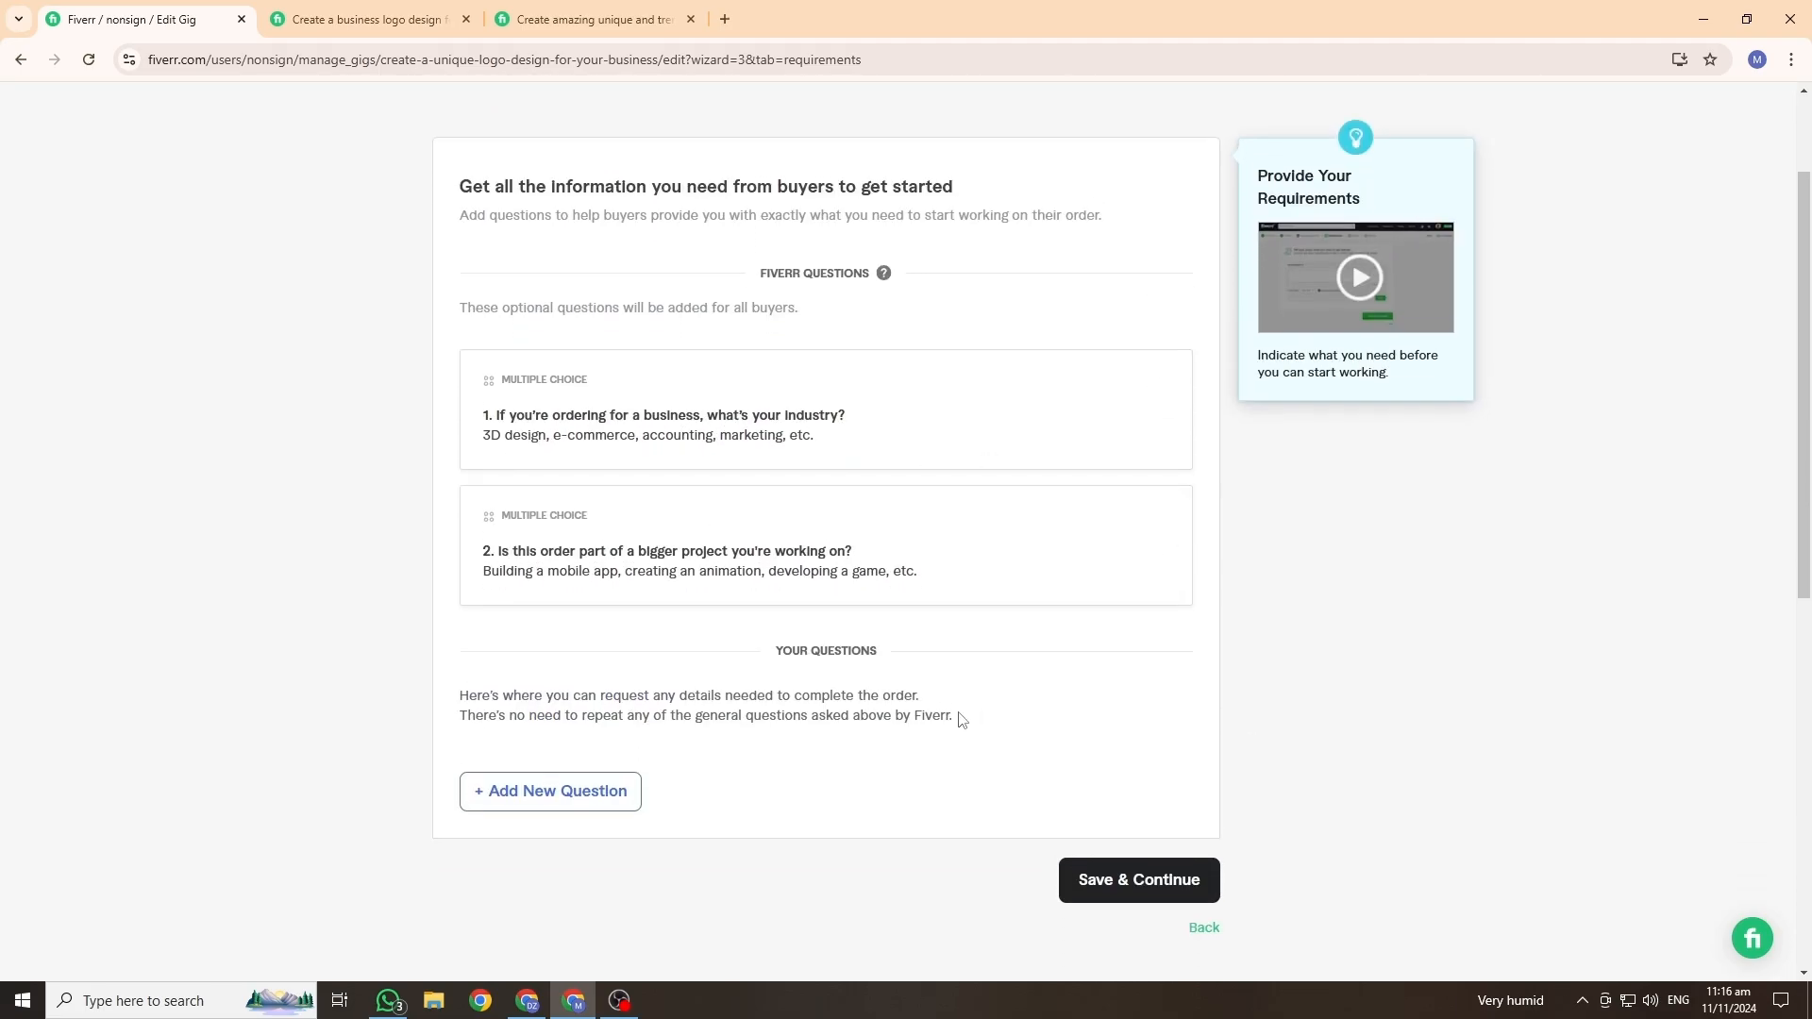
pyautogui.click(595, 772)
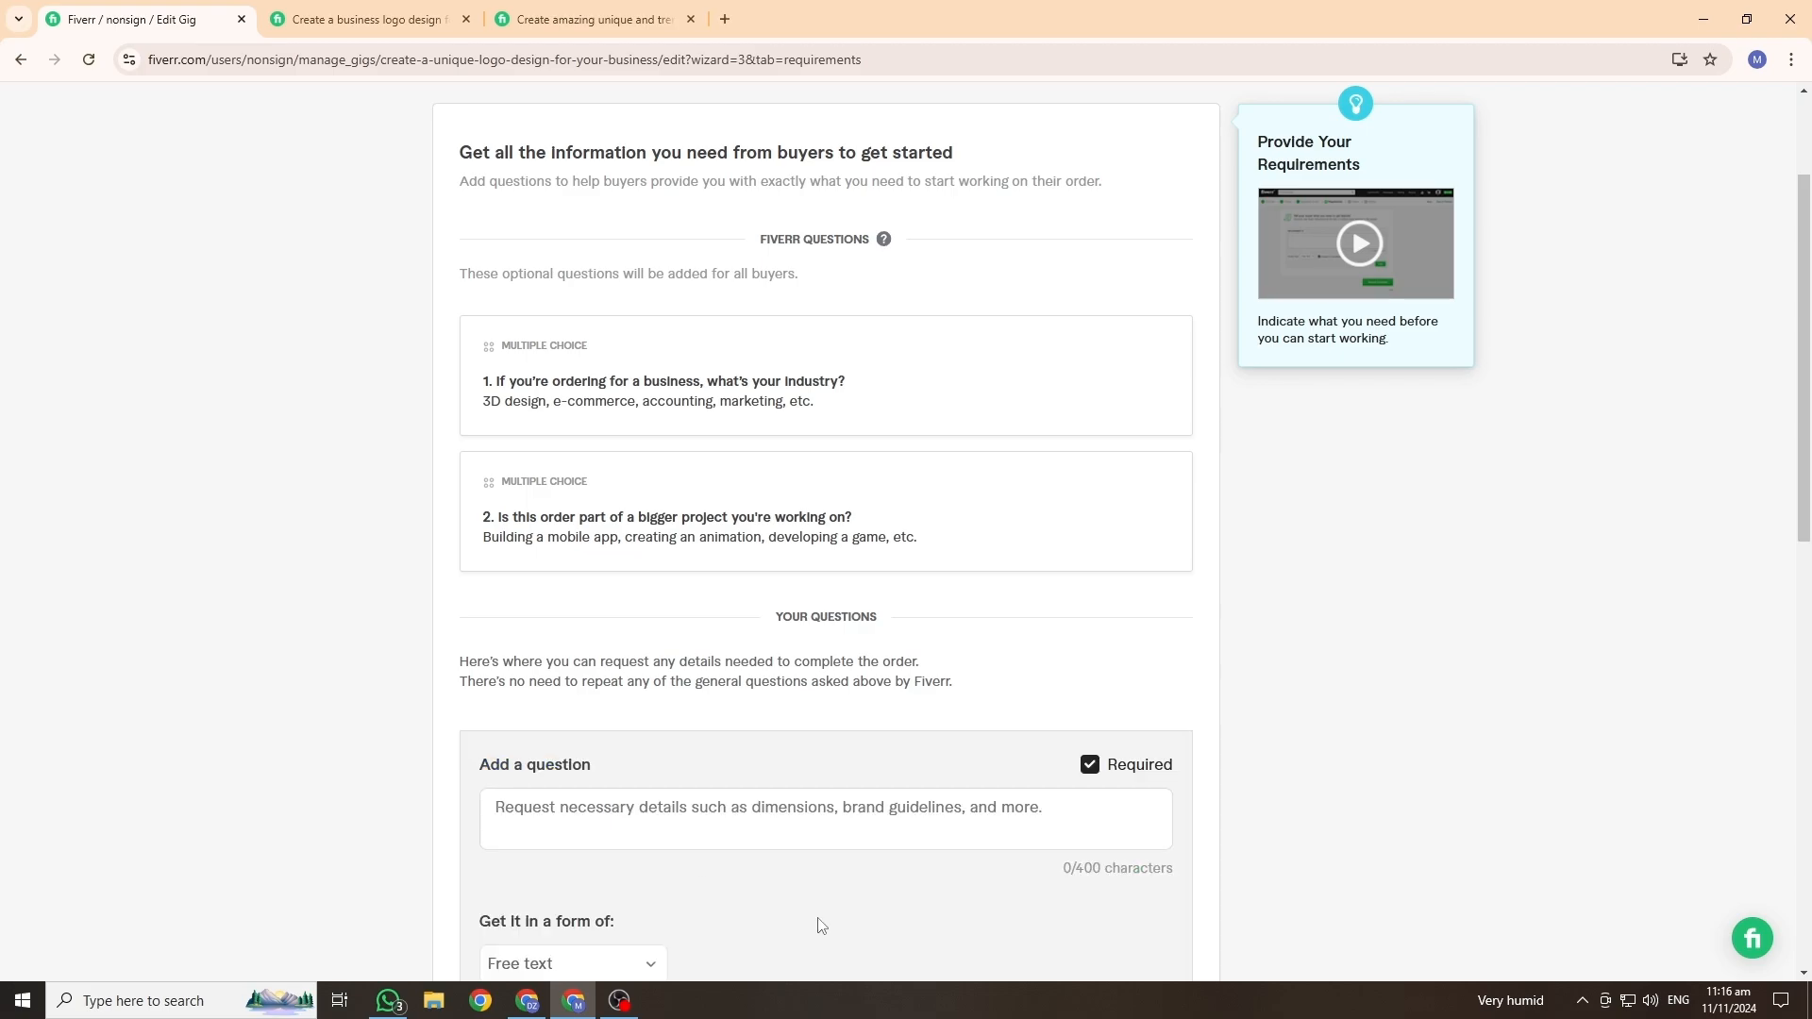
pyautogui.scroll(-2, 412, 710)
pyautogui.click(704, 623)
pyautogui.write('What is the name of your brand or company?')
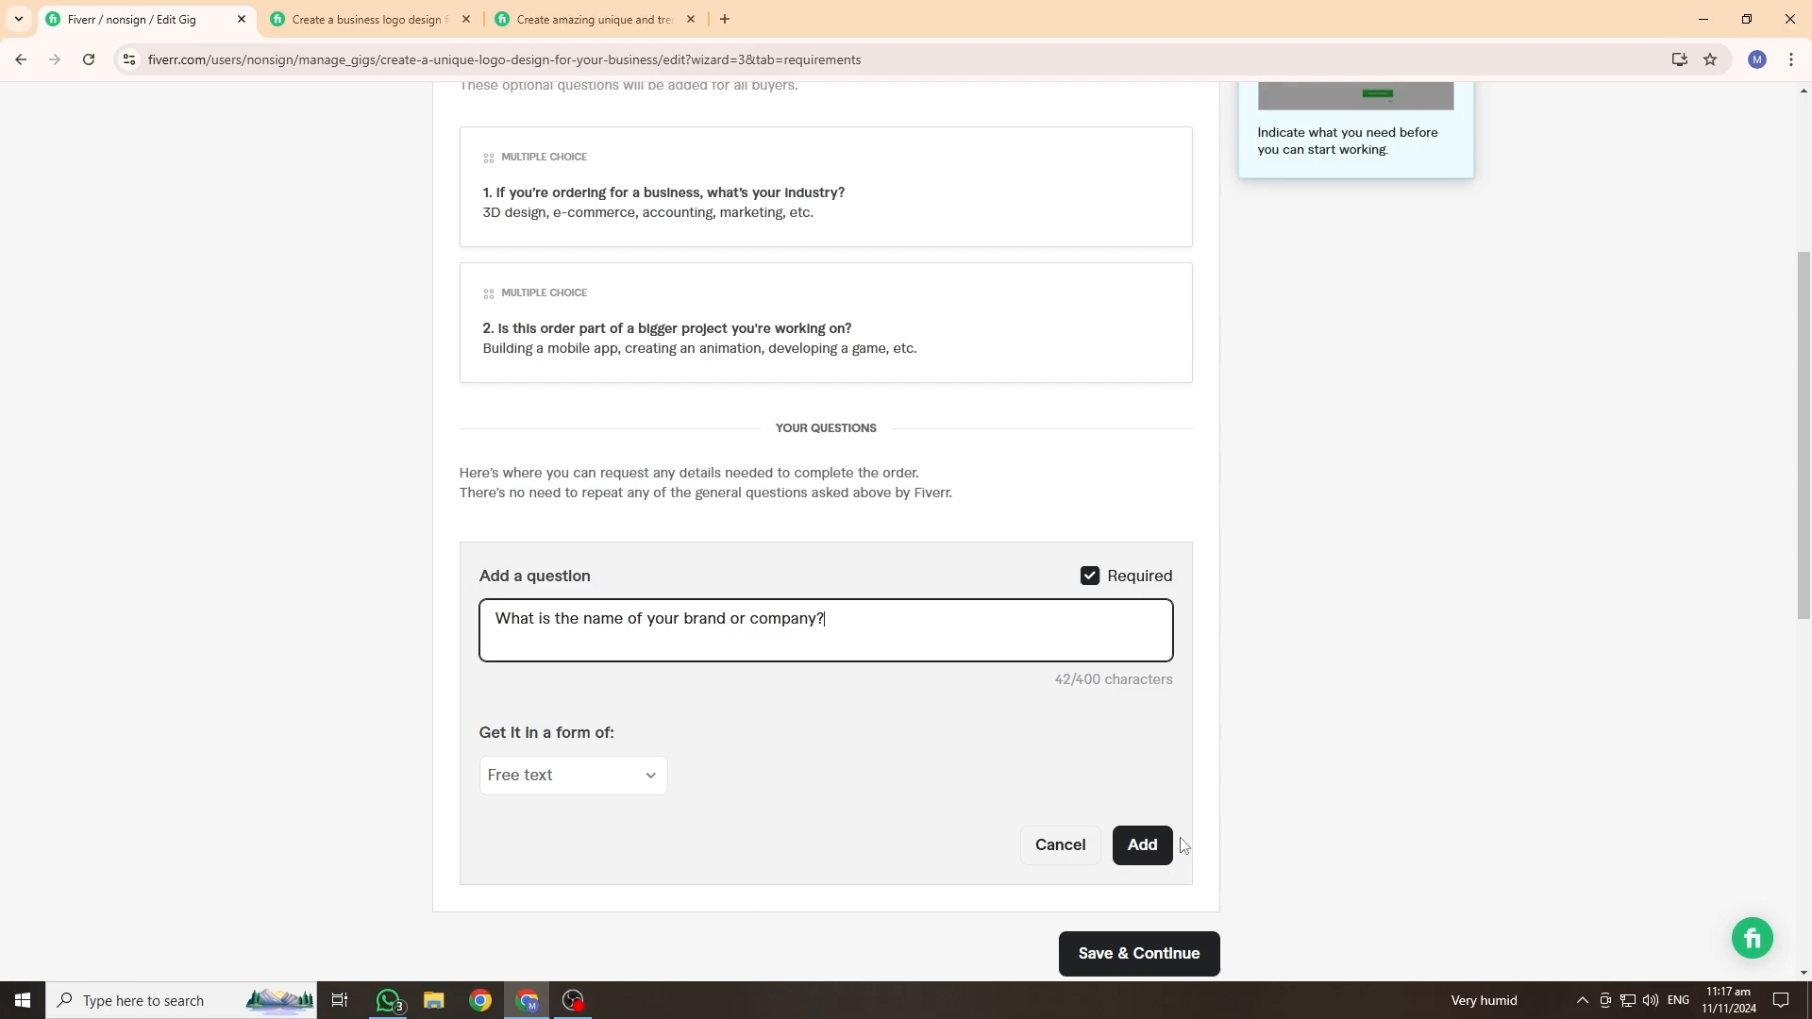
pyautogui.click(1144, 854)
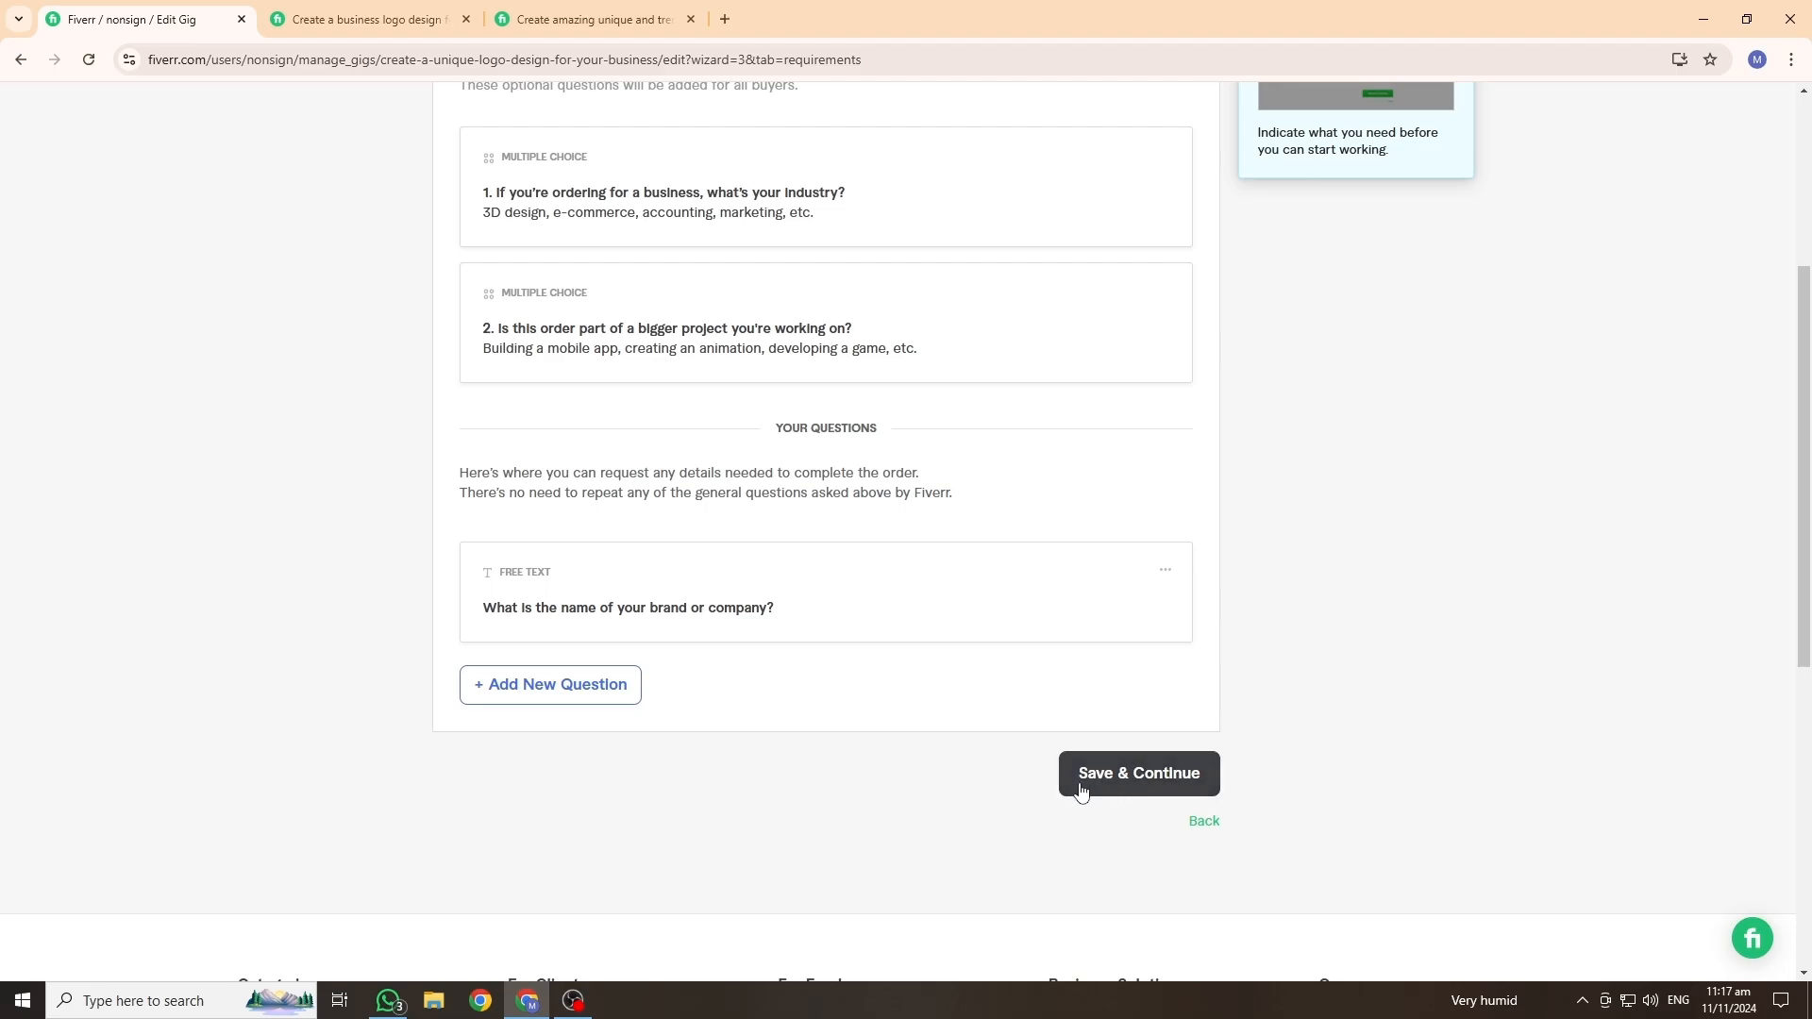
pyautogui.click(1163, 781)
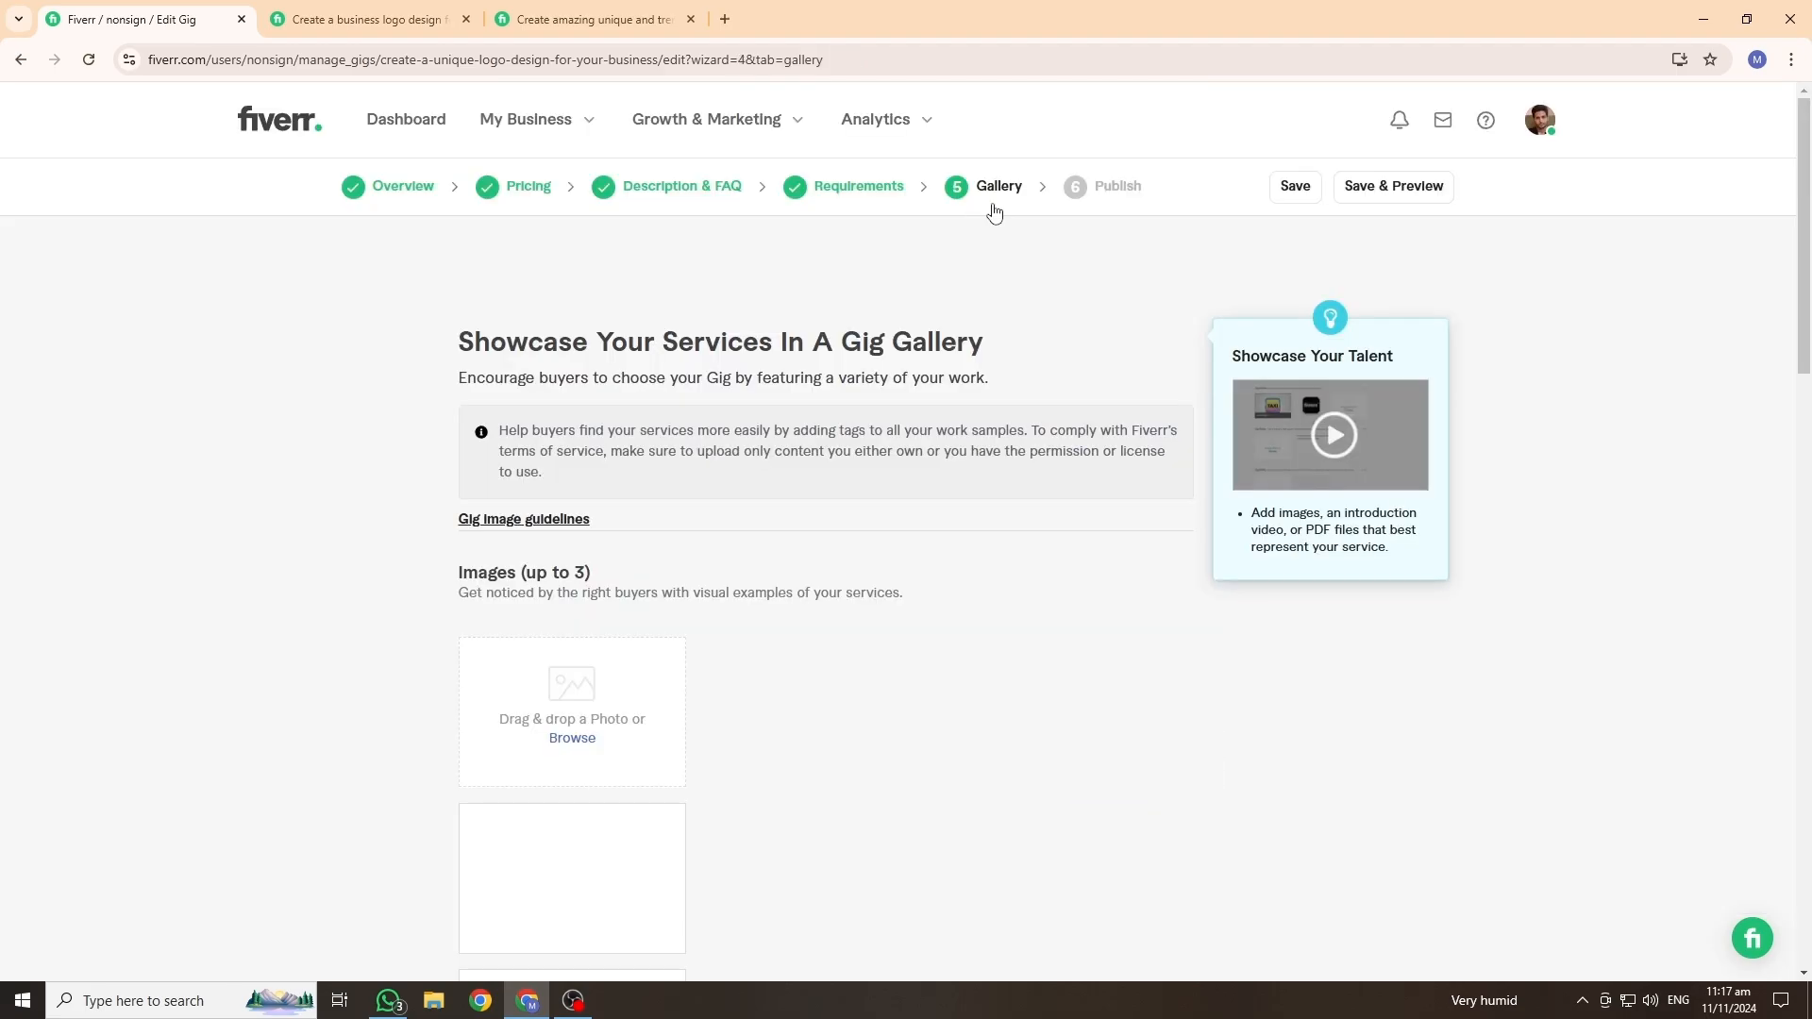
# Step: Examine the gallery's image, video and document upload sections with their size and format guidelines
pyautogui.scroll(-2, 802, 435)
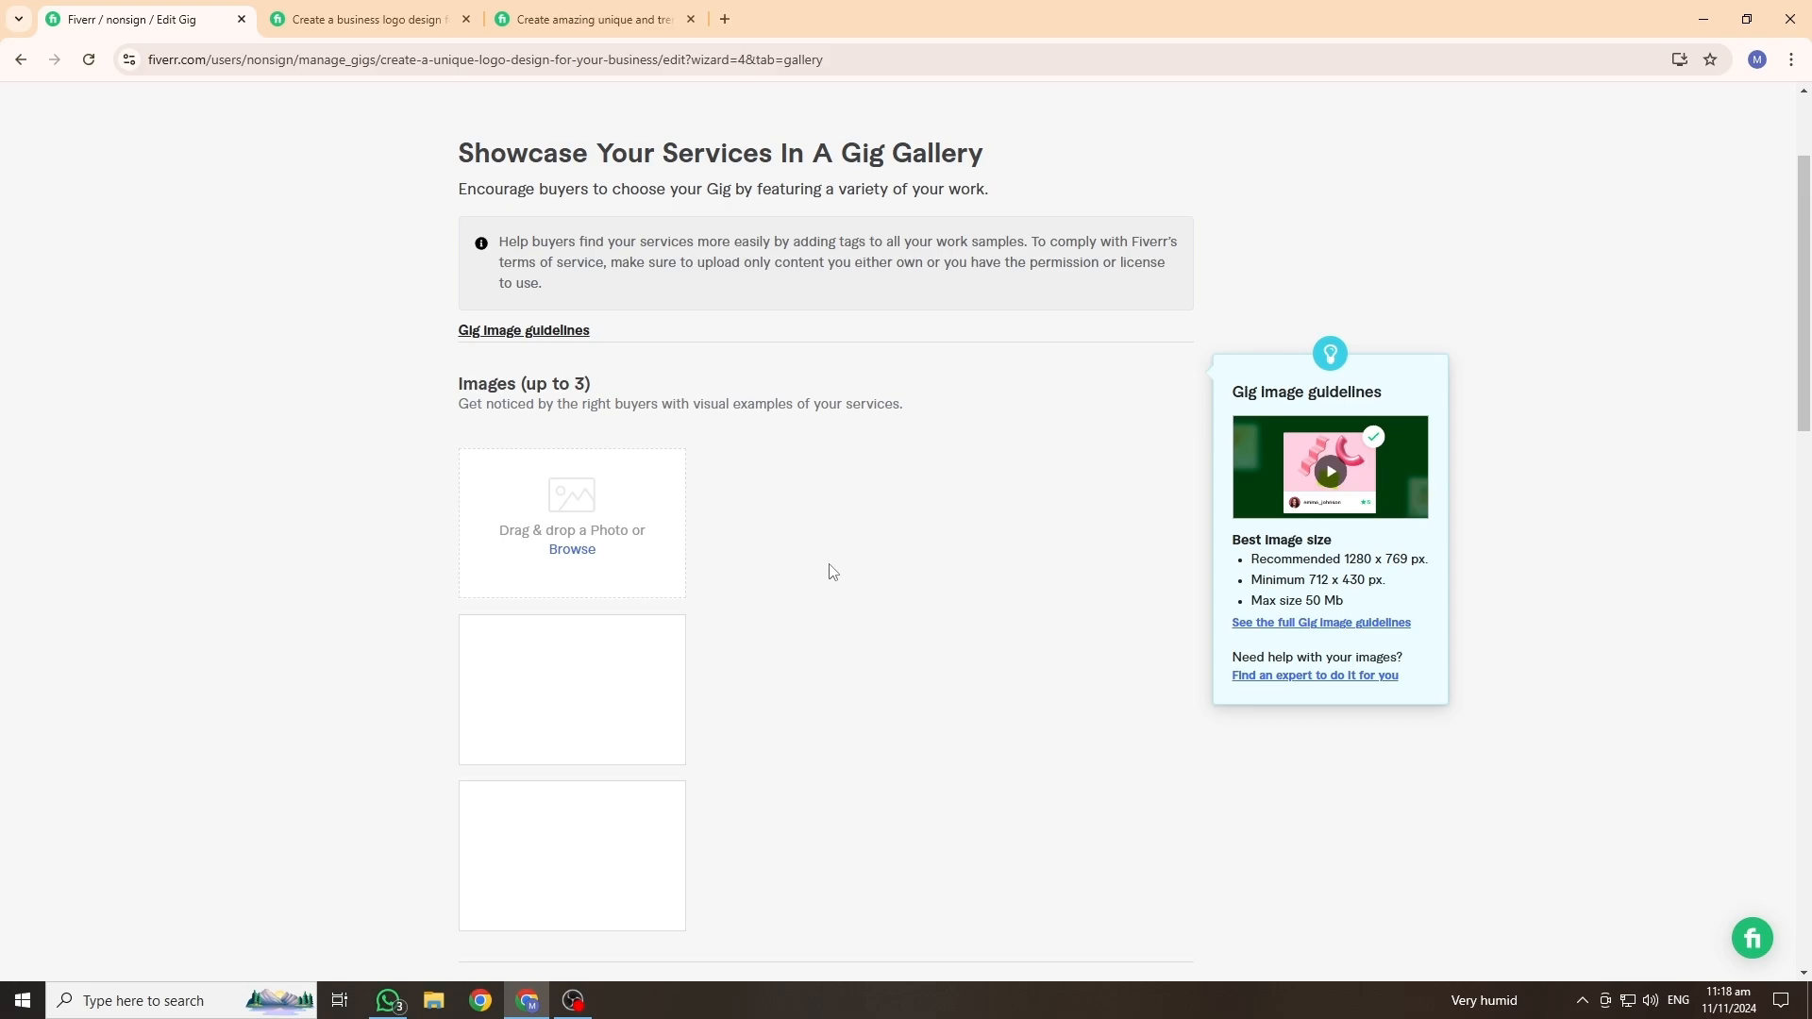
pyautogui.scroll(-1, 833, 572)
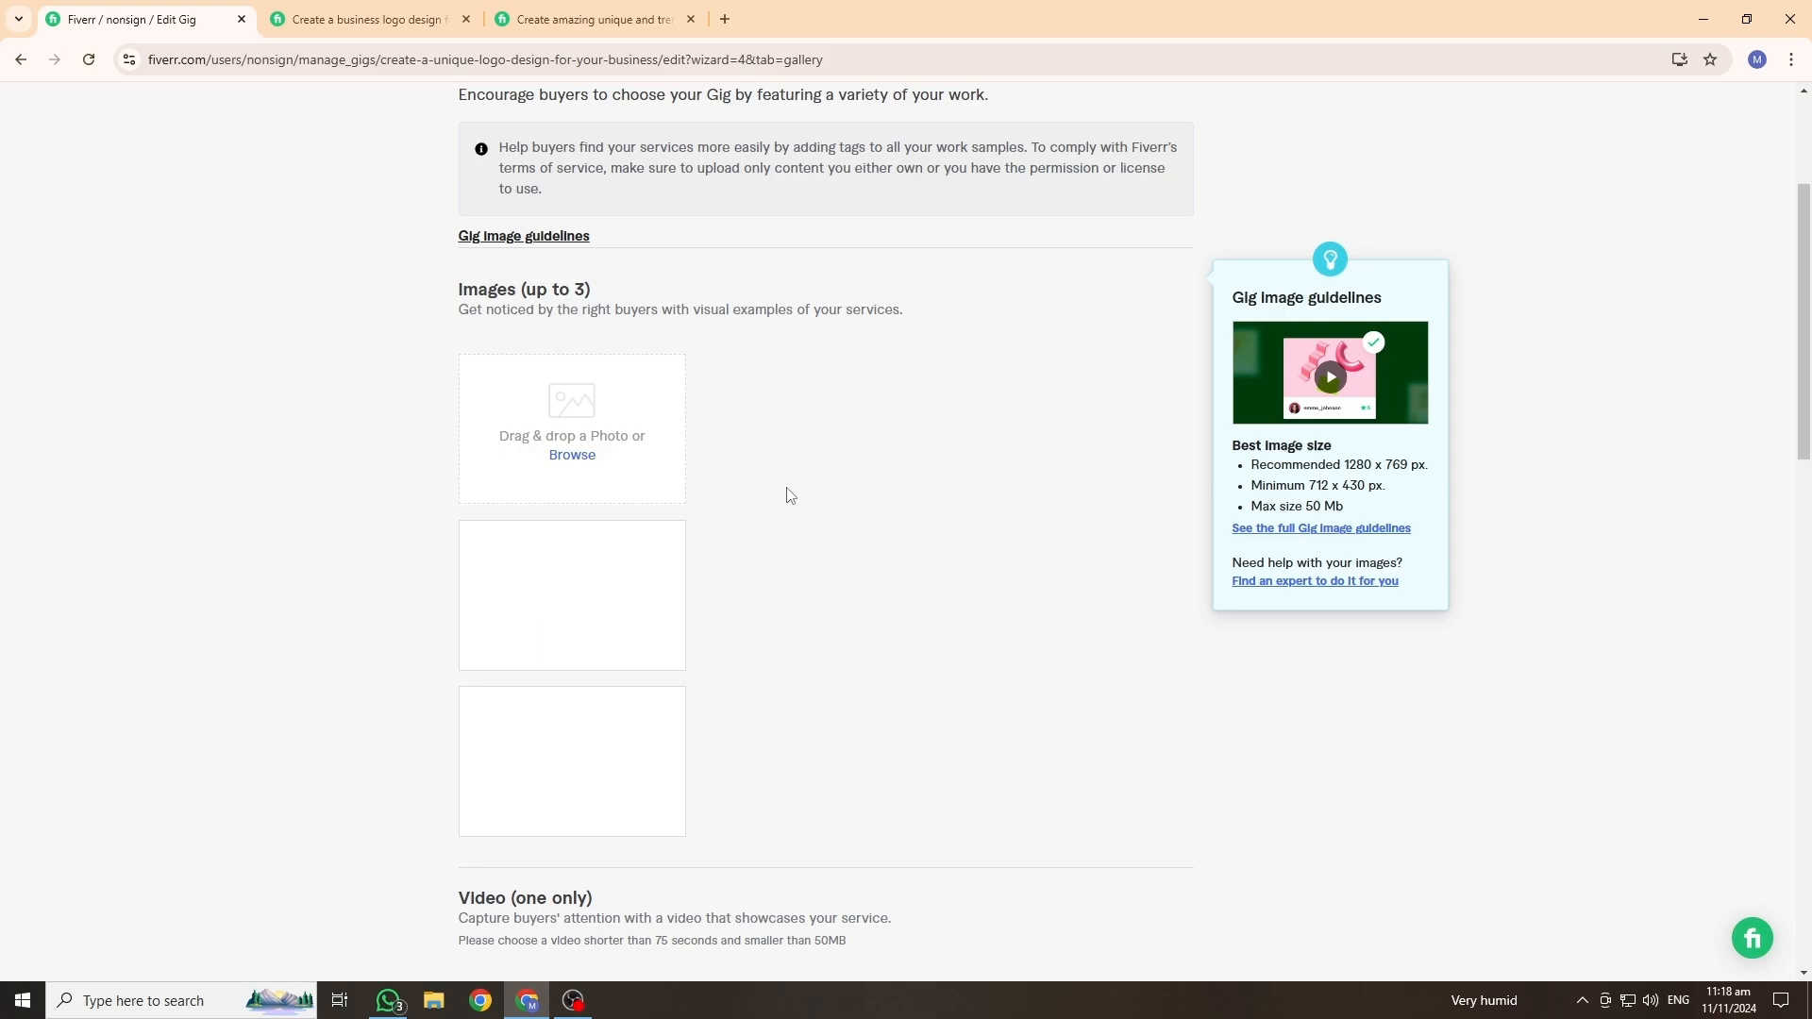
pyautogui.scroll(-4, 790, 495)
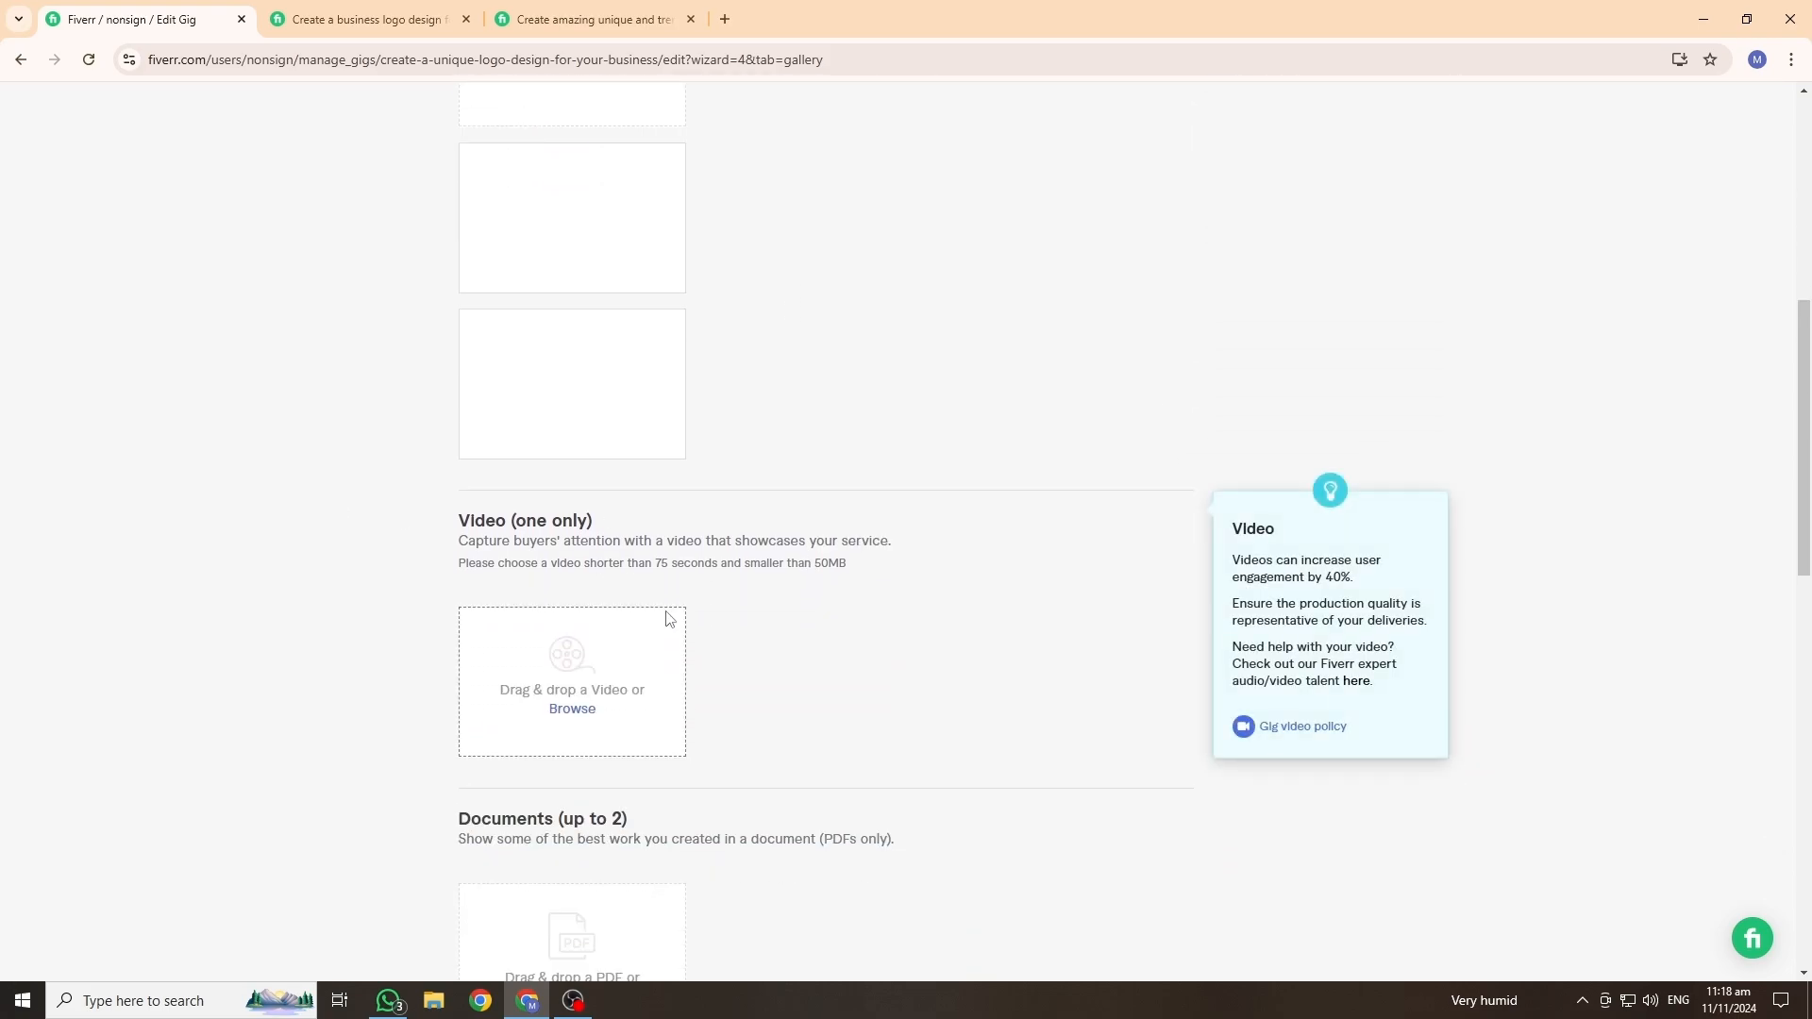
pyautogui.scroll(-2, 727, 705)
pyautogui.scroll(3, 814, 682)
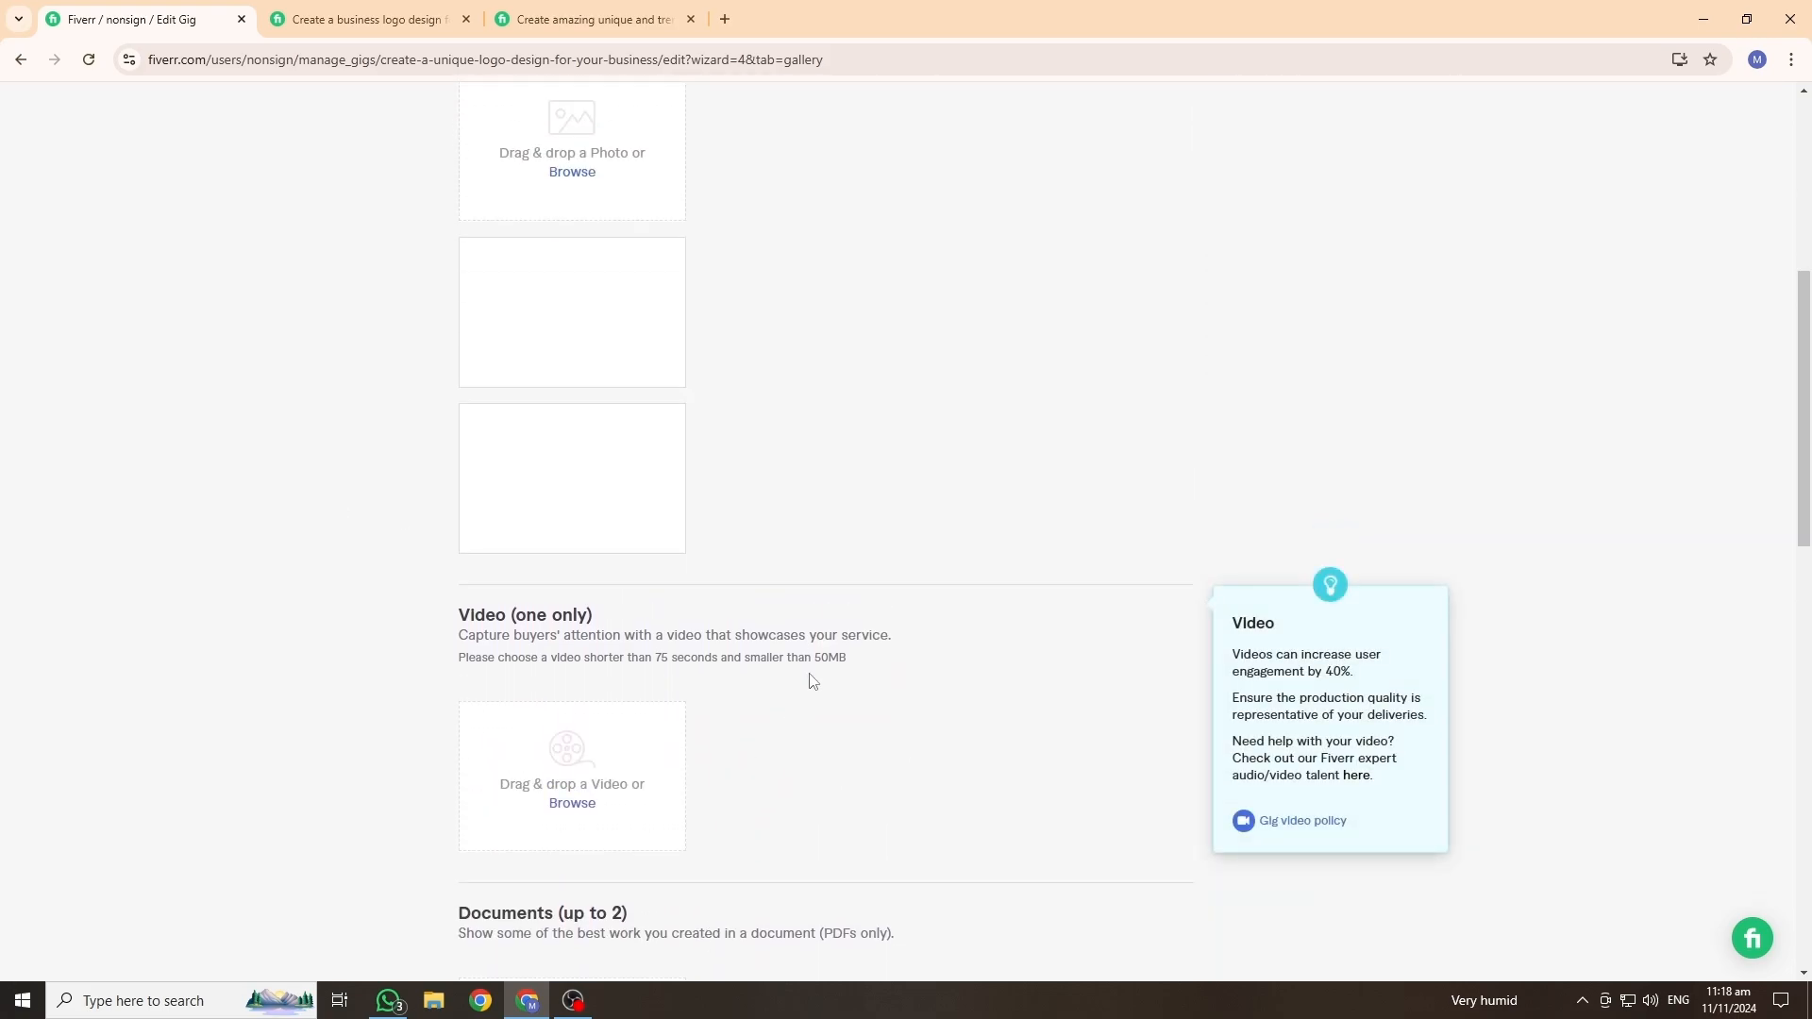
pyautogui.scroll(-3, 675, 781)
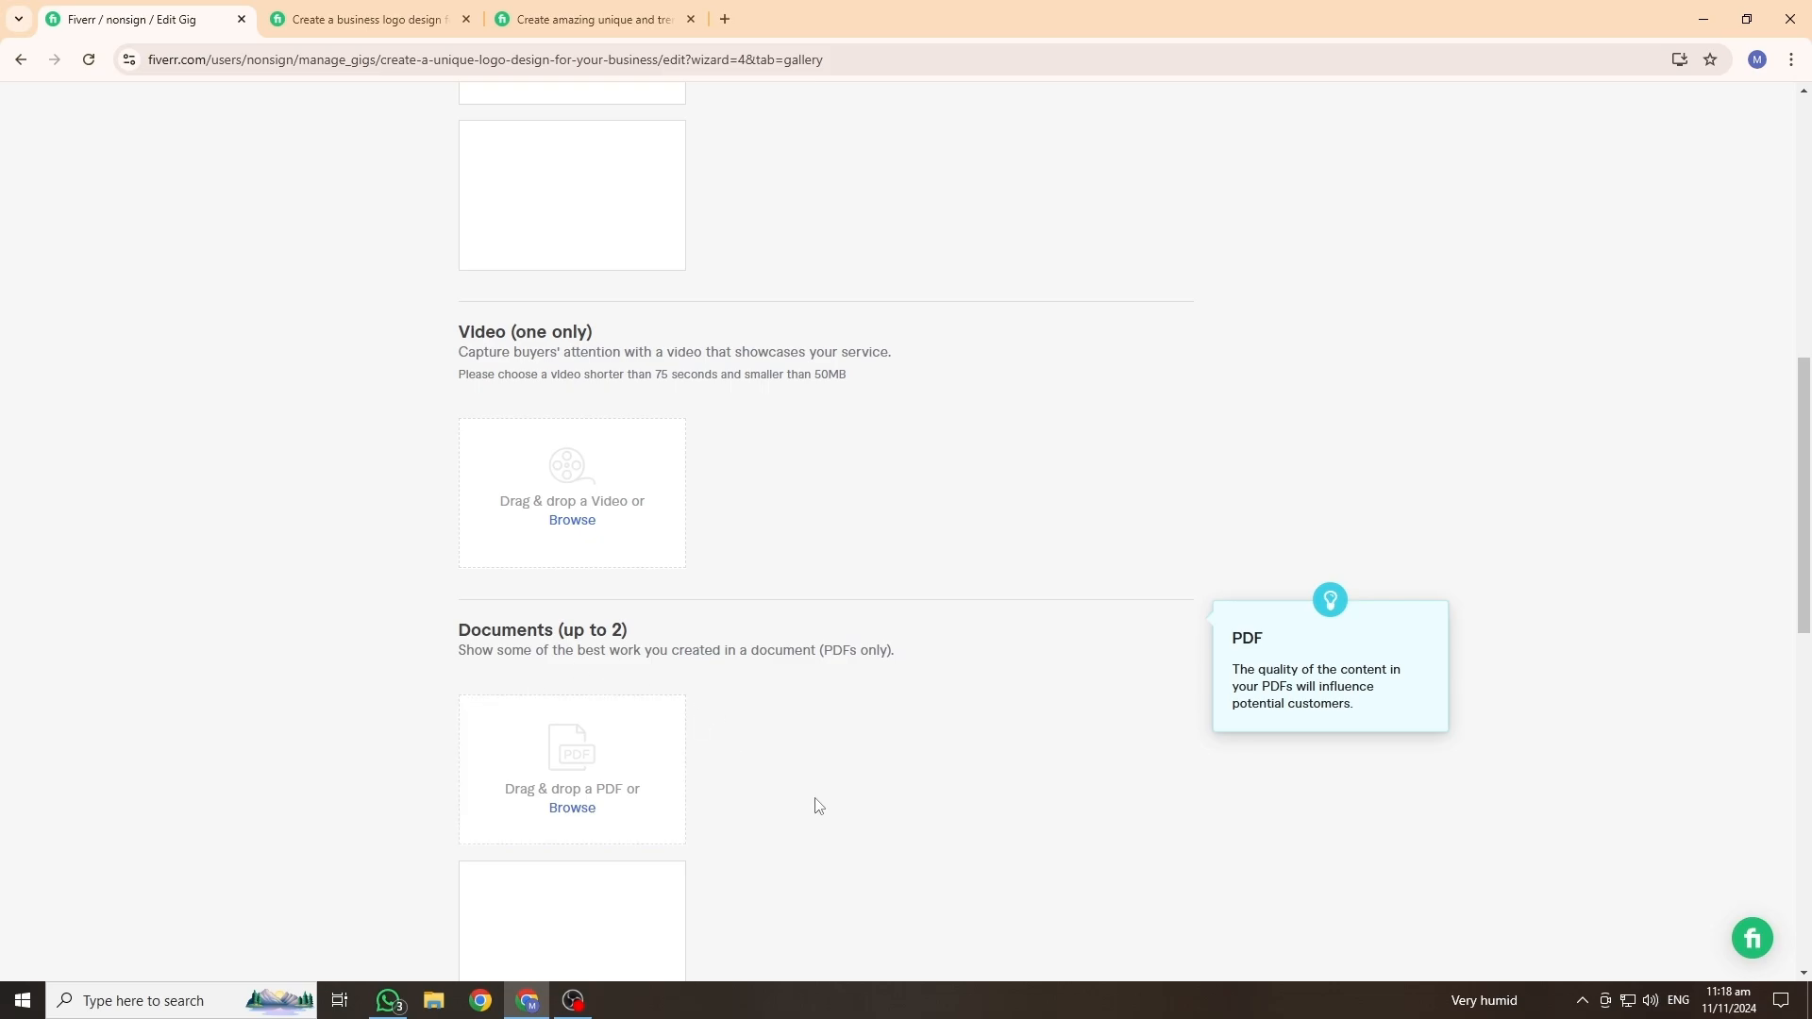
pyautogui.scroll(6, 774, 526)
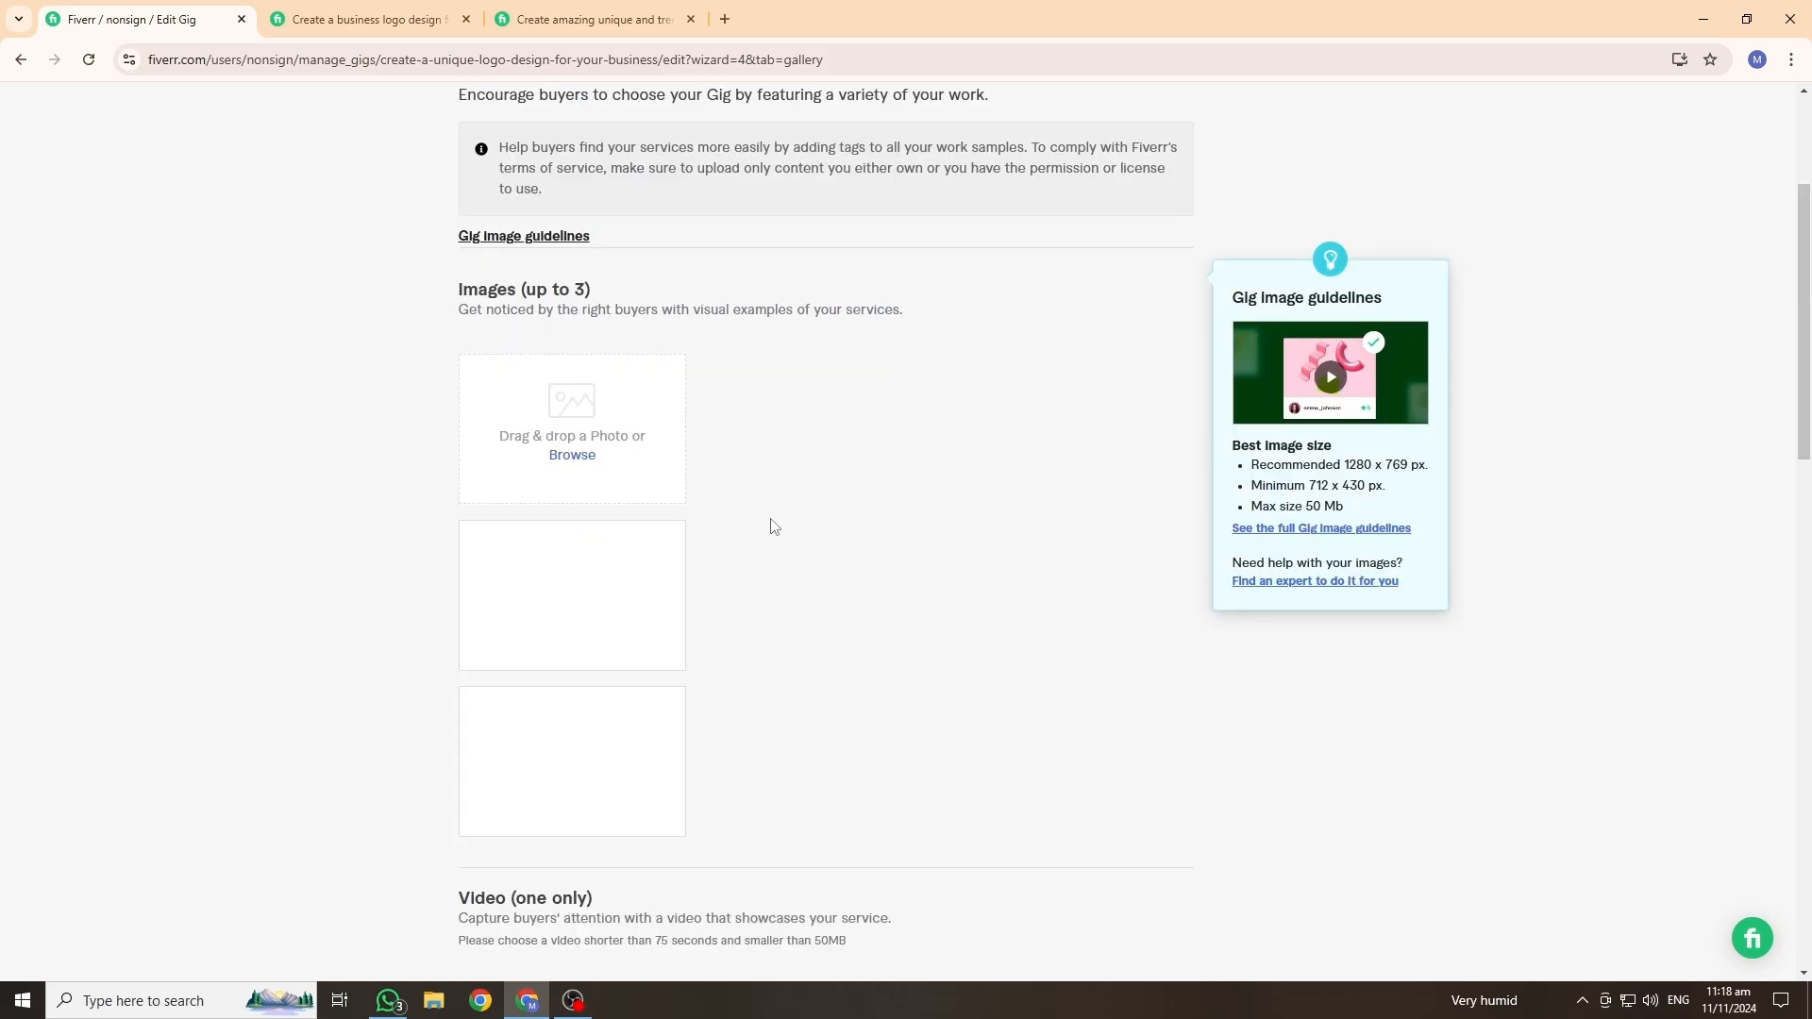
# Step: Upload Pic (1).jpg, Pic (1).png and Pic (2).png from the desktop's Online Work folder as gig images
pyautogui.click(578, 461)
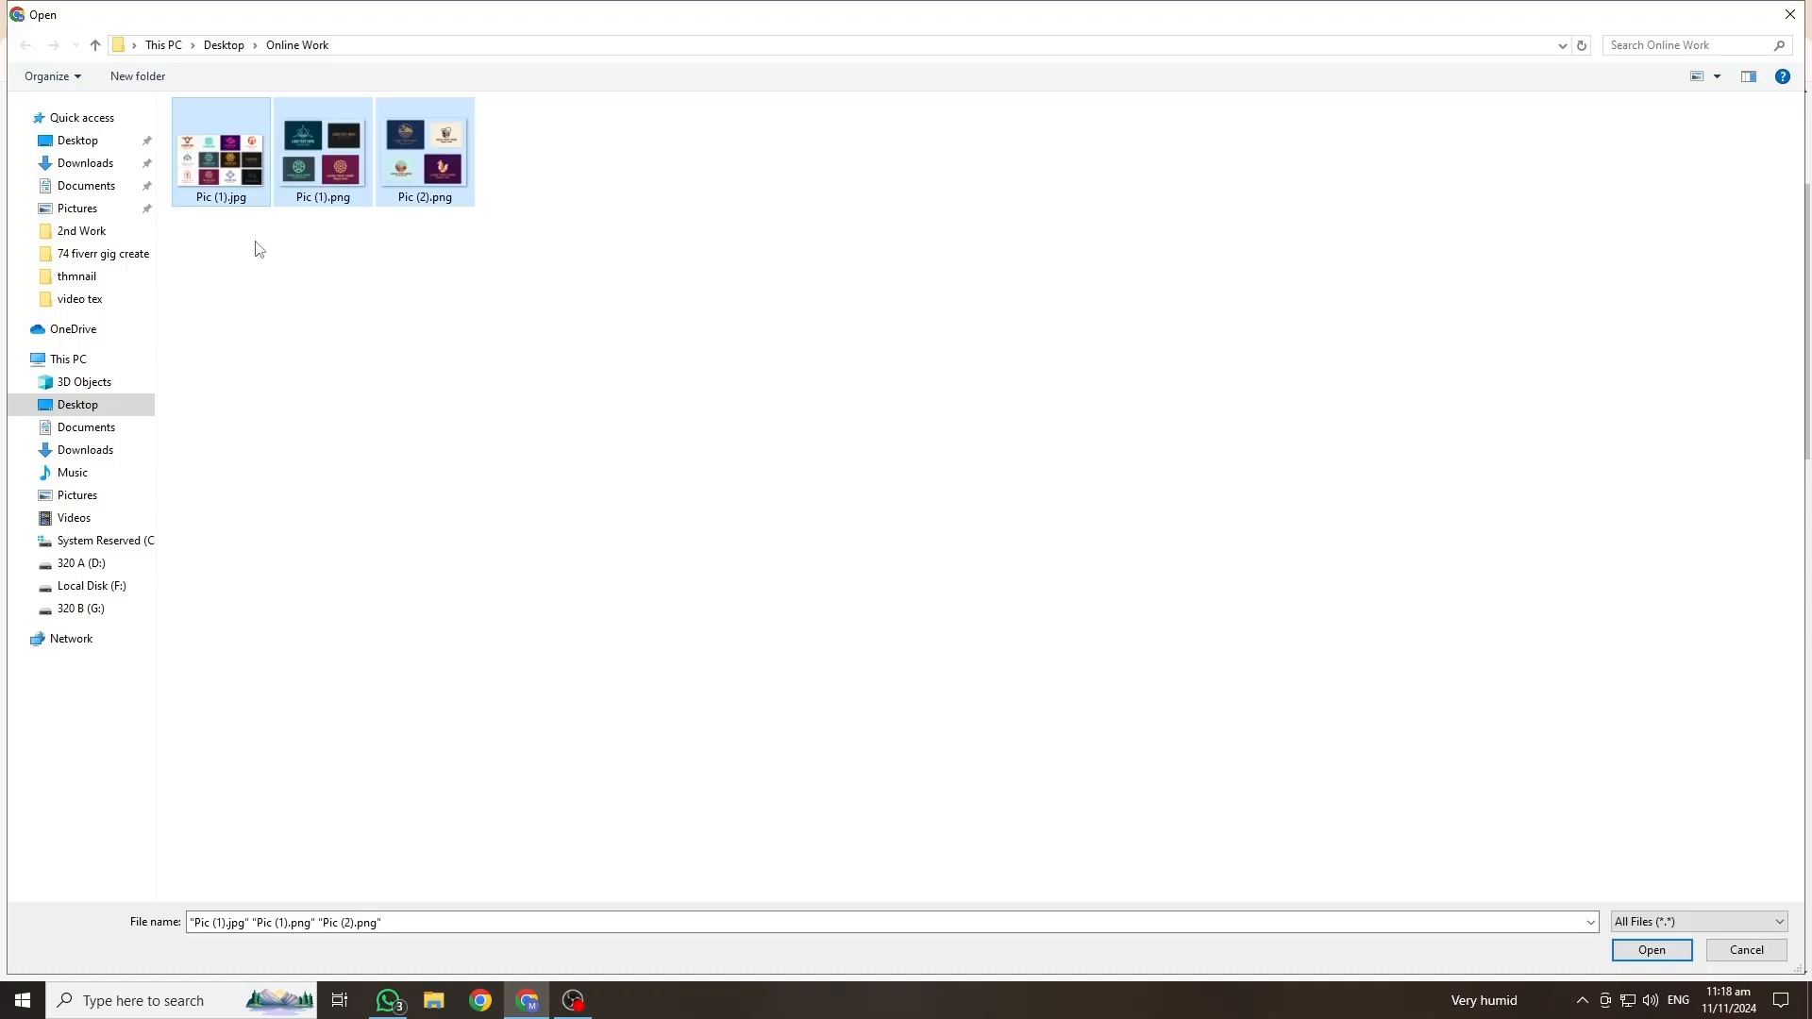
pyautogui.moveTo(207, 246); pyautogui.dragTo(463, 240)
pyautogui.press('Return')
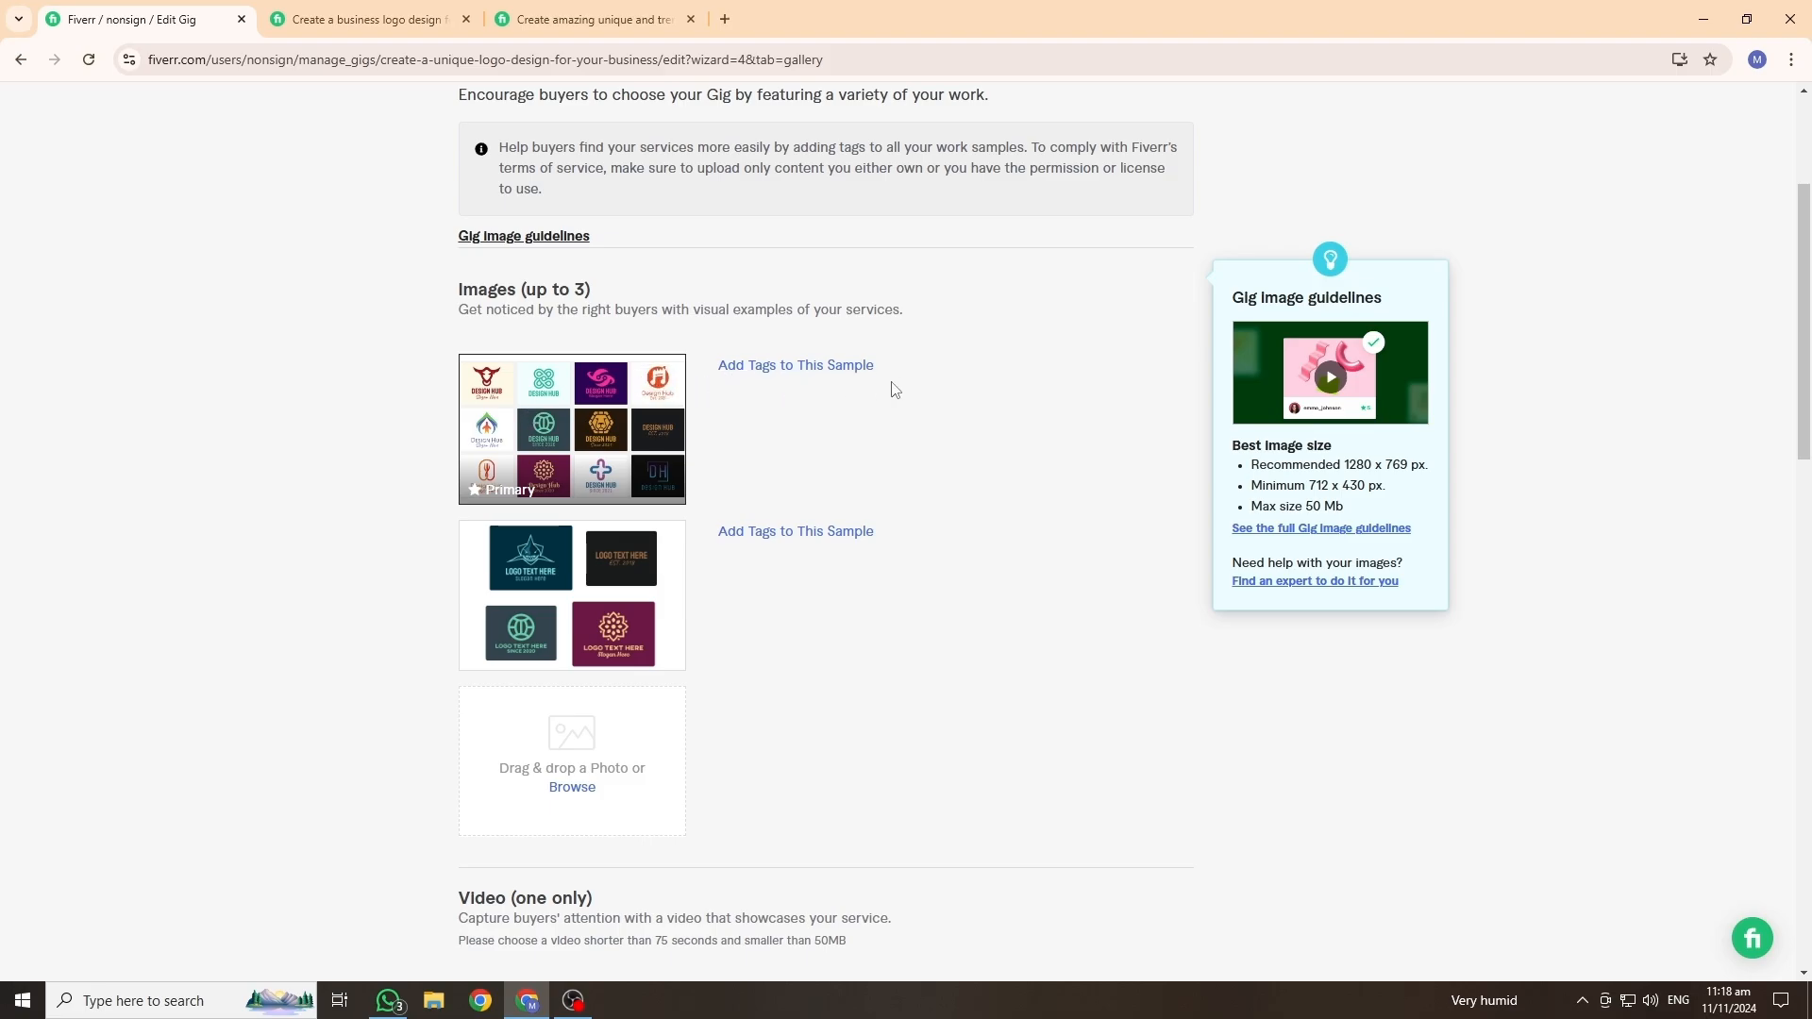
# Step: Tag the primary gig image with the logo type Monogram
pyautogui.click(789, 370)
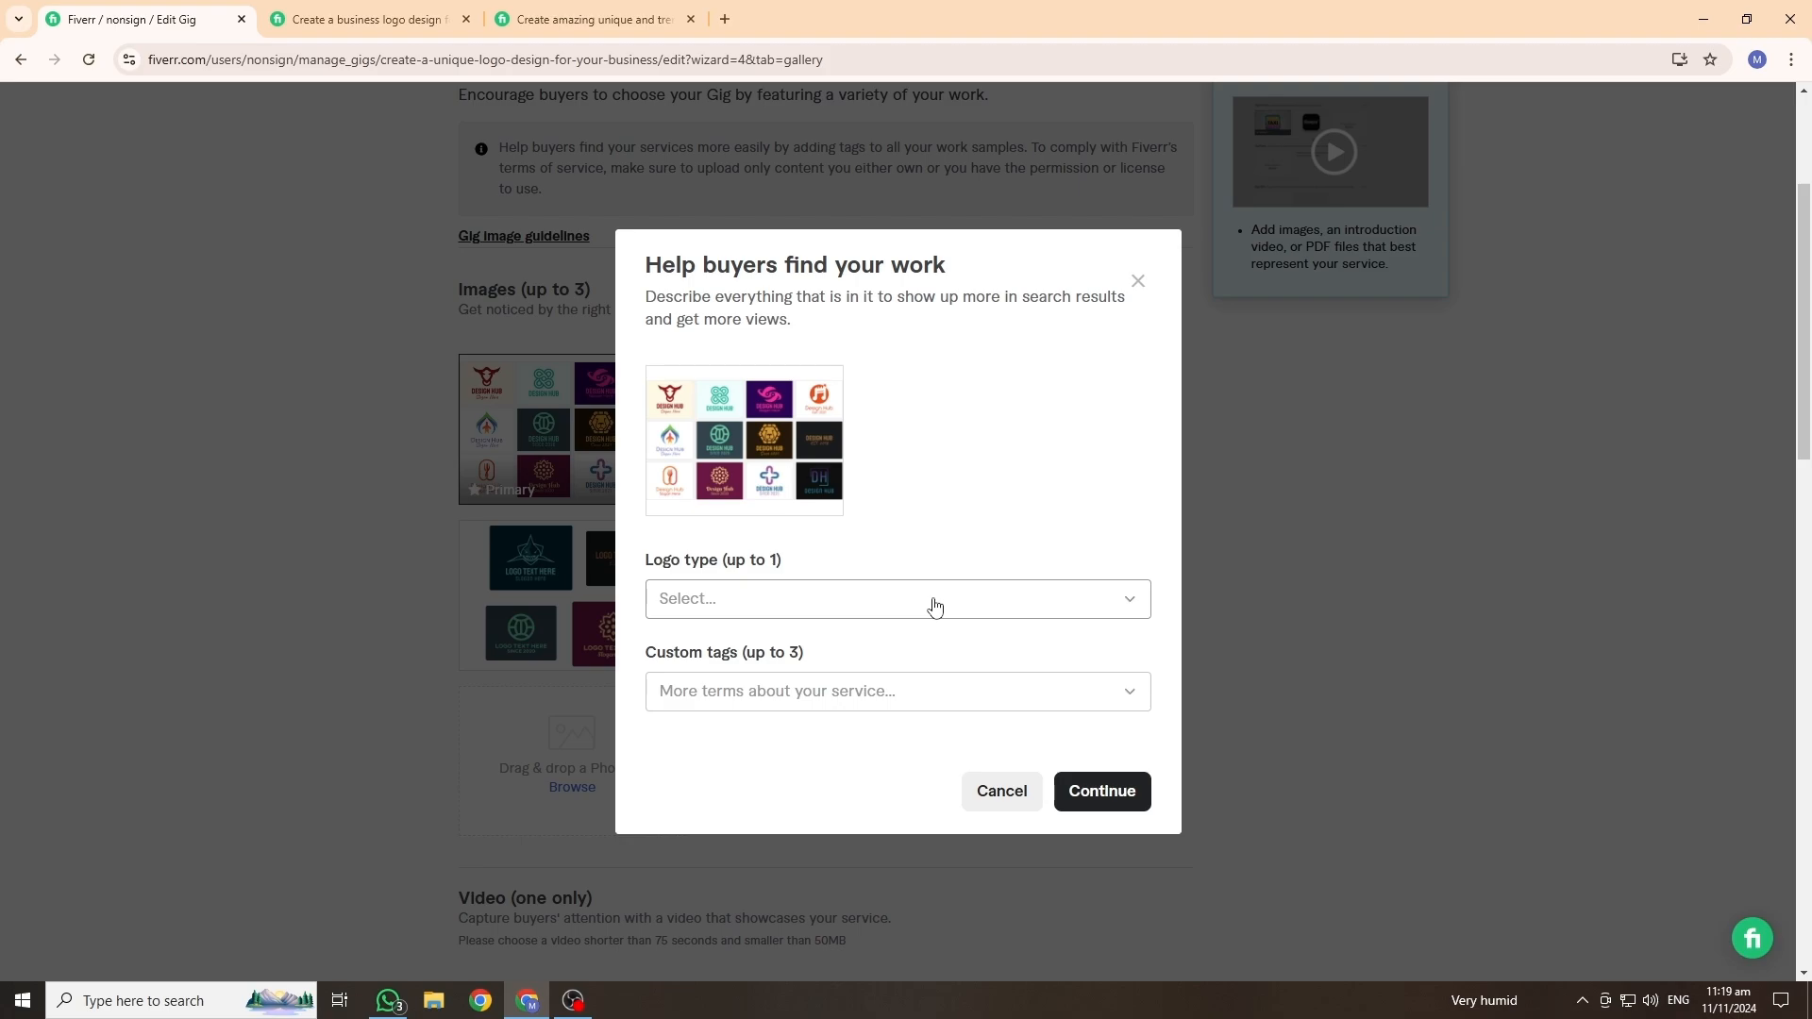
pyautogui.click(934, 605)
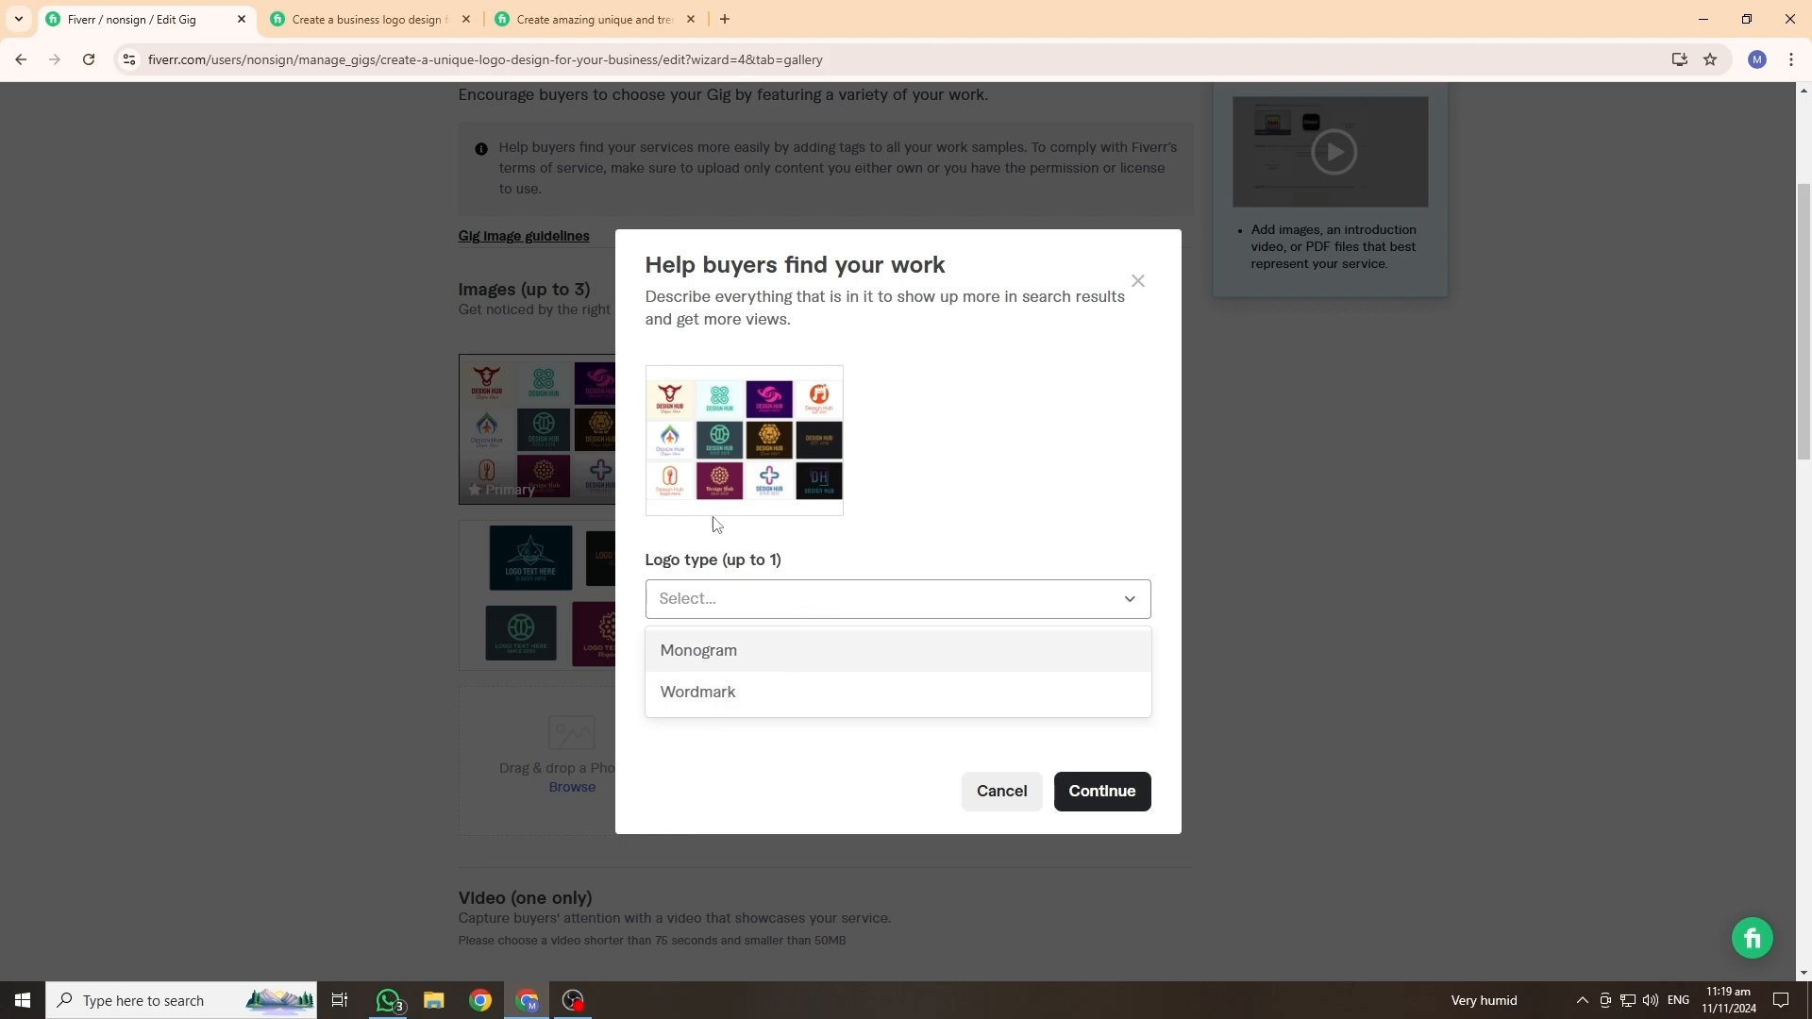
pyautogui.click(753, 658)
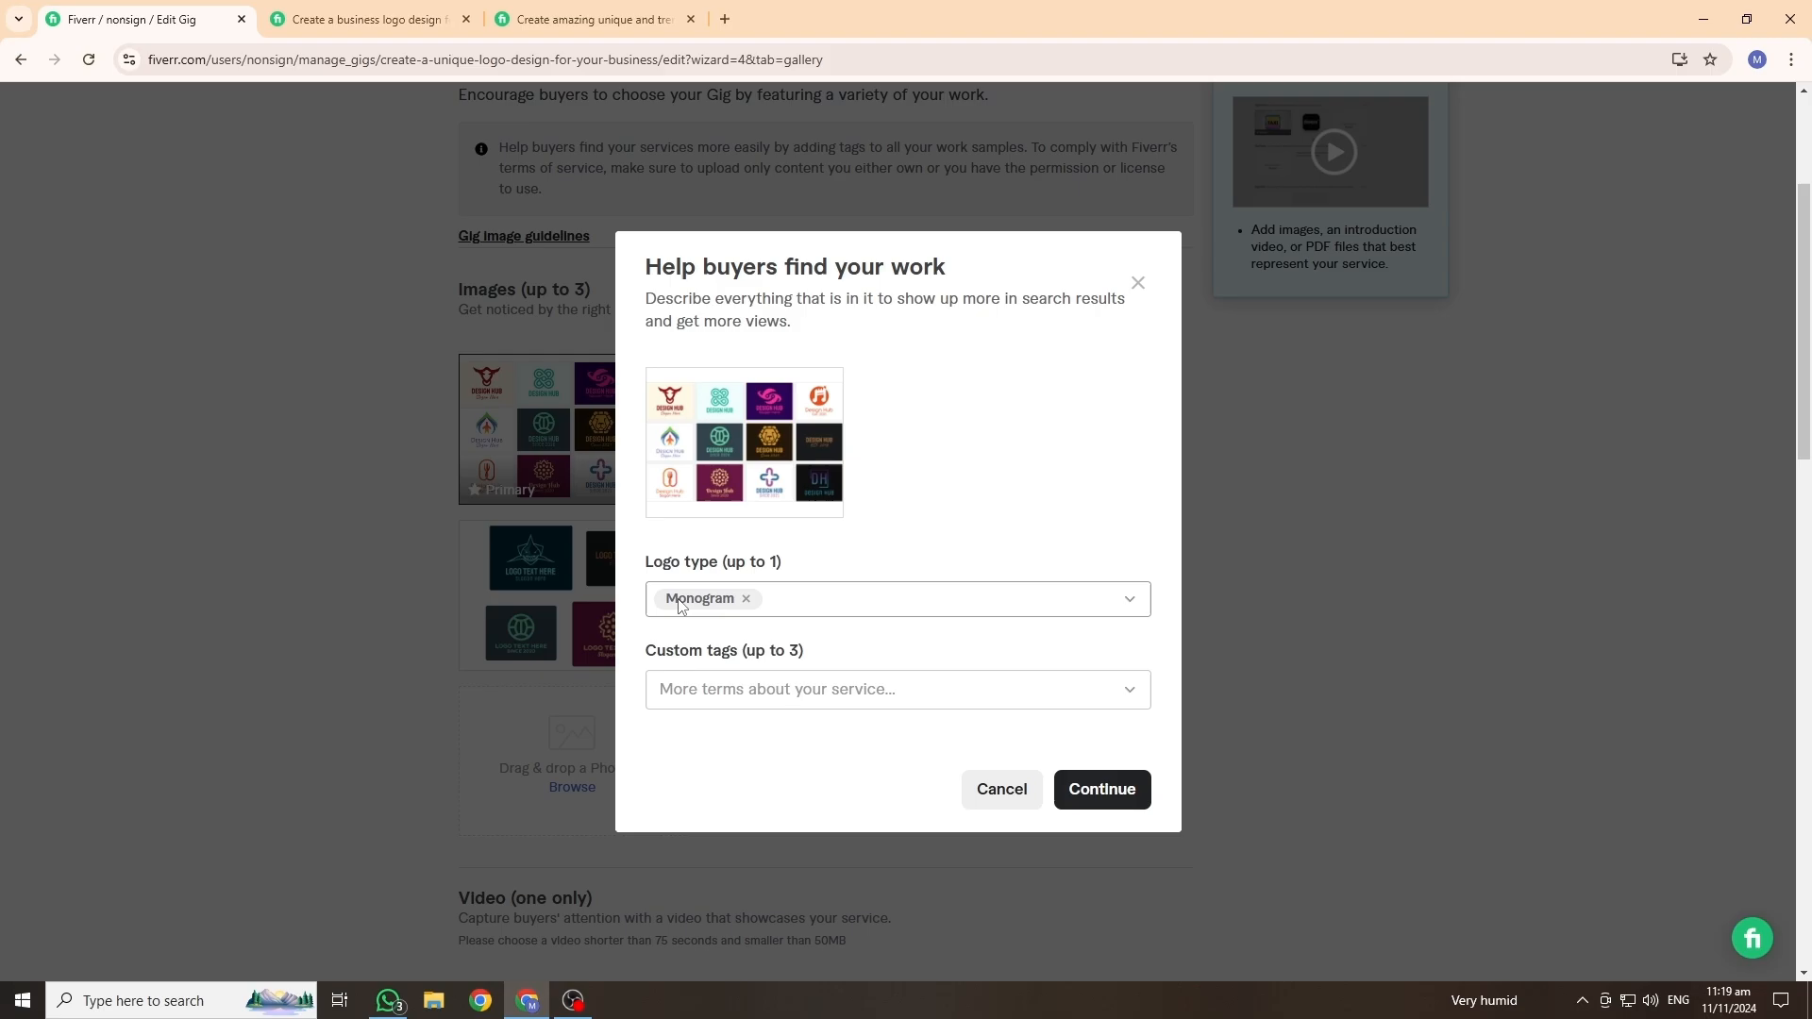
pyautogui.click(1100, 798)
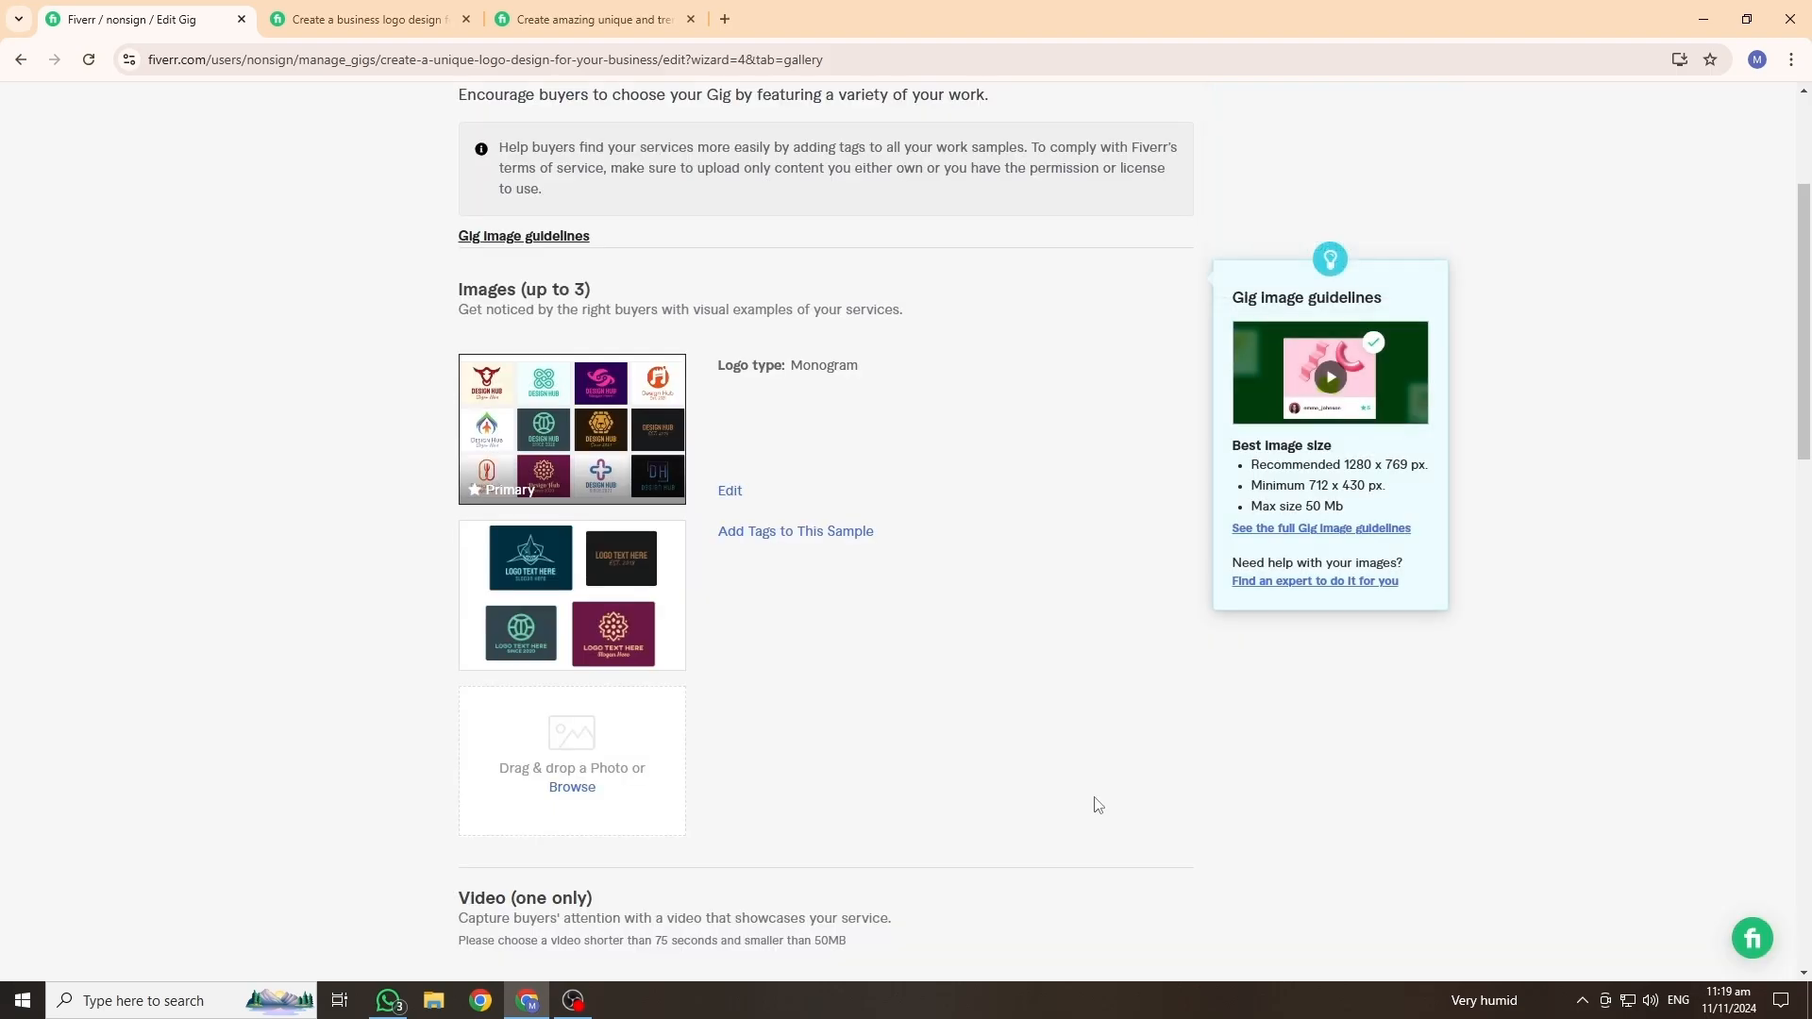
# Step: Tag the second gig image with the logo type Monogram
pyautogui.click(796, 534)
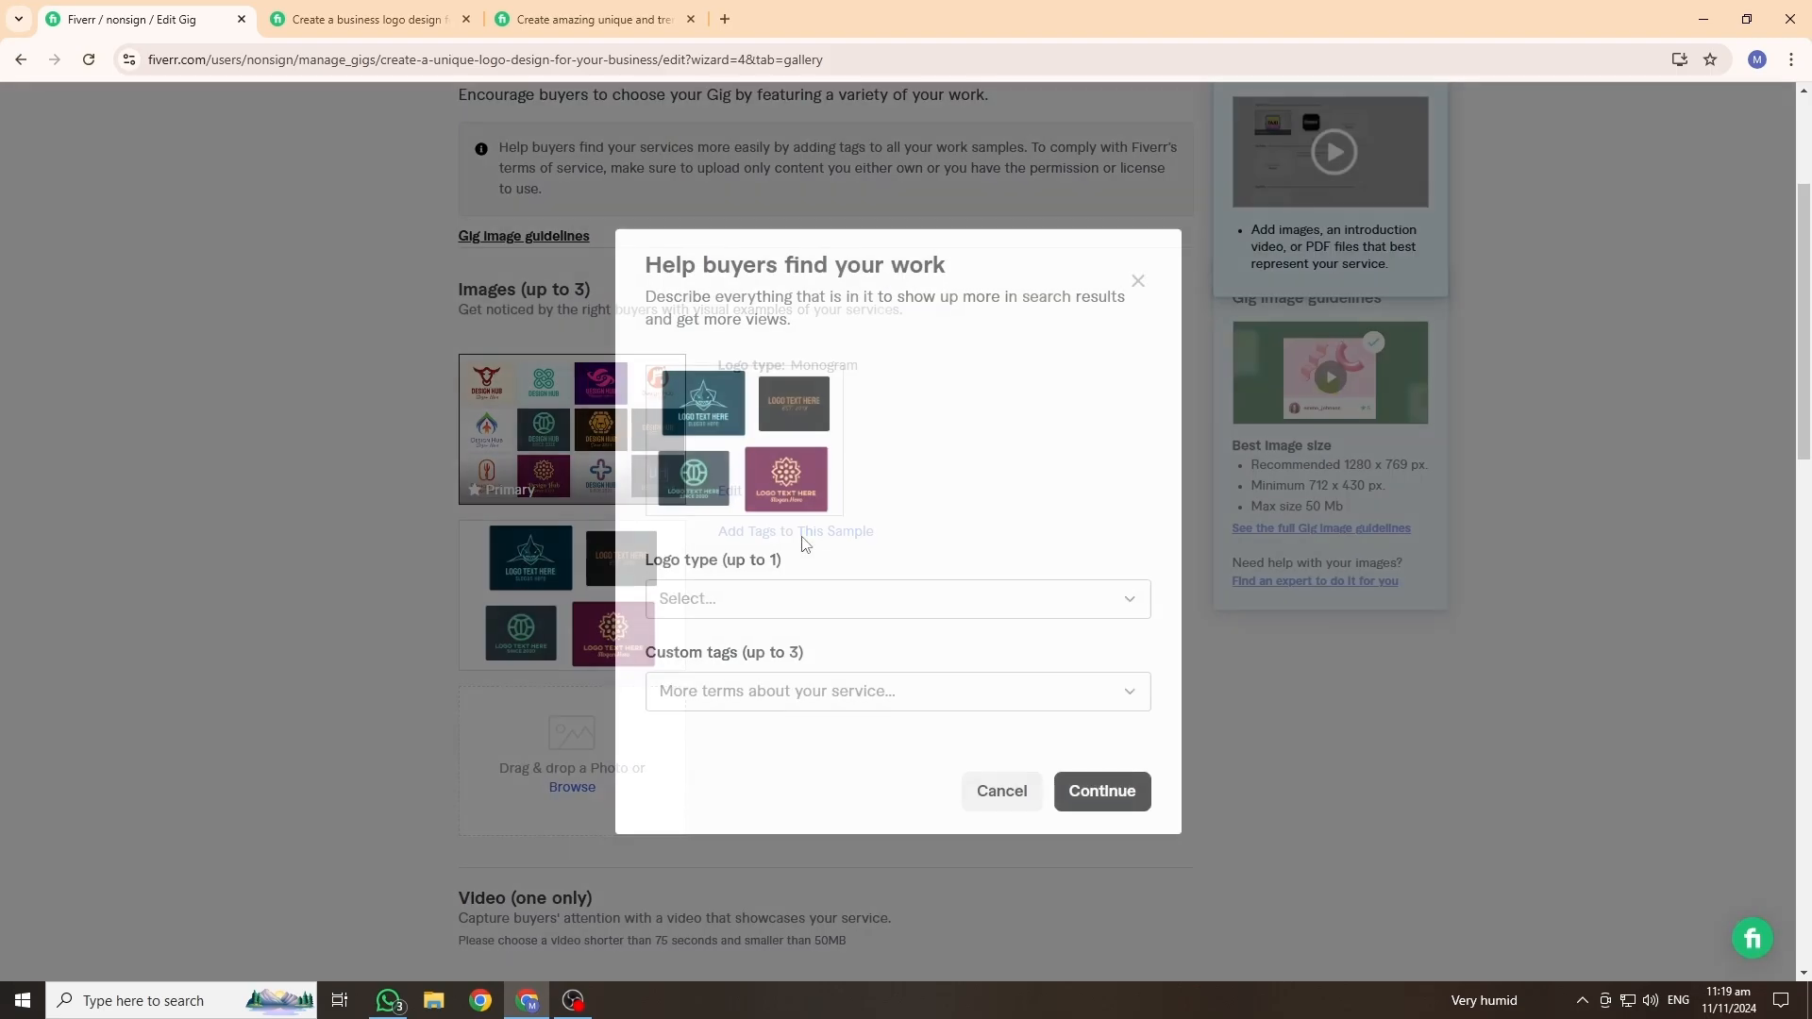
pyautogui.click(791, 615)
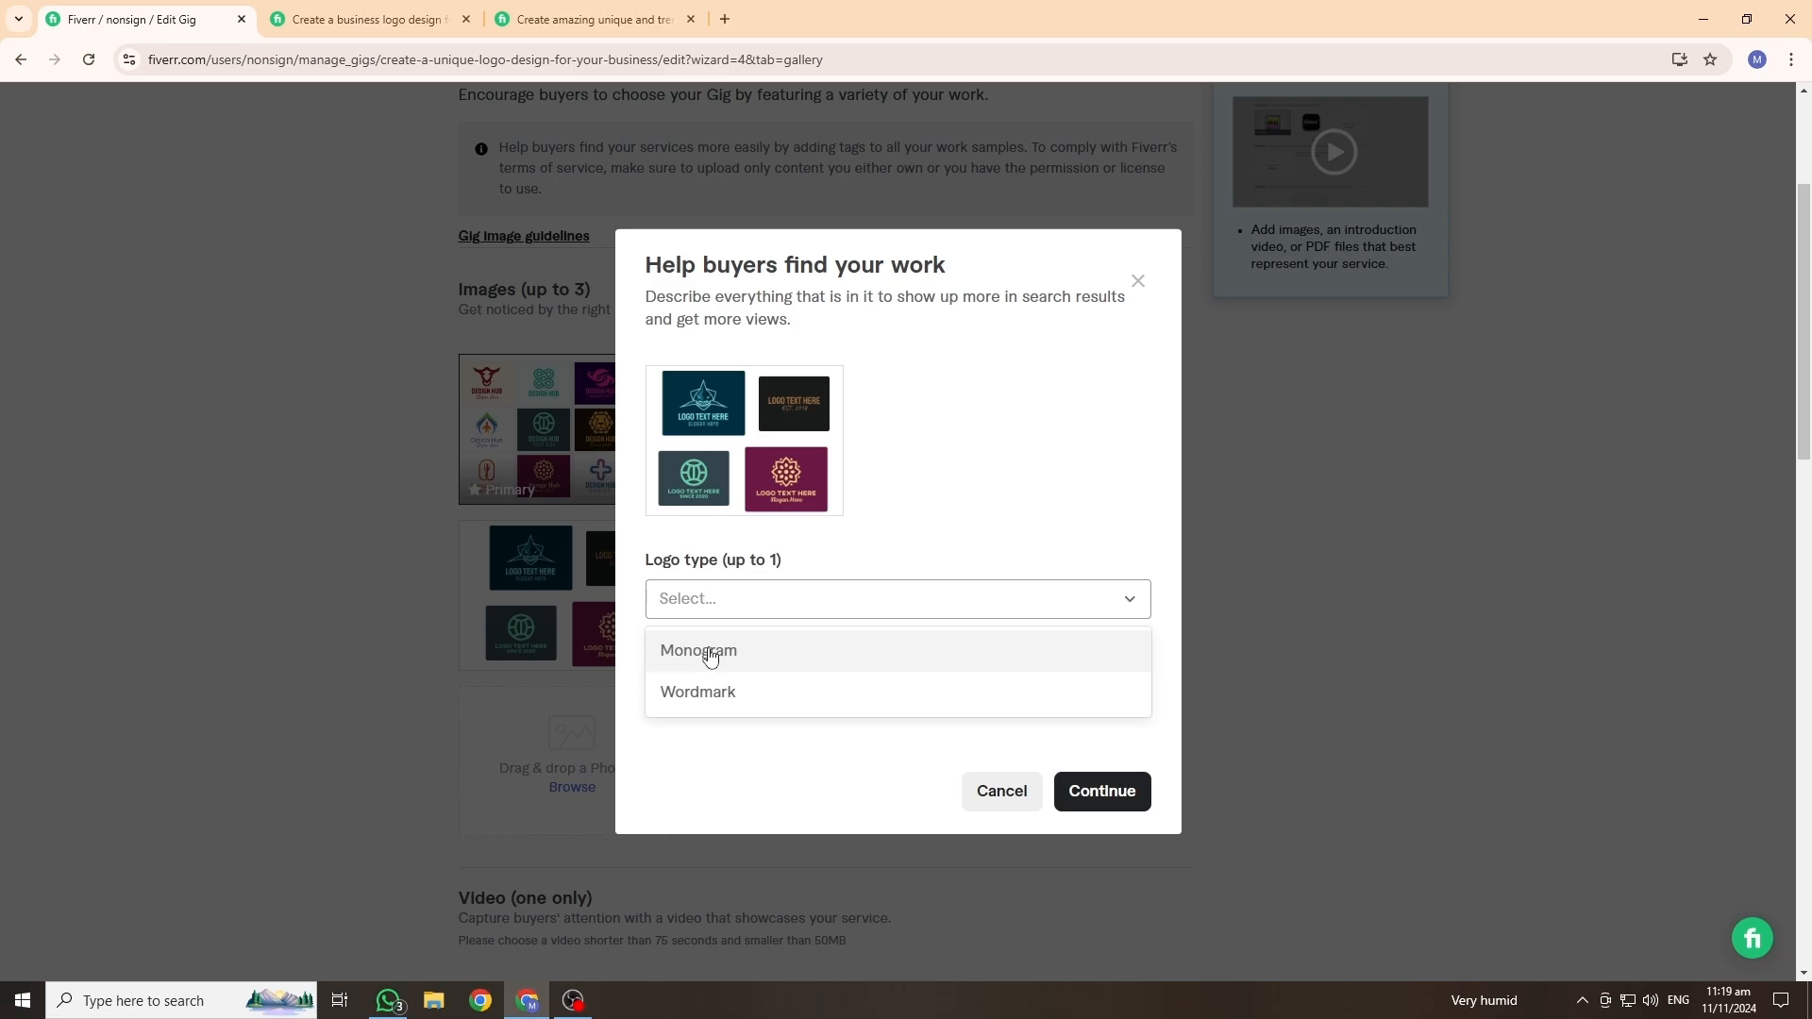
pyautogui.click(704, 649)
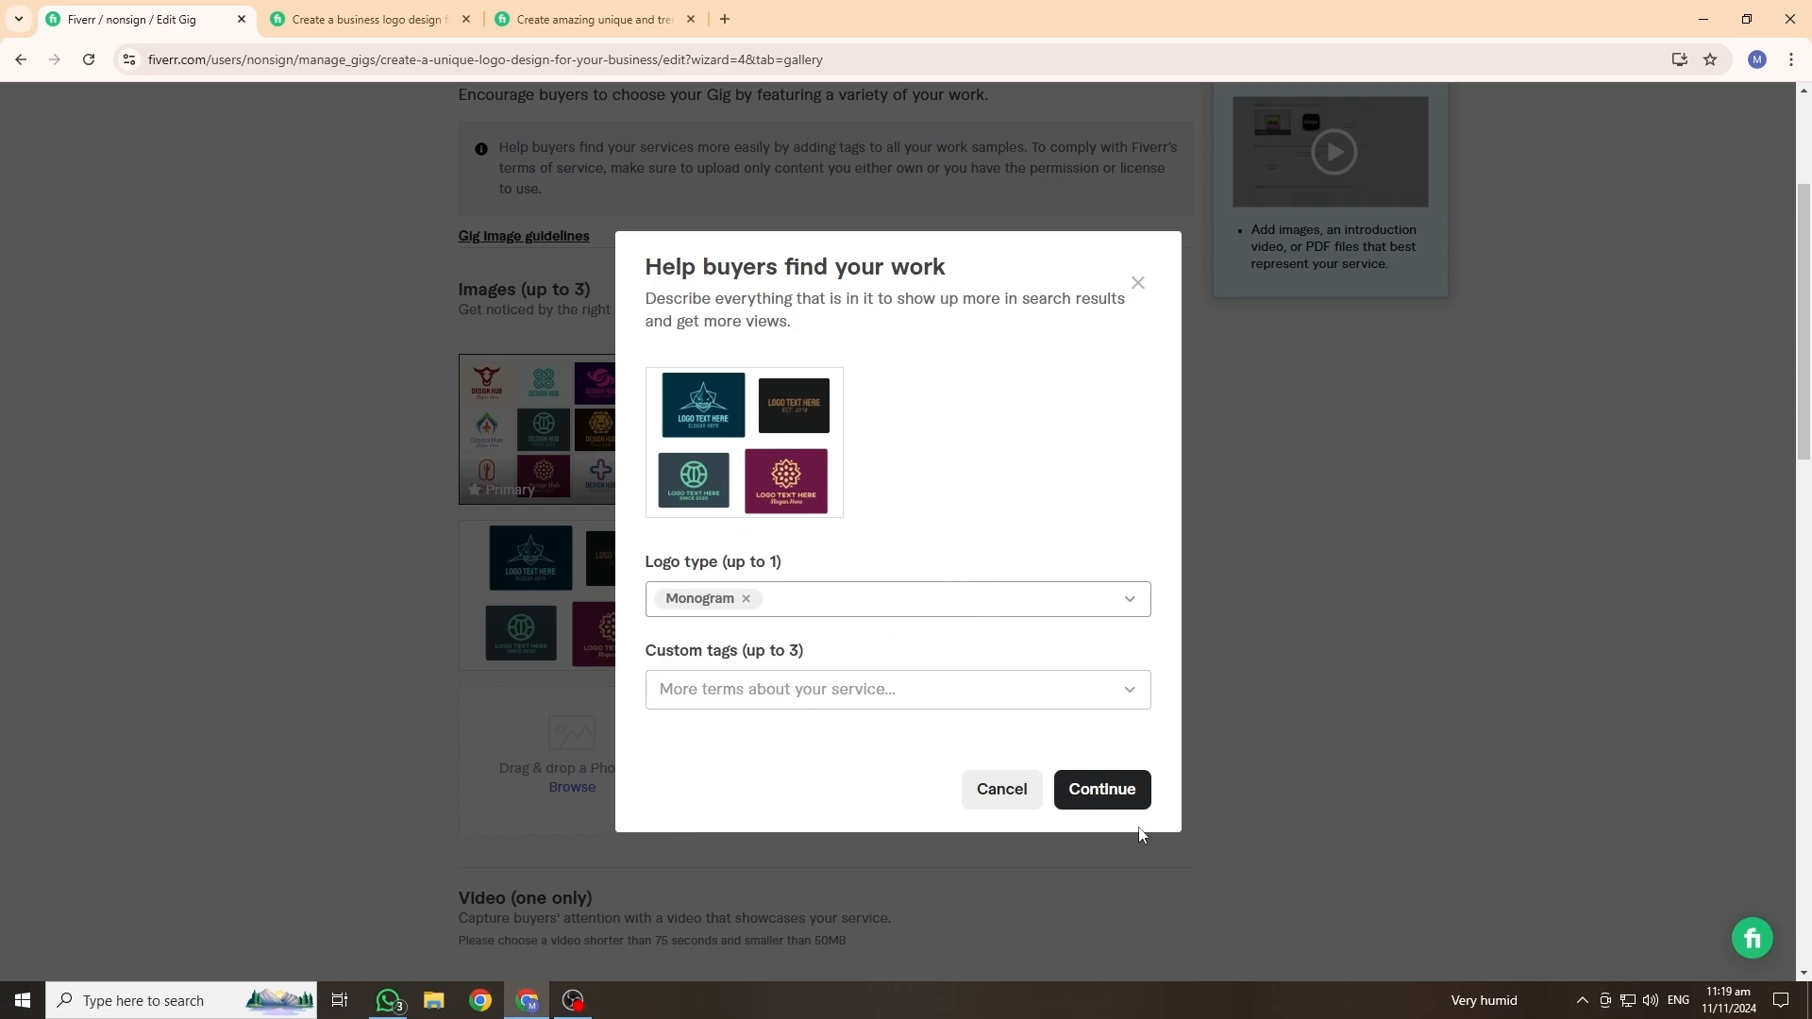
pyautogui.click(1101, 791)
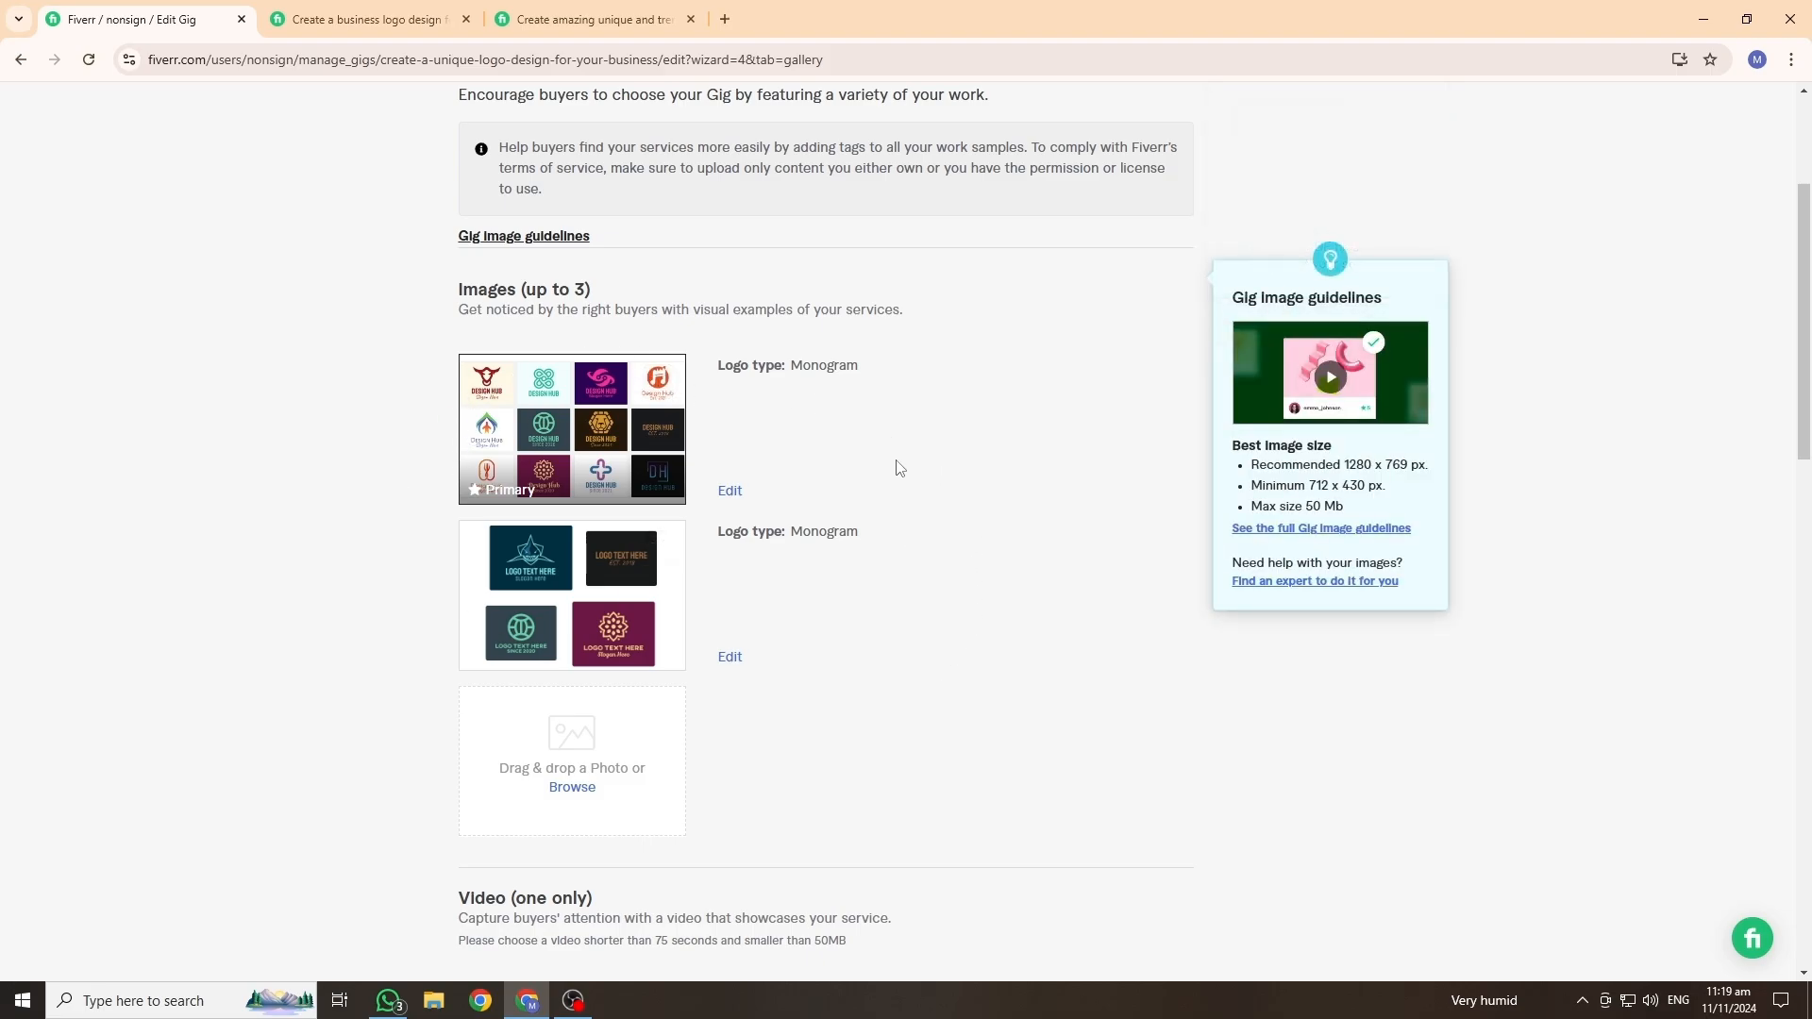
# Step: Accept the declaration that the materials are self-created and infringe no third-party rights, and save the gallery
pyautogui.scroll(-7, 1241, 579)
pyautogui.scroll(2, 1234, 579)
pyautogui.scroll(-6, 1227, 581)
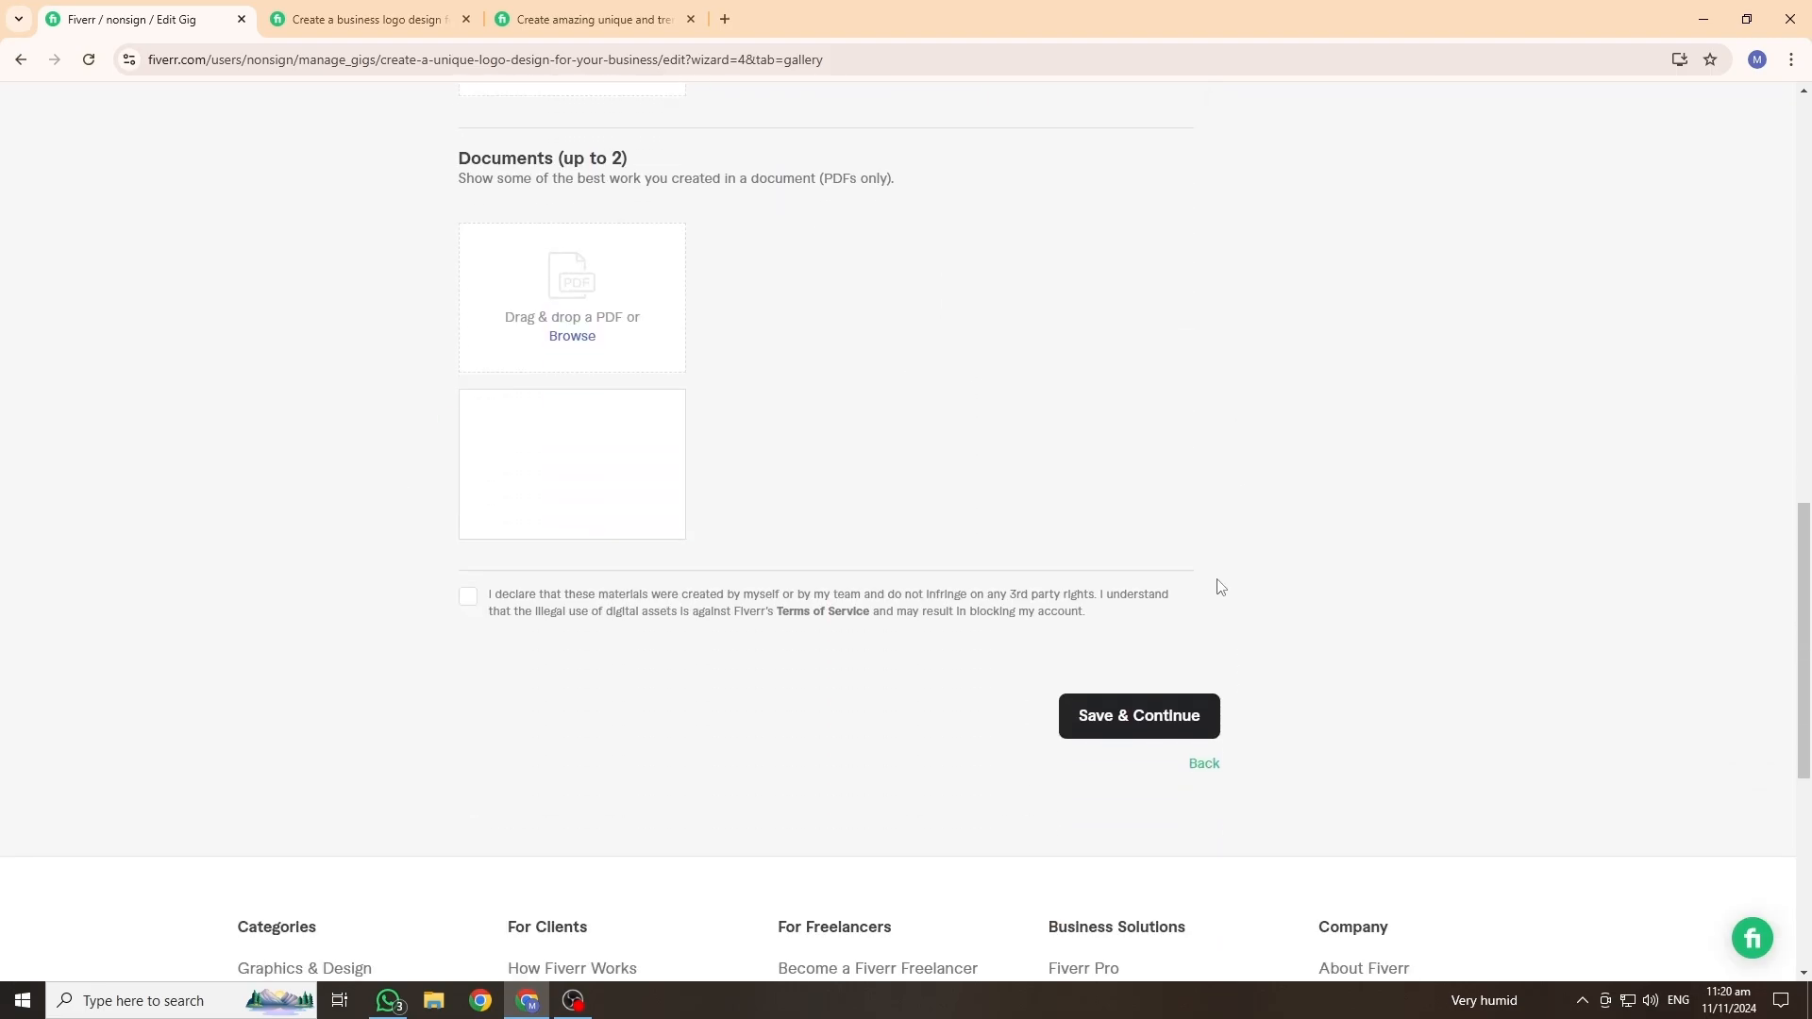
pyautogui.click(468, 603)
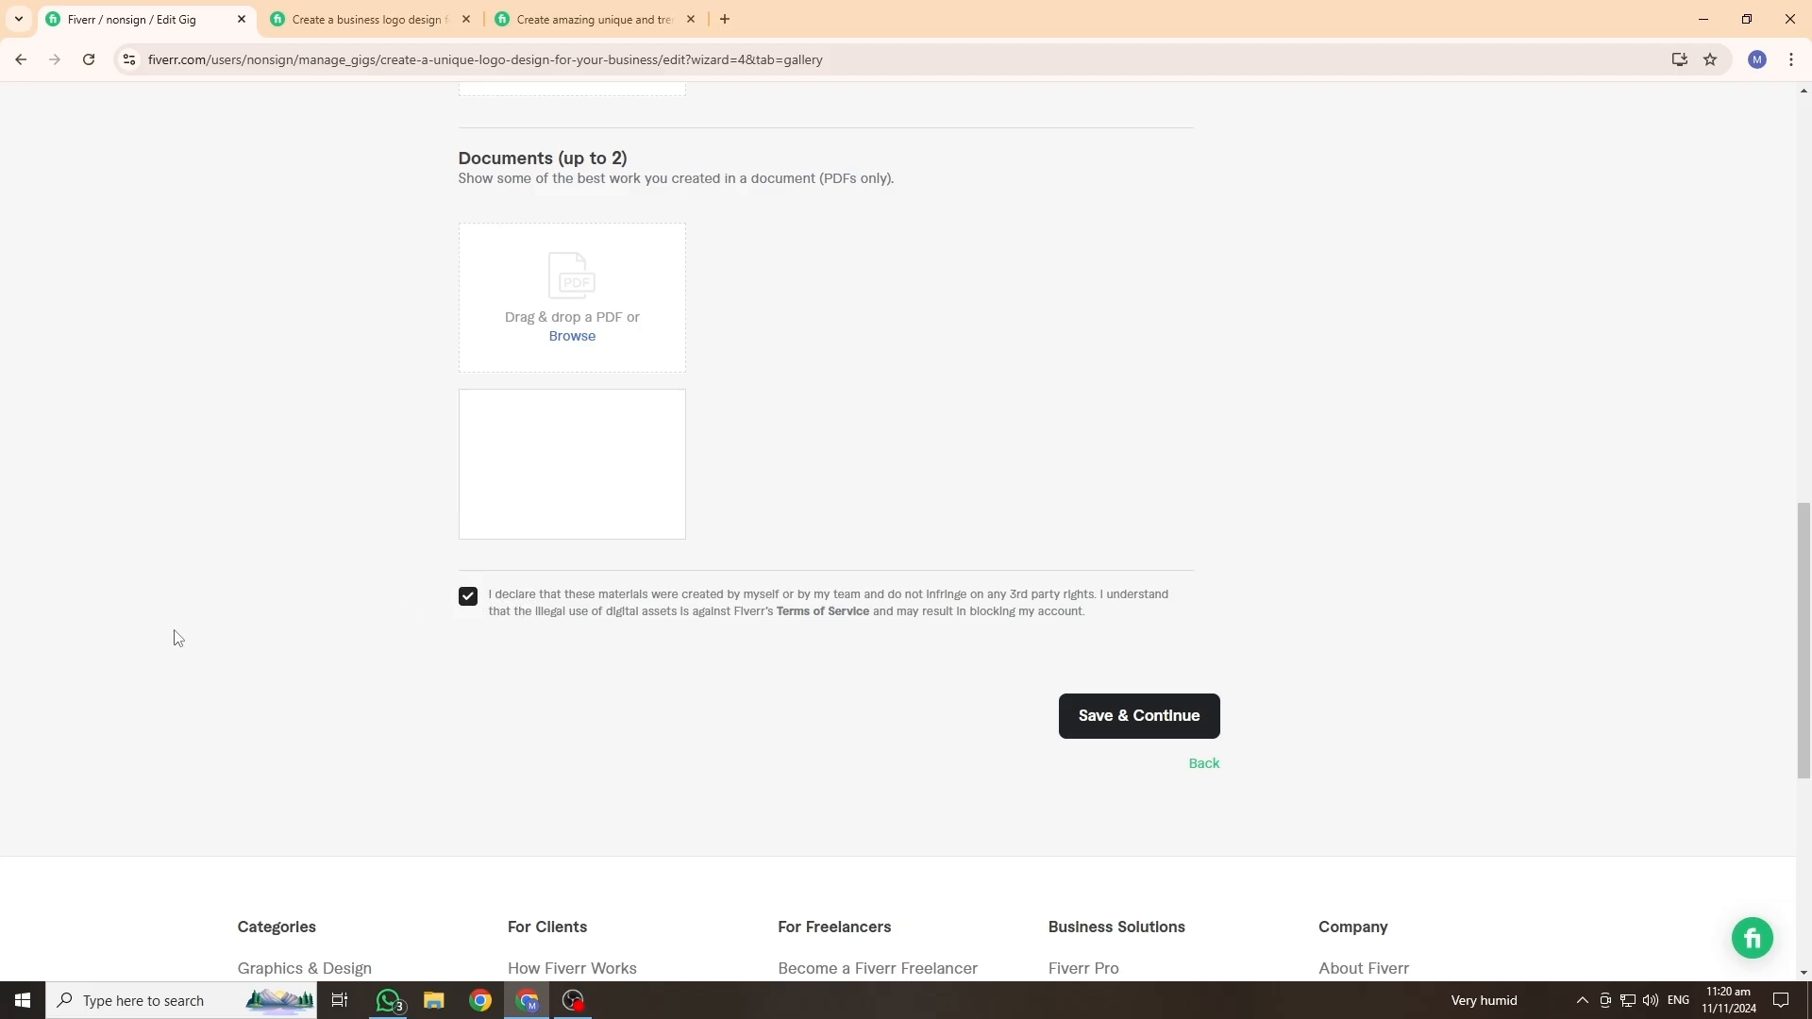
pyautogui.click(1144, 736)
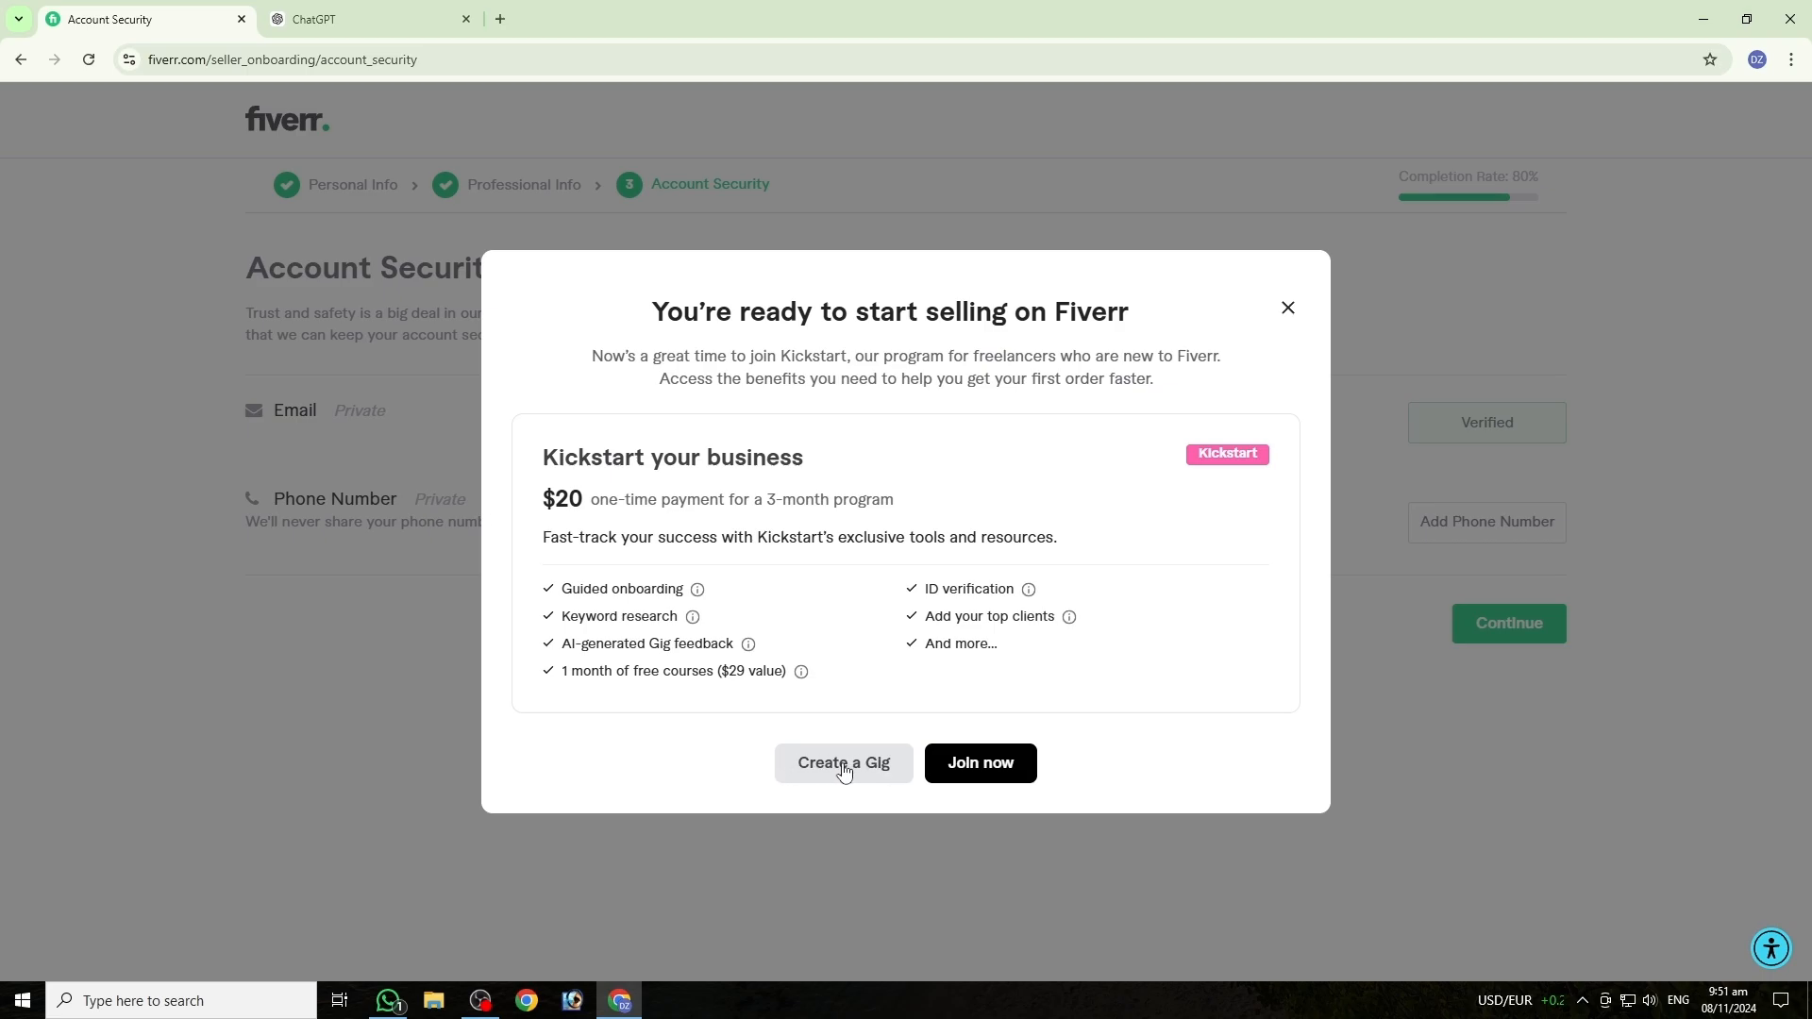
# Step: Start creating a new gig without joining Kickstart, and look over the overview form's title, category and search tag fields
pyautogui.click(843, 770)
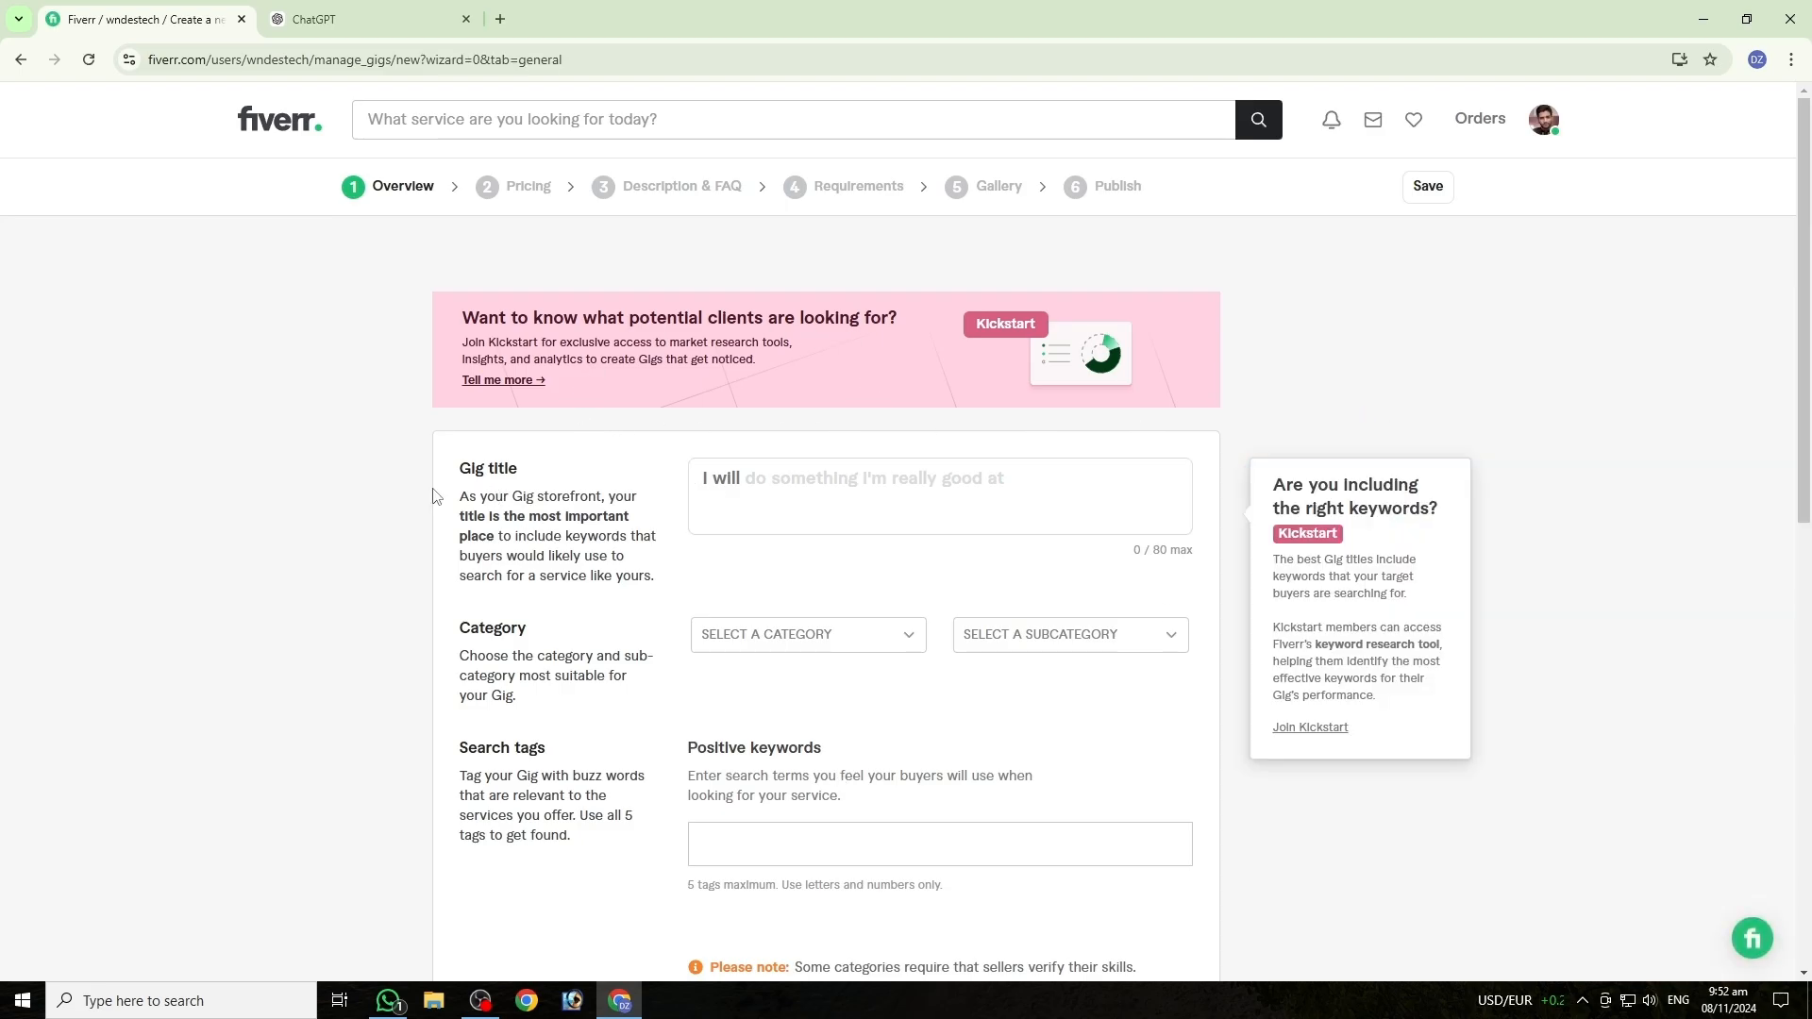
pyautogui.click(760, 637)
pyautogui.click(1042, 695)
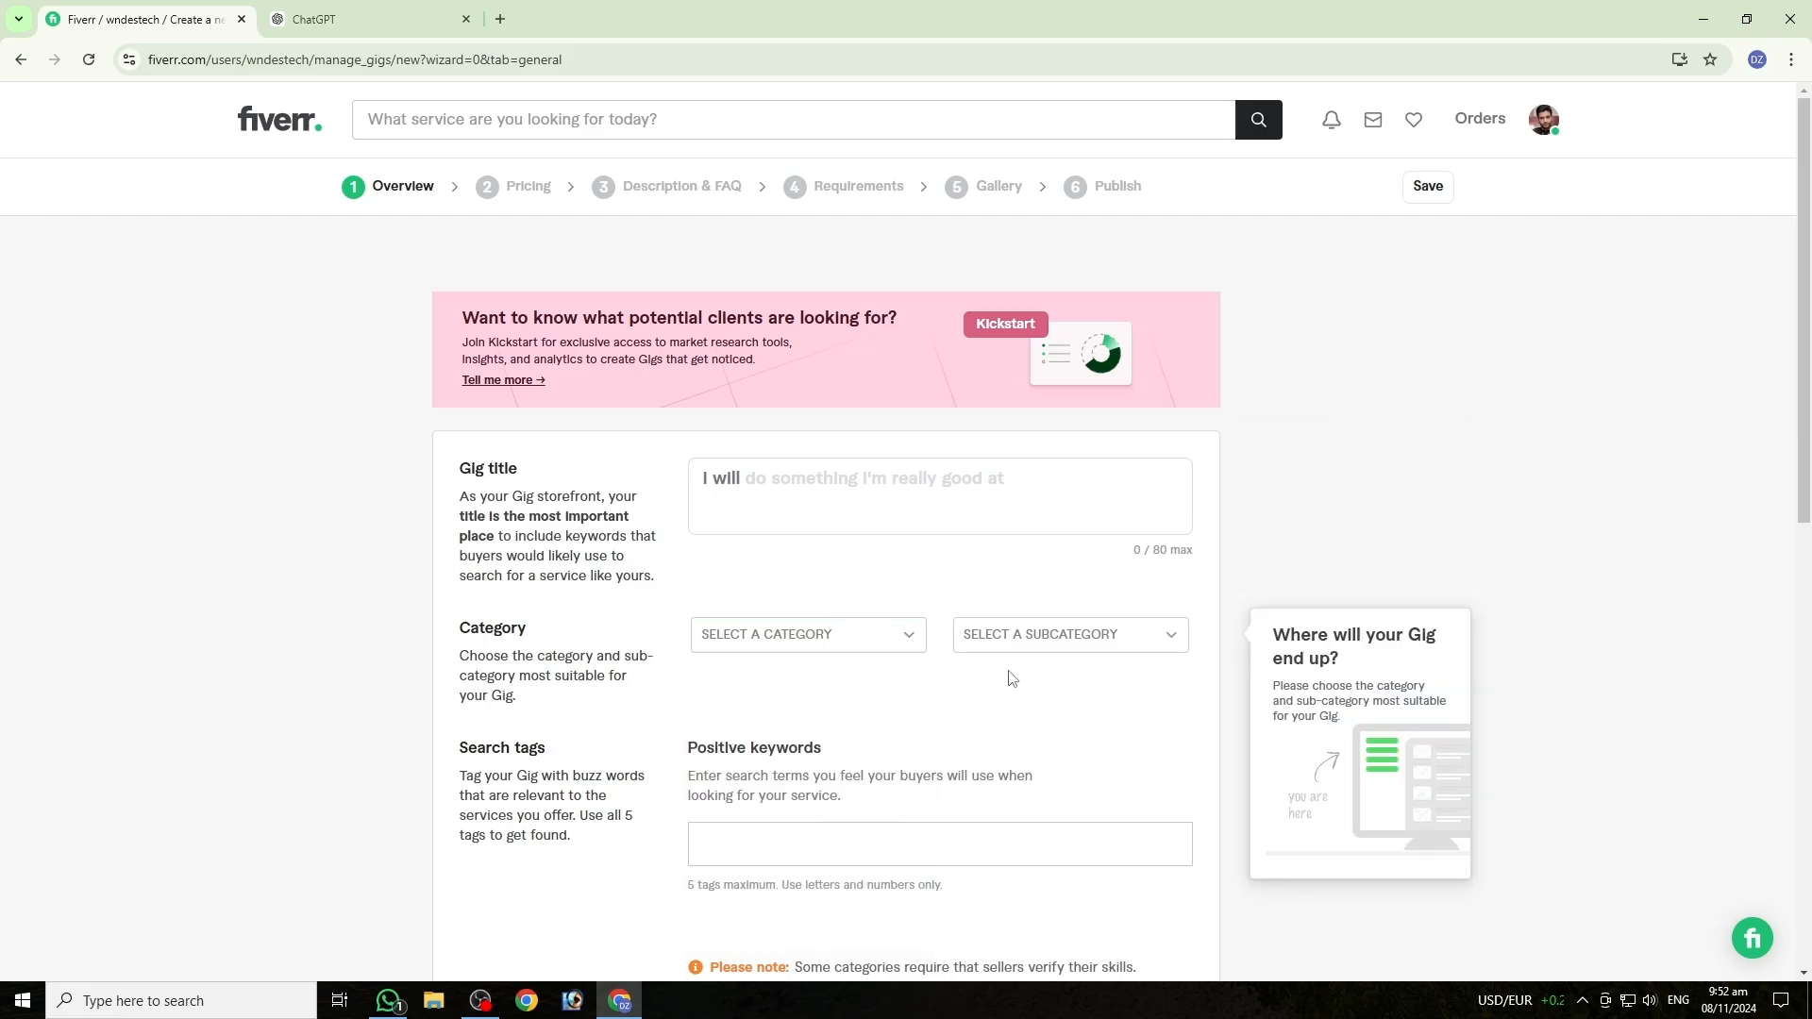
pyautogui.scroll(-3, 862, 728)
pyautogui.scroll(3, 843, 518)
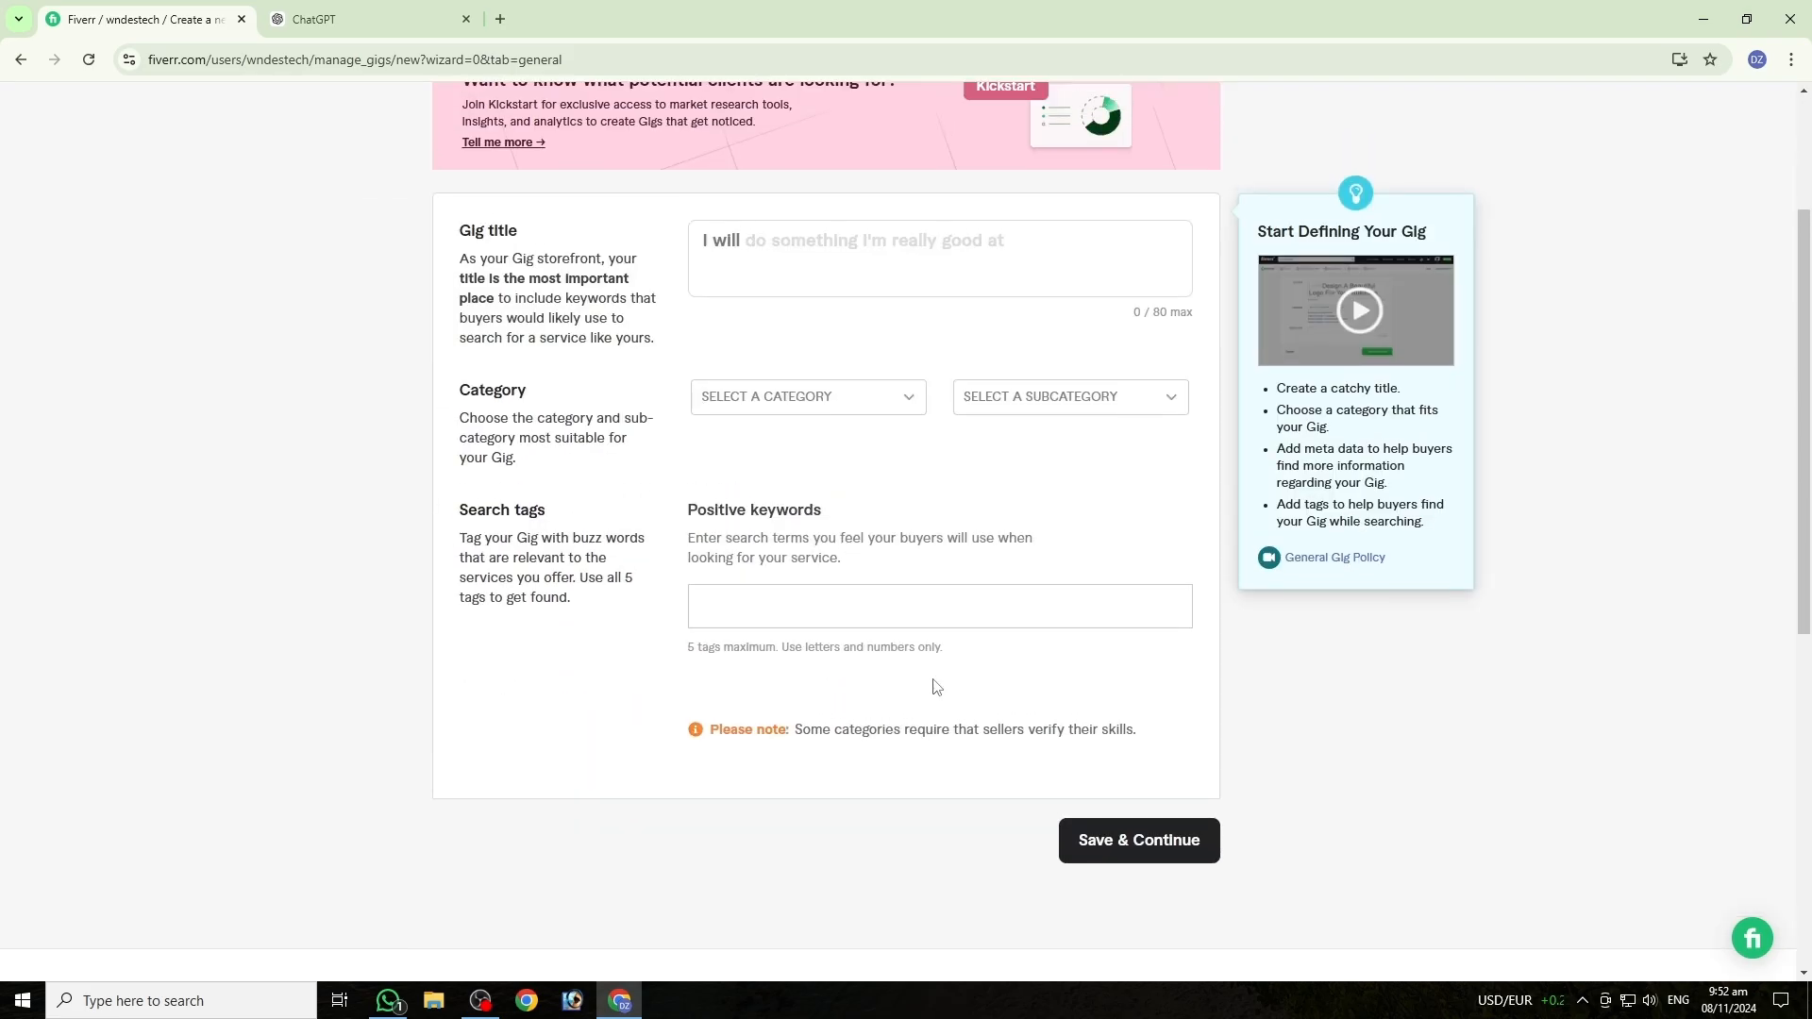
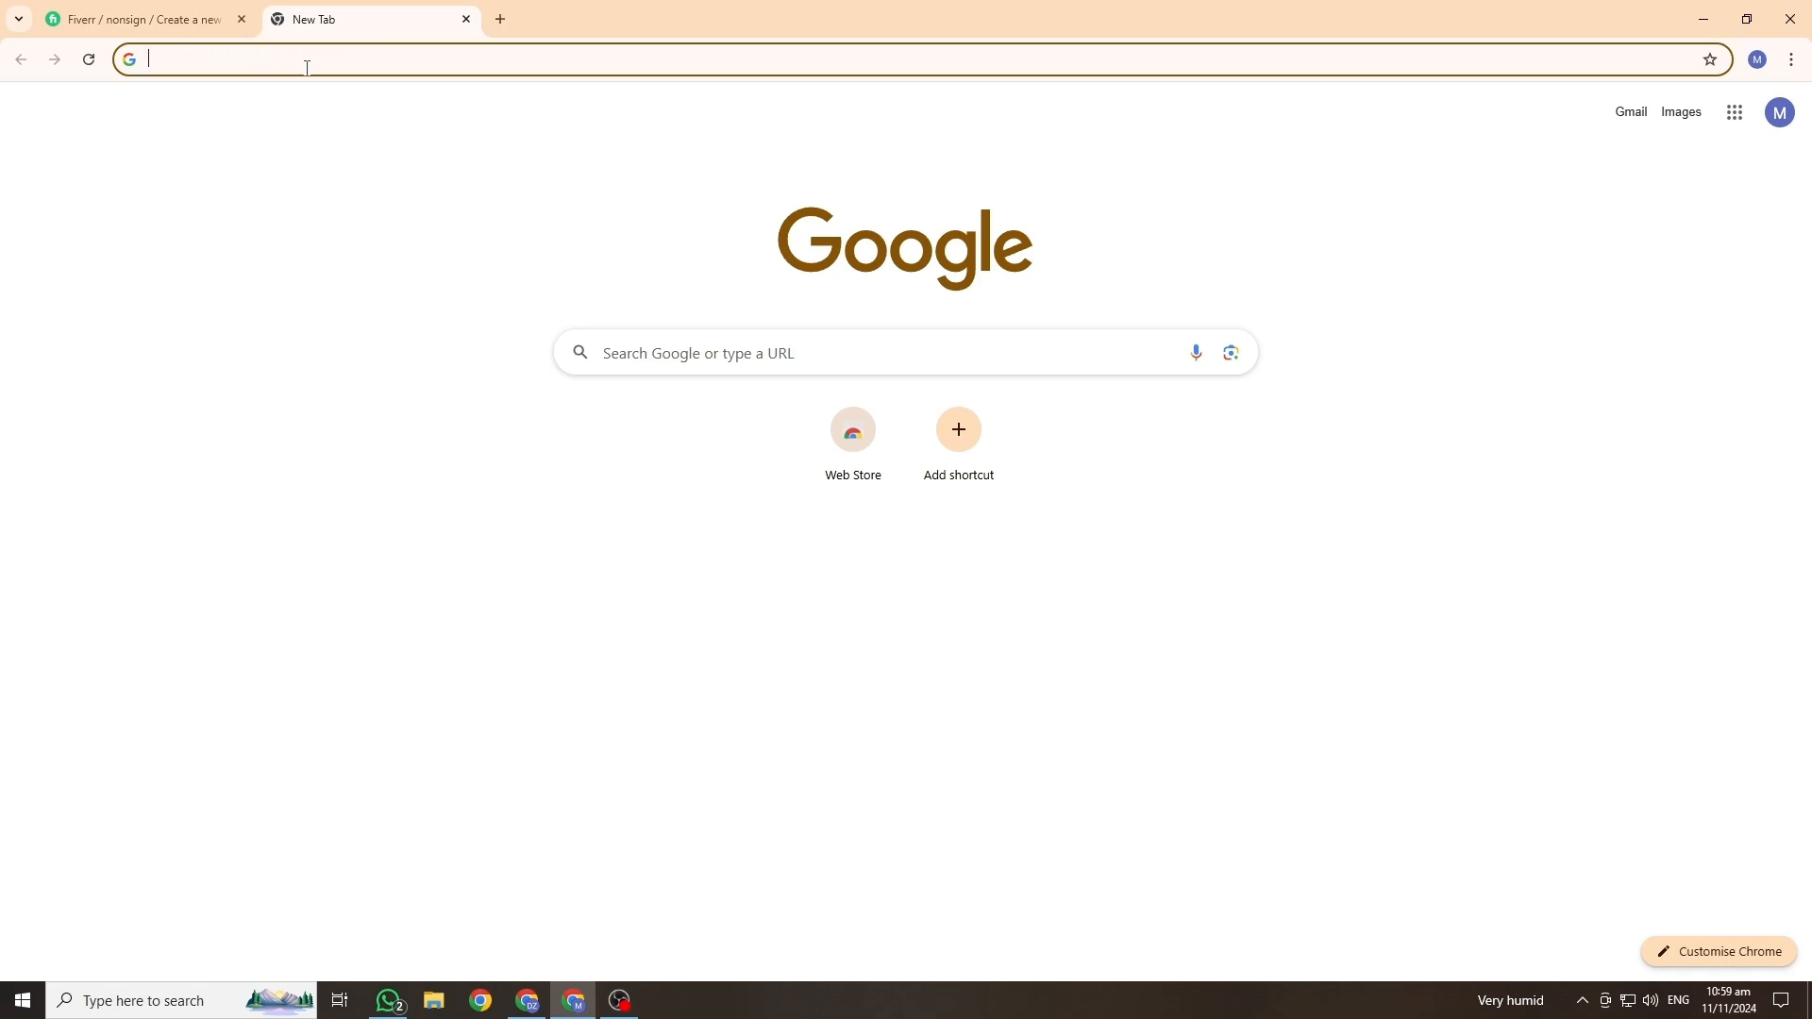
# Step: Open Google in the new browser tab, search for fiverr and open the Fiverr website
pyautogui.click(390, 69)
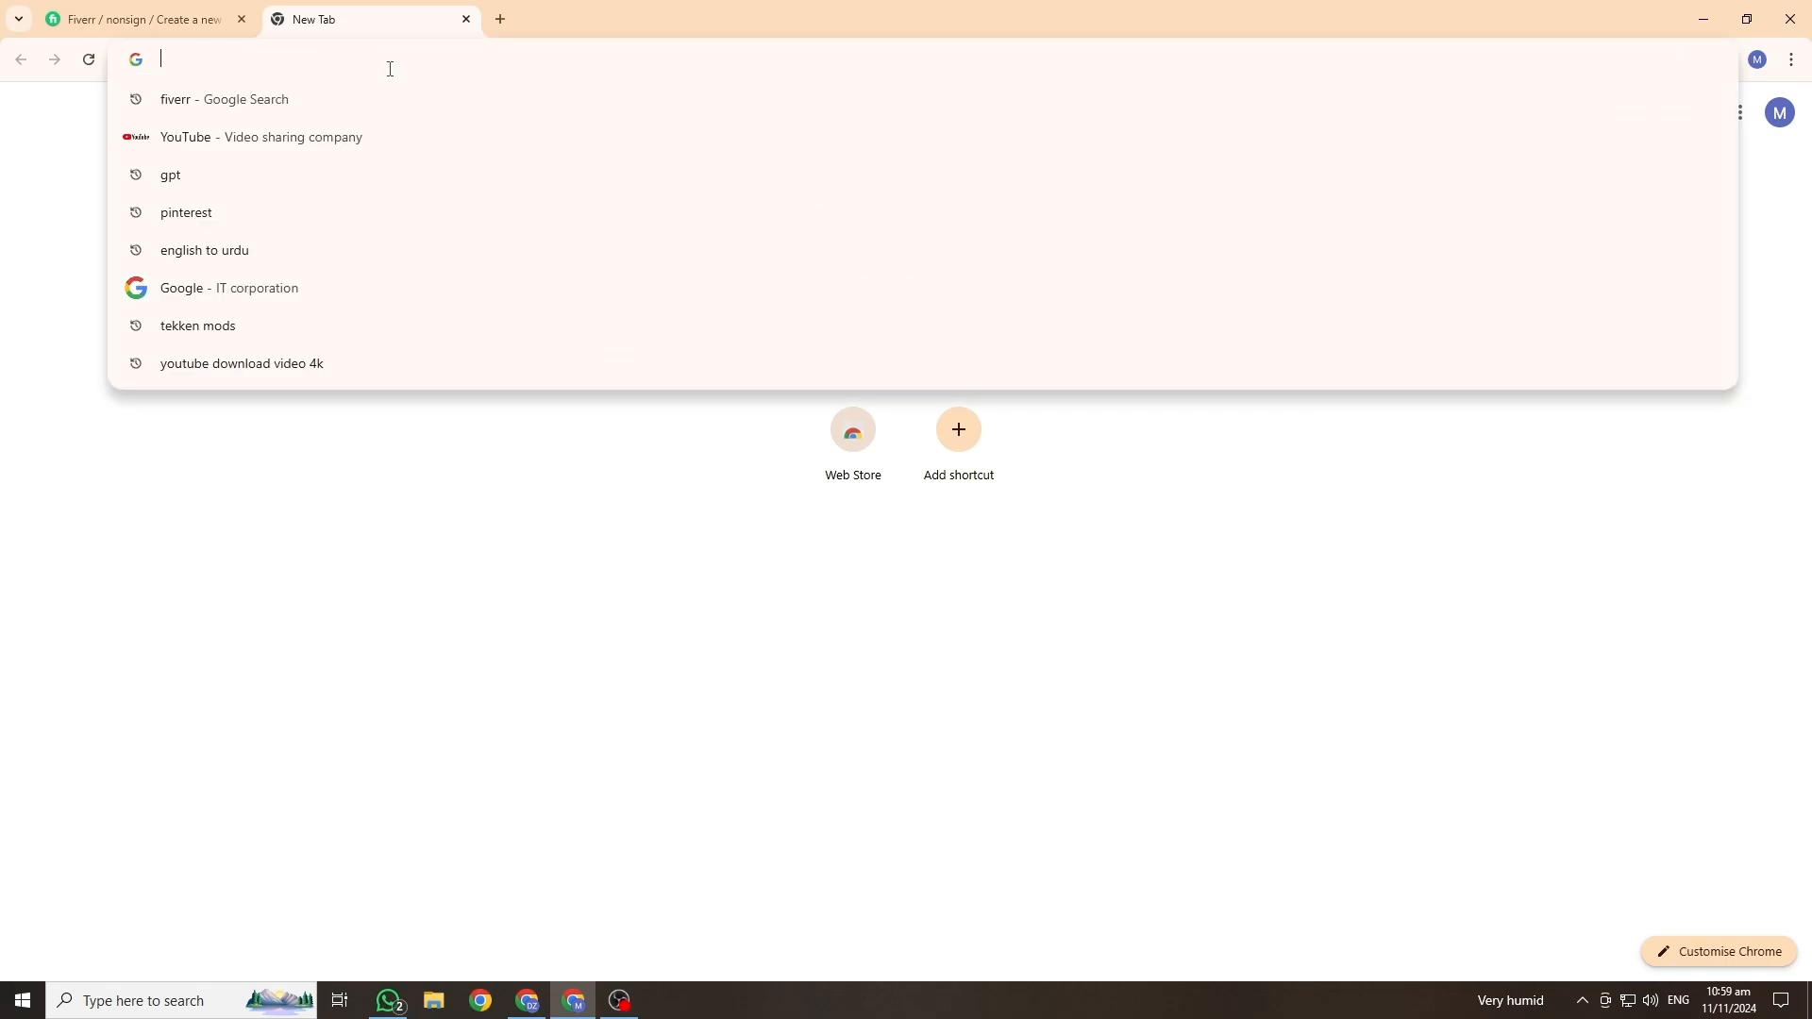
pyautogui.write('google')
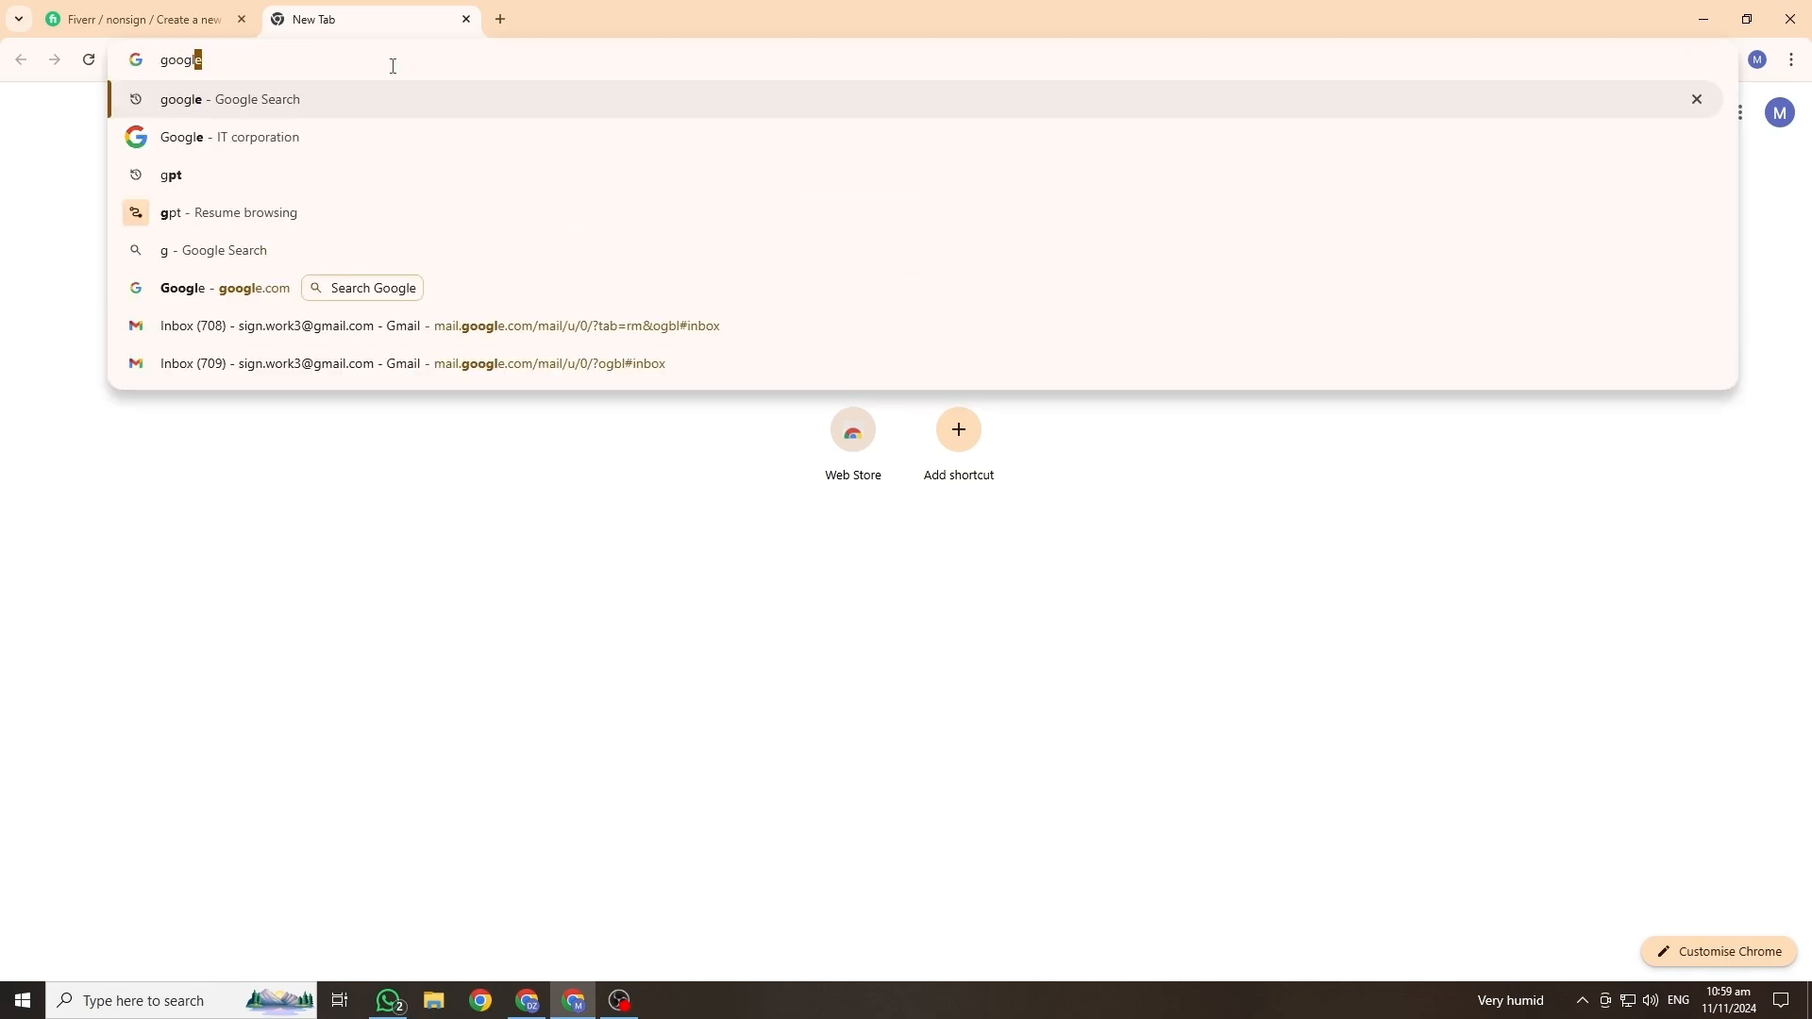
pyautogui.press('Return')
pyautogui.click(991, 317)
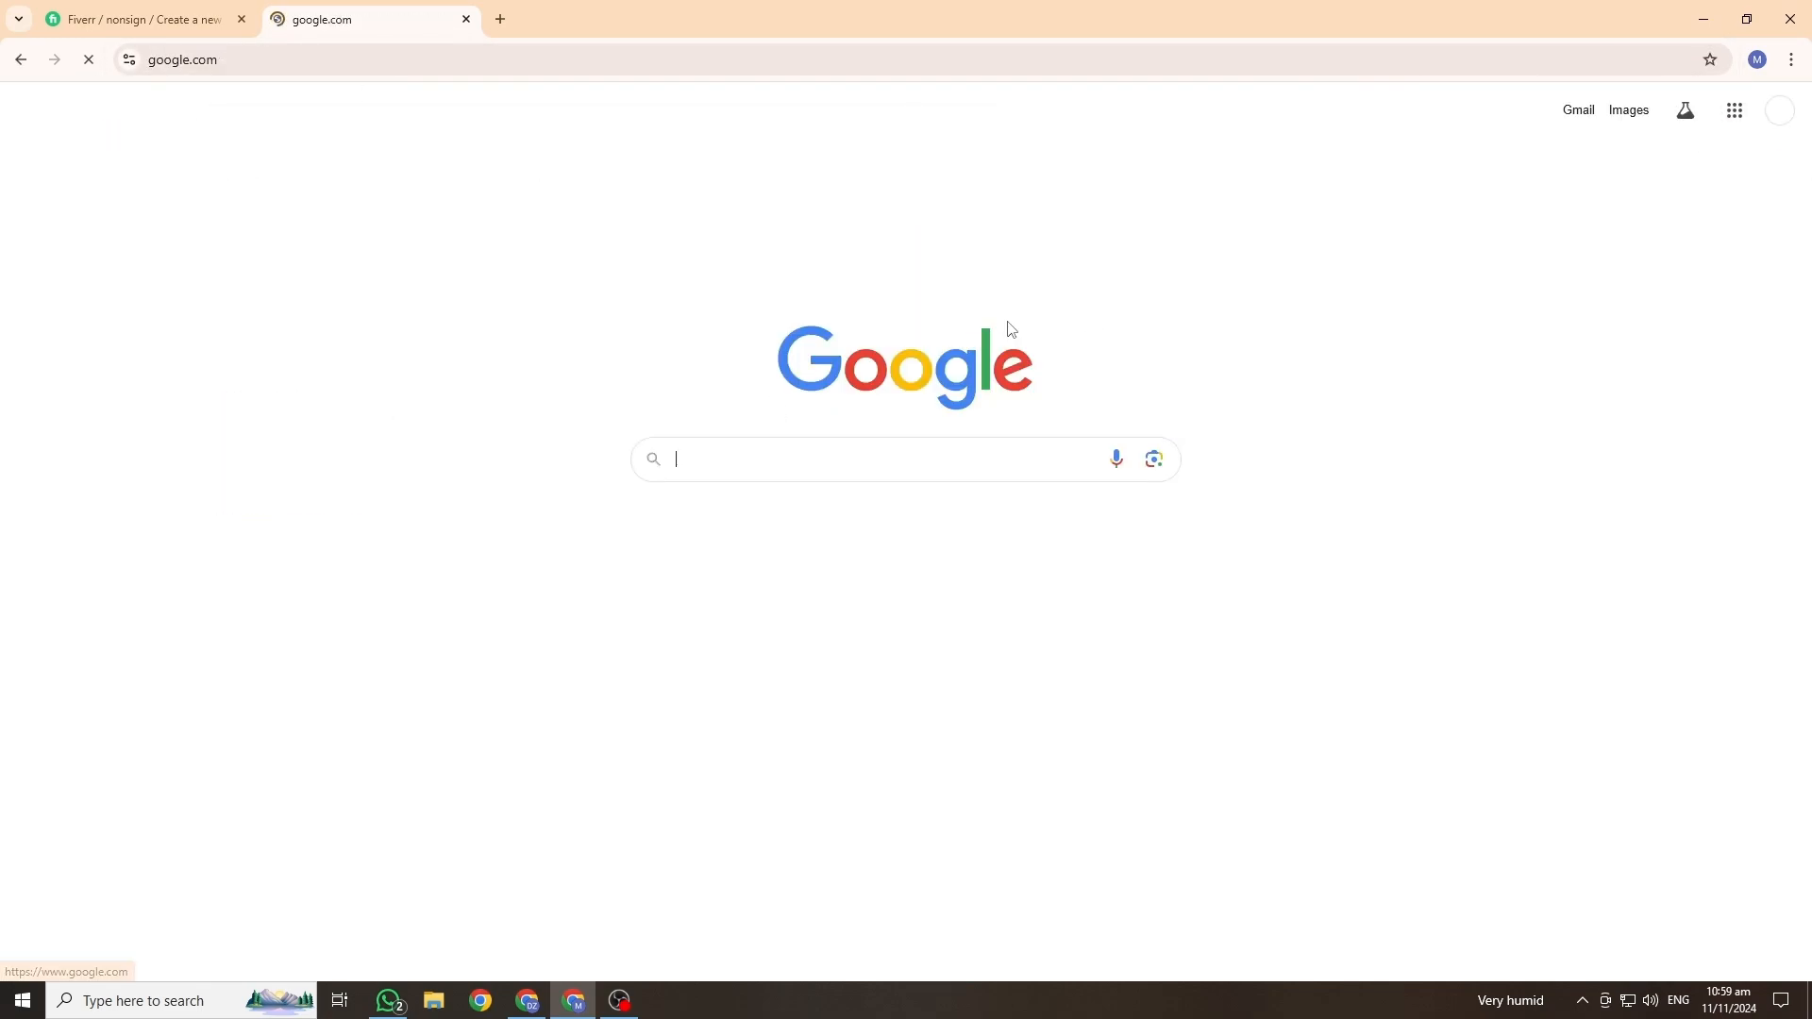
pyautogui.click(921, 441)
pyautogui.write('fiverr')
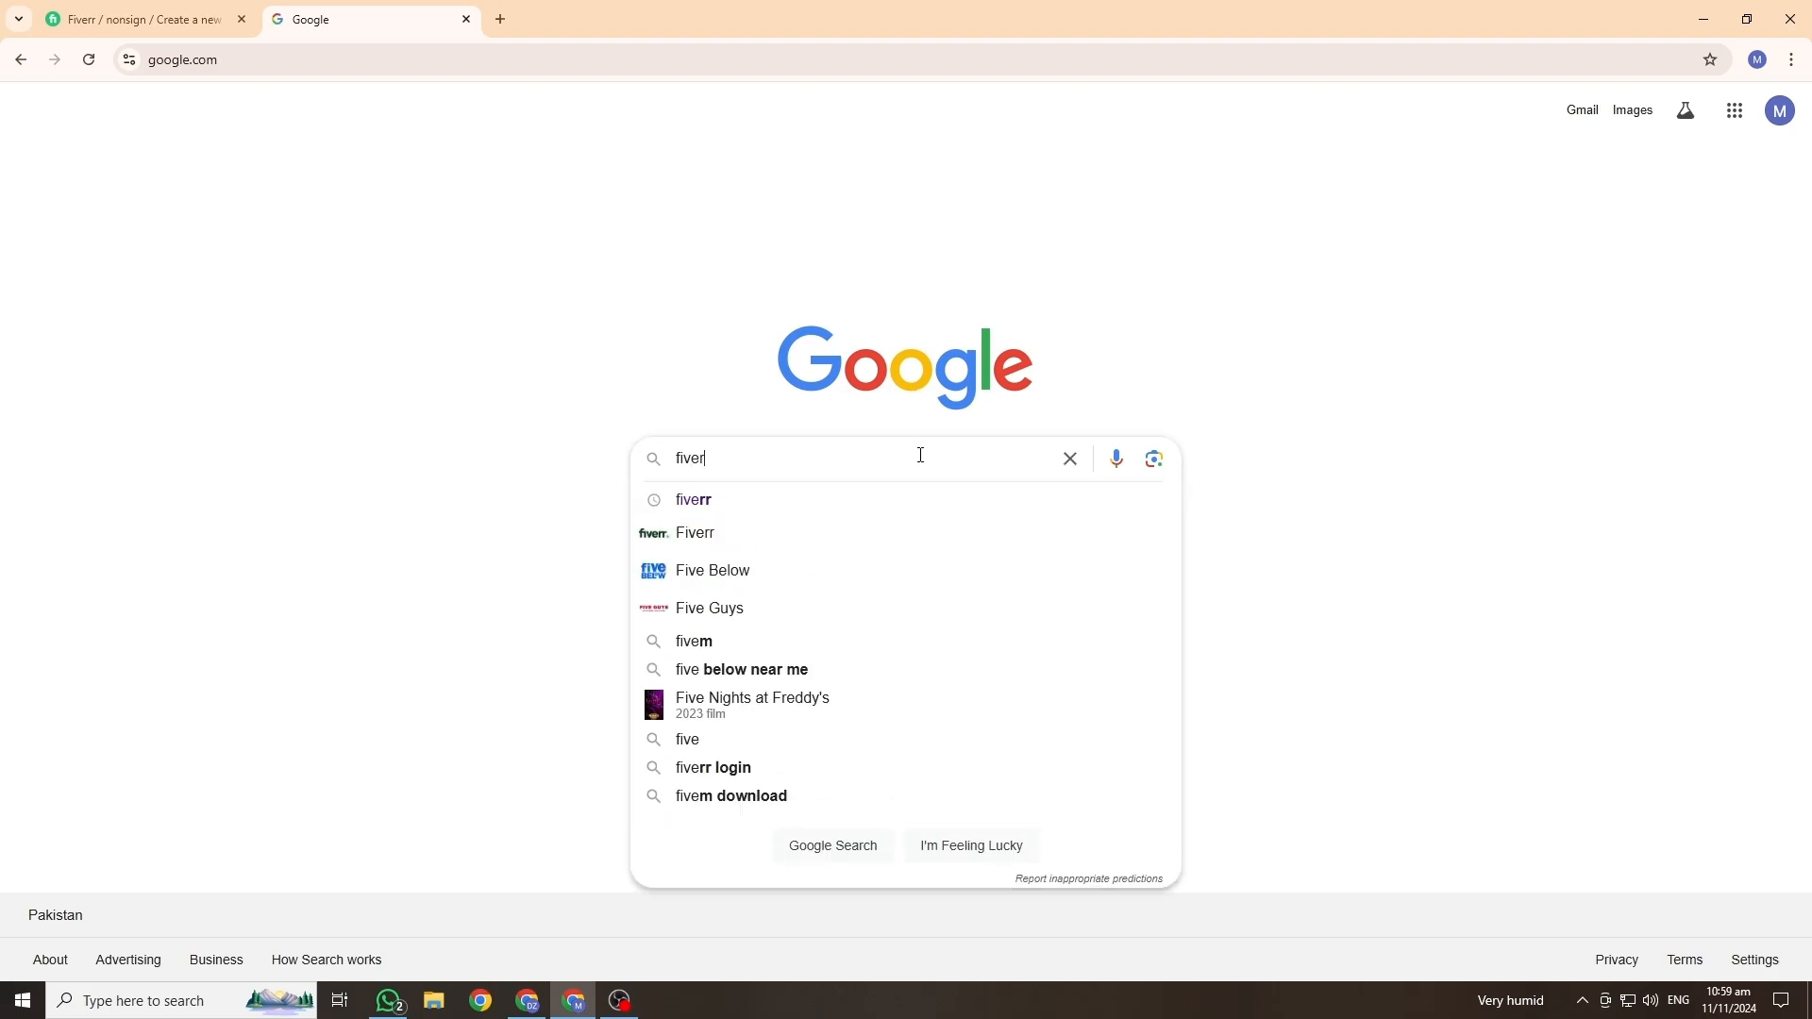
pyautogui.press('Return')
pyautogui.click(283, 287)
# Step: Switch the Fiverr account to buying mode and open the Logo Design category under Graphics & Design
pyautogui.click(1541, 120)
pyautogui.click(1423, 196)
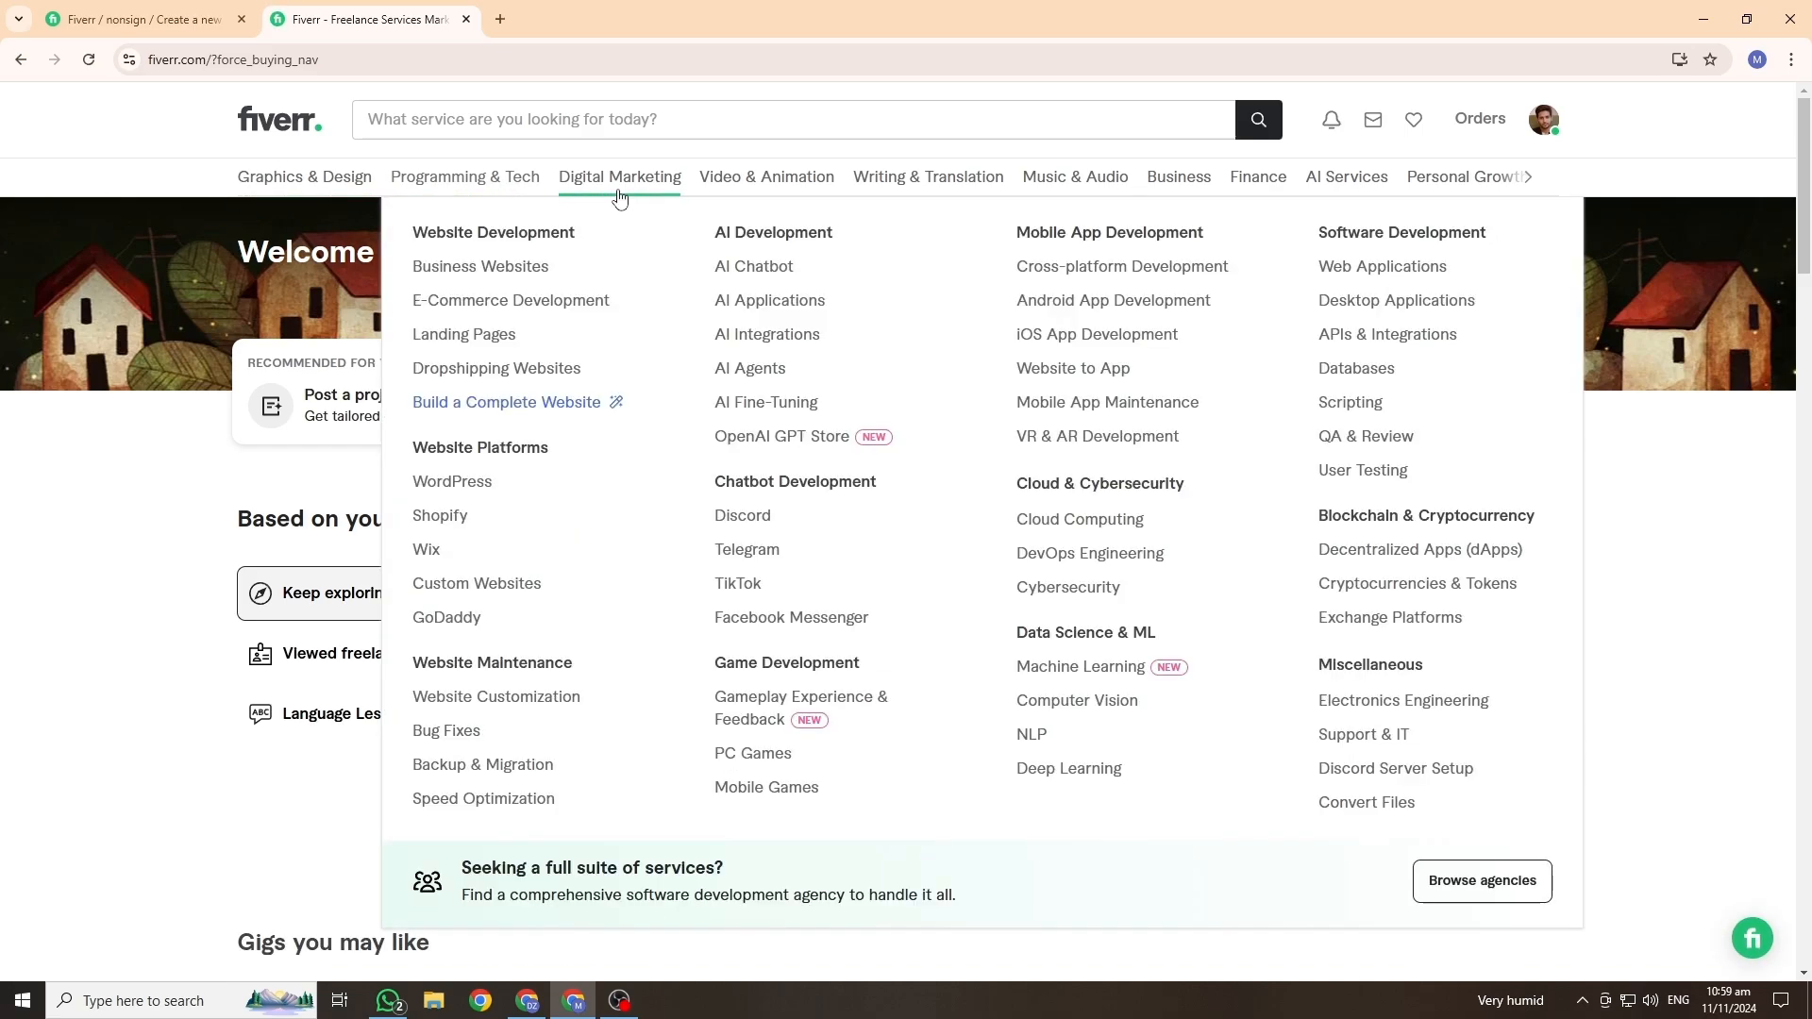
pyautogui.moveTo(284, 185)
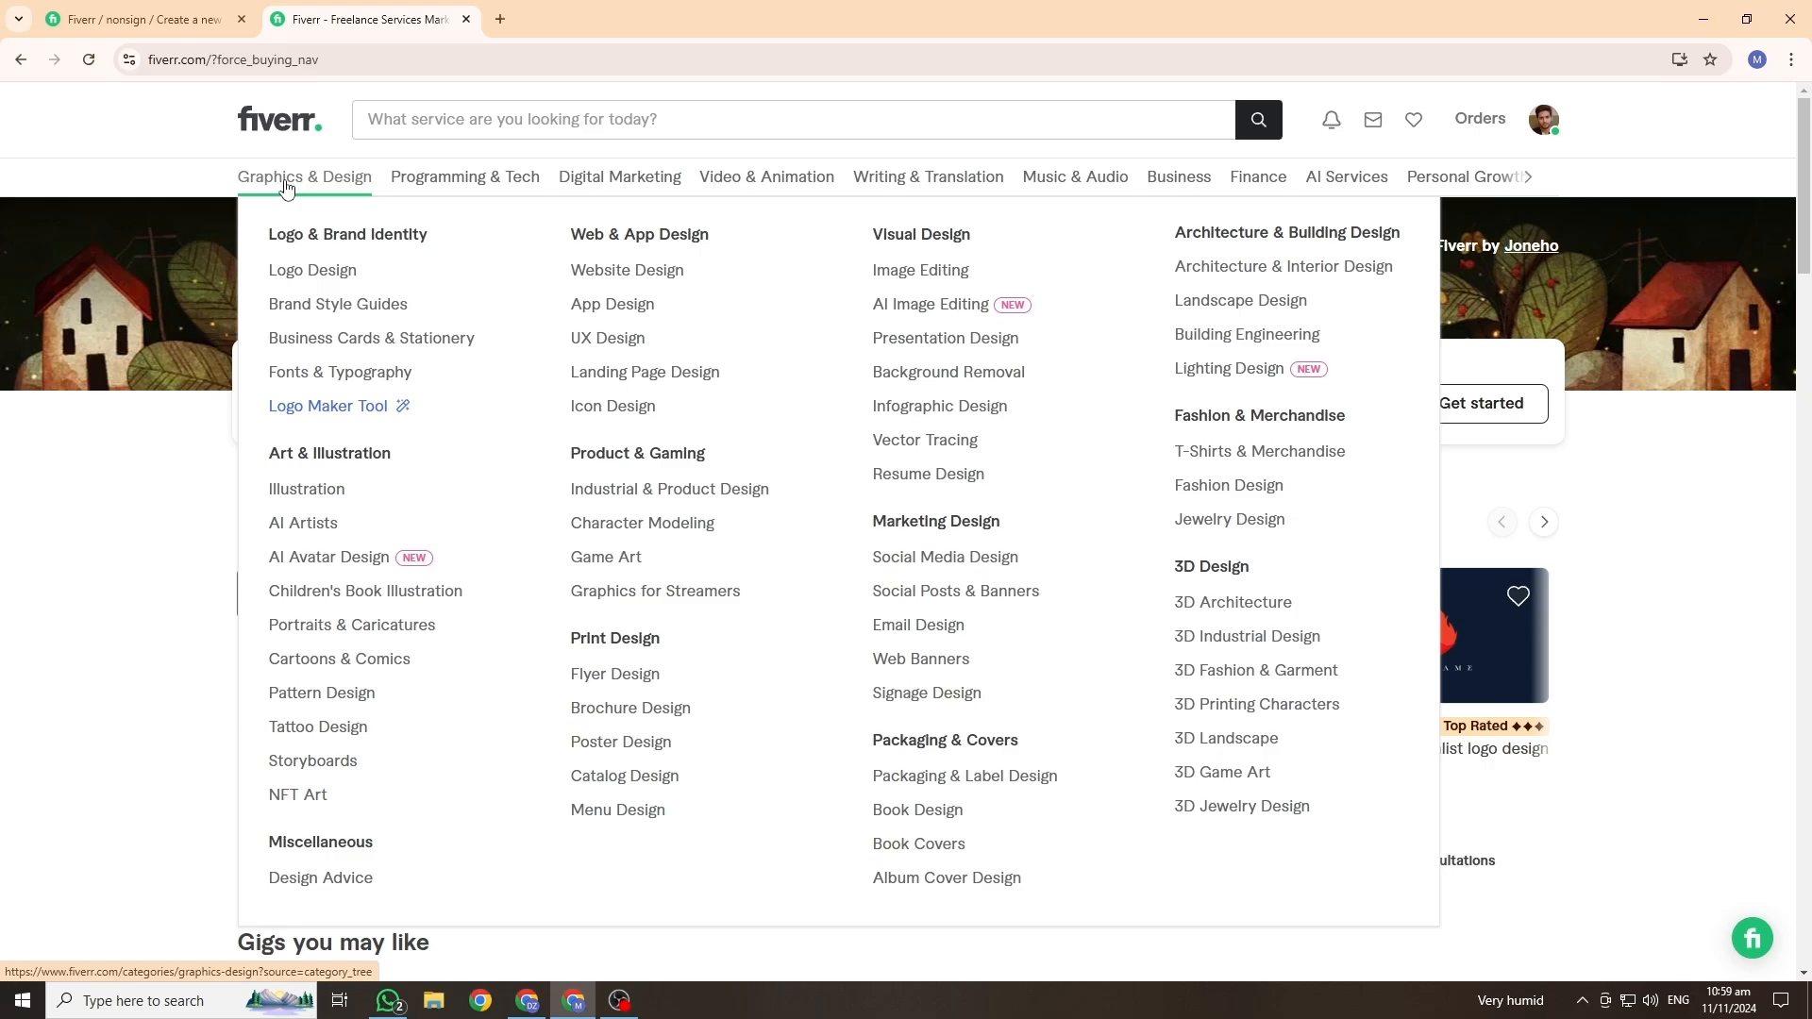
pyautogui.click(327, 276)
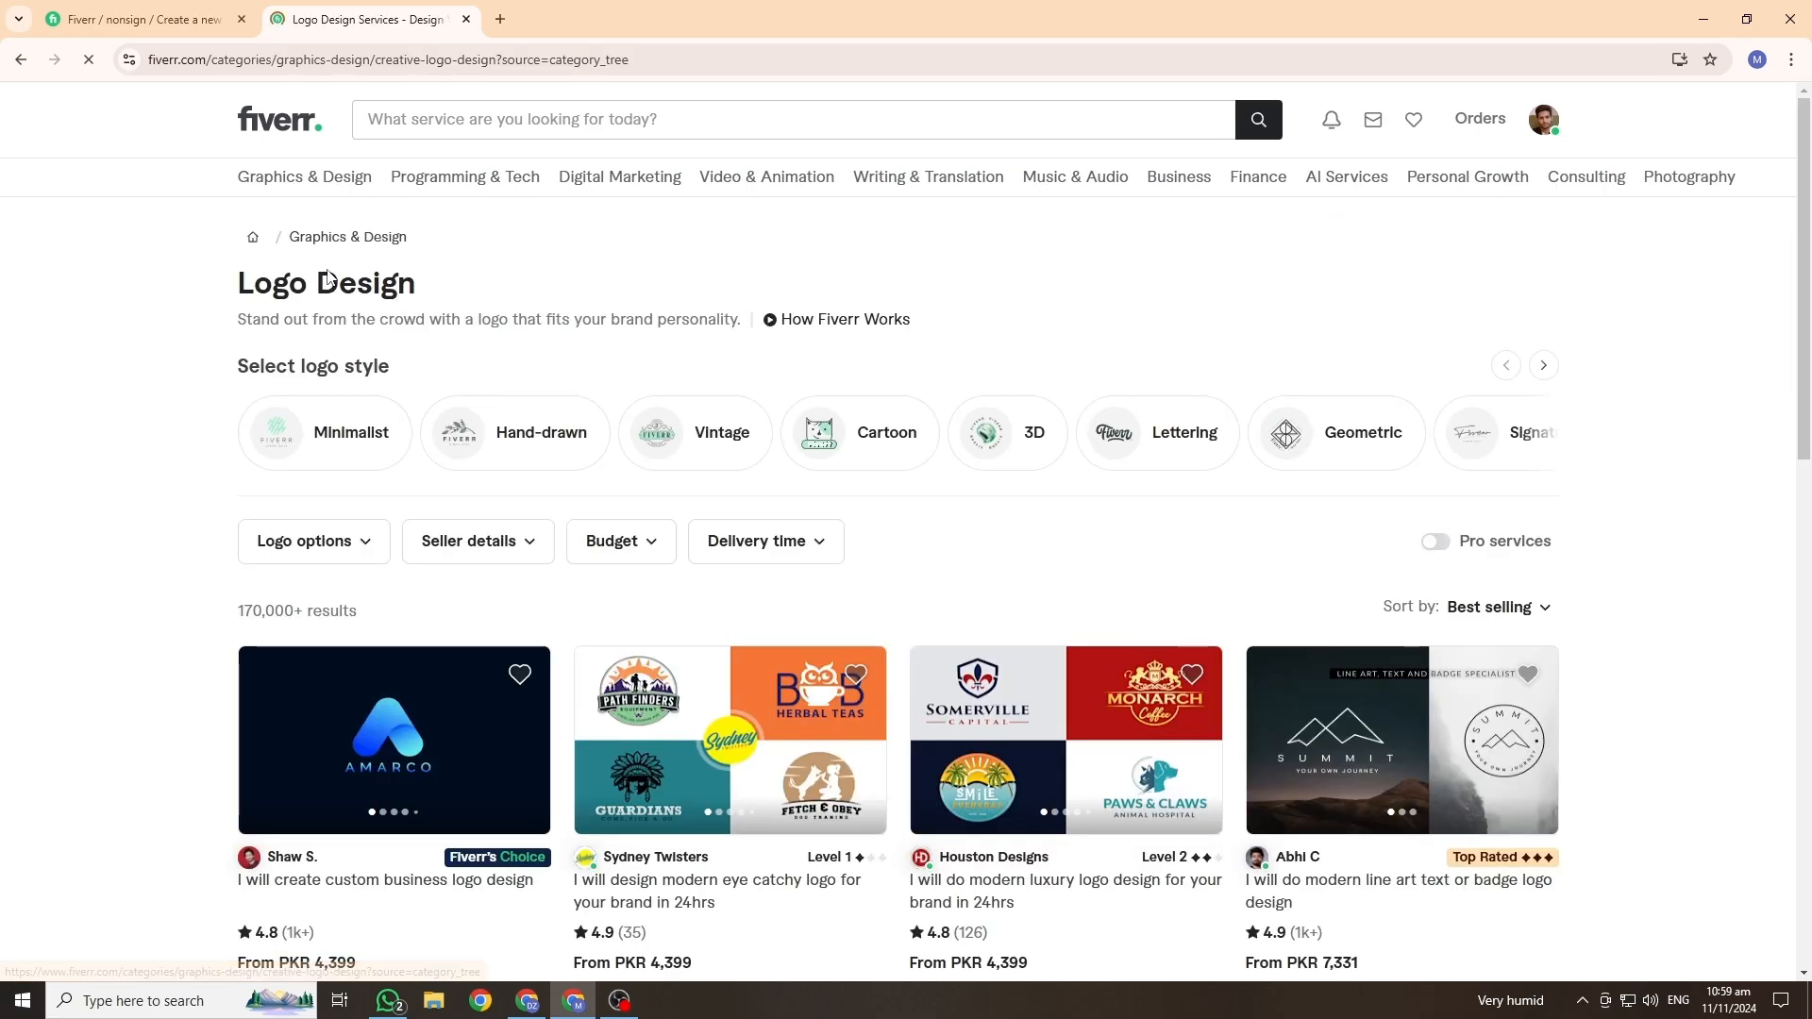
# Step: Open the "create a business logo design for your brand" and "create amazing unique and trendy business logo design" gigs in separate new tabs
pyautogui.scroll(-2, 324, 368)
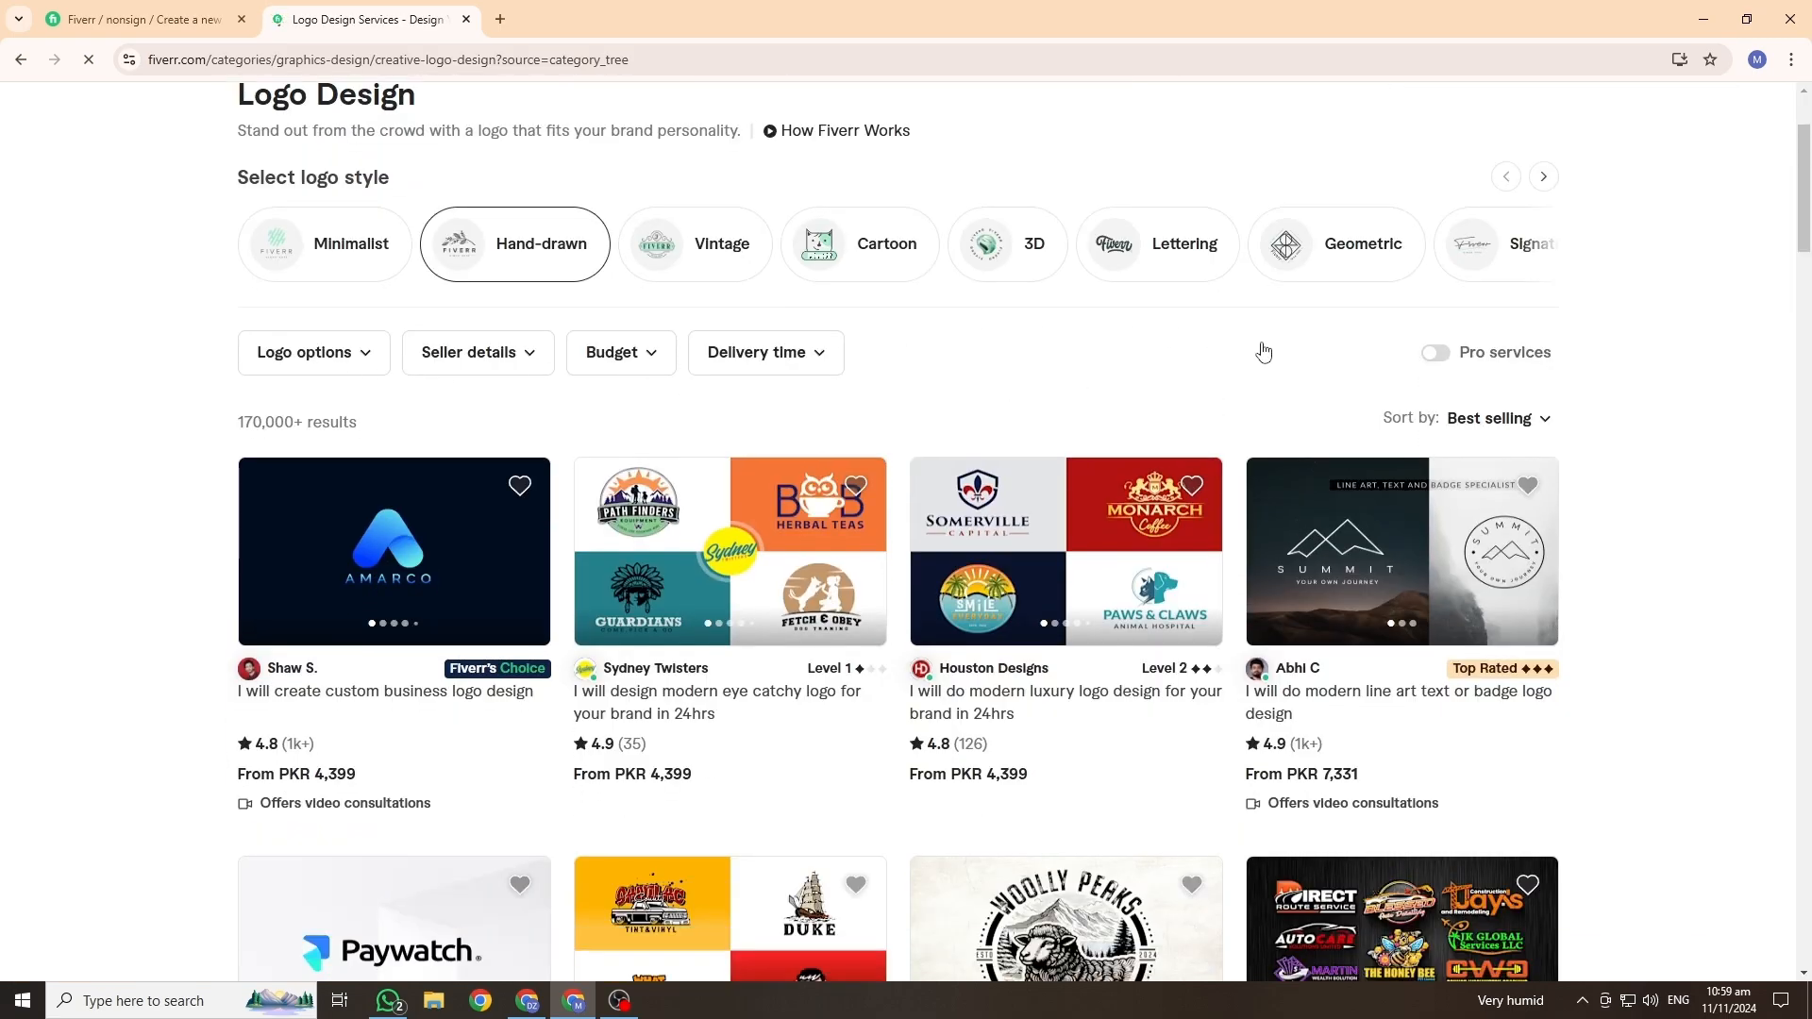
pyautogui.scroll(-3, 416, 628)
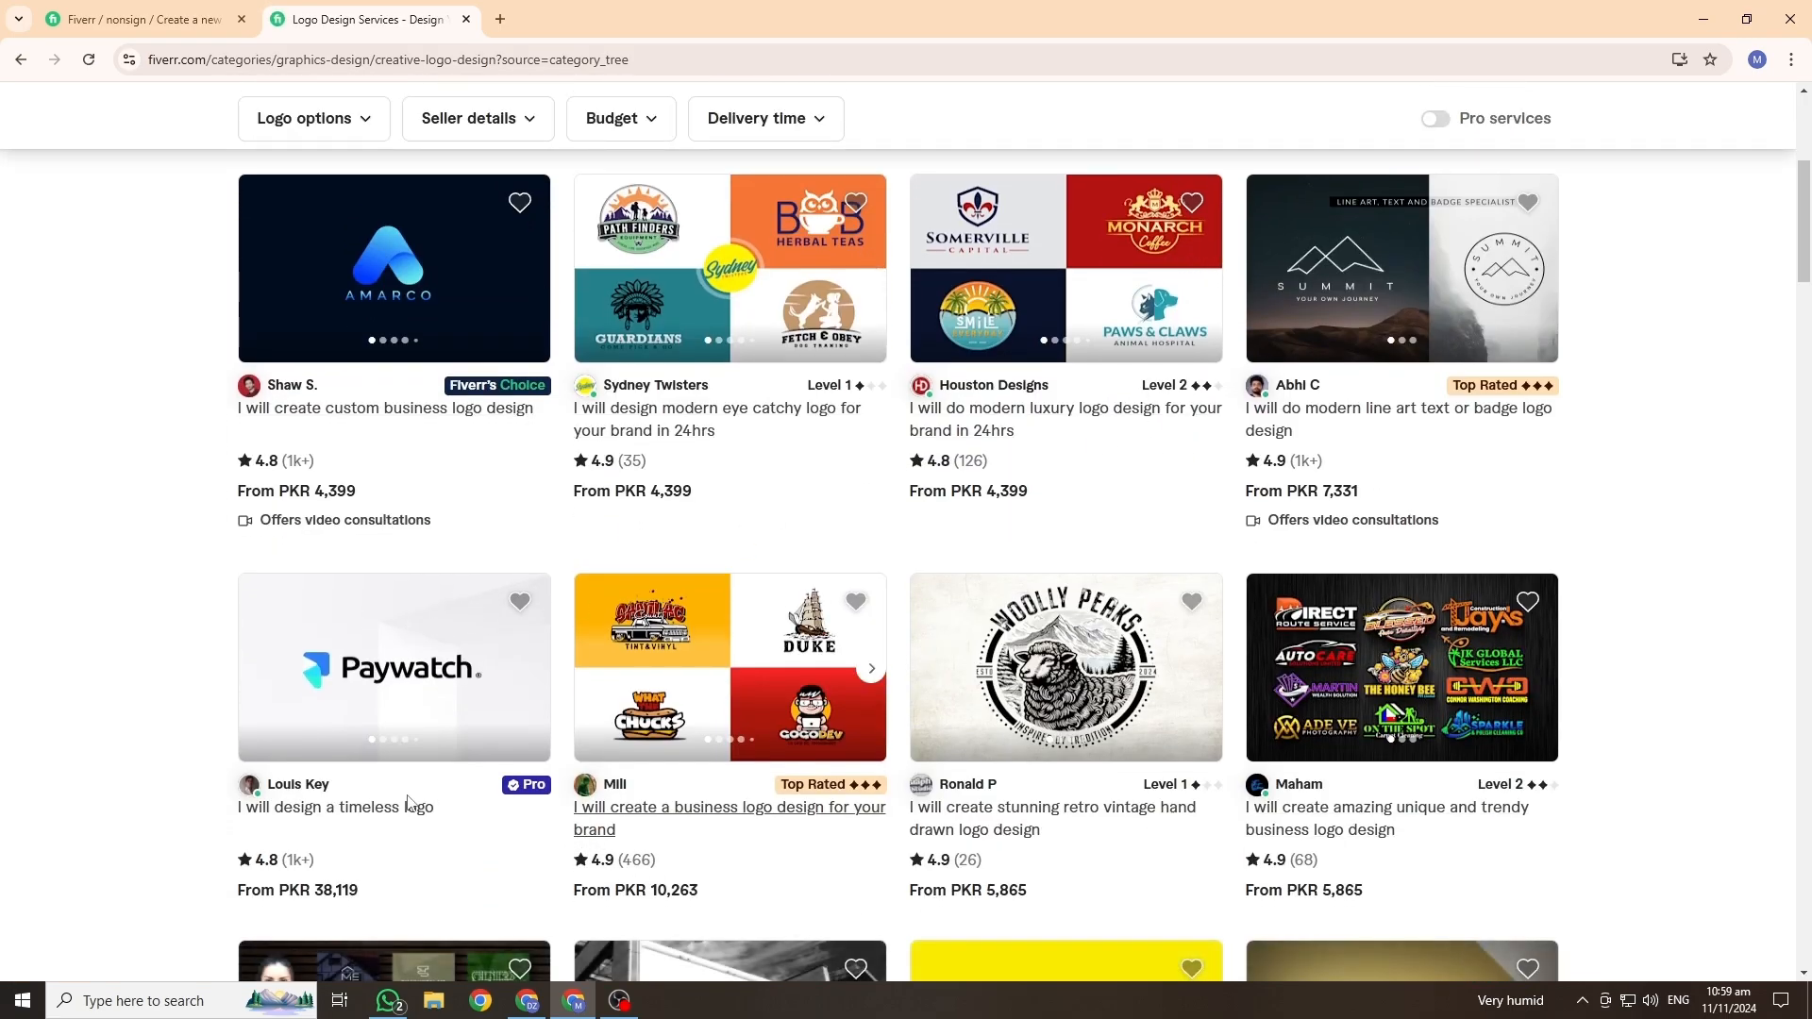
pyautogui.scroll(-2, 688, 639)
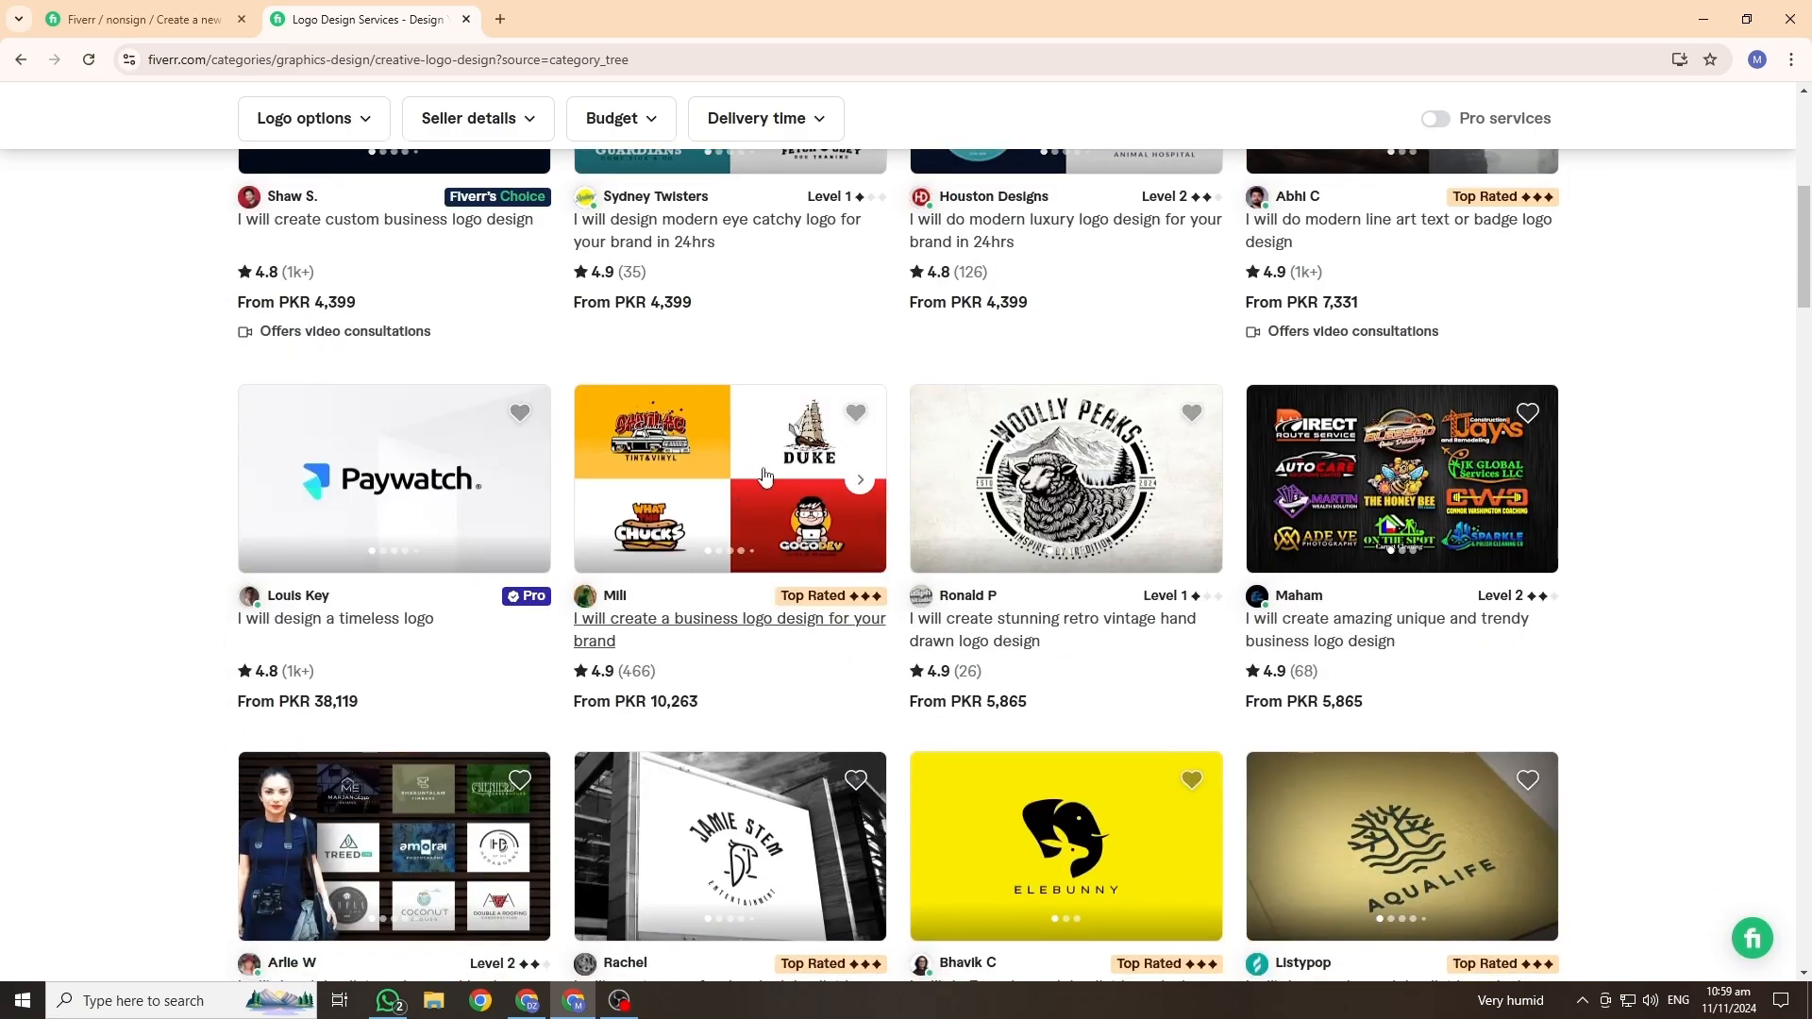
pyautogui.scroll(1, 1205, 619)
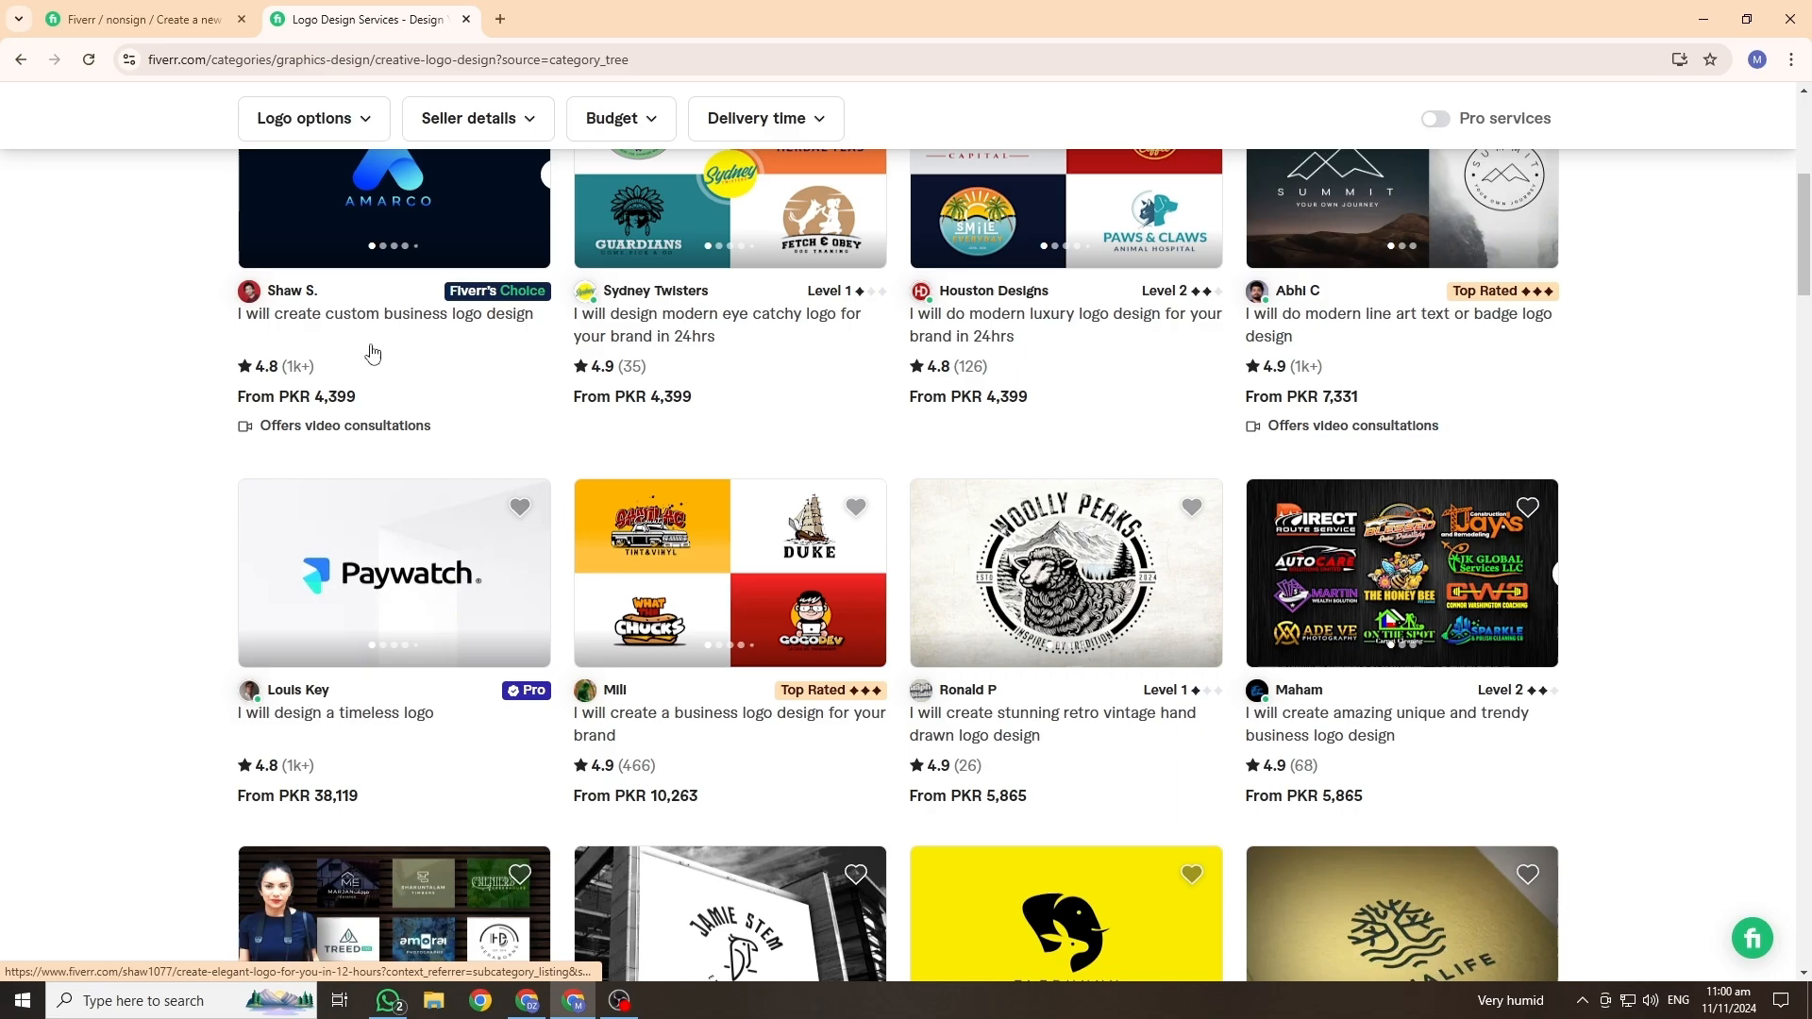
pyautogui.scroll(-1, 779, 664)
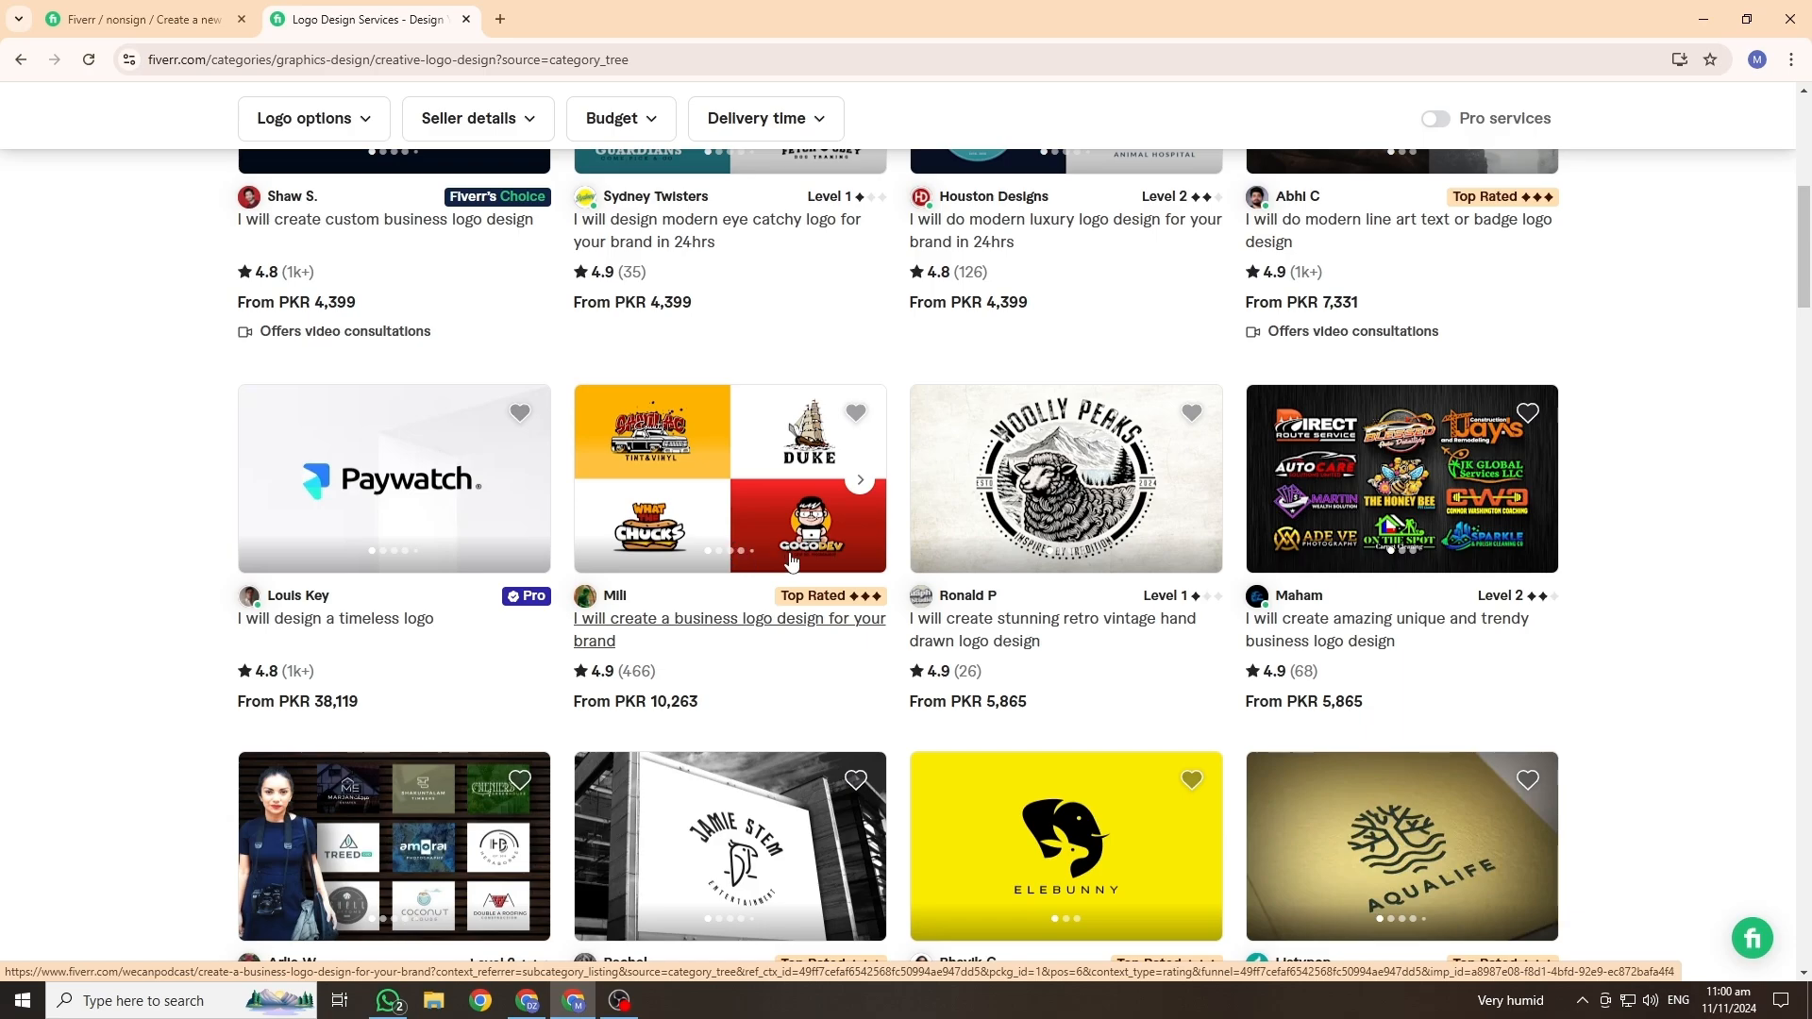
pyautogui.scroll(-1, 720, 578)
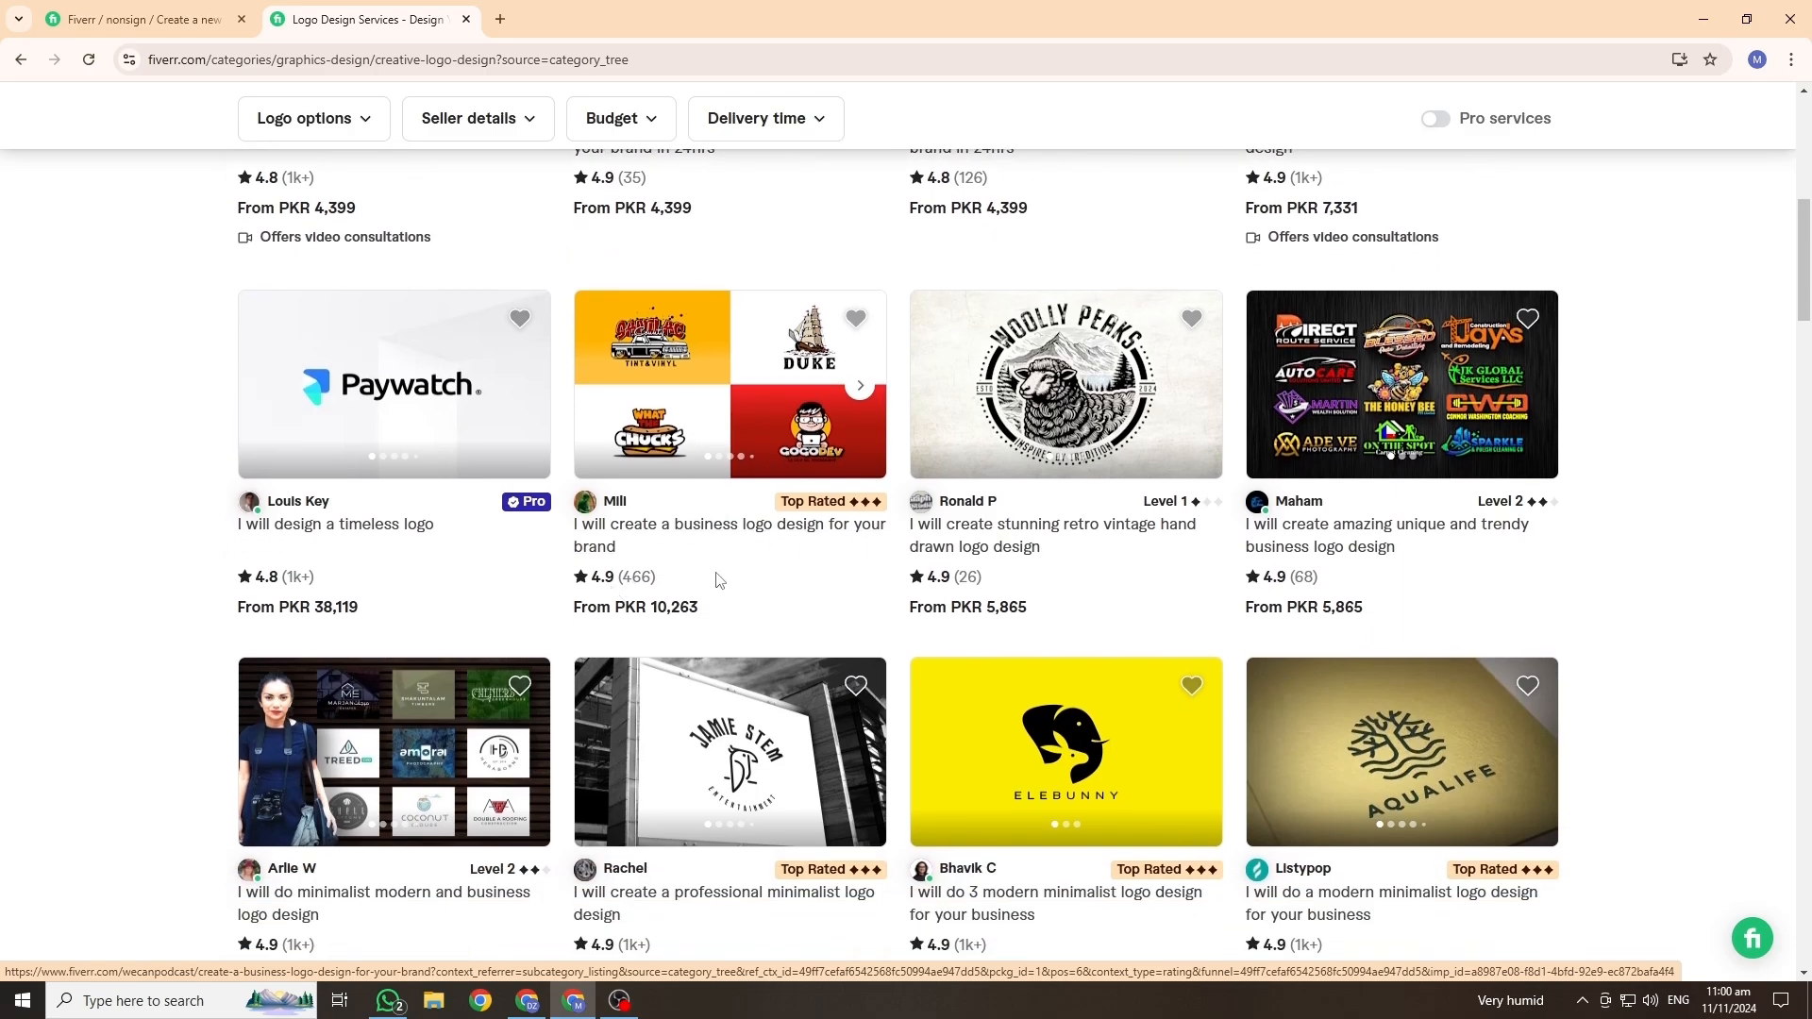
pyautogui.rightClick(615, 546)
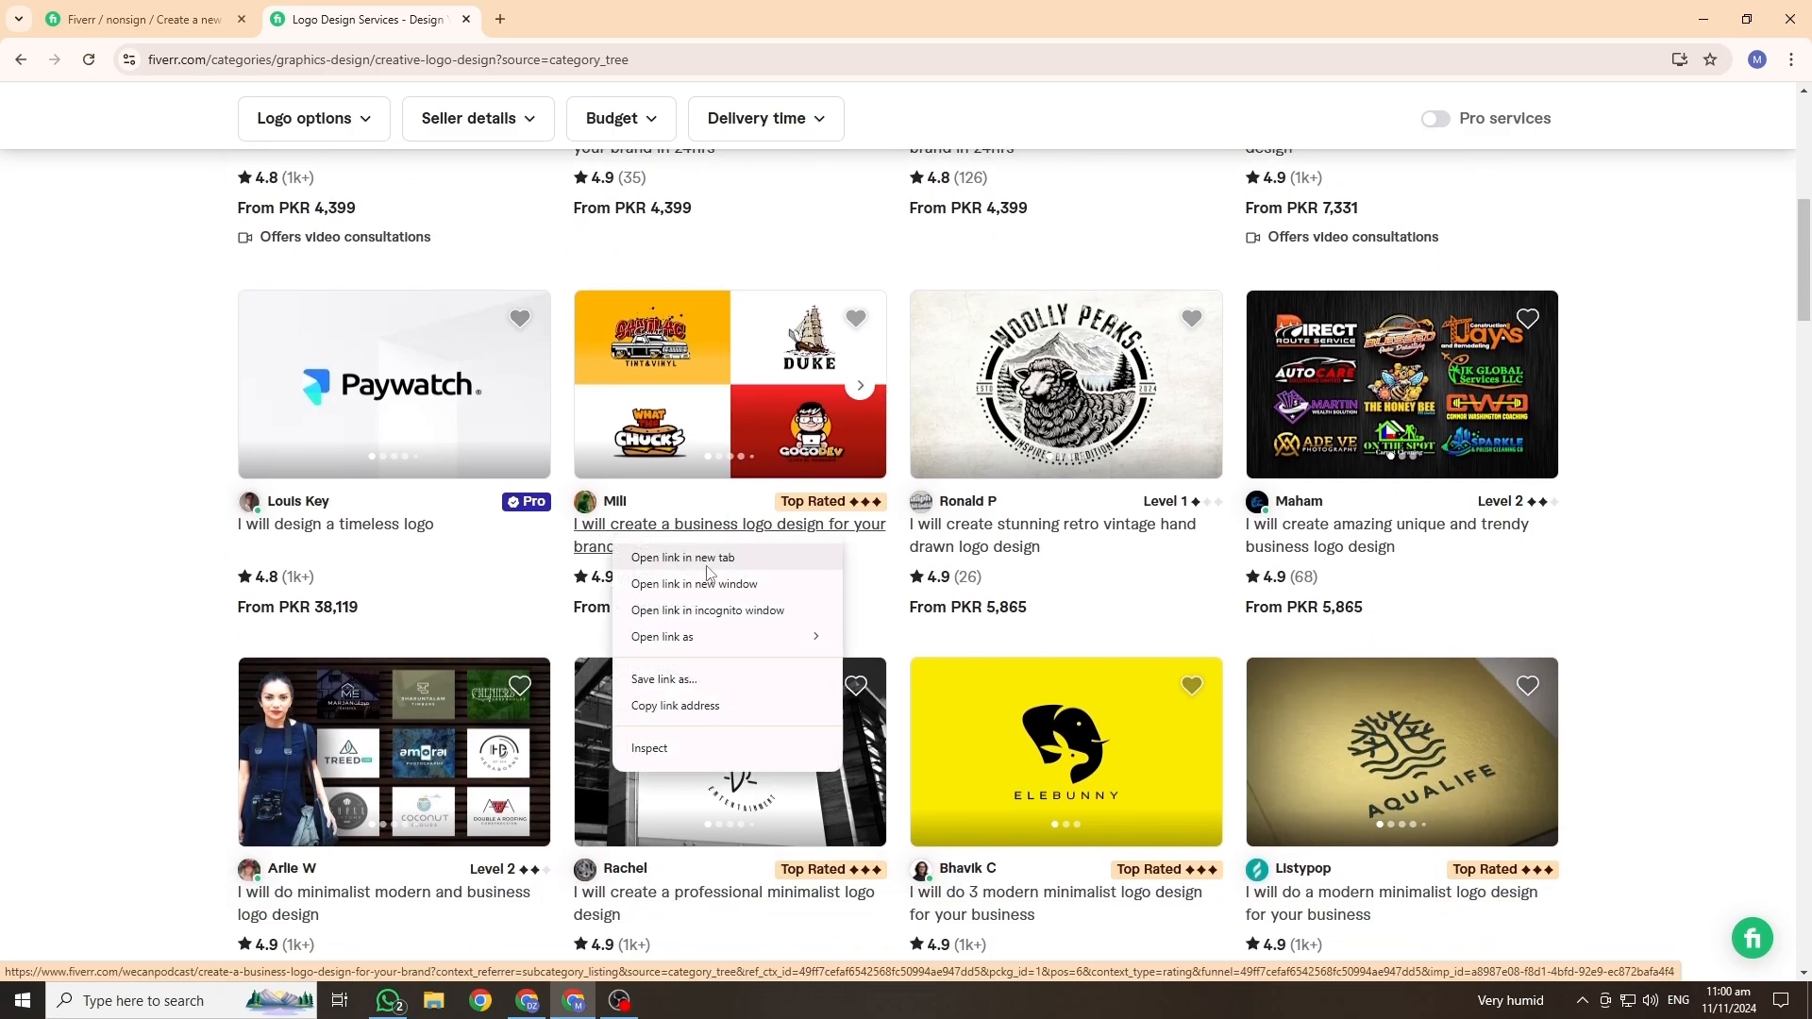
pyautogui.click(699, 559)
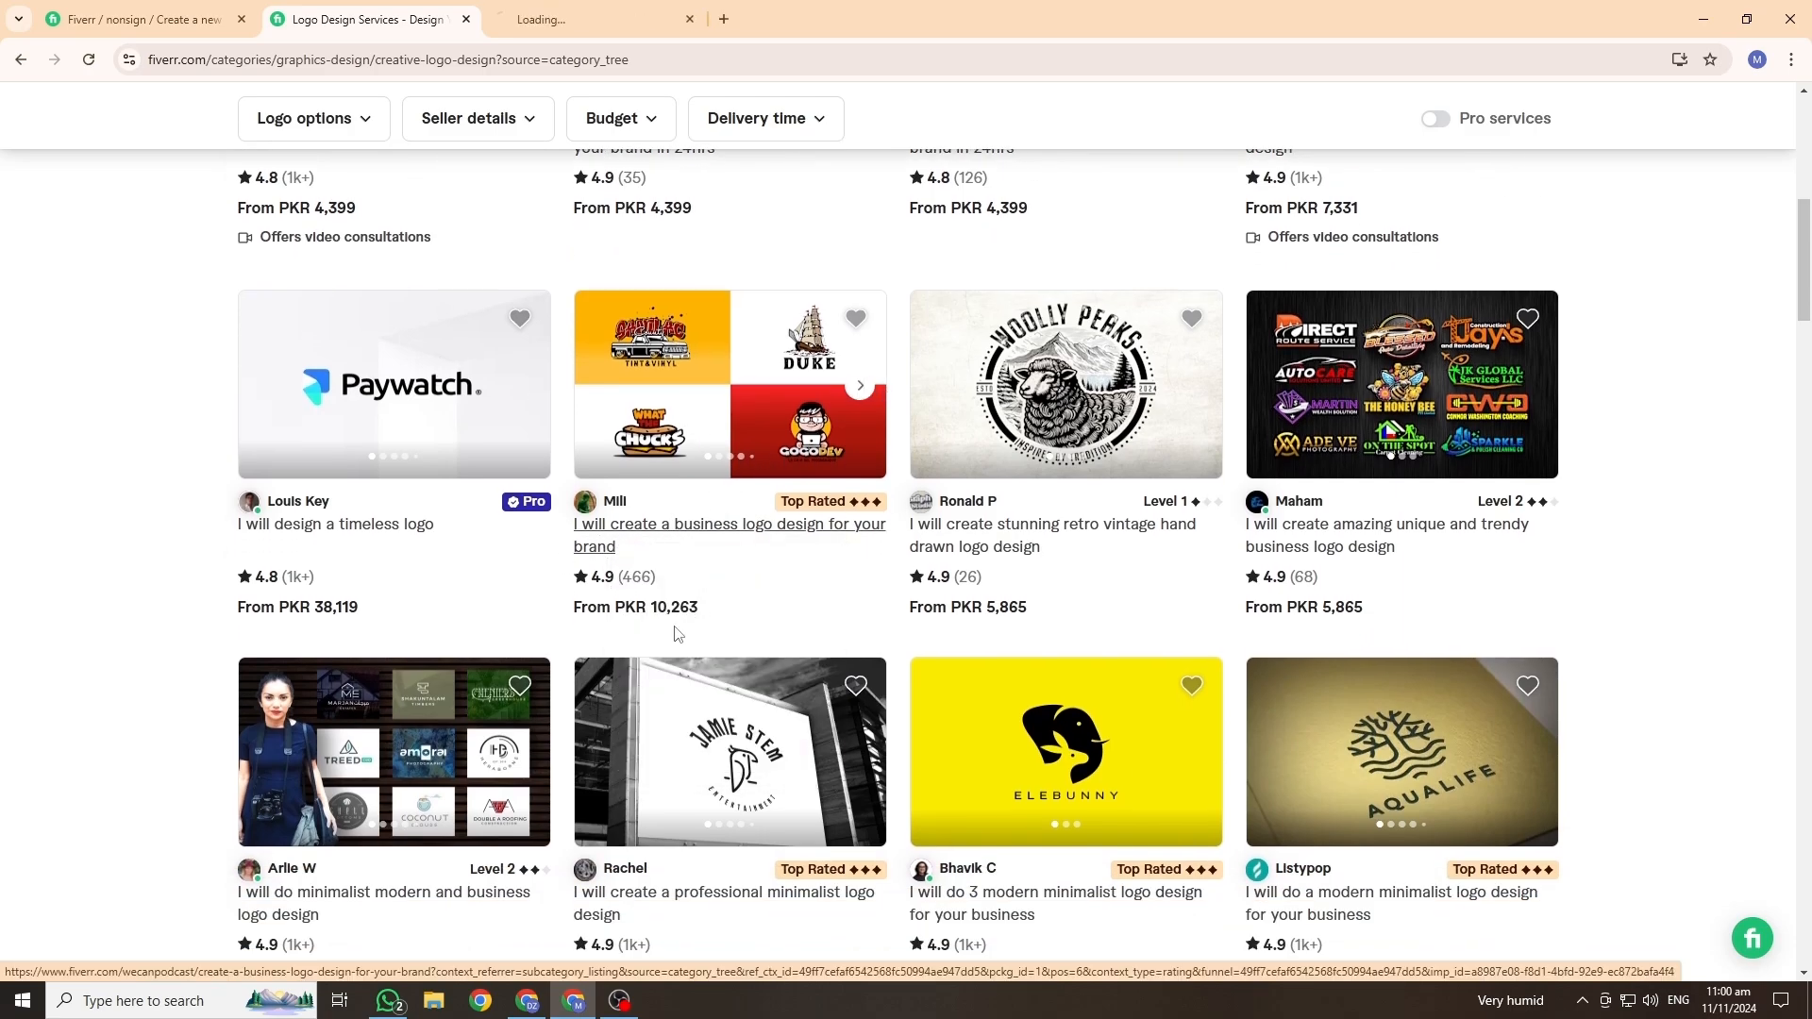
pyautogui.rightClick(1348, 537)
pyautogui.click(1416, 559)
# Step: View the two opened gig pages, close the Logo Design listing and return to the new gig form
pyautogui.click(604, 19)
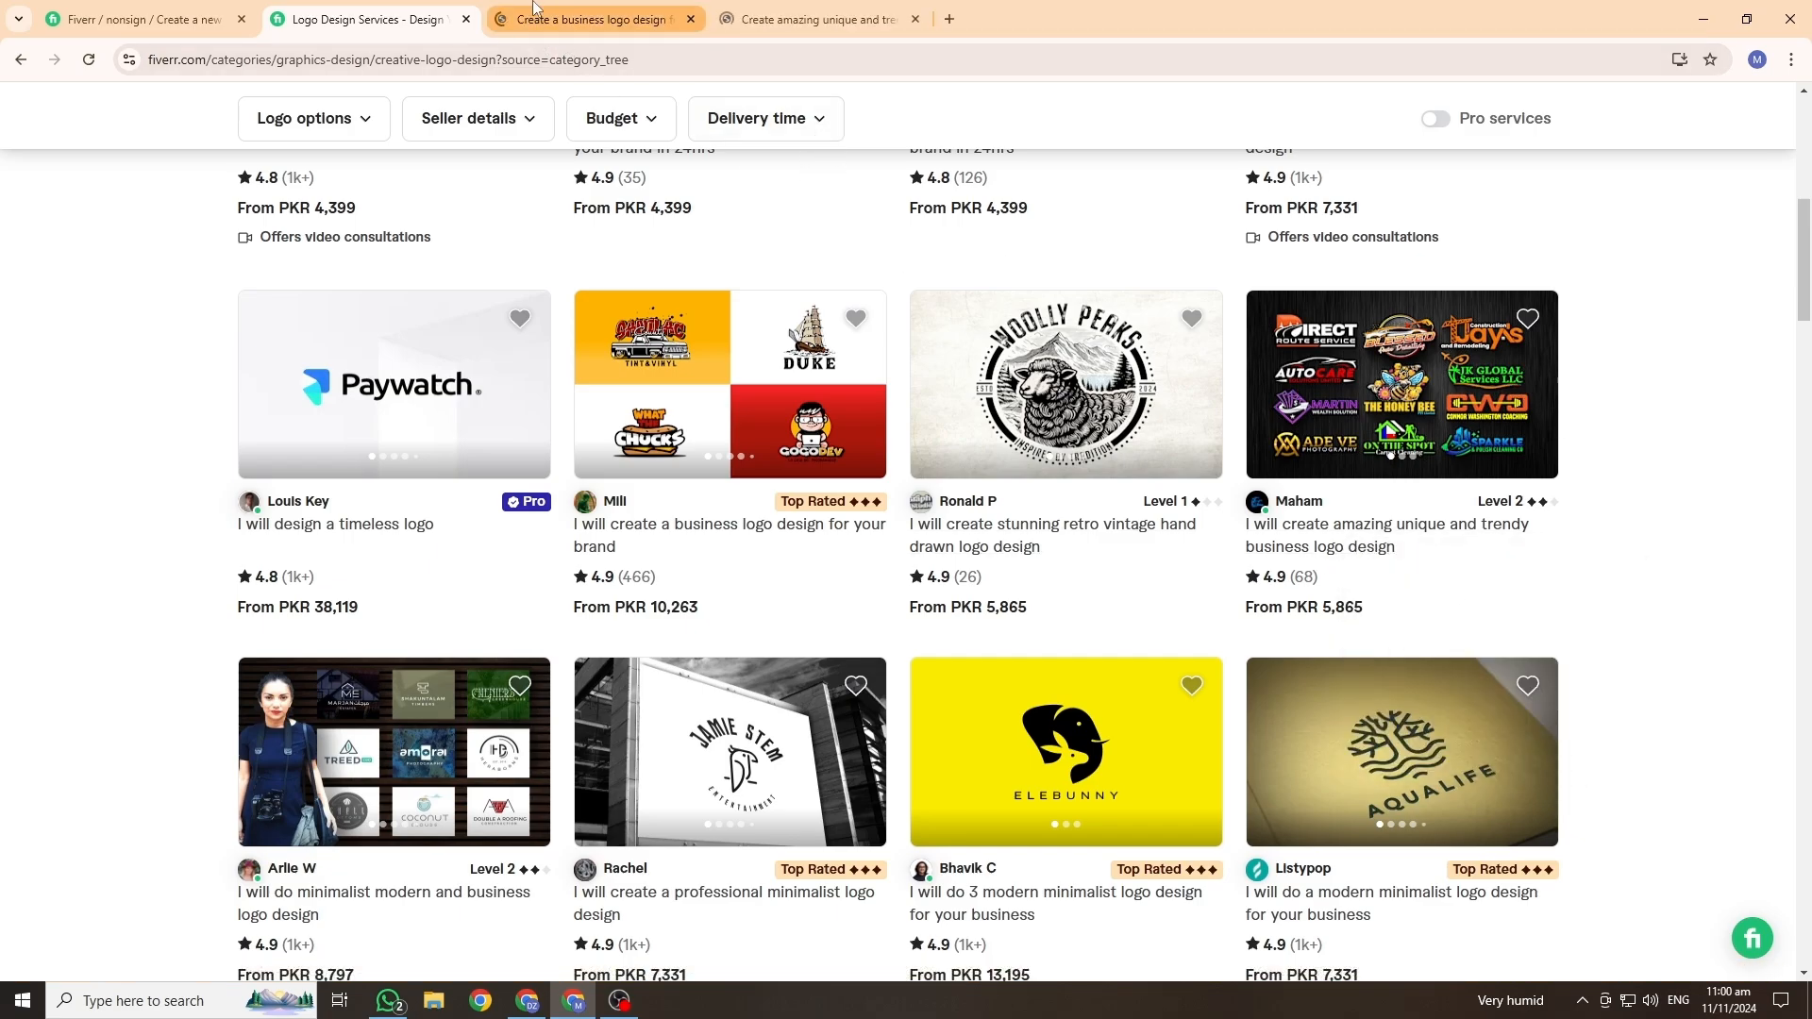
pyautogui.click(759, 11)
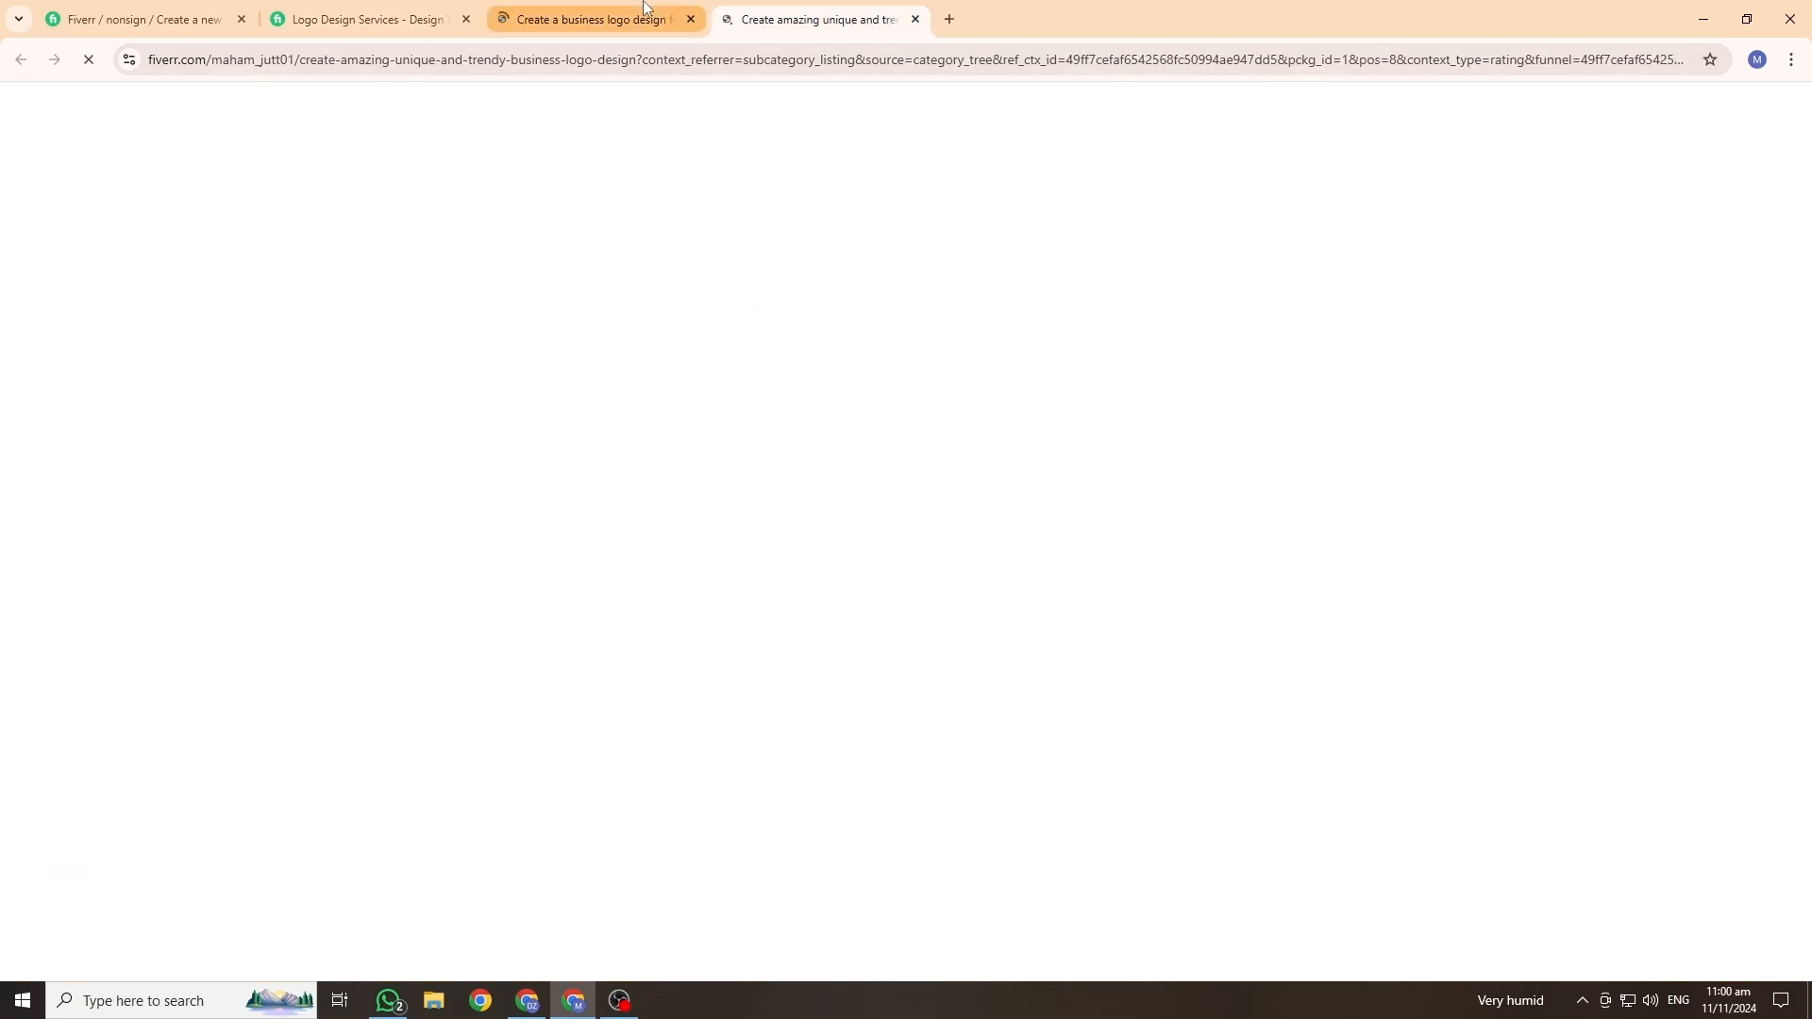
pyautogui.click(651, 17)
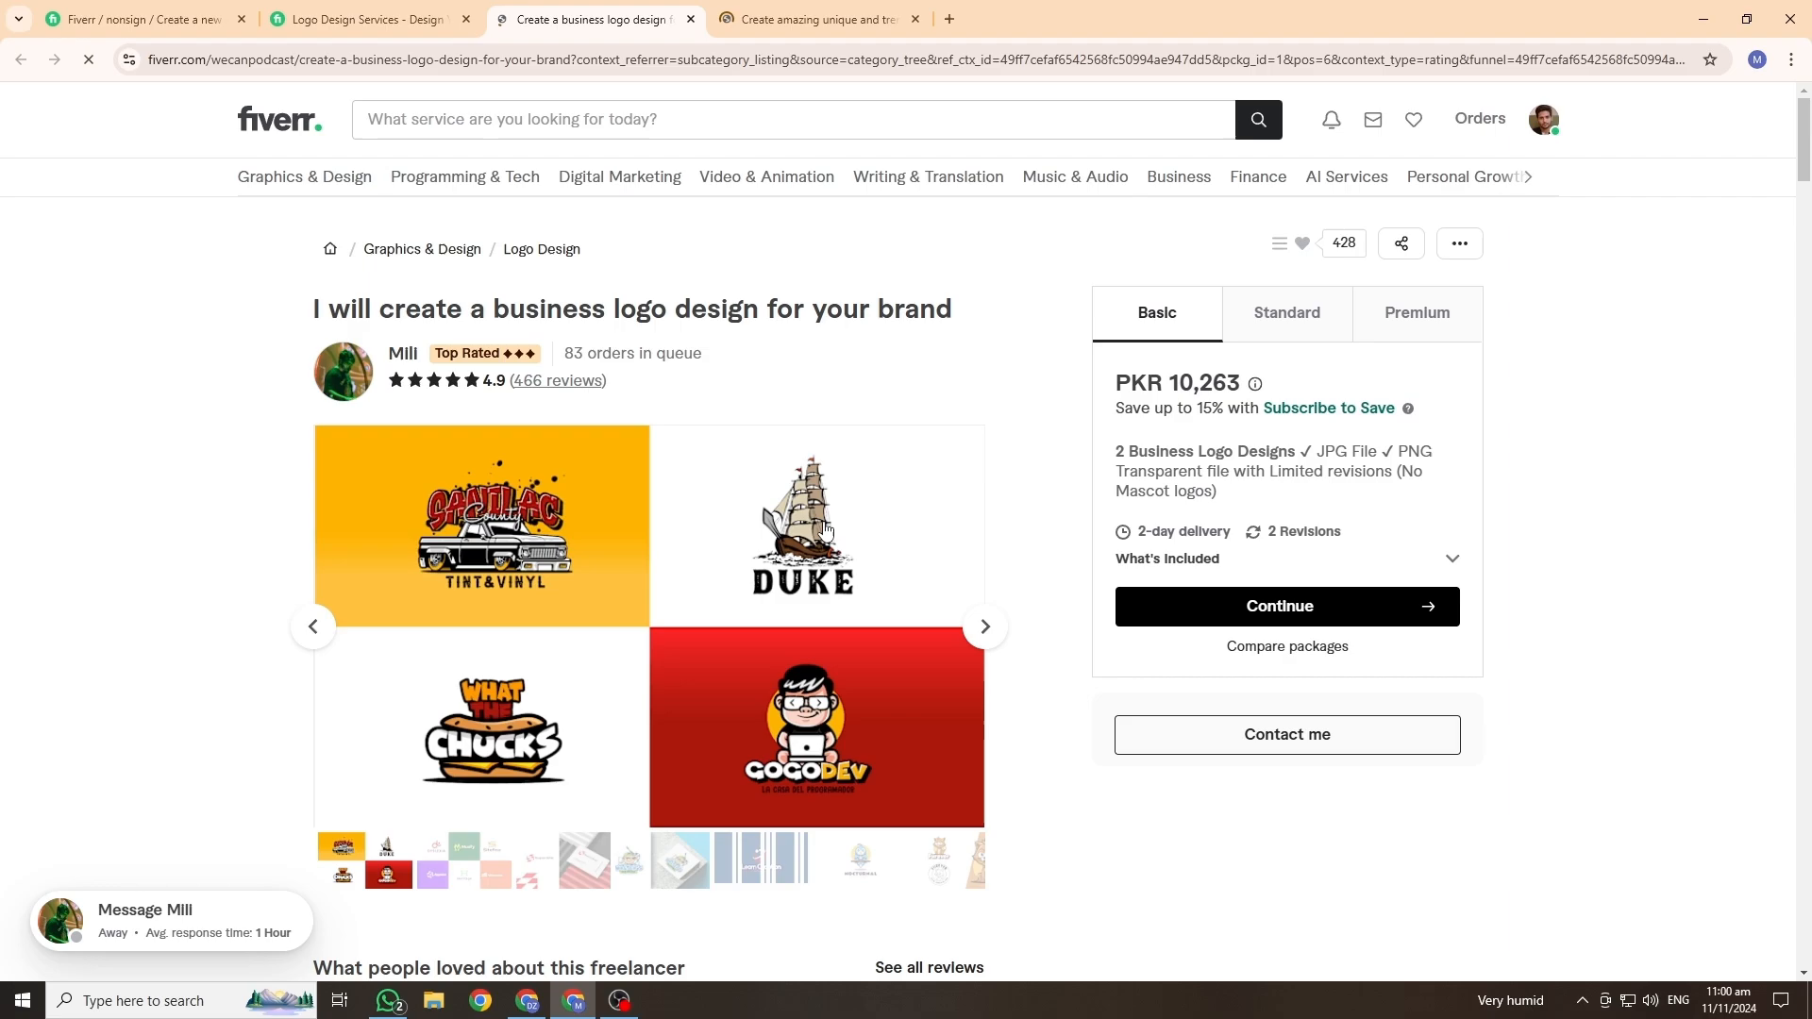
pyautogui.click(206, 15)
pyautogui.click(467, 19)
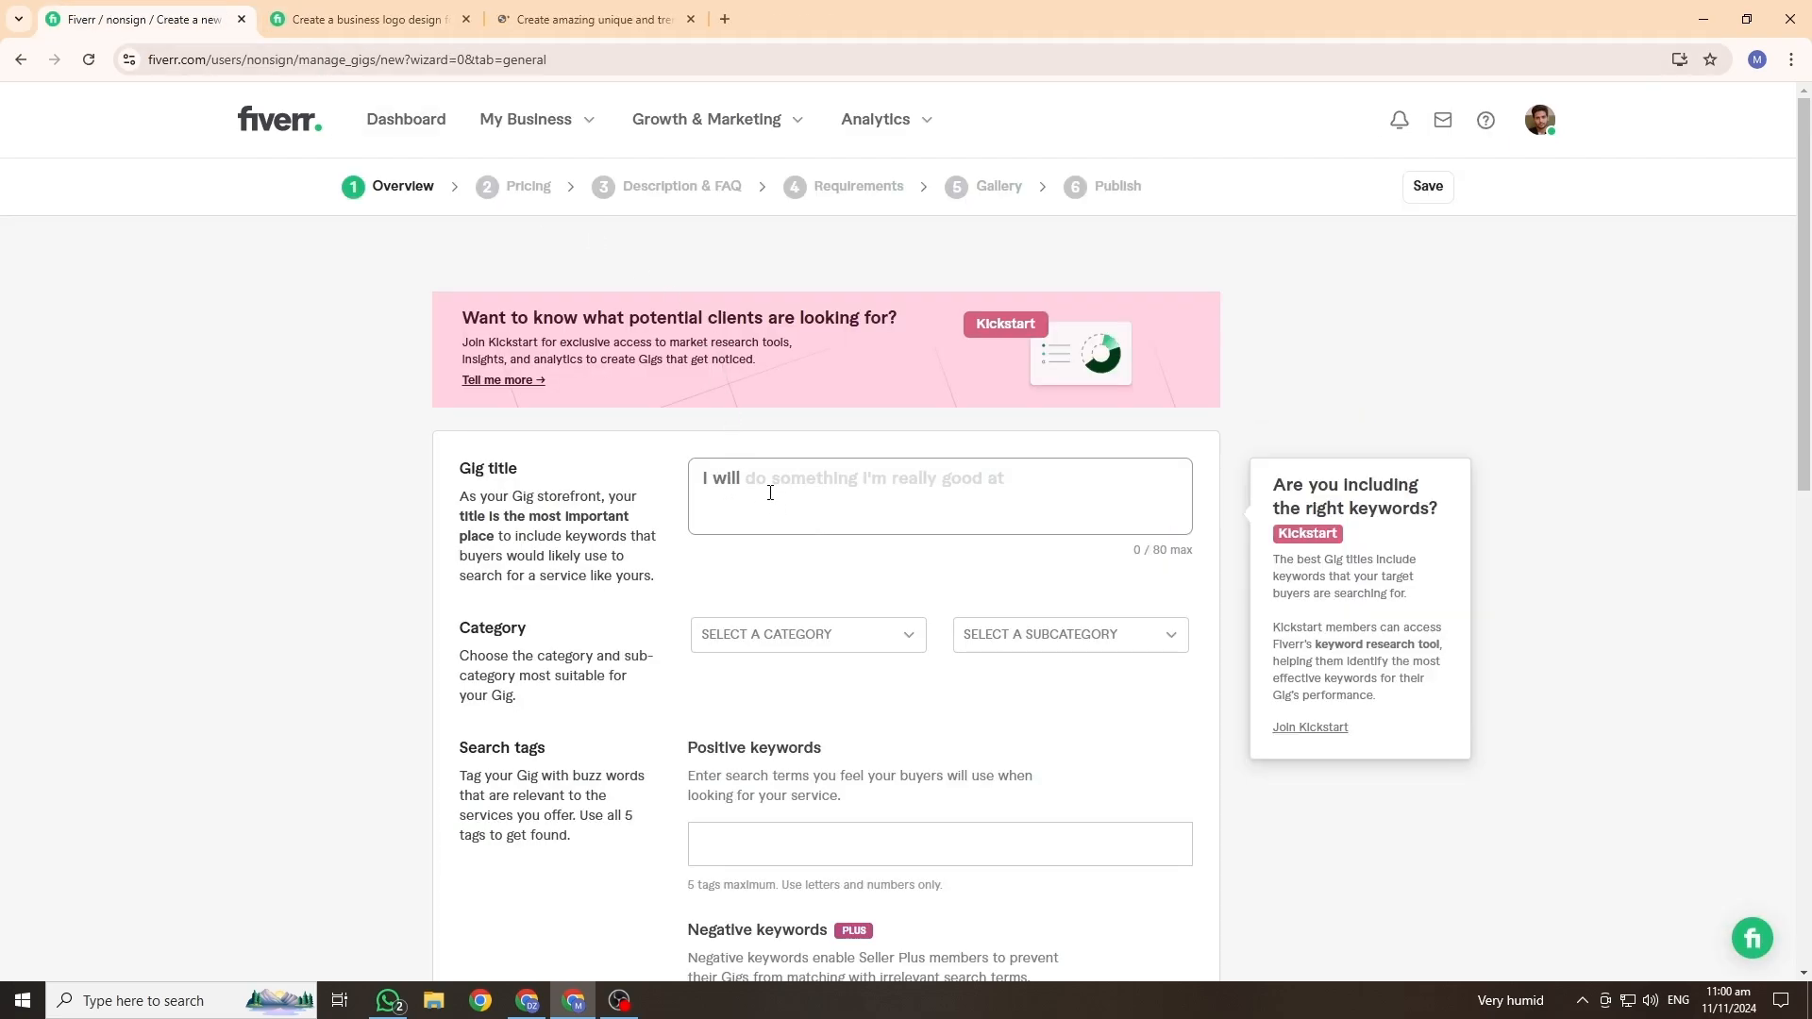
# Step: Examine and compare the title wording of the two competitor logo design gigs
pyautogui.hotkey('ctrl', 'Tab')
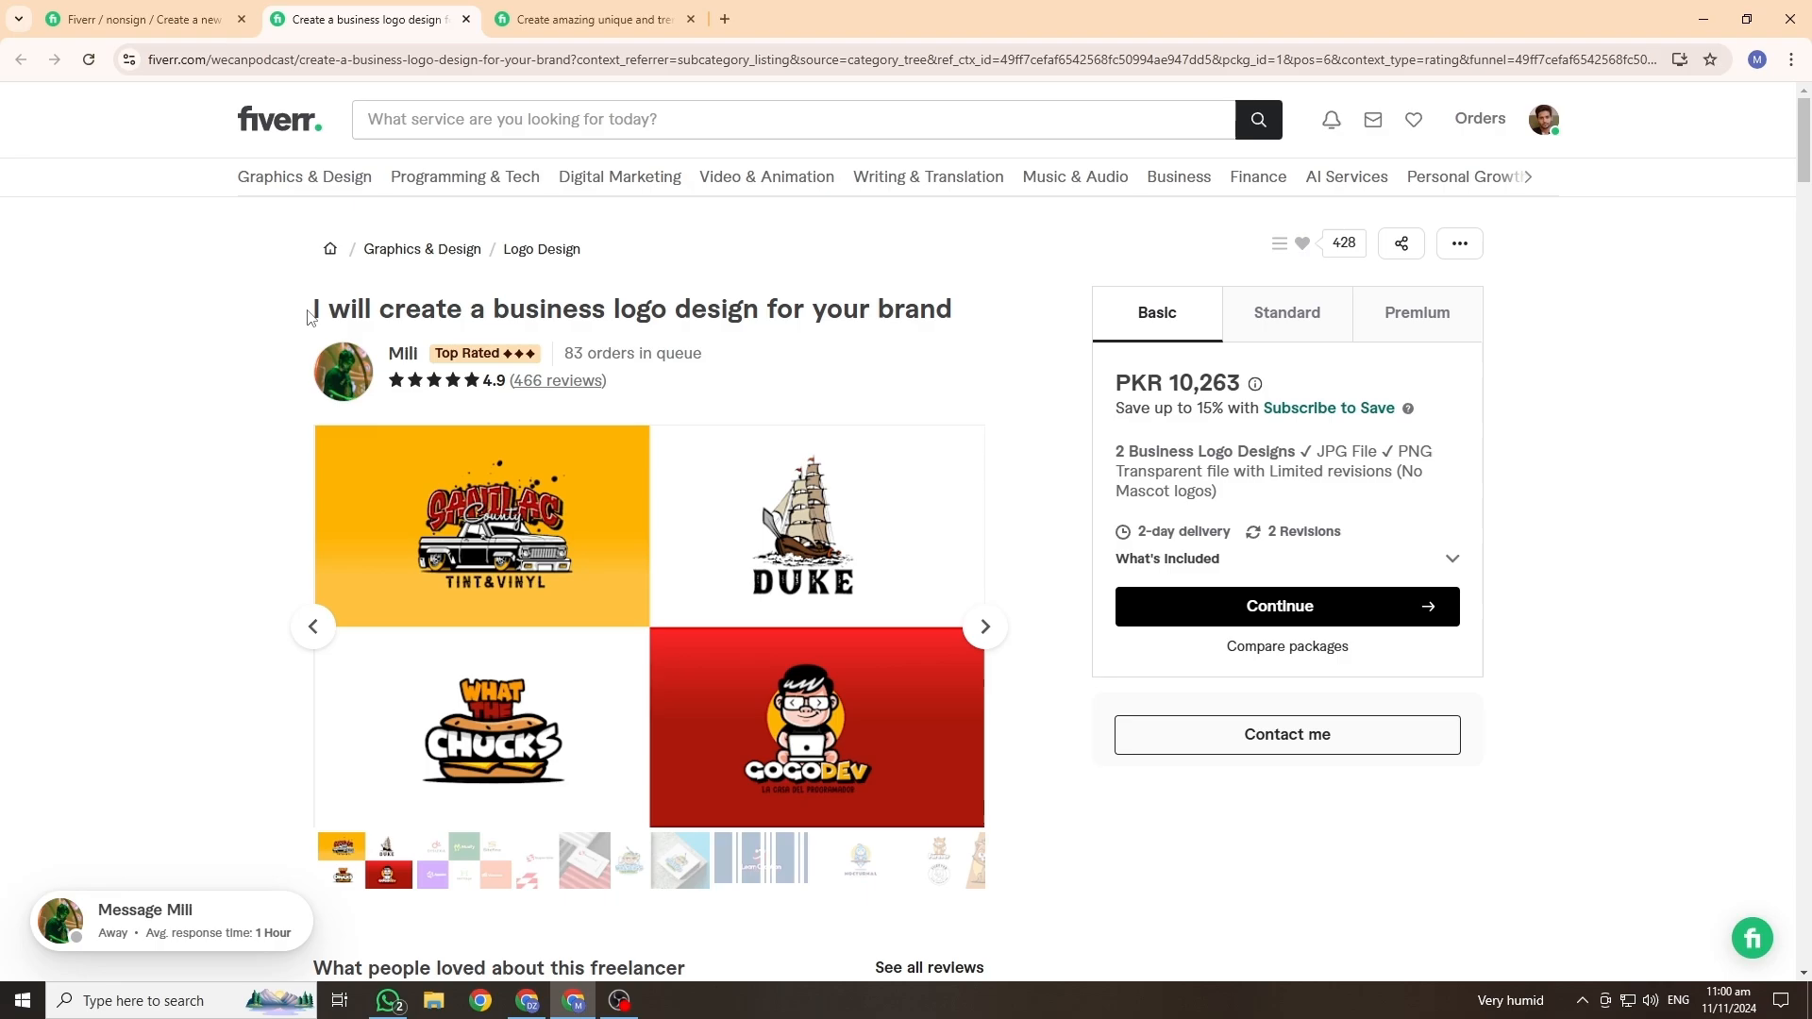
pyautogui.moveTo(315, 312); pyautogui.dragTo(648, 307)
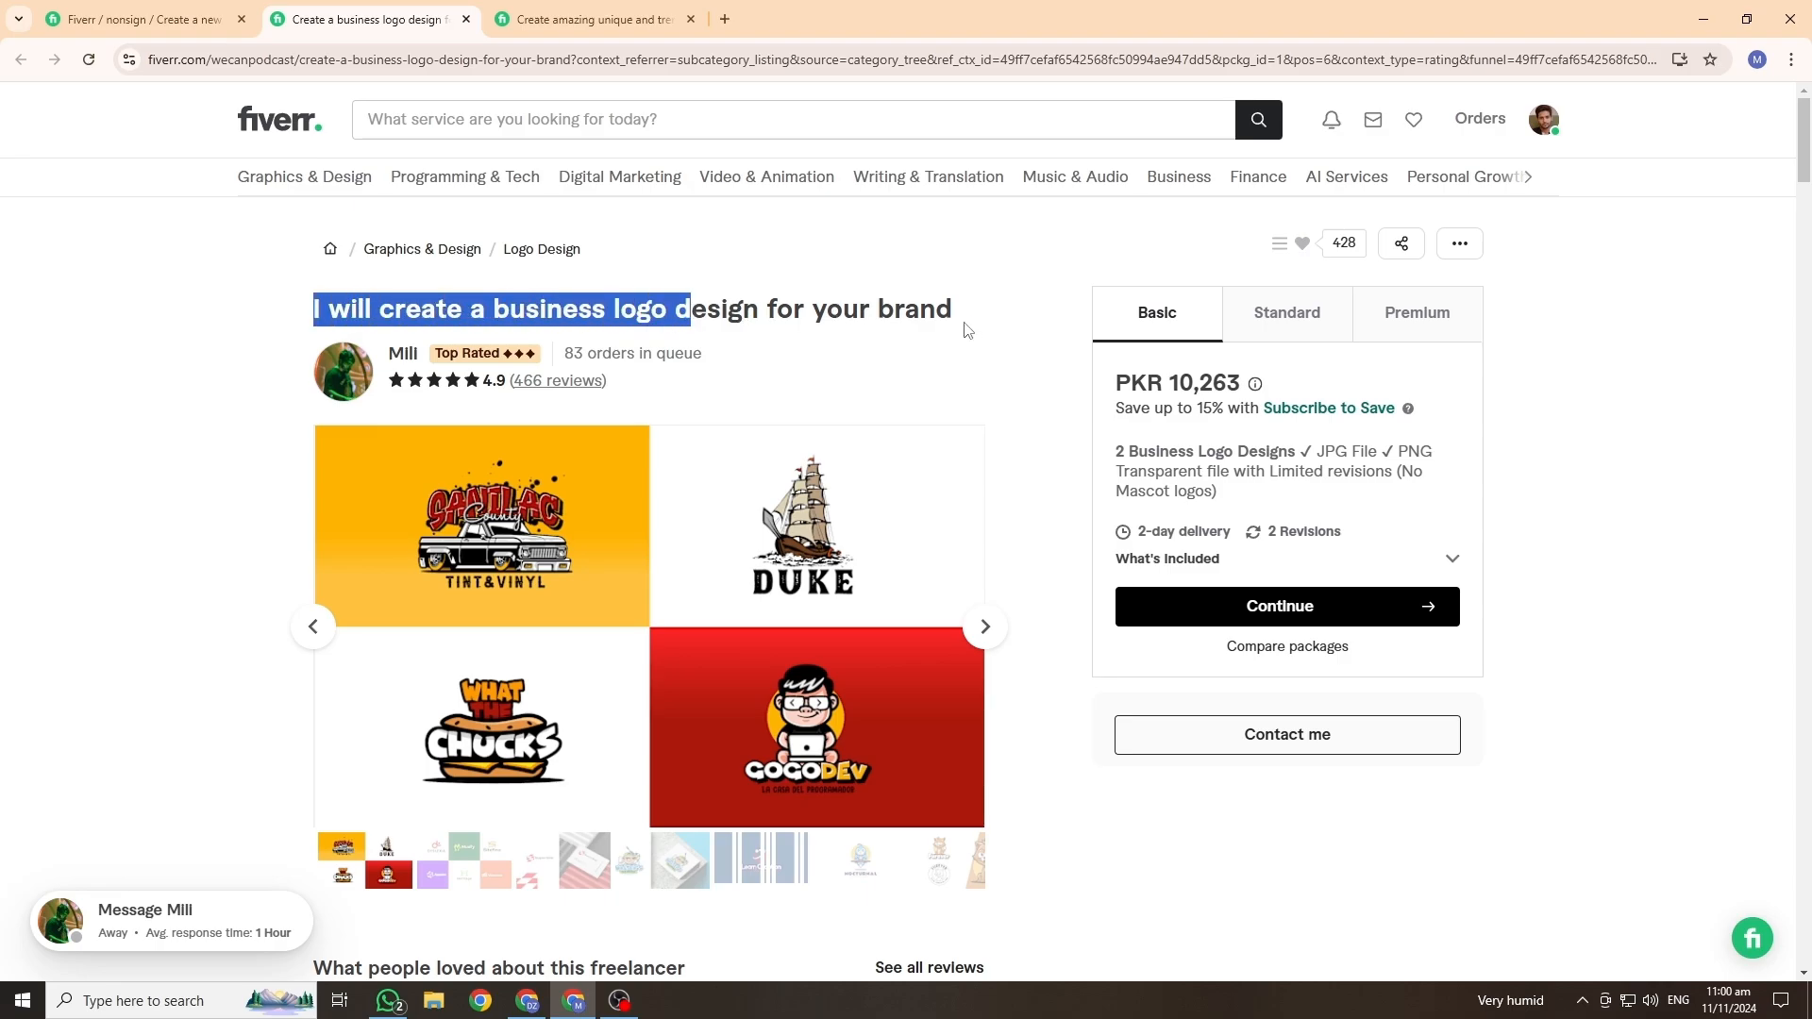
pyautogui.hotkey('ctrl', 'Tab')
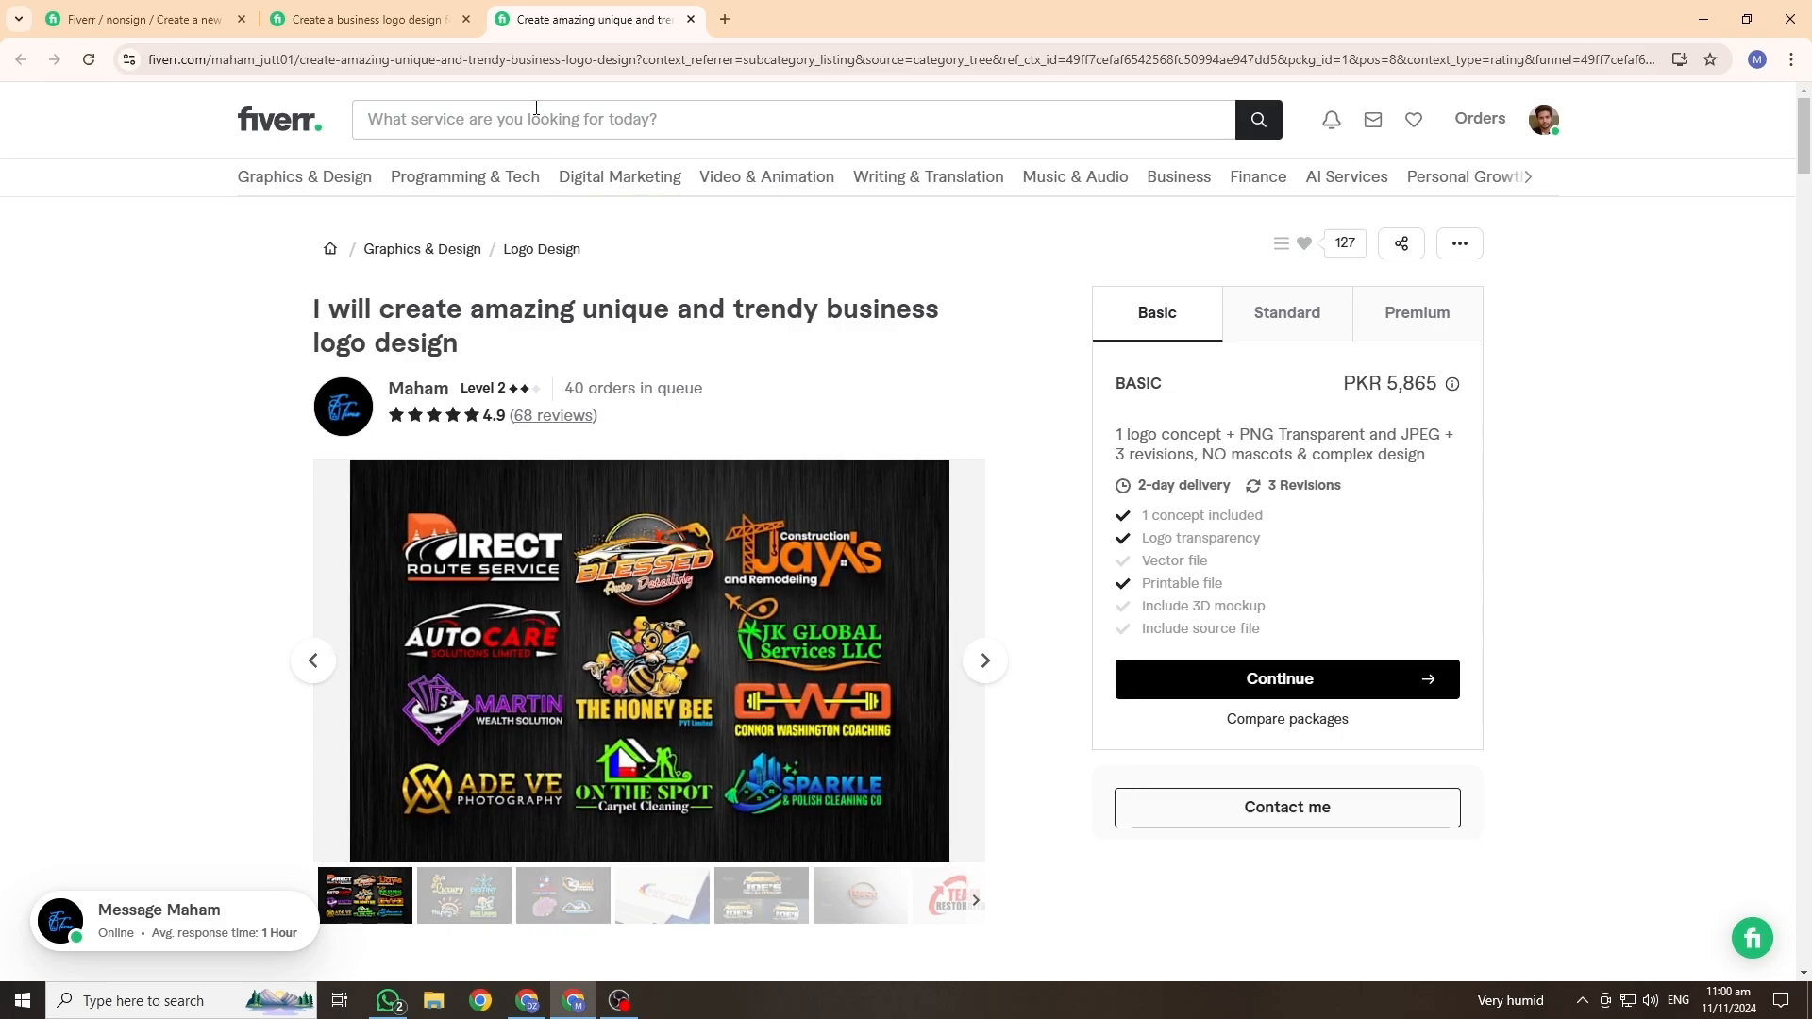
pyautogui.hotkey('ctrl', 'shift', 'Tab')
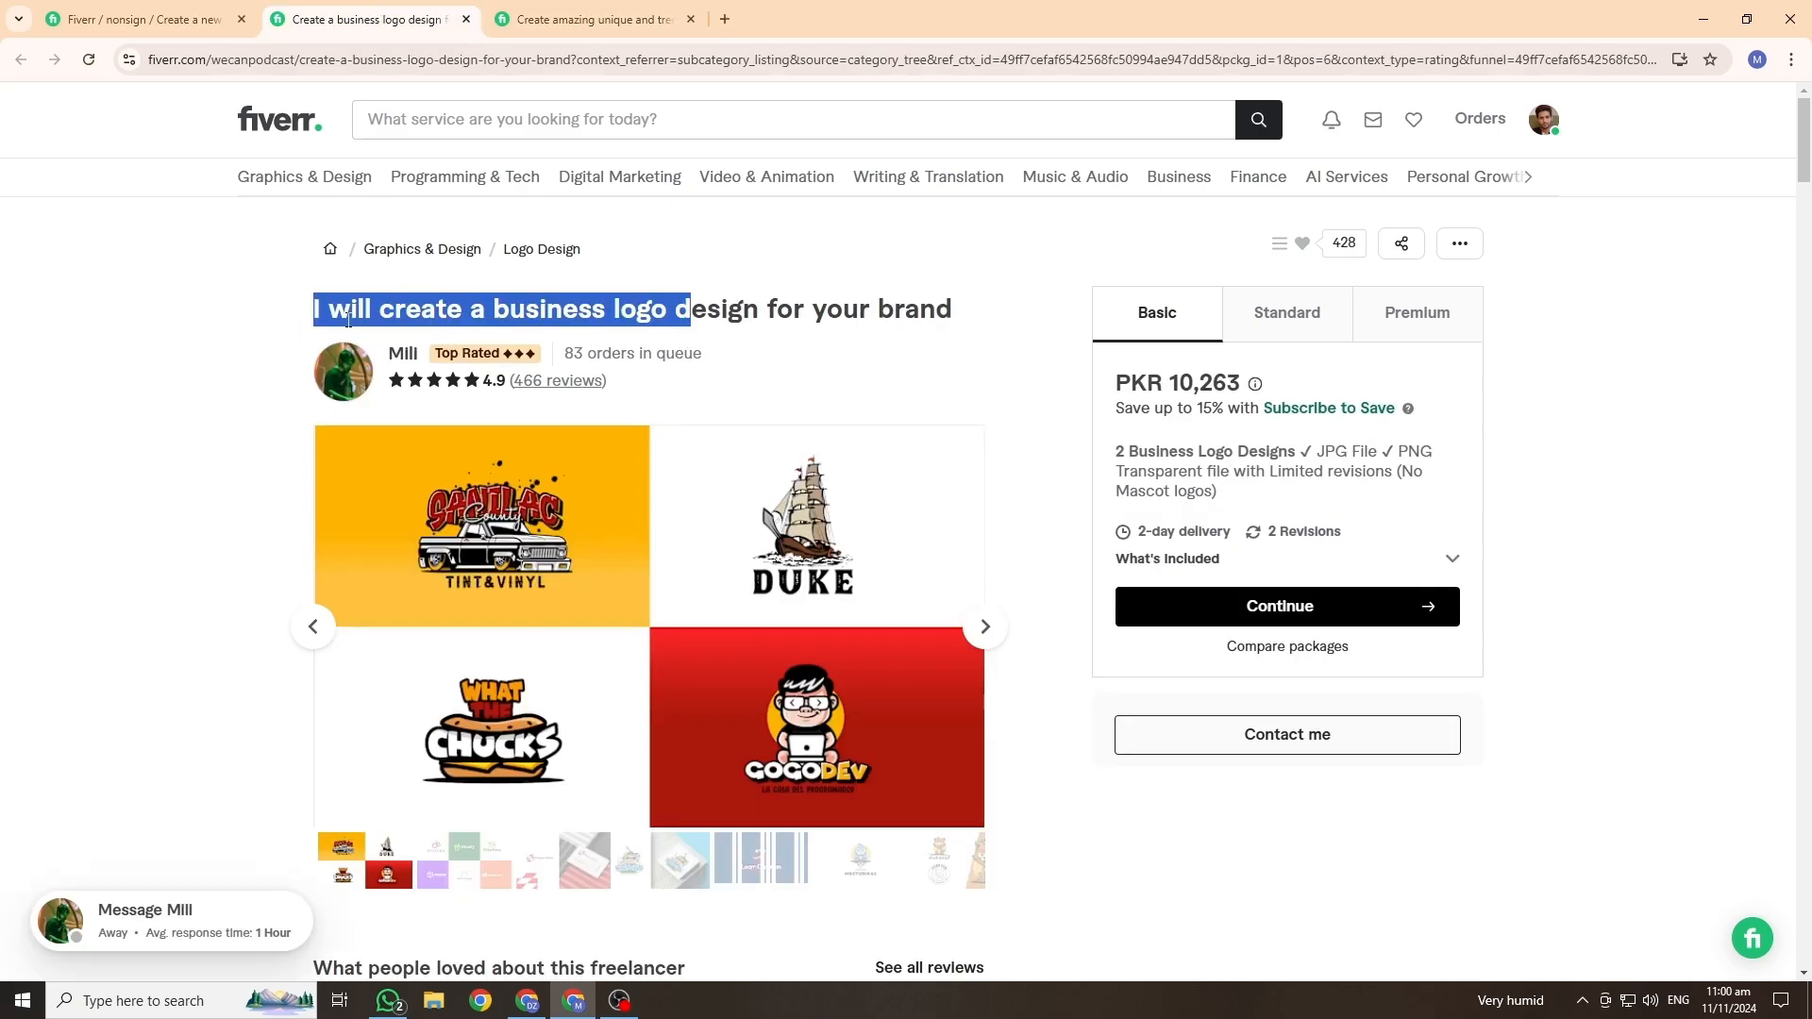
pyautogui.hotkey('ctrl', 'Tab')
pyautogui.hotkey('ctrl', 'shift', 'Tab')
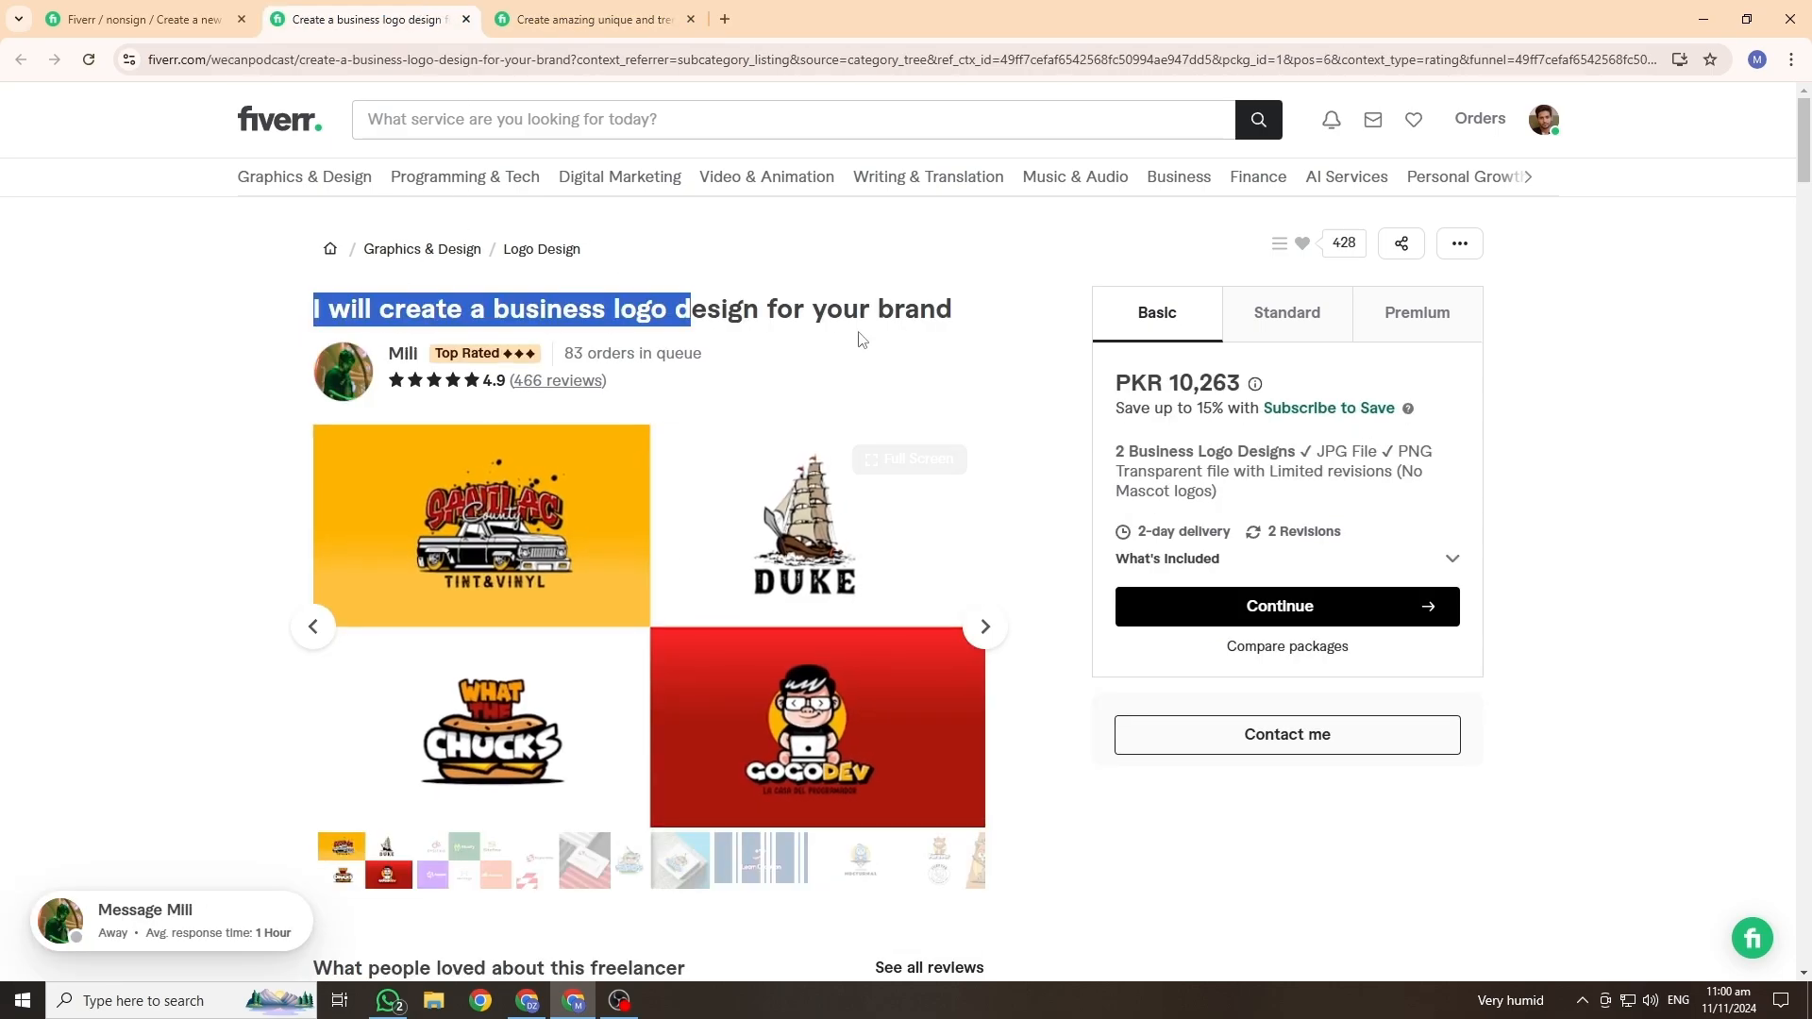
pyautogui.click(820, 317)
pyautogui.hotkey('ctrl', 'Tab')
pyautogui.hotkey('ctrl', 'shift', 'Tab')
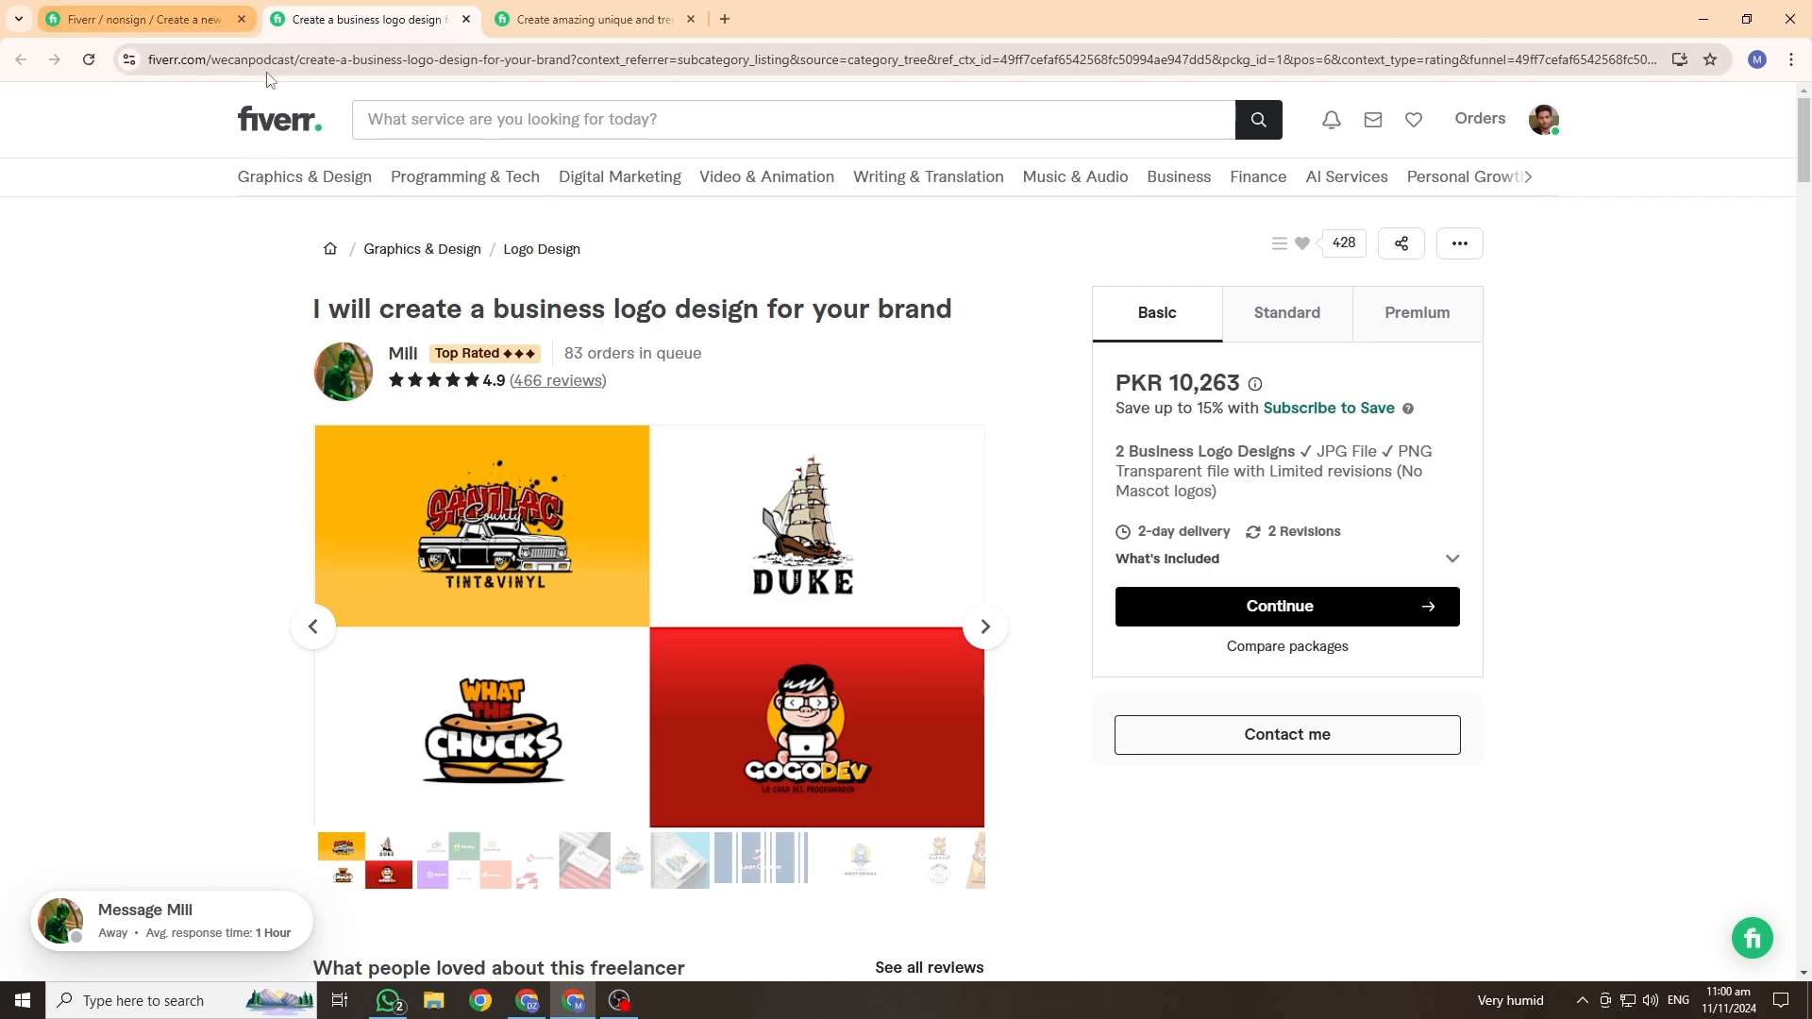
# Step: Enter the gig title "create a unique logo design for your business" and compare it with the two competitor gigs
pyautogui.click(199, 8)
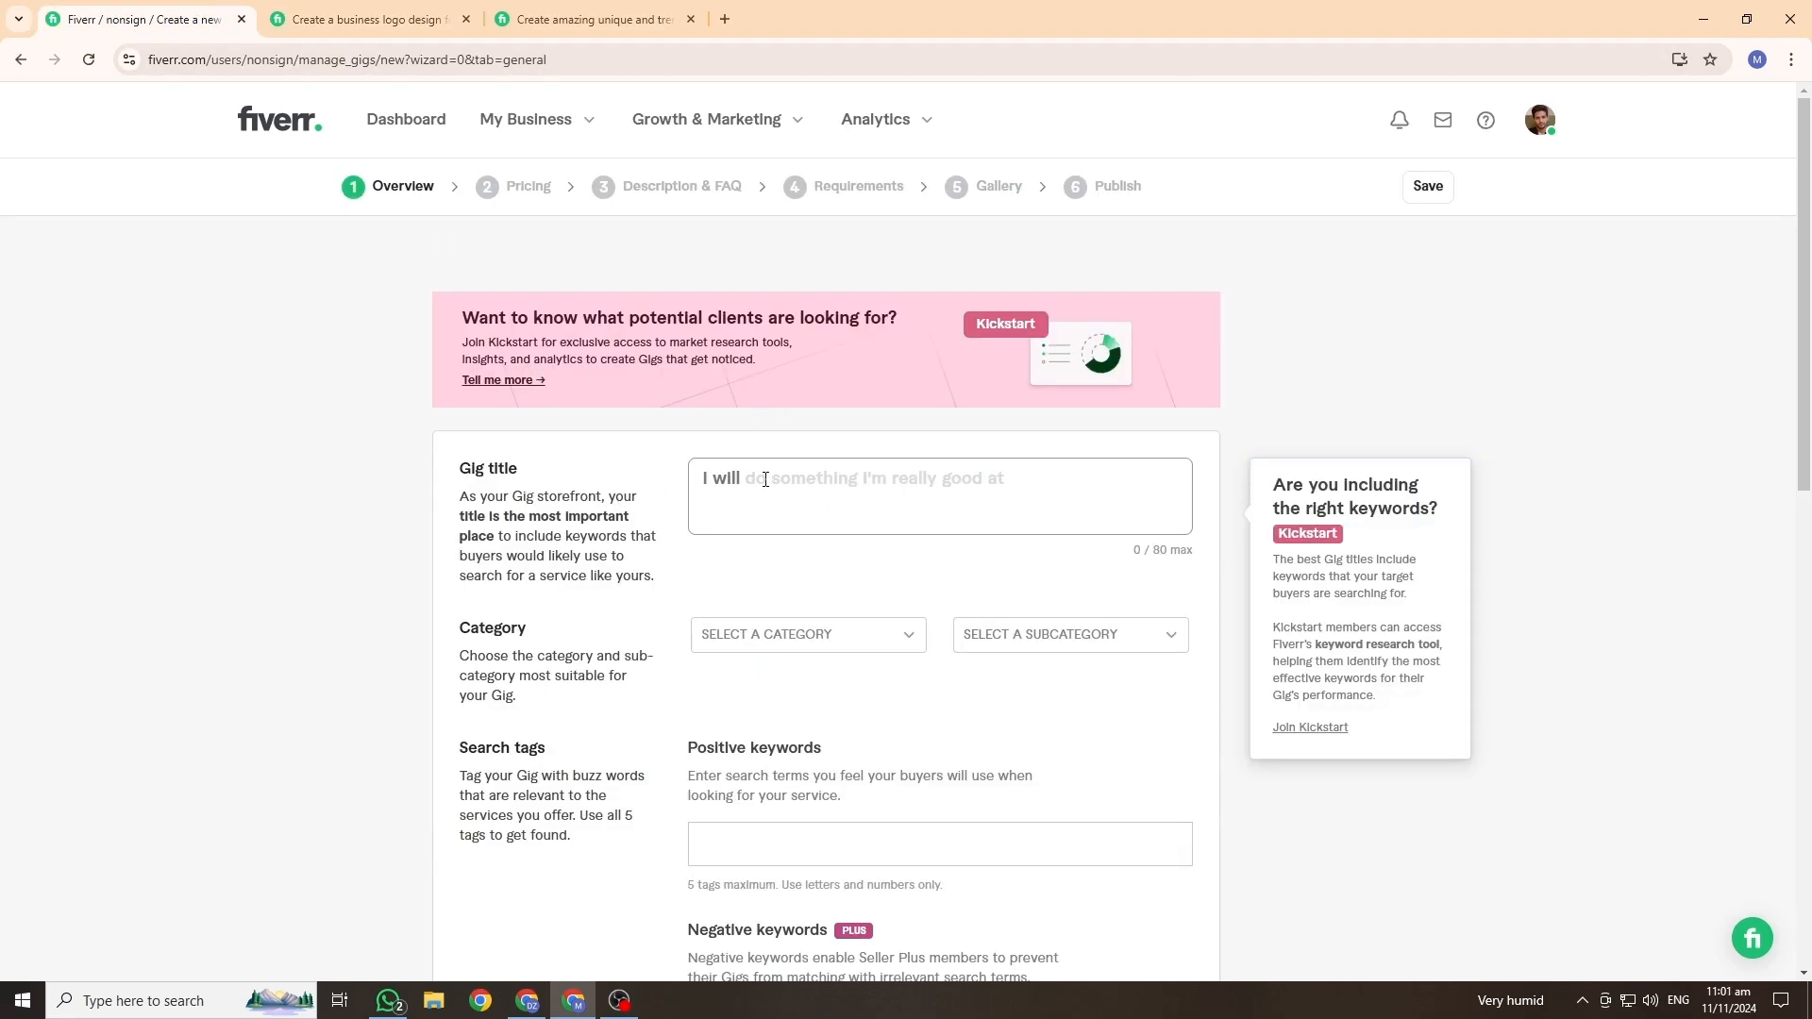
pyautogui.write('create a unique logo design for your business')
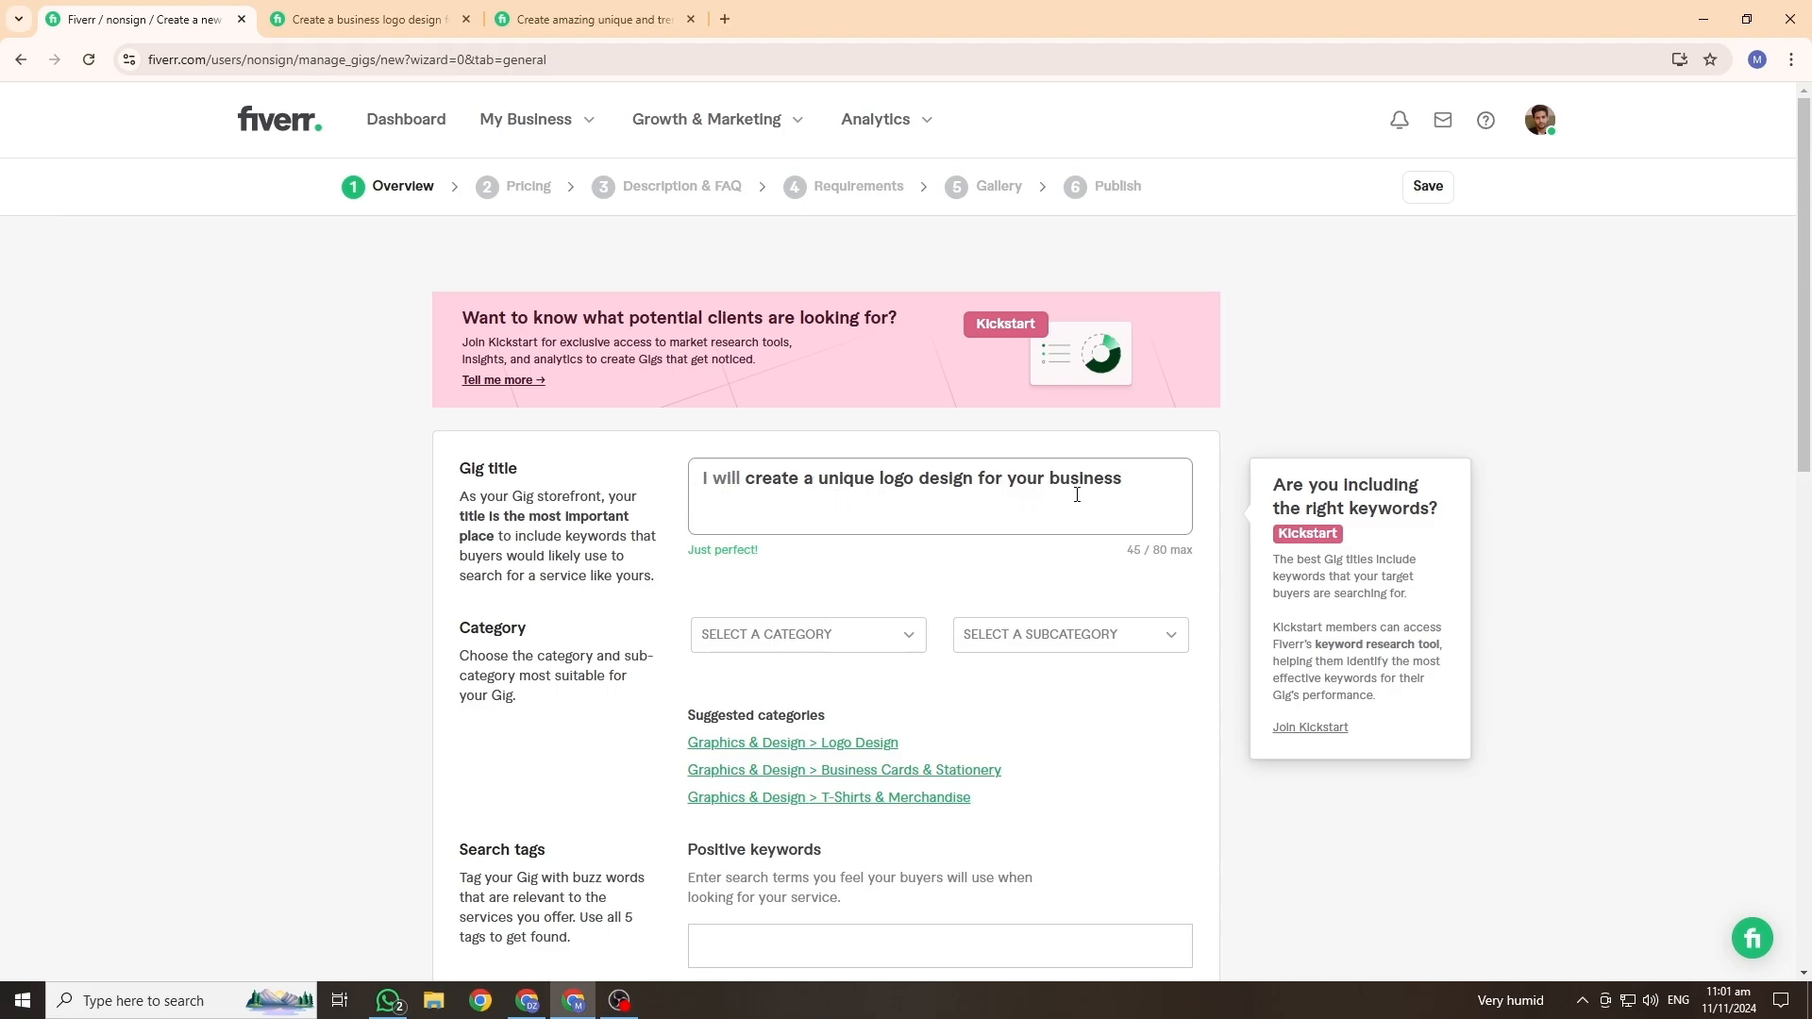
pyautogui.click(368, 19)
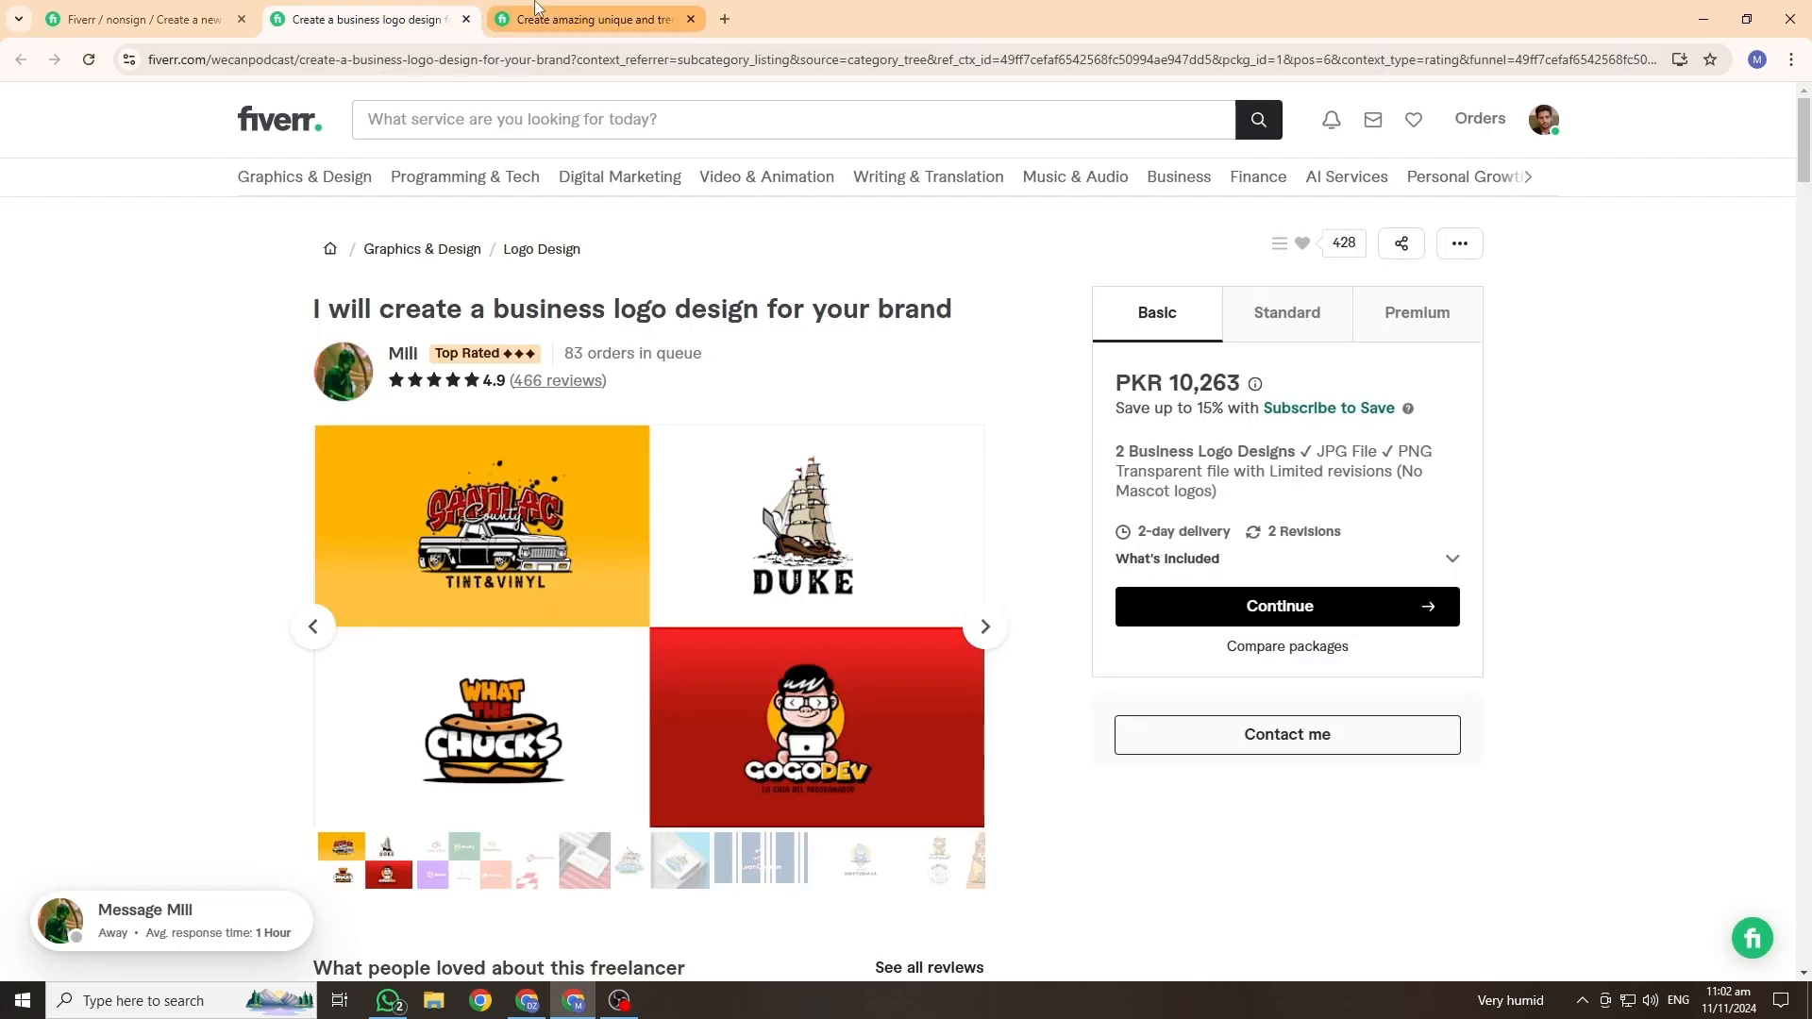
pyautogui.click(592, 18)
pyautogui.hotkey('ctrl', 'shift', 'Tab')
pyautogui.hotkey('ctrl', 'shift', 'Tab')
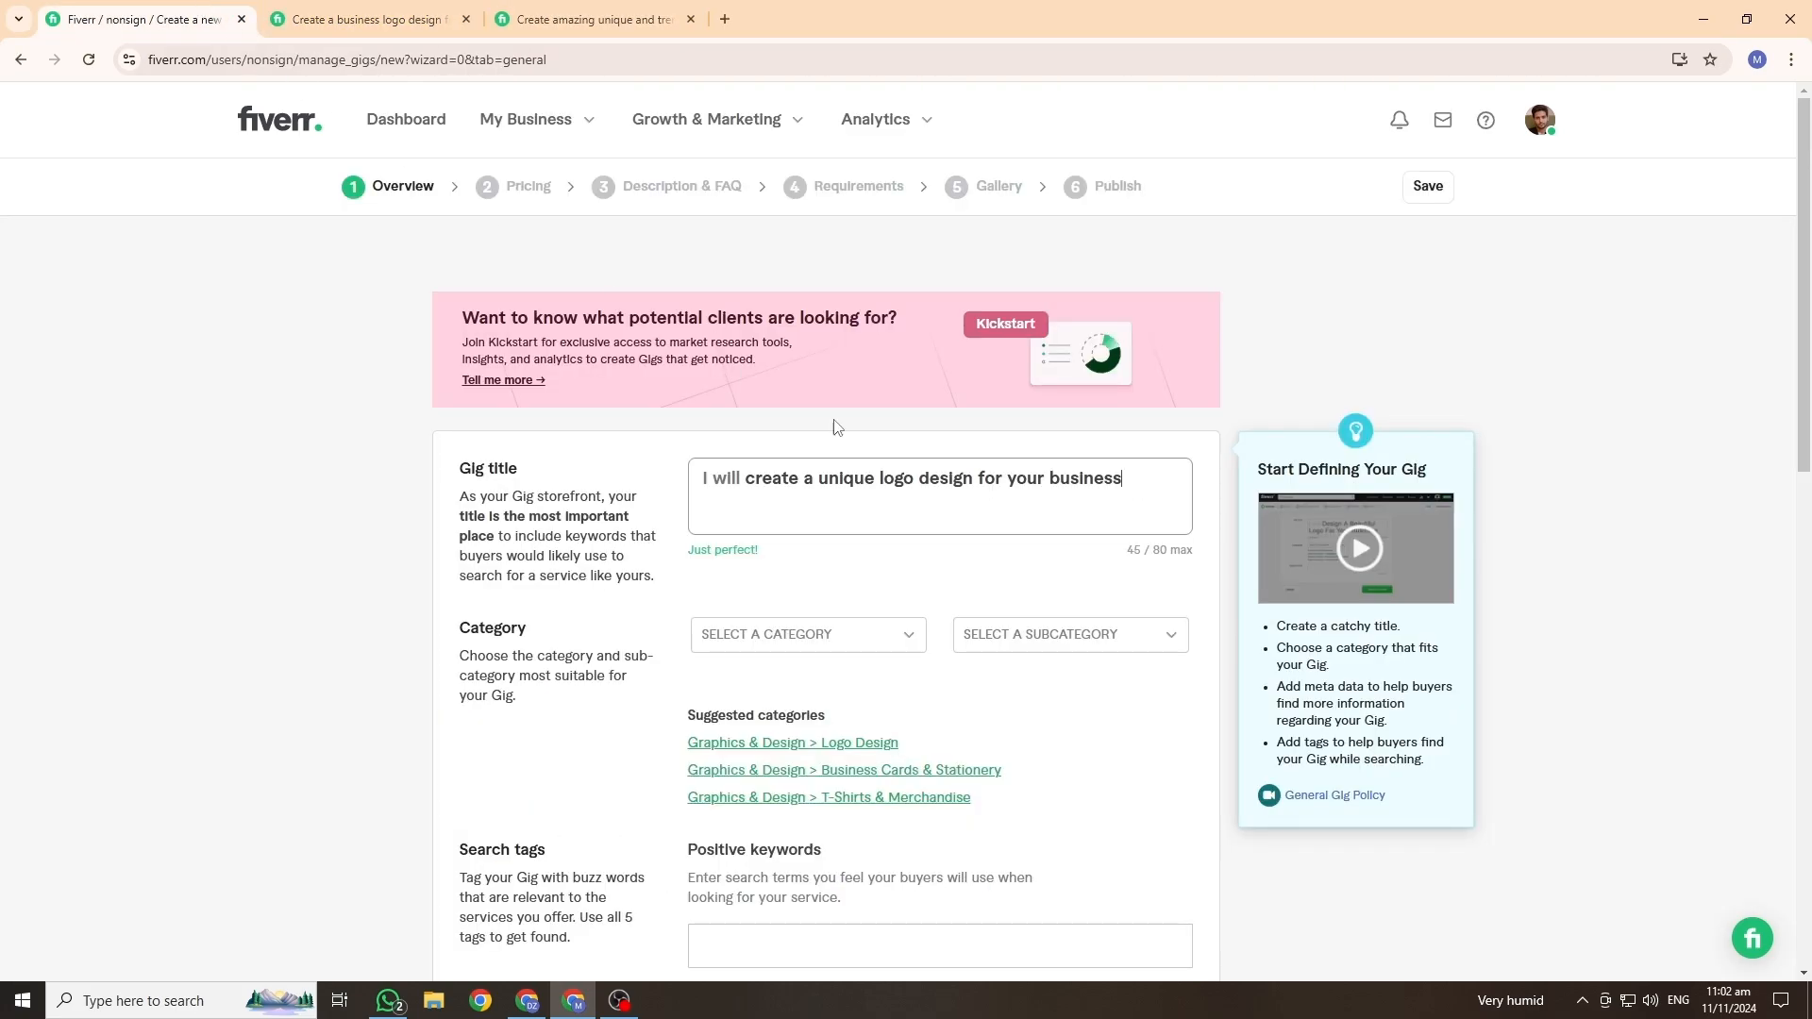
# Step: Set the gig's category to Graphics & Design and its subcategory to Logo Design
pyautogui.scroll(-1, 850, 472)
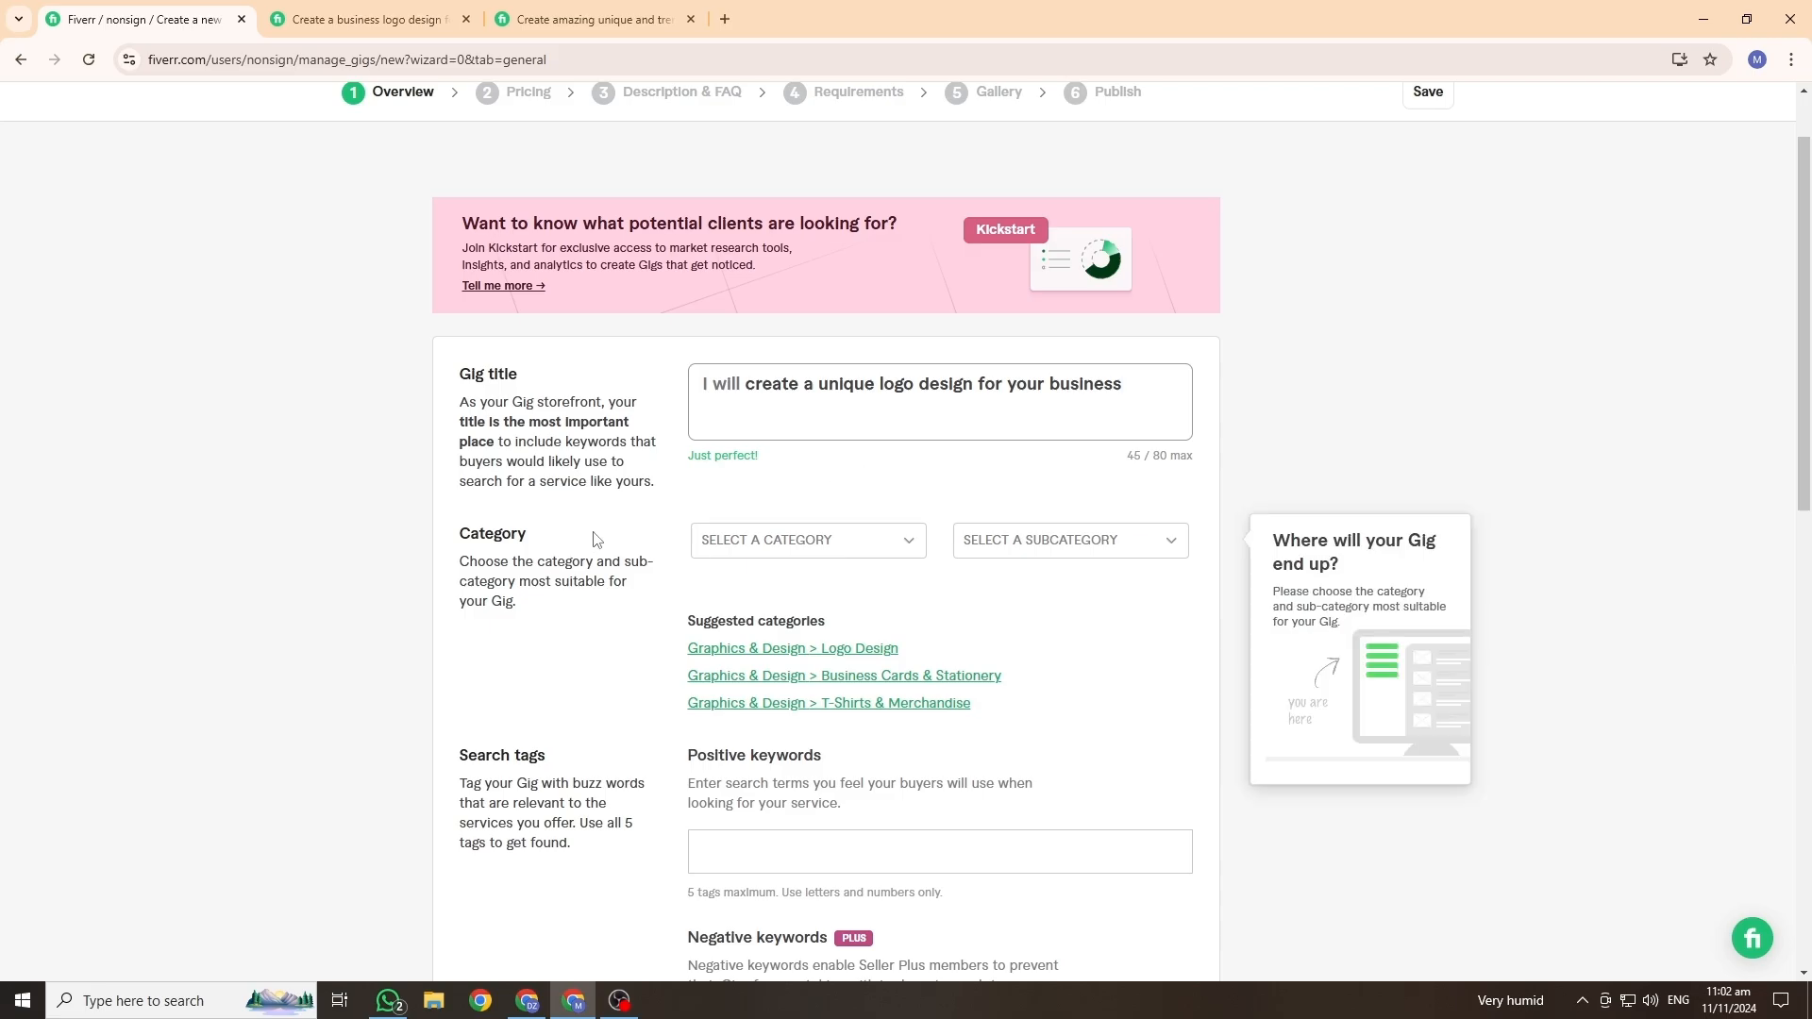
pyautogui.scroll(-1, 590, 529)
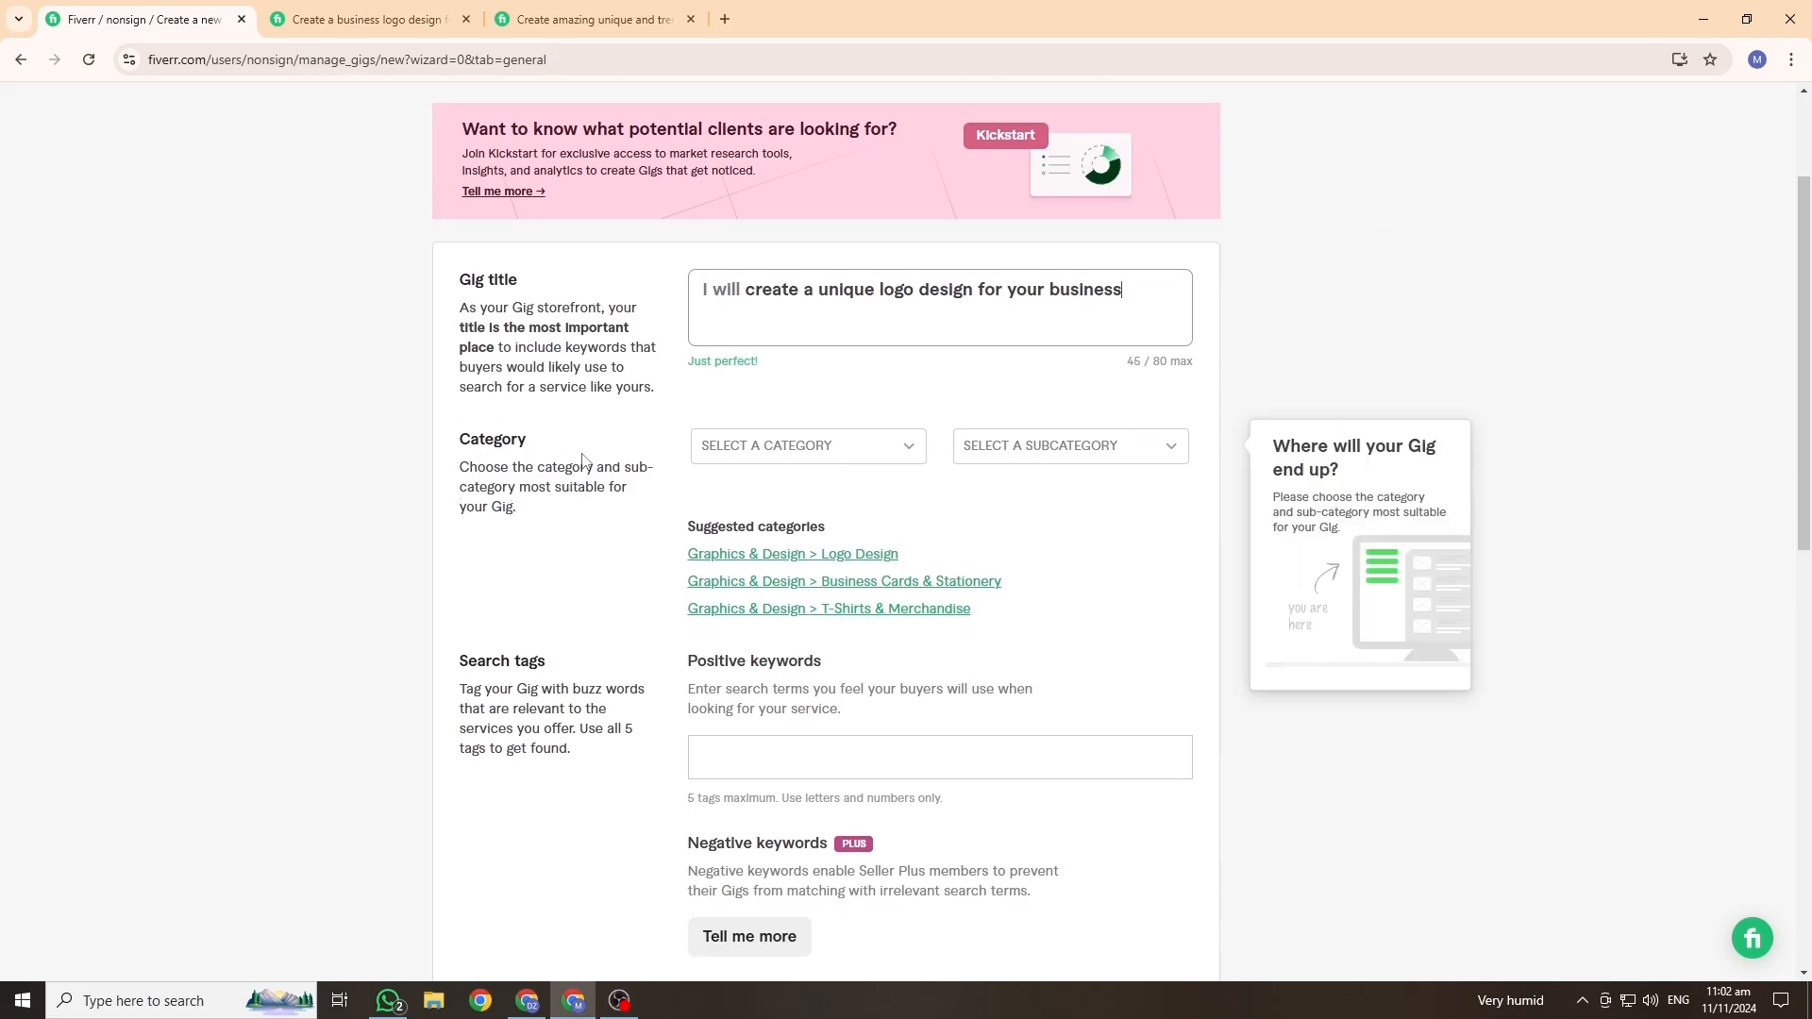
pyautogui.click(885, 457)
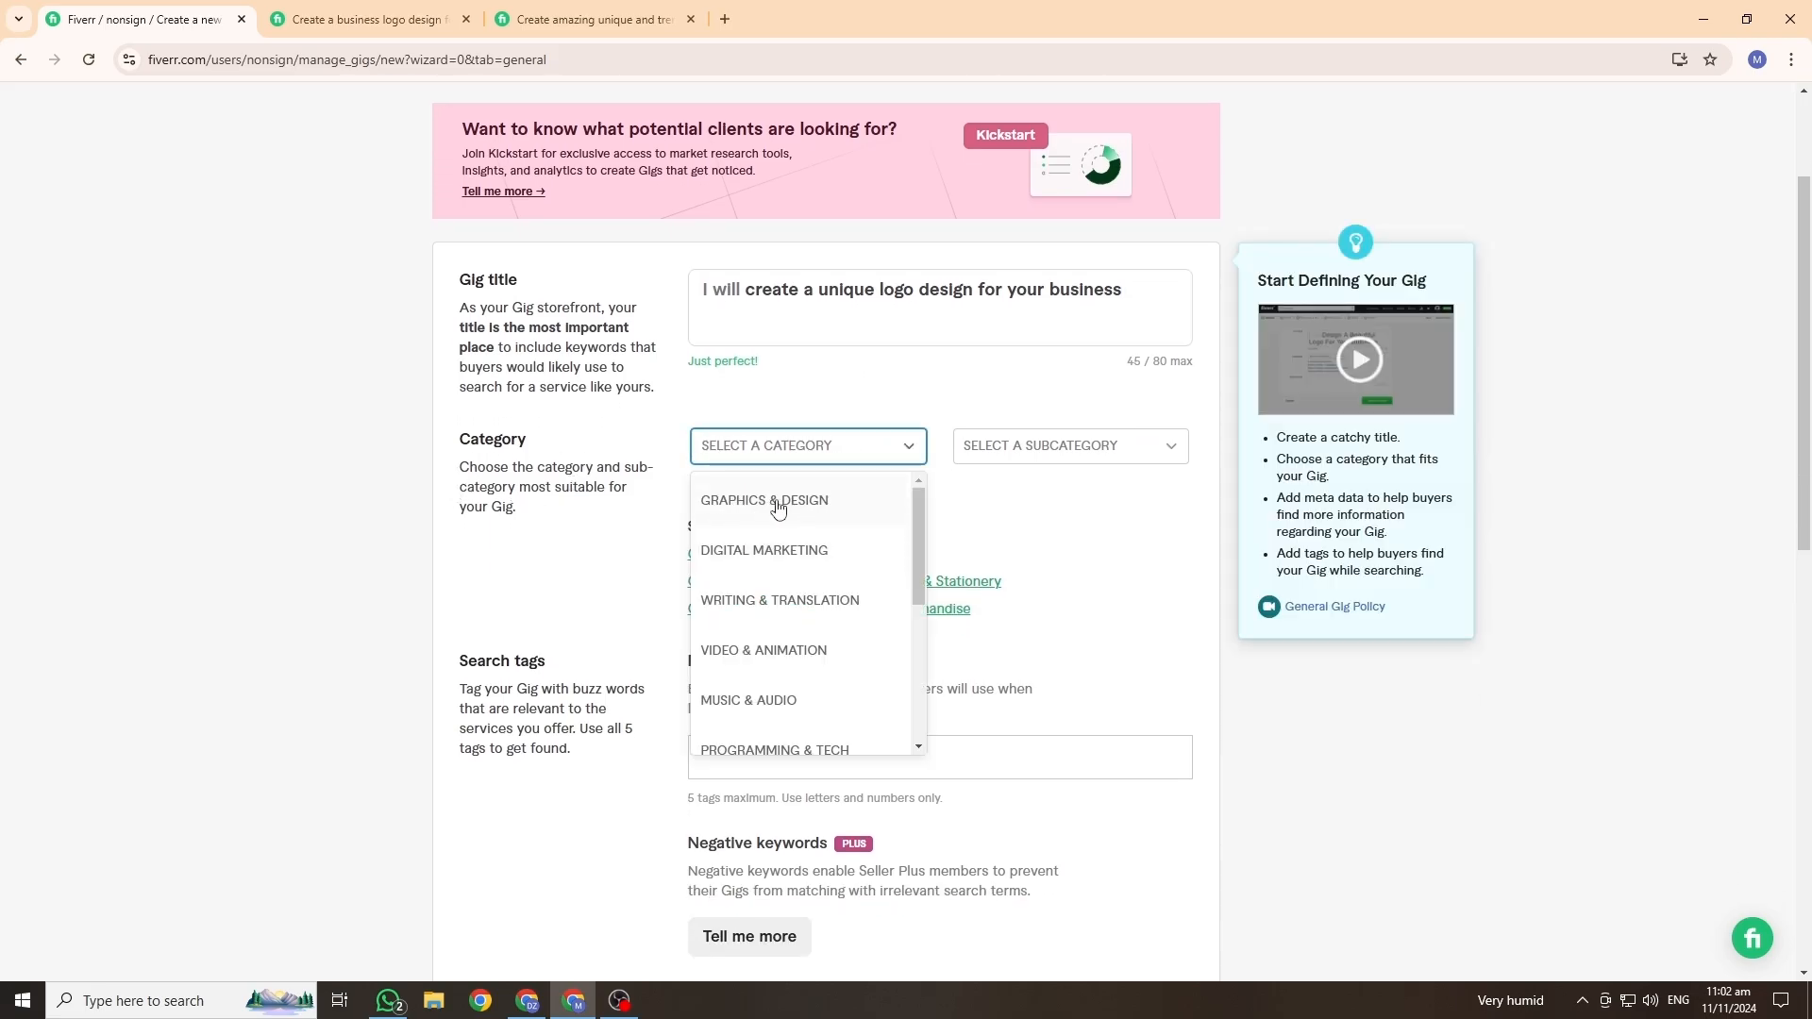
pyautogui.click(778, 508)
pyautogui.click(1064, 447)
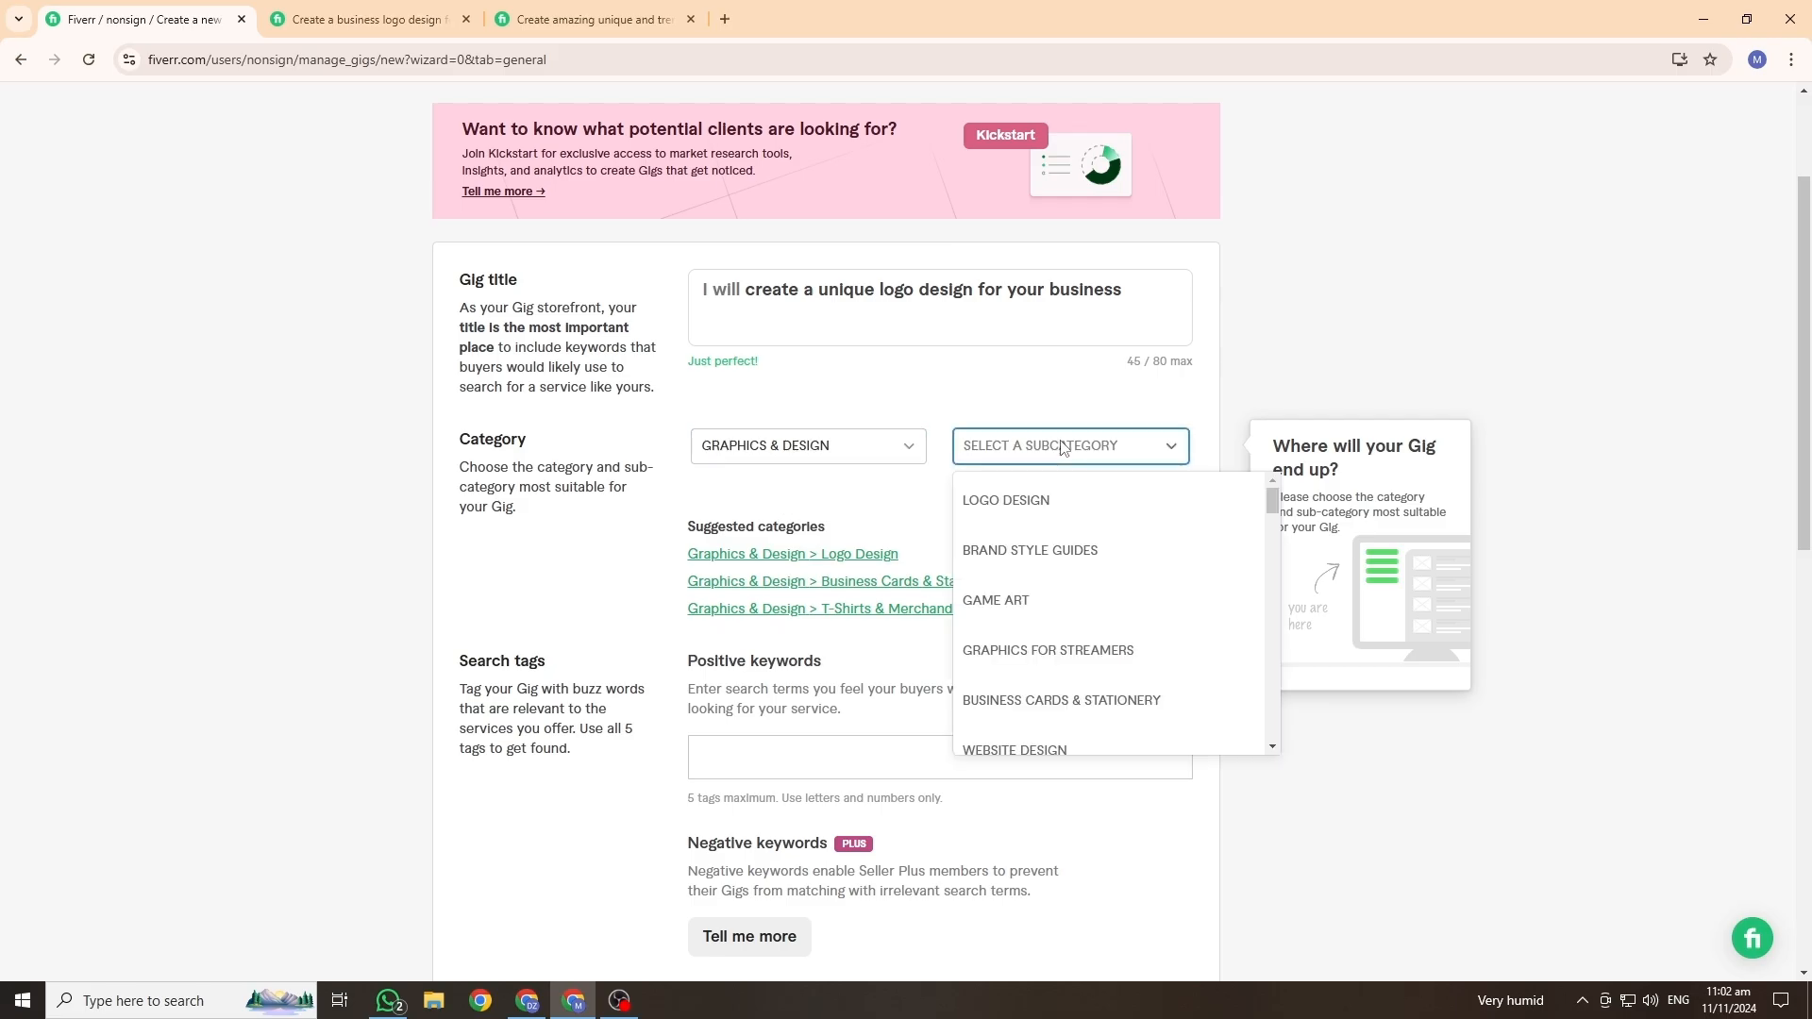
pyautogui.click(1016, 512)
# Step: Set the logo style in the gig metadata to Minimalist
pyautogui.scroll(-2, 1133, 565)
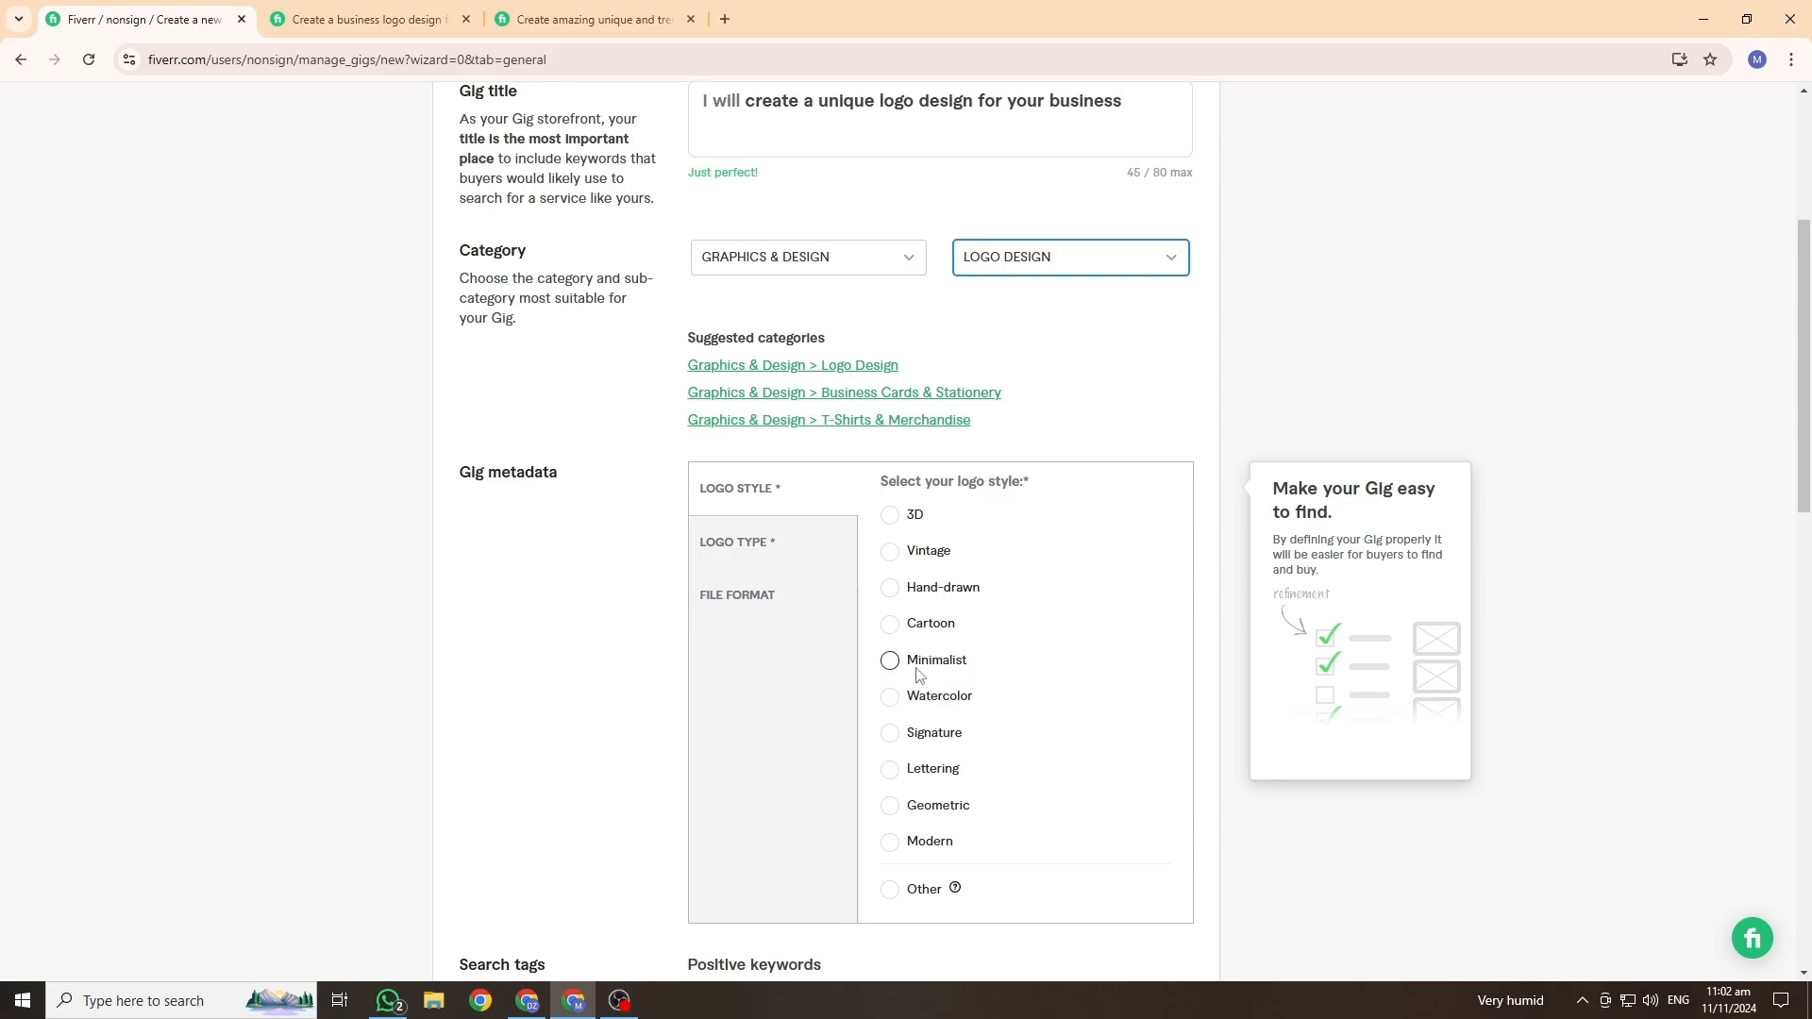
pyautogui.click(891, 664)
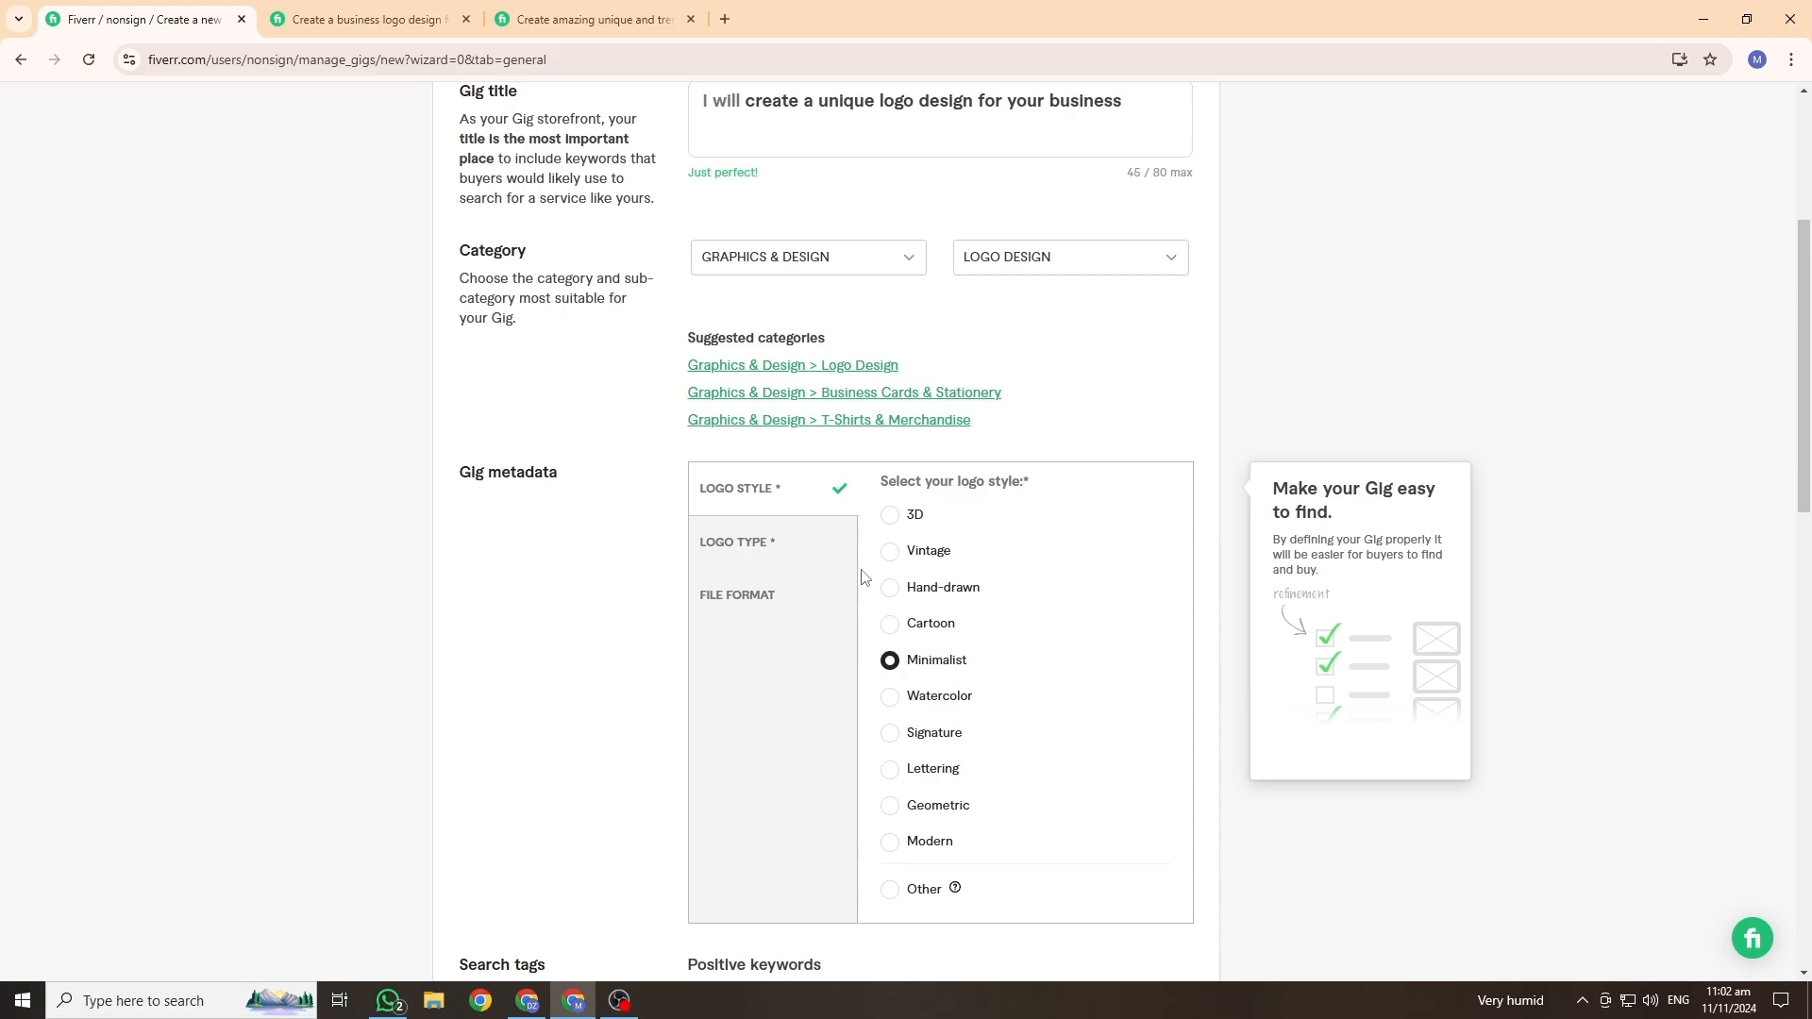
# Step: Choose Monogram and Wordmark as the logo types in the gig metadata
pyautogui.click(753, 547)
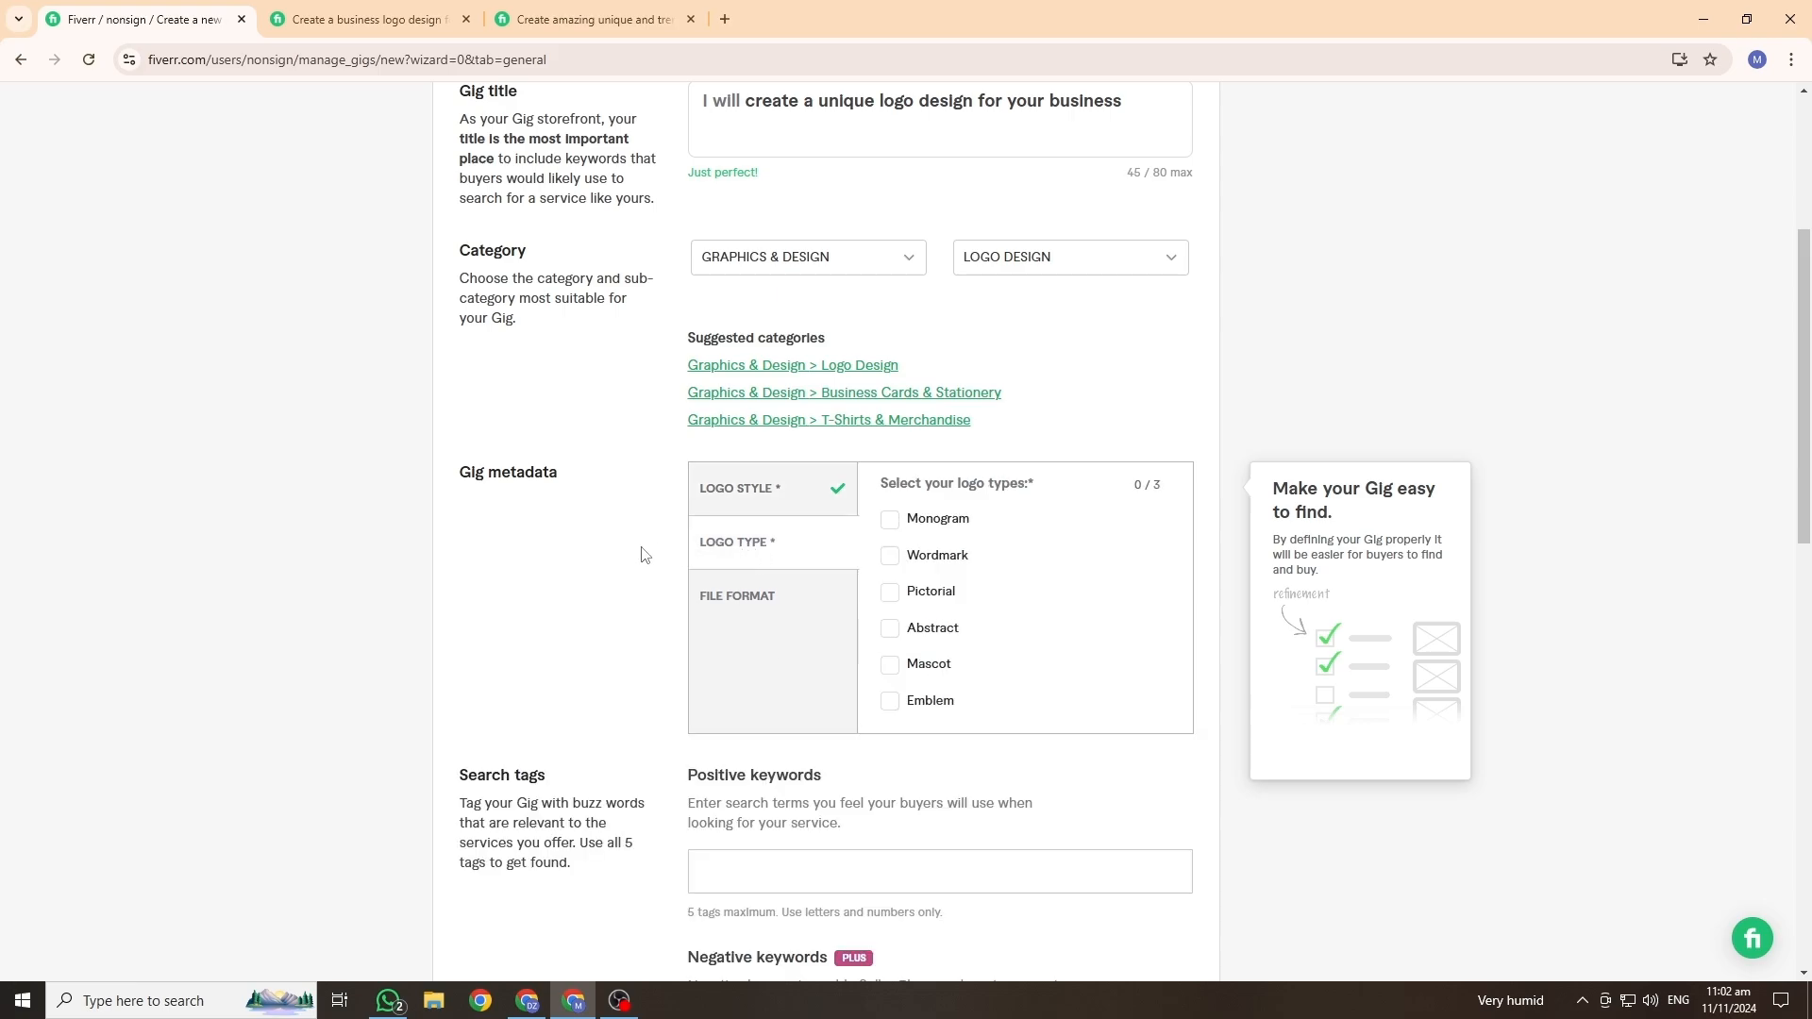
pyautogui.click(891, 521)
pyautogui.click(893, 558)
# Step: Select JPG, PDF, PNG and PSD as the file formats provided in the gig metadata
pyautogui.click(756, 612)
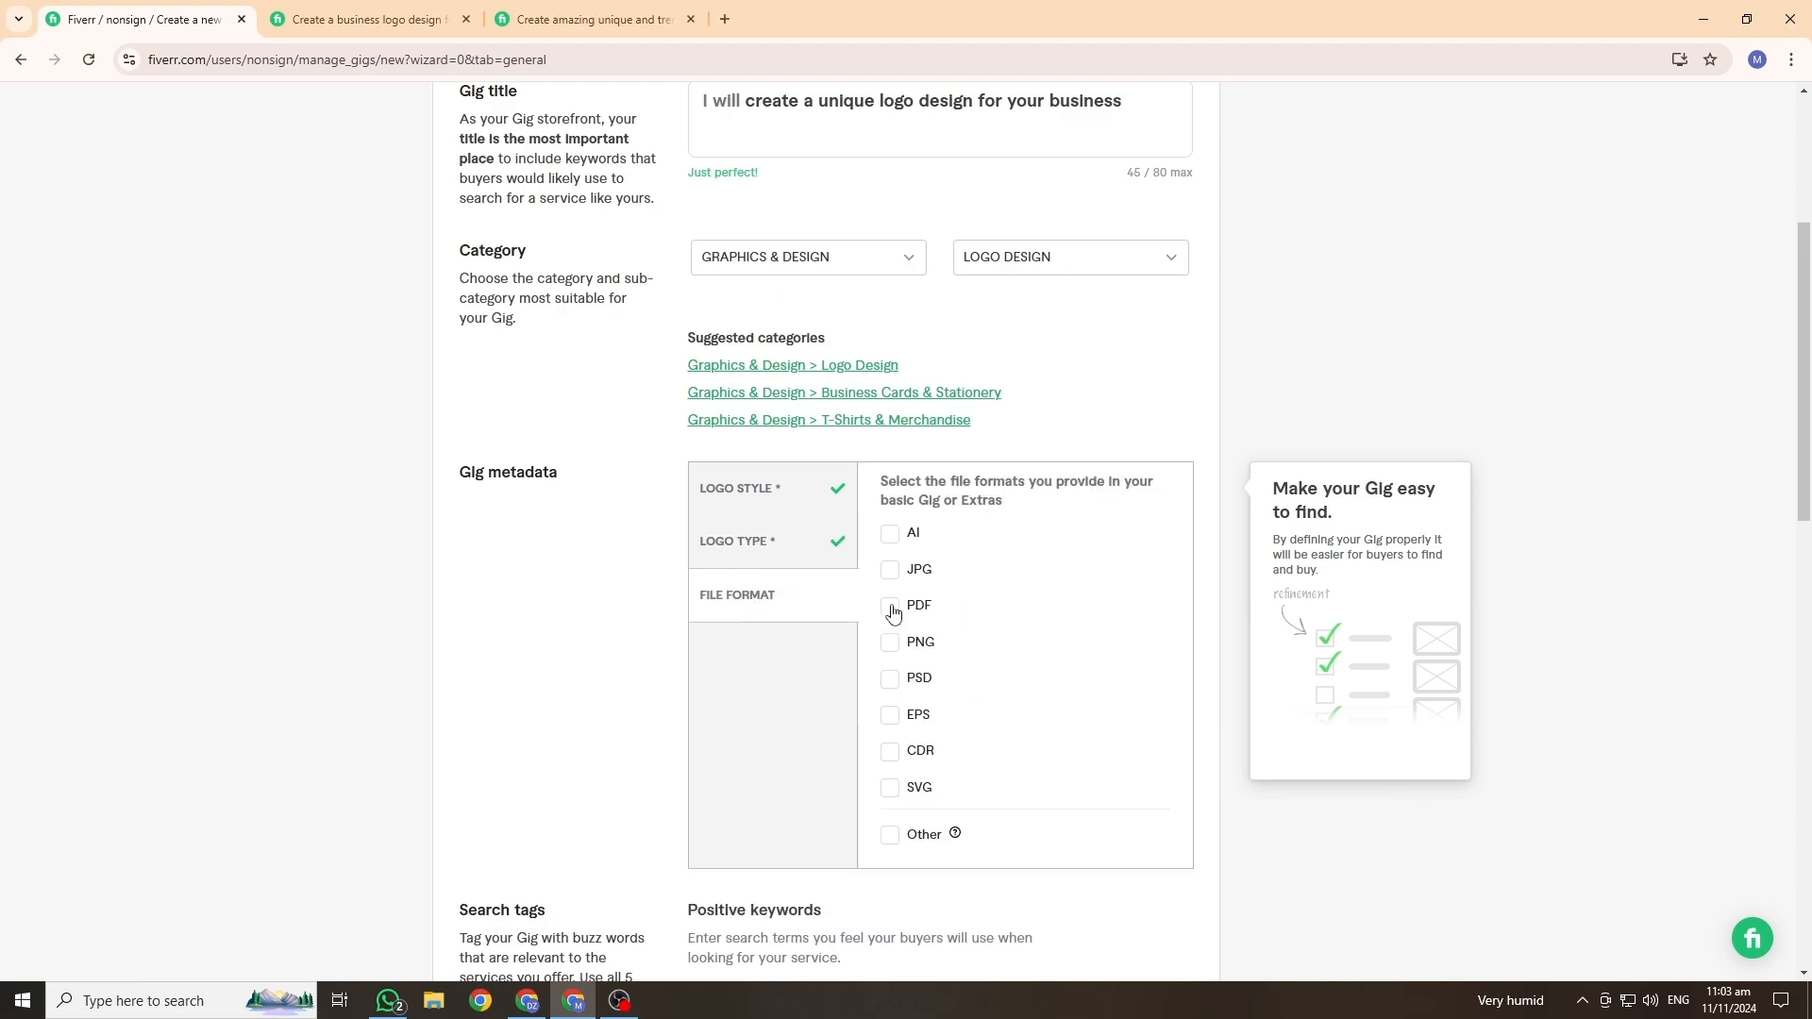
pyautogui.scroll(-1, 1039, 604)
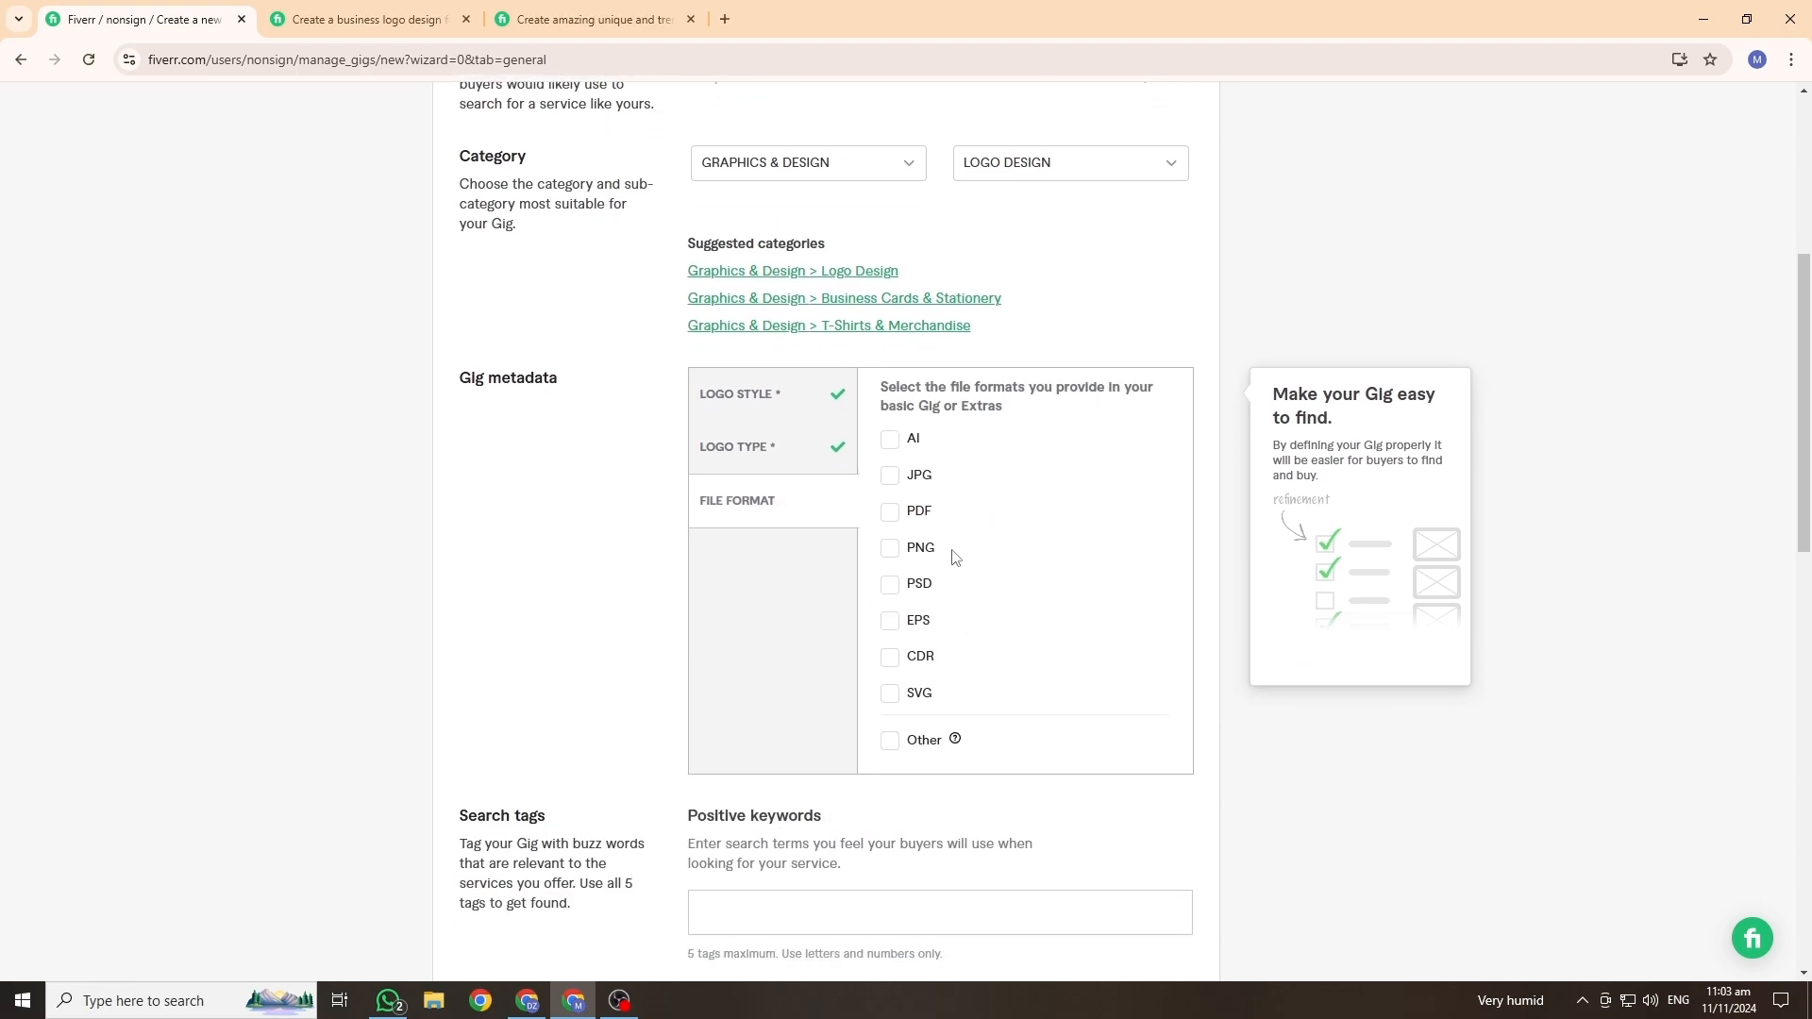
pyautogui.click(890, 477)
pyautogui.click(890, 514)
pyautogui.click(889, 550)
pyautogui.click(891, 587)
pyautogui.scroll(-2, 1038, 703)
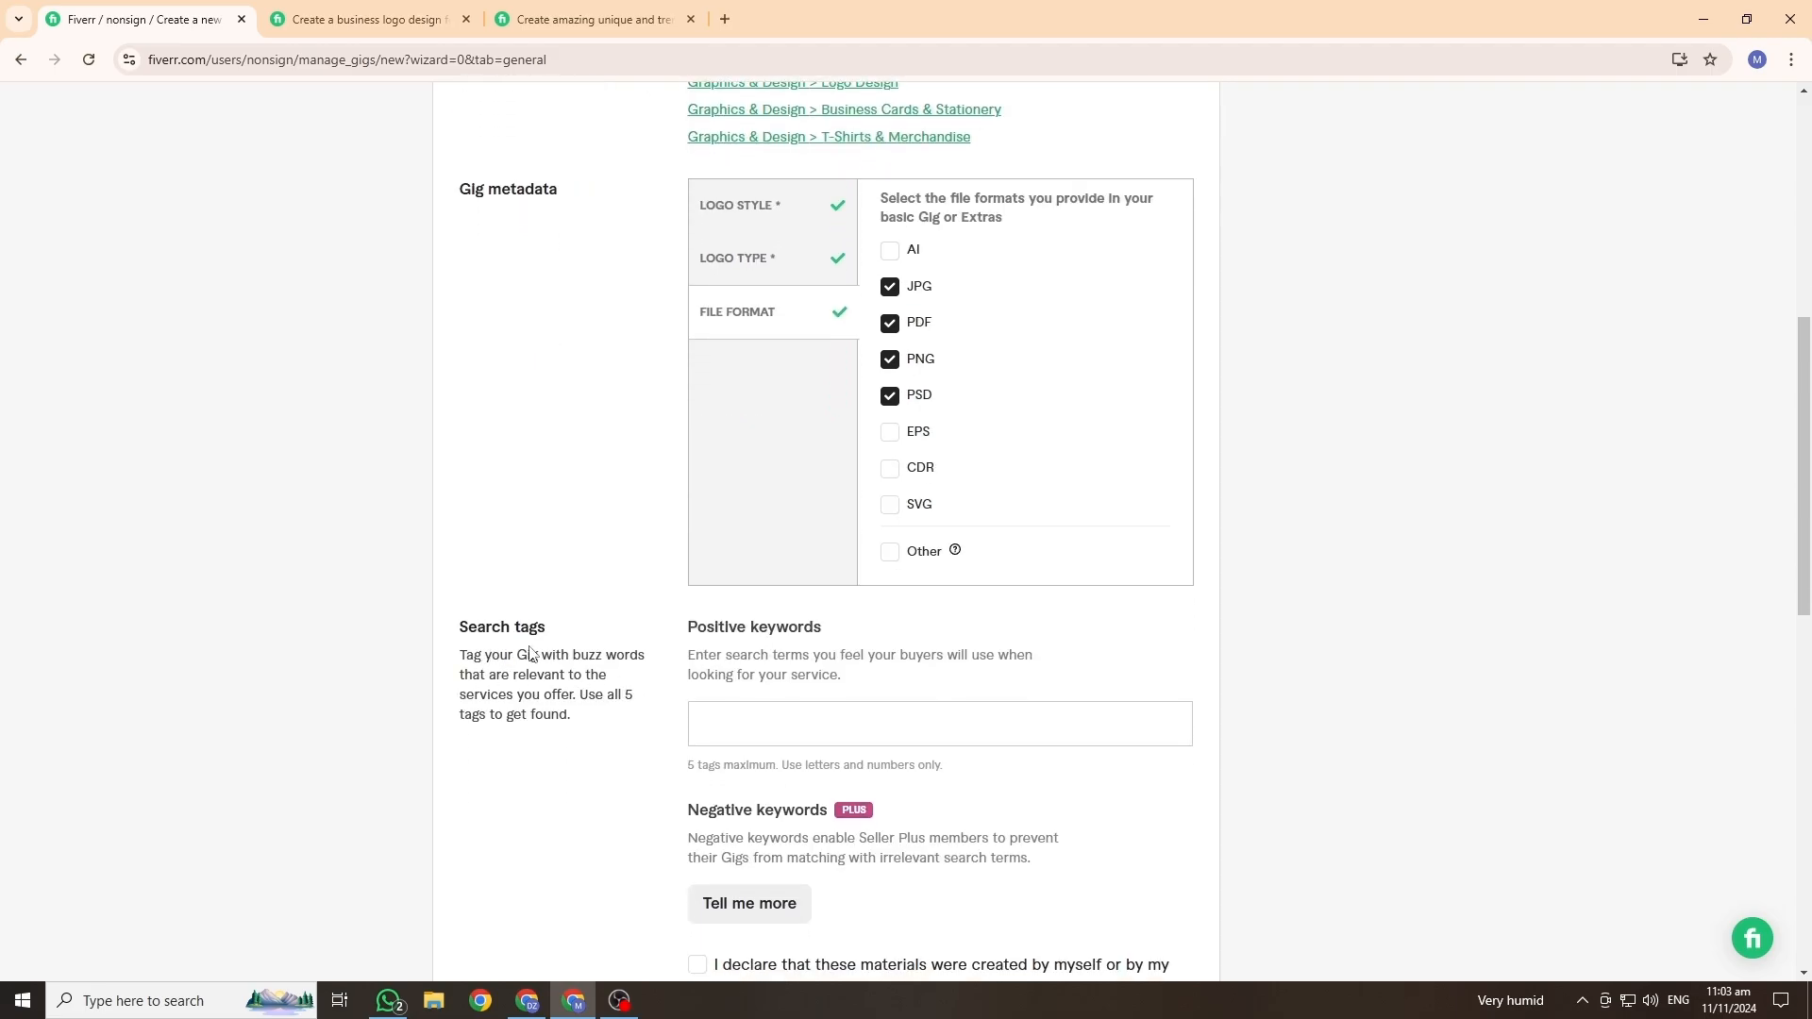
# Step: Add the positive keywords "logo design", "business logo" and "business logo design" as search tags
pyautogui.scroll(4, 938, 699)
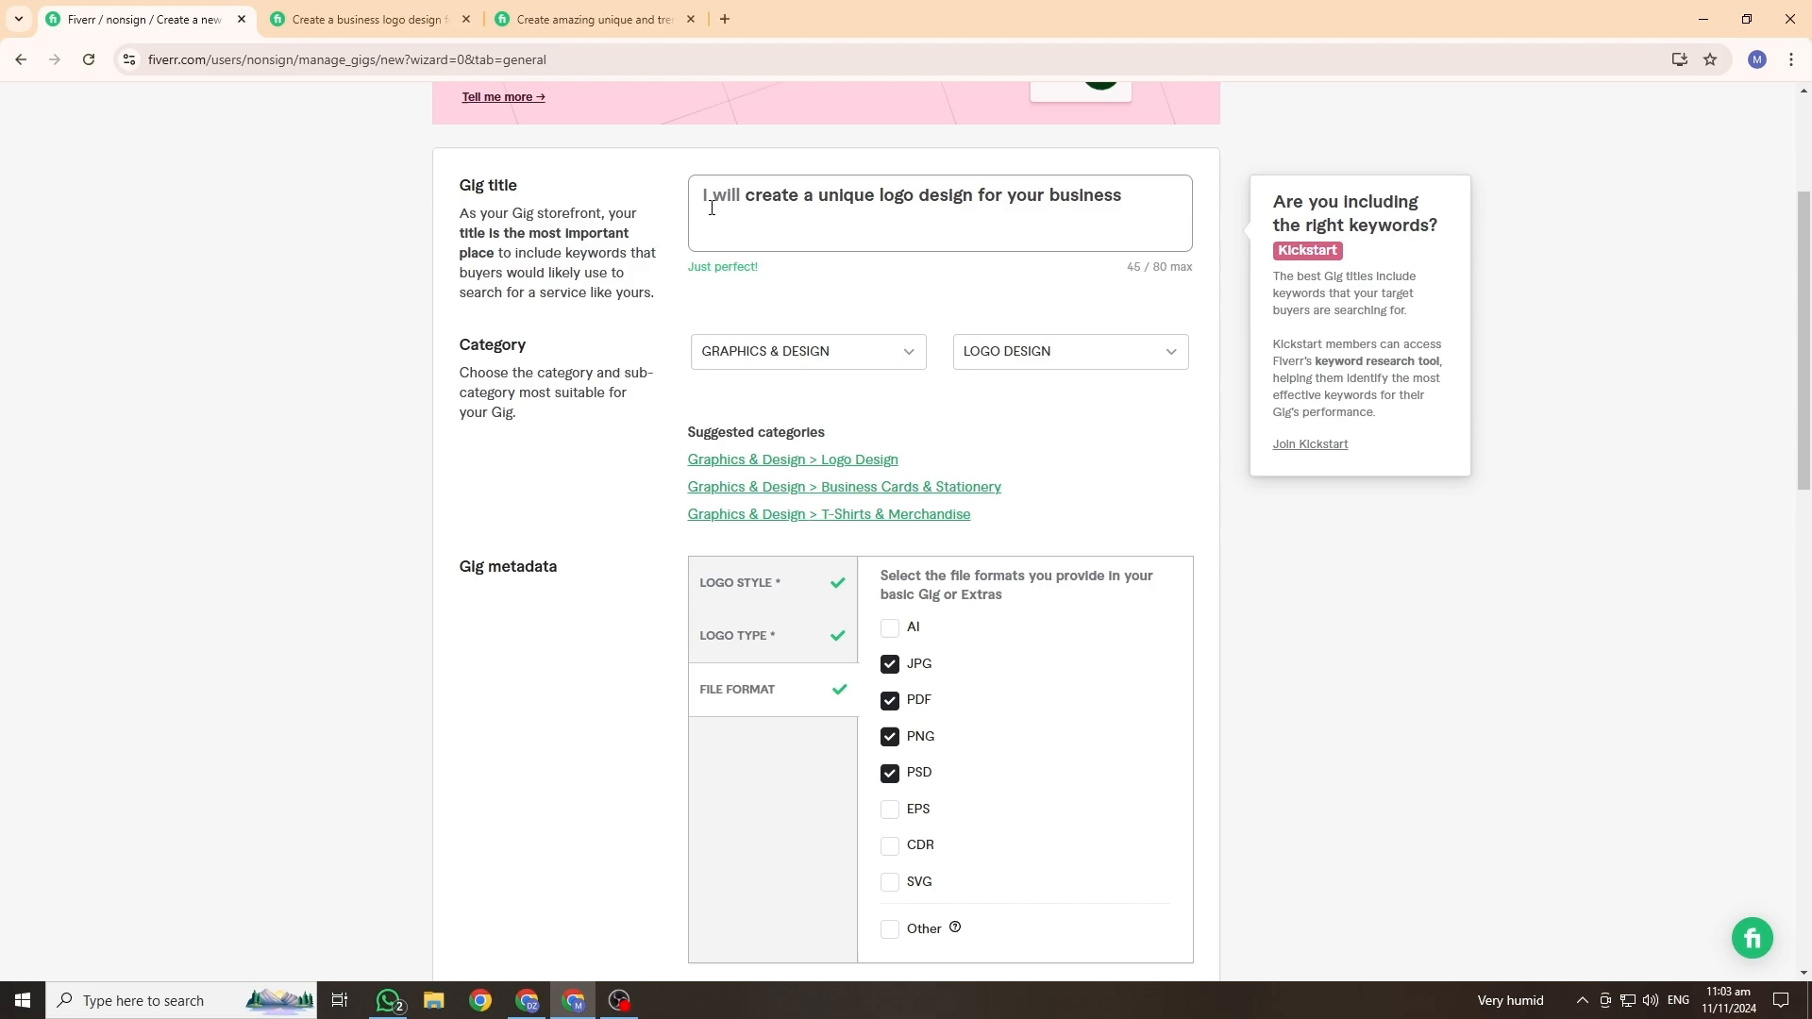
pyautogui.scroll(-5, 1116, 676)
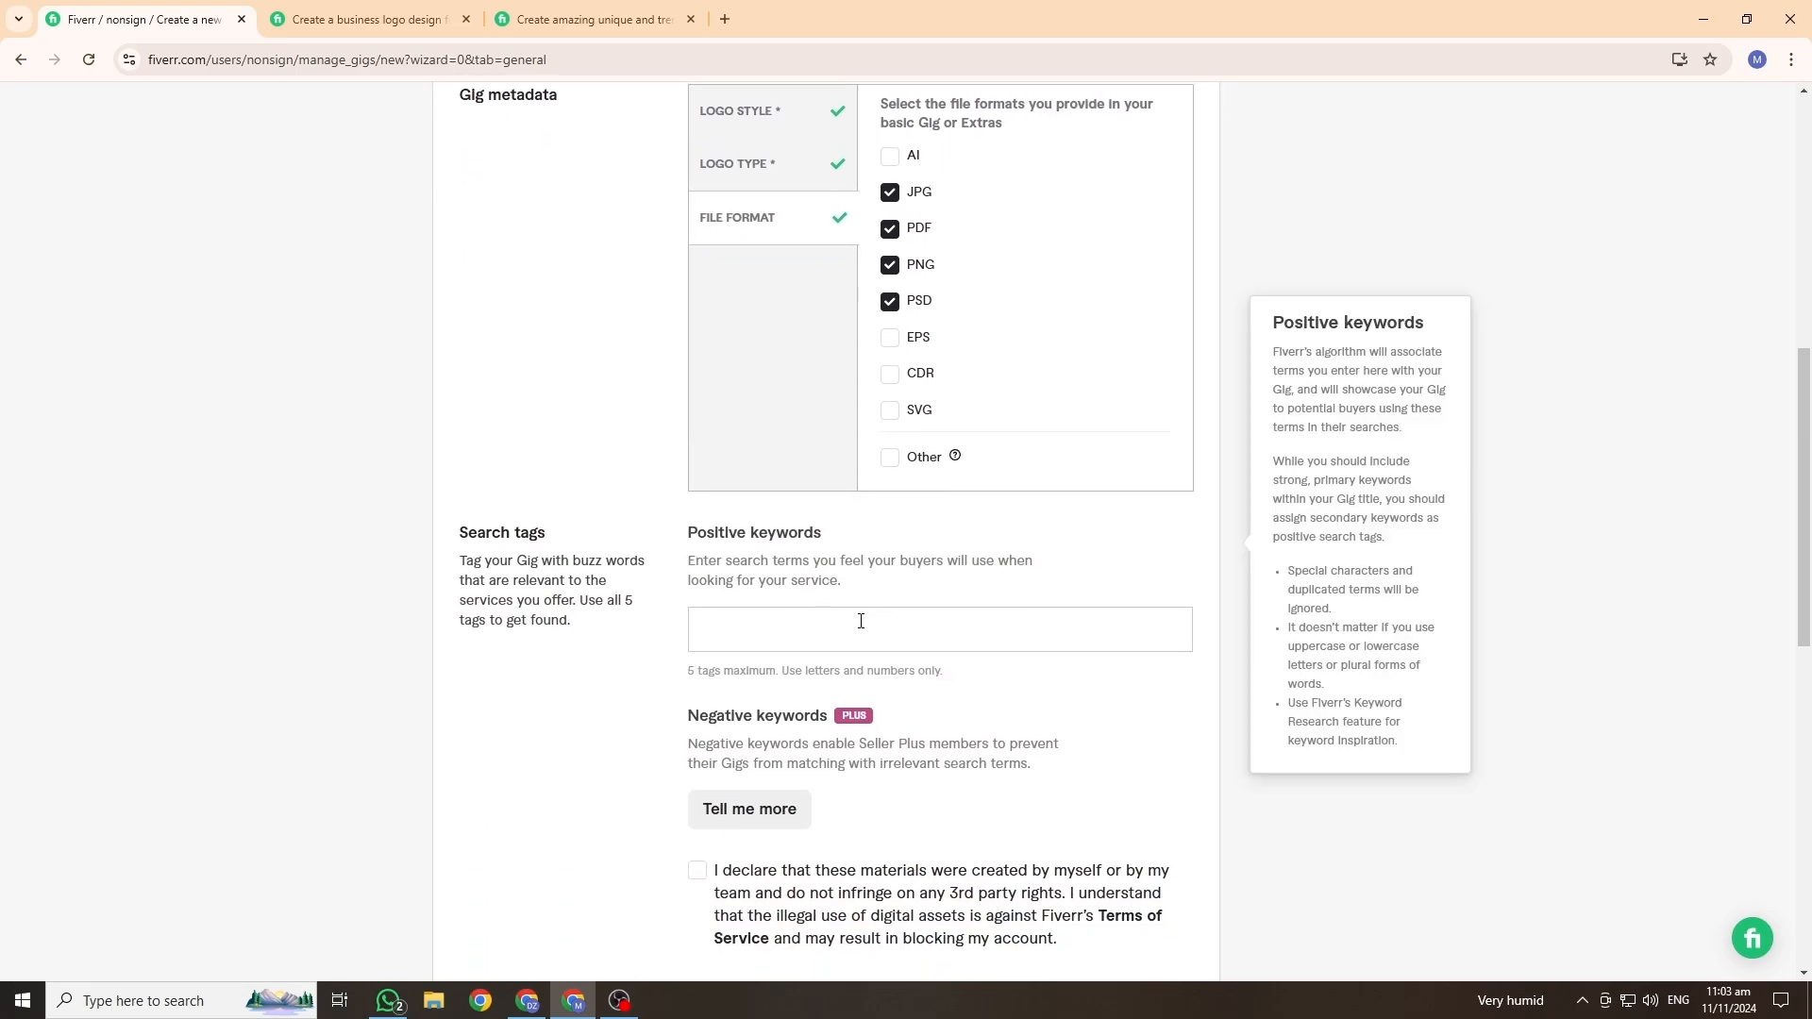
pyautogui.click(805, 623)
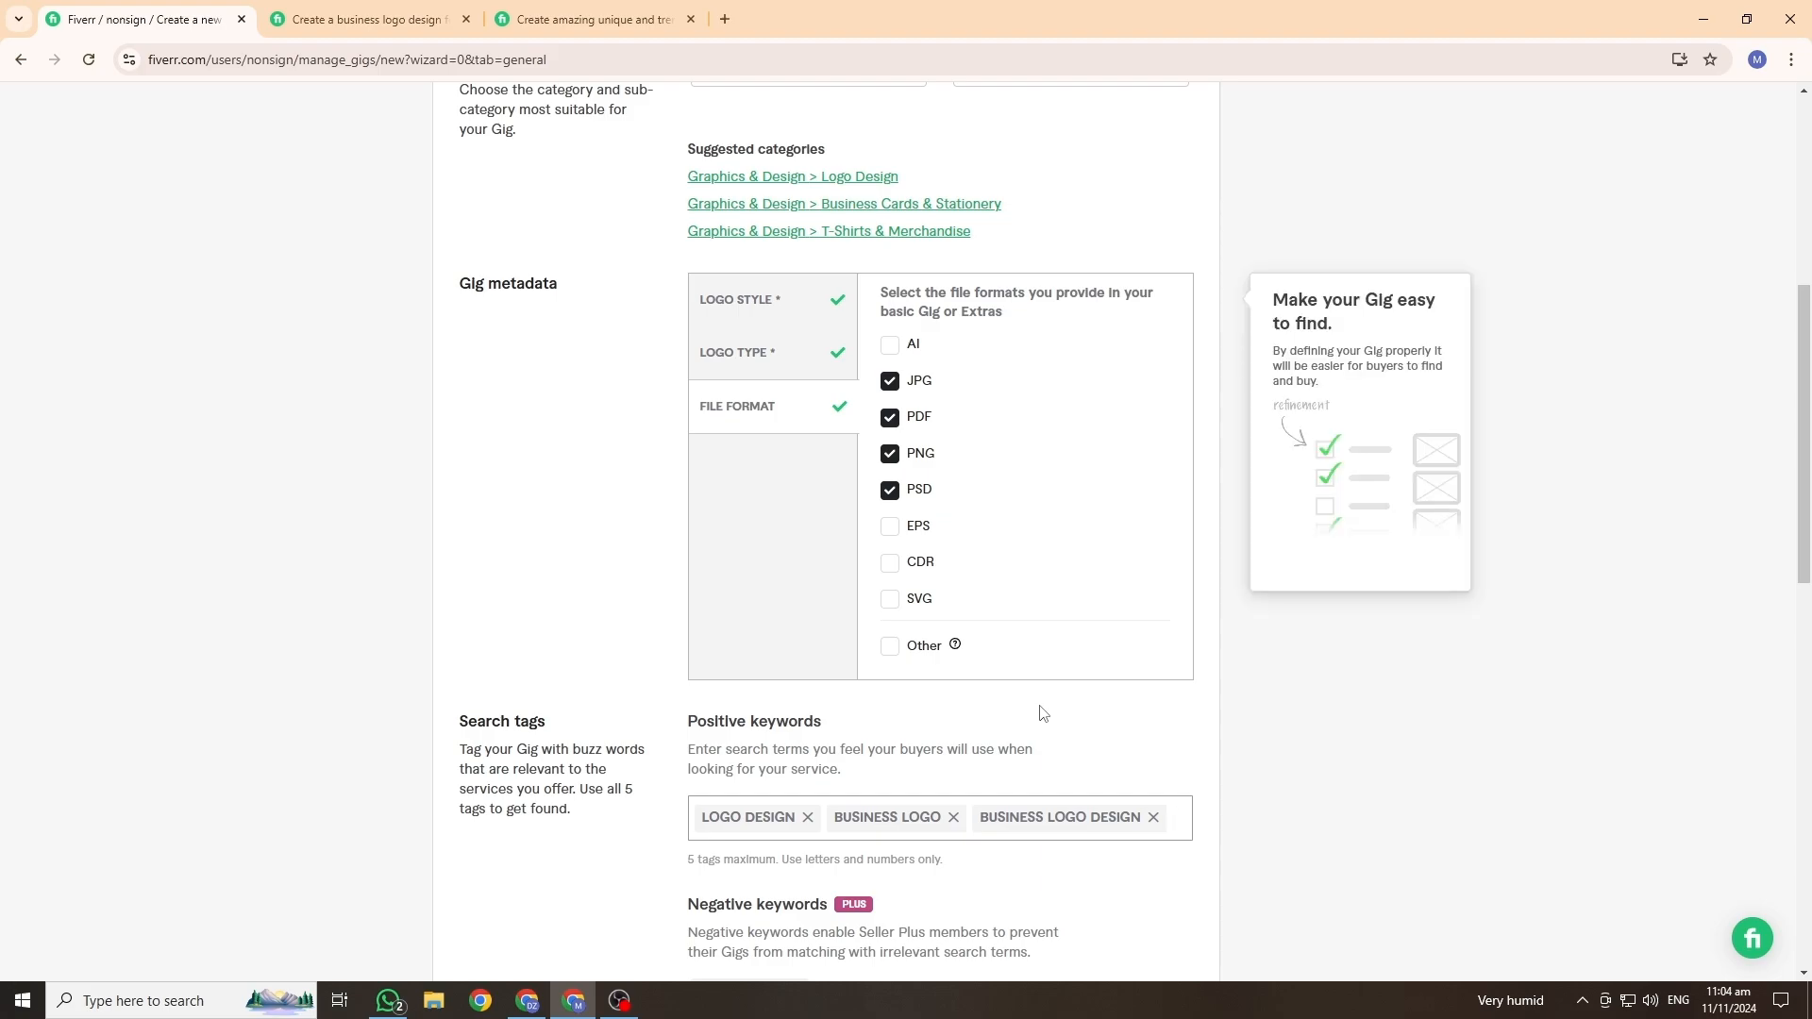
# Step: Accept the declaration that the materials are original, and save the gig overview to continue to pricing
pyautogui.scroll(-3, 1132, 755)
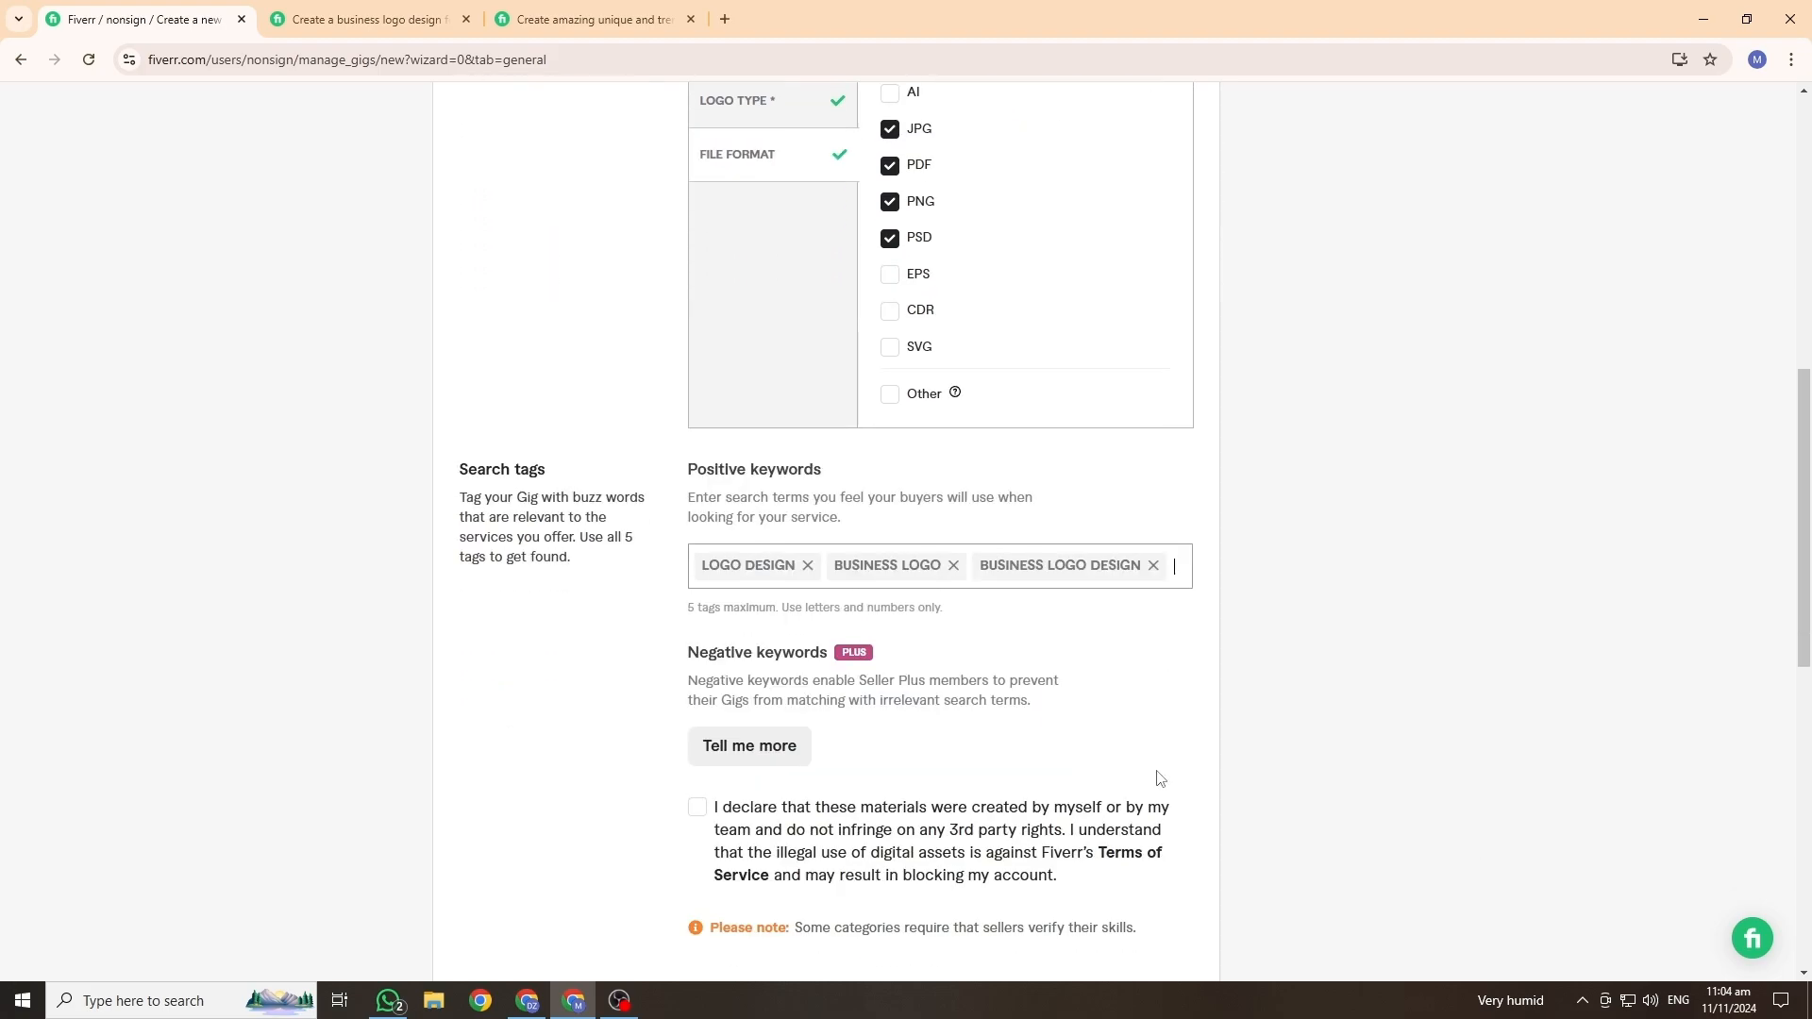
pyautogui.scroll(-2, 912, 787)
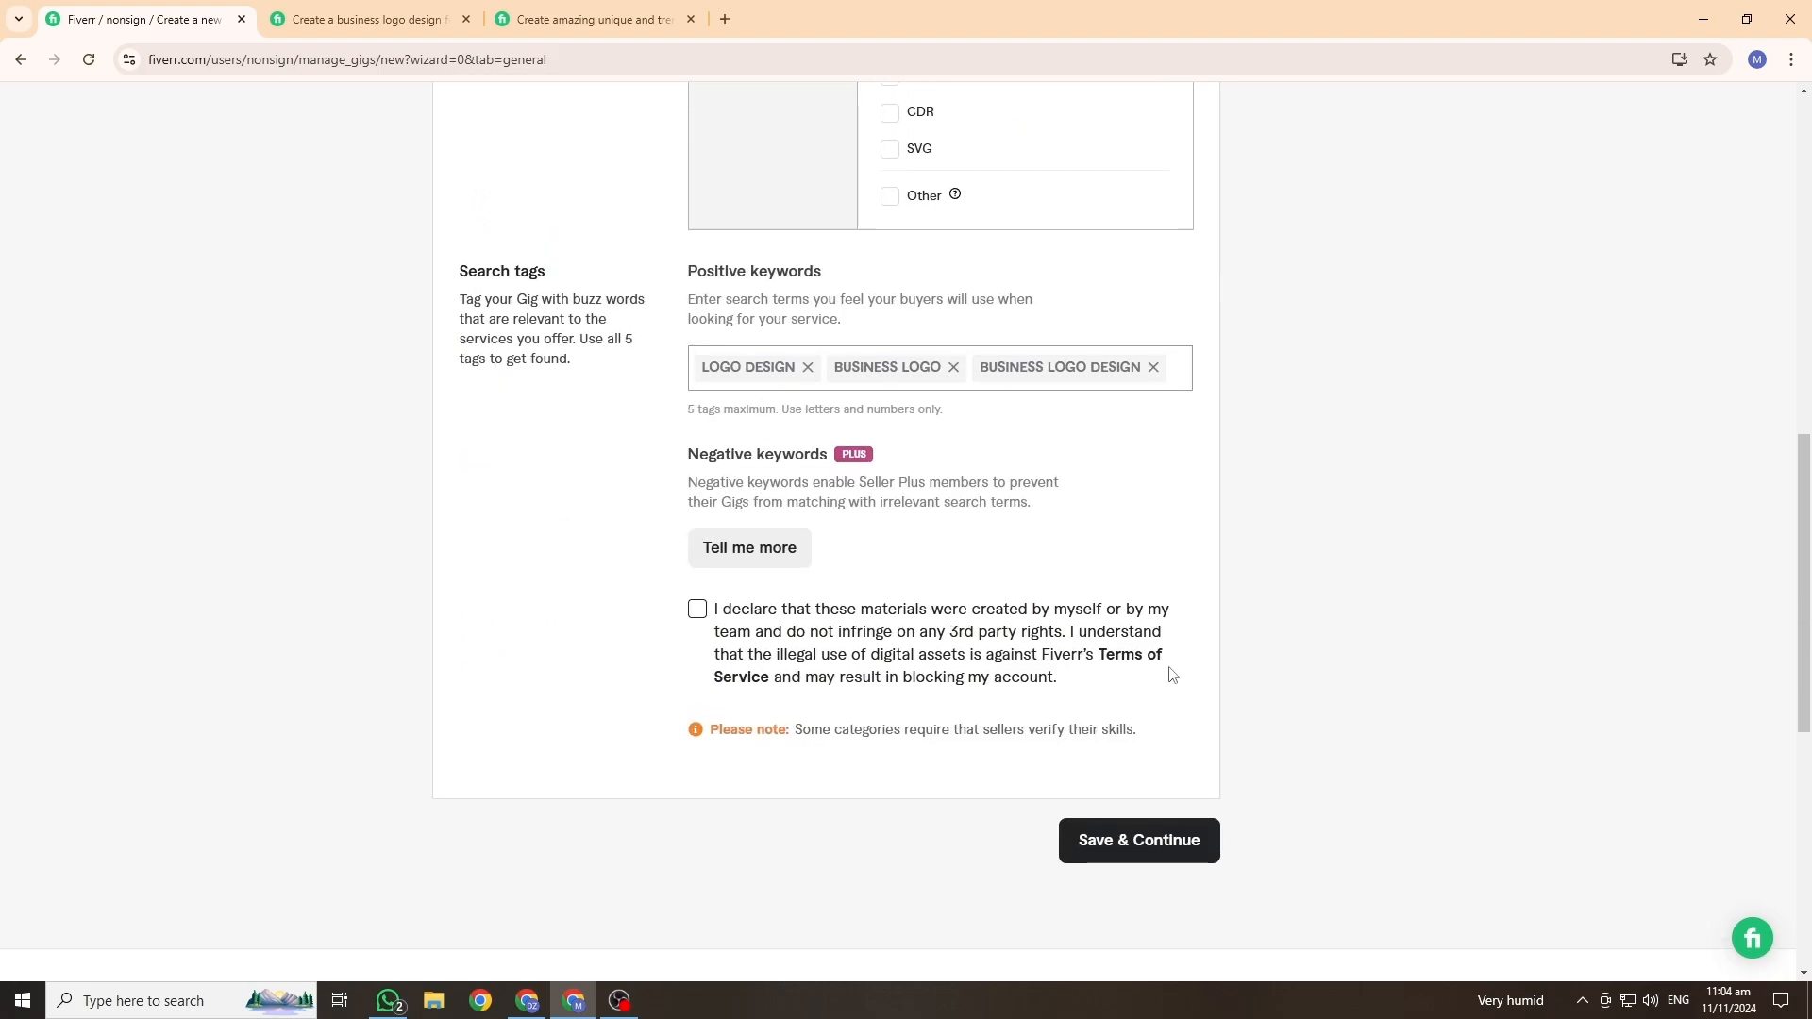
pyautogui.scroll(2, 1128, 678)
pyautogui.scroll(-2, 737, 672)
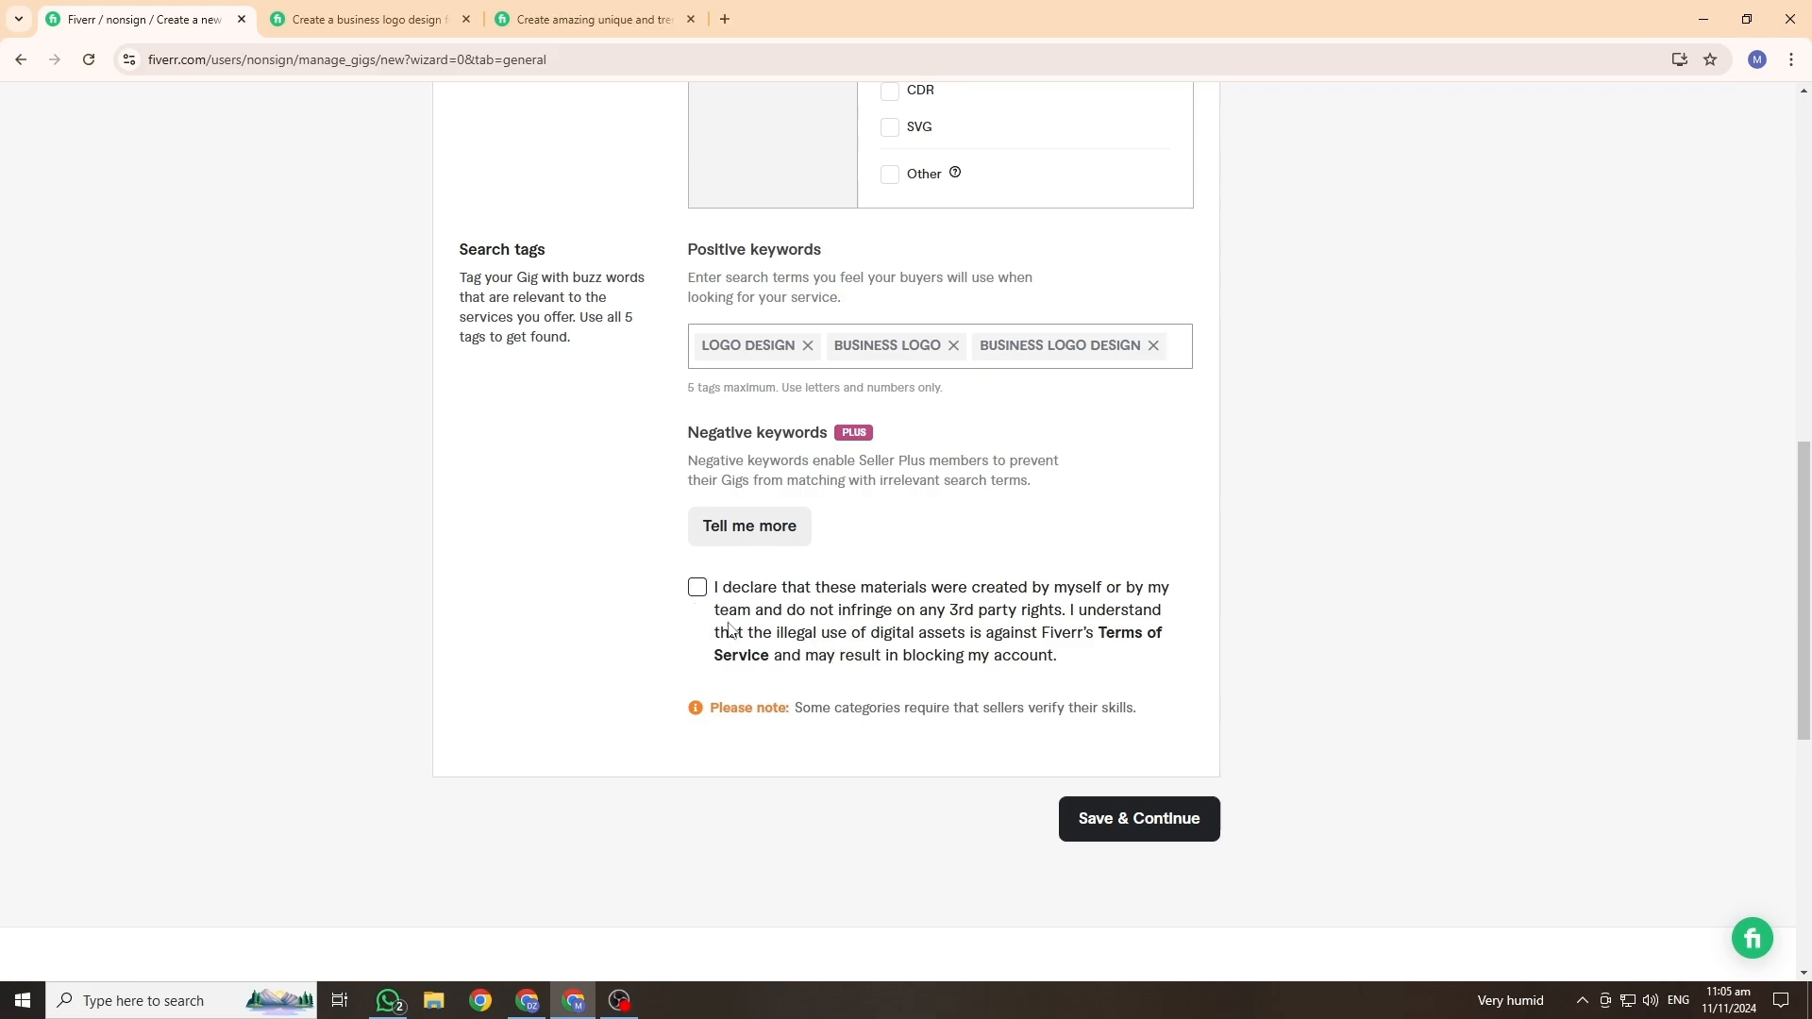
pyautogui.click(697, 589)
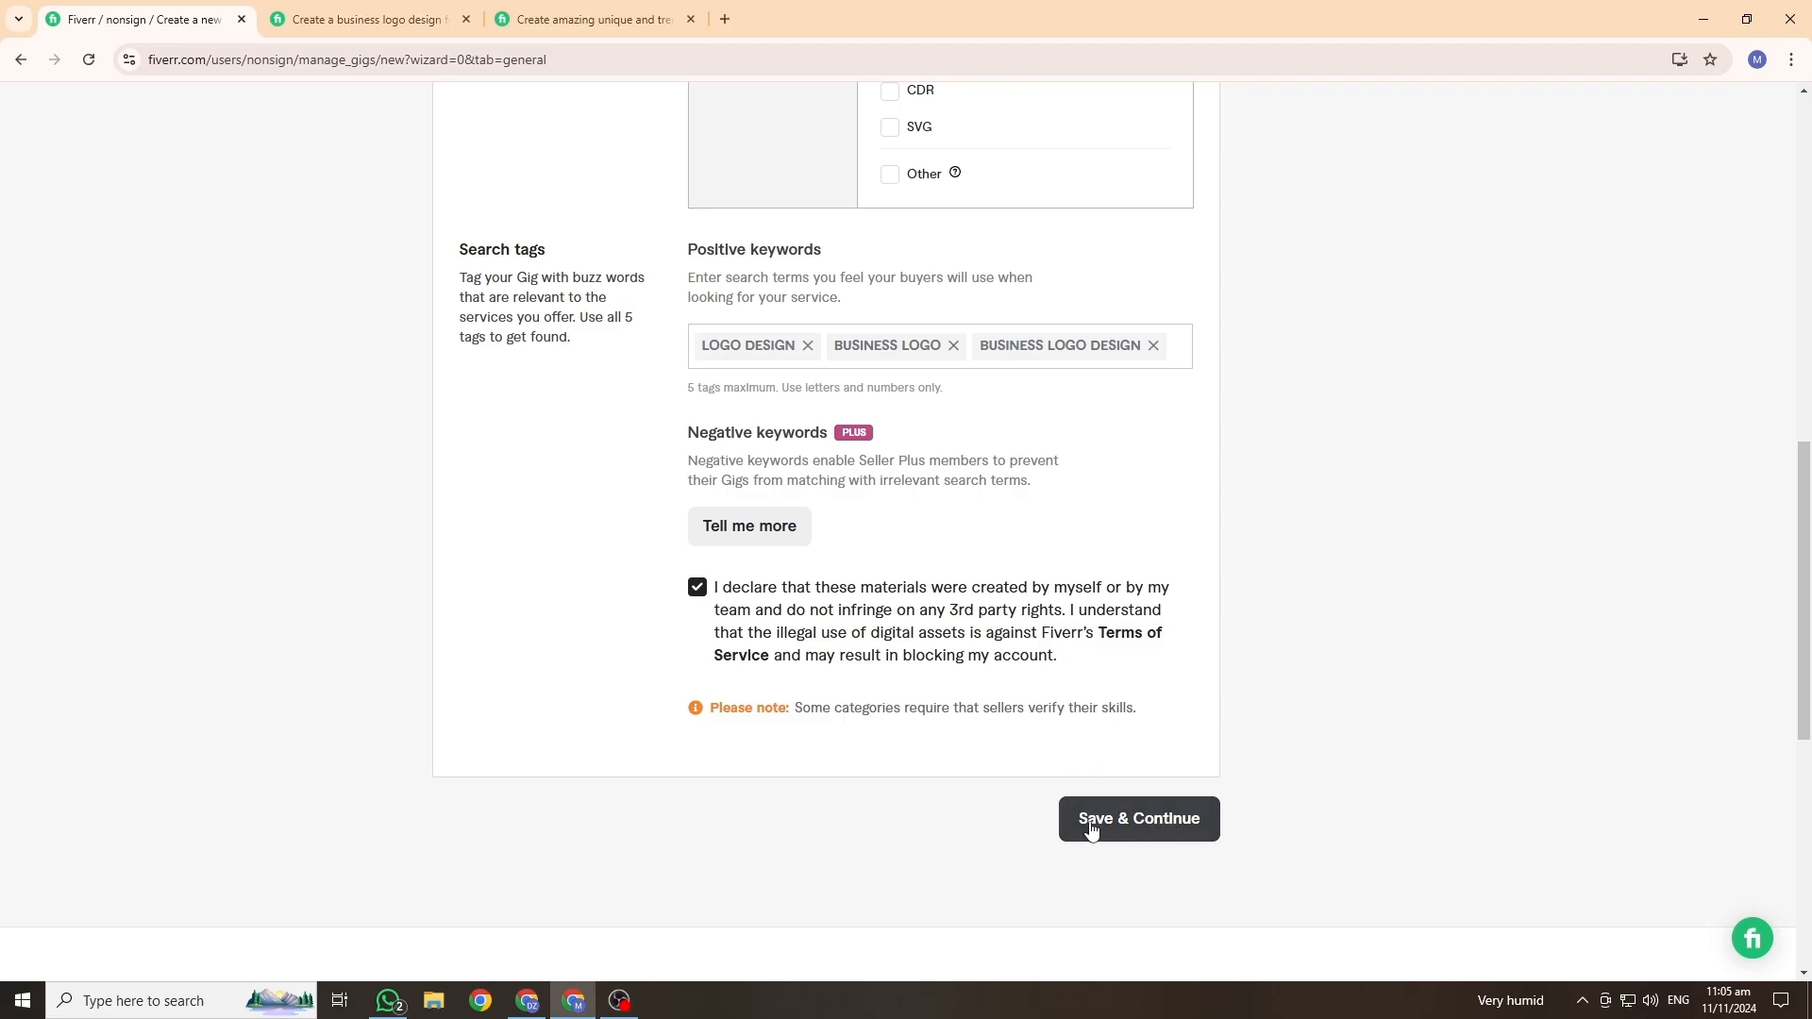
pyautogui.click(1174, 828)
# Step: Enter "Basic" as the name of the Basic package in the pricing table
pyautogui.scroll(-3, 397, 696)
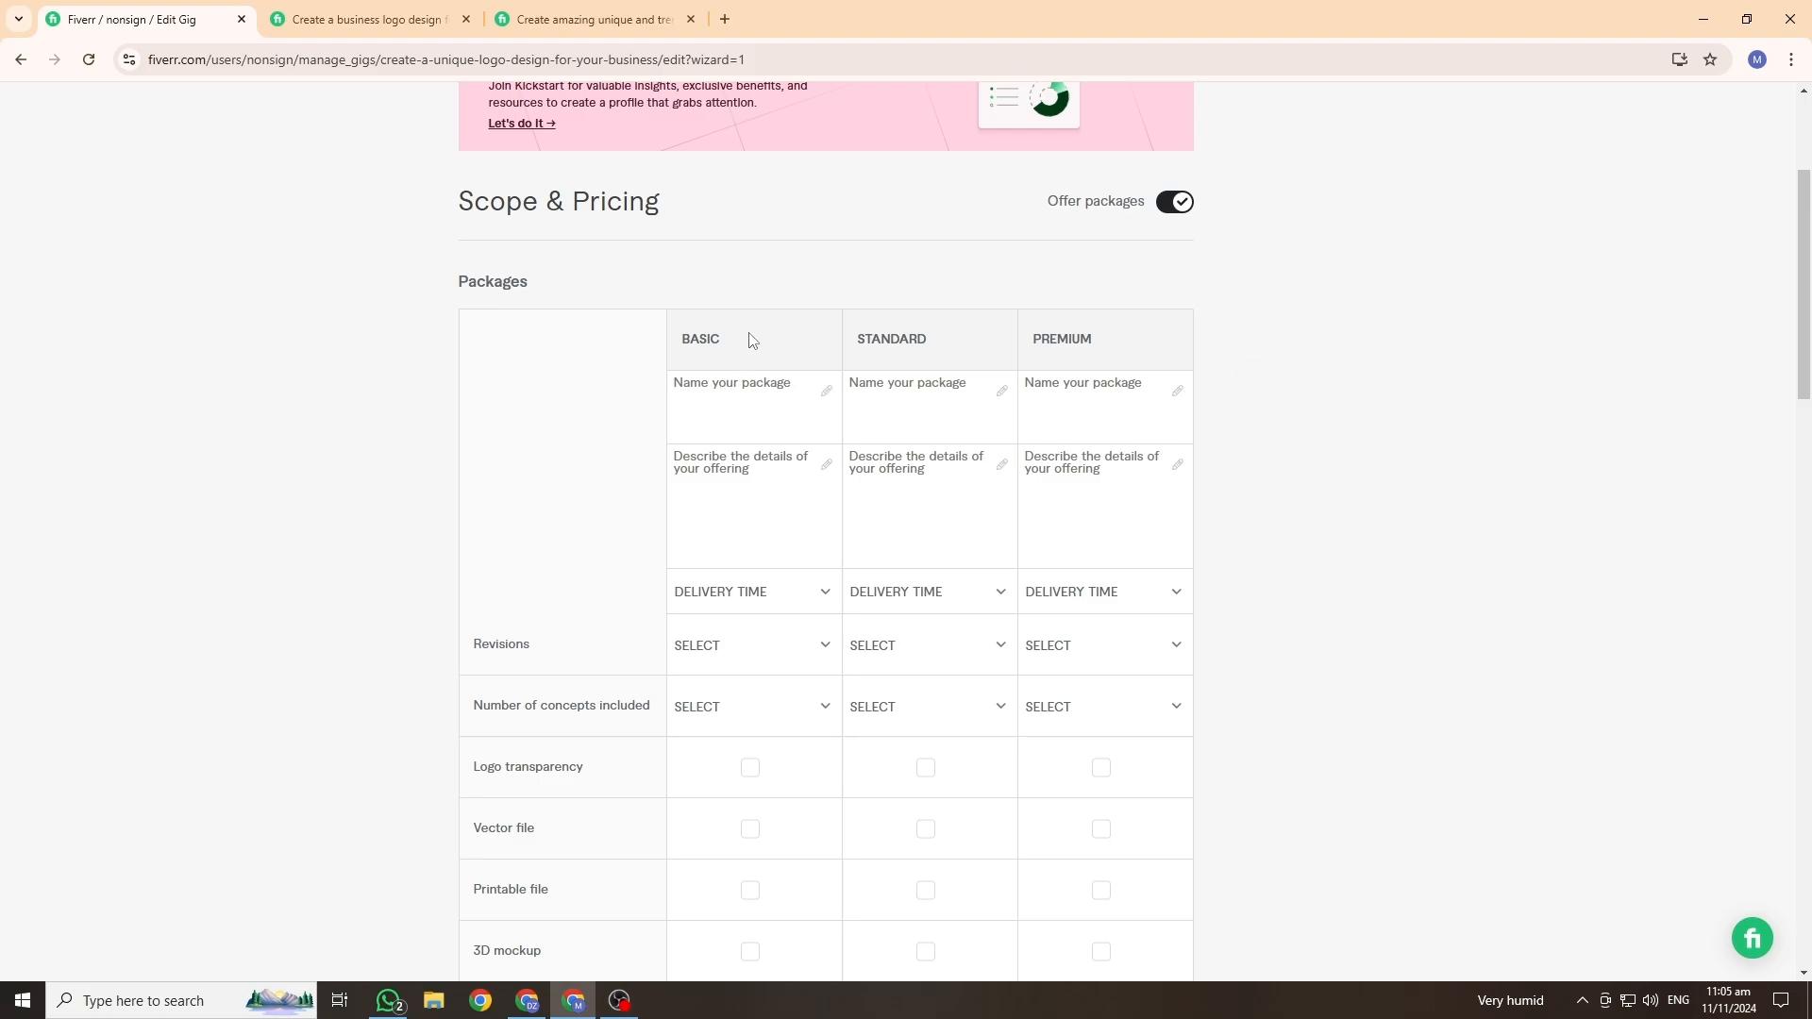
pyautogui.moveTo(752, 340); pyautogui.dragTo(679, 345)
pyautogui.click(693, 397)
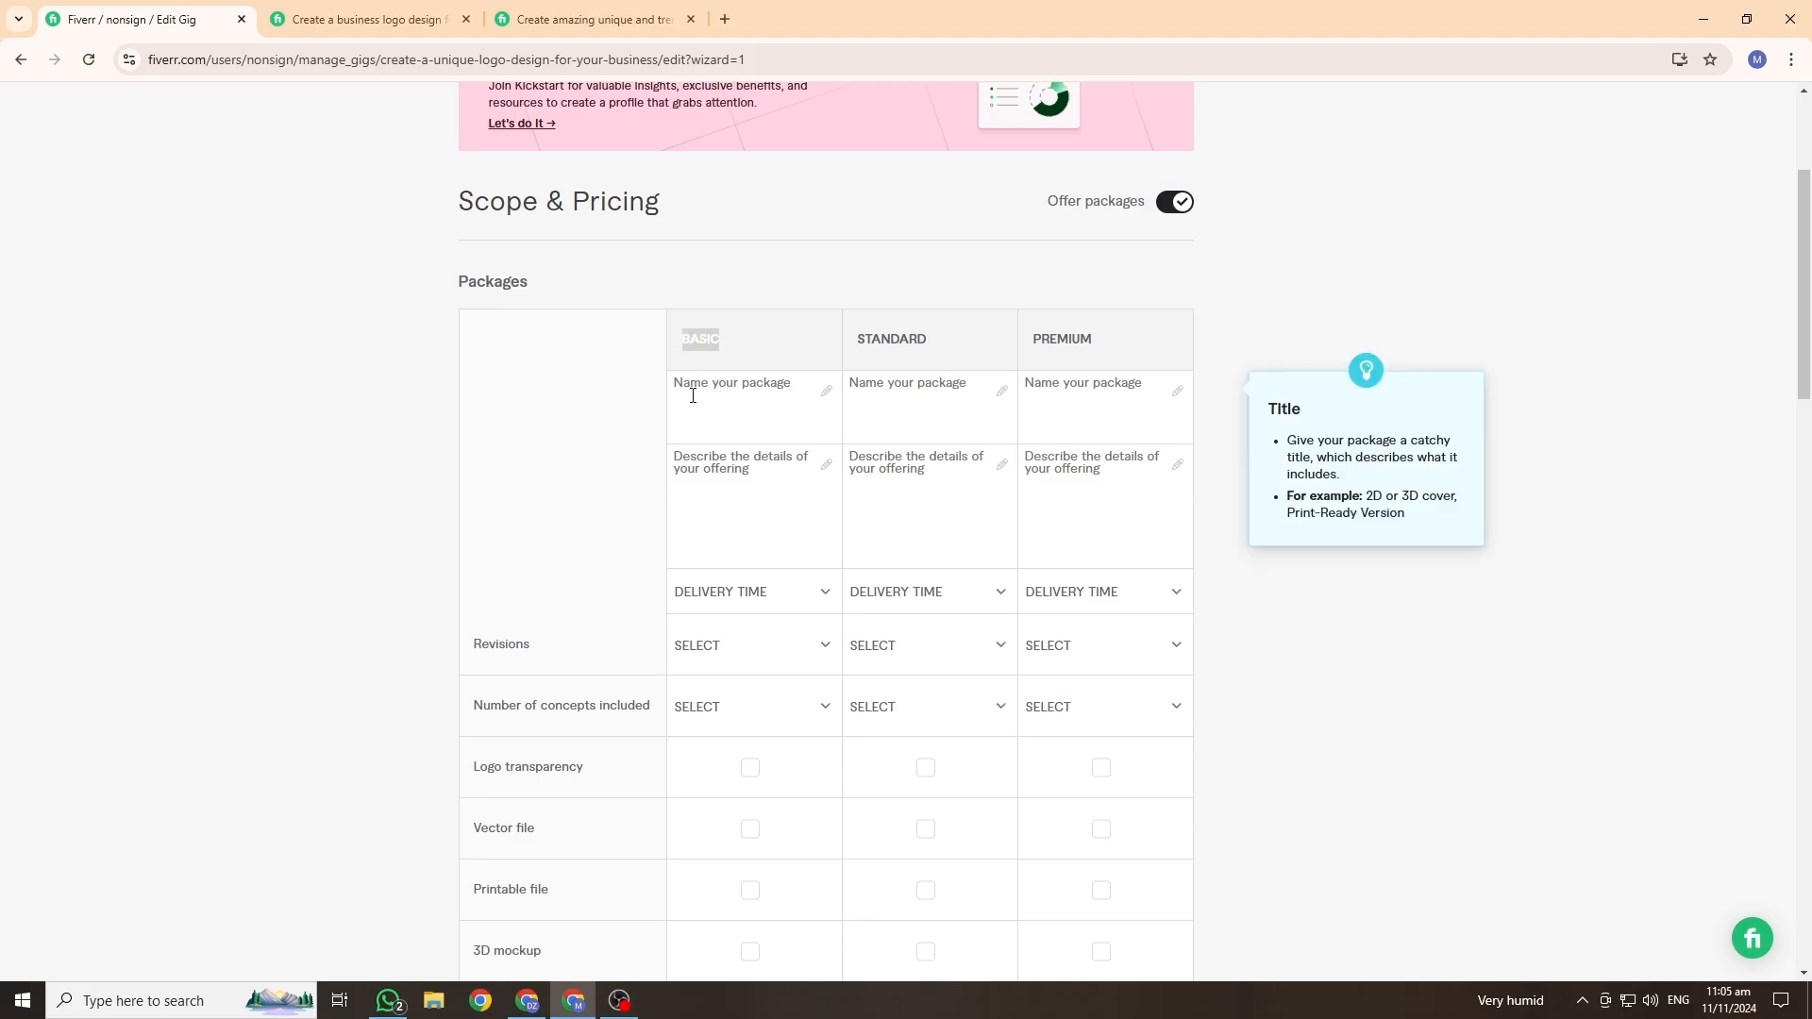
pyautogui.write('Basic')
pyautogui.click(211, 277)
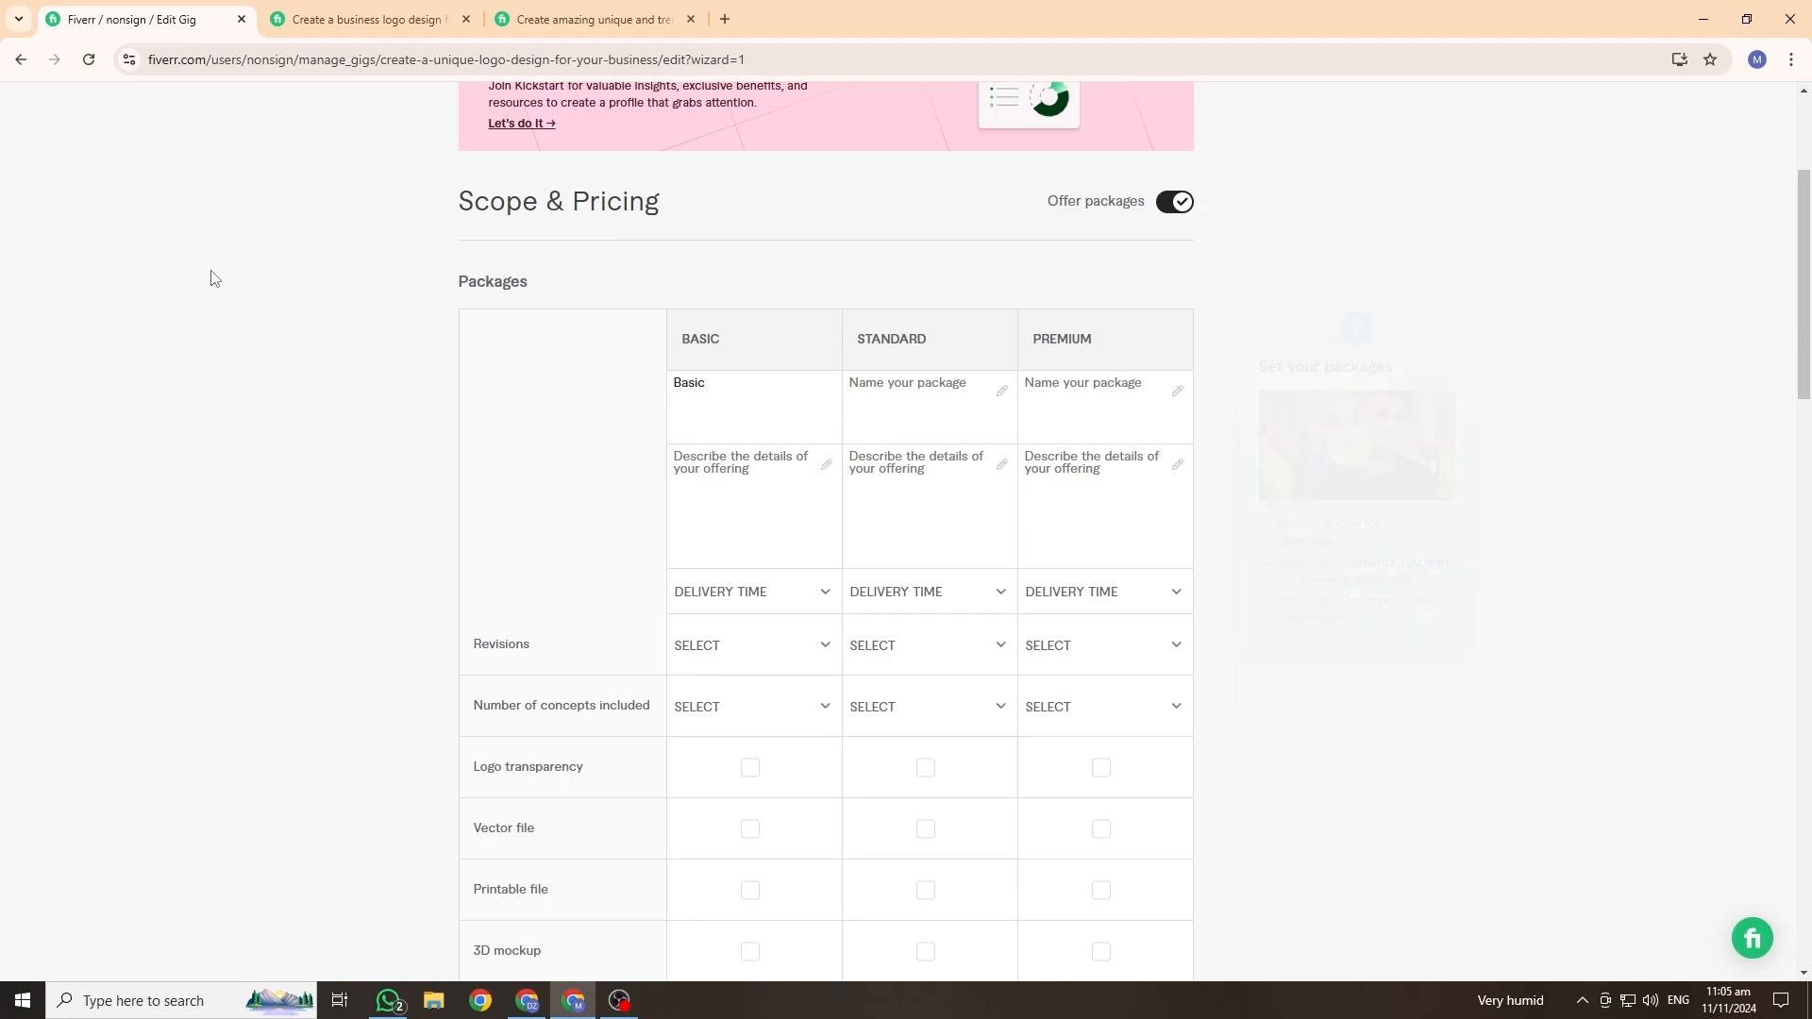
# Step: Check how the competitor logo design gigs name their packages, going through the second gig's Basic, Standard and Premium tiers
pyautogui.click(338, 26)
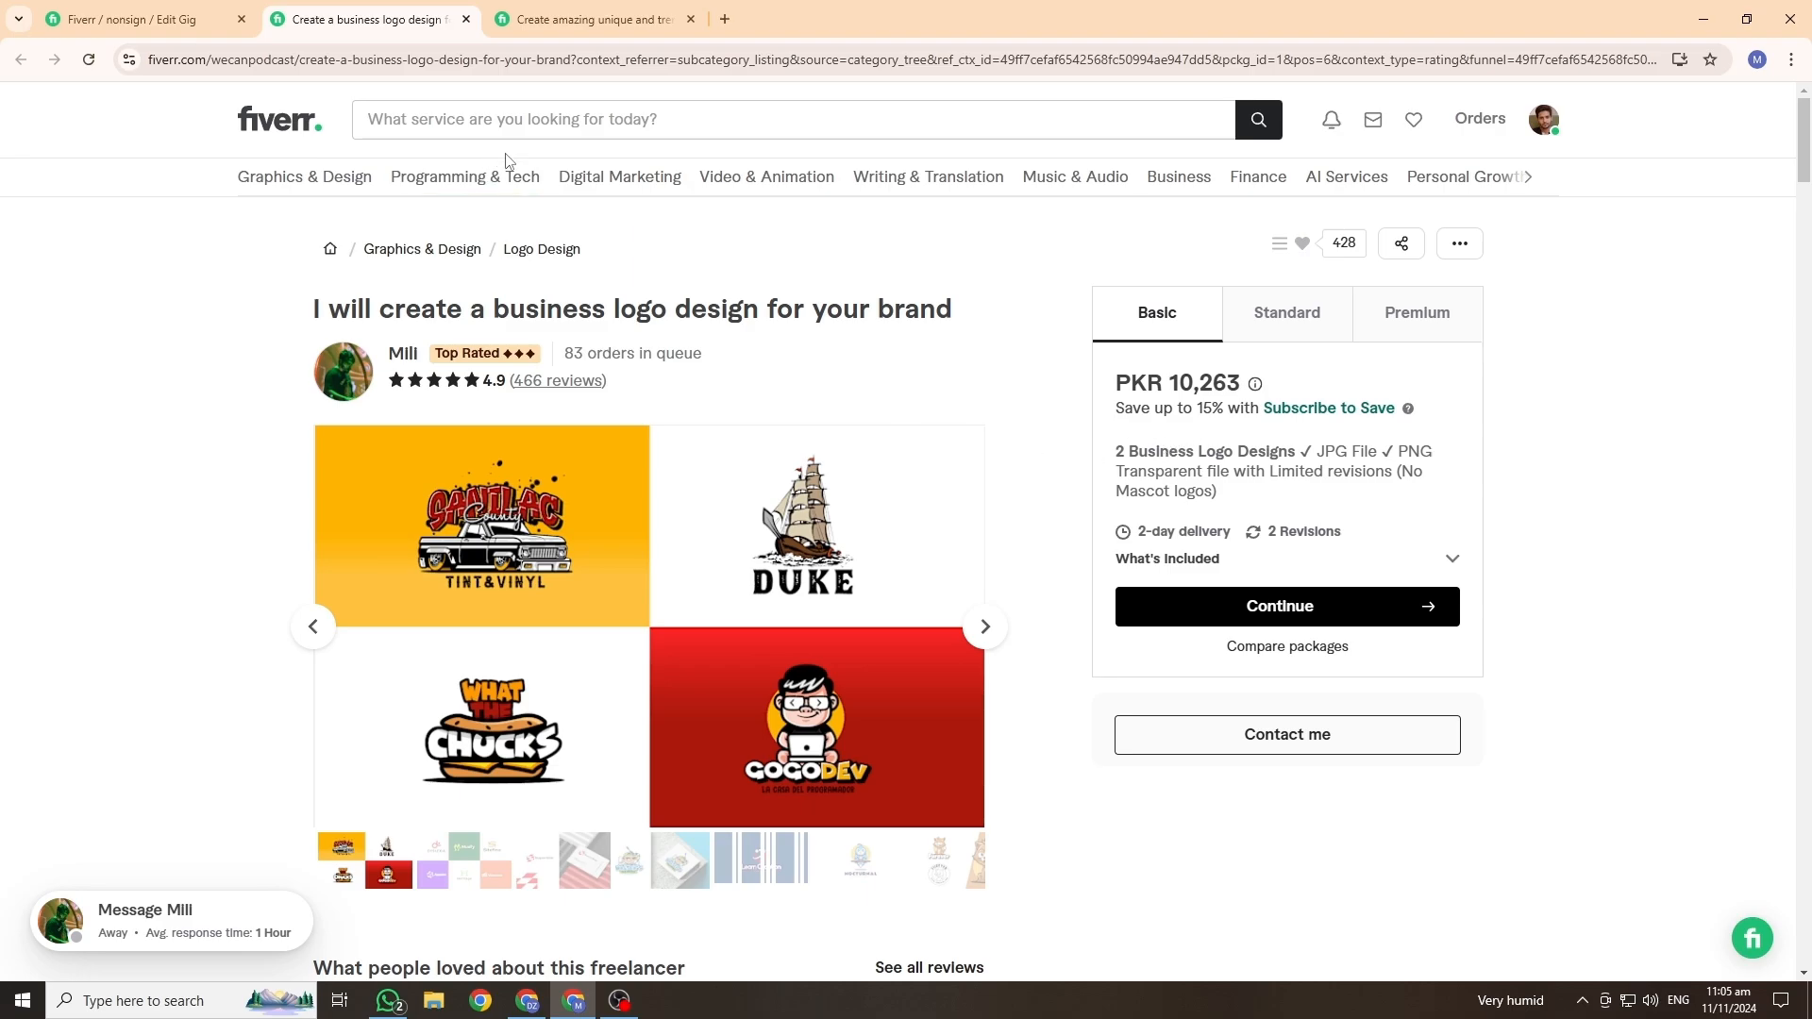
pyautogui.click(585, 19)
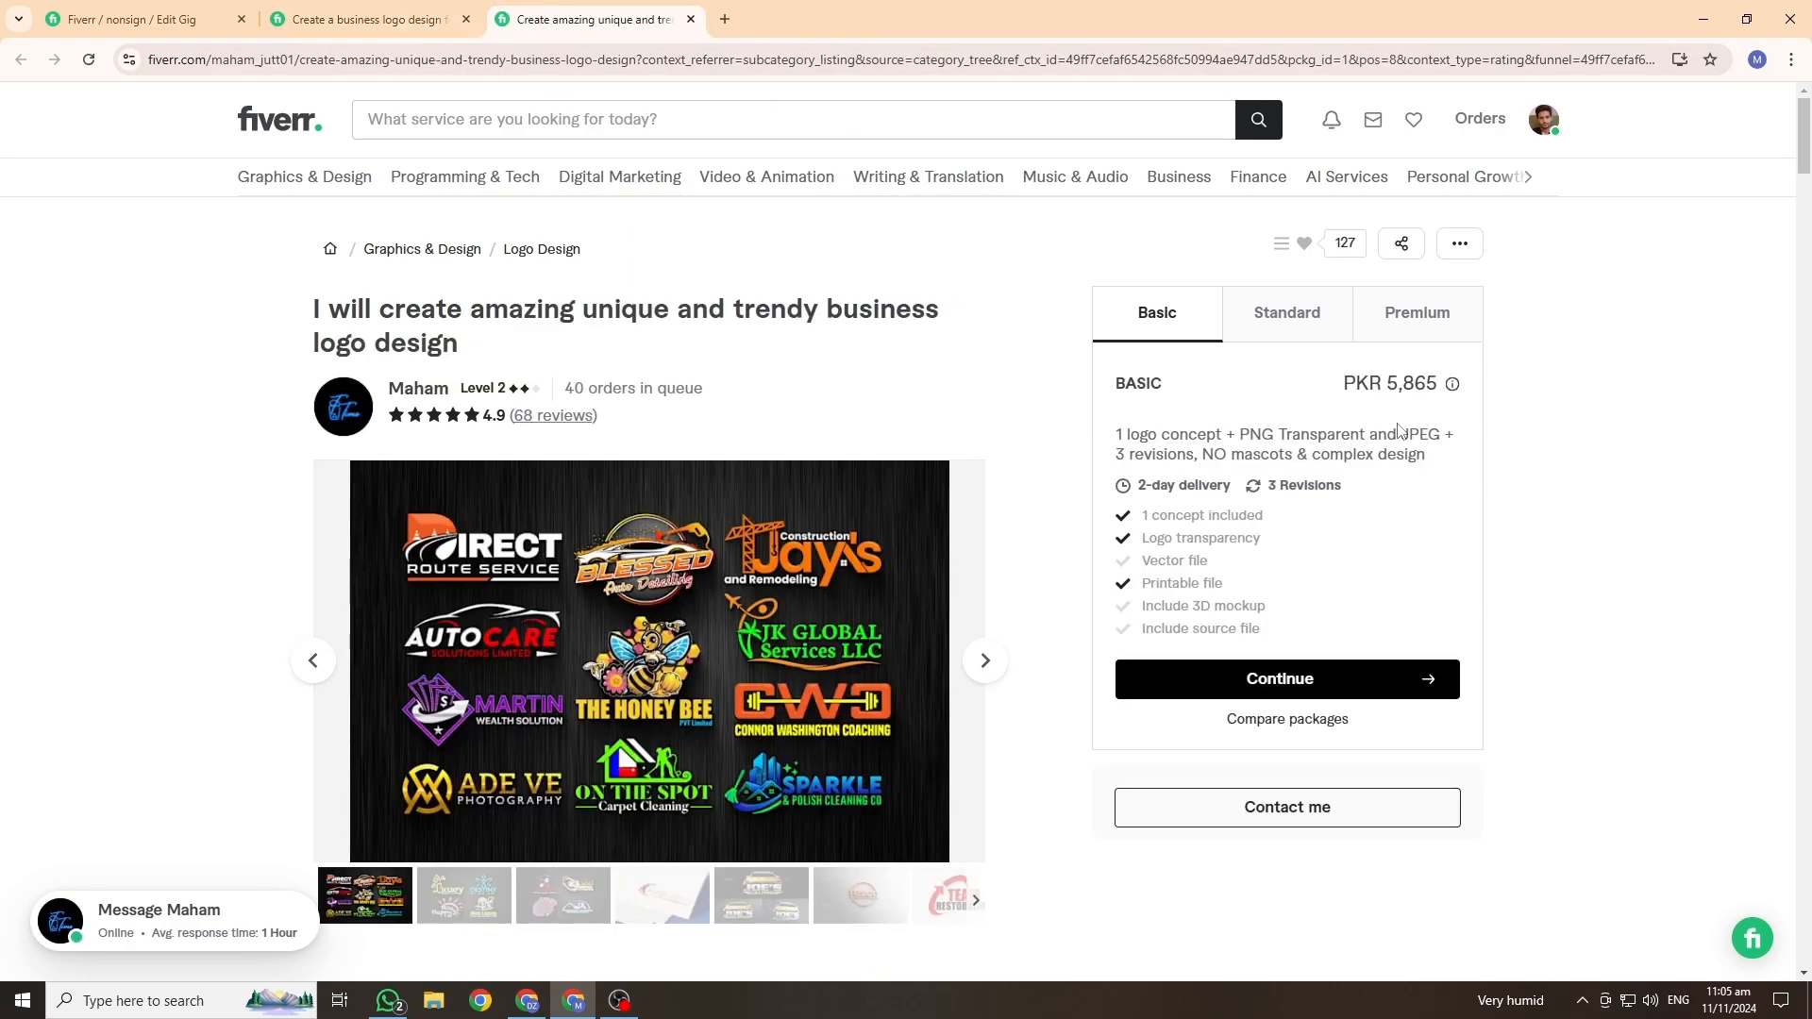
pyautogui.doubleClick(1156, 377)
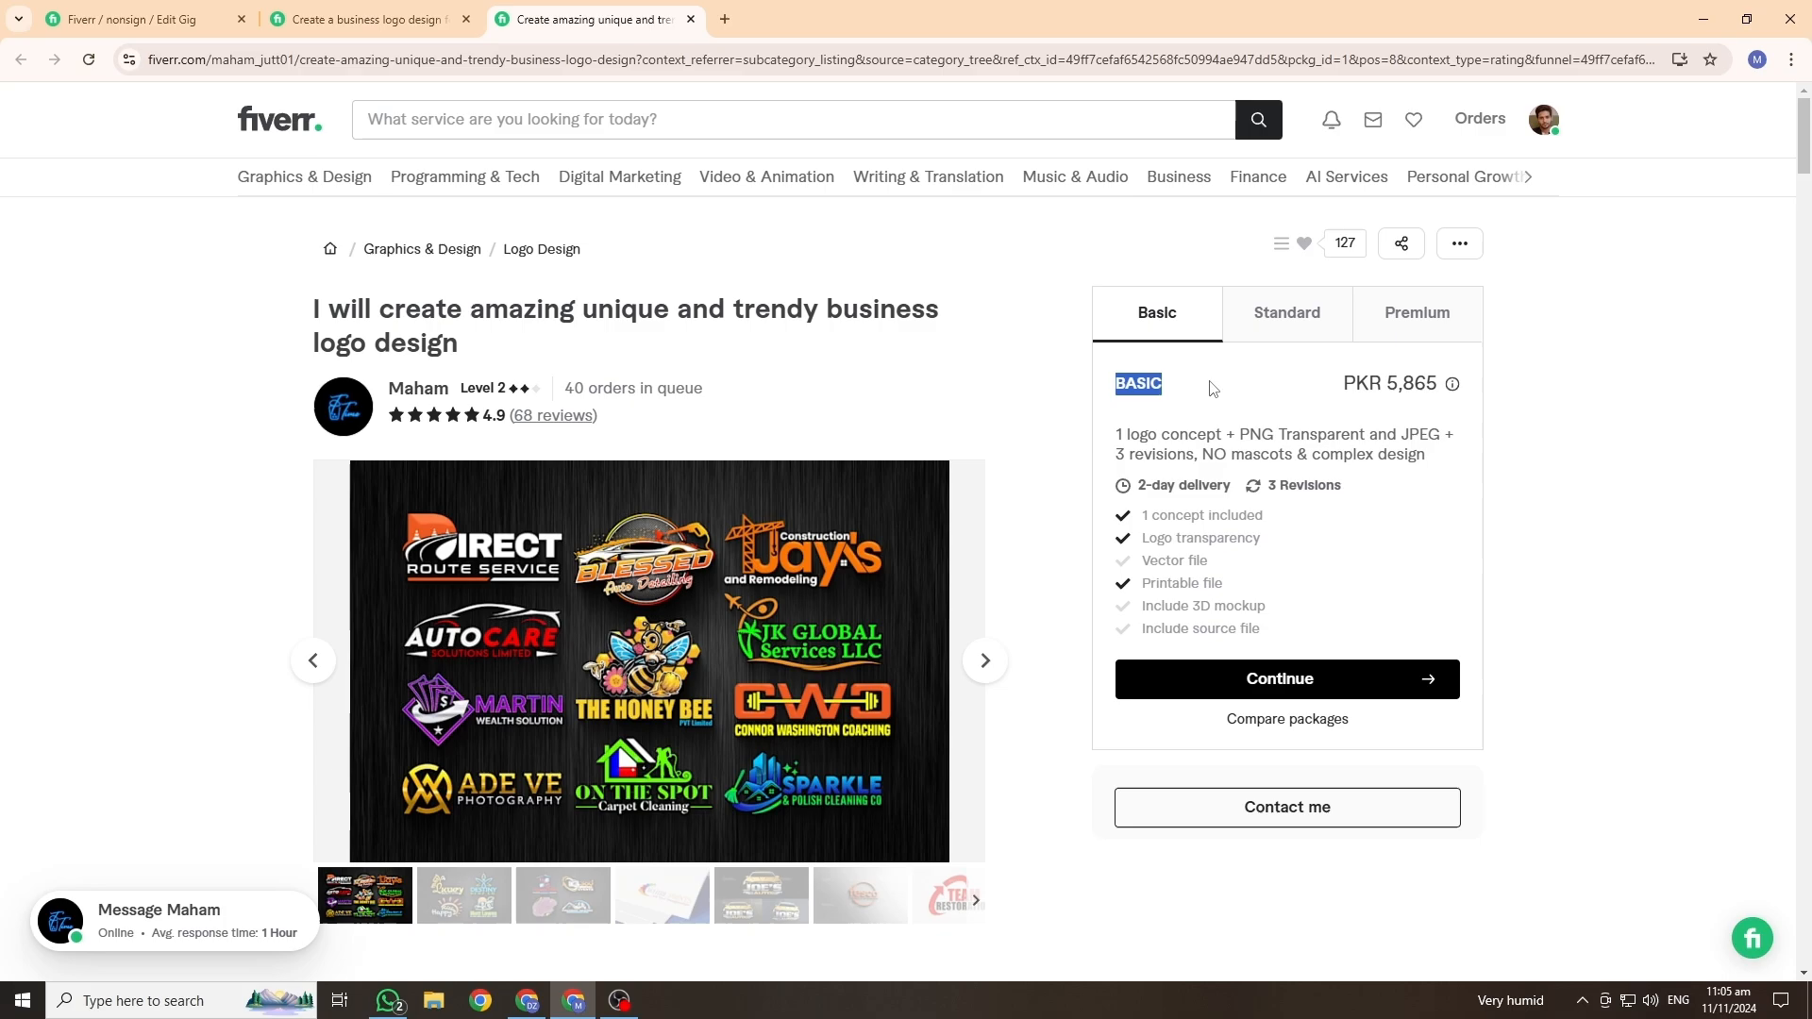
pyautogui.click(1279, 315)
pyautogui.doubleClick(1196, 387)
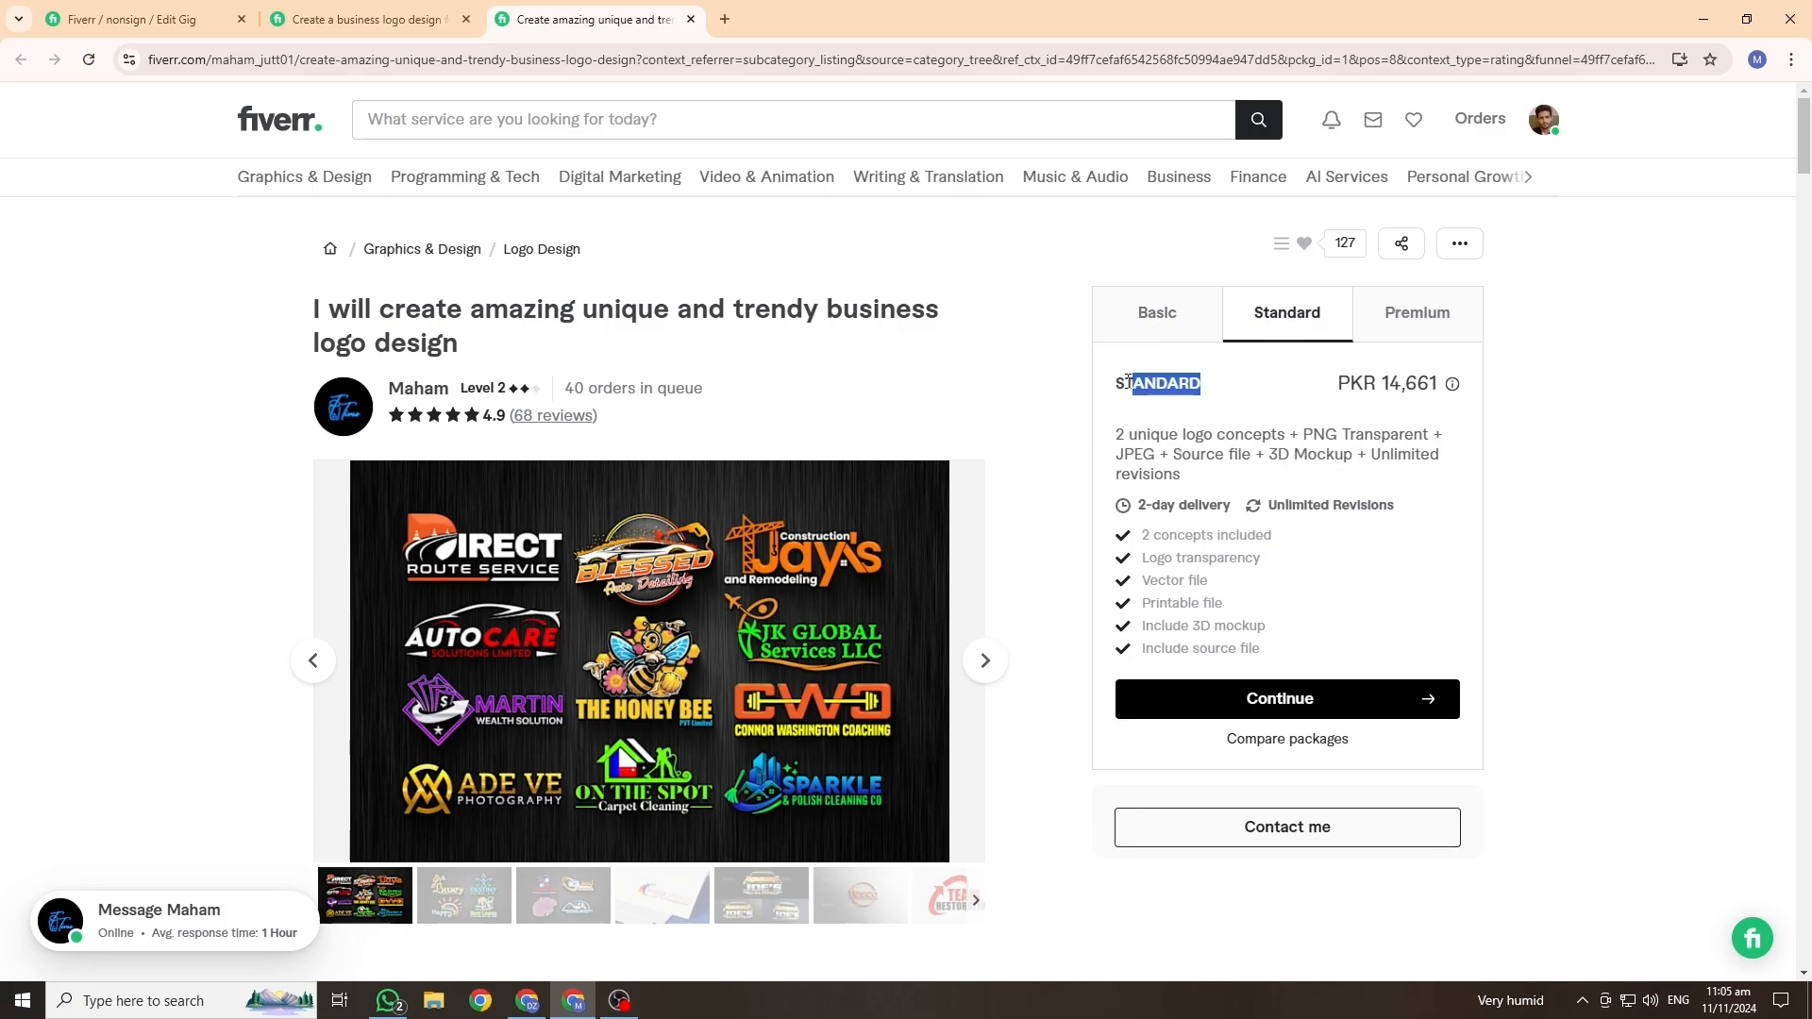
pyautogui.click(1374, 317)
pyautogui.doubleClick(1199, 385)
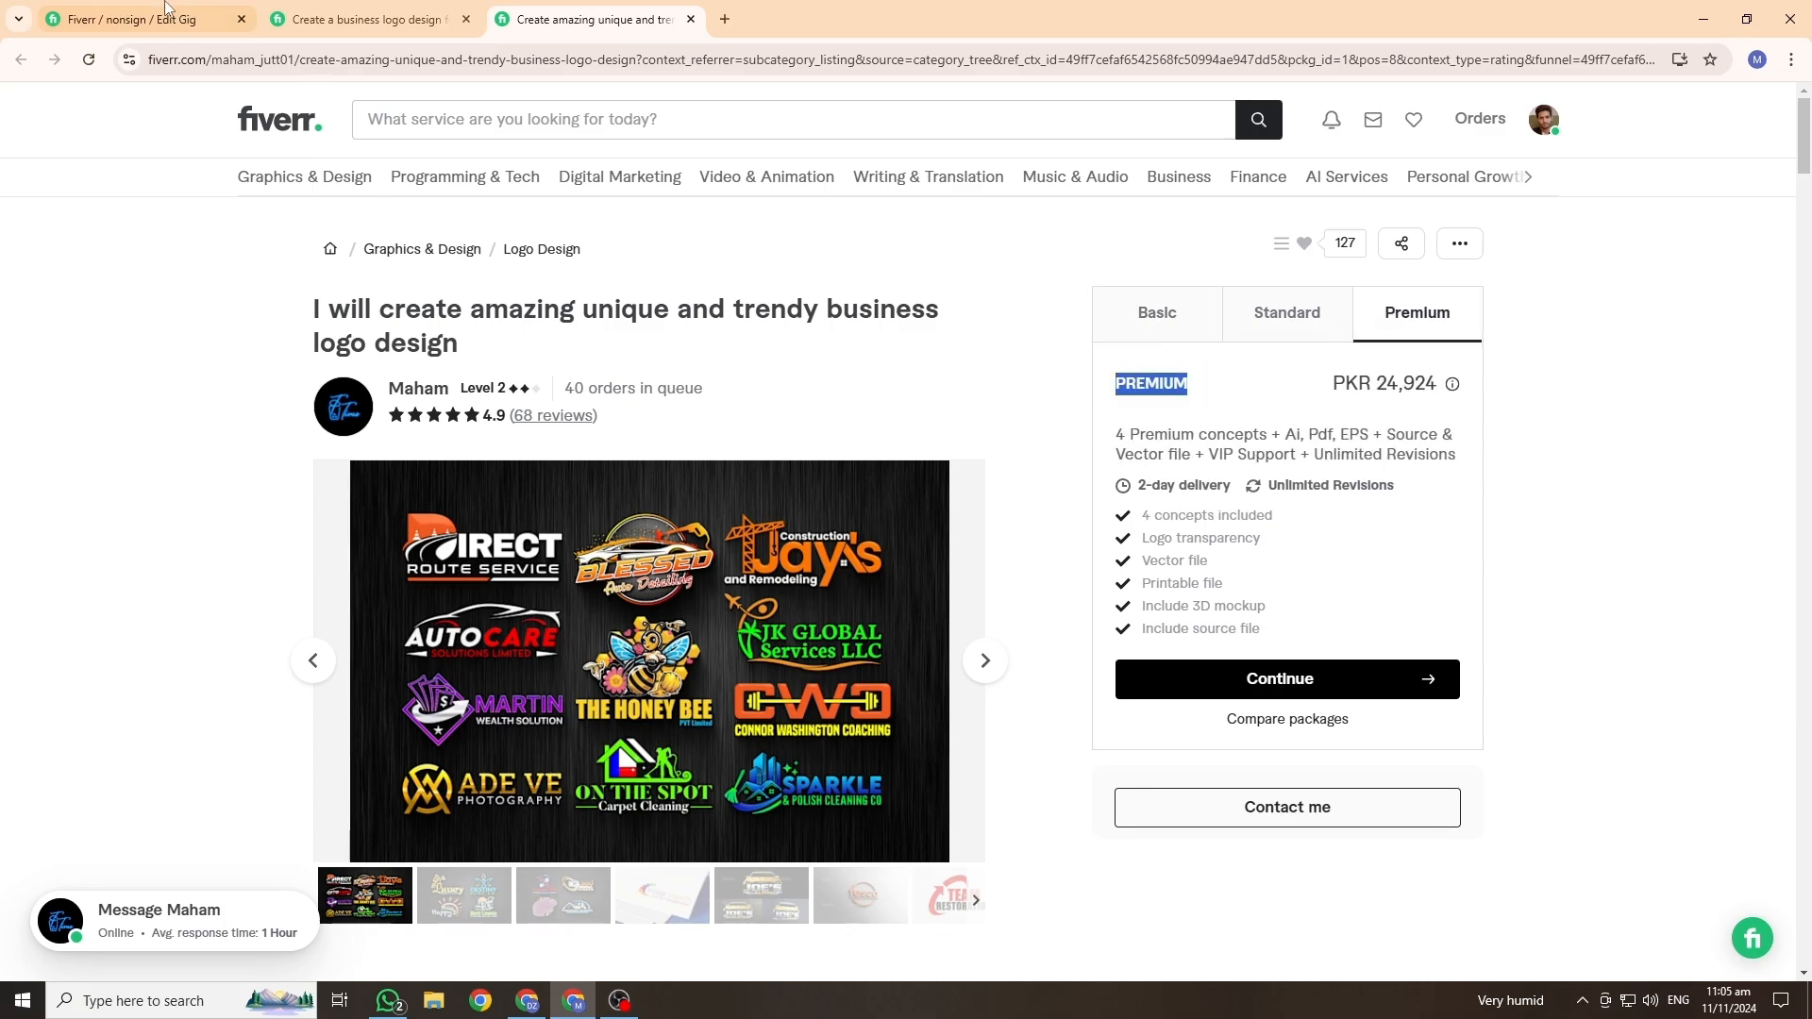
# Step: Extend the Basic package's name to "Basic Package" and name the Standard one "Standard Package"
pyautogui.click(142, 19)
pyautogui.click(724, 384)
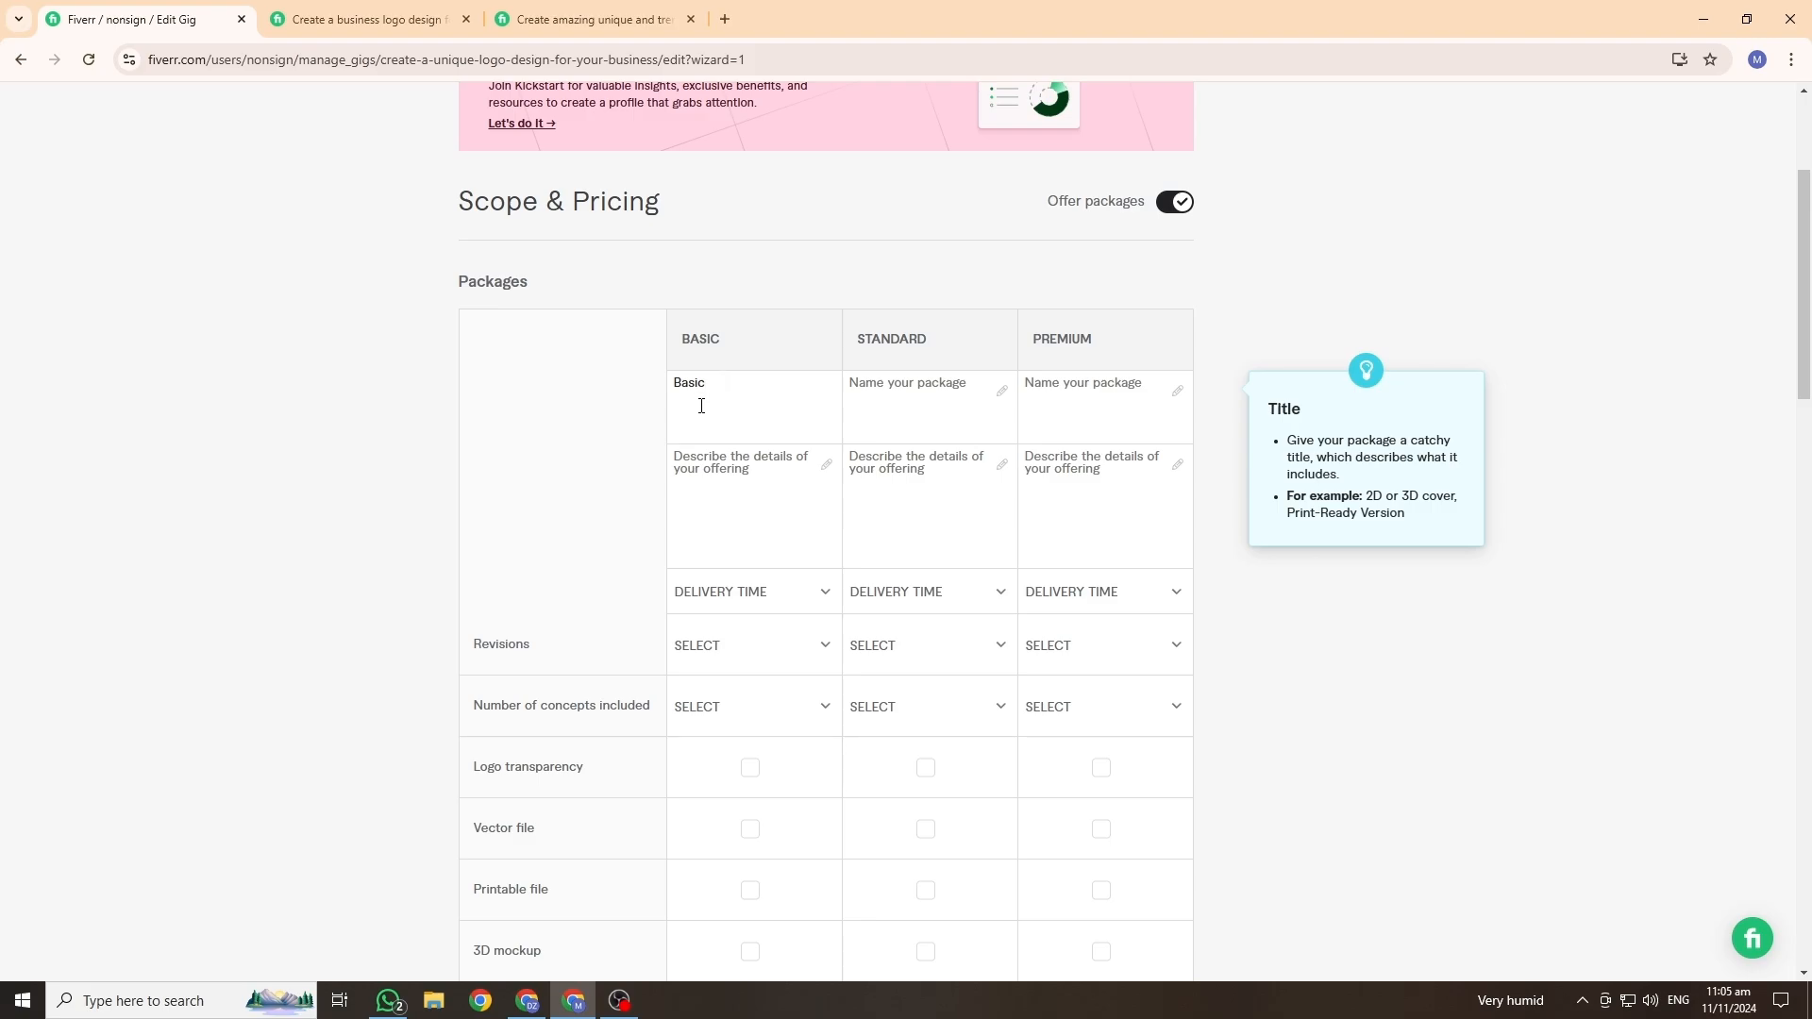
pyautogui.write('Package')
pyautogui.moveTo(931, 355); pyautogui.dragTo(872, 339)
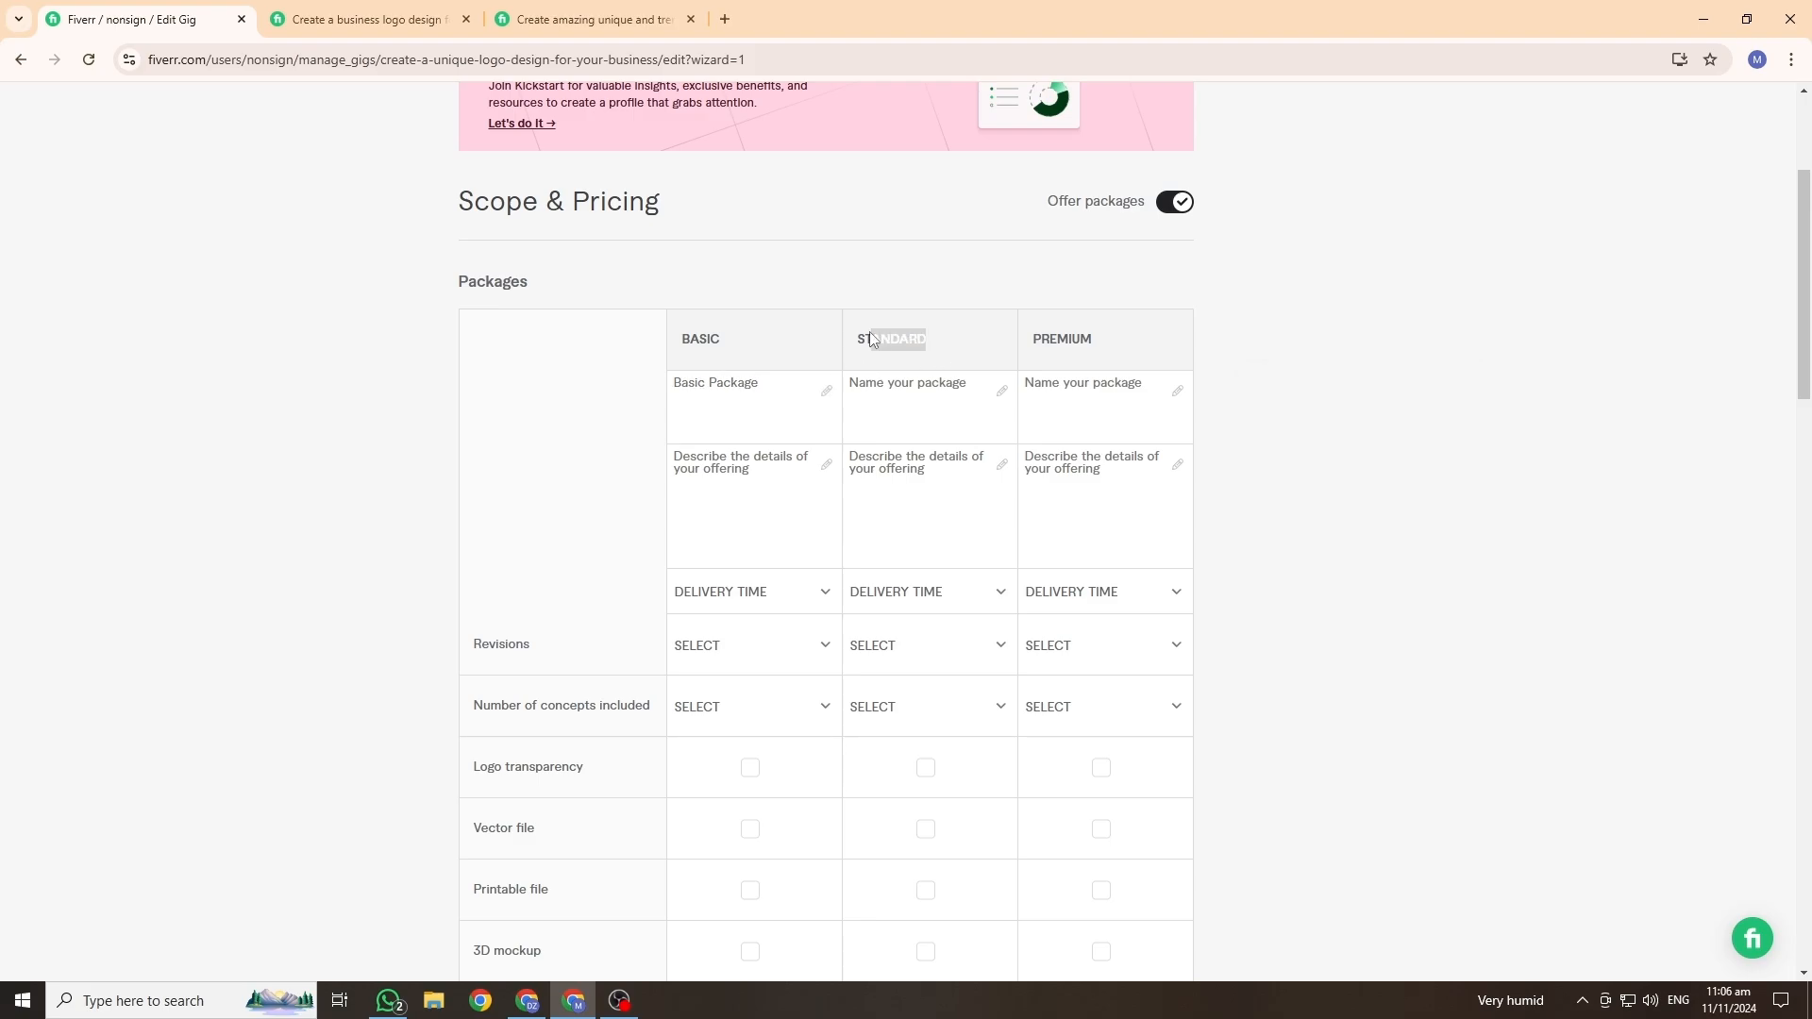
pyautogui.click(884, 374)
pyautogui.write('Standard')
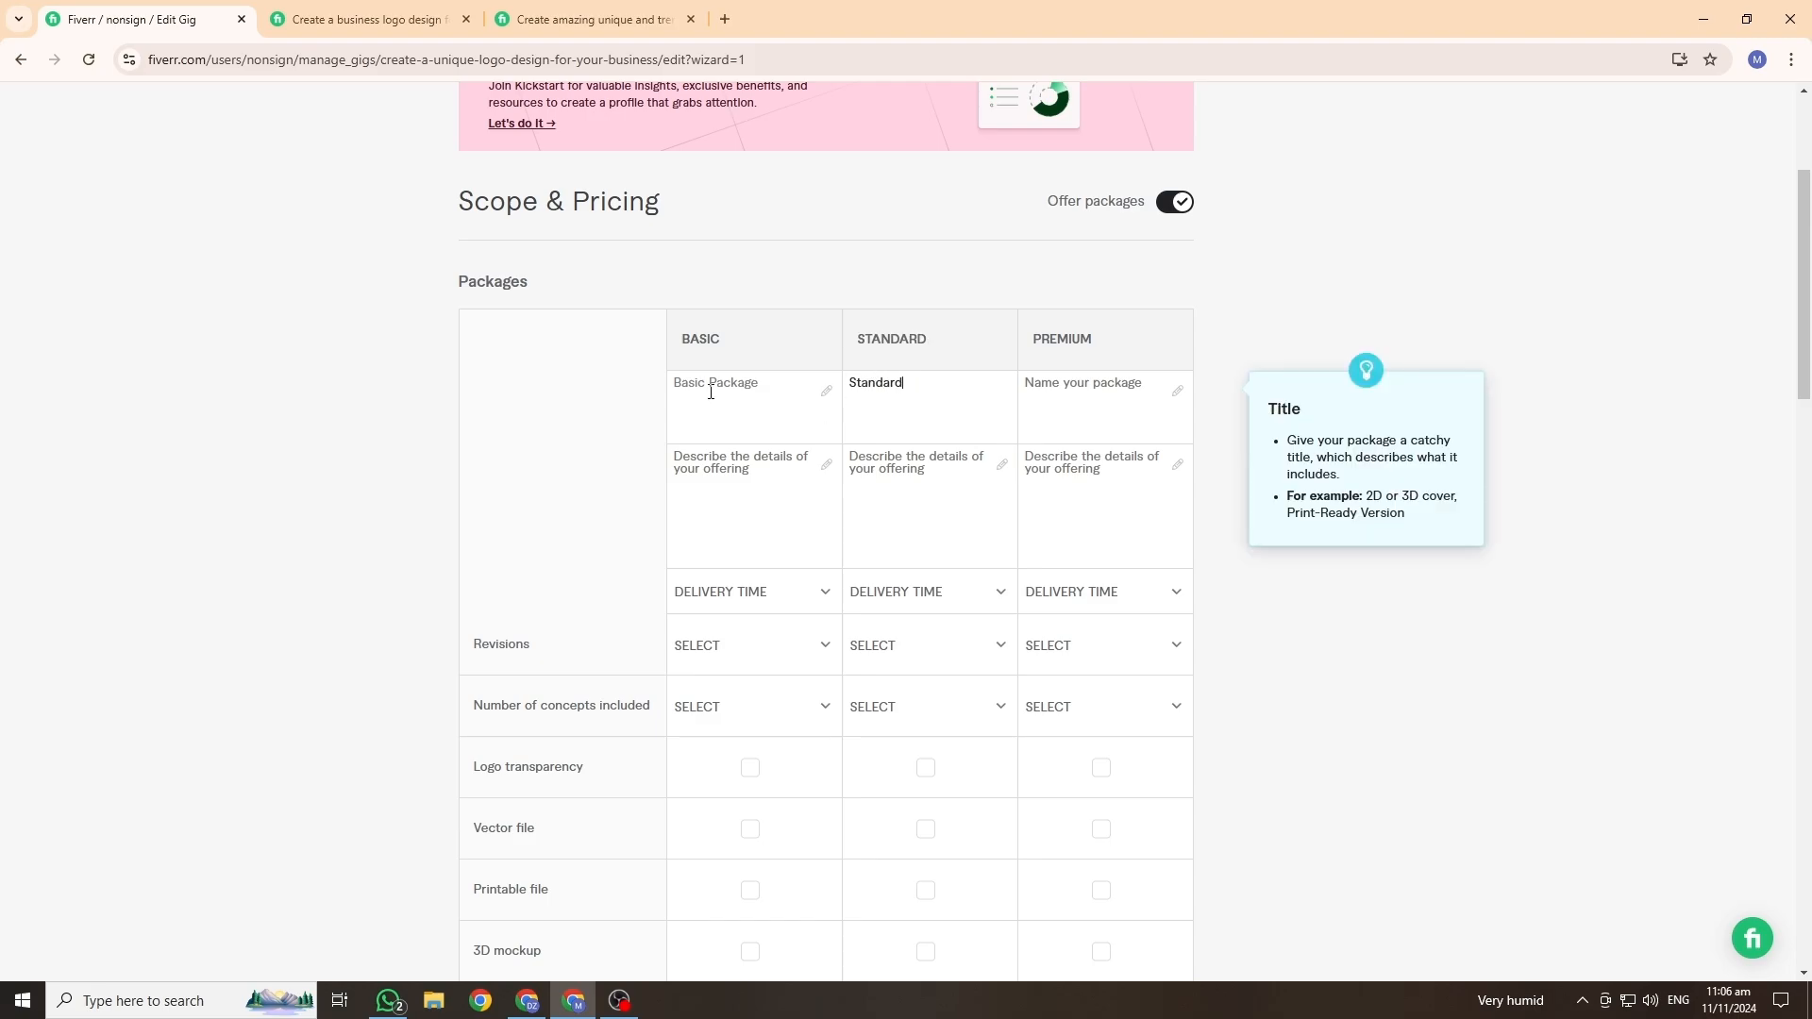
pyautogui.write('Package')
# Step: Name the Premium tier "Premium Package"
pyautogui.moveTo(1094, 340); pyautogui.dragTo(1033, 340)
pyautogui.click(1085, 385)
pyautogui.write('Premium')
pyautogui.click(732, 391)
pyautogui.click(1095, 385)
pyautogui.write('Package')
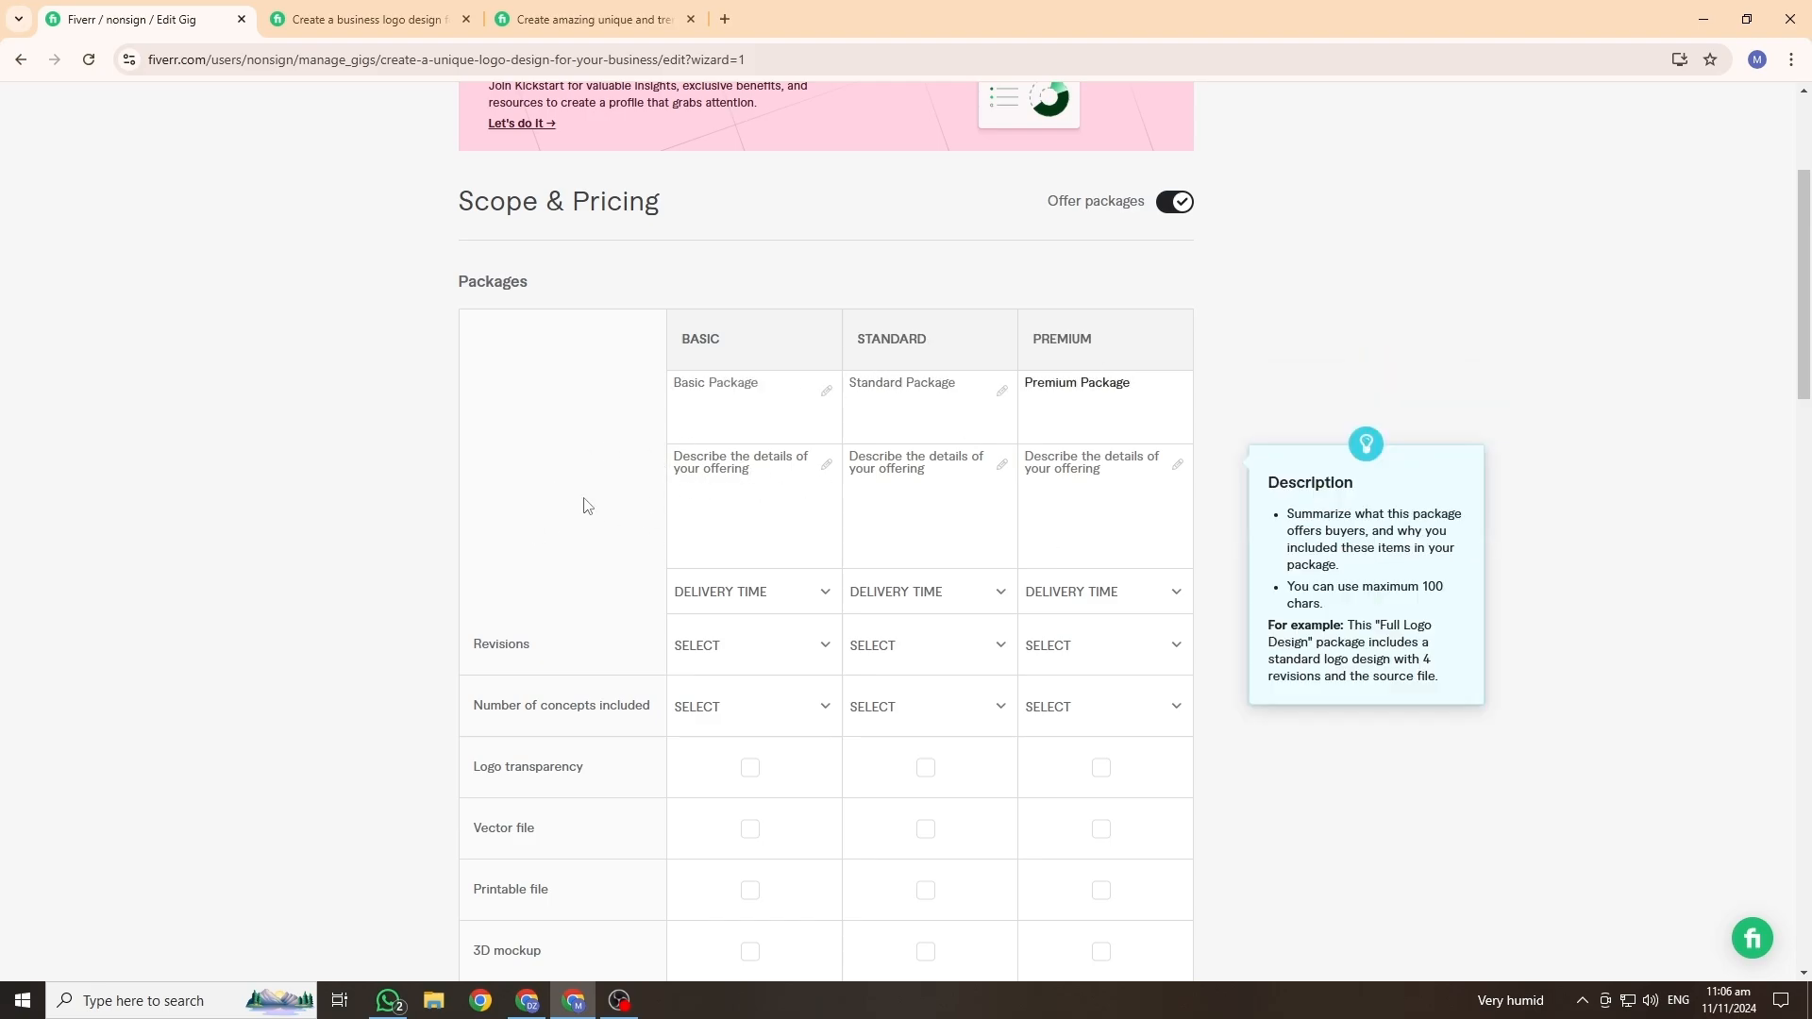
# Step: Compare the Basic, Standard and Premium package descriptions in the competitor's "create a business logo design for your brand" gig
pyautogui.click(700, 470)
pyautogui.click(318, 11)
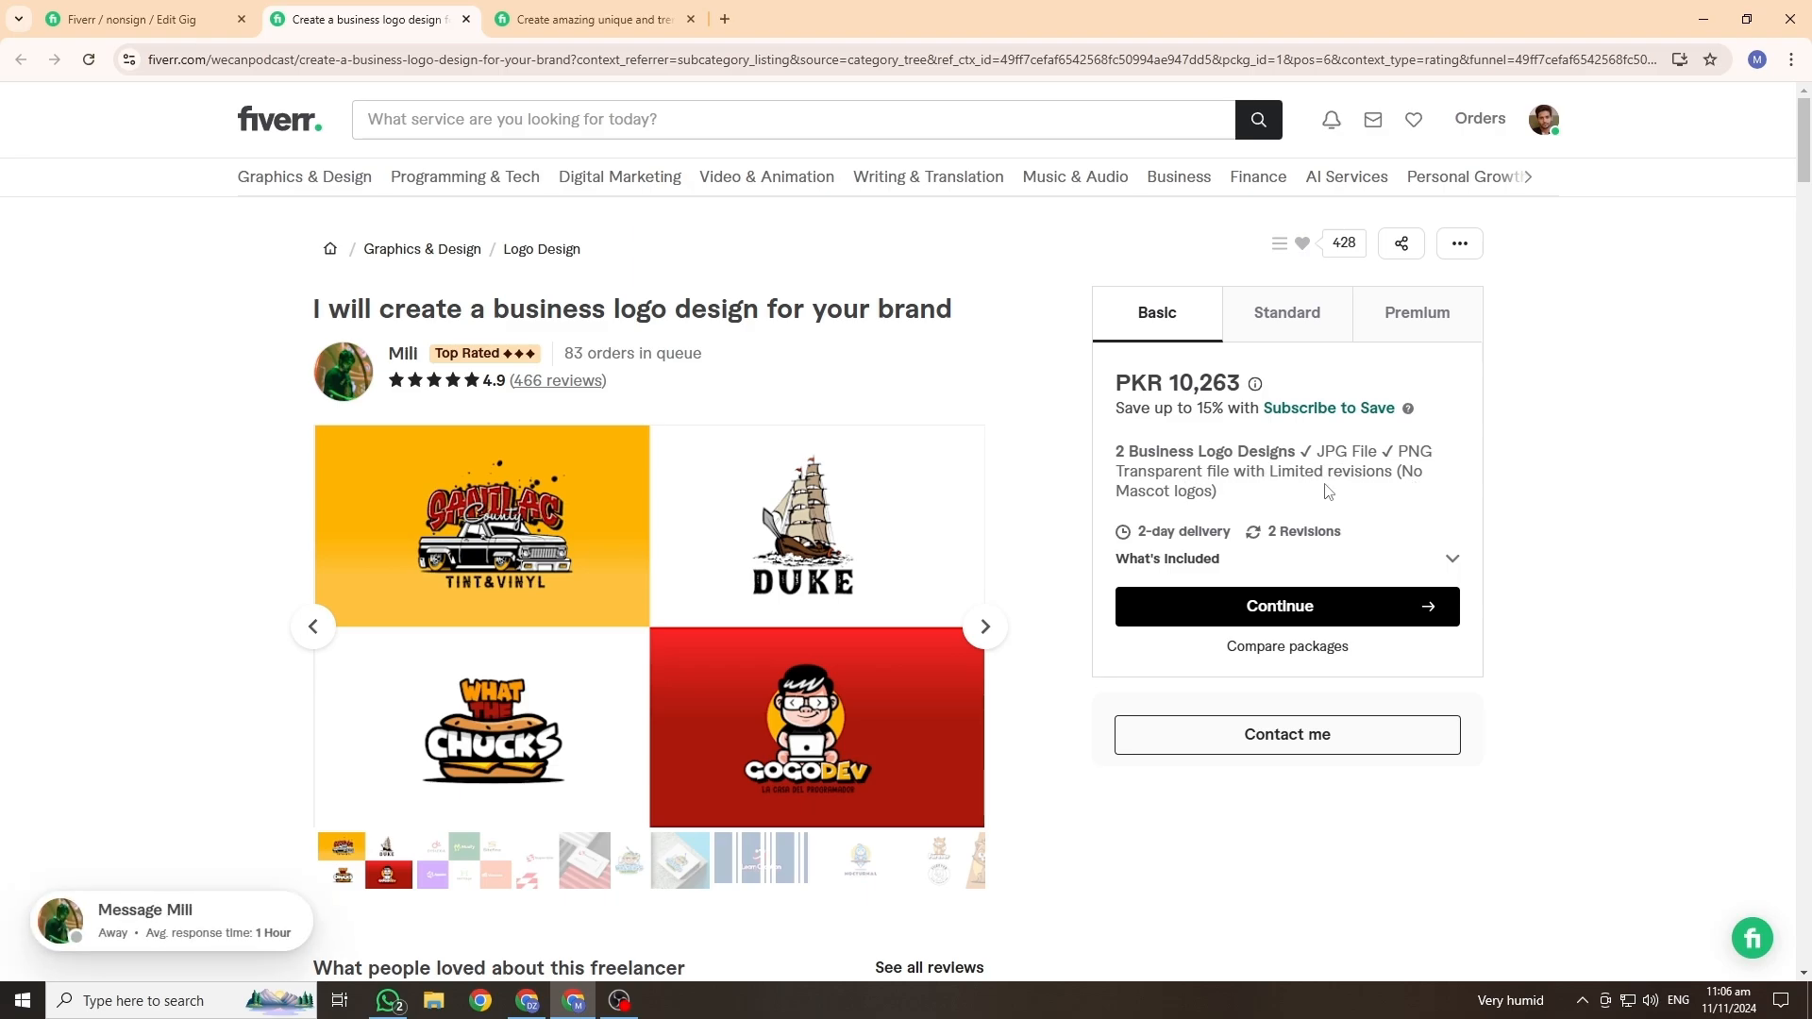
pyautogui.click(1265, 330)
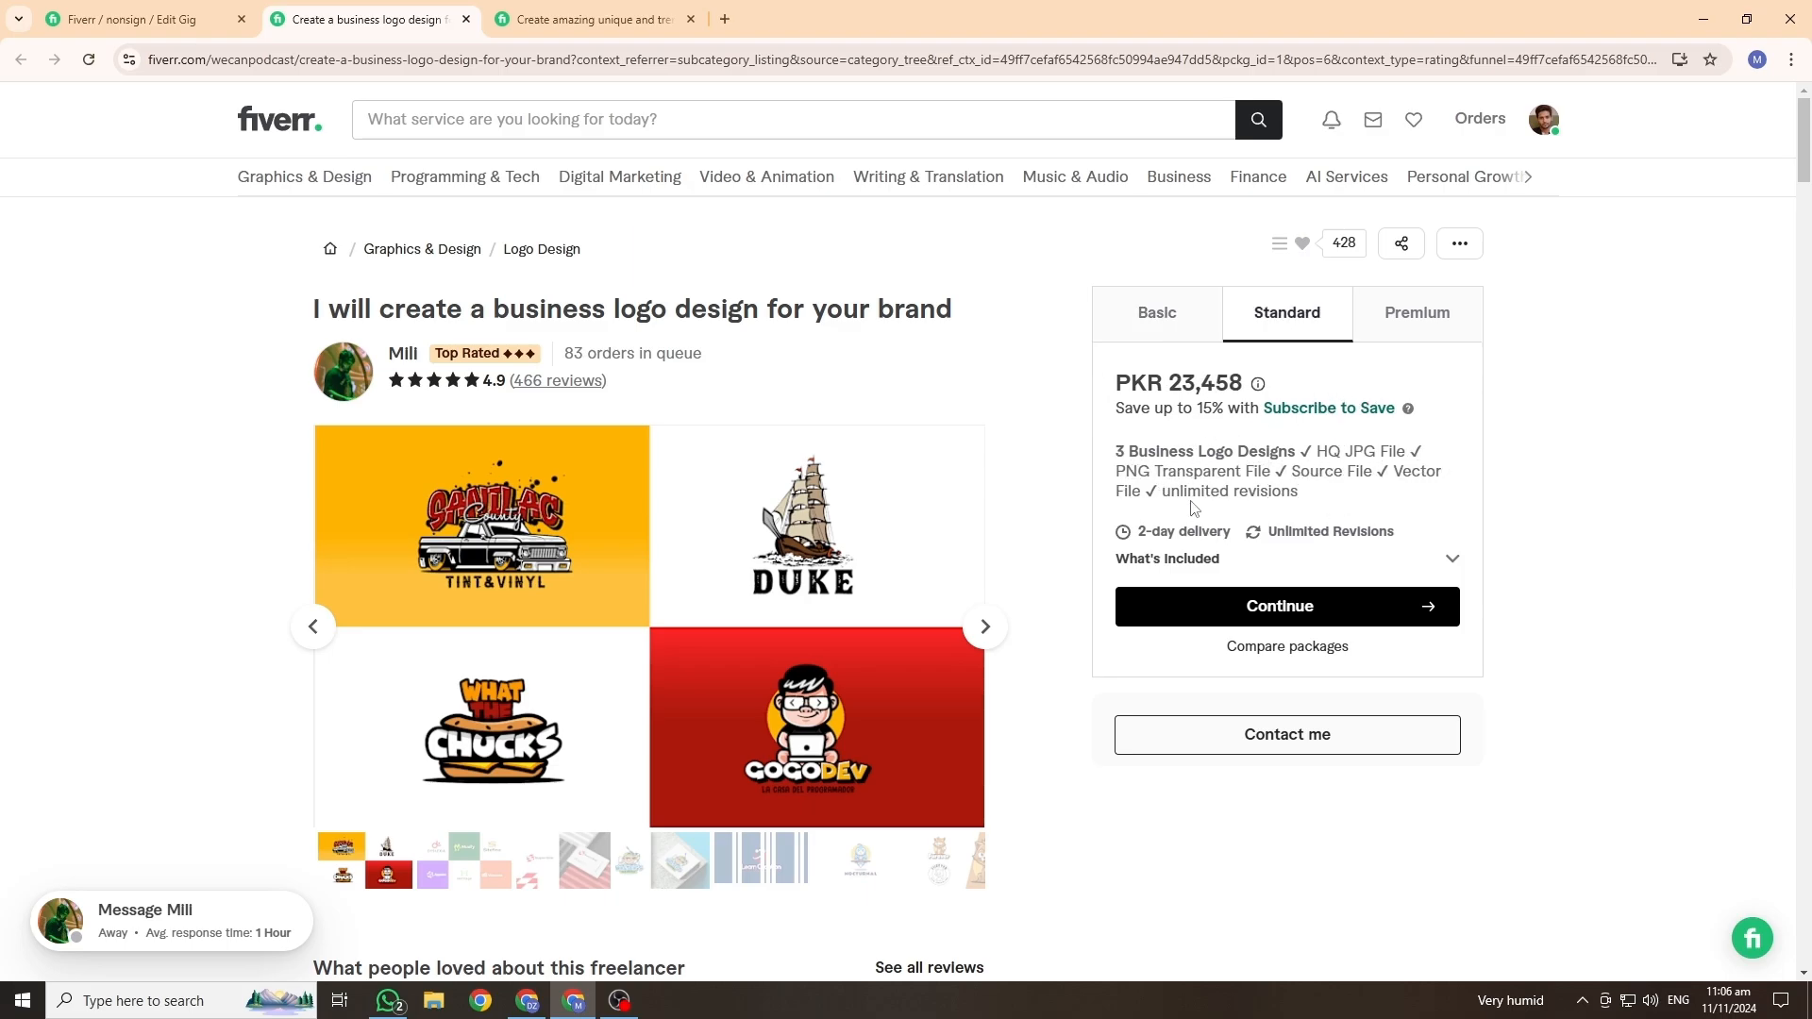
pyautogui.click(1428, 330)
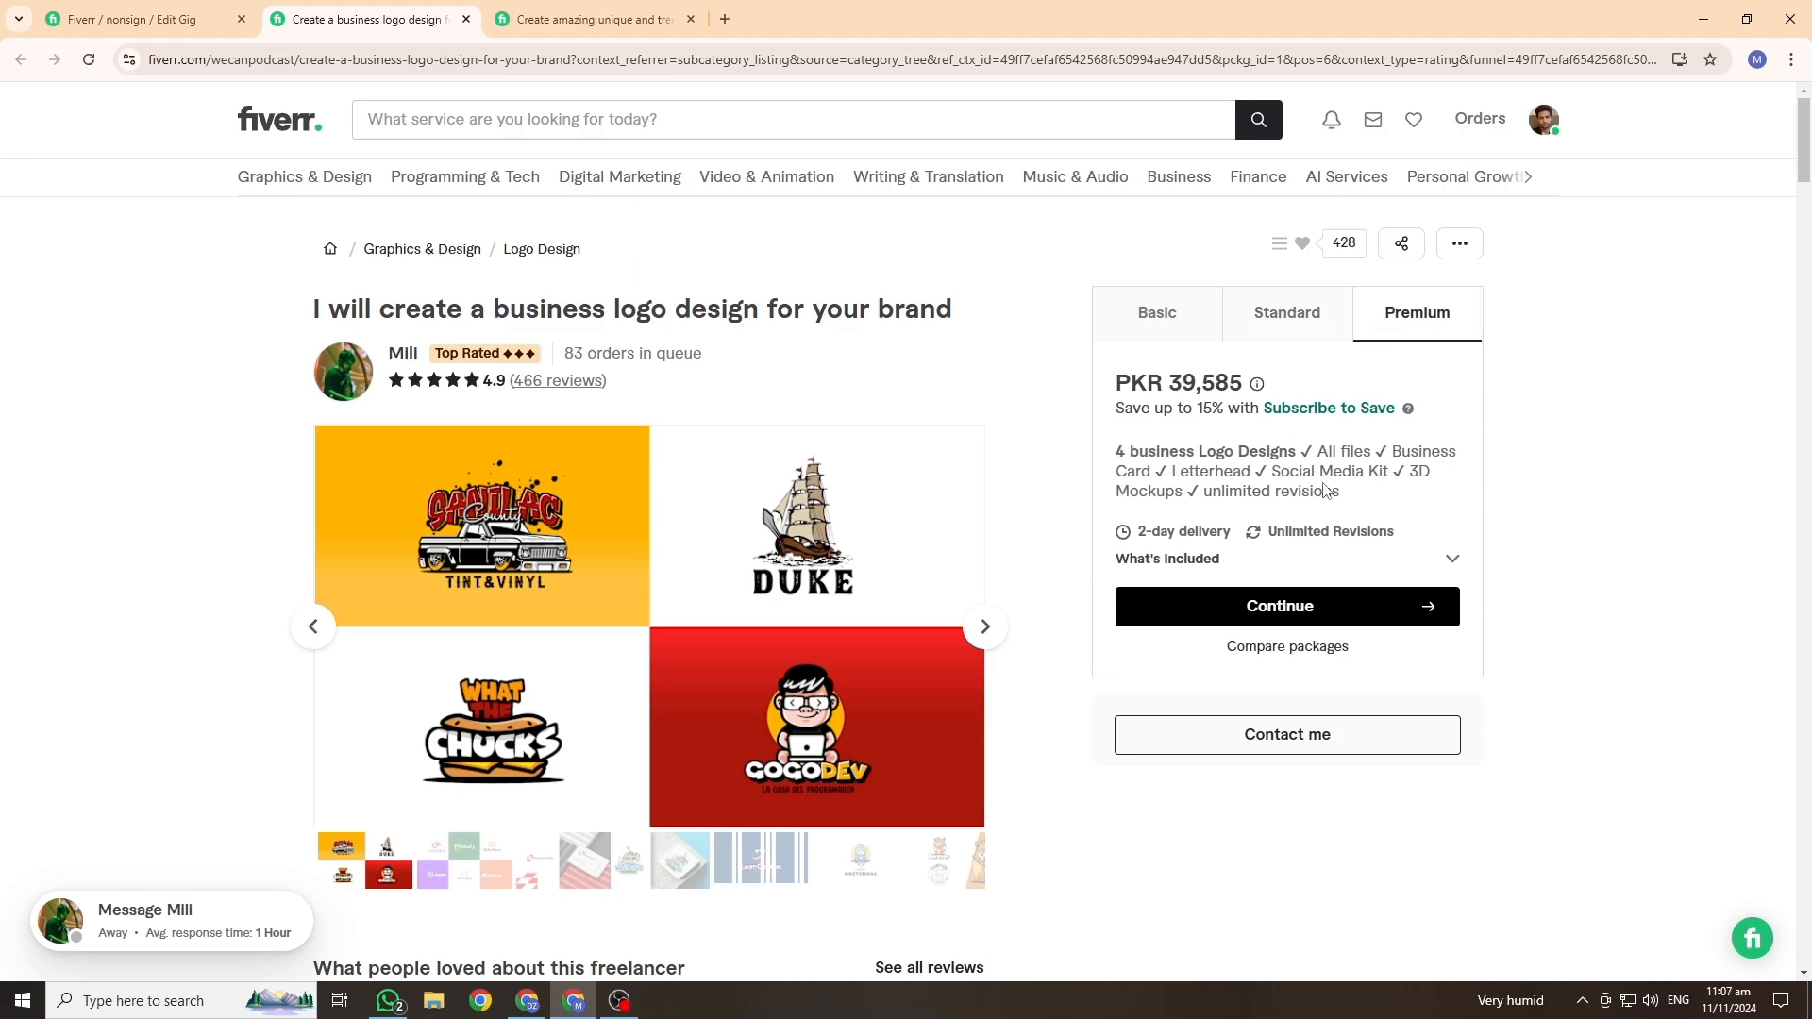
pyautogui.click(1171, 325)
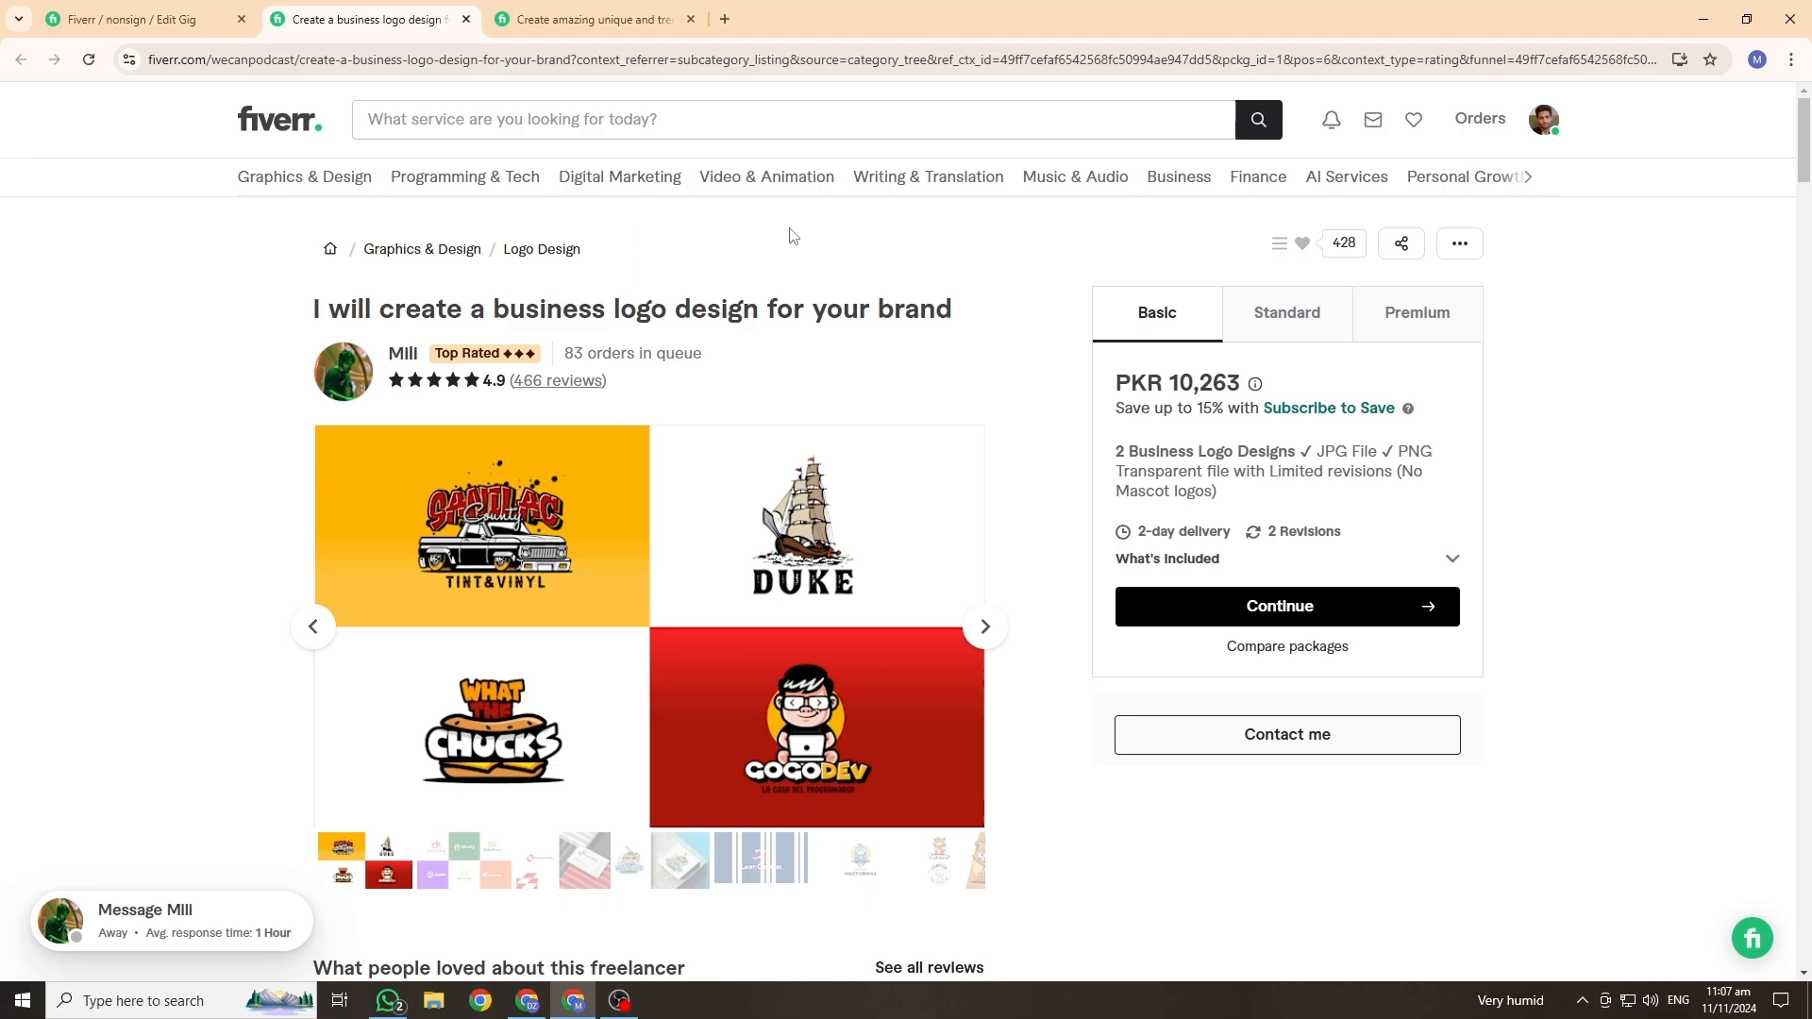
# Step: Describe the Basic package as "1 Business Logo Designs ✓ JPG File ✓ PNG Transparent file with Limited revisions"
pyautogui.click(68, 14)
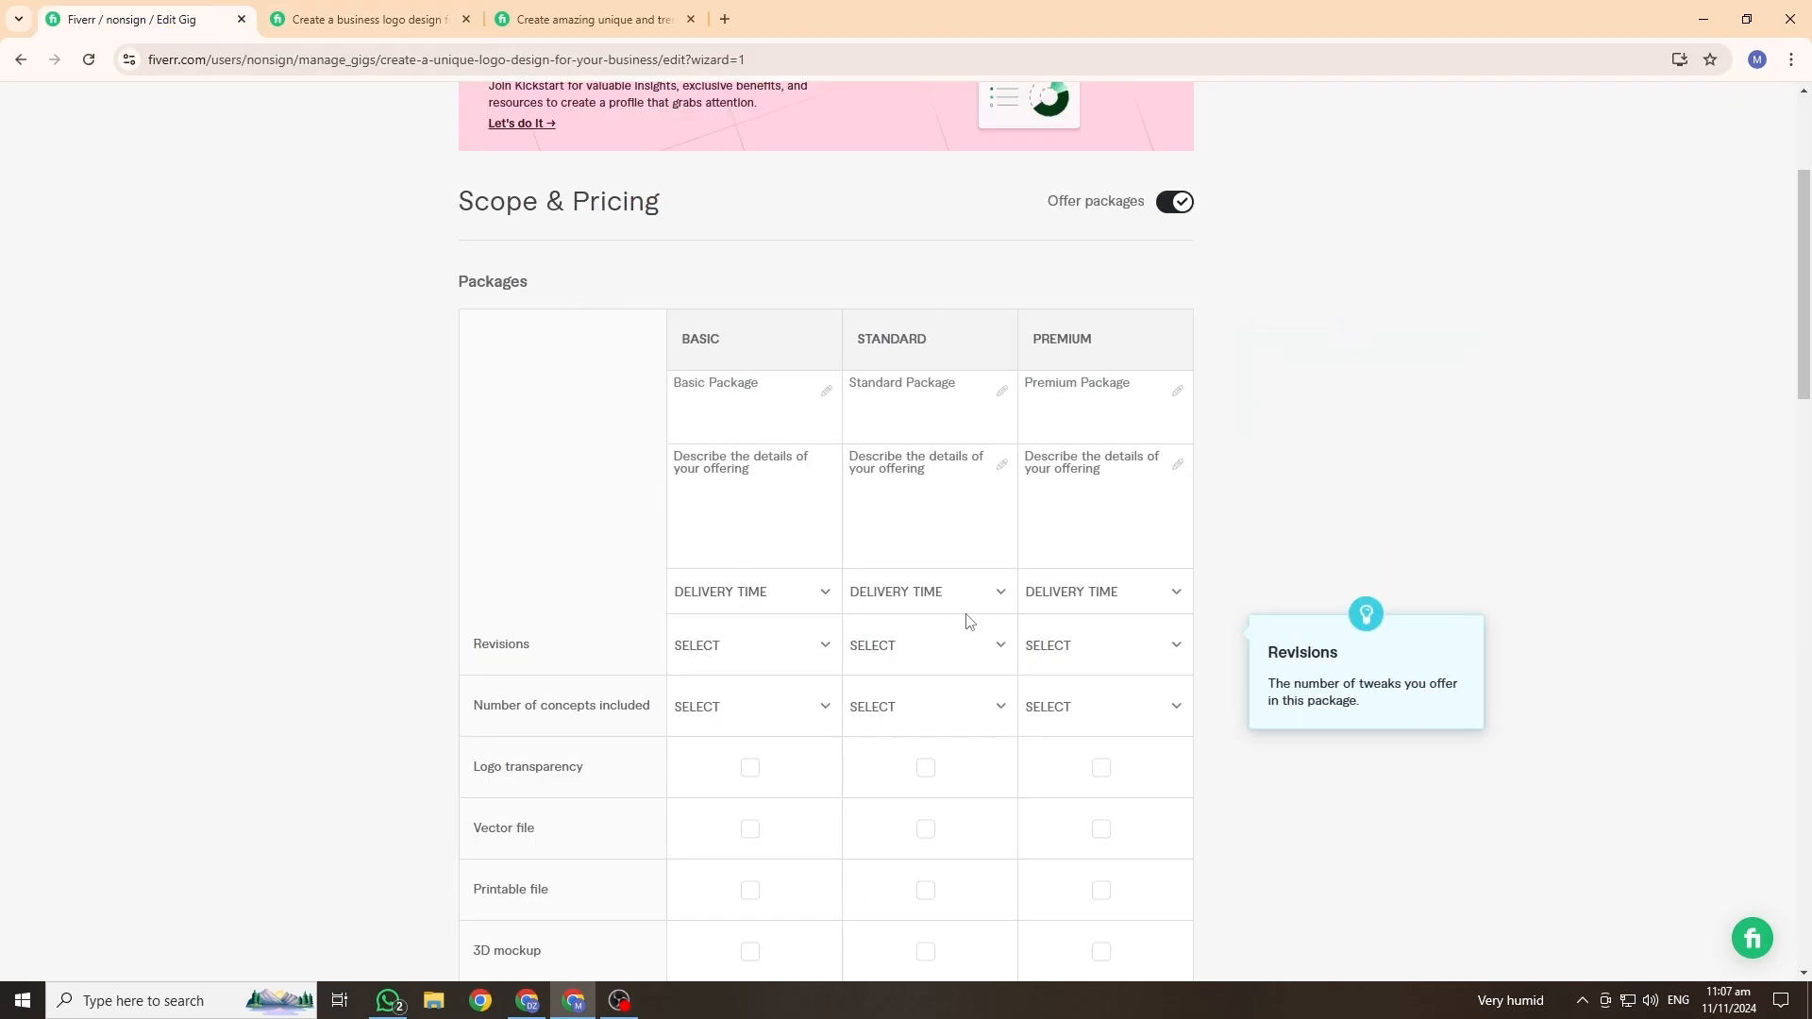
pyautogui.click(737, 470)
pyautogui.write('1 Business Logo Designs ✓ JPG File ✓ PNG Transparent file with Limited revisions')
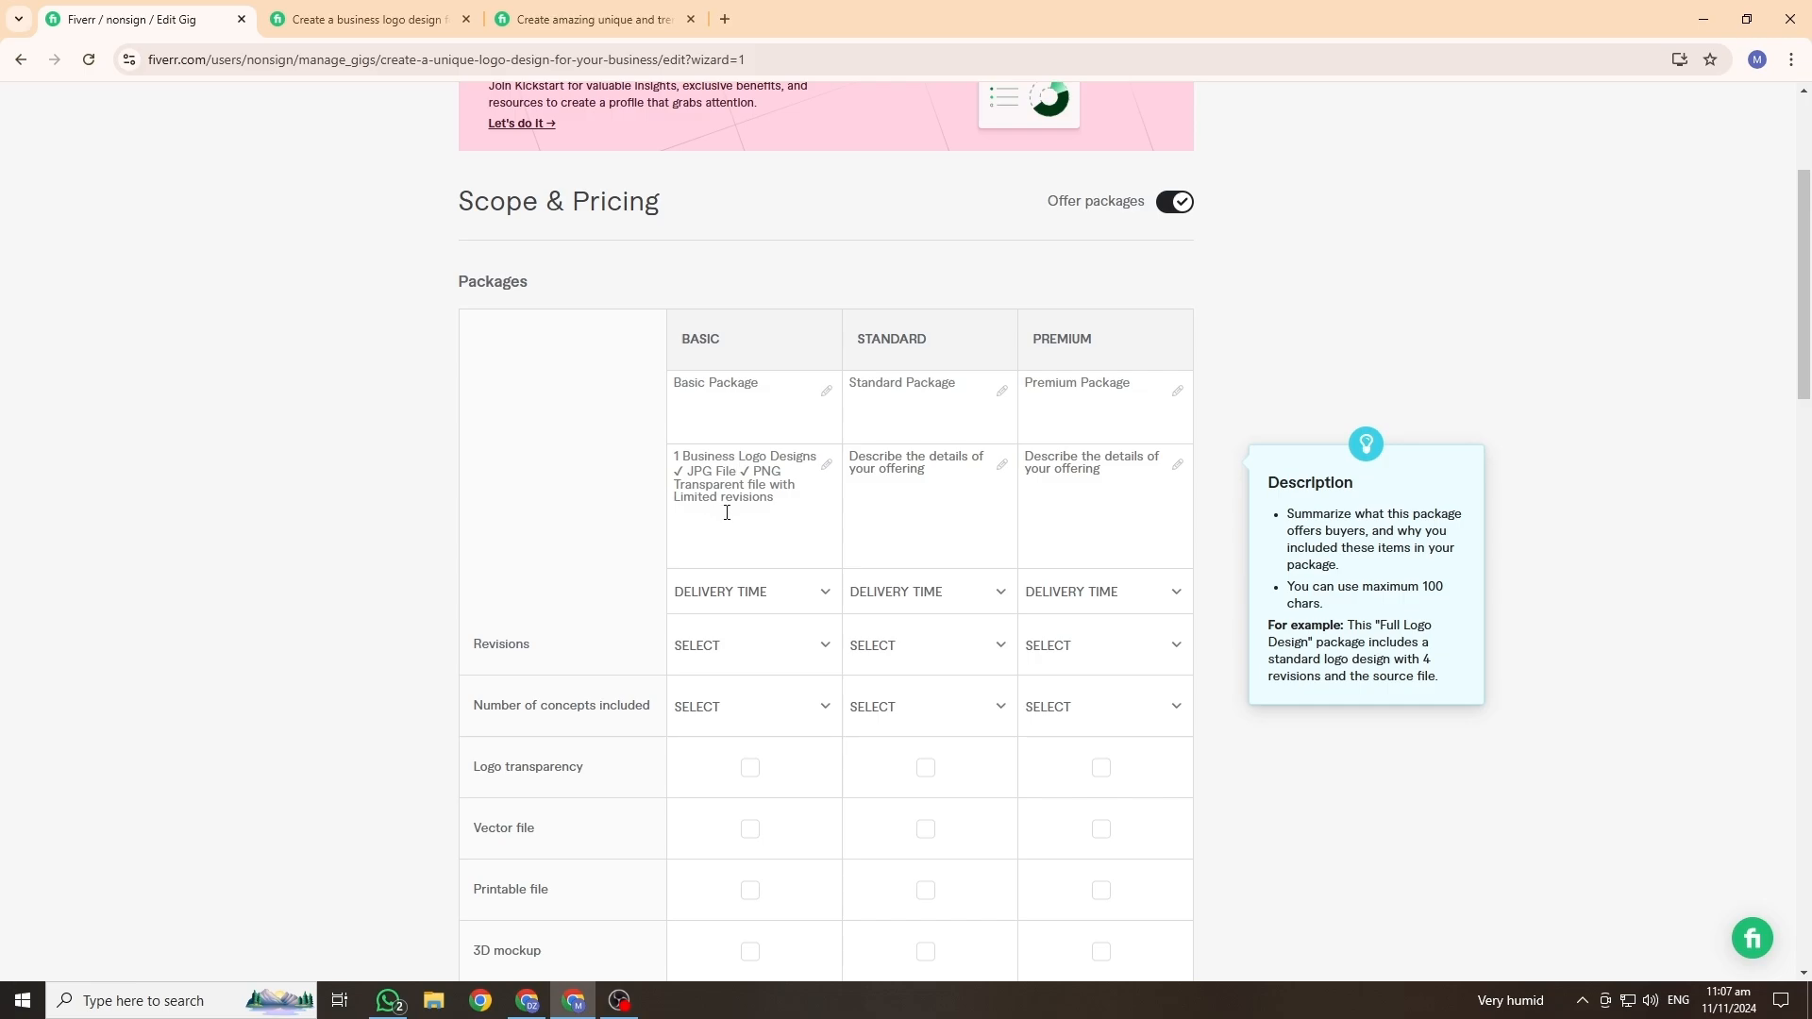
pyautogui.click(727, 512)
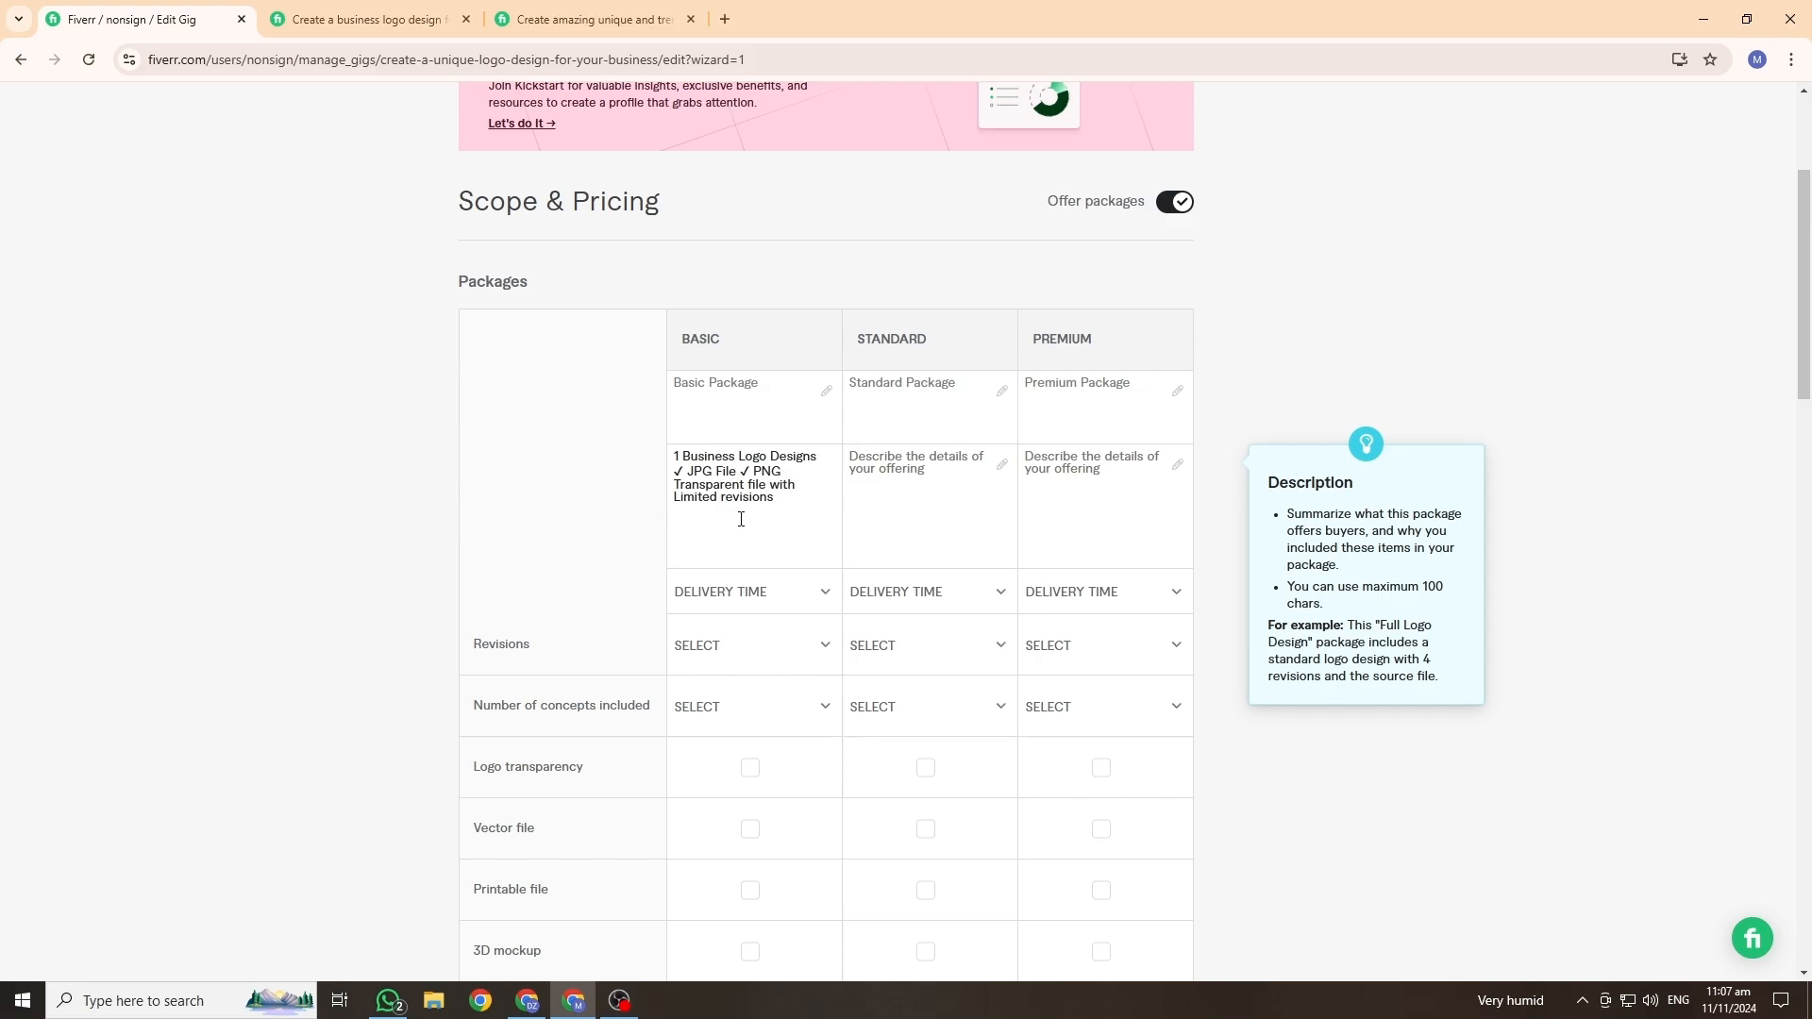
# Step: Describe the Standard package as "2 Business Logo Designs ✓ JPG File ✓ PNG Transparent file with Limited revisions unlimited" and Premium identically but with 4
pyautogui.click(898, 476)
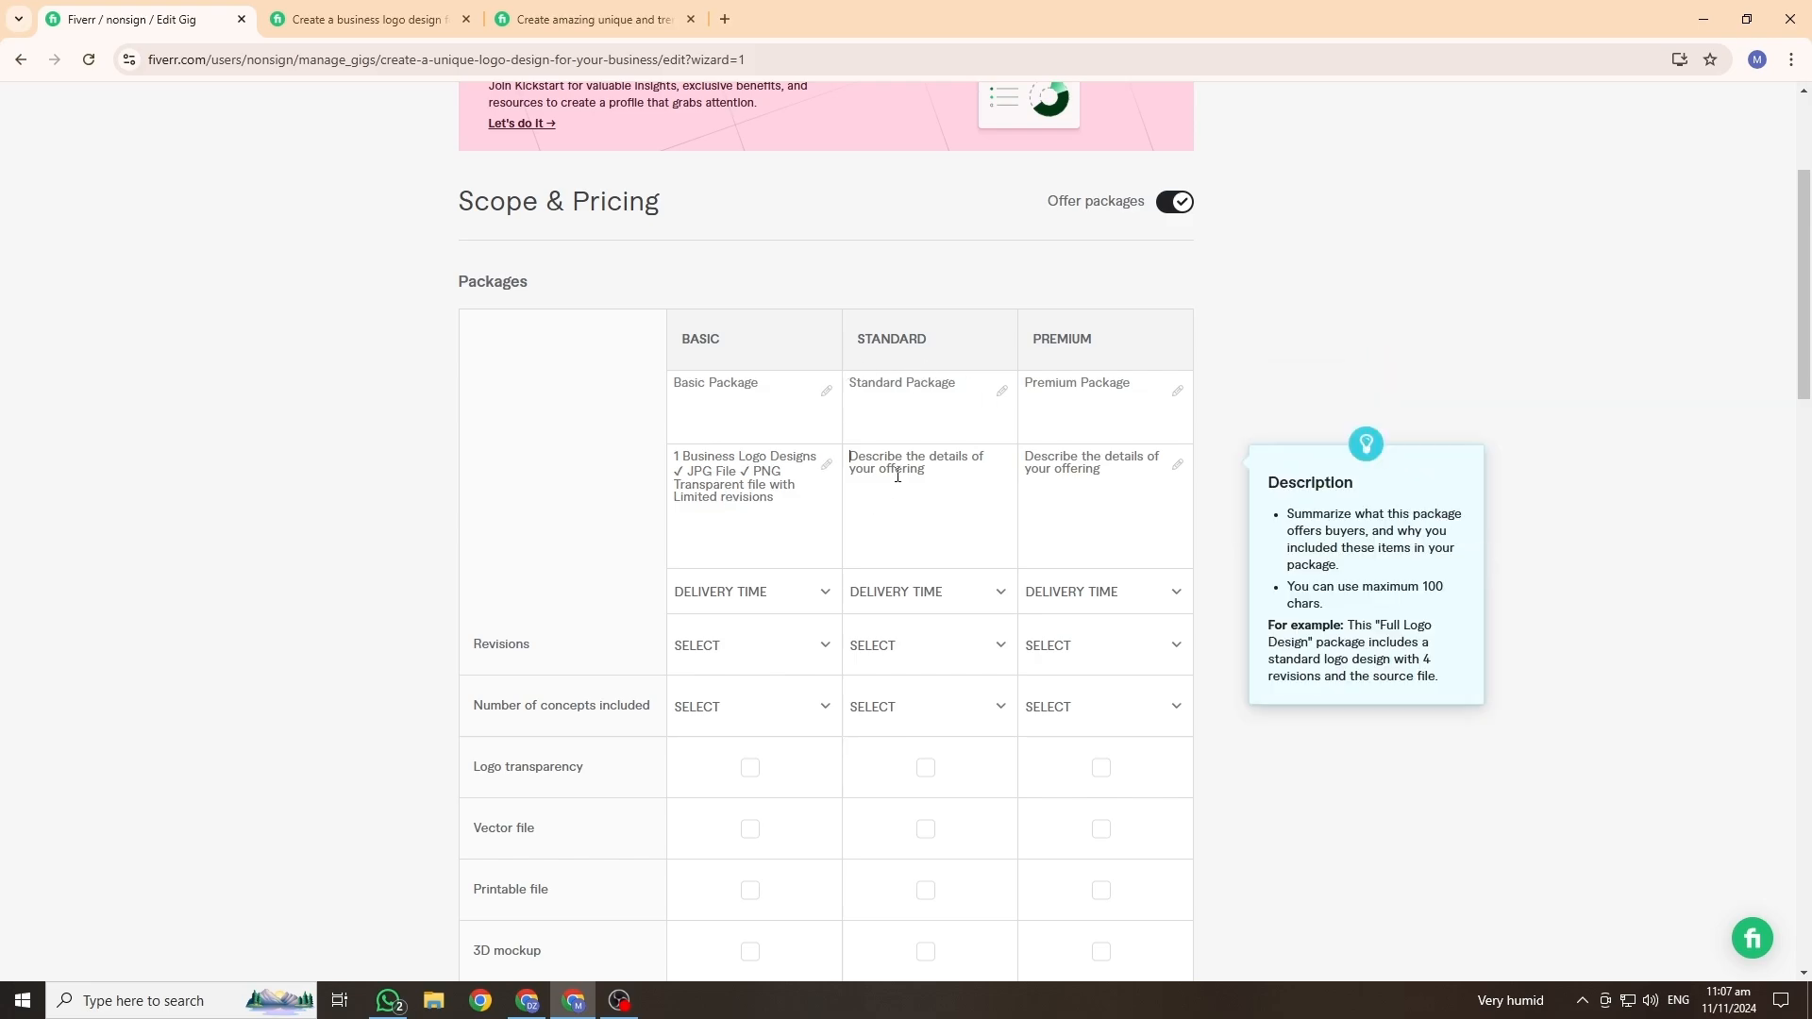
pyautogui.write('2 Business Logo Designs ✓ JPG File ✓ PNG Transparent file with Limited revisions unlimited')
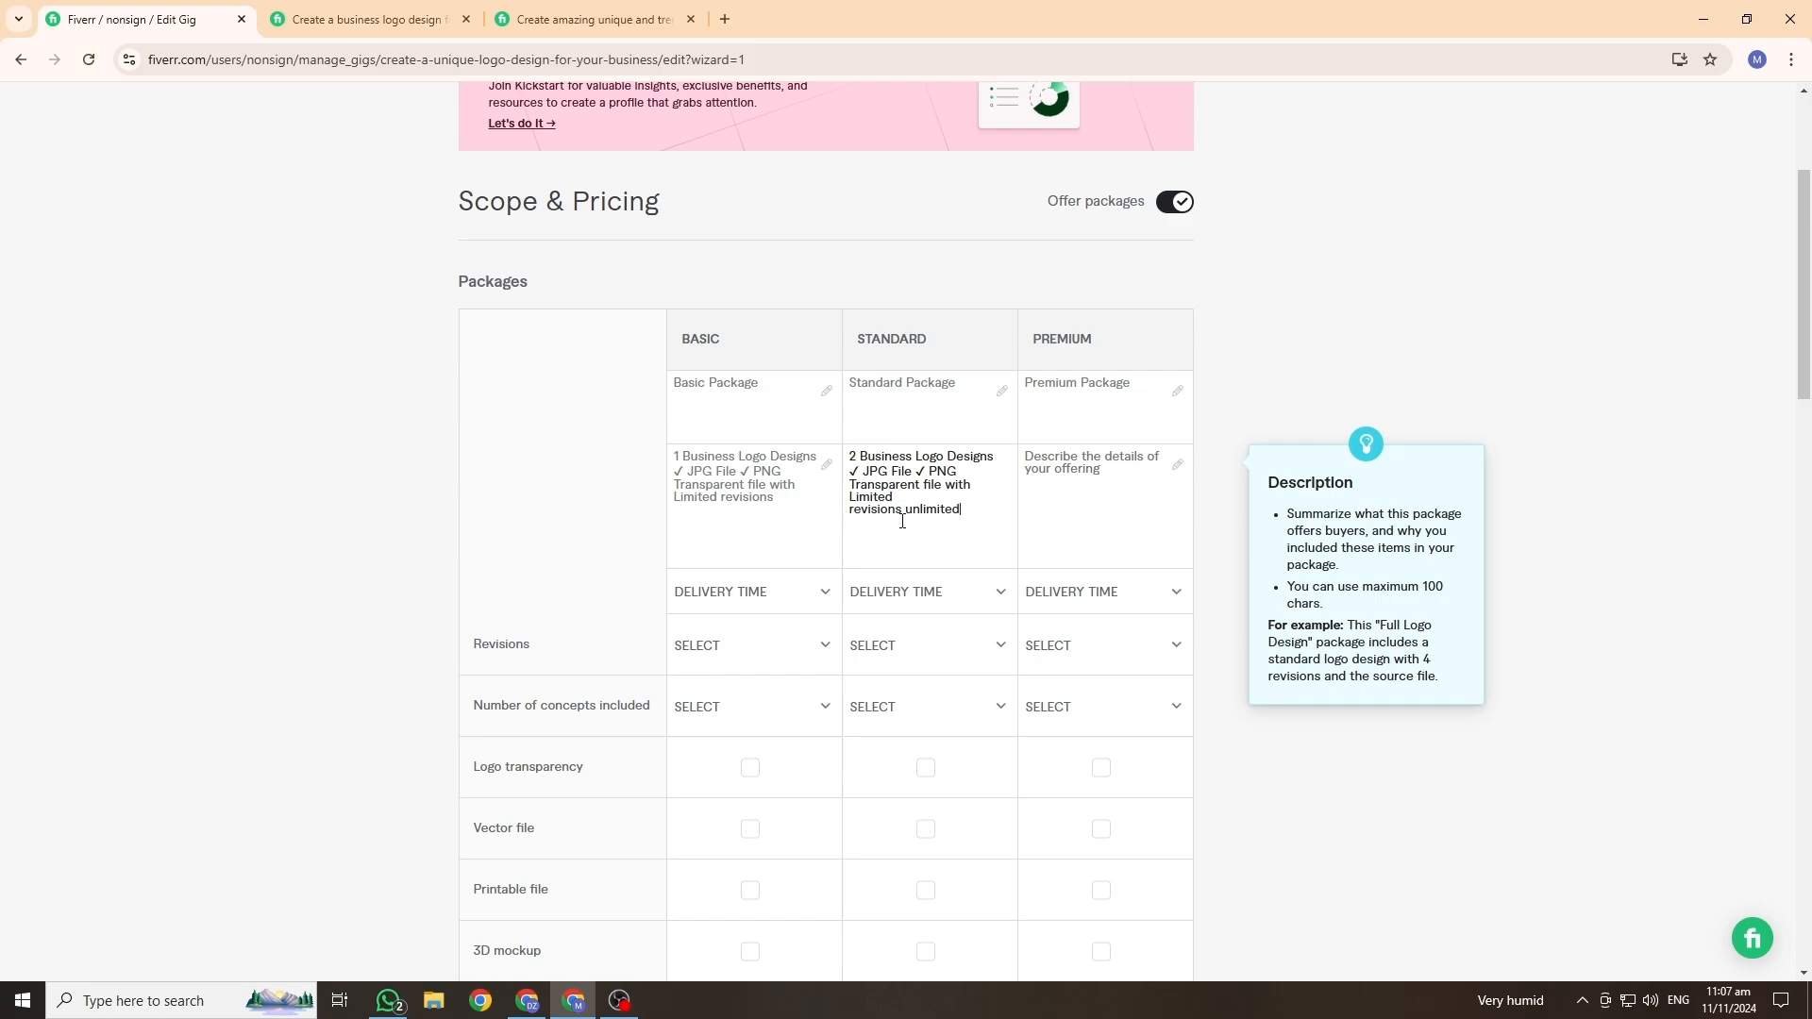
pyautogui.click(1091, 481)
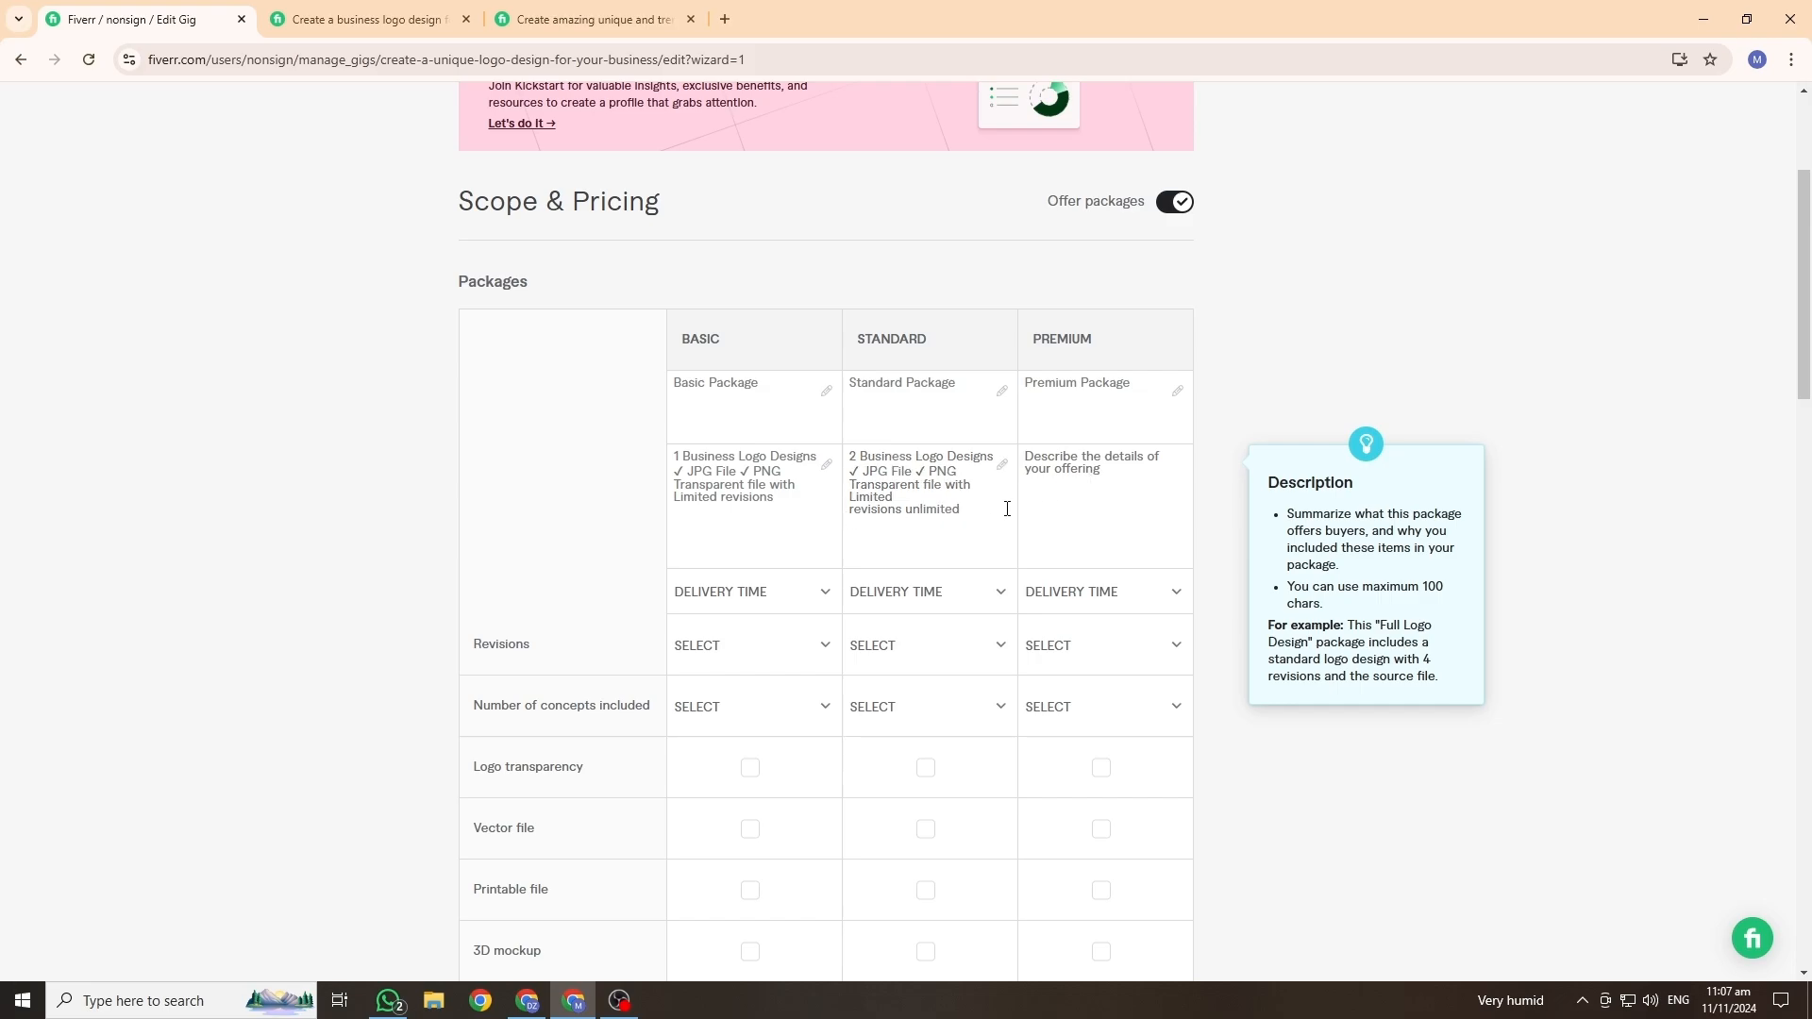
pyautogui.write('2 Business Logo Designs ✓ JPG File ✓ PNG Transparent file with Limited revisions unlimited')
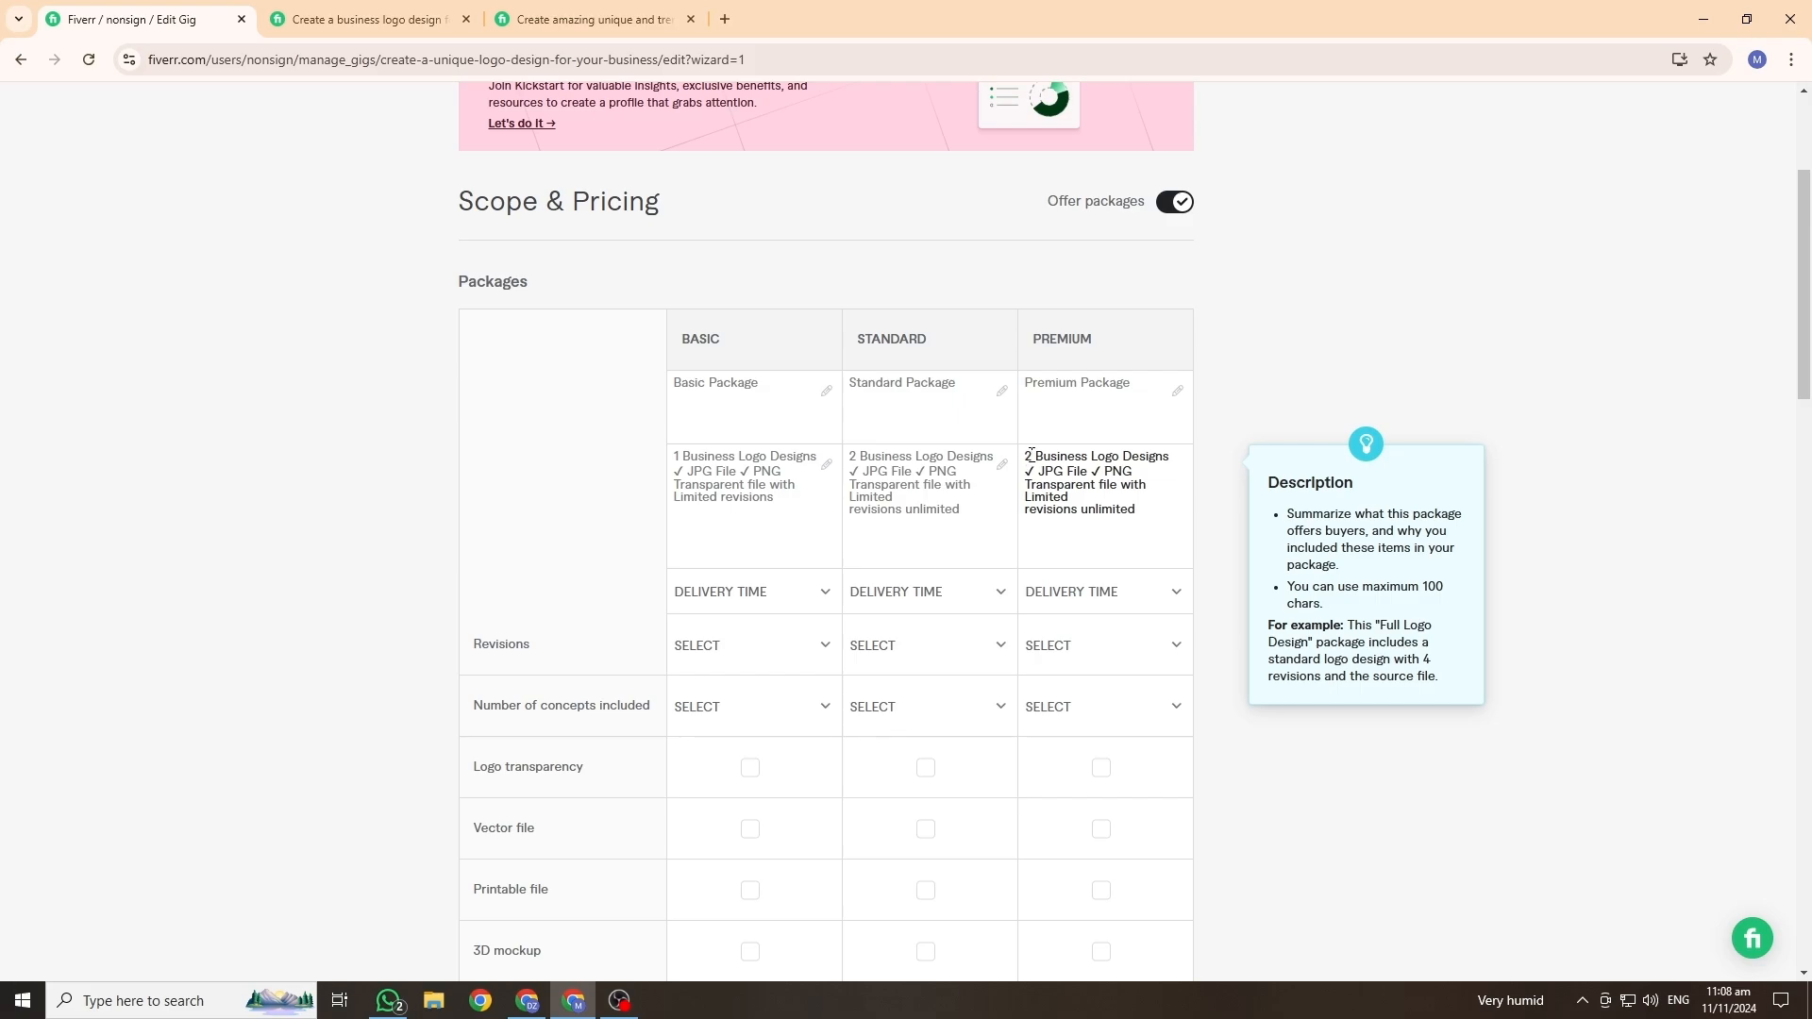
pyautogui.write('4')
pyautogui.moveTo(889, 582)
pyautogui.scroll(-1, 889, 582)
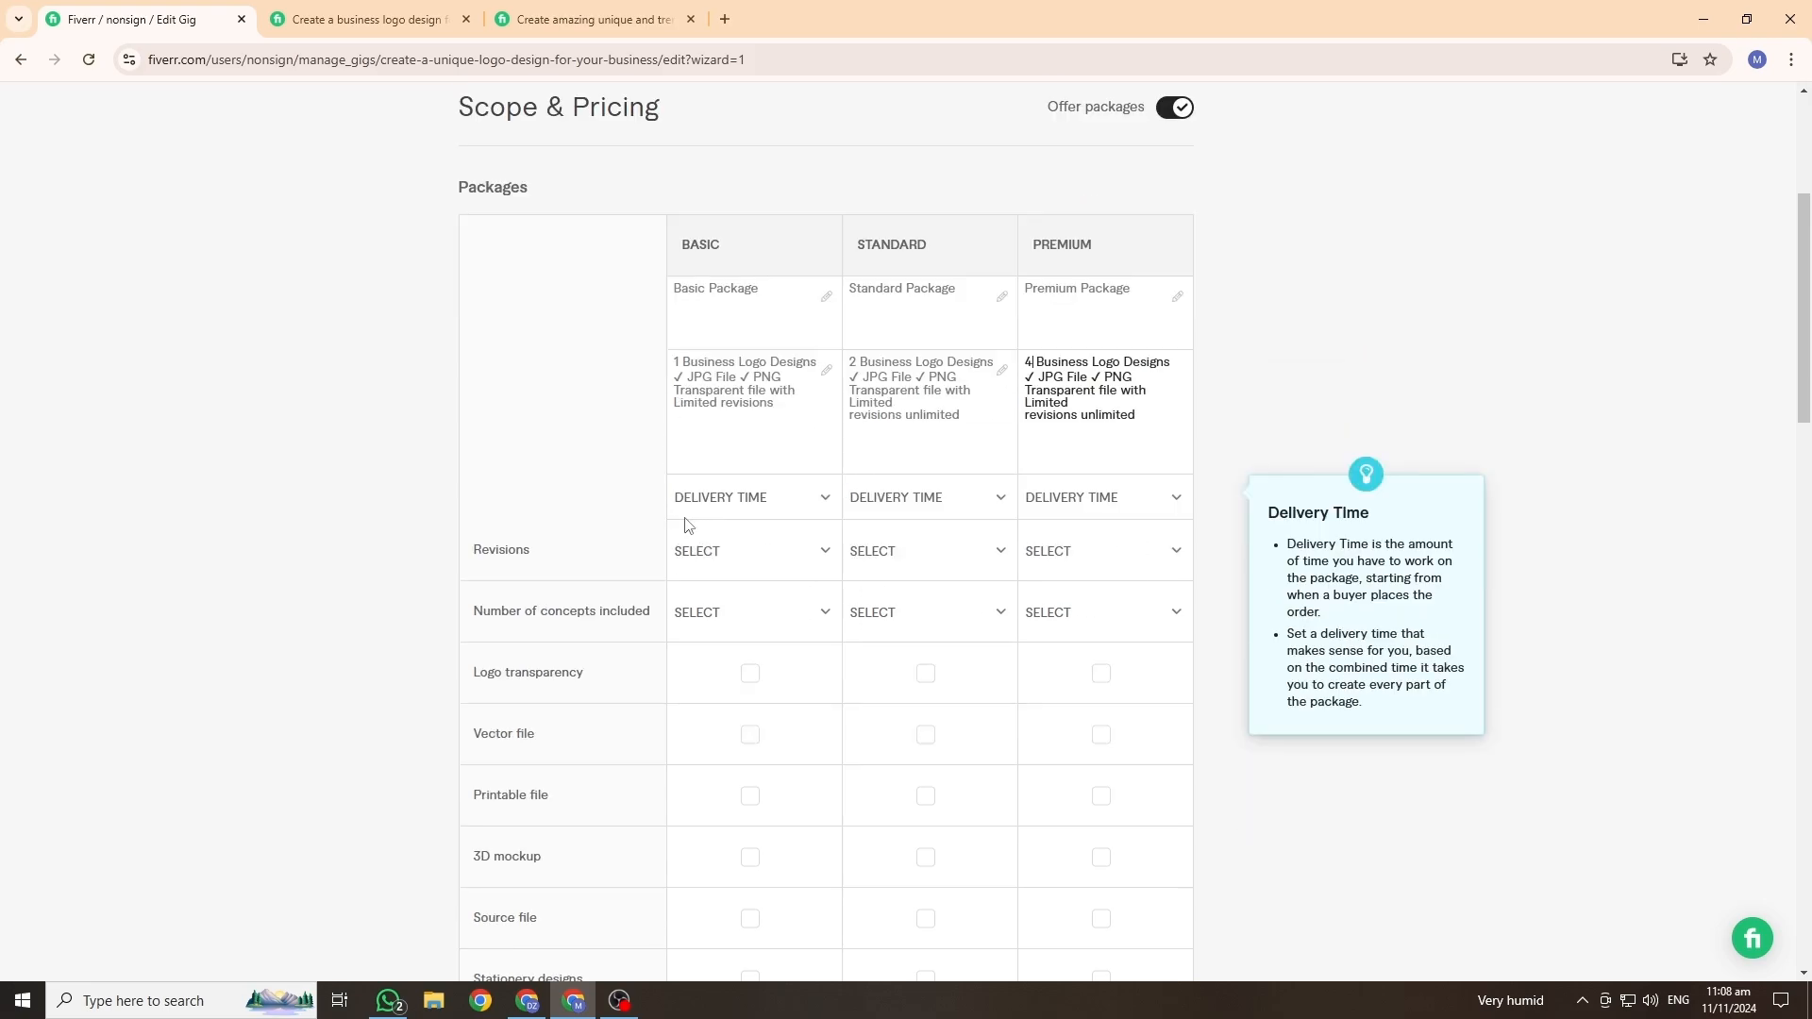
# Step: Set the delivery time to 2 days for Basic, 2 days for Standard and 3 days for Premium
pyautogui.click(814, 503)
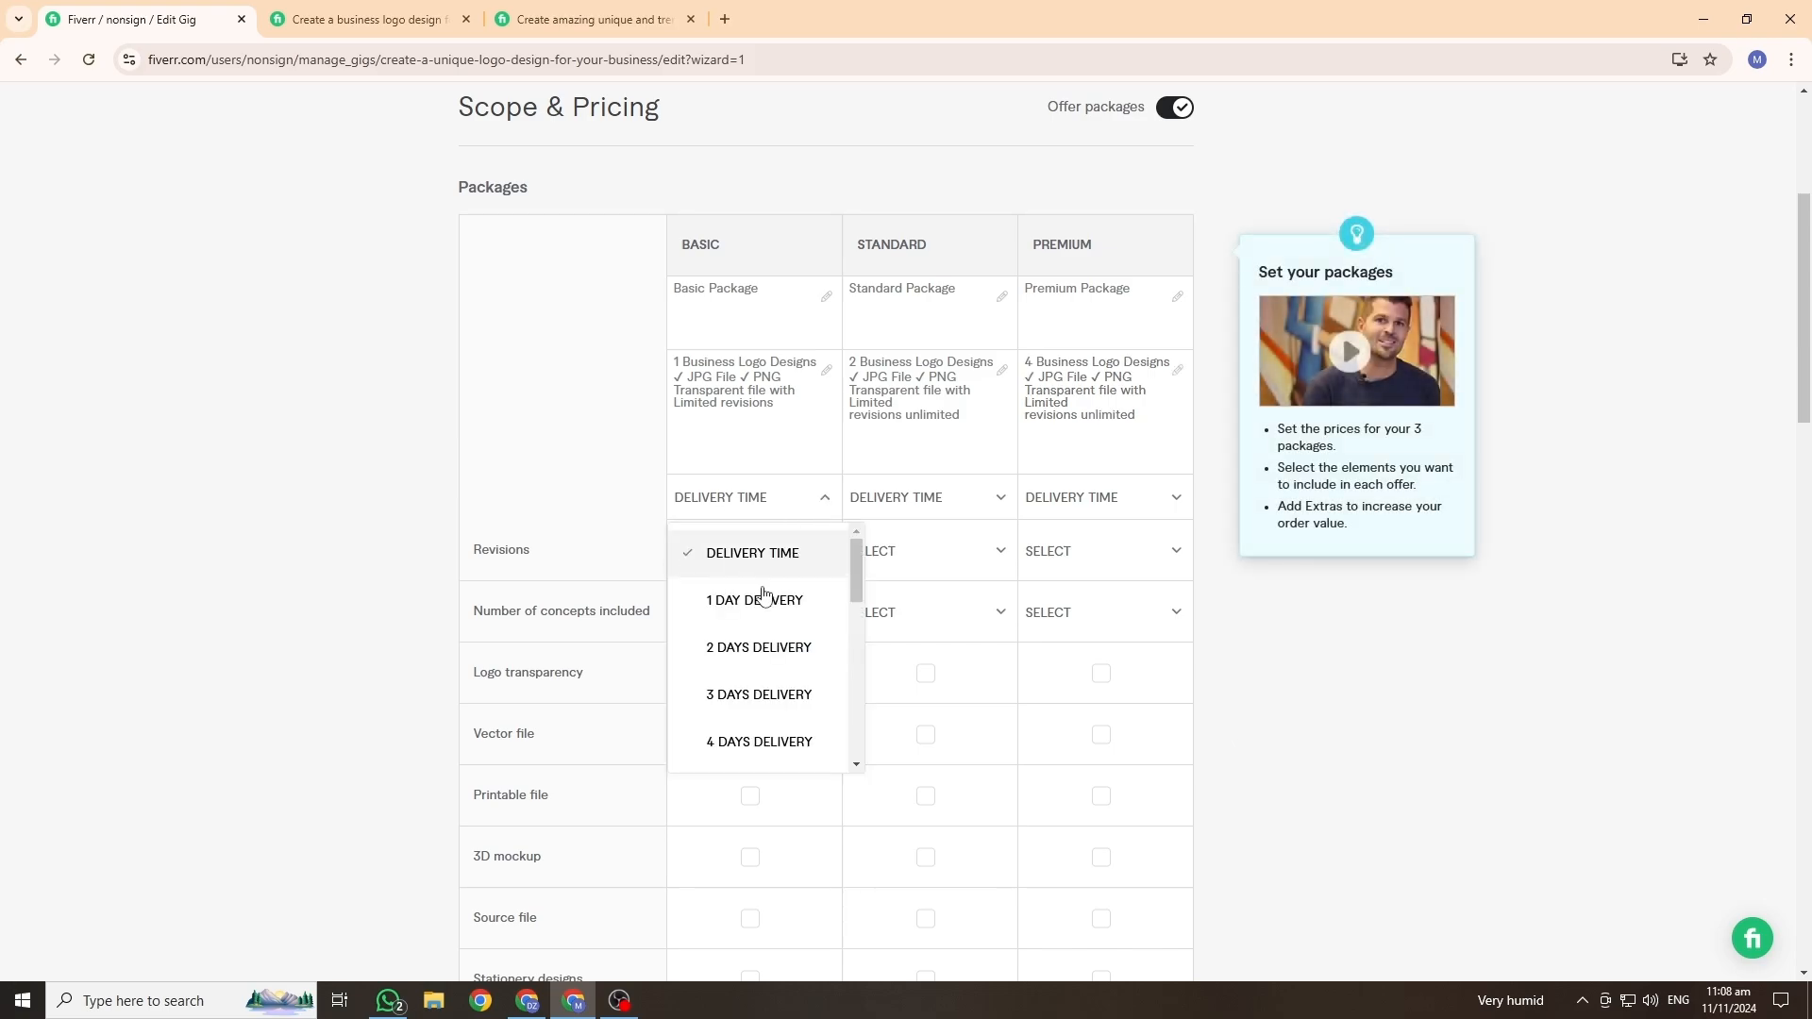
pyautogui.click(758, 649)
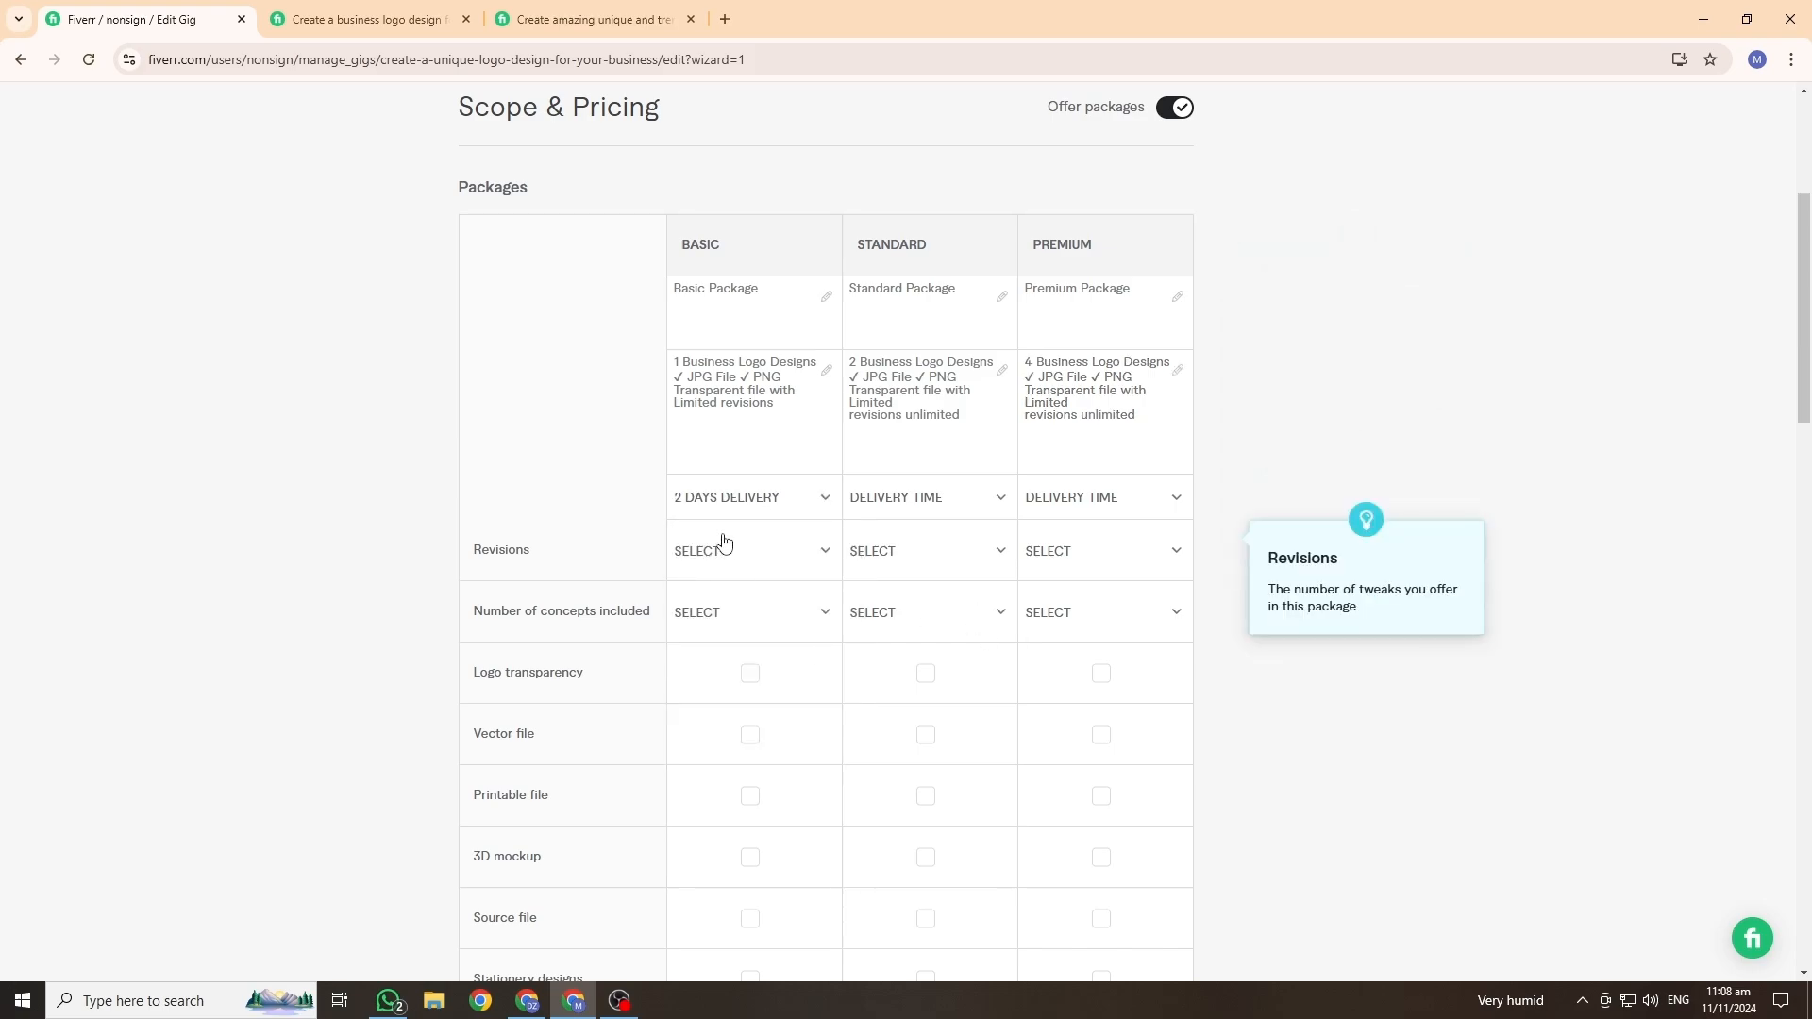
pyautogui.click(962, 509)
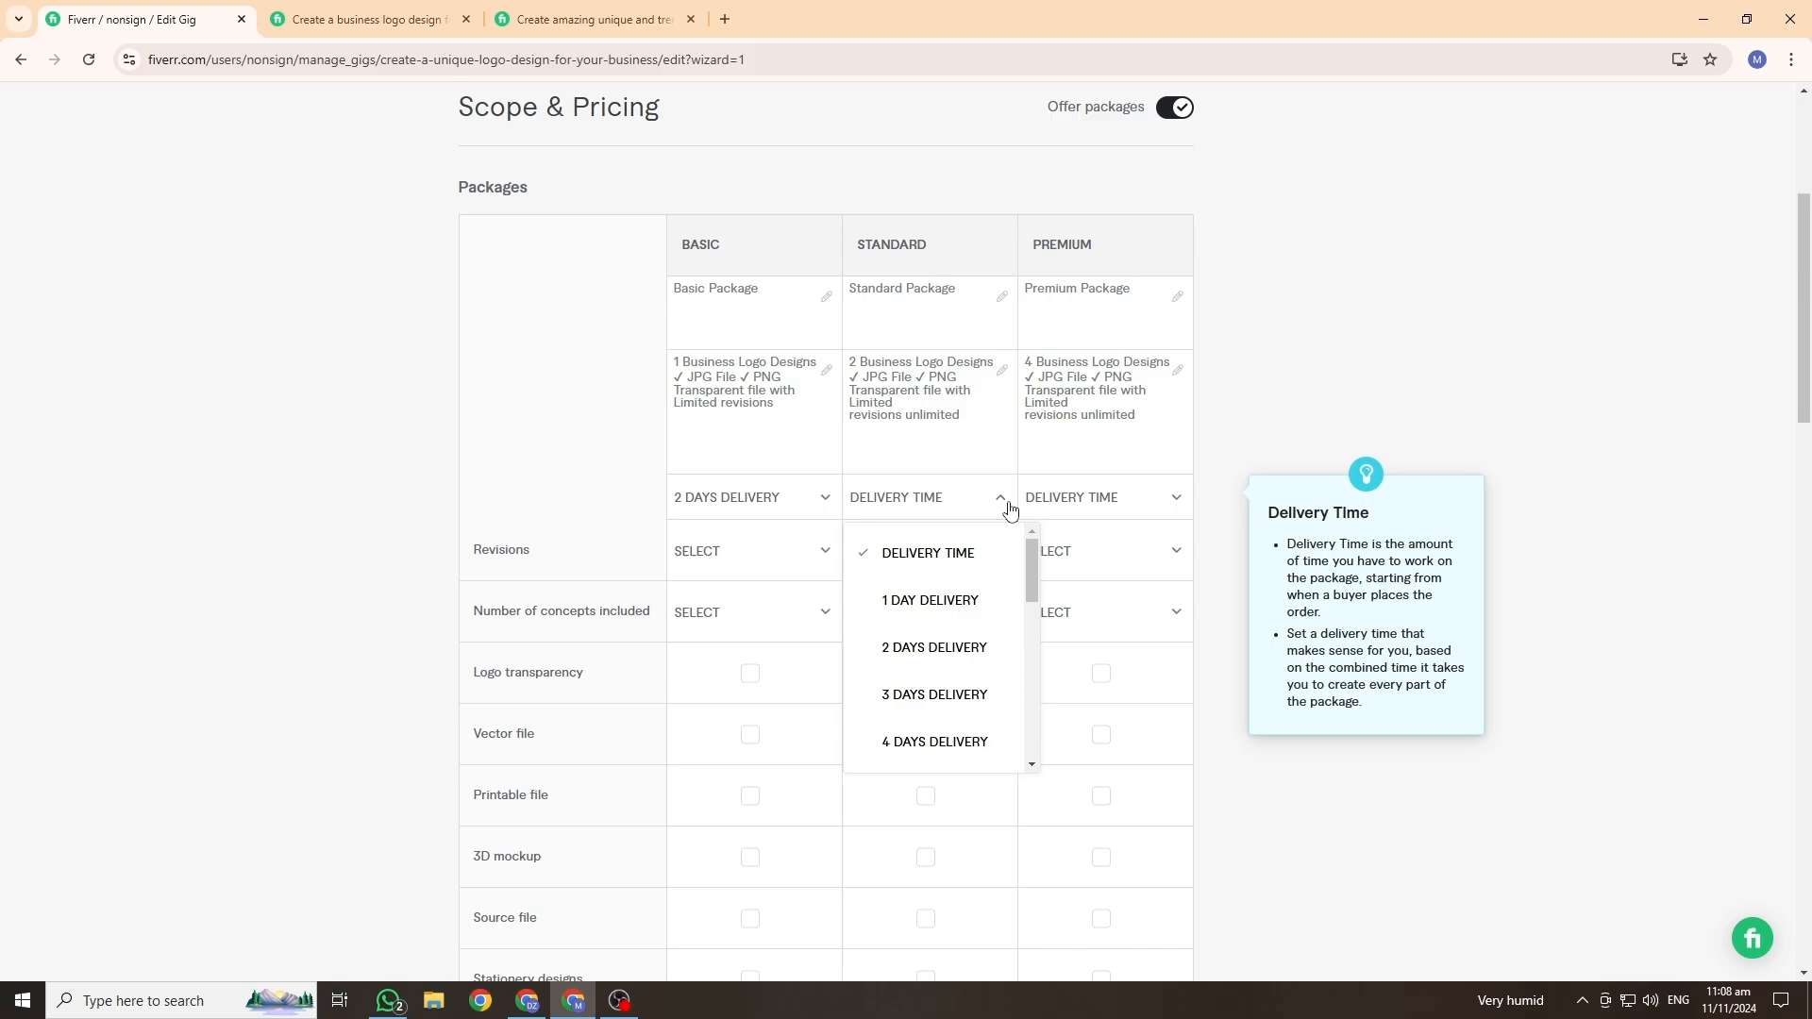
pyautogui.click(929, 647)
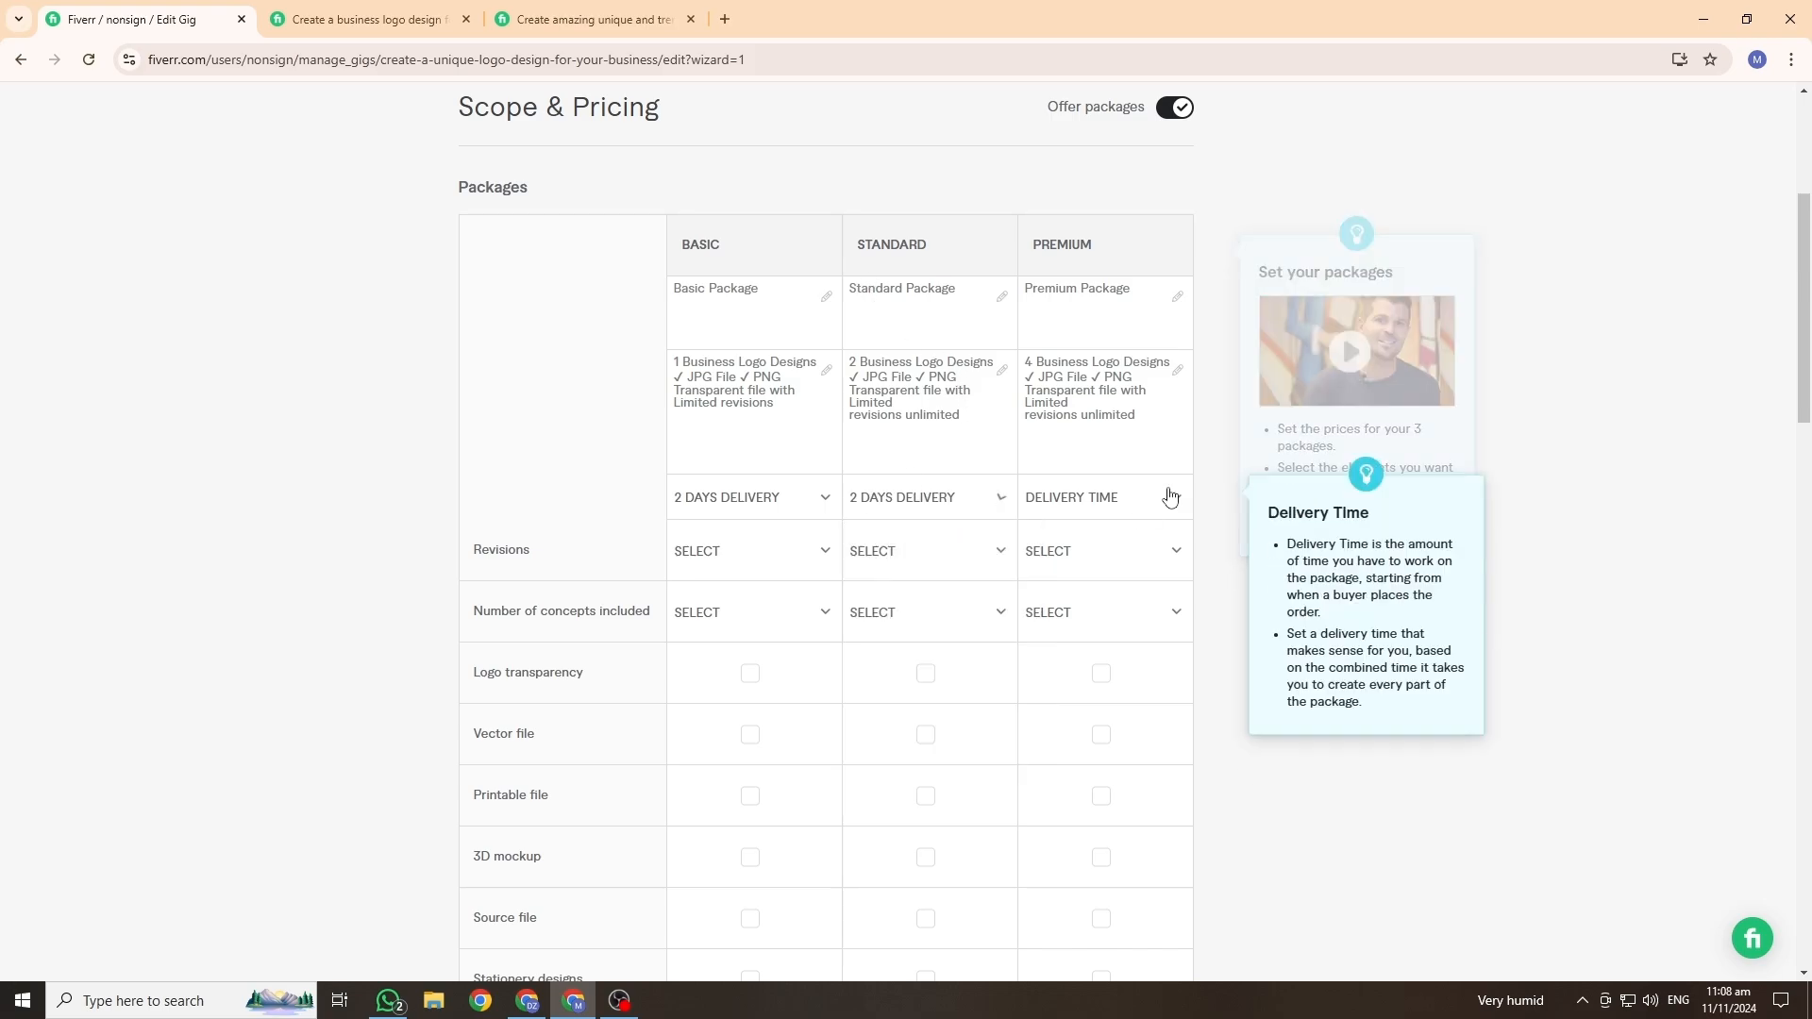
pyautogui.click(1106, 503)
pyautogui.click(1136, 704)
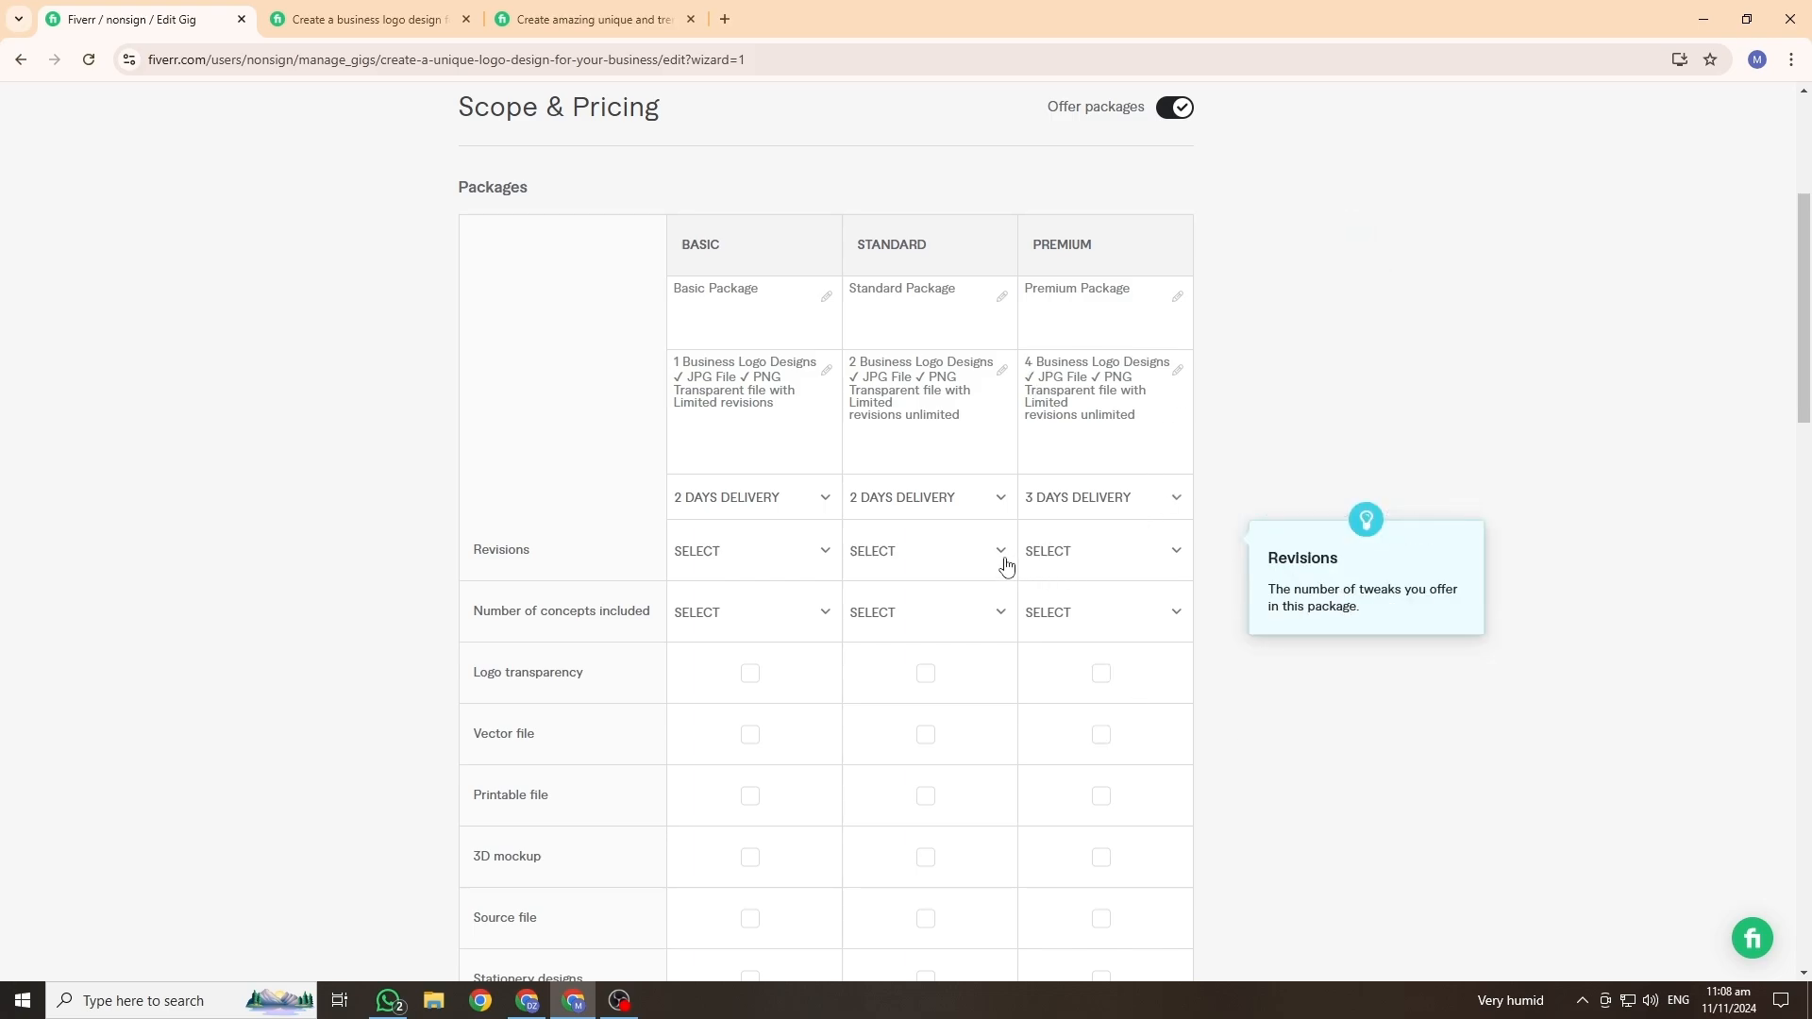
# Step: Set the revisions to 2 for Basic and unlimited for both Standard and Premium
pyautogui.doubleClick(491, 557)
pyautogui.click(812, 559)
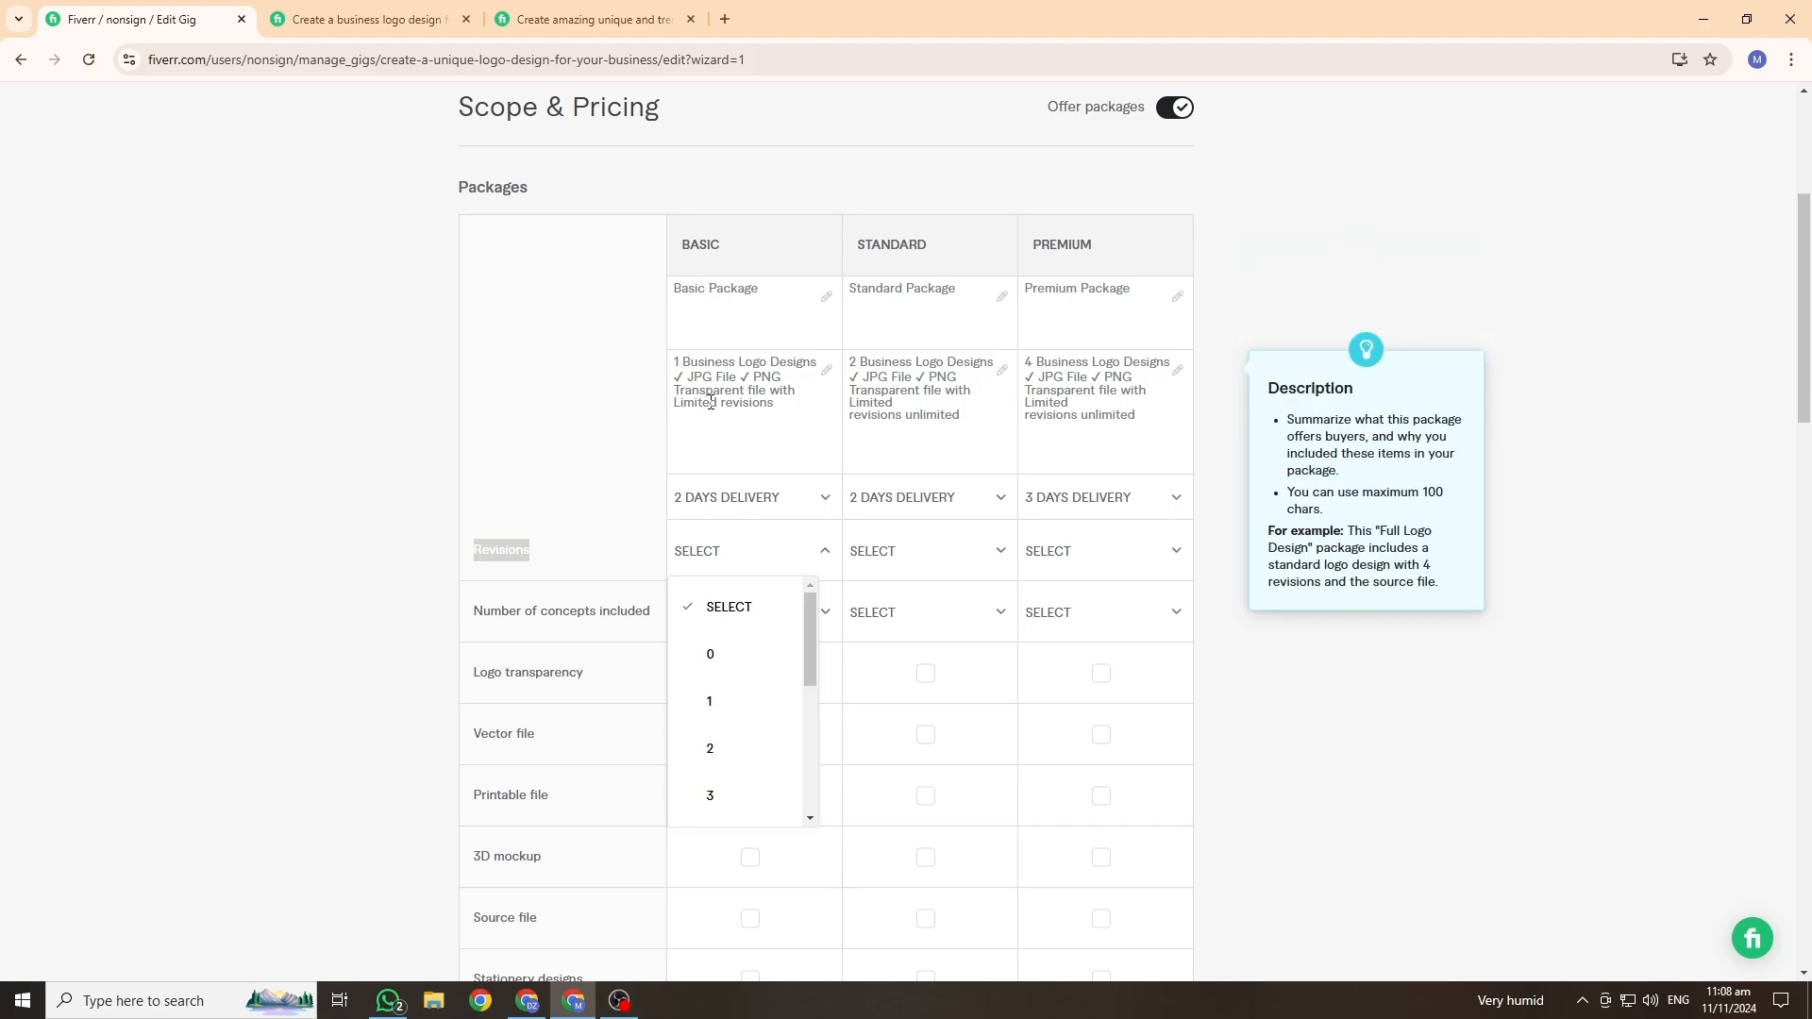
pyautogui.click(712, 756)
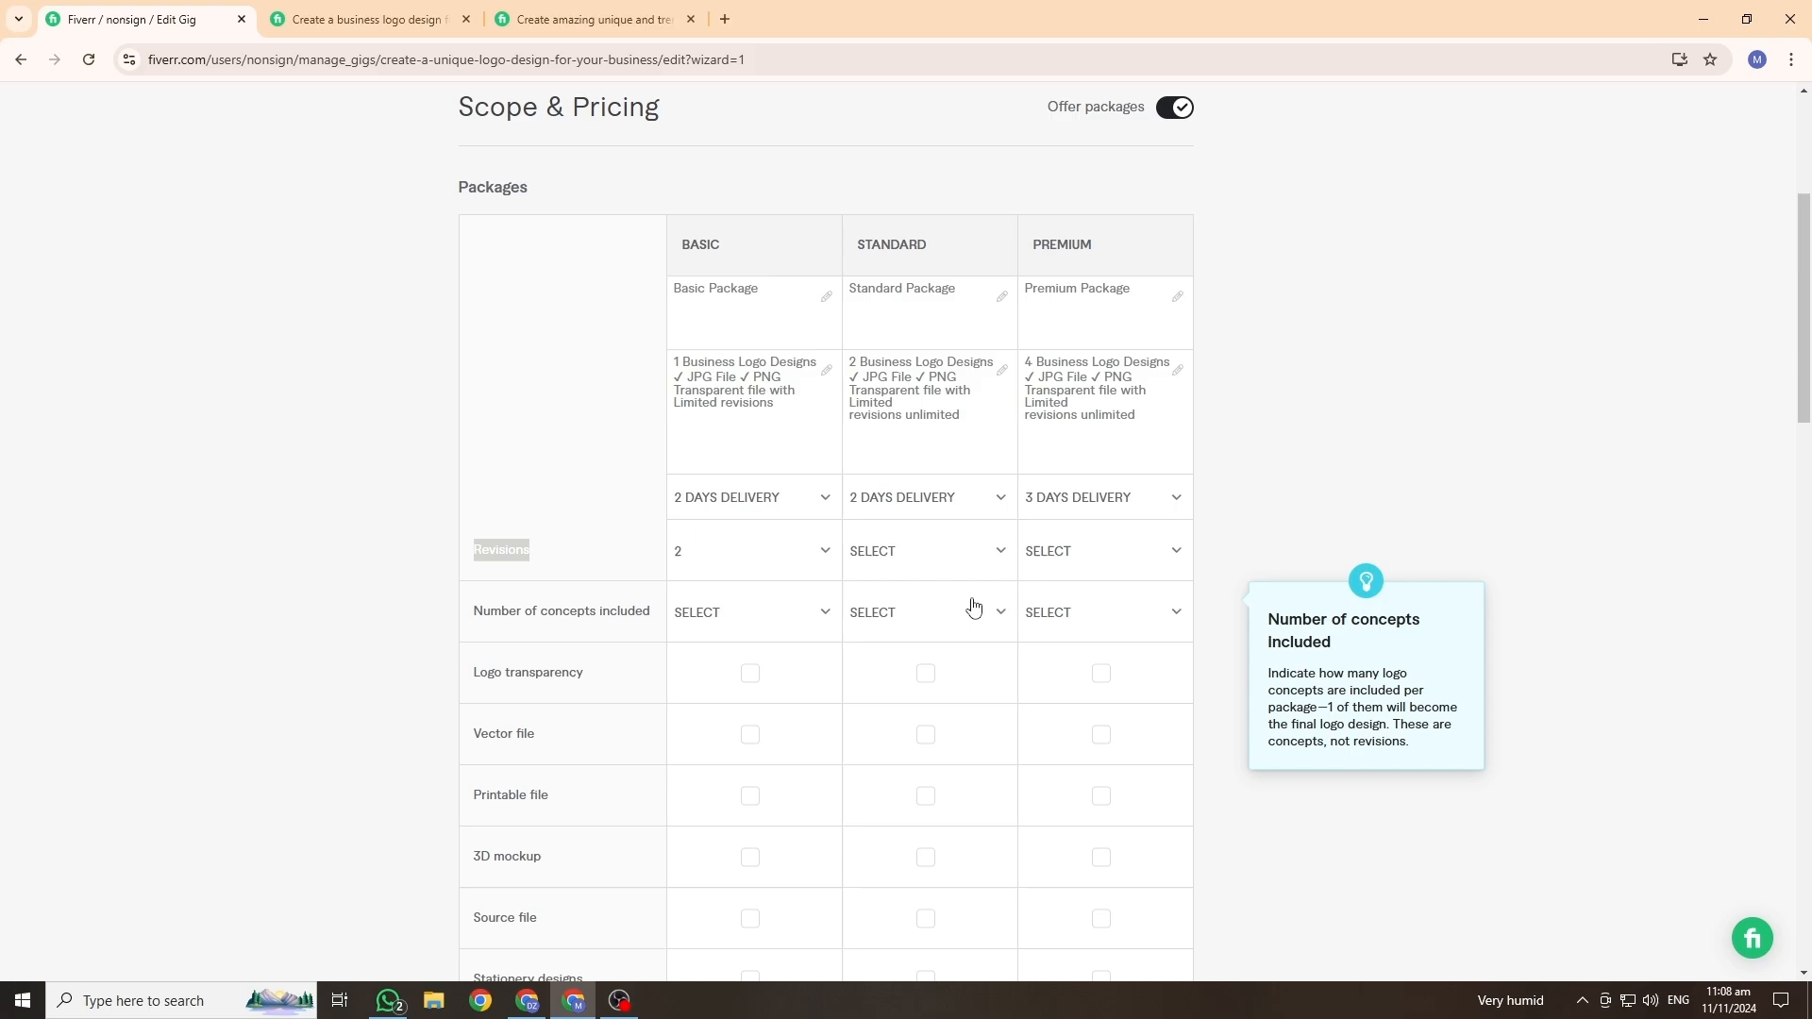
pyautogui.click(993, 556)
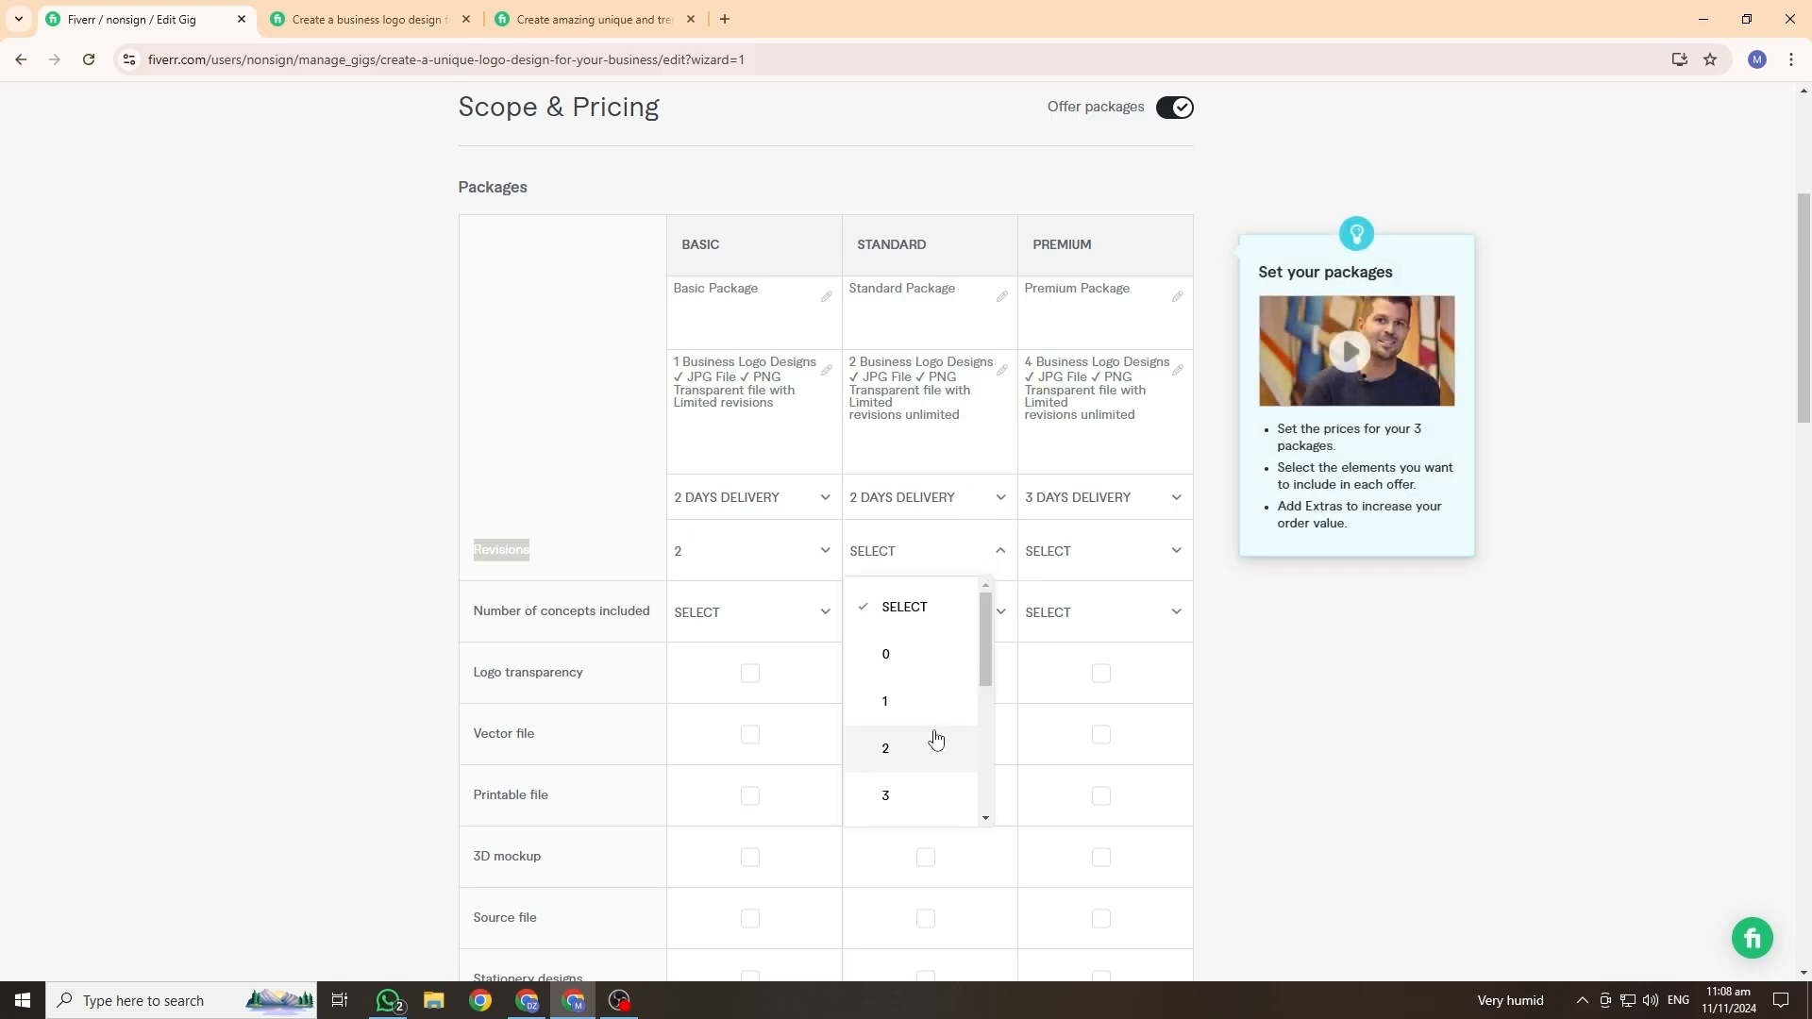
pyautogui.scroll(-3, 931, 732)
pyautogui.click(938, 793)
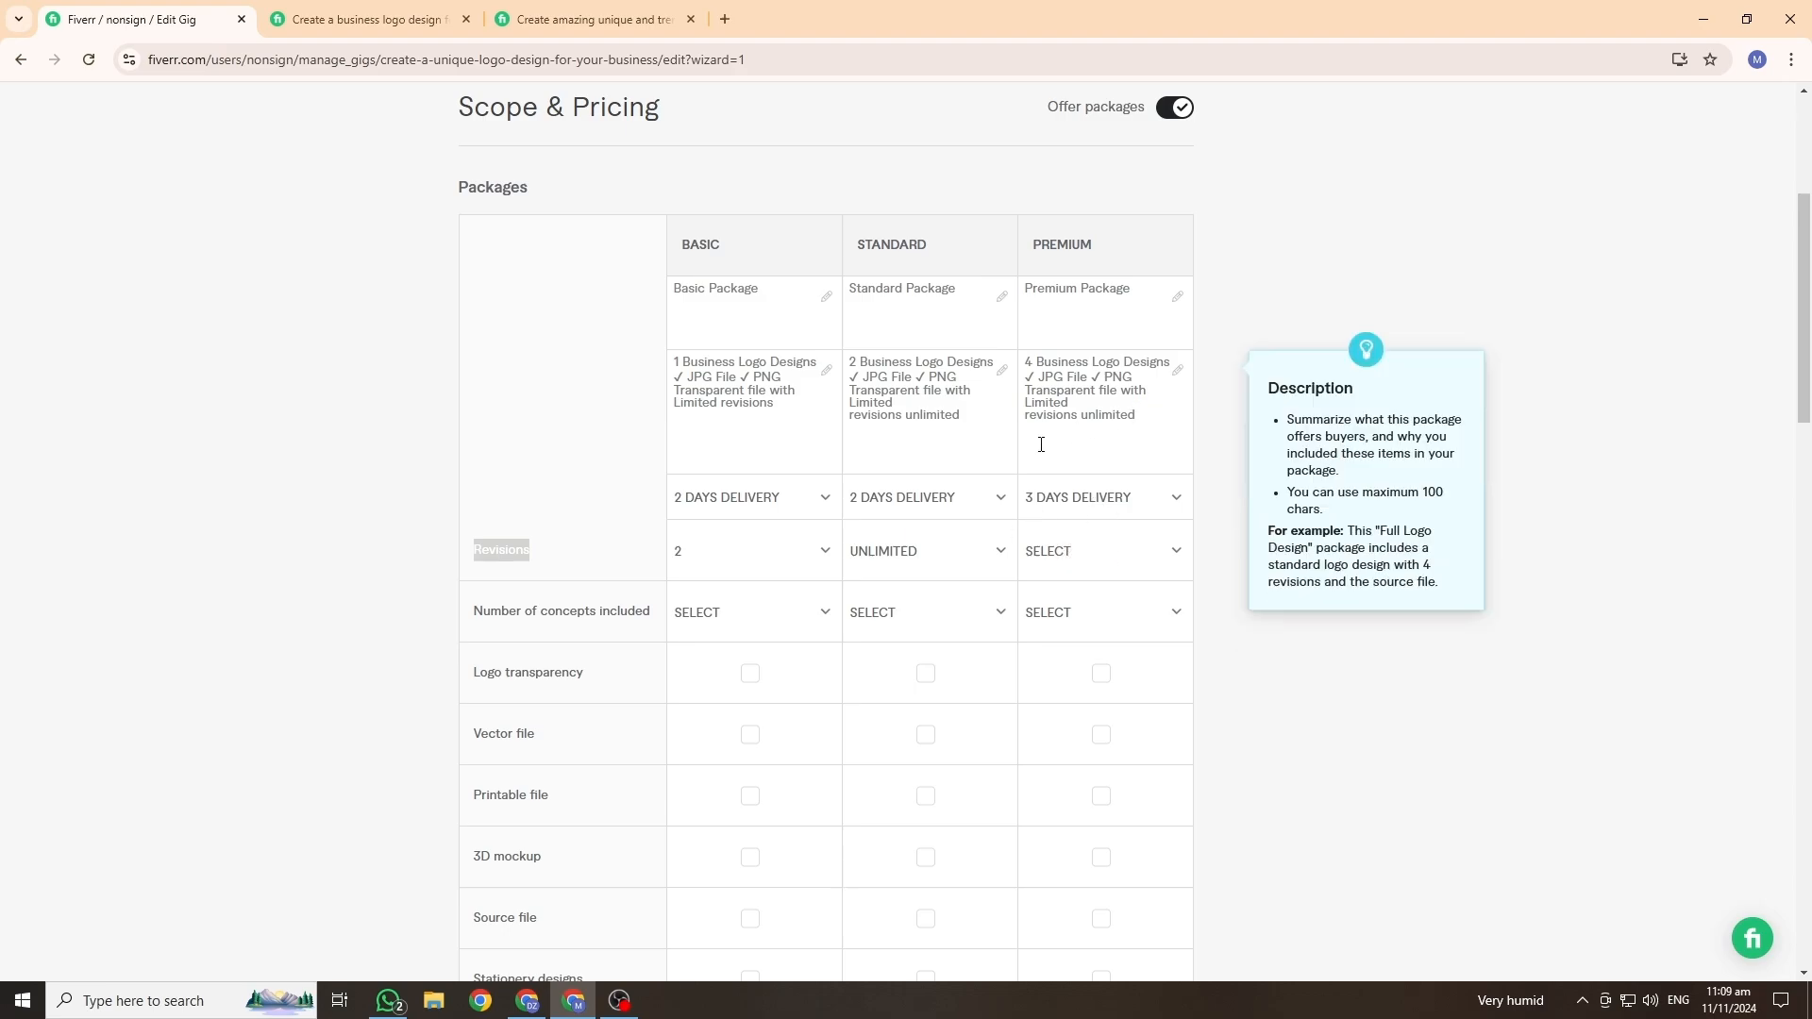
pyautogui.click(1134, 559)
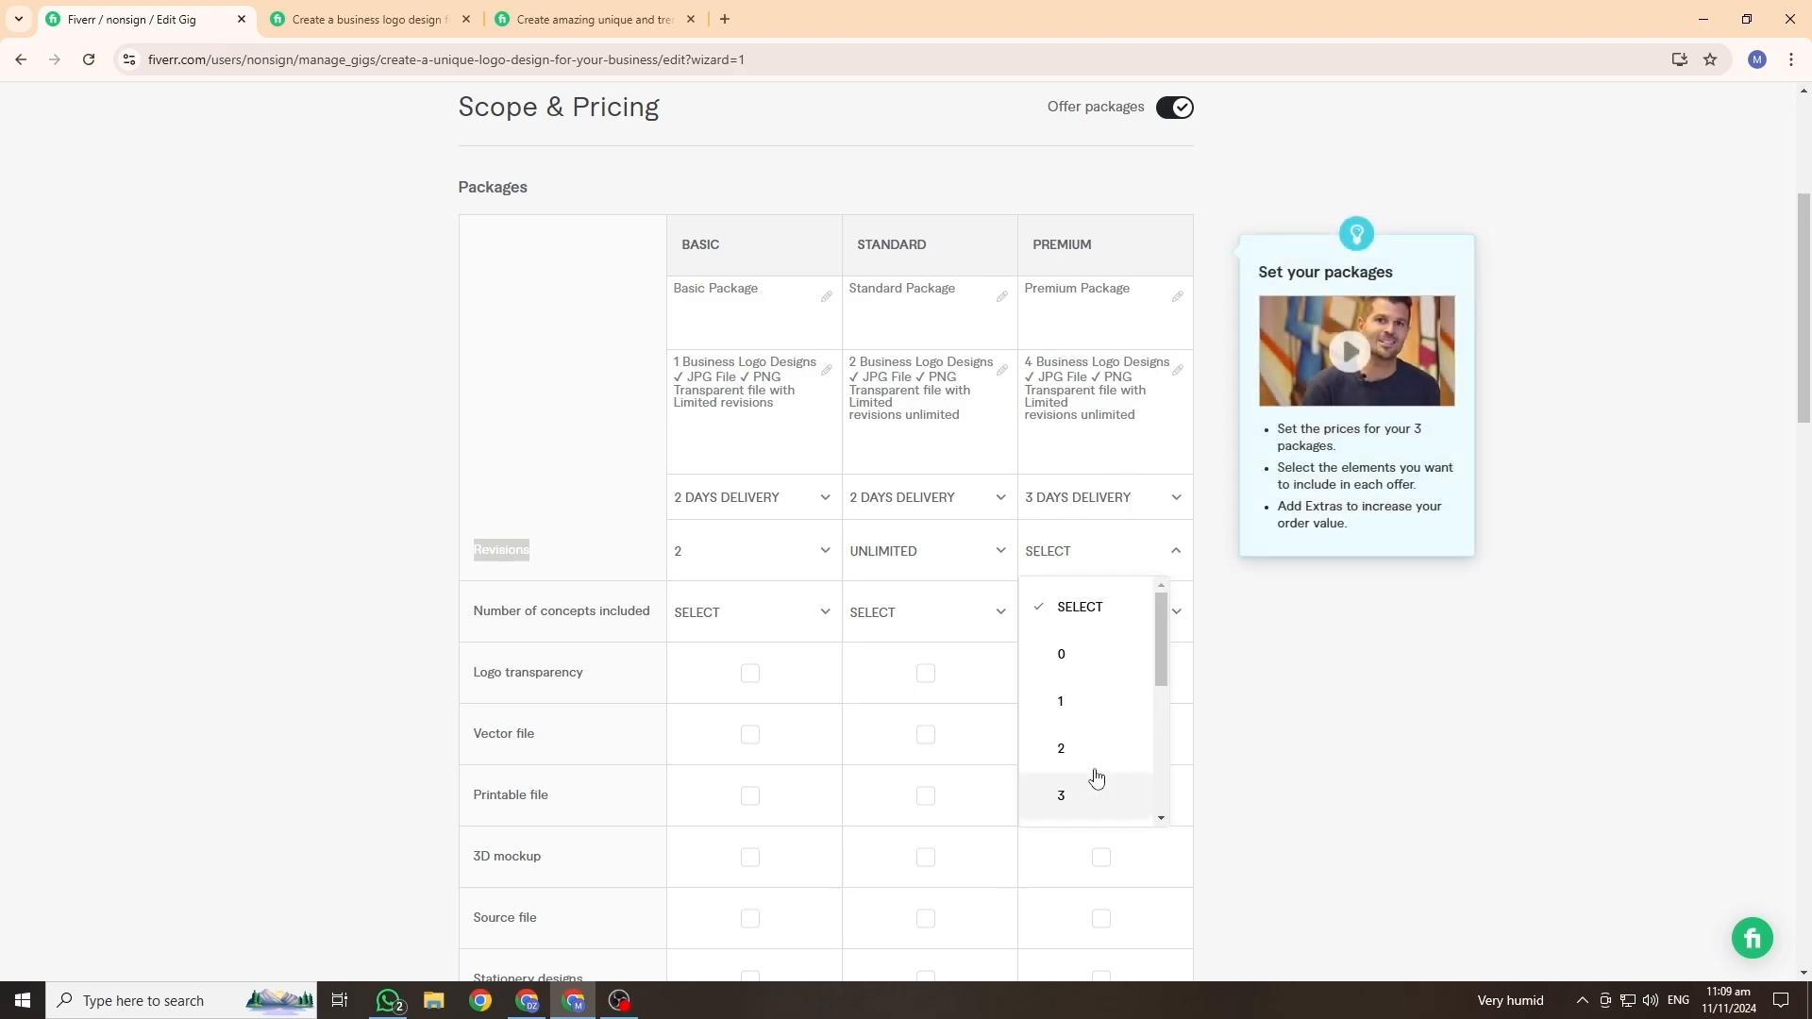
pyautogui.scroll(-3, 1099, 772)
pyautogui.click(1091, 799)
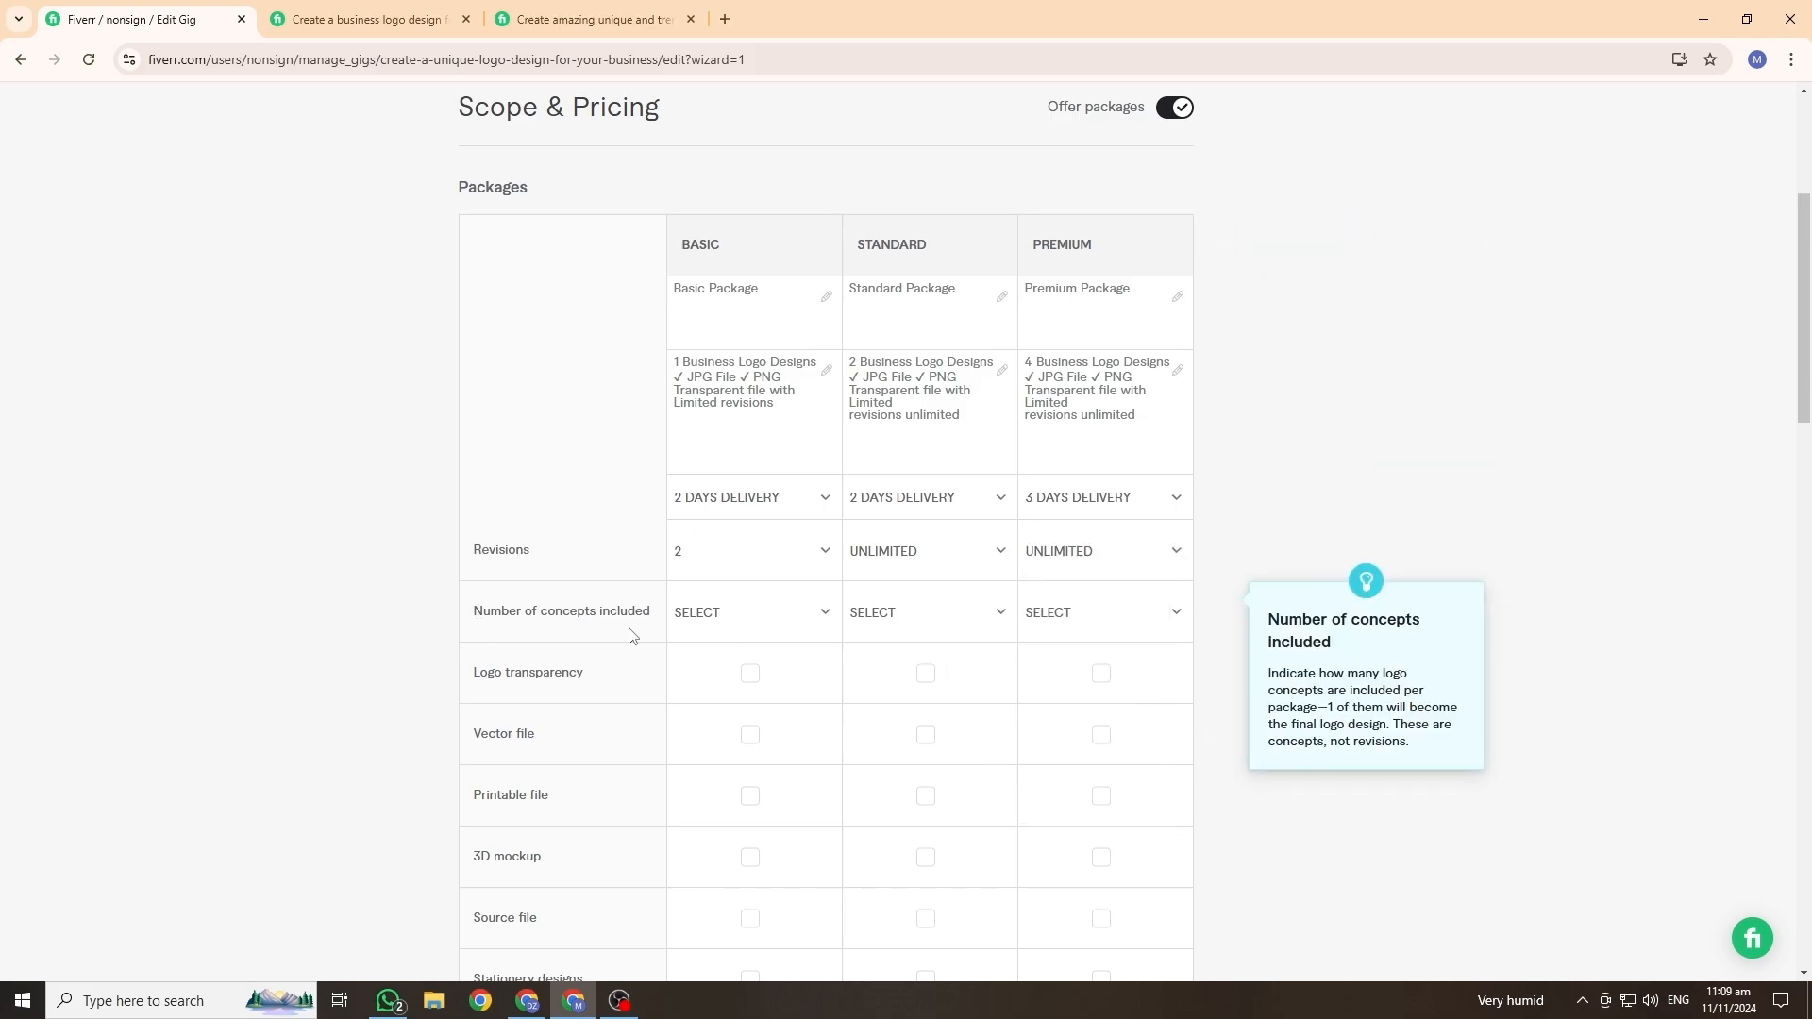
# Step: Set the number of concepts included to 1 for Basic, 2 for Standard and 4 for Premium
pyautogui.click(799, 611)
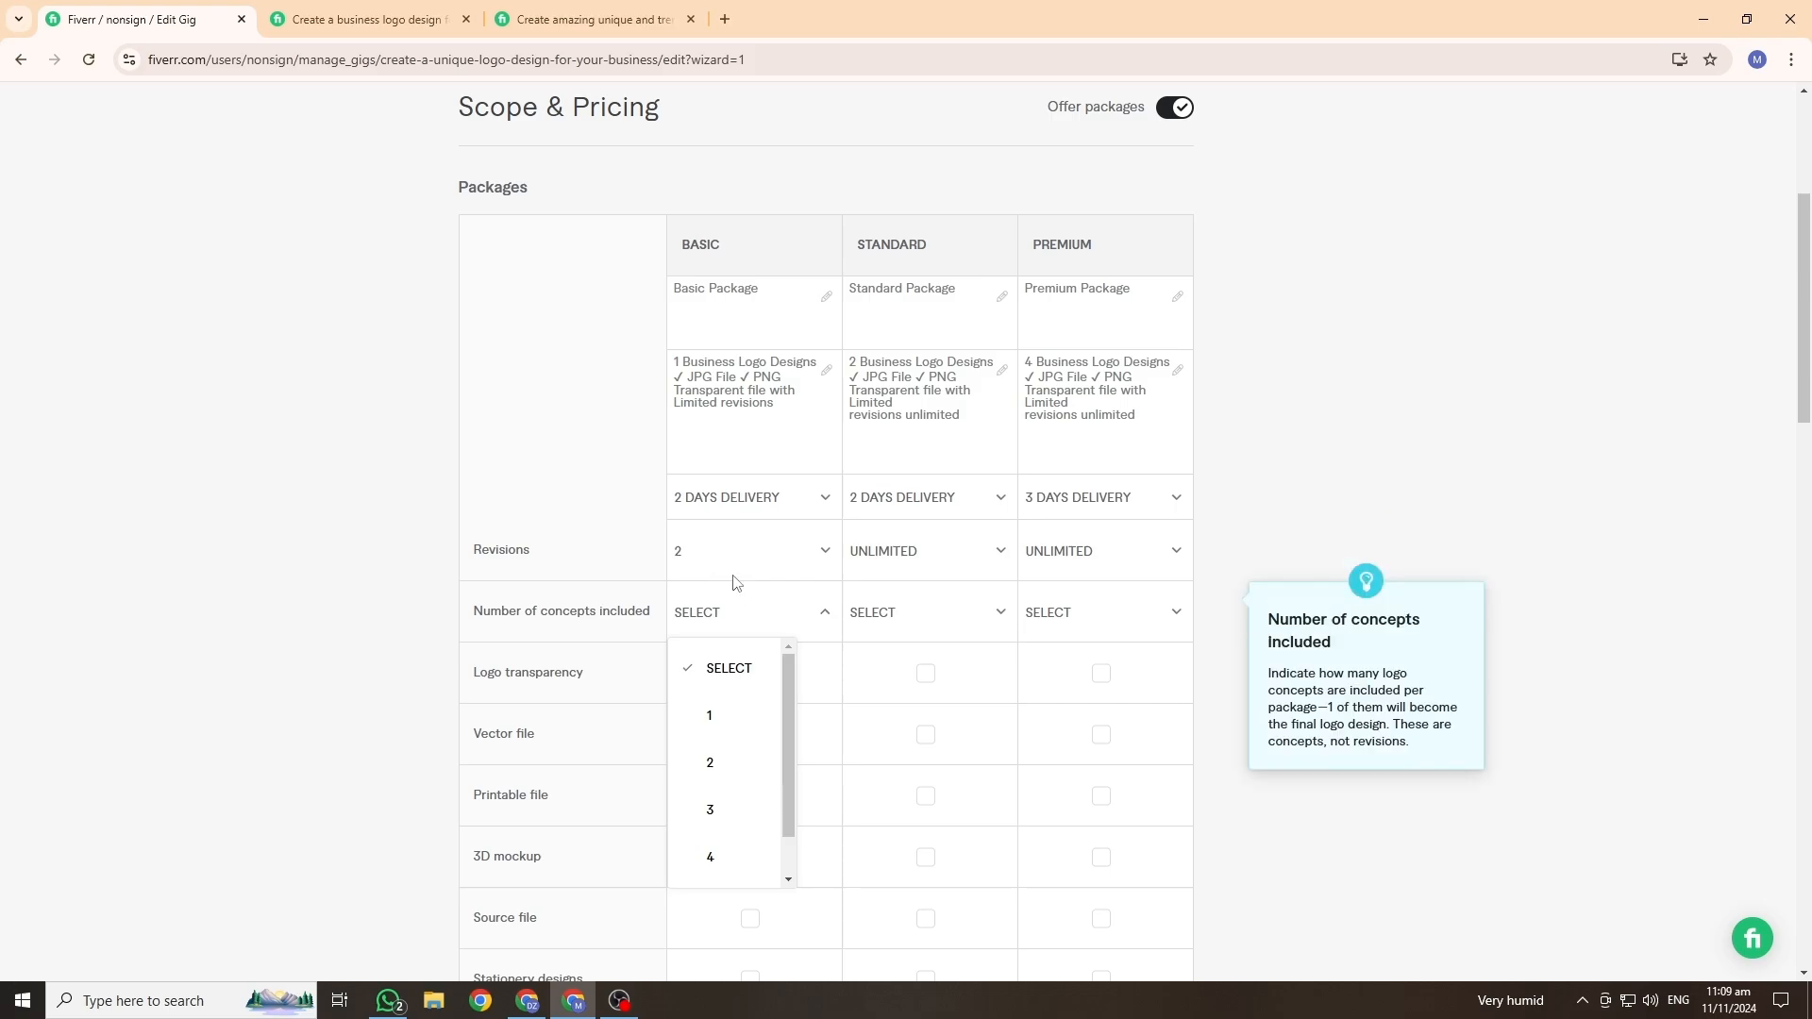
pyautogui.click(734, 719)
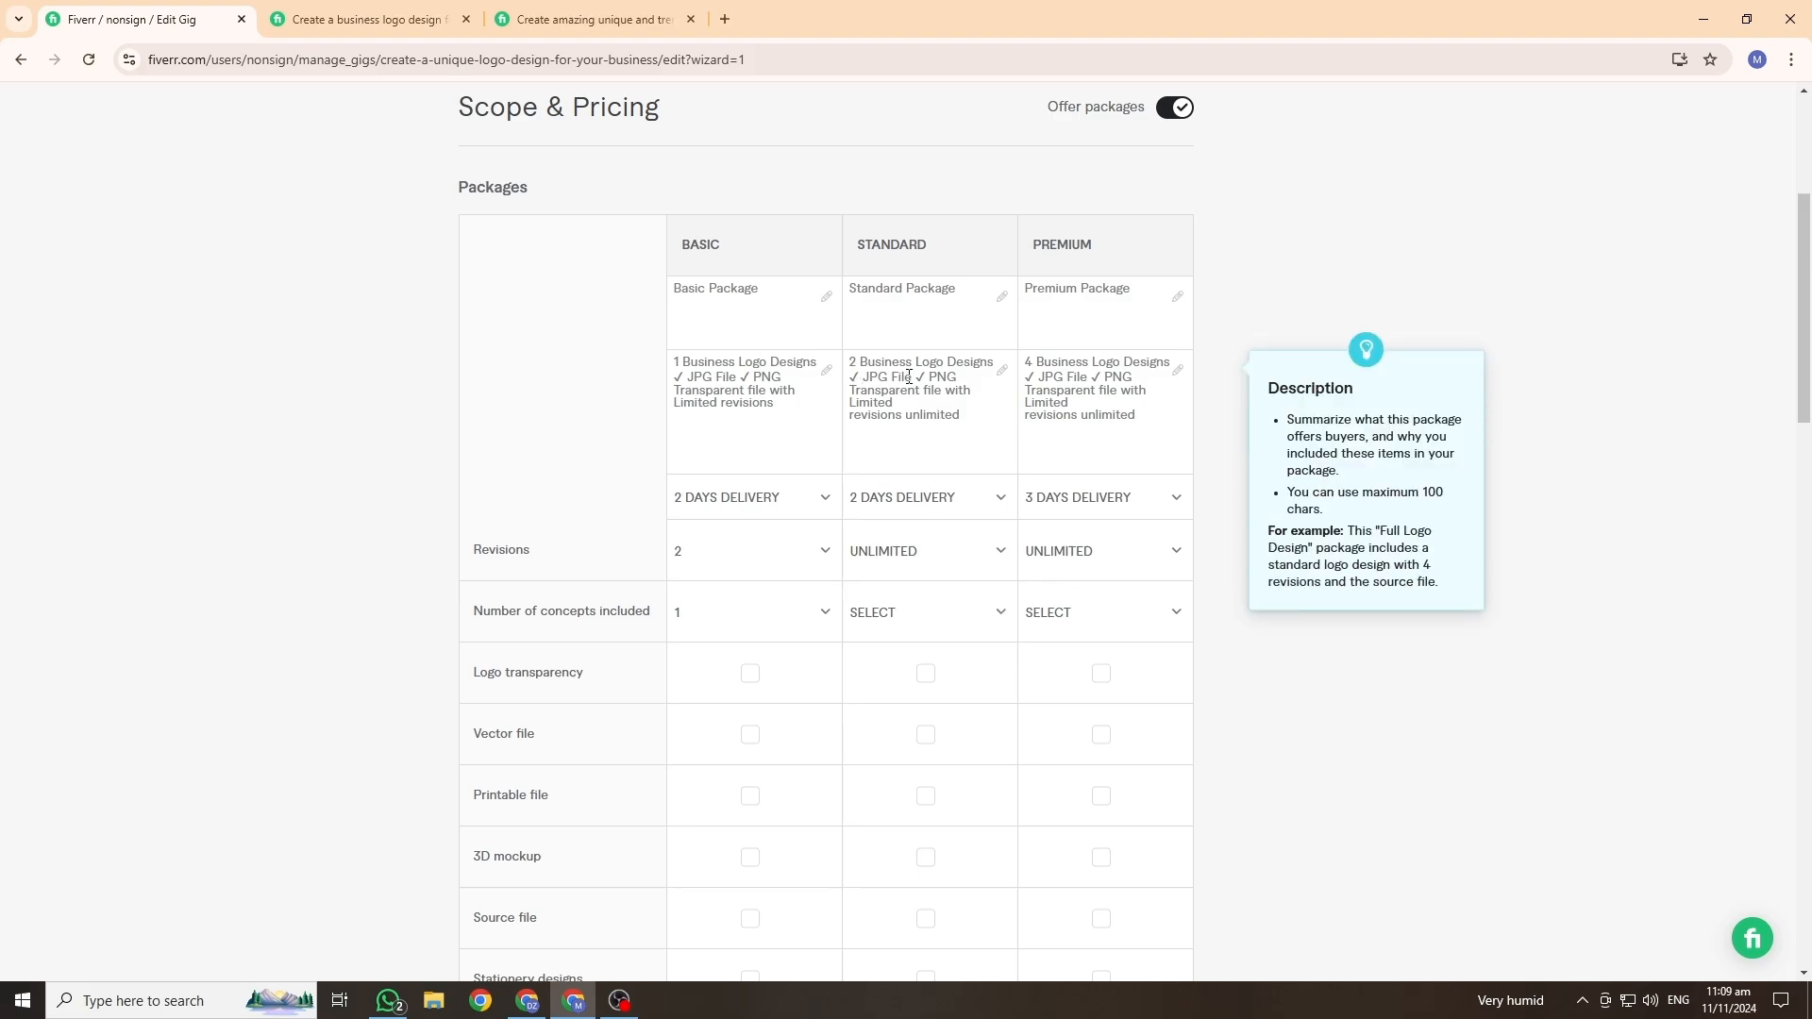
pyautogui.click(982, 616)
pyautogui.click(906, 759)
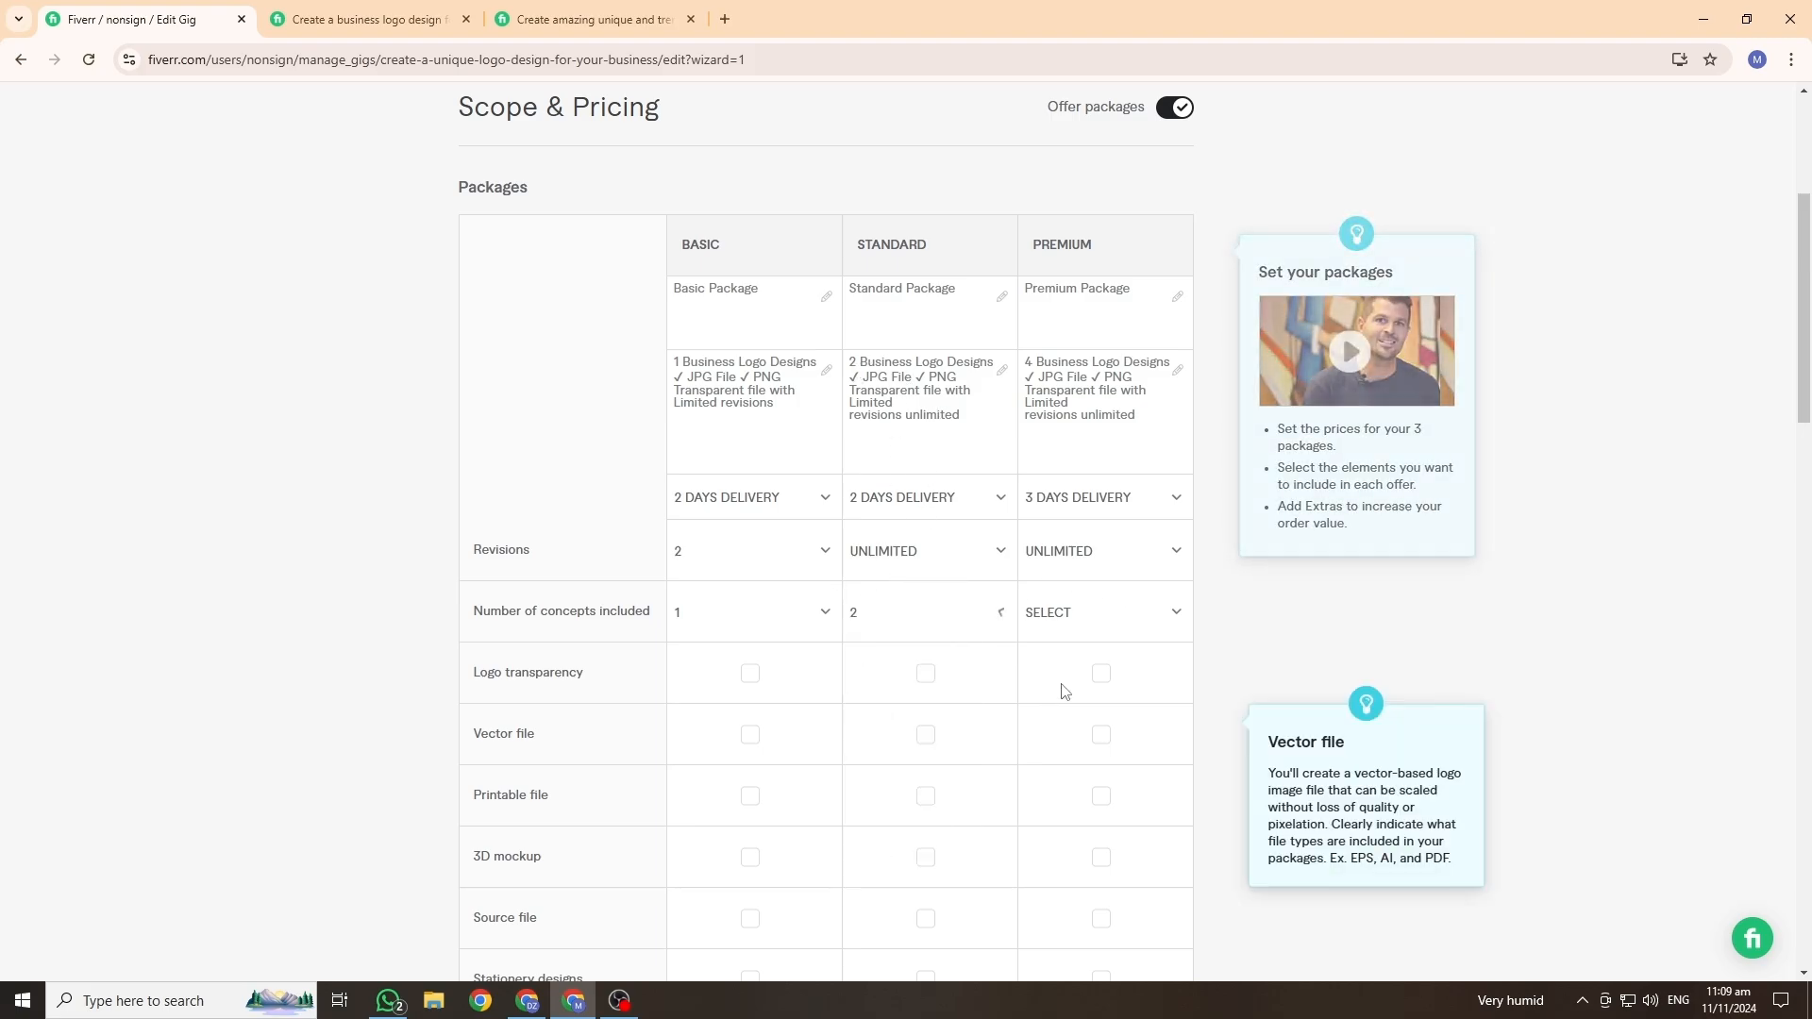
pyautogui.click(1171, 615)
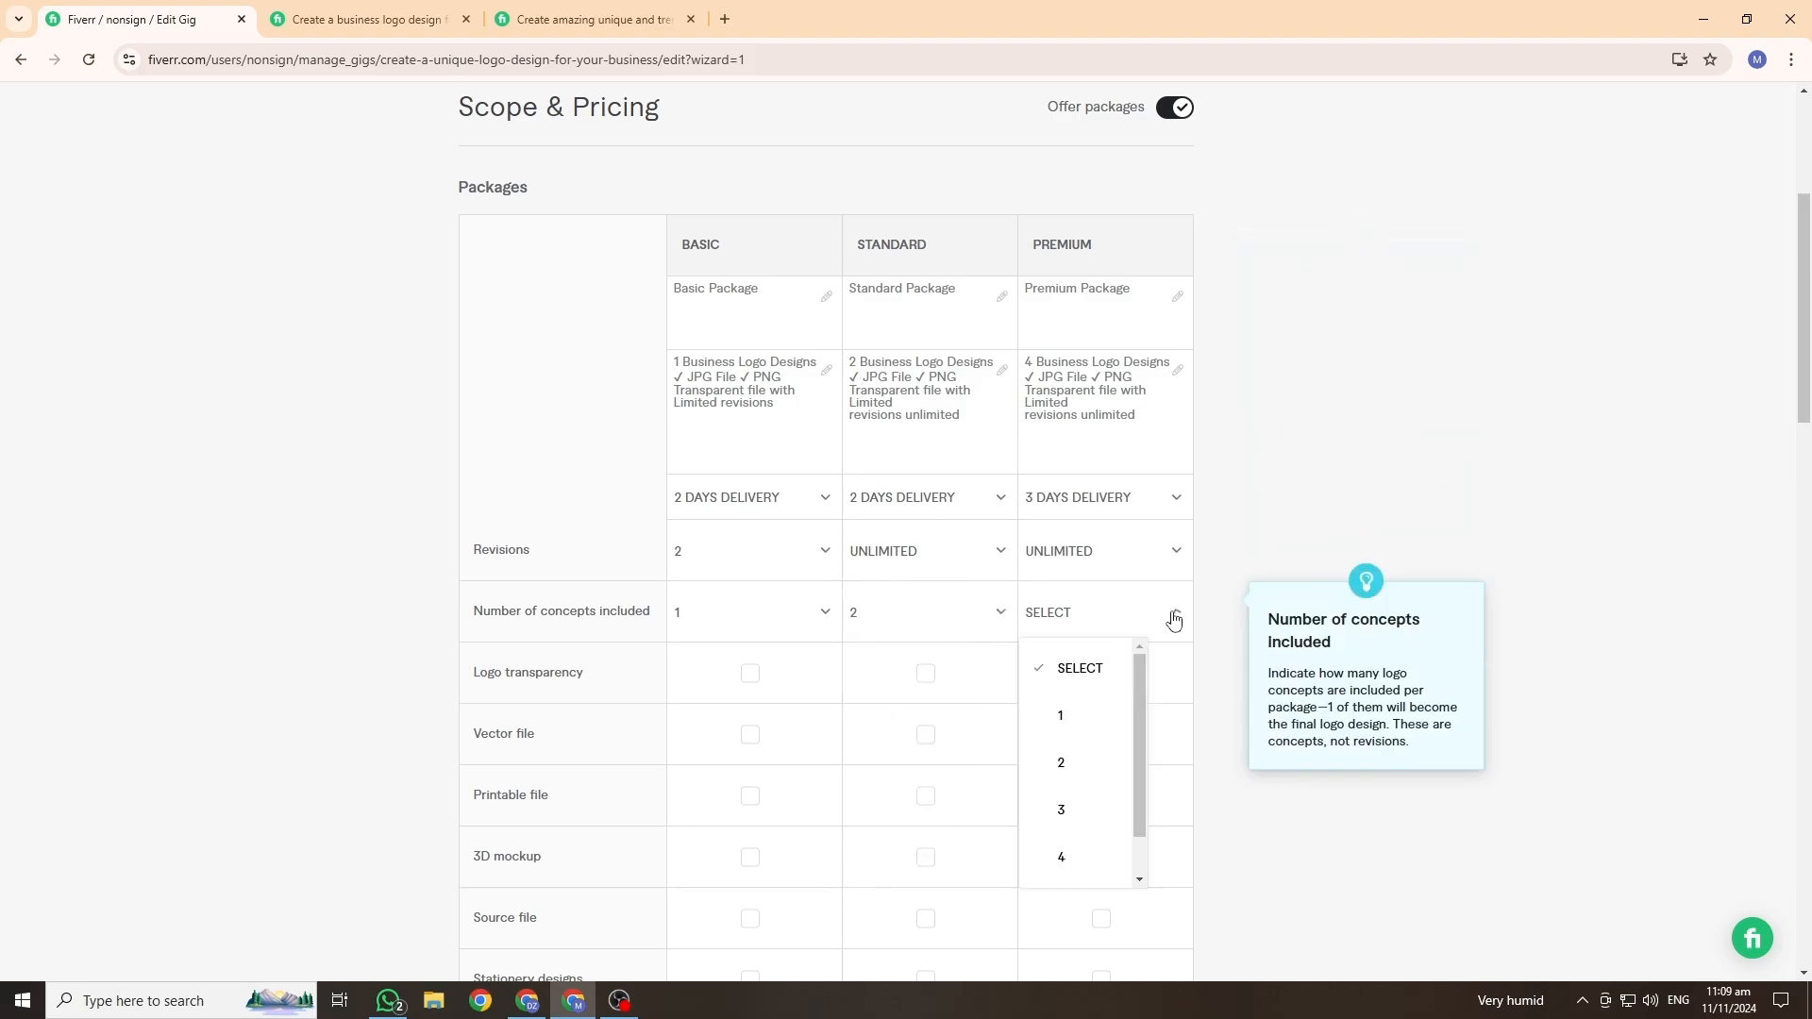
pyautogui.click(1061, 857)
# Step: Include logo transparency and a vector file in the Basic, Standard and Premium packages
pyautogui.scroll(-1, 696, 538)
pyautogui.moveTo(483, 596)
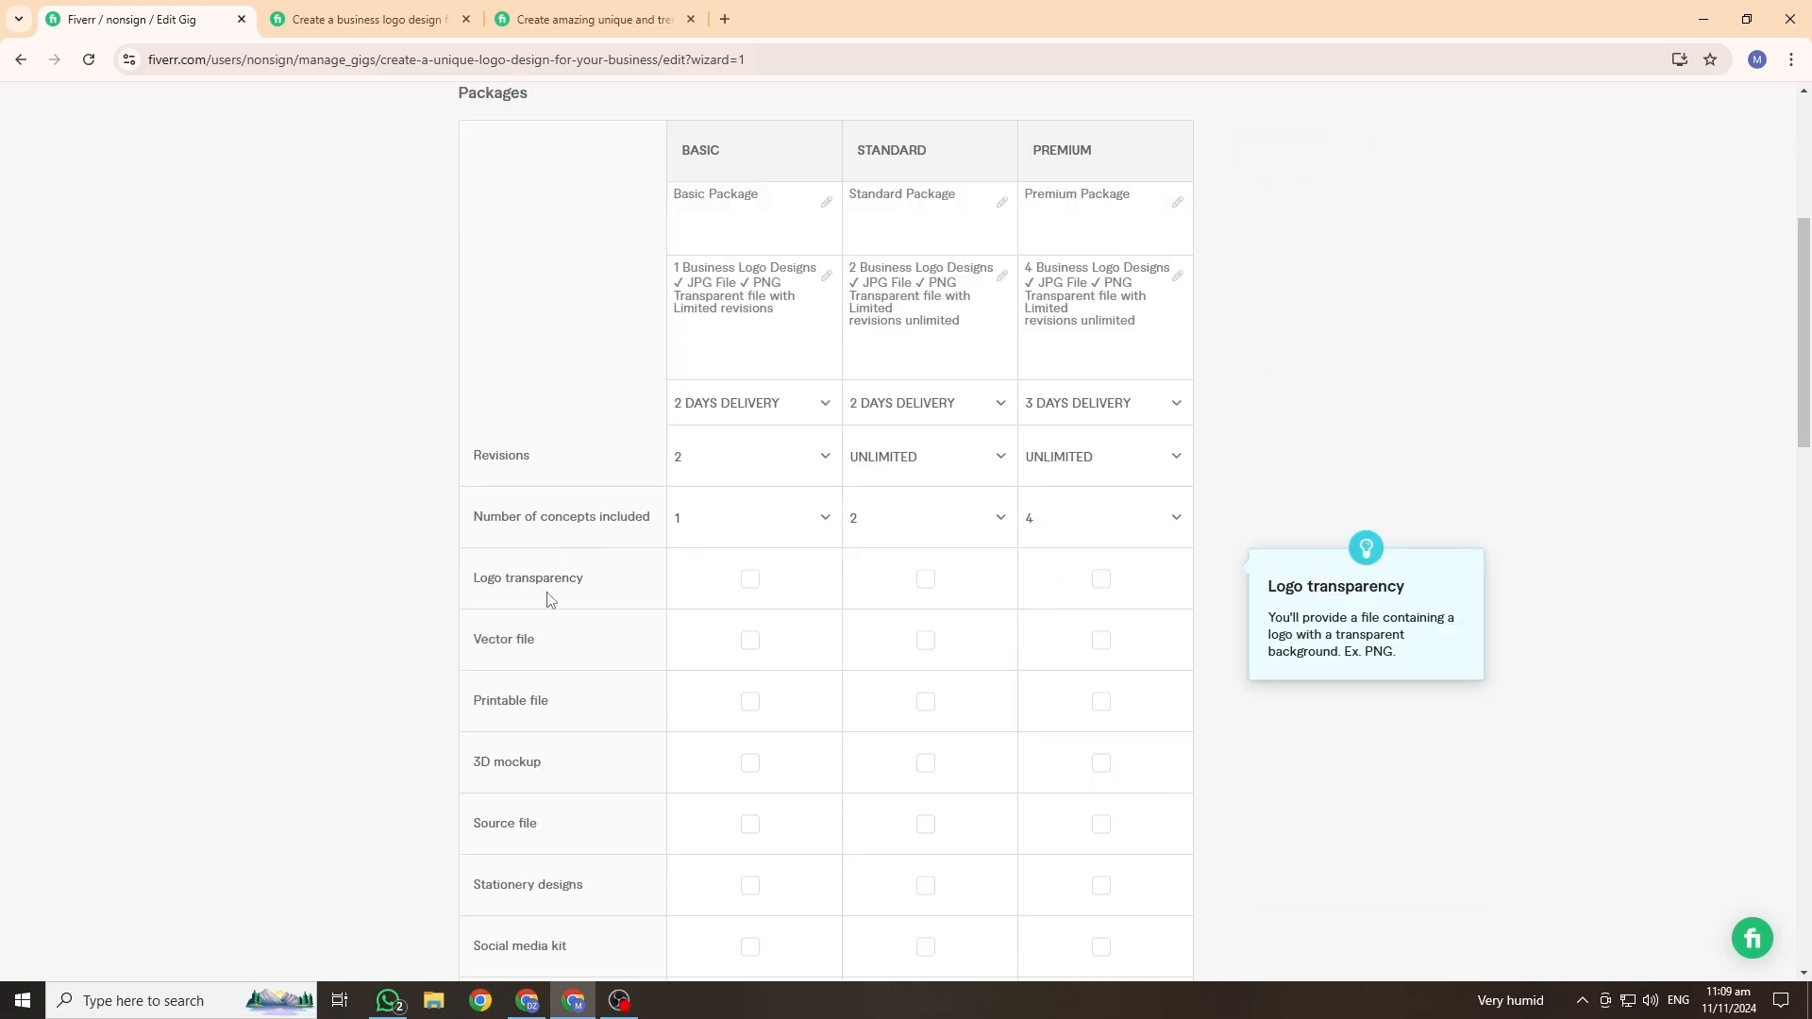
pyautogui.click(751, 580)
pyautogui.click(925, 579)
pyautogui.click(1104, 578)
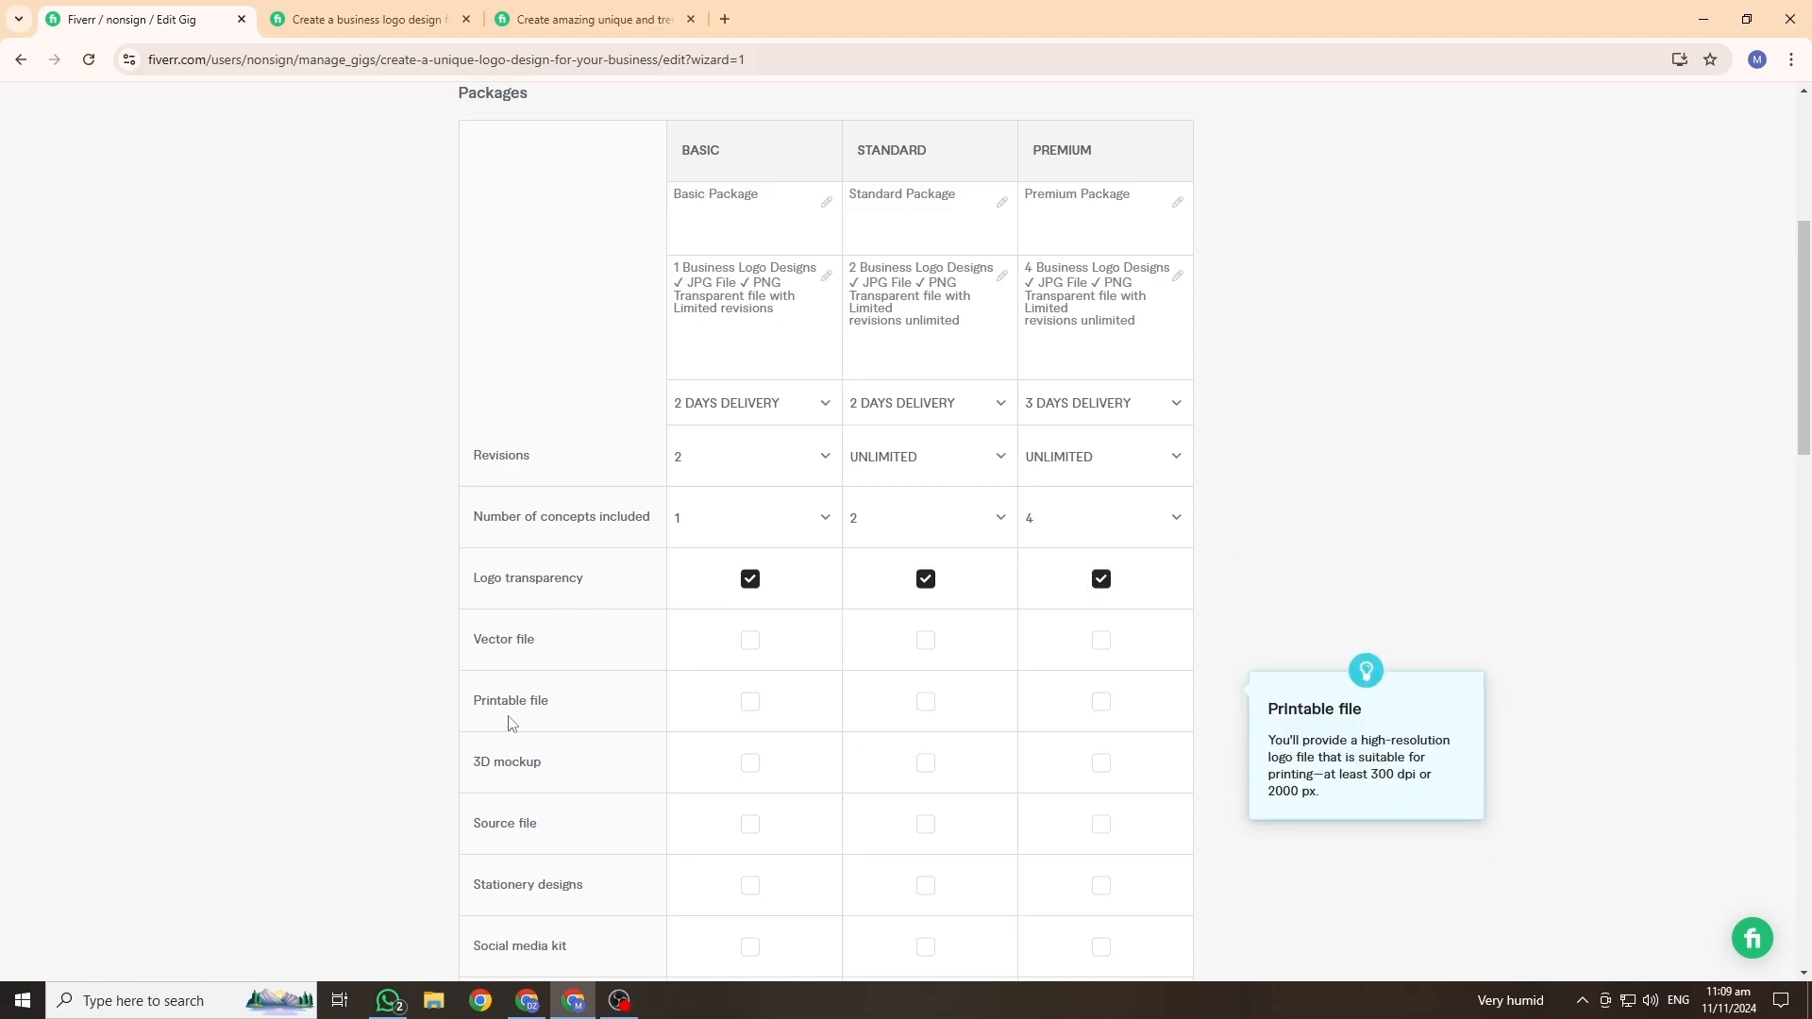
pyautogui.click(751, 641)
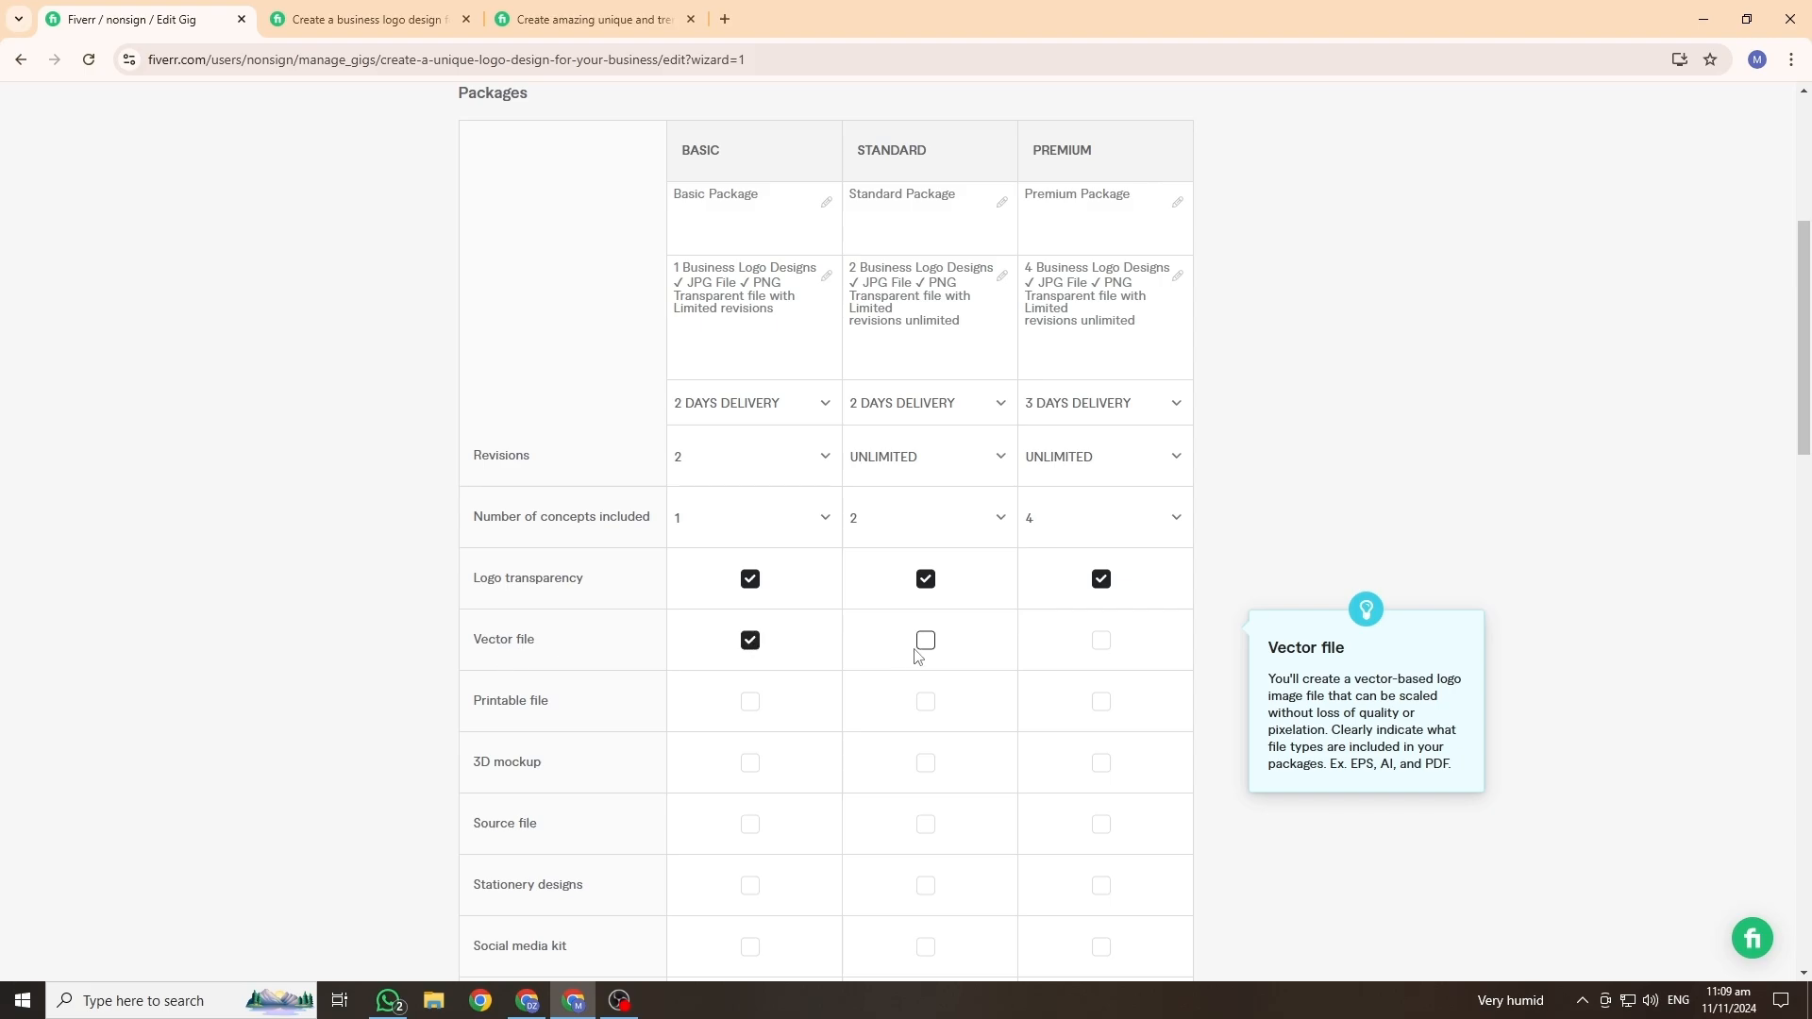
pyautogui.click(926, 641)
pyautogui.click(1102, 641)
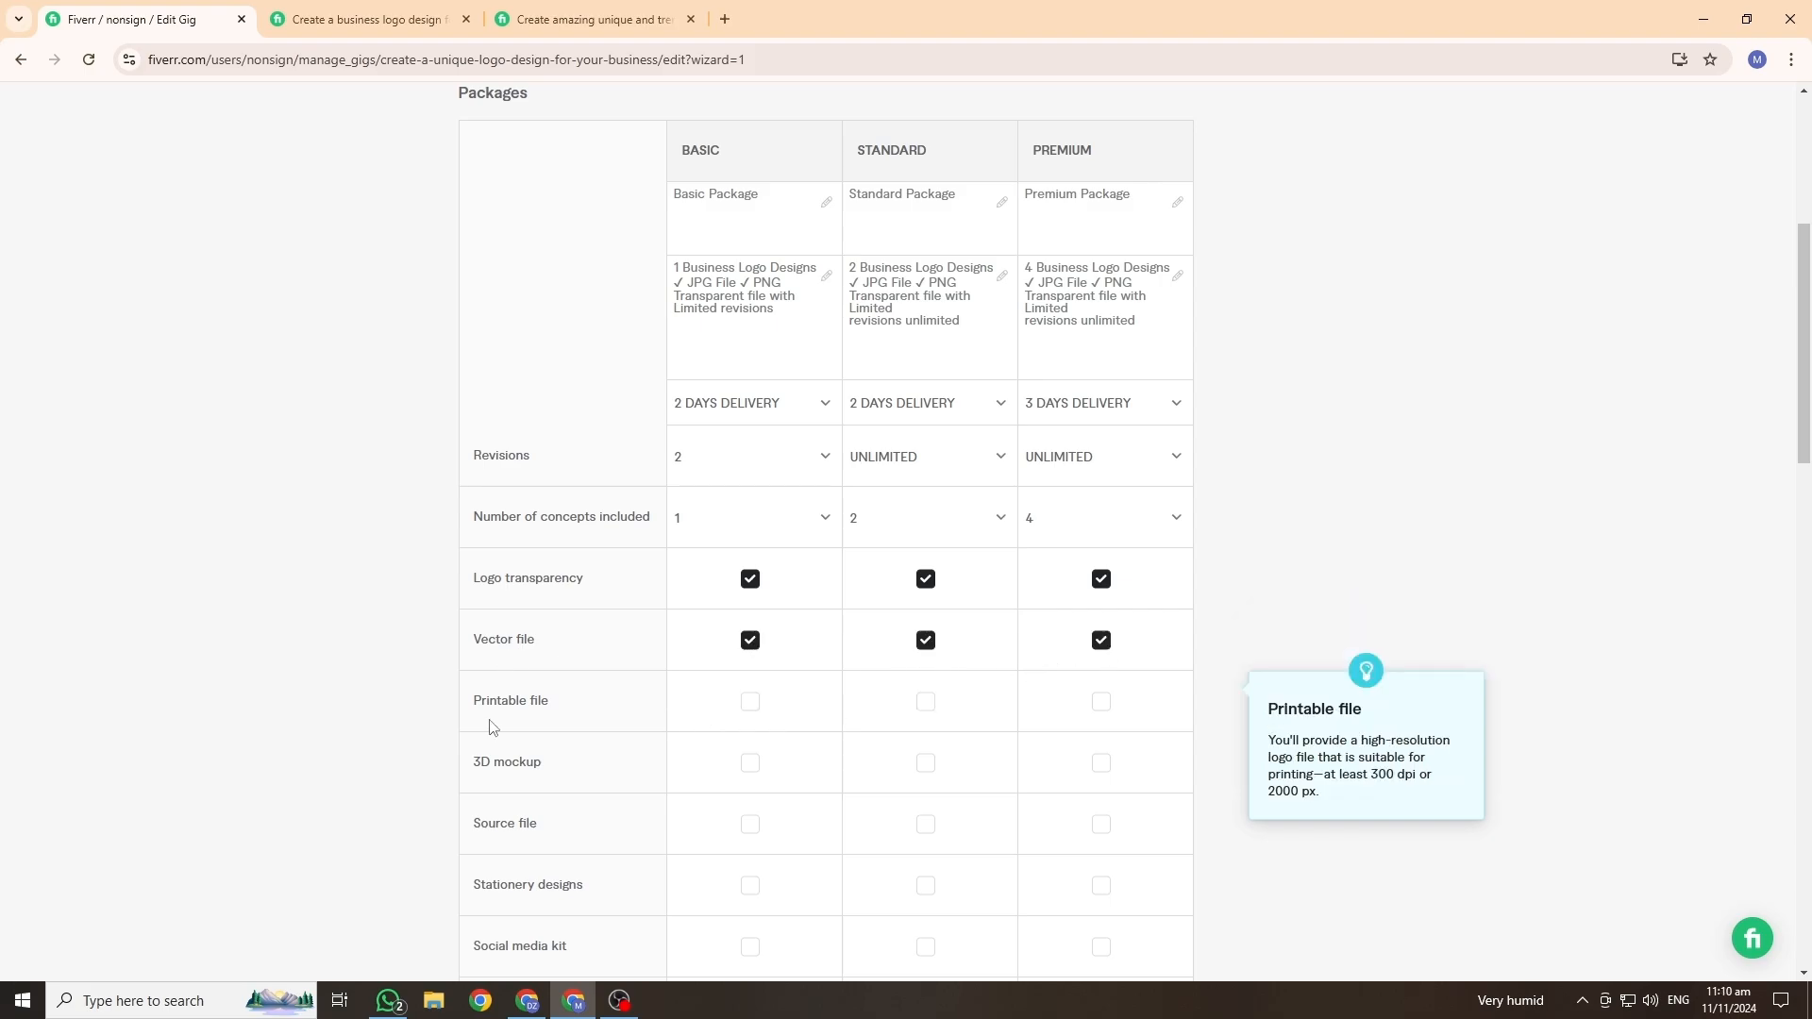
# Step: Include a printable file and a source file in all three packages
pyautogui.click(750, 701)
pyautogui.click(926, 701)
pyautogui.click(1101, 702)
pyautogui.scroll(-1, 463, 809)
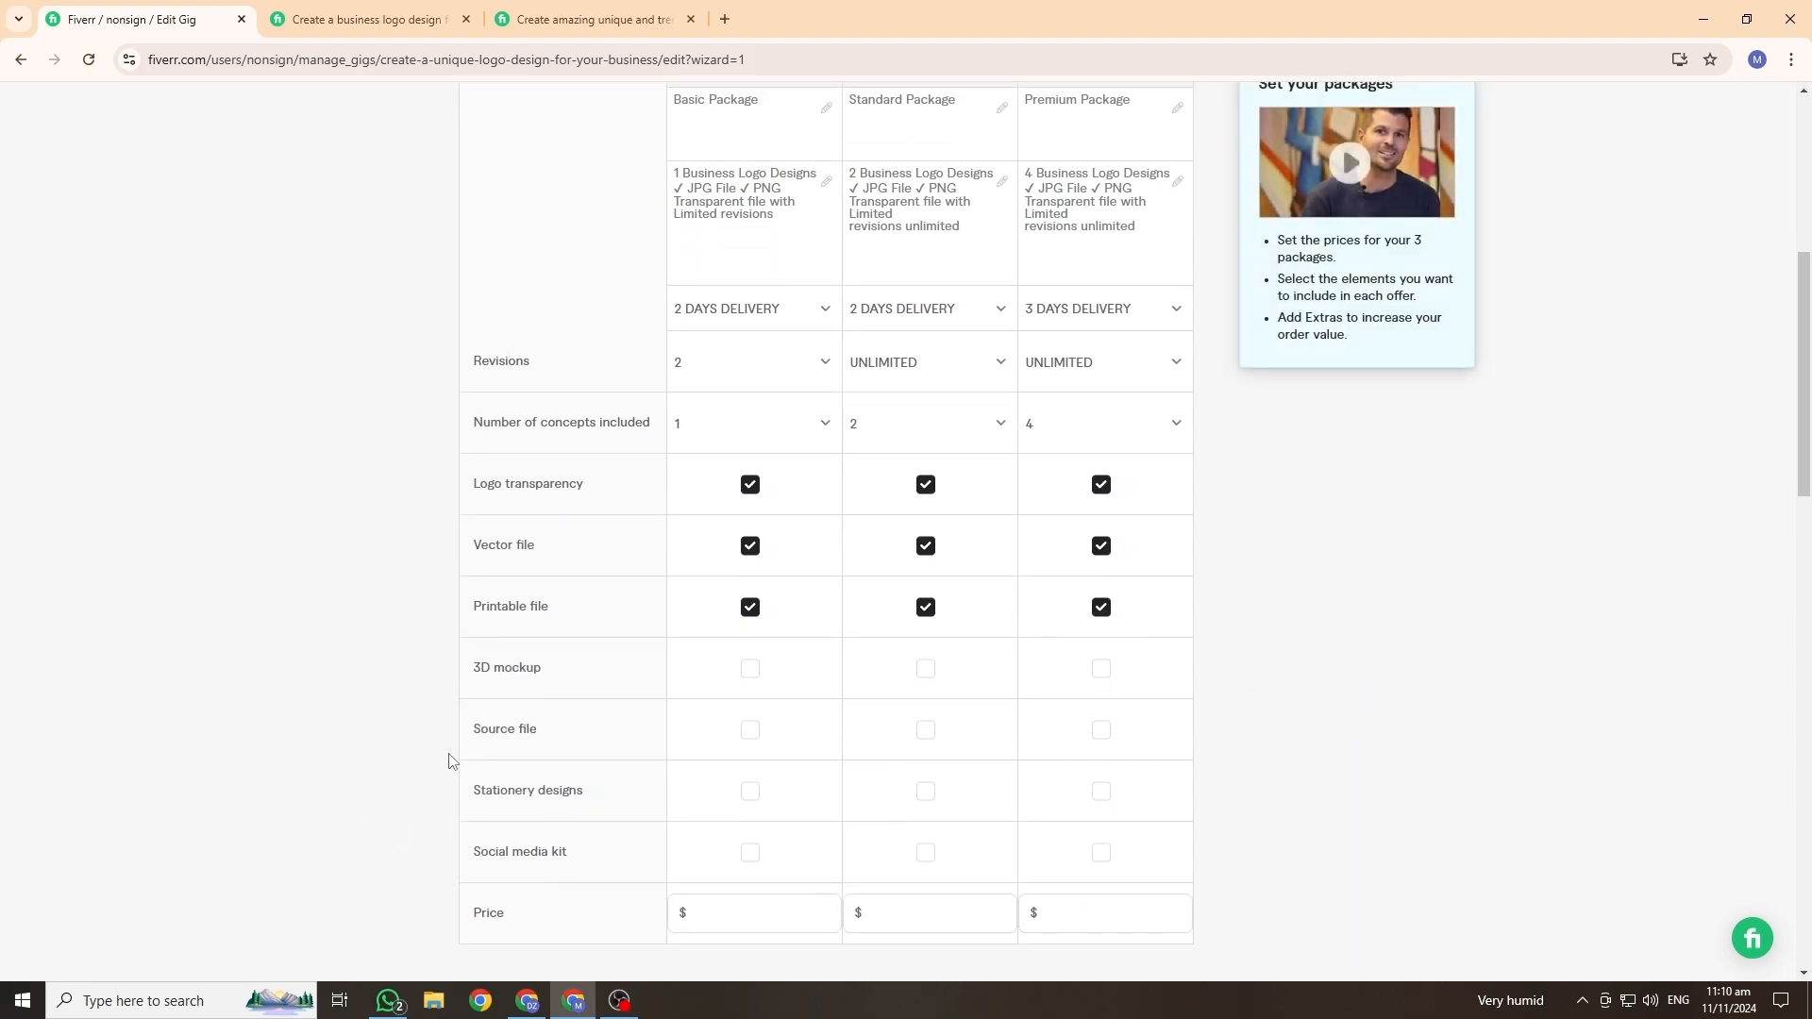
pyautogui.click(748, 731)
pyautogui.click(926, 732)
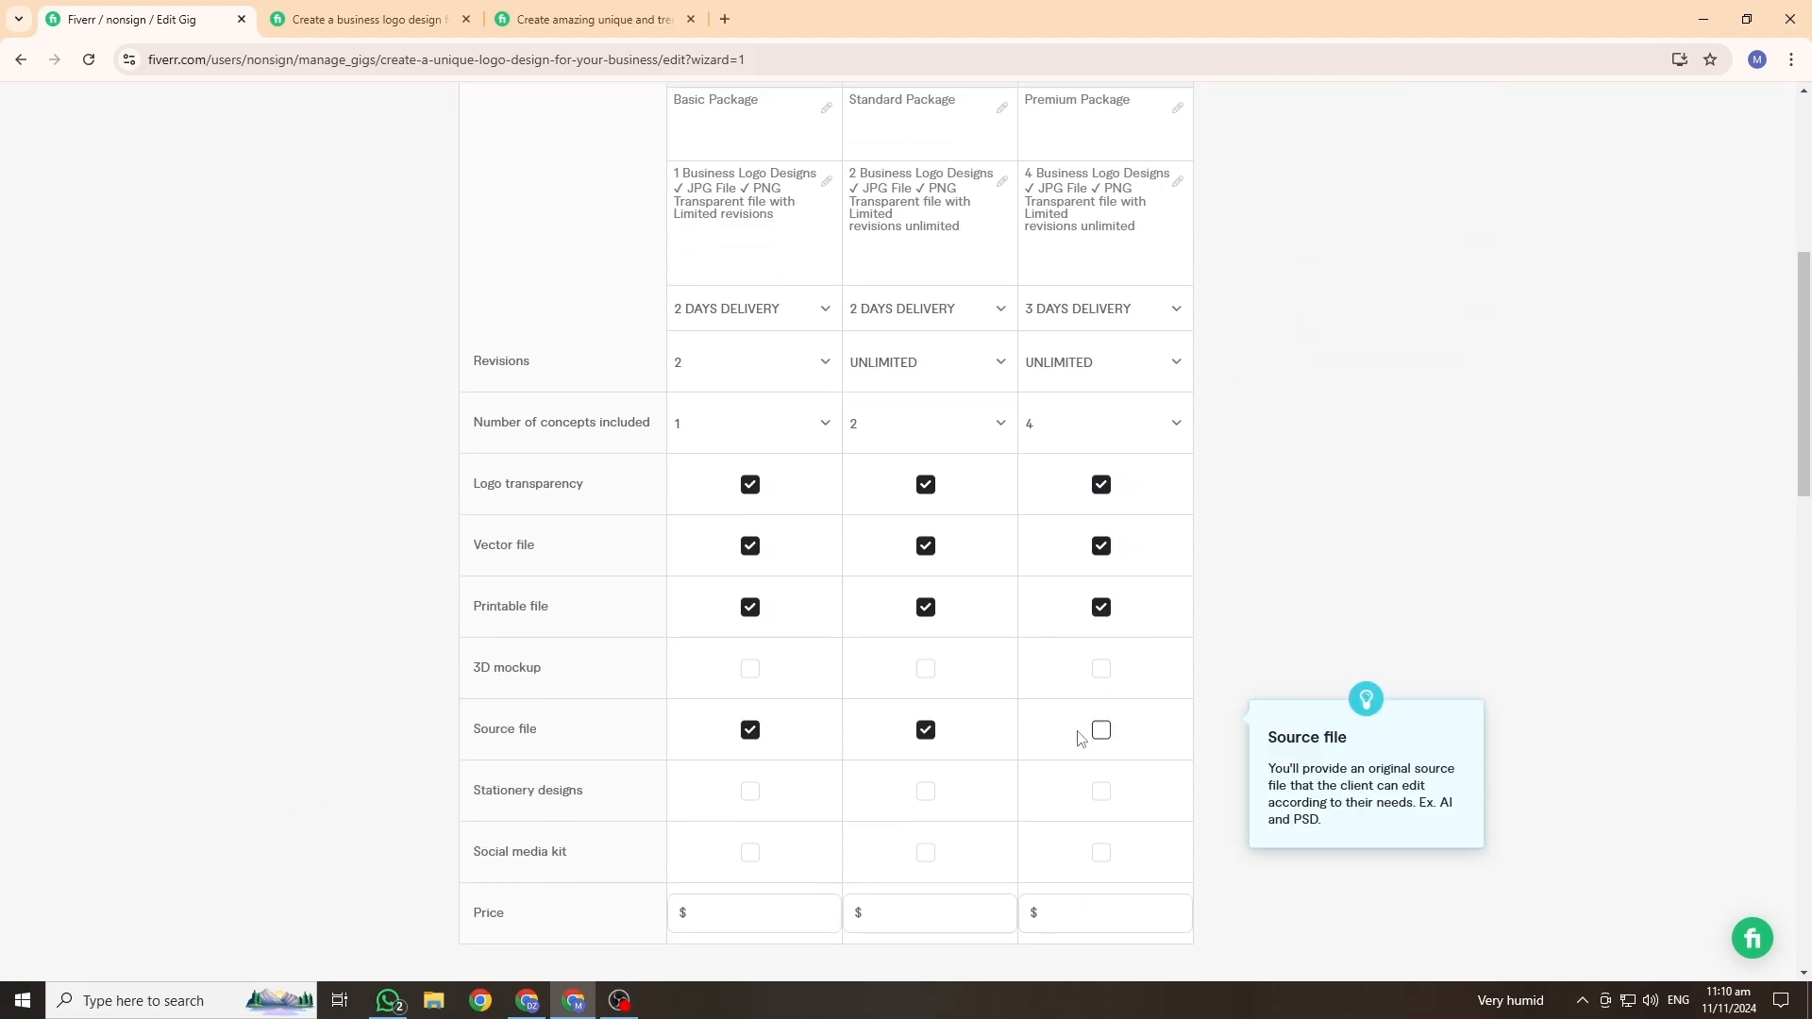
pyautogui.click(1102, 732)
# Step: Check the Basic package prices in the two open competitor logo design gigs as a pricing reference
pyautogui.scroll(-4, 1591, 847)
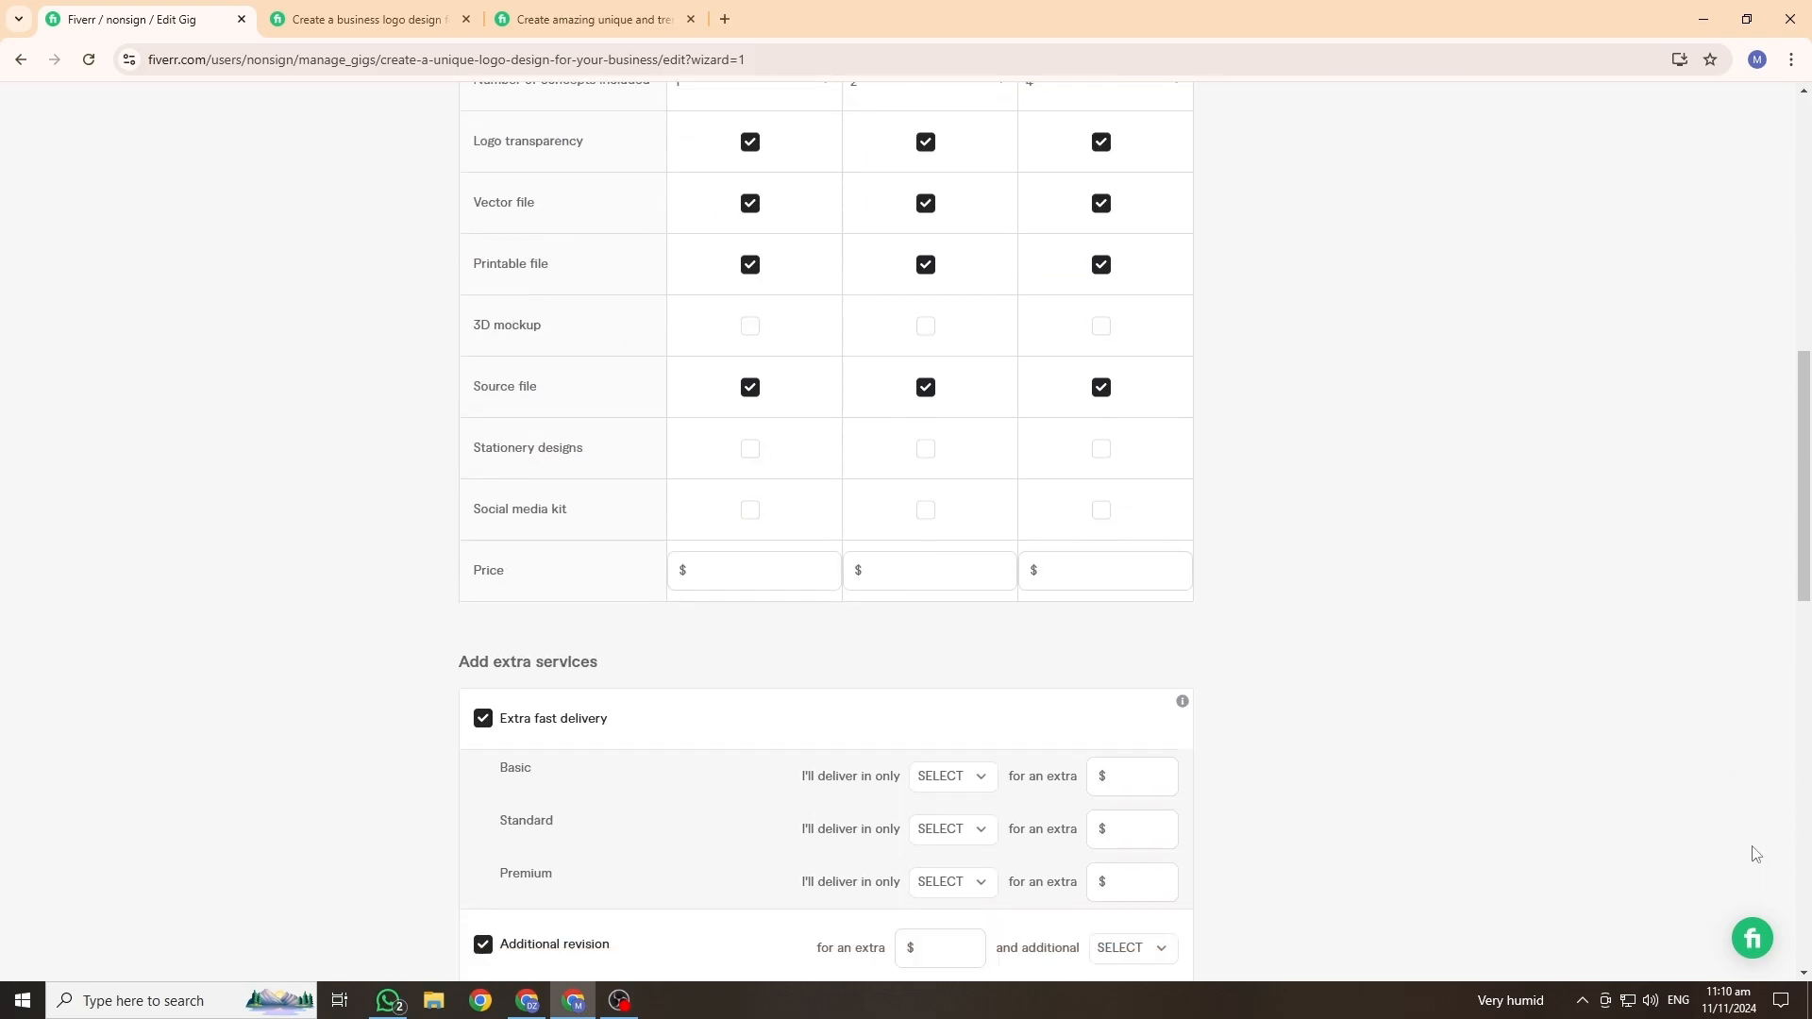
pyautogui.scroll(2, 804, 736)
pyautogui.scroll(1, 803, 736)
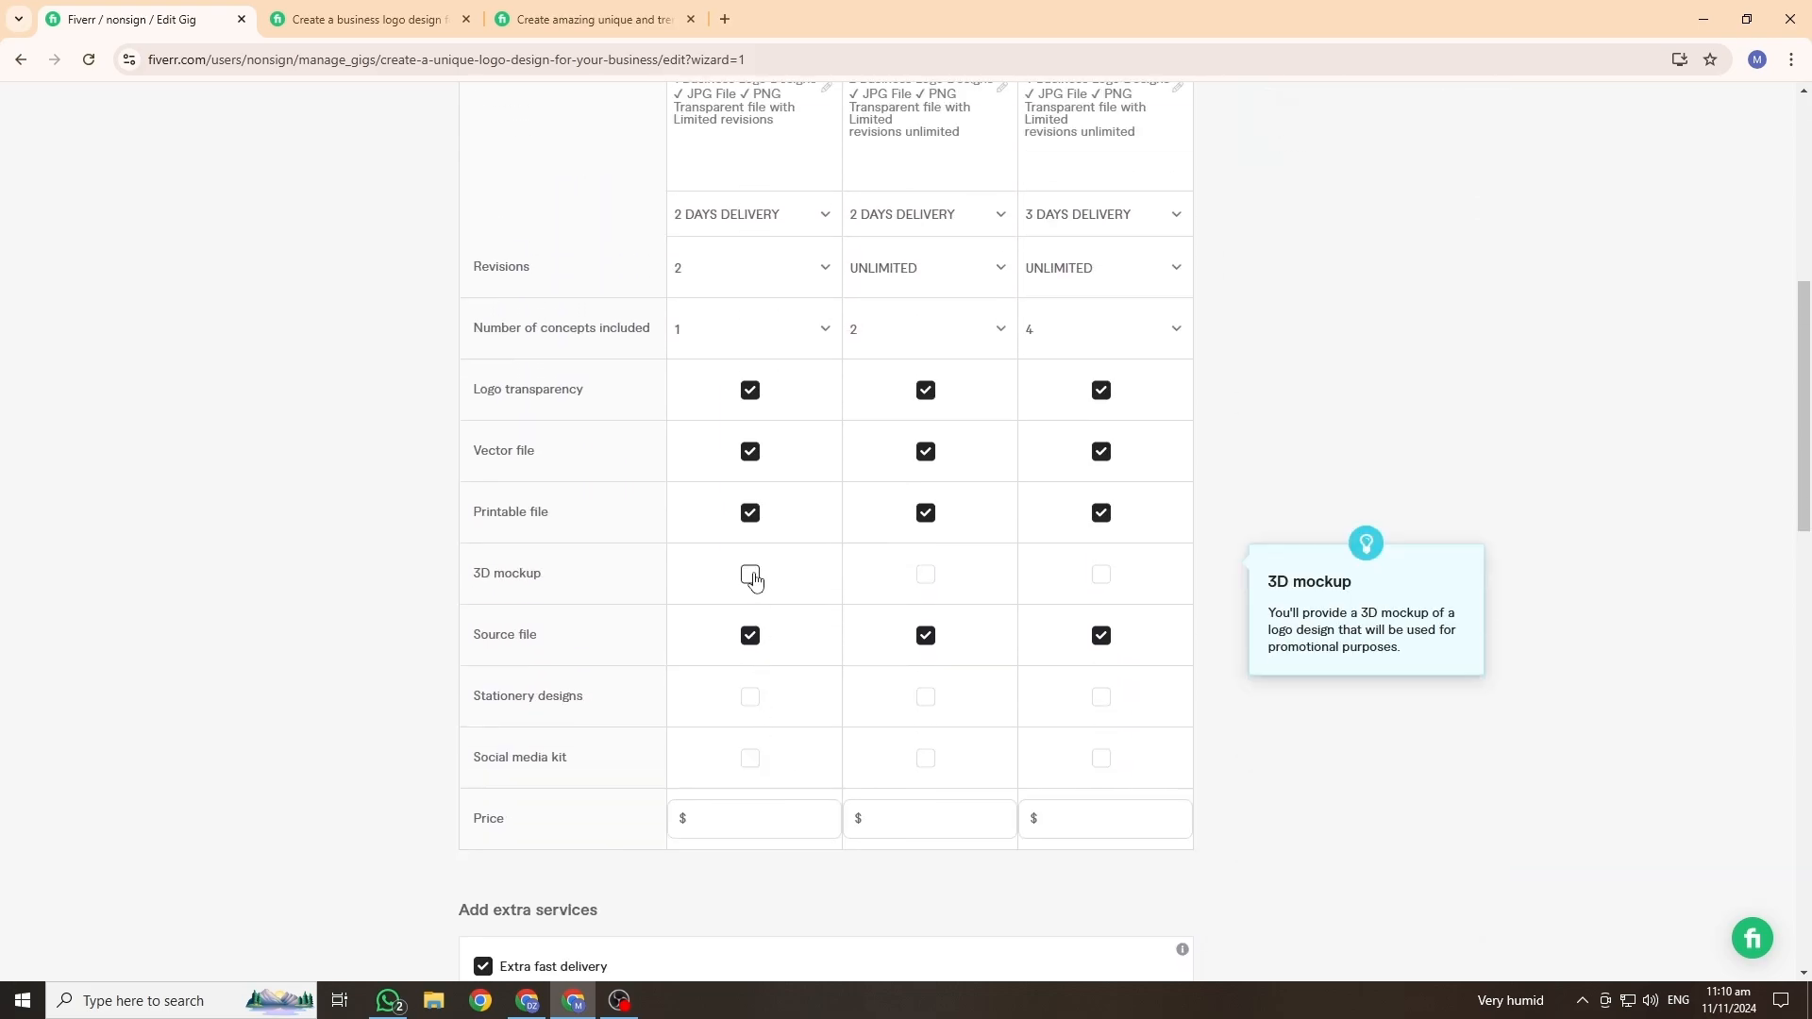
pyautogui.scroll(1, 798, 406)
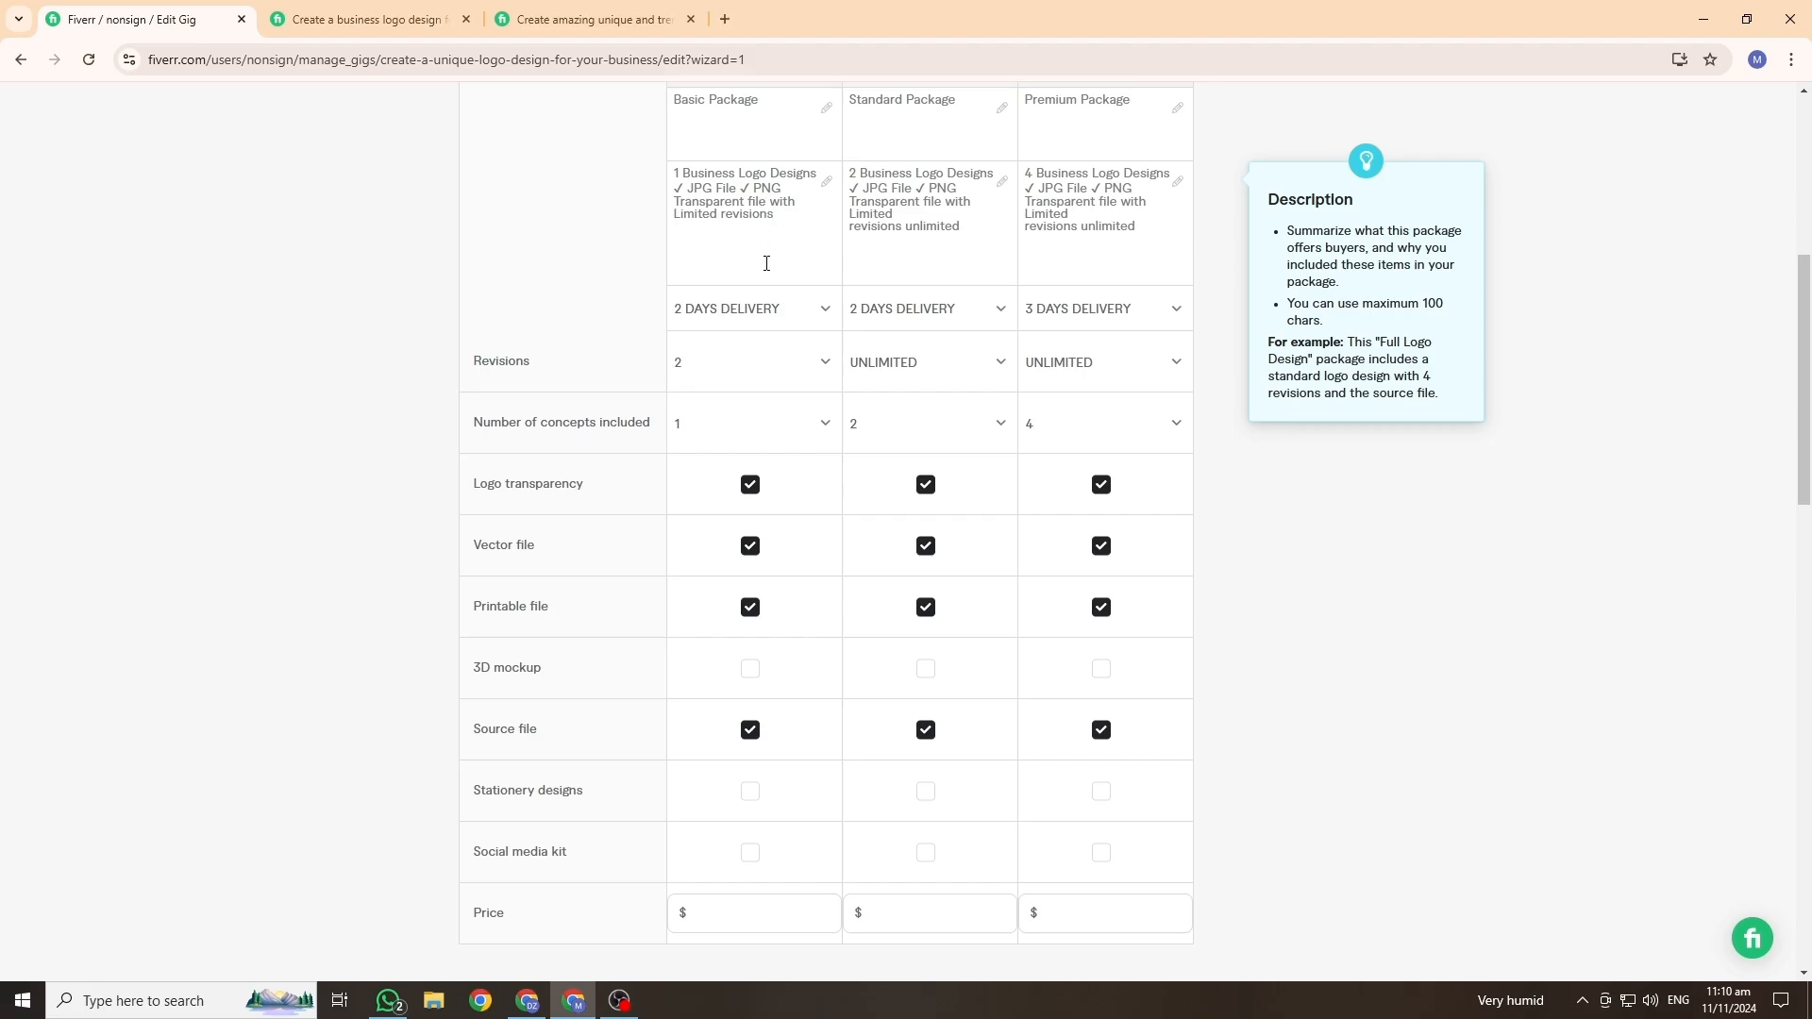
pyautogui.click(774, 912)
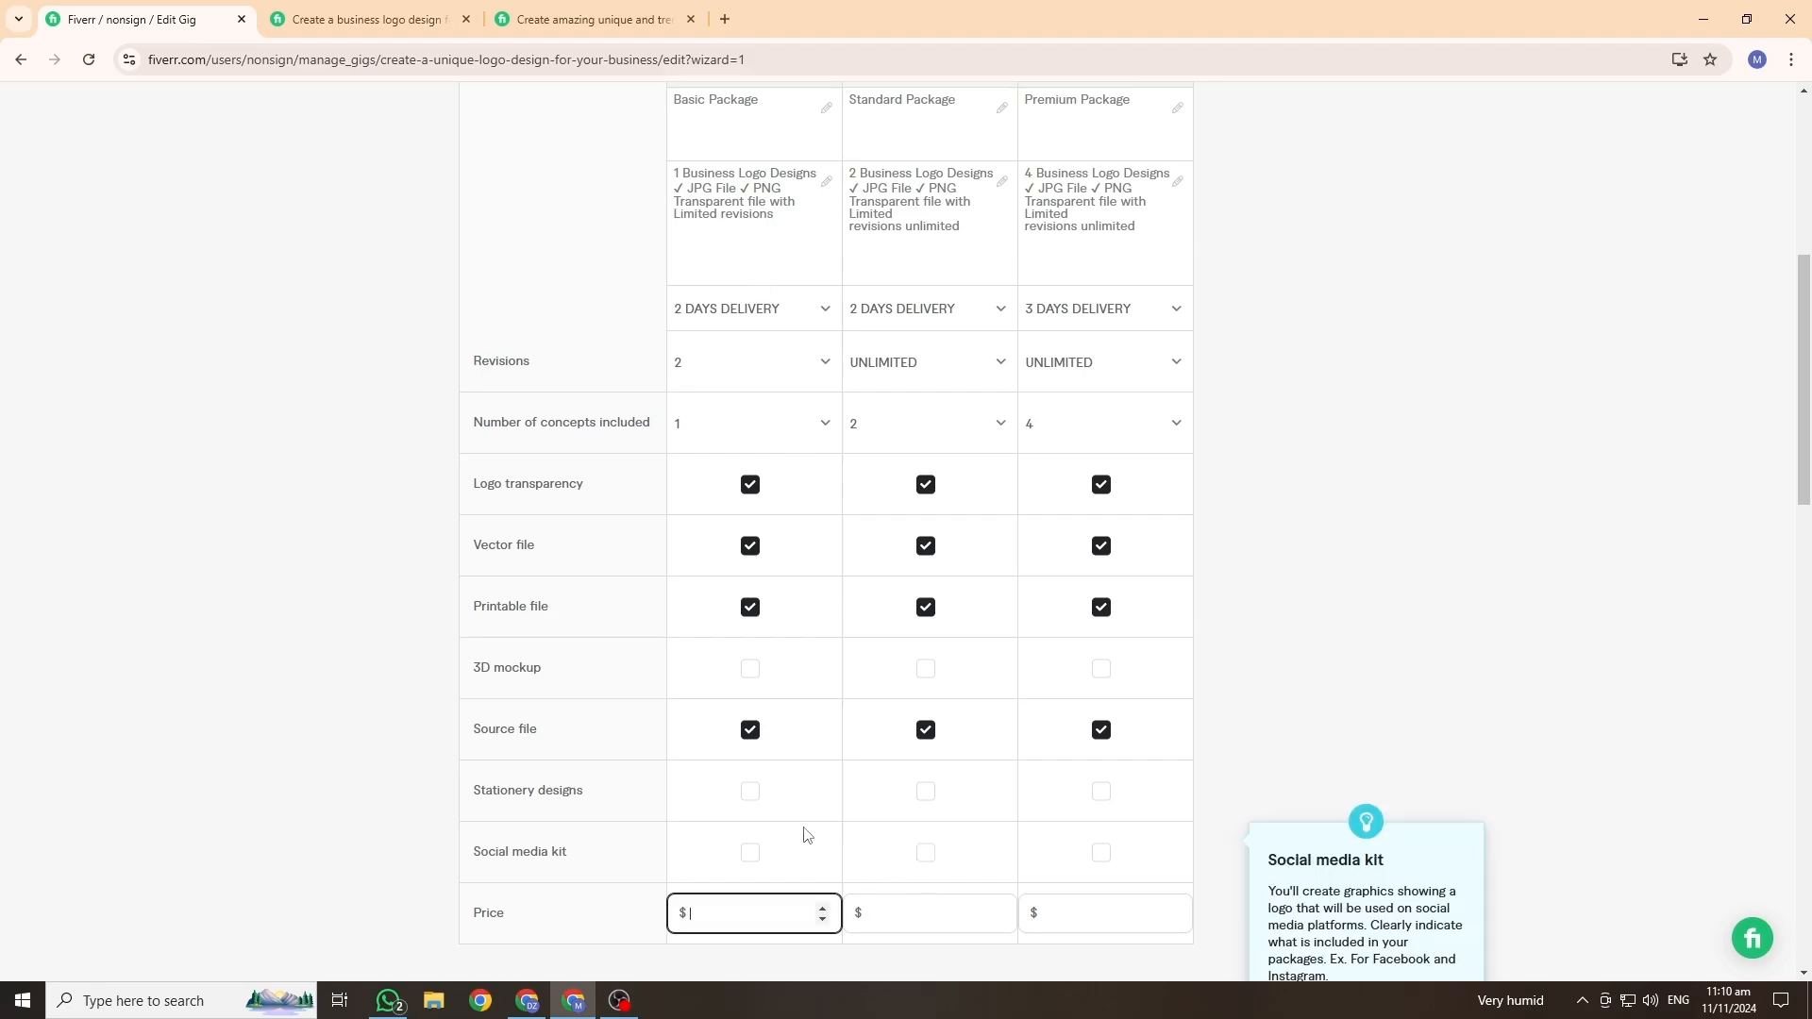
pyautogui.hotkey('ctrl', 'Tab')
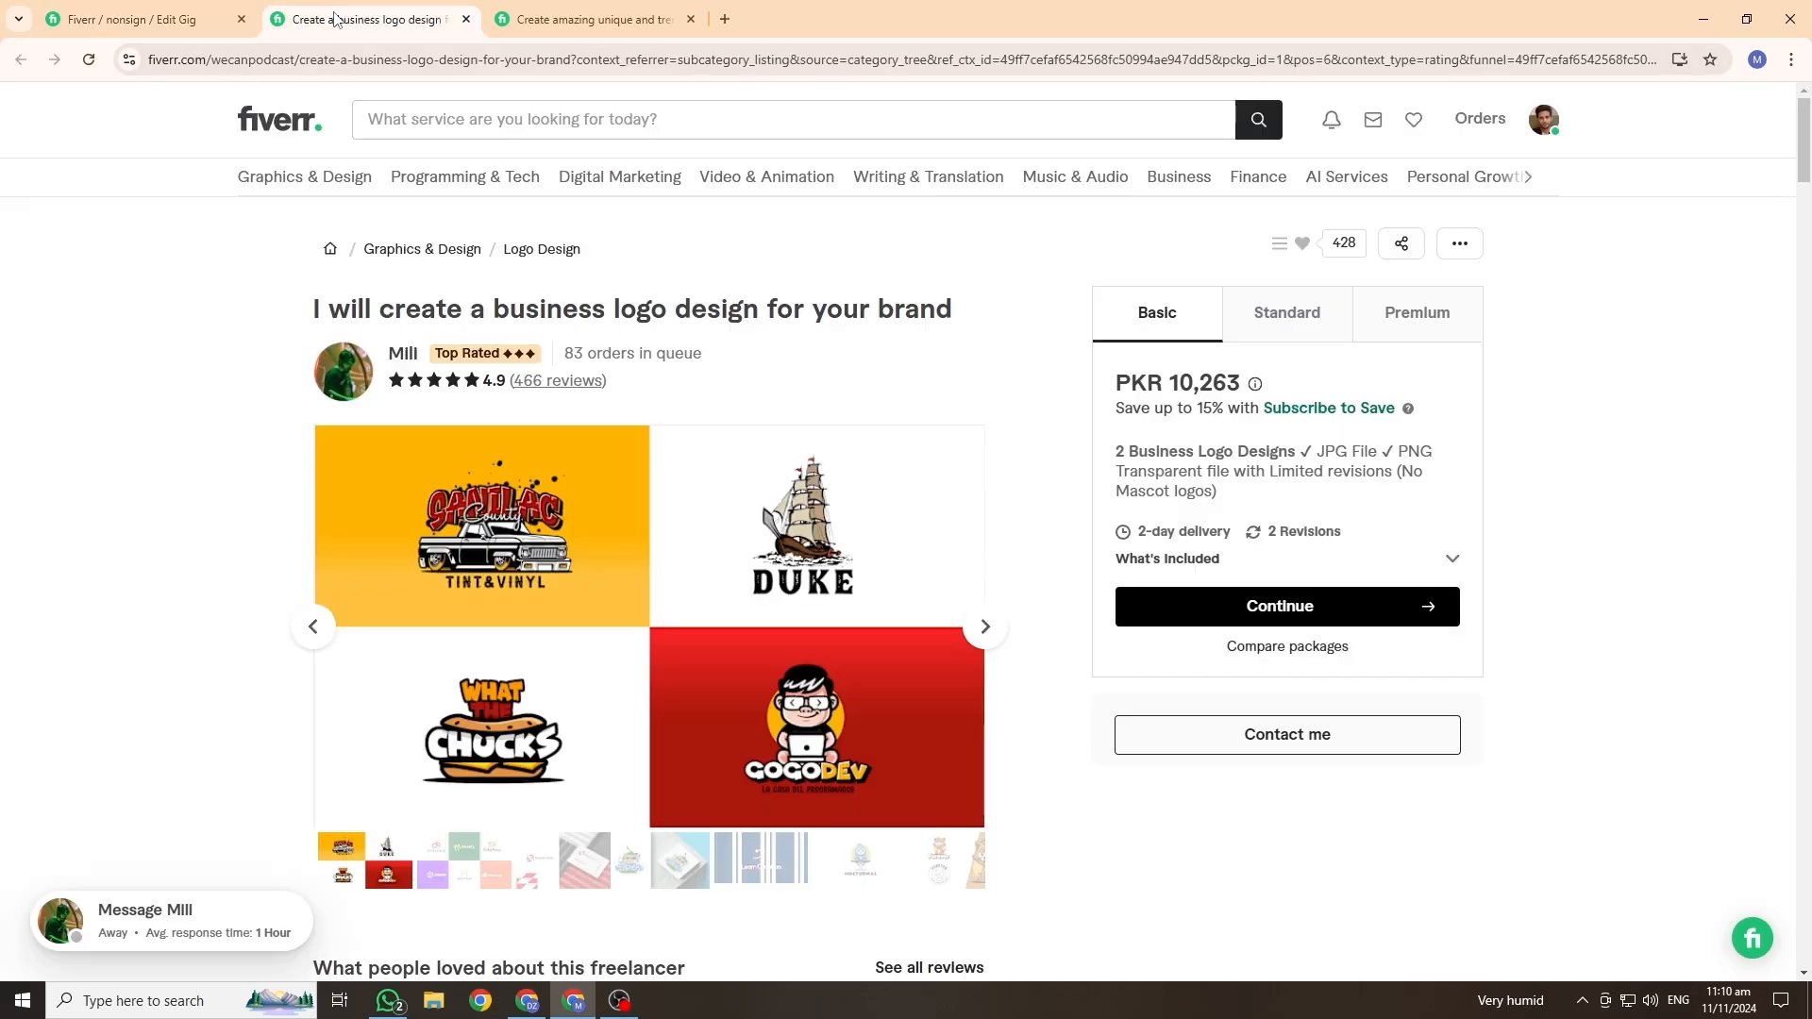
pyautogui.moveTo(1121, 387); pyautogui.dragTo(1197, 385)
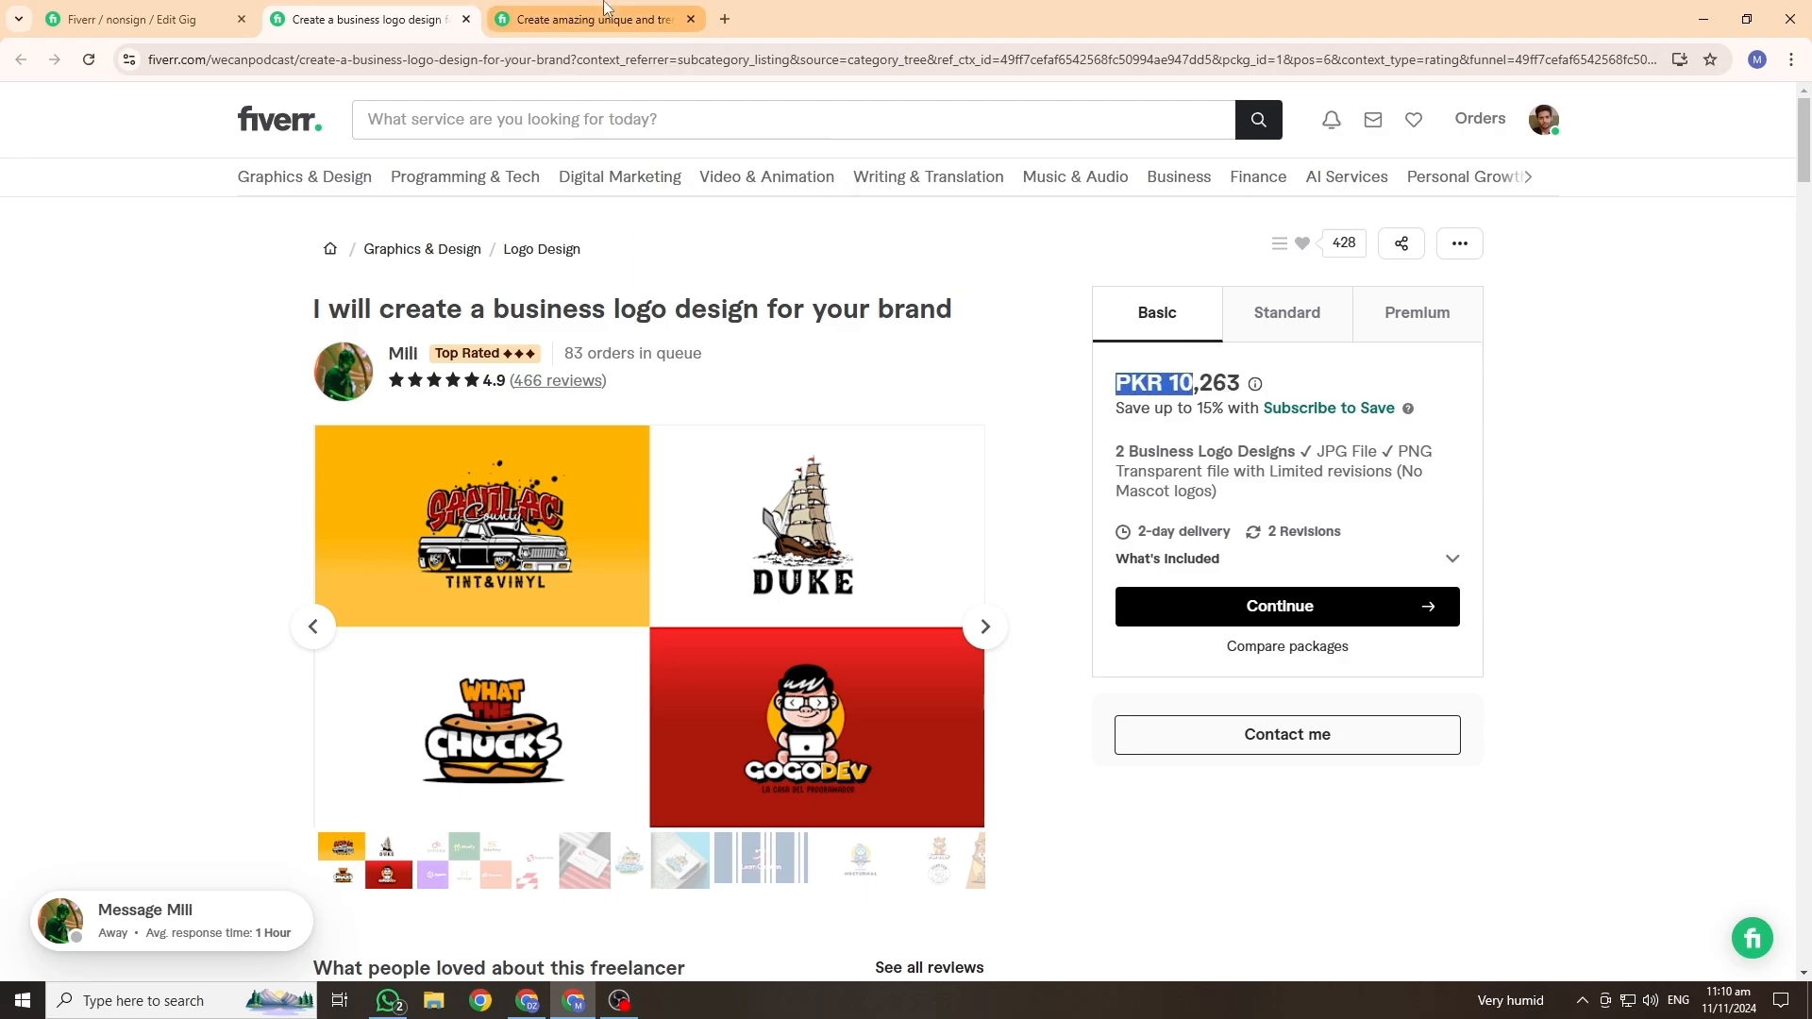
pyautogui.hotkey('ctrl', 'Tab')
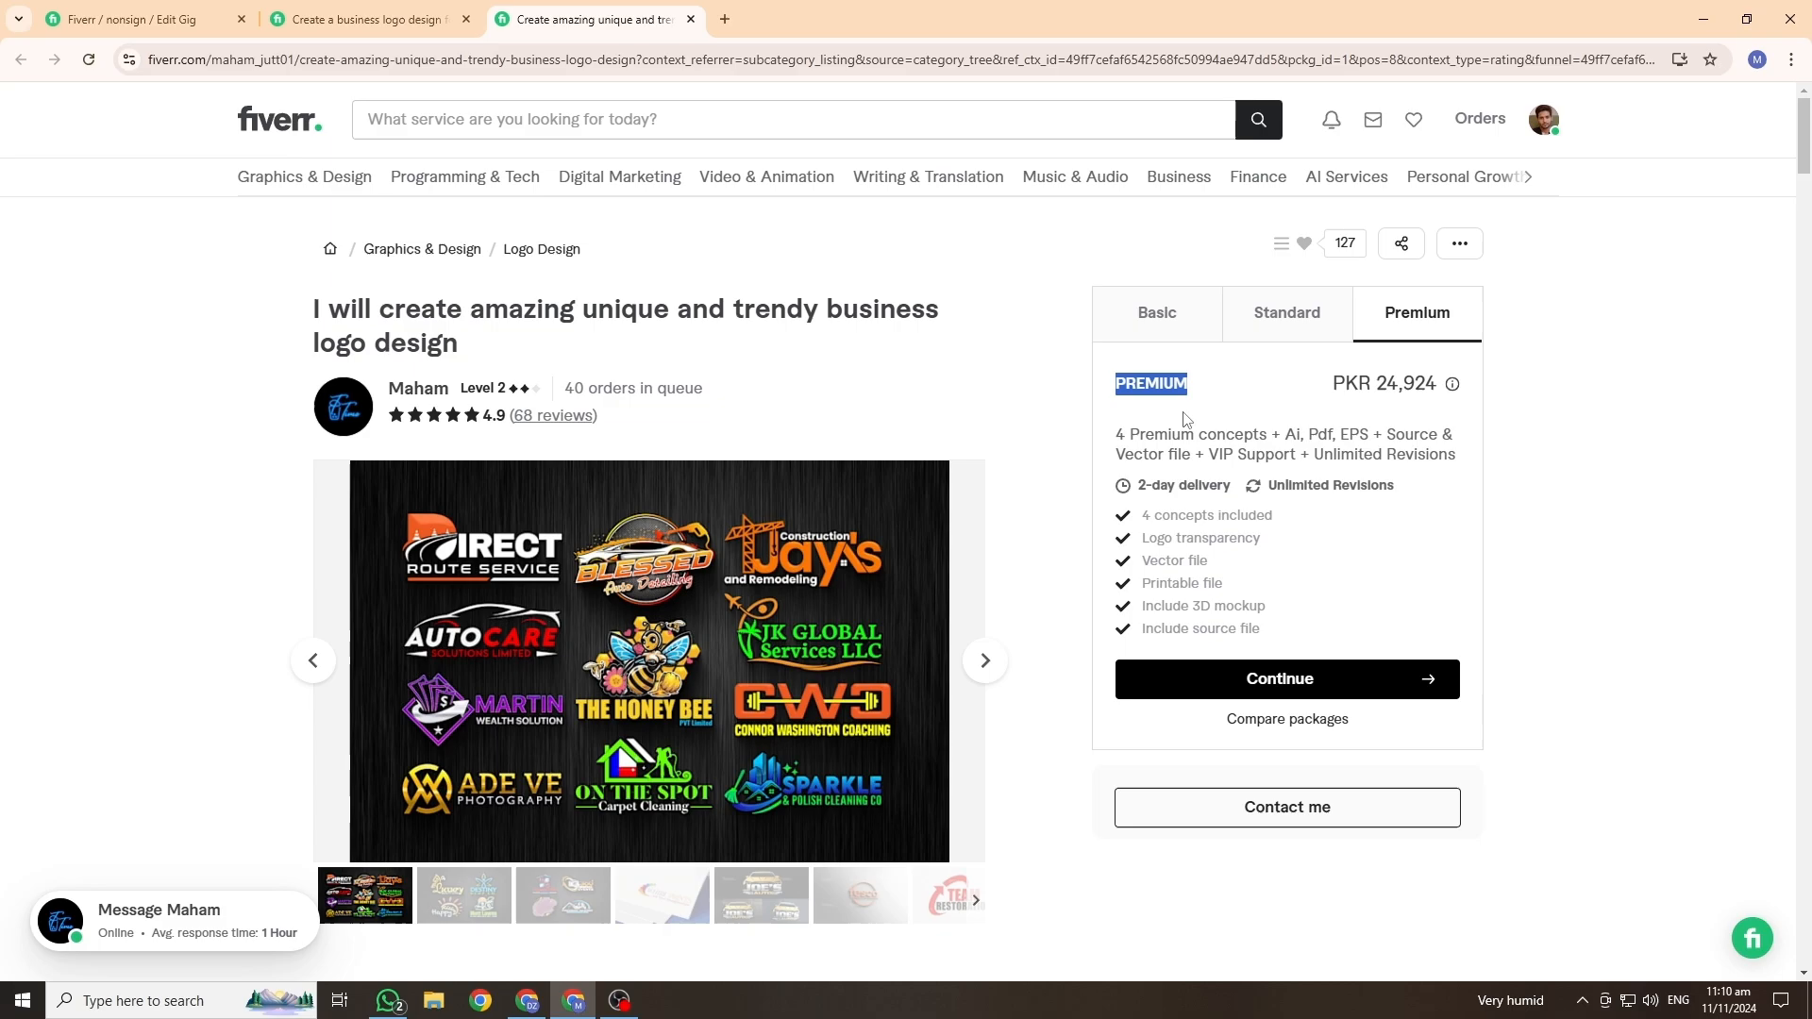
pyautogui.click(1147, 323)
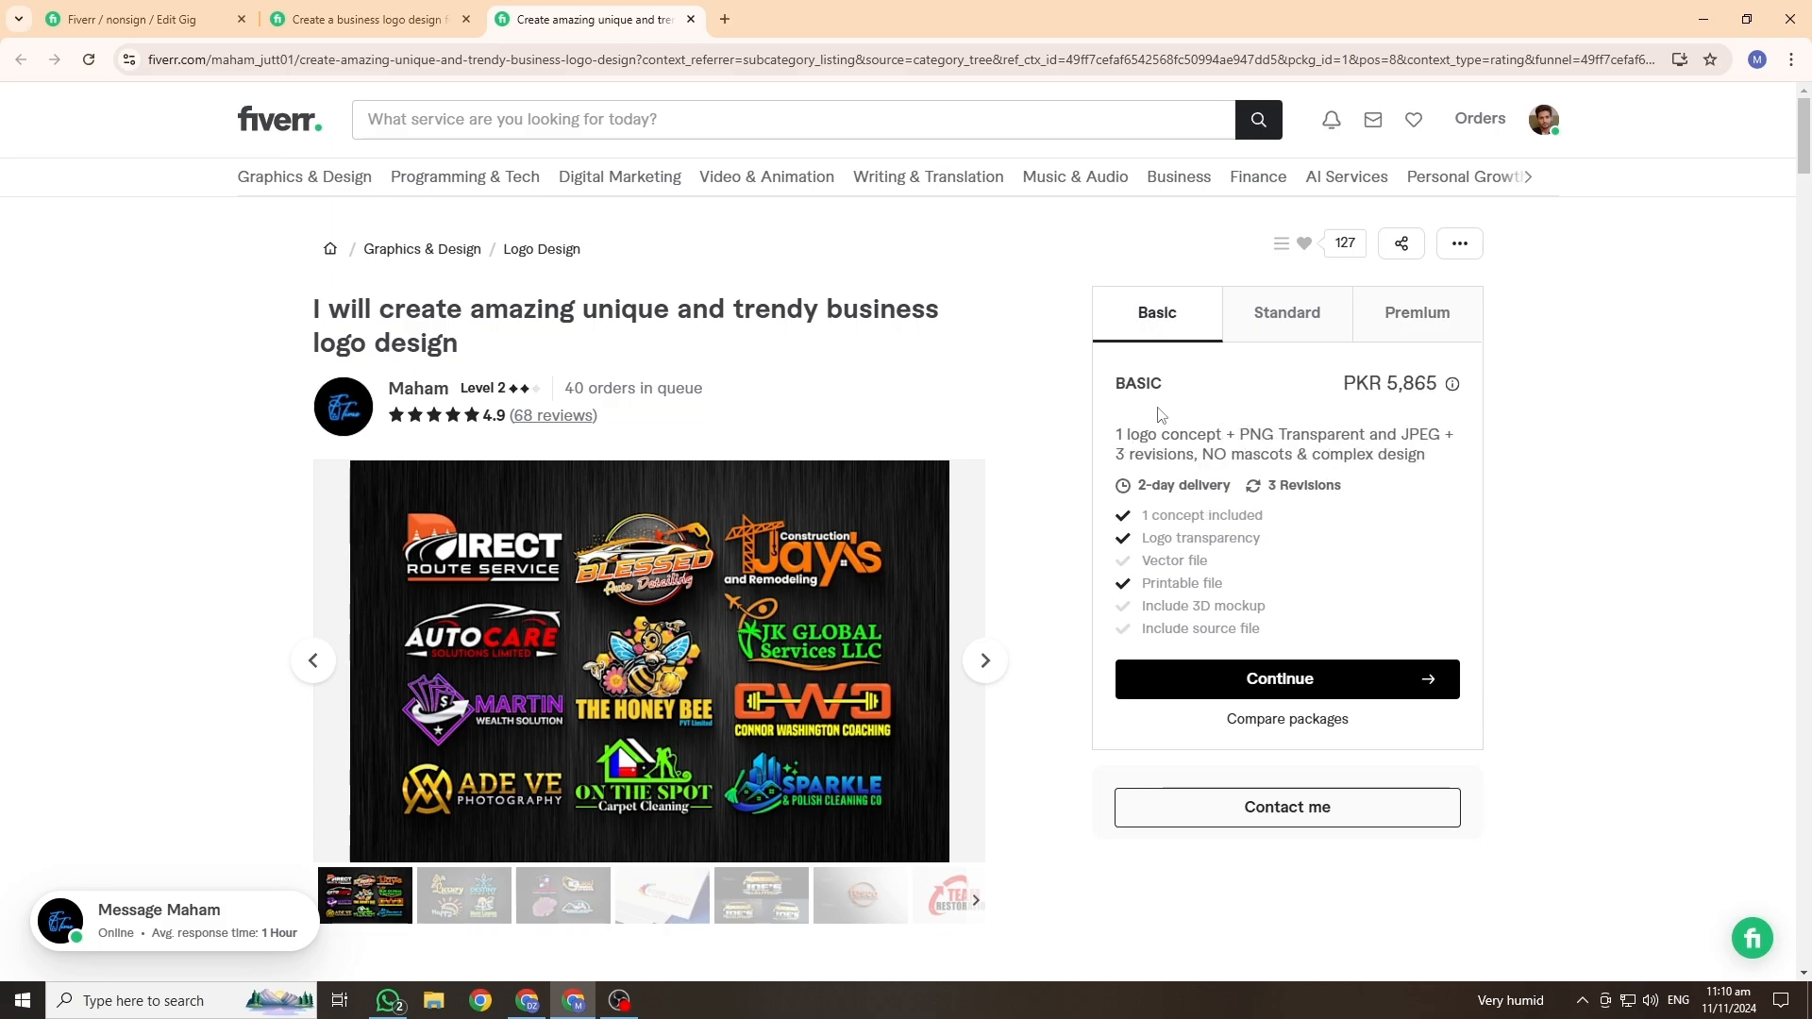
pyautogui.moveTo(1388, 383); pyautogui.dragTo(1441, 391)
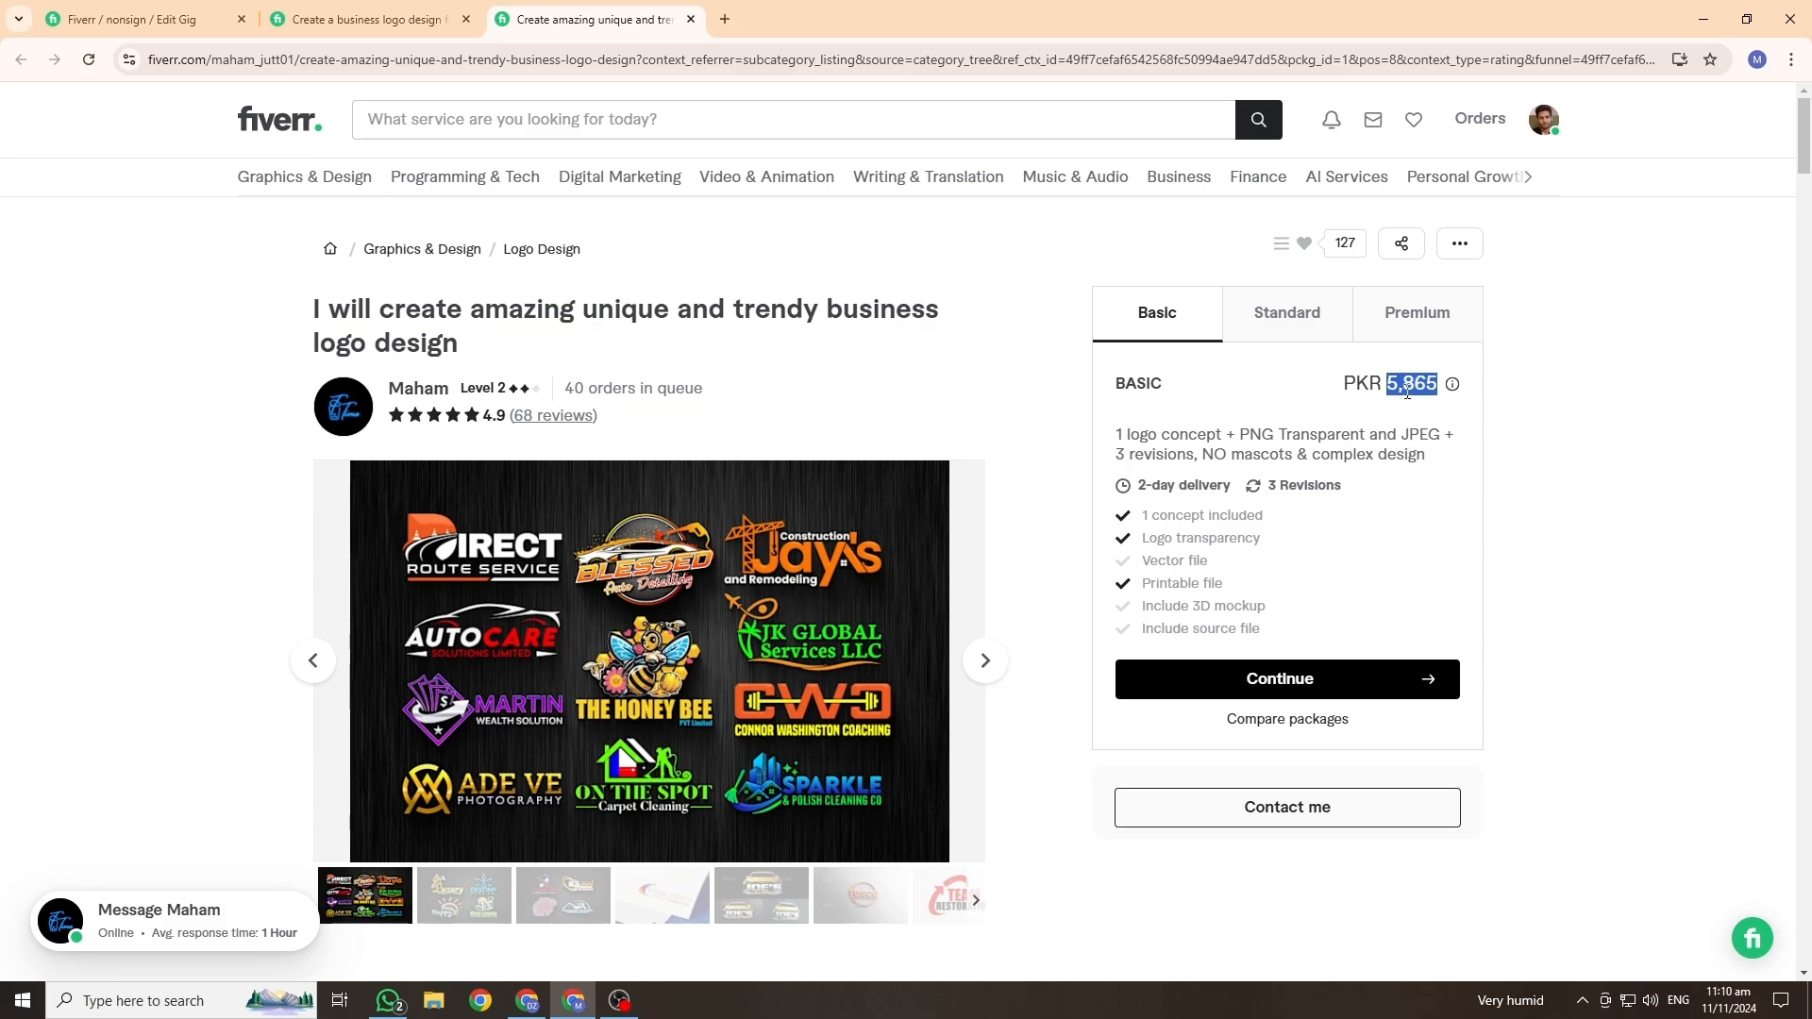
pyautogui.click(1391, 388)
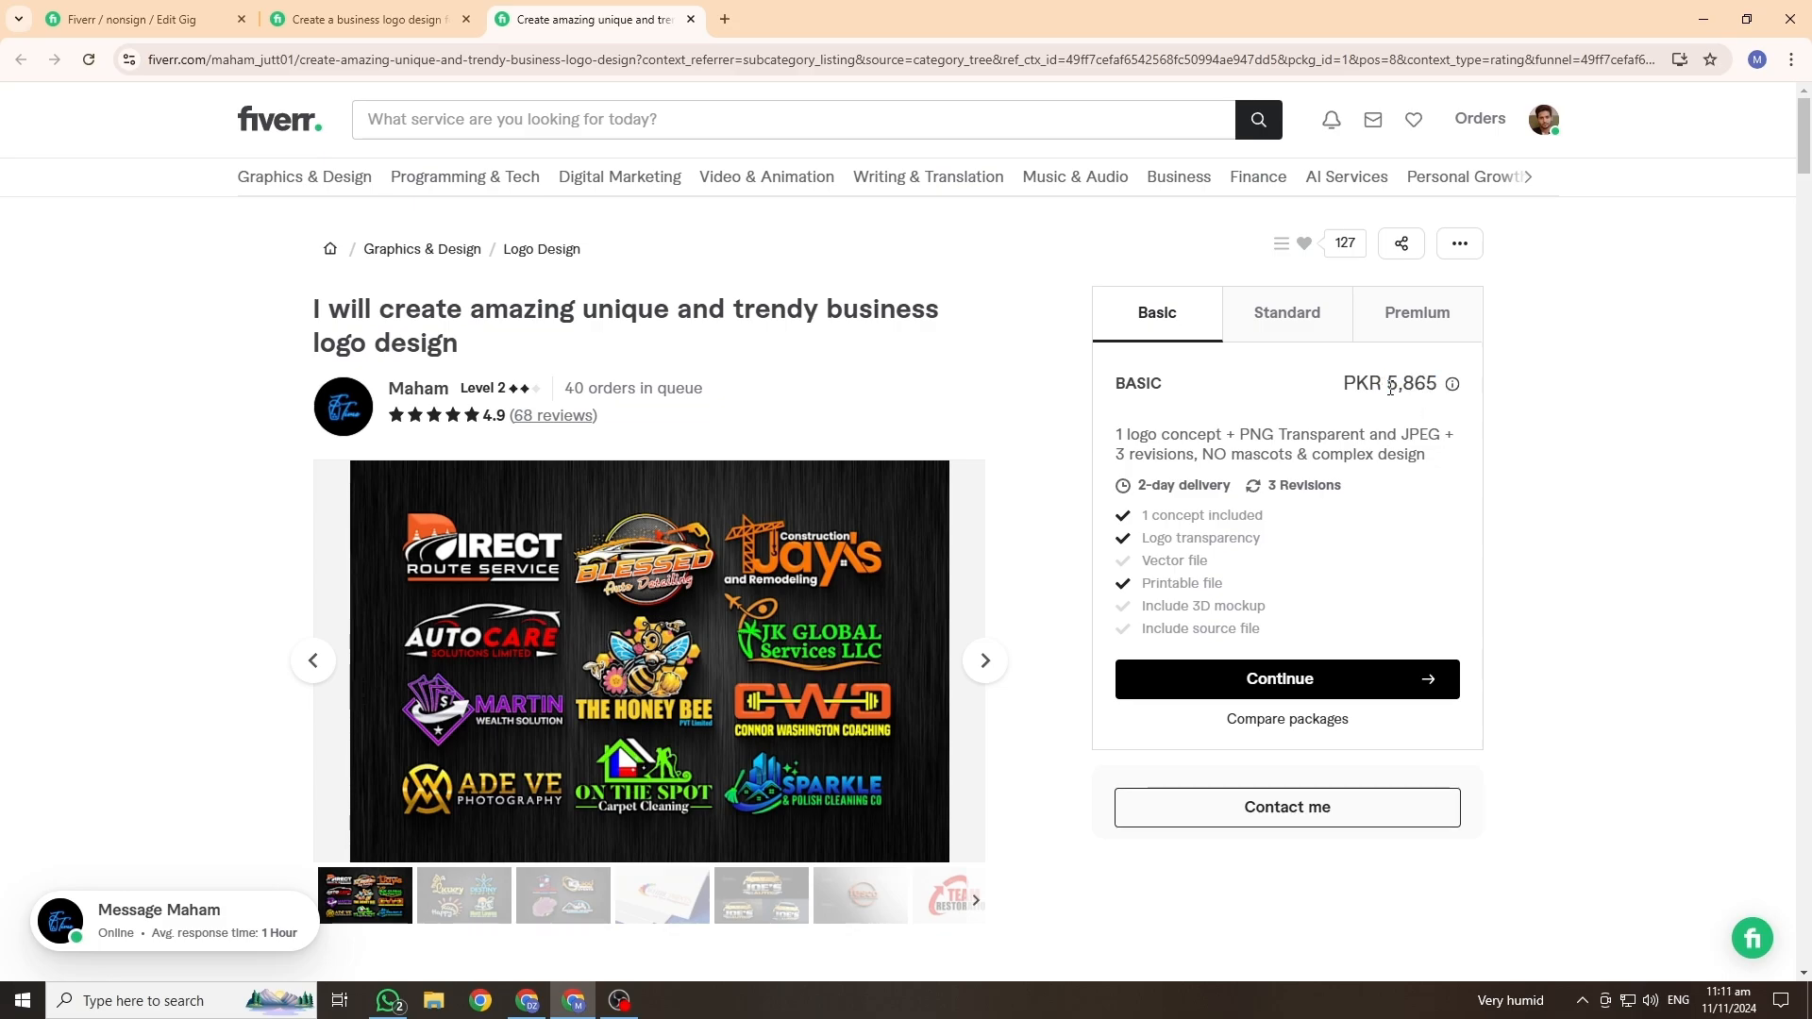
# Step: Set the package prices to $20 for Basic, $50 for Standard and $80 for Premium in the gig being edited
pyautogui.click(151, 18)
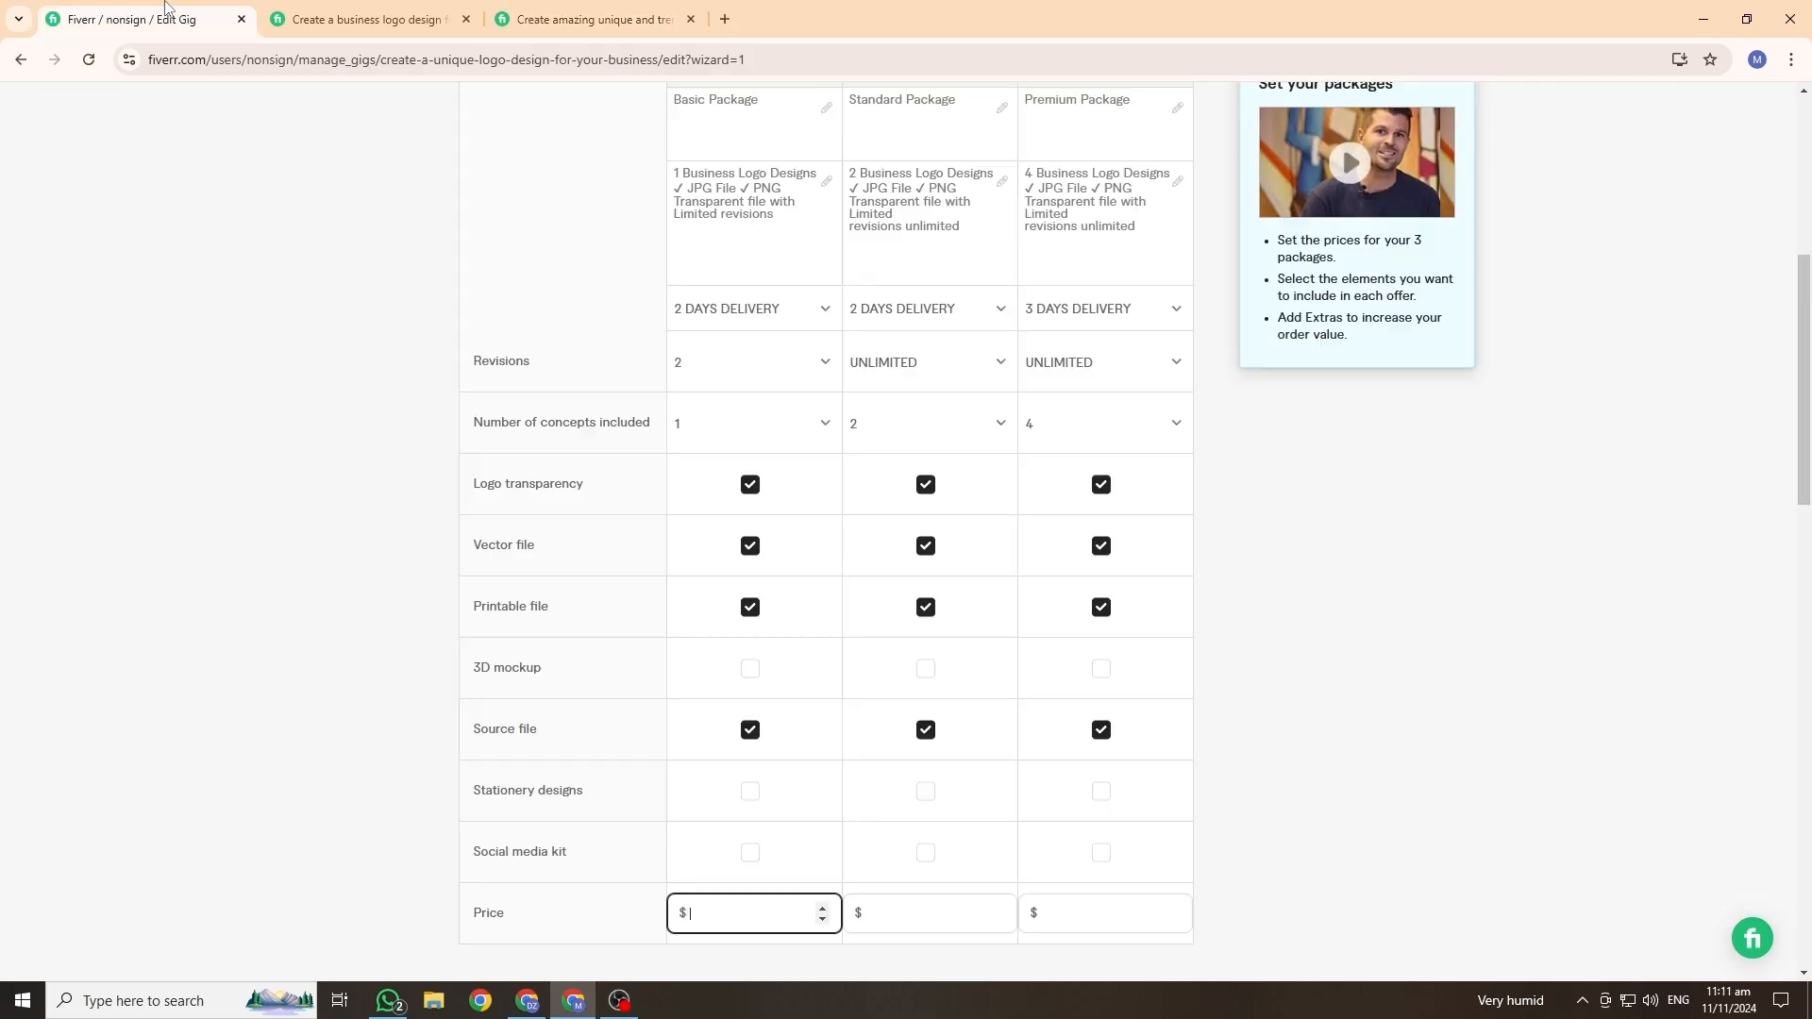
pyautogui.click(762, 912)
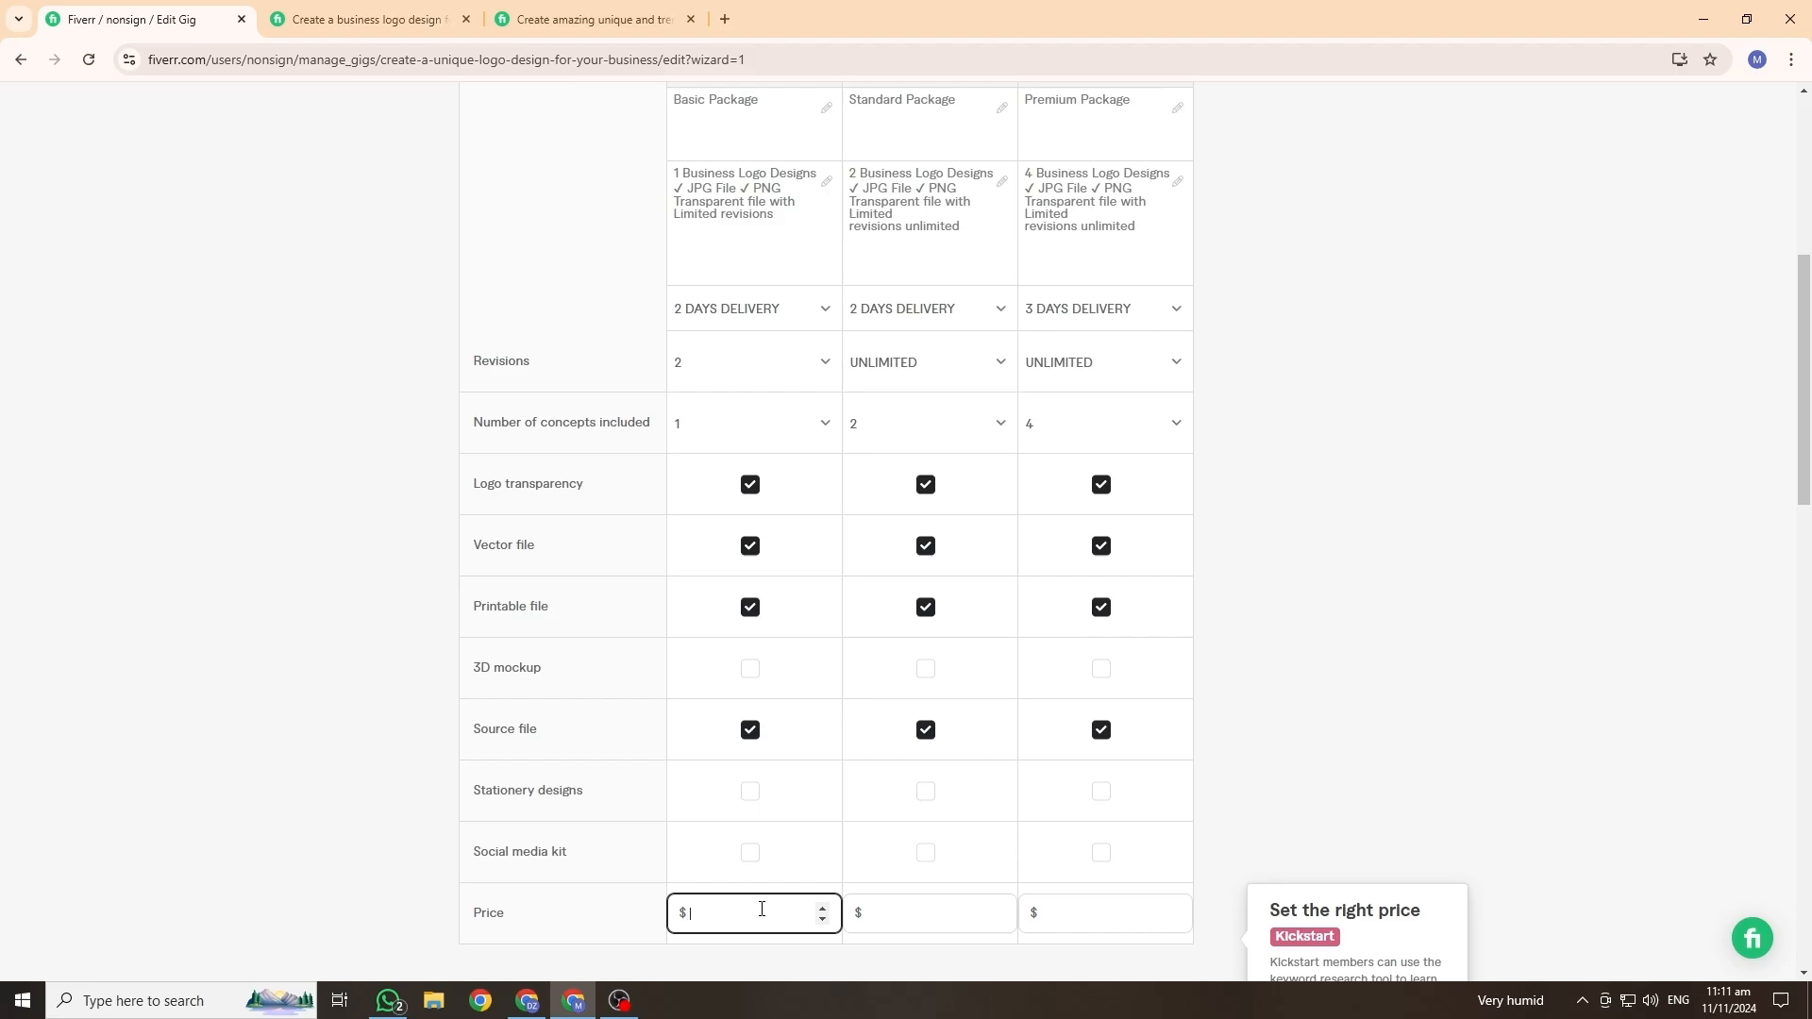
pyautogui.write('35')
pyautogui.click(938, 918)
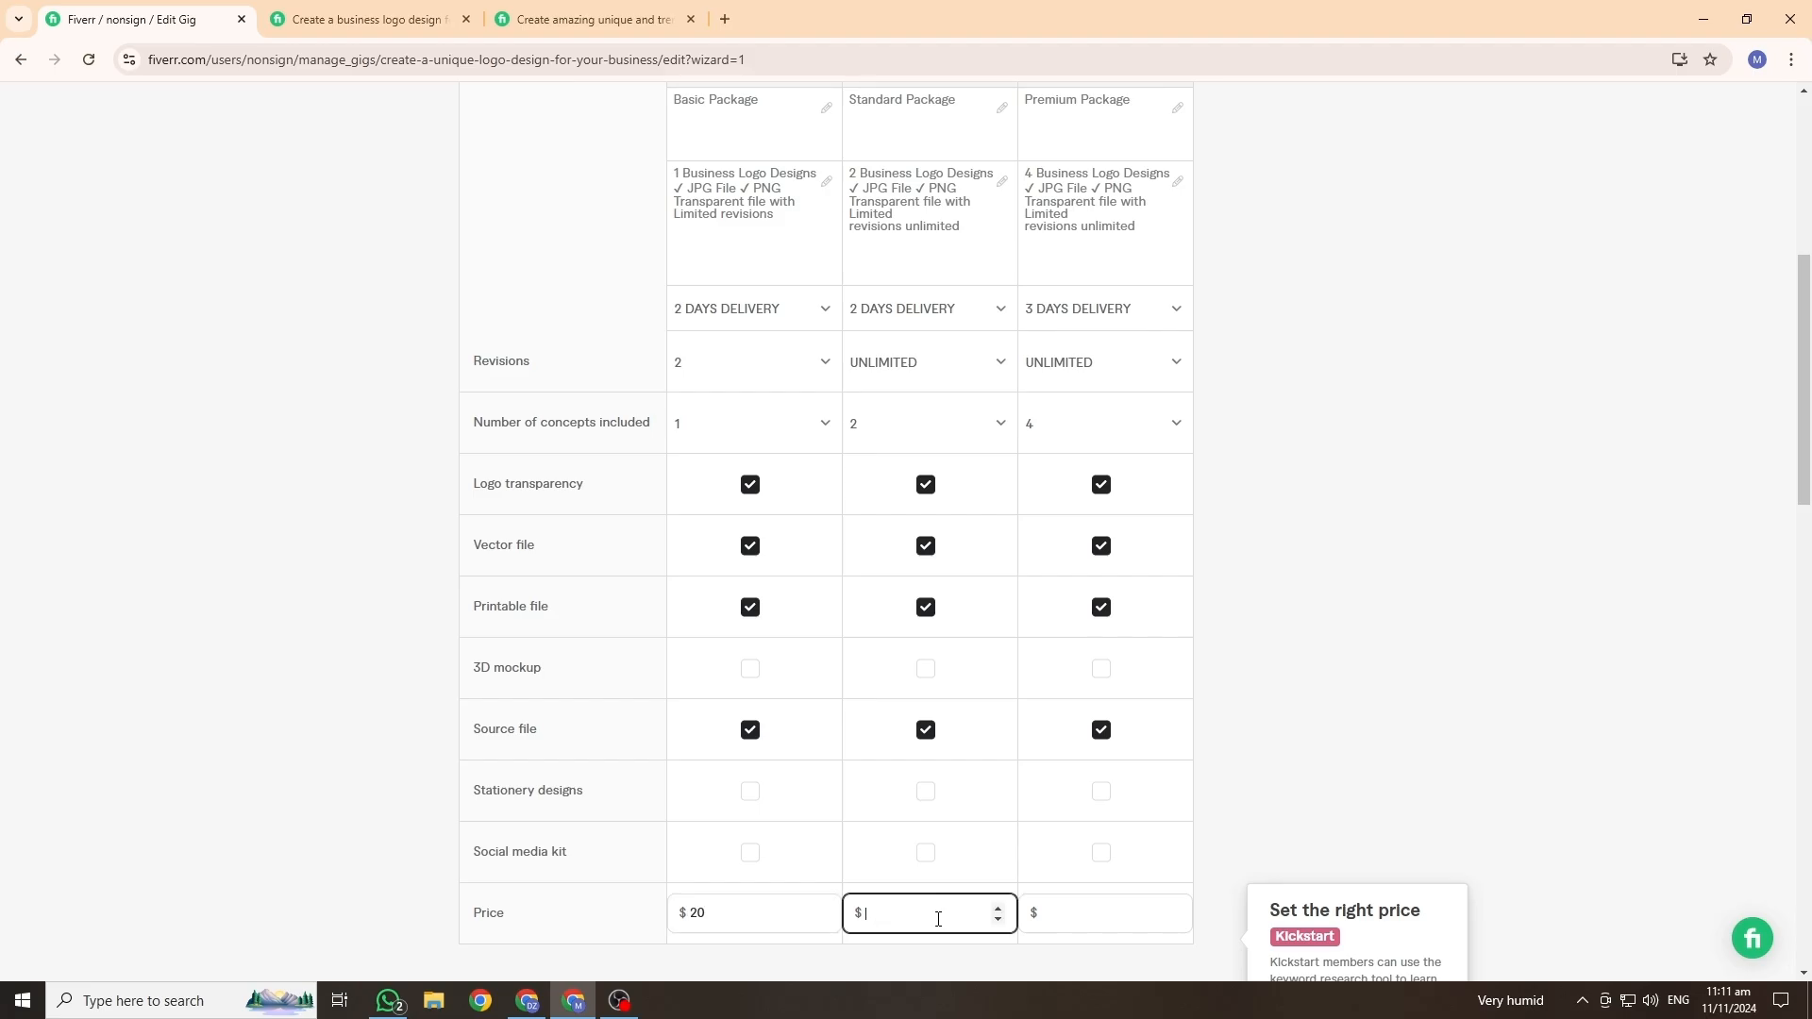
pyautogui.scroll(3, 929, 703)
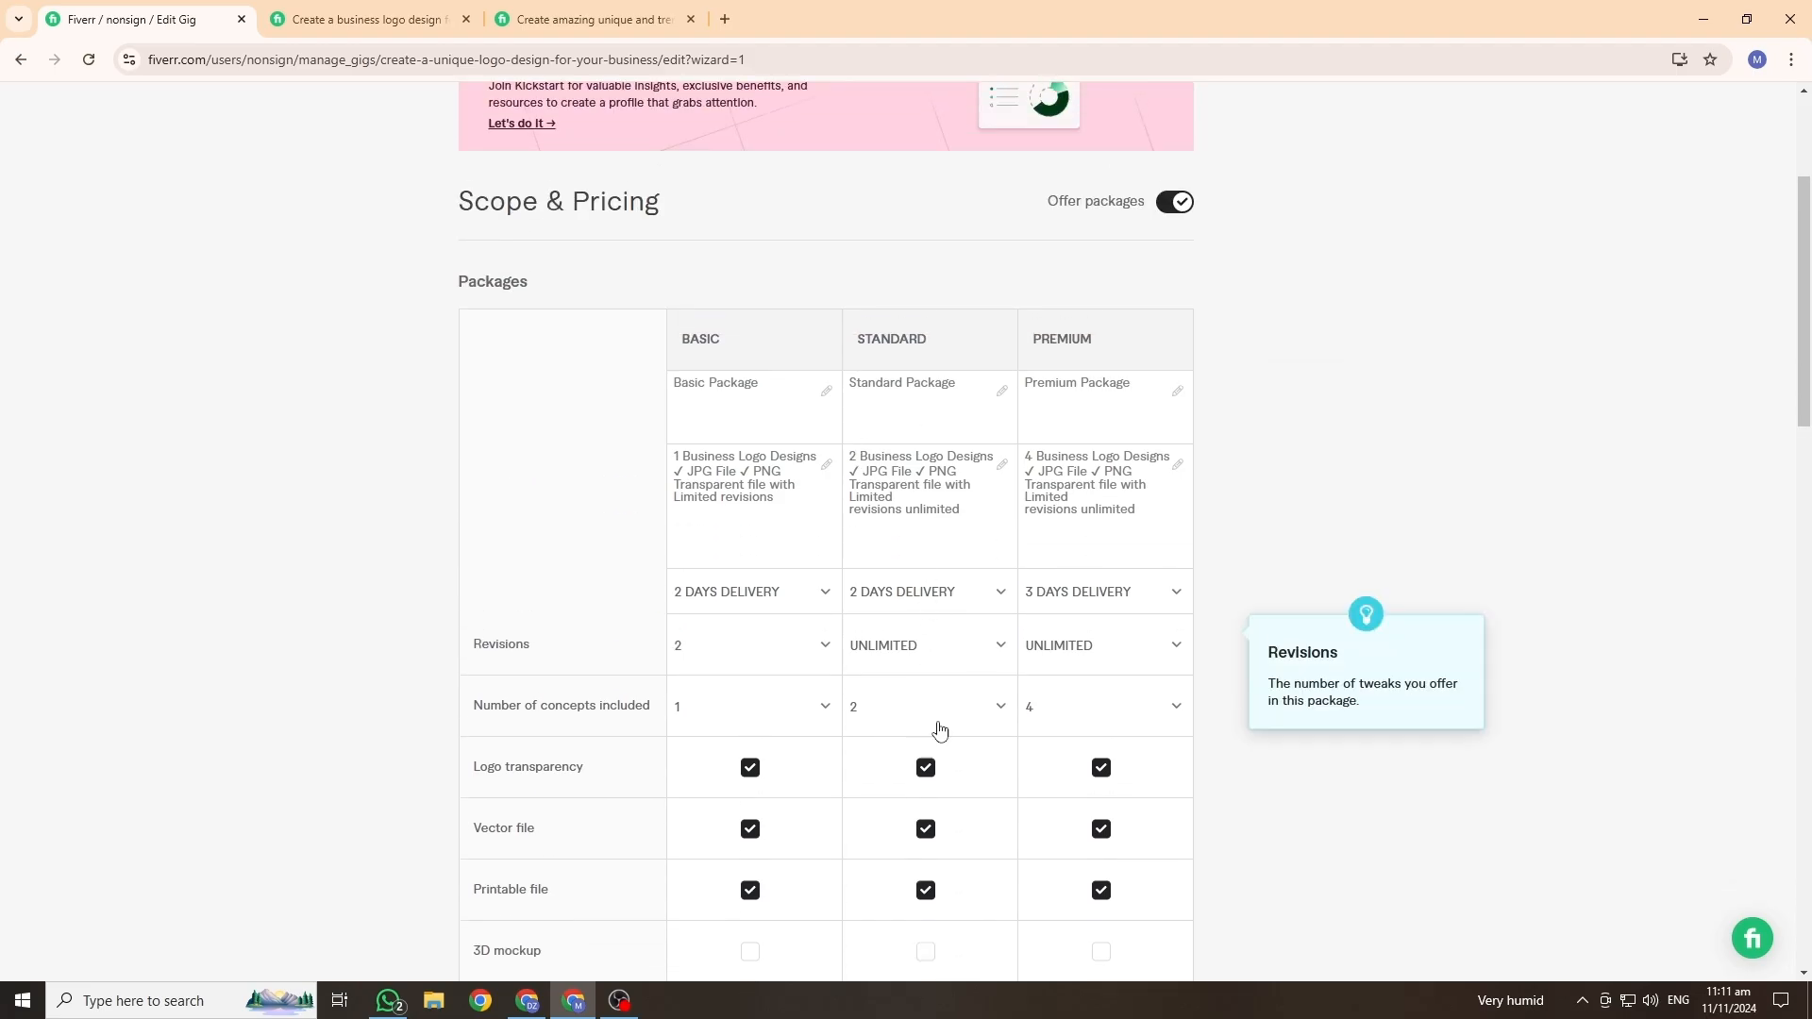
pyautogui.scroll(-4, 953, 793)
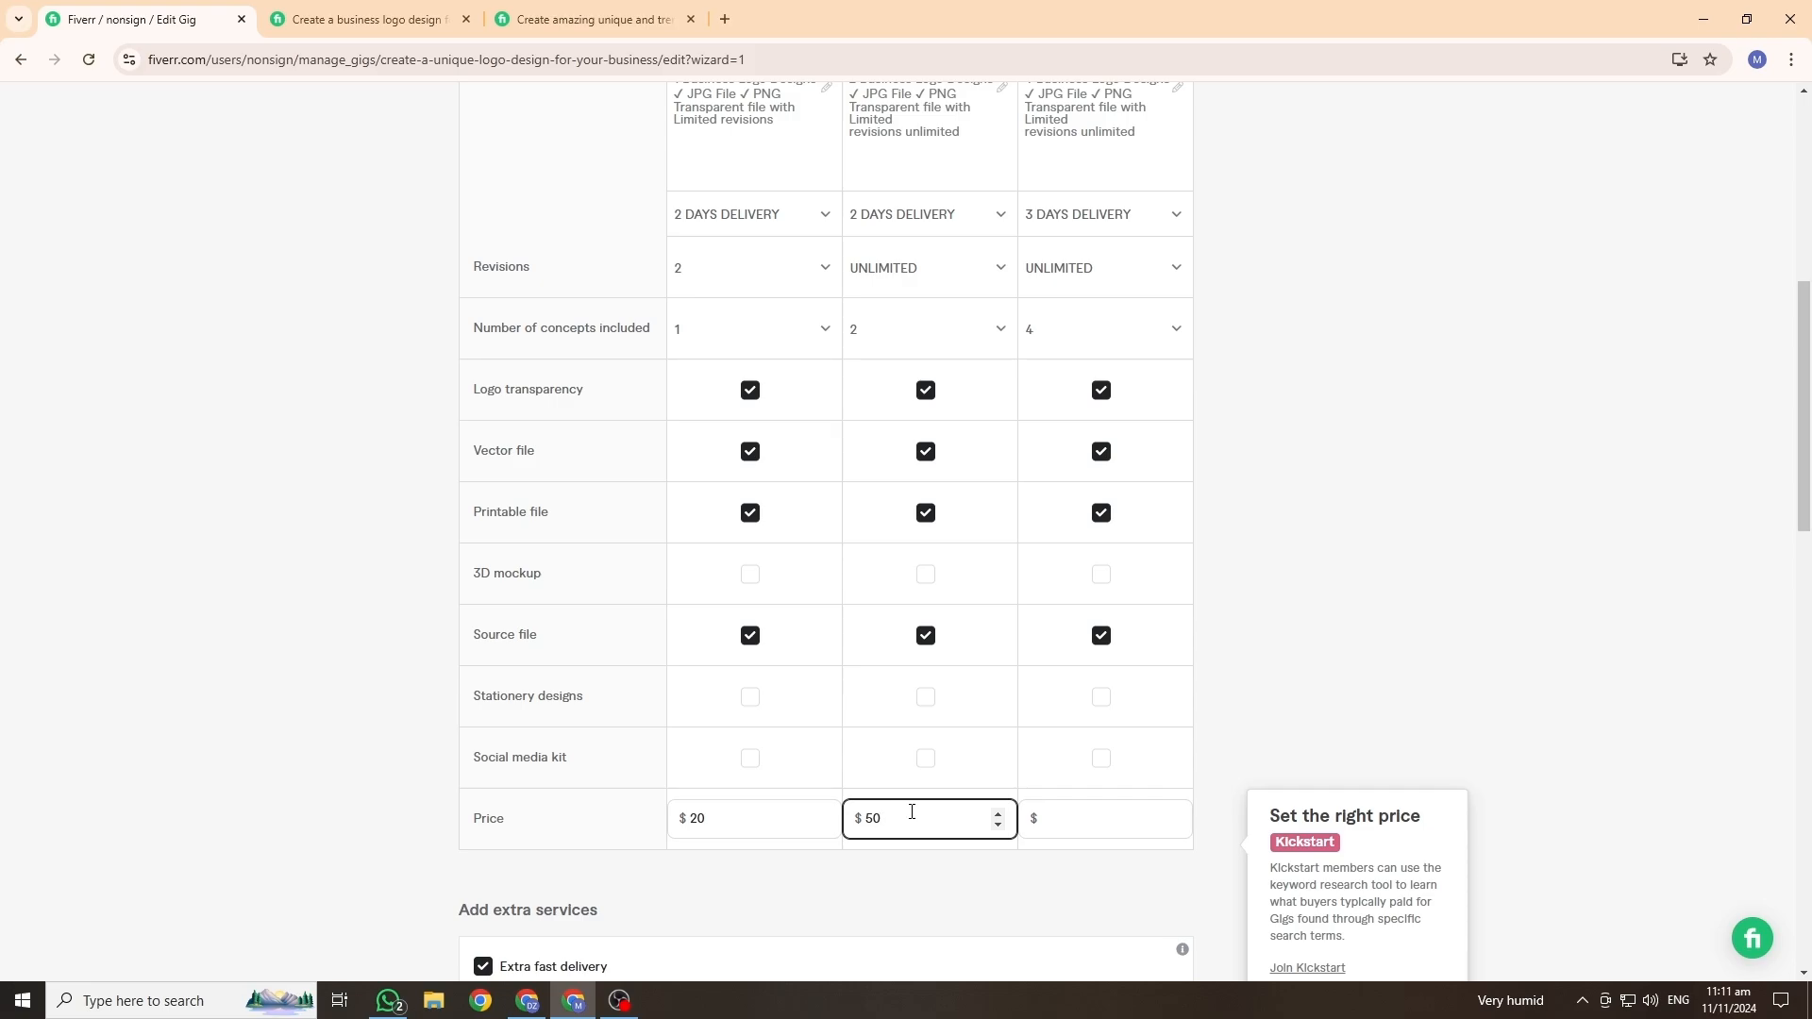
pyautogui.scroll(2, 1111, 735)
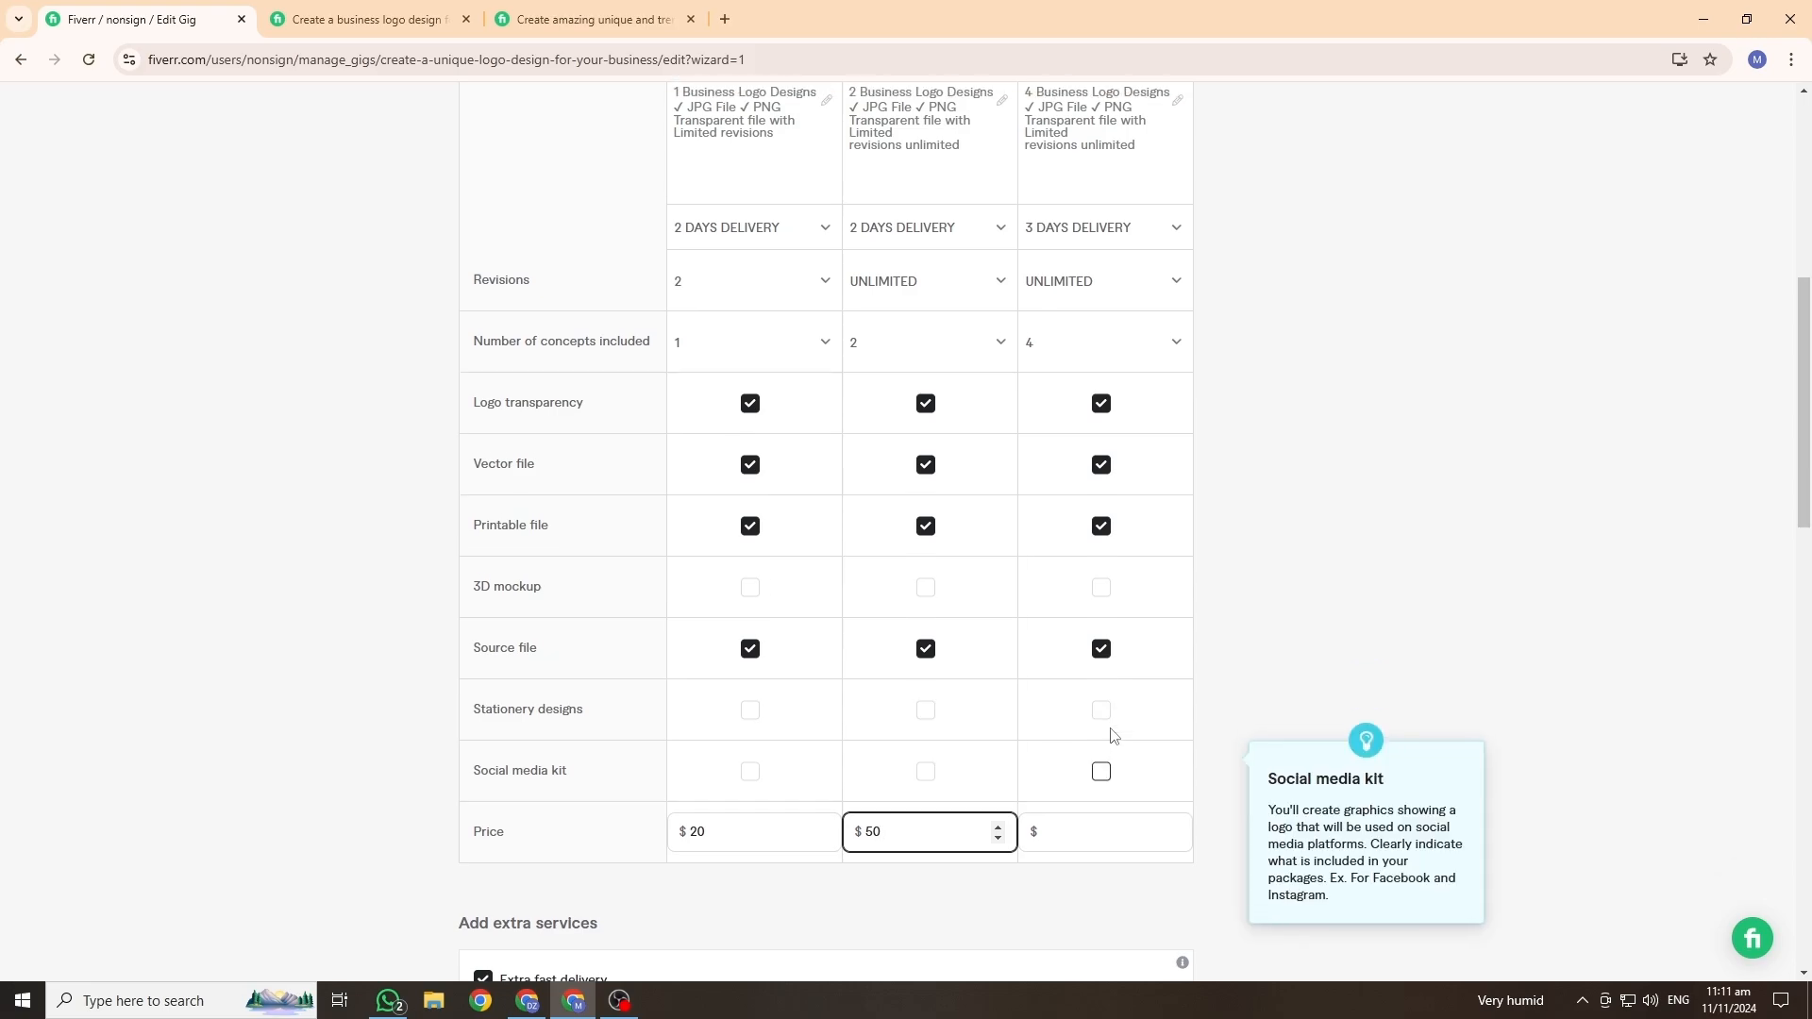
pyautogui.scroll(-2, 1111, 679)
pyautogui.click(1092, 815)
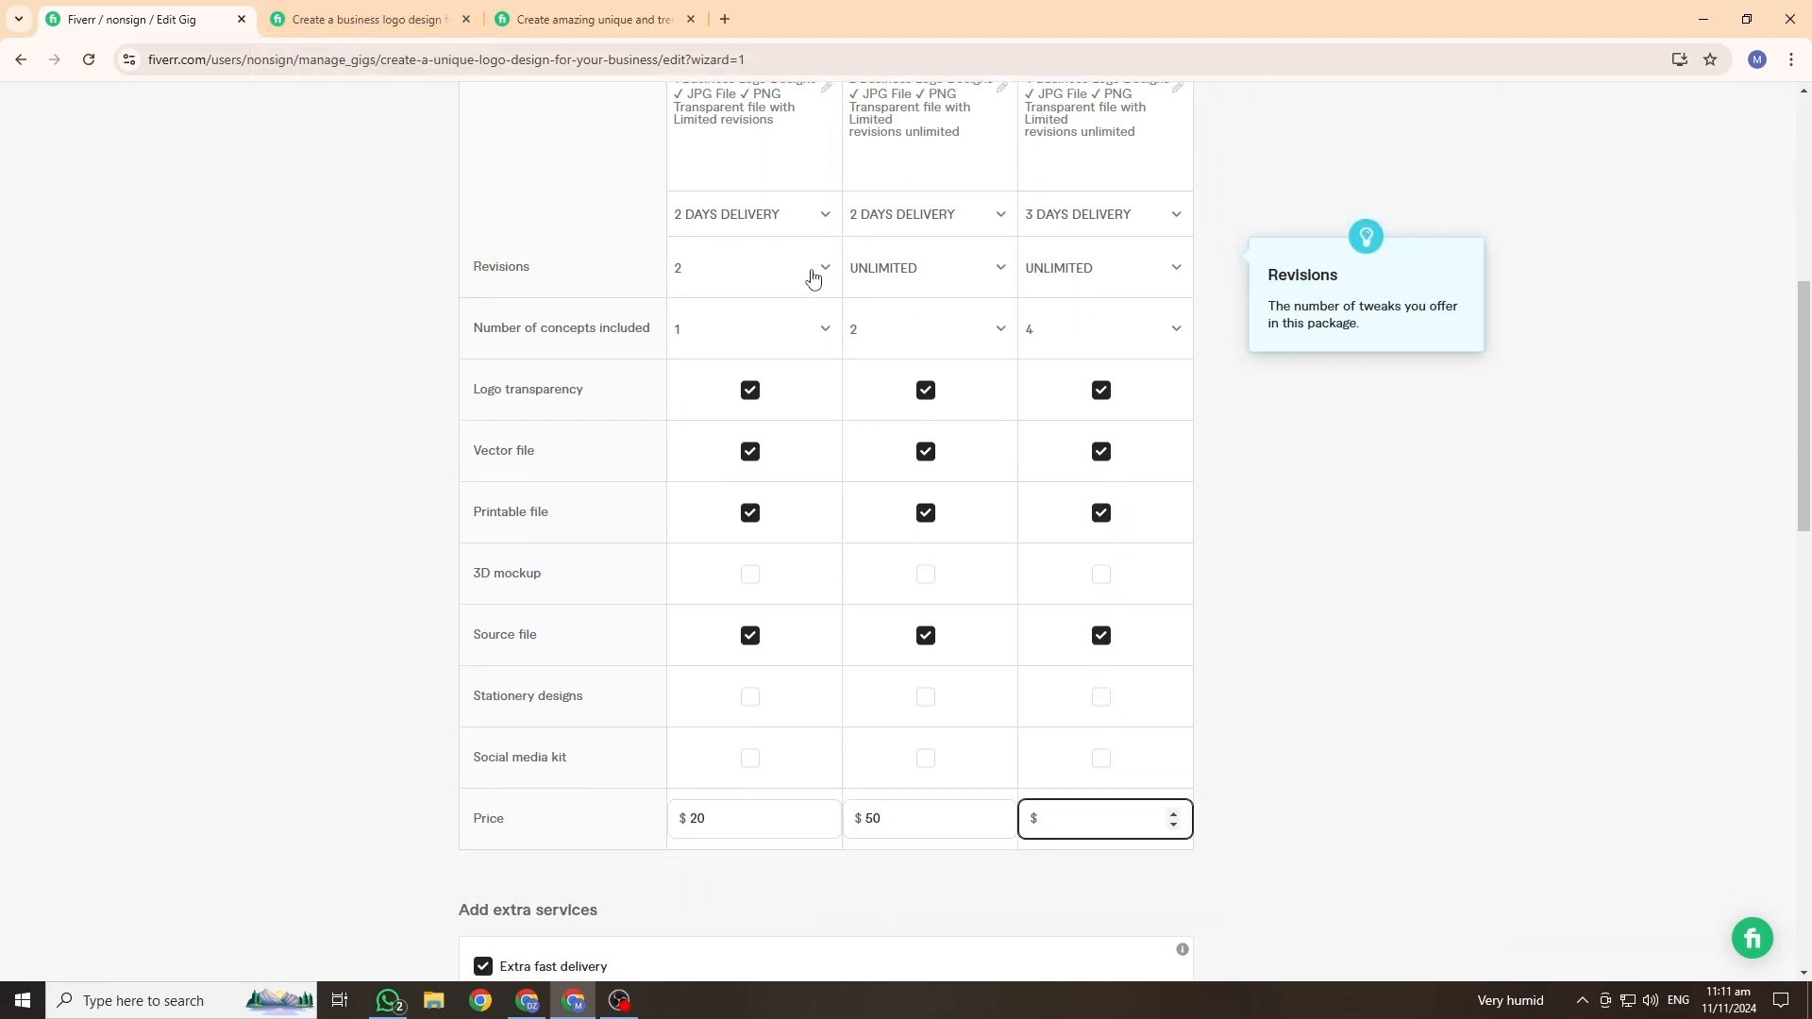
pyautogui.scroll(2, 813, 277)
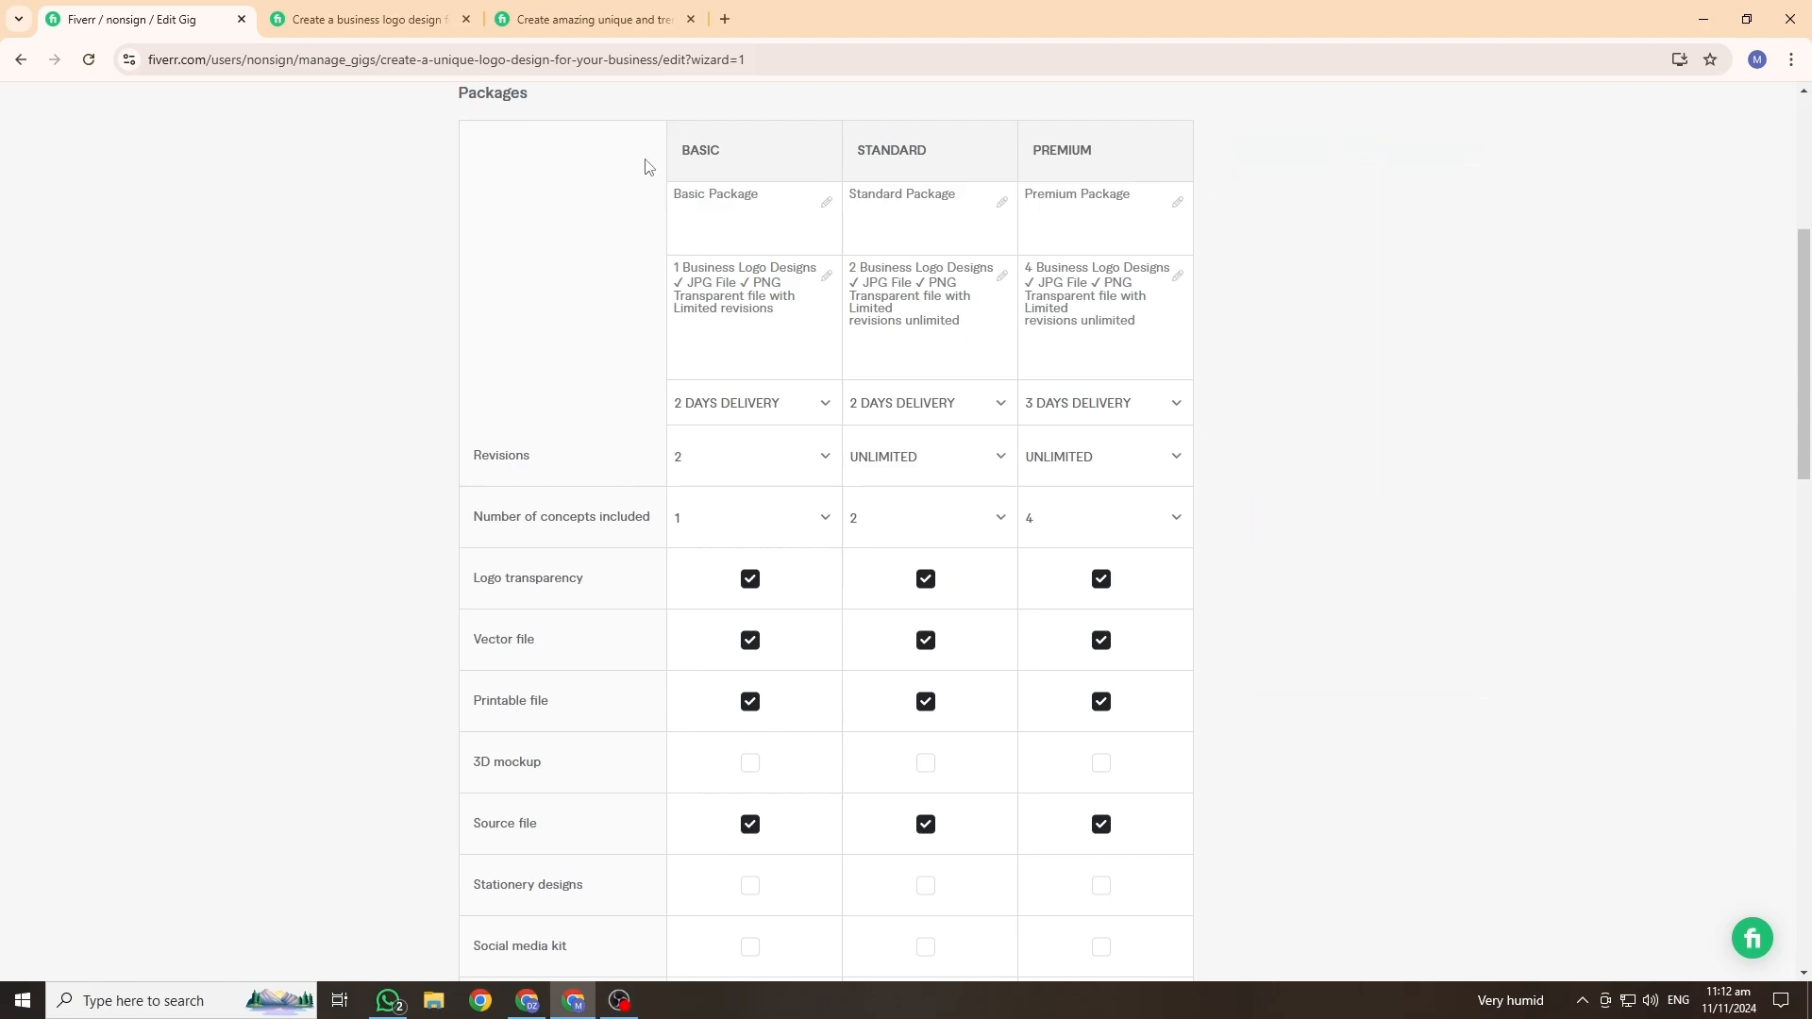
pyautogui.scroll(-1, 1304, 536)
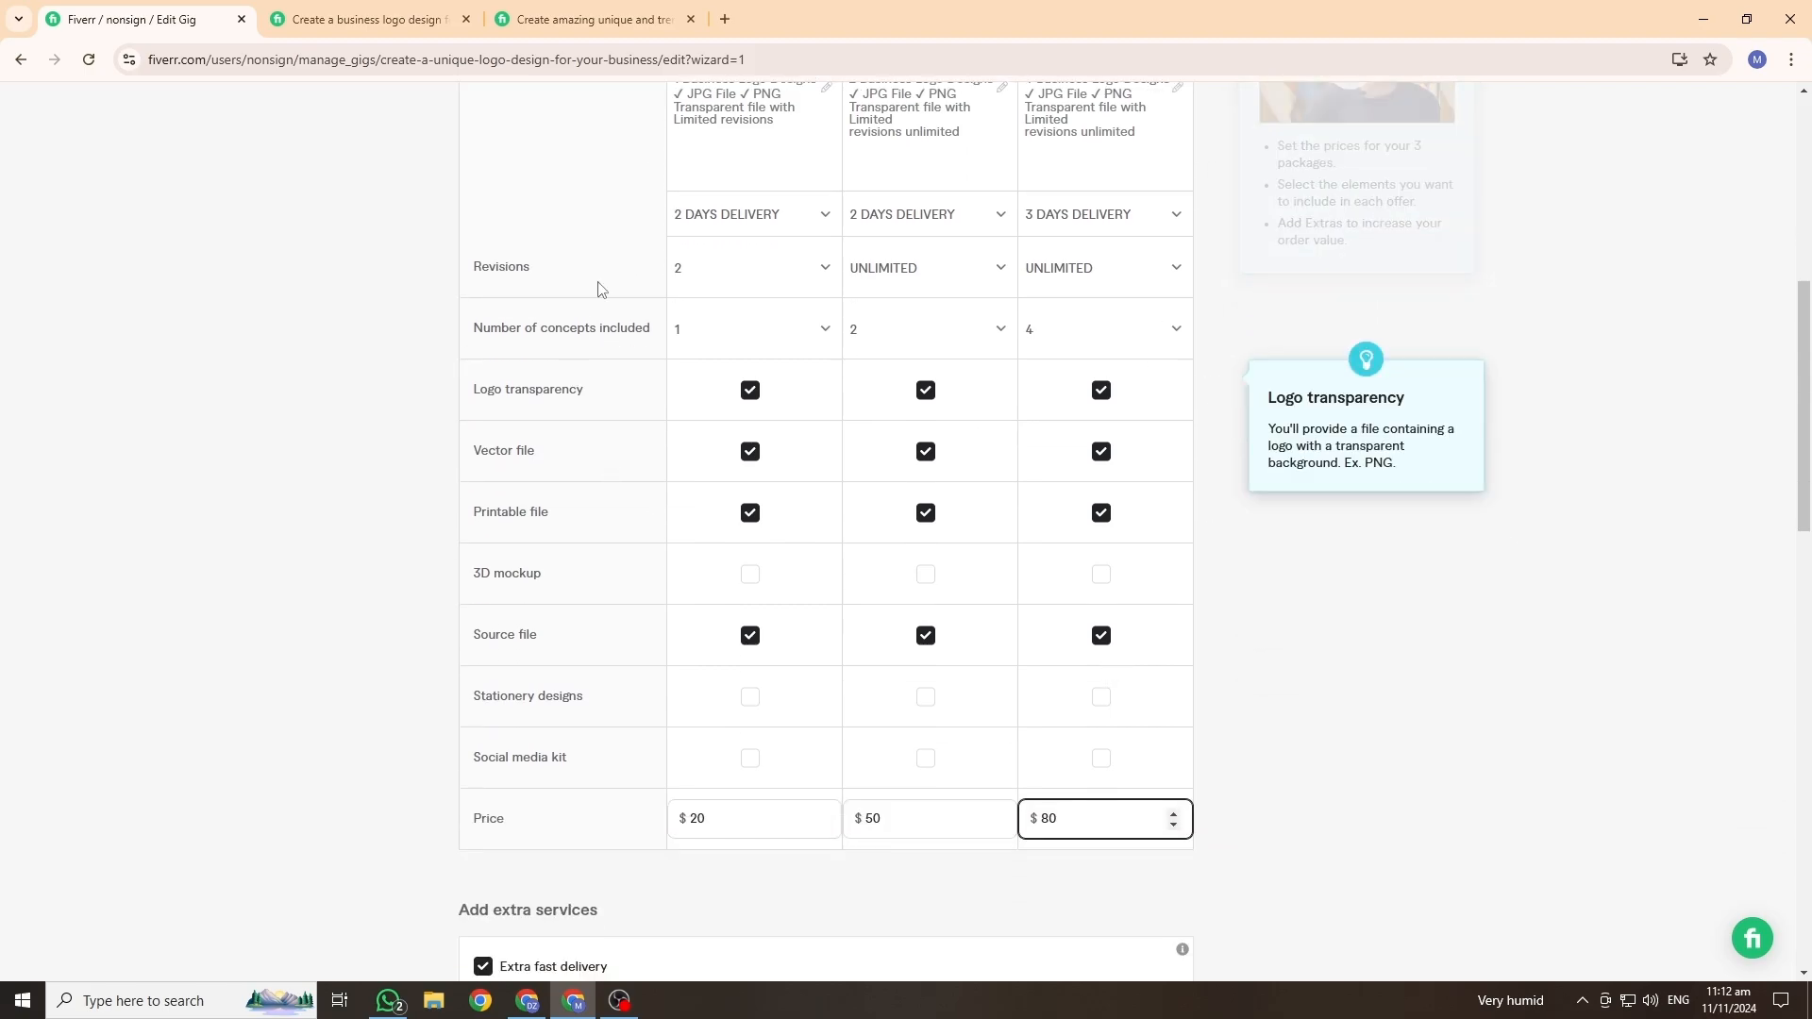
pyautogui.scroll(1, 890, 671)
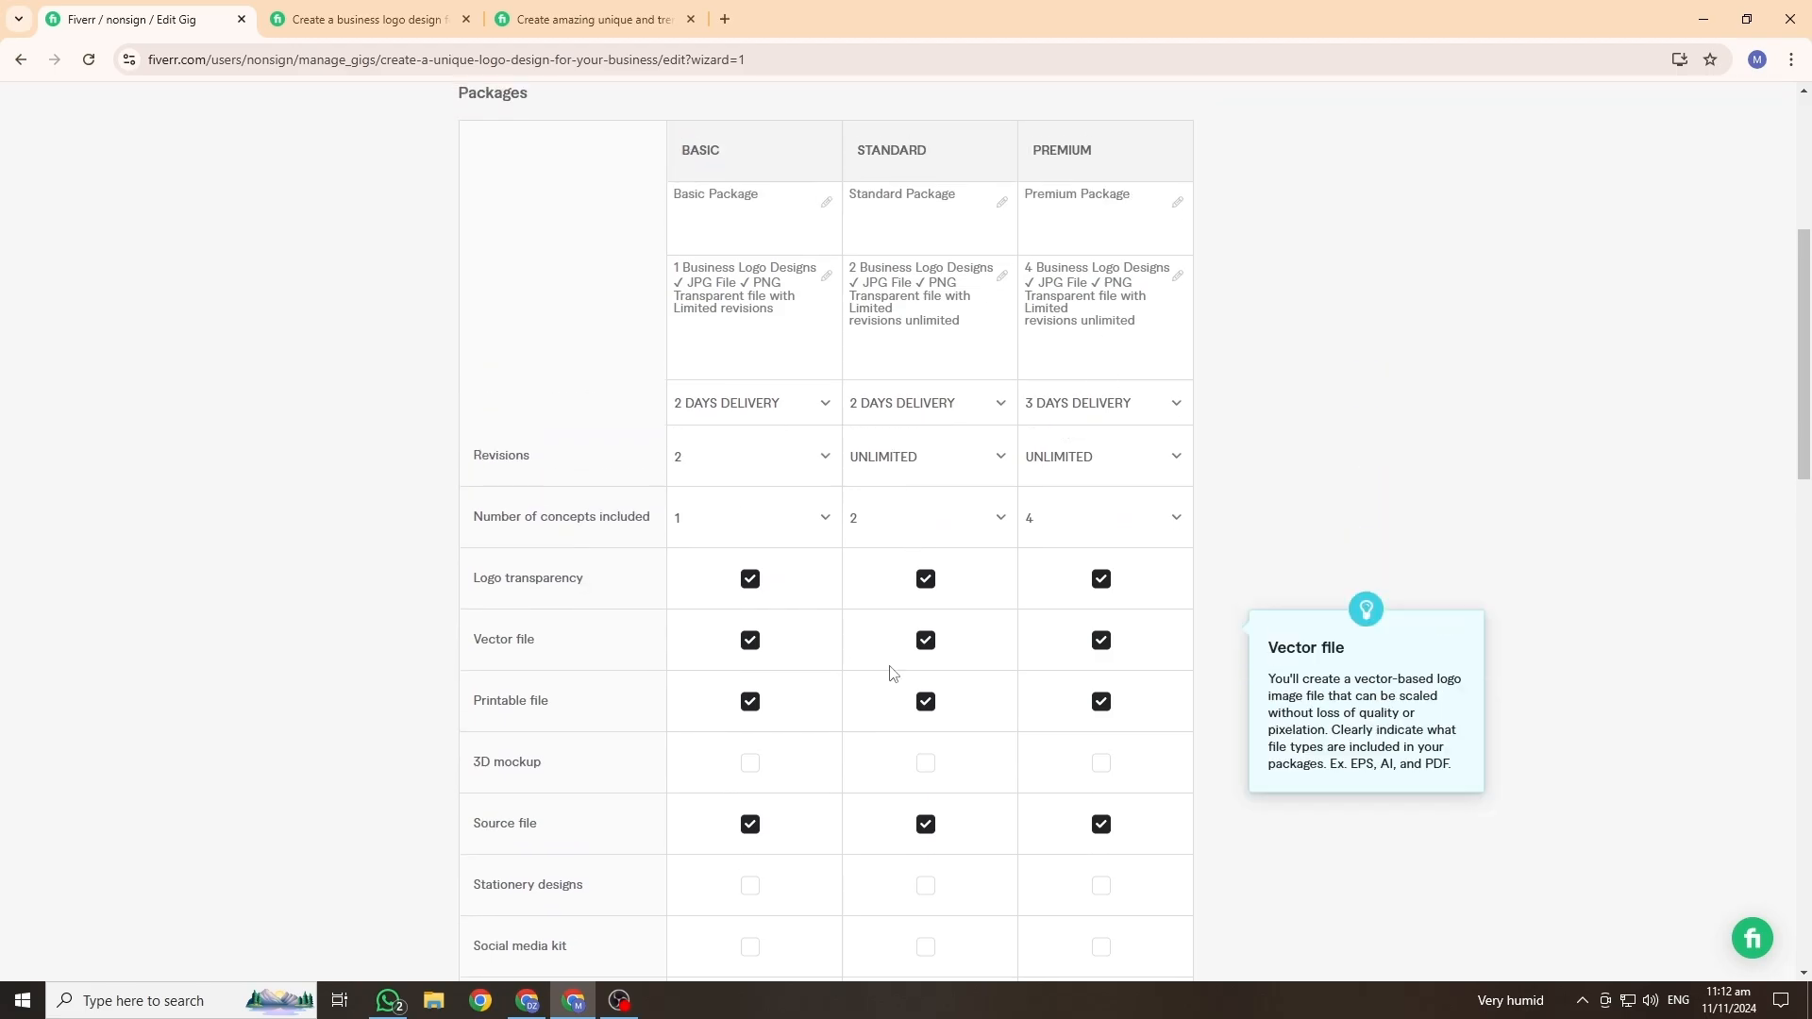
# Step: Exclude the extra fast delivery, additional revision, additional logo and 3D mockup extras, and save the pricing to continue to the description
pyautogui.scroll(-1, 897, 255)
pyautogui.scroll(-1, 755, 679)
pyautogui.scroll(-2, 755, 748)
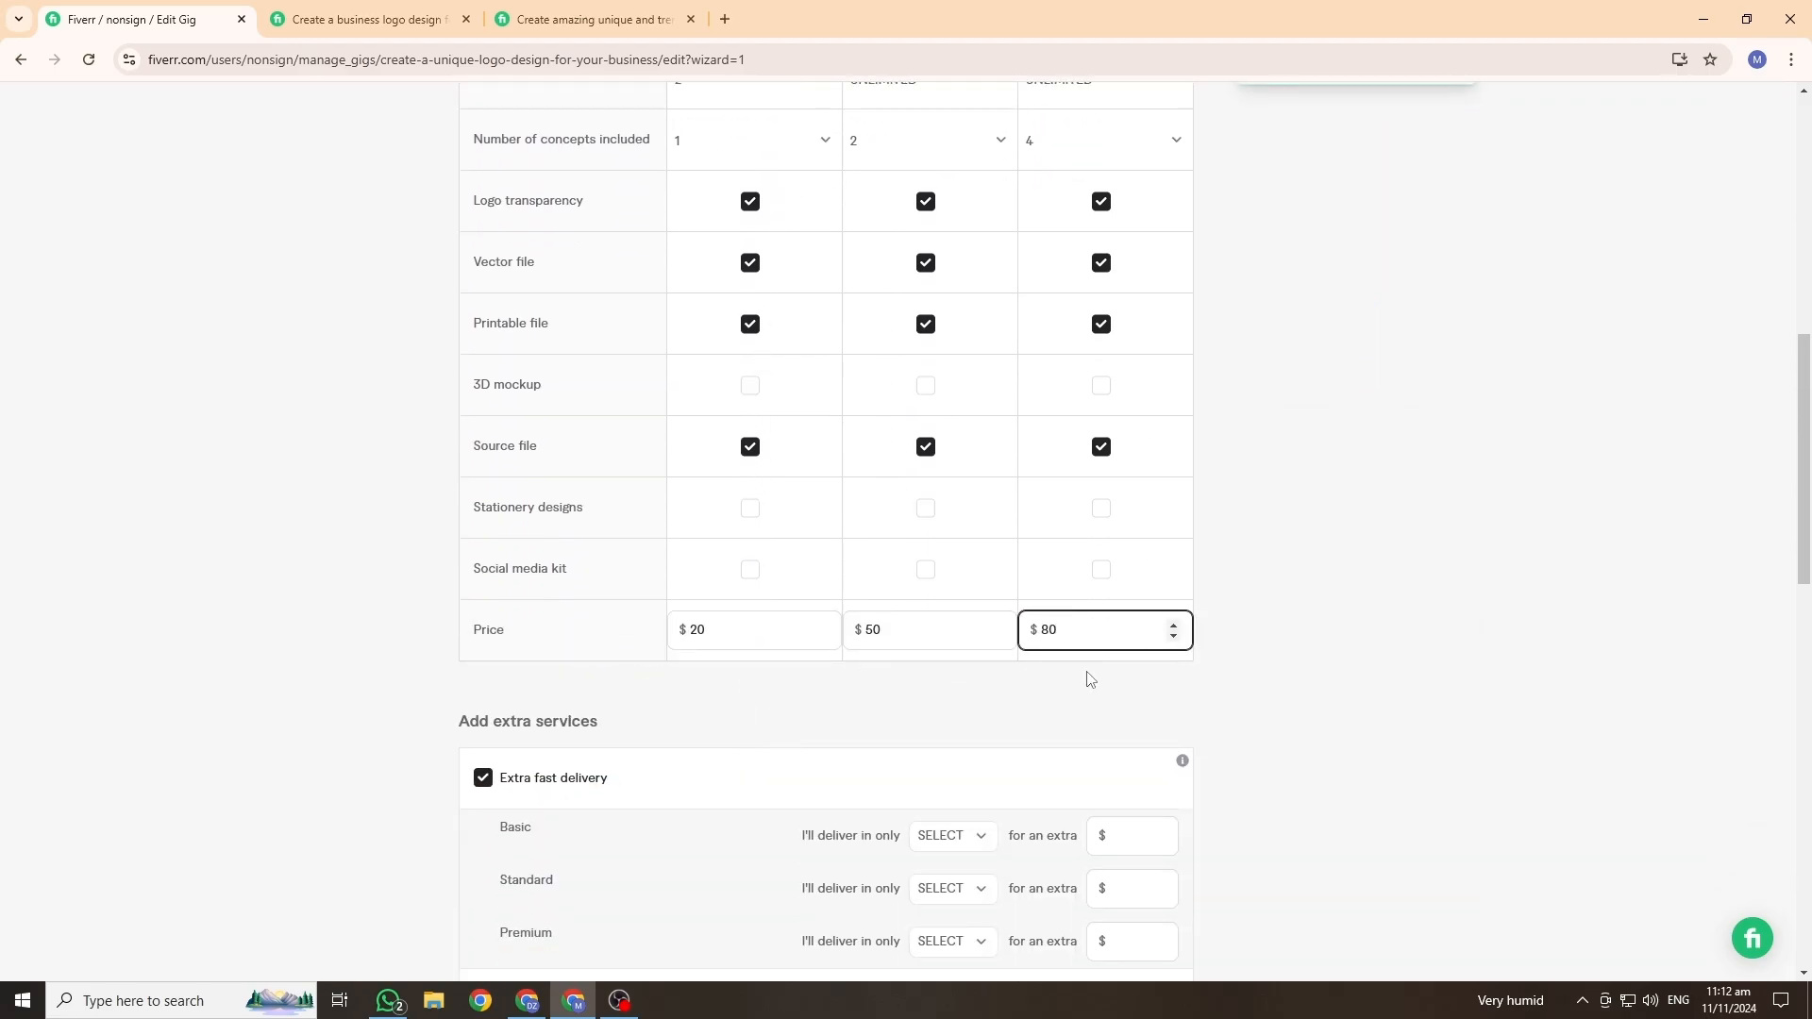
pyautogui.scroll(-2, 422, 645)
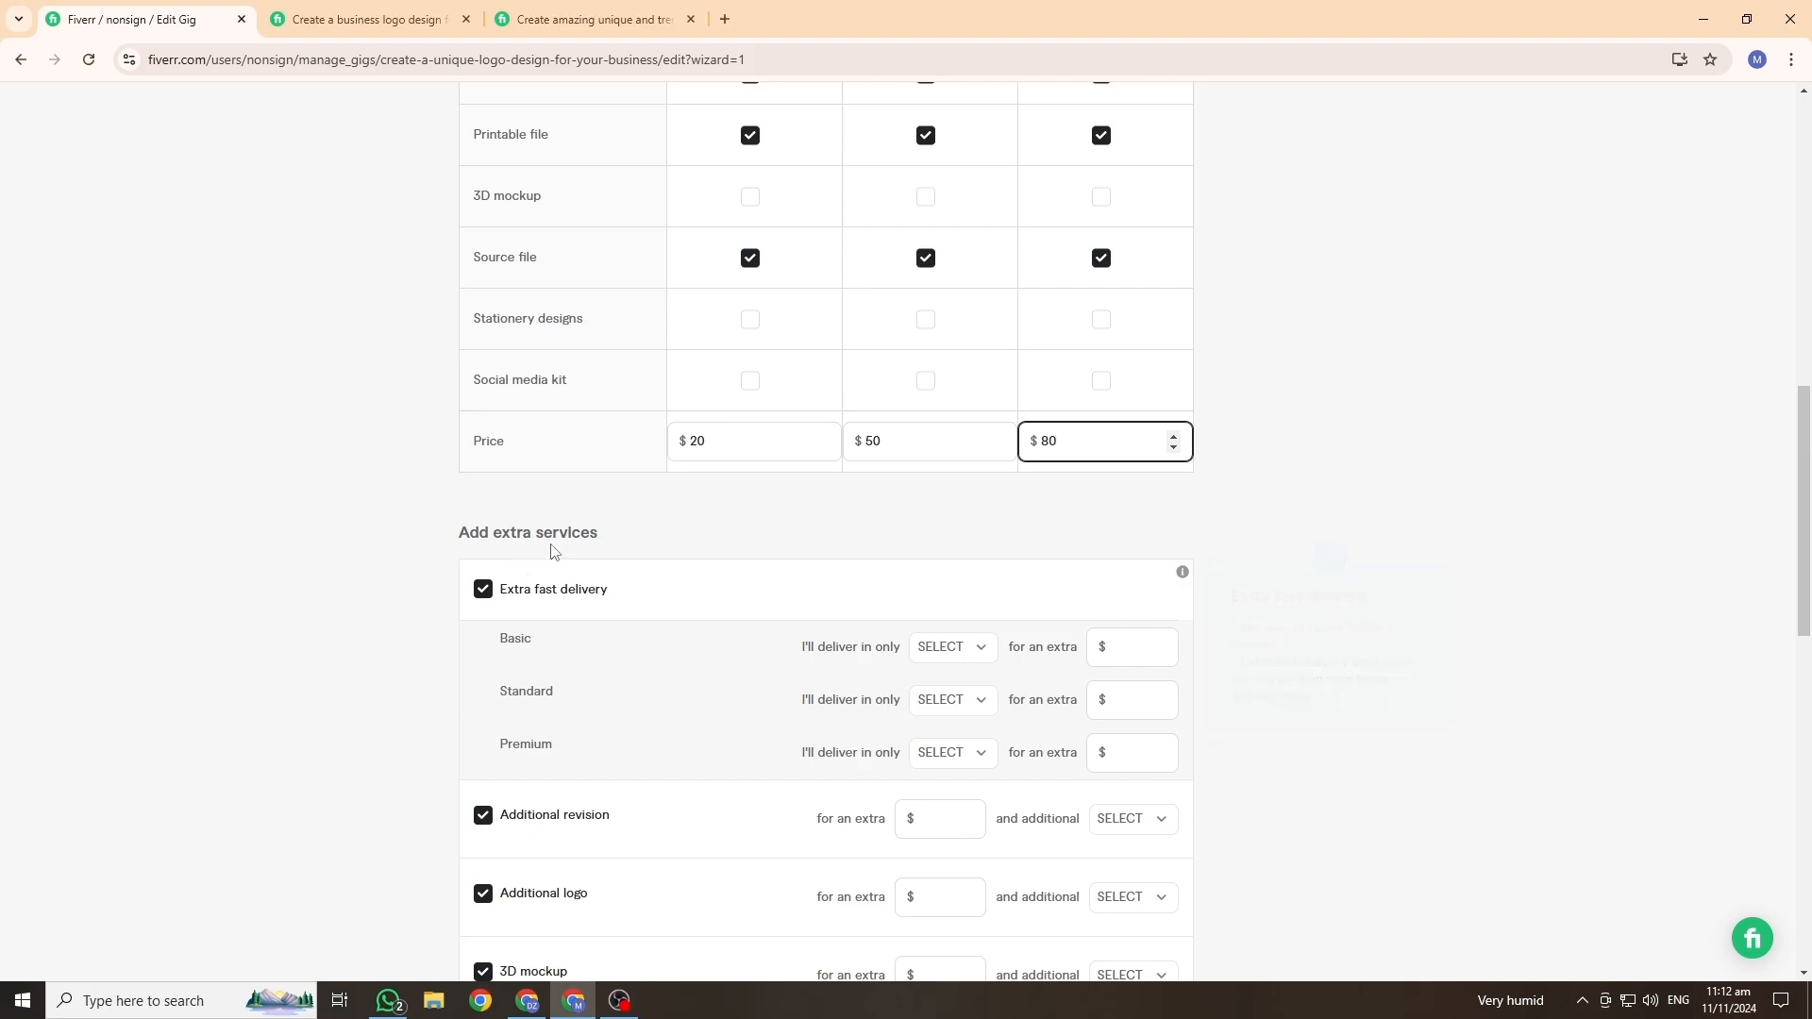
pyautogui.scroll(-1, 663, 558)
pyautogui.click(1019, 477)
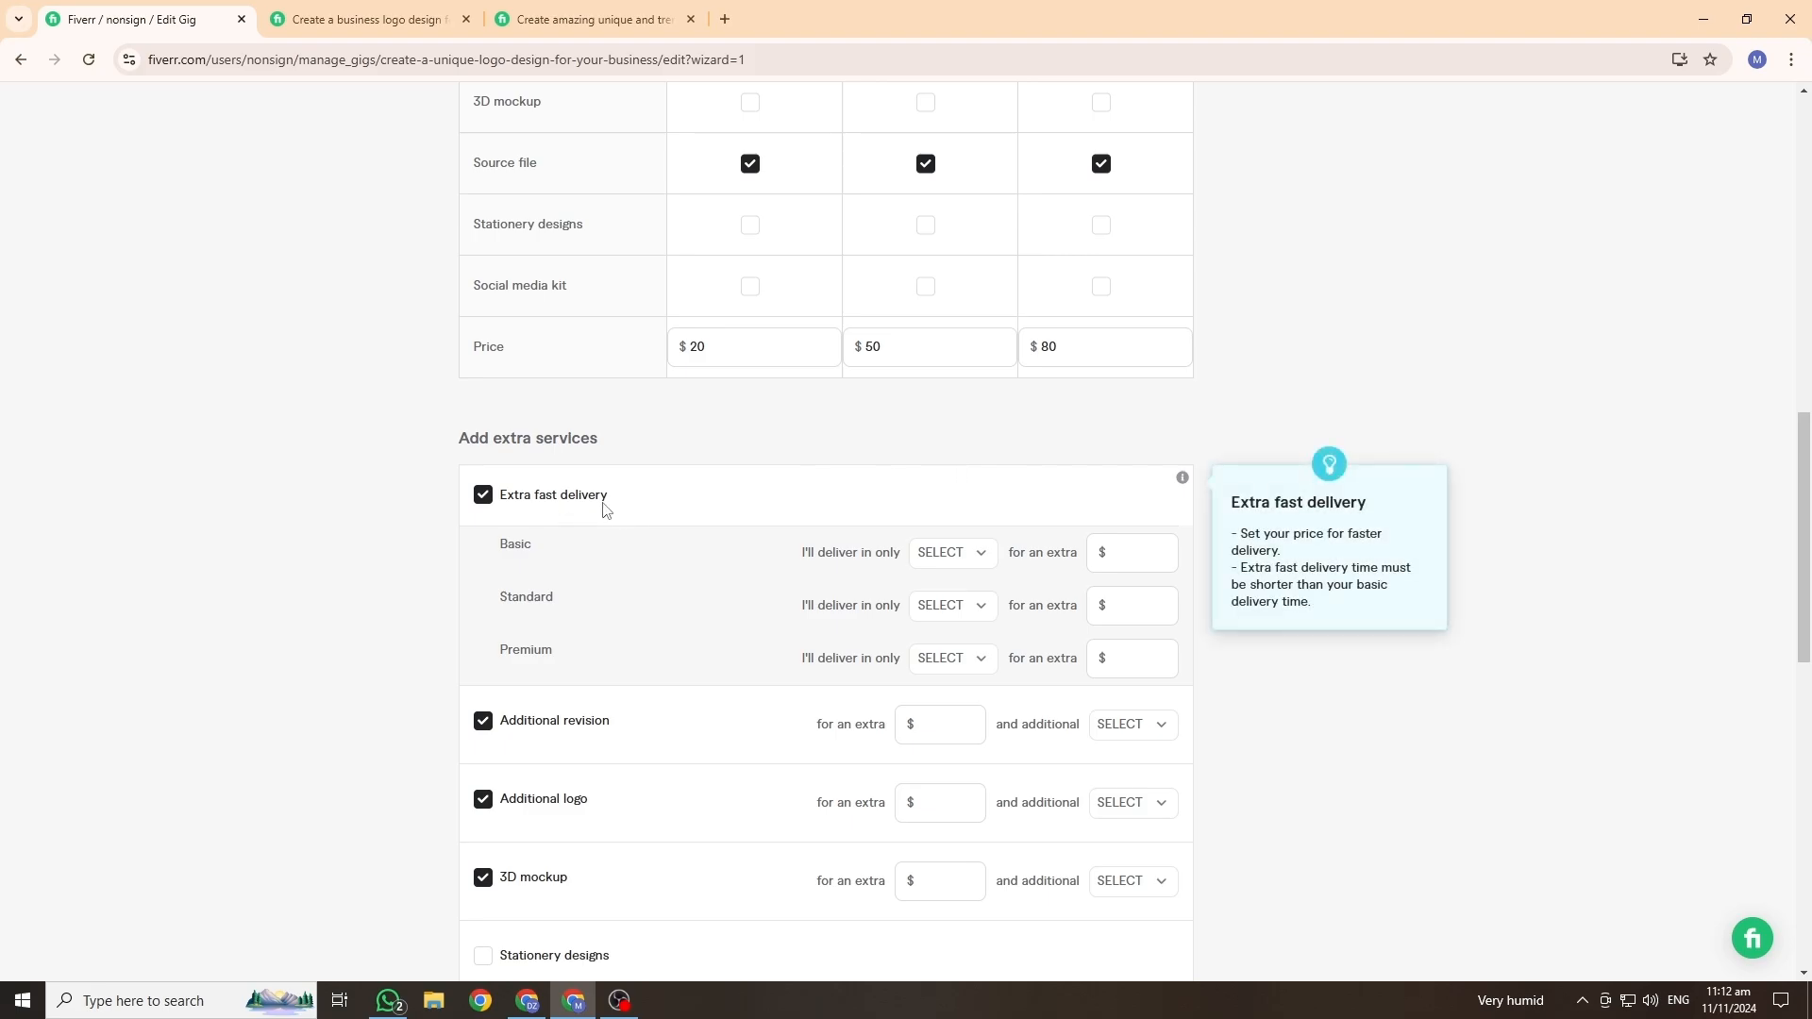
pyautogui.click(483, 504)
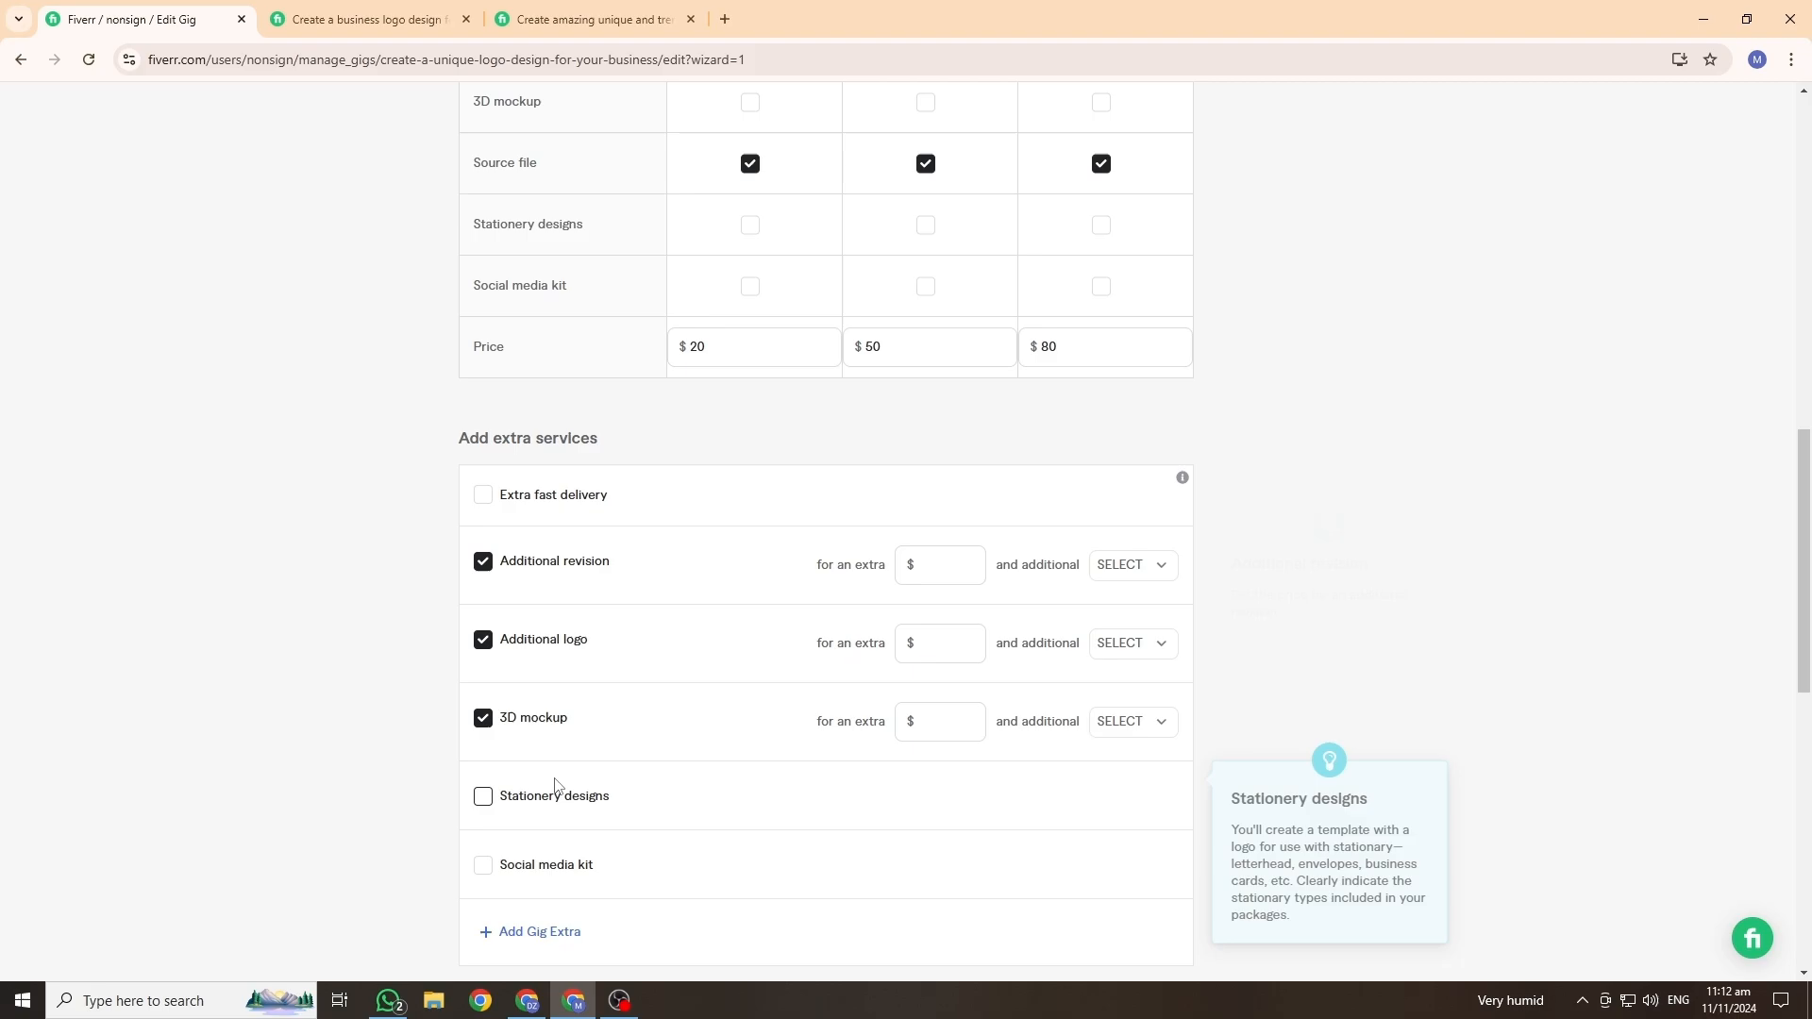
pyautogui.scroll(1, 870, 627)
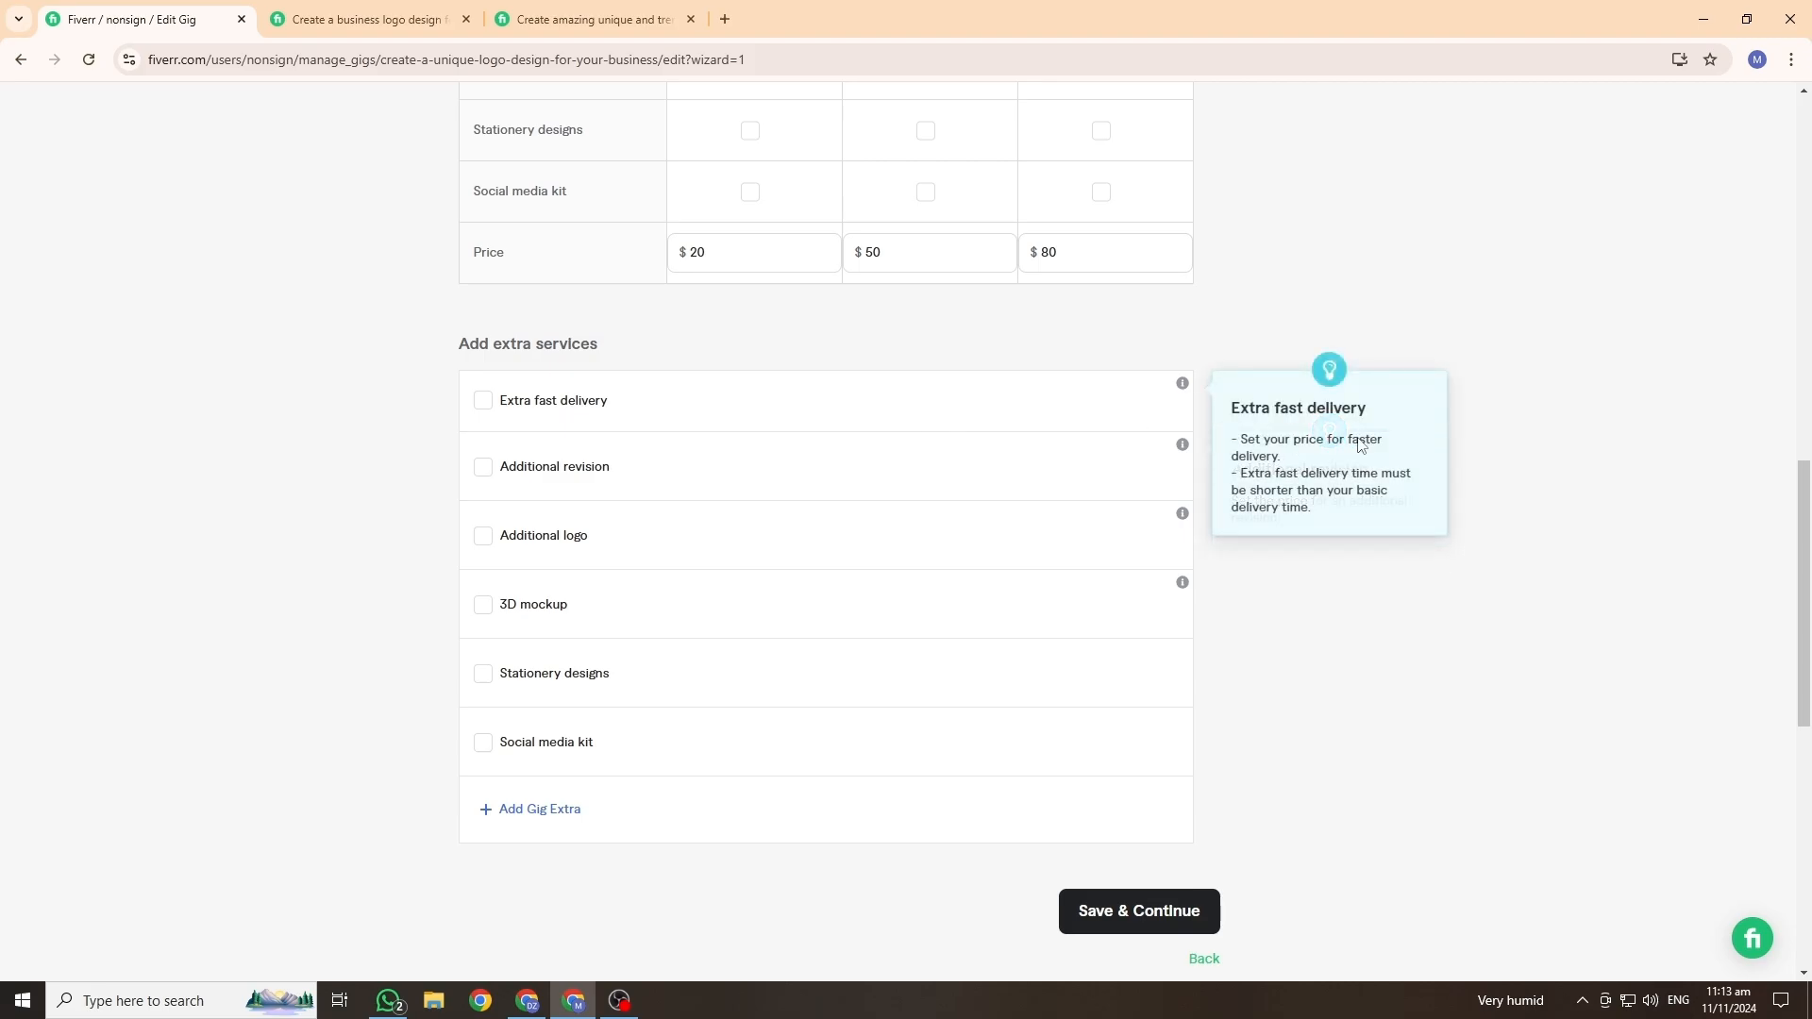
pyautogui.scroll(-1, 1584, 434)
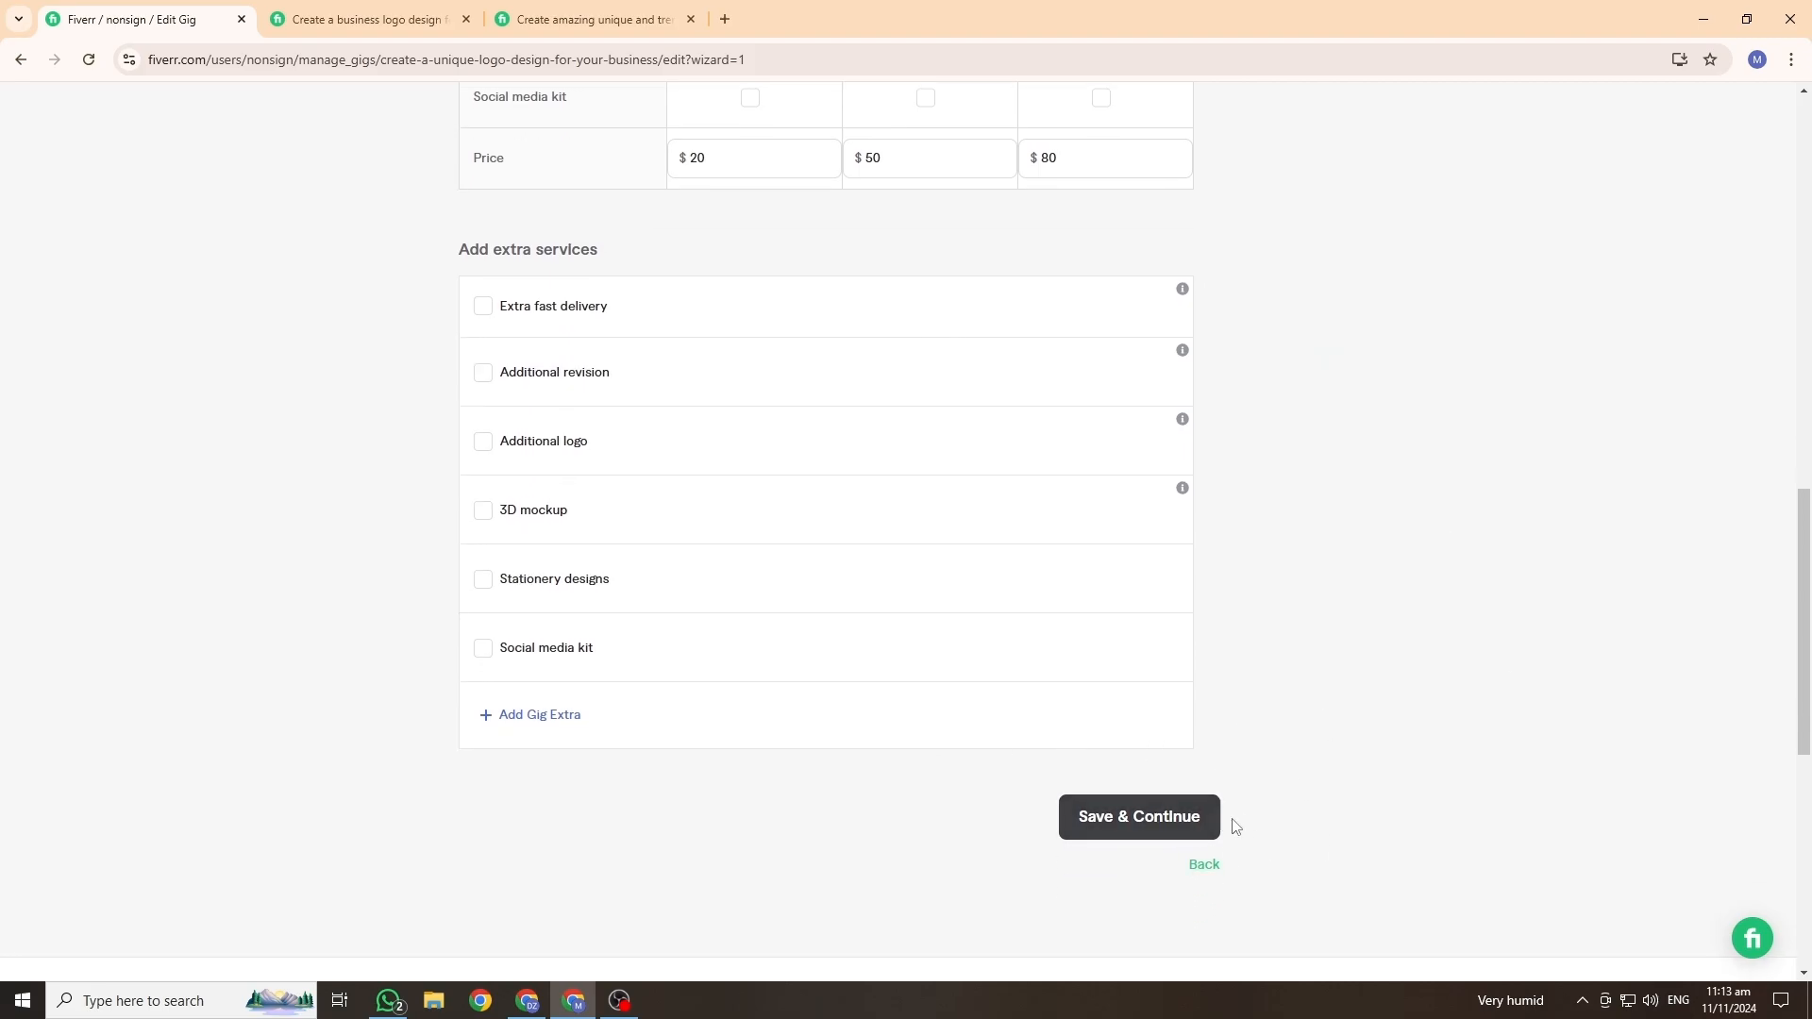
pyautogui.click(1152, 822)
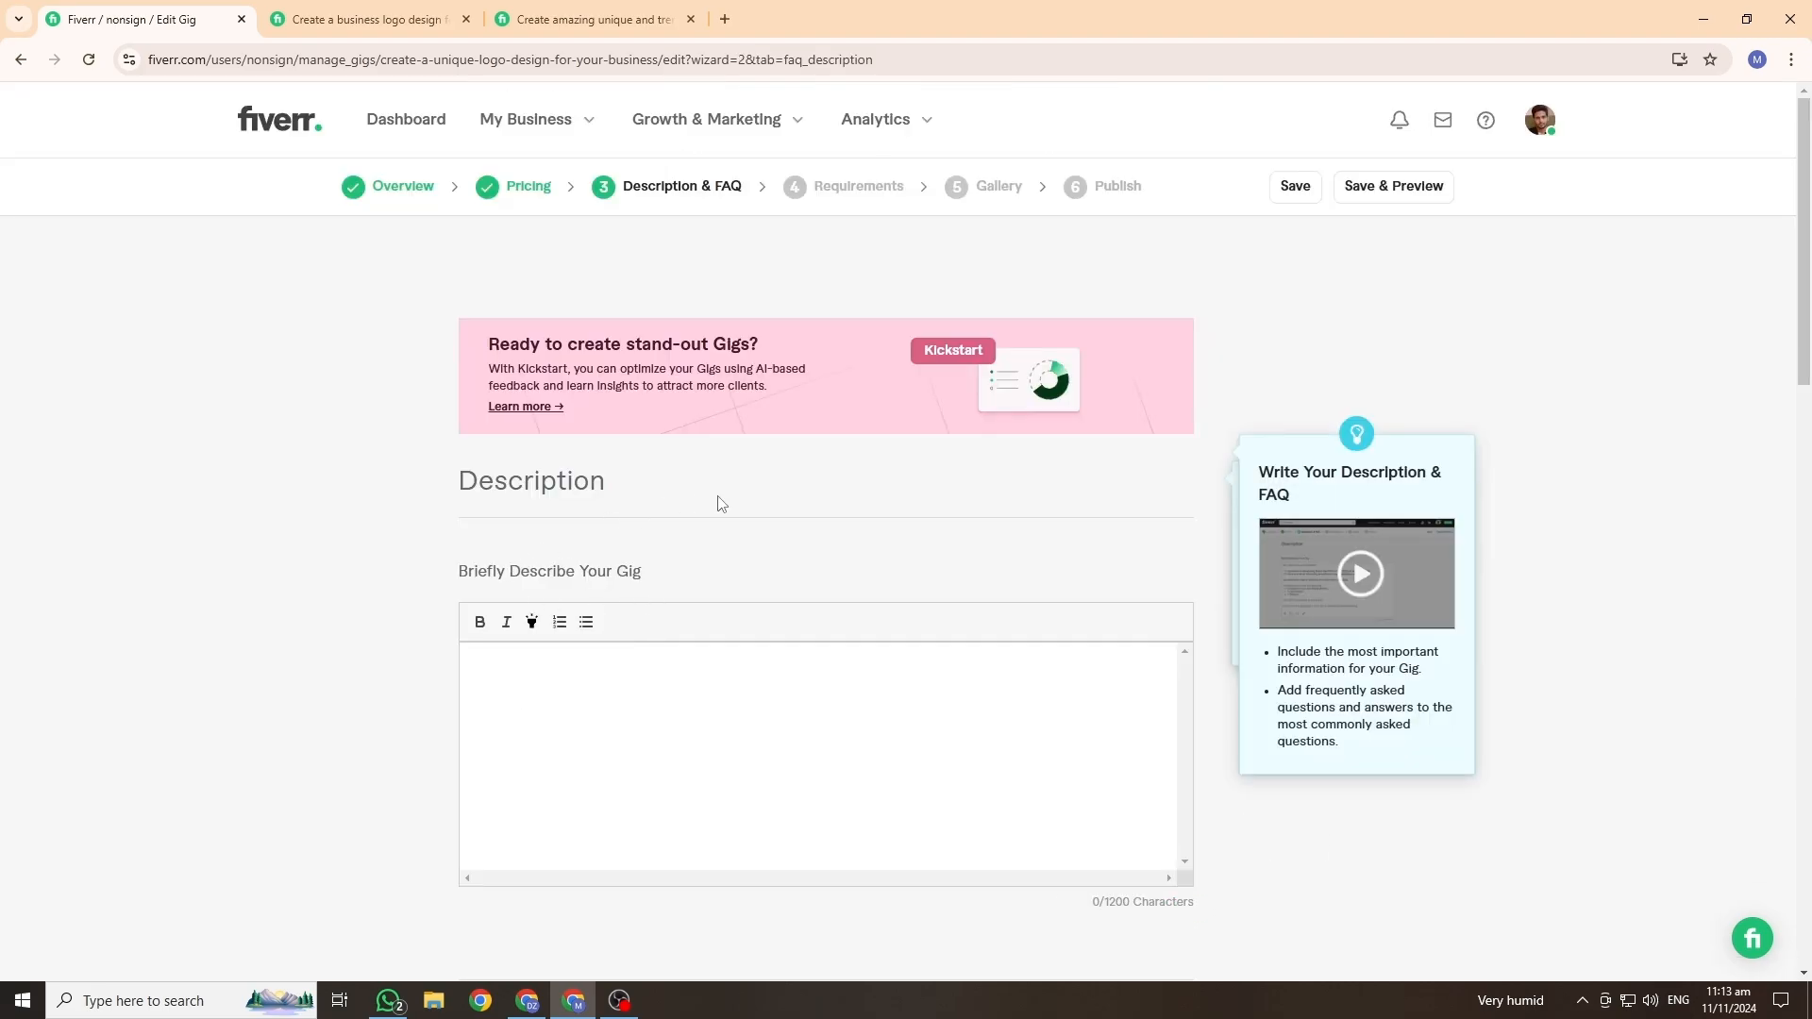
# Step: Examine the About this gig text of the competitor's business logo design gig as a reference for the description
pyautogui.scroll(-2, 821, 550)
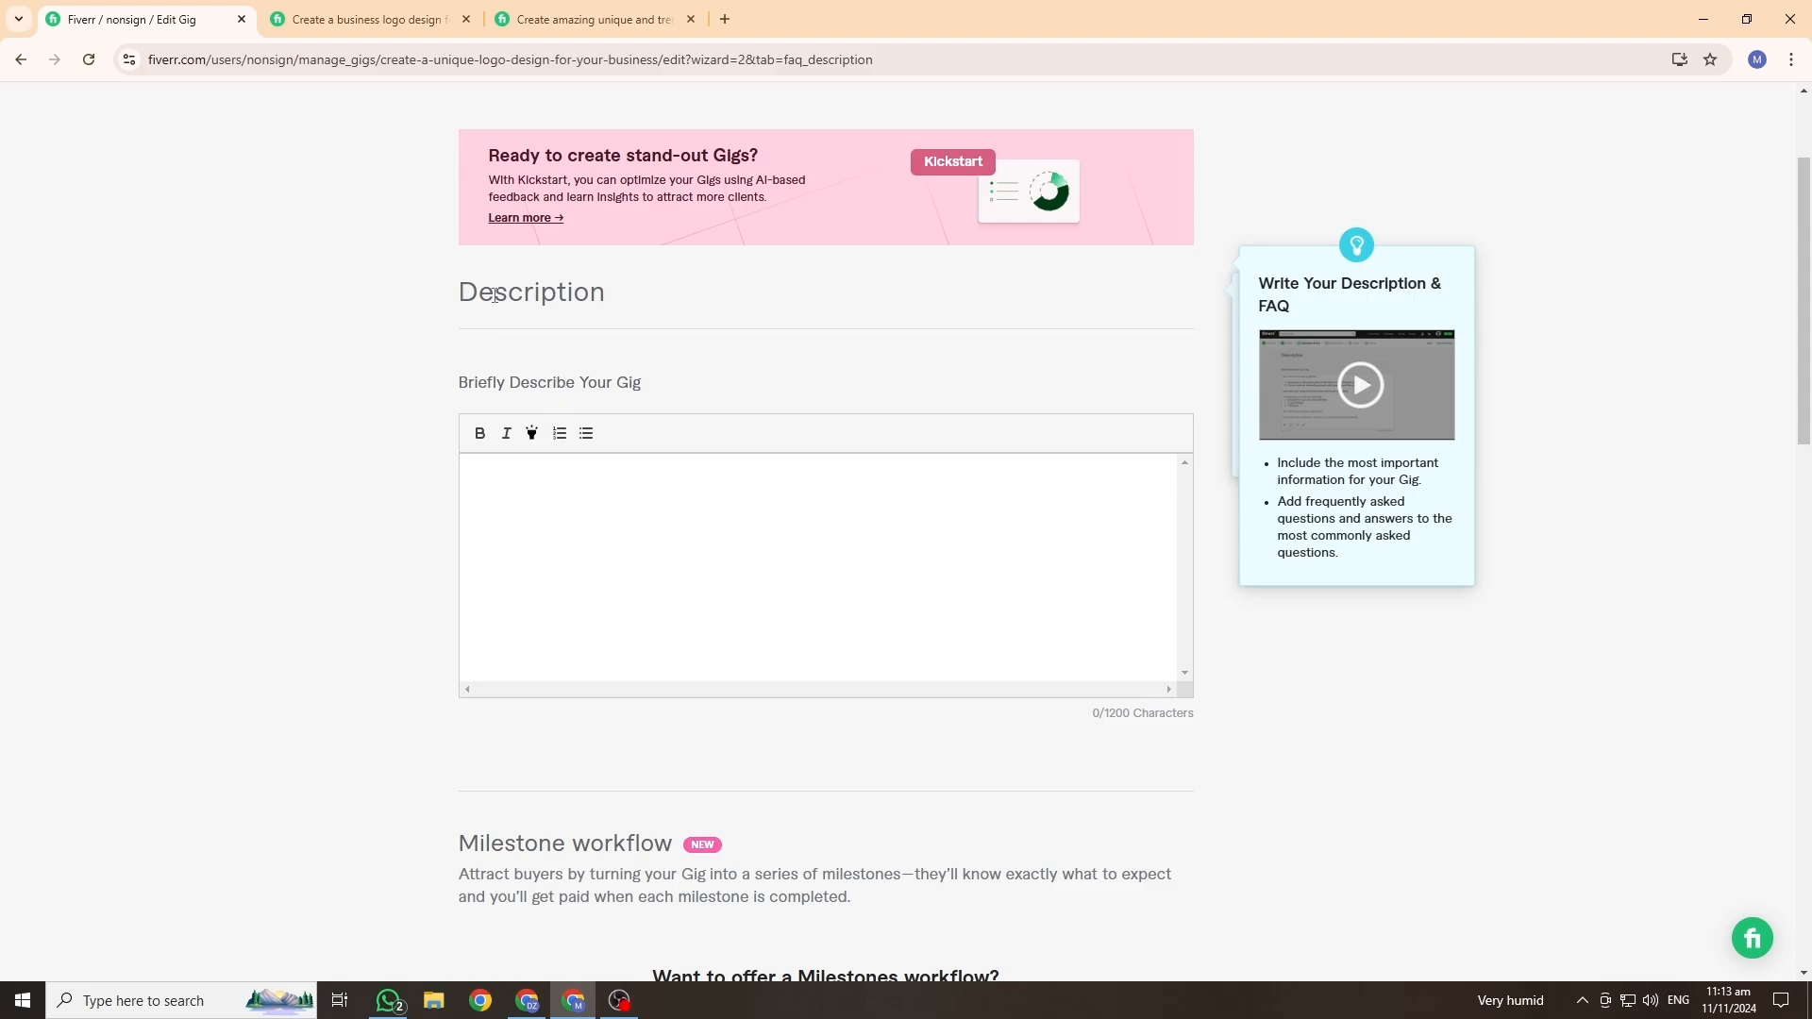
pyautogui.doubleClick(495, 296)
pyautogui.click(642, 504)
pyautogui.click(368, 18)
pyautogui.click(132, 11)
pyautogui.click(400, 23)
pyautogui.scroll(-4, 364, 518)
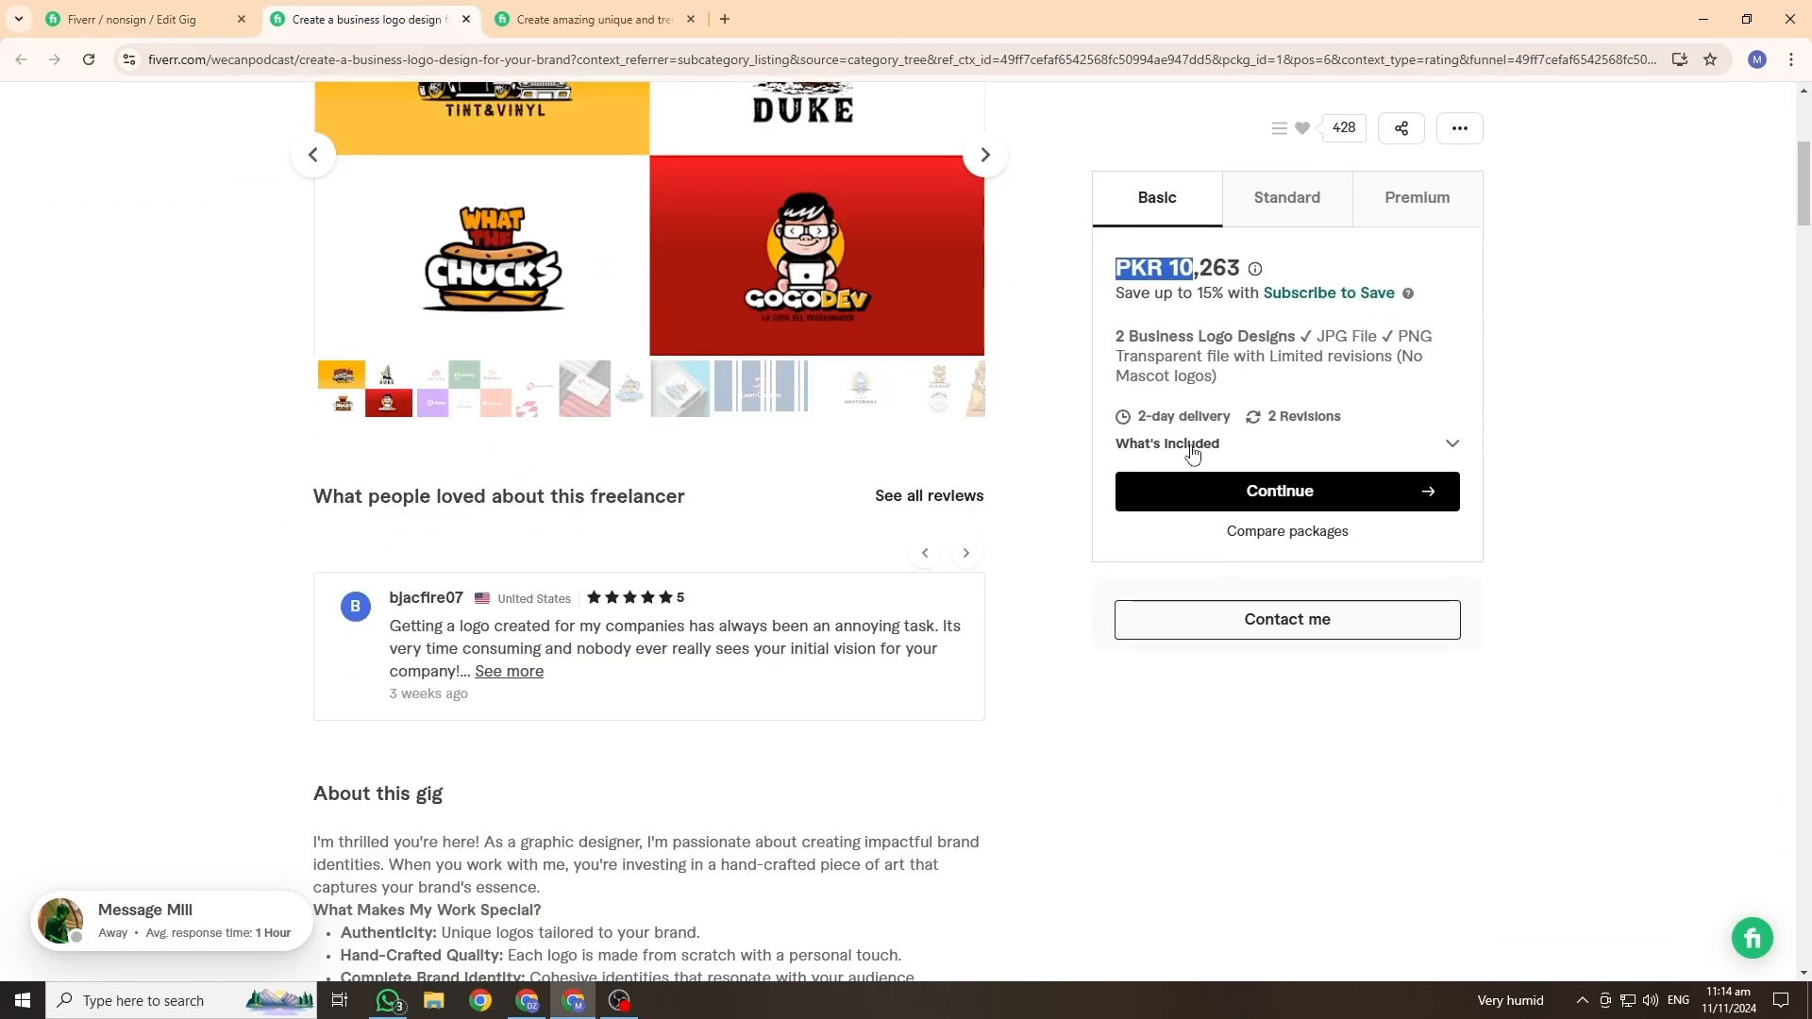
pyautogui.scroll(-5, 1015, 397)
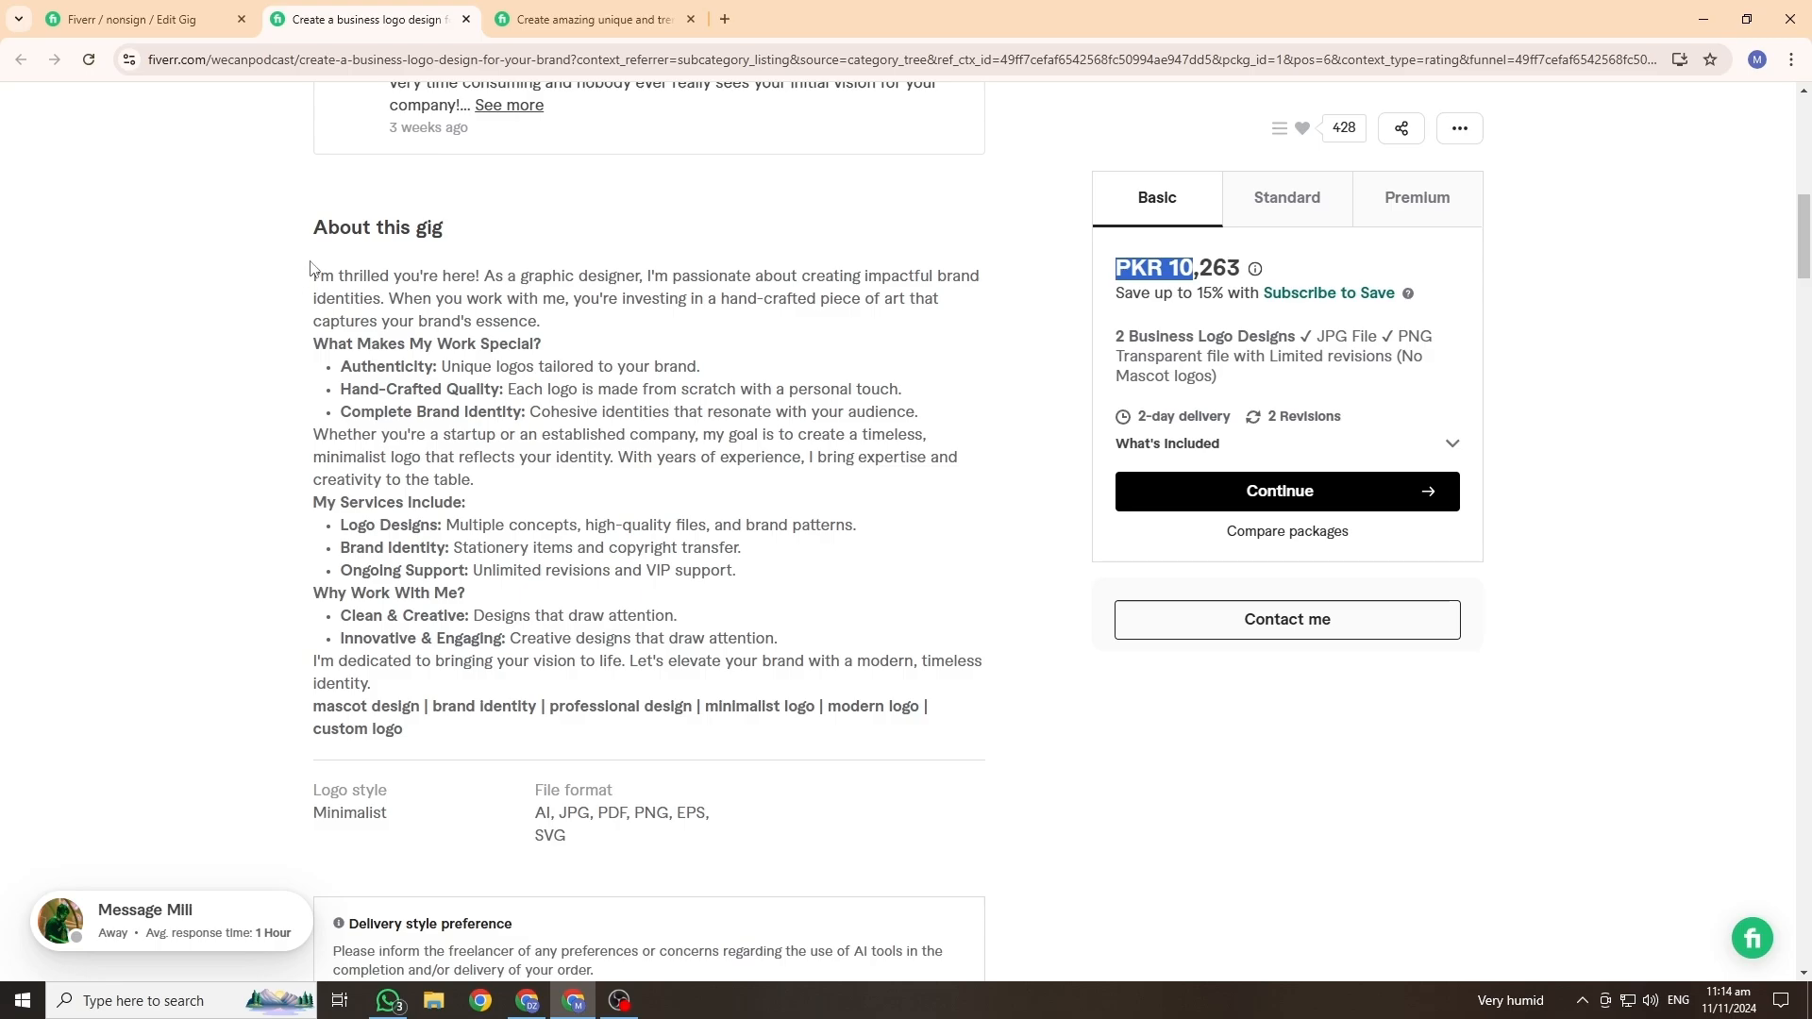
pyautogui.moveTo(314, 276); pyautogui.dragTo(755, 631)
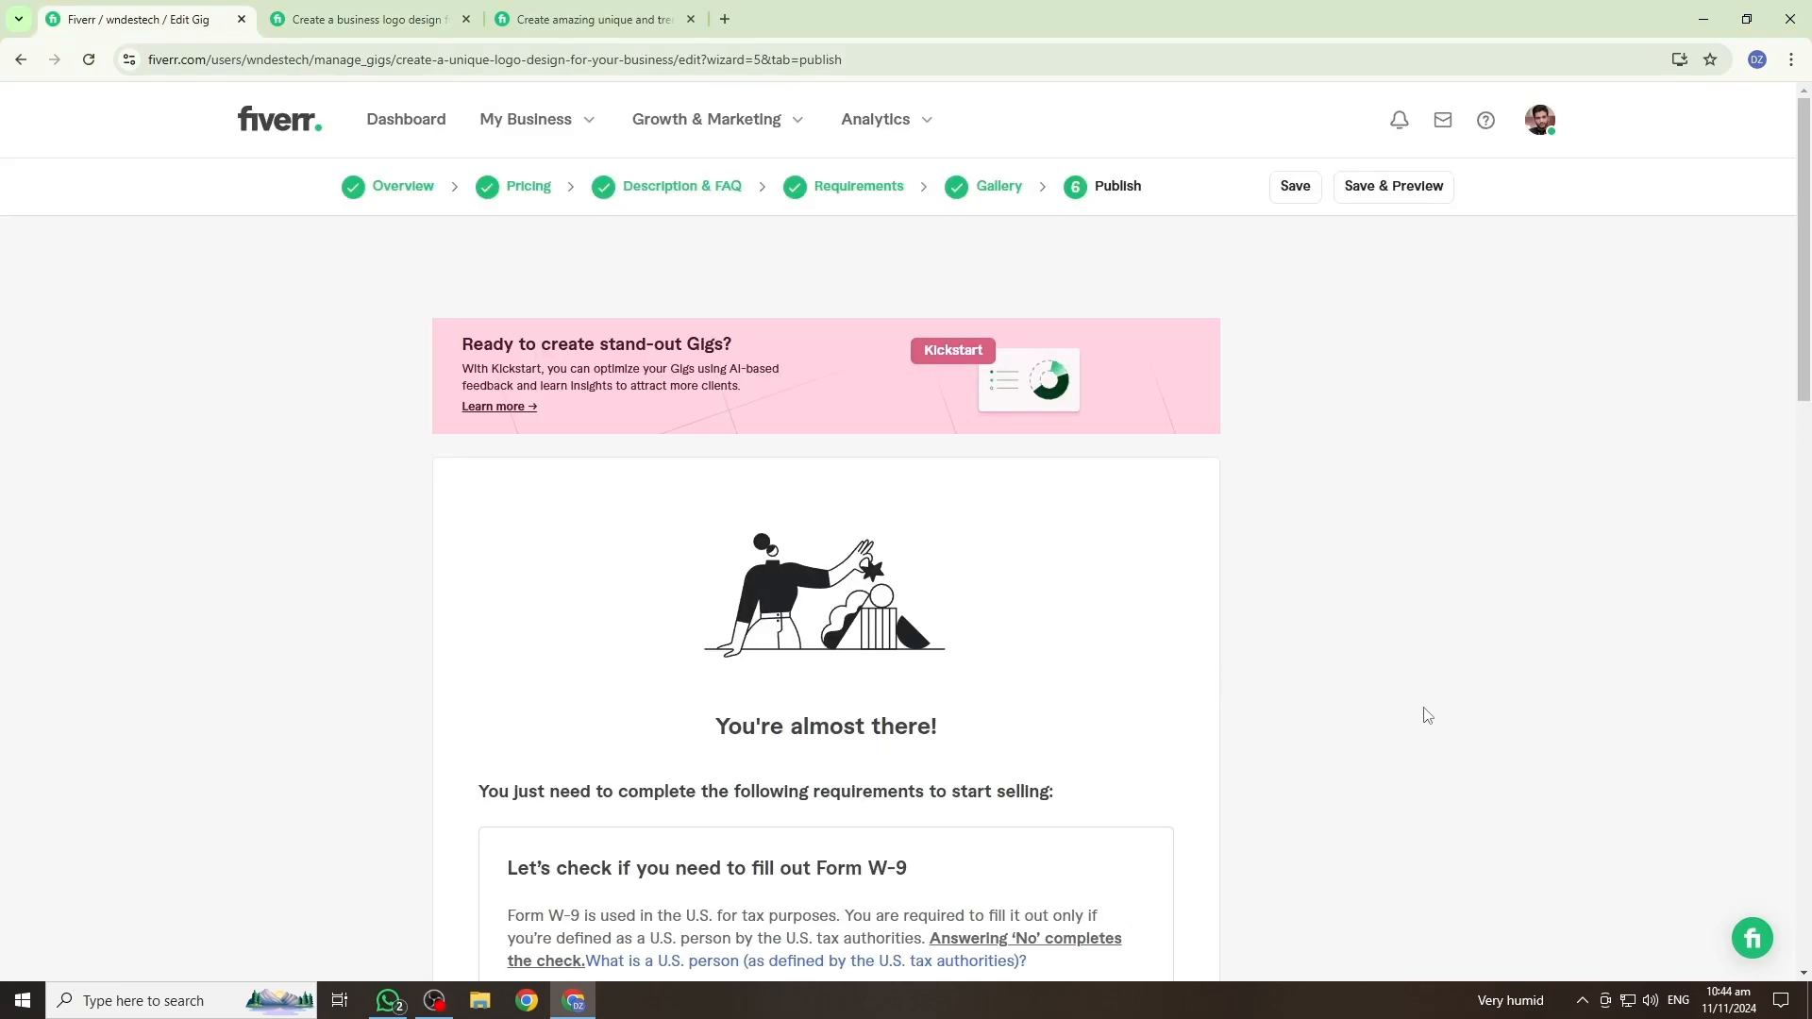
# Step: Answer No to the U.S. person question in the Form W-9 check and save the answer
pyautogui.scroll(-2, 1427, 716)
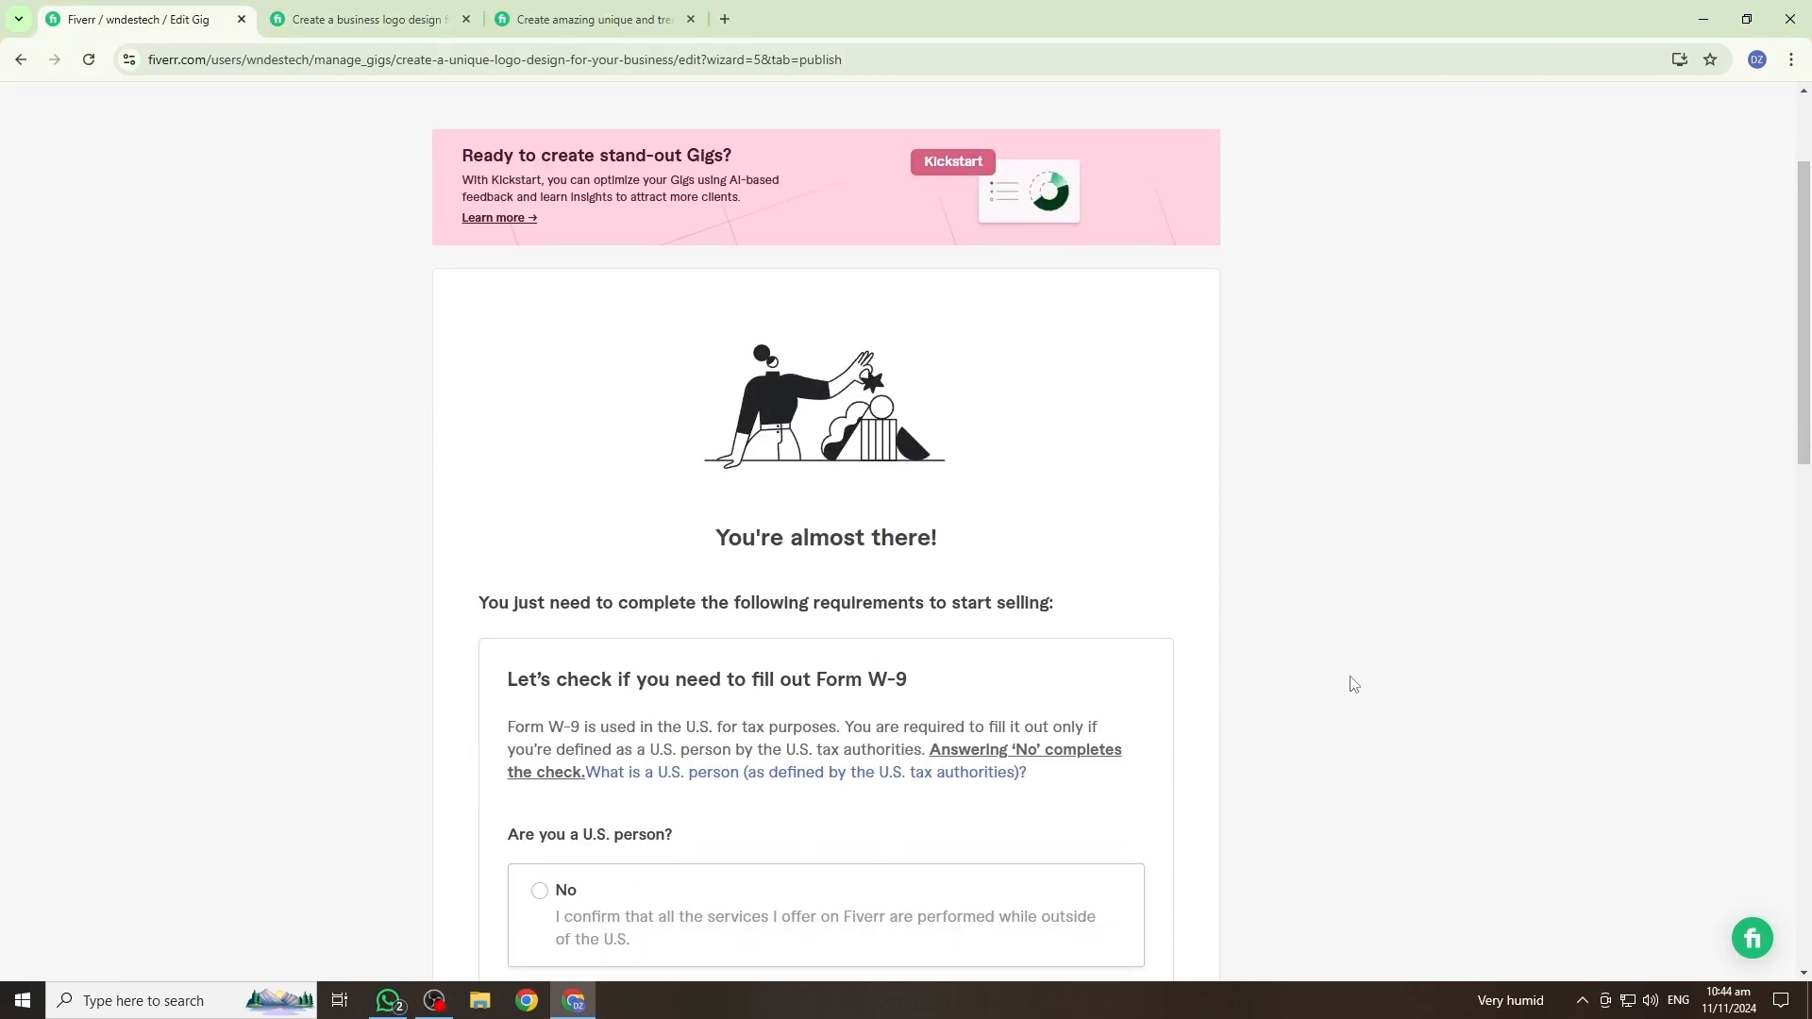
pyautogui.scroll(1, 1354, 590)
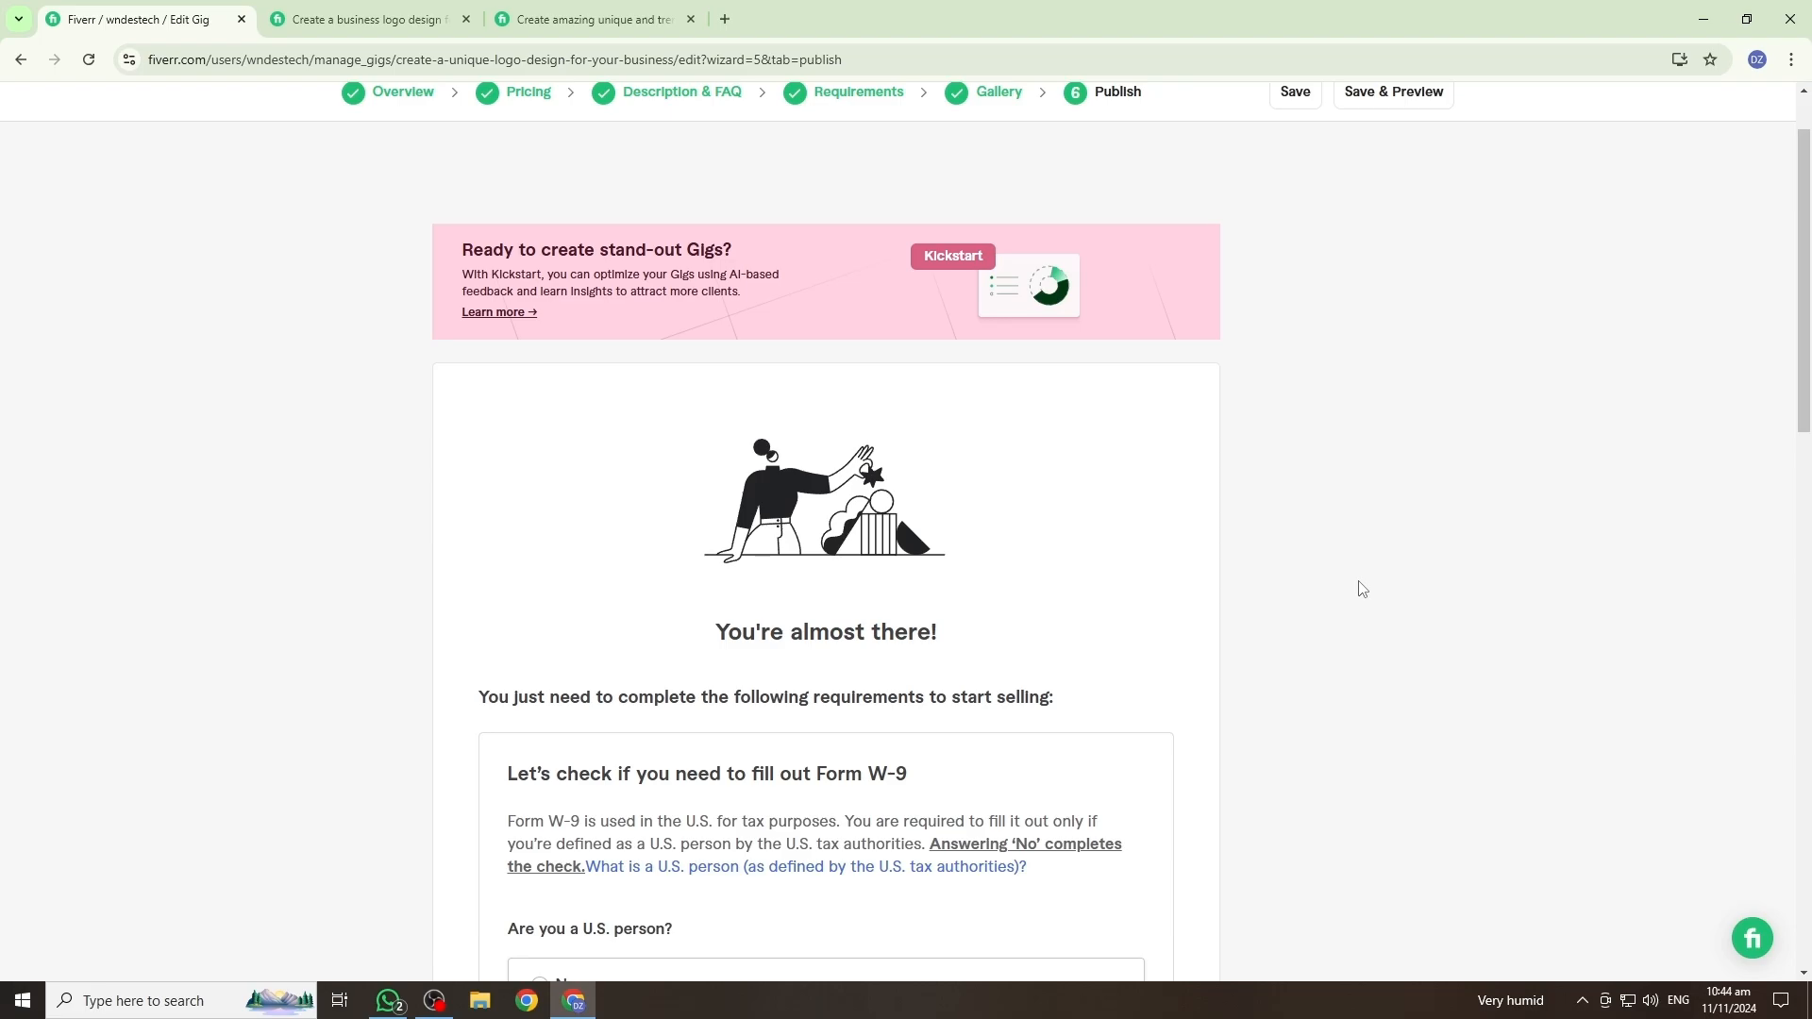
pyautogui.scroll(-4, 1360, 589)
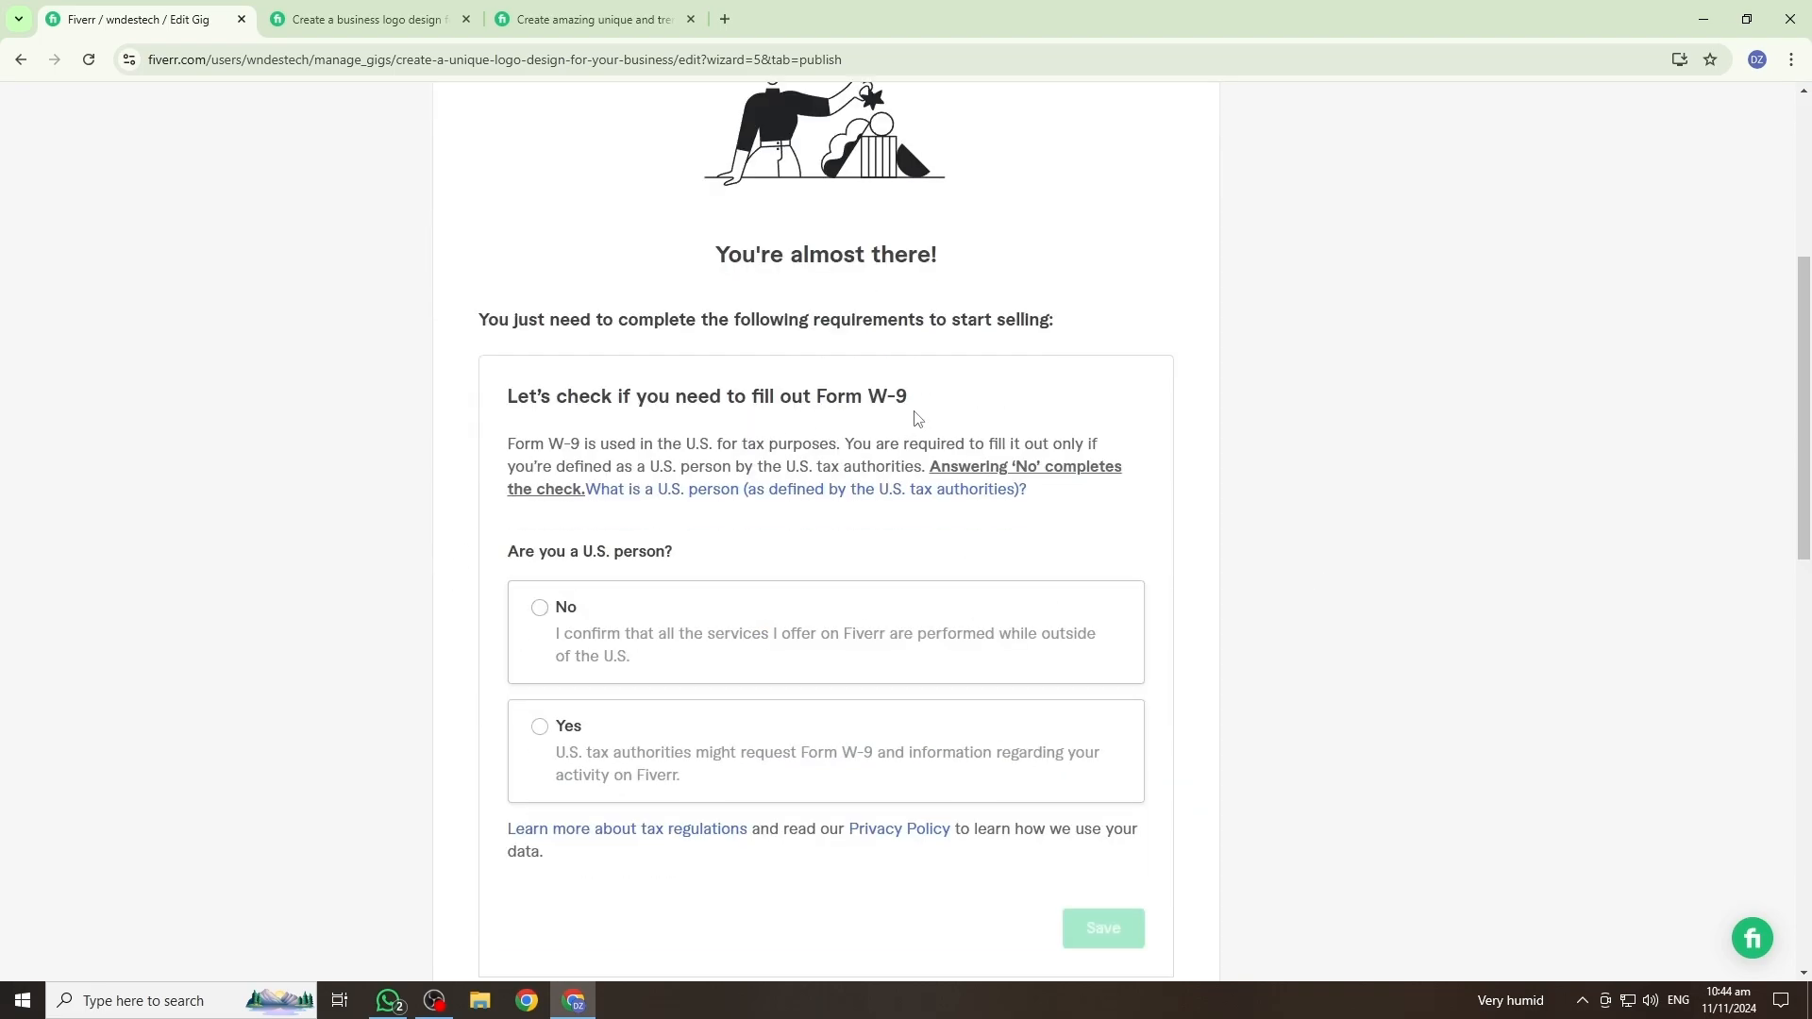
pyautogui.scroll(-1, 959, 627)
pyautogui.scroll(2, 897, 635)
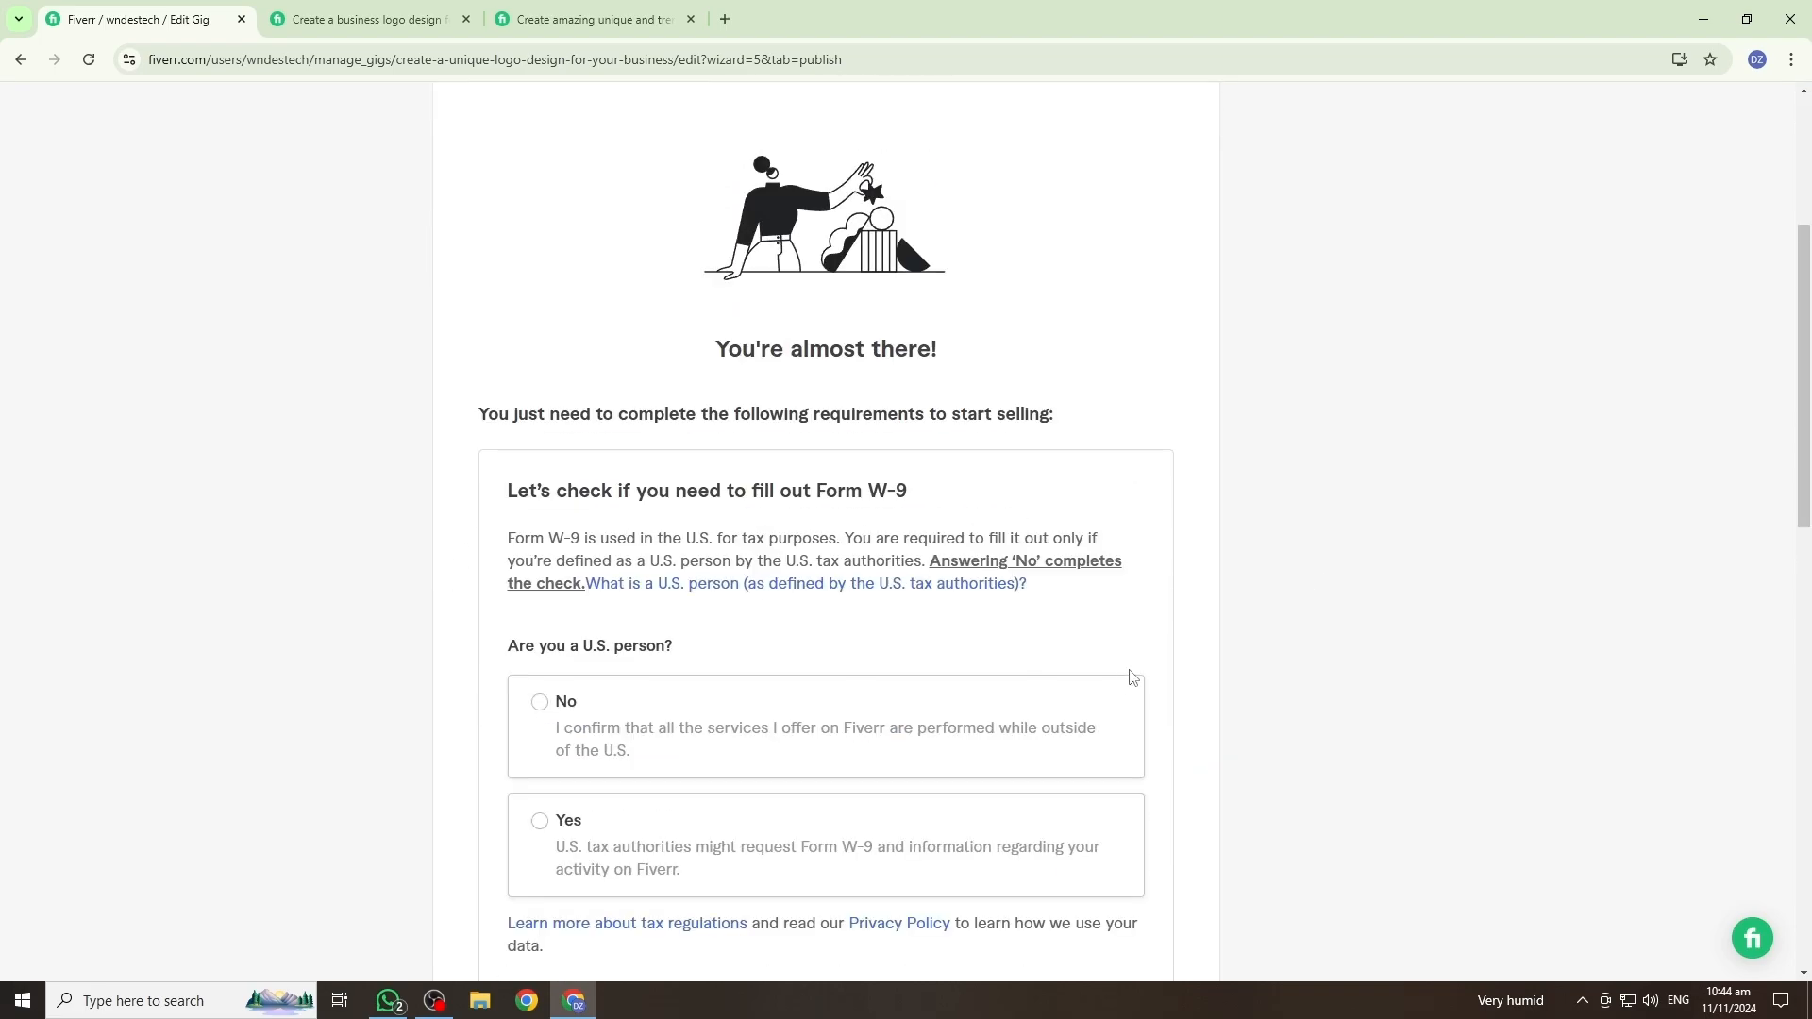
pyautogui.scroll(-1, 1129, 676)
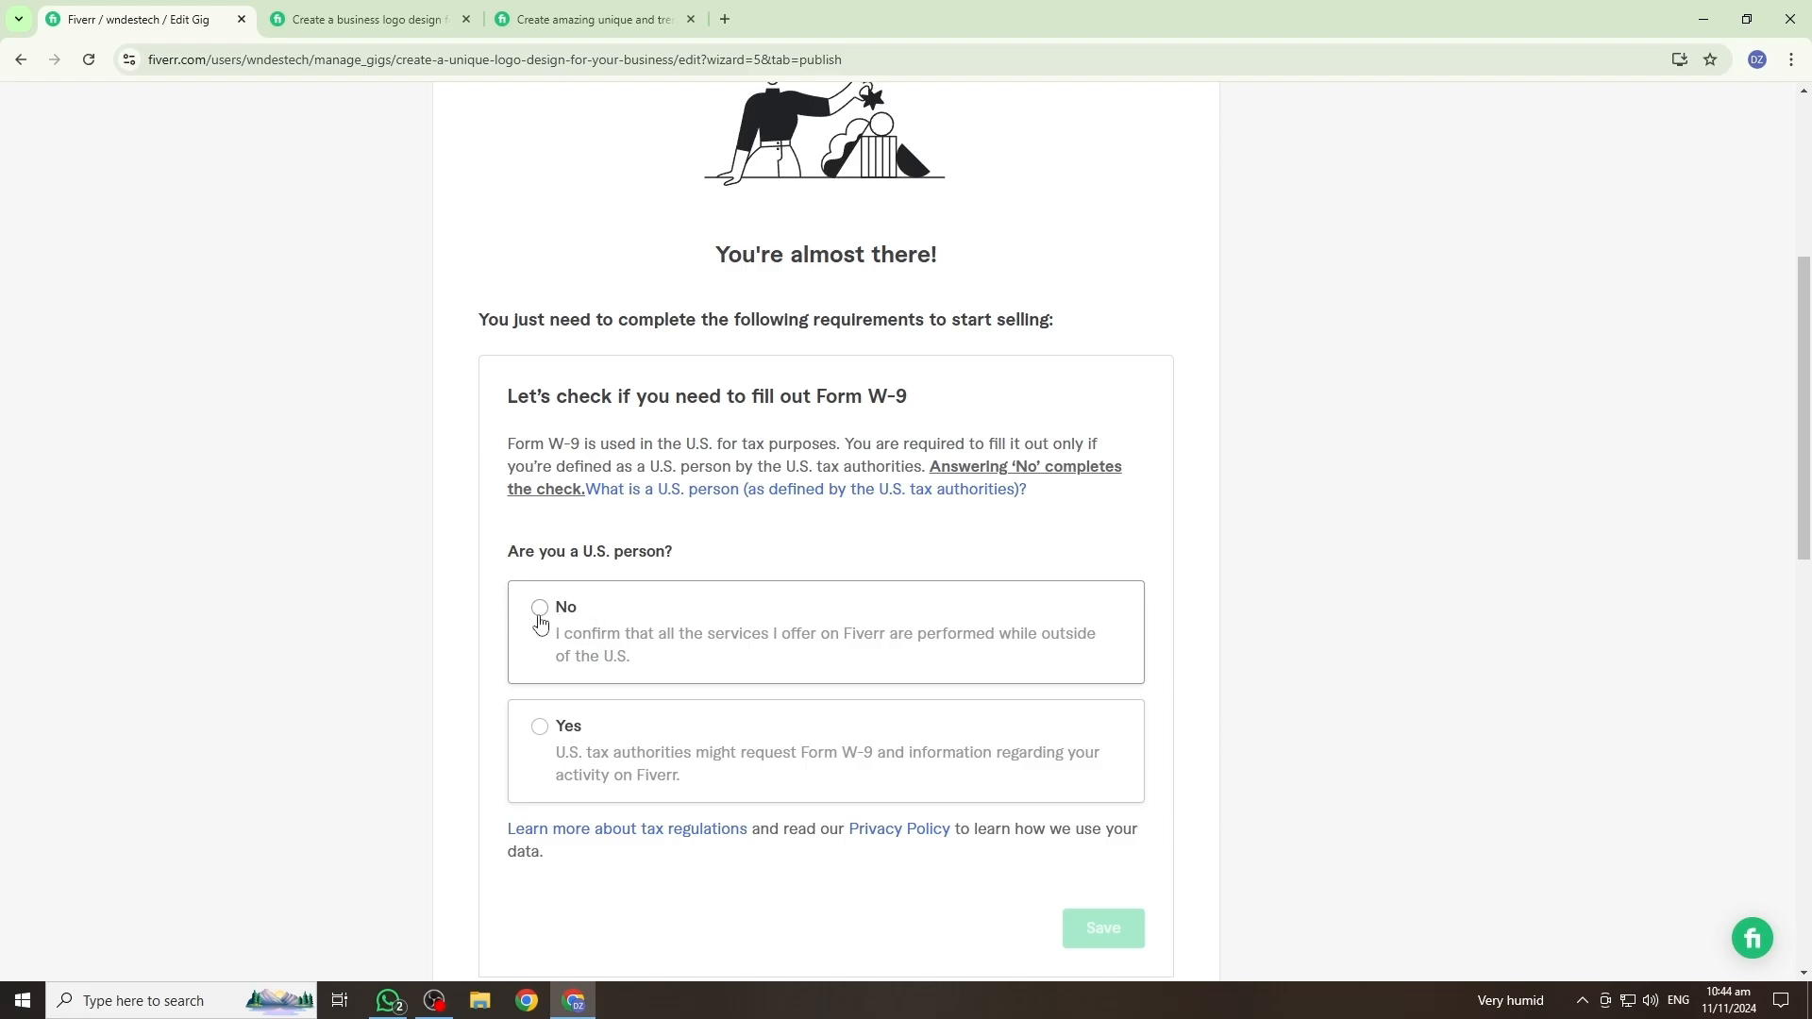
pyautogui.click(545, 614)
pyautogui.scroll(-2, 562, 642)
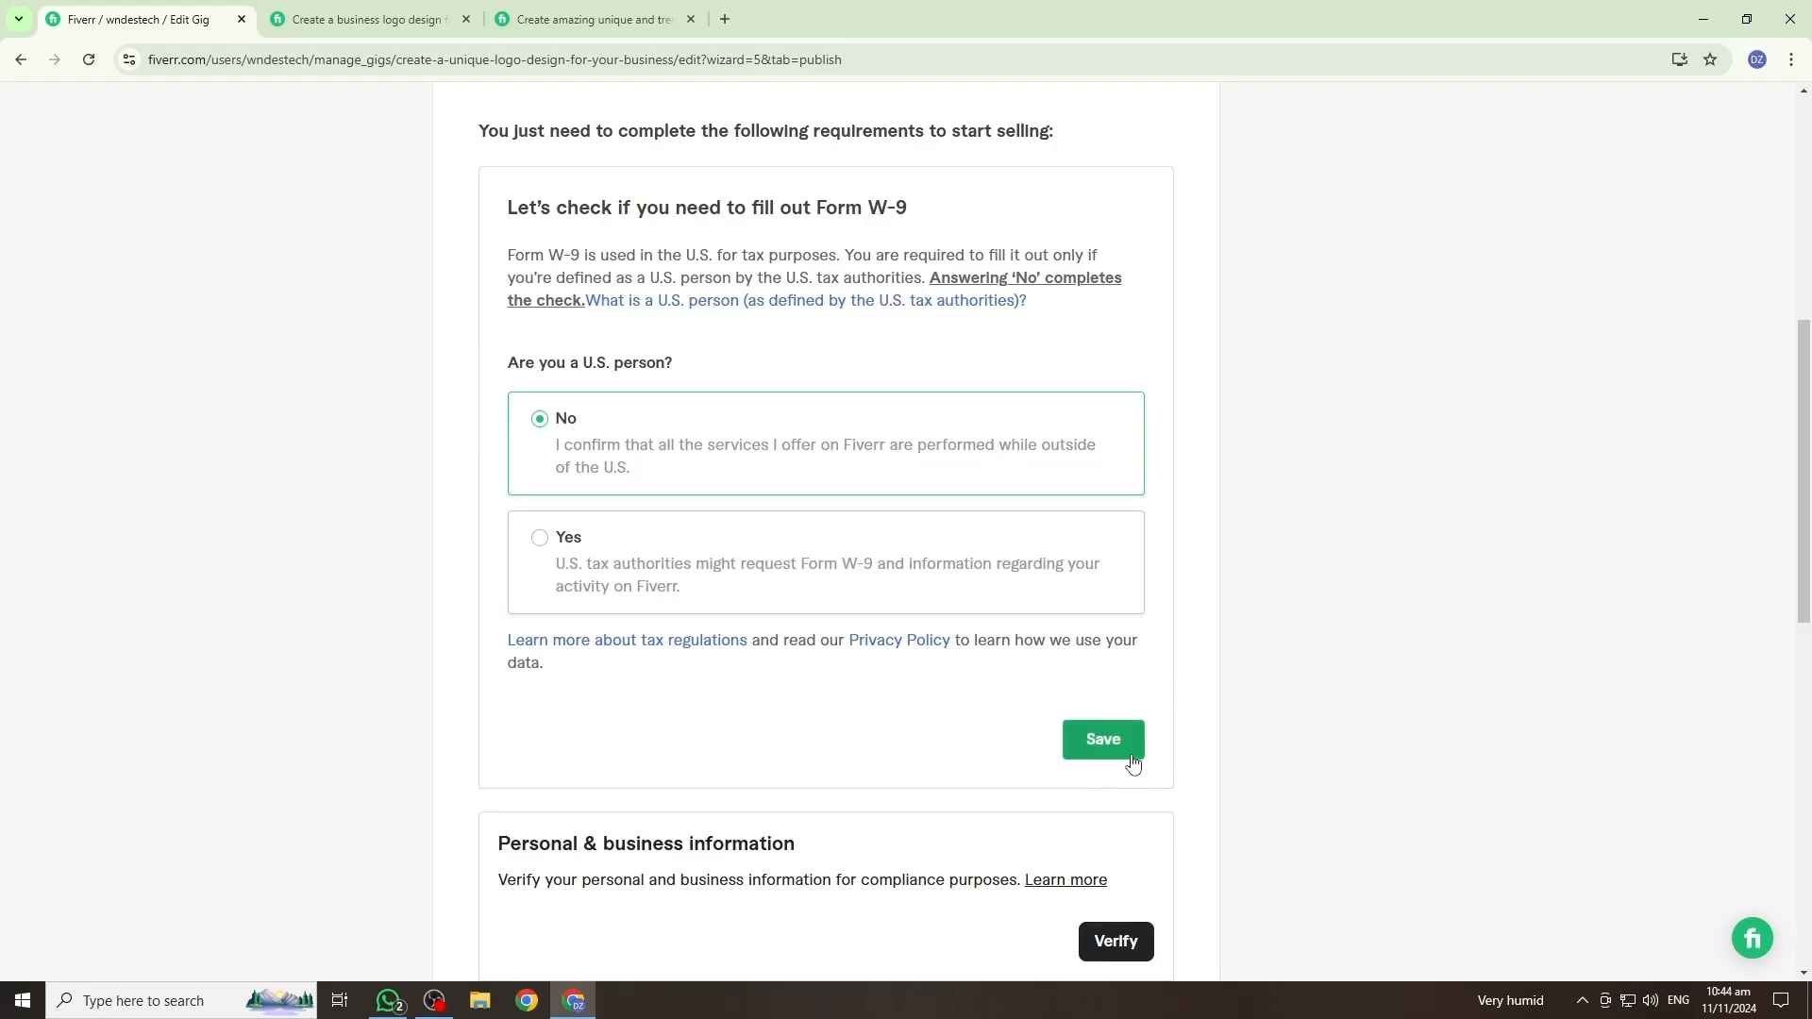
pyautogui.click(1106, 752)
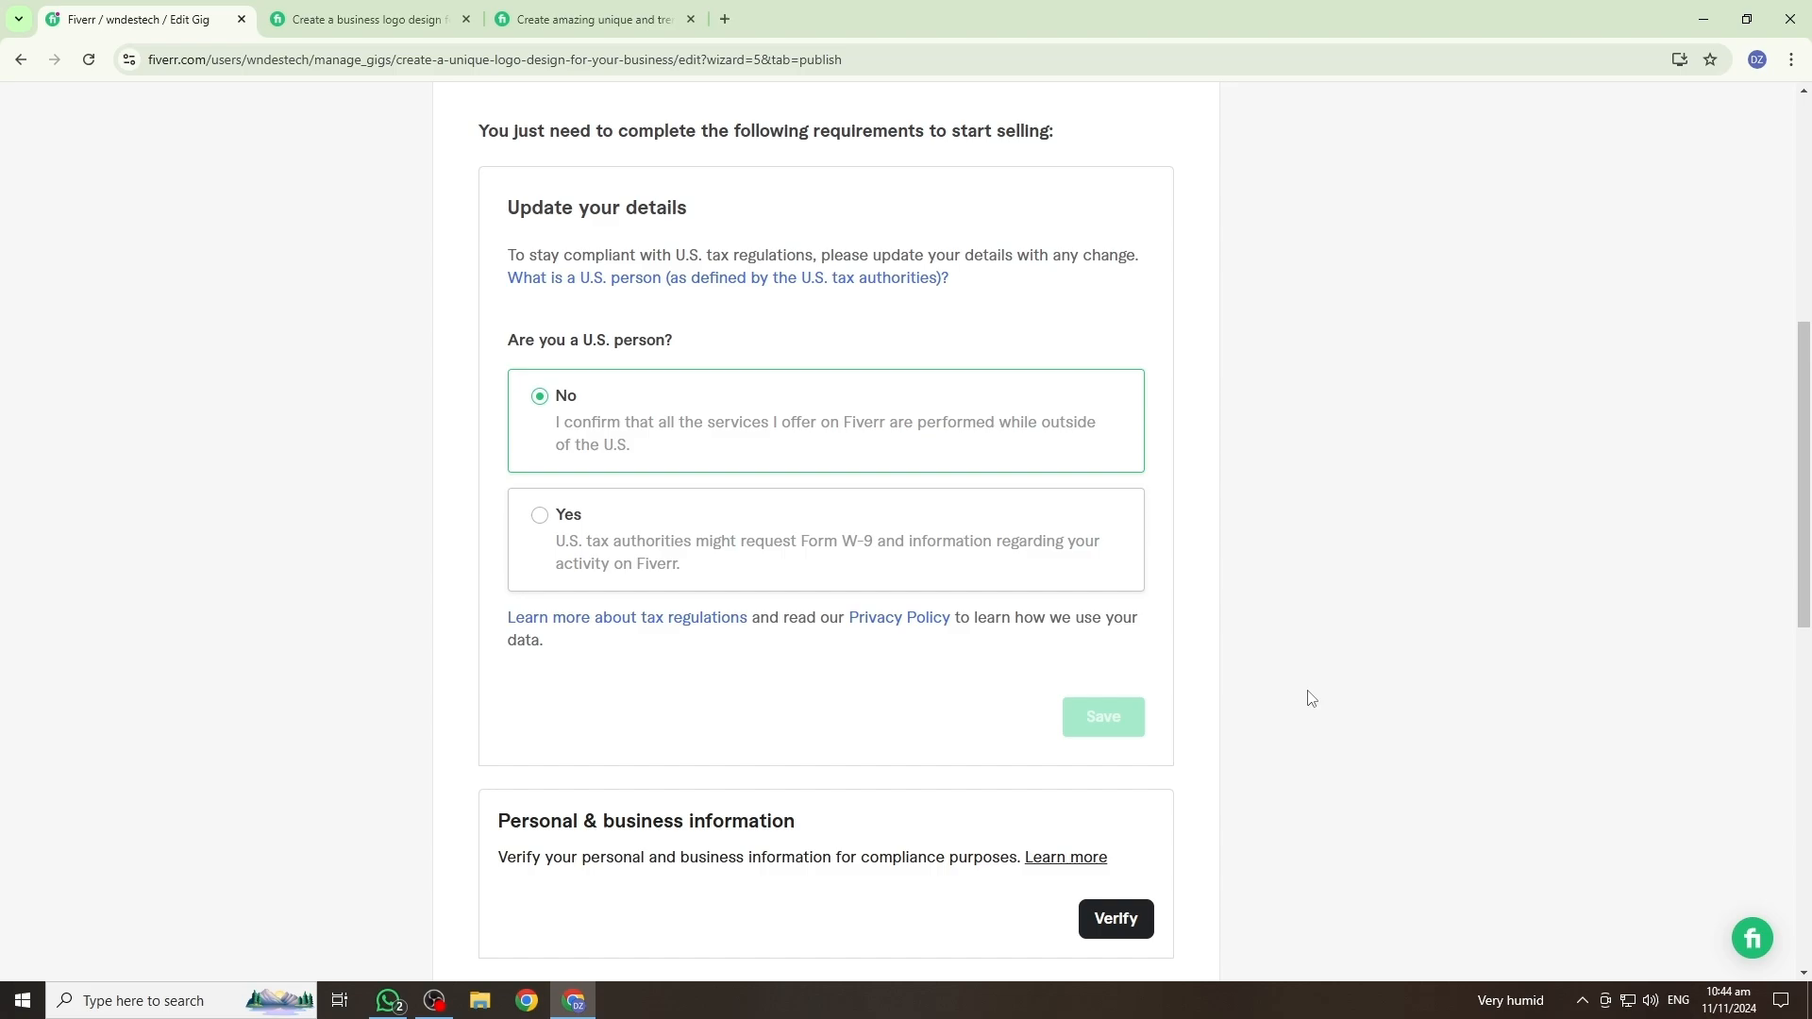
# Step: Complete the personal and business information verification by declaring Fiverr use as outside my primary job or profession
pyautogui.scroll(-2, 1311, 698)
pyautogui.click(1115, 729)
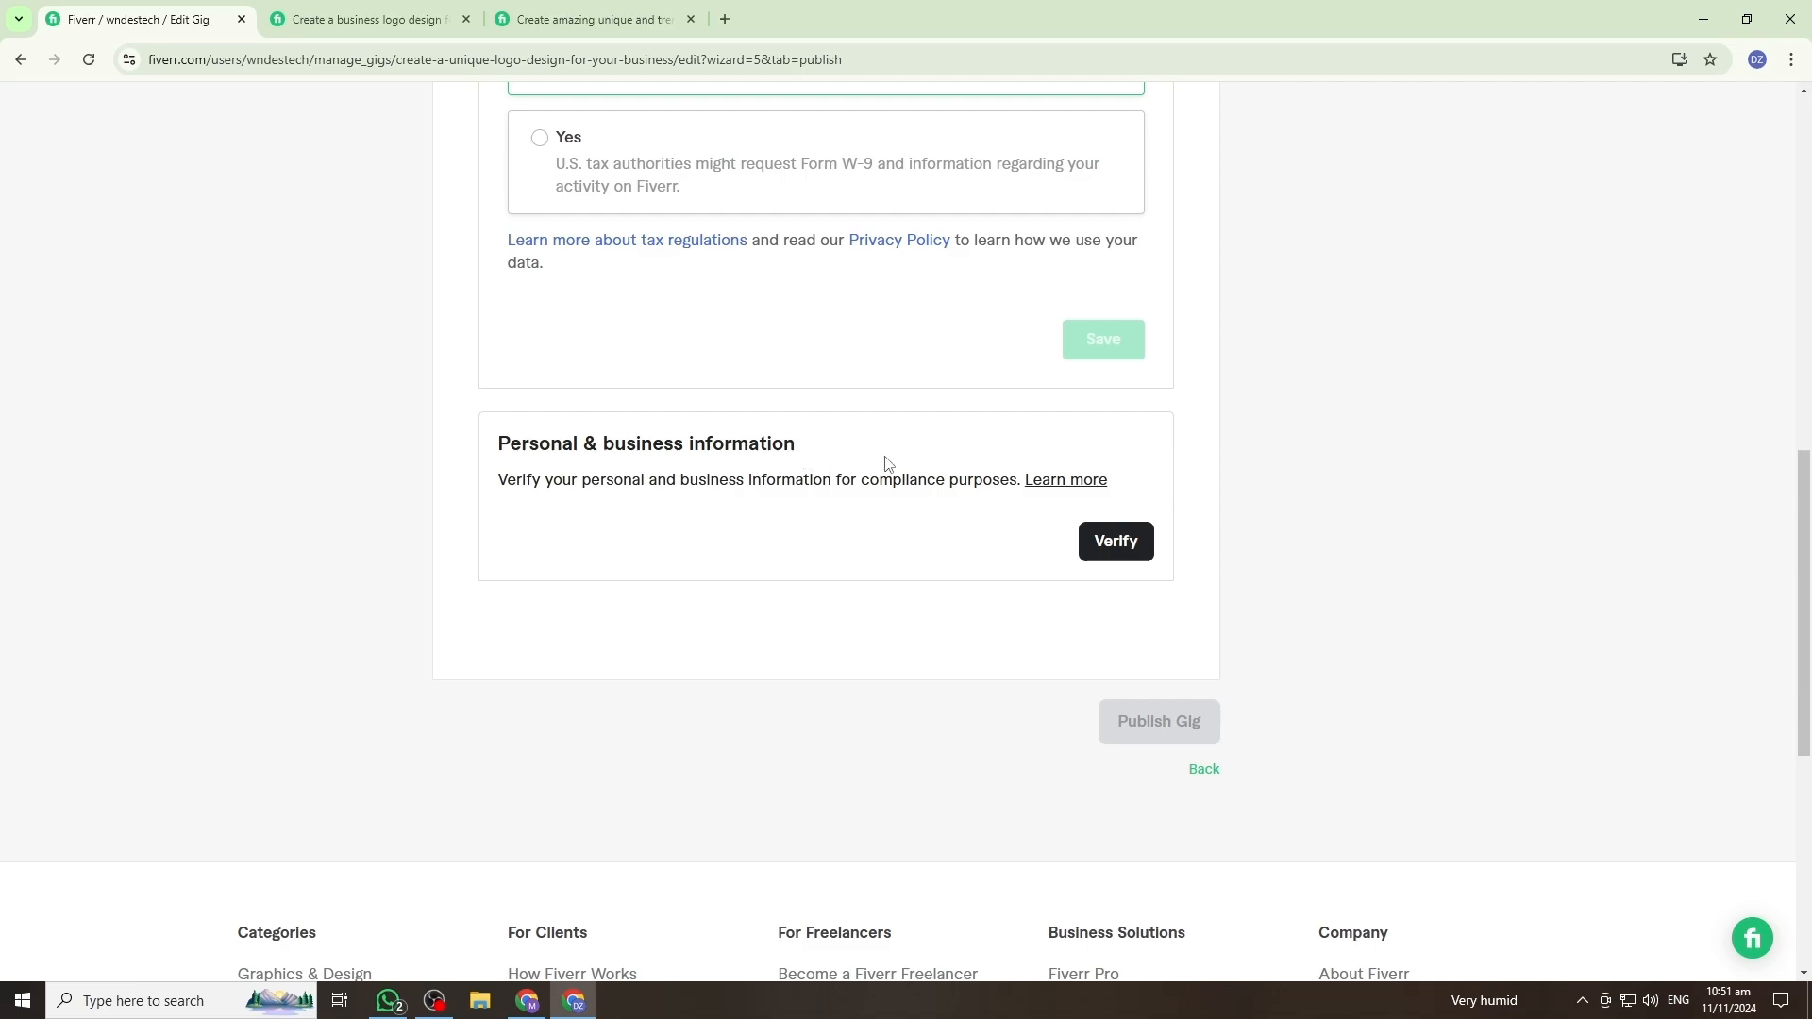
pyautogui.click(1112, 545)
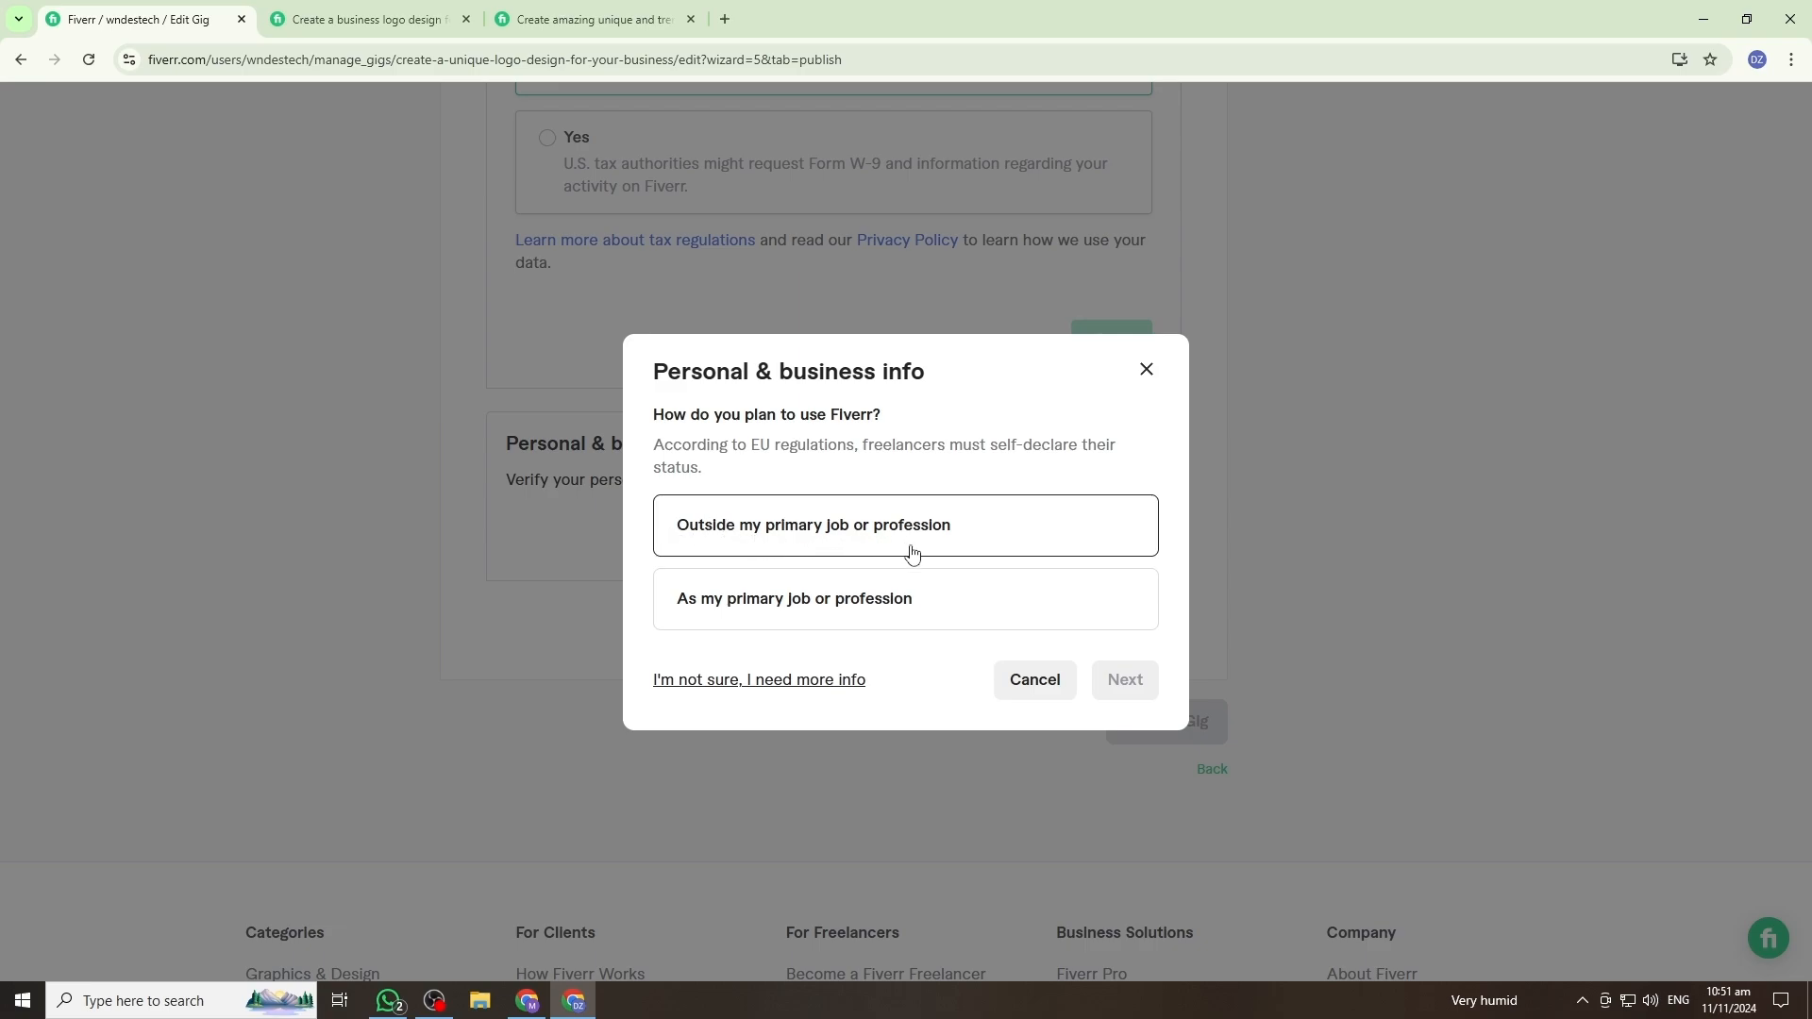
pyautogui.click(972, 546)
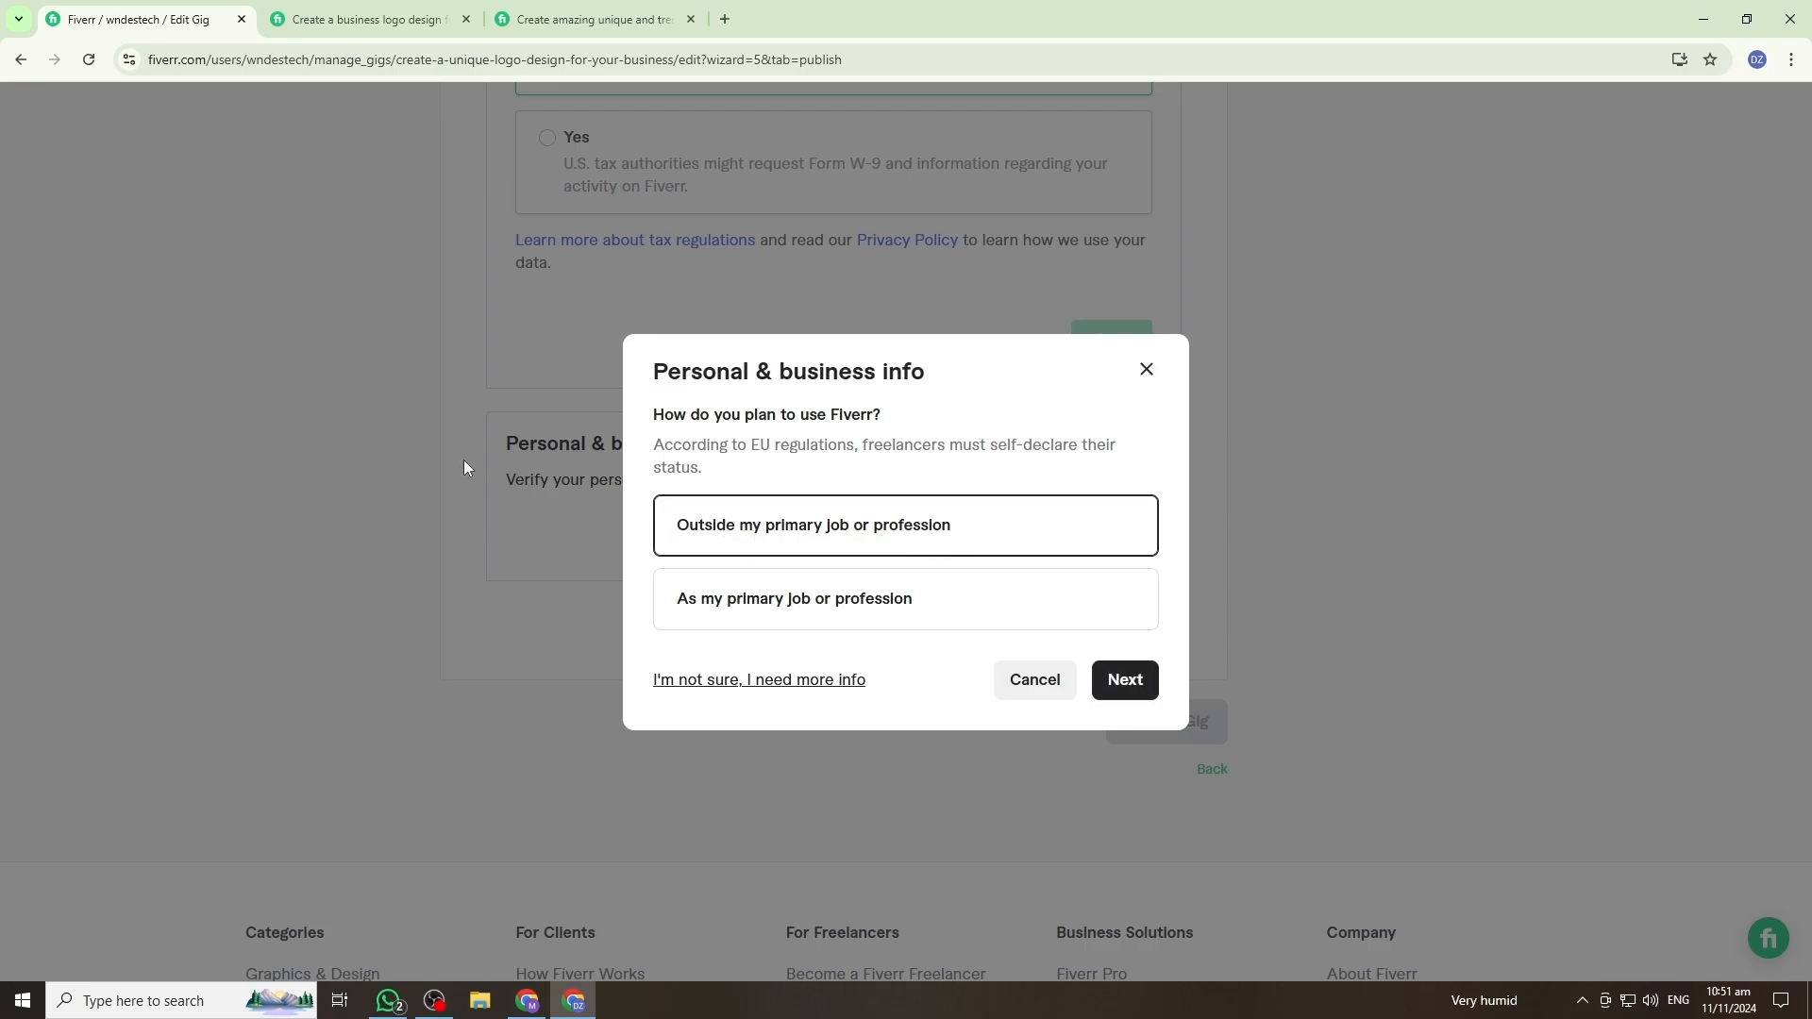
pyautogui.click(1133, 689)
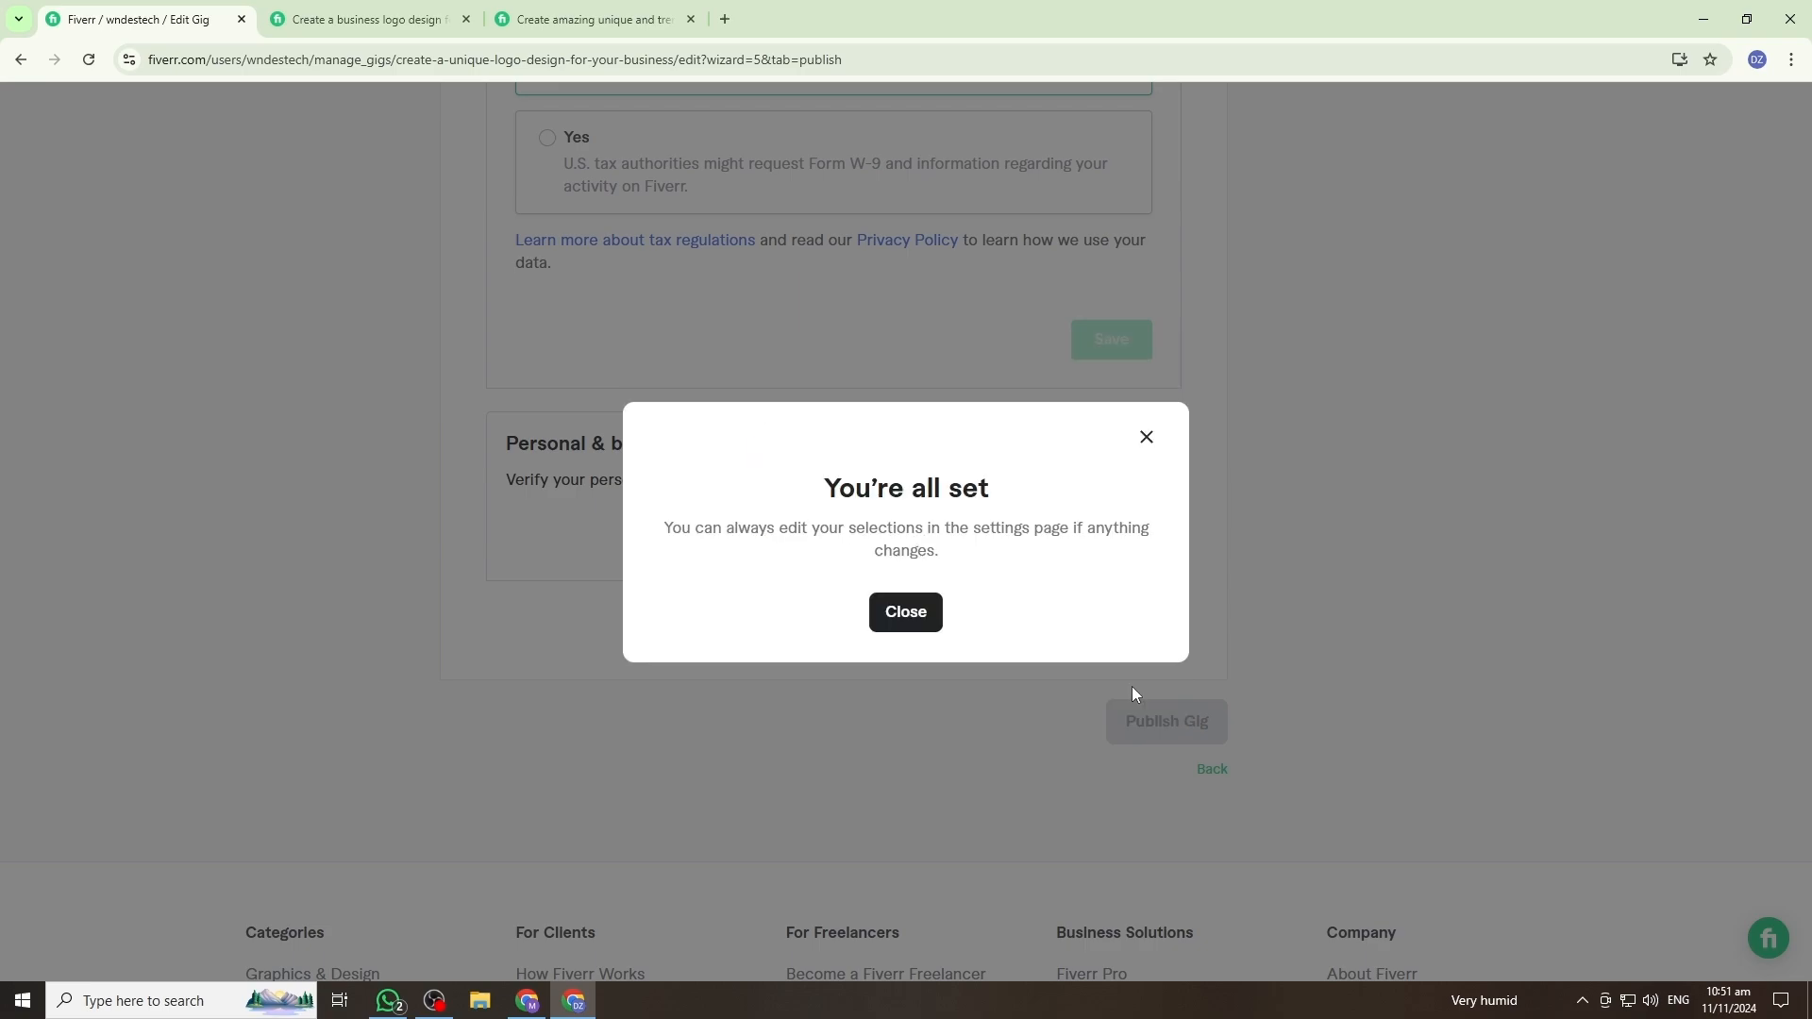
pyautogui.click(905, 616)
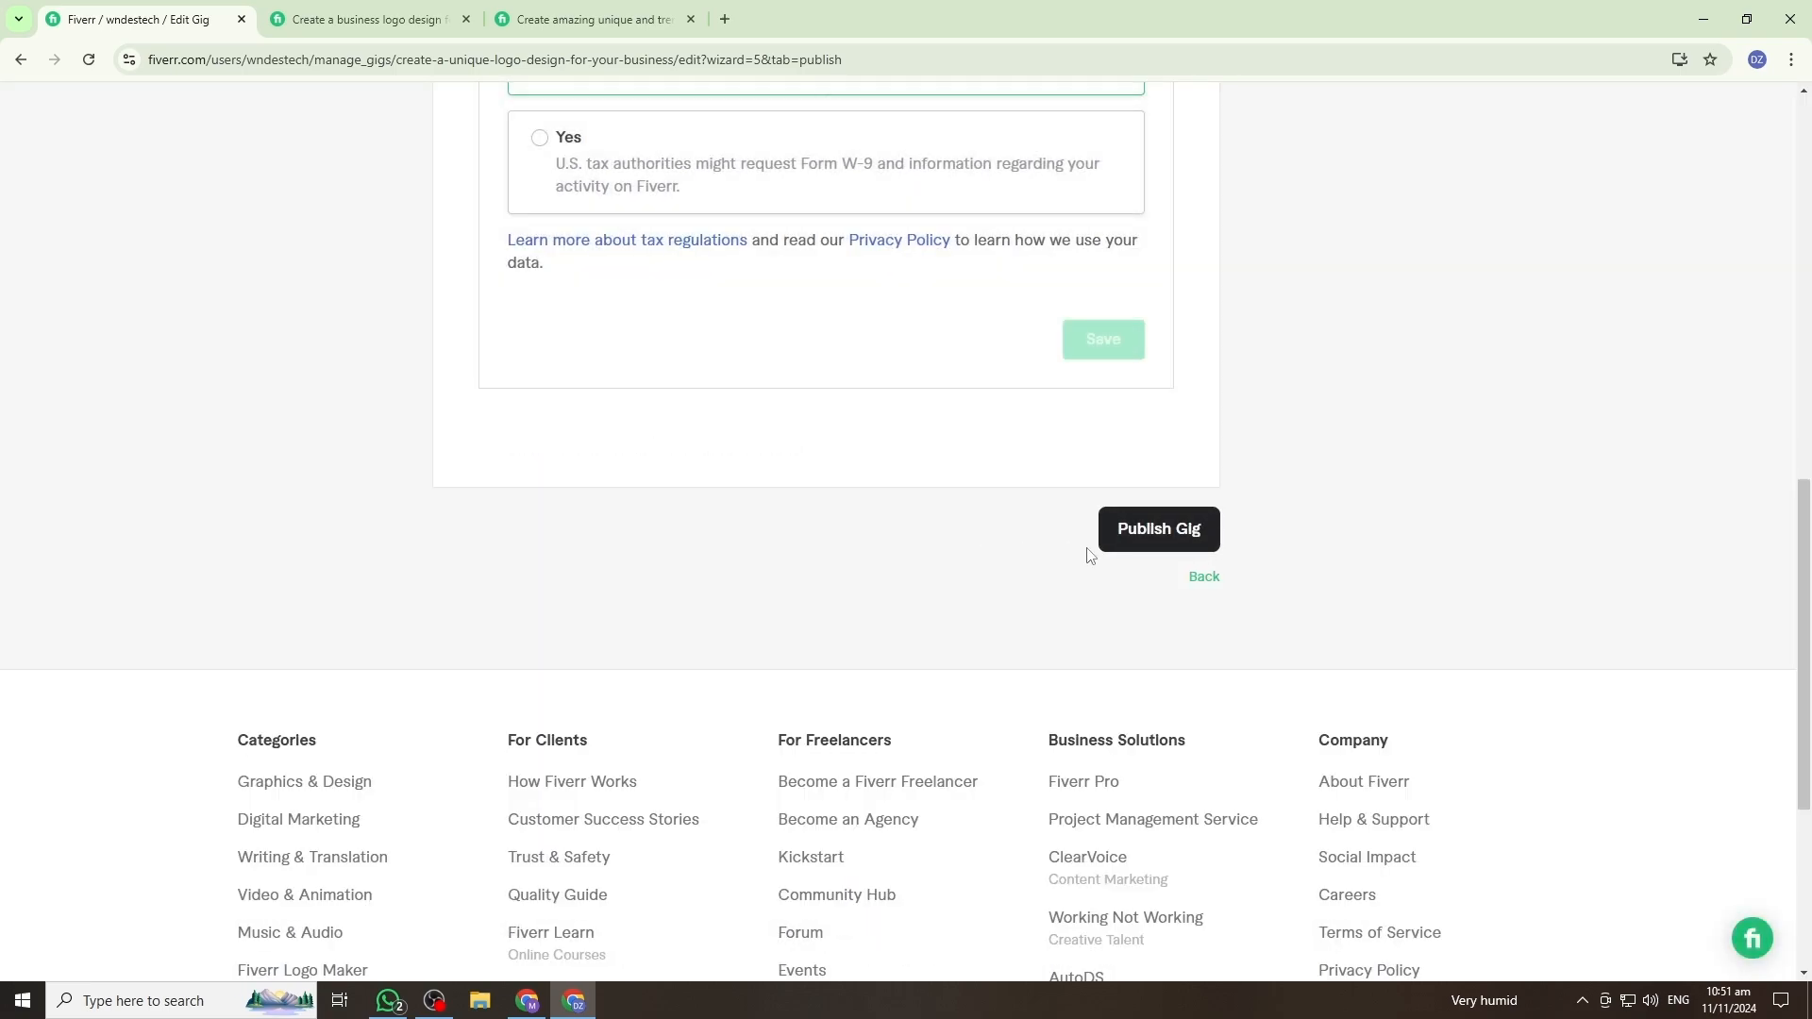
# Step: Publish the logo design gig
pyautogui.click(1162, 531)
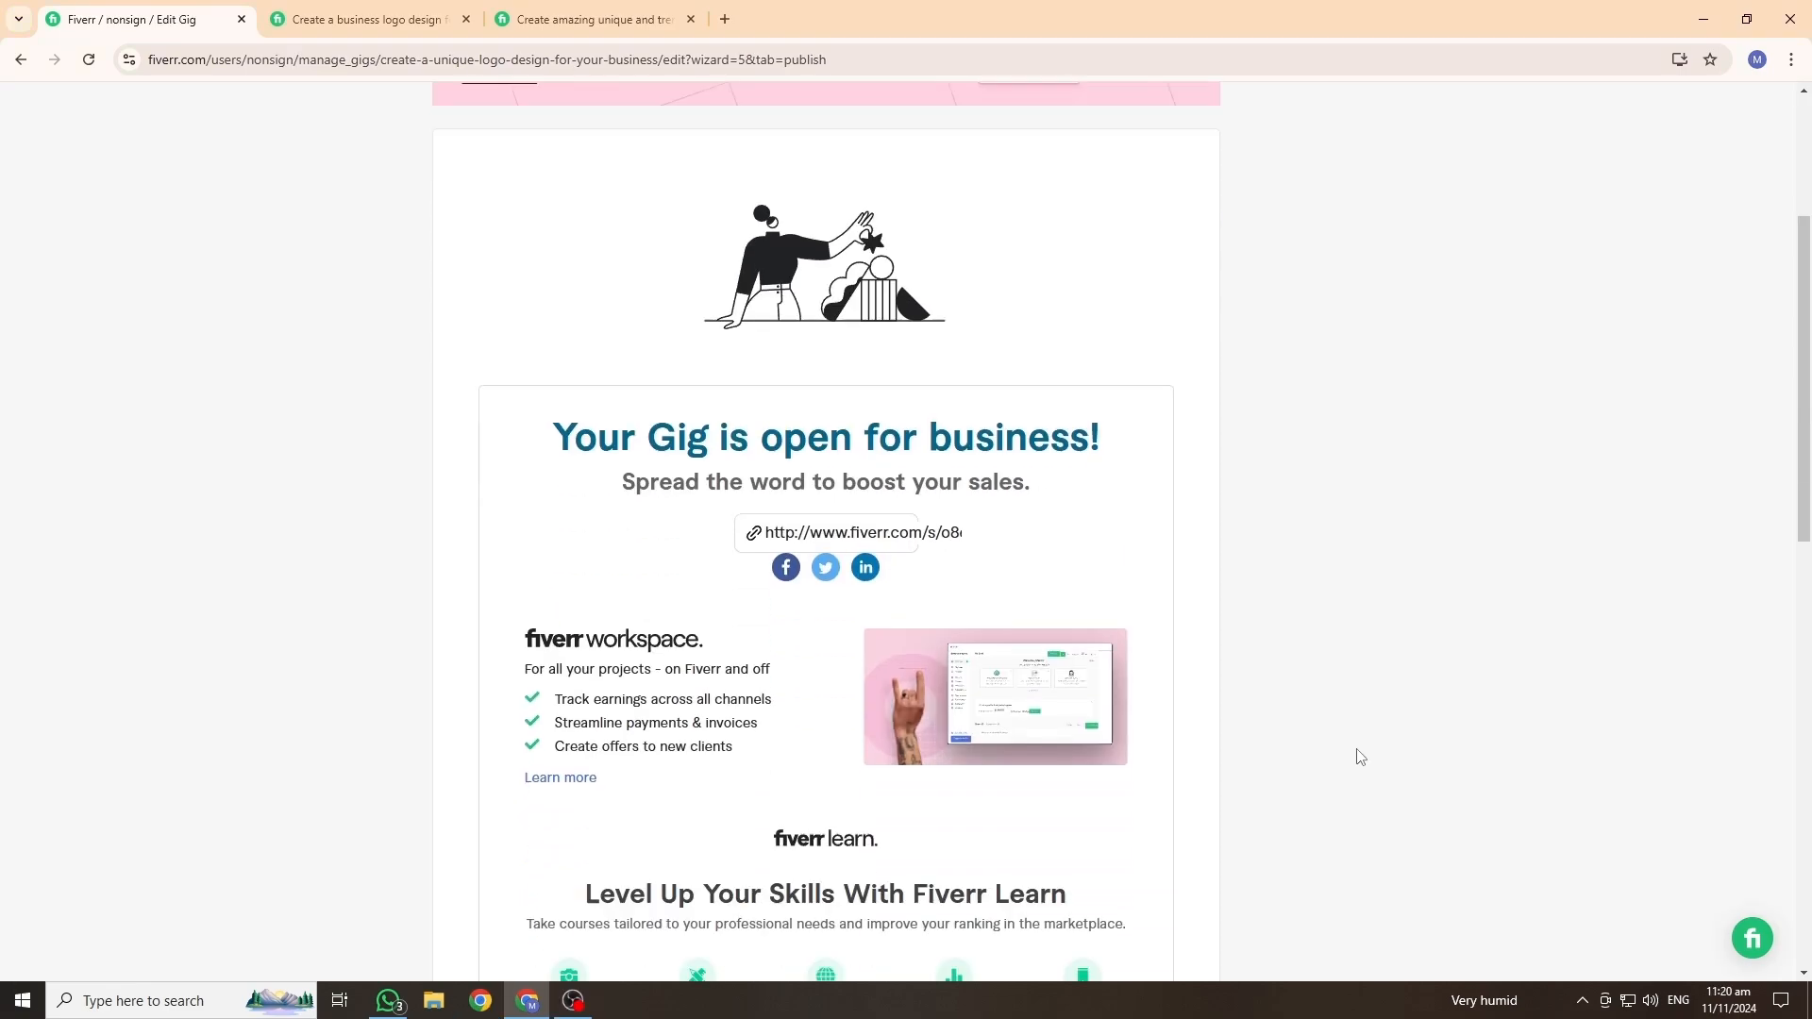
pyautogui.scroll(-2, 489, 518)
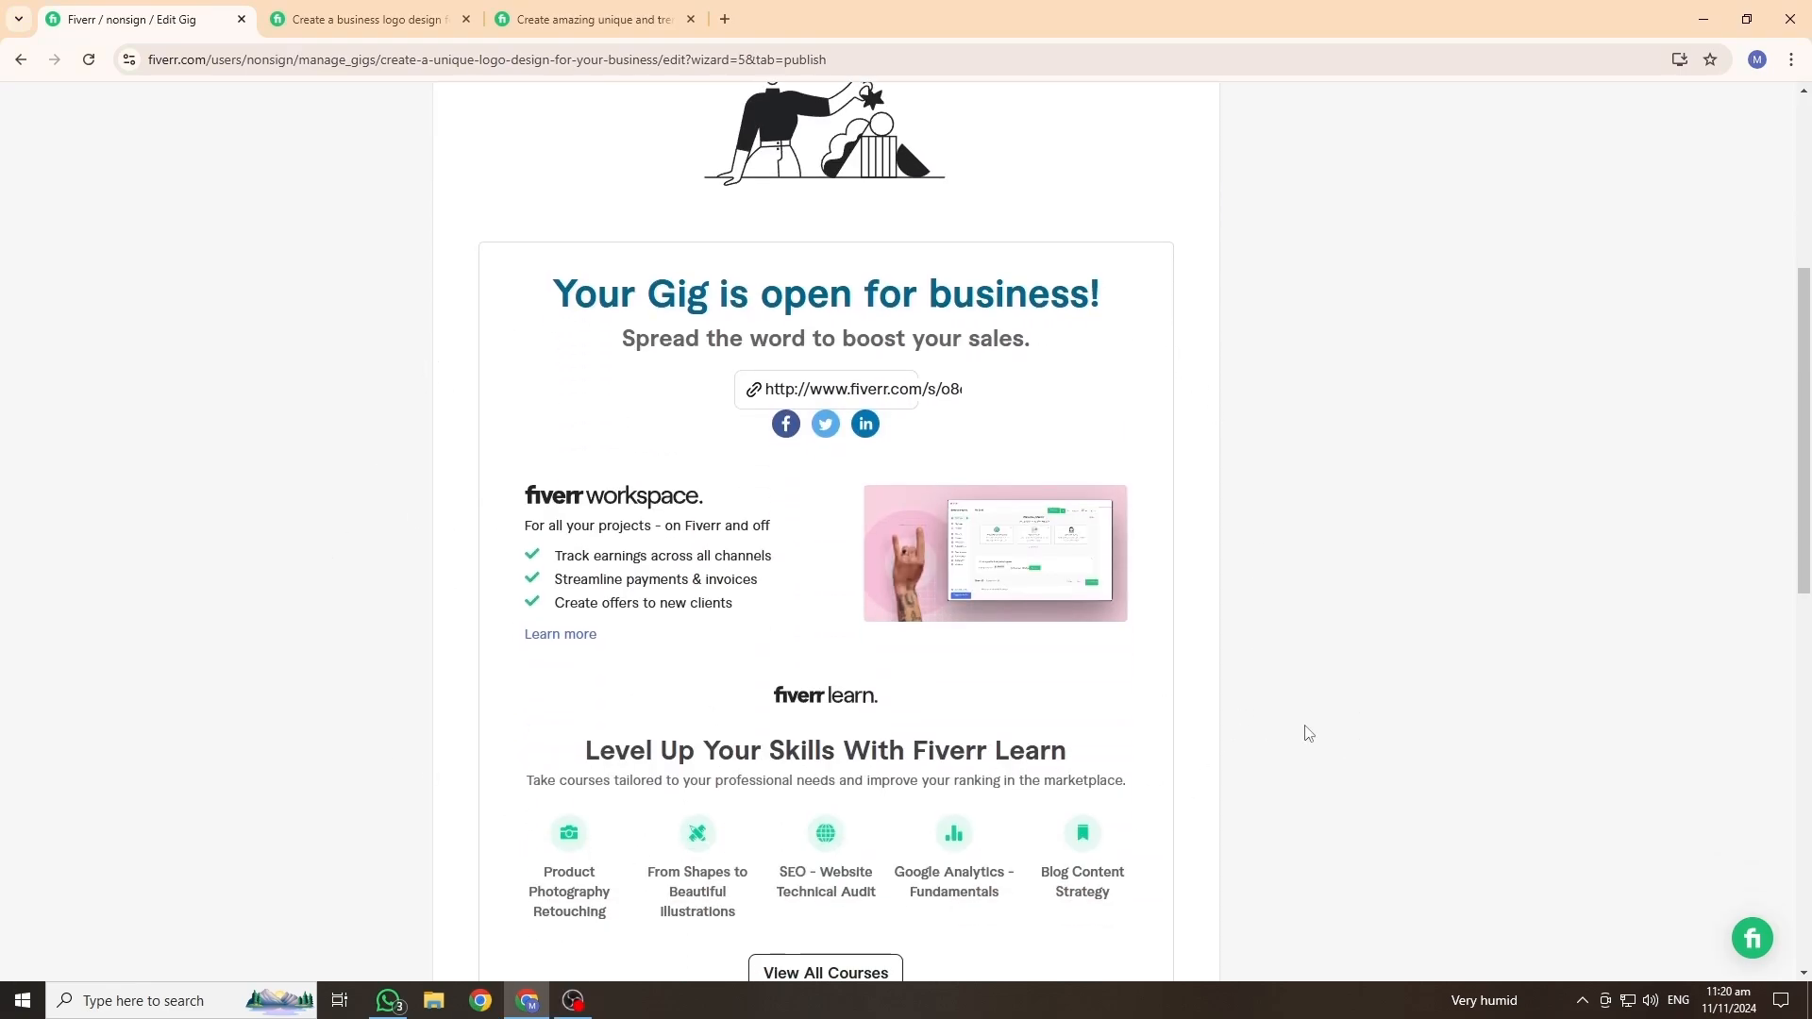
# Step: Finish the gig publishing wizard and return to the list of gigs
pyautogui.scroll(-1, 1300, 574)
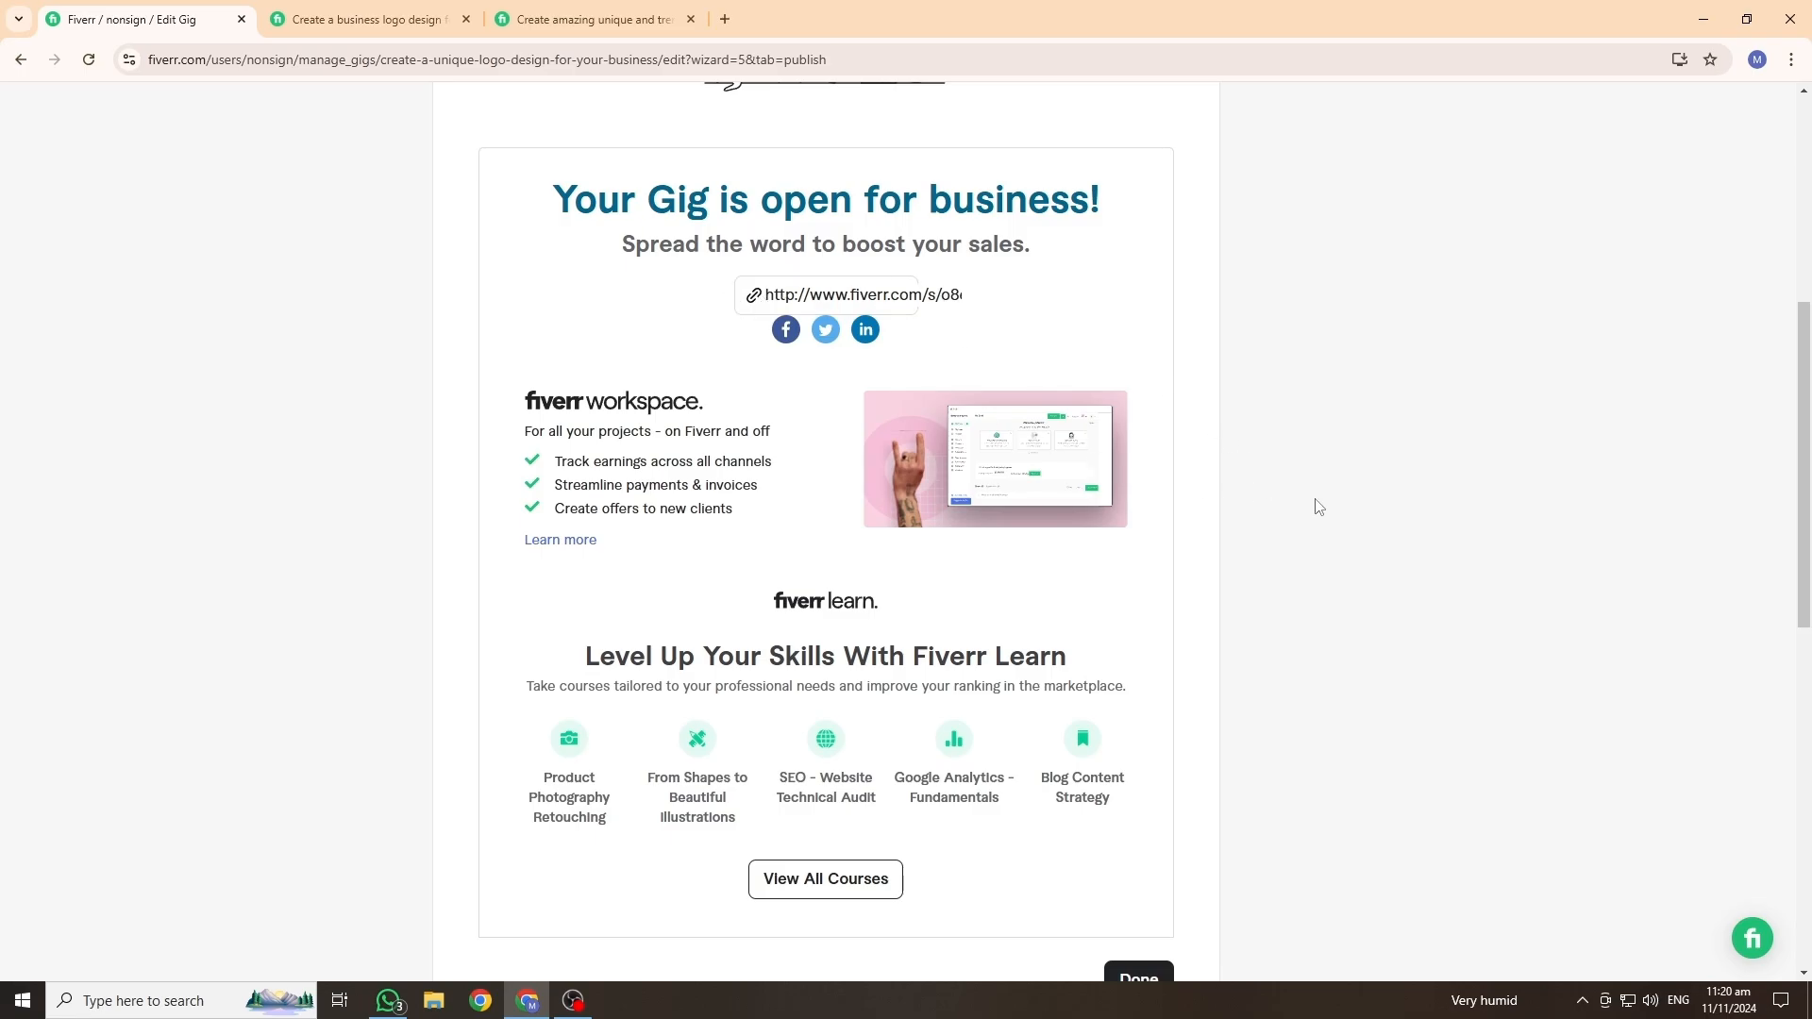
pyautogui.scroll(-3, 700, 667)
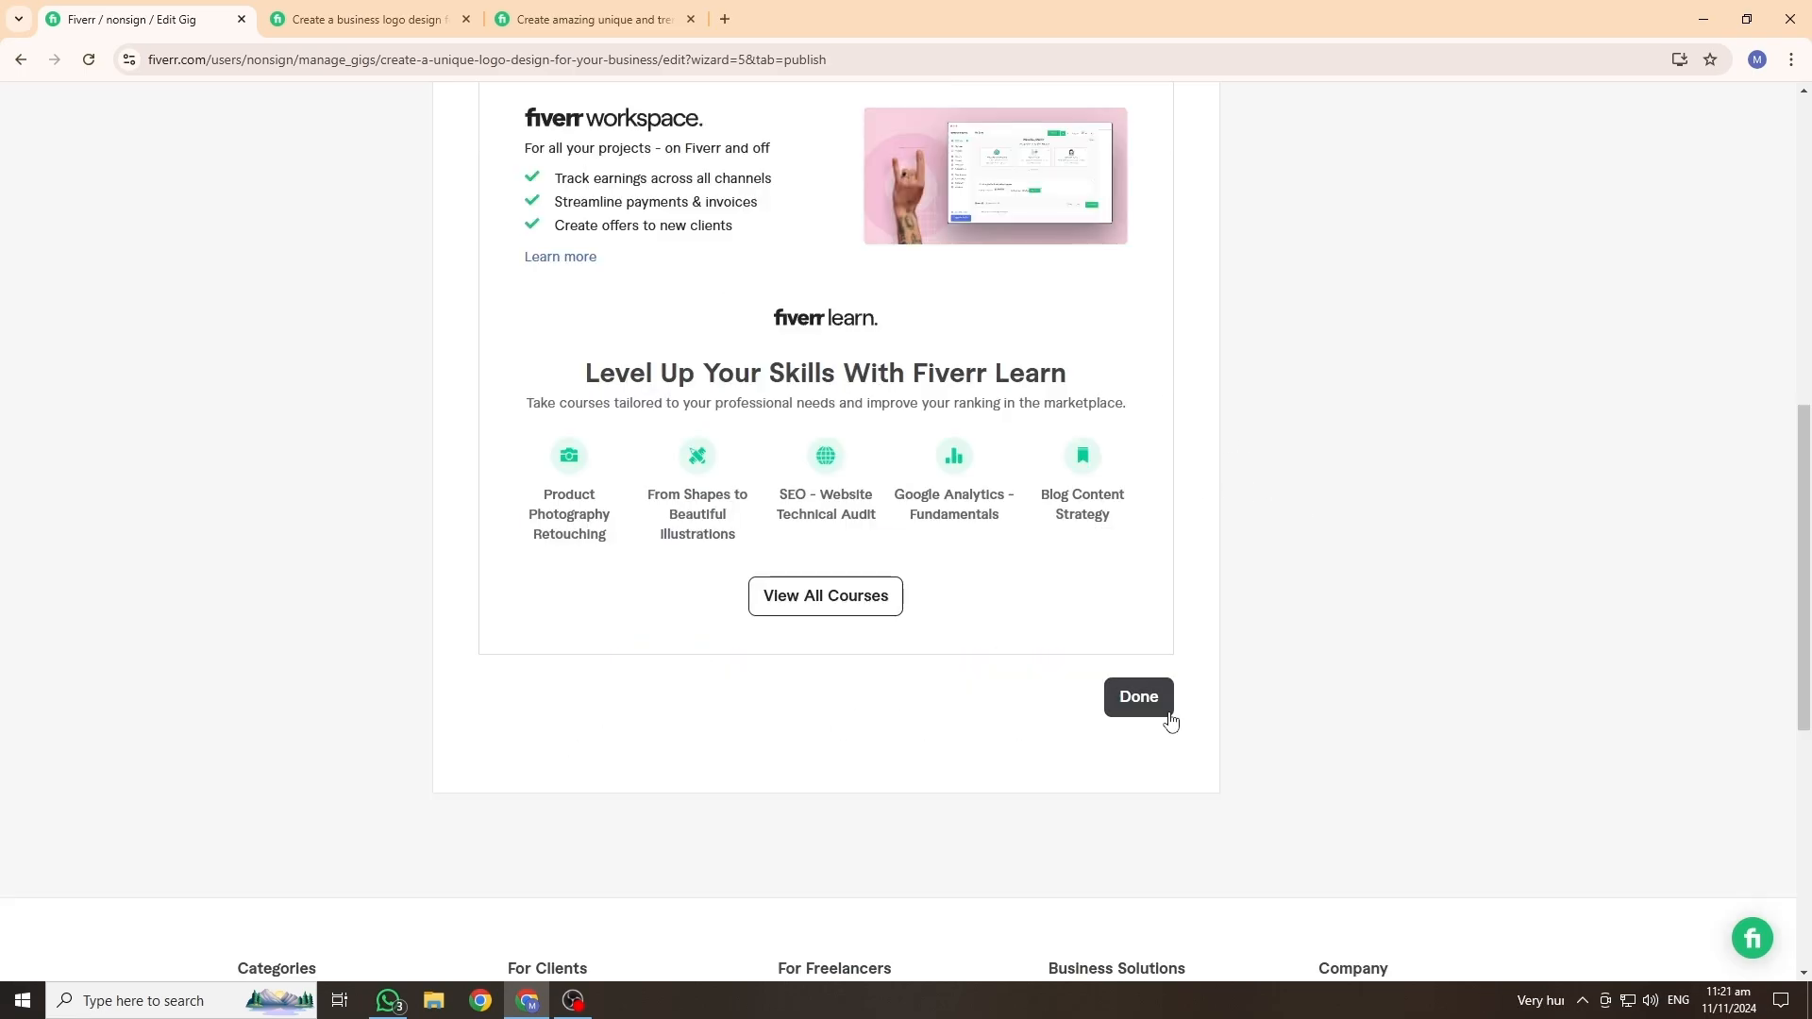
pyautogui.click(1136, 712)
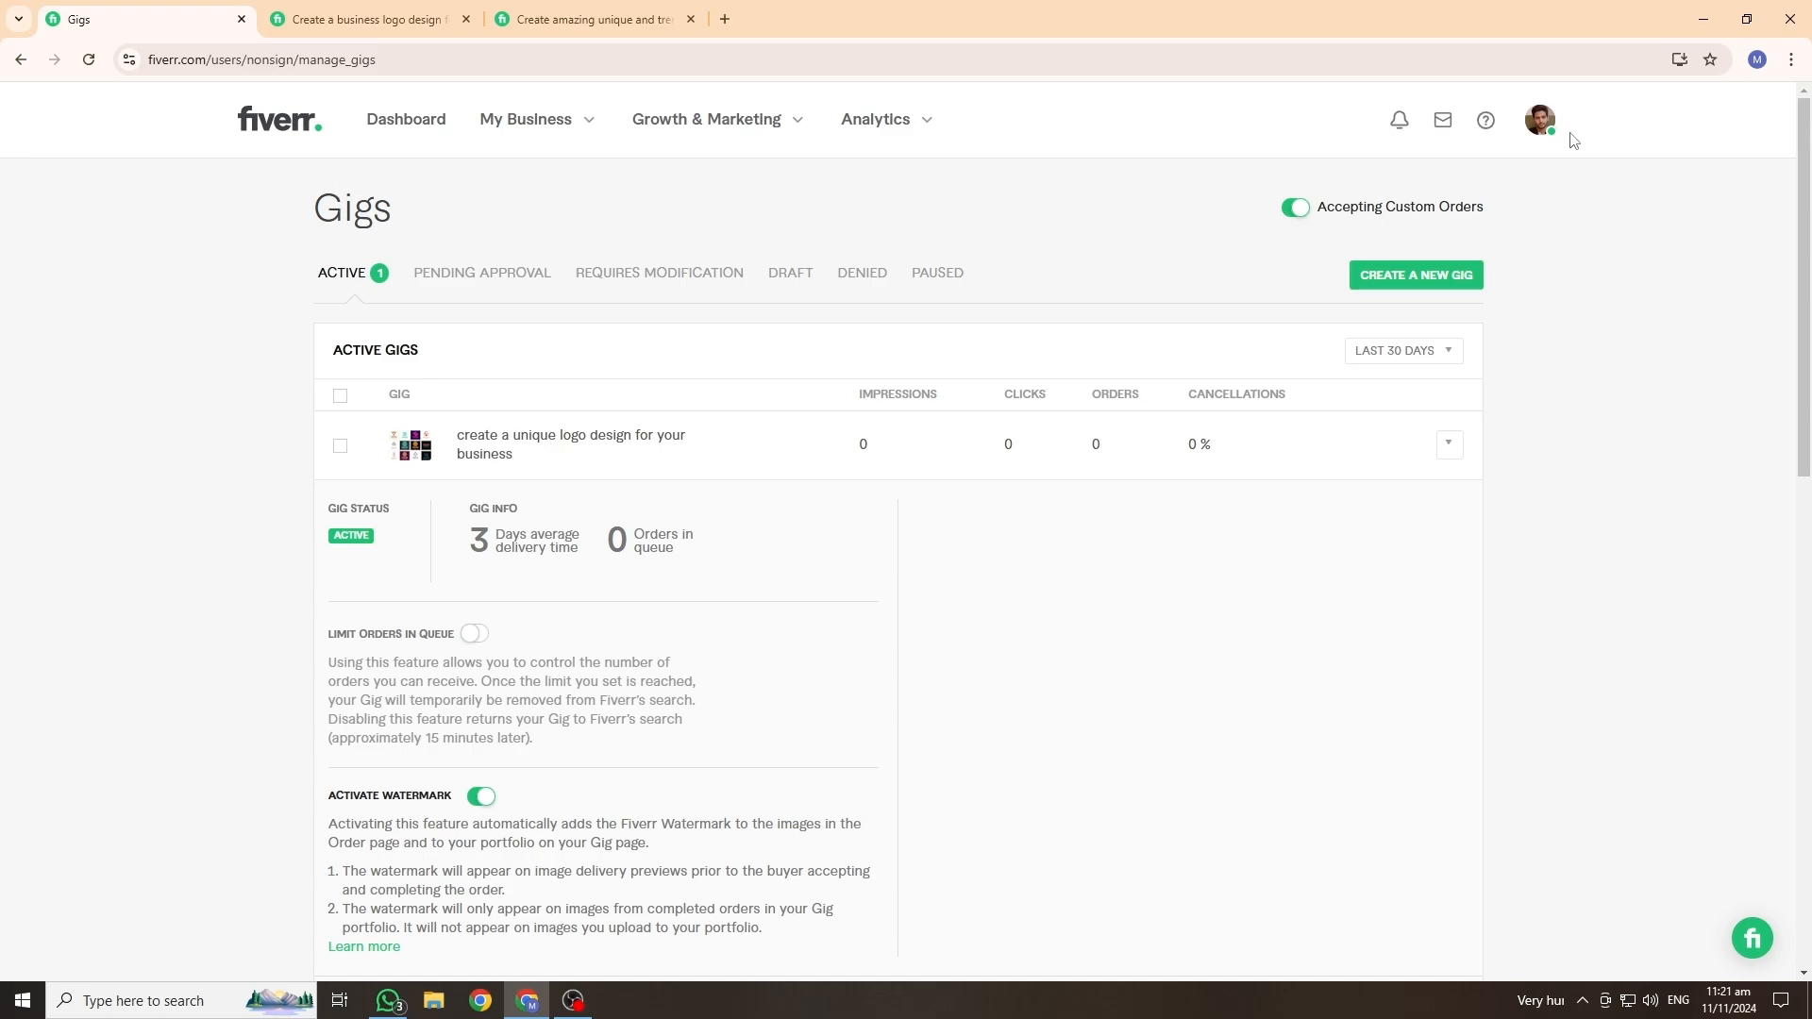
# Step: Open the published unique logo design gig from the seller profile
pyautogui.click(1540, 121)
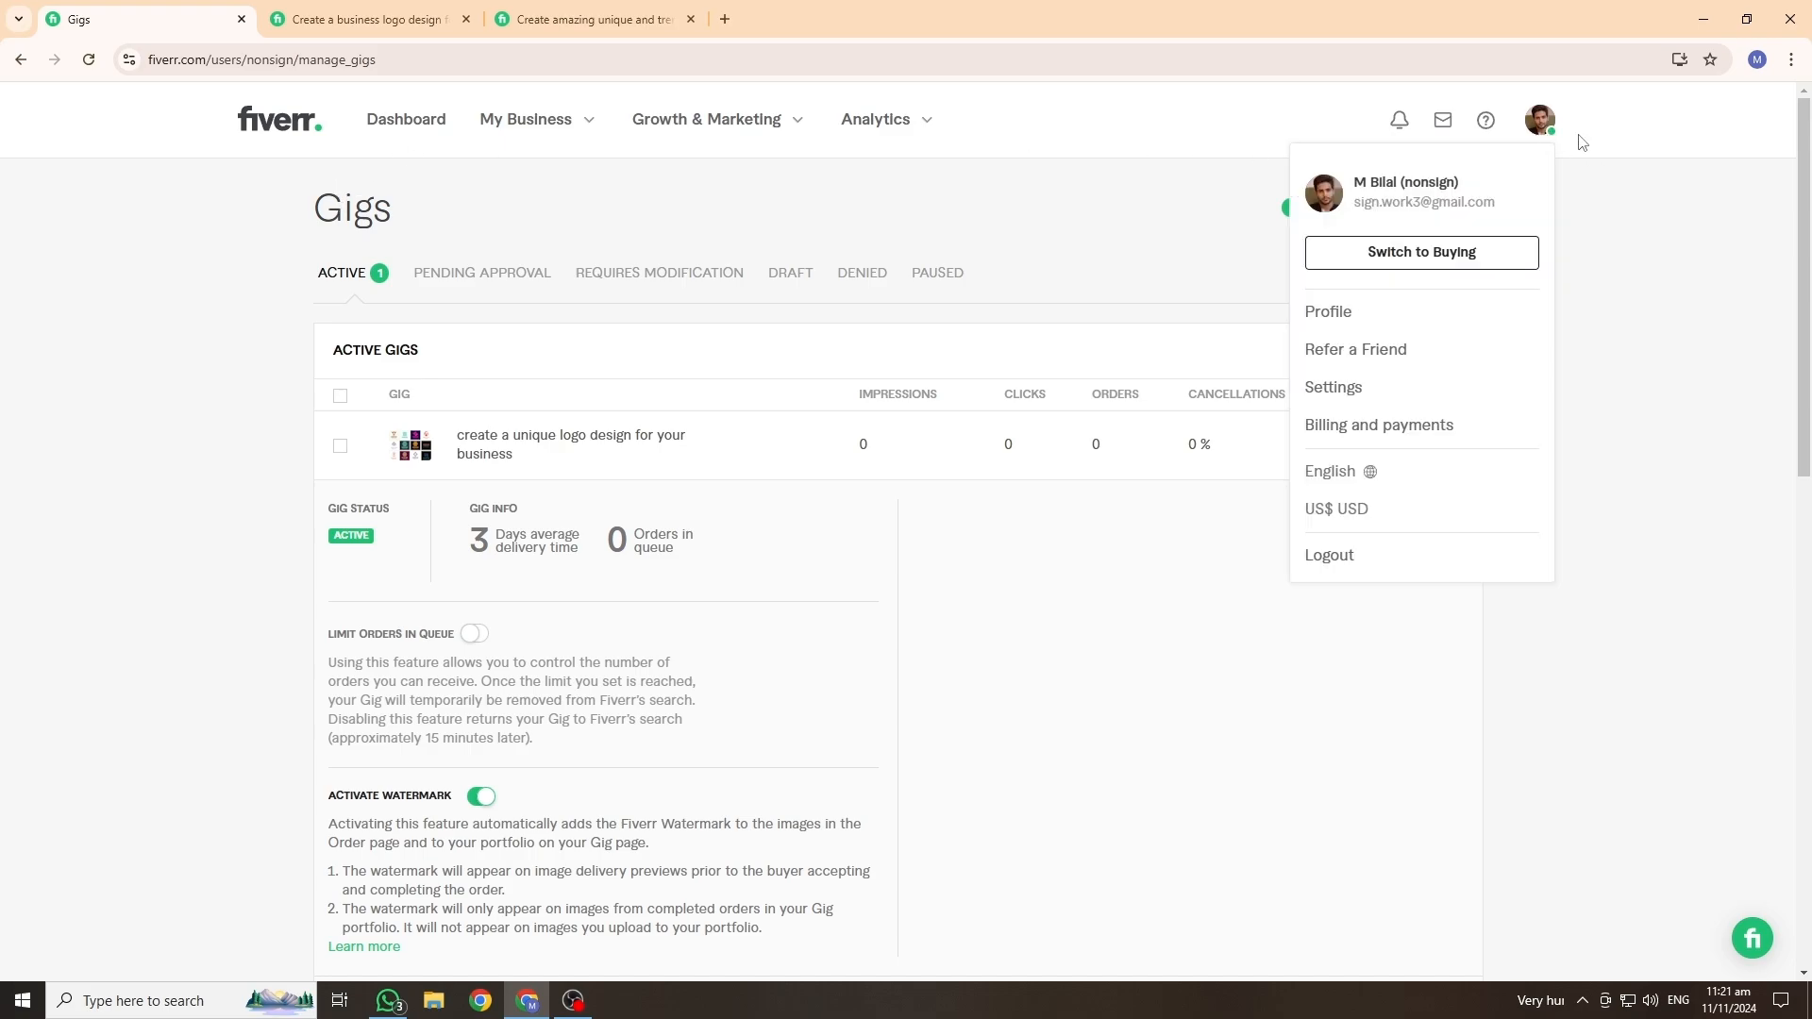
pyautogui.click(1367, 318)
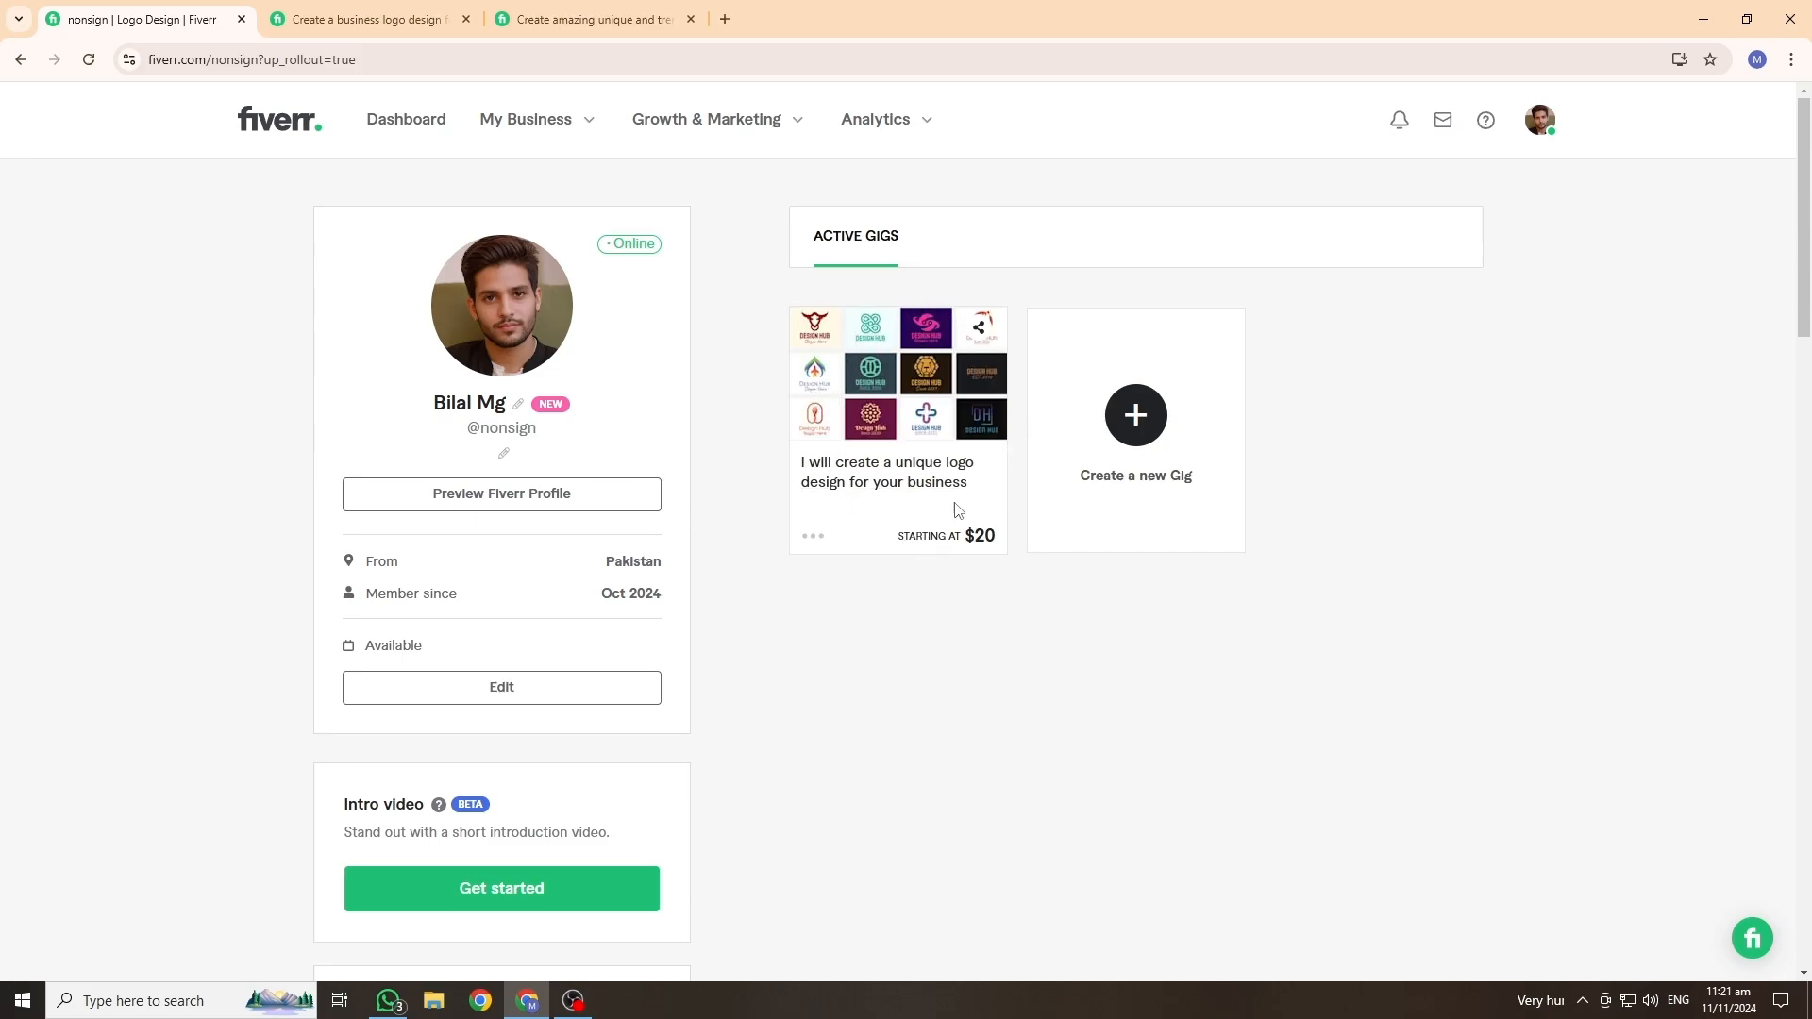
pyautogui.click(897, 483)
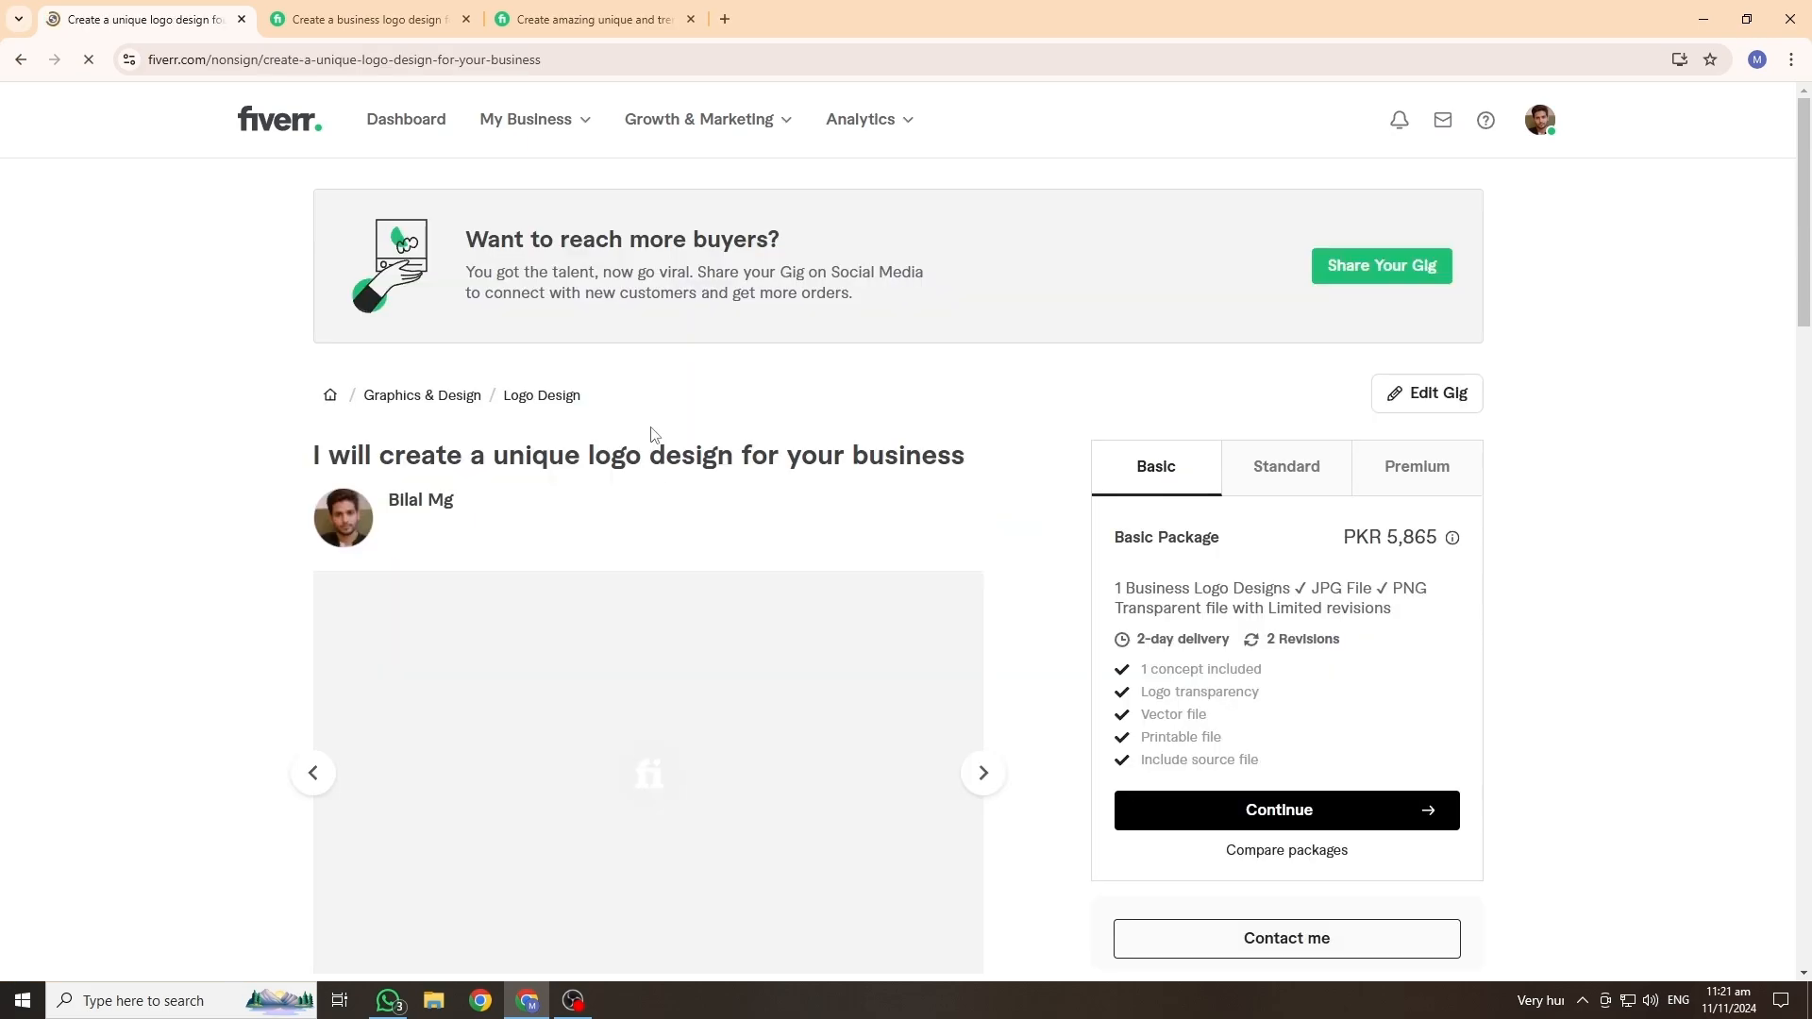
# Step: Review the published gig's gallery, its Basic, Standard and Premium packages, and the About this gig description
pyautogui.scroll(-2, 360, 416)
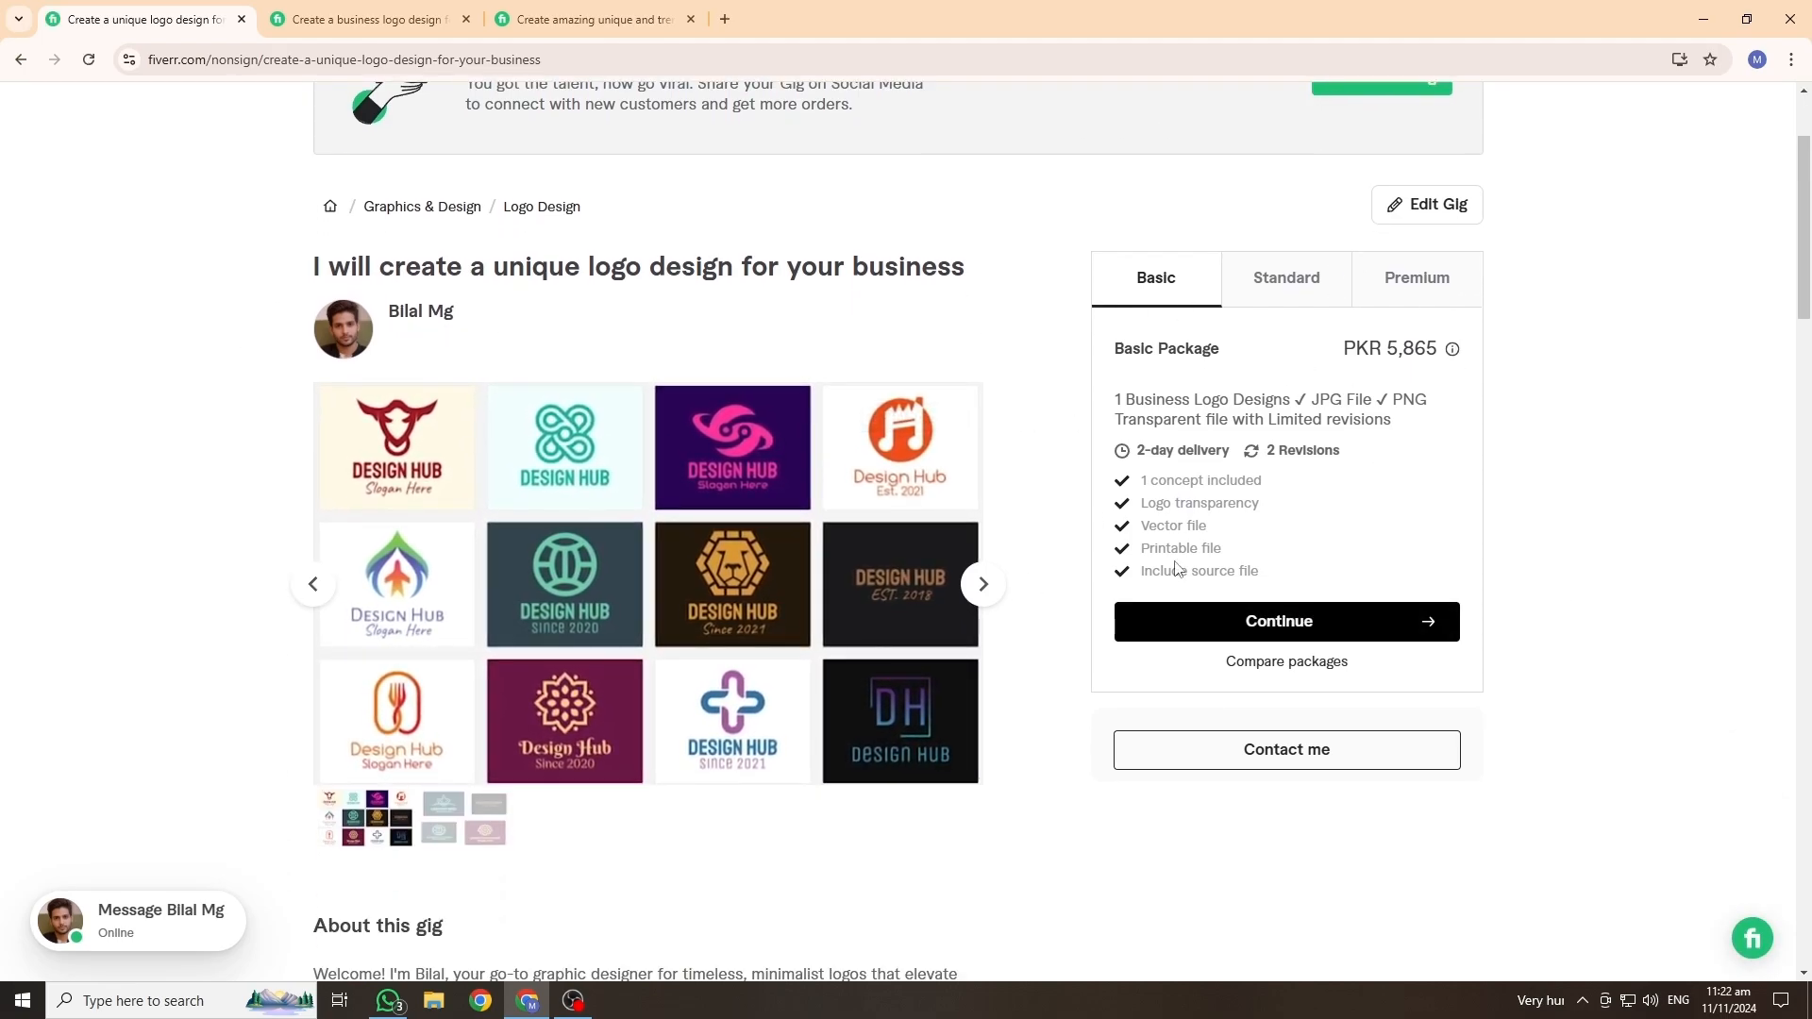
pyautogui.scroll(-3, 1449, 422)
pyautogui.scroll(1, 1449, 422)
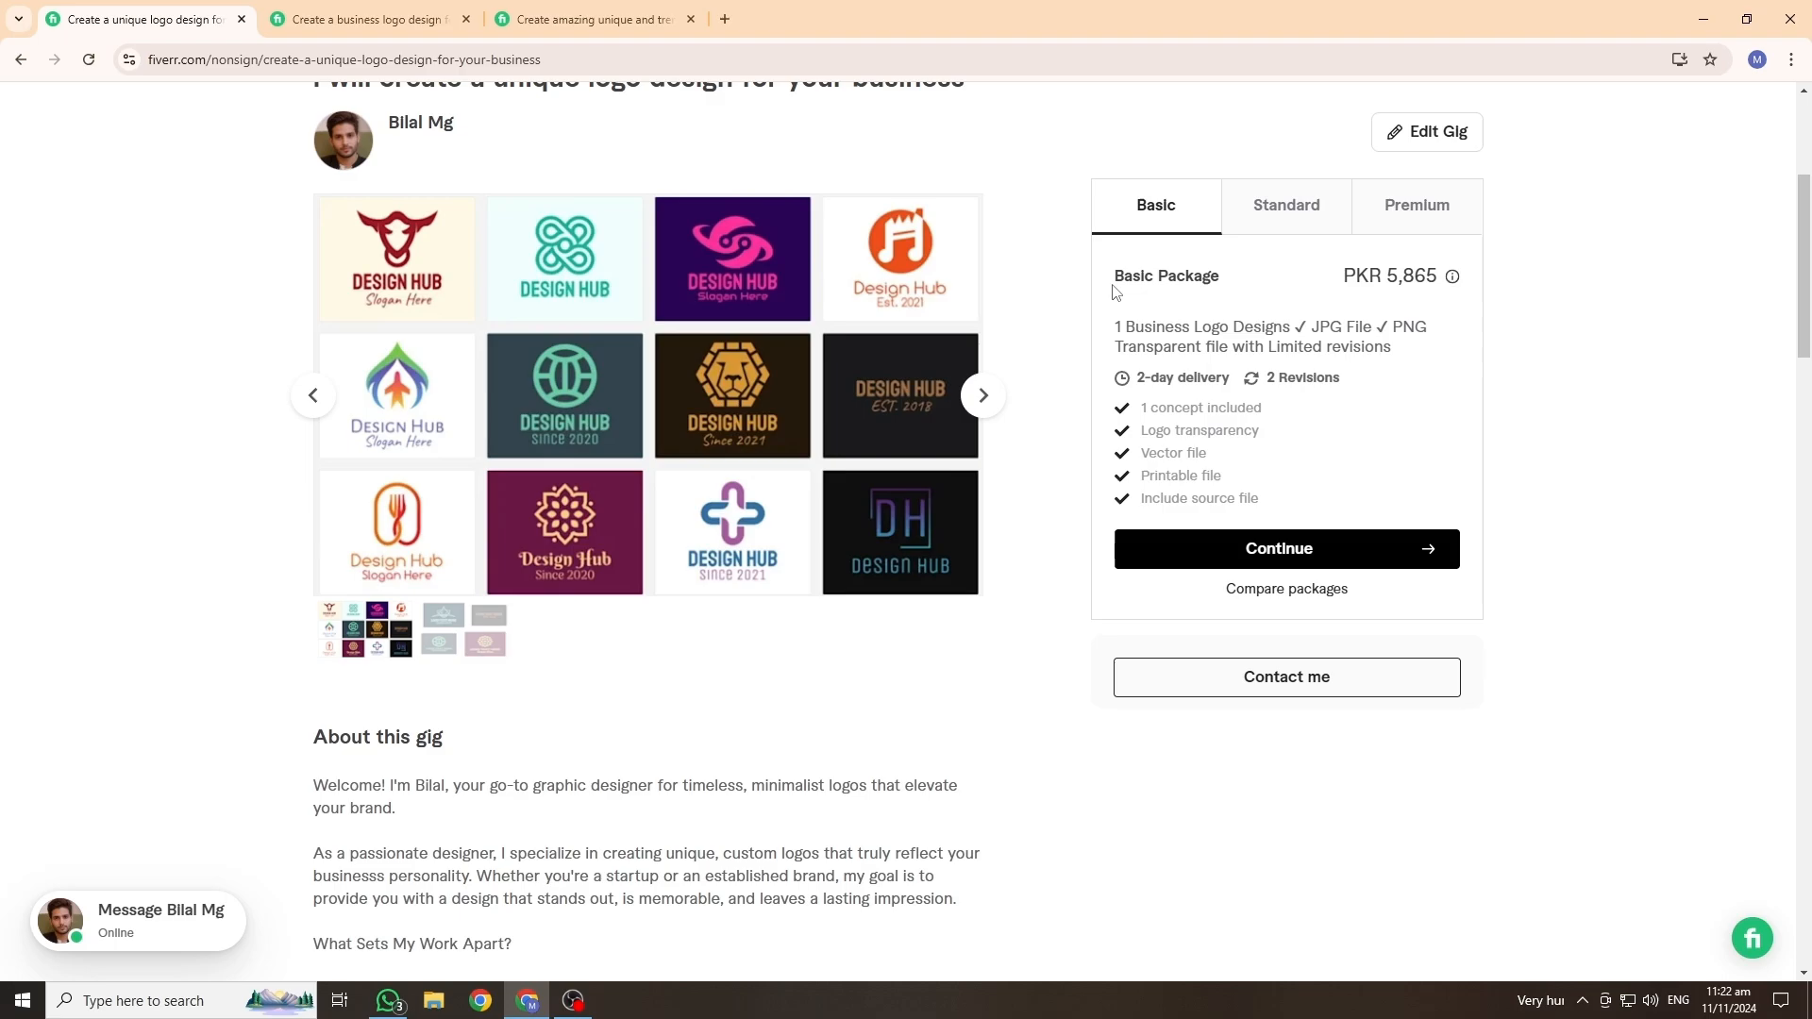
pyautogui.moveTo(1114, 276); pyautogui.dragTo(1177, 307)
pyautogui.click(1408, 275)
pyautogui.click(1286, 211)
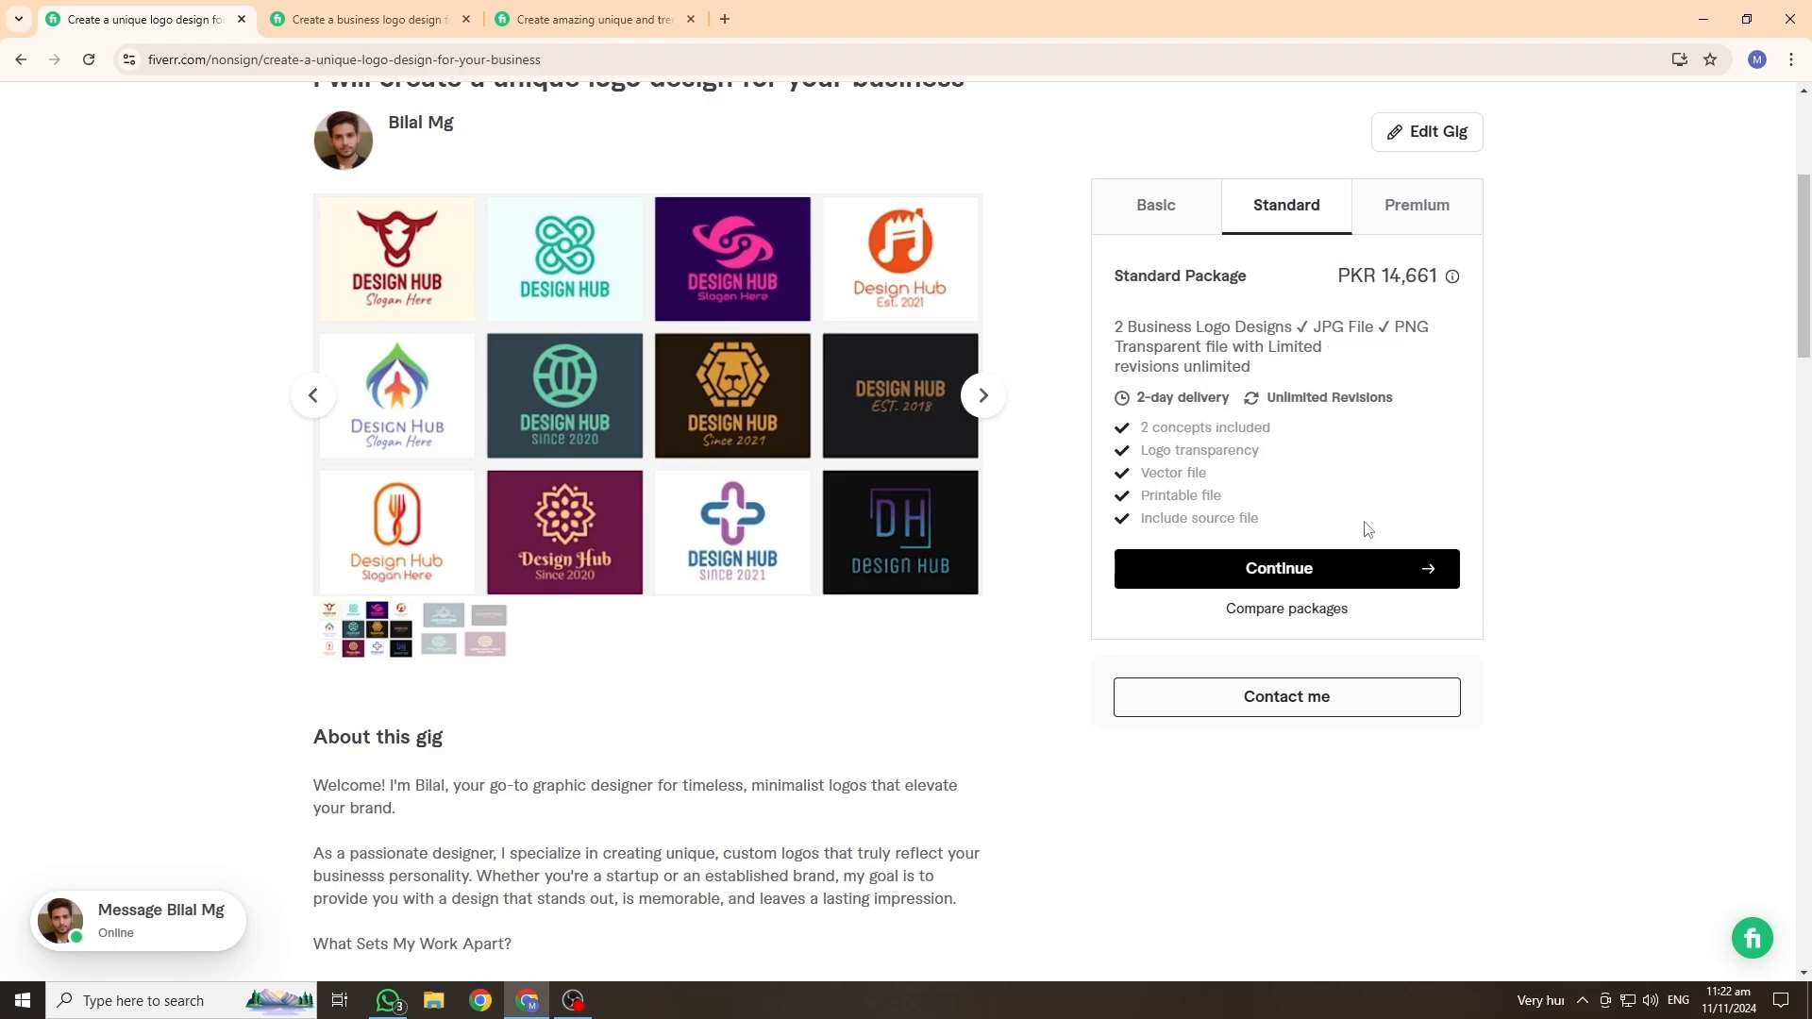
pyautogui.click(1416, 208)
pyautogui.scroll(-4, 536, 470)
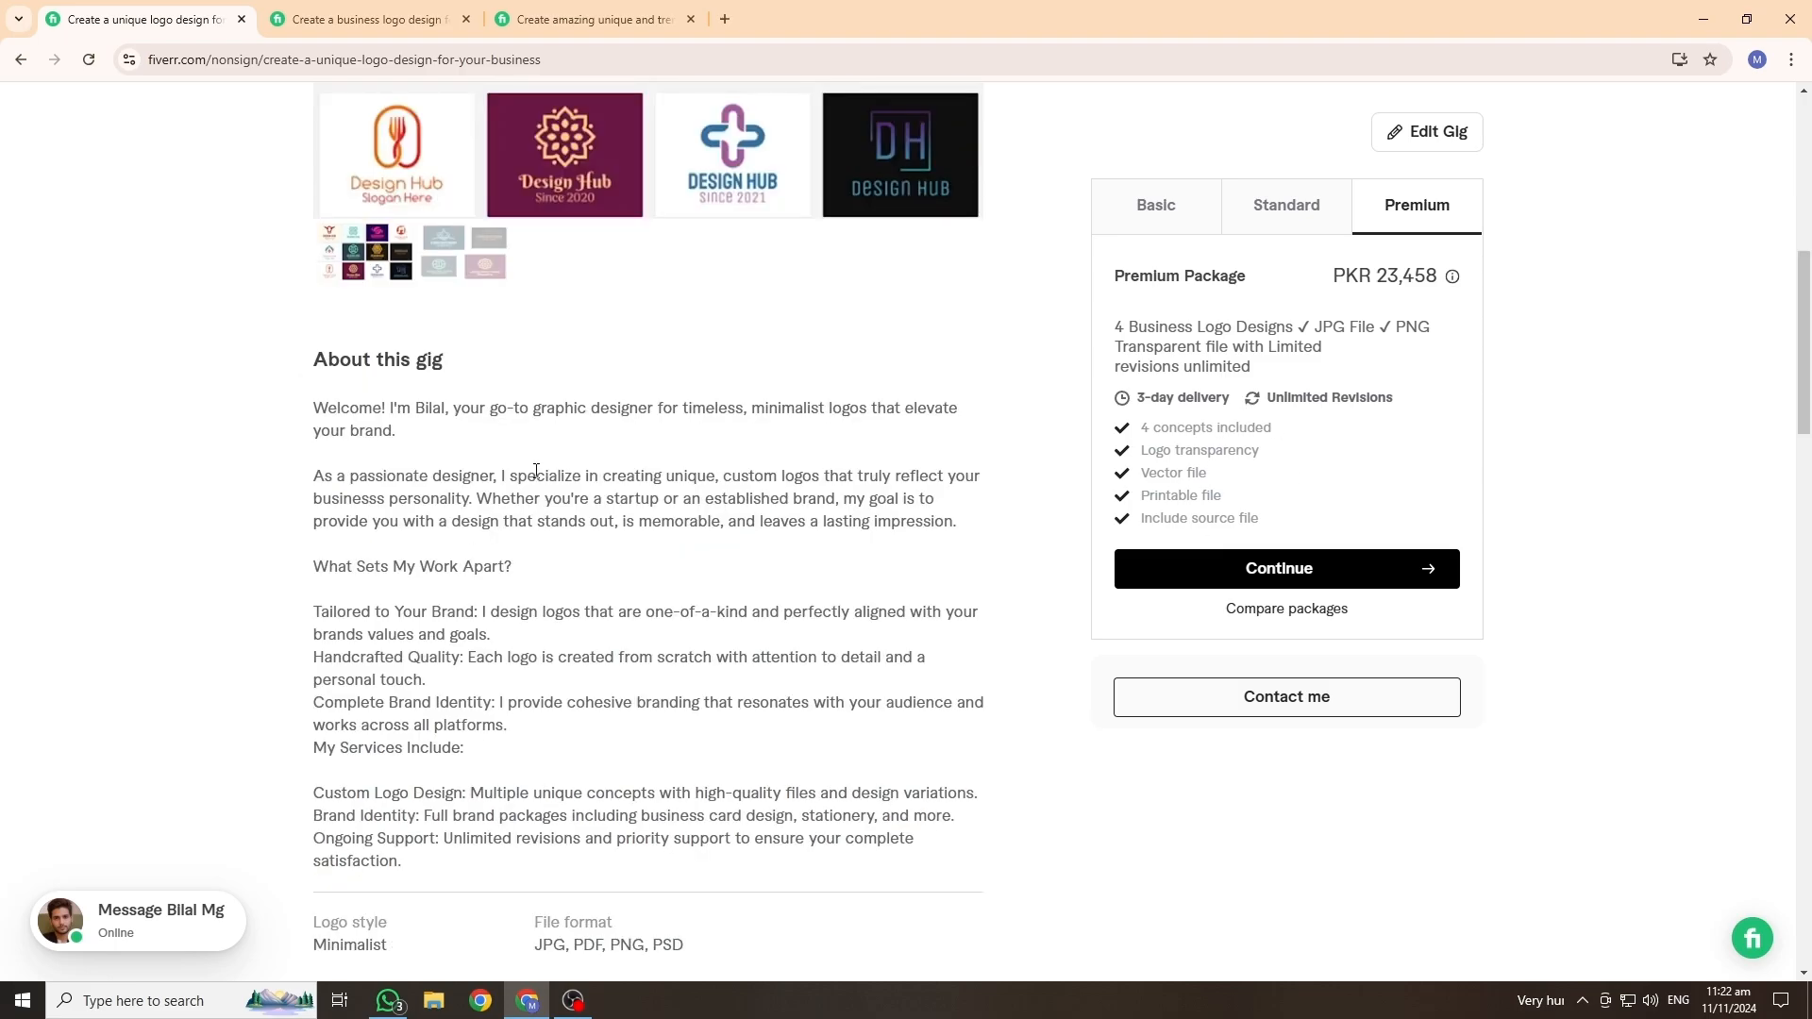
pyautogui.moveTo(315, 361); pyautogui.dragTo(914, 860)
pyautogui.scroll(-1, 1436, 890)
pyautogui.scroll(9, 760, 478)
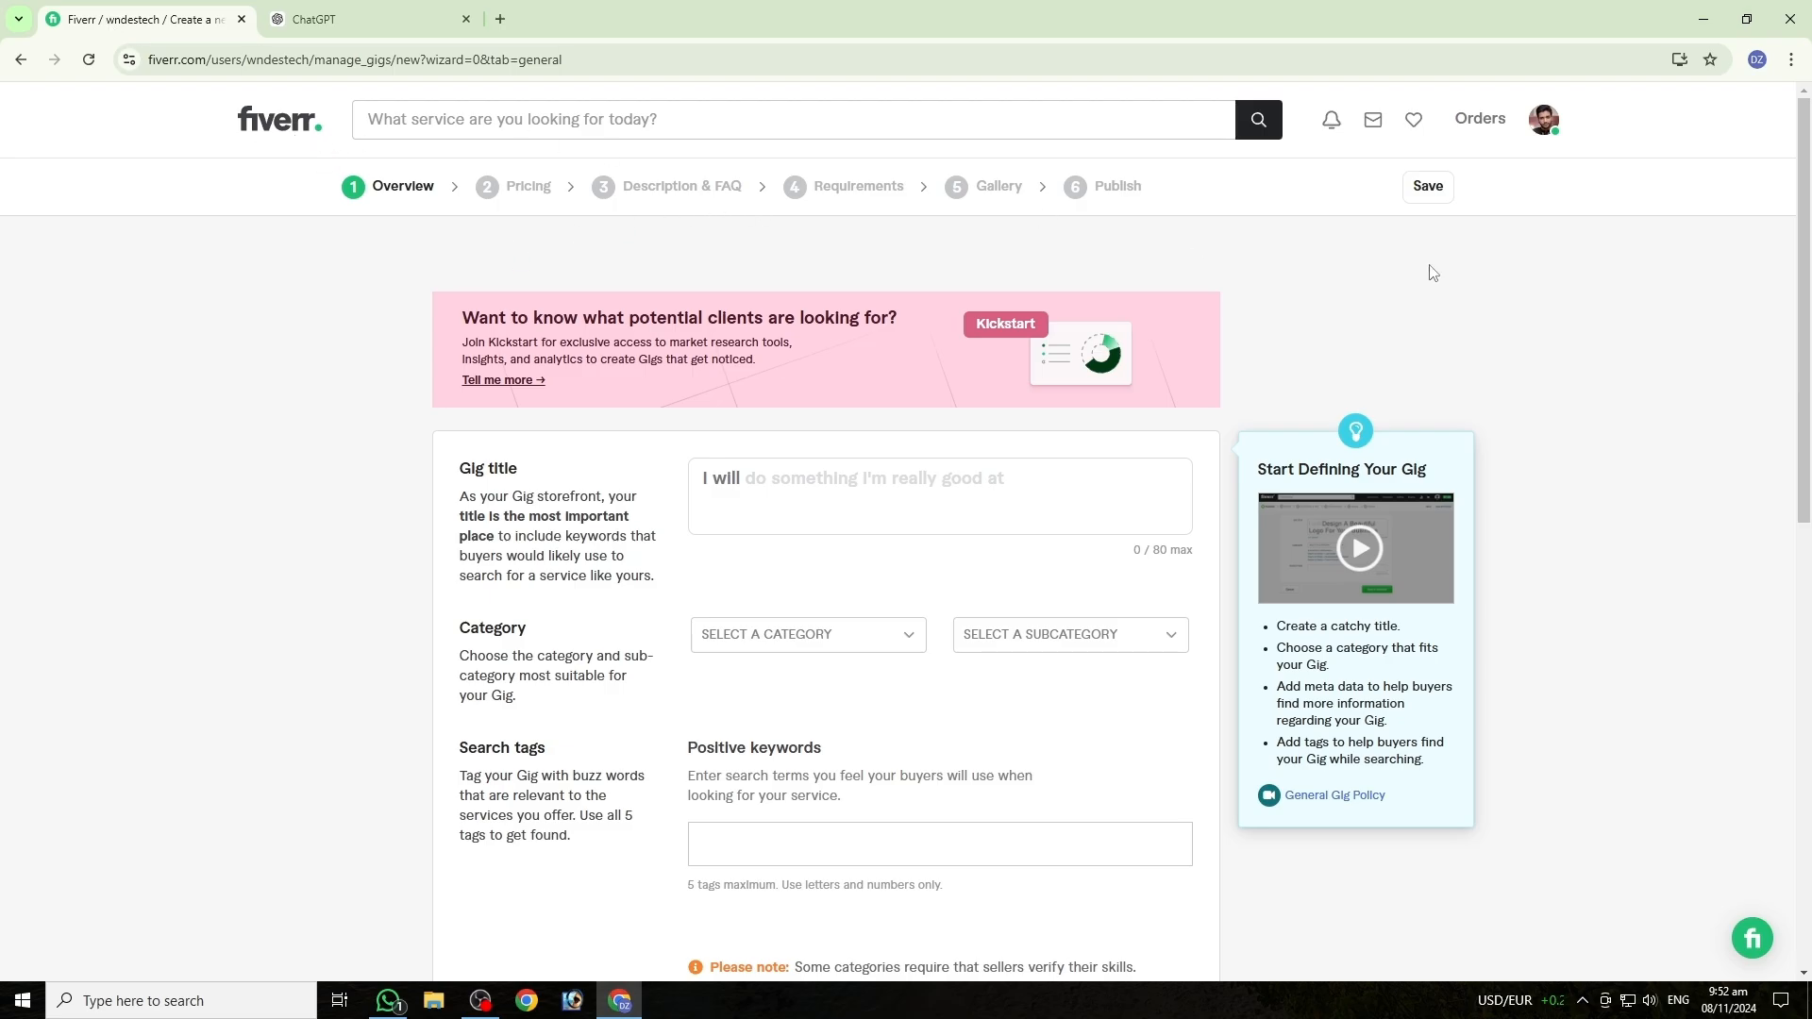
# Step: Replace the full name in the account settings with the account holder's name
pyautogui.click(1550, 134)
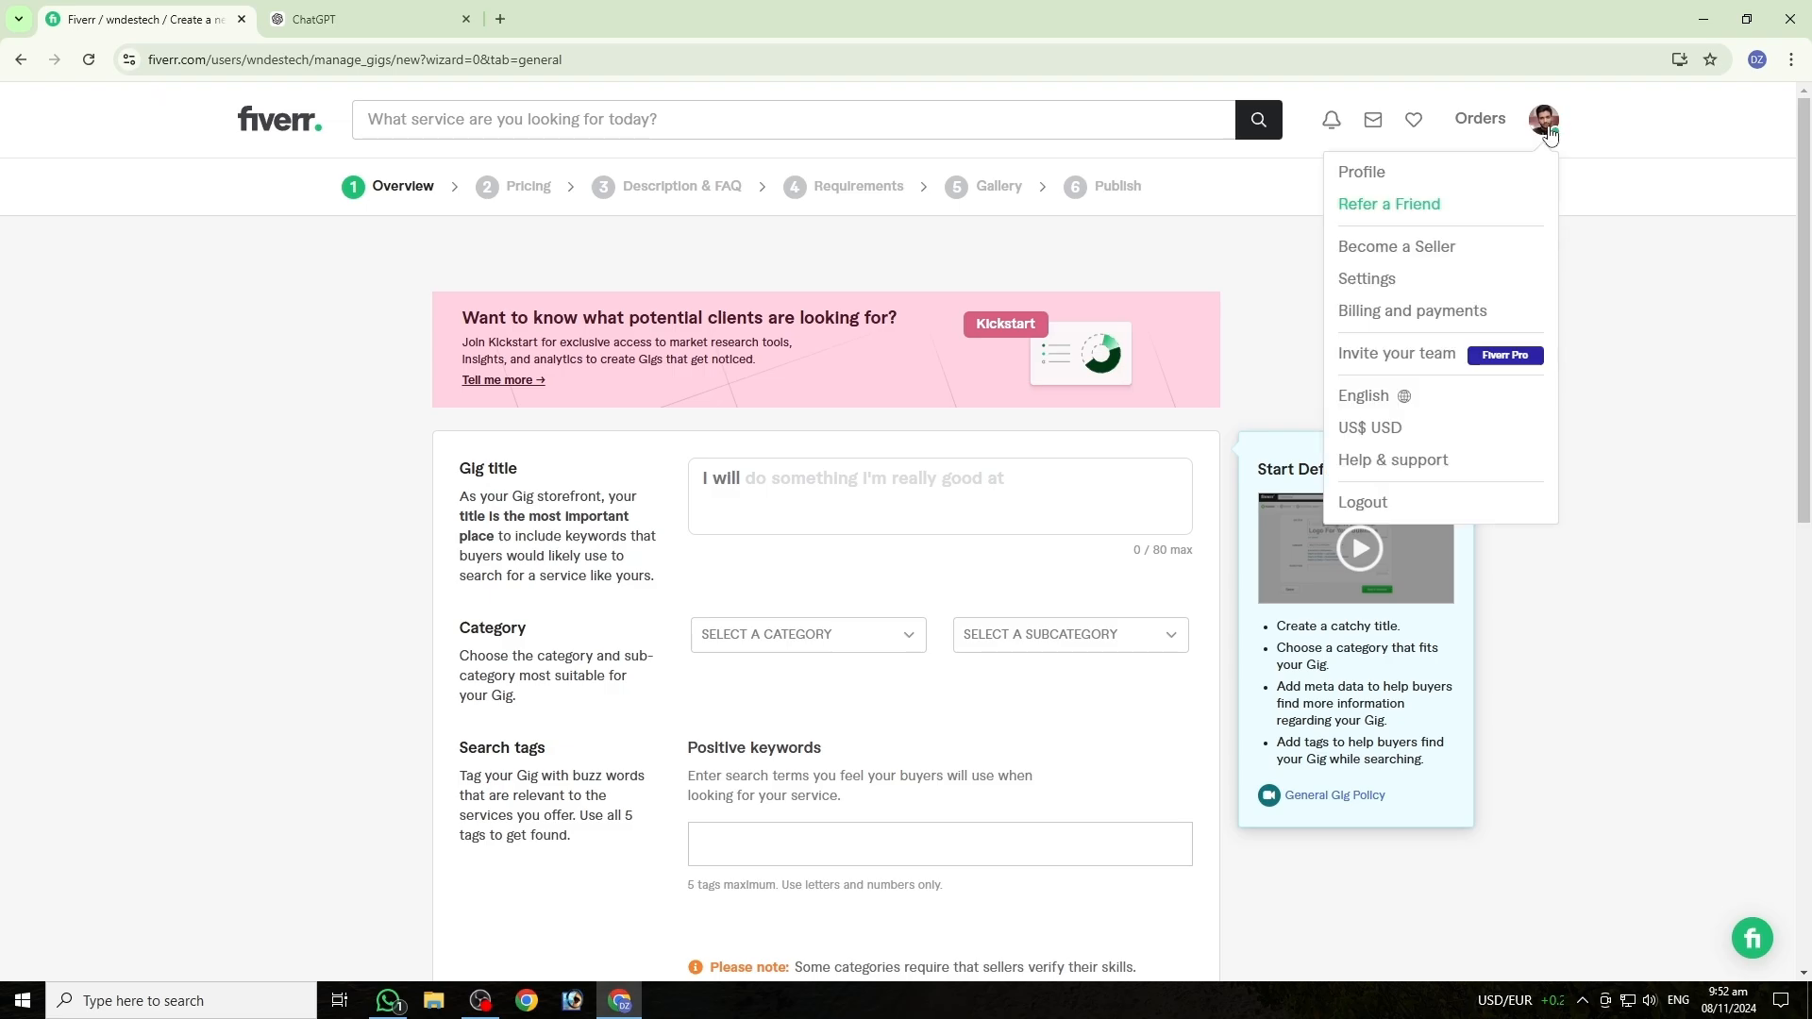
pyautogui.click(1373, 283)
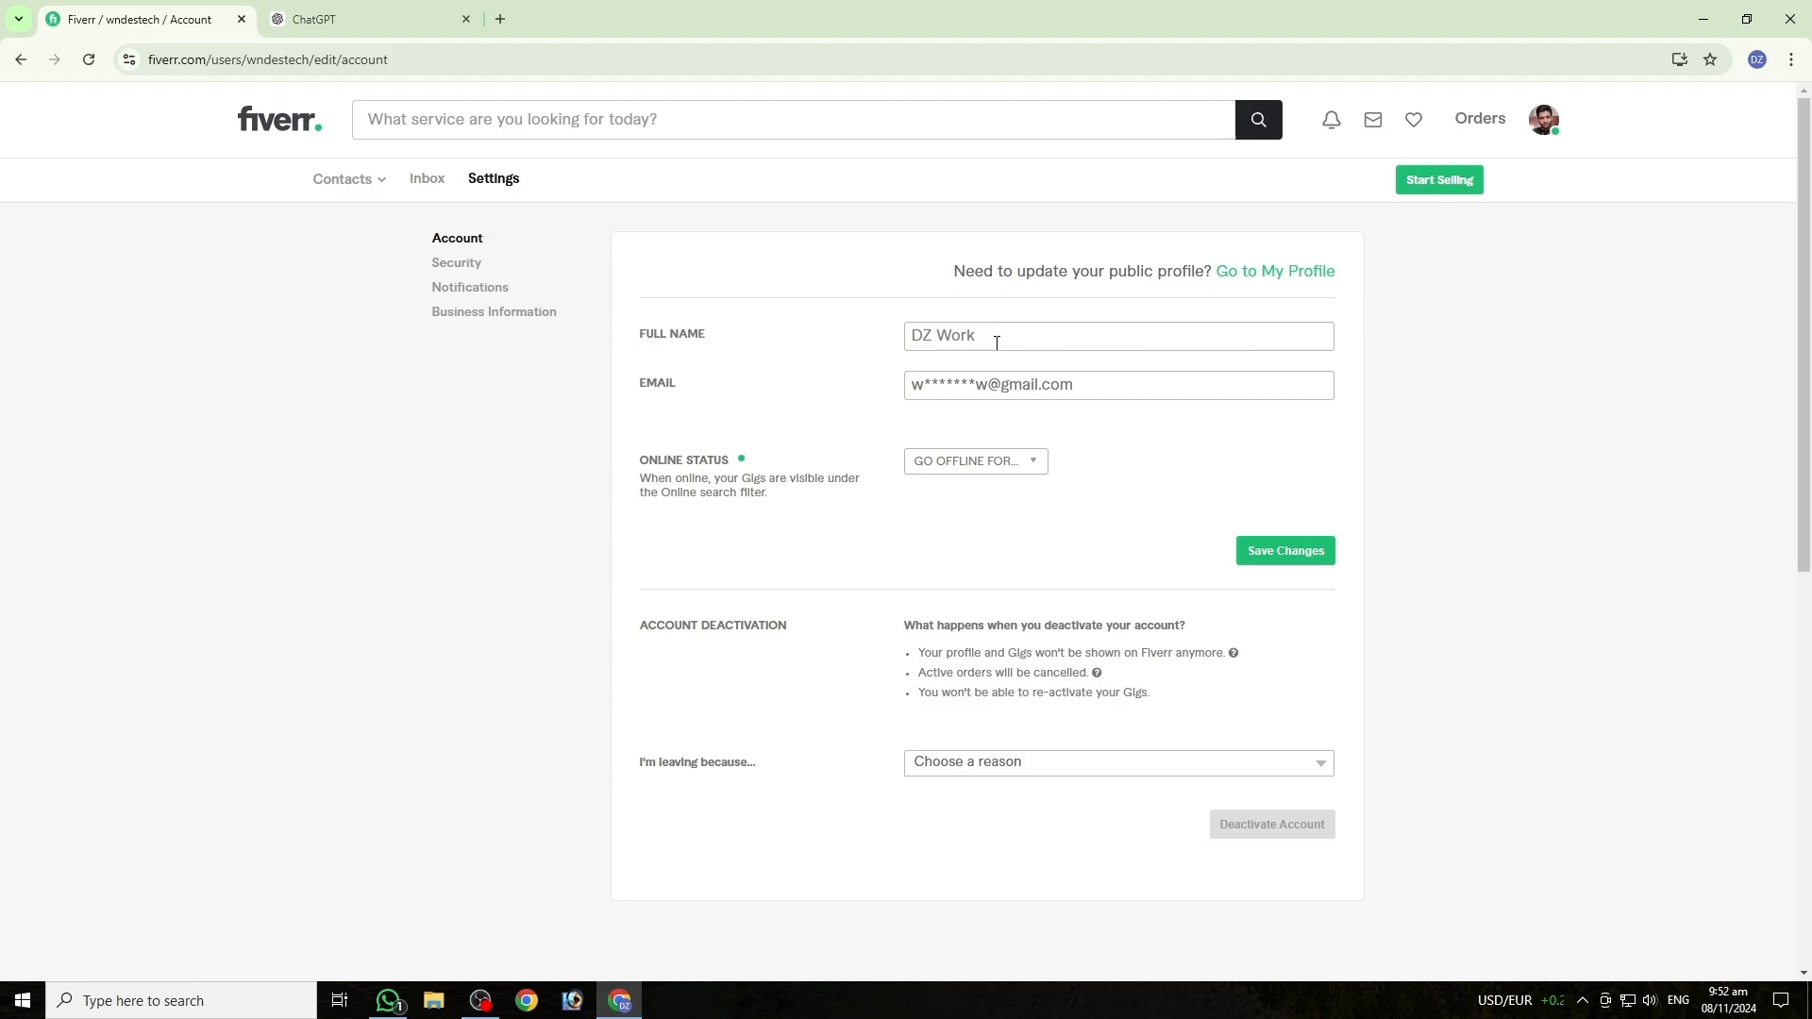
pyautogui.tripleClick(1045, 340)
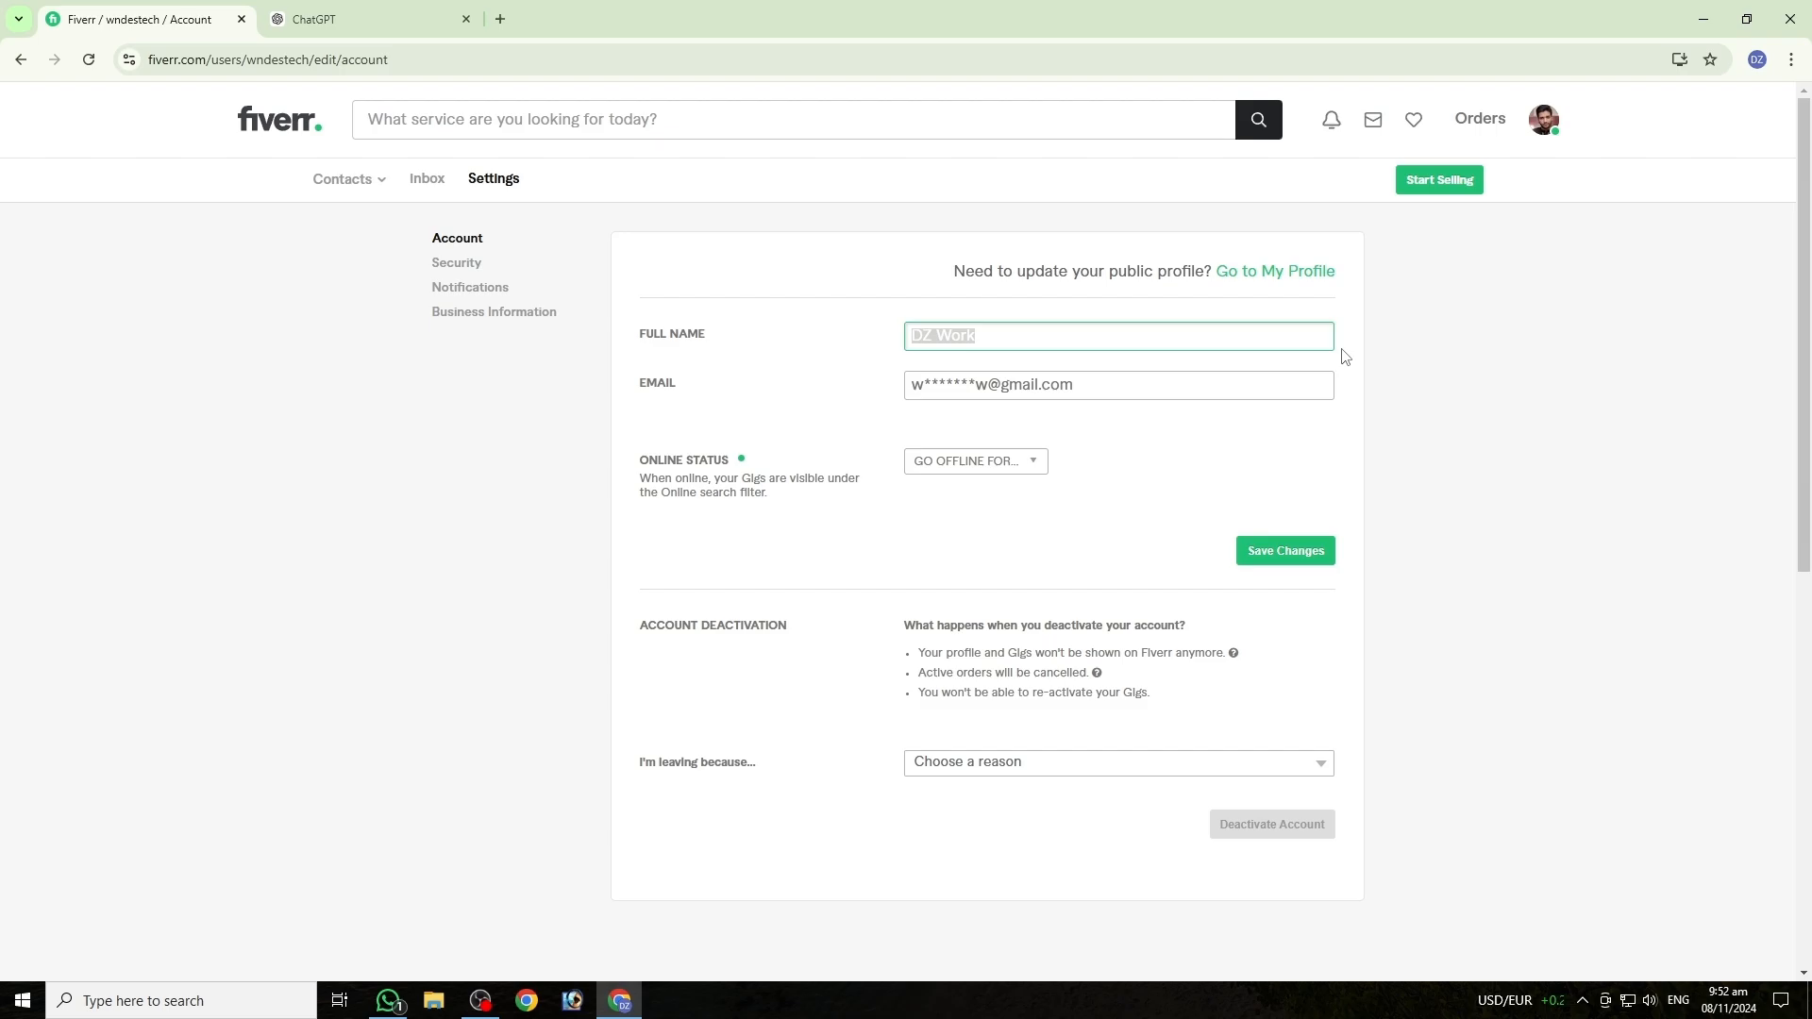
pyautogui.press('BackSpace')
pyautogui.write('M Bilal')
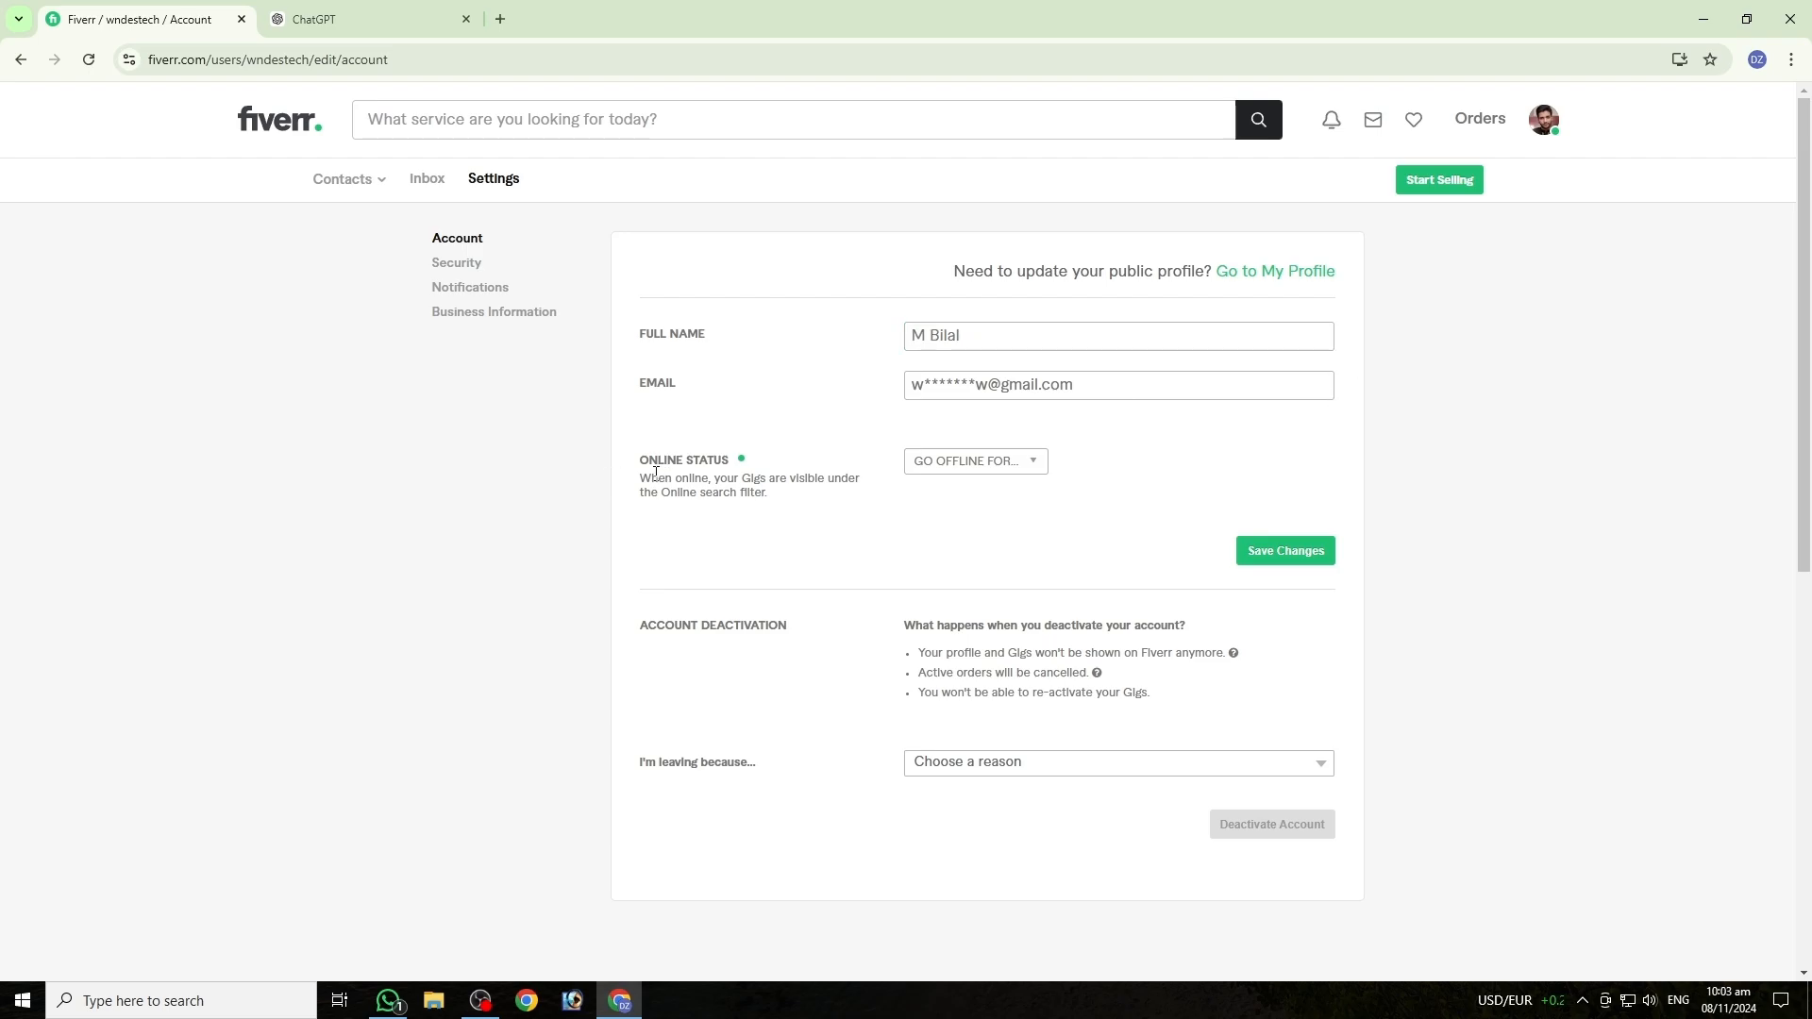
# Step: Check the offline duration options for the online status without choosing one, and save the account settings
pyautogui.click(989, 465)
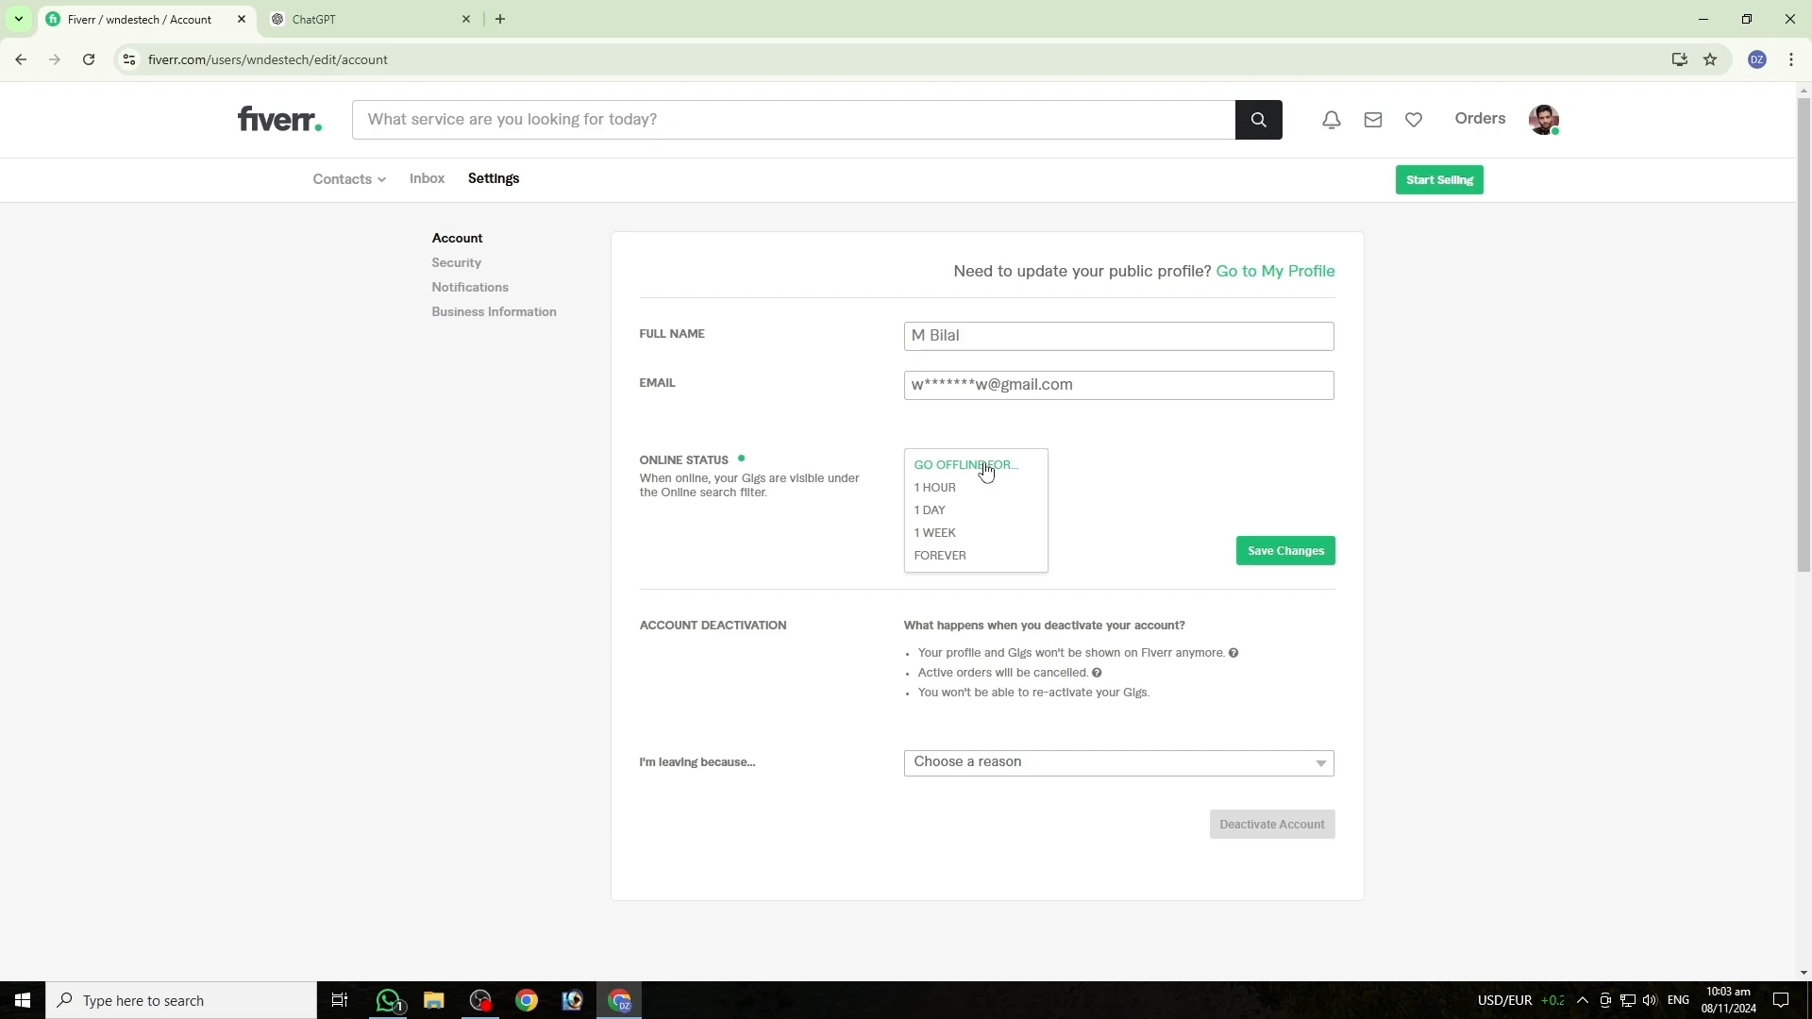
pyautogui.click(1129, 463)
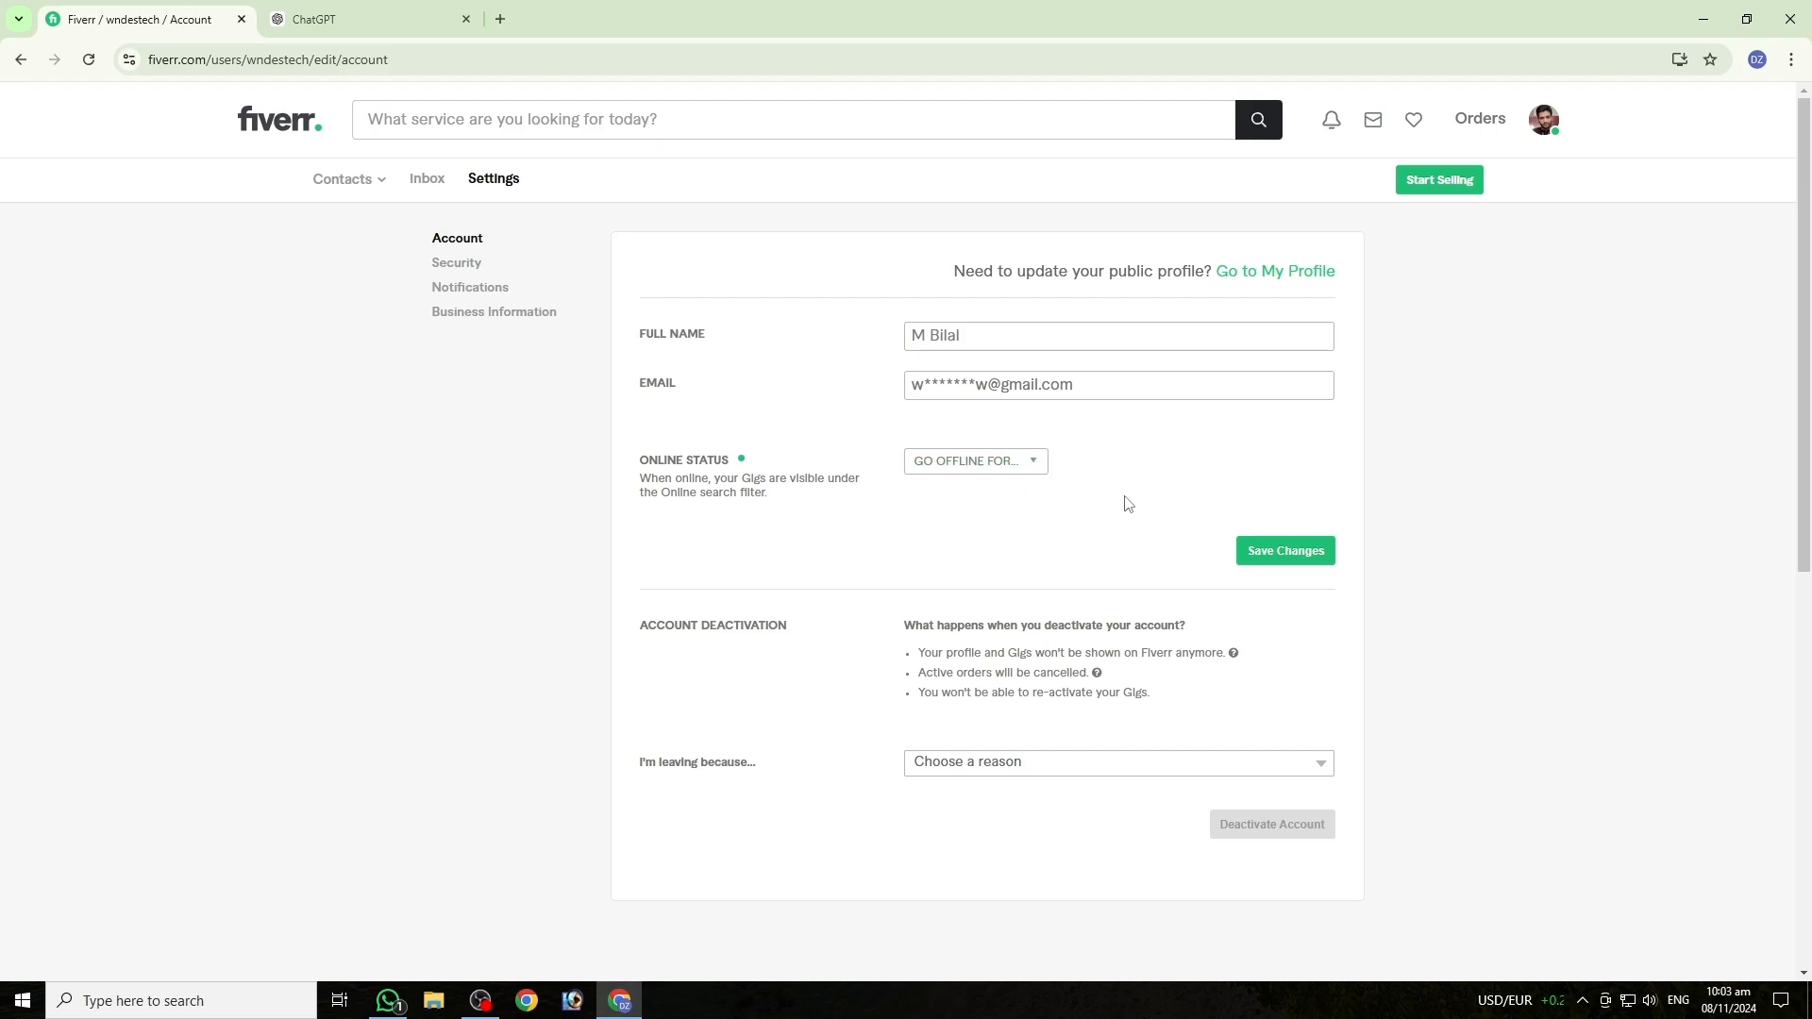
pyautogui.click(1025, 462)
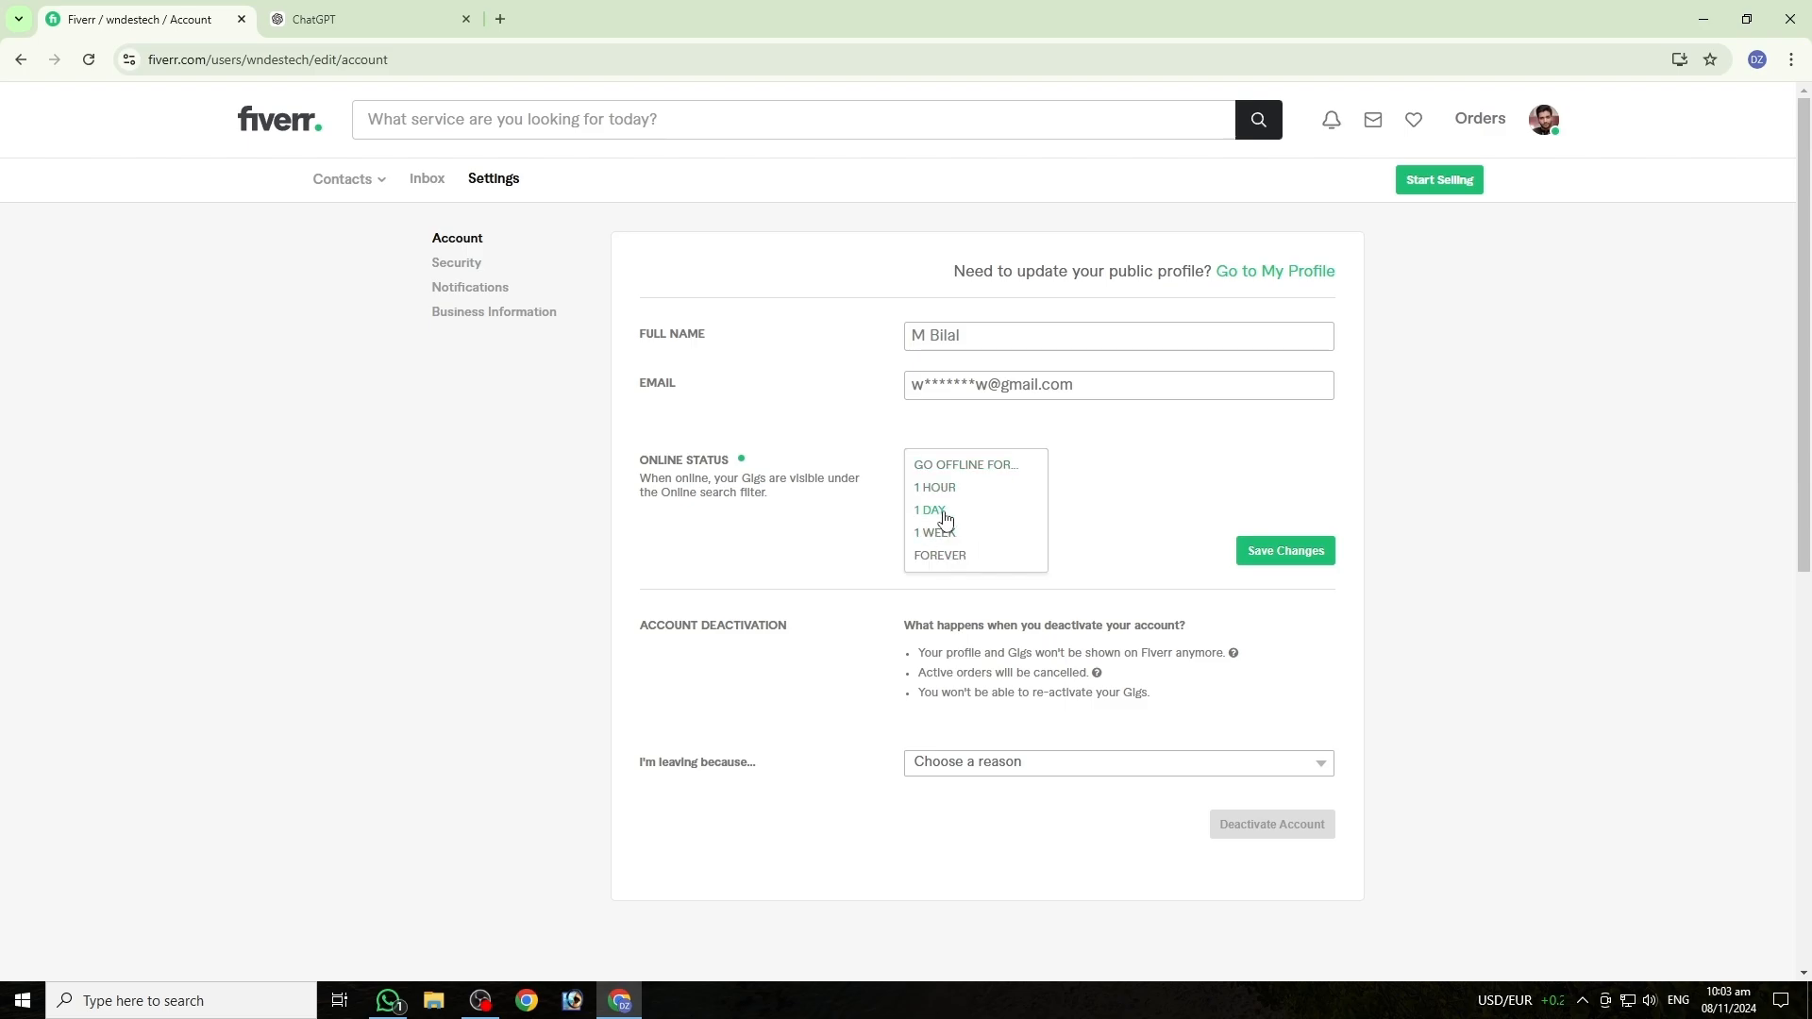
pyautogui.click(1061, 519)
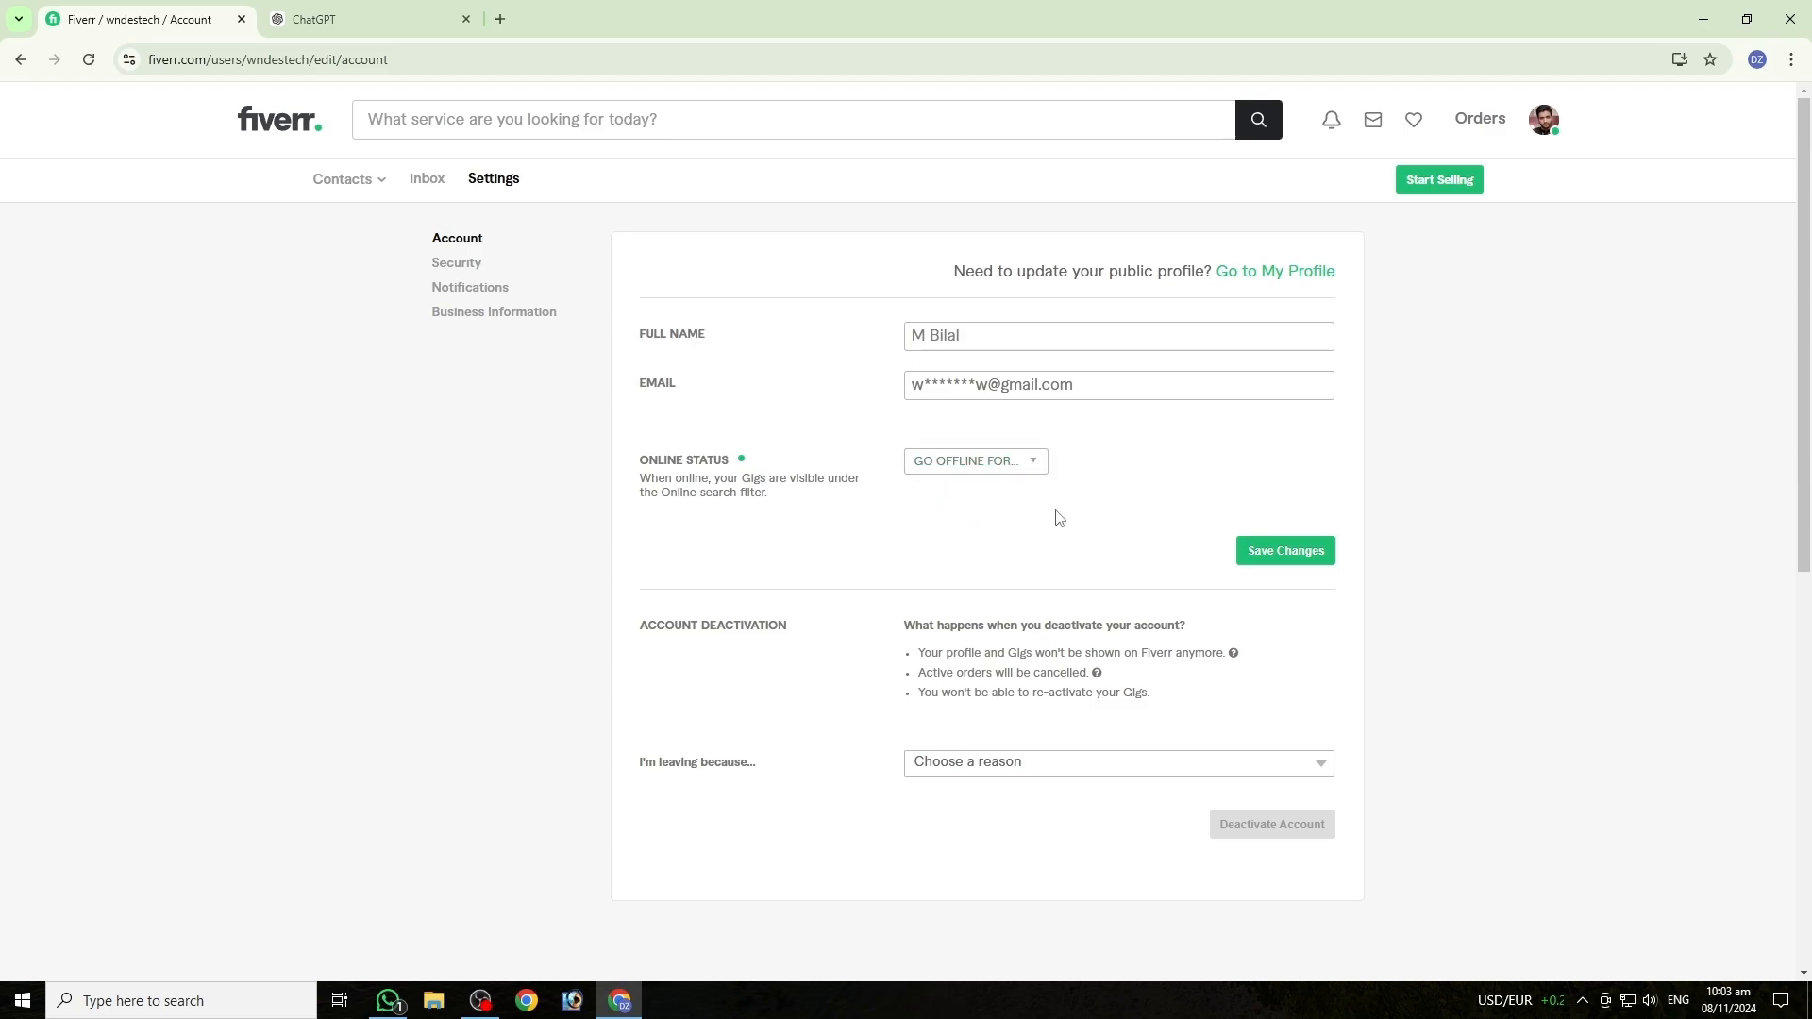
pyautogui.click(1016, 467)
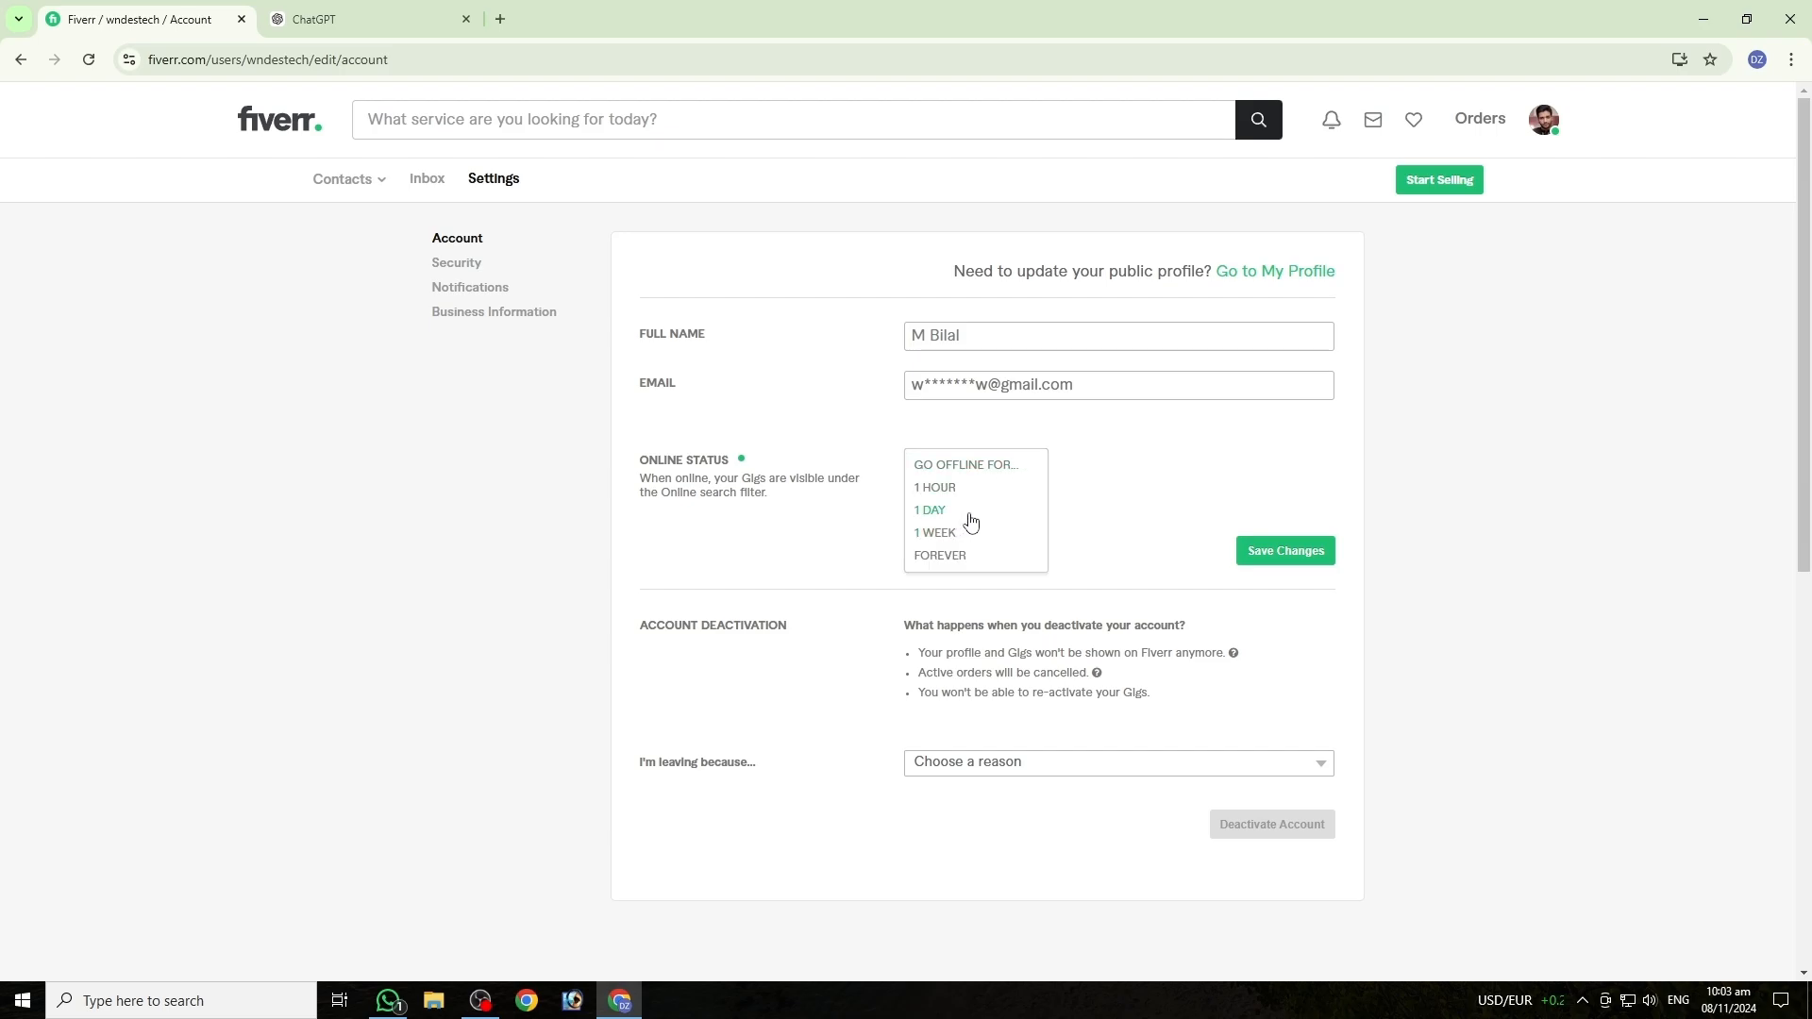
pyautogui.click(1101, 512)
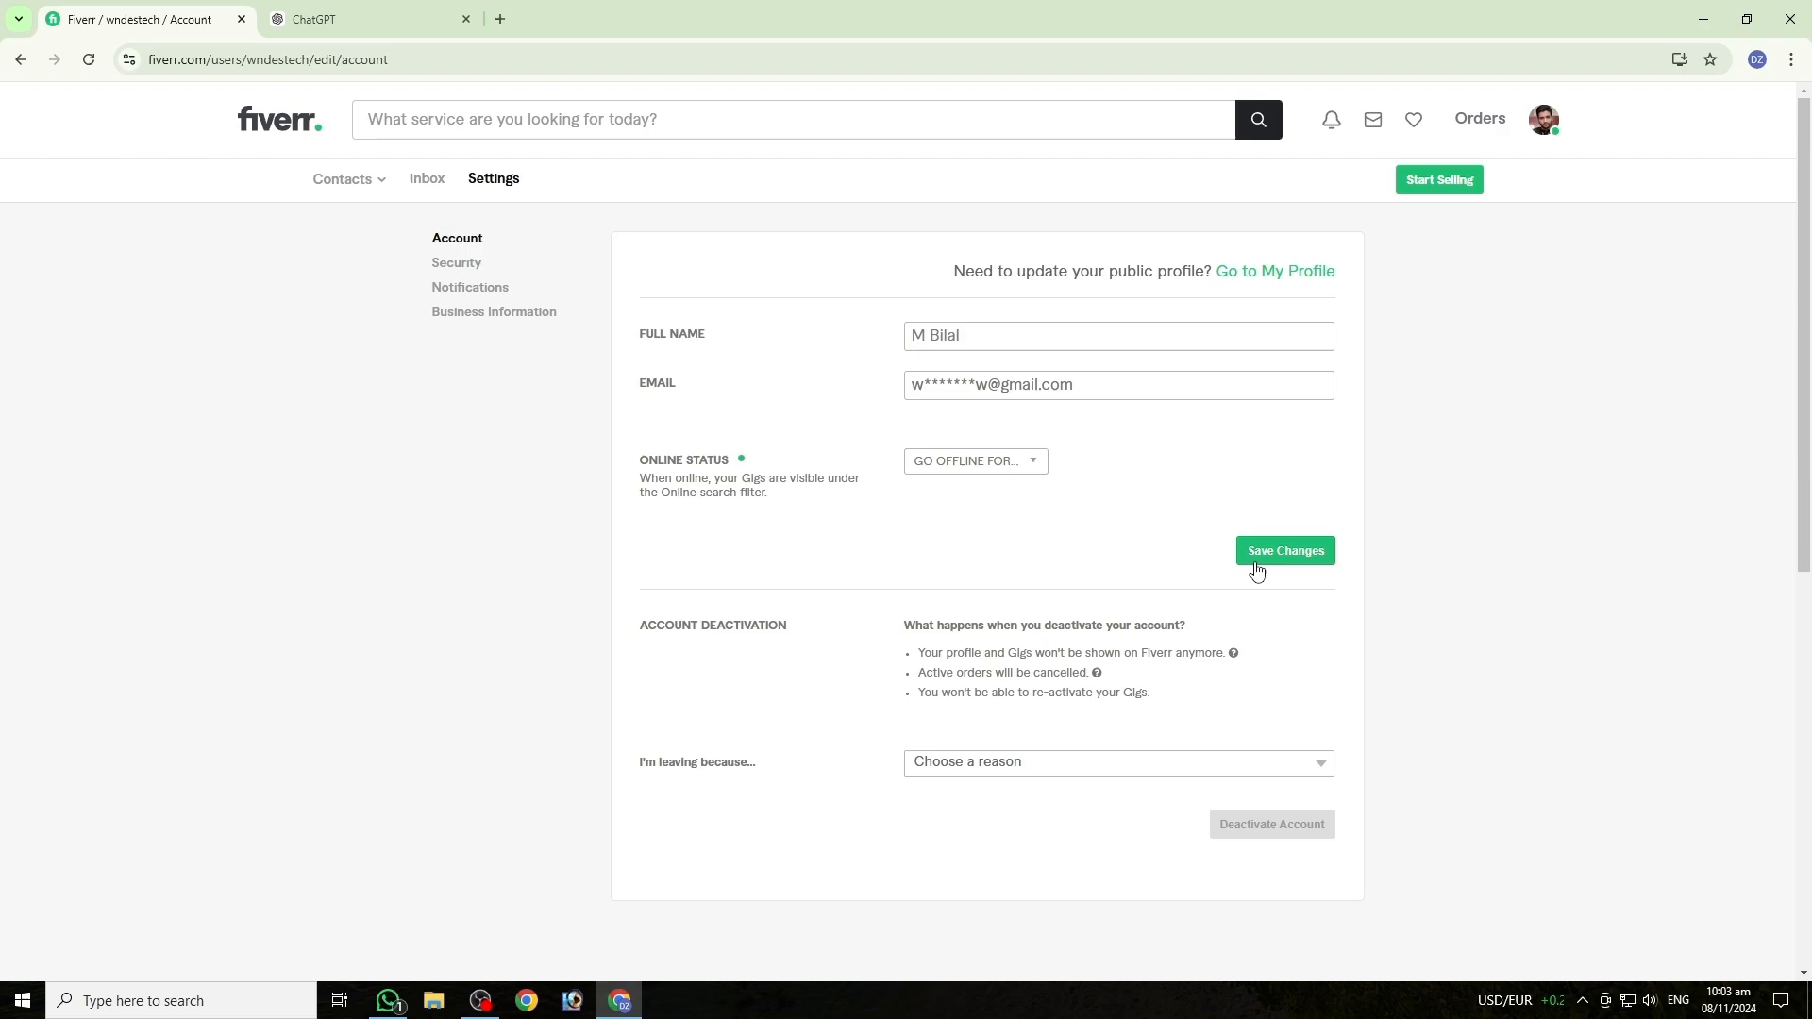
pyautogui.click(954, 461)
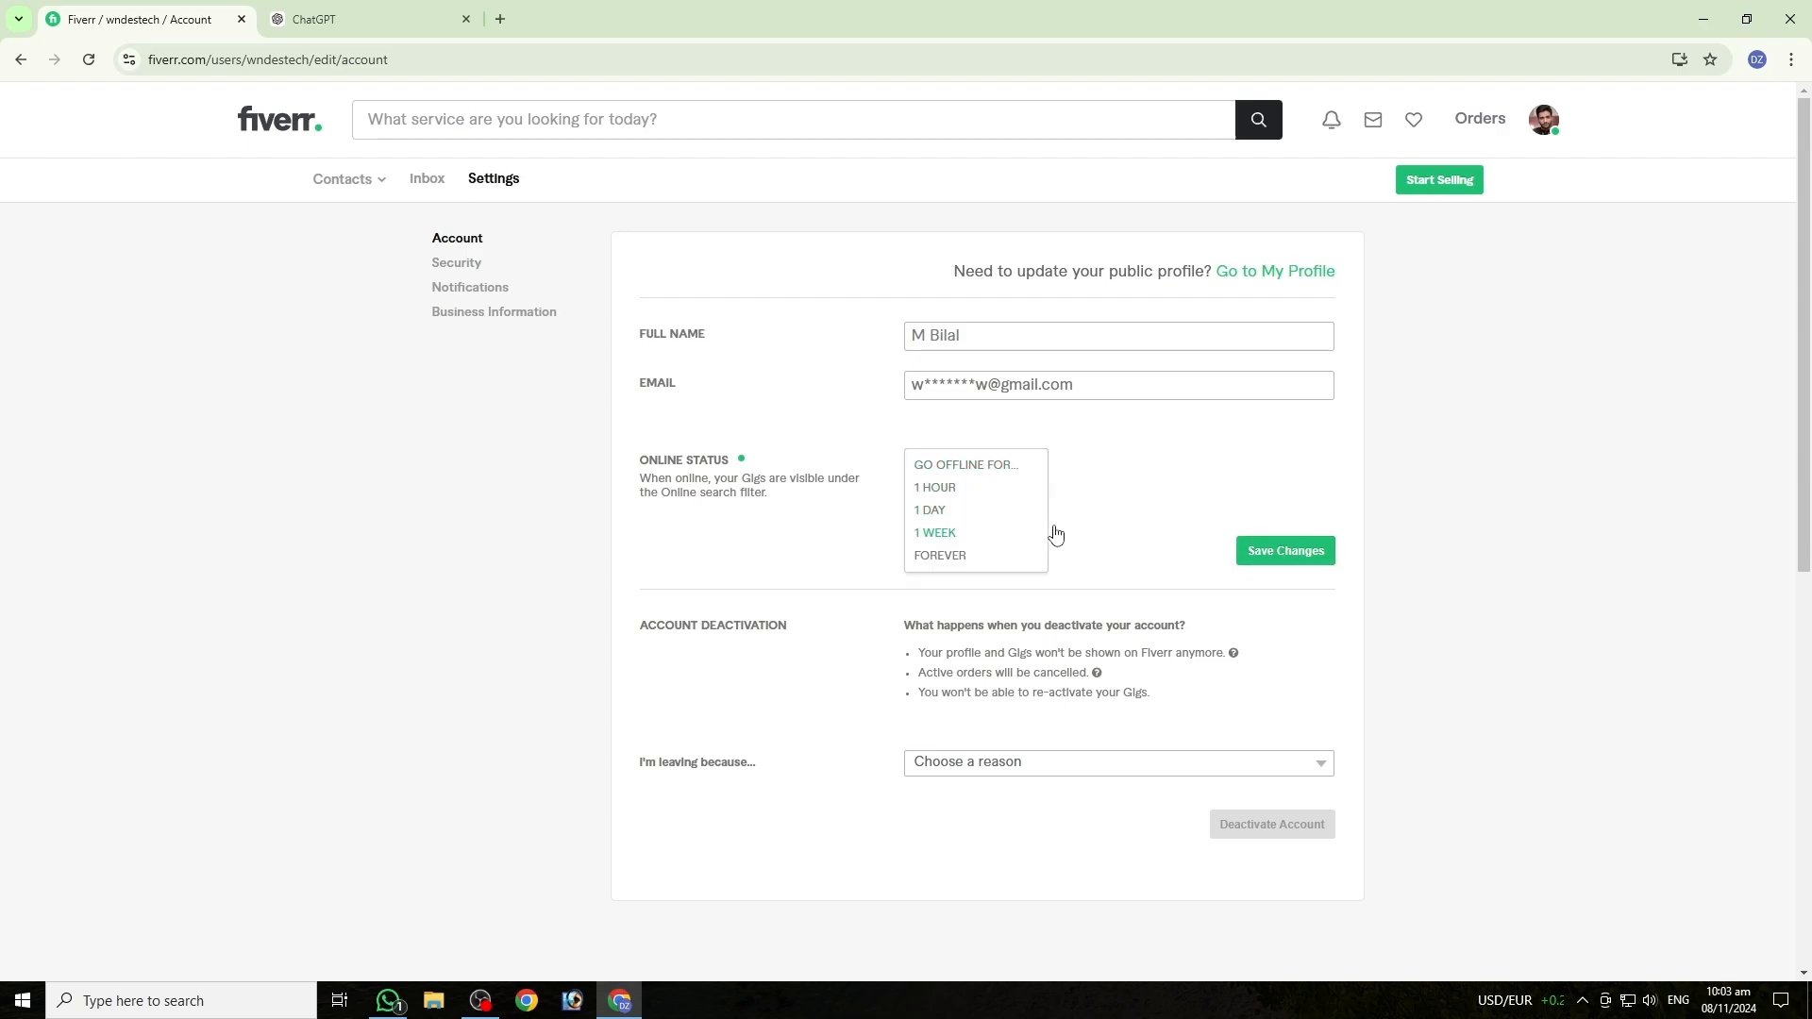
pyautogui.click(1133, 510)
pyautogui.click(1001, 472)
pyautogui.click(1083, 527)
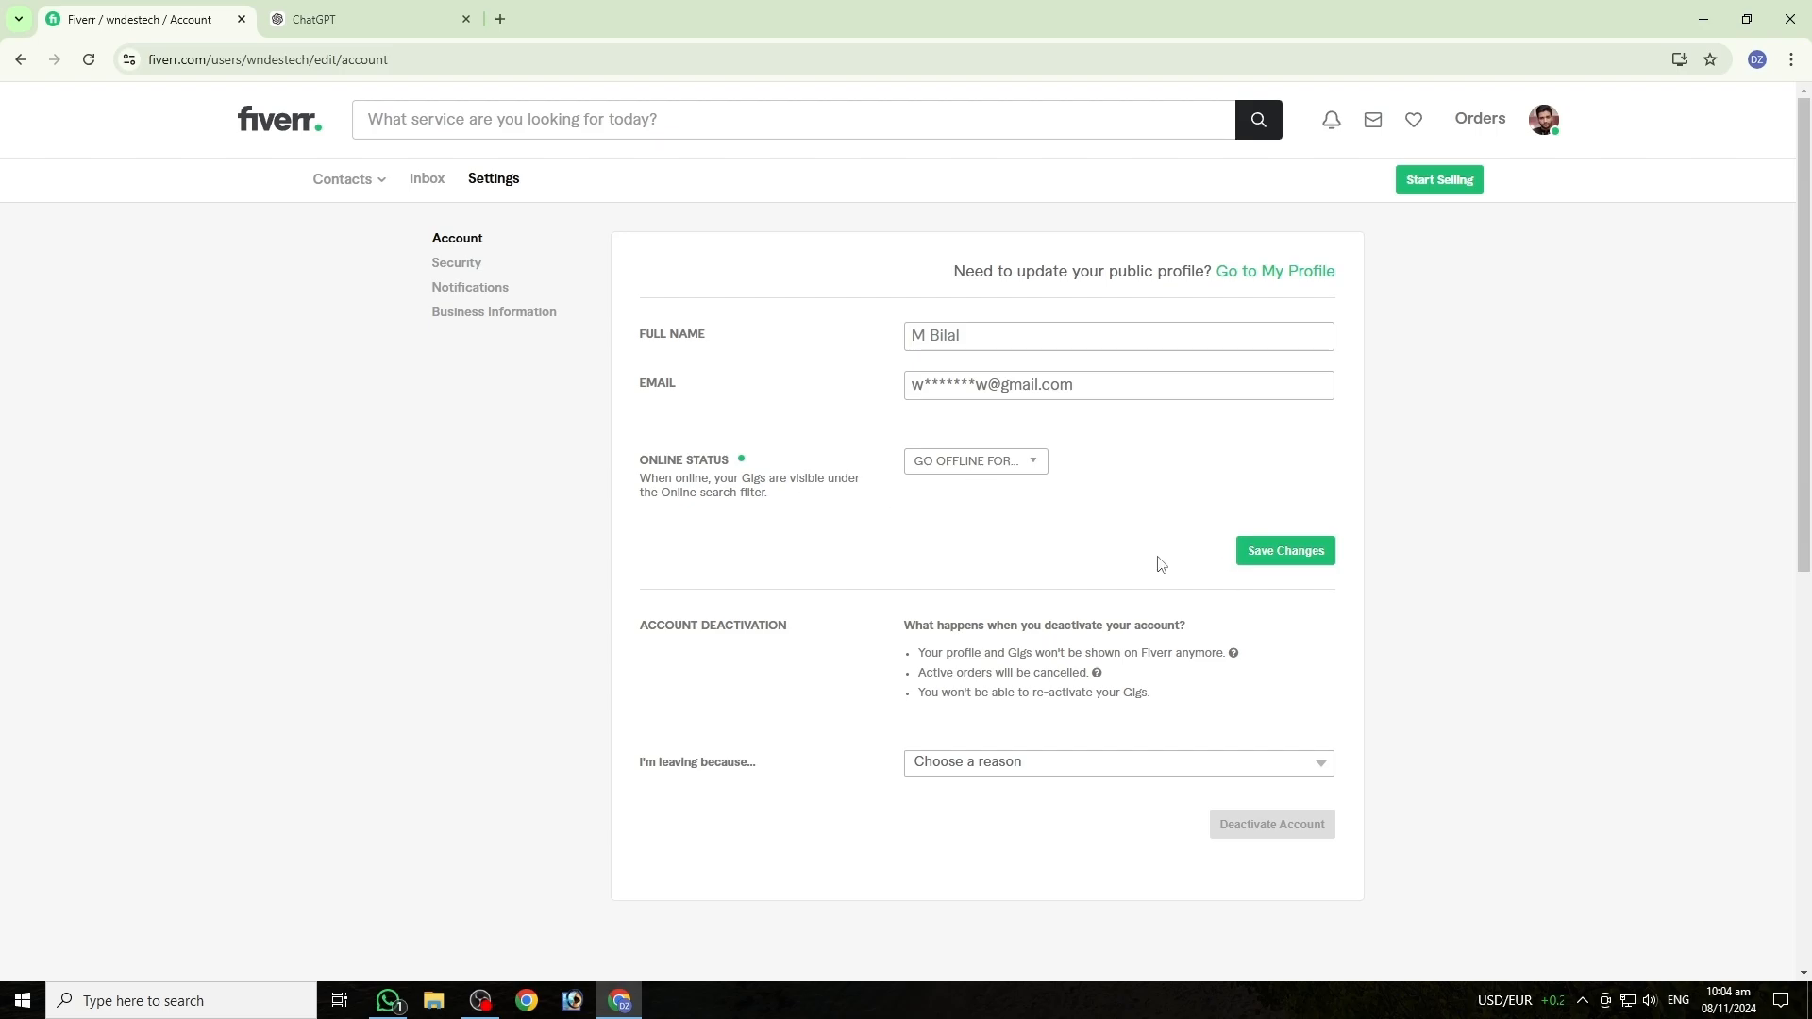
pyautogui.click(1282, 566)
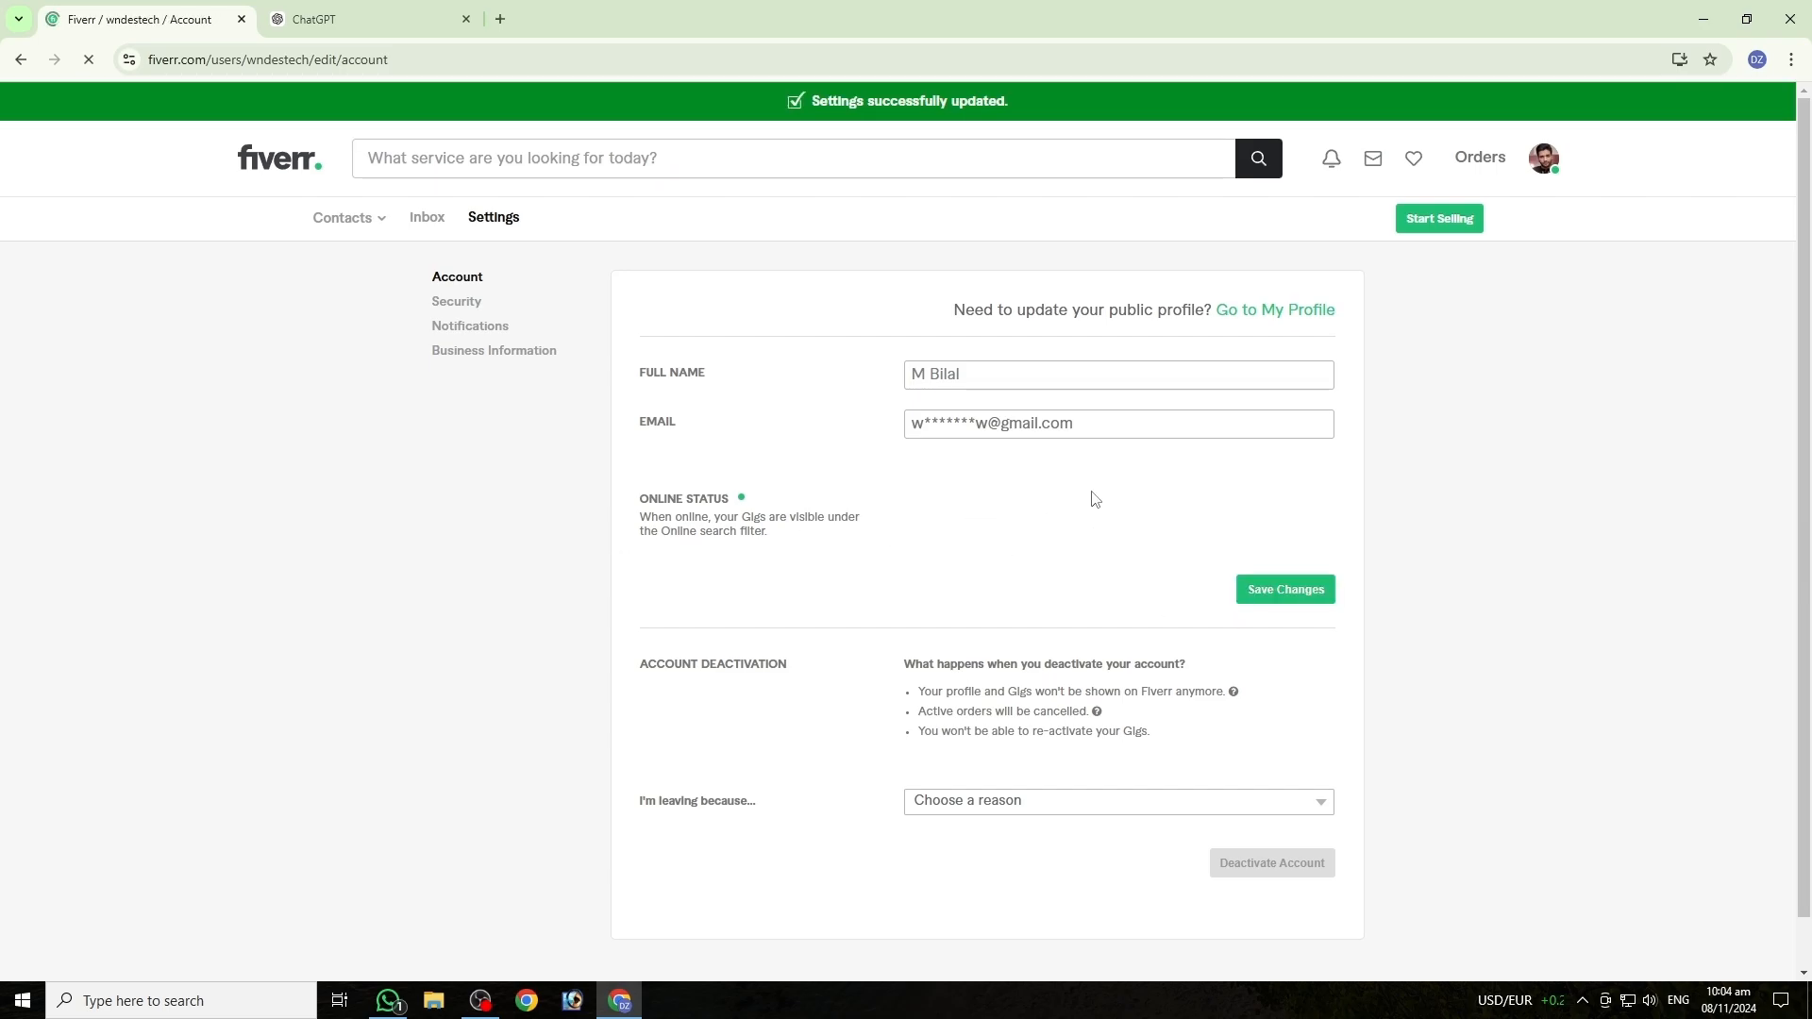
# Step: Set up a security question in the account's security settings
pyautogui.click(467, 302)
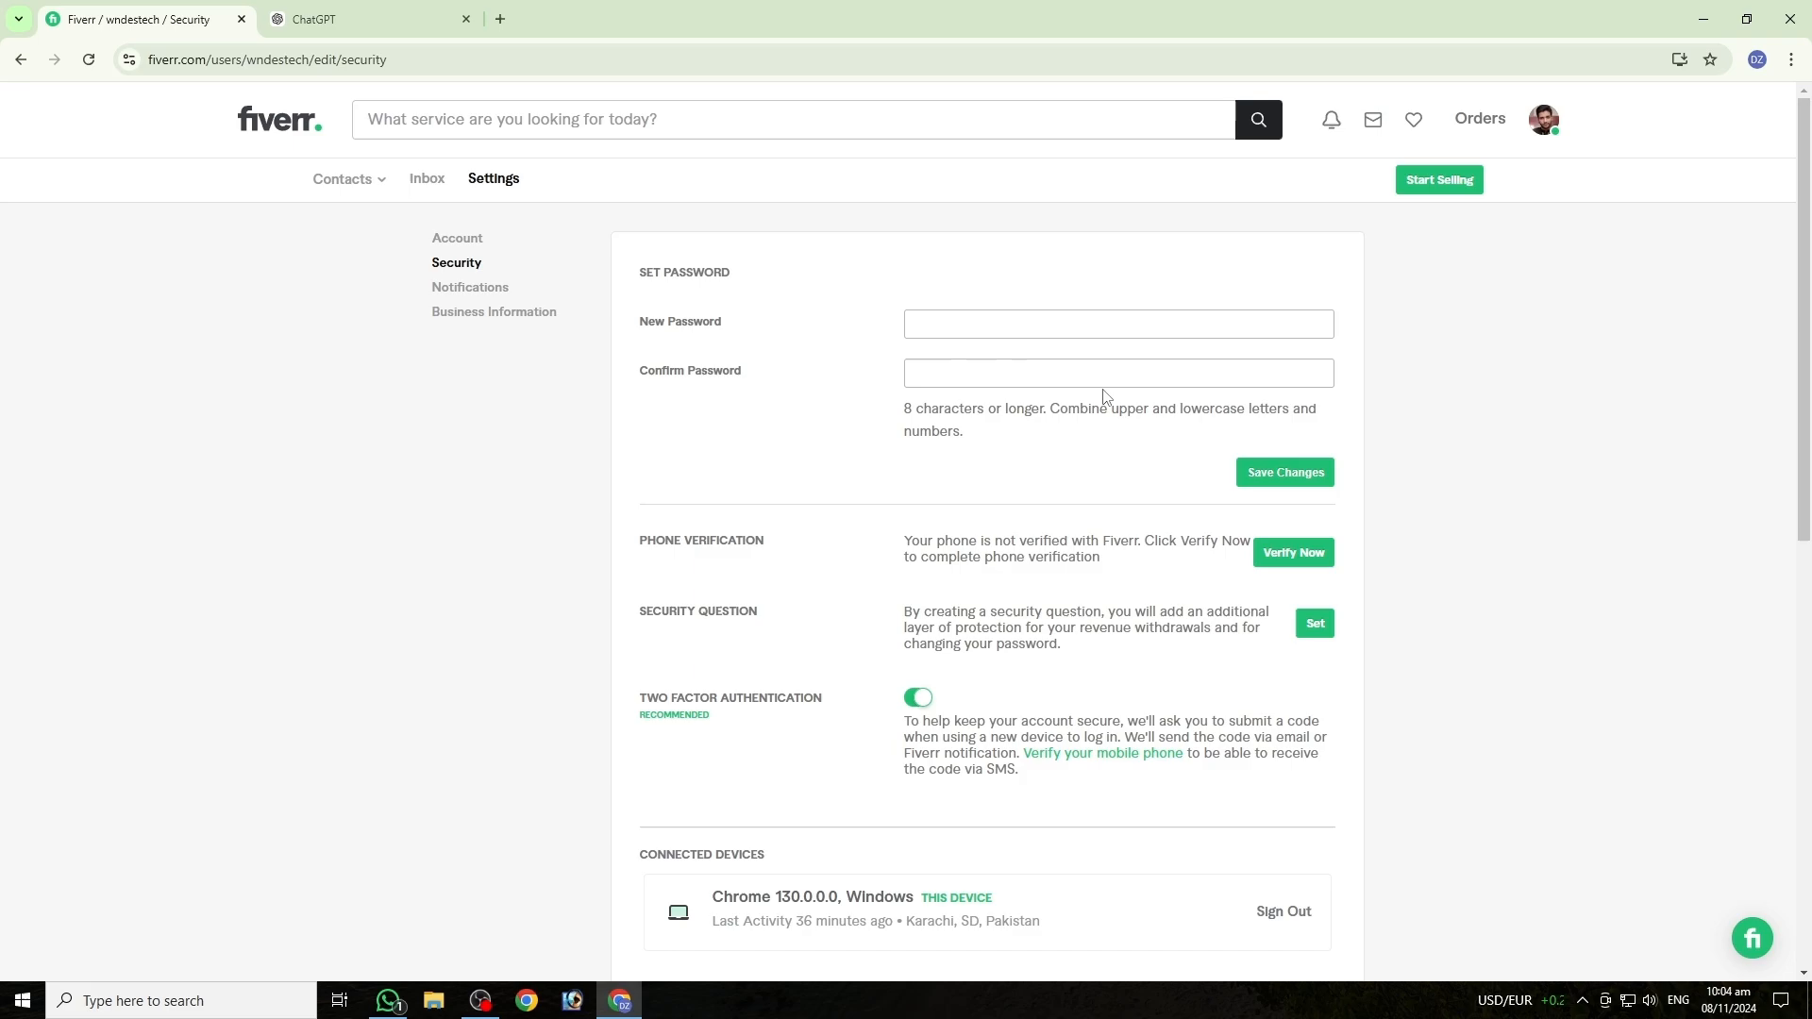
pyautogui.scroll(-1, 930, 478)
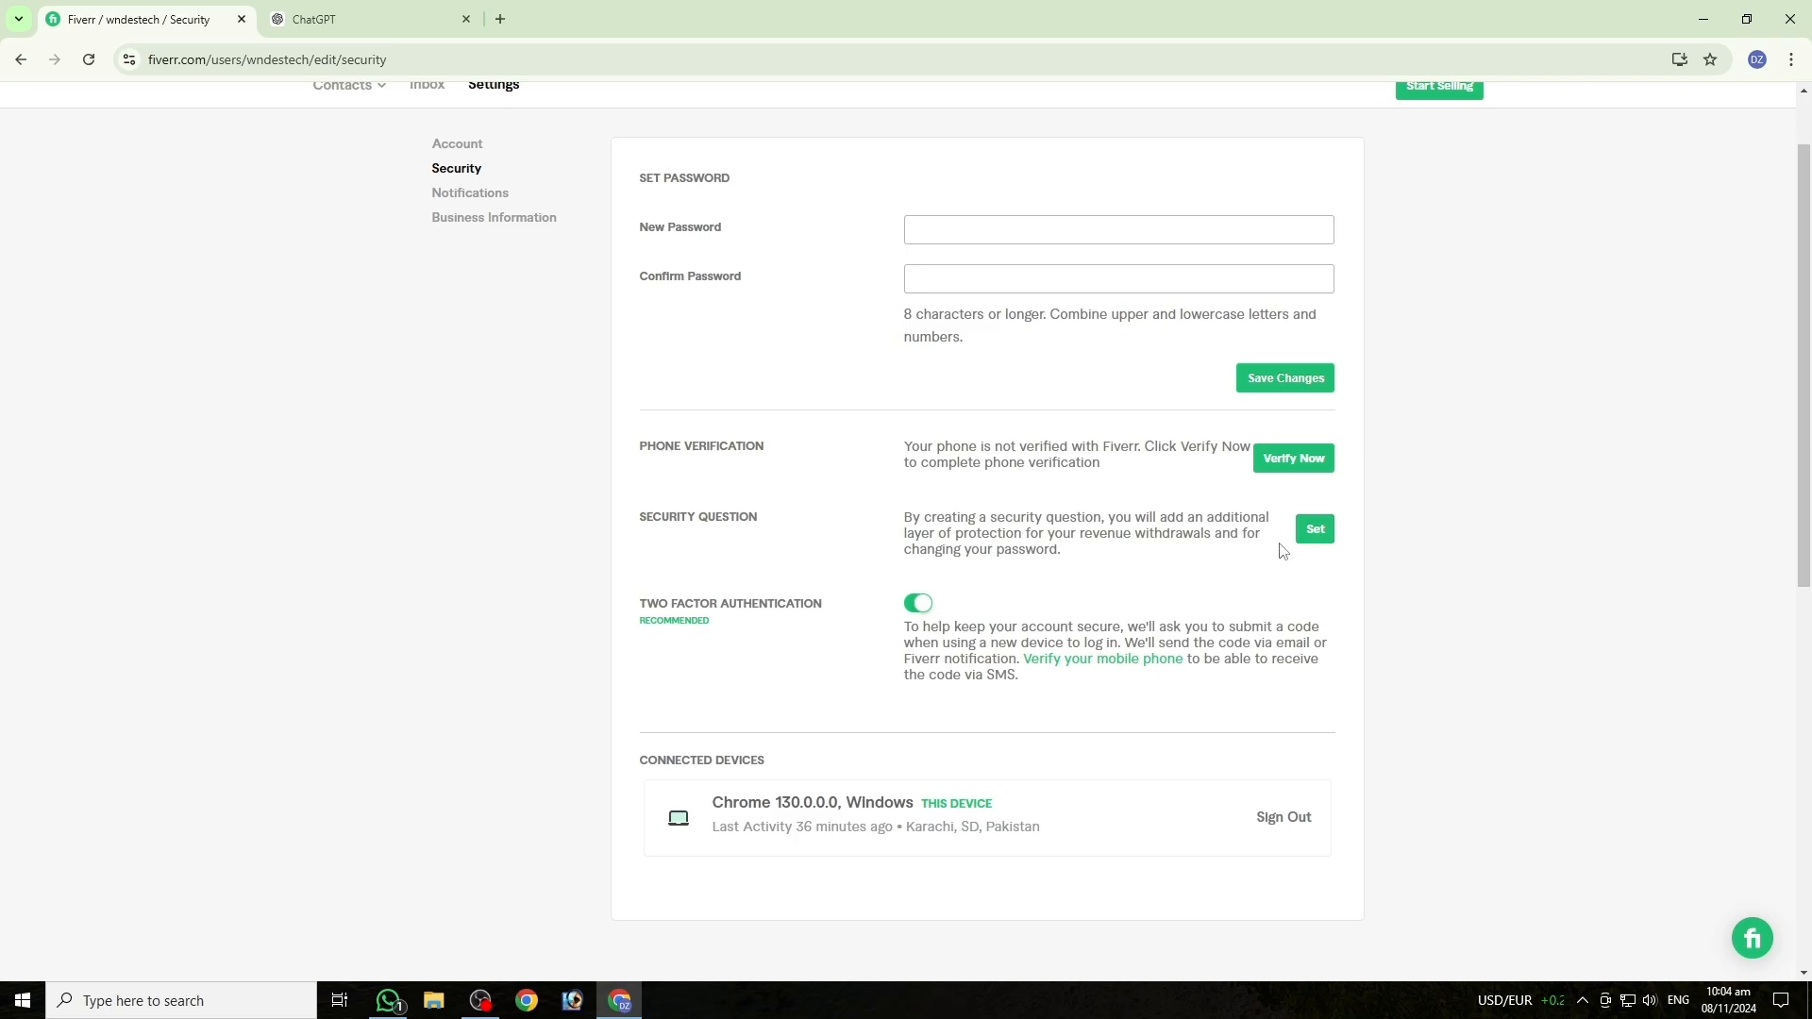
pyautogui.click(1316, 530)
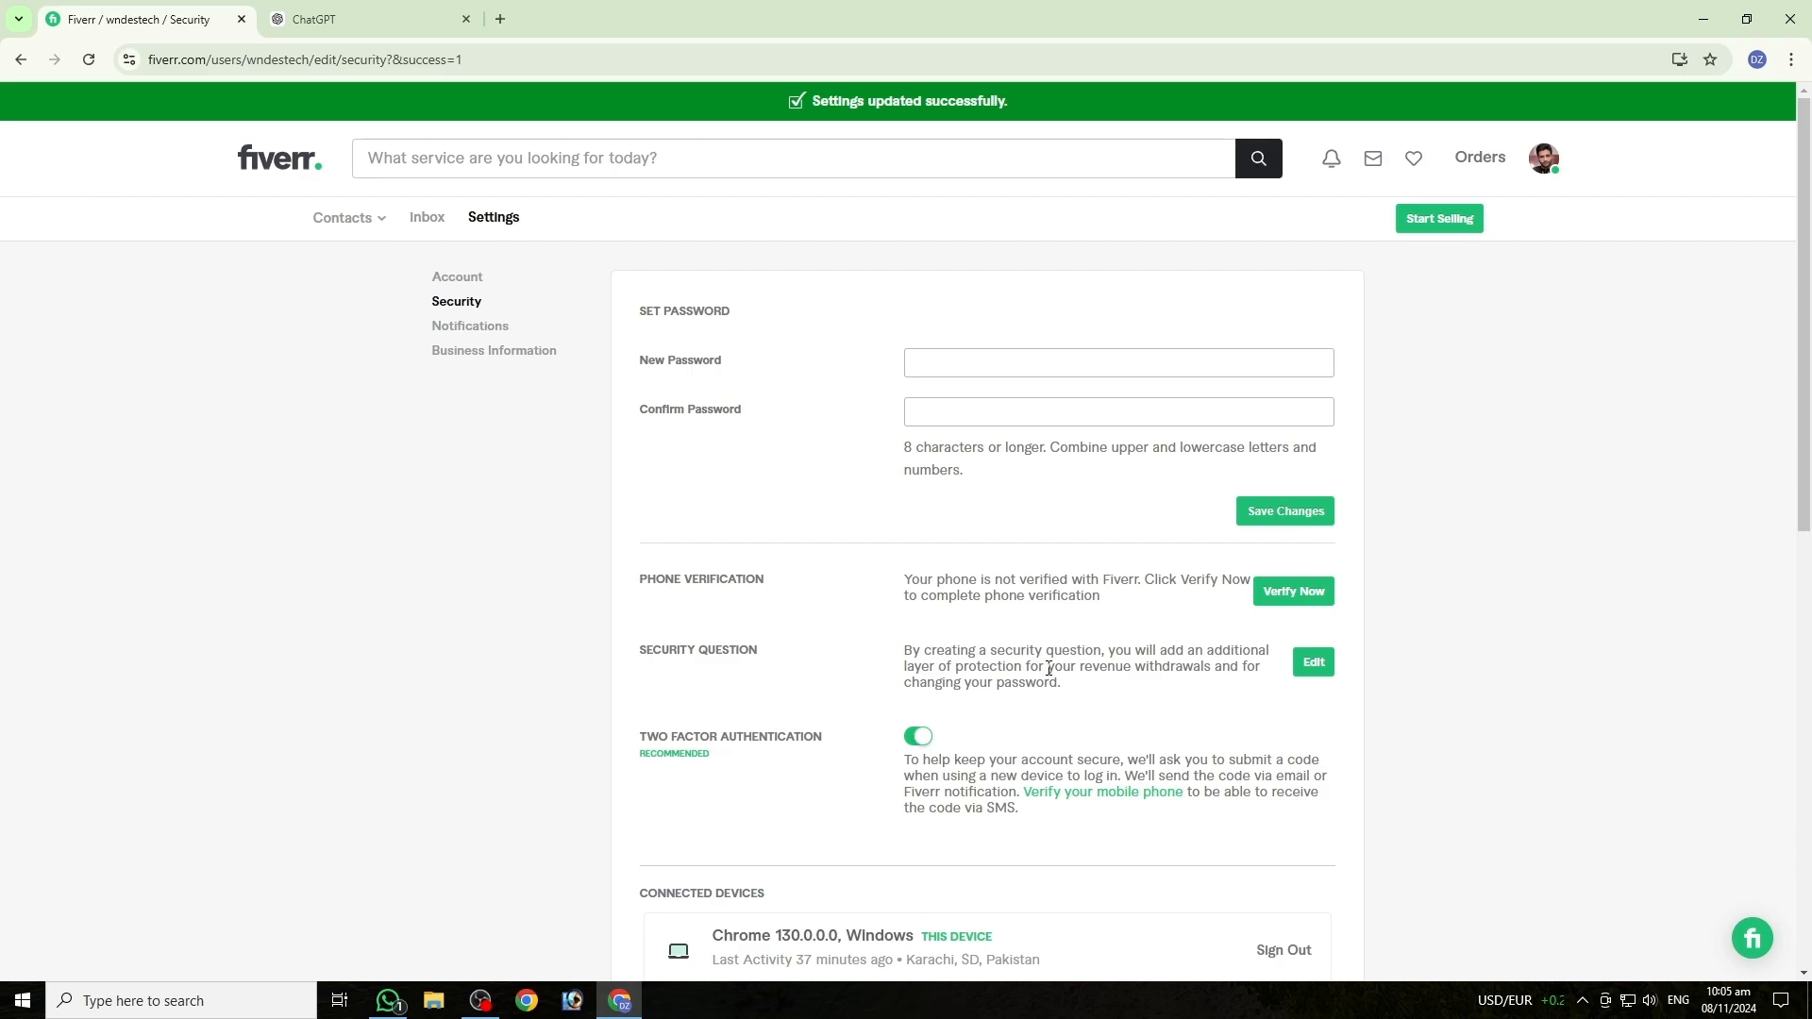
# Step: Review the phone verification, two-factor authentication and connected device settings, and open the notification settings
pyautogui.scroll(-2, 923, 632)
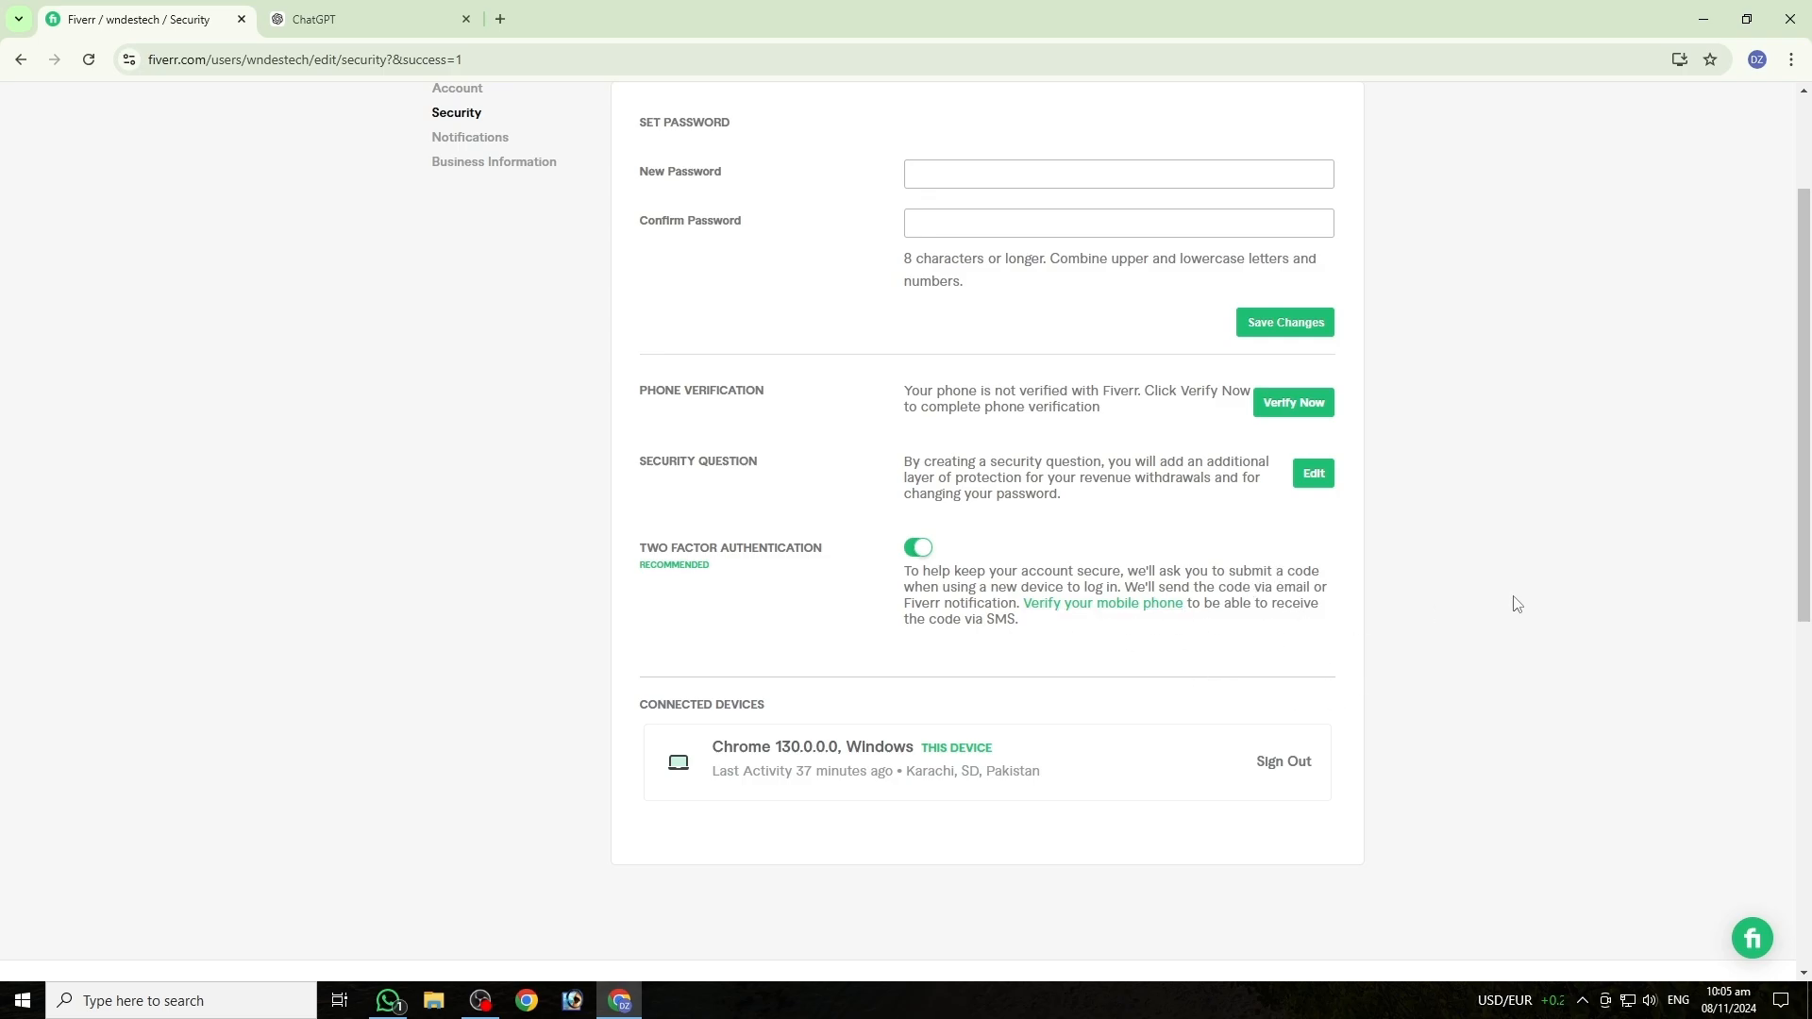
pyautogui.scroll(2, 1058, 681)
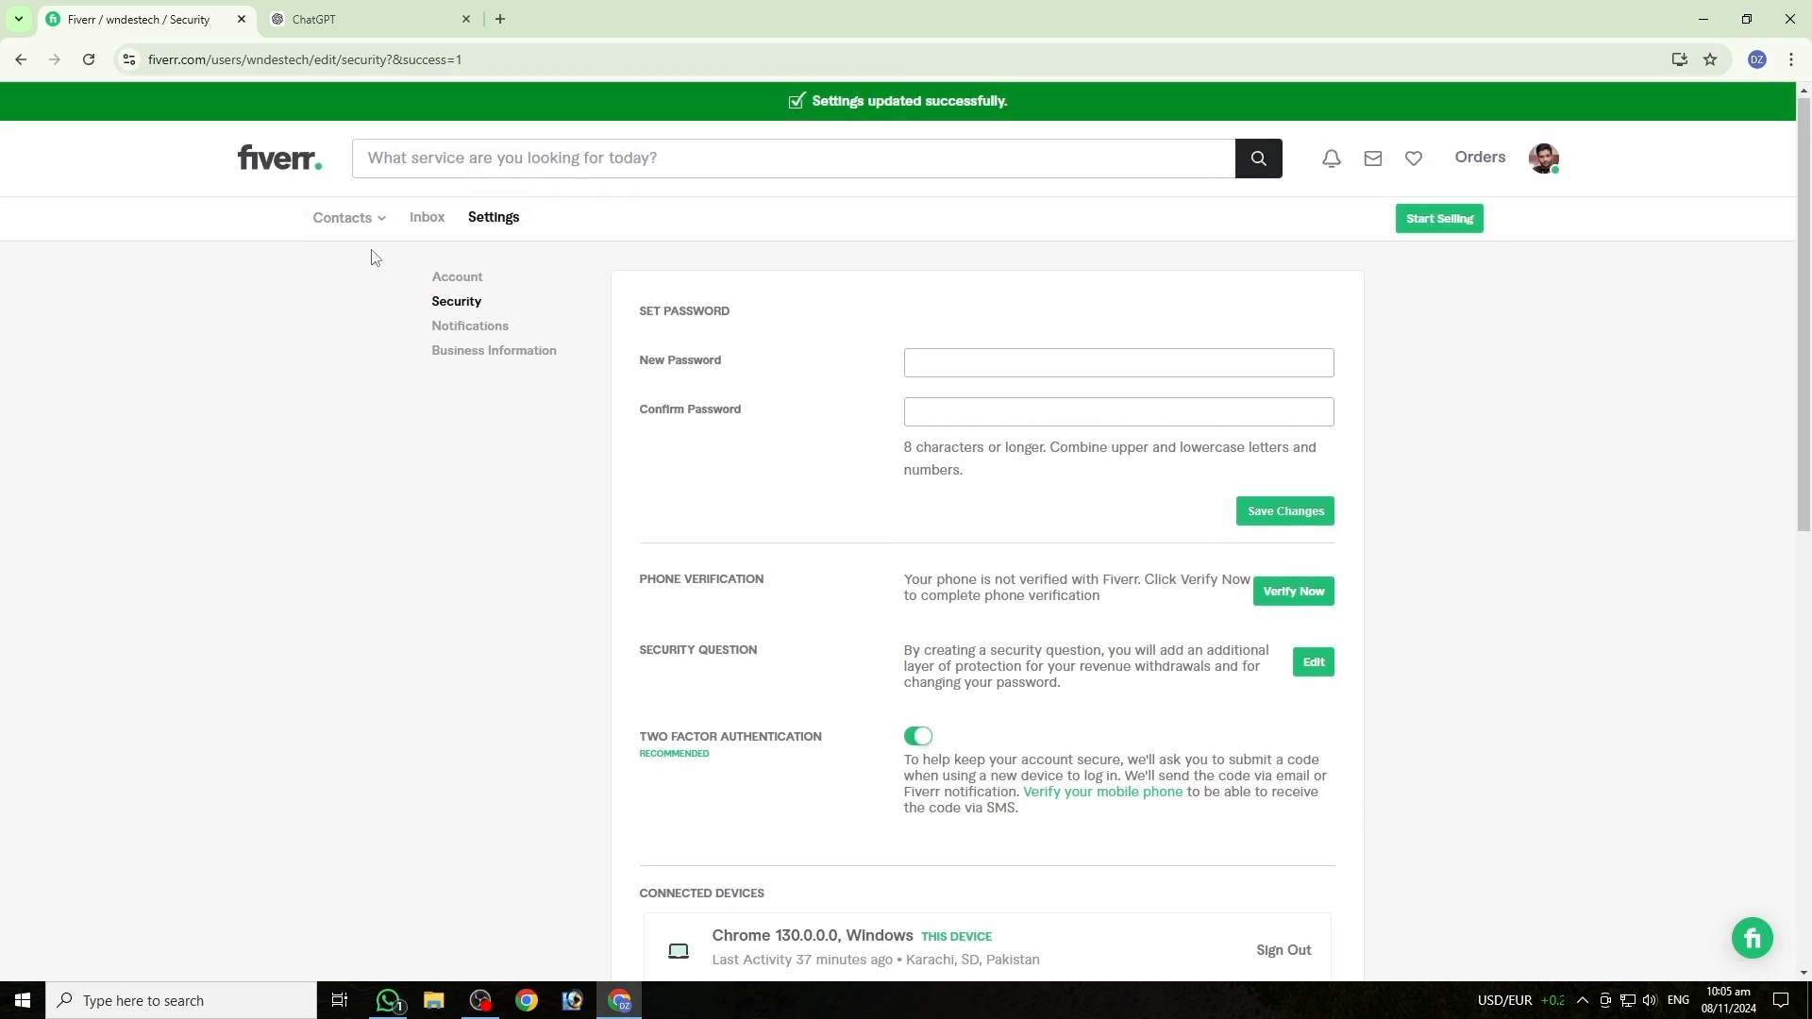
pyautogui.click(471, 328)
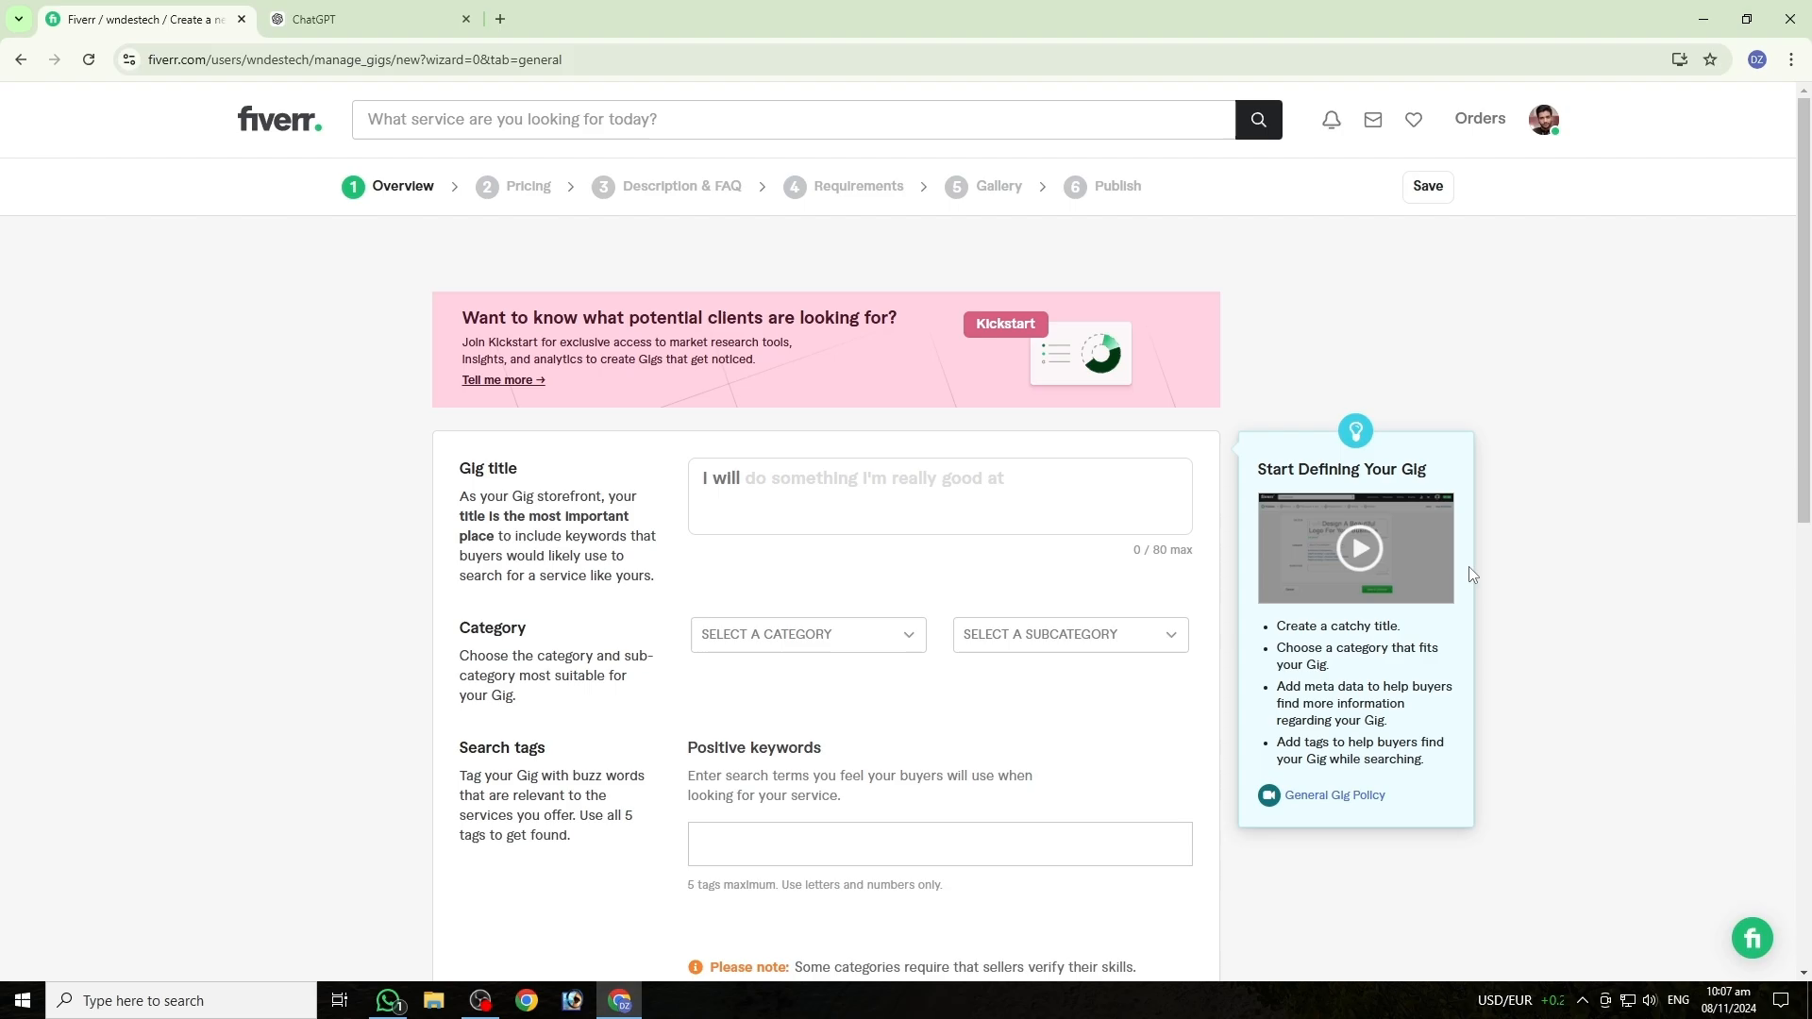
pyautogui.scroll(-1, 1469, 573)
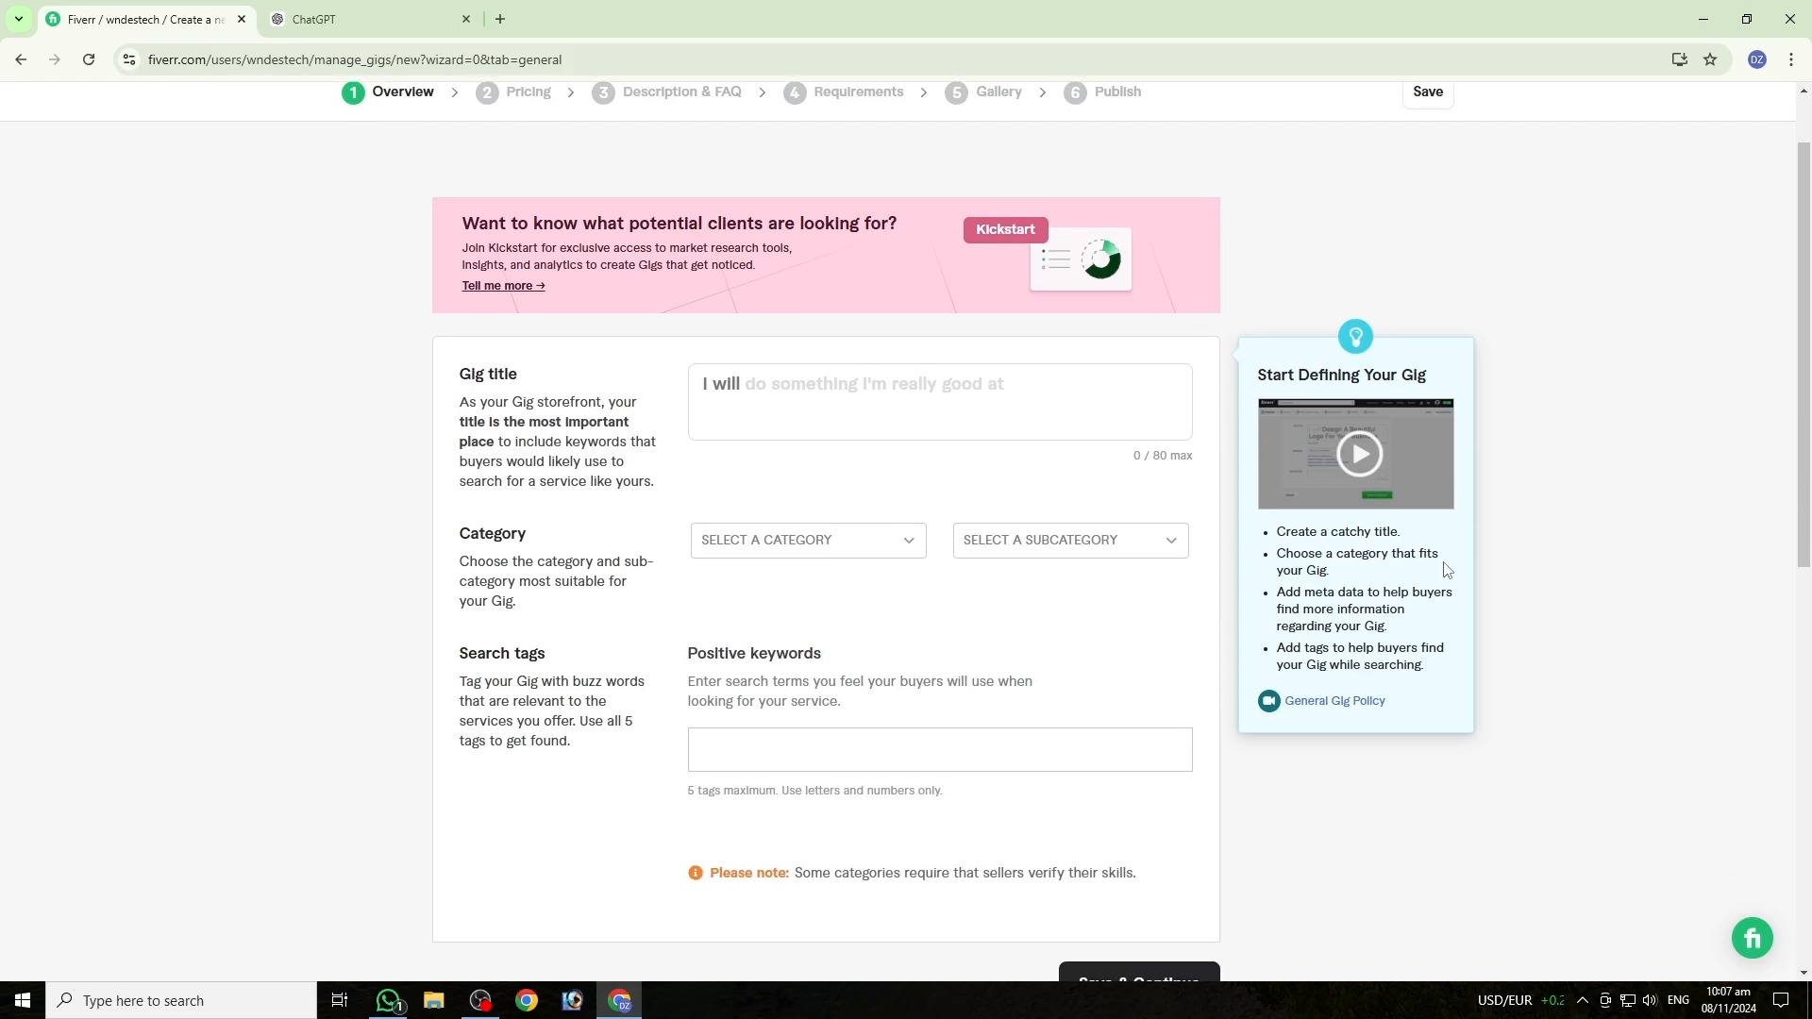
pyautogui.scroll(1, 904, 639)
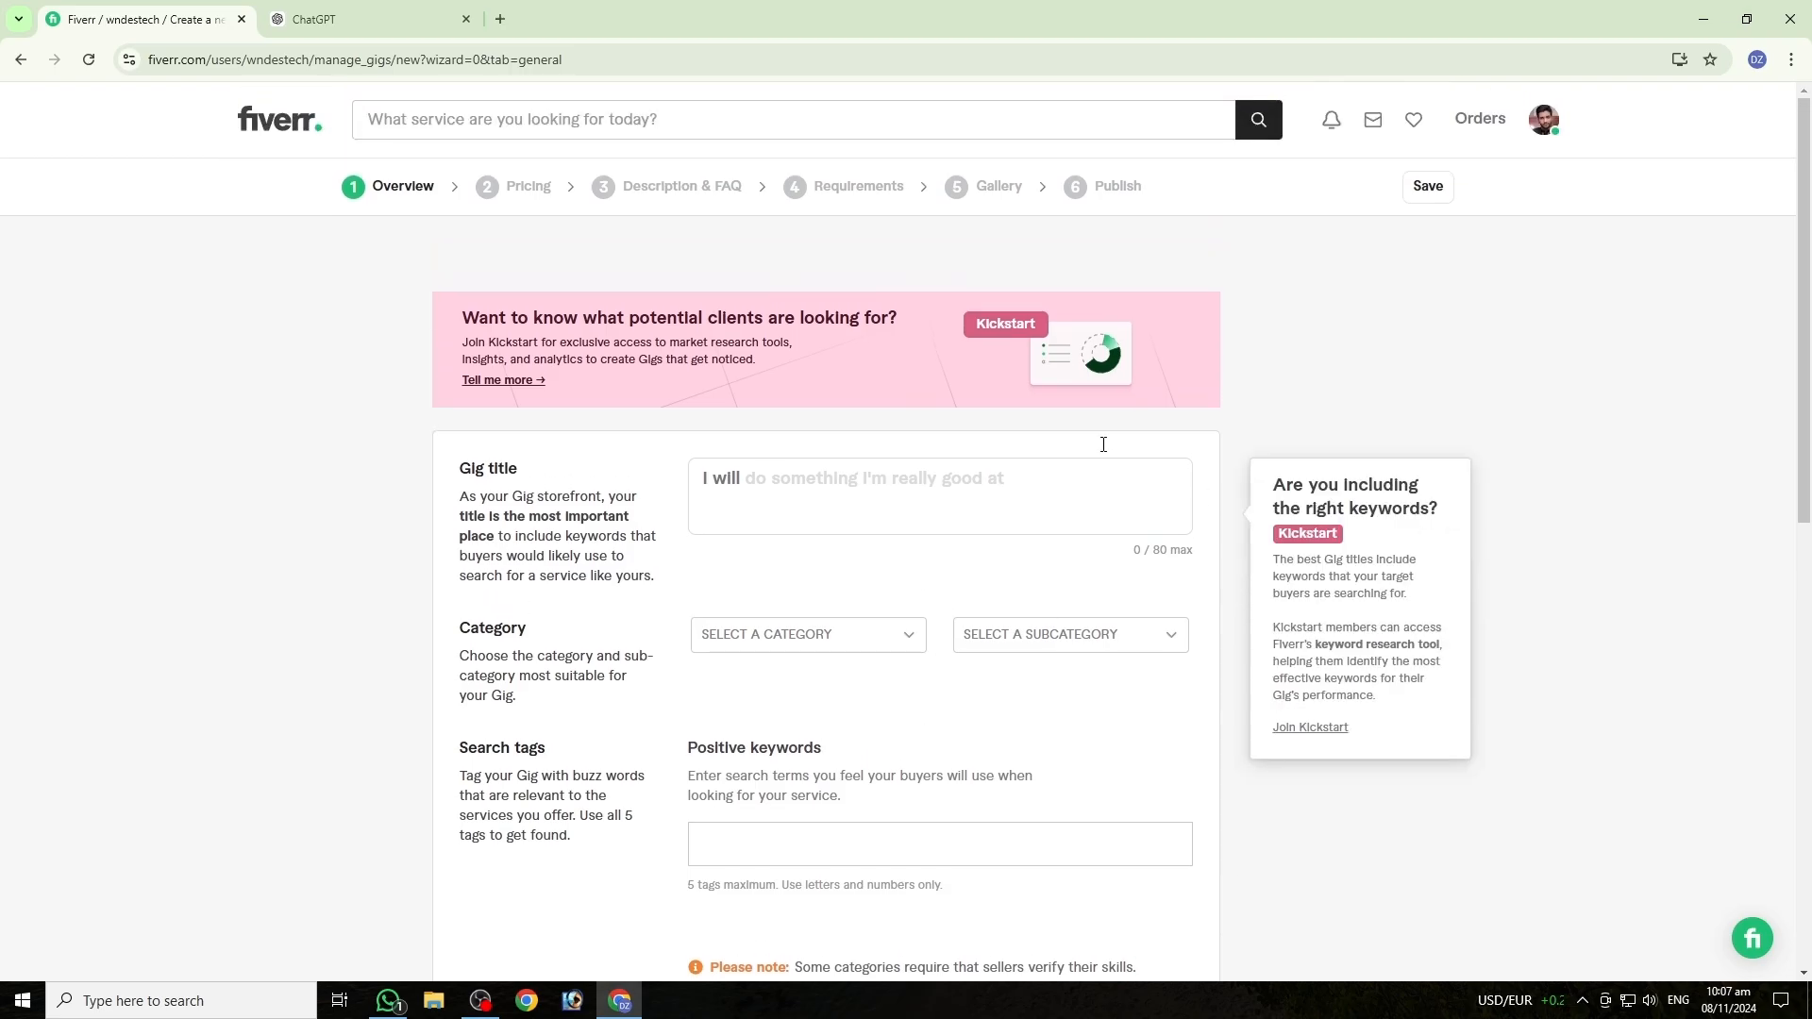